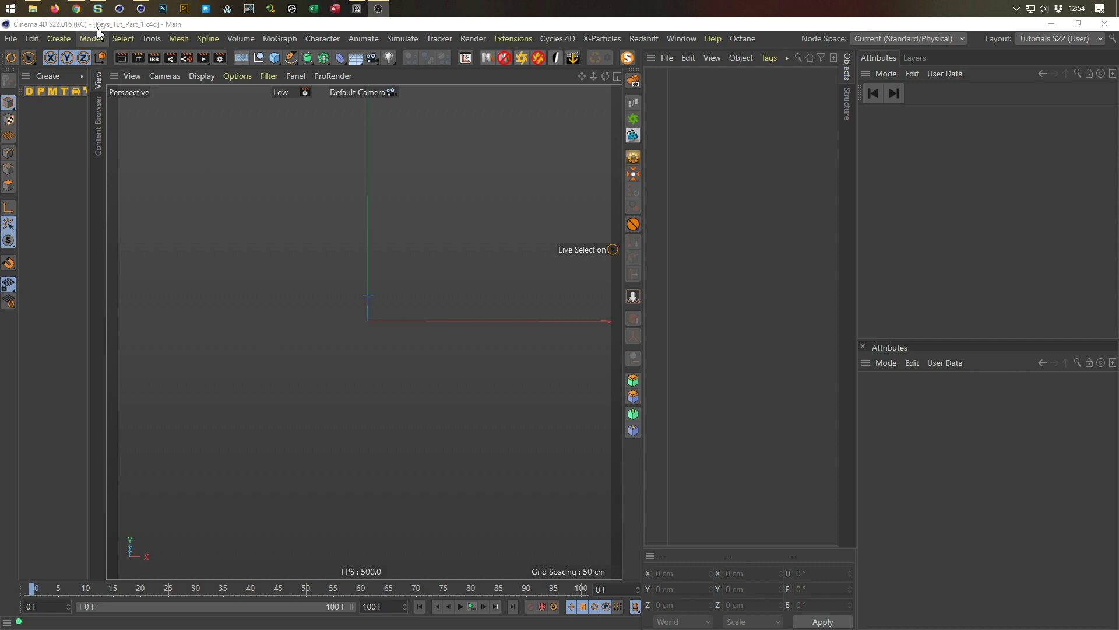
Switch to Chrome, examine the small synthesizer render in the Nikomedia Facebook profile photo, and return to Cinema 4D
{"action": "left_click", "coordinate": [80, 13]}
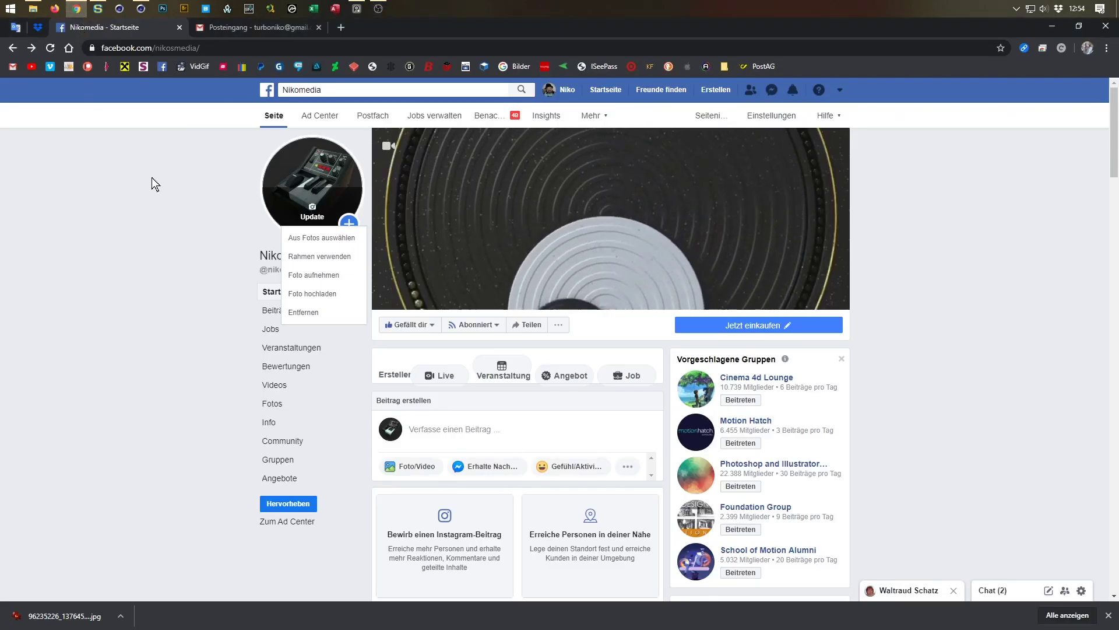
{"action": "left_click", "coordinate": [305, 173]}
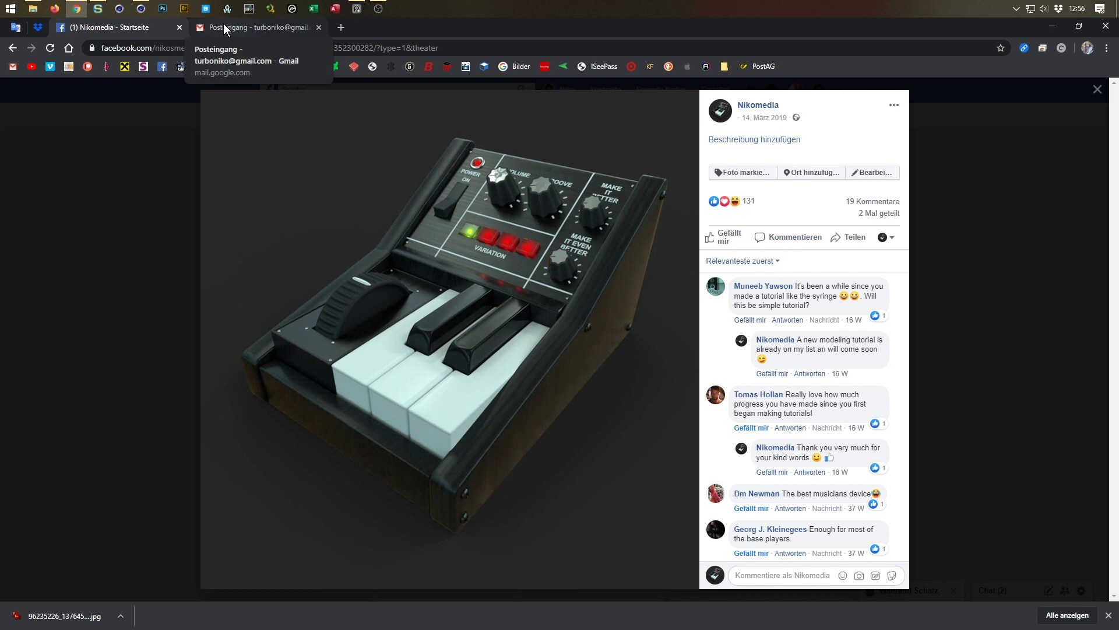
{"action": "mouse_move", "coordinate": [141, 11]}
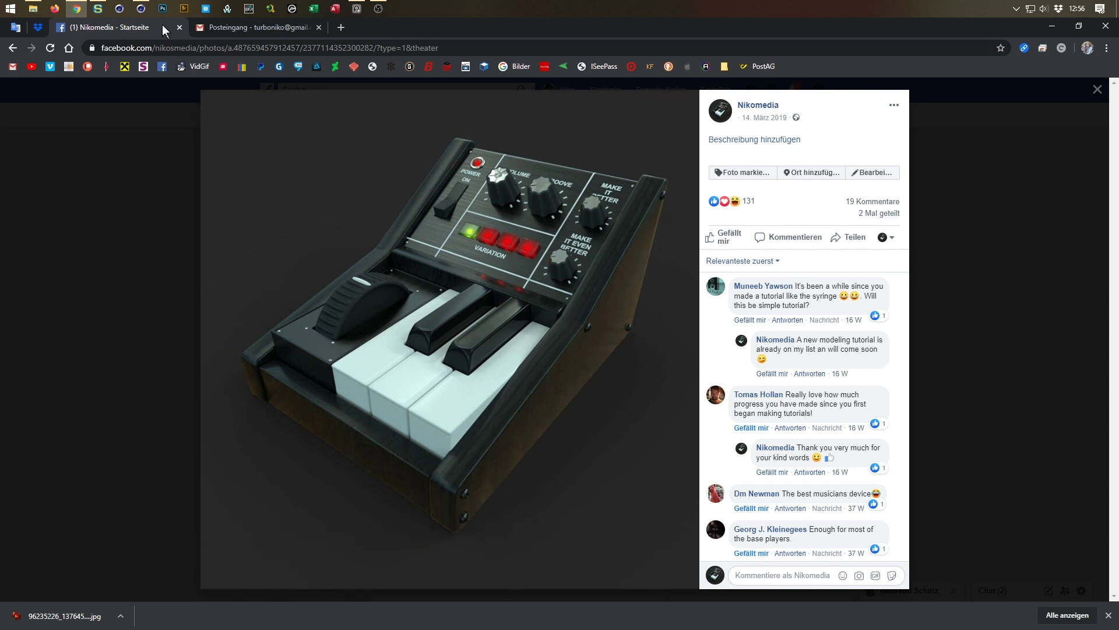
{"action": "left_click", "coordinate": [142, 10]}
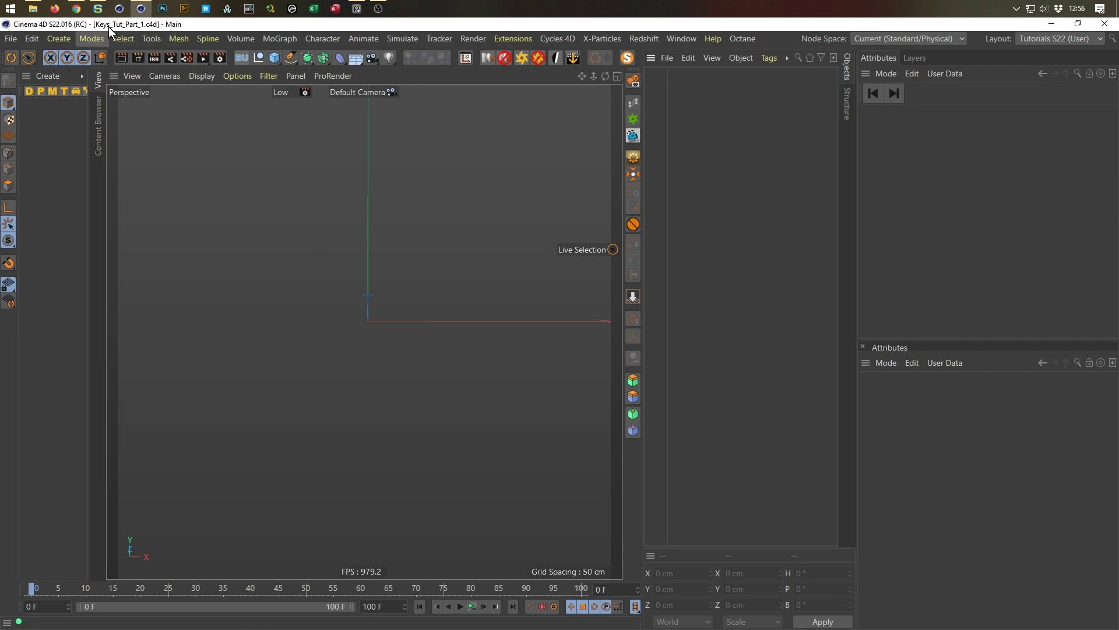
Add a Rectangle spline on the ZY plane at the origin, working in the Right view
{"action": "middle_click", "coordinate": [303, 324]}
{"action": "middle_click", "coordinate": [311, 388]}
{"action": "scroll", "coordinate": [362, 261], "scroll_direction": "down", "scroll_amount": 8}
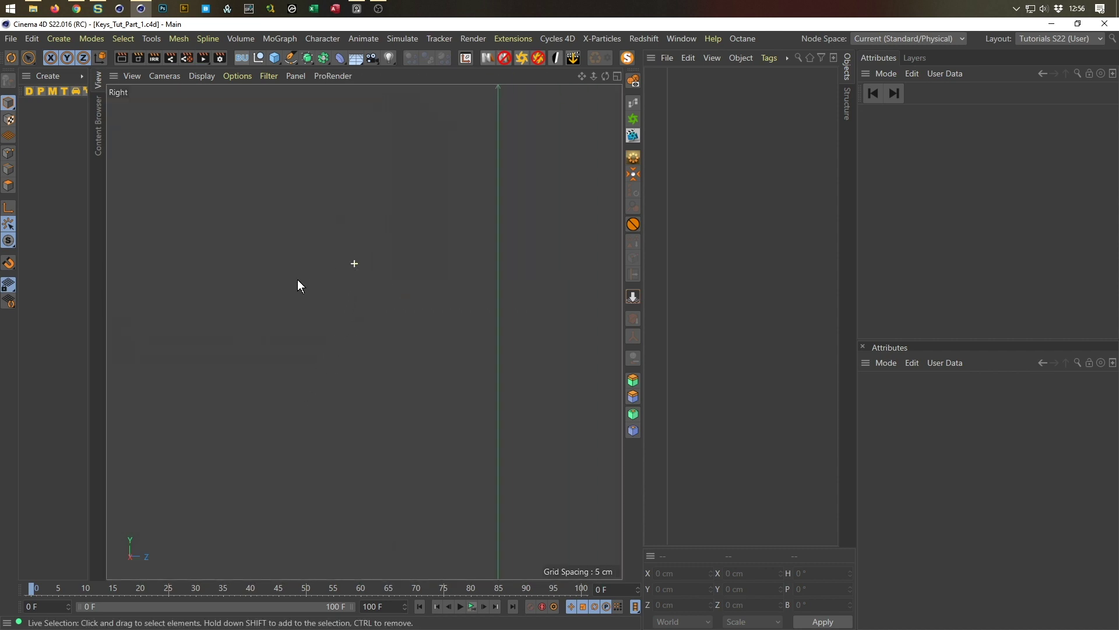
{"action": "right_click_drag", "start_coordinate": [416, 346], "coordinate": [452, 331], "text": "alt"}
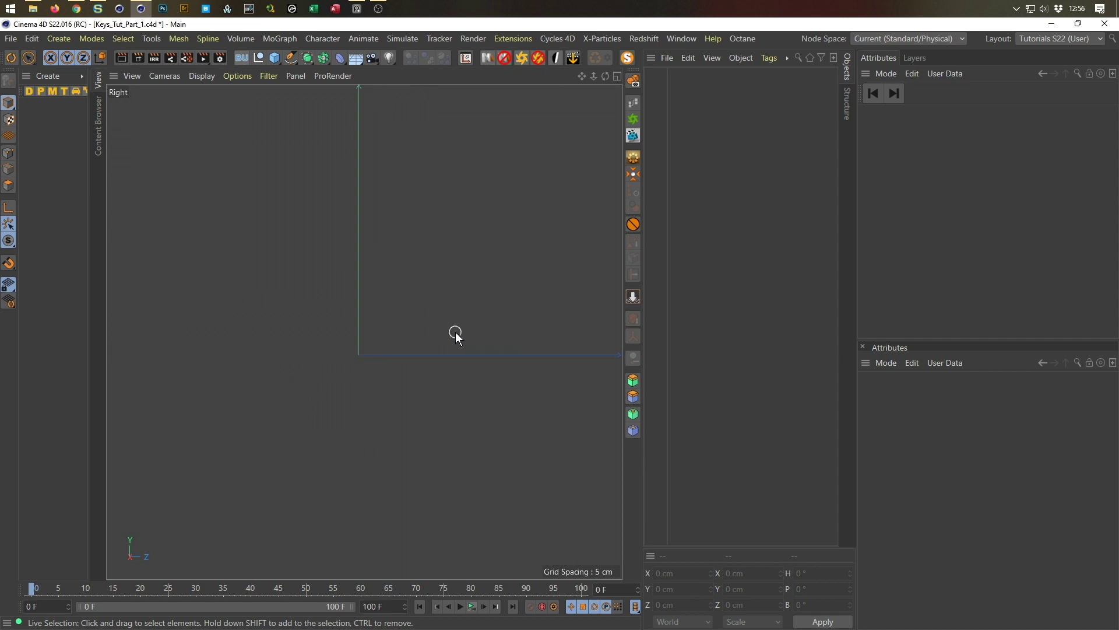
{"action": "right_click_drag", "start_coordinate": [366, 358], "coordinate": [392, 348], "text": "alt"}
{"action": "mouse_move", "coordinate": [405, 345]}
{"action": "middle_mouse_down", "text": "alt"}
{"action": "mouse_move", "coordinate": [417, 345]}
{"action": "mouse_move", "coordinate": [388, 339]}
{"action": "middle_mouse_up", "text": "alt"}
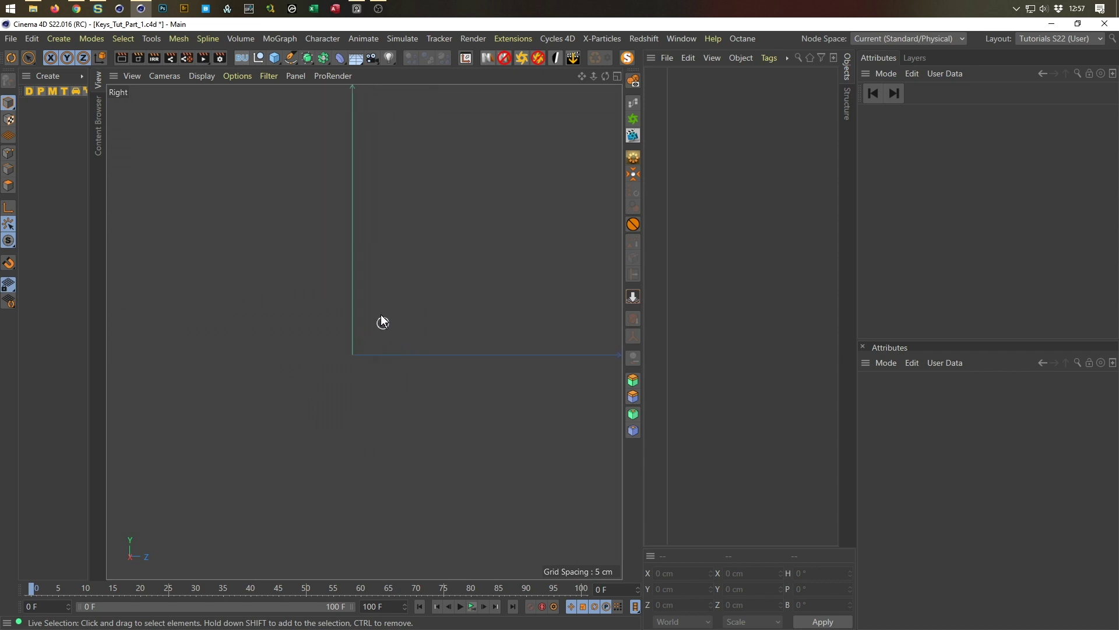
{"action": "left_click", "coordinate": [290, 58]}
{"action": "left_click", "coordinate": [411, 156]}
{"action": "middle_click_drag", "start_coordinate": [426, 380], "coordinate": [375, 387], "text": "alt"}
{"action": "right_click_drag", "start_coordinate": [376, 387], "coordinate": [282, 411], "text": "alt"}
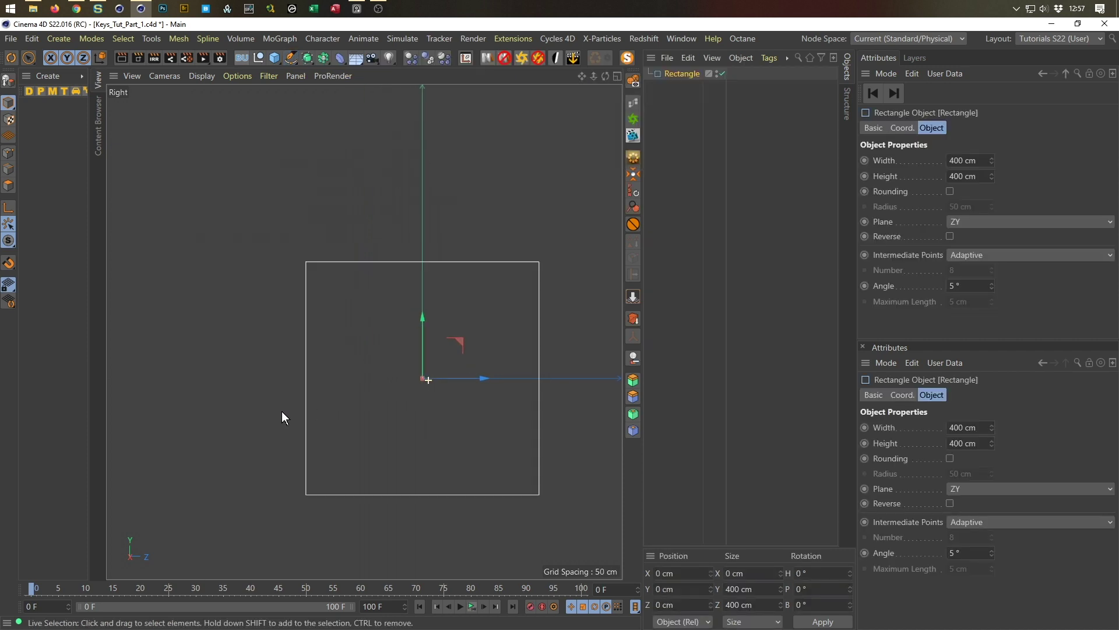
{"action": "middle_click_drag", "start_coordinate": [411, 394], "coordinate": [361, 400], "text": "alt"}
{"action": "right_click_drag", "start_coordinate": [361, 400], "coordinate": [386, 400], "text": "alt"}
{"action": "middle_click_drag", "start_coordinate": [386, 400], "coordinate": [368, 392], "text": "alt"}
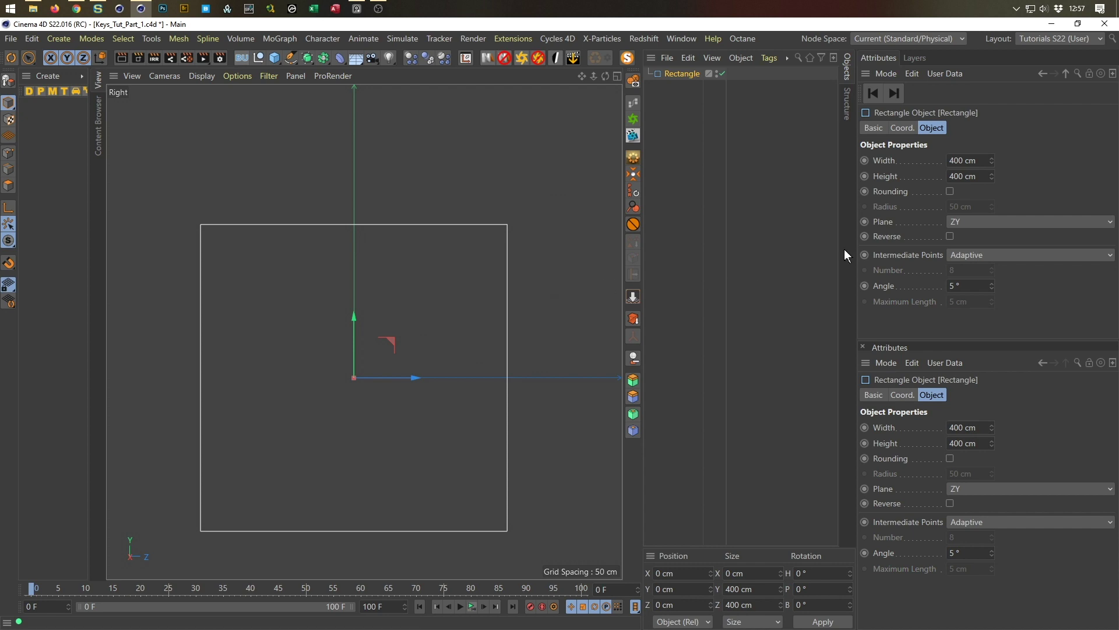
Set the rectangle spline's height to 50 cm
{"action": "left_click_drag", "start_coordinate": [977, 176], "coordinate": [949, 176]}
{"action": "type", "text": "50"}
{"action": "key", "text": "Return"}
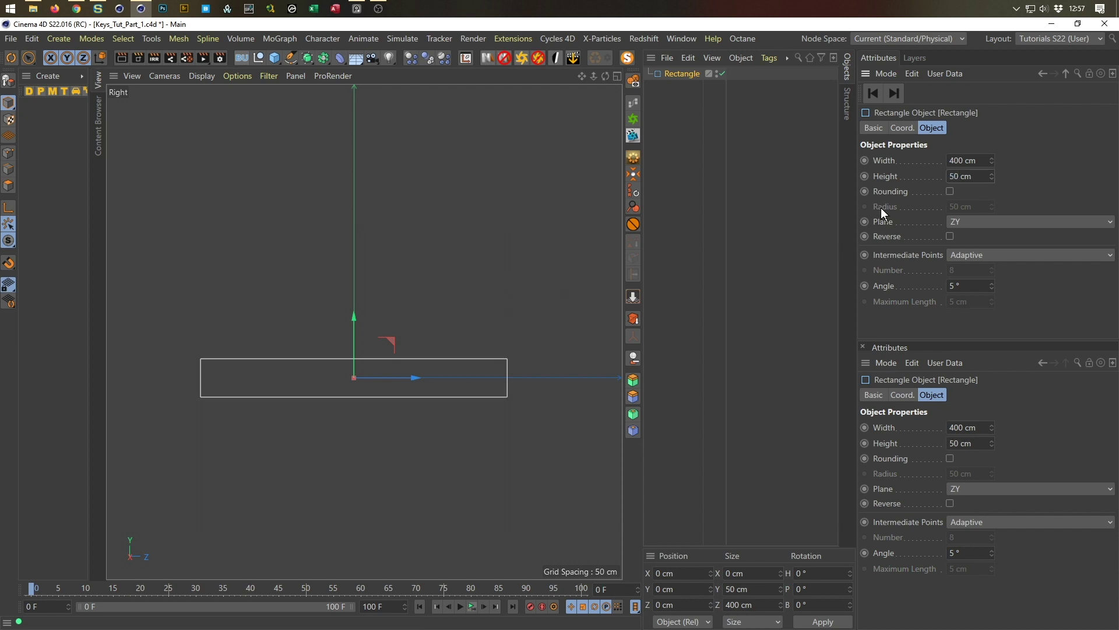
{"action": "scroll", "coordinate": [463, 367], "scroll_direction": "up", "scroll_amount": 2}
{"action": "middle_click_drag", "start_coordinate": [494, 363], "coordinate": [517, 389], "text": "alt"}
{"action": "scroll", "coordinate": [518, 395], "scroll_direction": "up", "scroll_amount": 1}
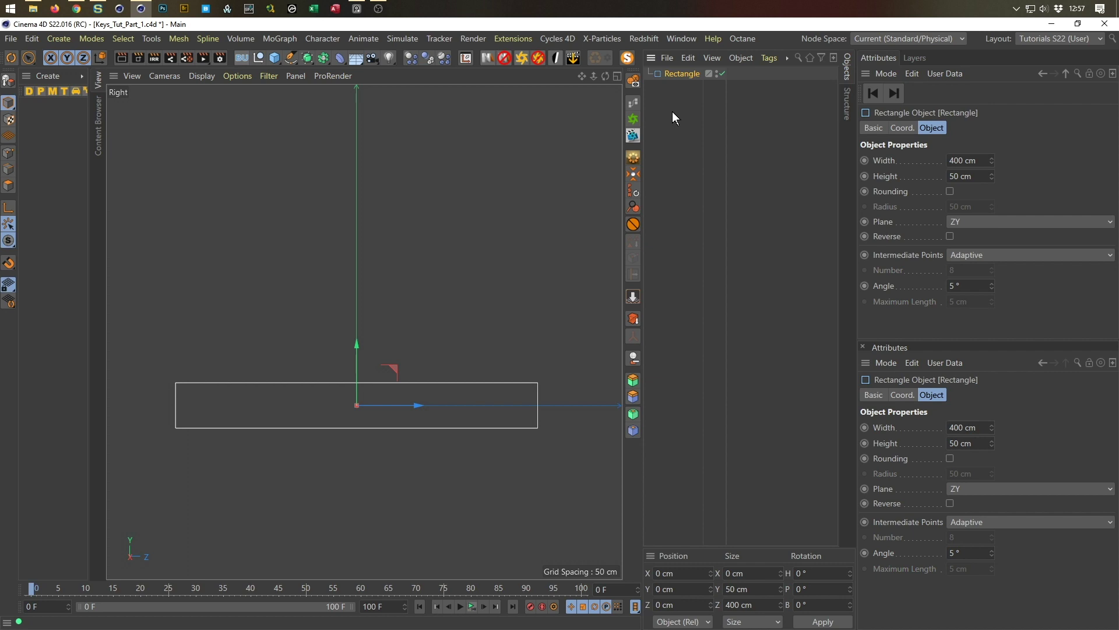
Make the rectangle spline editable and, in point mode, add a point at the middle of its top edge
{"action": "key", "text": "c"}
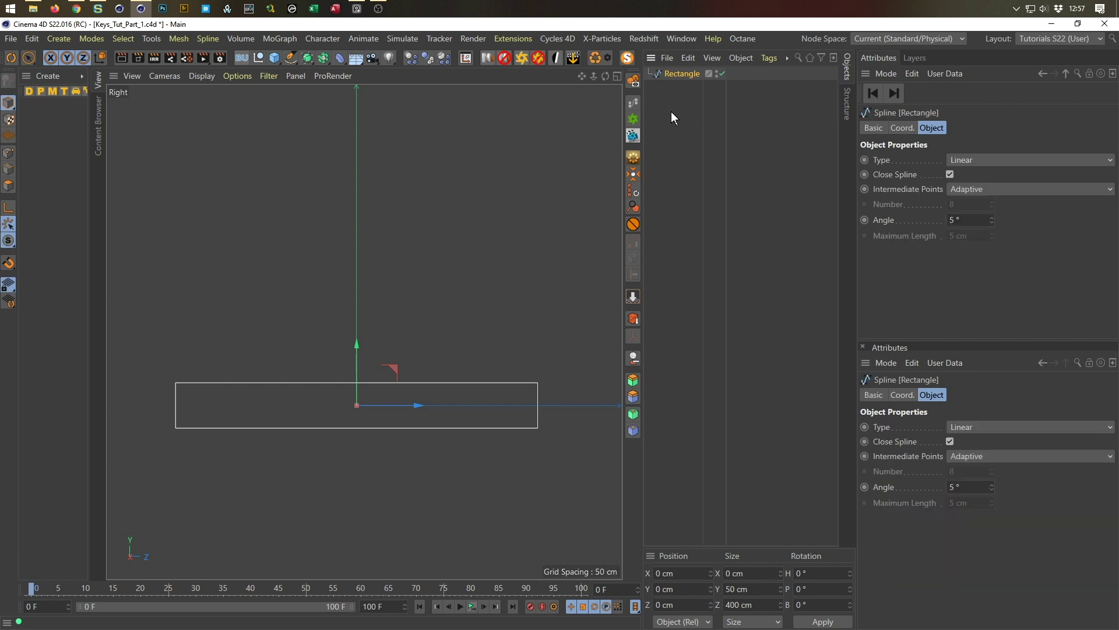
{"action": "left_click", "coordinate": [8, 152]}
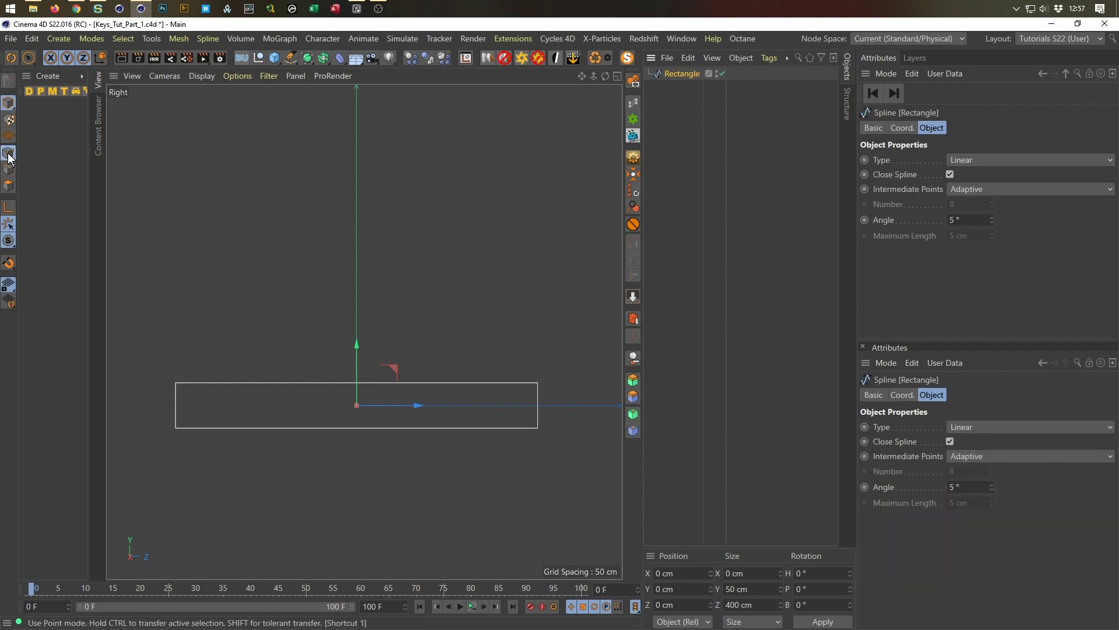
{"action": "key", "text": "m"}
{"action": "key", "text": "o"}
{"action": "key", "text": "9"}
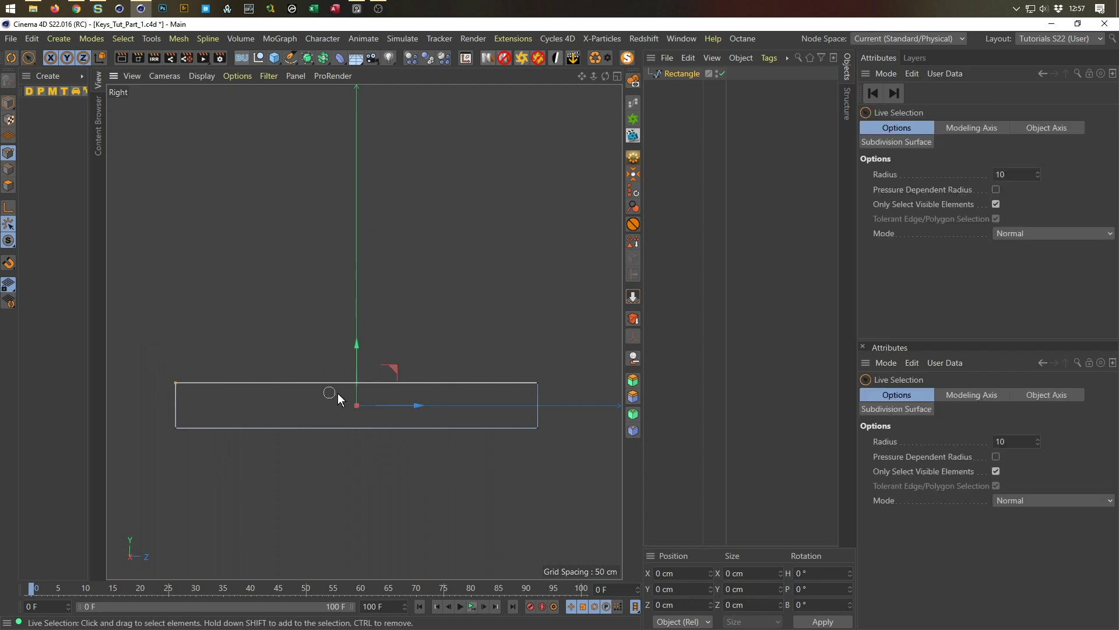
{"action": "left_click_drag", "start_coordinate": [556, 380], "coordinate": [557, 381]}
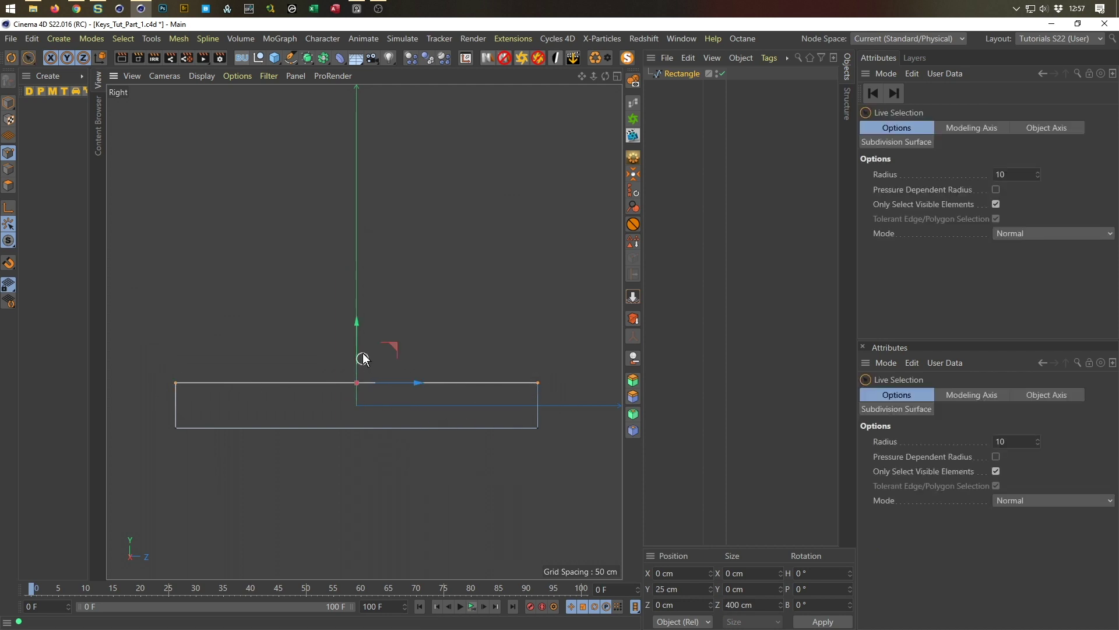
{"action": "left_click", "coordinate": [429, 498]}
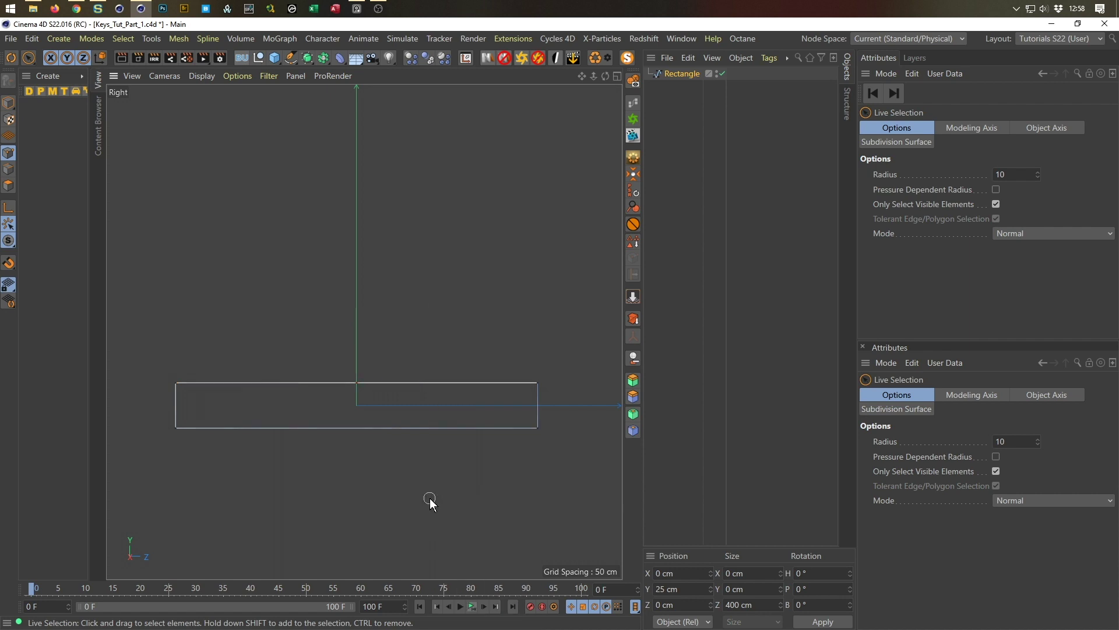
{"action": "left_click", "coordinate": [356, 384]}
Raise the middle and rear top points together to Y 65 cm, and the rear one alone to Y 165 cm
{"action": "left_click", "coordinate": [537, 382], "text": "shift"}
{"action": "left_click_drag", "start_coordinate": [447, 318], "coordinate": [441, 281]}
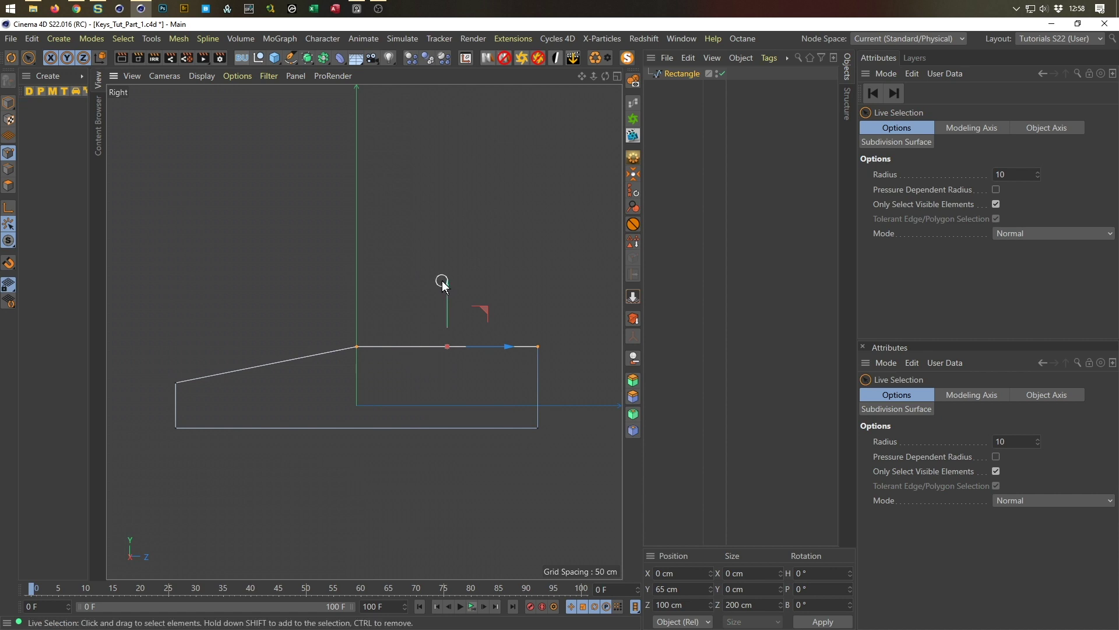
{"action": "left_click", "coordinate": [538, 346]}
{"action": "left_click_drag", "start_coordinate": [542, 292], "coordinate": [534, 193]}
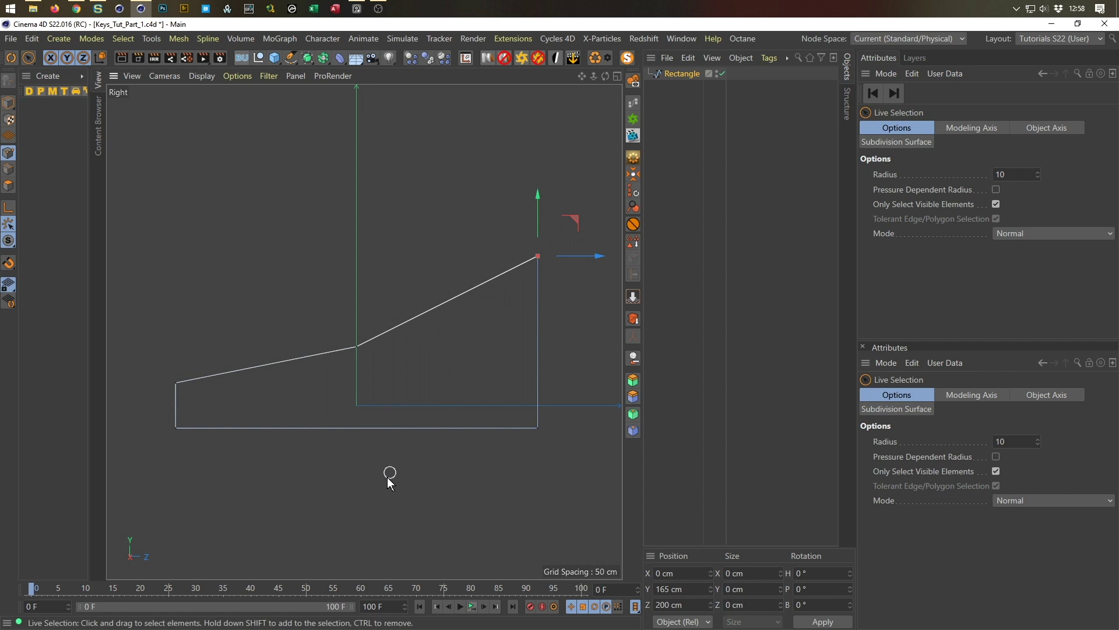
Chamfer all points of the side profile spline with a 10 cm radius
{"action": "key", "text": "ctrl+a"}
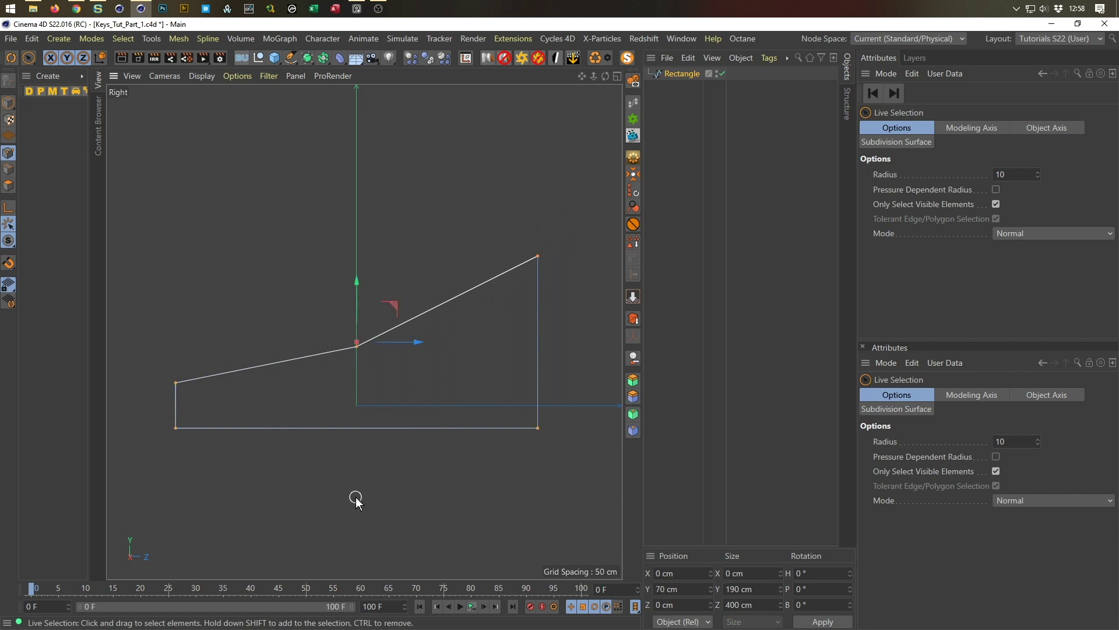
{"action": "right_click", "coordinate": [414, 468]}
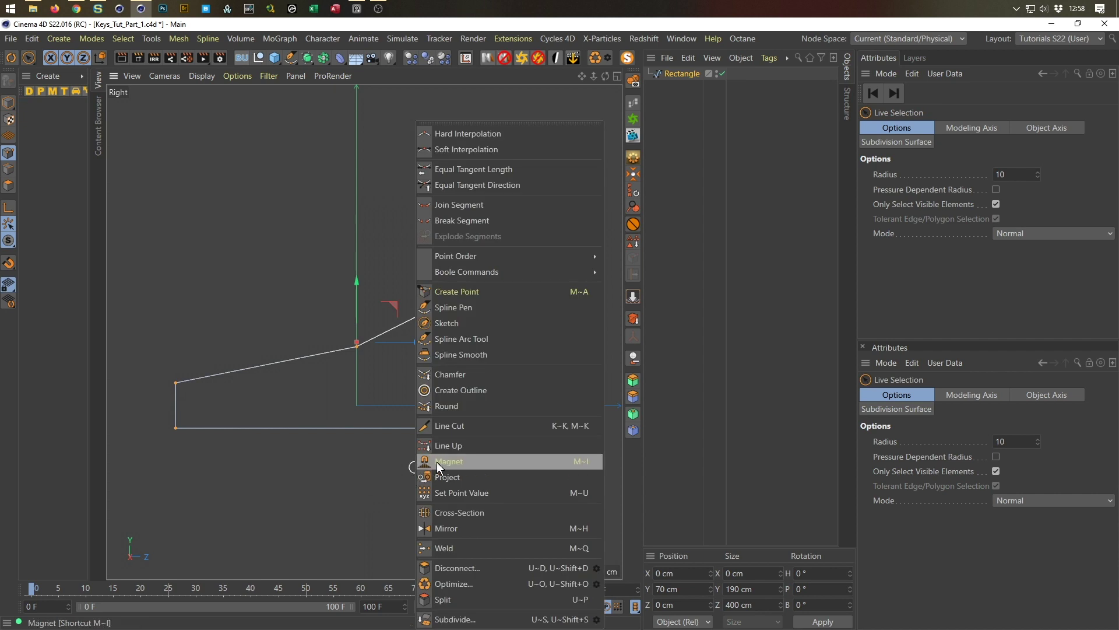
{"action": "left_click", "coordinate": [491, 374]}
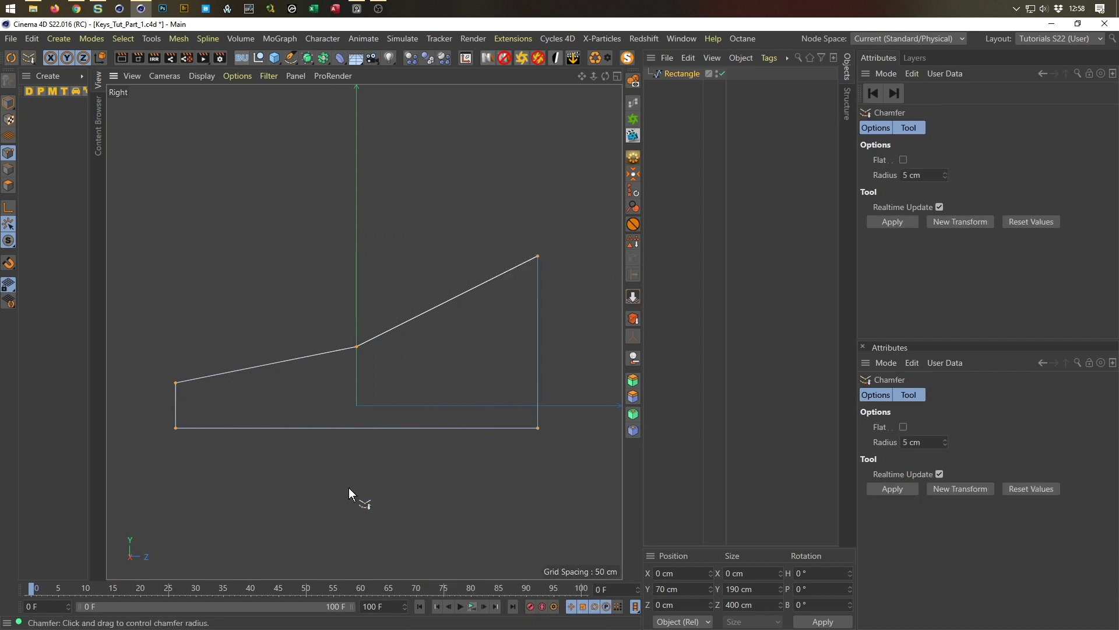
{"action": "left_click_drag", "start_coordinate": [491, 374], "coordinate": [514, 393]}
{"action": "left_click", "coordinate": [933, 175]}
{"action": "type", "text": "10"}
{"action": "key", "text": "Return"}
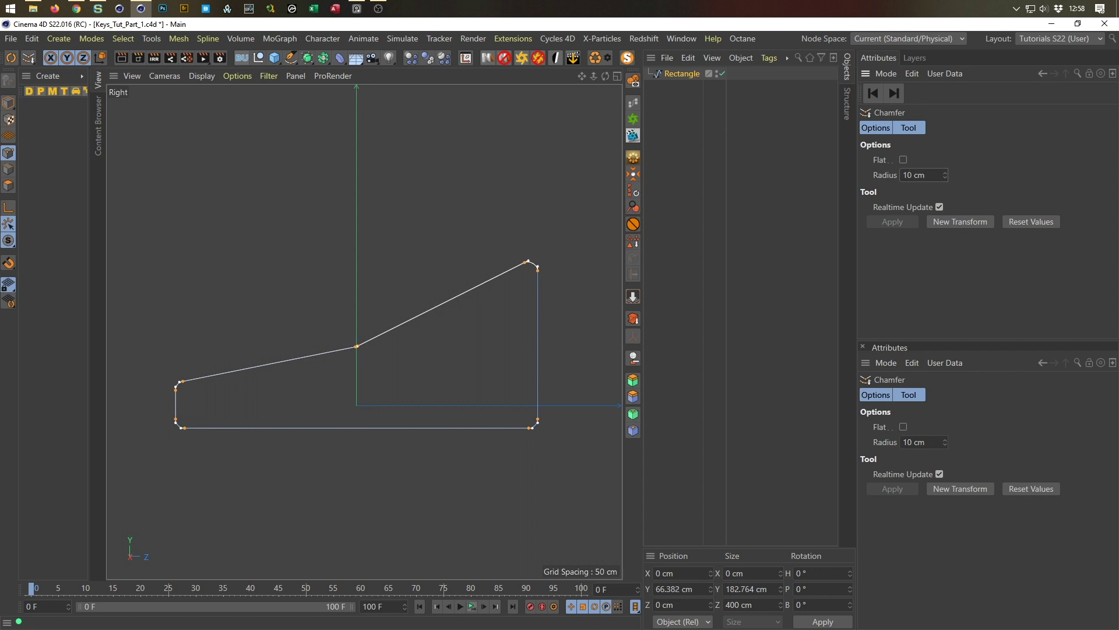
Place the profile spline under an Extrude generator in the Perspective view and show the generator's object properties
{"action": "middle_click", "coordinate": [258, 271]}
{"action": "middle_click", "coordinate": [267, 263]}
{"action": "left_click_drag", "start_coordinate": [270, 262], "coordinate": [408, 291], "text": "alt"}
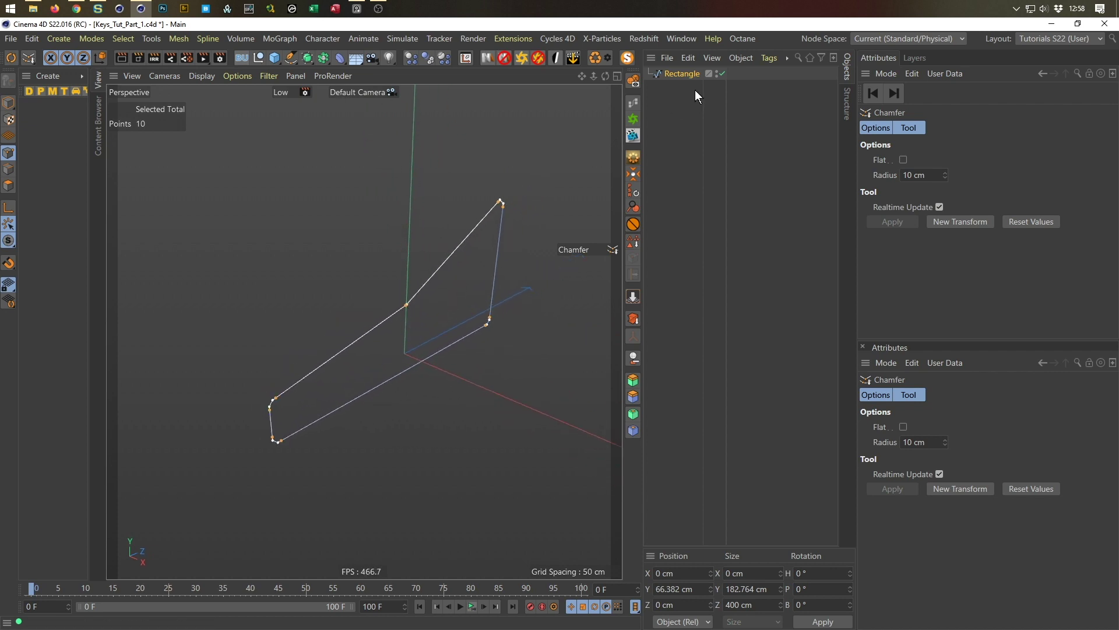
{"action": "left_click", "coordinate": [682, 74]}
{"action": "key", "text": "Return"}
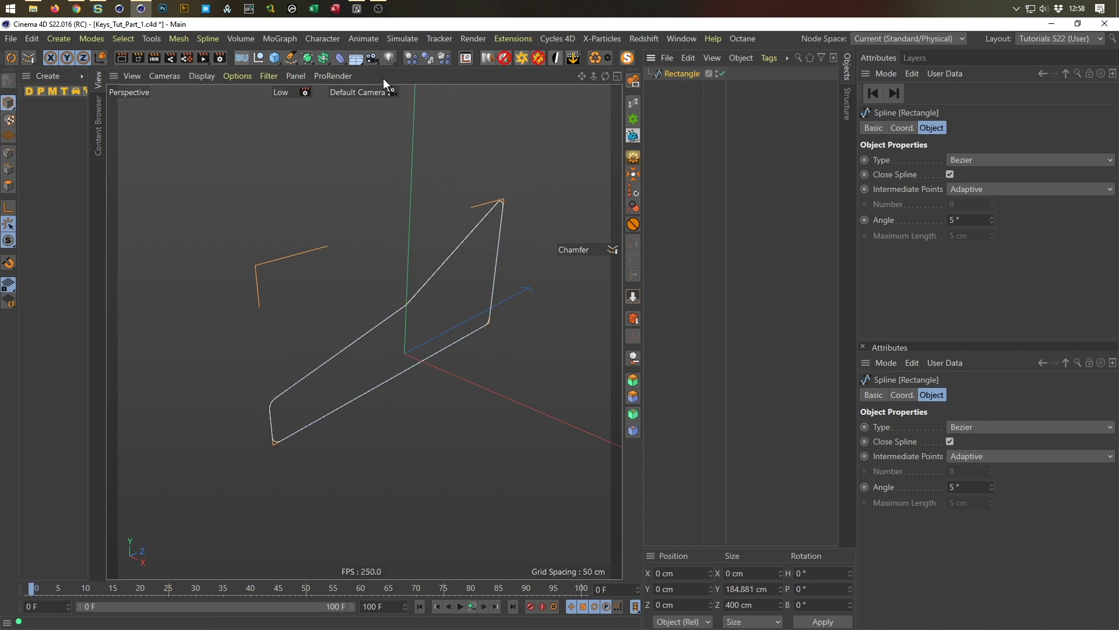
{"action": "left_click", "coordinate": [305, 59]}
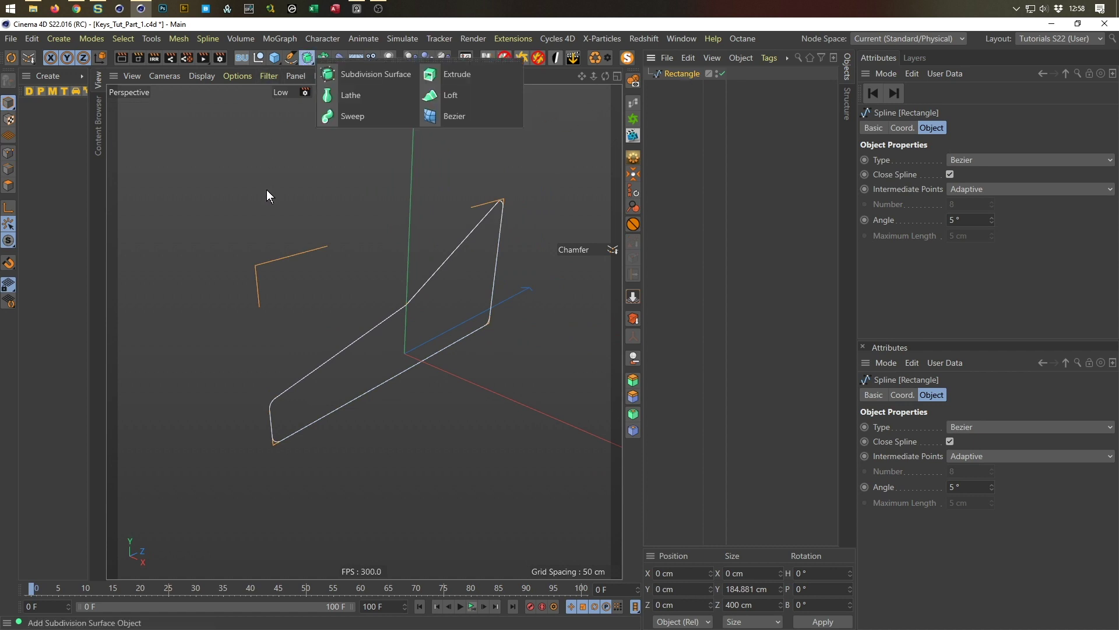
{"action": "left_click", "coordinate": [481, 73]}
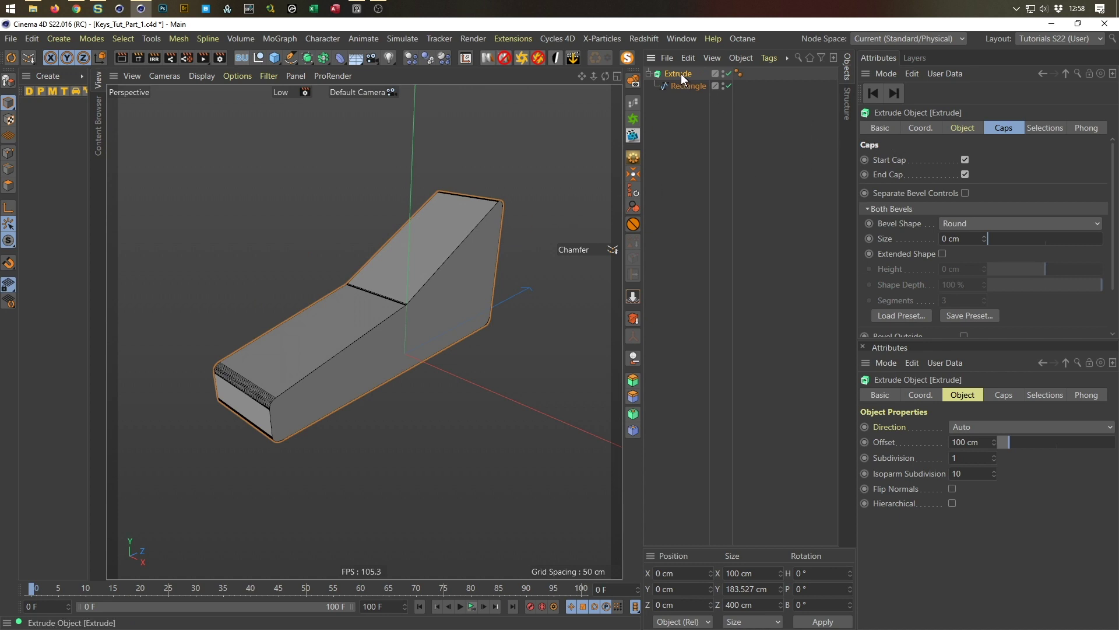
{"action": "left_click", "coordinate": [967, 128]}
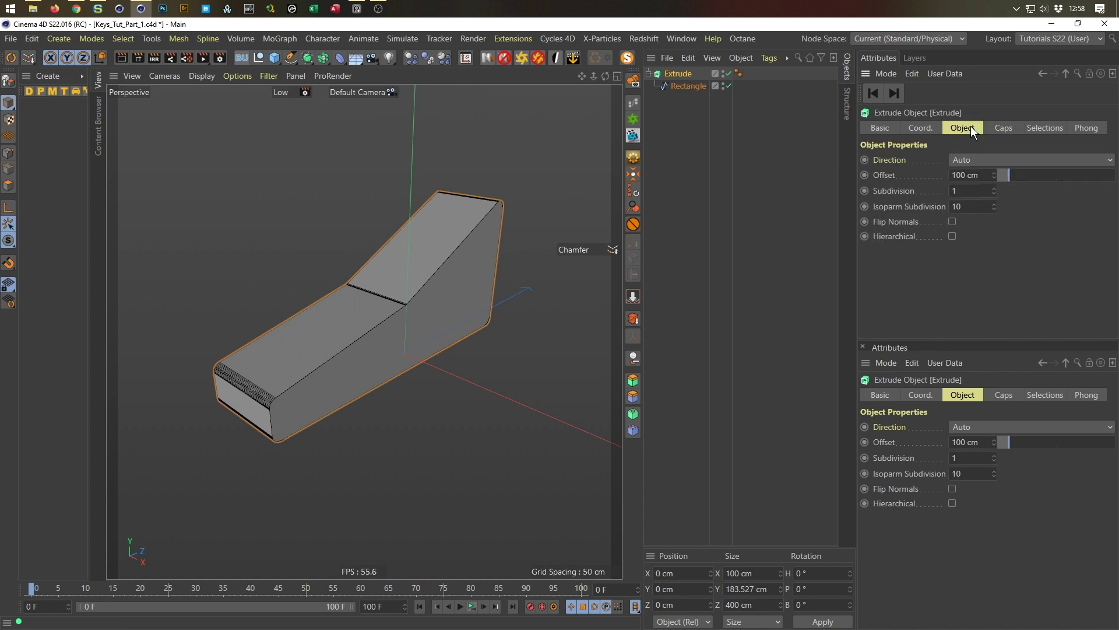
Try extrusion offsets of -20 cm and 25 cm for the side panel
{"action": "double_click", "coordinate": [967, 174]}
{"action": "type", "text": "-20"}
{"action": "key", "text": "Return"}
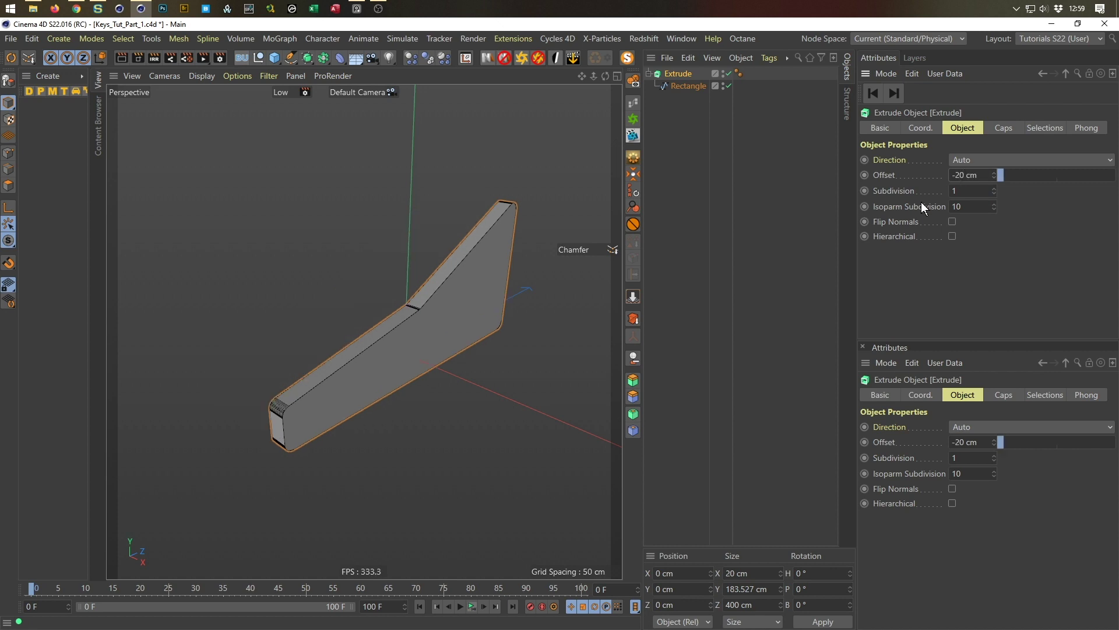
{"action": "left_click_drag", "start_coordinate": [495, 246], "coordinate": [355, 321], "text": "alt"}
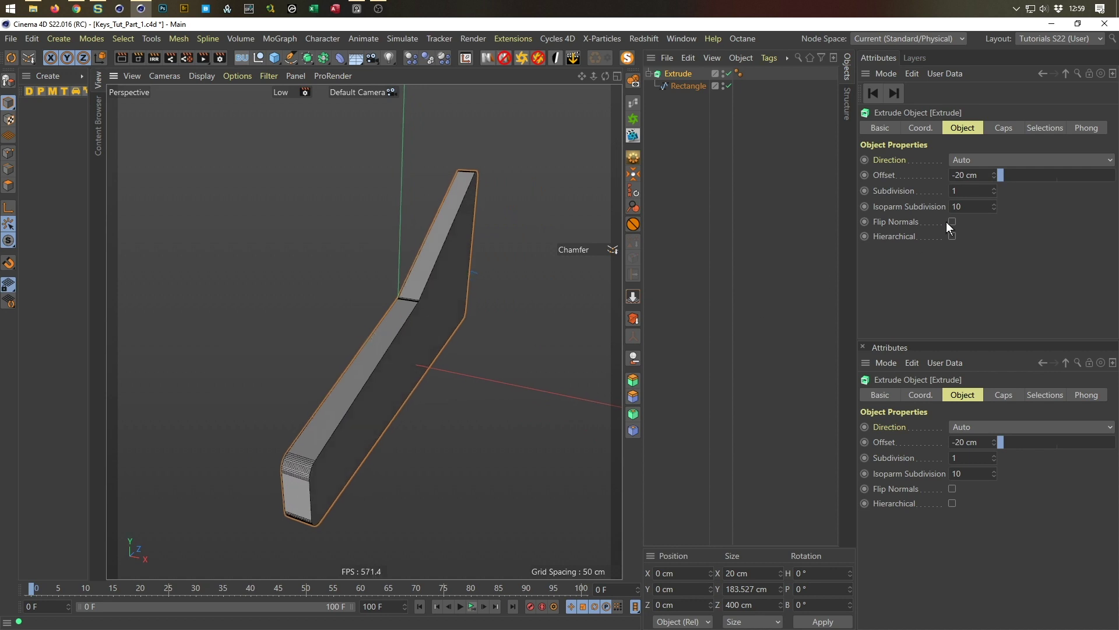
{"action": "left_click", "coordinate": [965, 175]}
{"action": "type", "text": "25"}
{"action": "key", "text": "Return"}
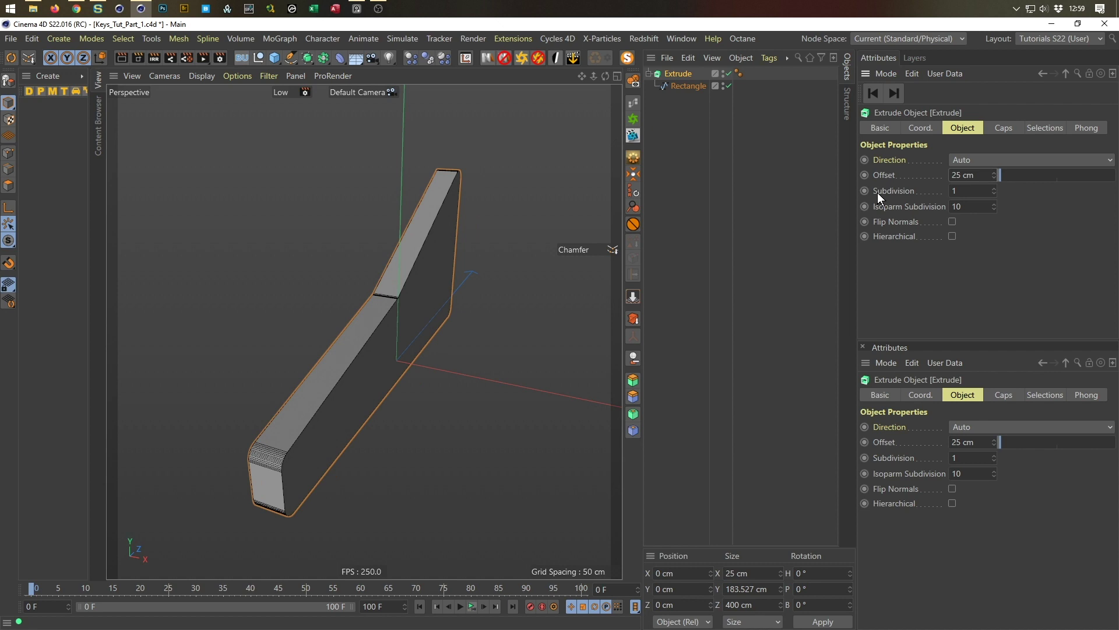
Set the side panel's extrusion offset to -25 cm and check its alignment from above
{"action": "key", "text": "ctrl+a"}
{"action": "type", "text": "-25"}
{"action": "key", "text": "Return"}
{"action": "middle_click", "coordinate": [437, 325]}
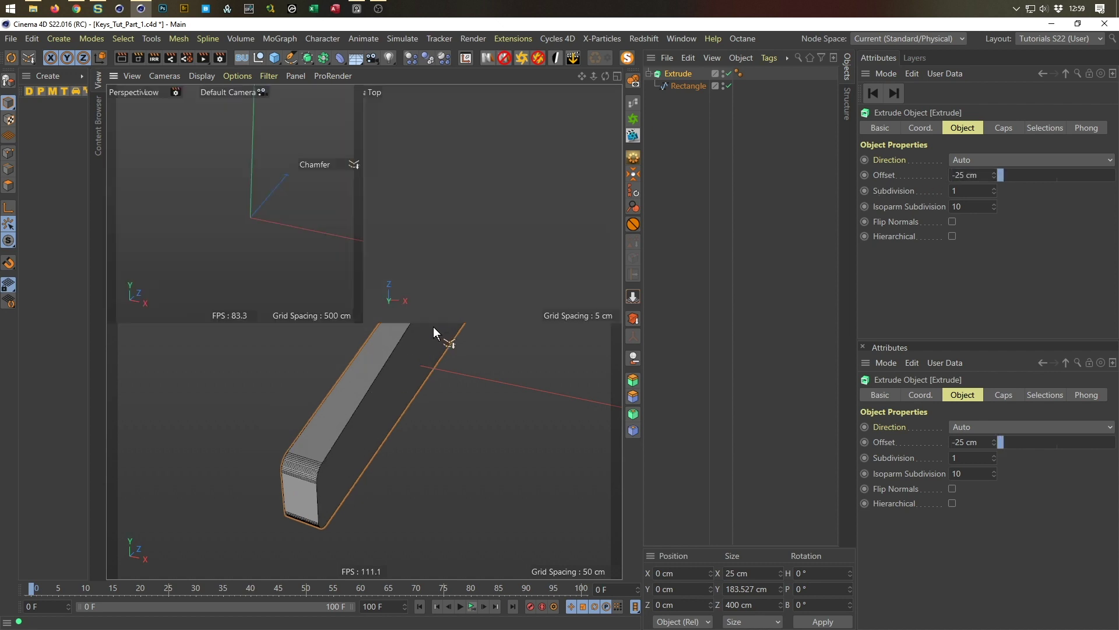
{"action": "middle_click", "coordinate": [452, 294]}
{"action": "scroll", "coordinate": [341, 347], "scroll_direction": "down", "scroll_amount": 4}
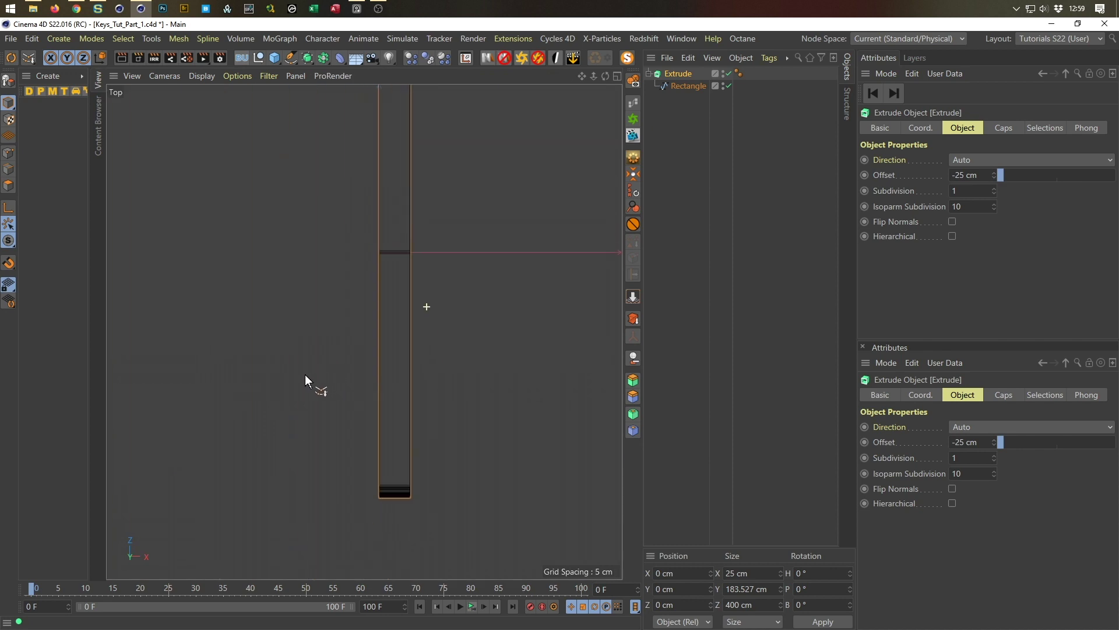
{"action": "middle_click_drag", "start_coordinate": [382, 284], "coordinate": [422, 337], "text": "alt"}
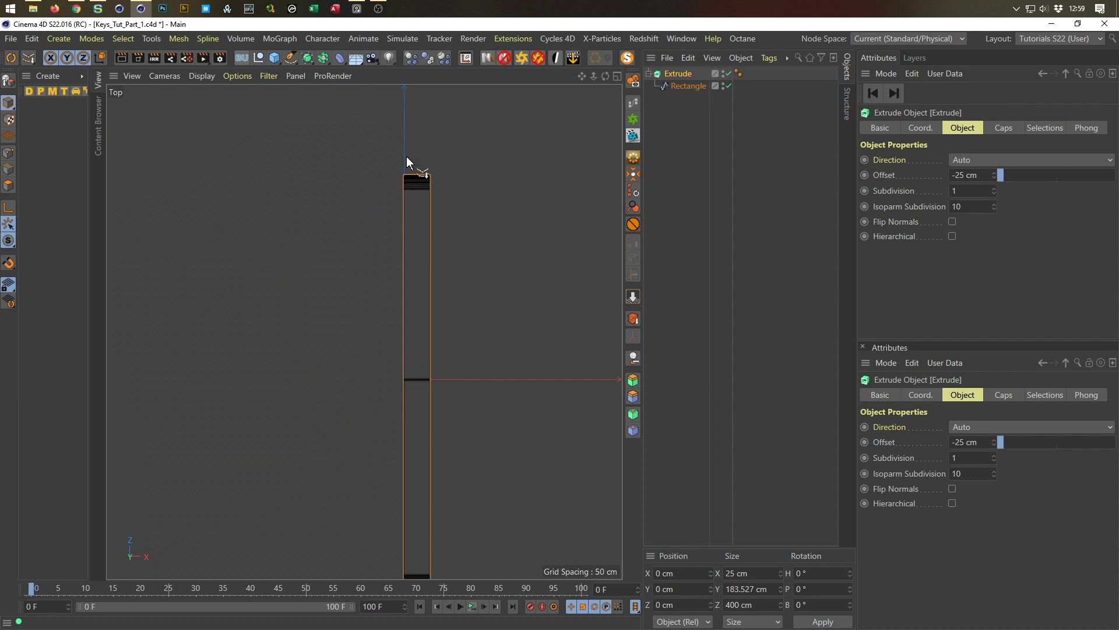
{"action": "middle_click", "coordinate": [400, 355]}
{"action": "middle_click", "coordinate": [315, 309]}
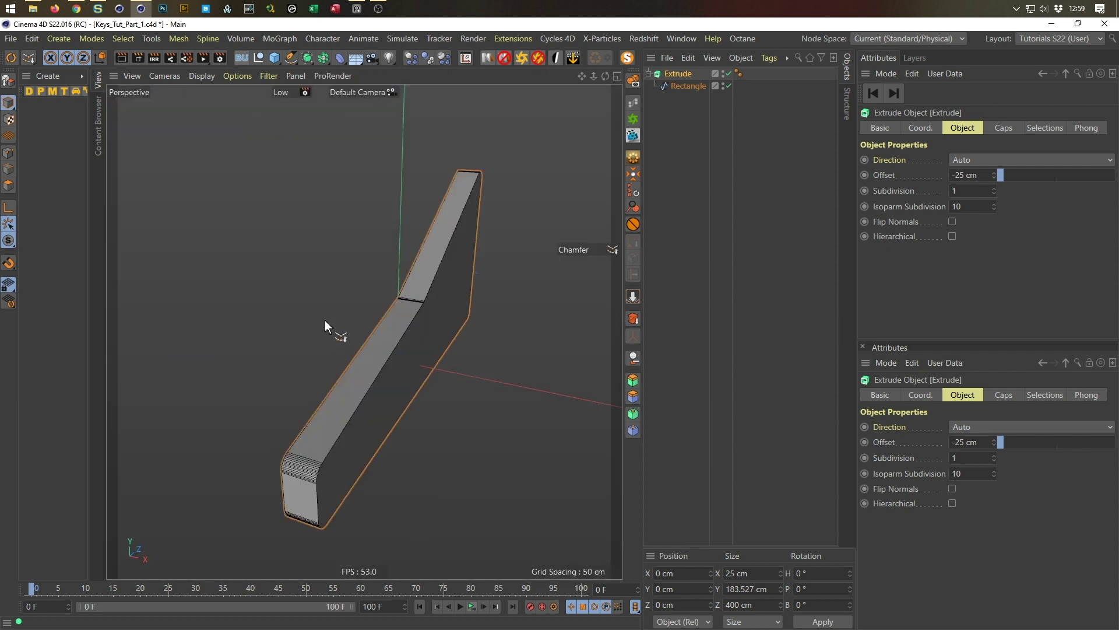
{"action": "mouse_move", "coordinate": [366, 338]}
{"action": "left_mouse_down", "text": "alt"}
{"action": "mouse_move", "coordinate": [341, 337]}
{"action": "mouse_move", "coordinate": [351, 334]}
{"action": "left_mouse_up", "text": "alt"}
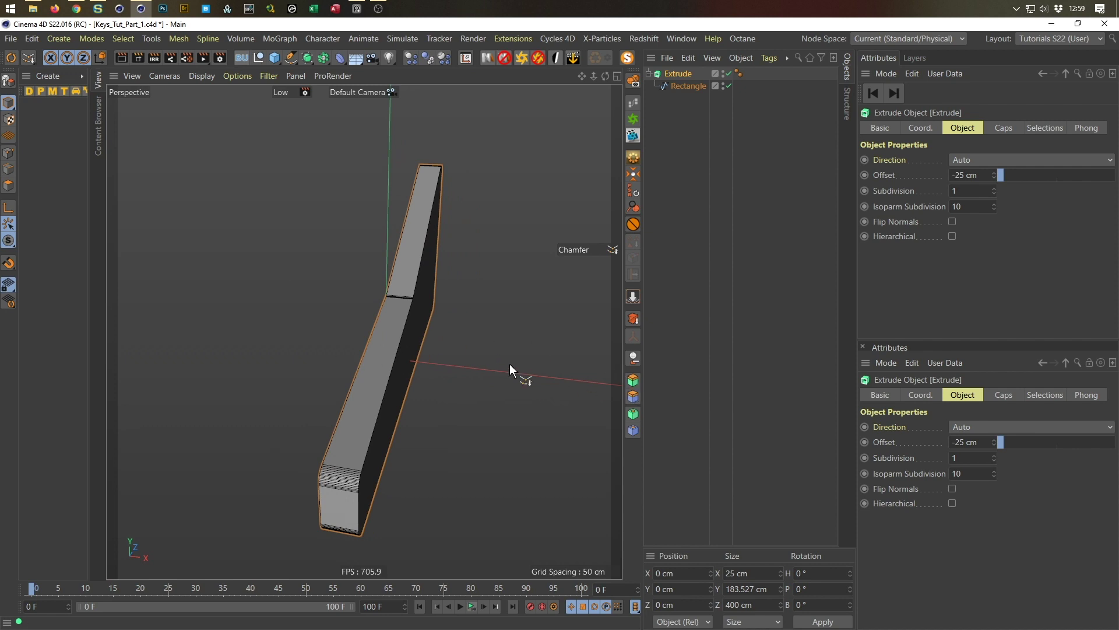
Set the profile spline's adaptive interpolation angle to 10° to give the side panel's rounded corners fewer segments
{"action": "right_click_drag", "start_coordinate": [345, 506], "coordinate": [430, 479], "text": "alt"}
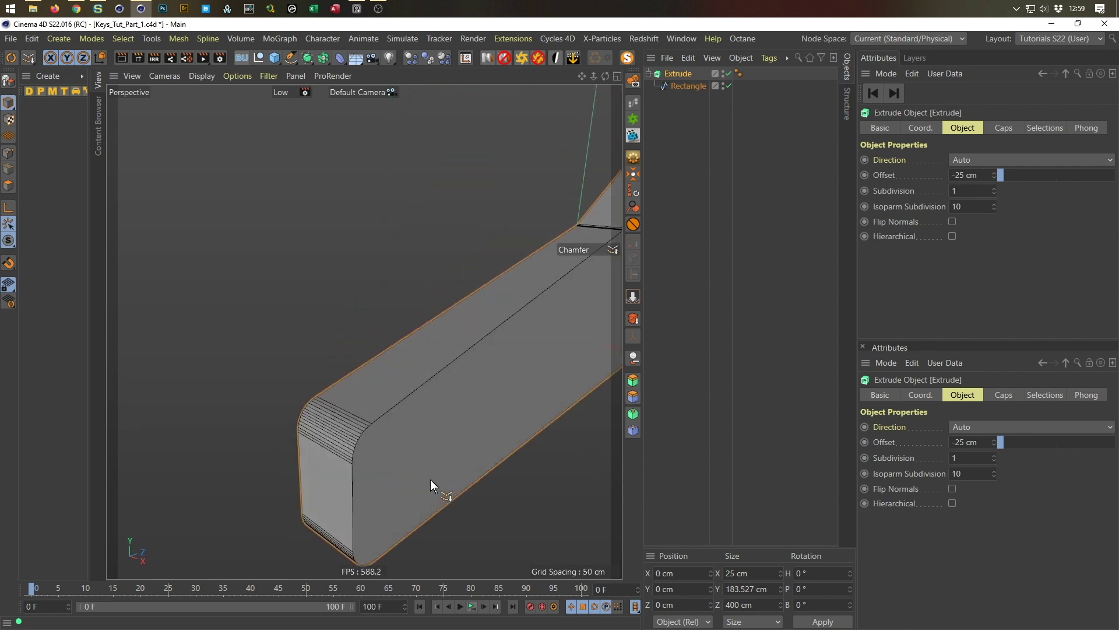
{"action": "left_click", "coordinate": [698, 85]}
{"action": "double_click", "coordinate": [954, 220]}
{"action": "type", "text": "10"}
{"action": "key", "text": "Return"}
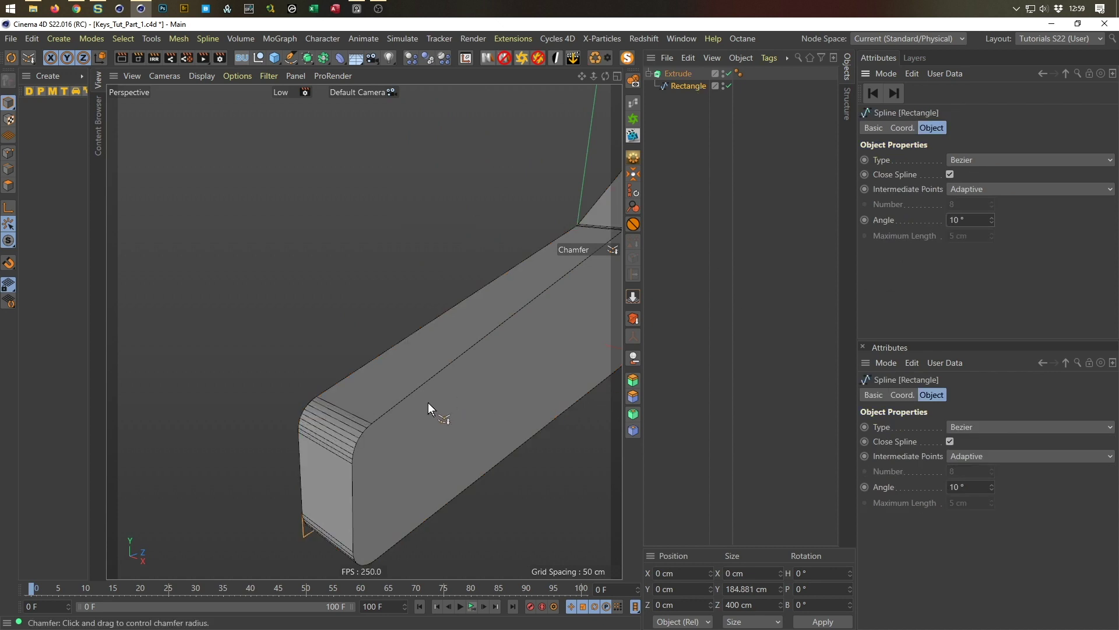
{"action": "scroll", "coordinate": [321, 421], "scroll_direction": "down", "scroll_amount": 3}
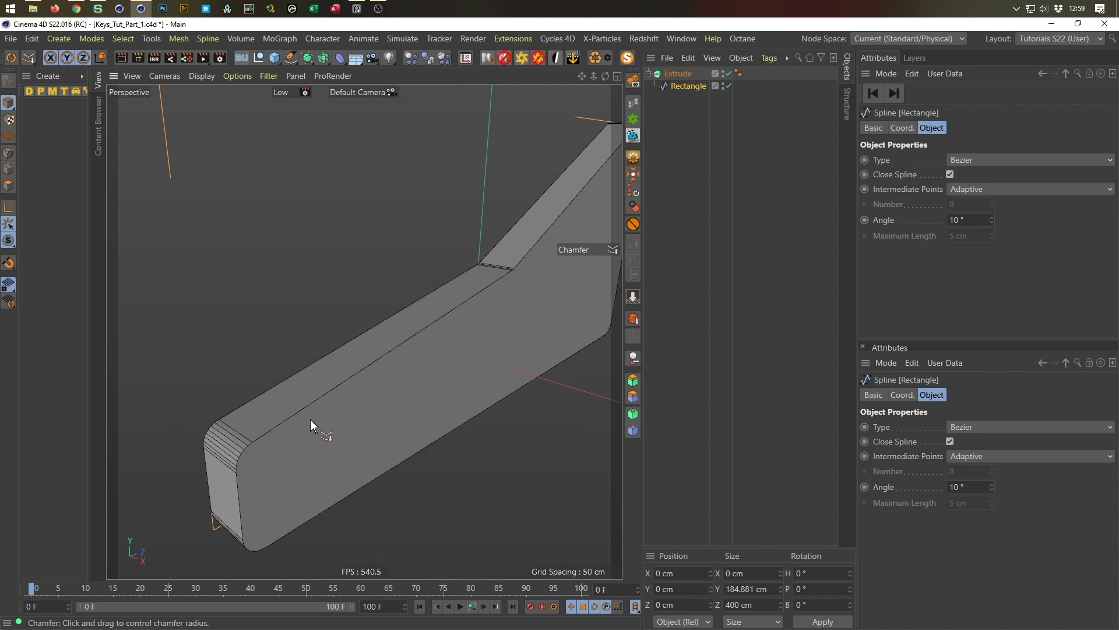
{"action": "left_click_drag", "start_coordinate": [310, 419], "coordinate": [337, 464], "text": "alt"}
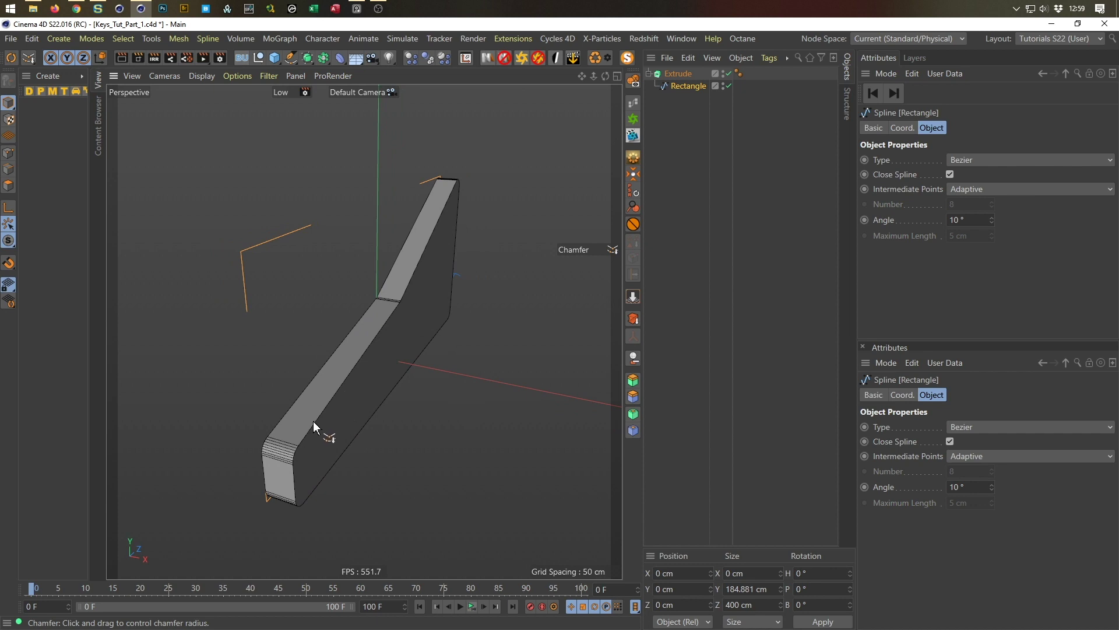
Try a round cap bevel of 2 cm on the side panel's Extrude
{"action": "left_click", "coordinate": [687, 74]}
{"action": "left_click", "coordinate": [1003, 128]}
{"action": "double_click", "coordinate": [946, 238]}
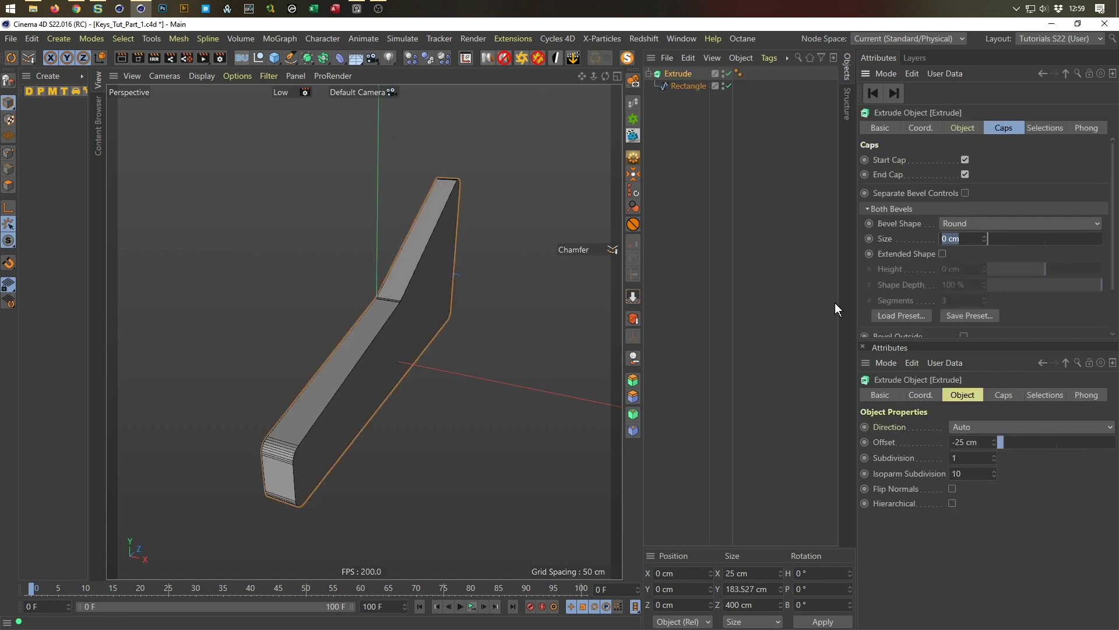
{"action": "type", "text": "2"}
{"action": "key", "text": "Return"}
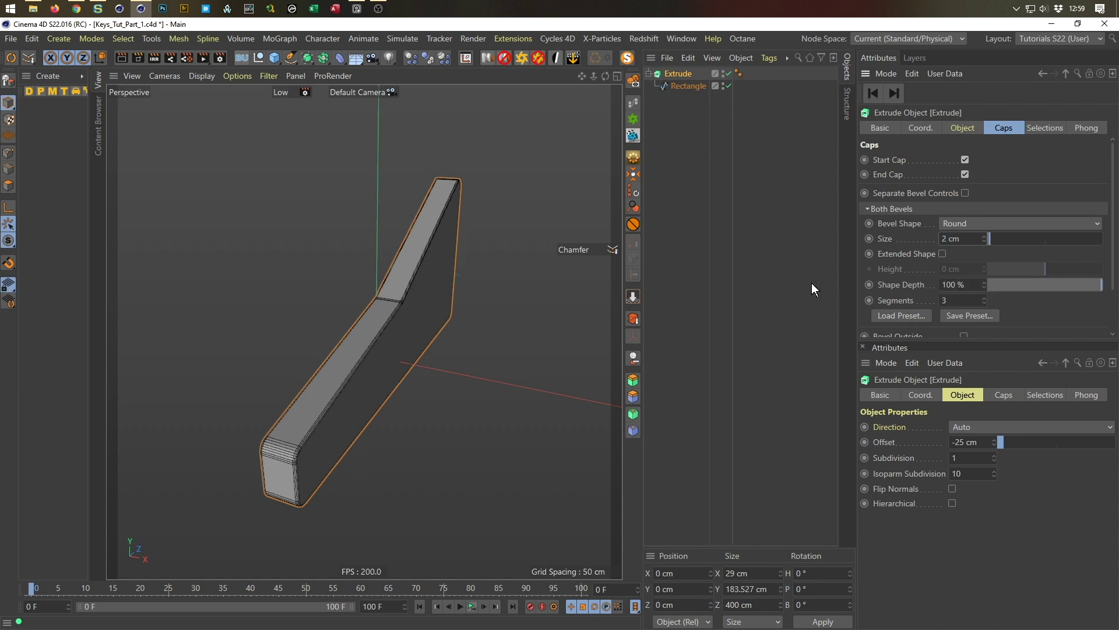
Inspect the beveled panel's side edges from above and reset the cap bevel size to 0 cm
{"action": "middle_click", "coordinate": [477, 316]}
{"action": "middle_click", "coordinate": [478, 317]}
{"action": "scroll", "coordinate": [443, 187], "scroll_direction": "up", "scroll_amount": 6}
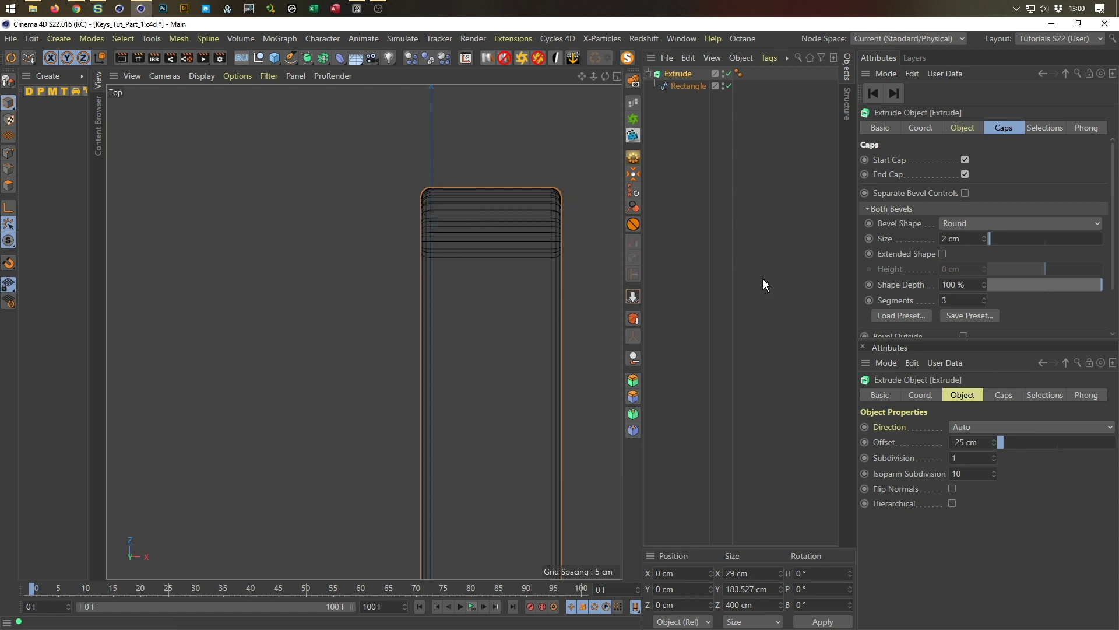
{"action": "middle_click", "coordinate": [534, 275]}
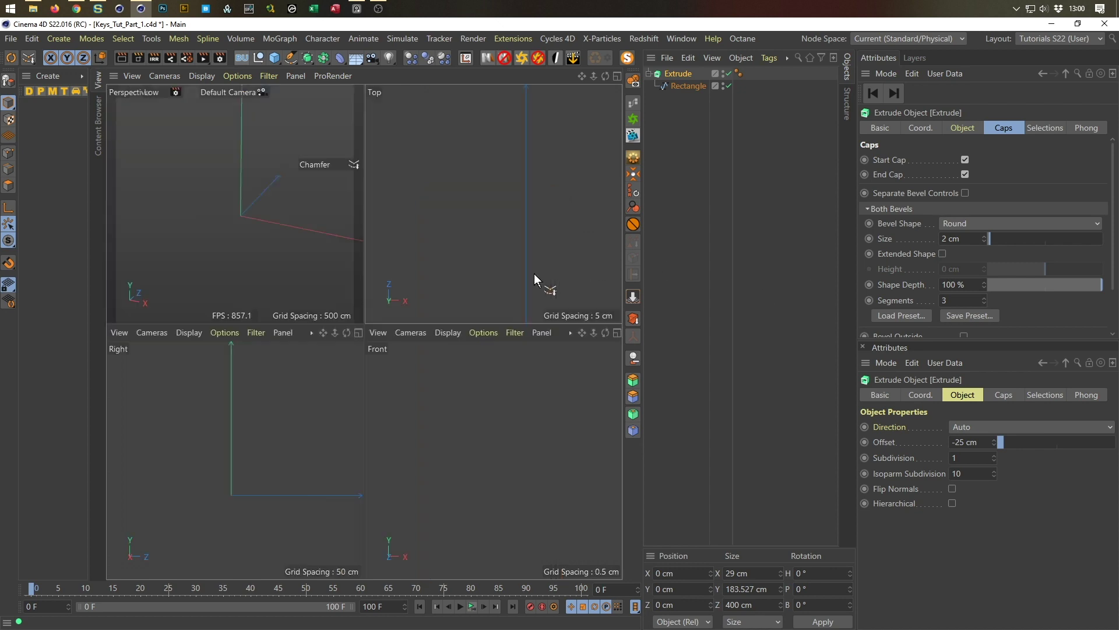
{"action": "middle_click", "coordinate": [319, 280]}
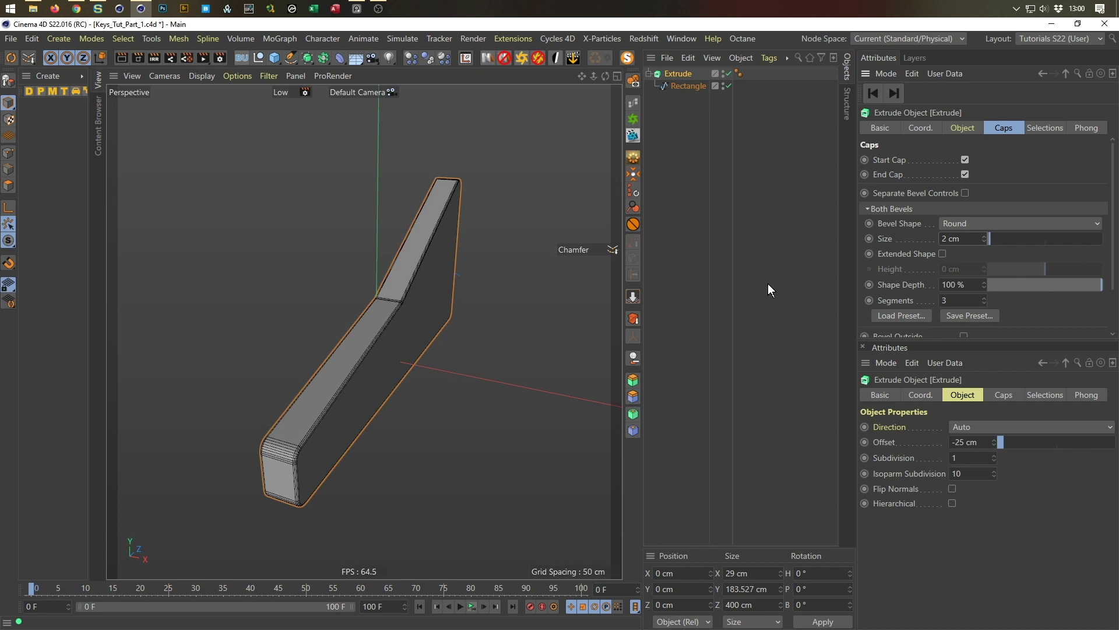
{"action": "left_click_drag", "start_coordinate": [984, 239], "coordinate": [900, 250]}
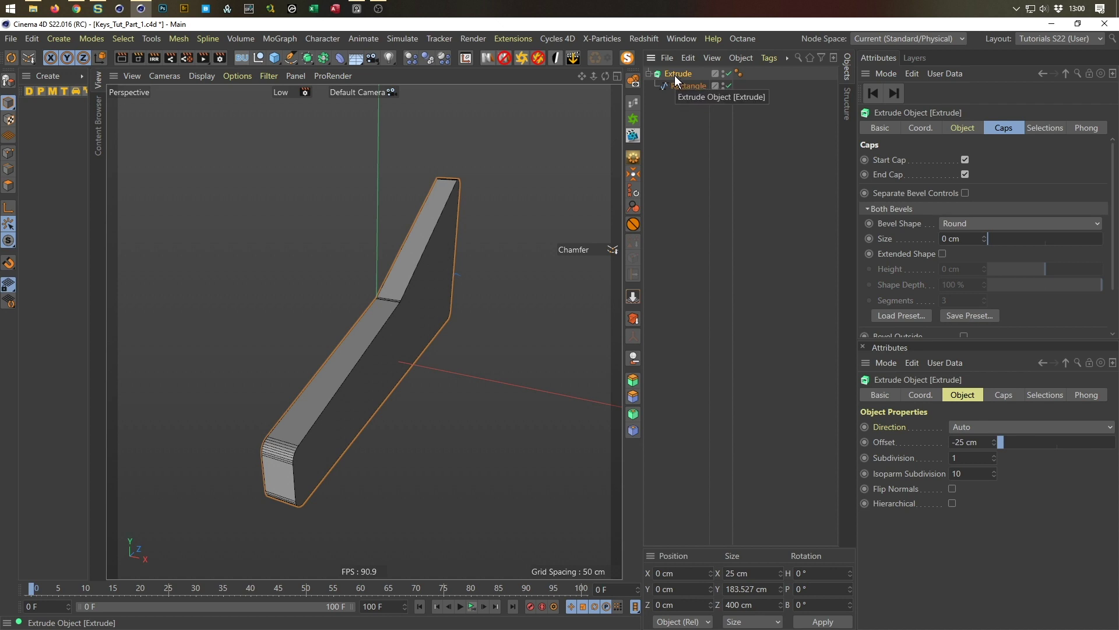
Group the Extrude under a null and add a Bevel deformer inside the group
{"action": "key", "text": "alt+g"}
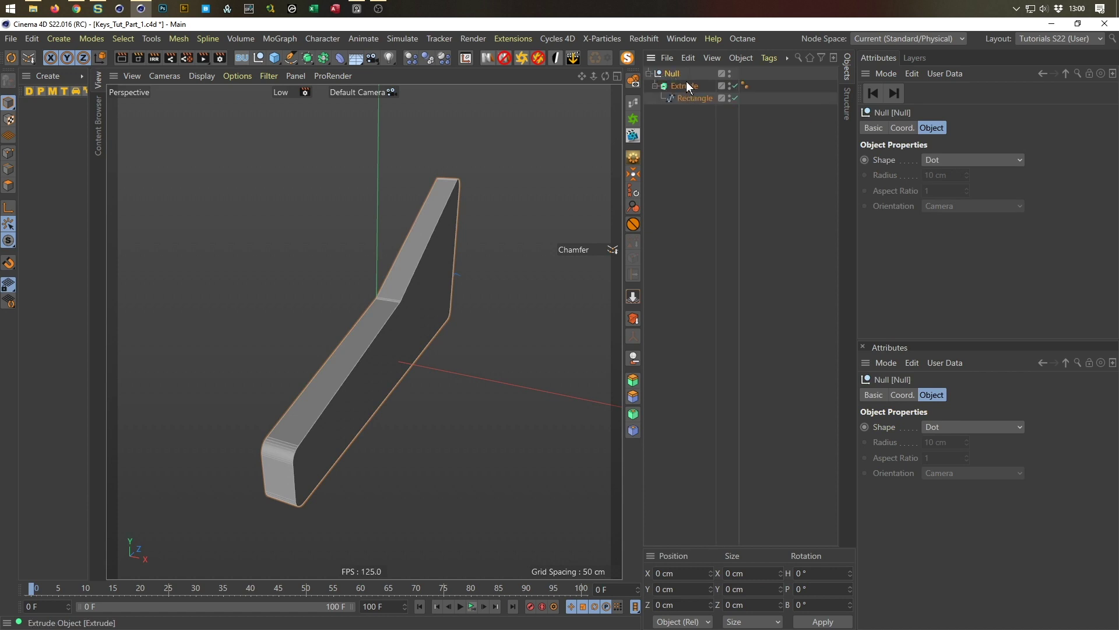
{"action": "left_click", "coordinate": [342, 60]}
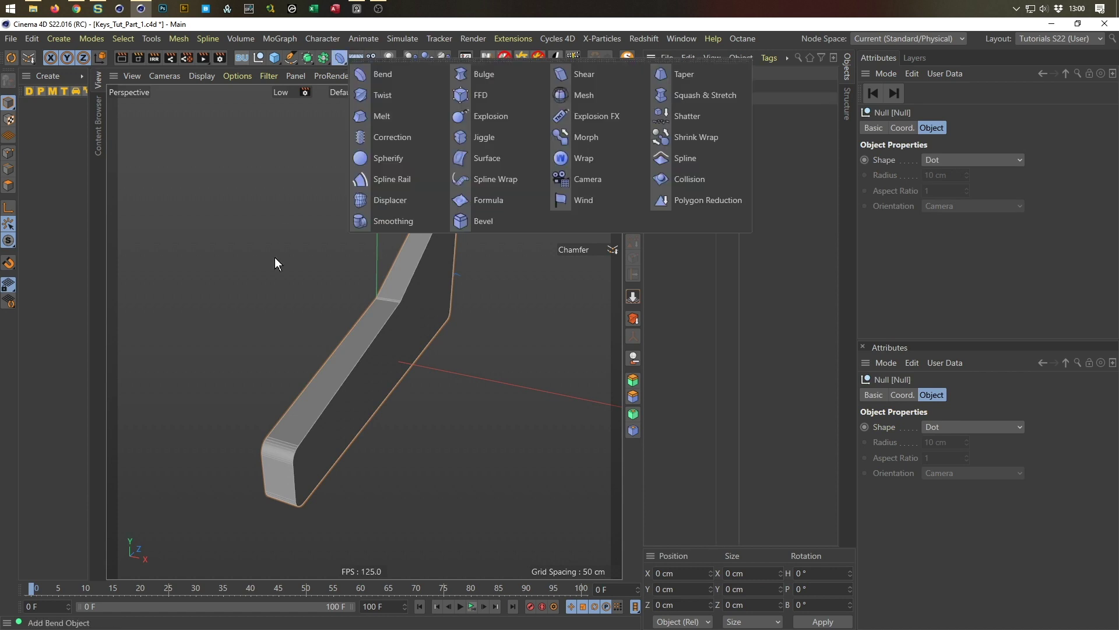
{"action": "left_click", "coordinate": [486, 222]}
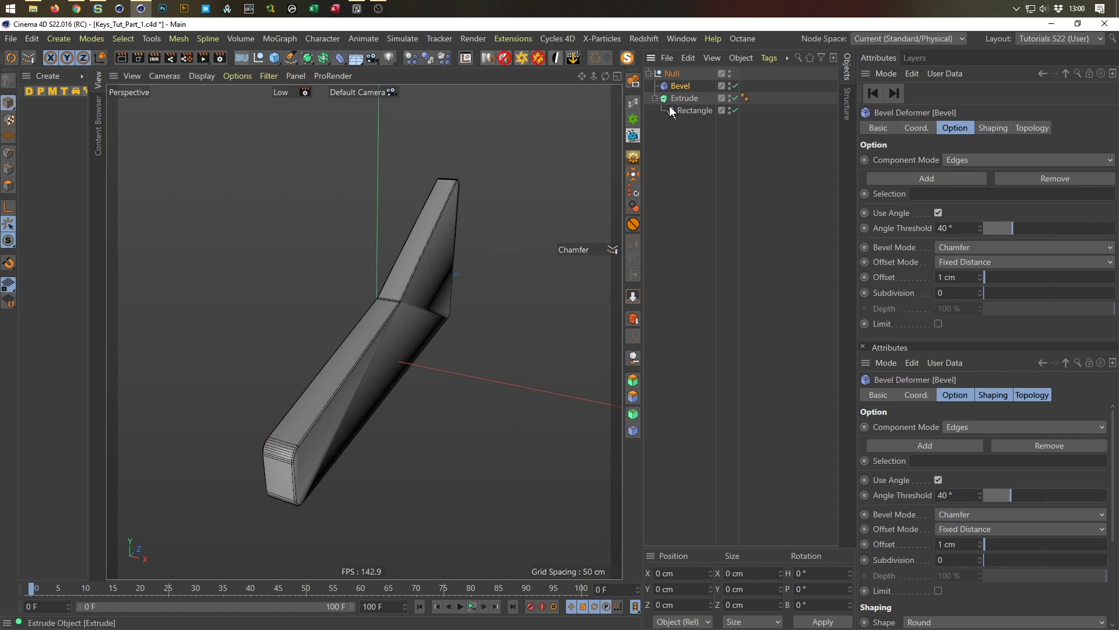
{"action": "scroll", "coordinate": [431, 296], "scroll_direction": "up", "scroll_amount": 2}
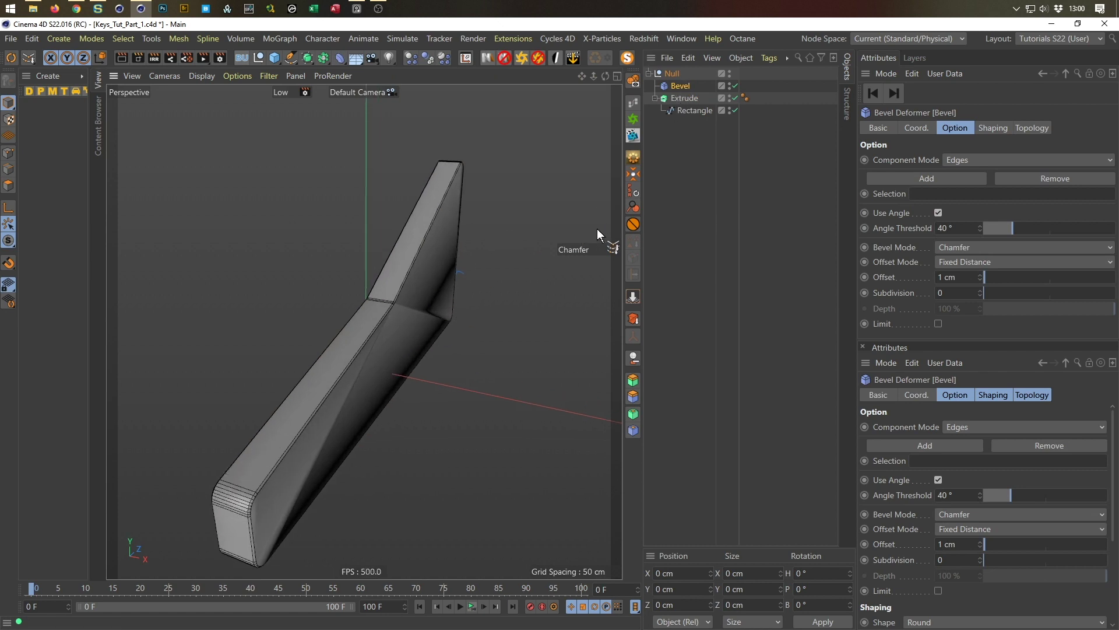
Set the Bevel deformer's offset to 2 cm with 3 subdivisions and check the panel's width from above
{"action": "left_click", "coordinate": [940, 292]}
{"action": "type", "text": "2"}
{"action": "key", "text": "Tab"}
{"action": "type", "text": "3"}
{"action": "key", "text": "Return"}
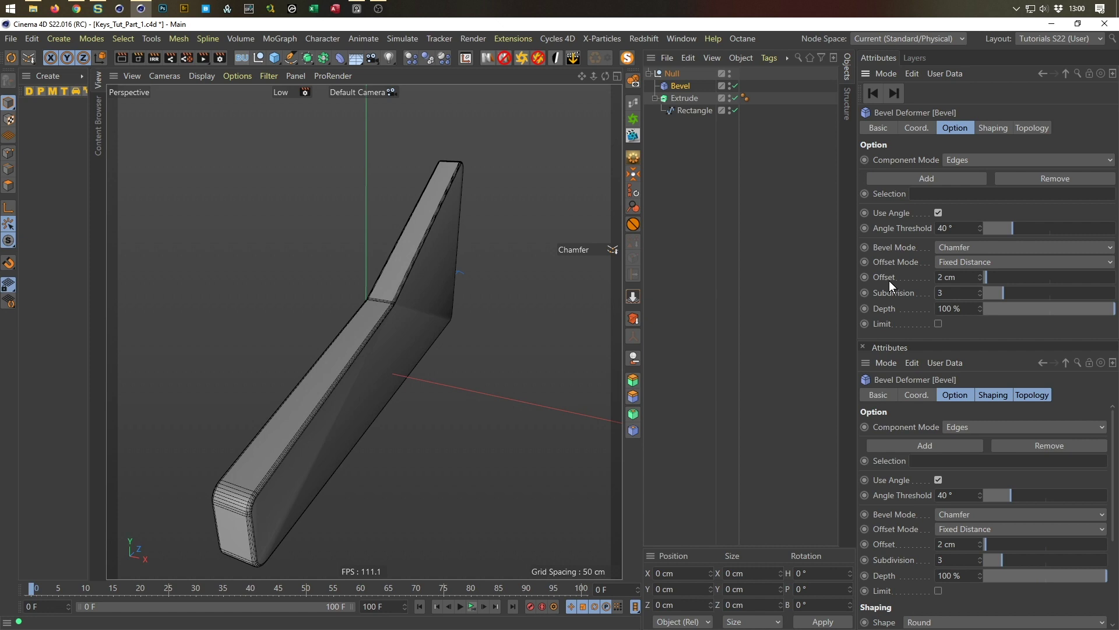
{"action": "middle_click", "coordinate": [320, 389]}
{"action": "middle_click", "coordinate": [526, 218]}
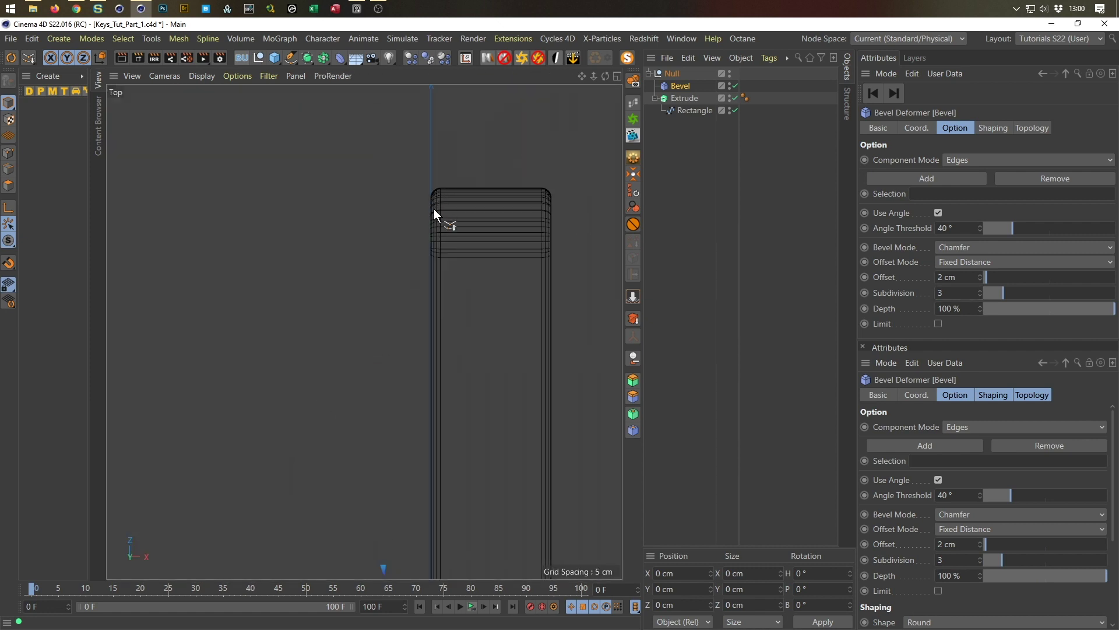
{"action": "middle_click", "coordinate": [435, 211]}
{"action": "middle_click", "coordinate": [275, 257]}
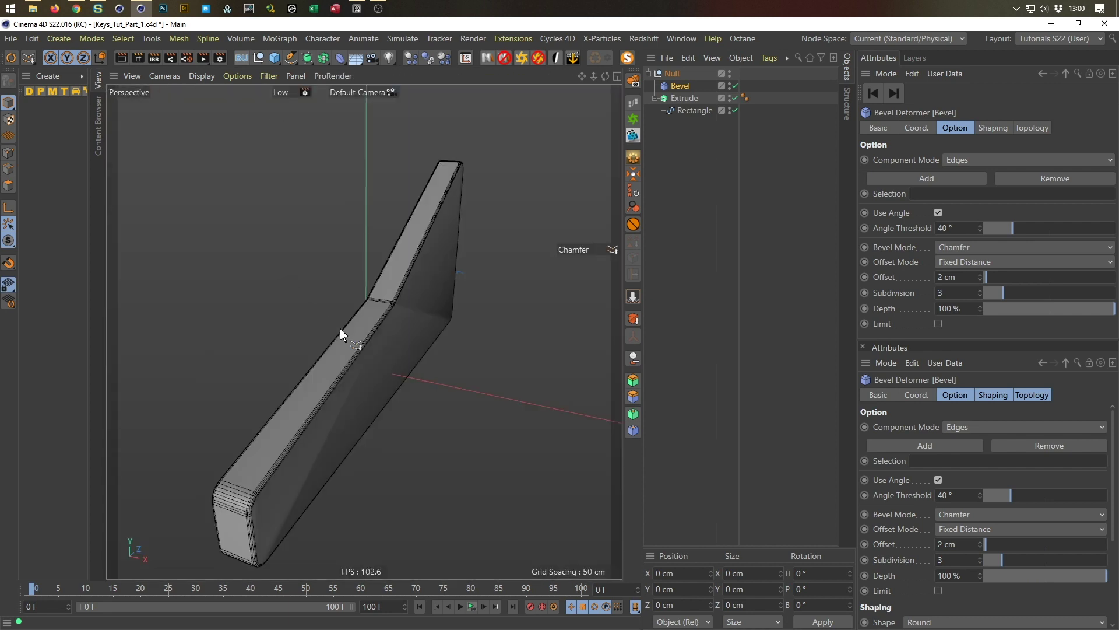
Enable Phong Break Rounding in the Bevel deformer's topology settings
{"action": "left_click_drag", "start_coordinate": [417, 327], "coordinate": [404, 320], "text": "alt"}
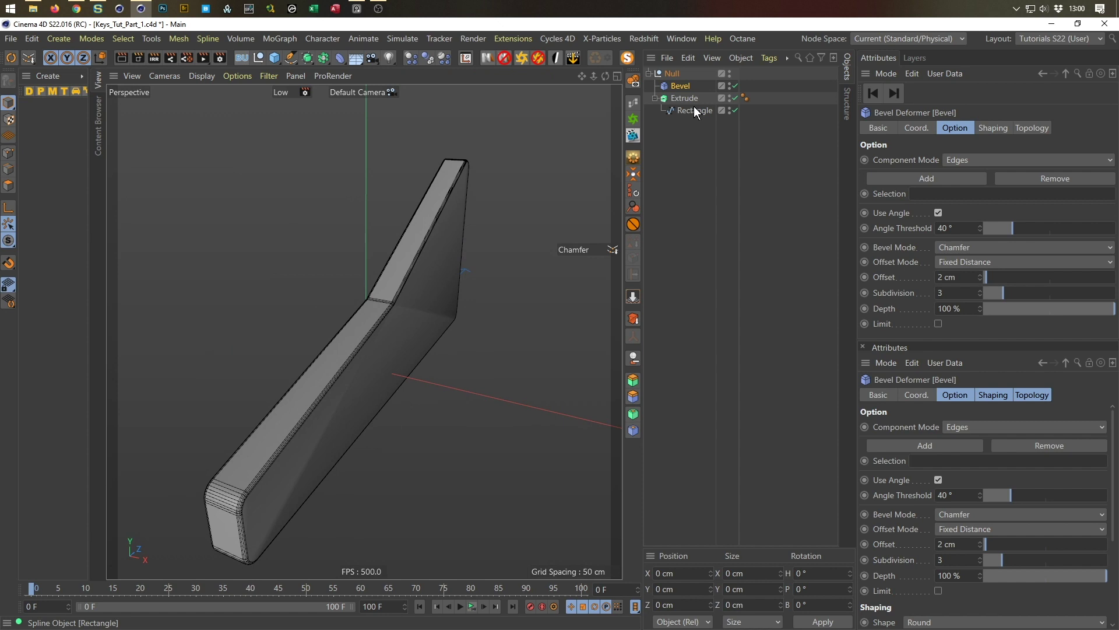
{"action": "left_click", "coordinate": [1032, 127]}
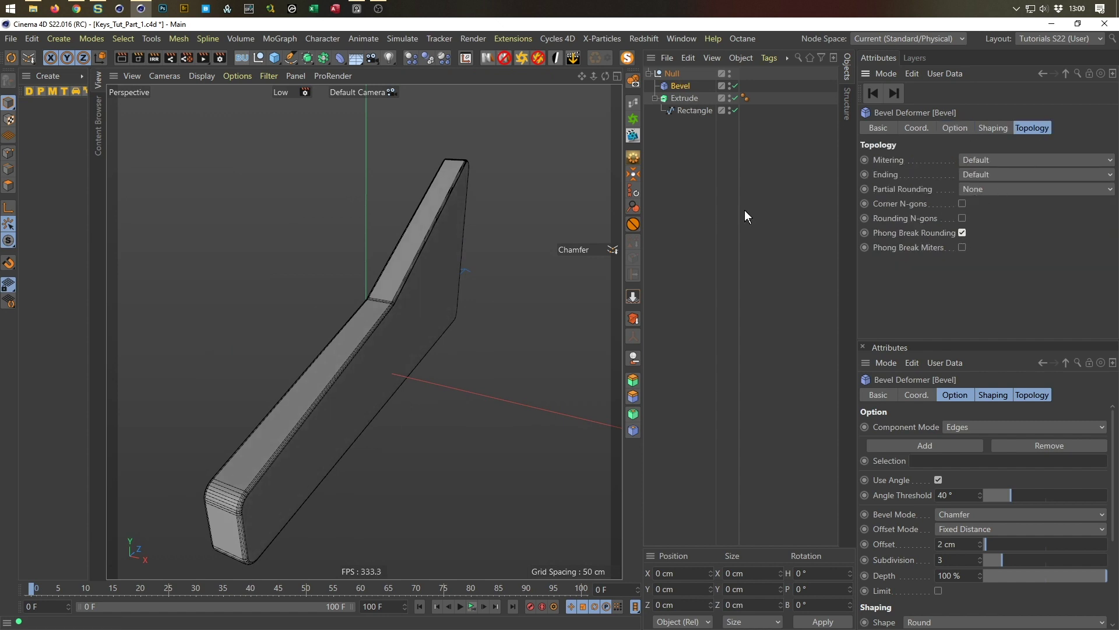
{"action": "left_click_drag", "start_coordinate": [394, 302], "coordinate": [444, 232], "text": "alt"}
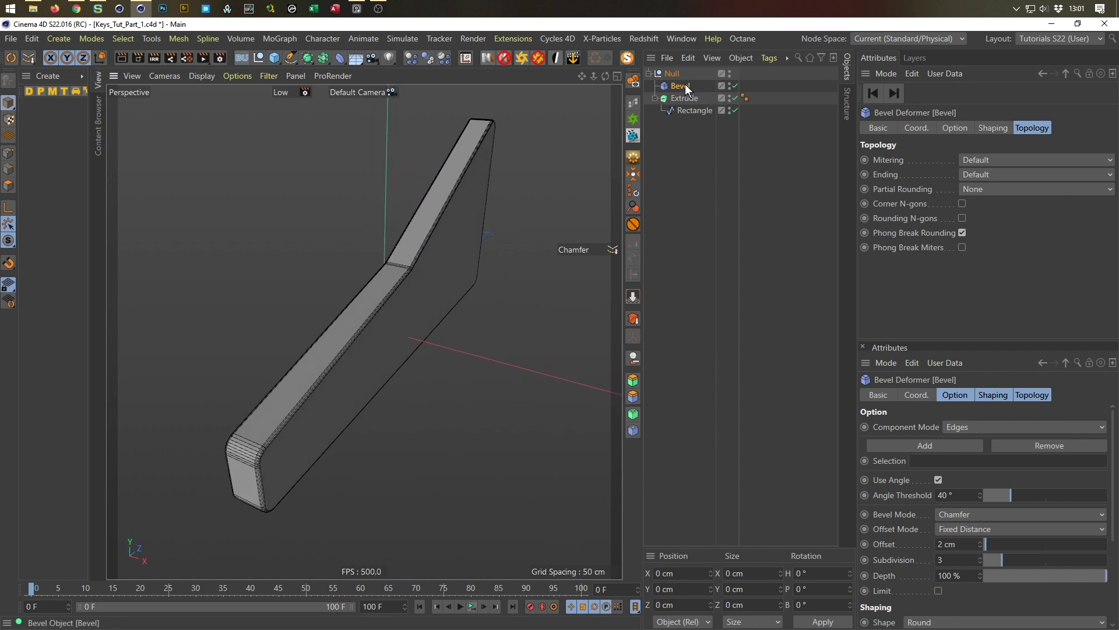
Rename the null containing the side panel to Side and save the project
{"action": "left_click", "coordinate": [648, 73]}
{"action": "left_click", "coordinate": [670, 73]}
{"action": "double_click", "coordinate": [669, 73]}
{"action": "type", "text": "Side"}
{"action": "key", "text": "Return"}
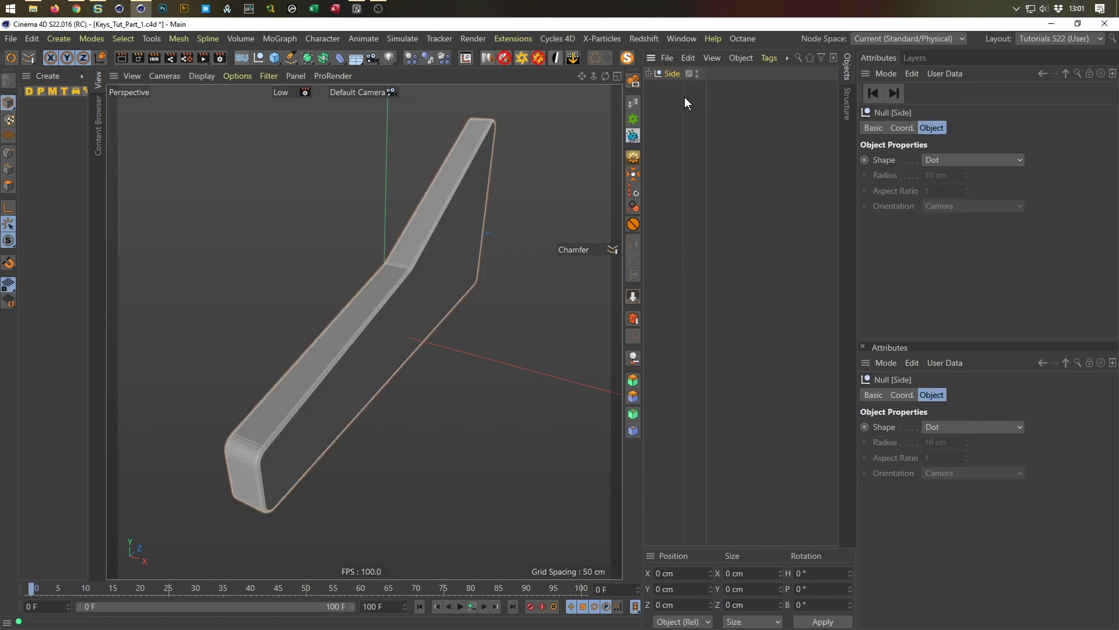
{"action": "key", "text": "ctrl+s"}
Mirror the Side group across the ZY plane with a Symmetry generator and move the group to 120 cm on X
{"action": "left_click", "coordinate": [324, 58]}
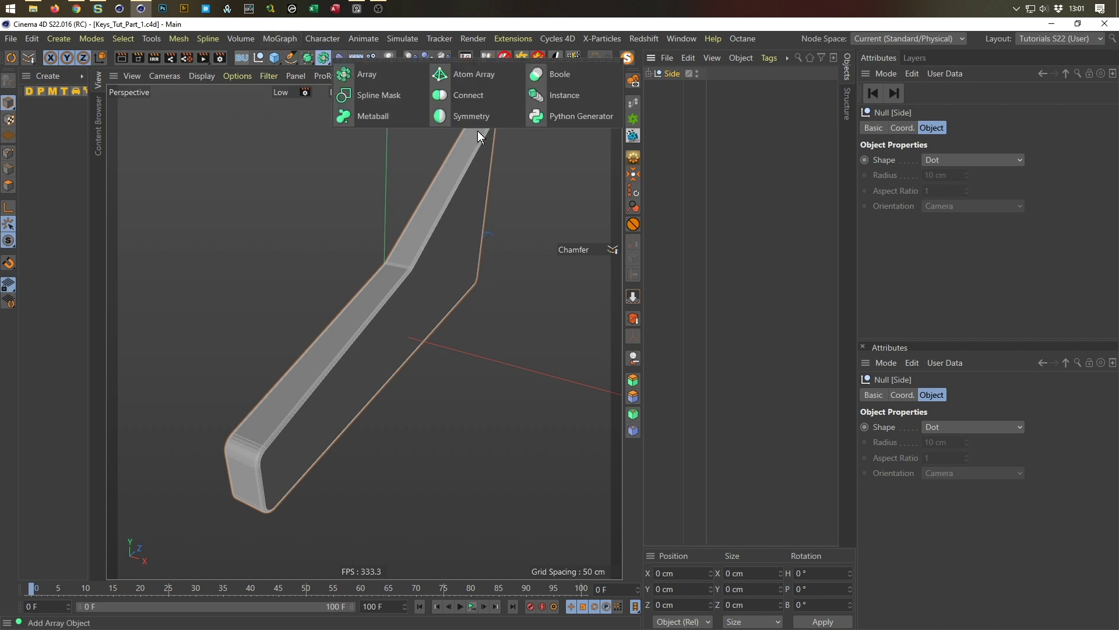
{"action": "left_click", "coordinate": [467, 117]}
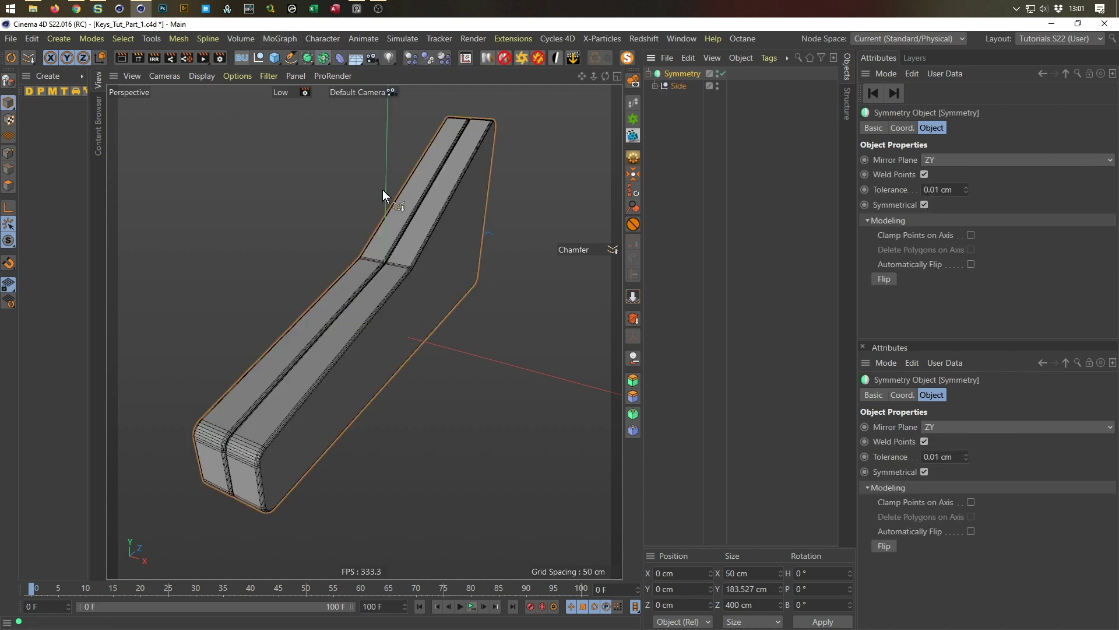
{"action": "left_click", "coordinate": [677, 97]}
{"action": "left_click", "coordinate": [678, 86]}
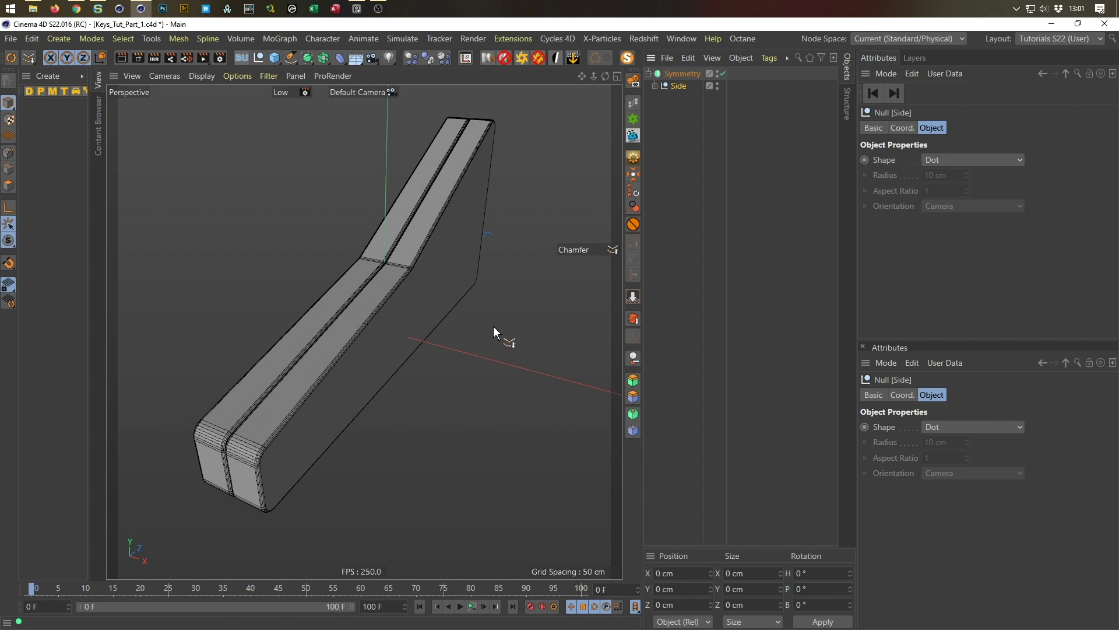
{"action": "key", "text": "e"}
{"action": "left_click_drag", "start_coordinate": [442, 345], "coordinate": [556, 377]}
{"action": "scroll", "coordinate": [445, 414], "scroll_direction": "down", "scroll_amount": 2}
{"action": "mouse_move", "coordinate": [446, 408]}
{"action": "left_mouse_down", "text": "alt"}
{"action": "mouse_move", "coordinate": [493, 390]}
{"action": "mouse_move", "coordinate": [481, 368]}
{"action": "mouse_move", "coordinate": [374, 436]}
{"action": "mouse_move", "coordinate": [423, 401]}
{"action": "mouse_move", "coordinate": [498, 377]}
{"action": "mouse_move", "coordinate": [491, 391]}
{"action": "mouse_move", "coordinate": [449, 397]}
{"action": "left_mouse_up", "text": "alt"}
{"action": "left_click_drag", "start_coordinate": [551, 393], "coordinate": [476, 373]}
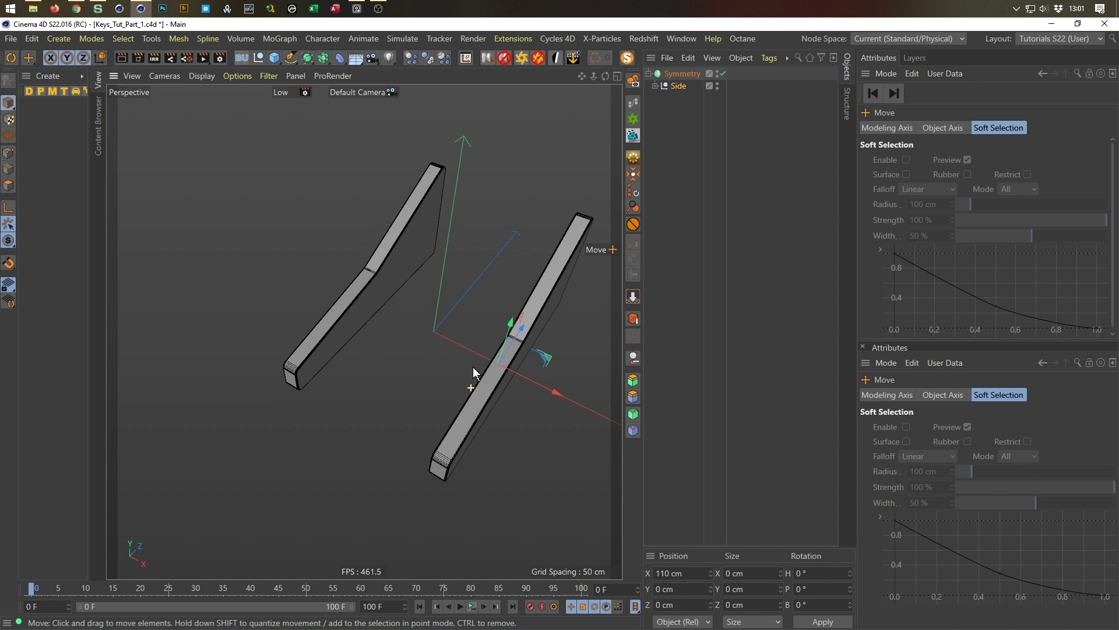
{"action": "left_click_drag", "start_coordinate": [561, 397], "coordinate": [495, 387]}
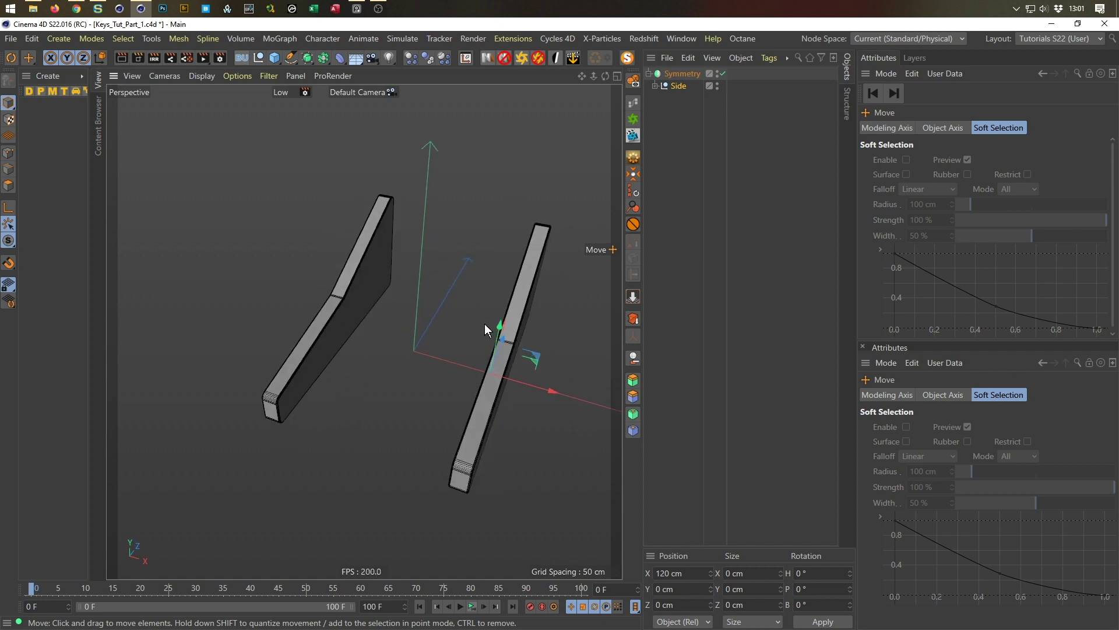
Thicken both side panels by setting the Extrude's offset to -30 cm, and save the project
{"action": "left_click_drag", "start_coordinate": [485, 316], "coordinate": [512, 362], "text": "alt"}
{"action": "scroll", "coordinate": [518, 413], "scroll_direction": "up", "scroll_amount": 5}
{"action": "scroll", "coordinate": [499, 379], "scroll_direction": "down", "scroll_amount": 5}
{"action": "scroll", "coordinate": [540, 340], "scroll_direction": "up", "scroll_amount": 5}
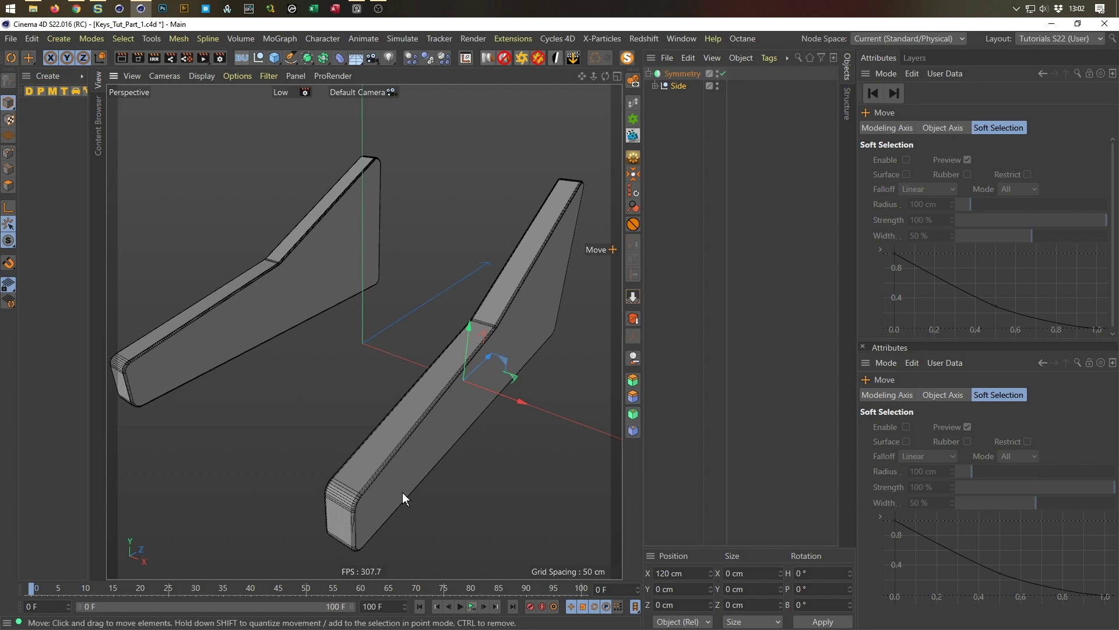
{"action": "mouse_move", "coordinate": [394, 429]}
{"action": "left_mouse_down", "text": "alt"}
{"action": "mouse_move", "coordinate": [304, 429]}
{"action": "mouse_move", "coordinate": [365, 418]}
{"action": "mouse_move", "coordinate": [400, 431]}
{"action": "left_mouse_up", "text": "alt"}
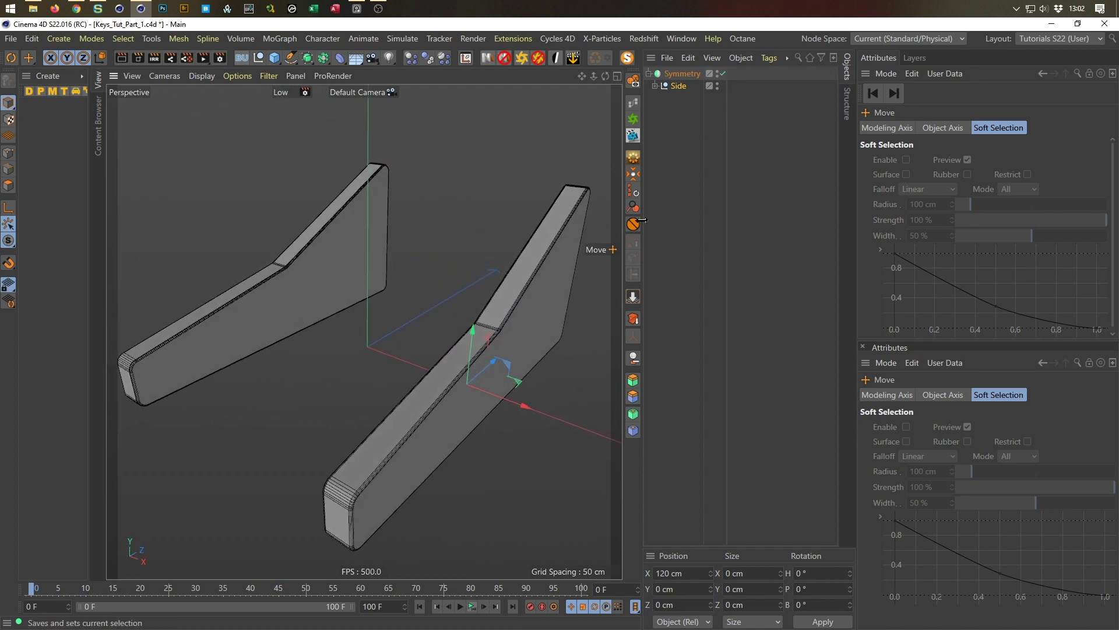
{"action": "left_click", "coordinate": [655, 86]}
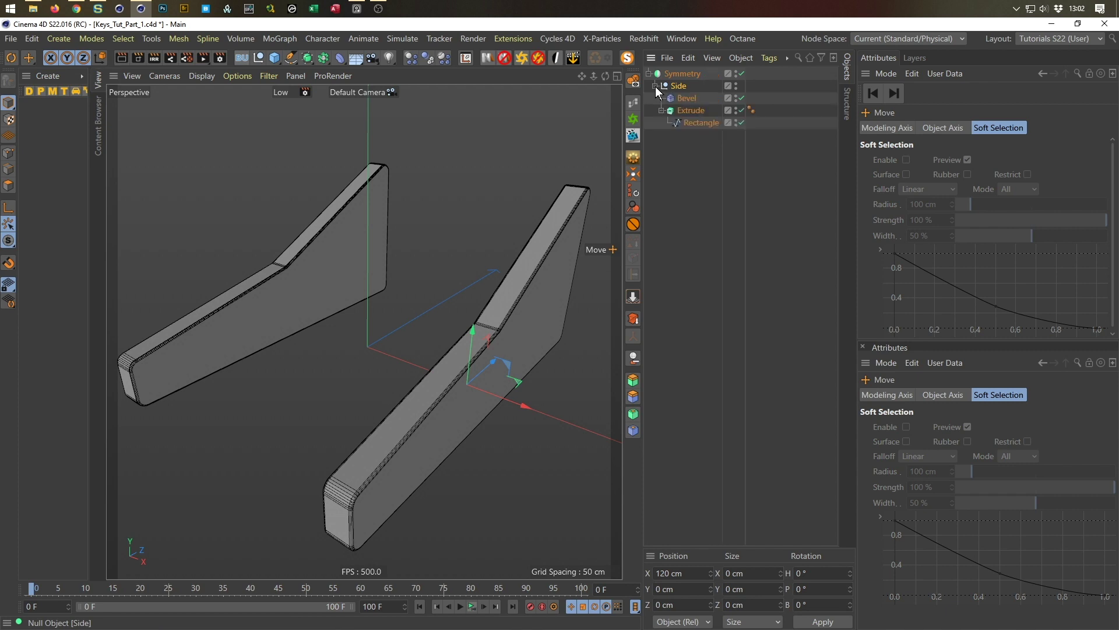
{"action": "left_click", "coordinate": [696, 110]}
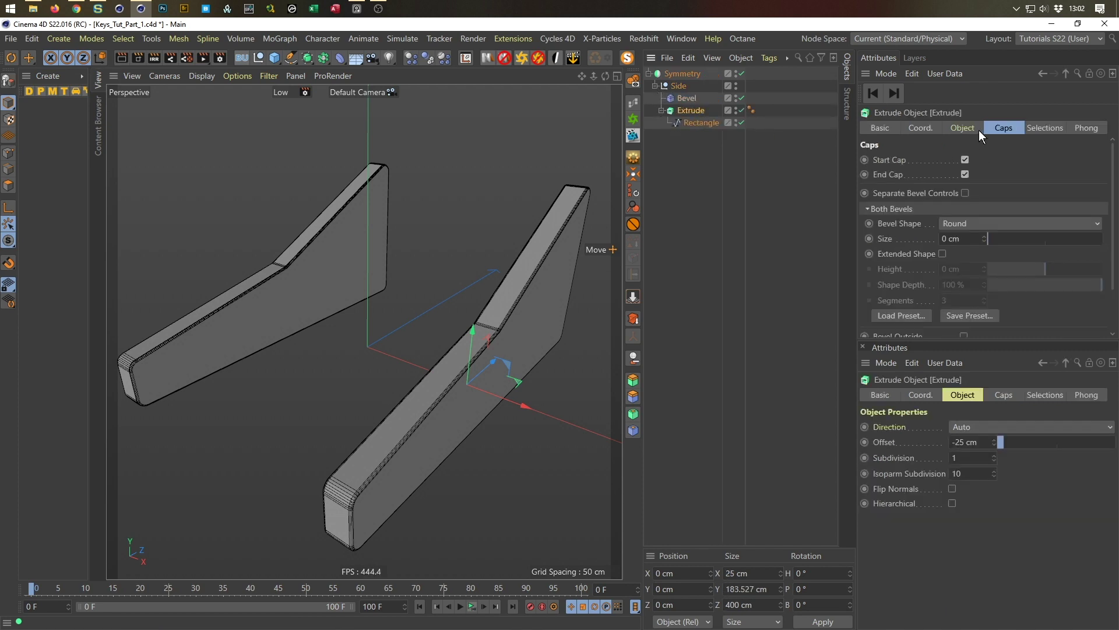
{"action": "left_click", "coordinate": [976, 131]}
{"action": "double_click", "coordinate": [968, 175]}
{"action": "type", "text": "-30"}
{"action": "key", "text": "Return"}
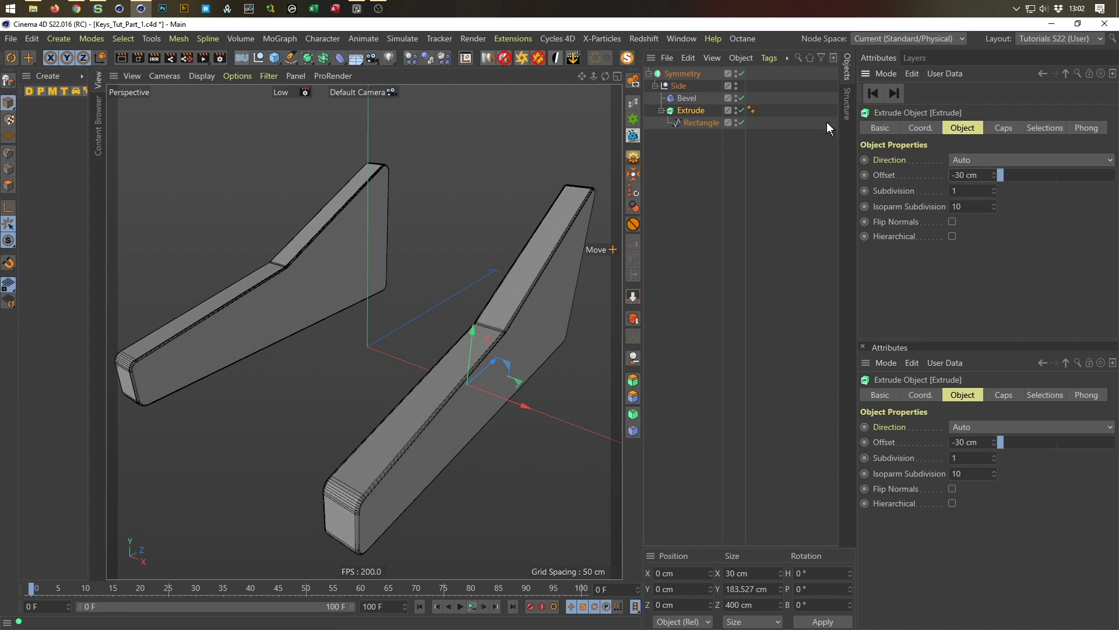
{"action": "mouse_move", "coordinate": [481, 356]}
{"action": "left_mouse_down", "text": "alt"}
{"action": "mouse_move", "coordinate": [455, 361]}
{"action": "mouse_move", "coordinate": [474, 351]}
{"action": "left_mouse_up", "text": "alt"}
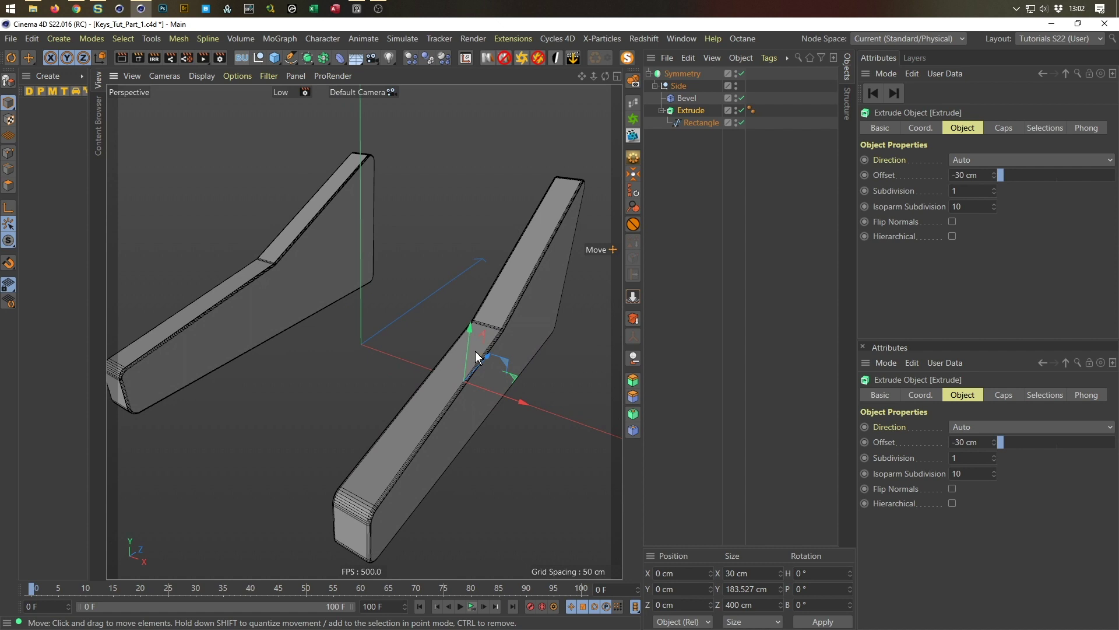
{"action": "key", "text": "ctrl+s"}
Collapse the Symmetry hierarchy and add a cube between the two side panels in the Top view
{"action": "left_click", "coordinate": [650, 73]}
{"action": "middle_click", "coordinate": [381, 321]}
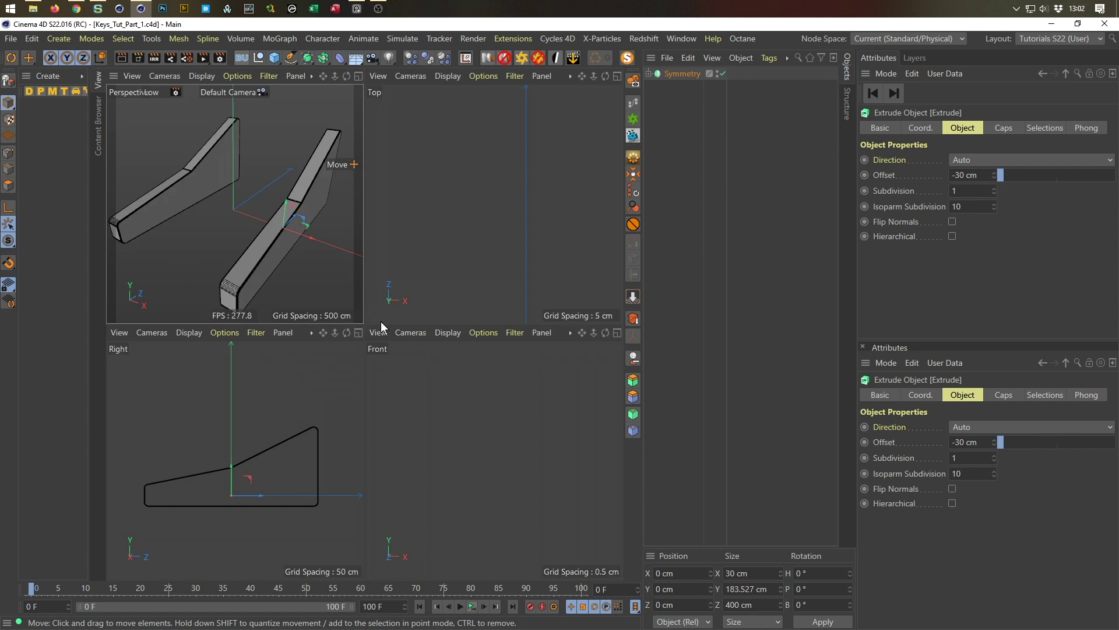
{"action": "middle_click", "coordinate": [431, 275]}
{"action": "scroll", "coordinate": [379, 318], "scroll_direction": "down", "scroll_amount": 8}
{"action": "scroll", "coordinate": [391, 332], "scroll_direction": "up", "scroll_amount": 3}
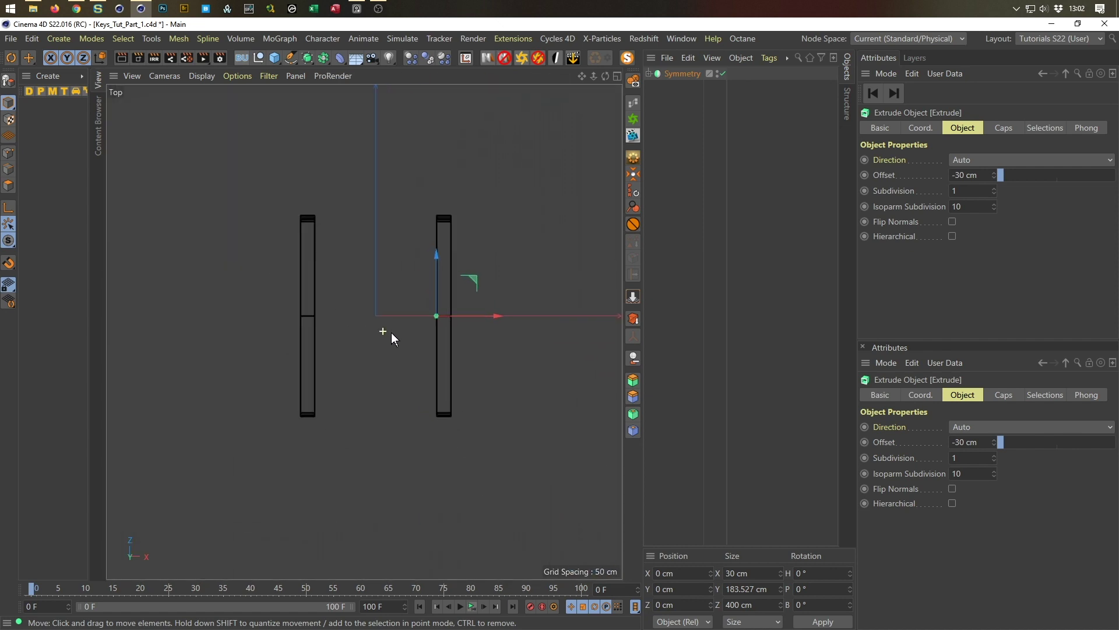
{"action": "left_click", "coordinate": [275, 57]}
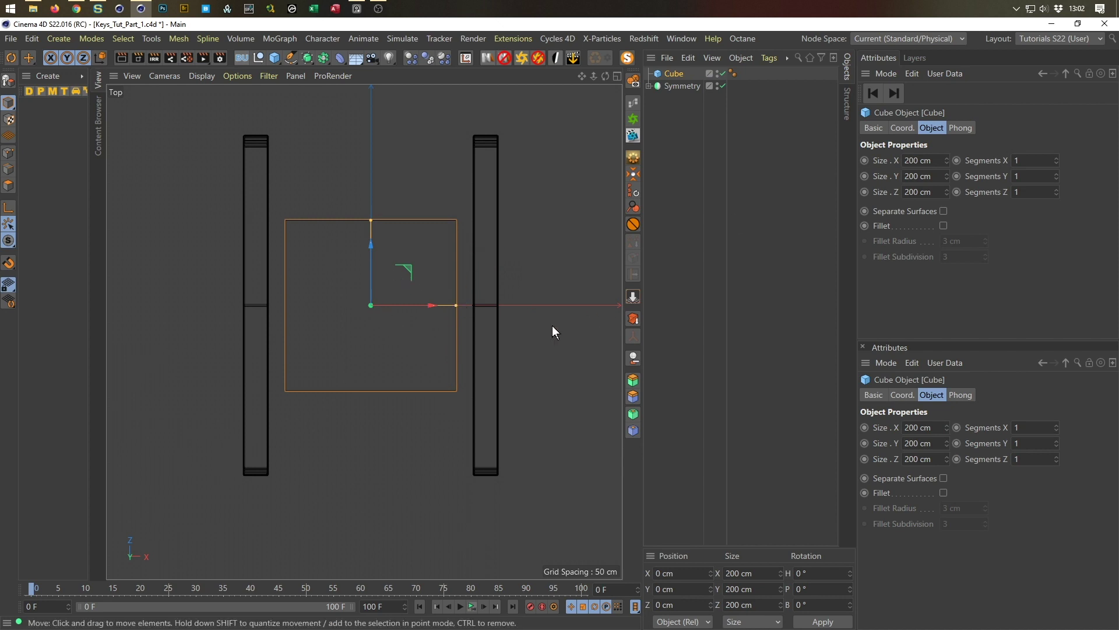
Resize the cube to 240 cm on X and 30 cm on Z so it spans the gap between the side panels
{"action": "left_click_drag", "start_coordinate": [457, 304], "coordinate": [470, 305]}
{"action": "left_click", "coordinate": [924, 160]}
{"action": "type", "text": "240"}
{"action": "key", "text": "Return"}
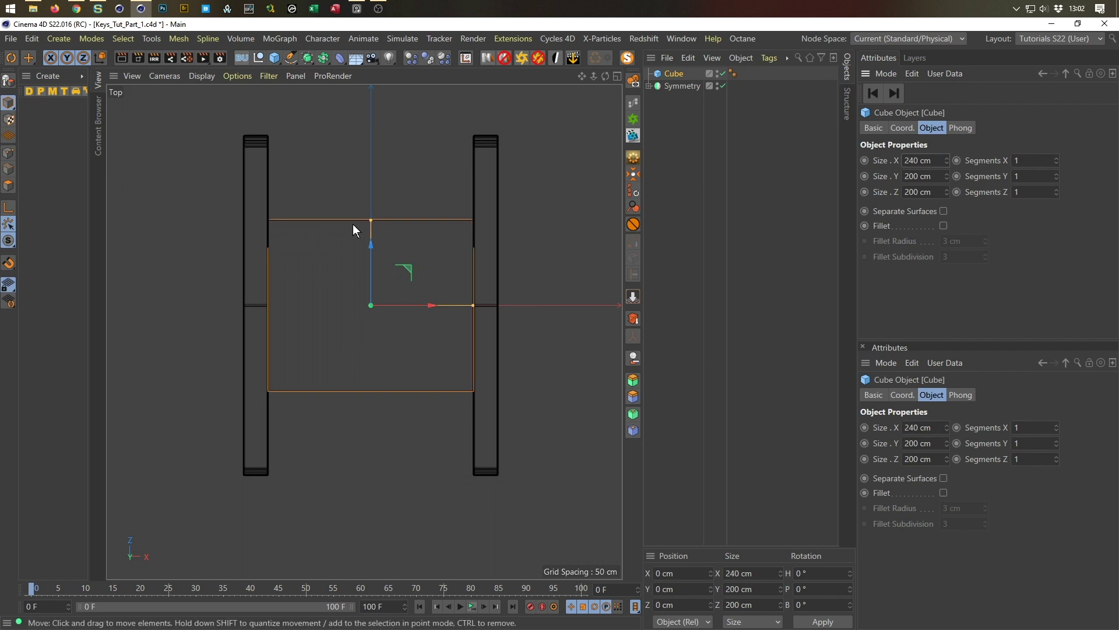
{"action": "left_click_drag", "start_coordinate": [367, 220], "coordinate": [373, 296]}
{"action": "left_click", "coordinate": [932, 192]}
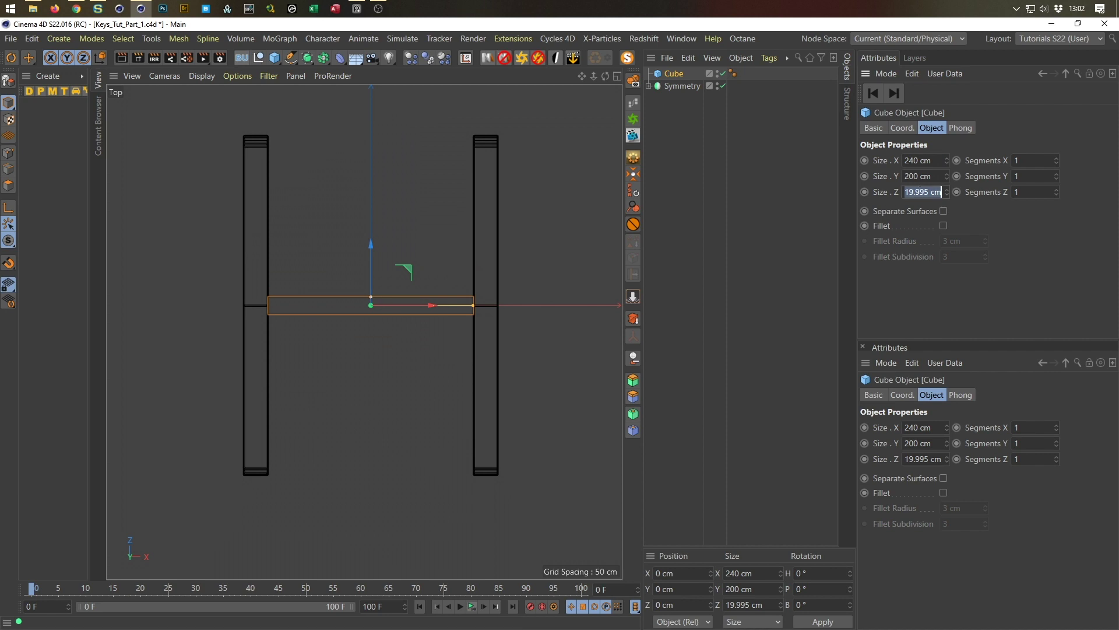
{"action": "type", "text": "30"}
{"action": "key", "text": "Return"}
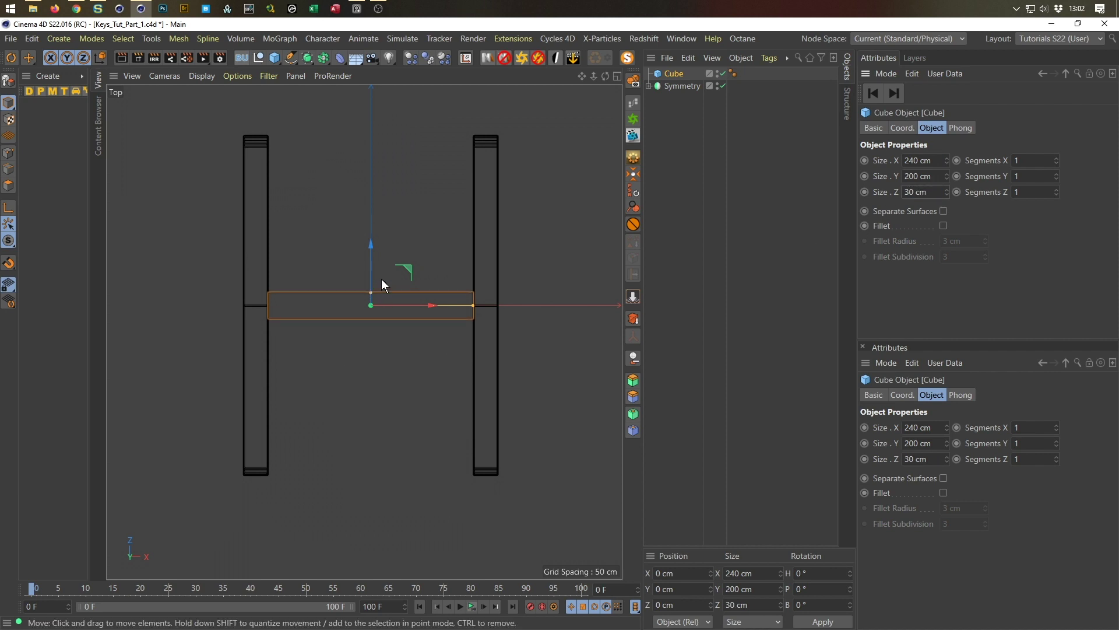
Move the cube to the front ends of the side panels, about -184.4 cm on Z, and set its Y size to 50 cm
{"action": "left_click_drag", "start_coordinate": [372, 244], "coordinate": [365, 400]}
{"action": "middle_click", "coordinate": [365, 400]}
{"action": "middle_click", "coordinate": [271, 276]}
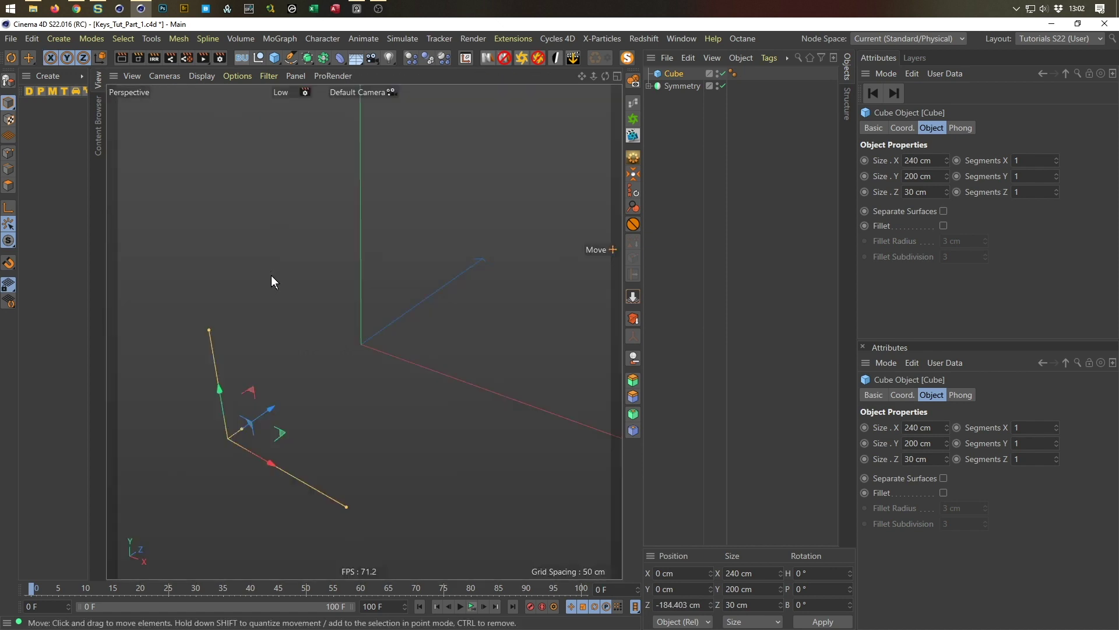
{"action": "double_click", "coordinate": [933, 176]}
{"action": "type", "text": "100"}
{"action": "key", "text": "Return"}
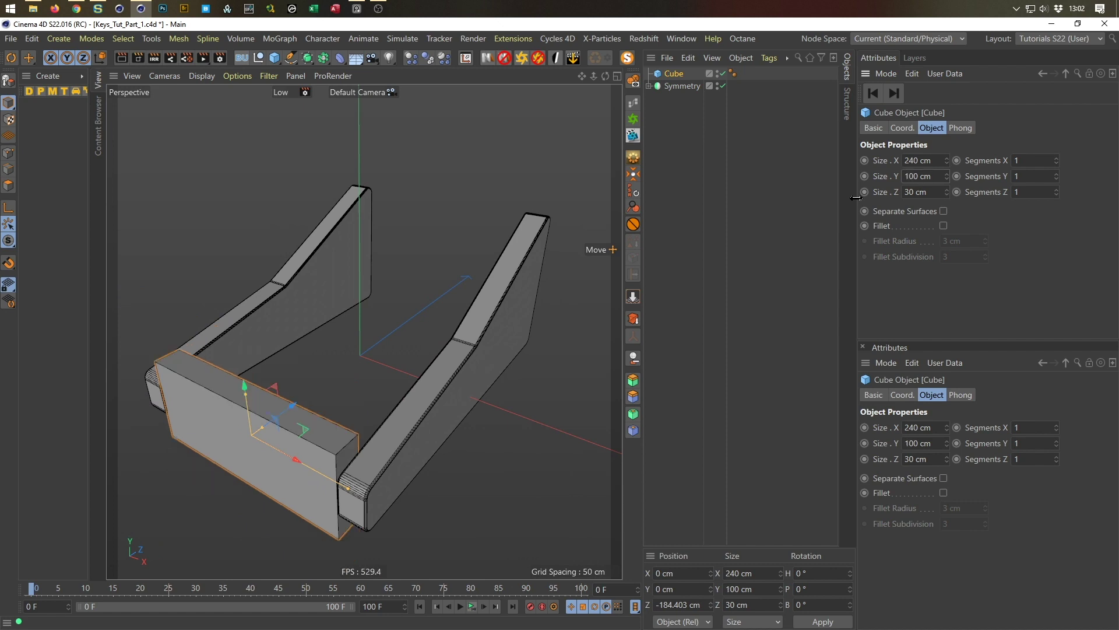
{"action": "type", "text": "50"}
{"action": "key", "text": "Return"}
Align the cube's front face with the side panels' front edge in the Right view, about -184.8 cm on Z
{"action": "left_click_drag", "start_coordinate": [264, 502], "coordinate": [420, 485], "text": "alt"}
{"action": "right_click_drag", "start_coordinate": [401, 441], "coordinate": [454, 439], "text": "alt"}
{"action": "middle_click", "coordinate": [431, 439]}
{"action": "middle_click", "coordinate": [238, 491]}
{"action": "scroll", "coordinate": [204, 383], "scroll_direction": "up", "scroll_amount": 5}
{"action": "scroll", "coordinate": [245, 366], "scroll_direction": "up", "scroll_amount": 1}
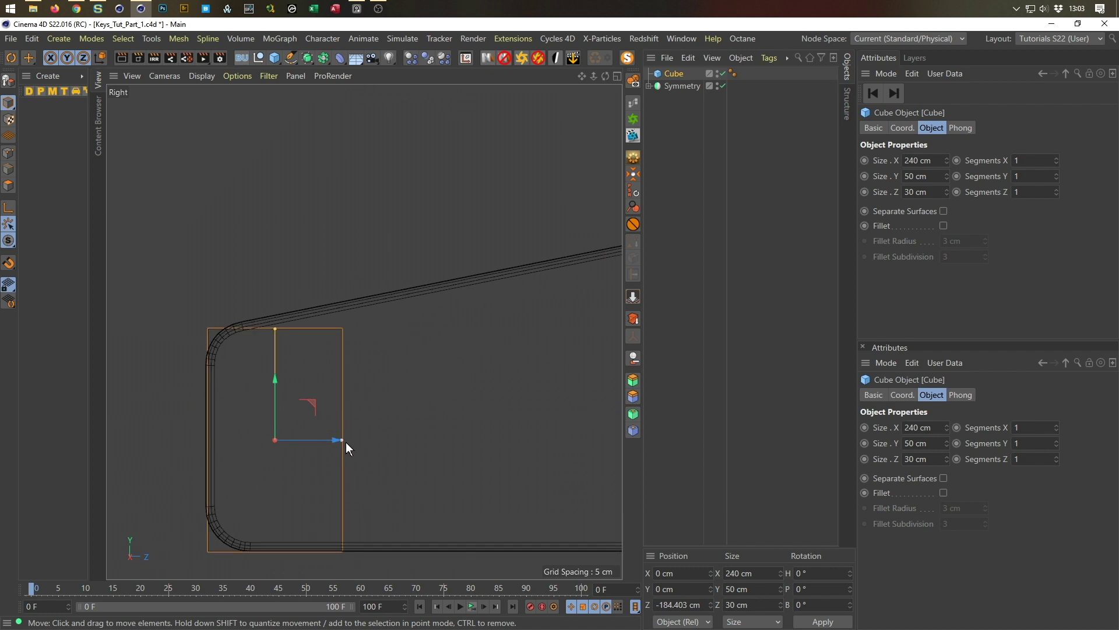
{"action": "left_click_drag", "start_coordinate": [336, 439], "coordinate": [335, 430]}
{"action": "scroll", "coordinate": [286, 363], "scroll_direction": "up", "scroll_amount": 2}
{"action": "middle_click_drag", "start_coordinate": [293, 360], "coordinate": [338, 302], "text": "alt"}
Try a 3 cm fillet with 3 subdivisions on the cube, and switch the fillet off again
{"action": "middle_click", "coordinate": [333, 323]}
{"action": "middle_click", "coordinate": [282, 266]}
{"action": "left_click_drag", "start_coordinate": [352, 407], "coordinate": [324, 393], "text": "alt"}
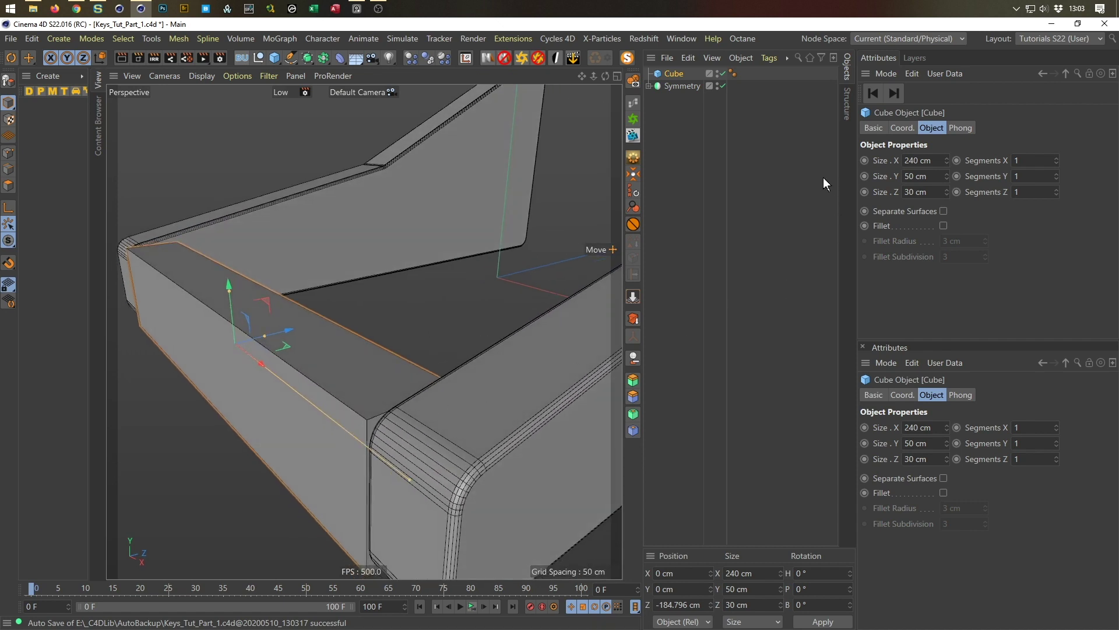
{"action": "left_click", "coordinate": [943, 225]}
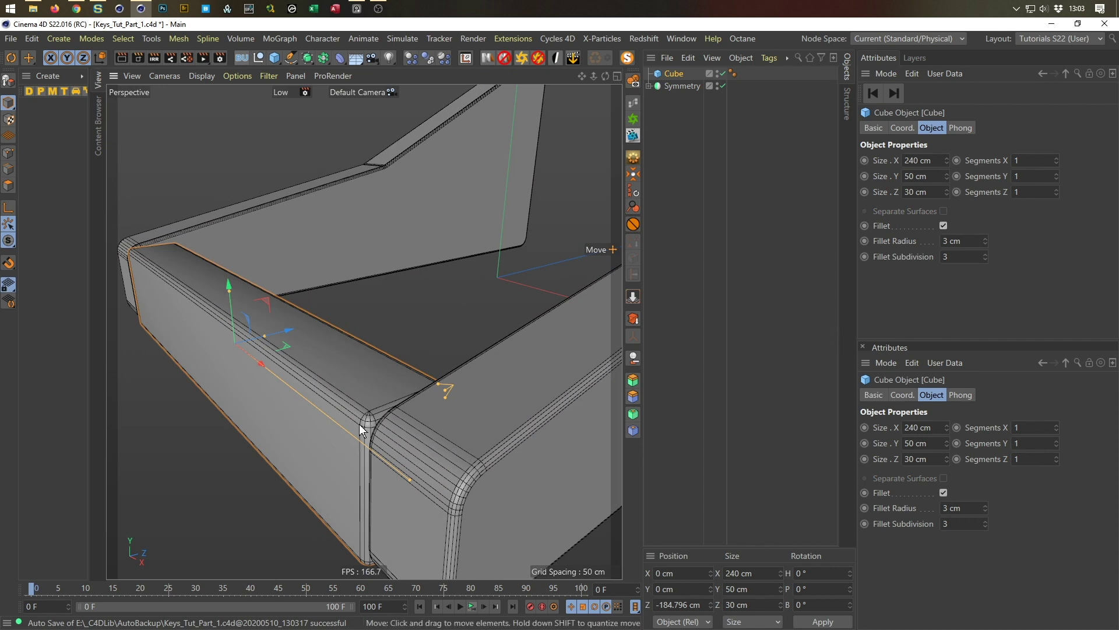
{"action": "scroll", "coordinate": [365, 429], "scroll_direction": "down", "scroll_amount": 3}
{"action": "mouse_move", "coordinate": [365, 429]}
{"action": "right_mouse_down", "text": "alt"}
{"action": "mouse_move", "coordinate": [429, 447]}
{"action": "mouse_move", "coordinate": [368, 442]}
{"action": "right_mouse_up", "text": "alt"}
{"action": "left_click_drag", "start_coordinate": [369, 442], "coordinate": [335, 442], "text": "alt"}
{"action": "scroll", "coordinate": [585, 401], "scroll_direction": "up", "scroll_amount": 2}
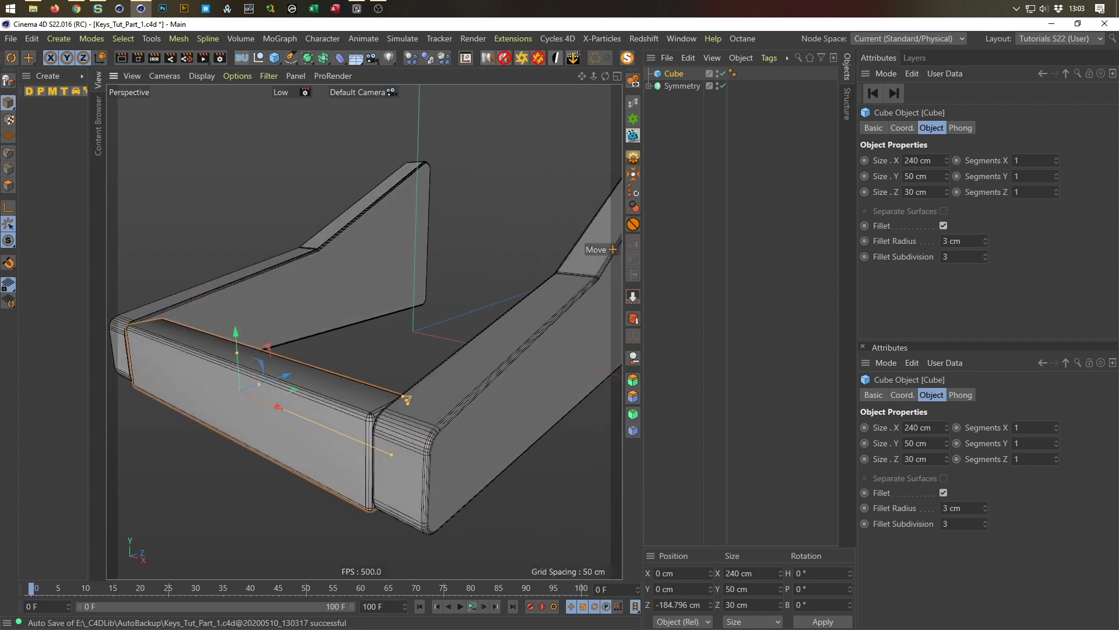
{"action": "left_click", "coordinate": [944, 226]}
Reorder the cube below the Symmetry object in the hierarchy and convert it to an editable polygon object
{"action": "scroll", "coordinate": [435, 457], "scroll_direction": "up", "scroll_amount": 3}
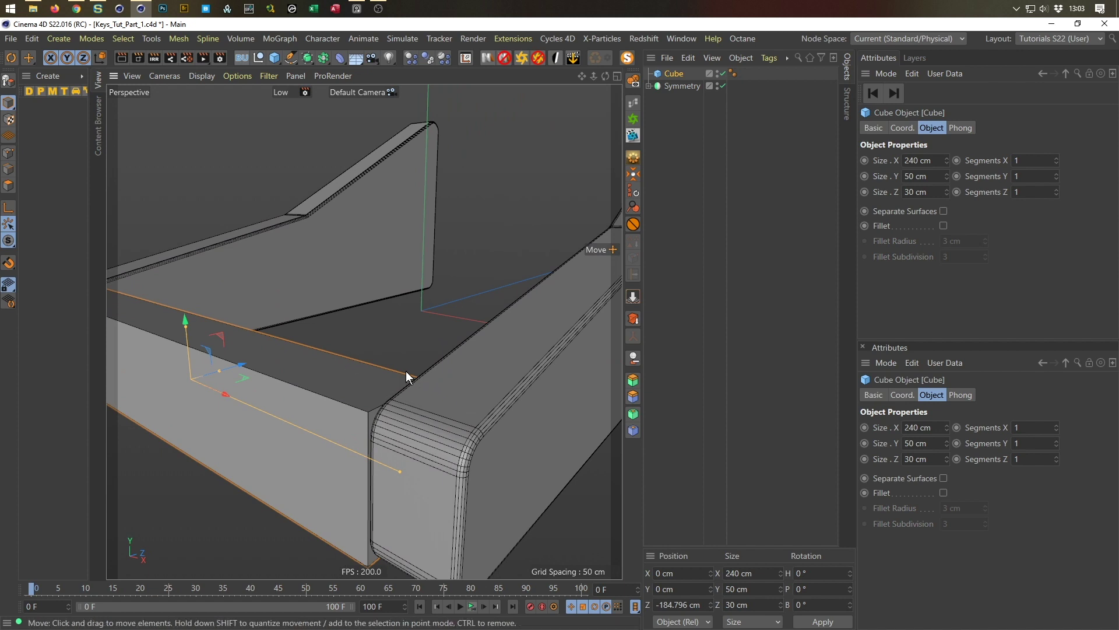
{"action": "left_click_drag", "start_coordinate": [392, 465], "coordinate": [466, 354], "text": "alt"}
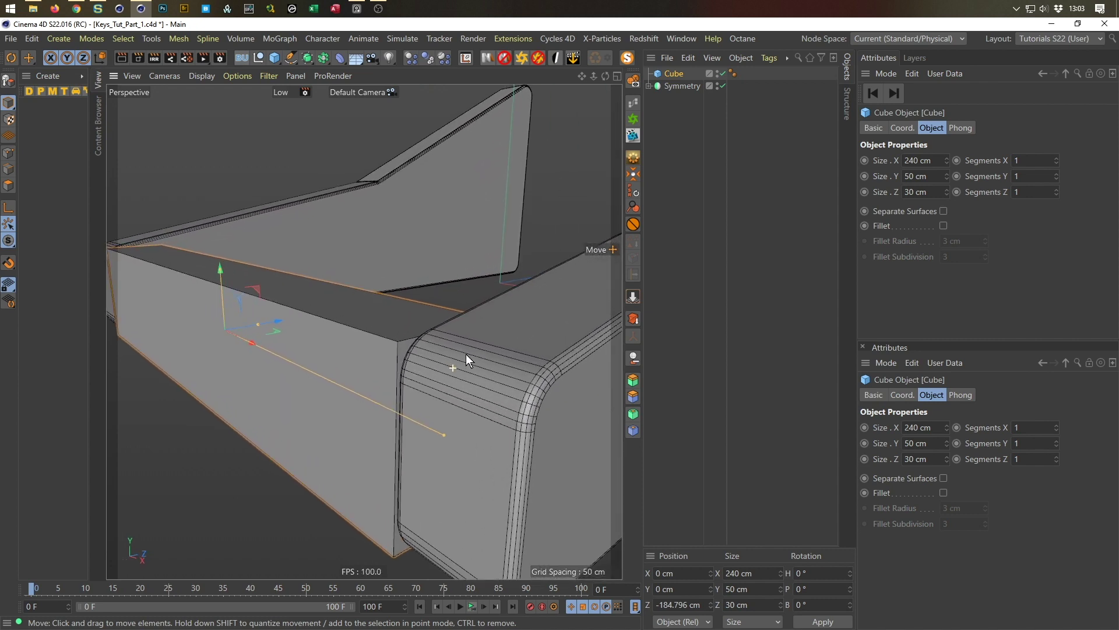
{"action": "left_click_drag", "start_coordinate": [674, 73], "coordinate": [678, 85]}
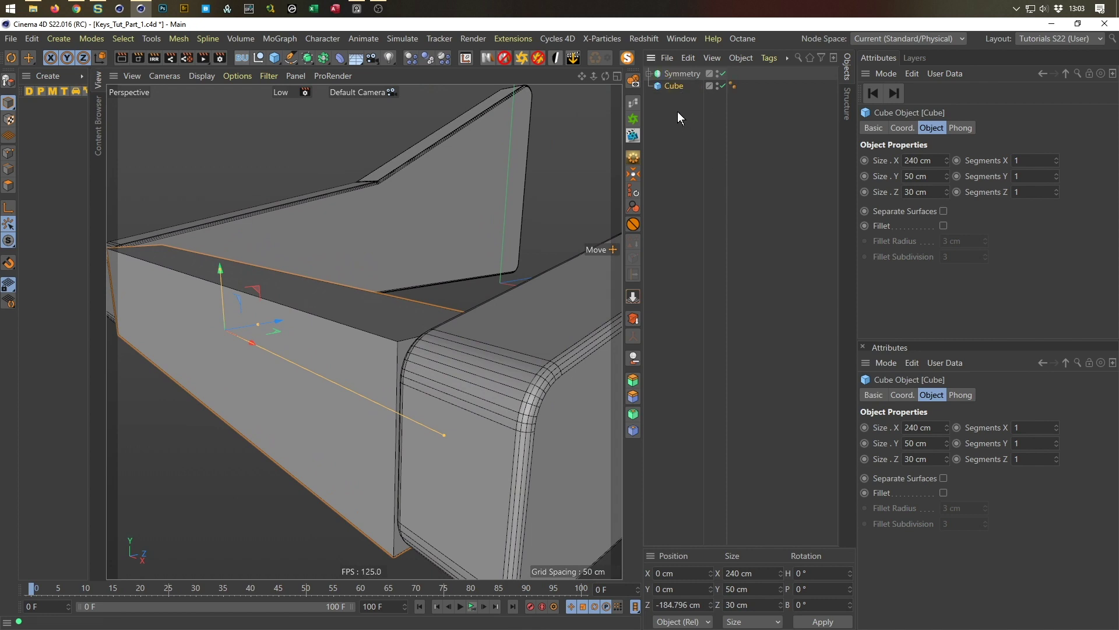
{"action": "key", "text": "c"}
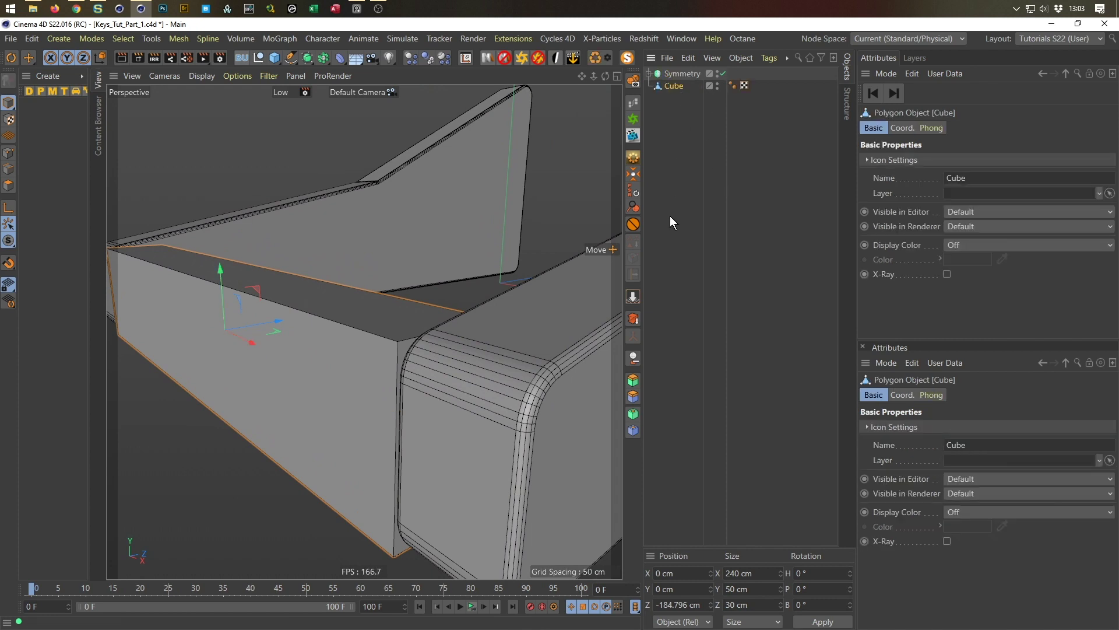
Select the upper and lower front edges of the cube and store them in an edge selection tag
{"action": "left_click", "coordinate": [9, 153]}
{"action": "left_click", "coordinate": [8, 170]}
{"action": "key", "text": "space"}
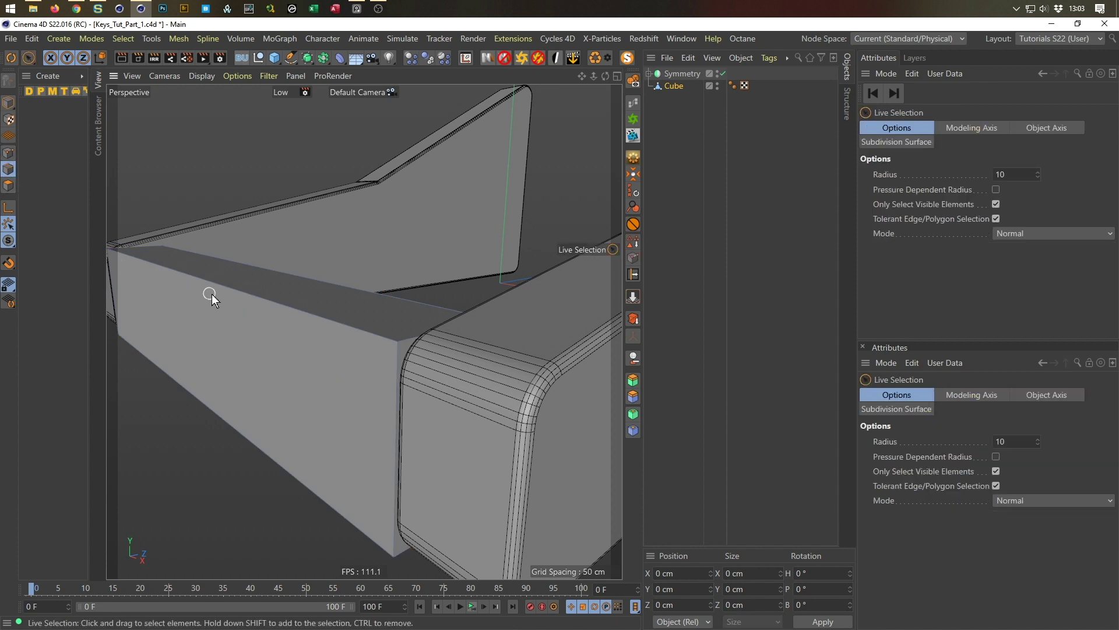
{"action": "left_click", "coordinate": [221, 284]}
{"action": "left_click", "coordinate": [240, 431], "text": "shift"}
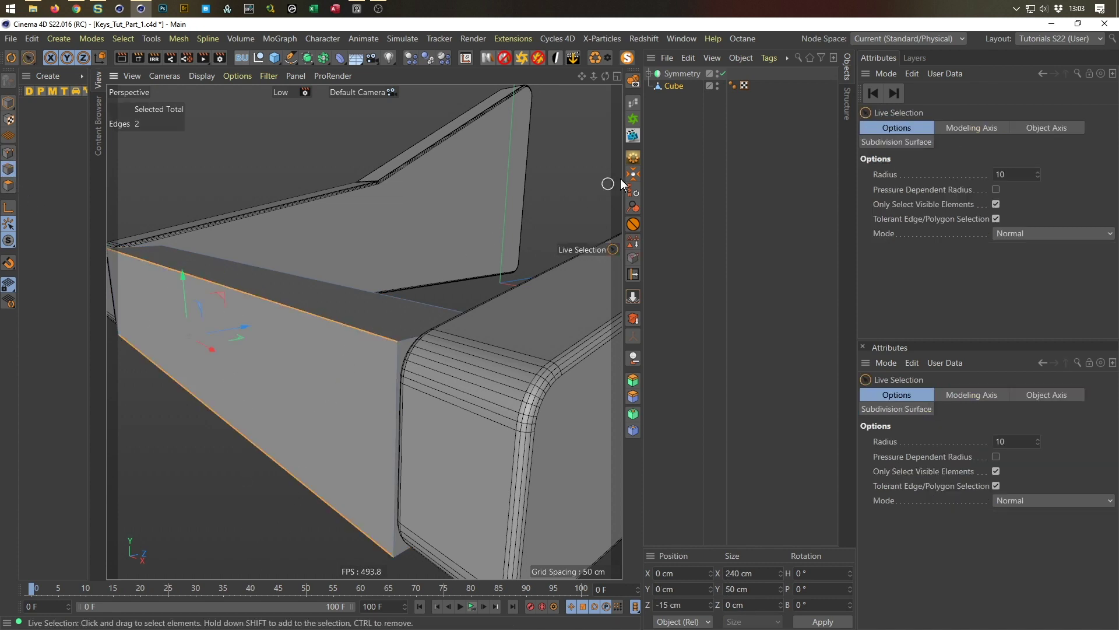
{"action": "left_click", "coordinate": [632, 242]}
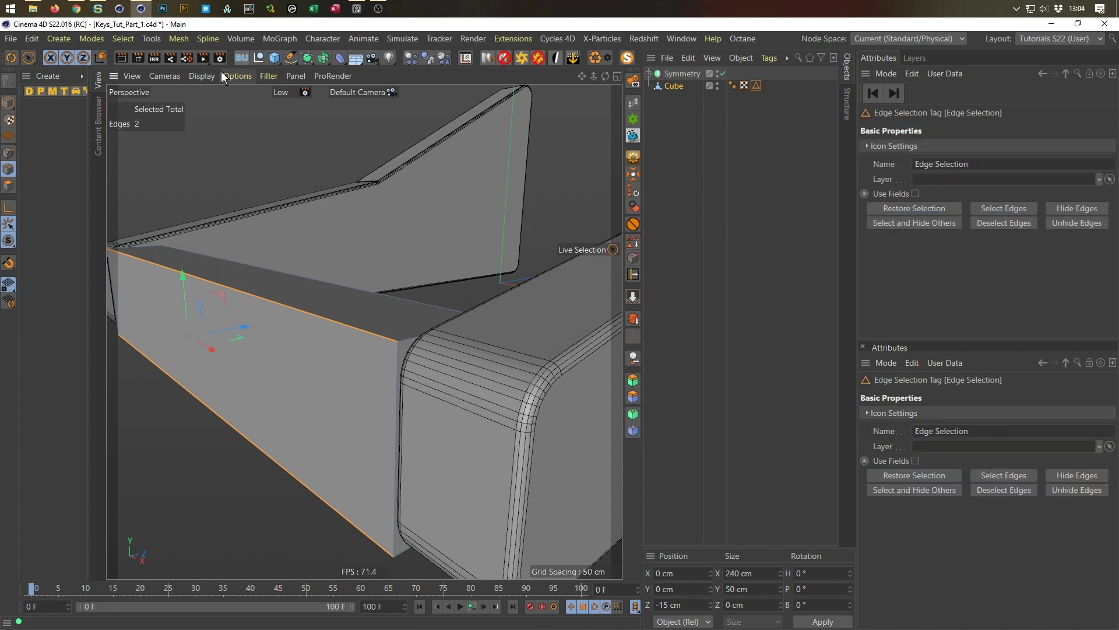
{"action": "left_click", "coordinate": [125, 39]}
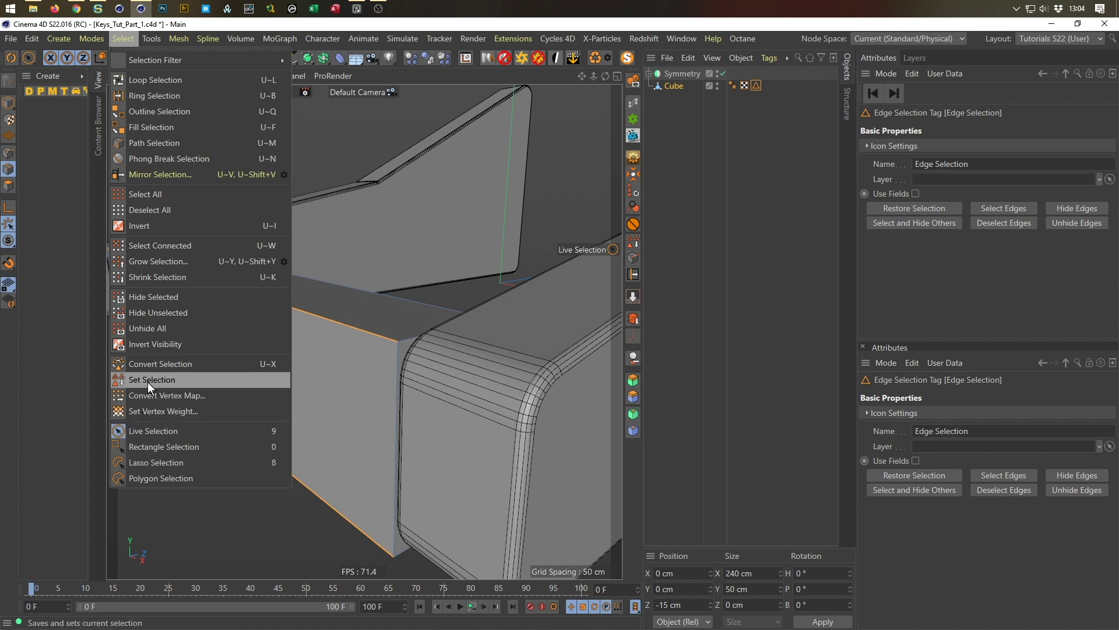
{"action": "left_click", "coordinate": [165, 383]}
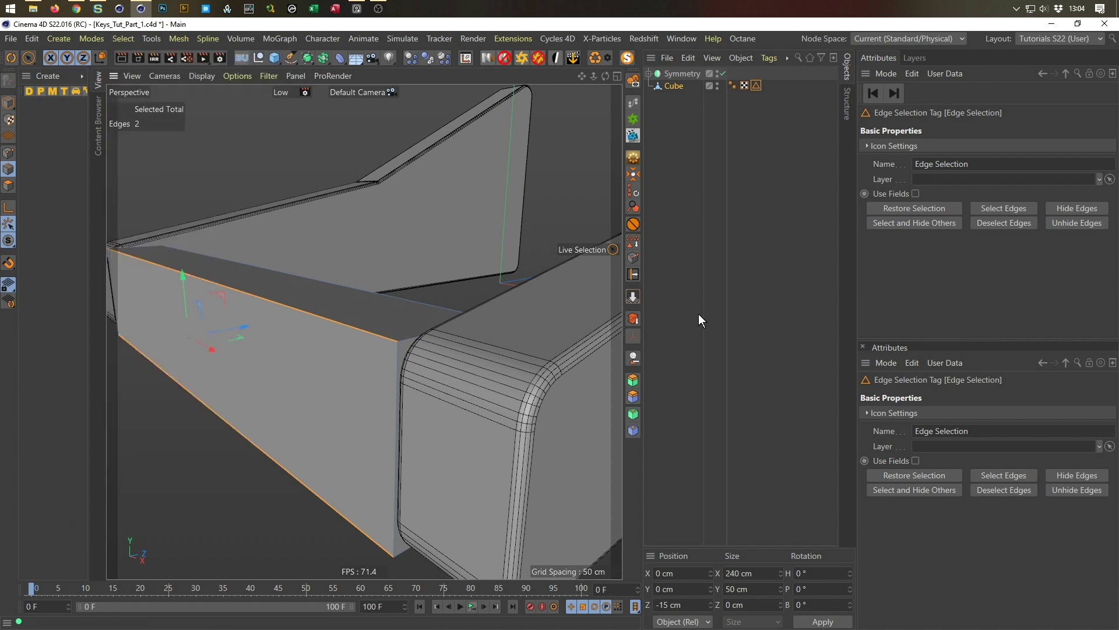
Add a Bevel deformer as a child of the cube, limit it to the stored Edge Selection, and disable Use Angle
{"action": "left_click", "coordinate": [673, 86]}
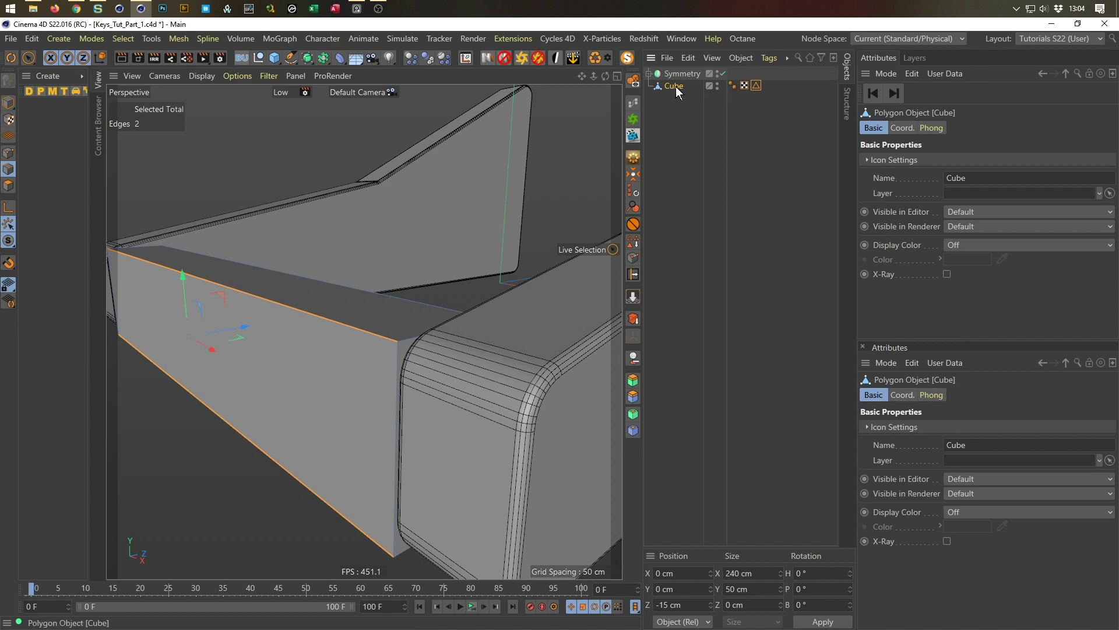
{"action": "left_click", "coordinate": [14, 105]}
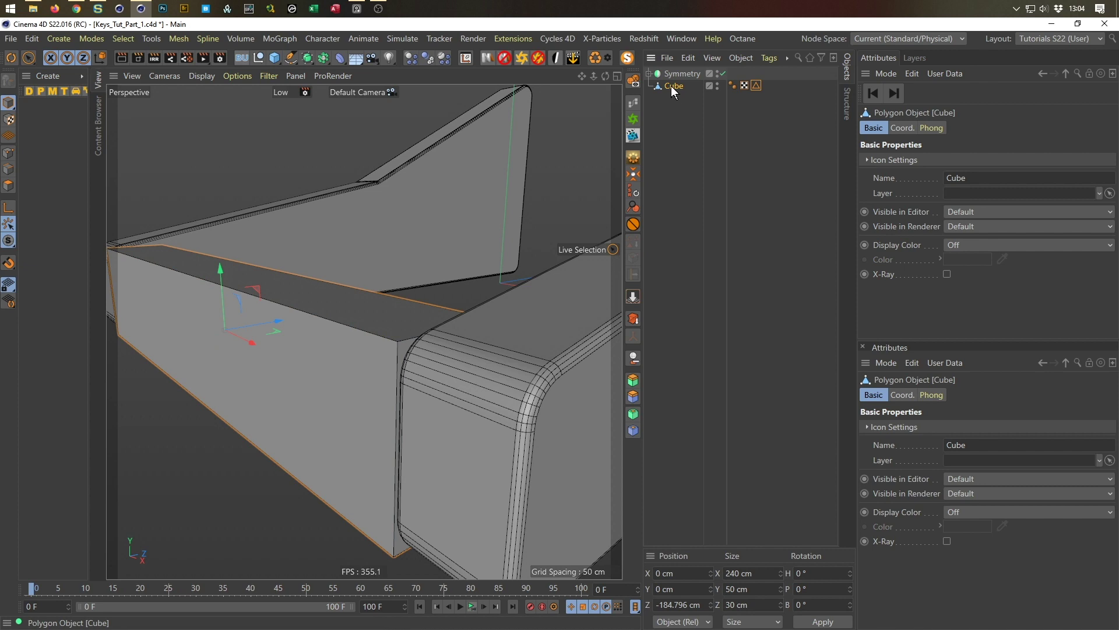
{"action": "left_click", "coordinate": [341, 58]}
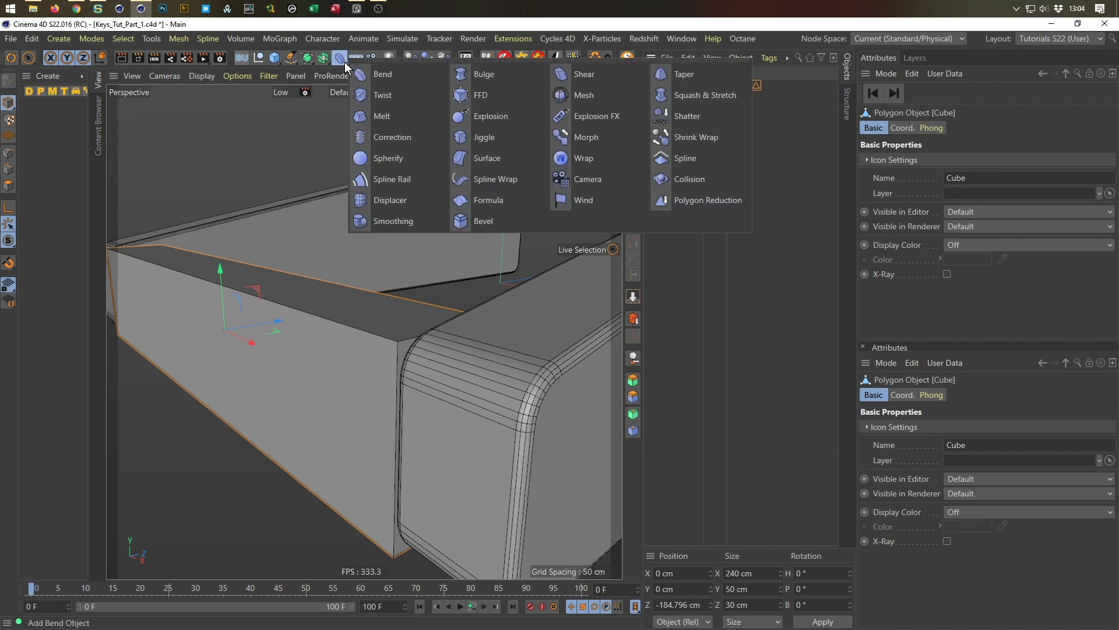
{"action": "left_click", "coordinate": [494, 221], "text": "shift"}
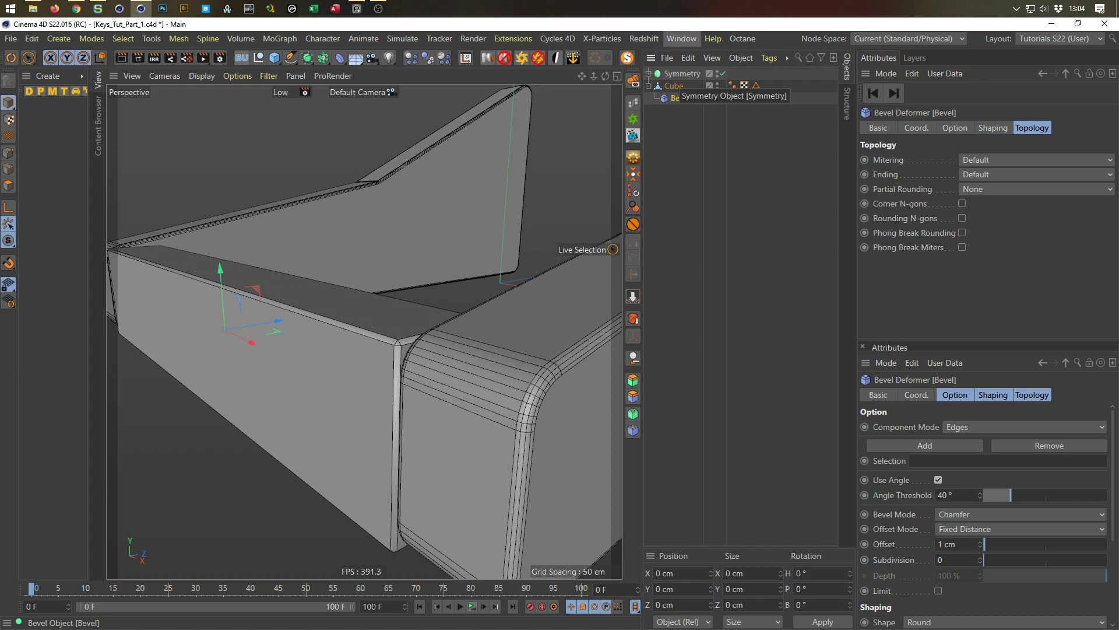
{"action": "left_click", "coordinate": [956, 128]}
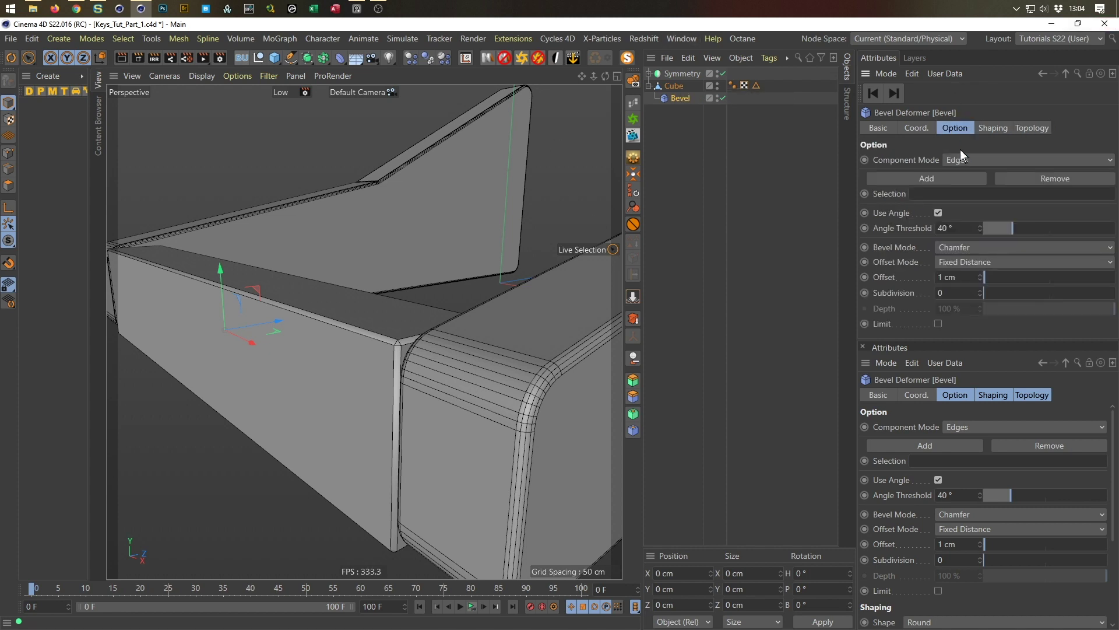
{"action": "left_click_drag", "start_coordinate": [756, 86], "coordinate": [932, 193]}
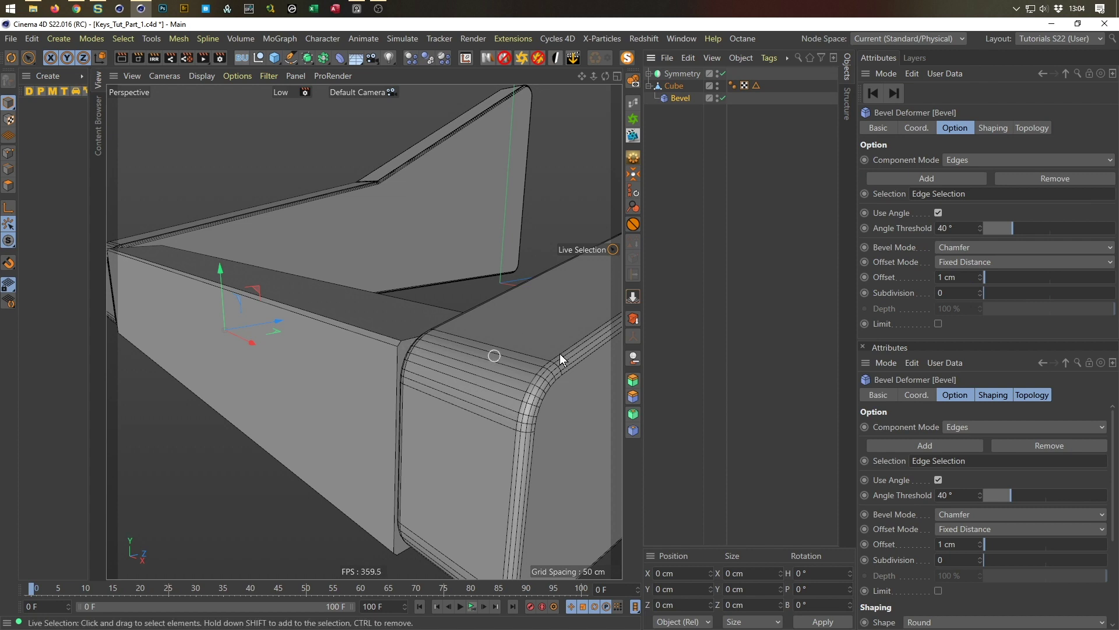
{"action": "left_click", "coordinate": [938, 213]}
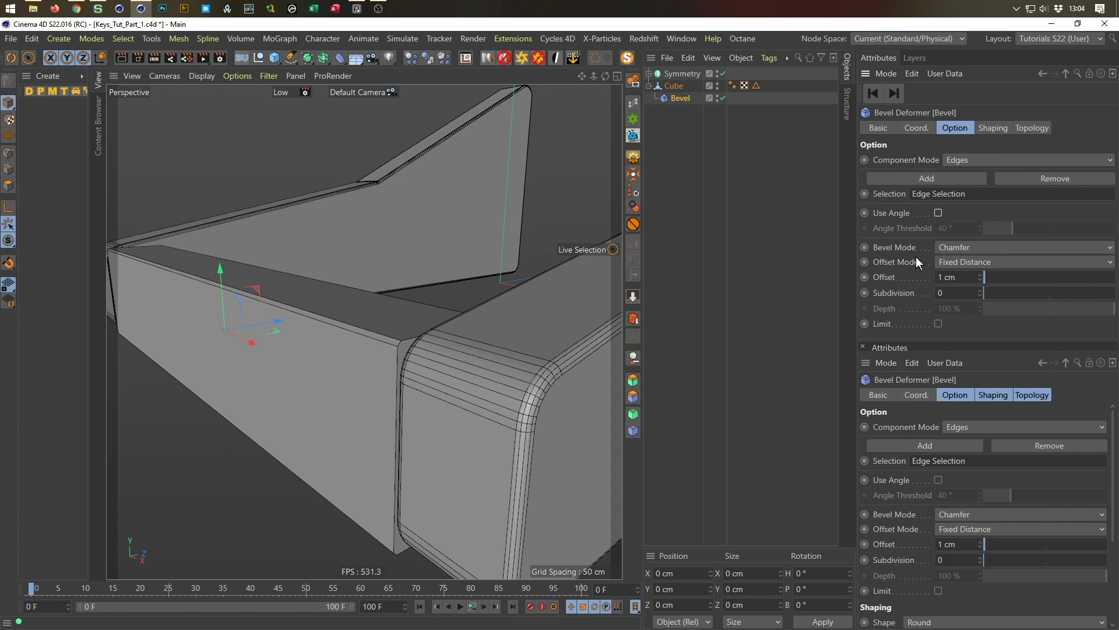
Set the Bevel deformer's subdivision to 5 and its offset to 8 cm to round the cube's front edges
{"action": "left_click", "coordinate": [940, 293]}
{"action": "type", "text": "5"}
{"action": "key", "text": "Return"}
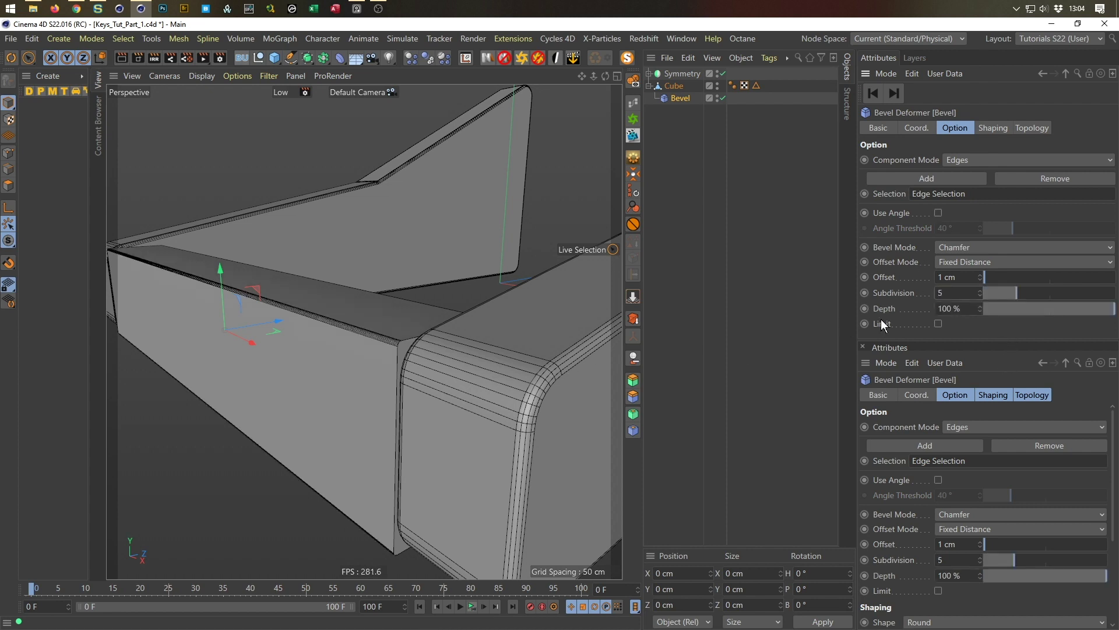
{"action": "left_click_drag", "start_coordinate": [981, 274], "coordinate": [981, 277]}
{"action": "left_click", "coordinate": [980, 280]}
{"action": "left_click_drag", "start_coordinate": [415, 372], "coordinate": [481, 371], "text": "alt"}
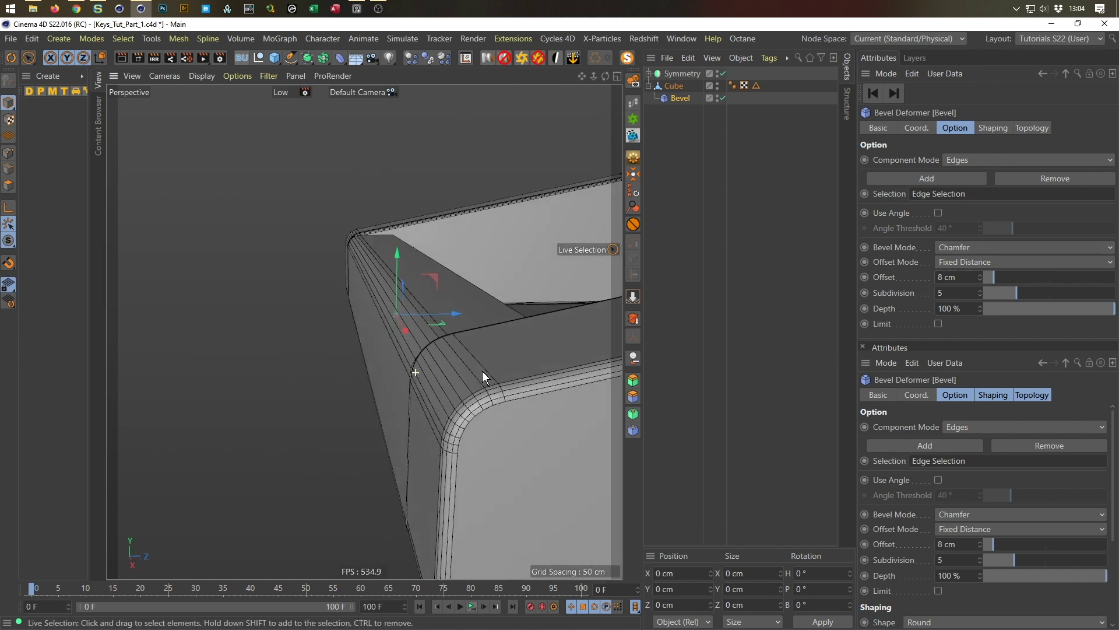
Compare the cube's rounding with the side panel profile in the Right view and raise the Bevel offset to 10 cm
{"action": "middle_click", "coordinate": [459, 370]}
{"action": "middle_click", "coordinate": [198, 442]}
{"action": "scroll", "coordinate": [248, 327], "scroll_direction": "up", "scroll_amount": 2}
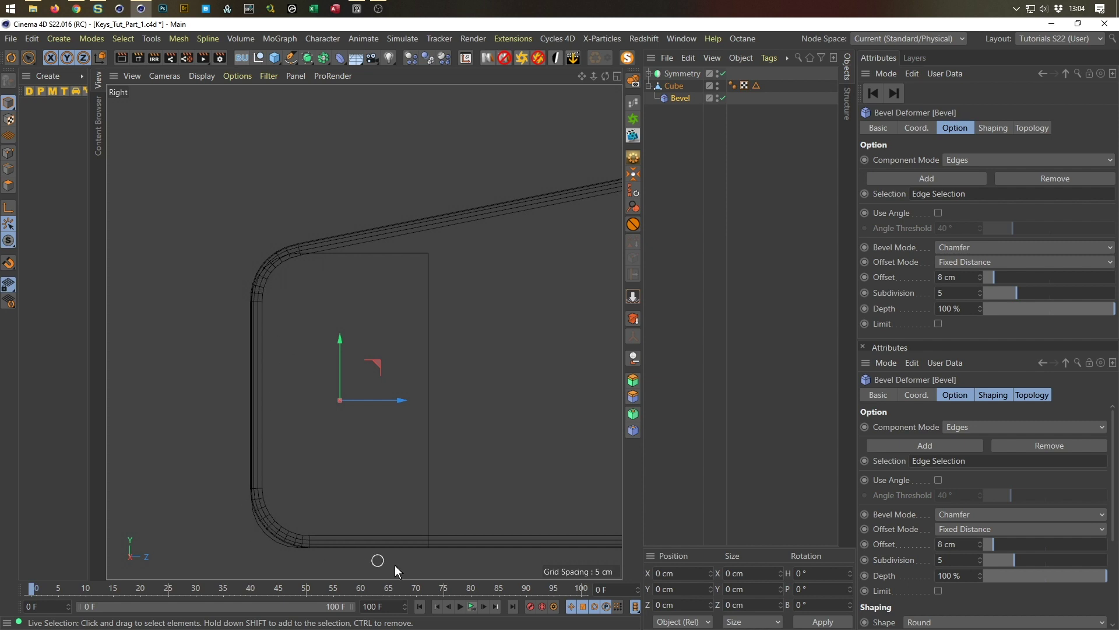
{"action": "left_click", "coordinate": [982, 274]}
{"action": "left_click", "coordinate": [981, 275]}
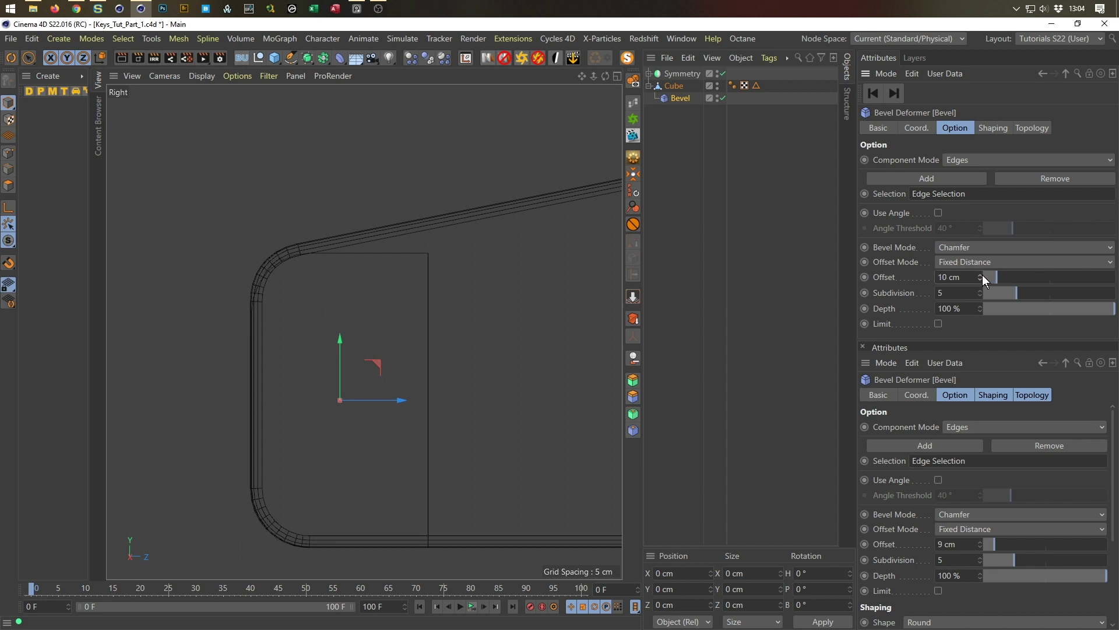
{"action": "middle_click", "coordinate": [408, 293]}
{"action": "middle_click", "coordinate": [292, 253]}
{"action": "left_click_drag", "start_coordinate": [407, 327], "coordinate": [451, 250], "text": "alt"}
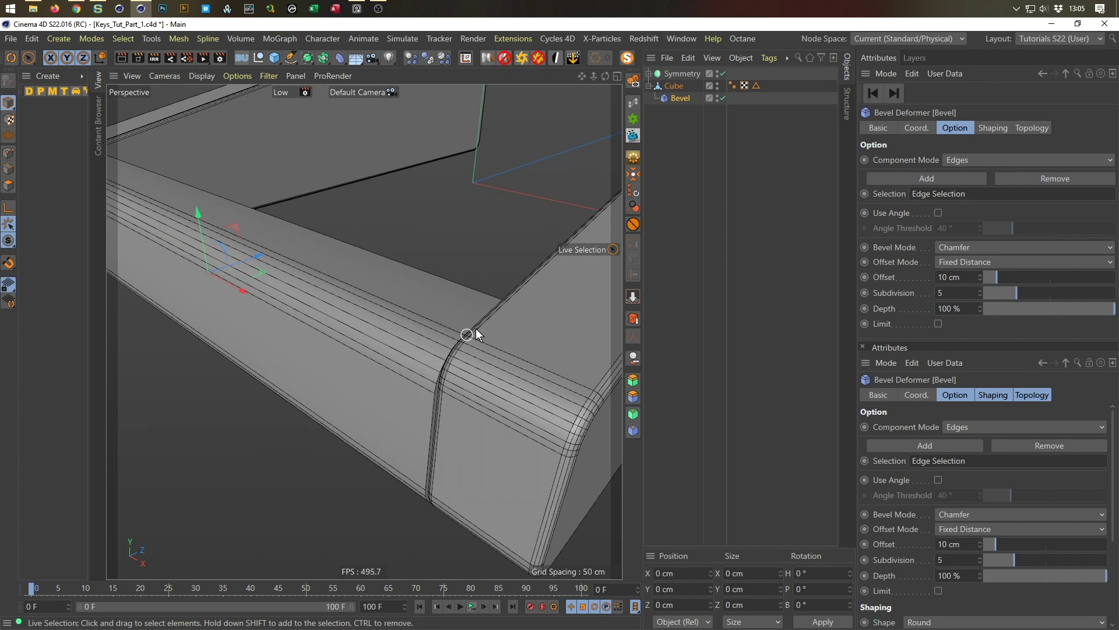
Duplicate the Bevel deformer outside the cube, enable Use Angle on the copy, and set its offset to 2 cm and subdivision to 3
{"action": "mouse_move", "coordinate": [677, 98]}
{"action": "left_mouse_down", "text": "ctrl"}
{"action": "mouse_move", "coordinate": [675, 153]}
{"action": "mouse_move", "coordinate": [676, 113]}
{"action": "left_mouse_up", "text": "ctrl"}
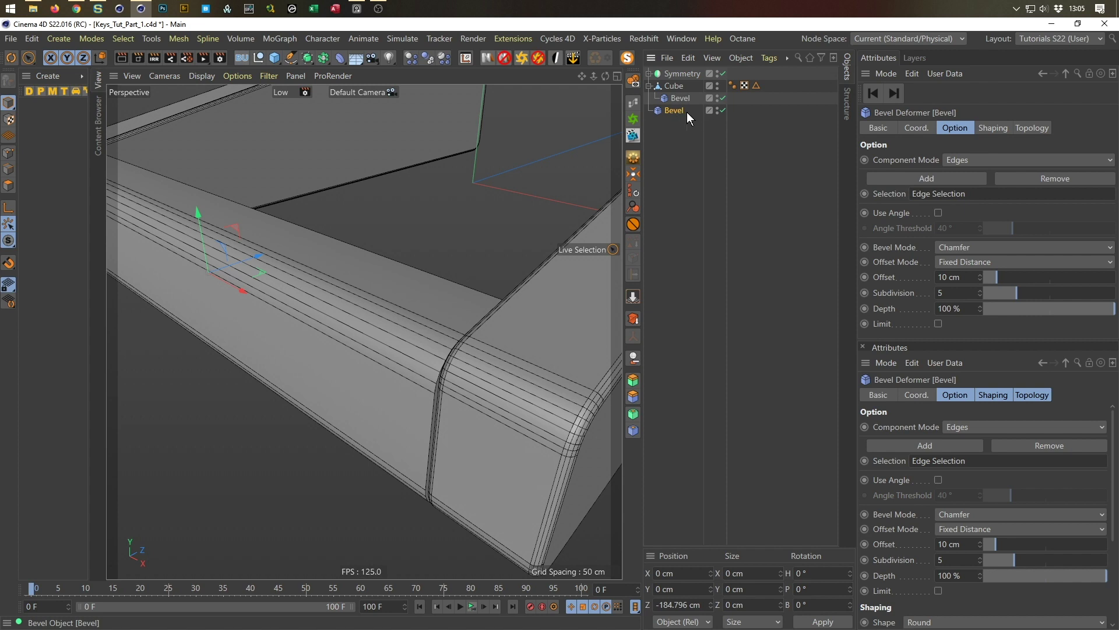
{"action": "left_click", "coordinate": [937, 213]}
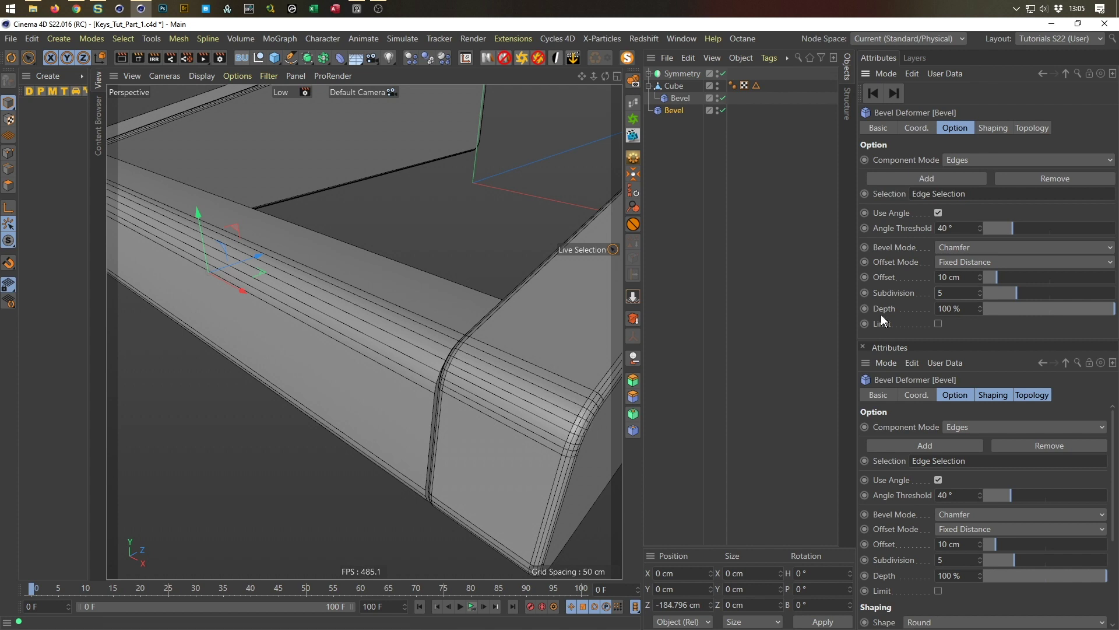
{"action": "left_click_drag", "start_coordinate": [962, 278], "coordinate": [859, 324]}
{"action": "type", "text": "2"}
{"action": "key", "text": "Tab"}
{"action": "type", "text": "3"}
{"action": "key", "text": "Return"}
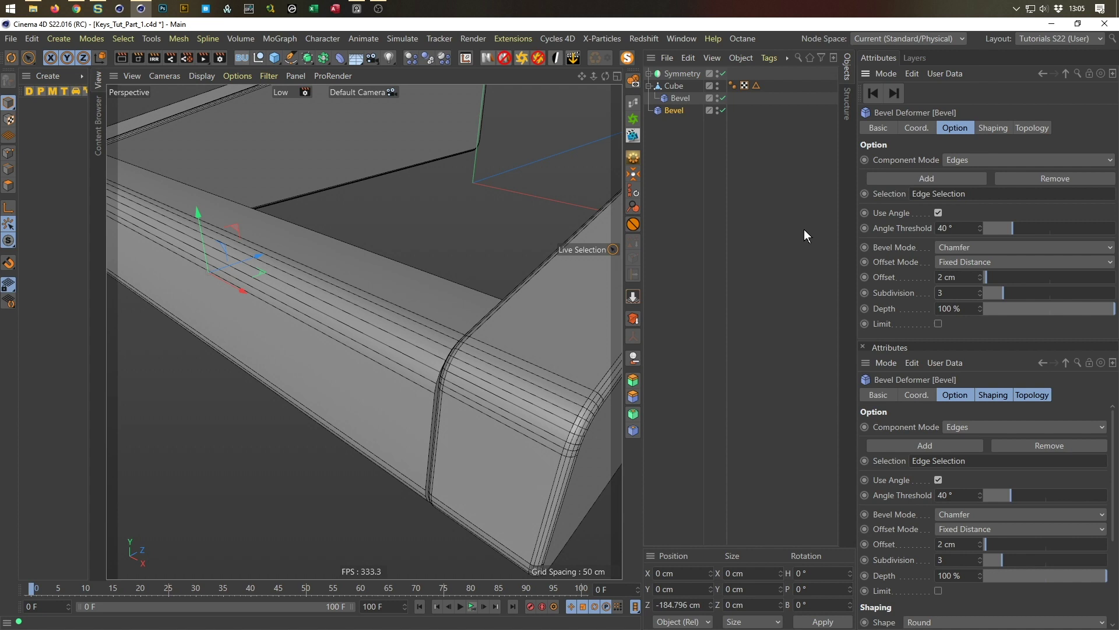
Nest the duplicated Bevel under the cube below the first Bevel and inspect the corner beside the side panel
{"action": "left_click_drag", "start_coordinate": [671, 110], "coordinate": [676, 105]}
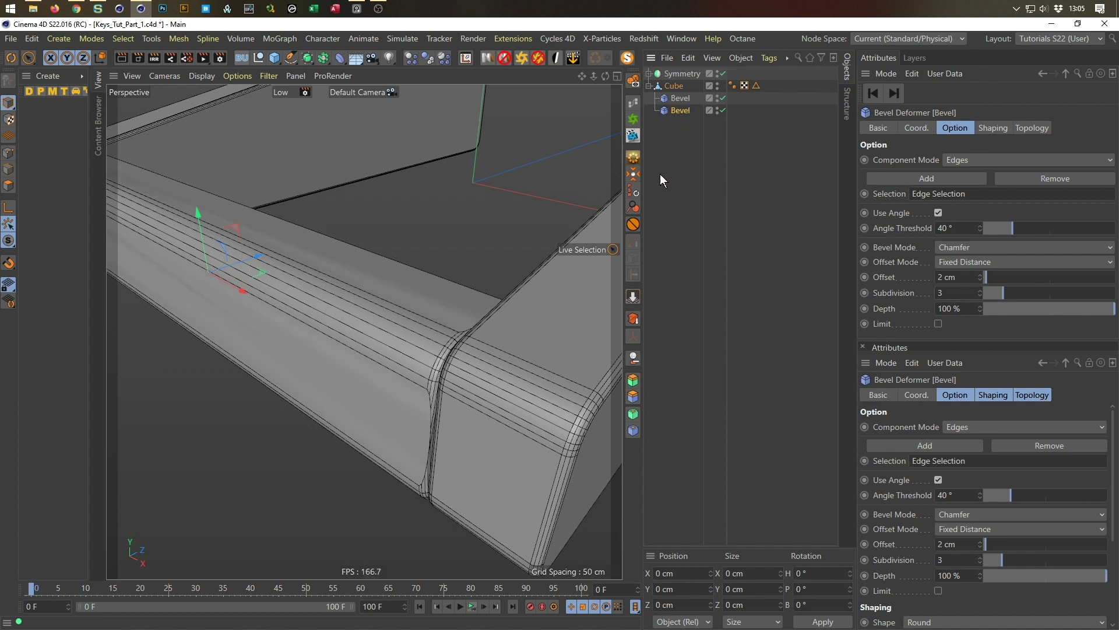
{"action": "scroll", "coordinate": [478, 324], "scroll_direction": "up", "scroll_amount": 3}
{"action": "left_click_drag", "start_coordinate": [471, 338], "coordinate": [495, 275], "text": "alt"}
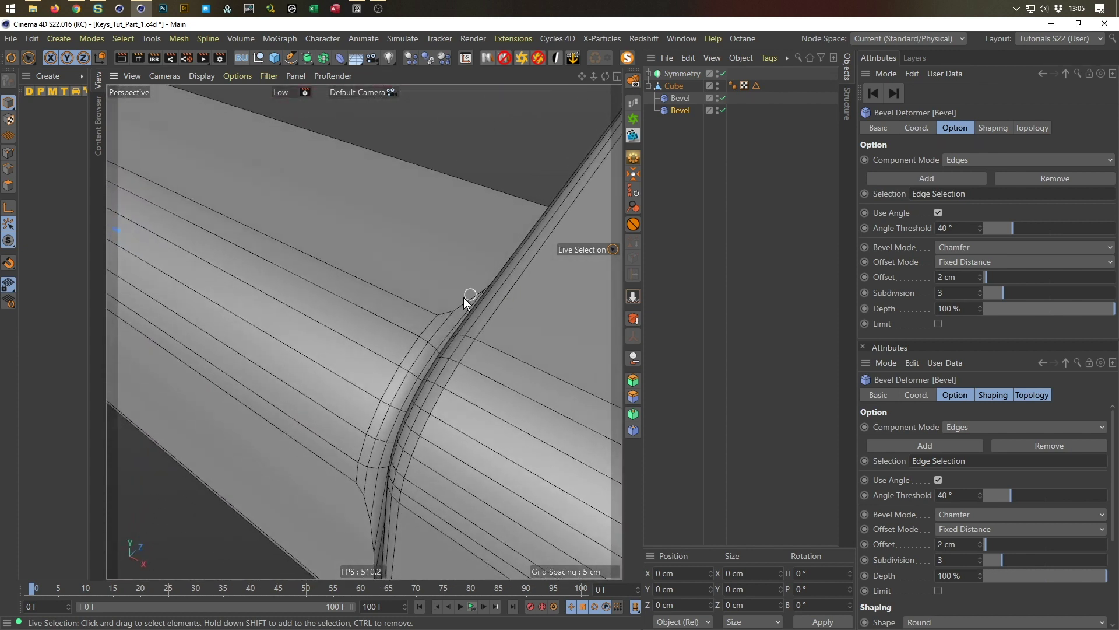
Clear the Edge Selection restriction from the second Bevel deformer and inspect the front corner beside the side panel
{"action": "scroll", "coordinate": [464, 298], "scroll_direction": "down", "scroll_amount": 3}
{"action": "left_click_drag", "start_coordinate": [407, 371], "coordinate": [383, 415], "text": "alt"}
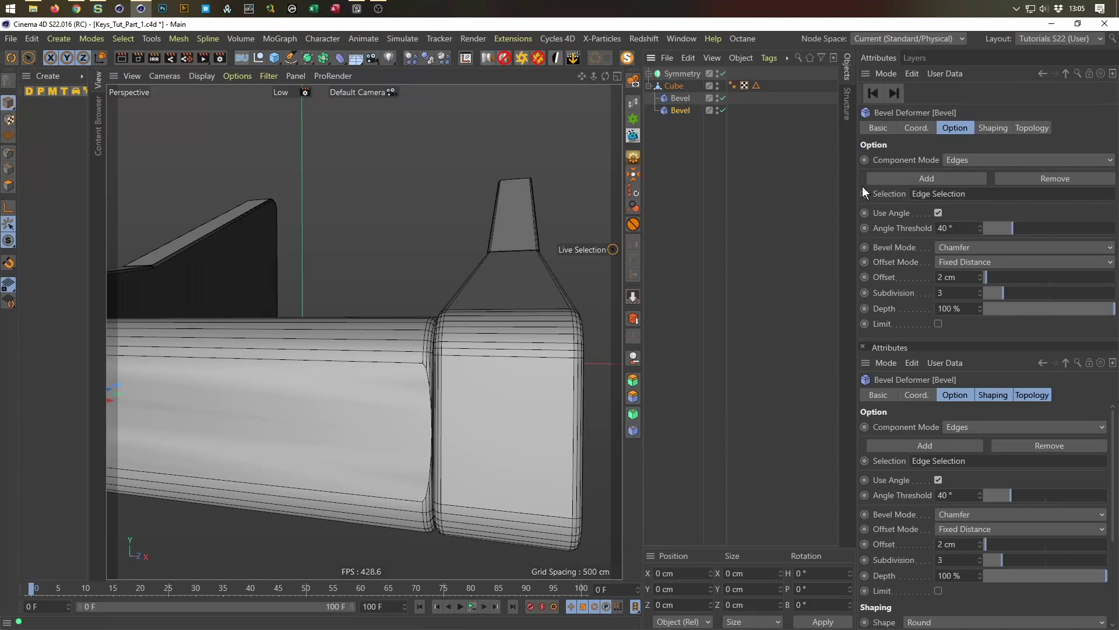
{"action": "left_click", "coordinate": [939, 194]}
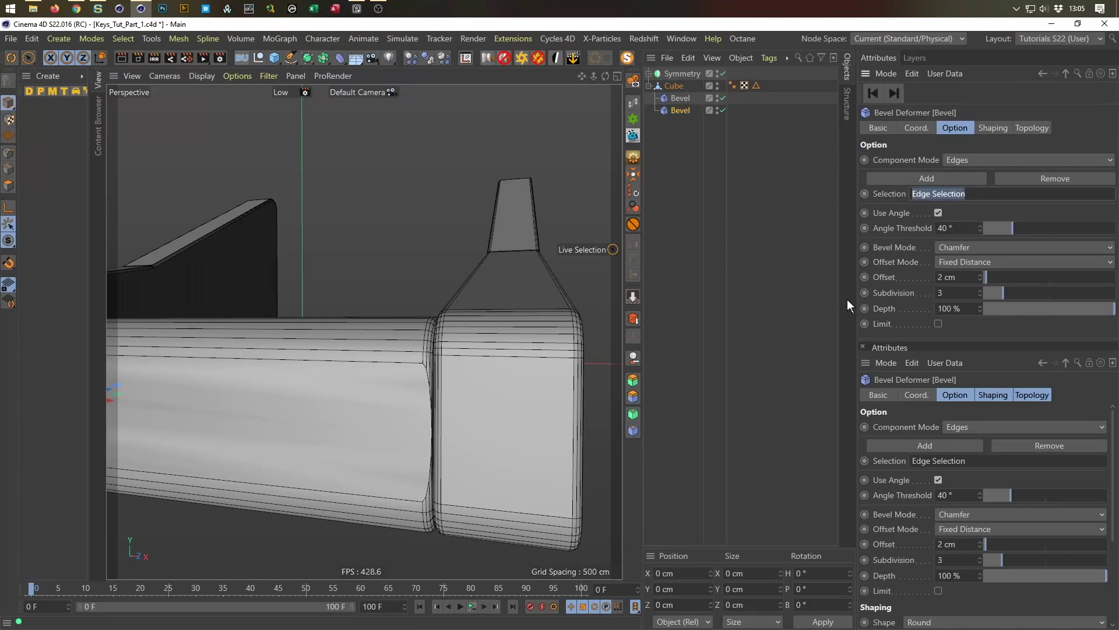
{"action": "key", "text": "BackSpace"}
{"action": "key", "text": "Return"}
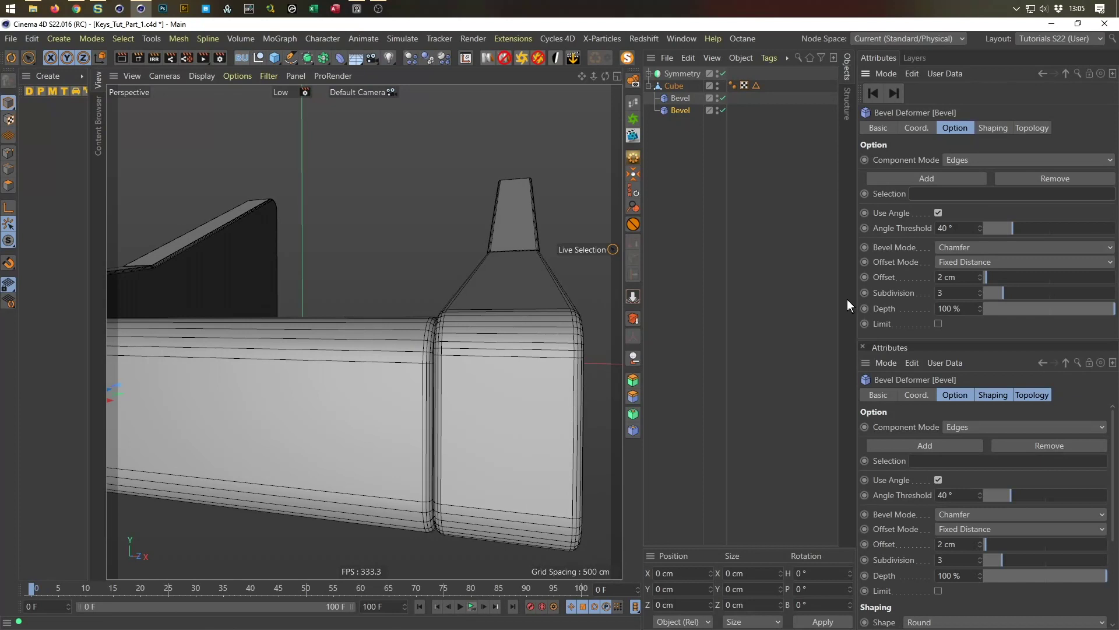
{"action": "scroll", "coordinate": [417, 331], "scroll_direction": "up", "scroll_amount": 8}
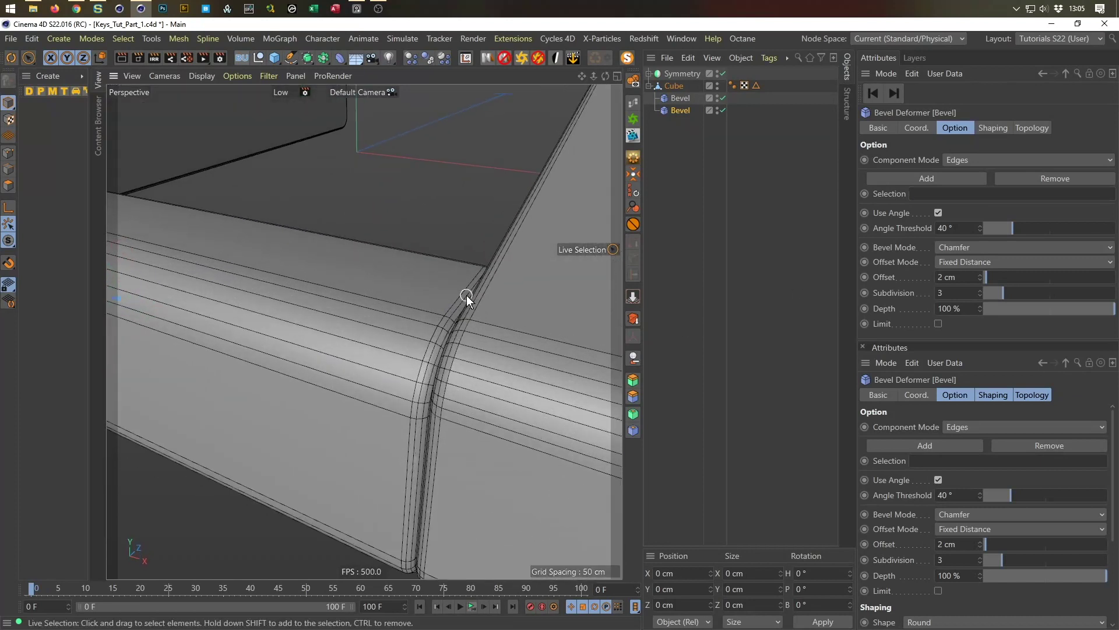
{"action": "scroll", "coordinate": [510, 306], "scroll_direction": "down", "scroll_amount": 6}
In the Right view, raise the cube's top points to about Y 26.8 cm to match the side panel's top edge
{"action": "middle_click", "coordinate": [528, 313]}
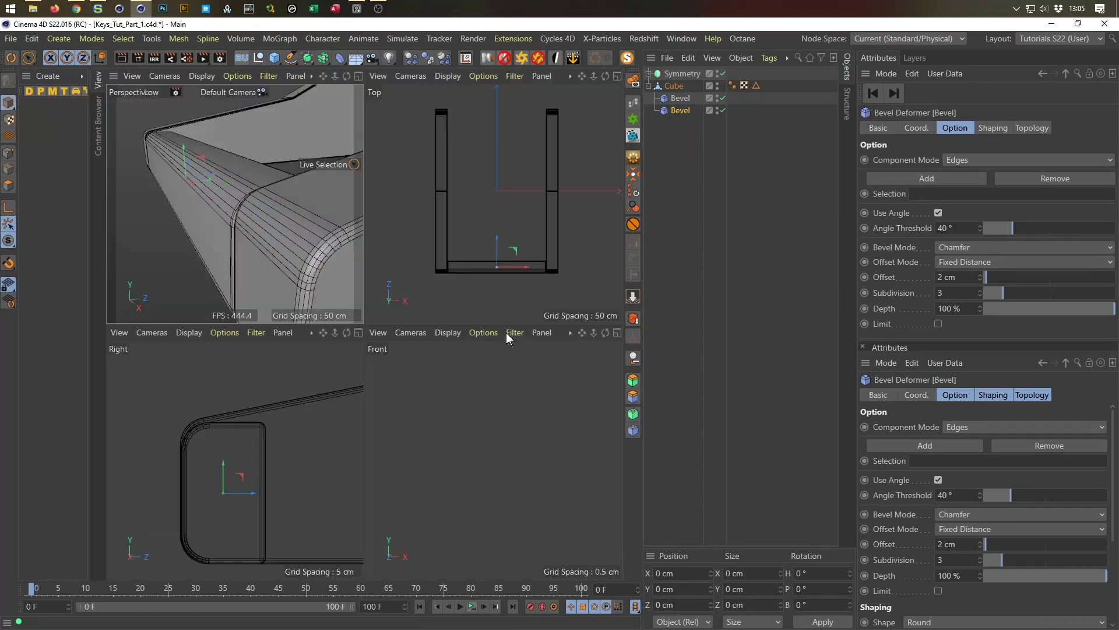
{"action": "middle_click", "coordinate": [288, 405]}
{"action": "scroll", "coordinate": [270, 297], "scroll_direction": "up", "scroll_amount": 2}
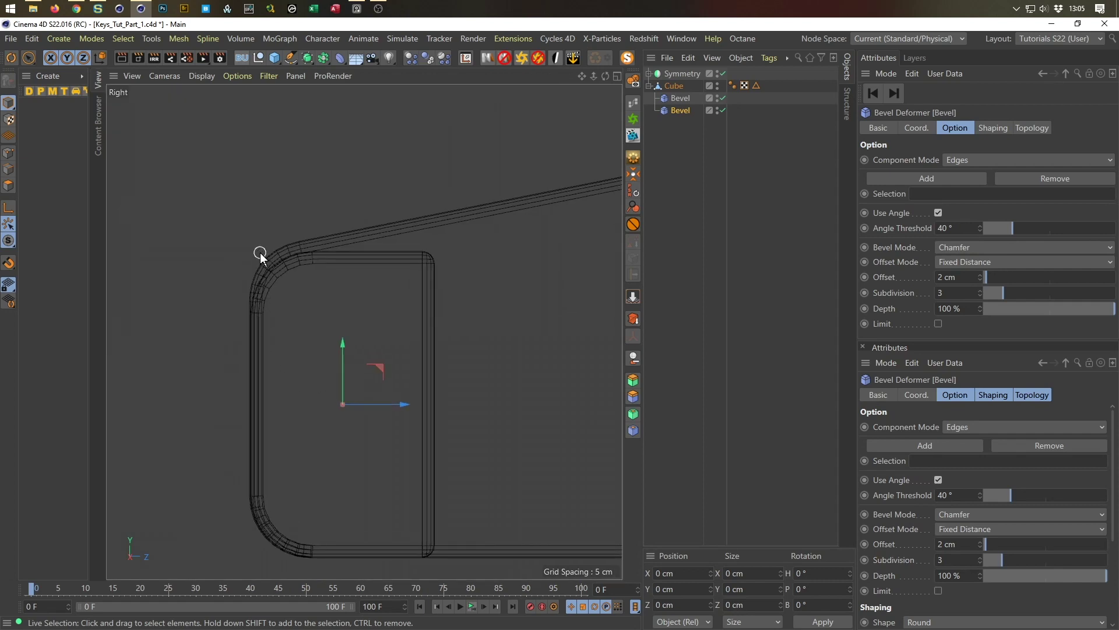
{"action": "left_click", "coordinate": [674, 86]}
{"action": "left_click", "coordinate": [8, 153]}
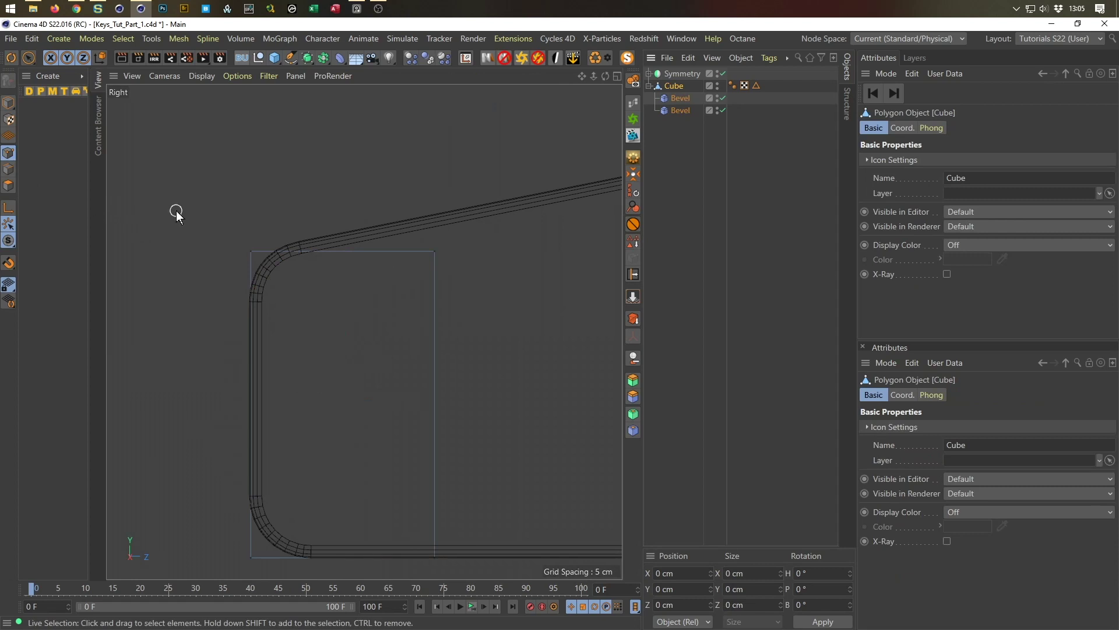
{"action": "key", "text": "0"}
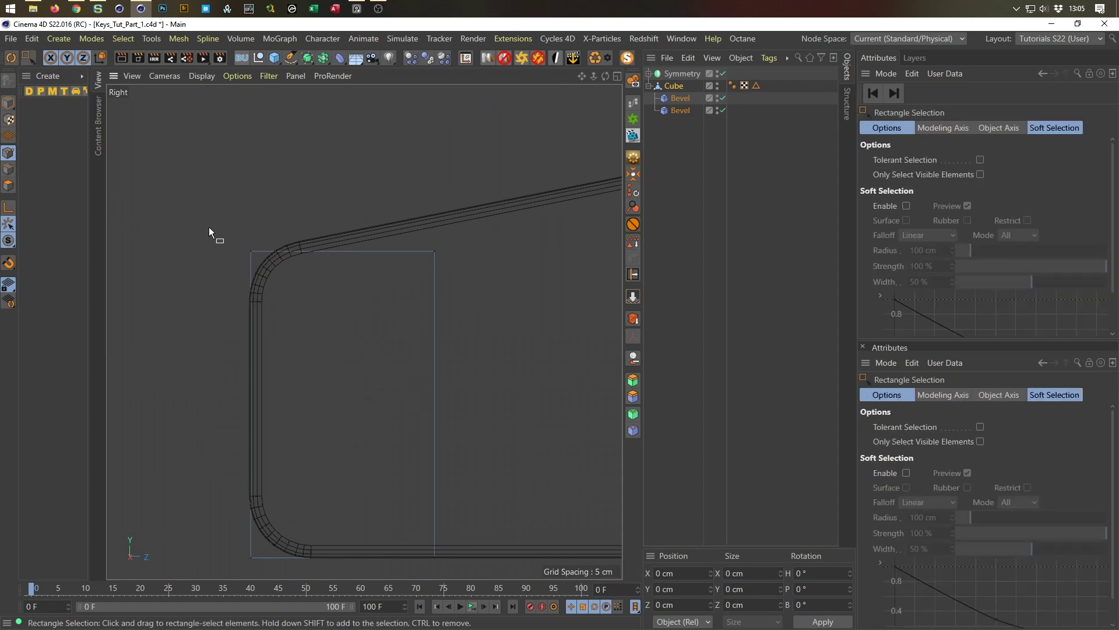
{"action": "left_click_drag", "start_coordinate": [208, 207], "coordinate": [498, 318]}
{"action": "left_click_drag", "start_coordinate": [342, 188], "coordinate": [346, 177]}
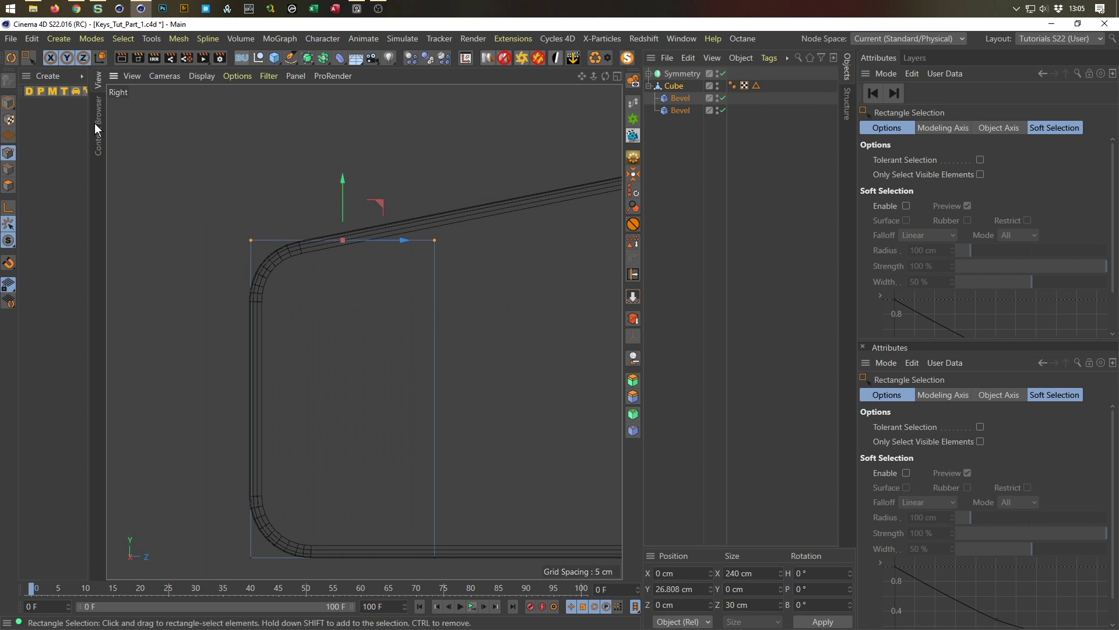
{"action": "left_click", "coordinate": [6, 114]}
Check the front piece's fit against the side panels in the Perspective and Right views, and save the project
{"action": "middle_click", "coordinate": [282, 344]}
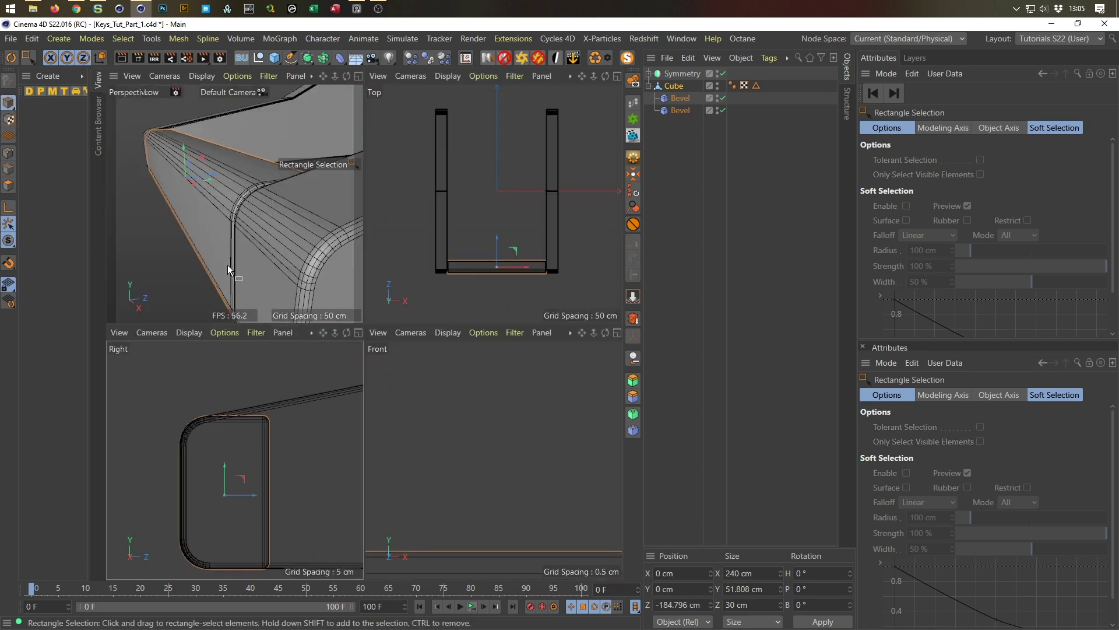
{"action": "middle_click", "coordinate": [233, 267]}
{"action": "left_click_drag", "start_coordinate": [409, 335], "coordinate": [338, 346], "text": "alt"}
{"action": "middle_click", "coordinate": [339, 346]}
{"action": "middle_click", "coordinate": [204, 438]}
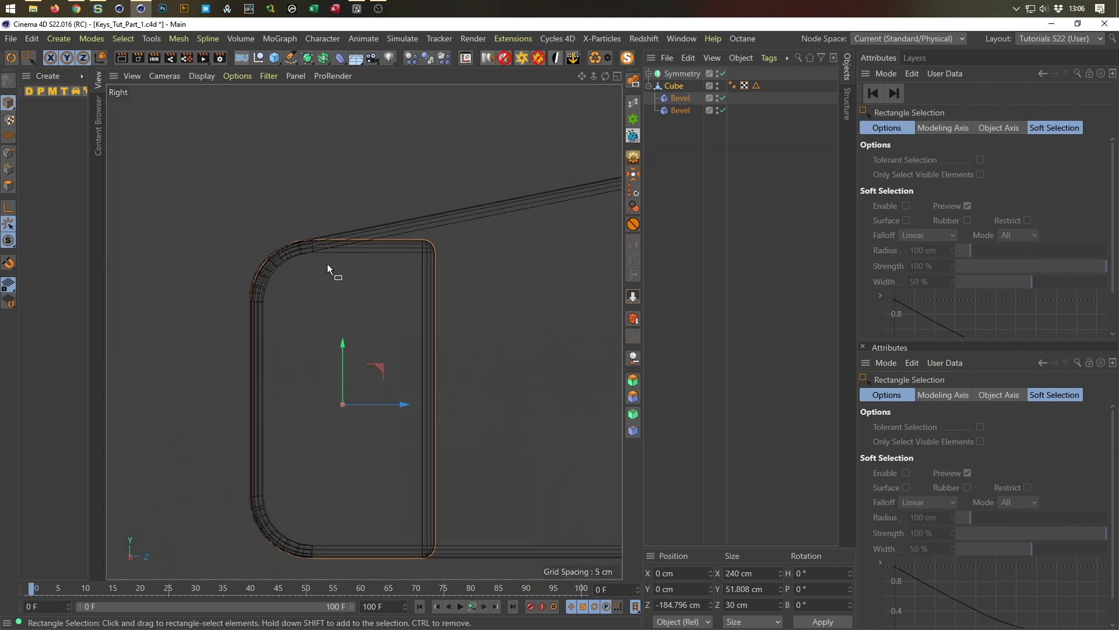
{"action": "middle_click", "coordinate": [400, 386]}
{"action": "middle_click", "coordinate": [265, 252]}
{"action": "left_click_drag", "start_coordinate": [264, 252], "coordinate": [390, 449], "text": "alt"}
{"action": "key", "text": "ctrl+s"}
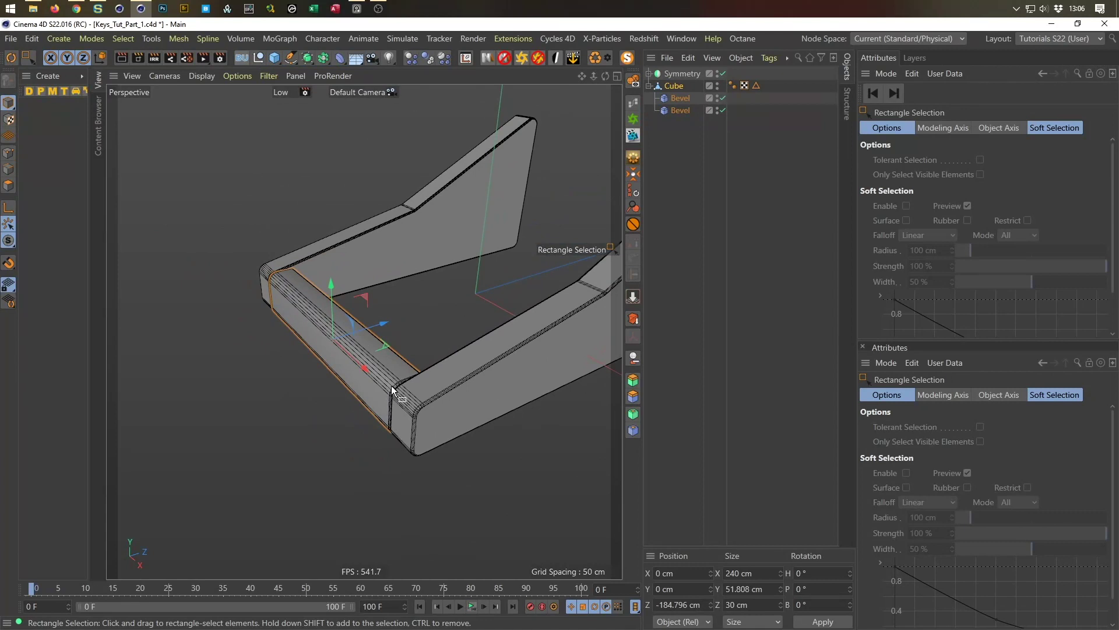
{"action": "left_click_drag", "start_coordinate": [391, 390], "coordinate": [351, 471], "text": "alt"}
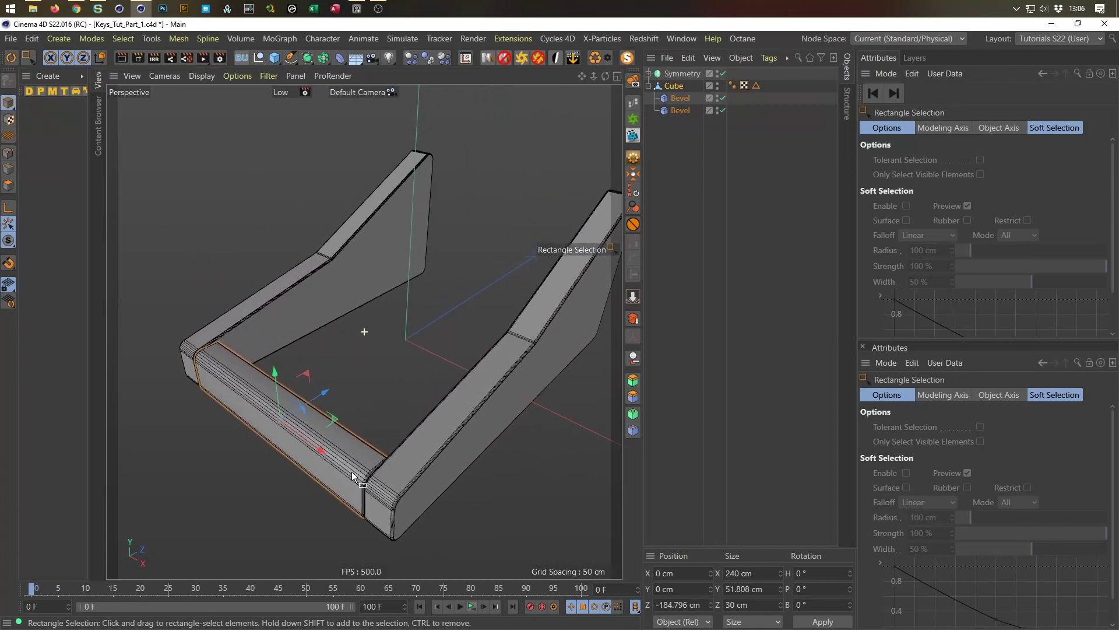
Duplicate the front cube with its deformers and delete both Bevel deformers from the copy
{"action": "left_click", "coordinate": [675, 87]}
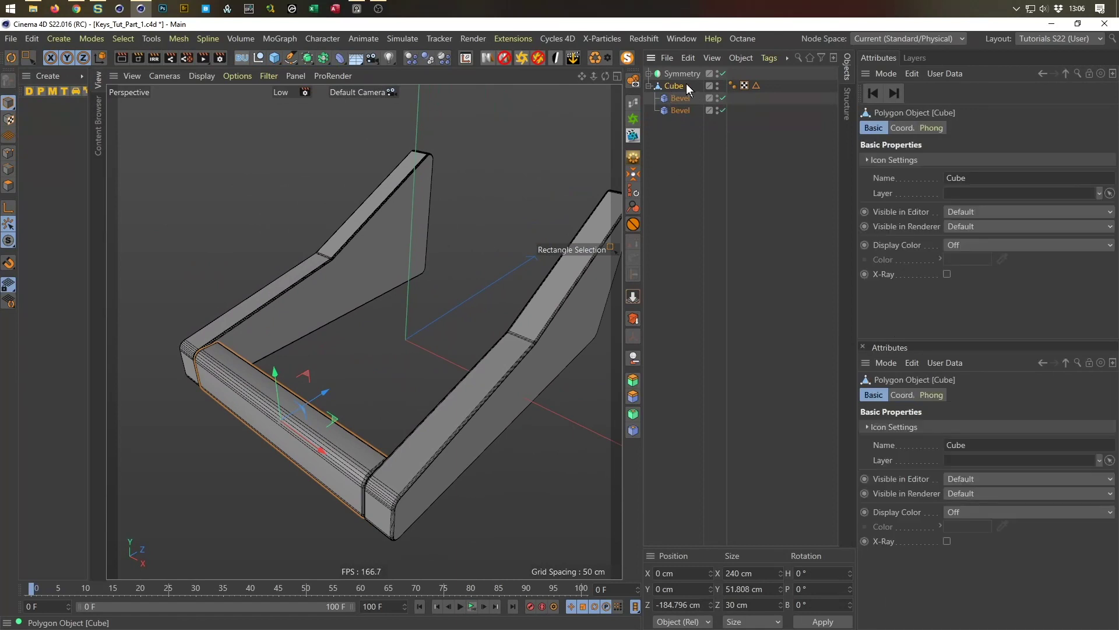
{"action": "left_click", "coordinate": [649, 87]}
{"action": "left_click_drag", "start_coordinate": [670, 131], "coordinate": [669, 128], "text": "ctrl"}
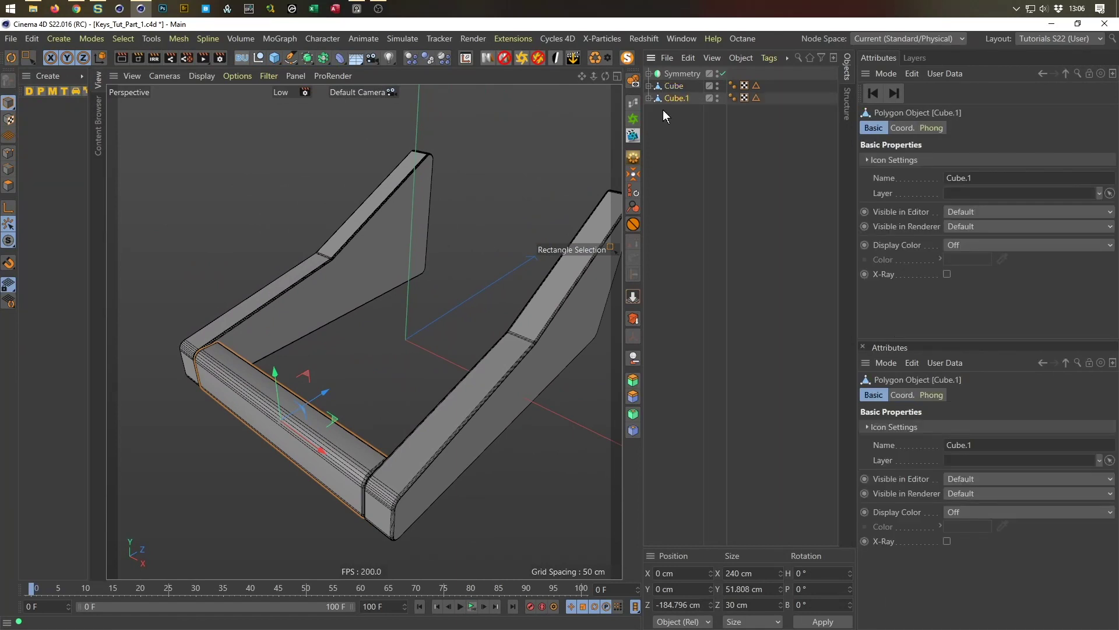
{"action": "left_click", "coordinate": [649, 98]}
{"action": "left_click", "coordinate": [679, 121], "text": "shift"}
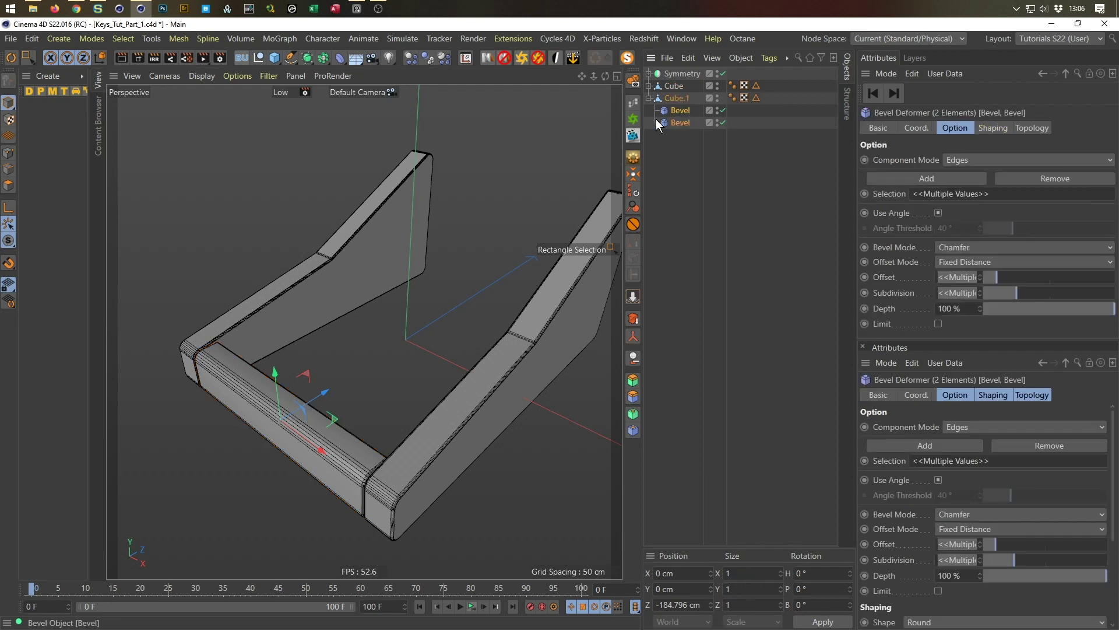
{"action": "key", "text": "Delete"}
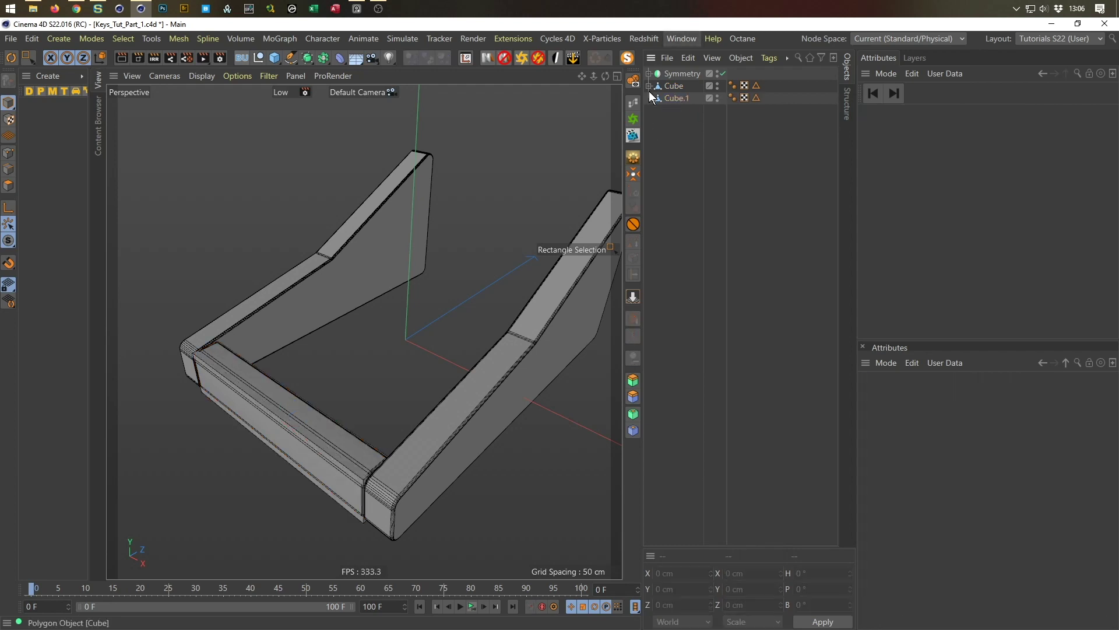
Move Cube.1 back along Z to about 16 cm, just behind the bend in the side panels
{"action": "left_click", "coordinate": [674, 98]}
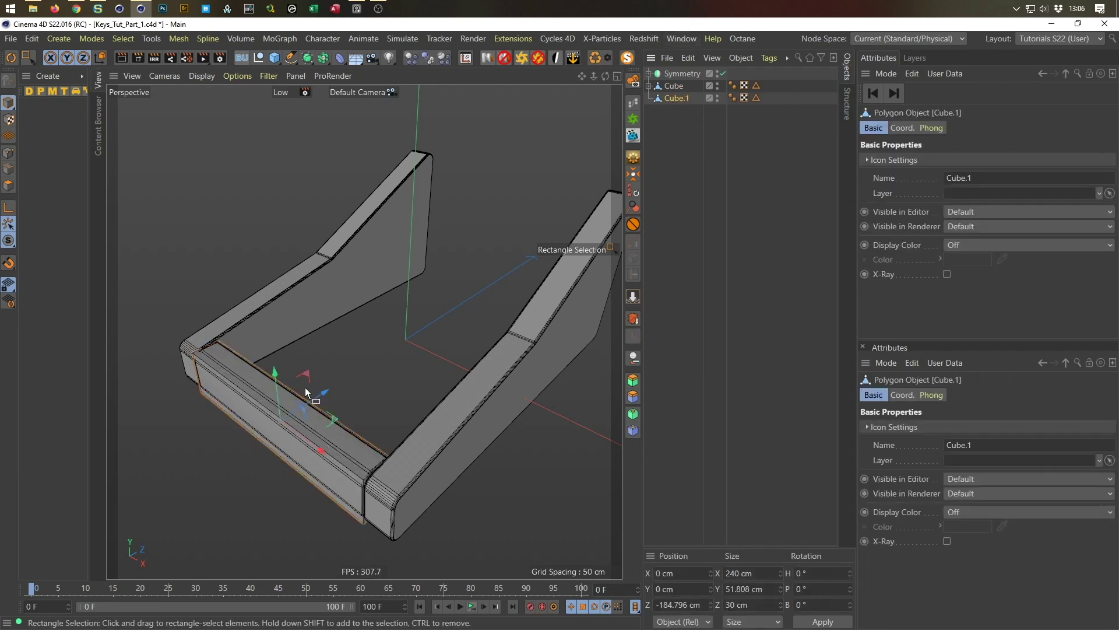
{"action": "left_click_drag", "start_coordinate": [321, 392], "coordinate": [440, 317]}
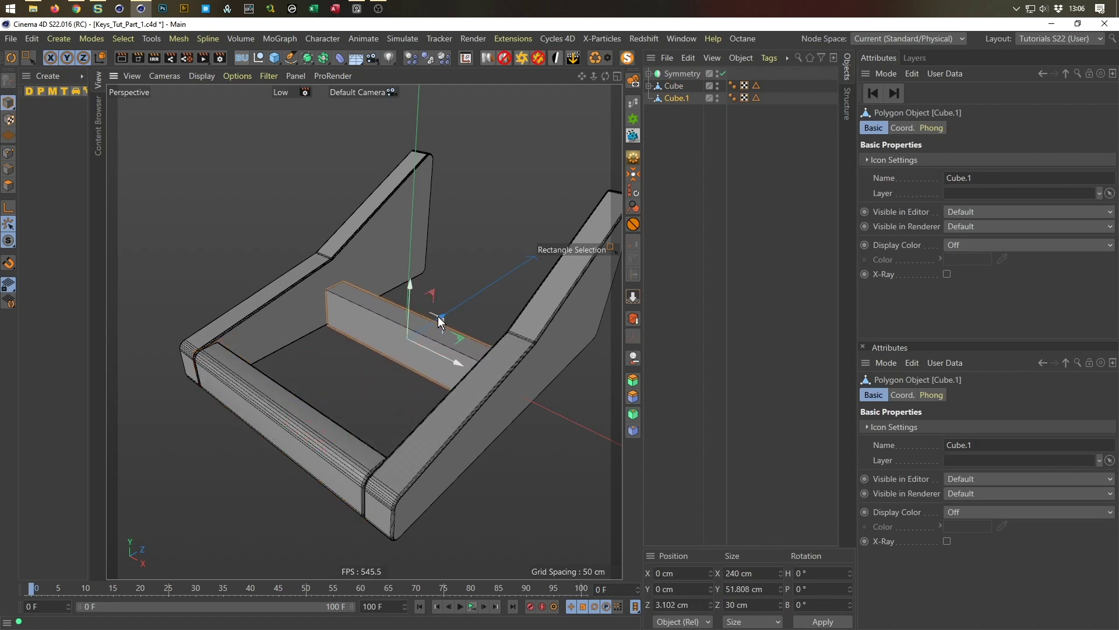
{"action": "key", "text": "F2"}
{"action": "left_click_drag", "start_coordinate": [372, 243], "coordinate": [377, 232]}
In the Right view, select all the top points of Cube.1 and raise them to about Y 63.8 cm, near the side panels' bend
{"action": "middle_click", "coordinate": [403, 340]}
{"action": "middle_click", "coordinate": [332, 350]}
{"action": "scroll", "coordinate": [392, 375], "scroll_direction": "up", "scroll_amount": 5}
{"action": "scroll", "coordinate": [379, 364], "scroll_direction": "up", "scroll_amount": 4}
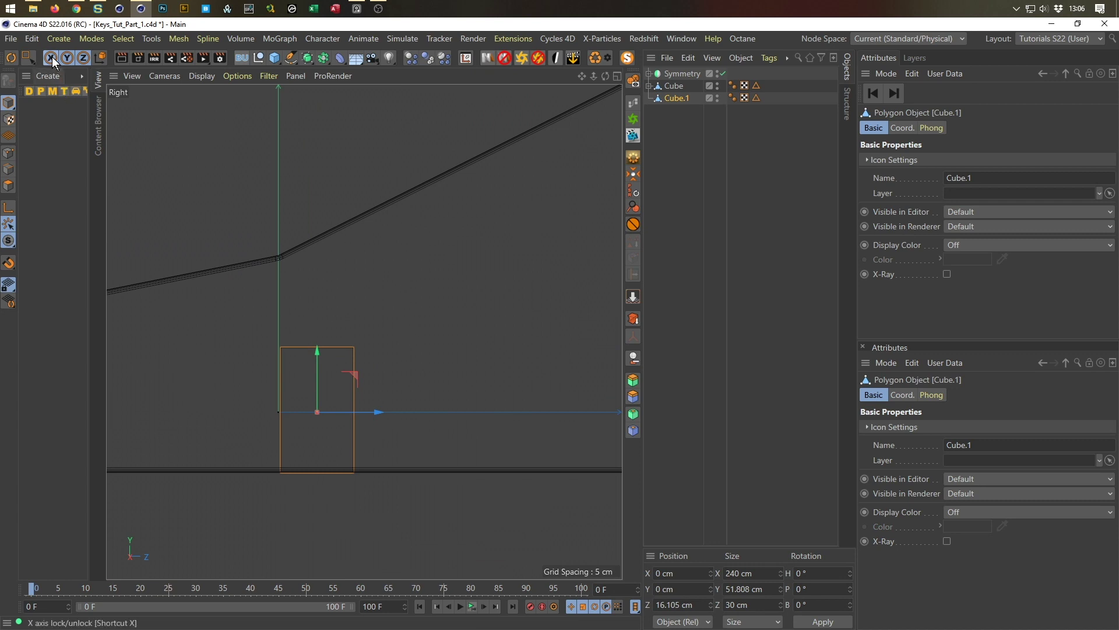
{"action": "key", "text": "9"}
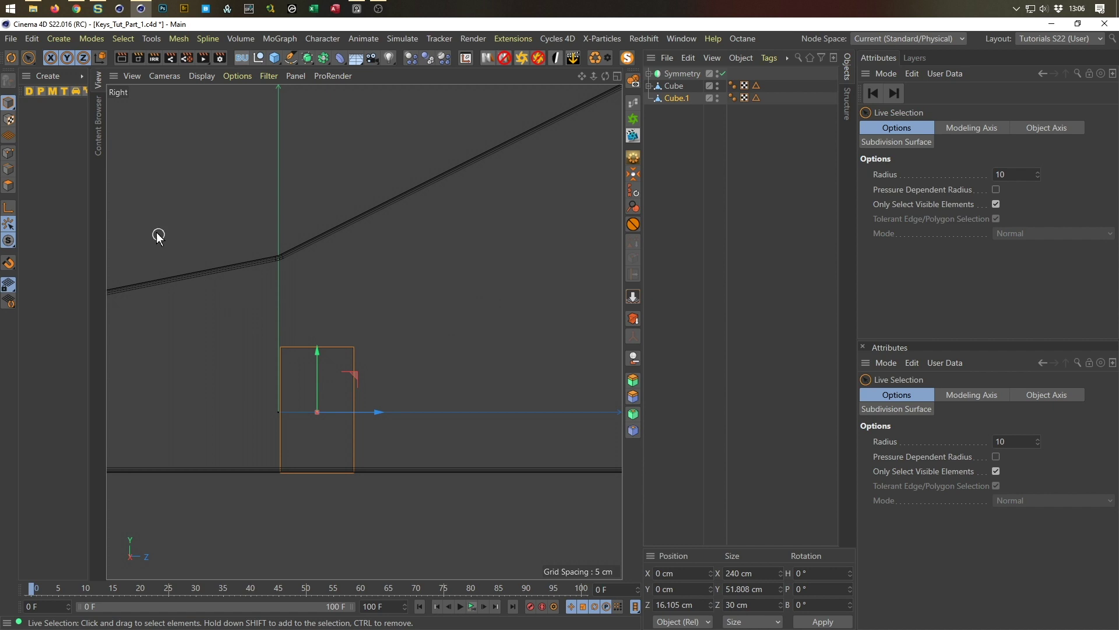
{"action": "left_click", "coordinate": [8, 153]}
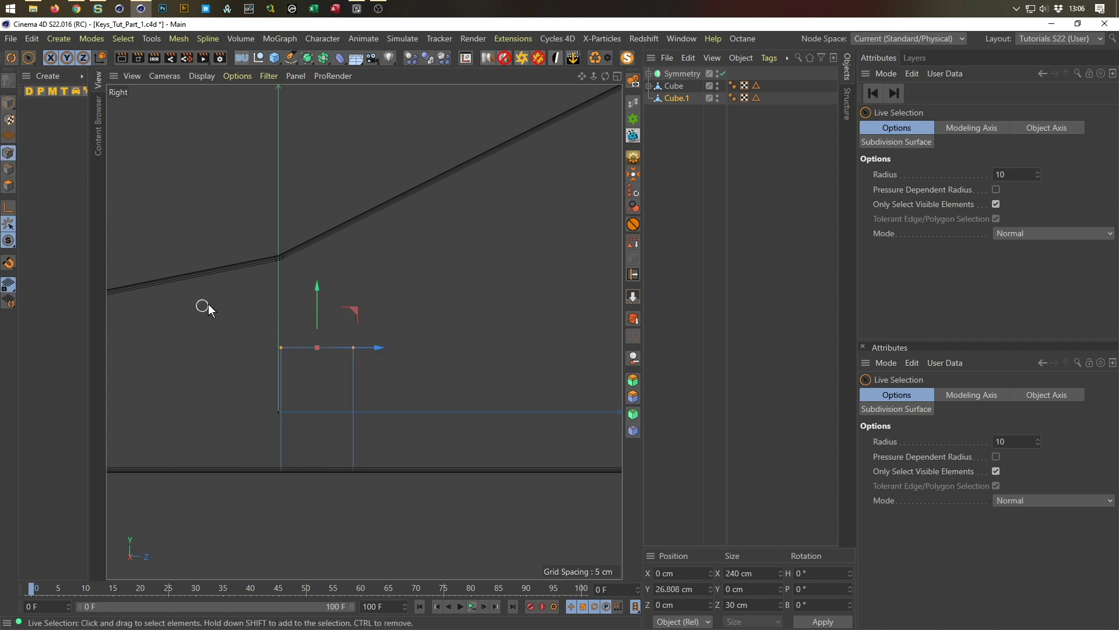
{"action": "left_click", "coordinate": [235, 342]}
{"action": "key", "text": "ctrl+z"}
{"action": "key", "text": "0"}
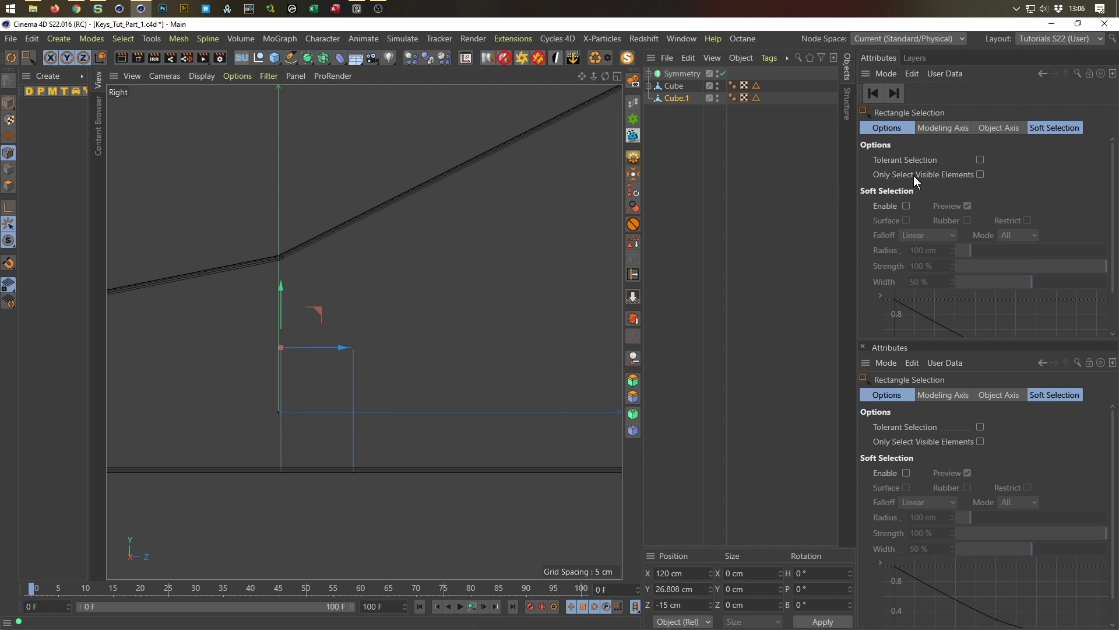
{"action": "left_click_drag", "start_coordinate": [201, 312], "coordinate": [495, 389]}
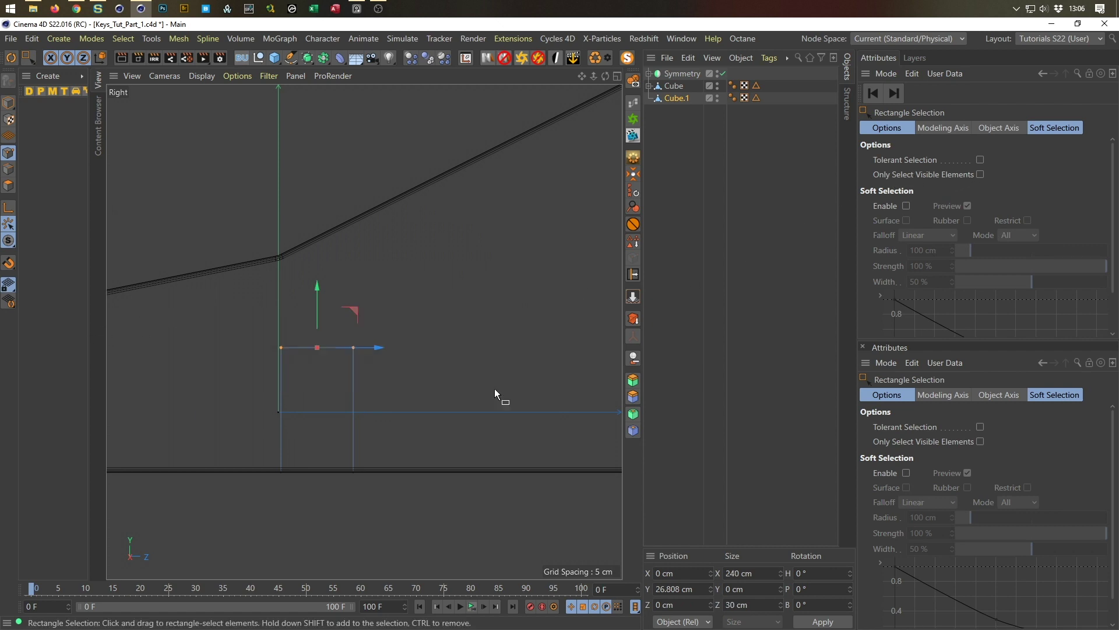
{"action": "left_click_drag", "start_coordinate": [316, 289], "coordinate": [316, 197]}
{"action": "key", "text": "F1"}
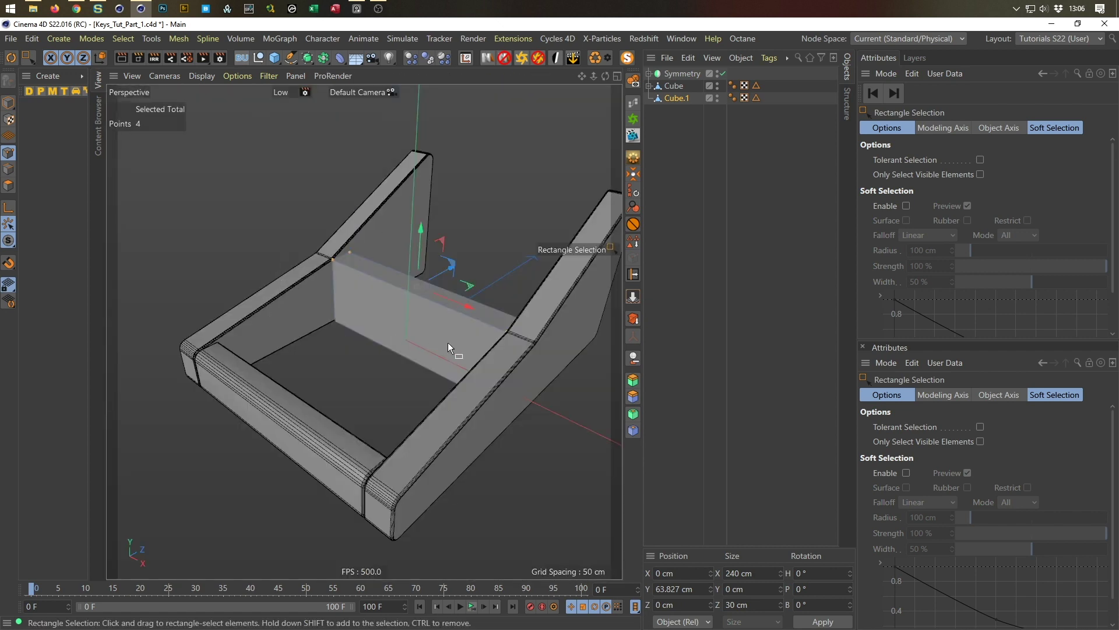
{"action": "scroll", "coordinate": [516, 321], "scroll_direction": "up", "scroll_amount": 3}
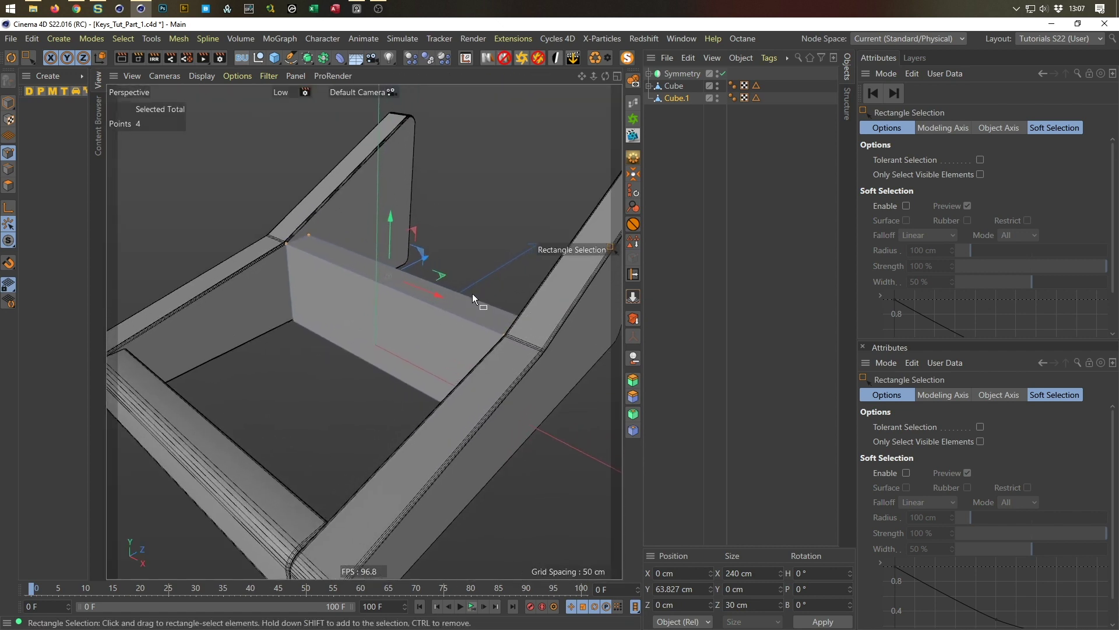
{"action": "left_click", "coordinate": [8, 102]}
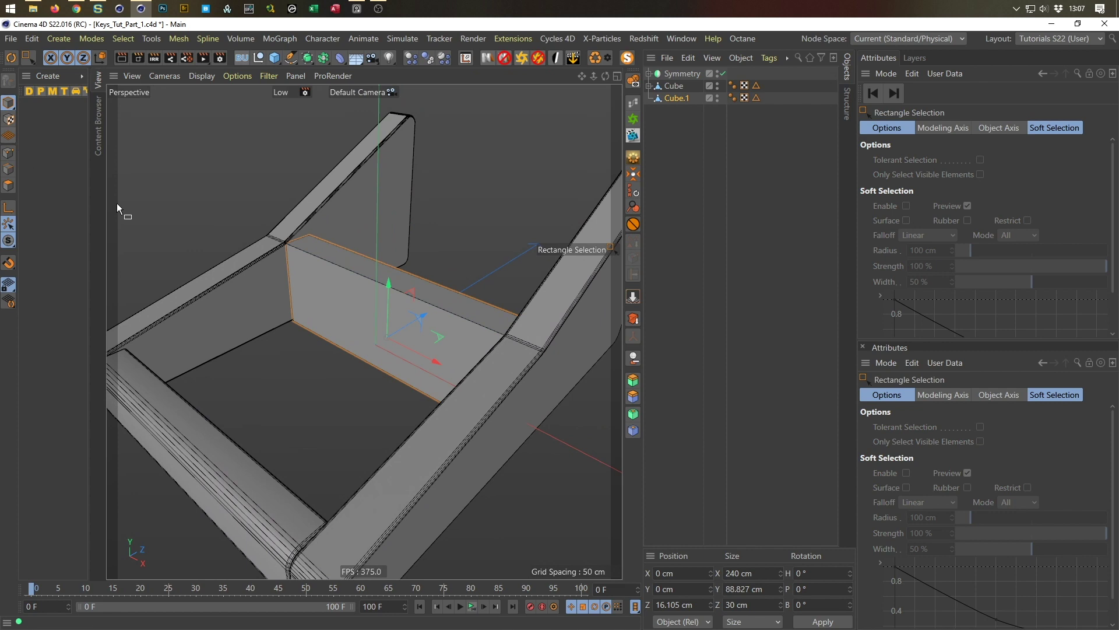
Copy the 2 cm Bevel deformer from Cube onto Cube.1, inspect the beveled crossbar, and save the project
{"action": "left_click", "coordinate": [673, 89]}
{"action": "left_click", "coordinate": [673, 99]}
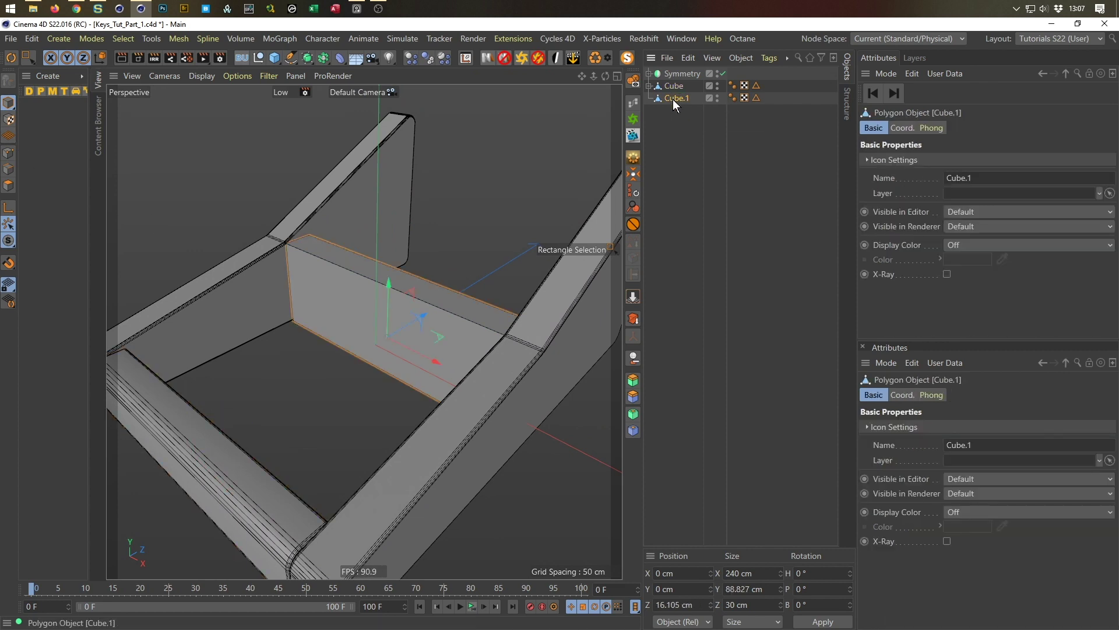
{"action": "left_click", "coordinate": [648, 86]}
{"action": "left_click", "coordinate": [676, 110]}
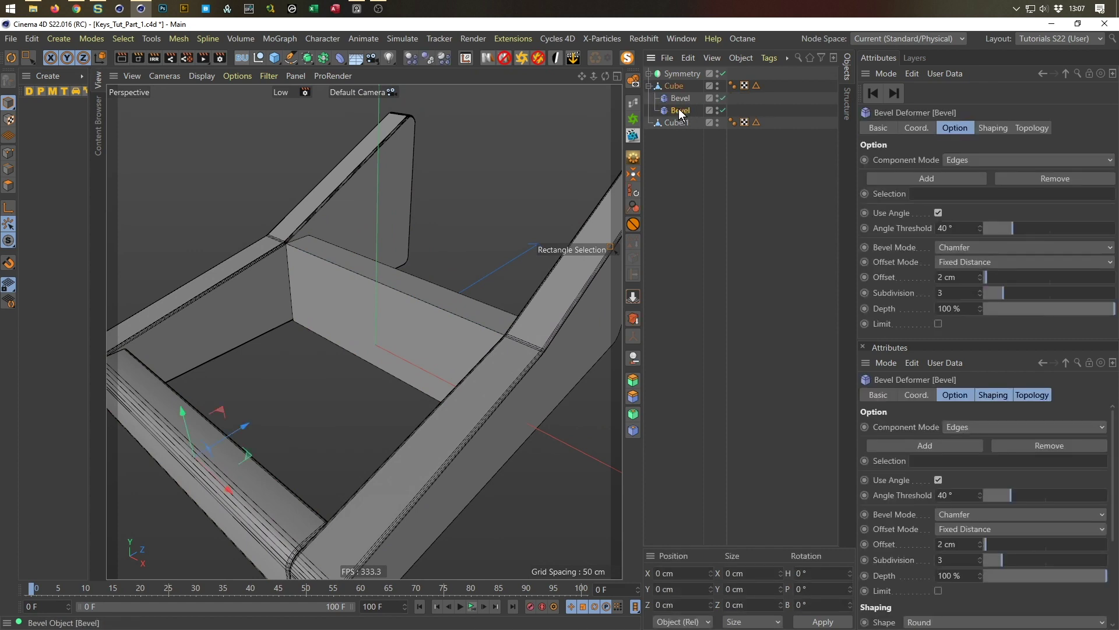
{"action": "mouse_move", "coordinate": [679, 114]}
{"action": "left_mouse_down"}
{"action": "mouse_move", "coordinate": [677, 140]}
{"action": "mouse_move", "coordinate": [681, 126]}
{"action": "left_mouse_up"}
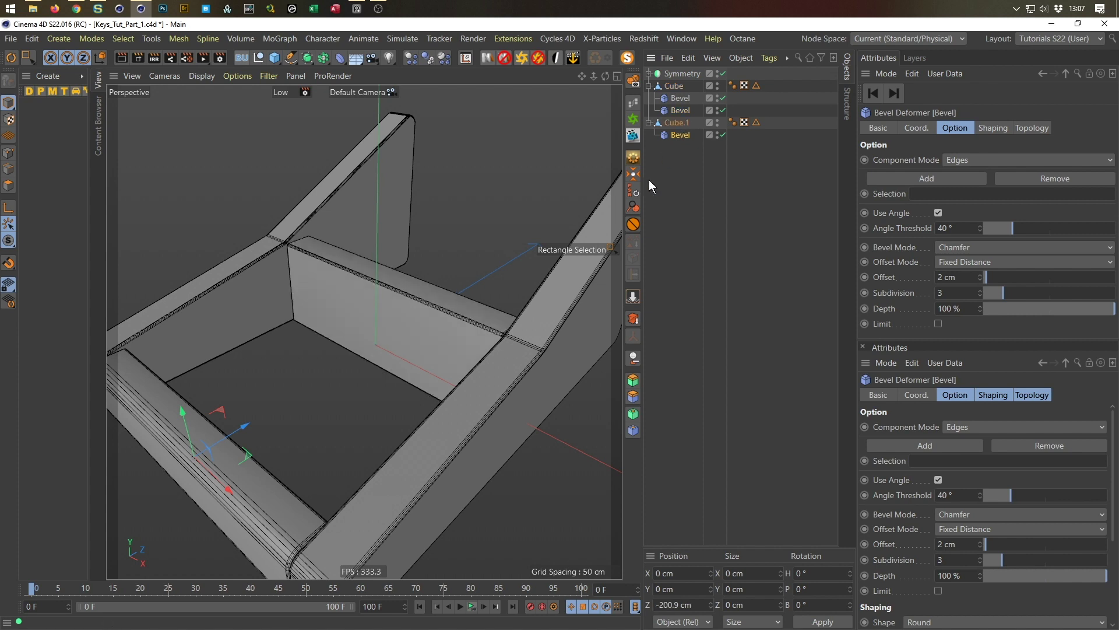
{"action": "scroll", "coordinate": [501, 311], "scroll_direction": "up", "scroll_amount": 2}
{"action": "right_click_drag", "start_coordinate": [501, 312], "coordinate": [372, 396], "text": "alt"}
{"action": "left_click_drag", "start_coordinate": [369, 394], "coordinate": [384, 319], "text": "alt"}
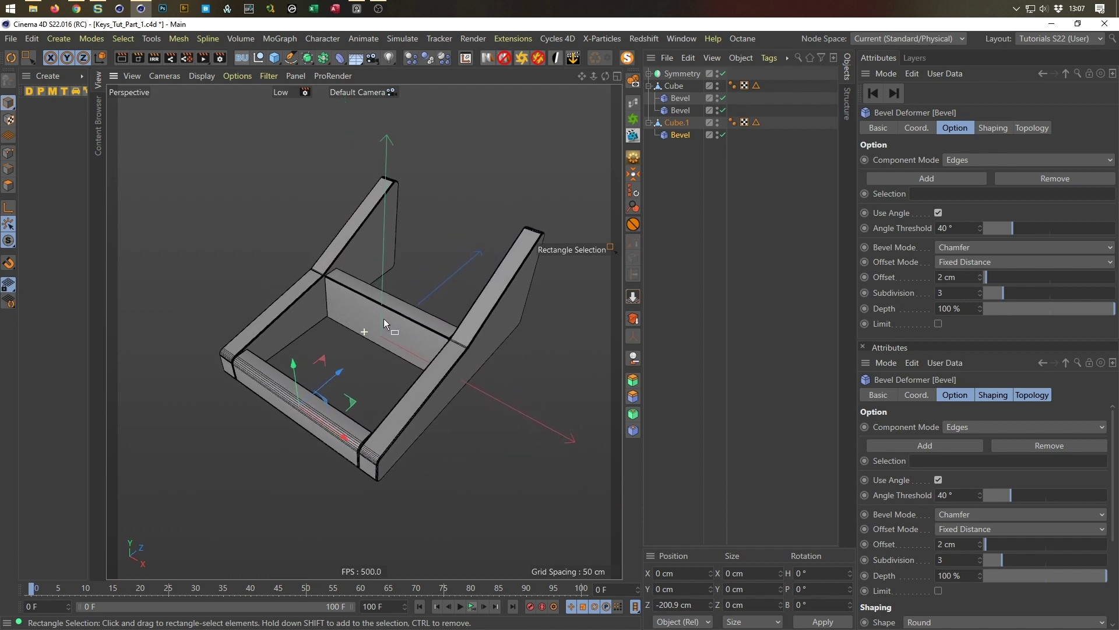
{"action": "key", "text": "ctrl+s"}
In the Top view, add a cube primitive, place it last in the object hierarchy, and rename it White
{"action": "middle_click", "coordinate": [432, 319]}
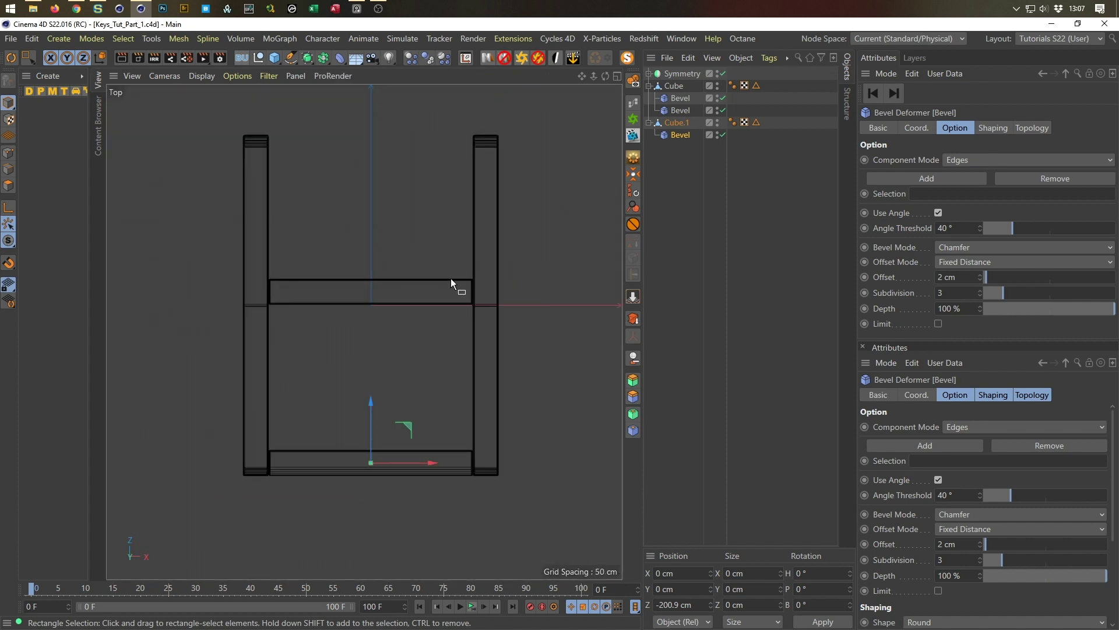
{"action": "left_click", "coordinate": [274, 57]}
{"action": "left_click_drag", "start_coordinate": [676, 73], "coordinate": [702, 256]}
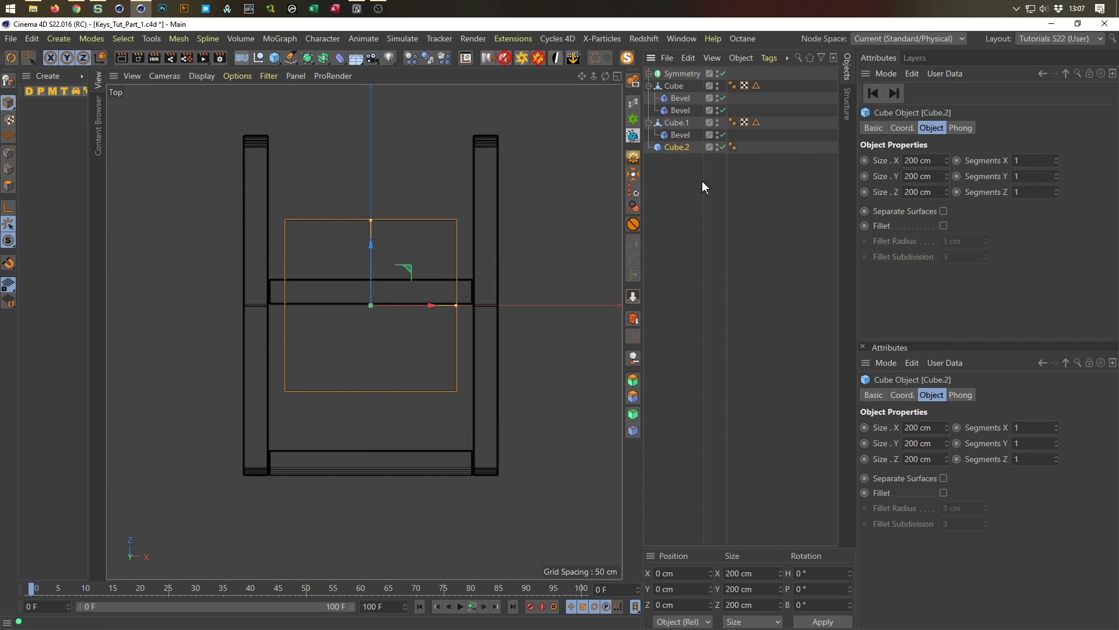
{"action": "double_click", "coordinate": [678, 148]}
{"action": "type", "text": "White"}
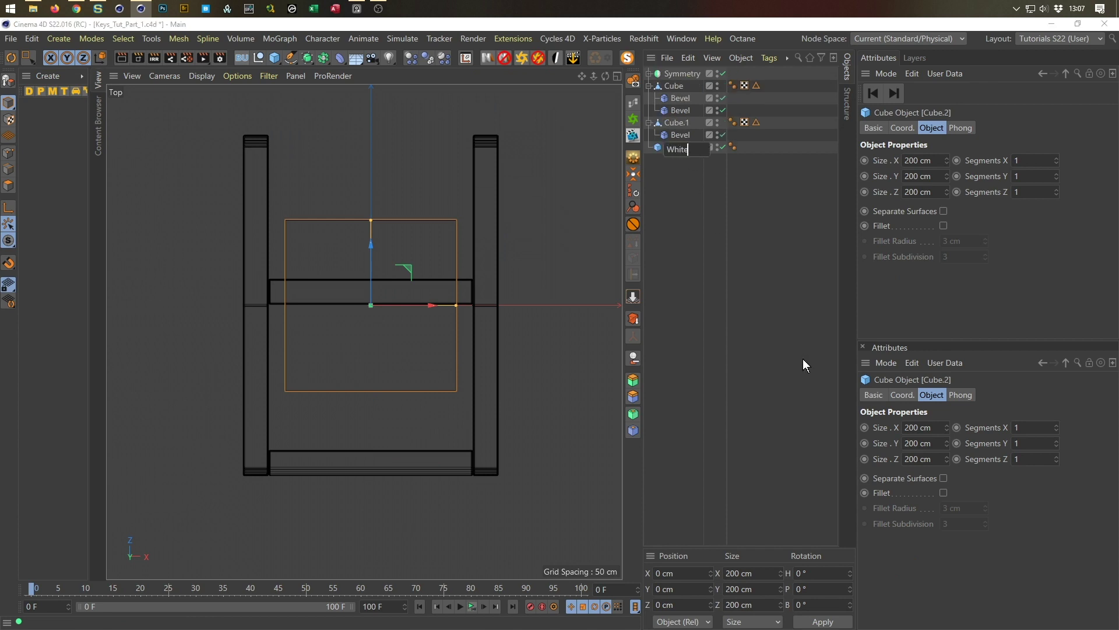
{"action": "key", "text": "Return"}
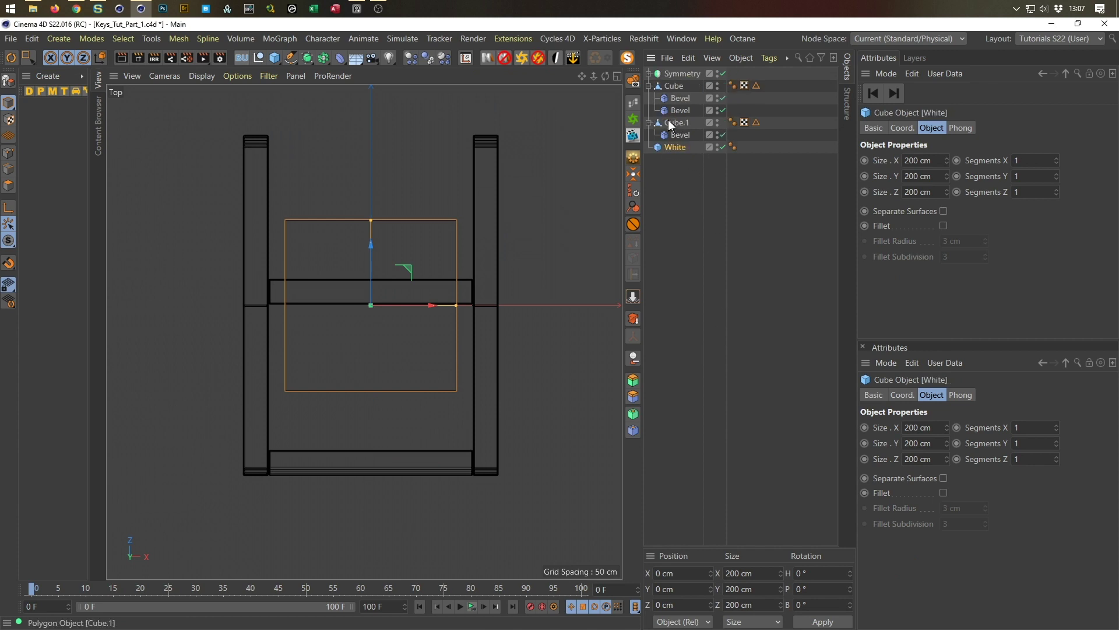
Collapse the Cube and Cube.1 hierarchies, rename the Symmetry object to Sides, and save the project
{"action": "left_click", "coordinate": [649, 86]}
{"action": "left_click", "coordinate": [650, 98]}
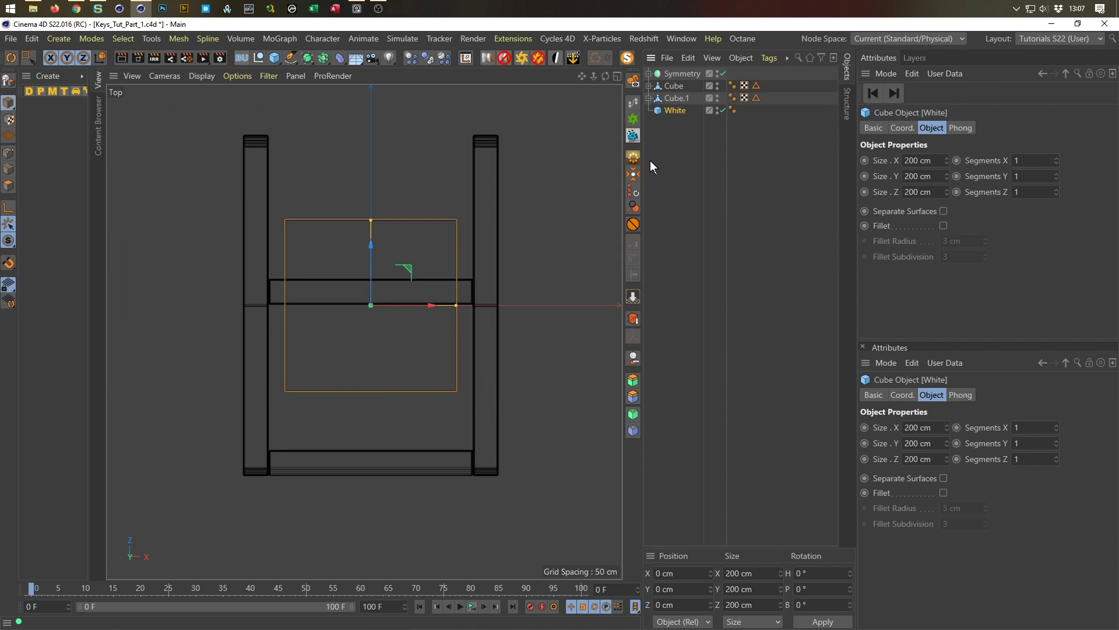
{"action": "double_click", "coordinate": [683, 75]}
{"action": "type", "text": "Sides"}
{"action": "key", "text": "Return"}
{"action": "key", "text": "ctrl+s"}
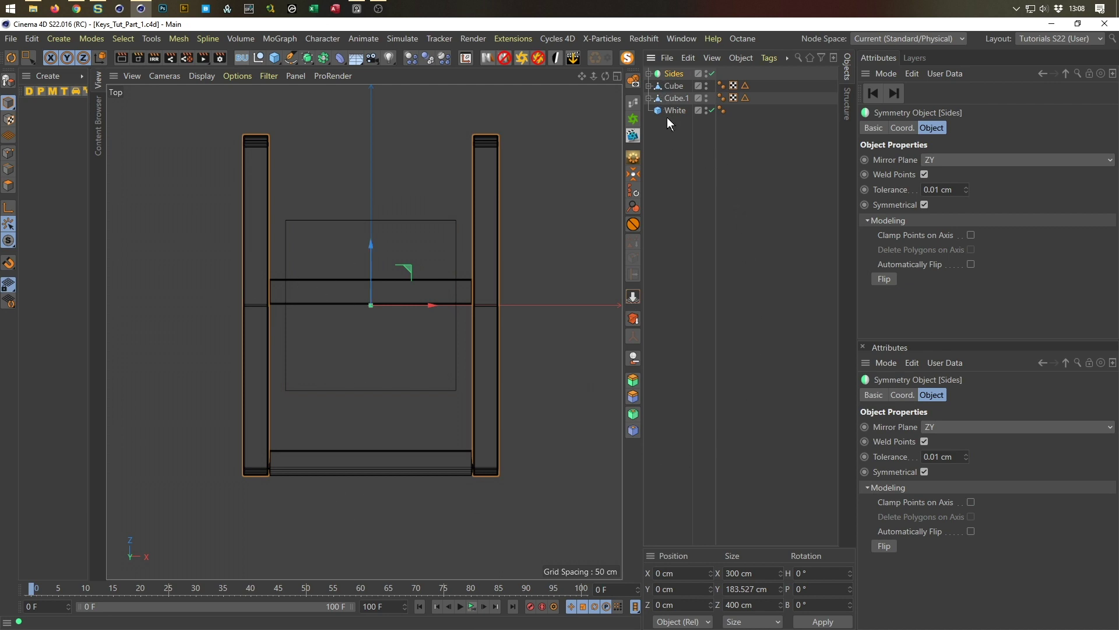
In the Top view, place White against the positive-X side panel at about X 93.8, Z -84.9 cm and set its X size to 50 cm
{"action": "key", "text": "e"}
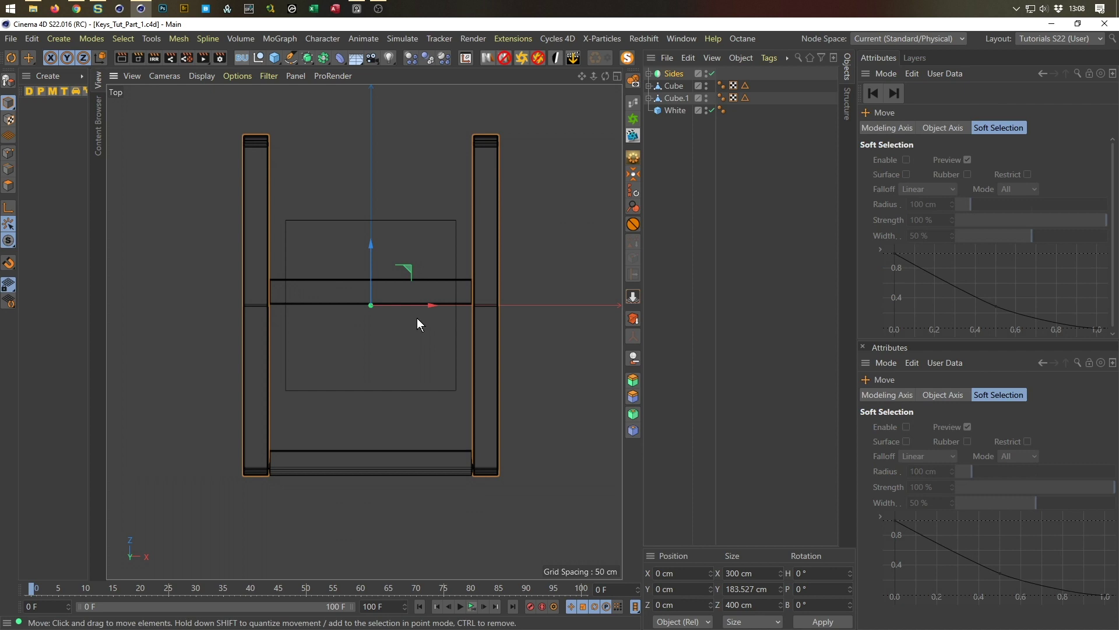
{"action": "left_click", "coordinate": [674, 110]}
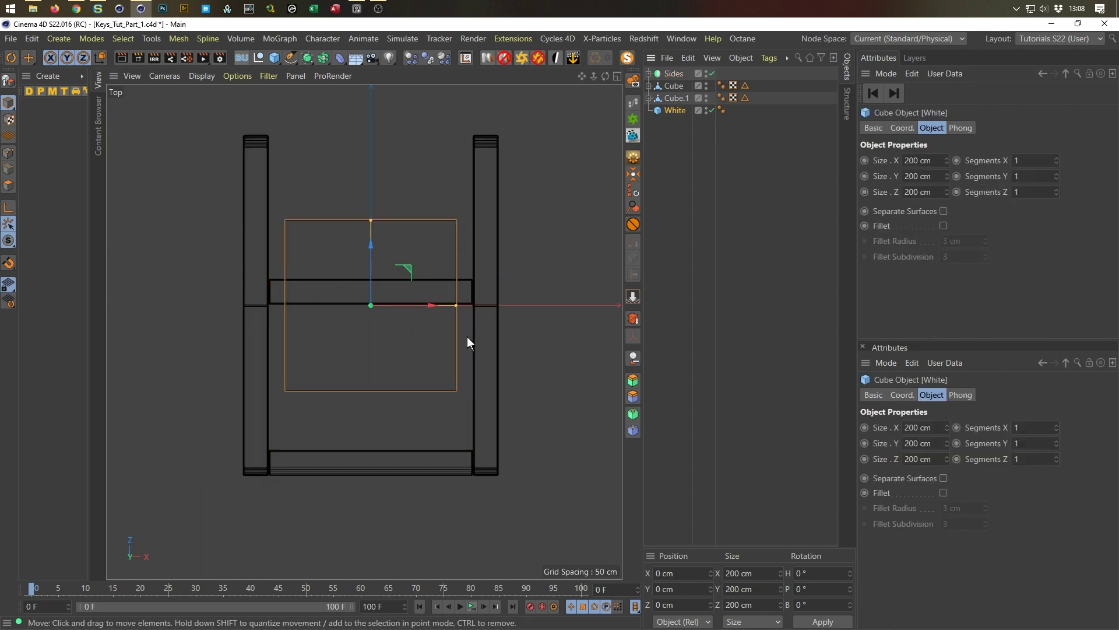
{"action": "left_click_drag", "start_coordinate": [410, 270], "coordinate": [425, 341]}
{"action": "left_click_drag", "start_coordinate": [471, 378], "coordinate": [515, 374]}
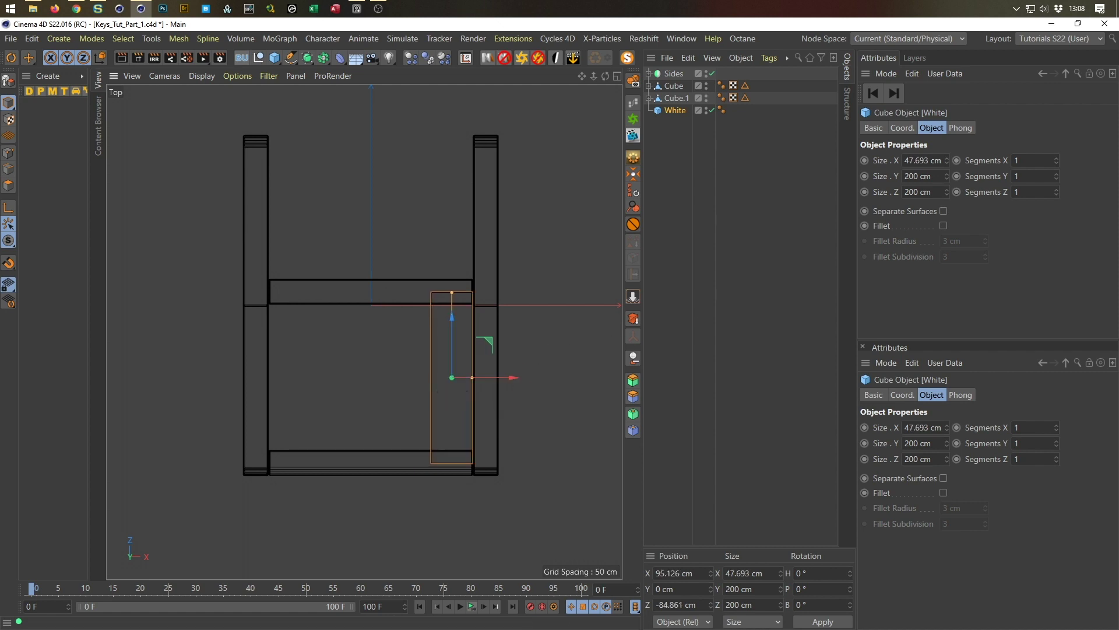
{"action": "left_click", "coordinate": [923, 160]}
{"action": "type", "text": "50"}
{"action": "key", "text": "Return"}
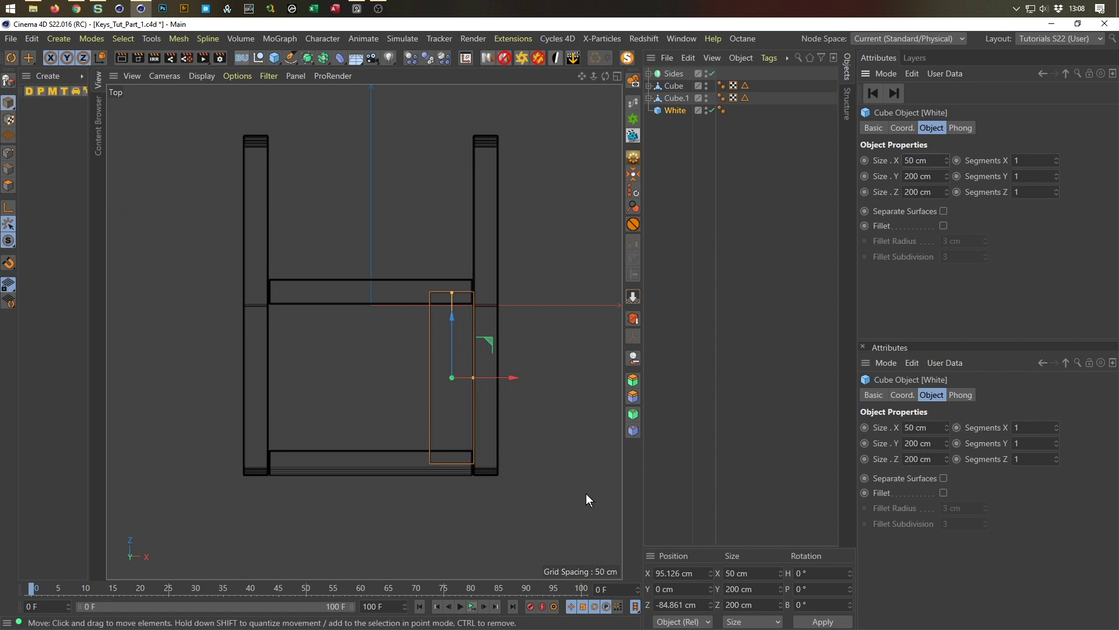
{"action": "left_click_drag", "start_coordinate": [512, 378], "coordinate": [511, 378]}
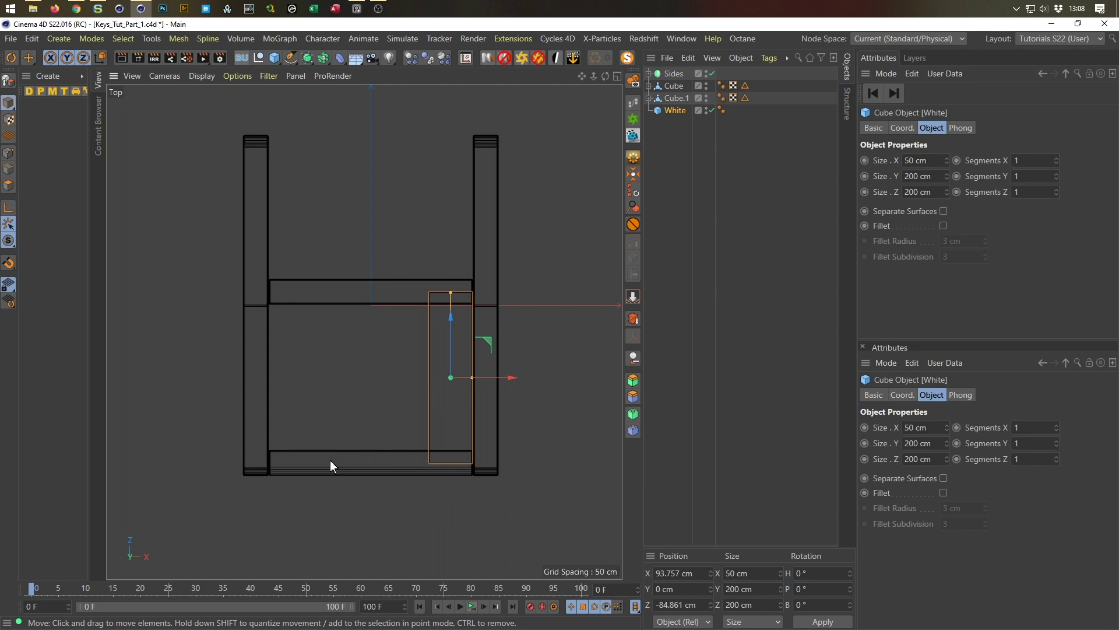
Try a 40 cm X size for White with two adjoining copies beside it, and delete both copies
{"action": "left_click", "coordinate": [907, 160]}
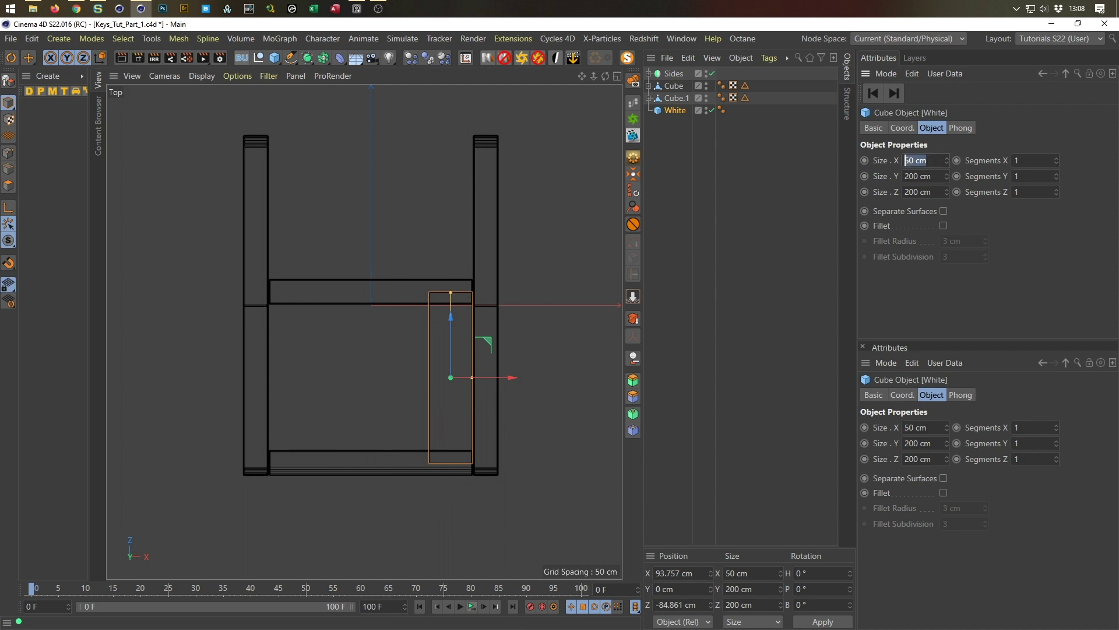
{"action": "type", "text": "40"}
{"action": "key", "text": "Return"}
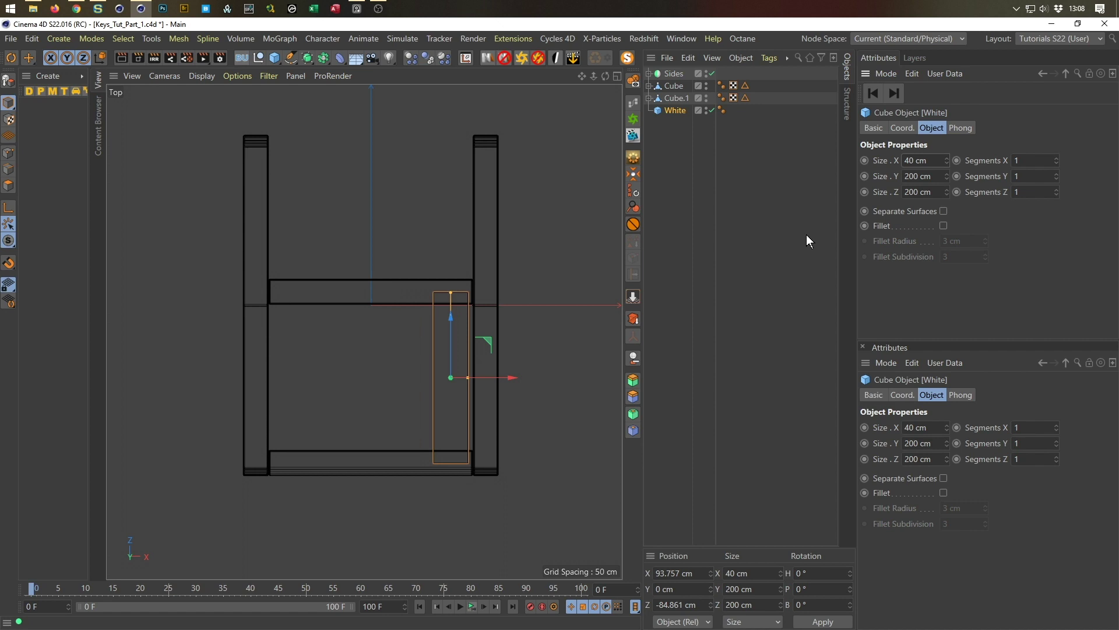
{"action": "left_click_drag", "start_coordinate": [508, 377], "coordinate": [446, 383]}
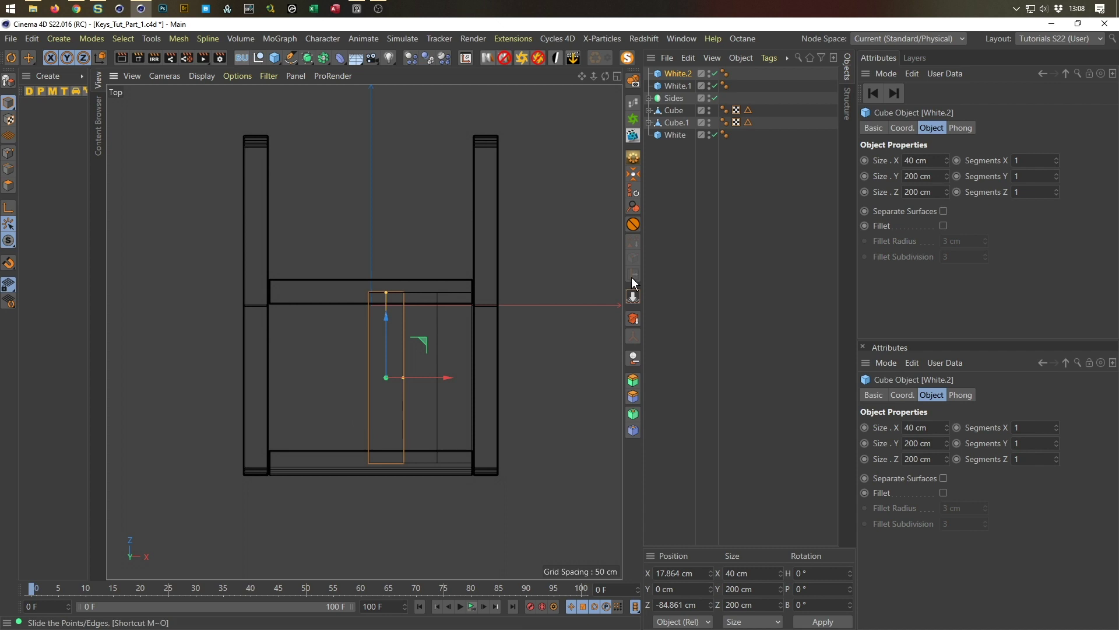
{"action": "left_click", "coordinate": [677, 86]}
{"action": "left_click", "coordinate": [676, 78], "text": "ctrl"}
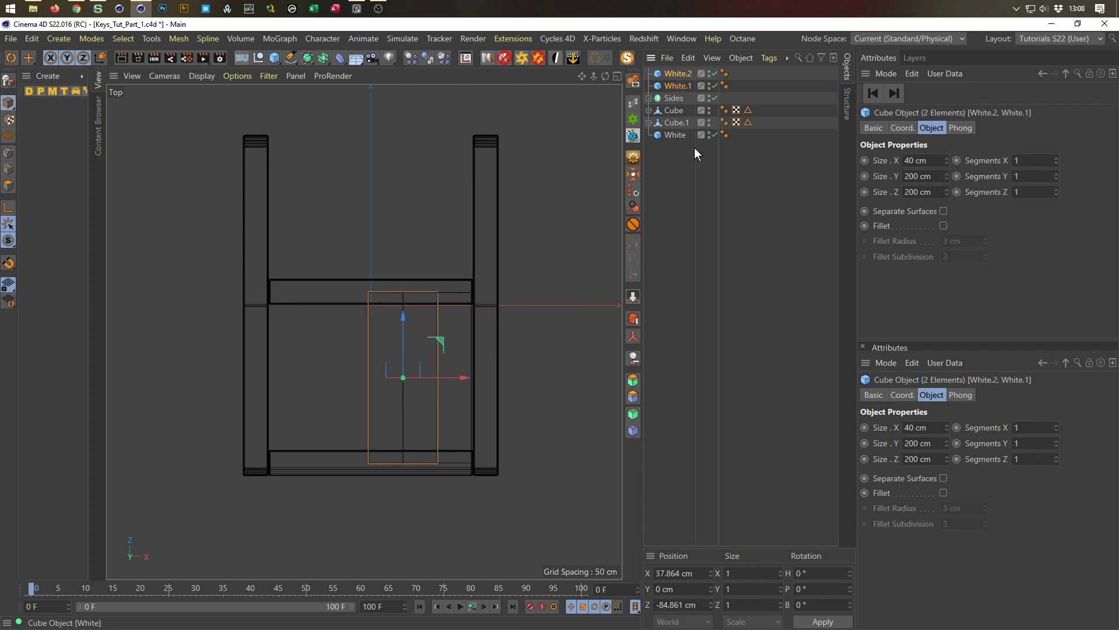
{"action": "key", "text": "Delete"}
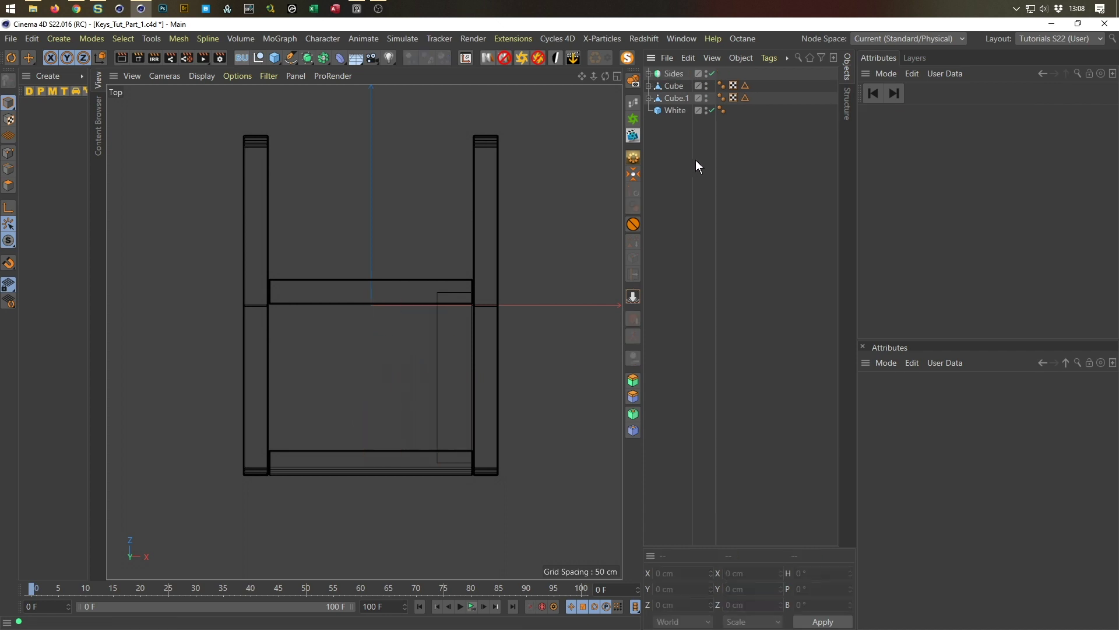
Set White's X size to 50 cm and shift it flush with the side panel's inner edge, at about X 94.6 cm
{"action": "left_click", "coordinate": [678, 111]}
{"action": "double_click", "coordinate": [921, 160]}
{"action": "type", "text": "50"}
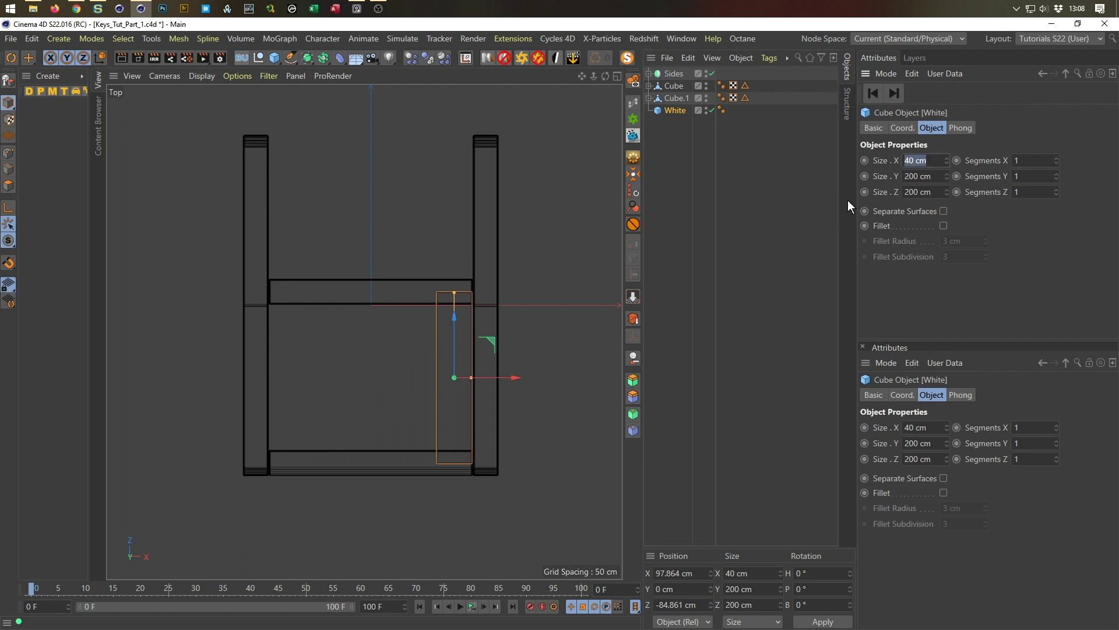
{"action": "key", "text": "Return"}
{"action": "scroll", "coordinate": [495, 368], "scroll_direction": "up", "scroll_amount": 4}
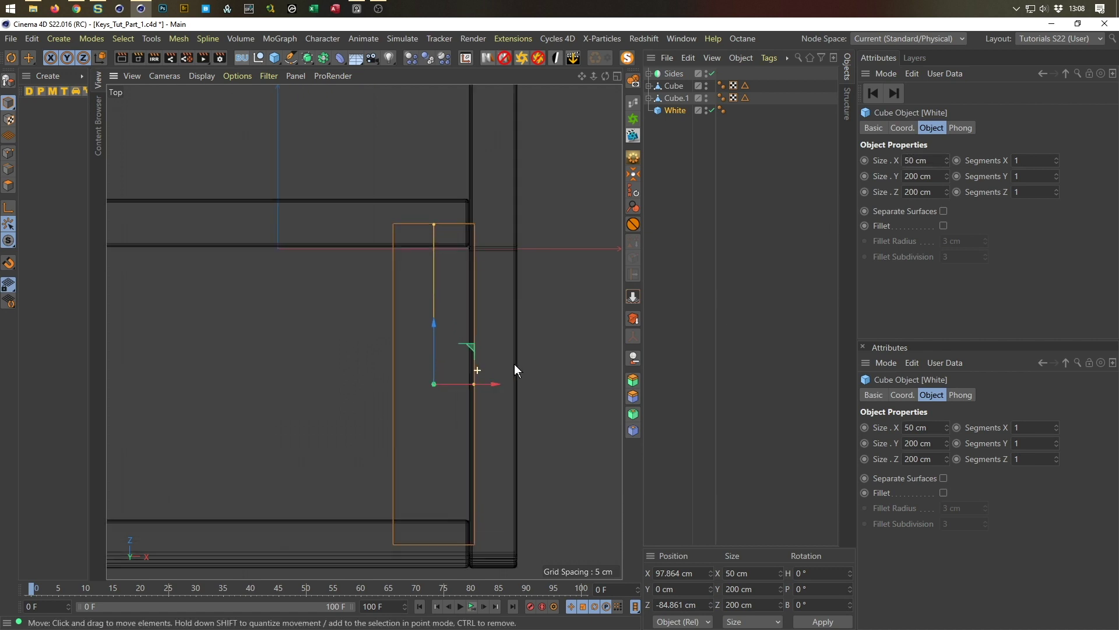
{"action": "left_click_drag", "start_coordinate": [492, 385], "coordinate": [487, 385]}
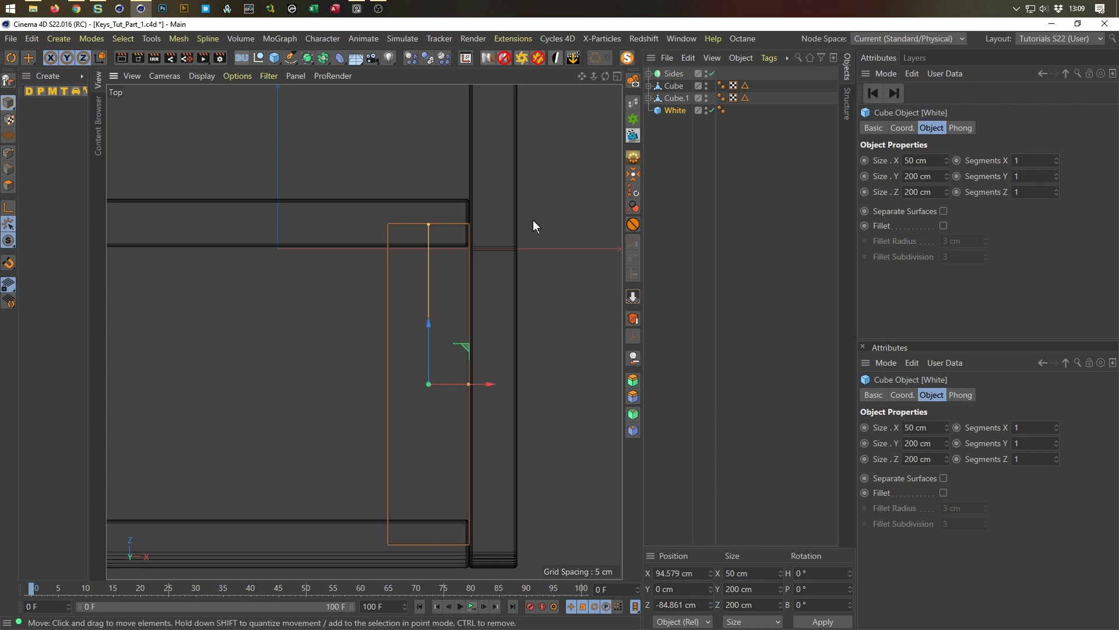
Set White's Z size to 170 cm and nudge it between the front piece and crossbar, at about X 94.7, Z -84.5 cm
{"action": "left_click_drag", "start_coordinate": [429, 225], "coordinate": [427, 249]}
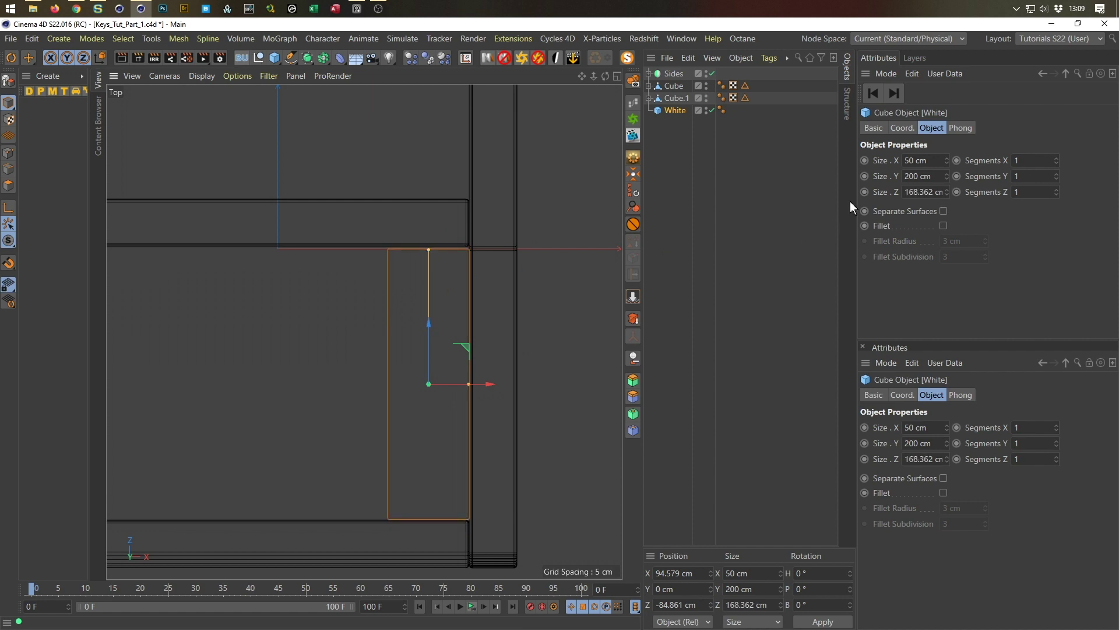
{"action": "left_click", "coordinate": [924, 192]}
{"action": "type", "text": "170"}
{"action": "key", "text": "Return"}
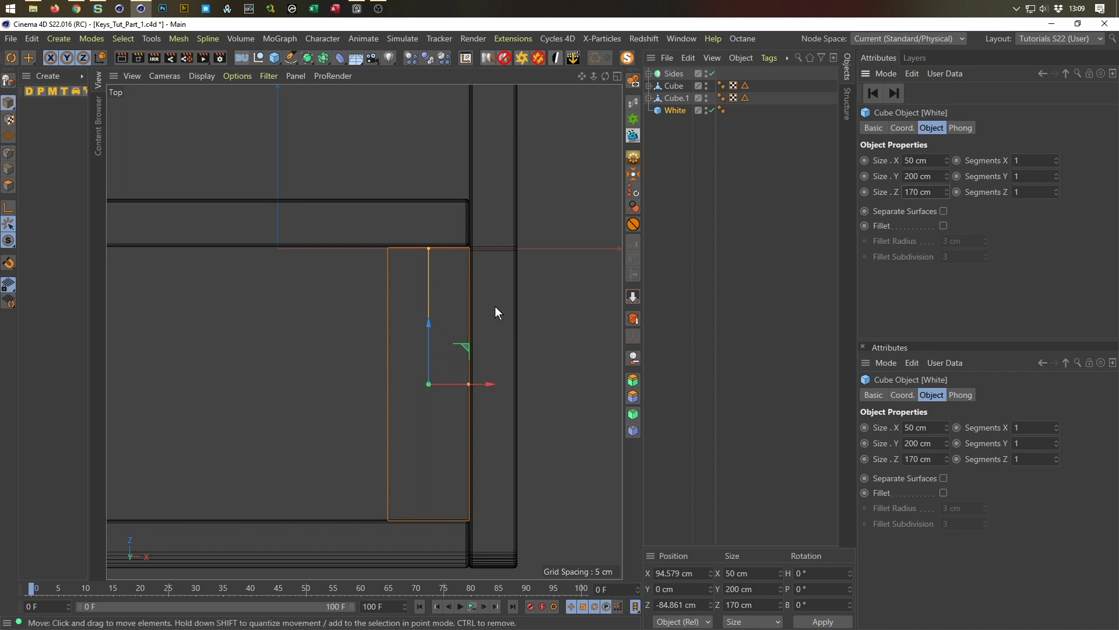
{"action": "left_click_drag", "start_coordinate": [429, 322], "coordinate": [431, 324]}
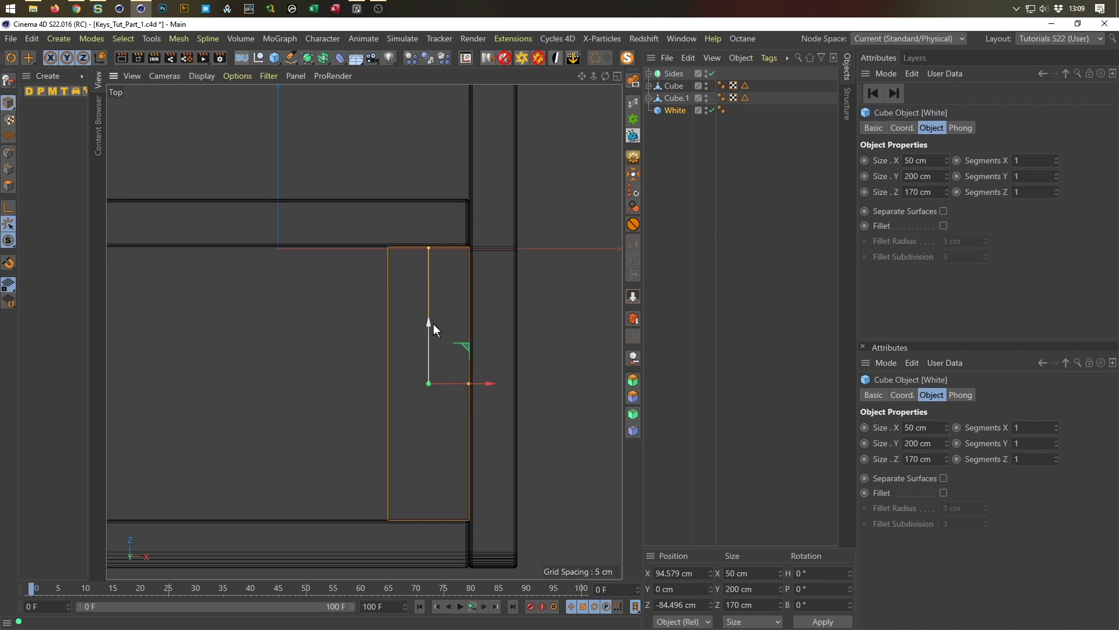
{"action": "scroll", "coordinate": [483, 381], "scroll_direction": "up", "scroll_amount": 4}
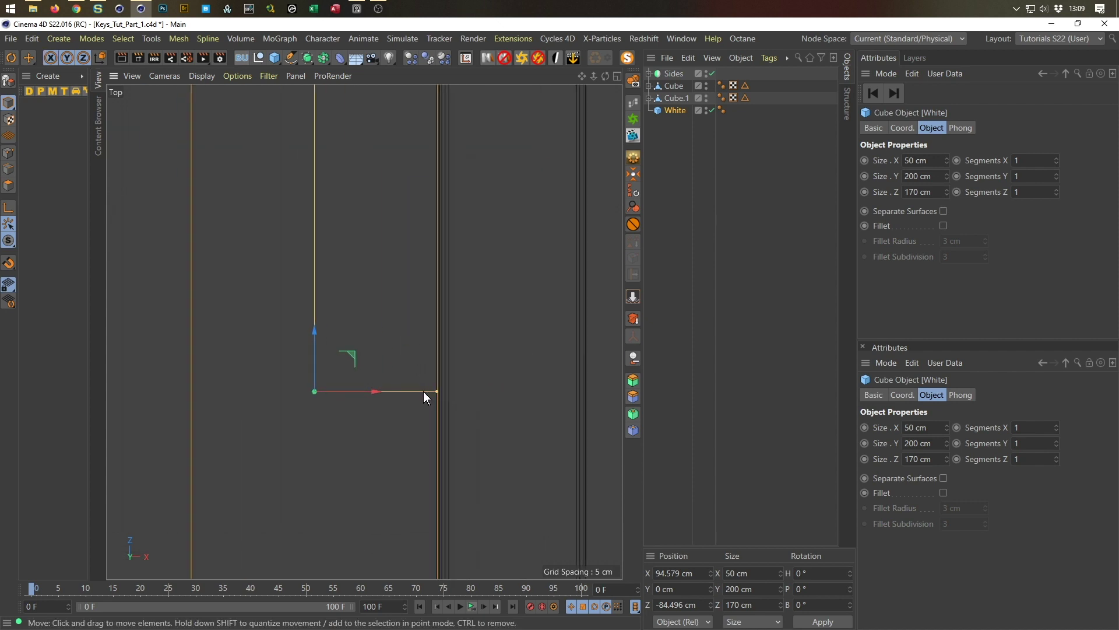
{"action": "left_click_drag", "start_coordinate": [376, 390], "coordinate": [376, 391]}
{"action": "scroll", "coordinate": [356, 404], "scroll_direction": "down", "scroll_amount": 5}
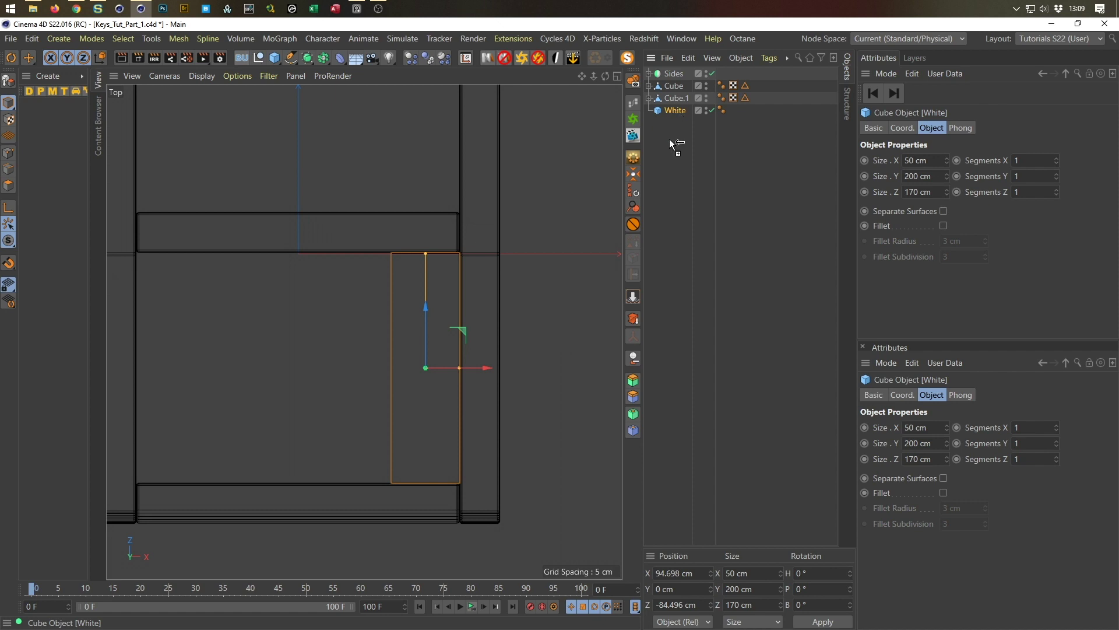
Duplicate White twice and move the copies 50 cm and 100 cm along negative X to form three adjoining keys
{"action": "key", "text": "ctrl+c"}
{"action": "key", "text": "ctrl+v"}
{"action": "key", "text": "ctrl+v"}
{"action": "left_click", "coordinate": [677, 123]}
{"action": "left_click_drag", "start_coordinate": [486, 366], "coordinate": [417, 360]}
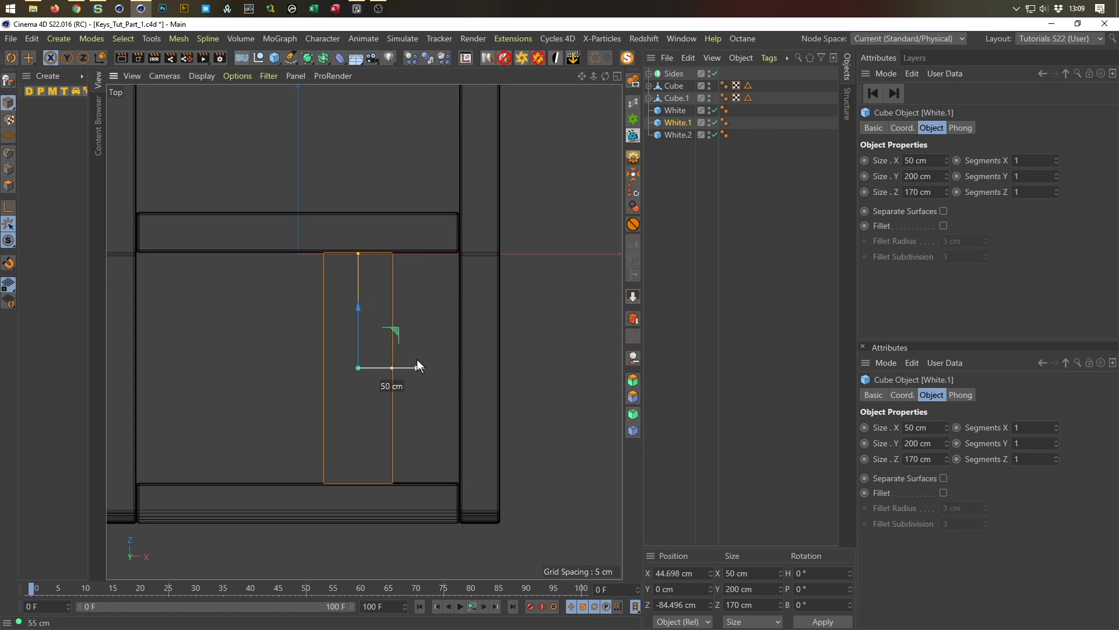
{"action": "left_click", "coordinate": [677, 134]}
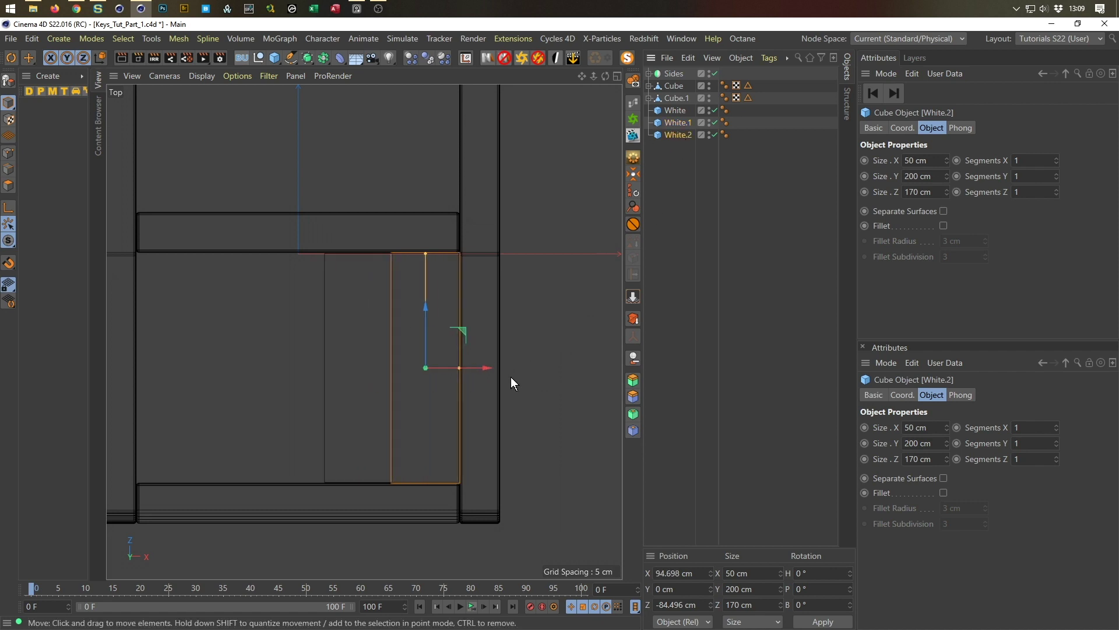
{"action": "left_click_drag", "start_coordinate": [488, 368], "coordinate": [351, 364]}
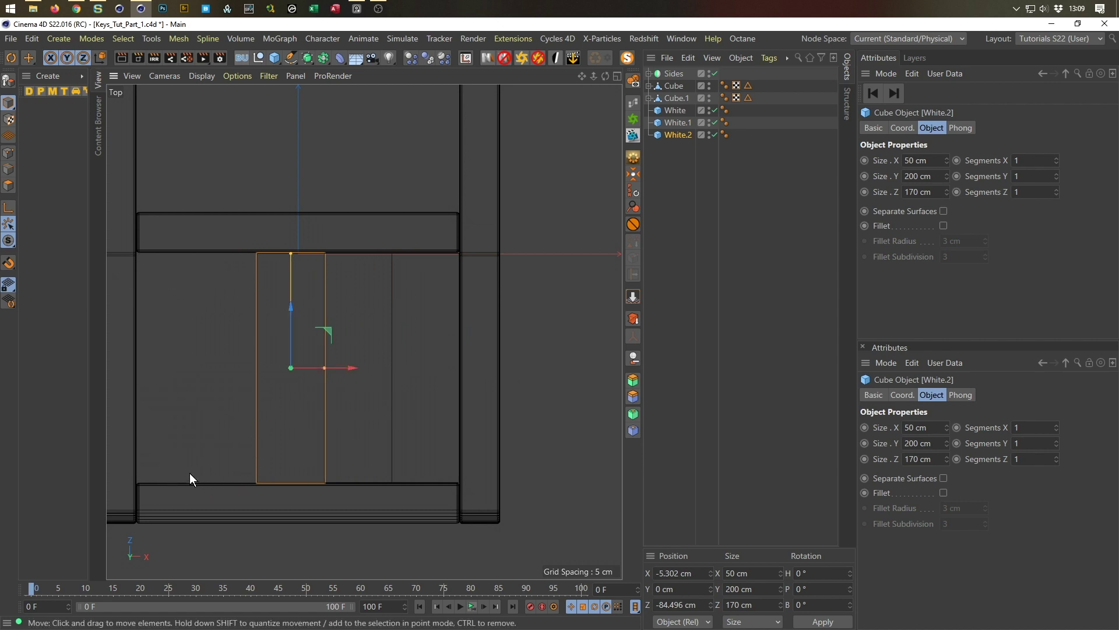
In the Right view, lower all three white keys together to about Y -37.5 cm, level with the side panels' bend, and inspect them in perspective
{"action": "middle_click", "coordinate": [426, 373]}
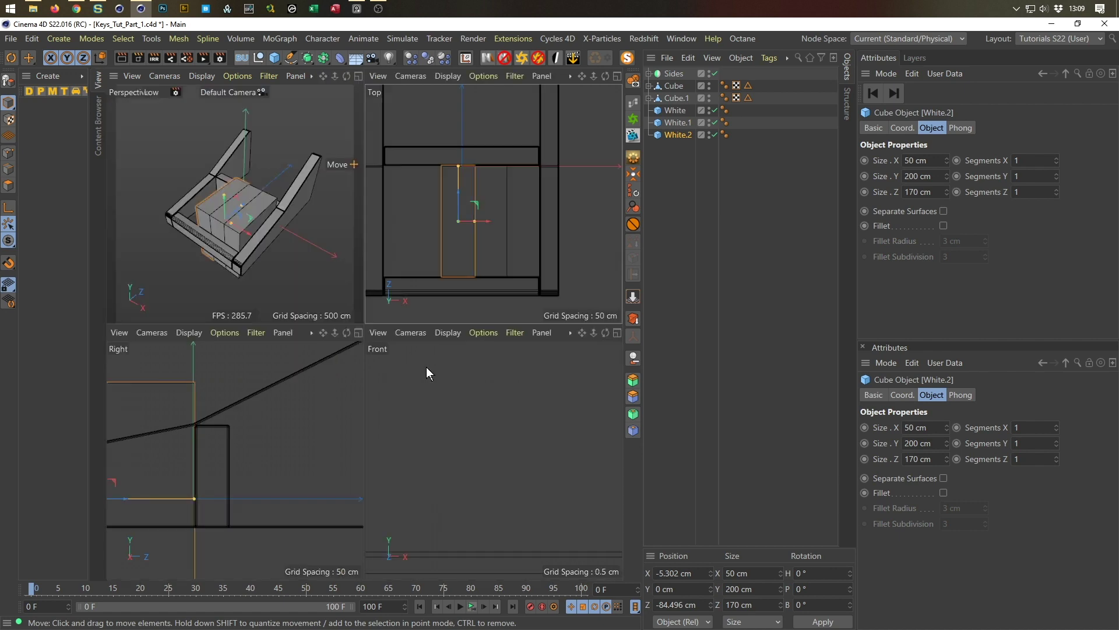
{"action": "middle_click", "coordinate": [292, 218]}
{"action": "left_click_drag", "start_coordinate": [386, 365], "coordinate": [415, 406], "text": "alt"}
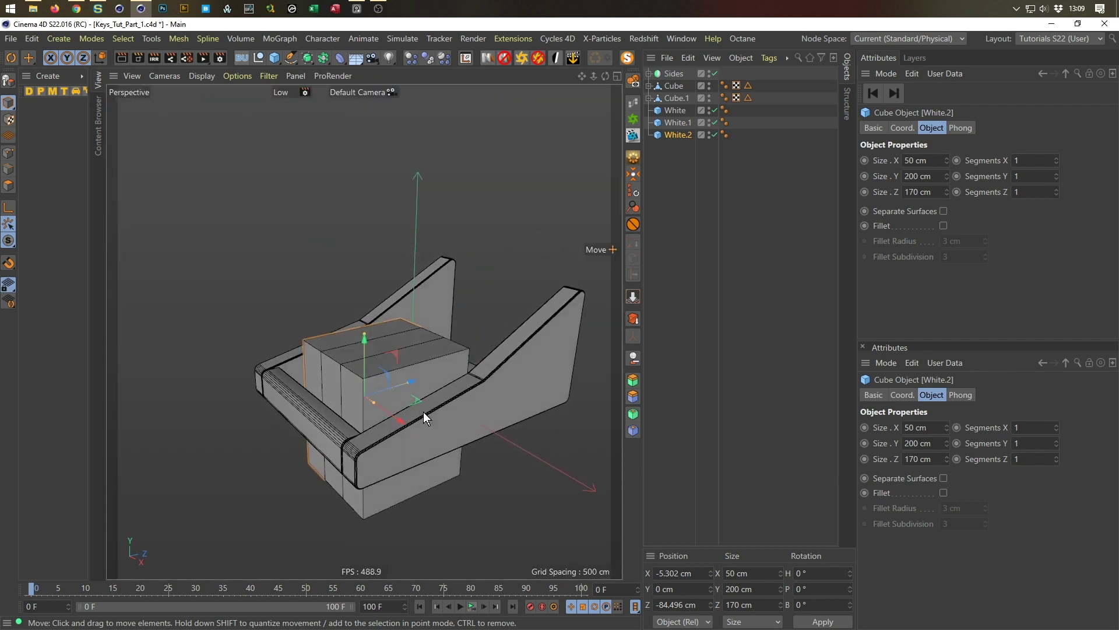
{"action": "middle_click", "coordinate": [423, 411]}
{"action": "middle_click", "coordinate": [324, 449]}
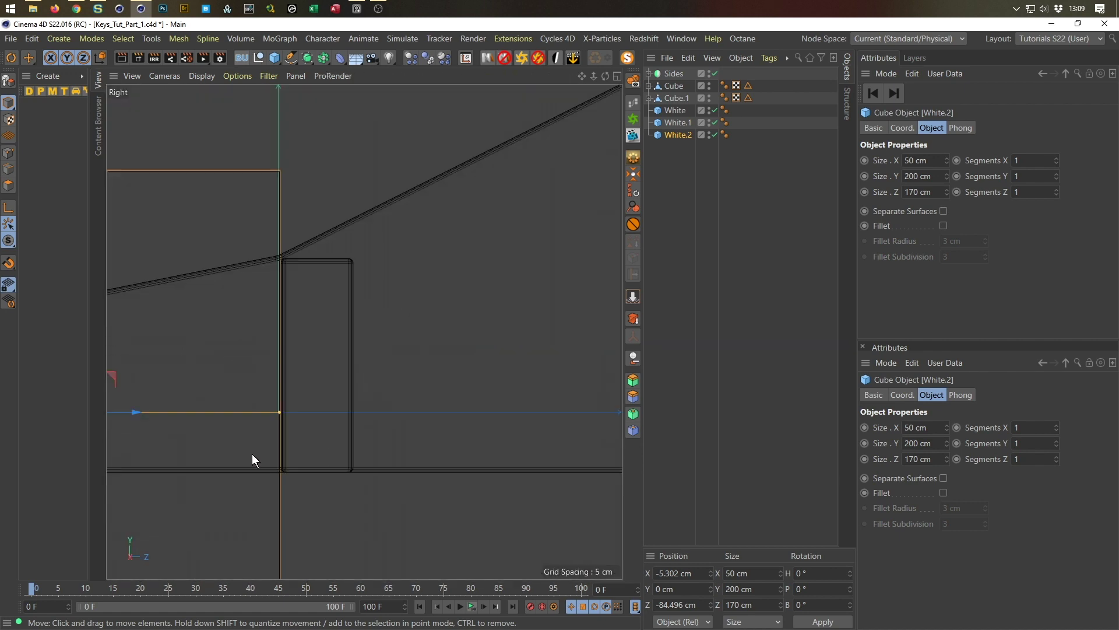
{"action": "left_click", "coordinate": [676, 110], "text": "shift"}
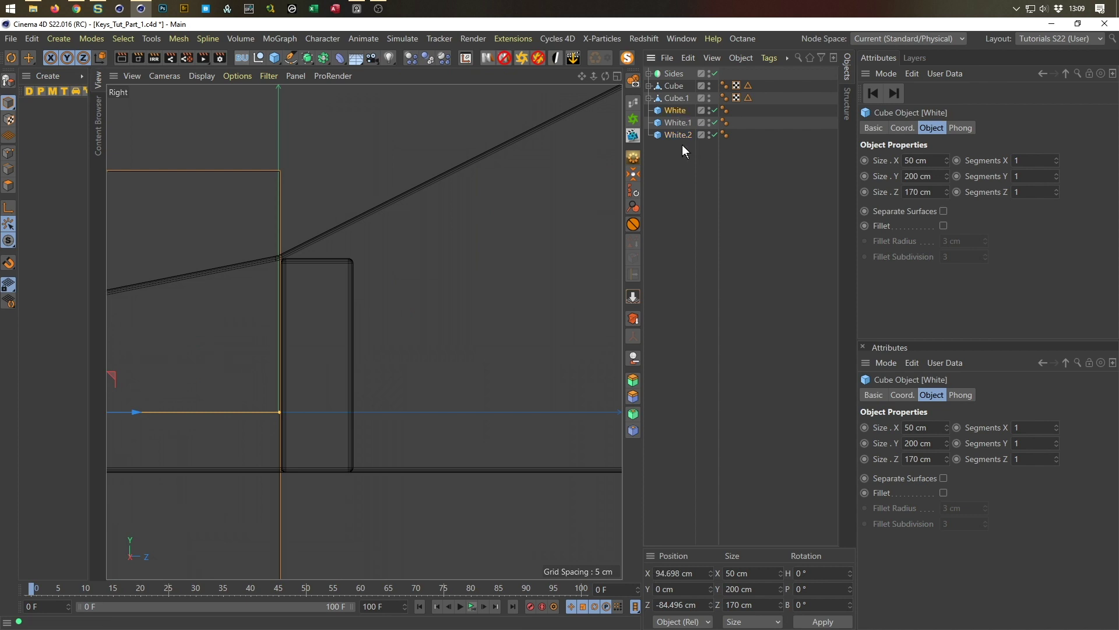
{"action": "middle_click", "coordinate": [344, 363]}
{"action": "middle_click", "coordinate": [320, 363]}
{"action": "scroll", "coordinate": [512, 313], "scroll_direction": "down", "scroll_amount": 8}
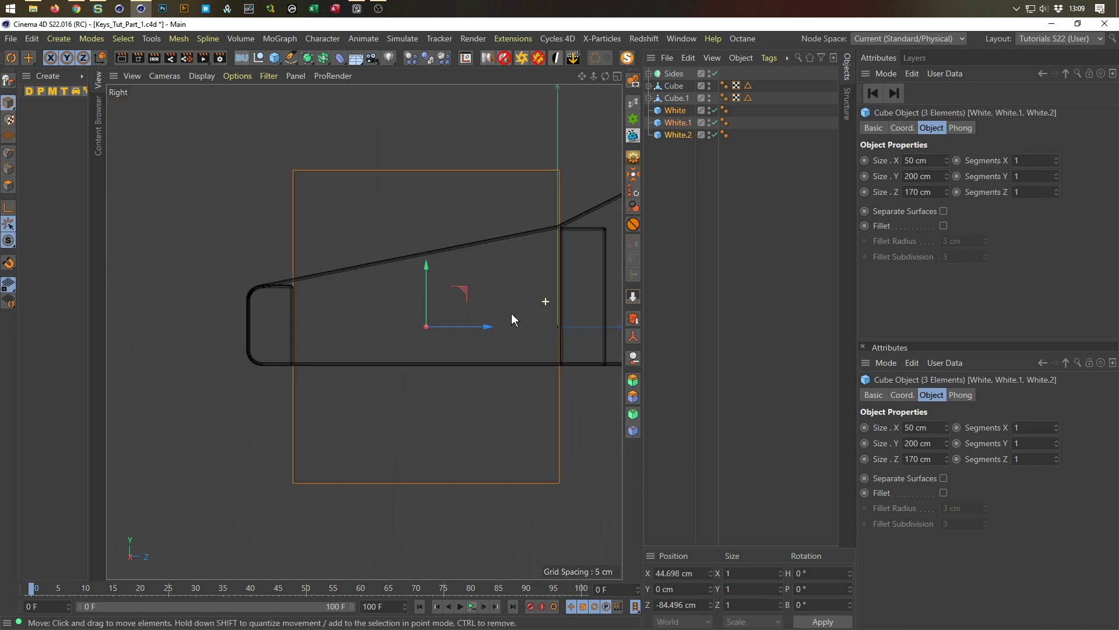
{"action": "left_click_drag", "start_coordinate": [400, 322], "coordinate": [399, 358]}
{"action": "middle_click", "coordinate": [399, 358]}
{"action": "middle_click", "coordinate": [267, 289]}
{"action": "scroll", "coordinate": [417, 393], "scroll_direction": "up", "scroll_amount": 10}
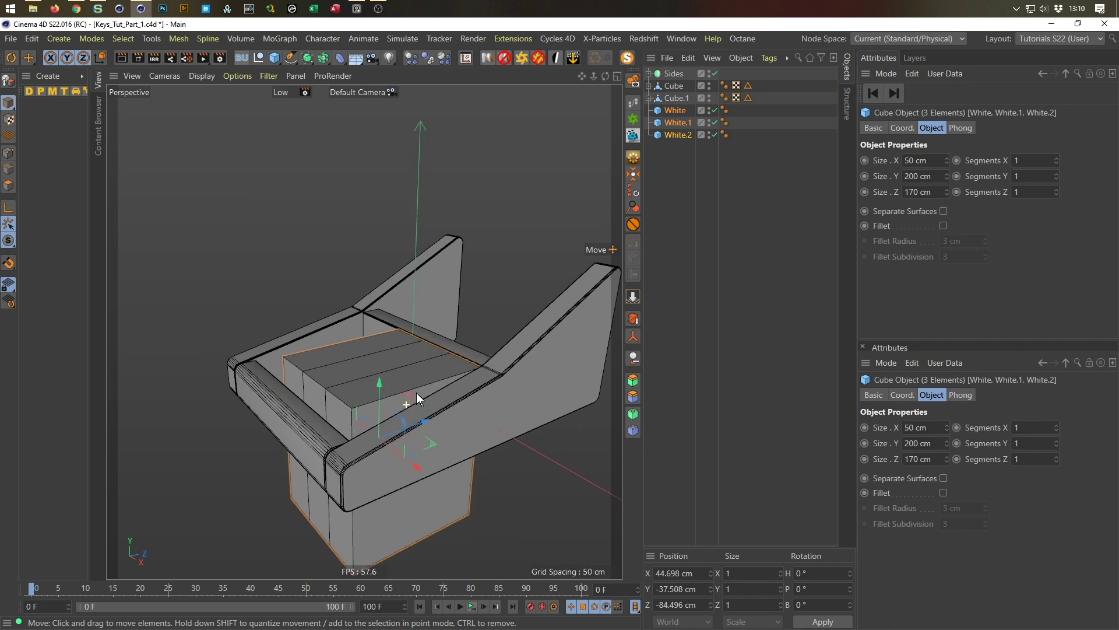
{"action": "left_click_drag", "start_coordinate": [495, 354], "coordinate": [383, 361], "text": "alt"}
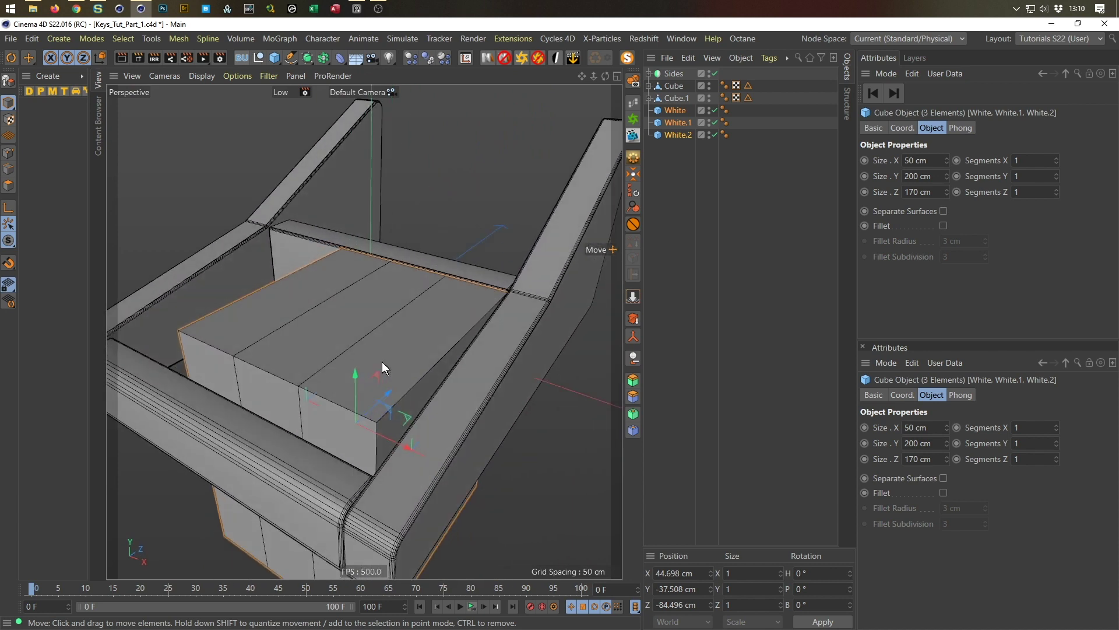
Make the three white keys editable, raise all their bottom points above the body's base in the Right view, and check them in perspective
{"action": "middle_click", "coordinate": [384, 367]}
{"action": "middle_click", "coordinate": [316, 412]}
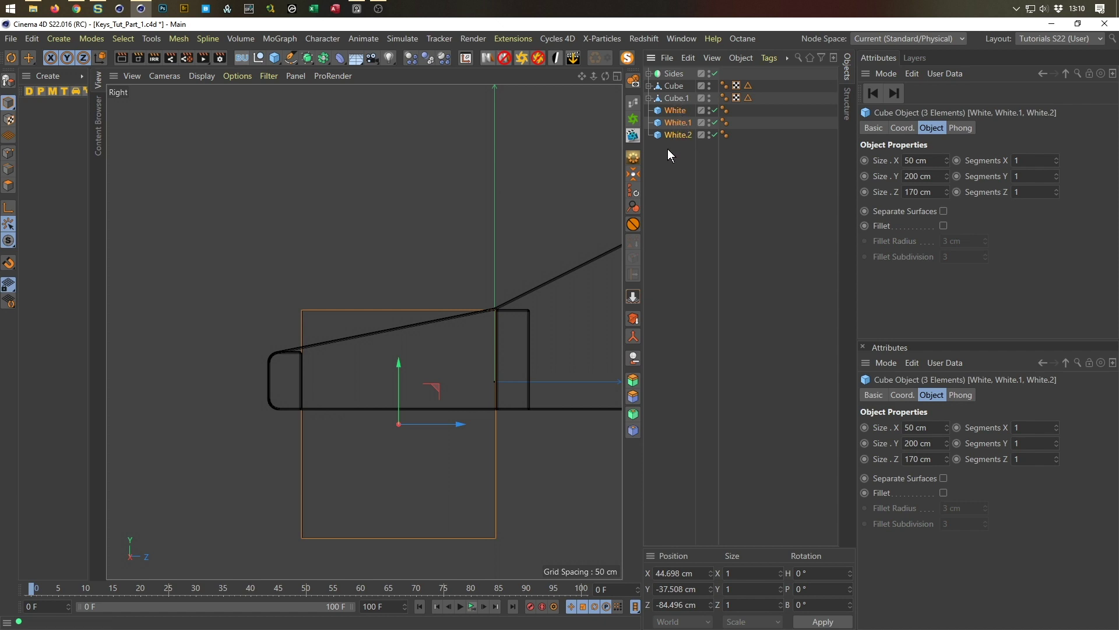
{"action": "key", "text": "c"}
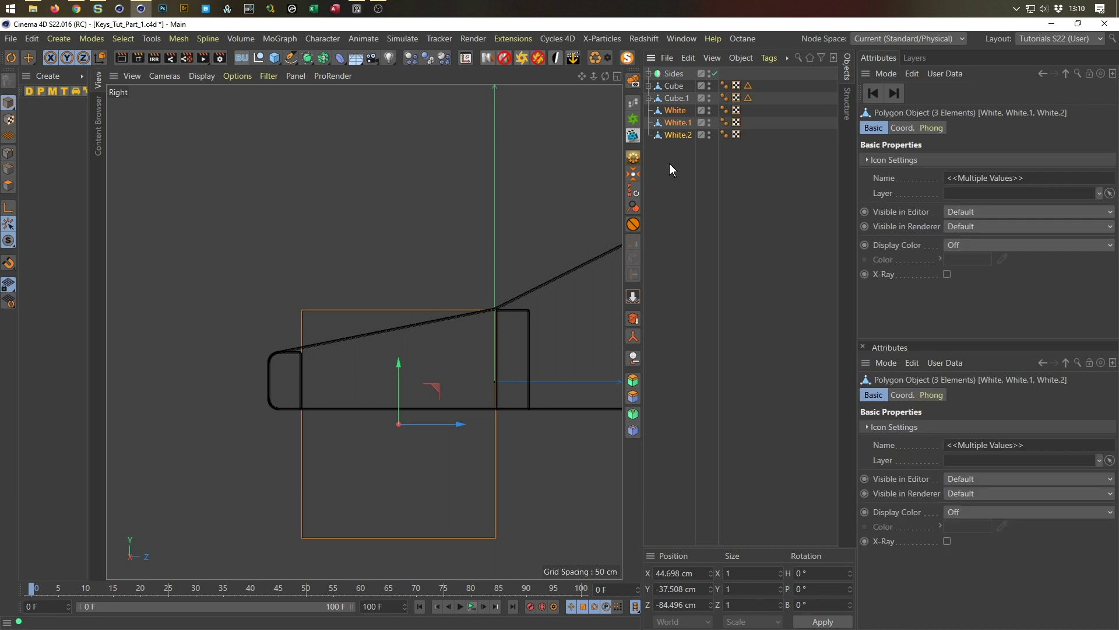
{"action": "left_click", "coordinate": [8, 152]}
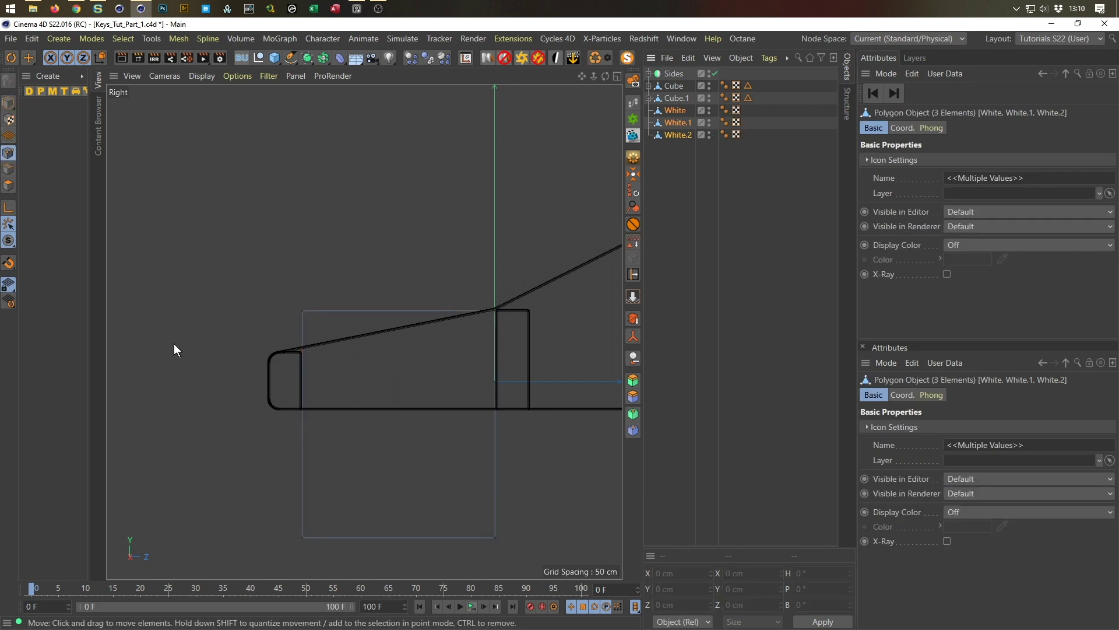
{"action": "key", "text": "0"}
{"action": "left_click_drag", "start_coordinate": [237, 462], "coordinate": [551, 566]}
{"action": "left_click_drag", "start_coordinate": [398, 478], "coordinate": [439, 296]}
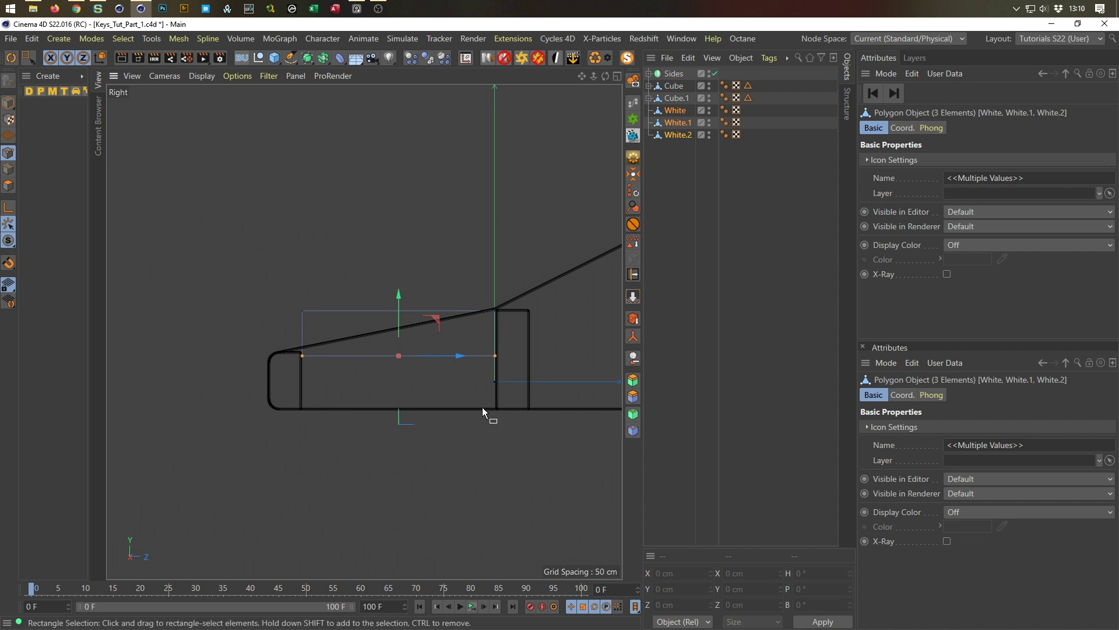
{"action": "middle_click", "coordinate": [481, 407]}
{"action": "middle_click", "coordinate": [254, 247]}
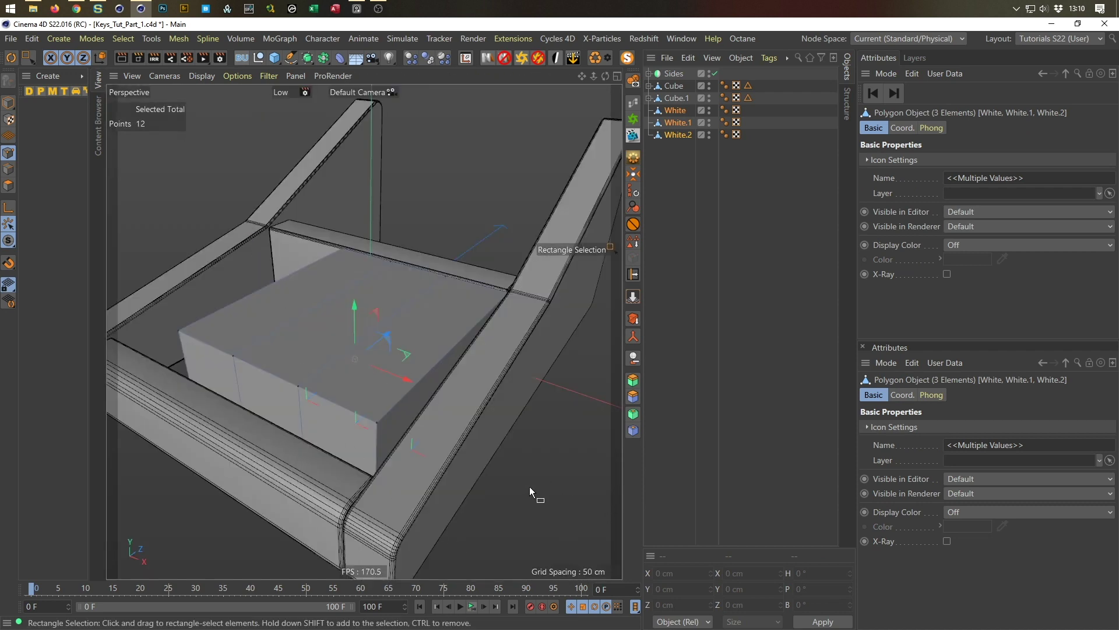
Save the project and switch from point editing back to Model mode for the white keys
{"action": "key", "text": "ctrl+s"}
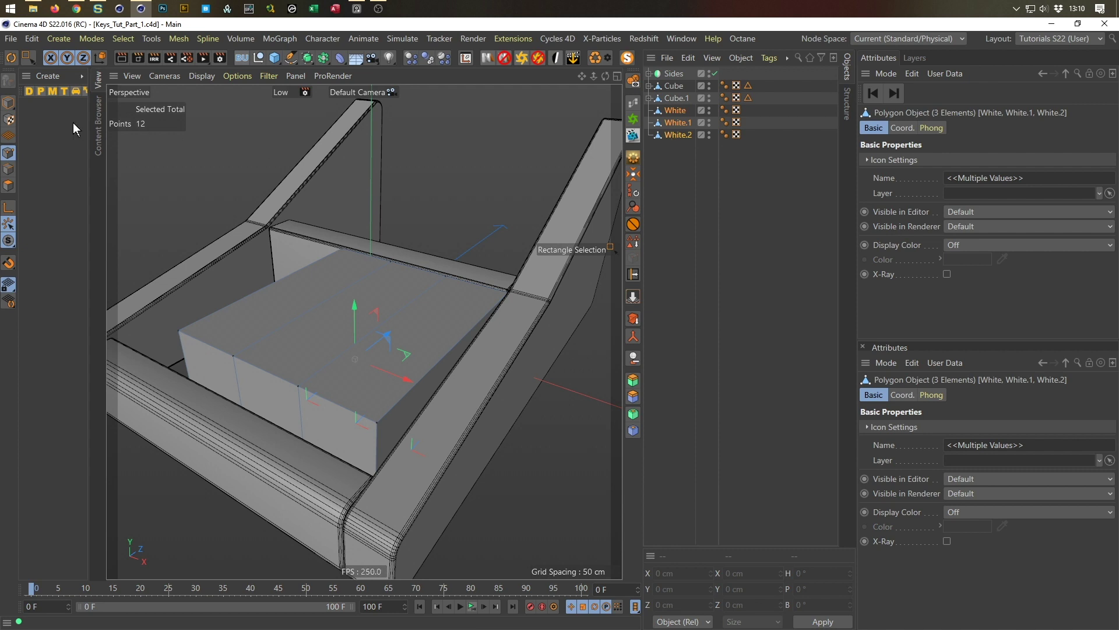
{"action": "left_click", "coordinate": [8, 103]}
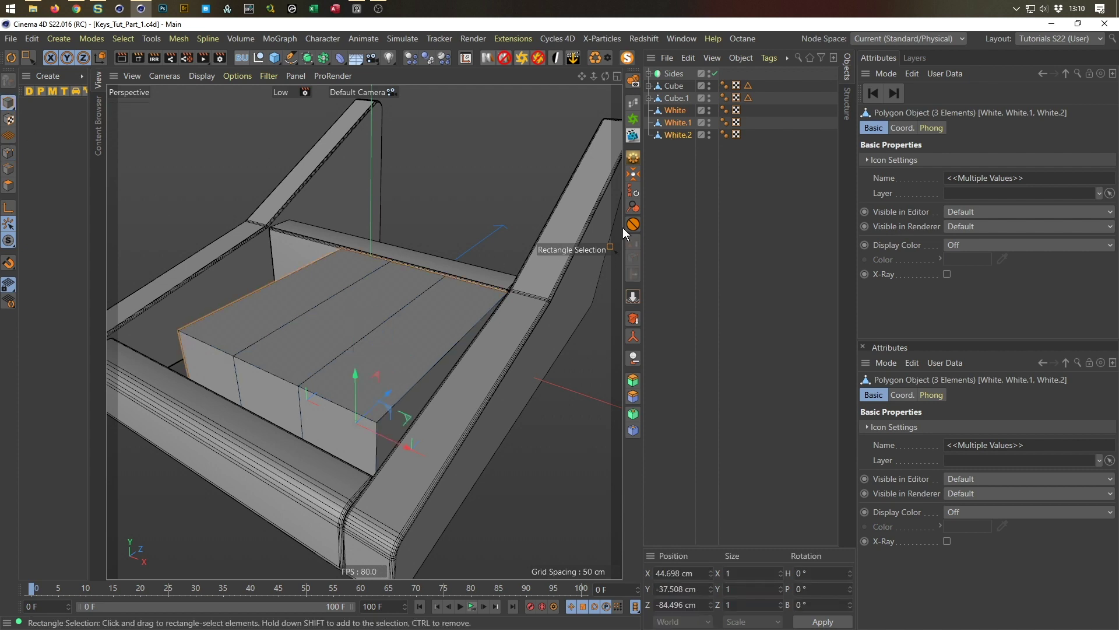
{"action": "left_click", "coordinate": [676, 135]}
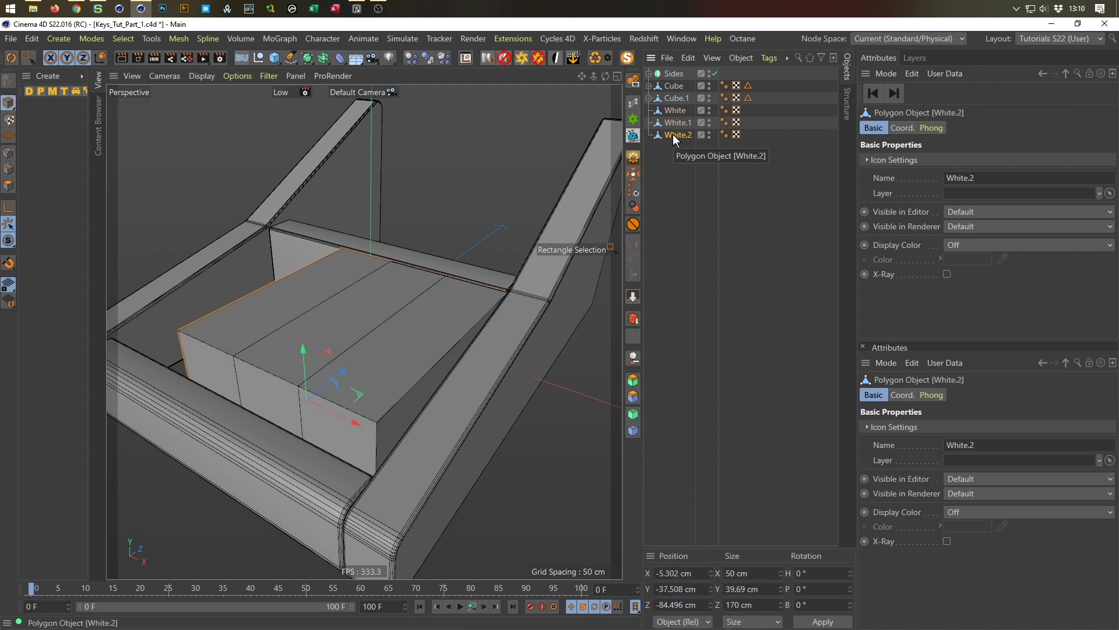
{"action": "left_click_drag", "start_coordinate": [431, 319], "coordinate": [475, 288], "text": "alt"}
Duplicate the White key and rename the copy Black
{"action": "left_click", "coordinate": [674, 109]}
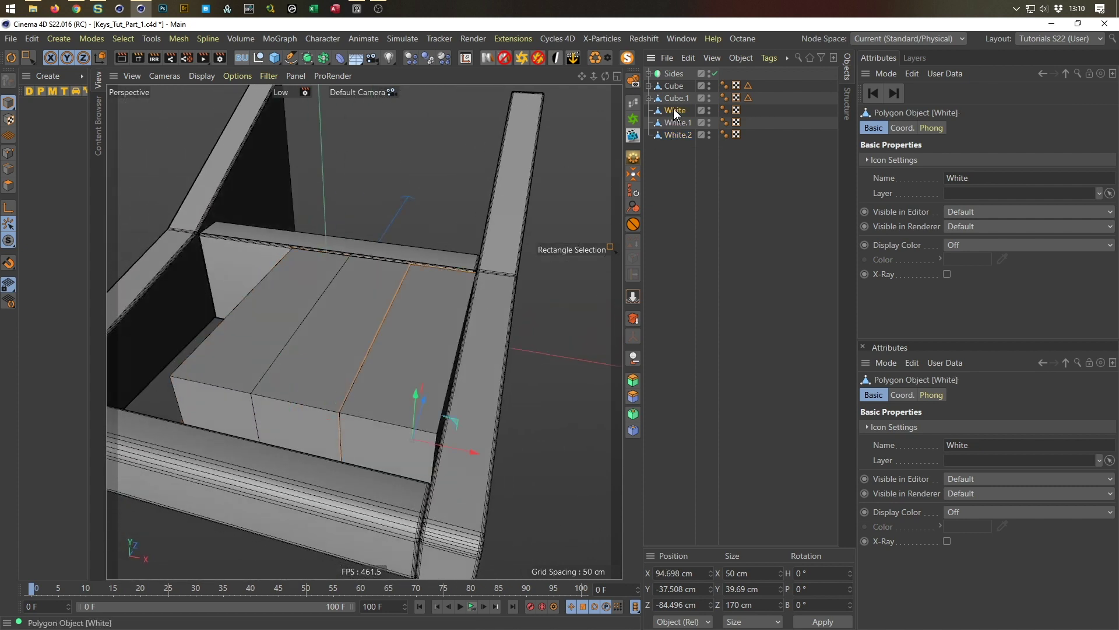
{"action": "left_click_drag", "start_coordinate": [675, 110], "coordinate": [673, 145], "text": "ctrl"}
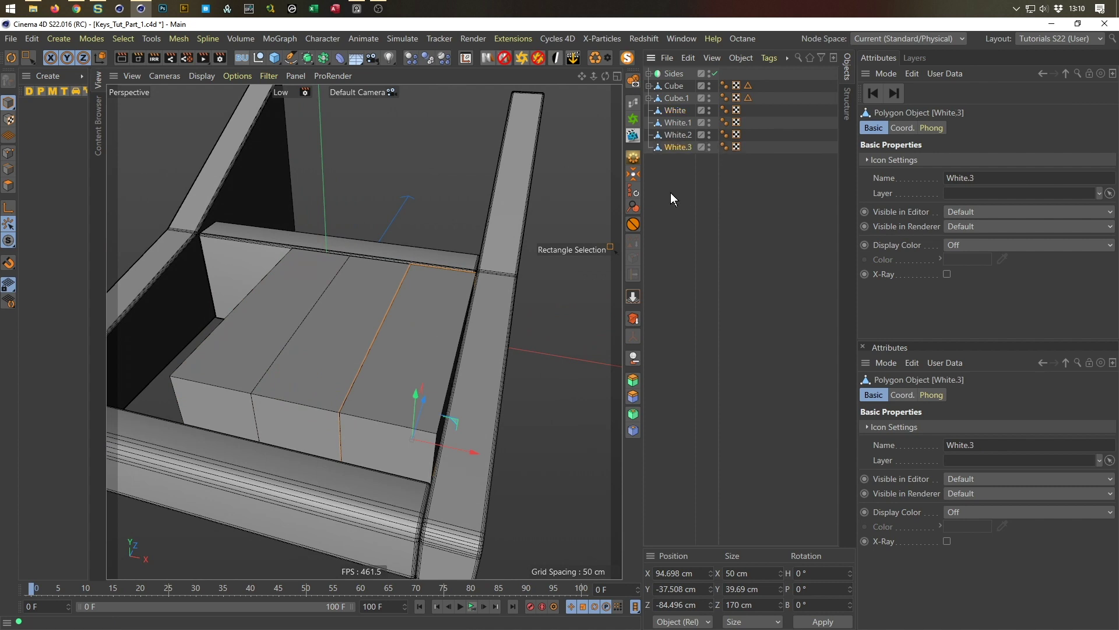
{"action": "double_click", "coordinate": [673, 146]}
{"action": "type", "text": "B"}
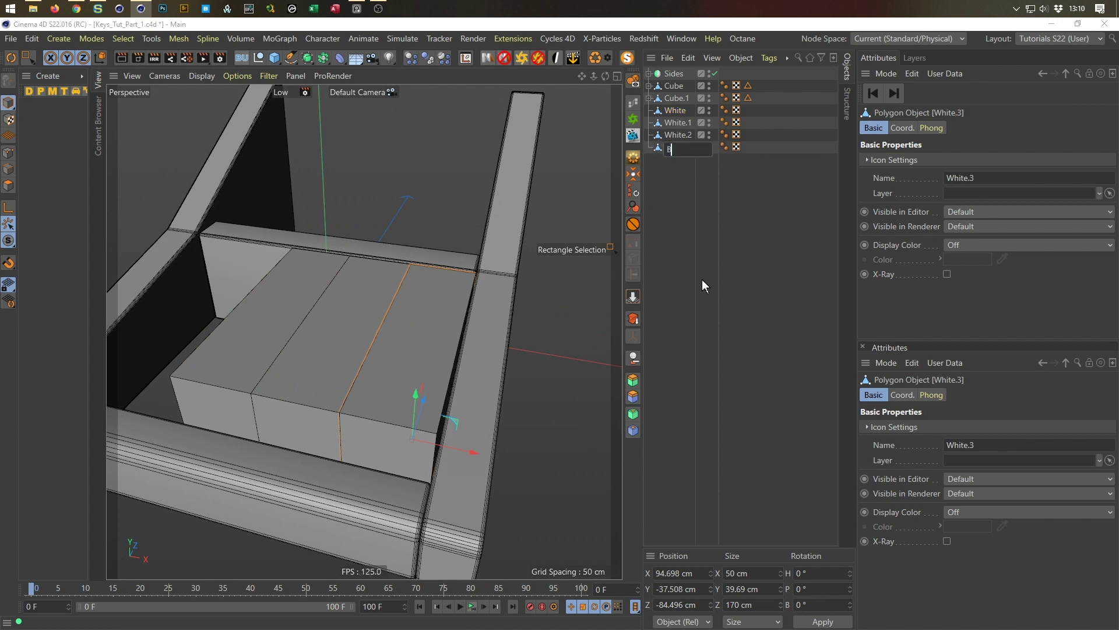
{"action": "type", "text": "lack"}
{"action": "key", "text": "Return"}
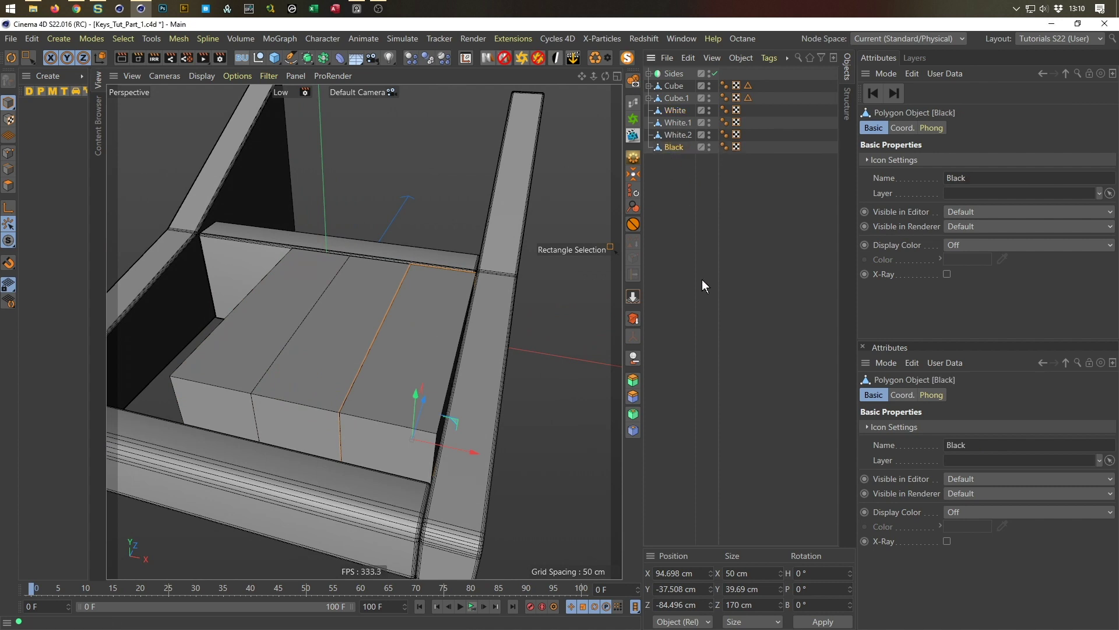
Rename the three white keys as White 1, White 2 and White 3
{"action": "double_click", "coordinate": [678, 110]}
{"action": "type", "text": "1"}
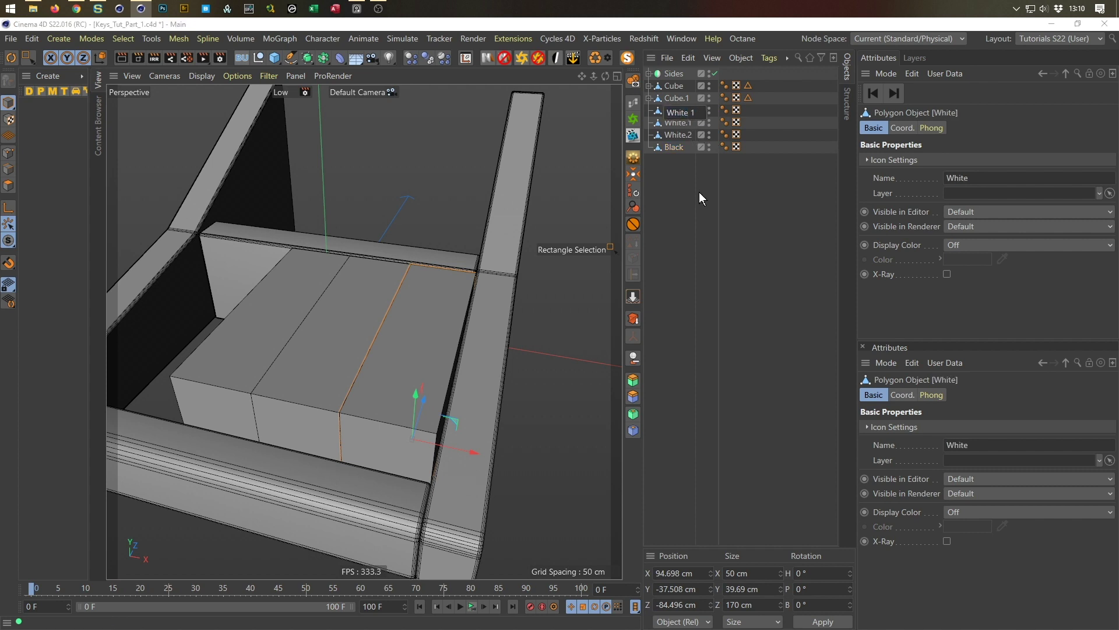
{"action": "key", "text": "Return"}
{"action": "key", "text": "Down"}
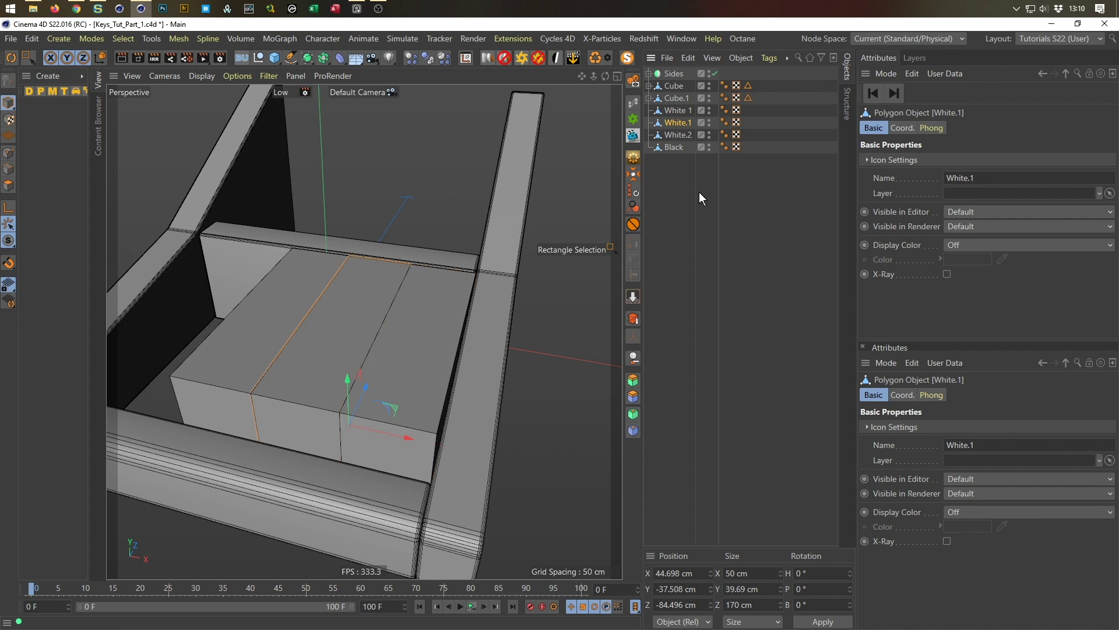
{"action": "key", "text": "Return"}
{"action": "key", "text": "BackSpace"}
{"action": "key", "text": "BackSpace"}
{"action": "type", "text": "2"}
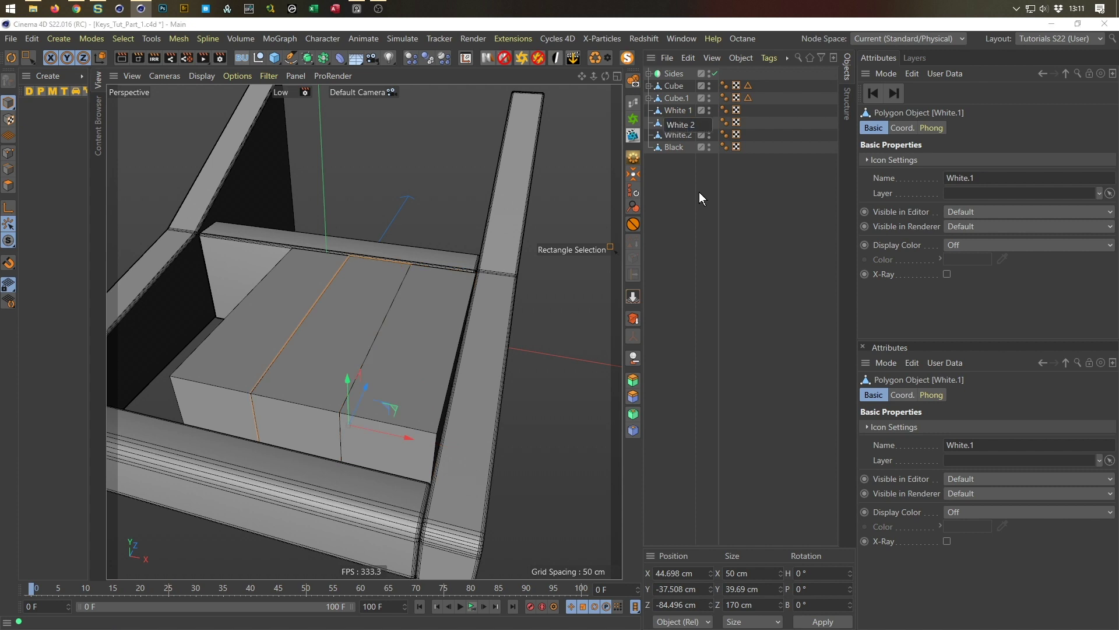
{"action": "key", "text": "Tab"}
{"action": "key", "text": "End"}
{"action": "key", "text": "shift+Left"}
{"action": "key", "text": "shift+Left"}
{"action": "type", "text": "3"}
{"action": "key", "text": "Return"}
{"action": "double_click", "coordinate": [675, 145]}
{"action": "key", "text": "End"}
{"action": "type", "text": "1"}
{"action": "key", "text": "Return"}
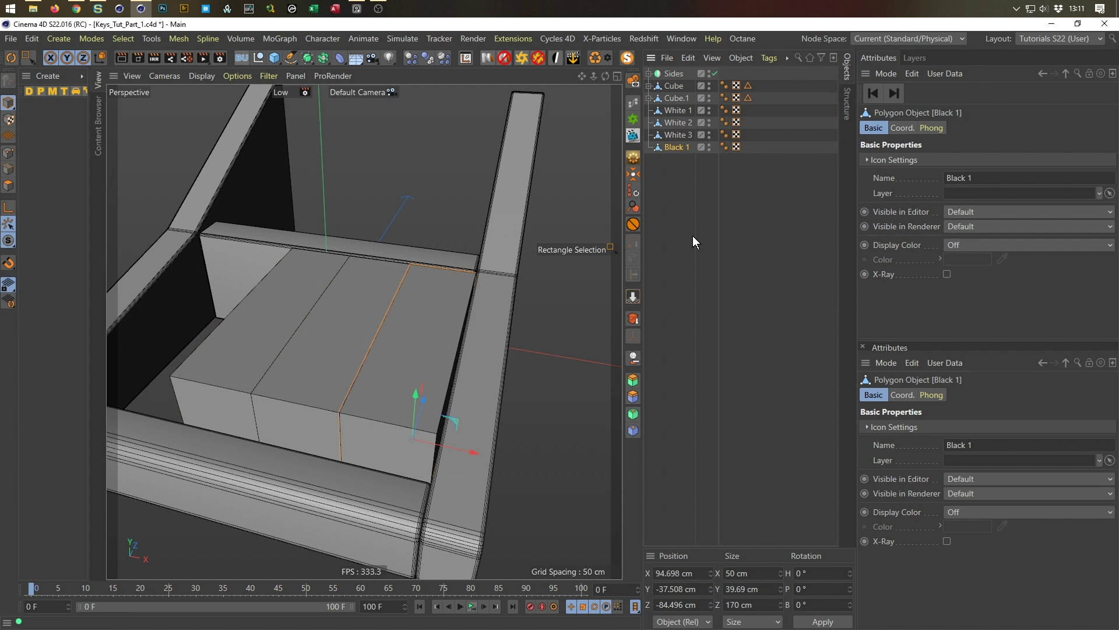
{"action": "double_click", "coordinate": [673, 147]}
{"action": "key", "text": "End"}
{"action": "key", "text": "shift+Left"}
{"action": "key", "text": "BackSpace"}
{"action": "key", "text": "BackSpace"}
{"action": "key", "text": "Return"}
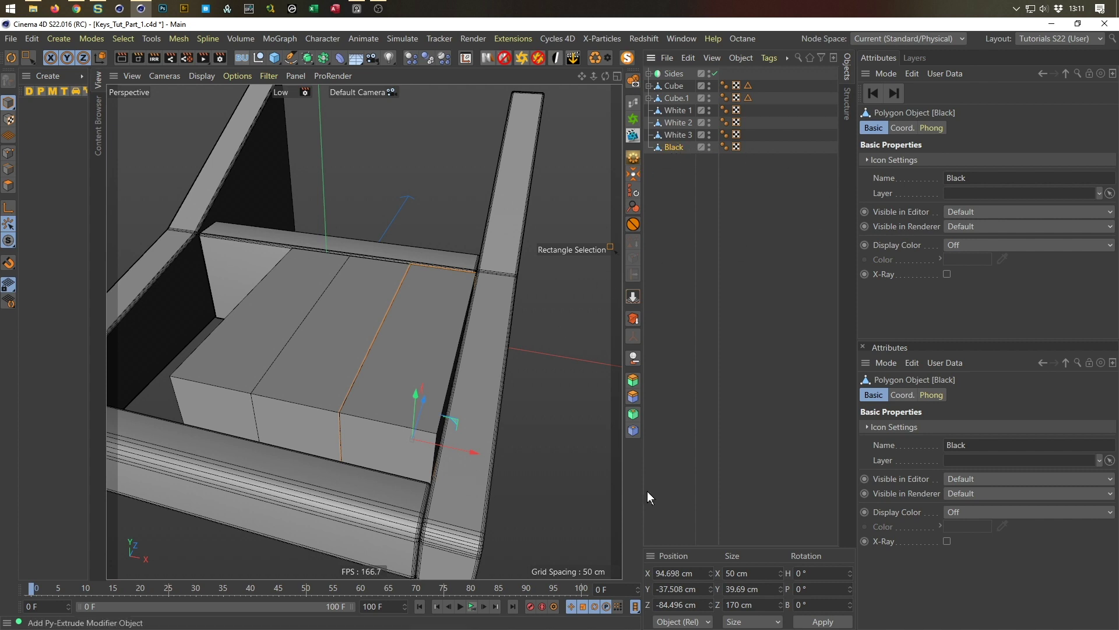
Narrow the Black key in X, trying 40 cm and settling on 35 cm
{"action": "left_click", "coordinate": [736, 573]}
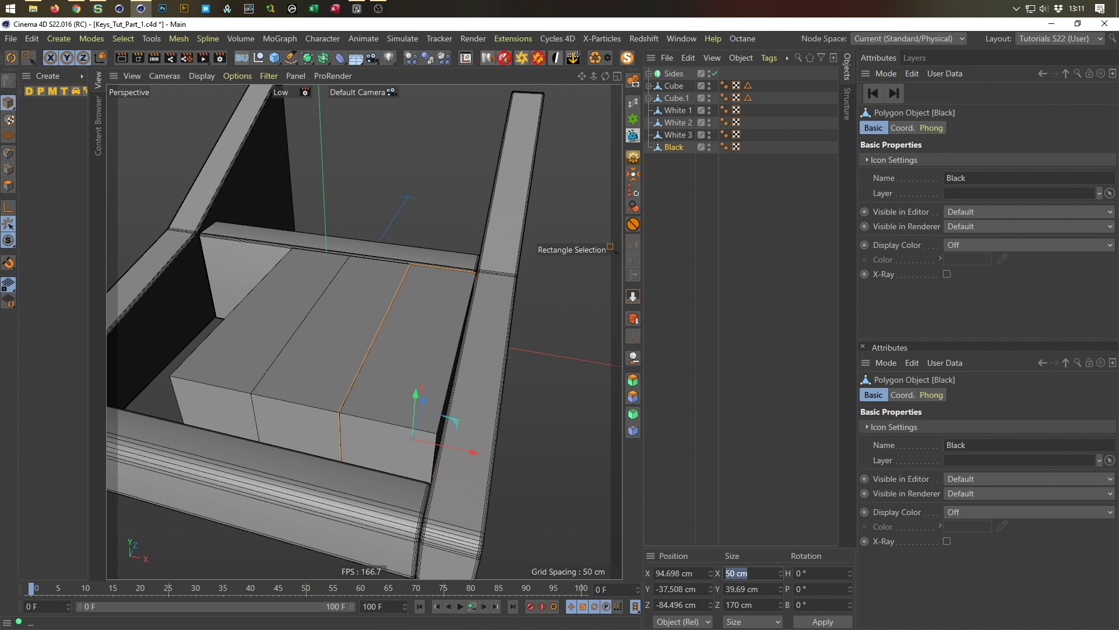
{"action": "type", "text": "40"}
{"action": "key", "text": "Return"}
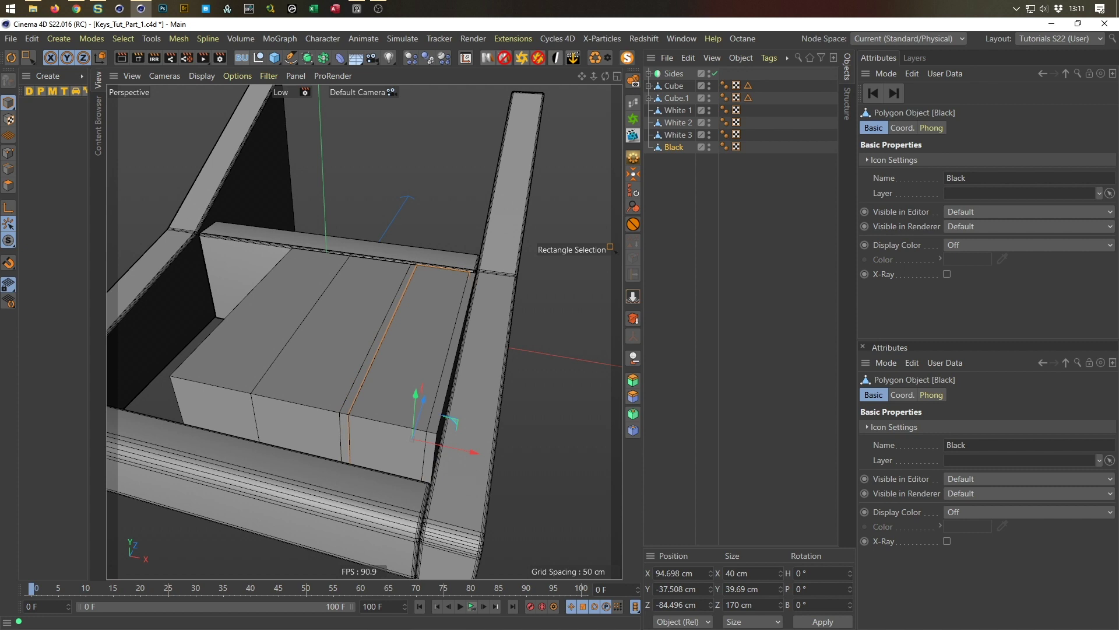
{"action": "left_click_drag", "start_coordinate": [749, 574], "coordinate": [648, 585]}
{"action": "type", "text": "35"}
{"action": "key", "text": "Return"}
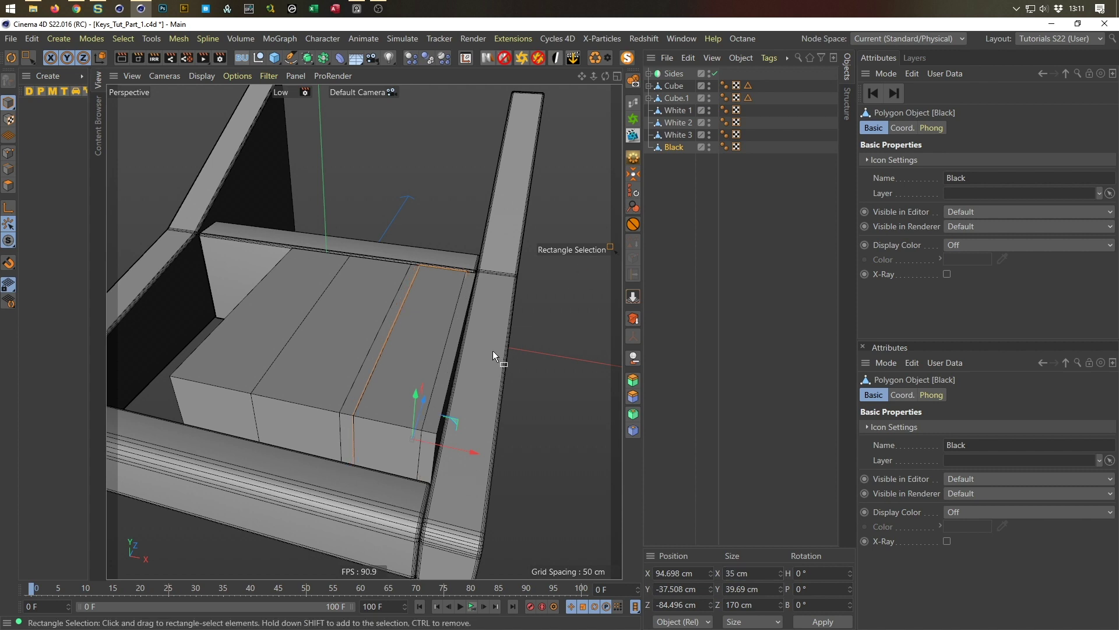
Raise Black to about Y -6.7 cm and move it 25 cm along negative X, centered over the seam between White 1 and White 2
{"action": "left_click_drag", "start_coordinate": [417, 394], "coordinate": [362, 345]}
{"action": "middle_click", "coordinate": [362, 345]}
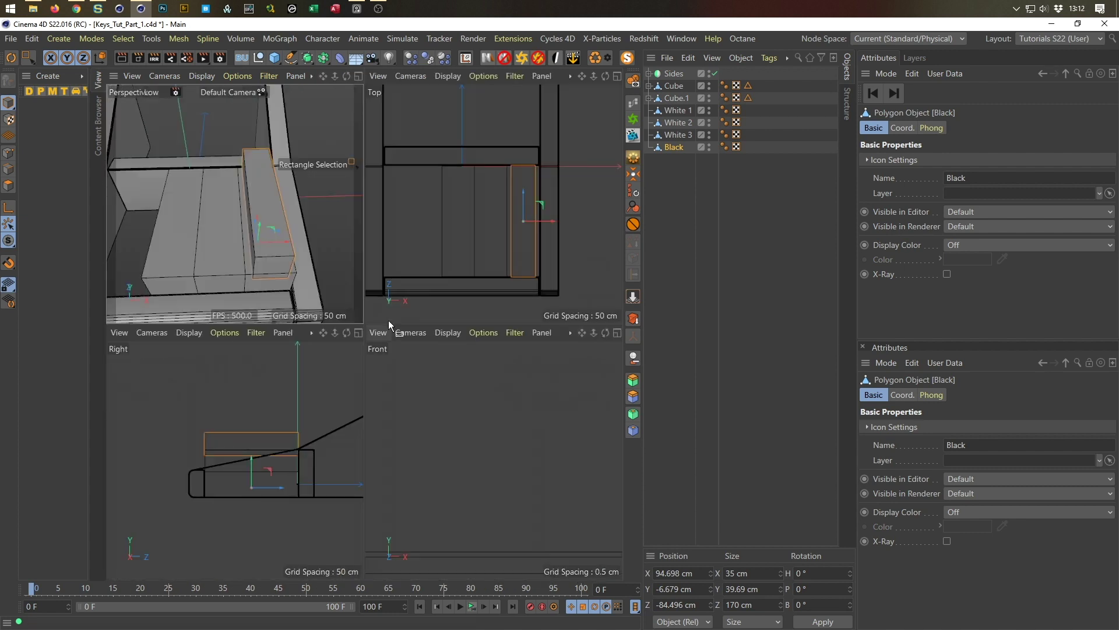
{"action": "middle_click", "coordinate": [399, 291]}
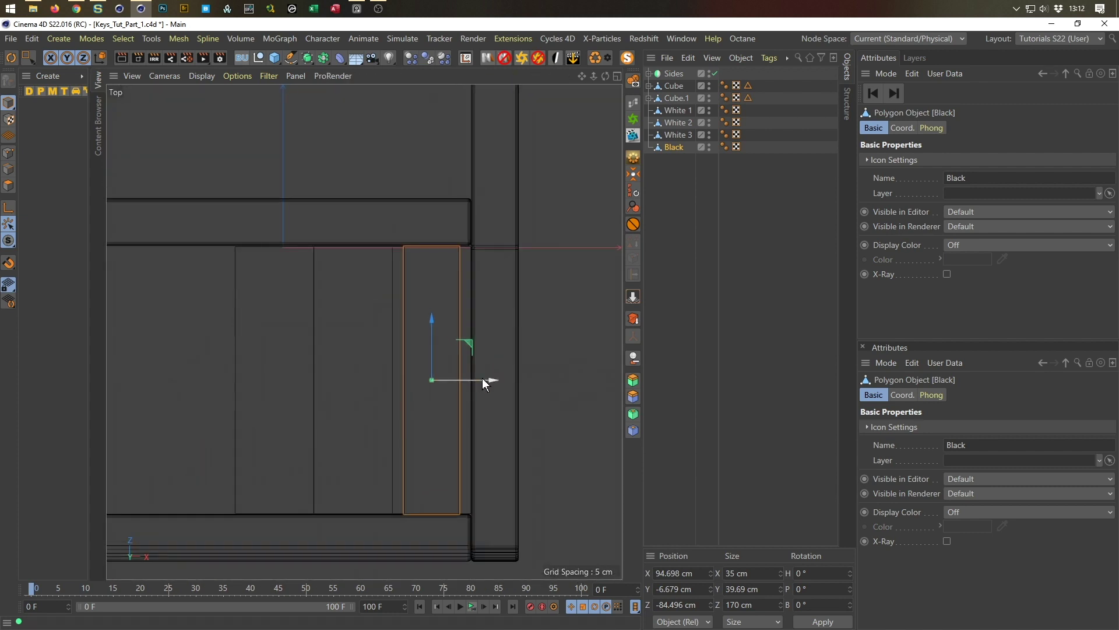
{"action": "left_click_drag", "start_coordinate": [493, 381], "coordinate": [452, 385]}
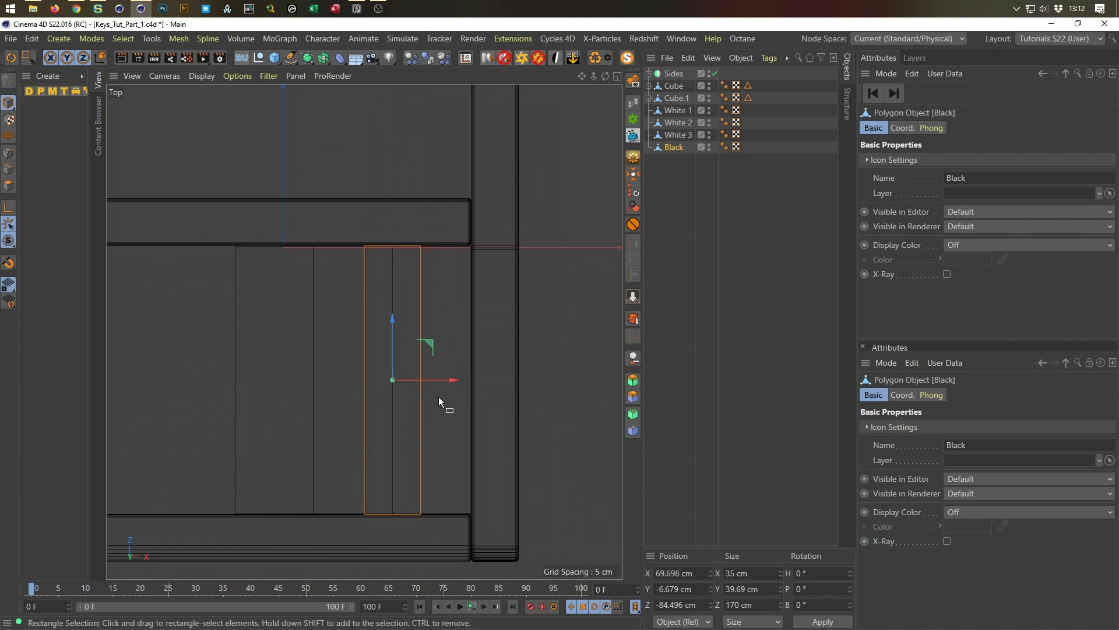
{"action": "middle_click", "coordinate": [439, 396]}
{"action": "middle_click", "coordinate": [261, 237]}
{"action": "left_click_drag", "start_coordinate": [262, 237], "coordinate": [481, 325], "text": "alt"}
{"action": "middle_click", "coordinate": [470, 326]}
{"action": "middle_click", "coordinate": [471, 269]}
{"action": "key", "text": "0"}
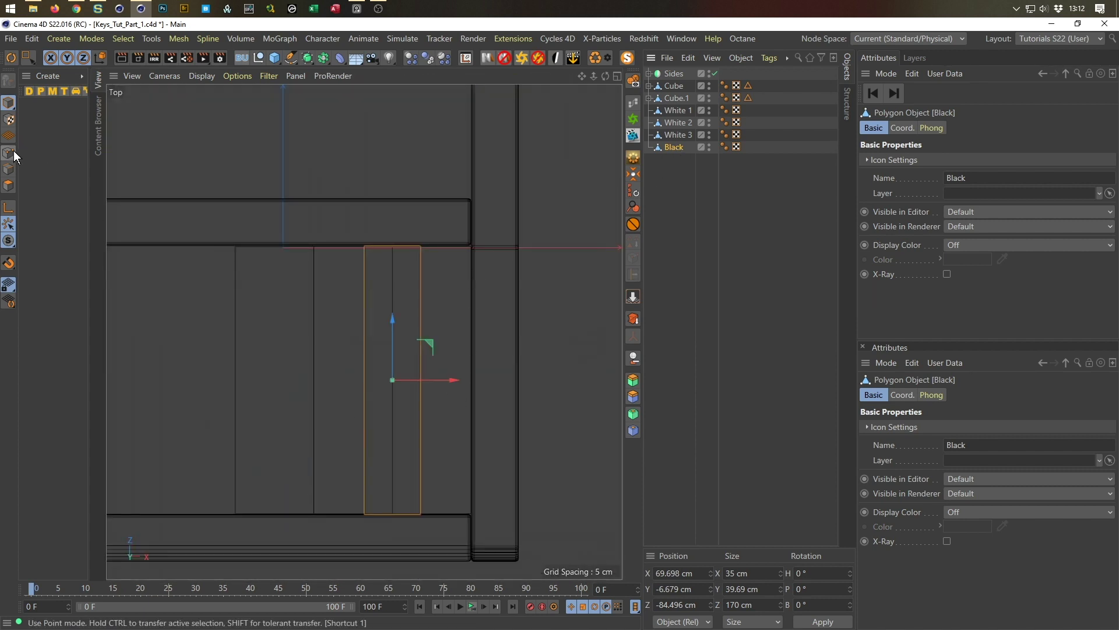
Shorten the Black key by moving its front points back 65 cm along Z, to Z -20 cm
{"action": "left_click", "coordinate": [8, 153]}
{"action": "left_click_drag", "start_coordinate": [315, 462], "coordinate": [533, 576]}
{"action": "left_click_drag", "start_coordinate": [392, 454], "coordinate": [396, 362]}
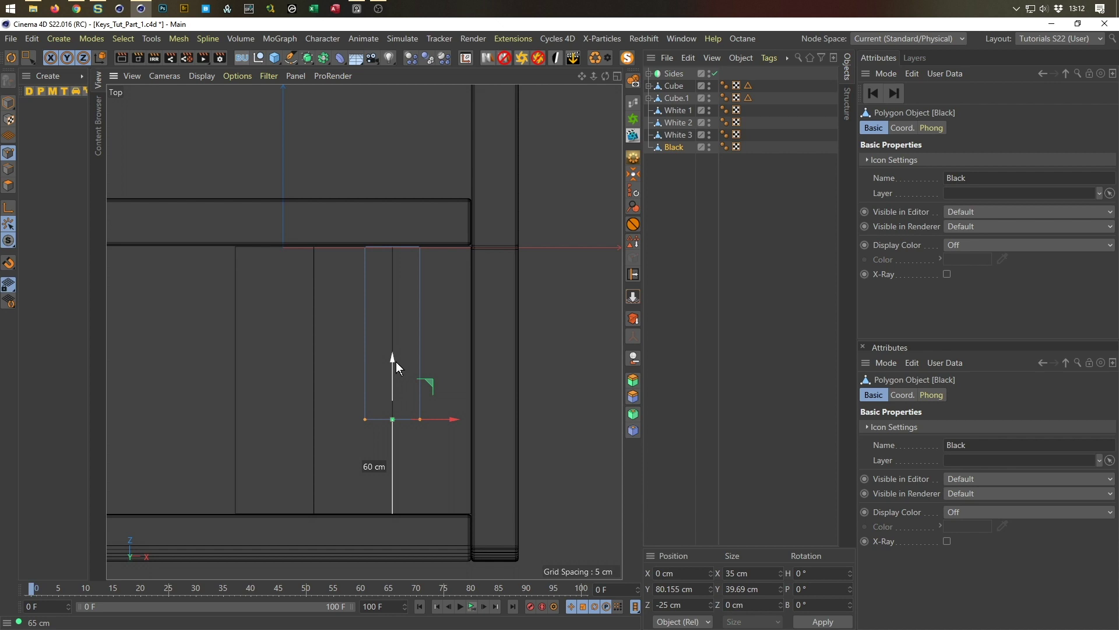
{"action": "middle_click", "coordinate": [396, 361]}
{"action": "middle_click", "coordinate": [240, 255]}
{"action": "left_click_drag", "start_coordinate": [240, 255], "coordinate": [387, 332], "text": "alt"}
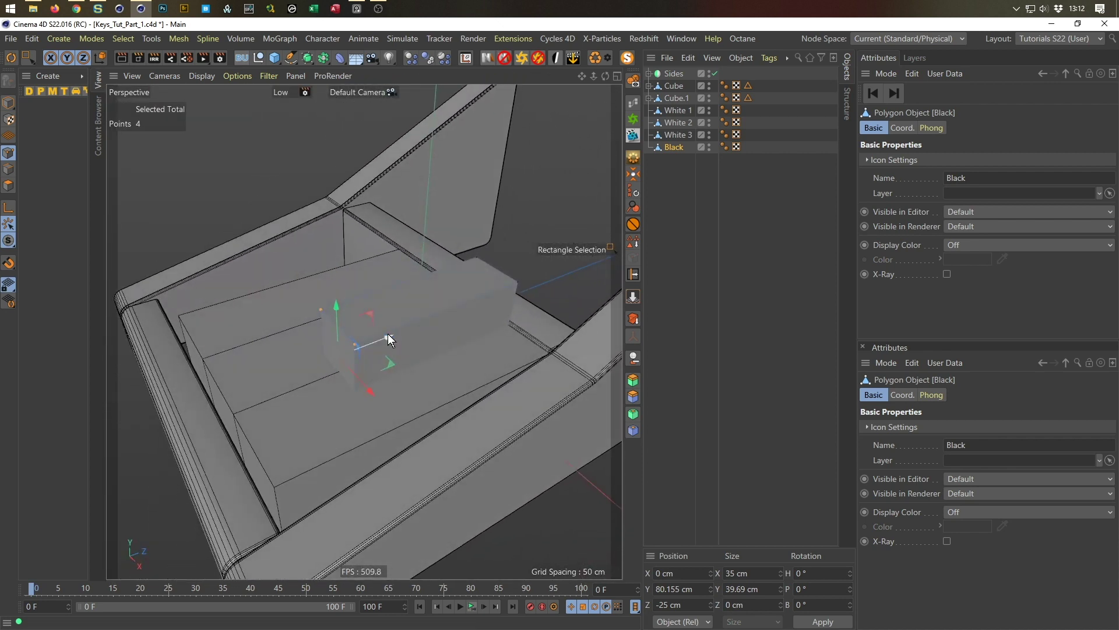
{"action": "mouse_move", "coordinate": [385, 338]}
{"action": "left_mouse_down"}
{"action": "mouse_move", "coordinate": [449, 334]}
{"action": "mouse_move", "coordinate": [365, 355]}
{"action": "mouse_move", "coordinate": [396, 341]}
{"action": "left_mouse_up"}
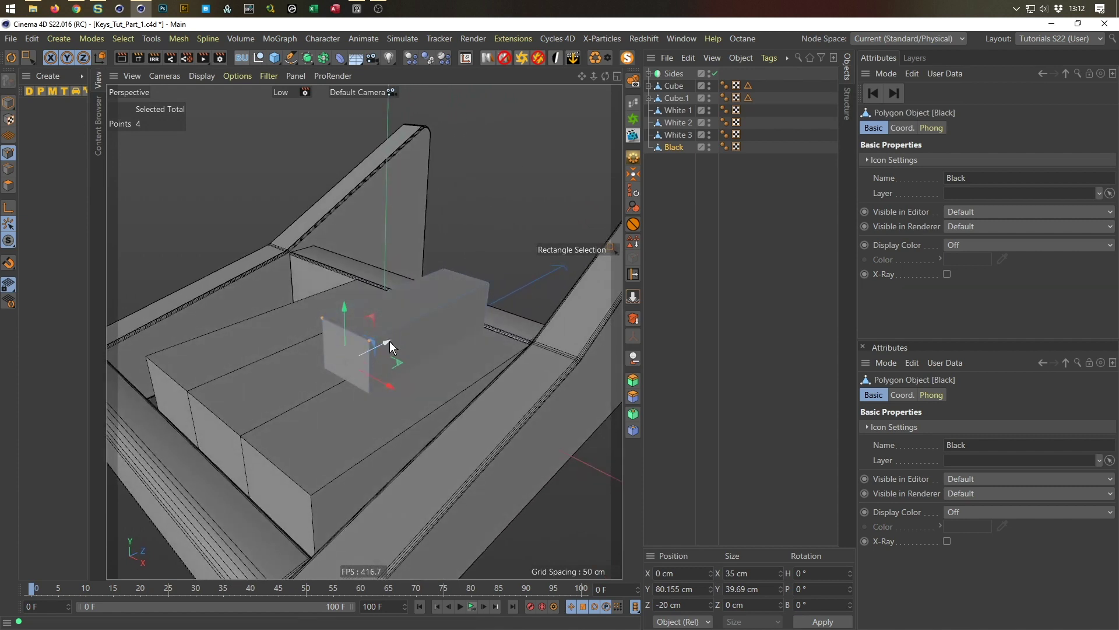
Slope Black's front face by moving its two upper front points back to Z -10 cm, and return to Model mode
{"action": "left_click_drag", "start_coordinate": [308, 307], "coordinate": [385, 352]}
{"action": "left_click_drag", "start_coordinate": [390, 313], "coordinate": [499, 347]}
{"action": "left_click_drag", "start_coordinate": [426, 334], "coordinate": [229, 282], "text": "alt"}
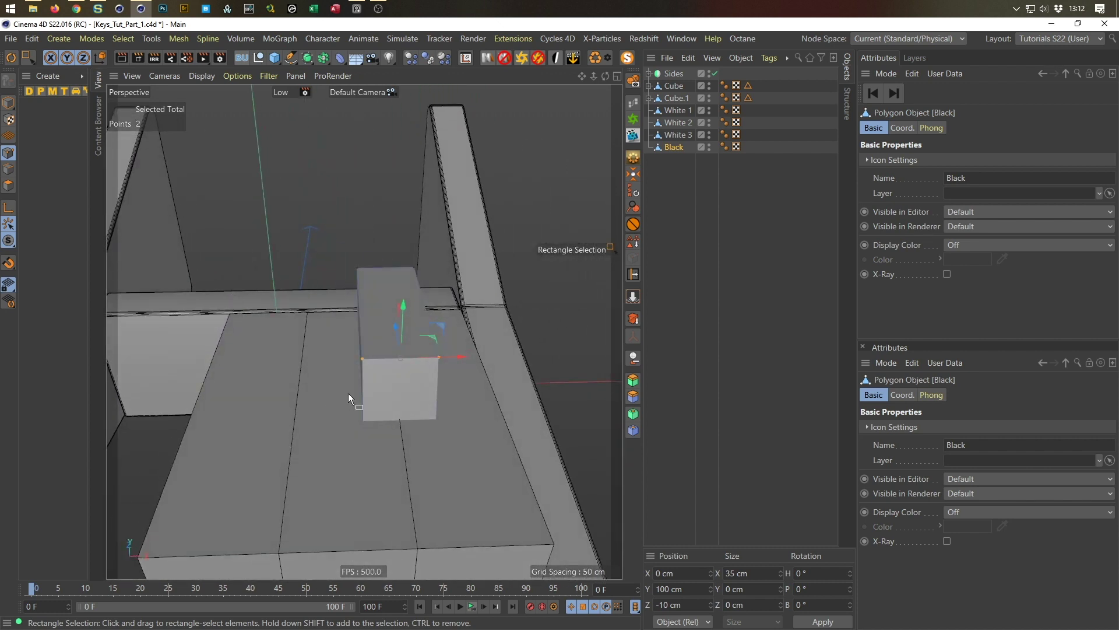
{"action": "left_click", "coordinate": [8, 103]}
{"action": "left_click_drag", "start_coordinate": [438, 385], "coordinate": [477, 383], "text": "alt"}
Duplicate Black and move the copy 55 cm along negative X over the White 2 and White 3 seam, checking it in perspective
{"action": "middle_click", "coordinate": [475, 382]}
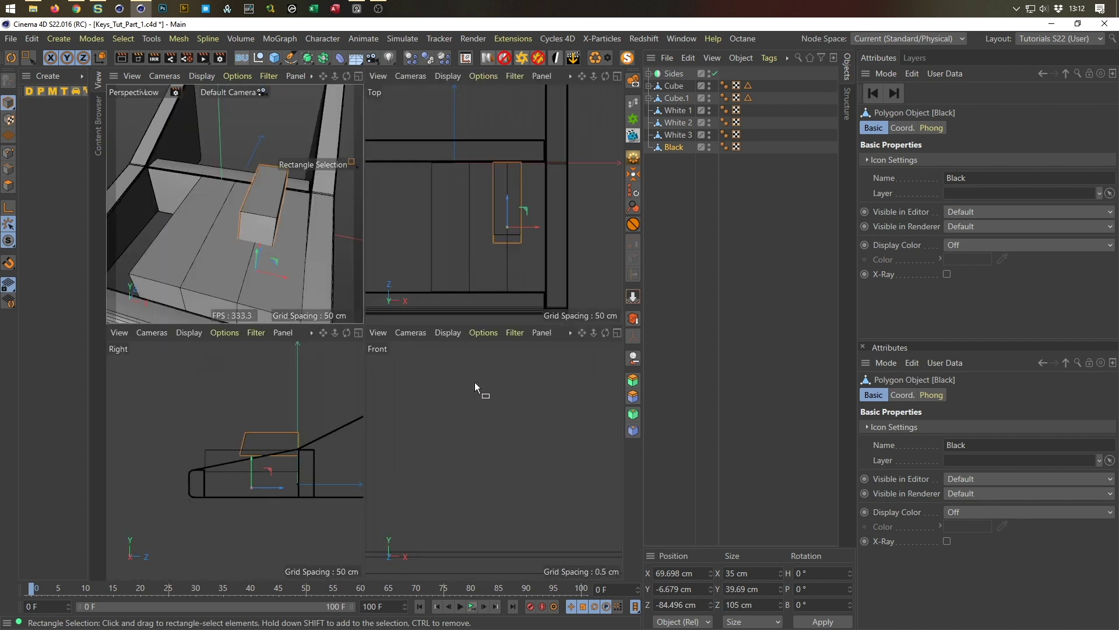
{"action": "middle_click", "coordinate": [496, 296]}
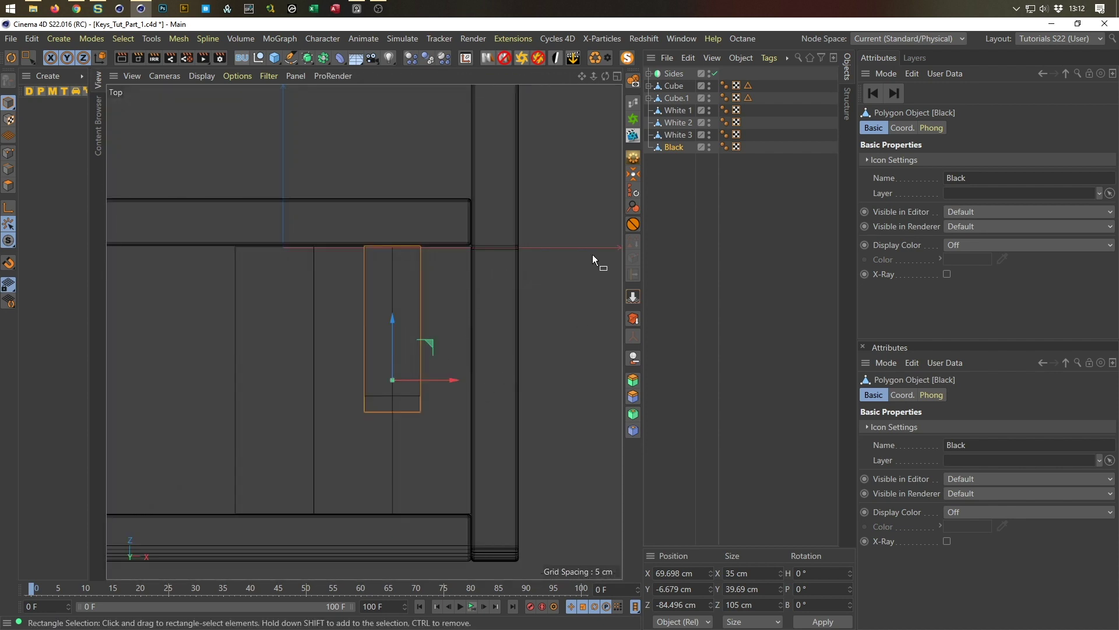
{"action": "left_click_drag", "start_coordinate": [673, 147], "coordinate": [665, 208], "text": "ctrl"}
{"action": "left_click_drag", "start_coordinate": [453, 379], "coordinate": [368, 377]}
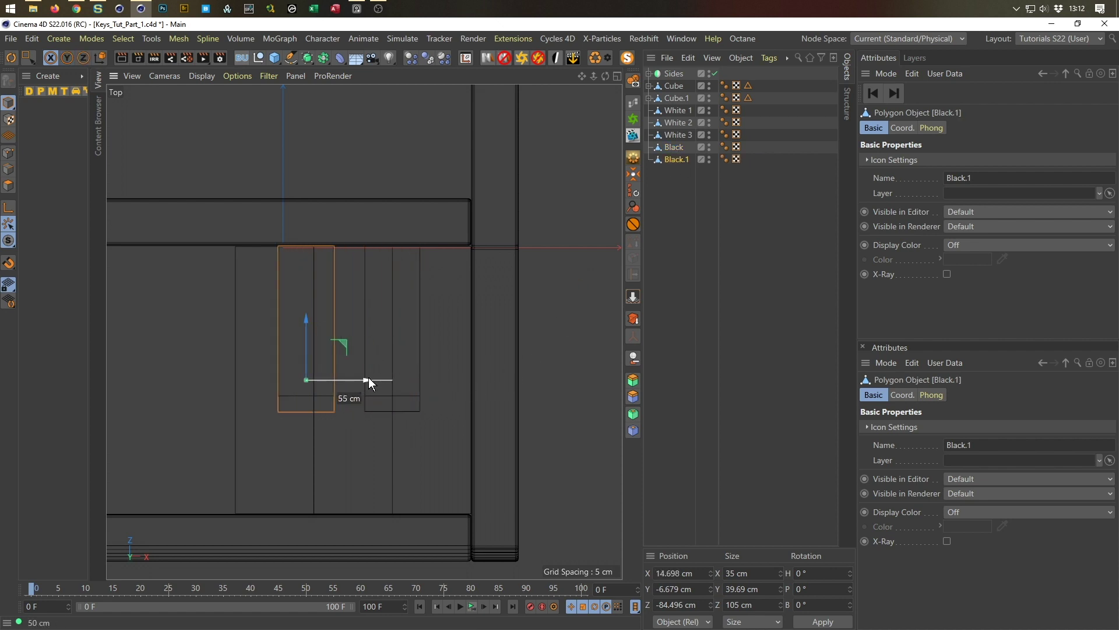
{"action": "key", "text": "0"}
{"action": "middle_click", "coordinate": [373, 387]}
{"action": "middle_click", "coordinate": [298, 268]}
{"action": "left_click_drag", "start_coordinate": [362, 337], "coordinate": [380, 291], "text": "alt"}
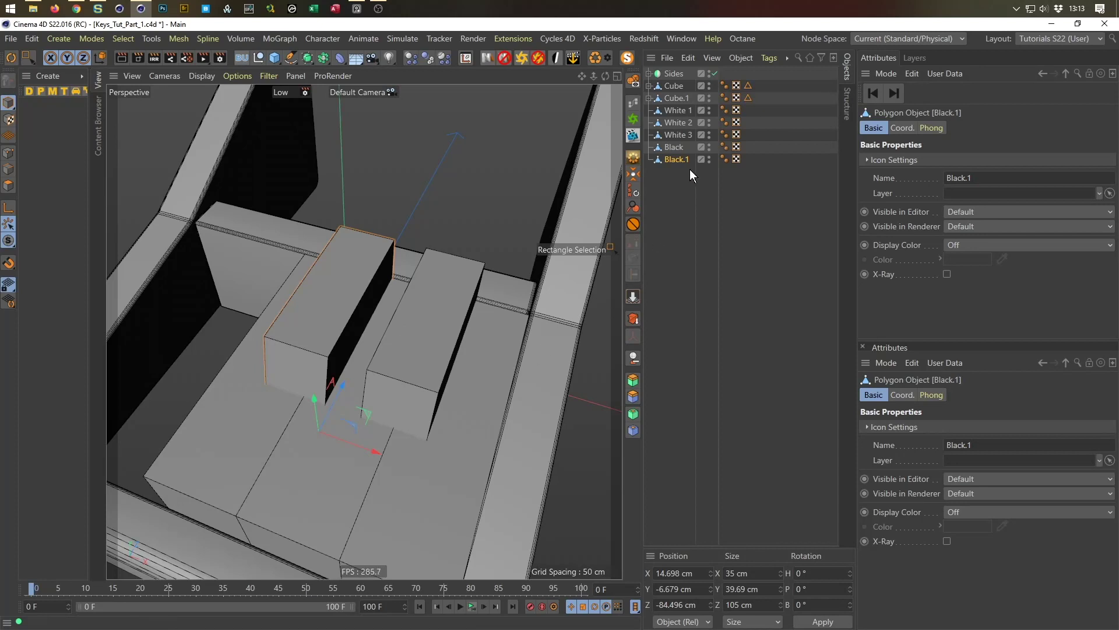
{"action": "middle_click_drag", "start_coordinate": [416, 446], "coordinate": [388, 338], "text": "alt"}
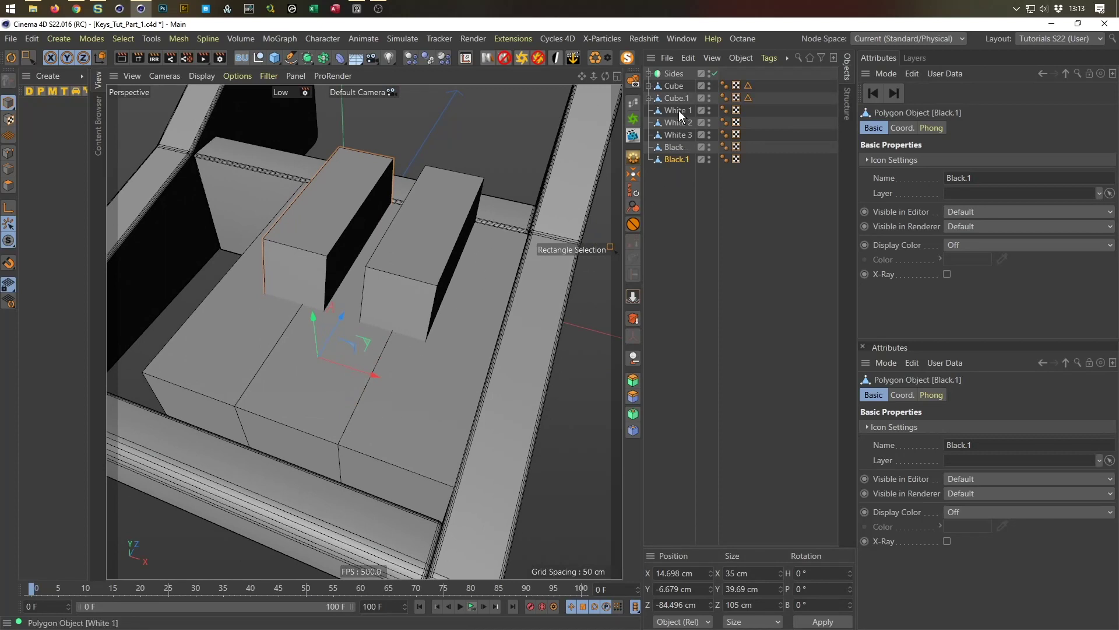
Save the project and, in the Top view, move White 1's seam-side points to about X -6.8 cm, in line with Black's edge
{"action": "middle_click", "coordinate": [525, 219]}
{"action": "middle_click", "coordinate": [473, 248]}
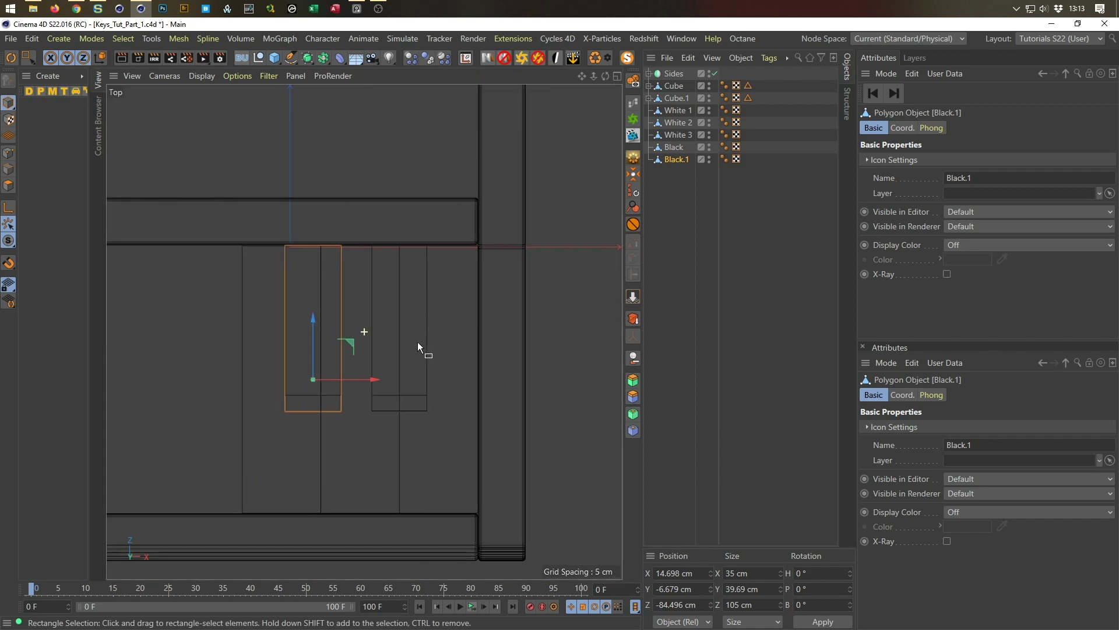
{"action": "key", "text": "ctrl+s"}
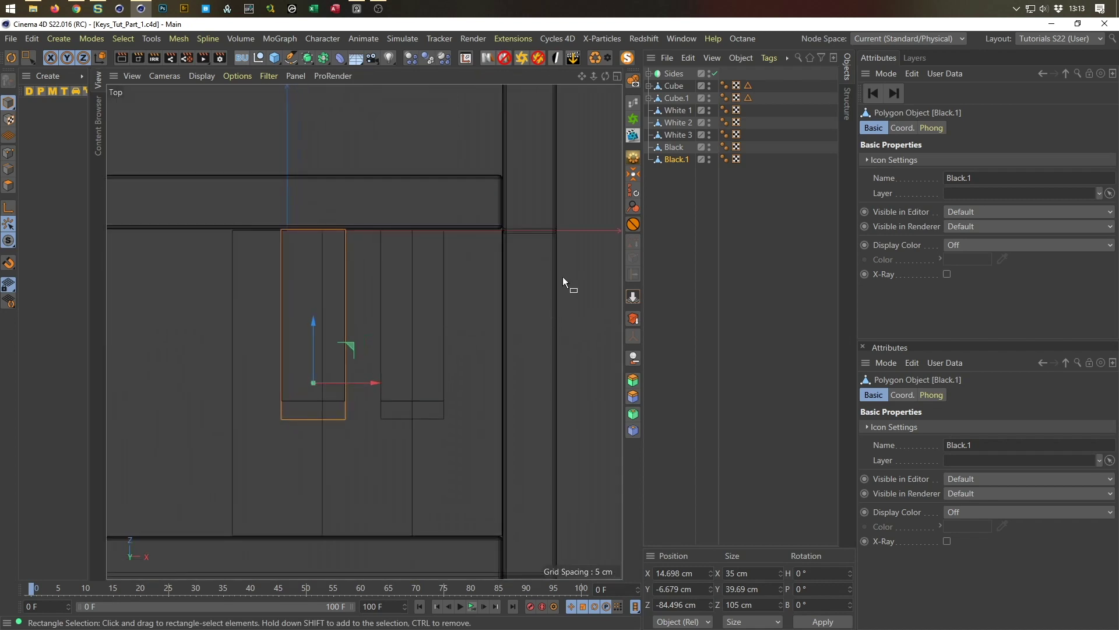
{"action": "left_click", "coordinate": [682, 110]}
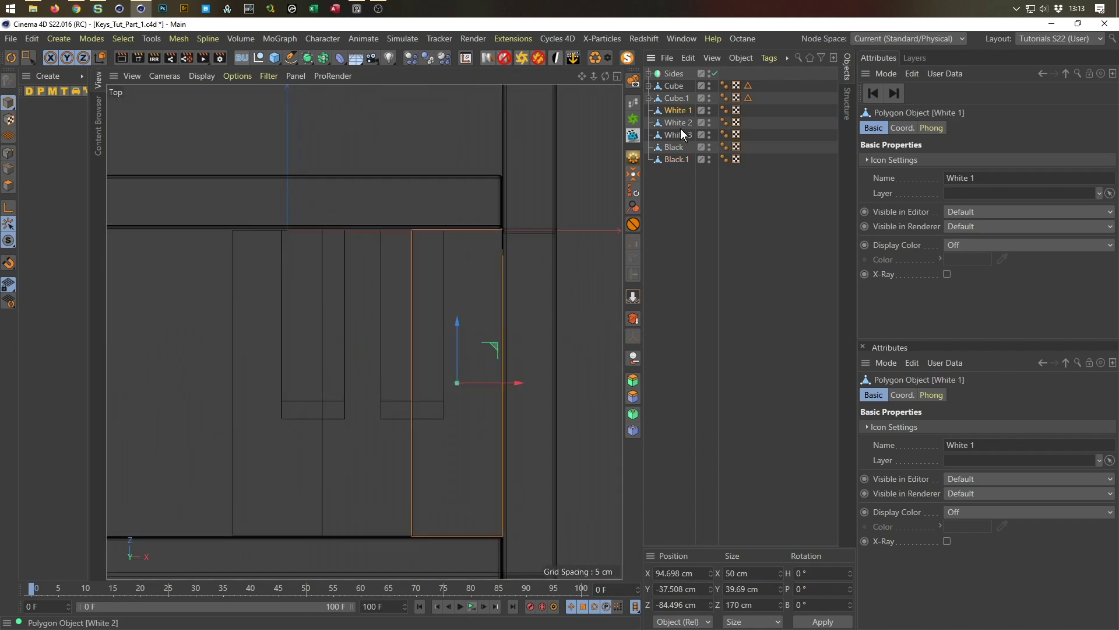
{"action": "left_click", "coordinate": [12, 153]}
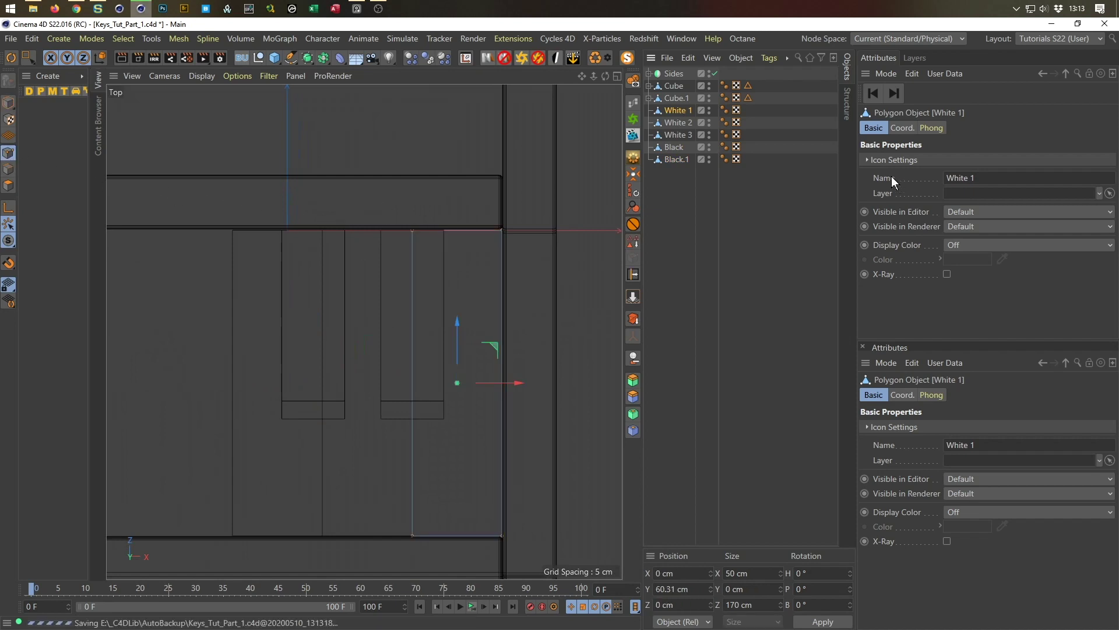
{"action": "key", "text": "0"}
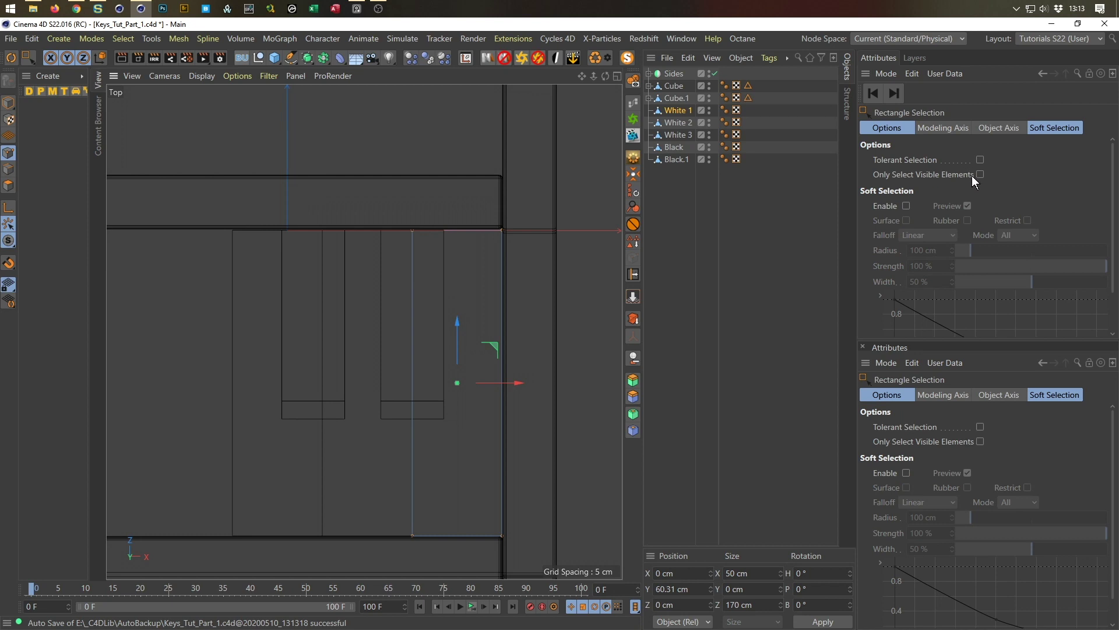
{"action": "left_click_drag", "start_coordinate": [395, 195], "coordinate": [439, 564]}
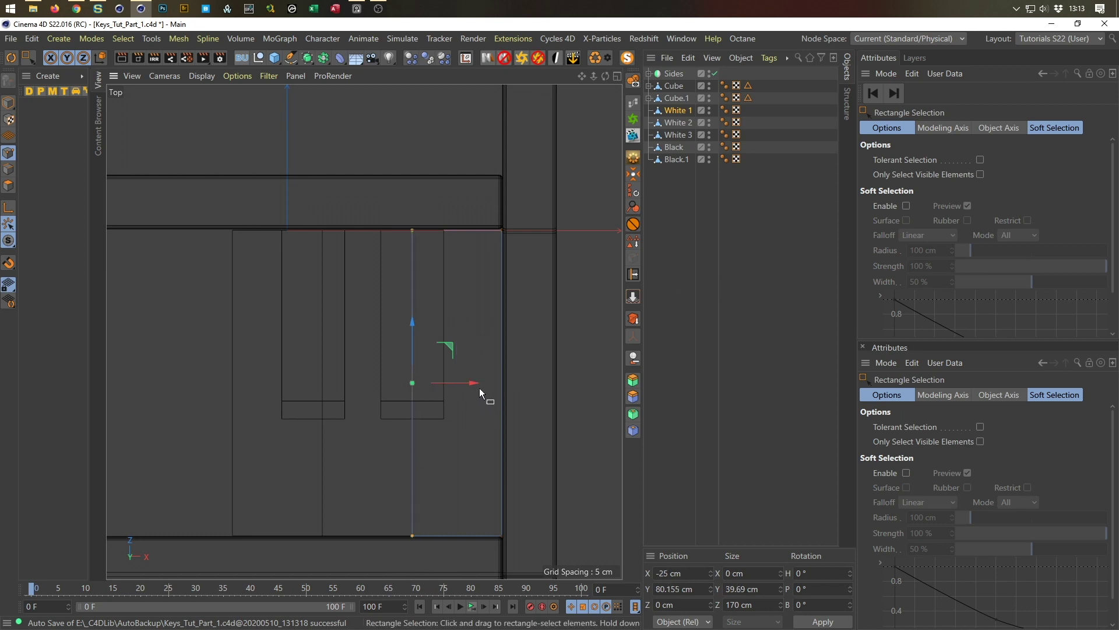
{"action": "left_click_drag", "start_coordinate": [474, 380], "coordinate": [507, 387]}
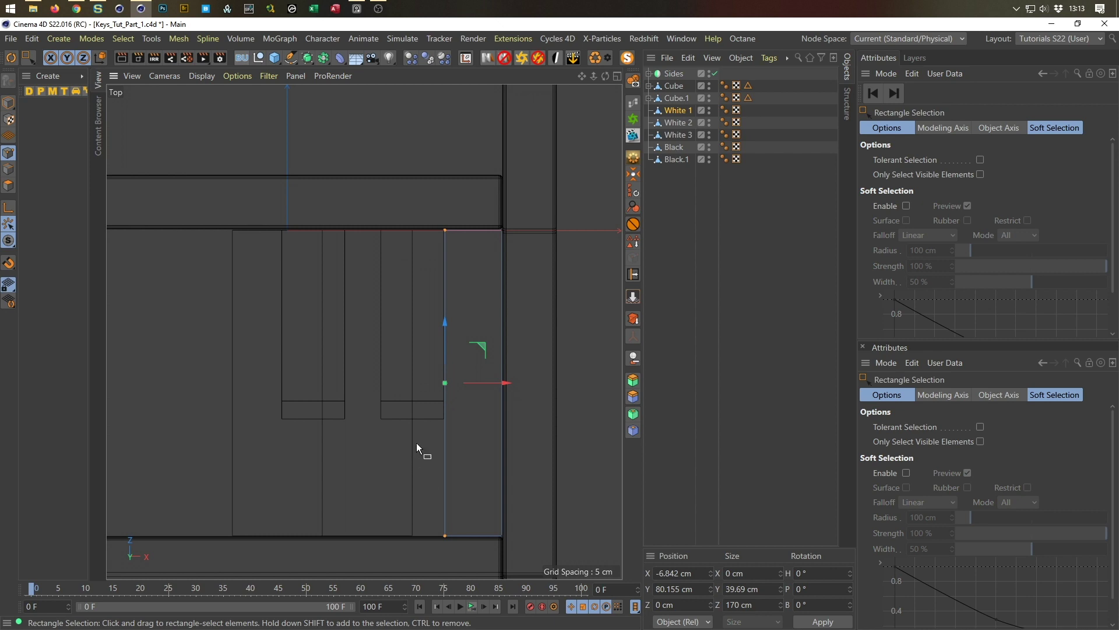
Narrow White 2 in the Top view by moving its side points to about X 7.2 cm and X -12 cm, in line with the black keys' edges
{"action": "left_click", "coordinate": [676, 123]}
{"action": "left_click_drag", "start_coordinate": [431, 215], "coordinate": [386, 579]}
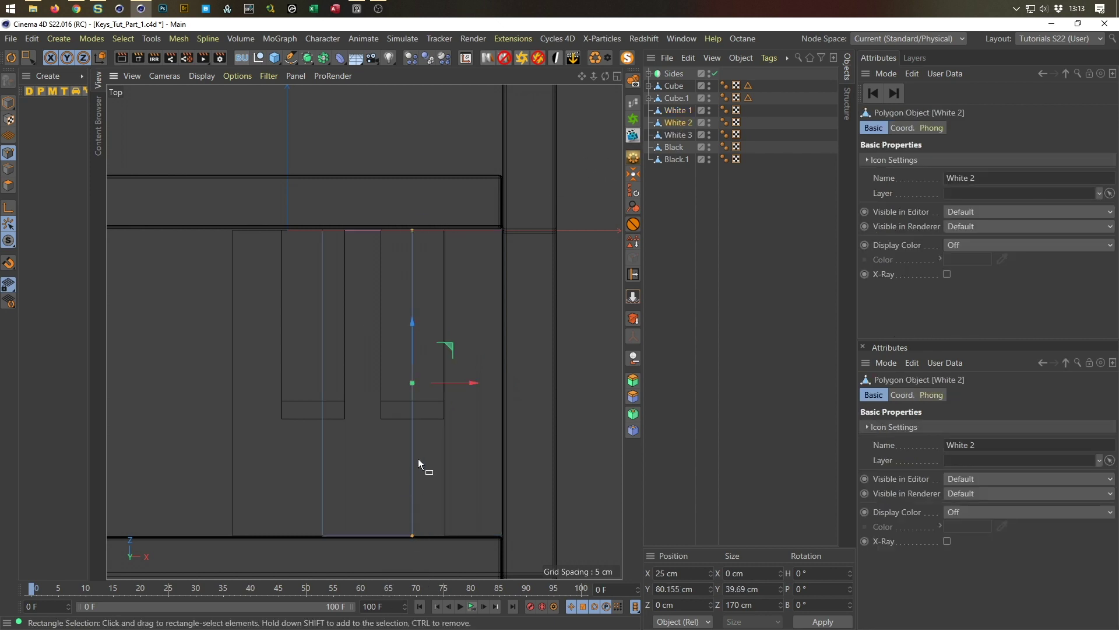
{"action": "left_click_drag", "start_coordinate": [472, 382], "coordinate": [441, 394]}
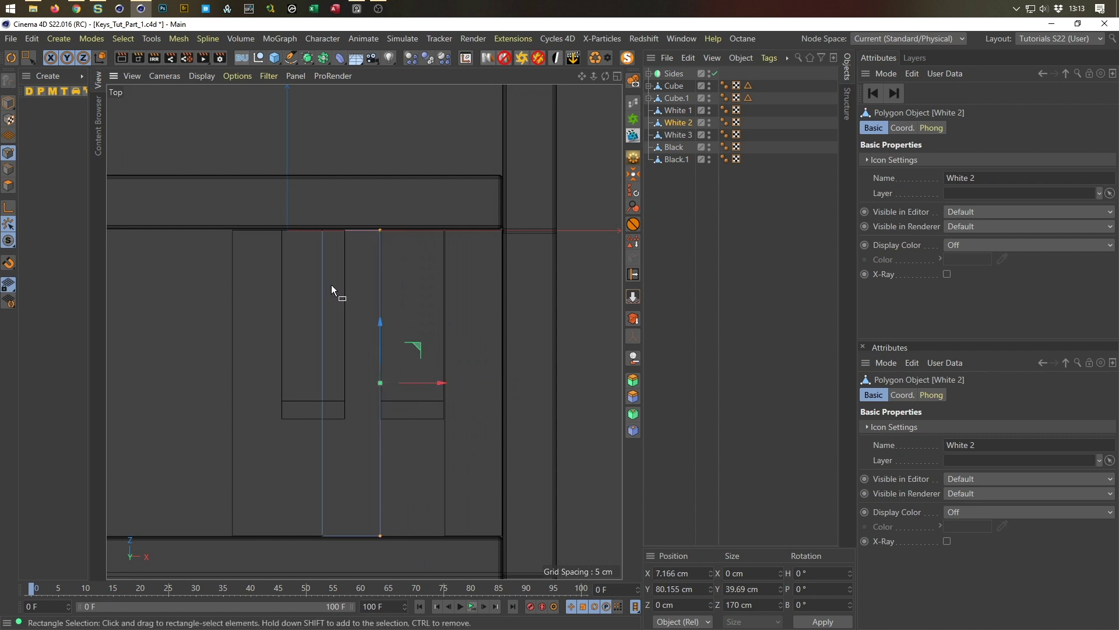
{"action": "left_click_drag", "start_coordinate": [303, 227], "coordinate": [352, 586]}
{"action": "left_click_drag", "start_coordinate": [380, 383], "coordinate": [404, 388]}
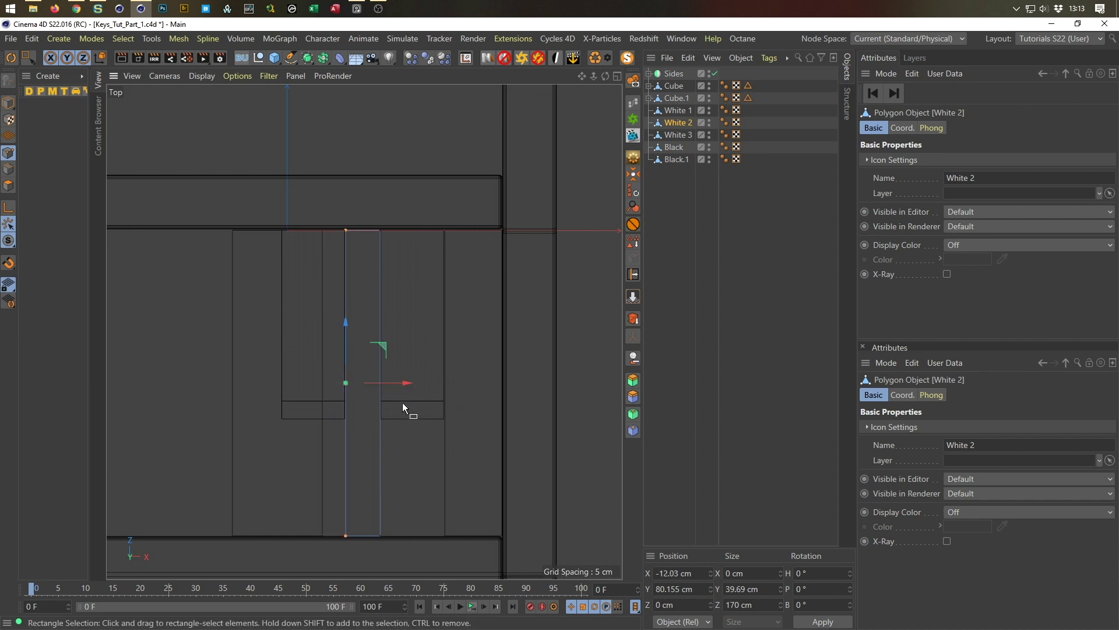
Move White 3's seam-side points to about X 2 cm, in line with Black.1's outer edge, and check the gaps in perspective
{"action": "left_click", "coordinate": [678, 135]}
{"action": "left_click_drag", "start_coordinate": [319, 202], "coordinate": [298, 568]}
{"action": "left_click_drag", "start_coordinate": [381, 380], "coordinate": [340, 394]}
{"action": "middle_click", "coordinate": [333, 441]}
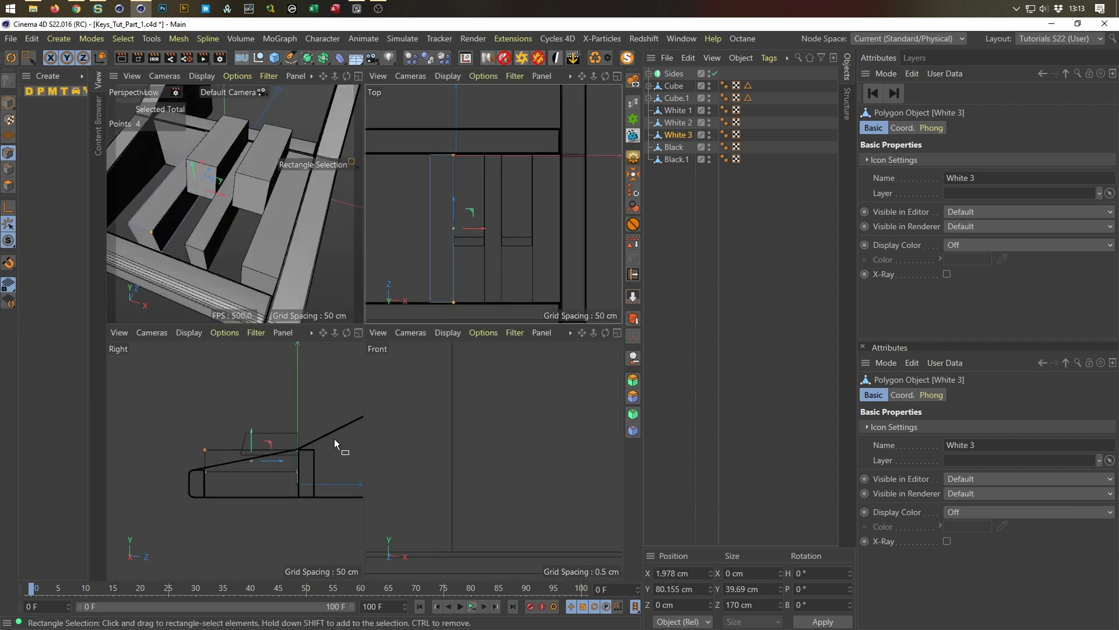
{"action": "middle_click", "coordinate": [233, 253]}
{"action": "left_click_drag", "start_coordinate": [233, 253], "coordinate": [303, 312], "text": "alt"}
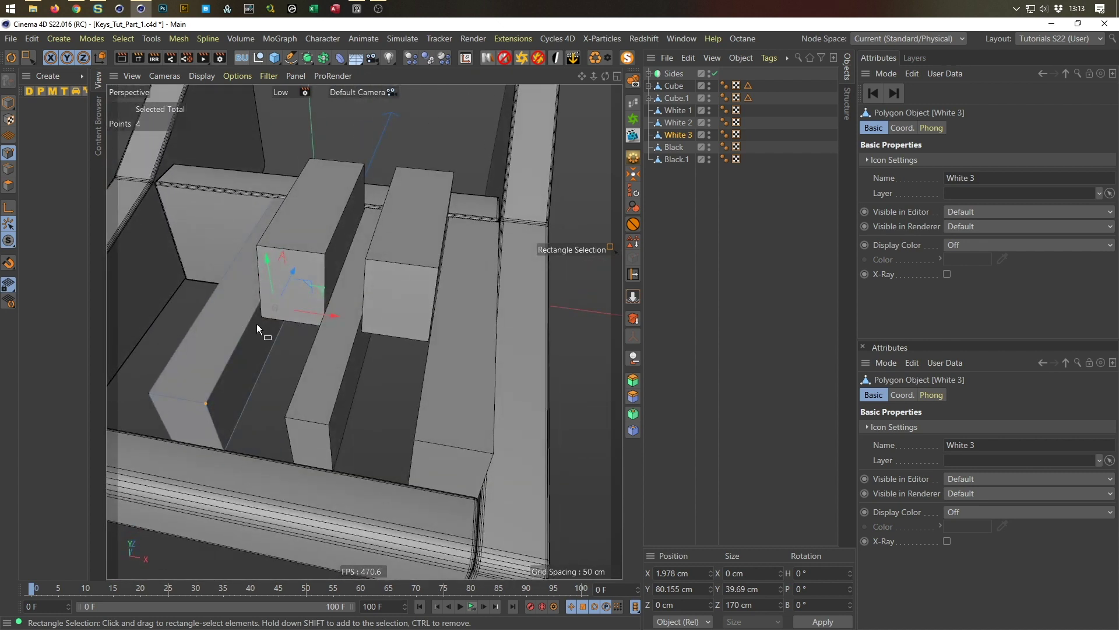
{"action": "middle_click", "coordinate": [208, 318]}
{"action": "middle_click", "coordinate": [463, 302]}
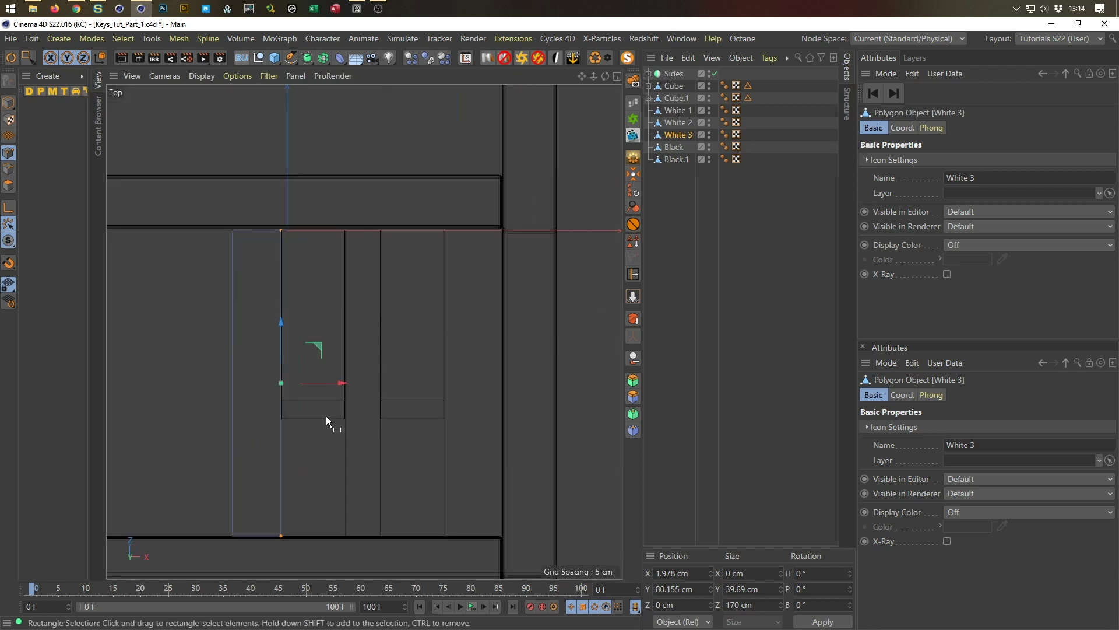
Plane-cut White 1, White 2 and White 3 together straight across along the black keys' front edge in the Top view
{"action": "left_click", "coordinate": [670, 111], "text": "shift"}
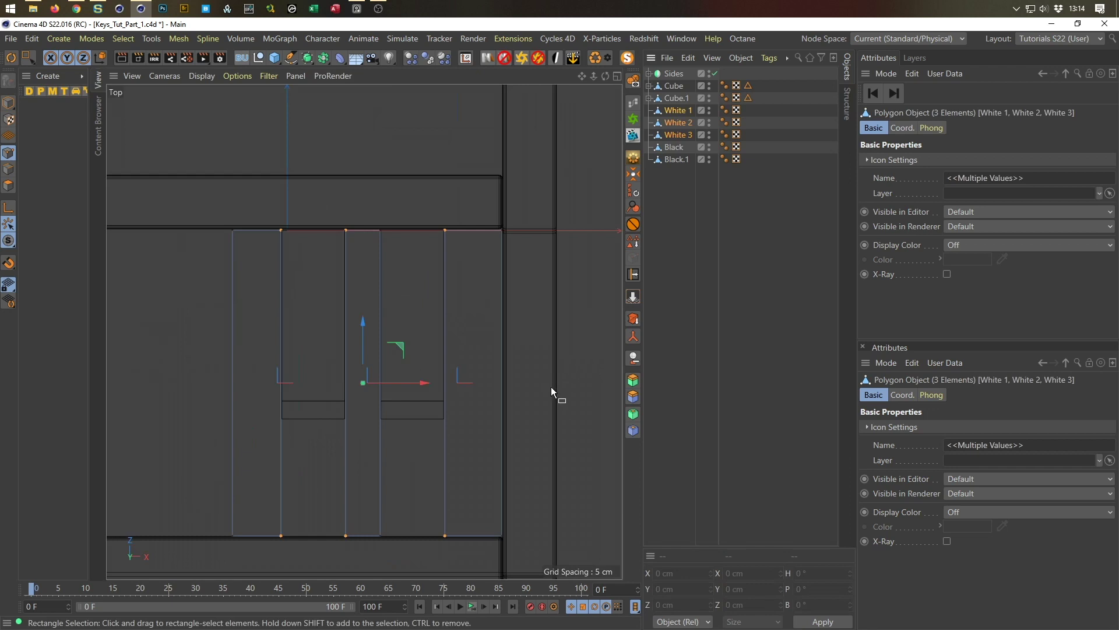
{"action": "key", "text": "k"}
{"action": "key", "text": "j"}
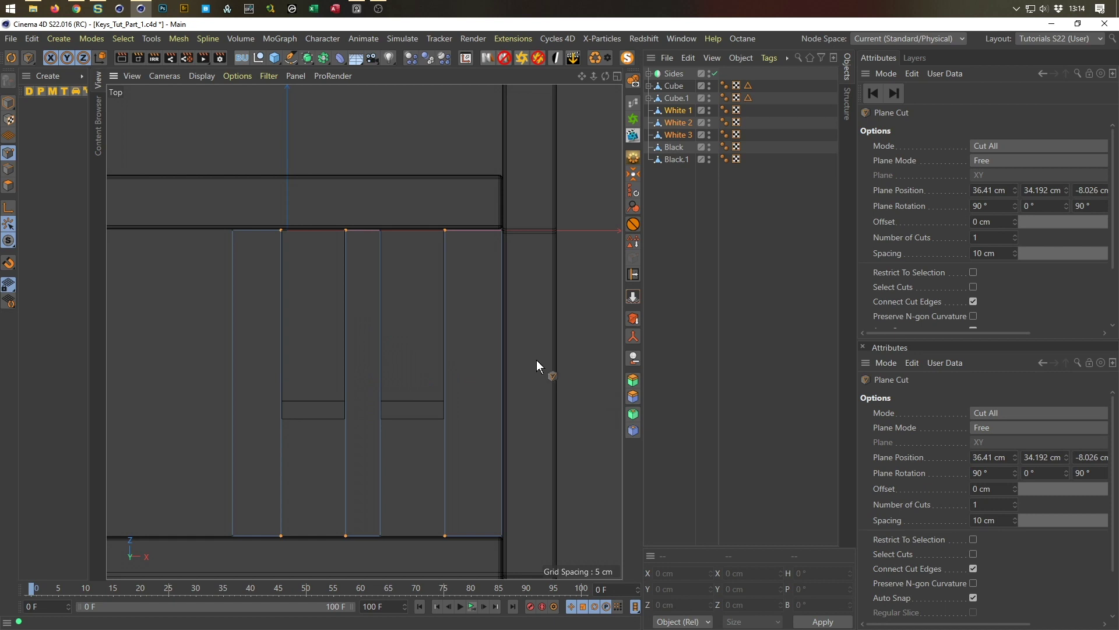
{"action": "scroll", "coordinate": [437, 450], "scroll_direction": "up", "scroll_amount": 2}
{"action": "scroll", "coordinate": [439, 450], "scroll_direction": "up", "scroll_amount": 1}
{"action": "middle_click_drag", "start_coordinate": [444, 433], "coordinate": [438, 384], "text": "alt"}
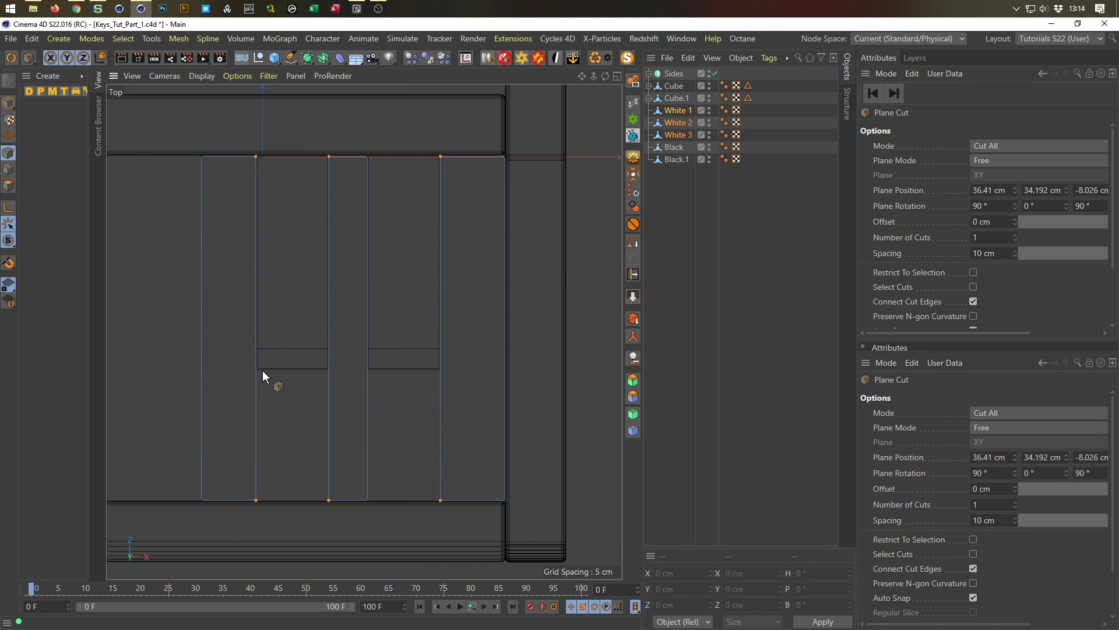
{"action": "scroll", "coordinate": [263, 369], "scroll_direction": "up", "scroll_amount": 1}
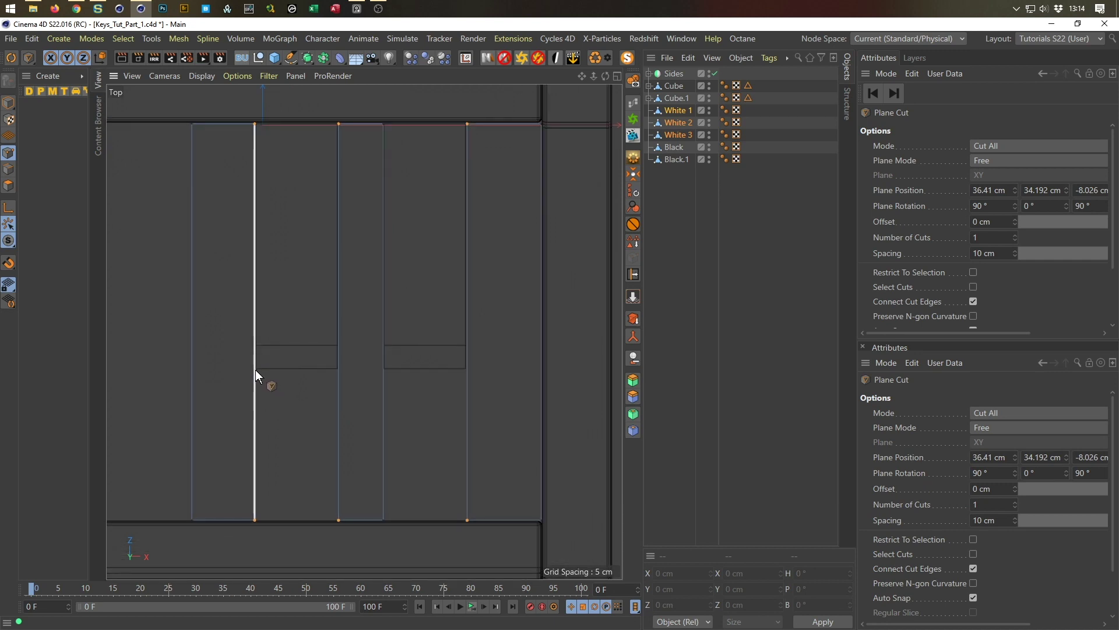
{"action": "left_click_drag", "start_coordinate": [255, 370], "coordinate": [581, 371]}
{"action": "middle_click", "coordinate": [579, 372]}
{"action": "middle_click", "coordinate": [236, 259]}
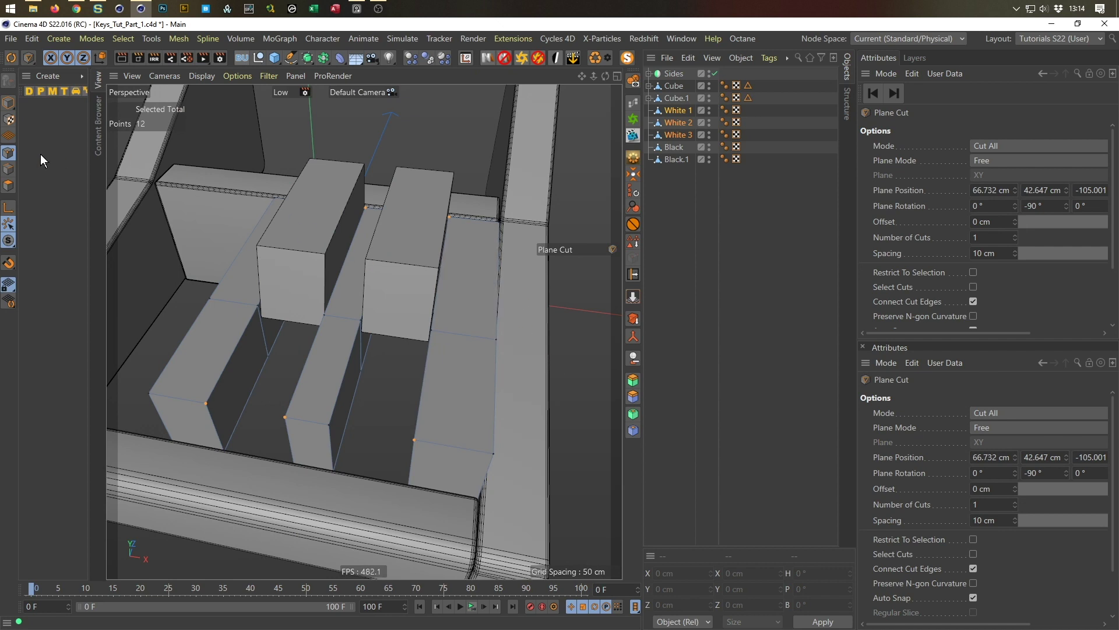
Select the four inner side polygons on the front sections of the three white keys, using Live Selection in Polygon mode
{"action": "left_click", "coordinate": [8, 185]}
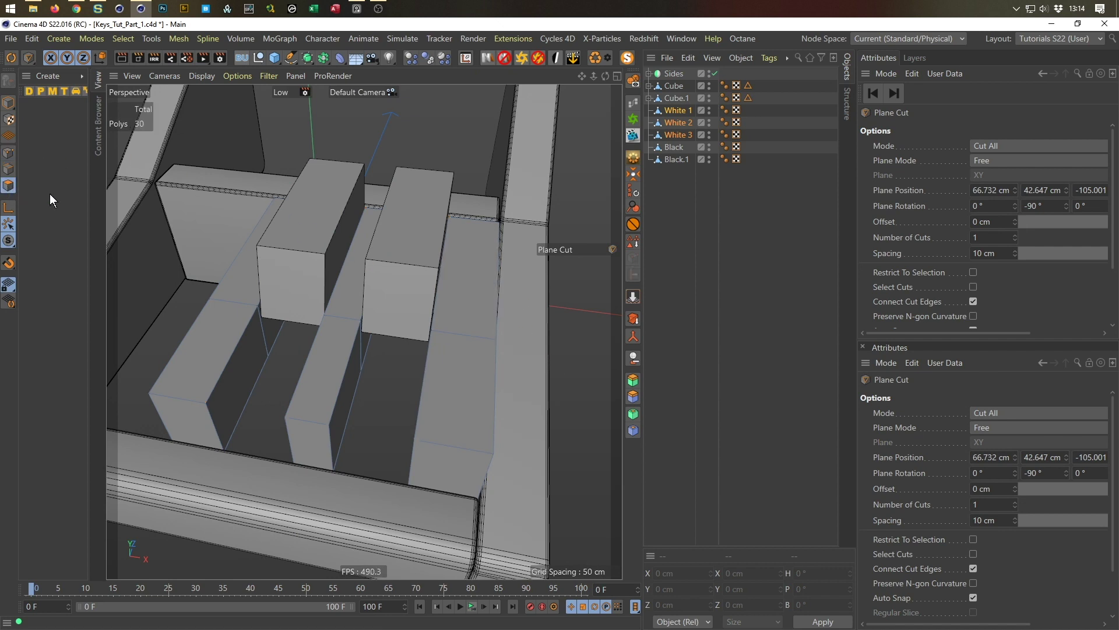
{"action": "key", "text": "9"}
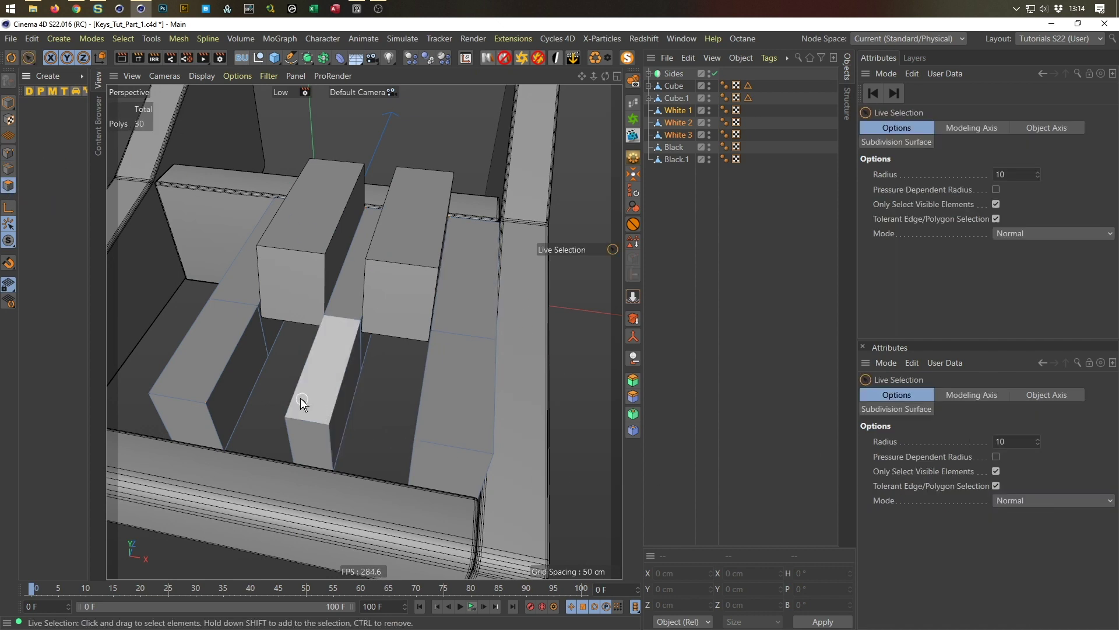
{"action": "left_click", "coordinate": [256, 380]}
{"action": "left_click_drag", "start_coordinate": [345, 396], "coordinate": [283, 419], "text": "alt"}
{"action": "left_click", "coordinate": [313, 405], "text": "shift"}
{"action": "left_click_drag", "start_coordinate": [374, 395], "coordinate": [493, 387], "text": "alt"}
{"action": "left_click", "coordinate": [493, 387], "text": "shift"}
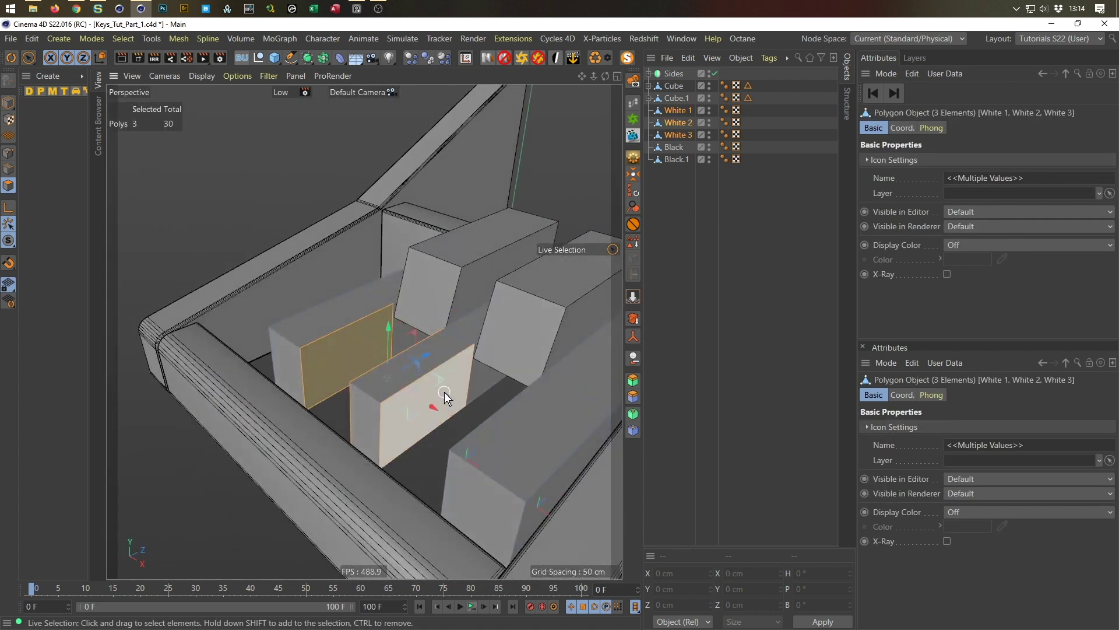
{"action": "scroll", "coordinate": [460, 408], "scroll_direction": "up", "scroll_amount": 5}
{"action": "left_click_drag", "start_coordinate": [479, 453], "coordinate": [520, 355], "text": "alt"}
{"action": "left_click", "coordinate": [463, 477], "text": "shift"}
{"action": "scroll", "coordinate": [462, 477], "scroll_direction": "down", "scroll_amount": 4}
{"action": "scroll", "coordinate": [520, 355], "scroll_direction": "up", "scroll_amount": 8}
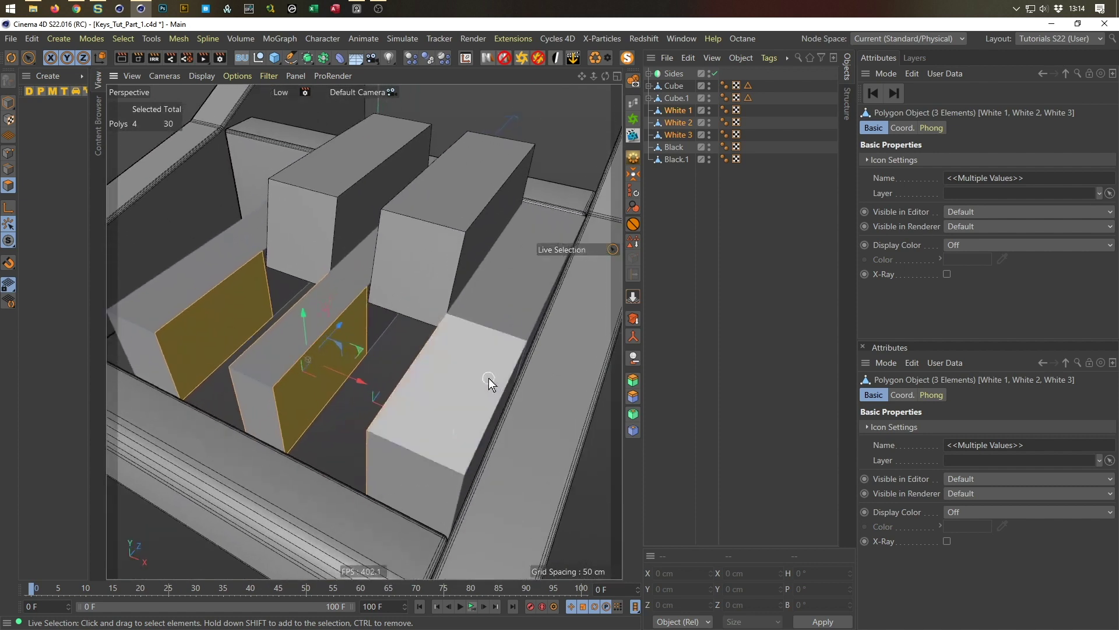
Extrude the selected side polygons 17.7 cm to widen the white keys' front sections, and return to Model mode
{"action": "key", "text": "d"}
{"action": "left_click_drag", "start_coordinate": [453, 406], "coordinate": [553, 406]}
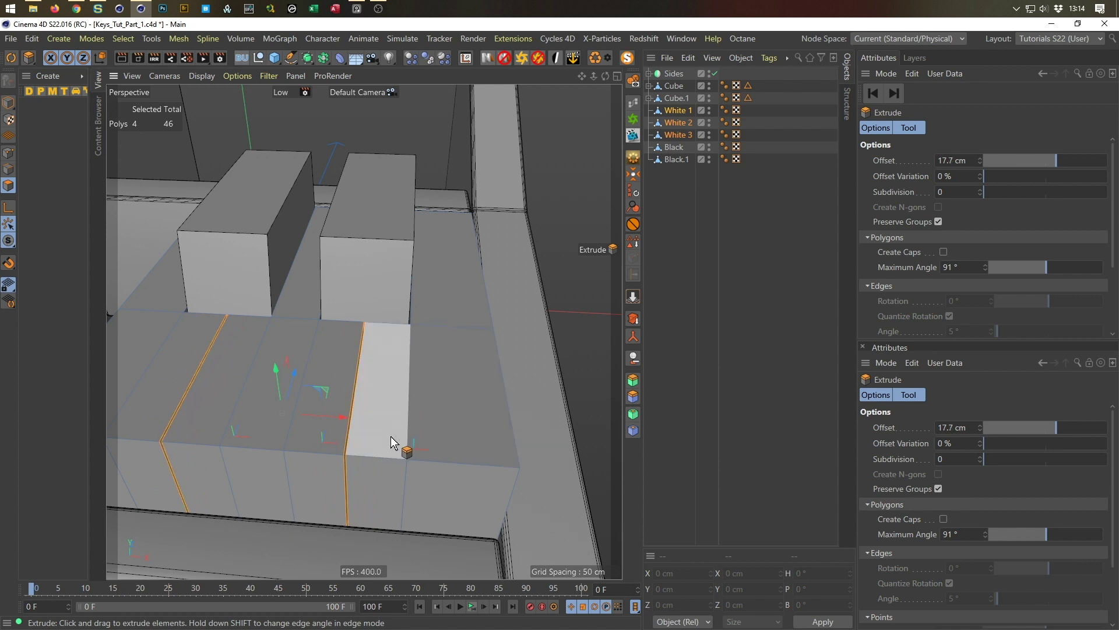
{"action": "left_click_drag", "start_coordinate": [365, 335], "coordinate": [452, 315], "text": "alt"}
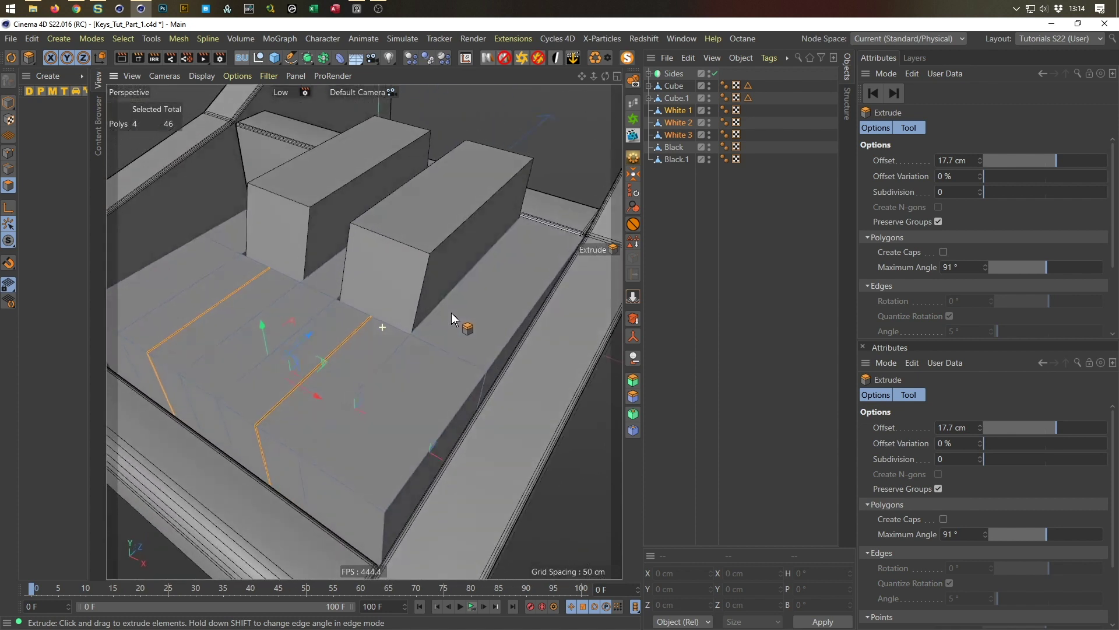
{"action": "left_click", "coordinate": [8, 102]}
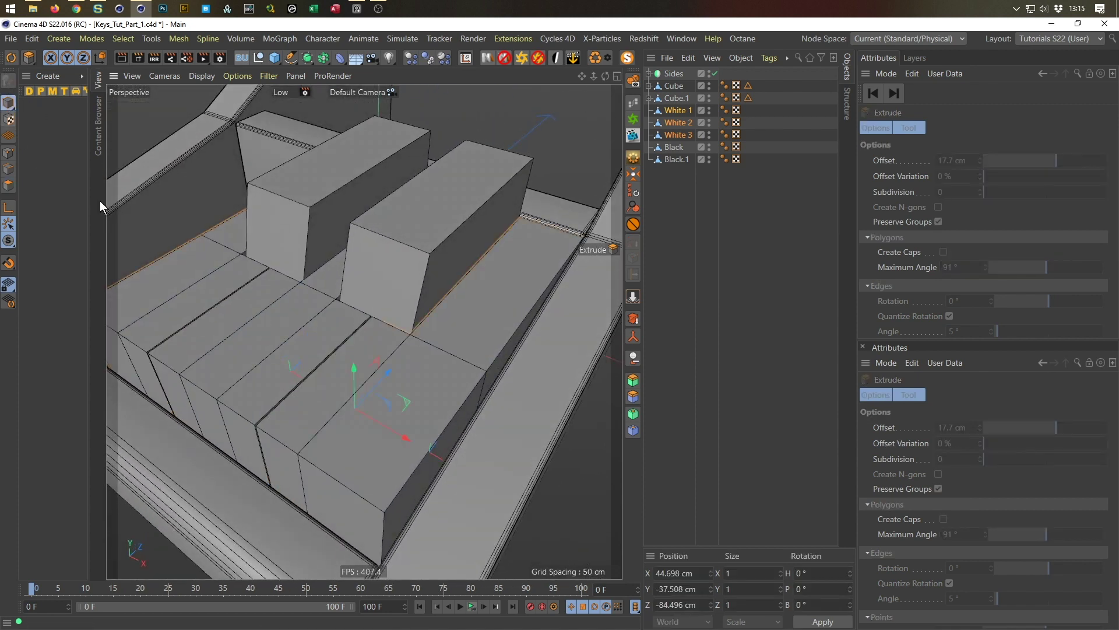
Hide Black.1 and Black in both the editor and the renderer, and inspect the cutouts in the white keys
{"action": "left_click", "coordinate": [678, 161]}
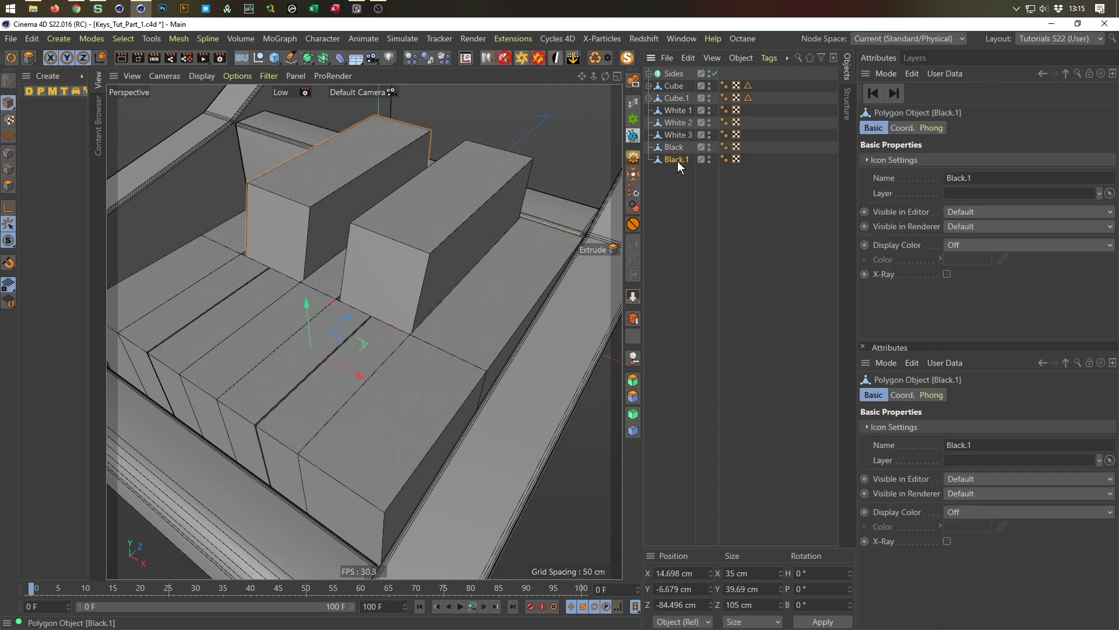
{"action": "double_click", "coordinate": [709, 162], "text": "ctrl"}
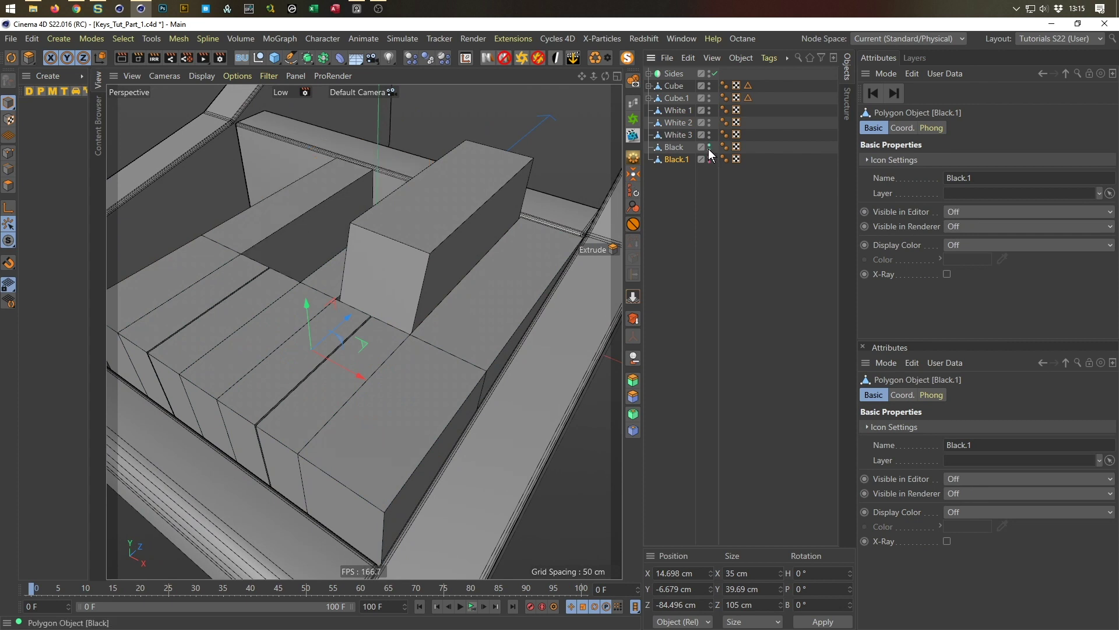
{"action": "double_click", "coordinate": [709, 148], "text": "ctrl"}
{"action": "left_click_drag", "start_coordinate": [534, 306], "coordinate": [462, 334], "text": "alt"}
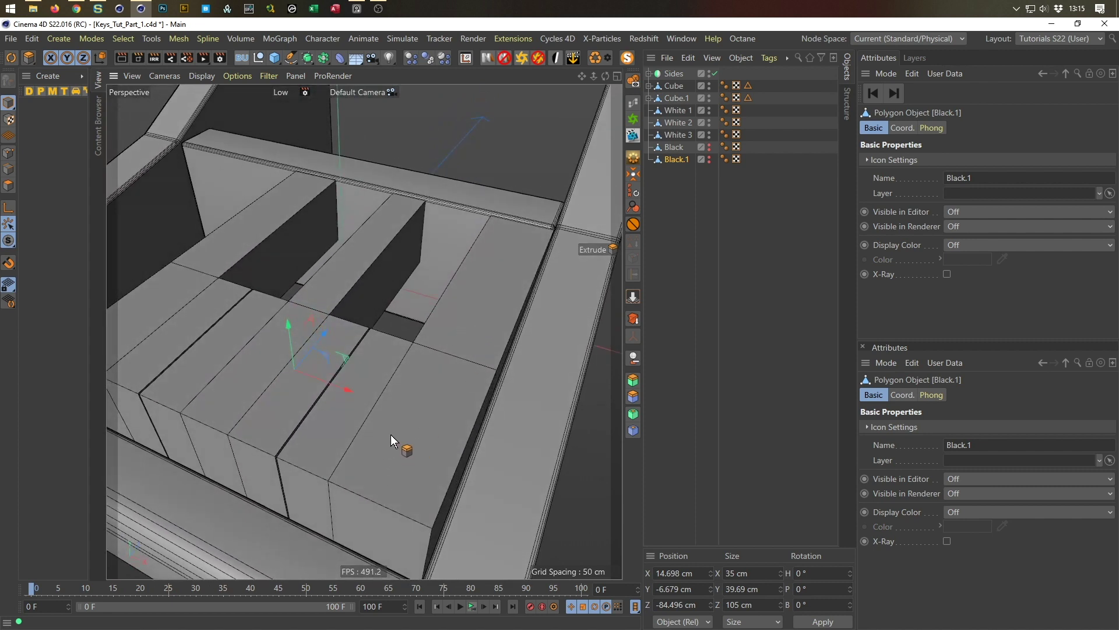
{"action": "left_click_drag", "start_coordinate": [391, 441], "coordinate": [531, 337], "text": "alt"}
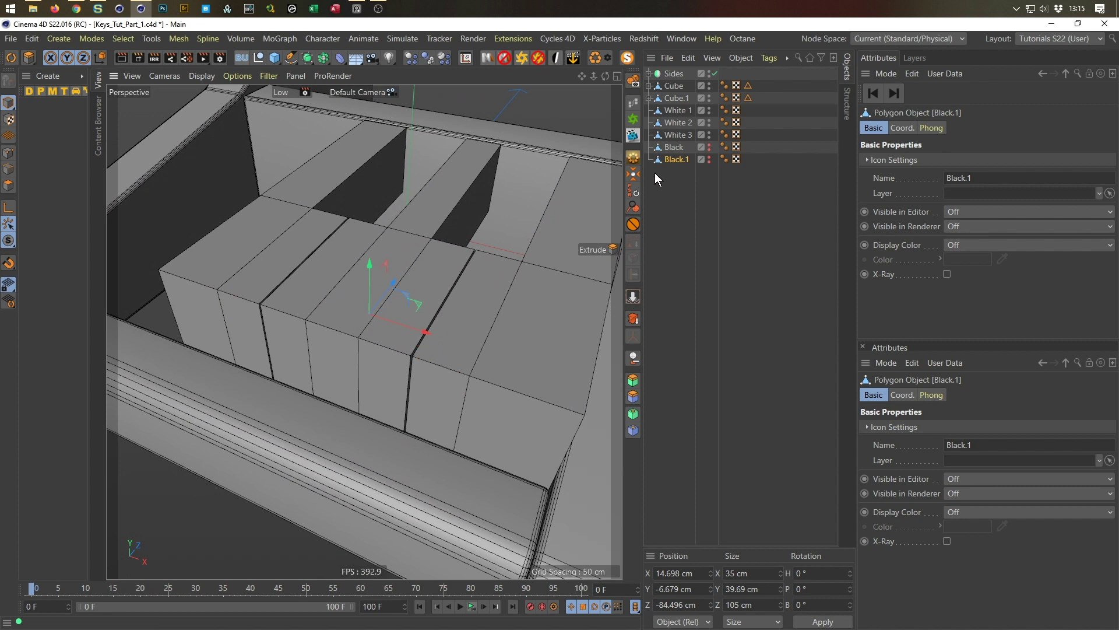
Plane-cut all three white keys horizontally just below their top surface in the Front view, at about Y 58.3 cm
{"action": "left_click", "coordinate": [689, 135]}
{"action": "left_click", "coordinate": [678, 110], "text": "shift"}
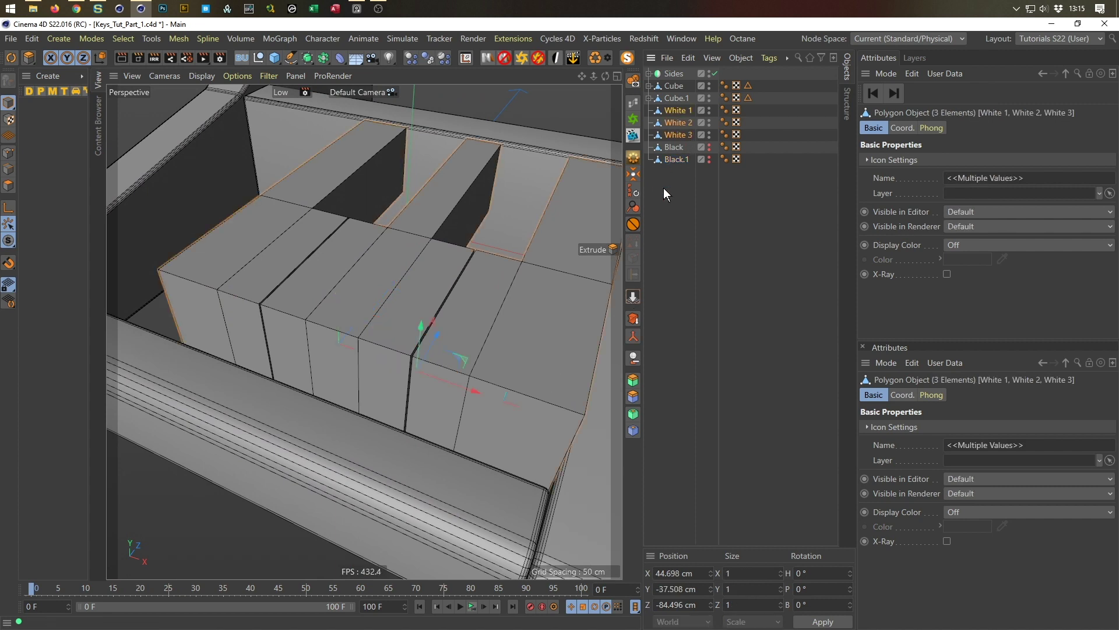
{"action": "left_click", "coordinate": [8, 169]}
{"action": "middle_click", "coordinate": [340, 513]}
{"action": "middle_click", "coordinate": [434, 466]}
{"action": "middle_click", "coordinate": [390, 383]}
{"action": "middle_click", "coordinate": [449, 407]}
{"action": "scroll", "coordinate": [396, 404], "scroll_direction": "down", "scroll_amount": 6}
{"action": "scroll", "coordinate": [287, 375], "scroll_direction": "up", "scroll_amount": 2}
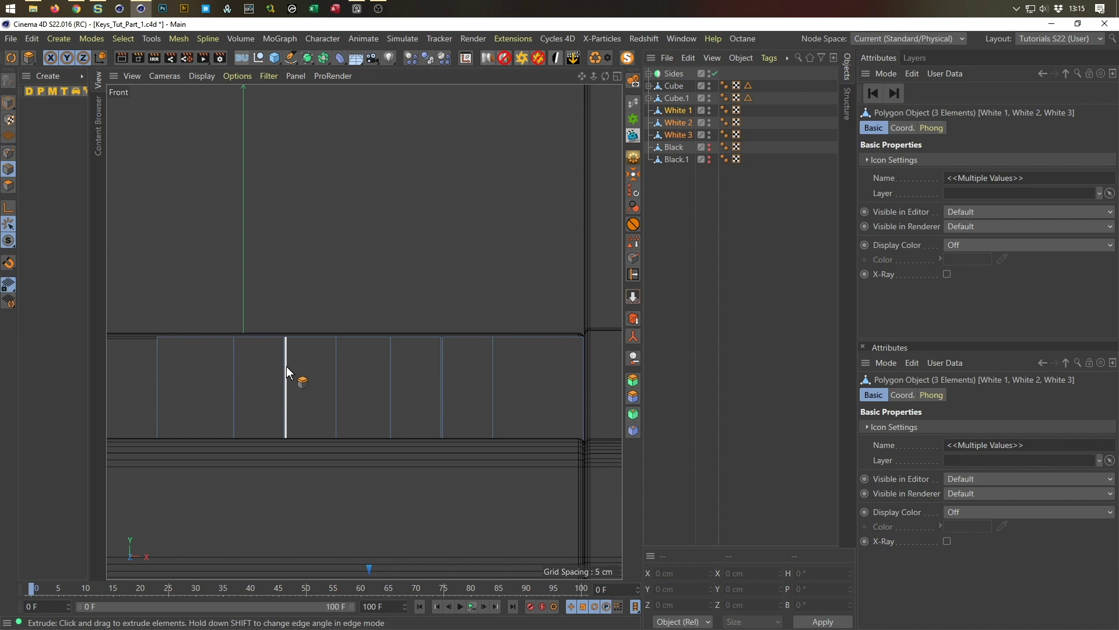
{"action": "key", "text": "k"}
{"action": "key", "text": "j"}
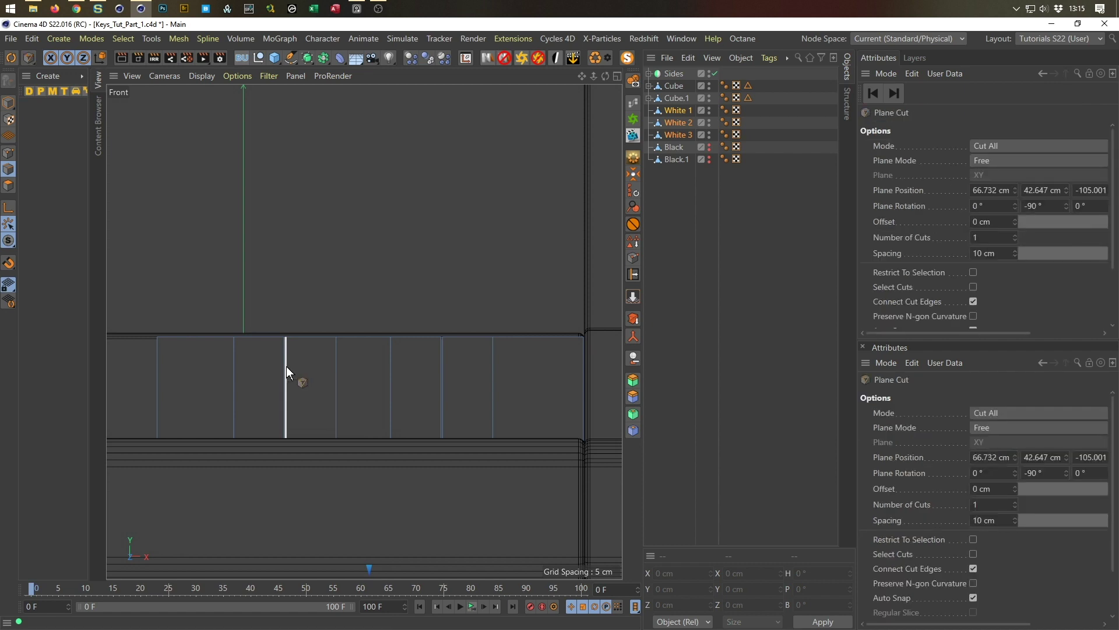
{"action": "left_click", "coordinate": [156, 348]}
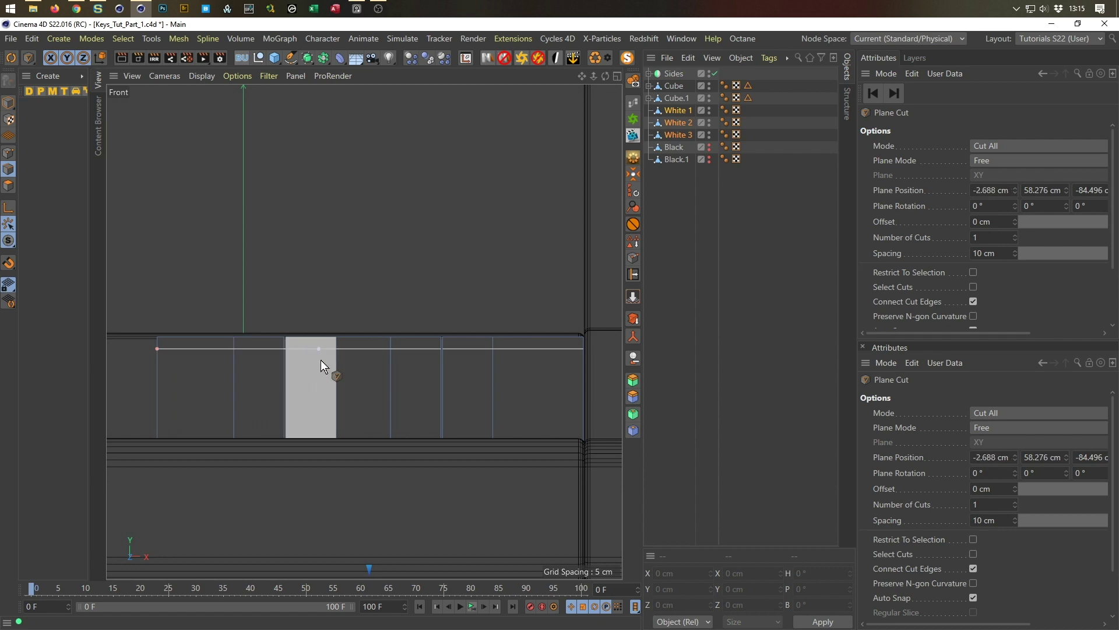
{"action": "left_click", "coordinate": [601, 361]}
{"action": "middle_click", "coordinate": [600, 360]}
{"action": "middle_click", "coordinate": [212, 200]}
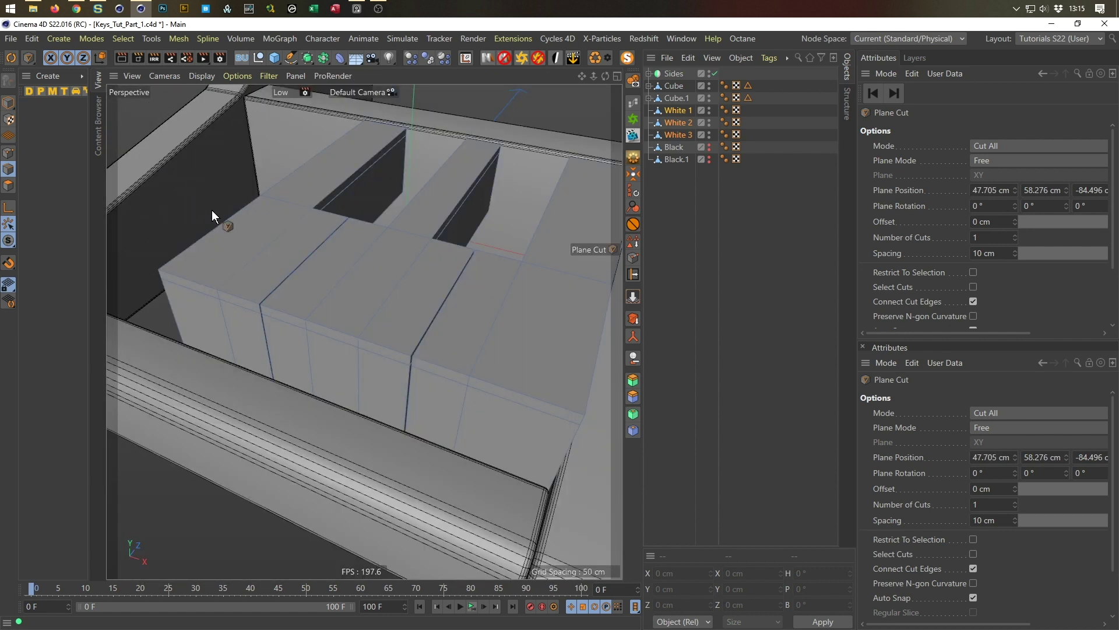
Select the narrow strip polygons above the new cut along the front faces of all three white keys
{"action": "left_click", "coordinate": [9, 186]}
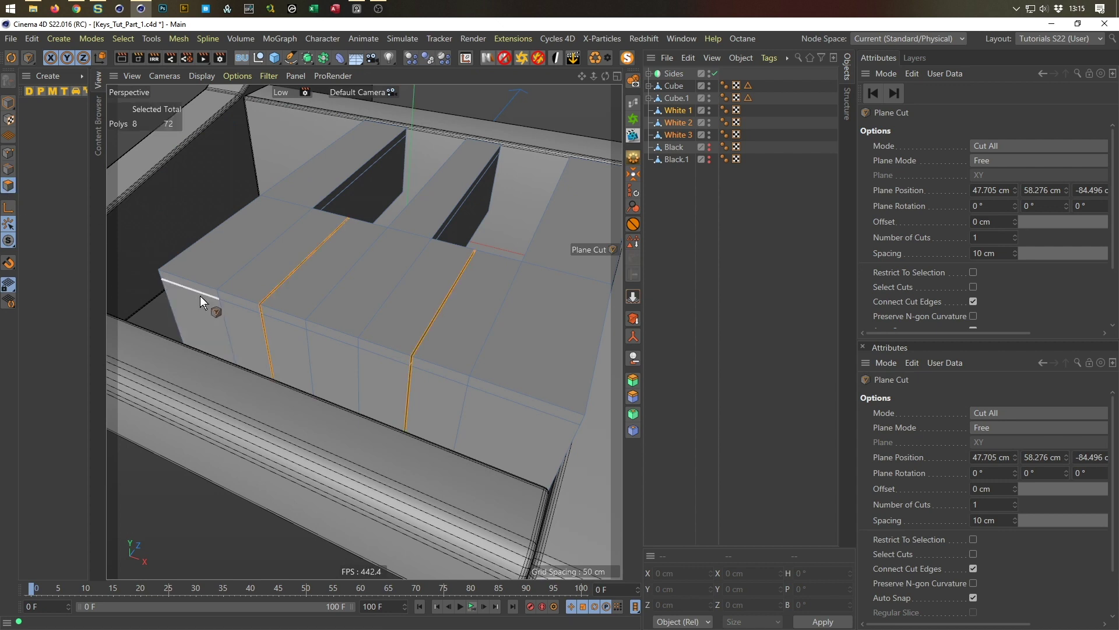
{"action": "scroll", "coordinate": [215, 291], "scroll_direction": "up", "scroll_amount": 5}
{"action": "key", "text": "space"}
{"action": "left_click", "coordinate": [236, 292]}
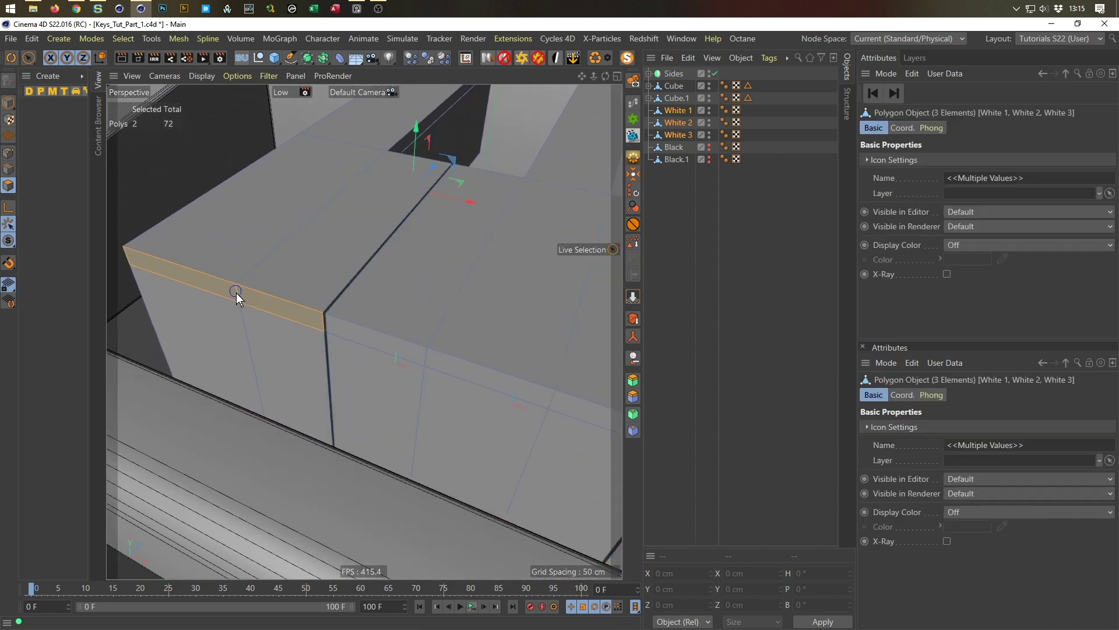
{"action": "left_click", "coordinate": [421, 357], "text": "shift"}
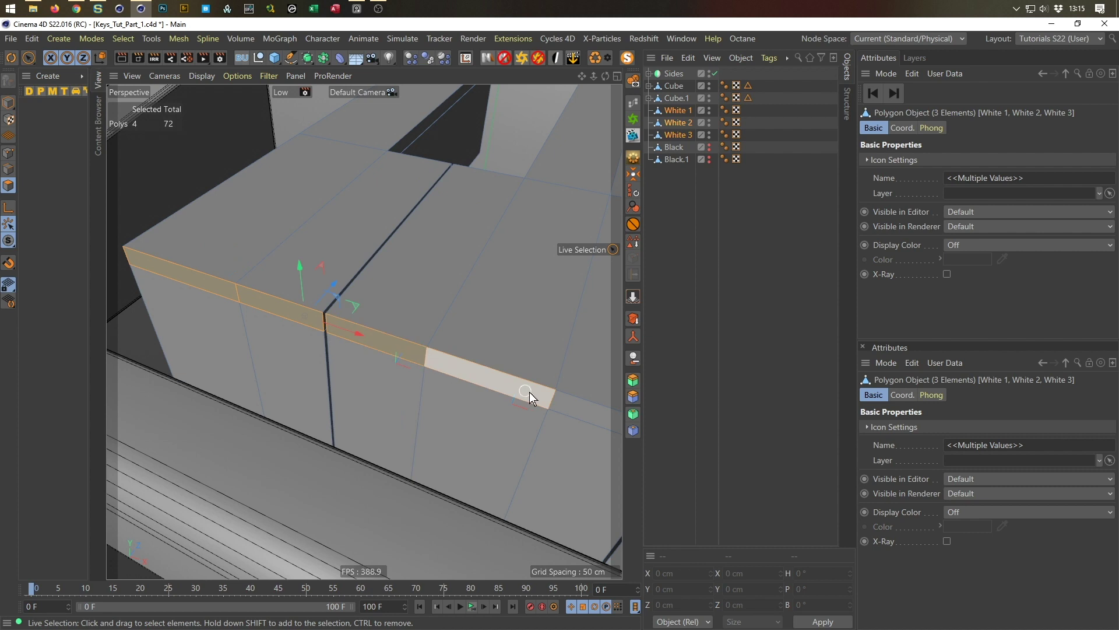
{"action": "left_click", "coordinate": [533, 391], "text": "shift"}
{"action": "left_click_drag", "start_coordinate": [533, 390], "coordinate": [436, 360], "text": "alt"}
{"action": "left_click", "coordinate": [421, 310], "text": "shift"}
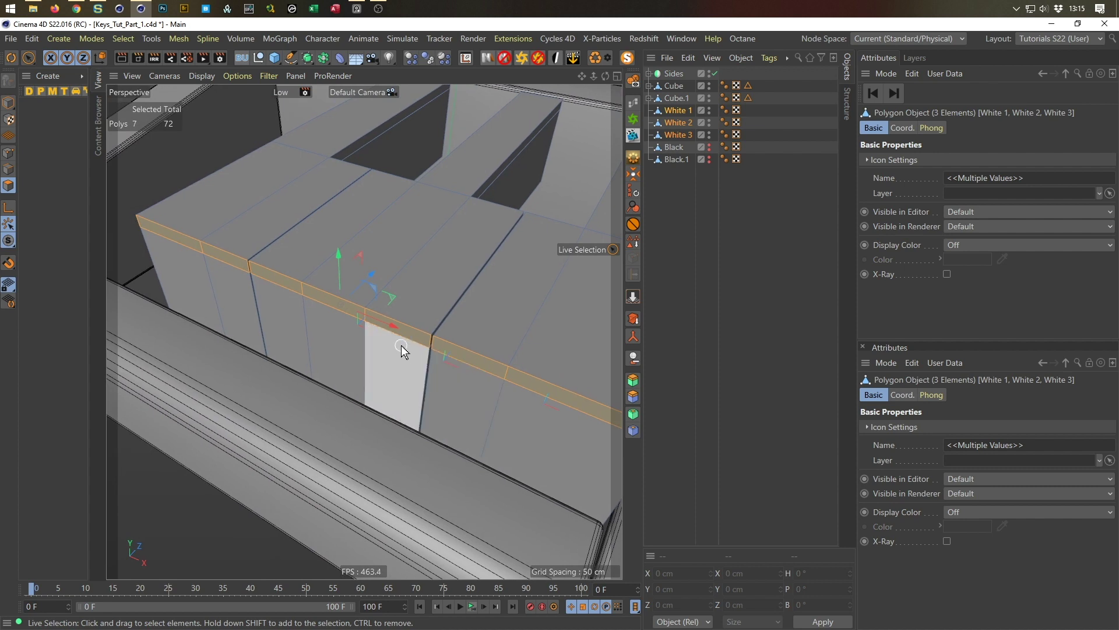
Extrude the selected front strips 4 cm to form an overhanging lip on the white keys, and return to Model mode
{"action": "key", "text": "d"}
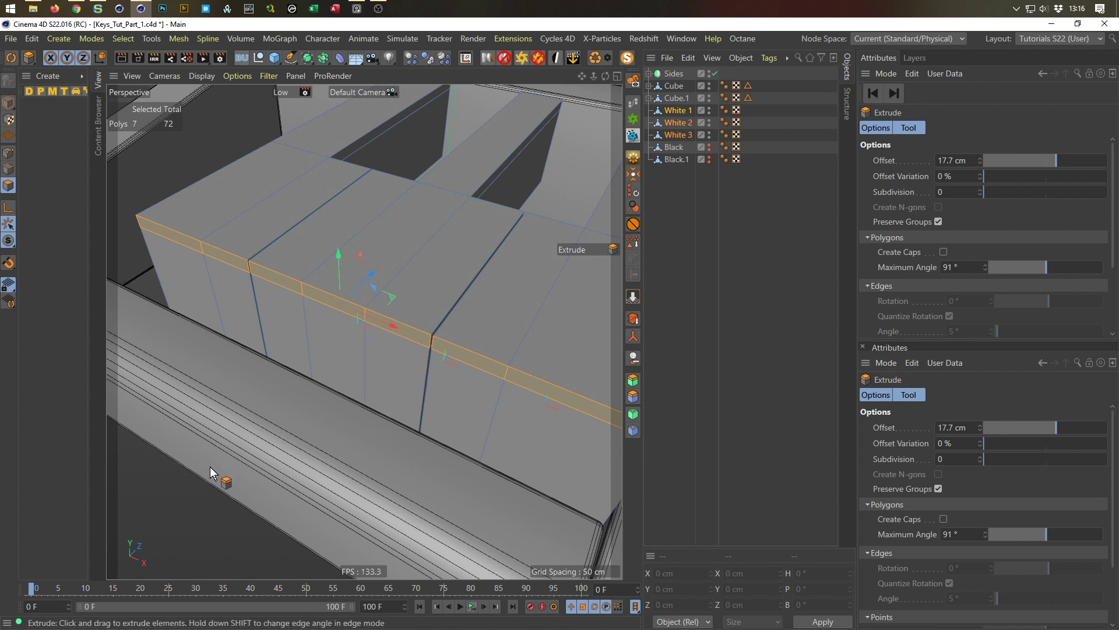
{"action": "left_click_drag", "start_coordinate": [166, 488], "coordinate": [128, 488]}
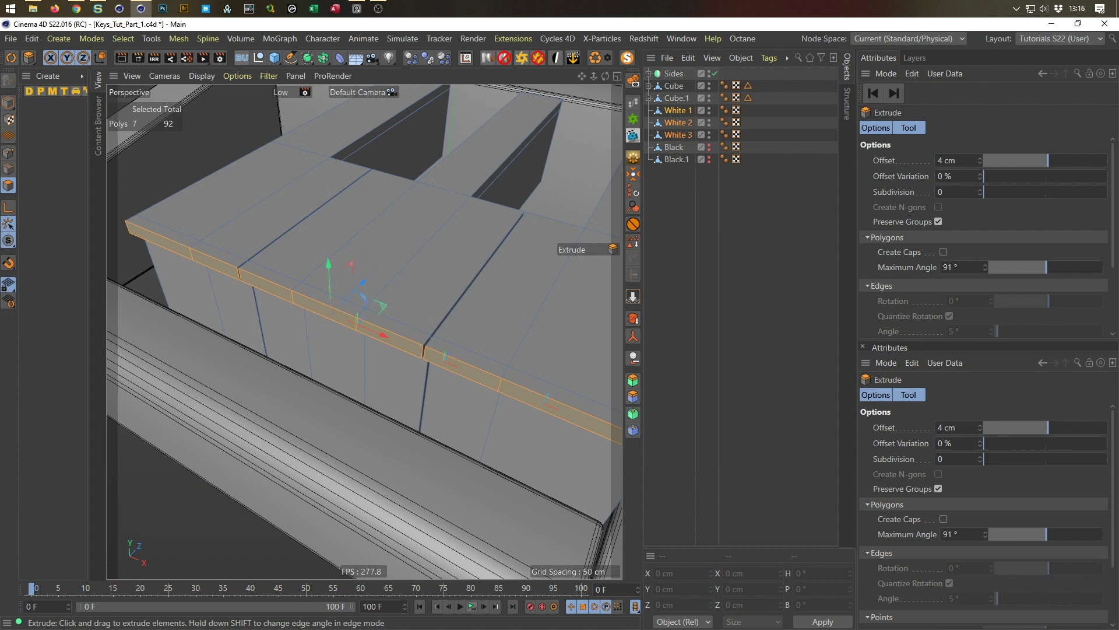
{"action": "left_click", "coordinate": [8, 102]}
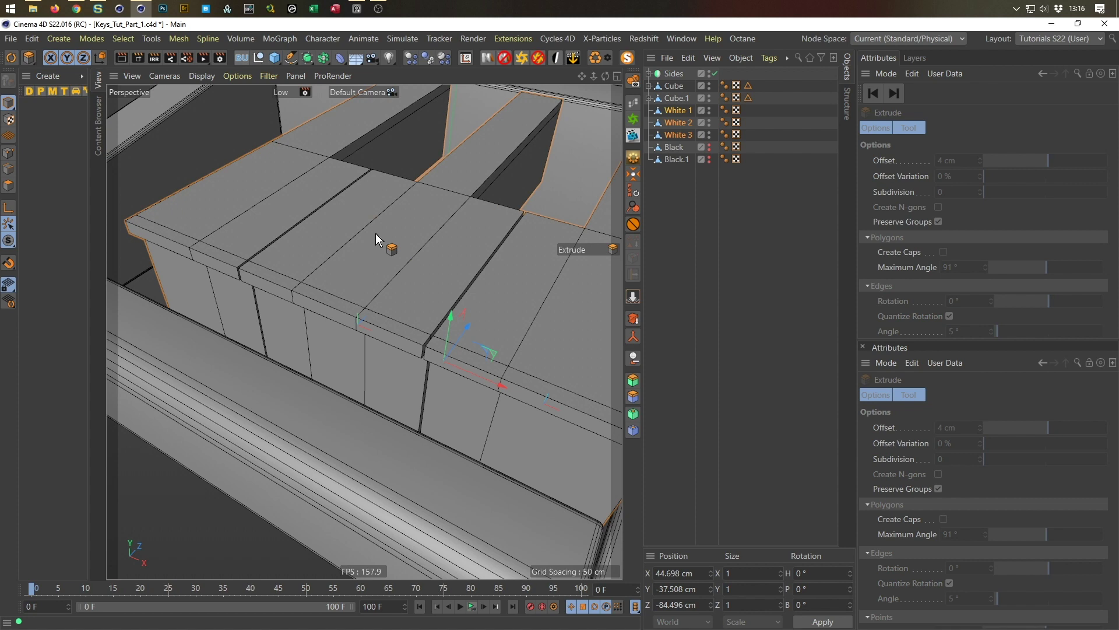
Group White 1, White 2 and White 3 under a null named Whites and save the scene
{"action": "left_click", "coordinate": [679, 111]}
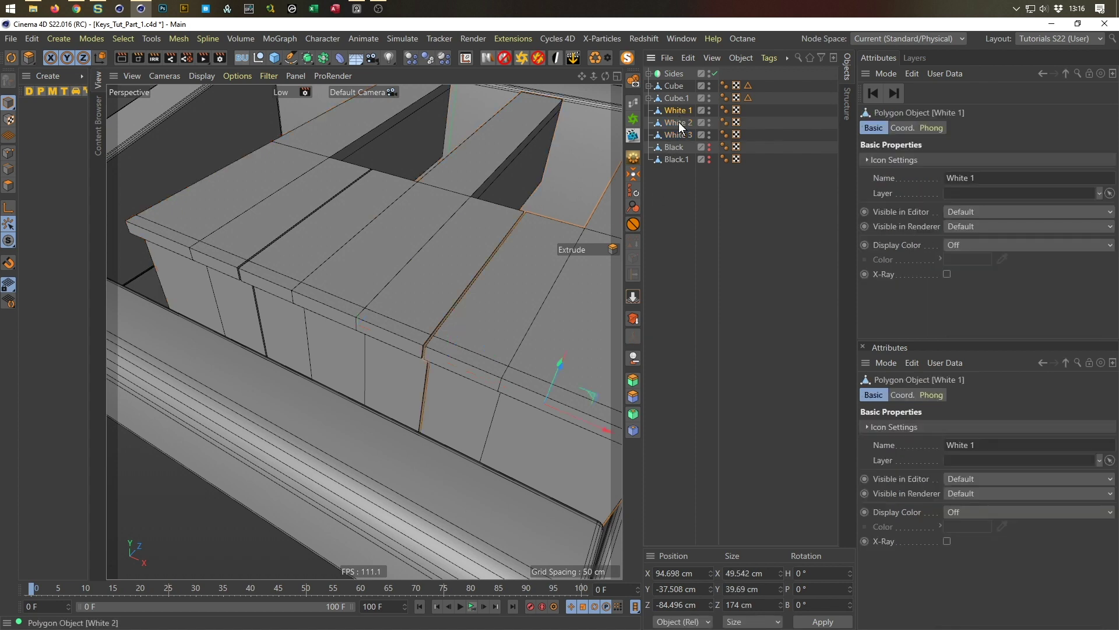
{"action": "left_click", "coordinate": [677, 136], "text": "shift"}
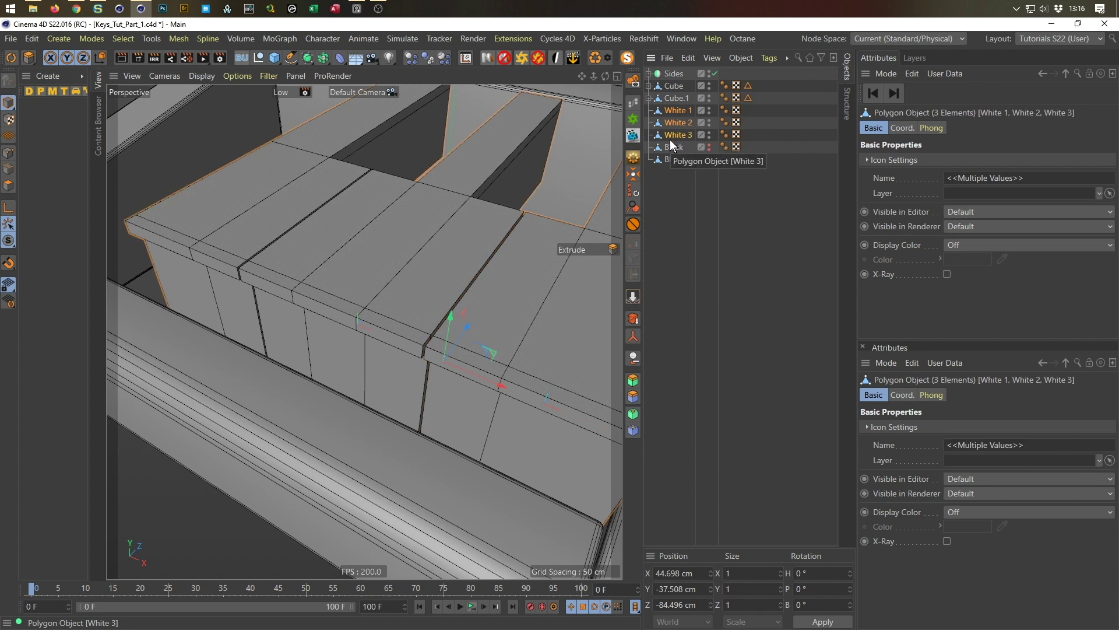
{"action": "key", "text": "alt+g"}
{"action": "type", "text": "Whites"}
{"action": "key", "text": "Return"}
{"action": "key", "text": "ctrl+s"}
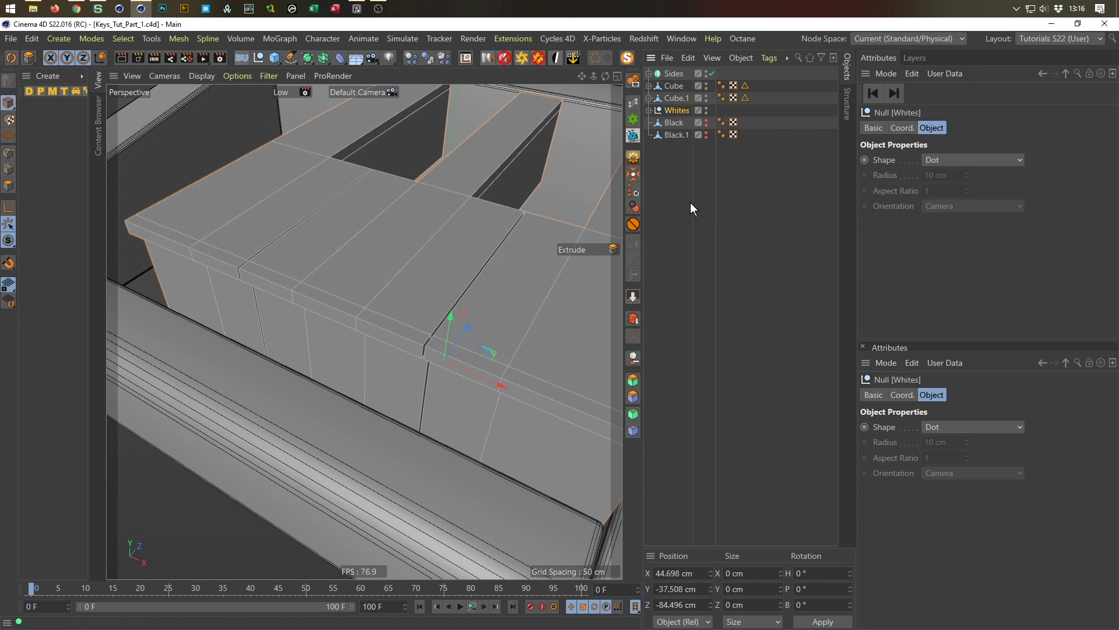
Add a Bevel deformer as a child of the Whites group and set its Subdivision to 3
{"action": "left_click", "coordinate": [649, 111]}
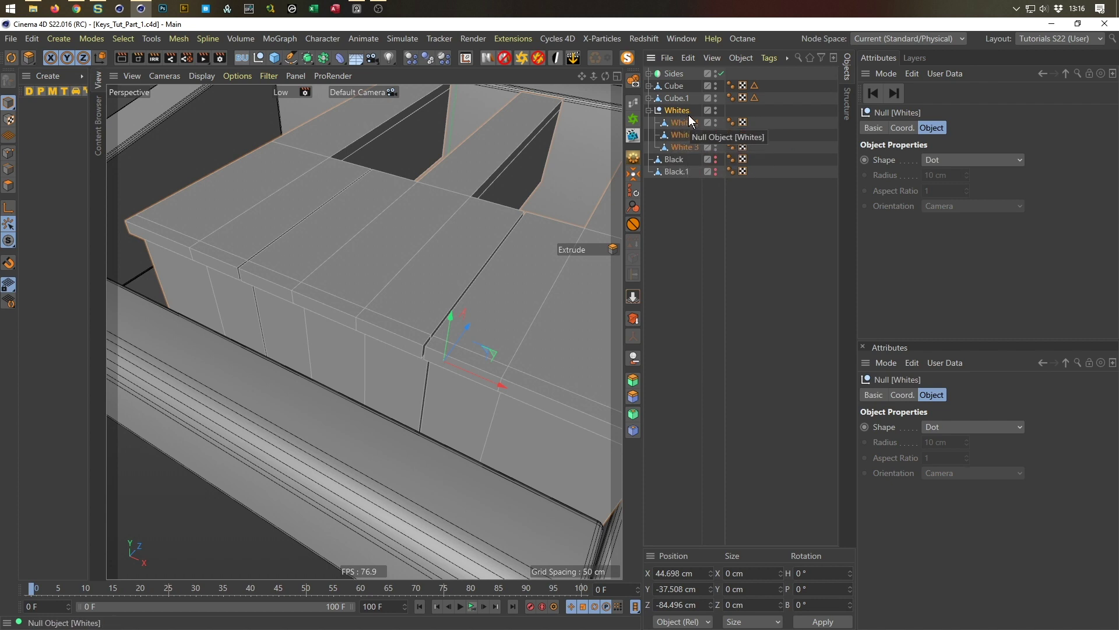
{"action": "left_click", "coordinate": [675, 114]}
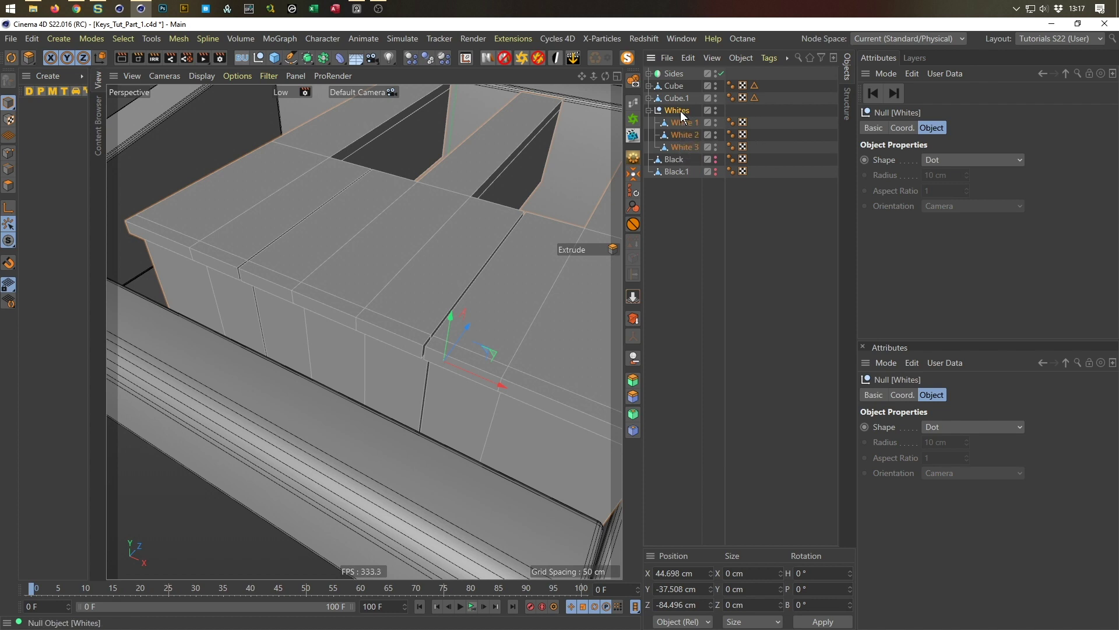
{"action": "left_click_drag", "start_coordinate": [689, 116], "coordinate": [428, 104]}
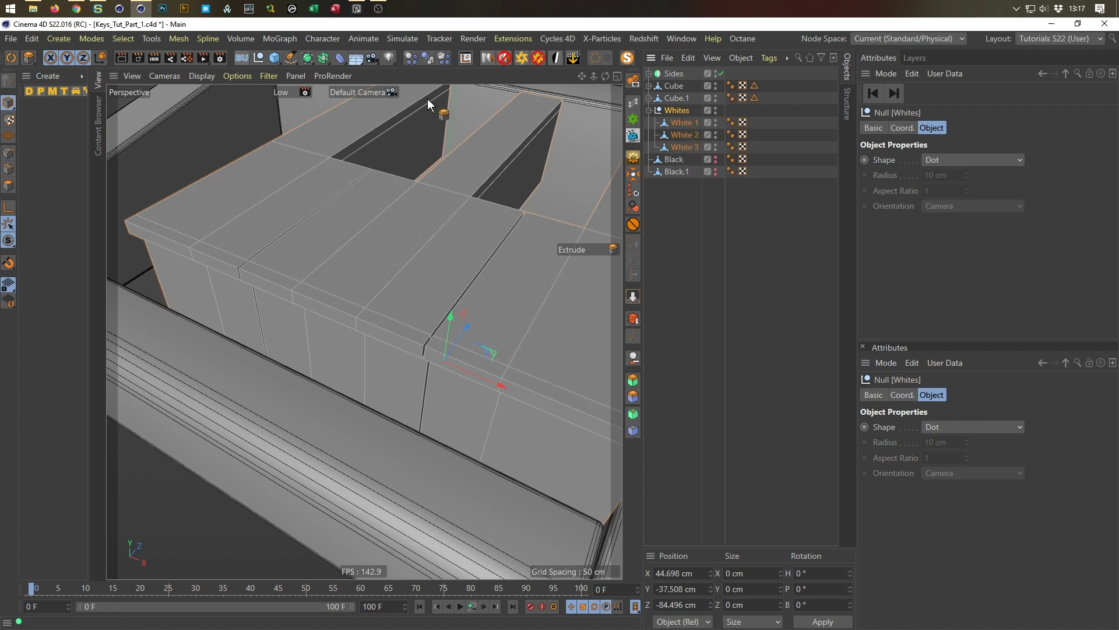
{"action": "left_click", "coordinate": [339, 57]}
{"action": "left_click", "coordinate": [475, 220], "text": "shift"}
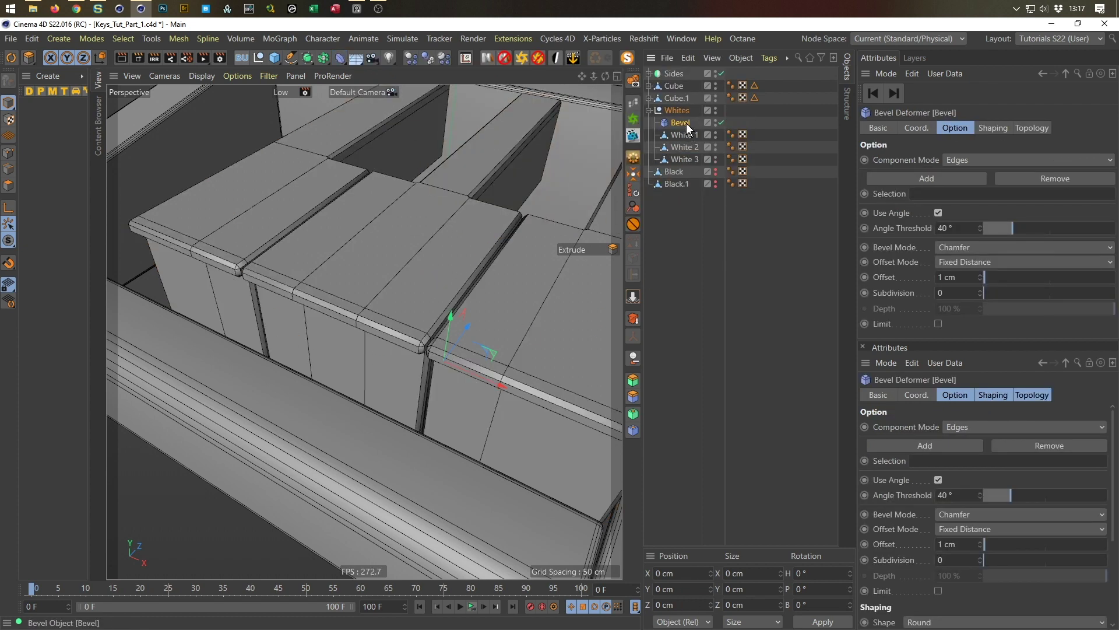
{"action": "left_click", "coordinate": [940, 293]}
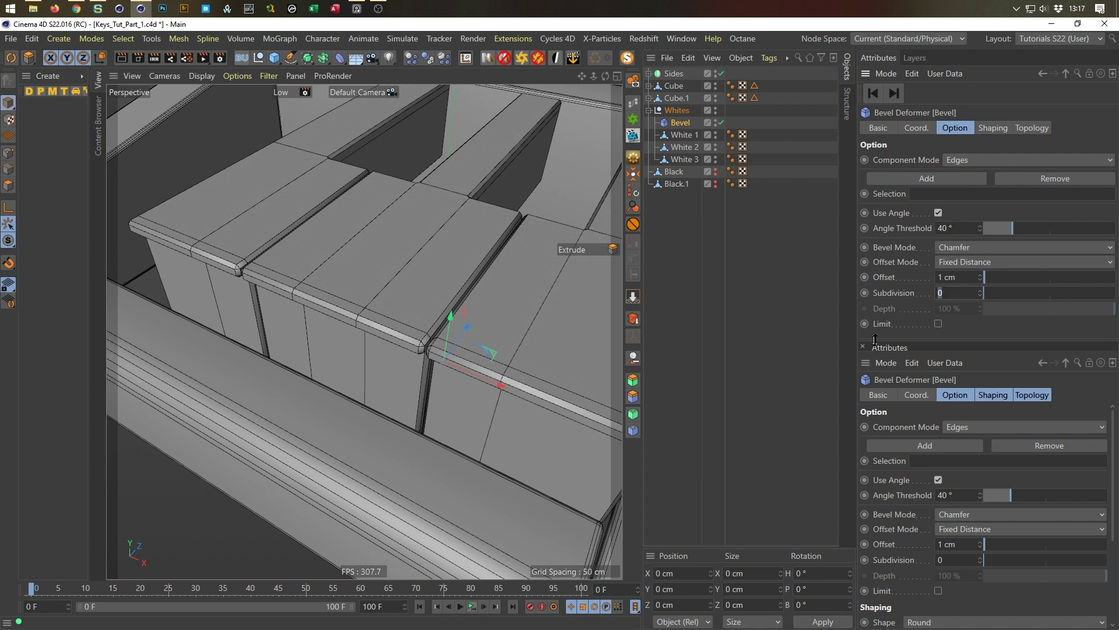
{"action": "type", "text": "3"}
{"action": "key", "text": "Return"}
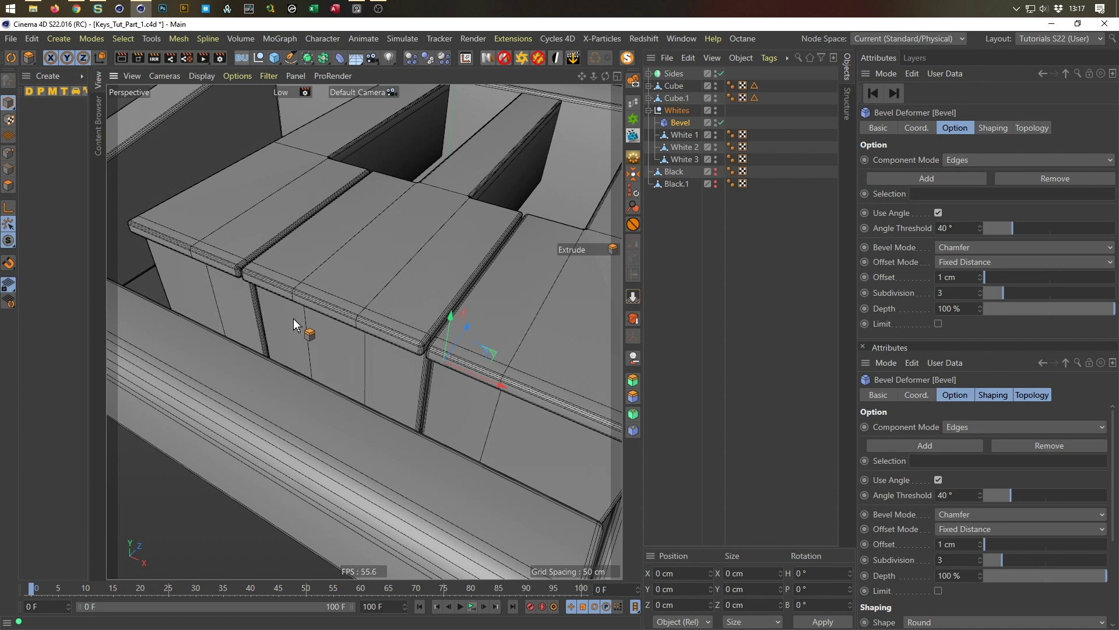
Set the Bevel deformer's Offset to 1.6 cm, judging the rounding at the white keys' front corner
{"action": "left_click_drag", "start_coordinate": [375, 319], "coordinate": [480, 314], "text": "alt"}
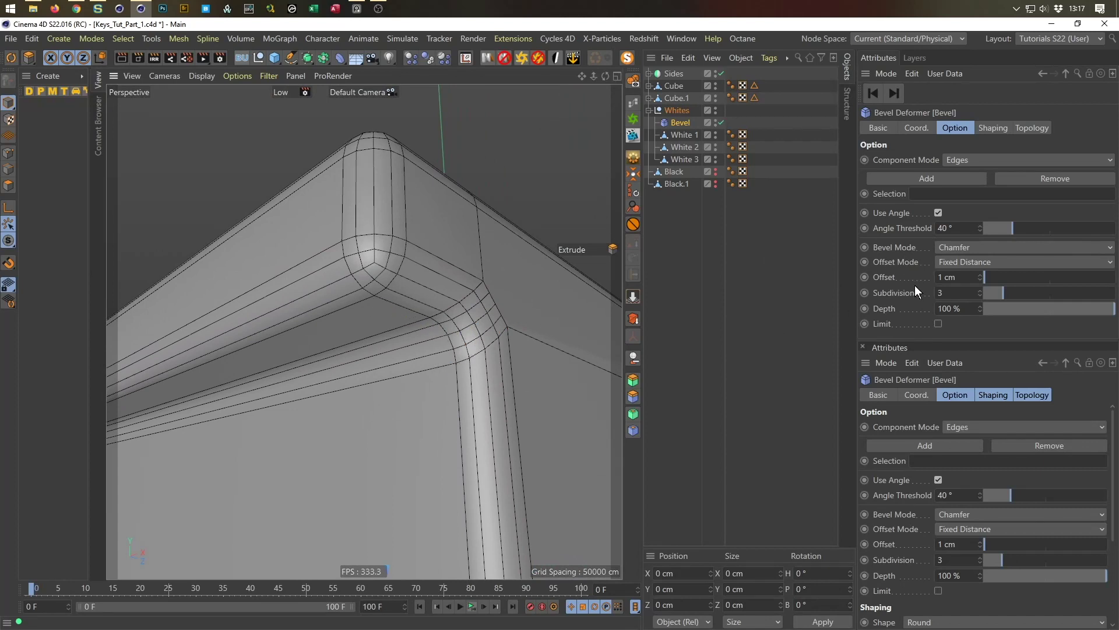
{"action": "left_click", "coordinate": [980, 277]}
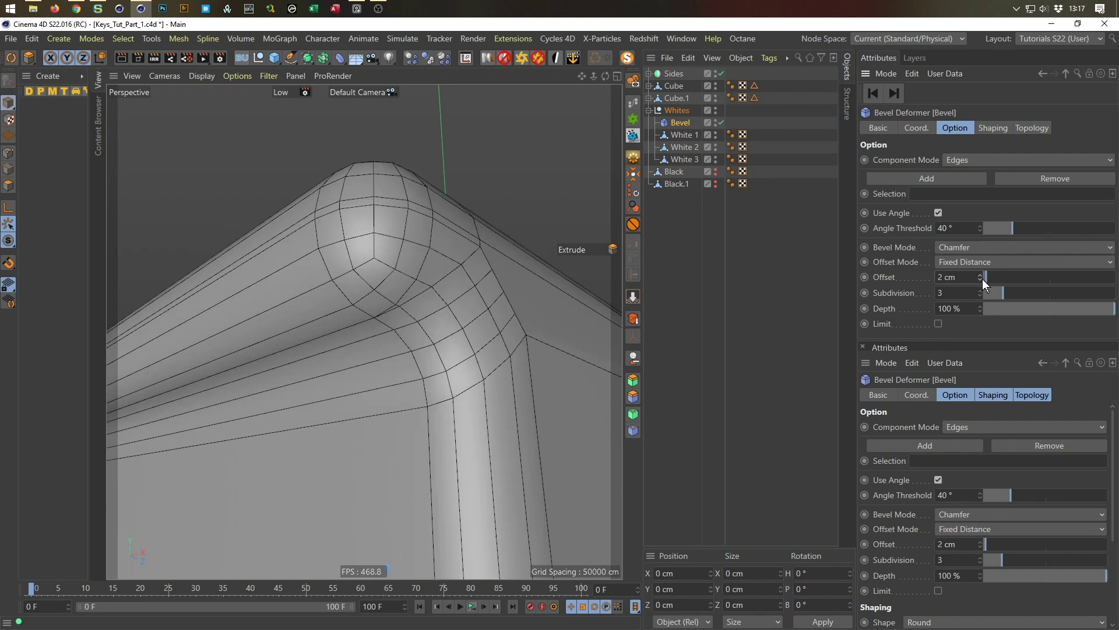
{"action": "left_click", "coordinate": [980, 279]}
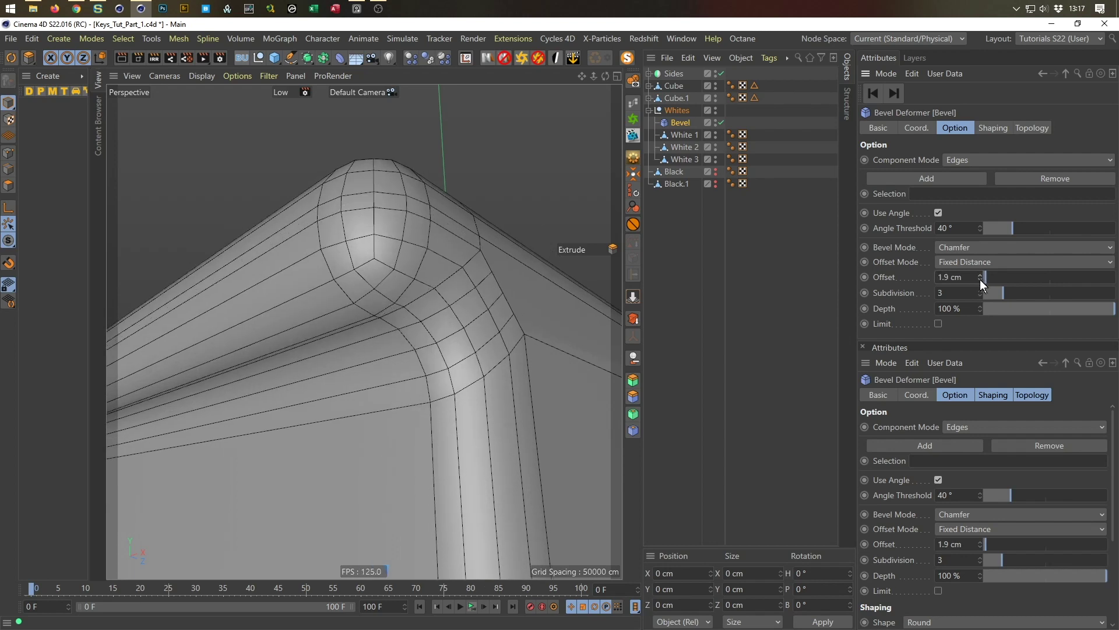
{"action": "left_click", "coordinate": [980, 279]}
{"action": "left_click", "coordinate": [981, 279]}
{"action": "left_click", "coordinate": [980, 278]}
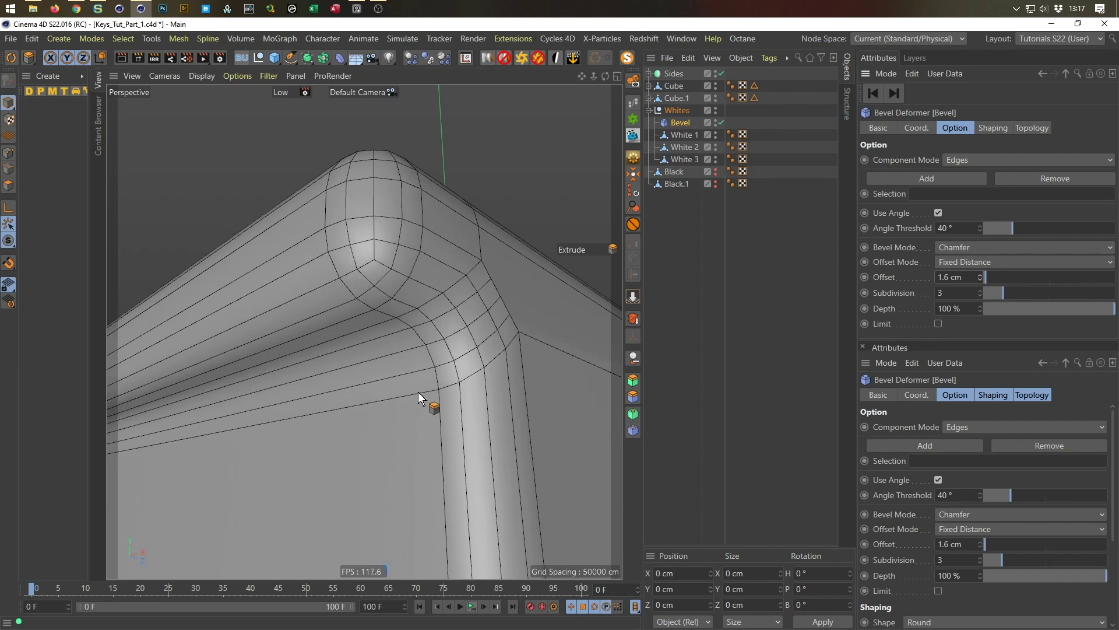
{"action": "left_click", "coordinate": [979, 281]}
{"action": "left_click", "coordinate": [981, 274]}
{"action": "left_click_drag", "start_coordinate": [300, 355], "coordinate": [373, 264], "text": "alt"}
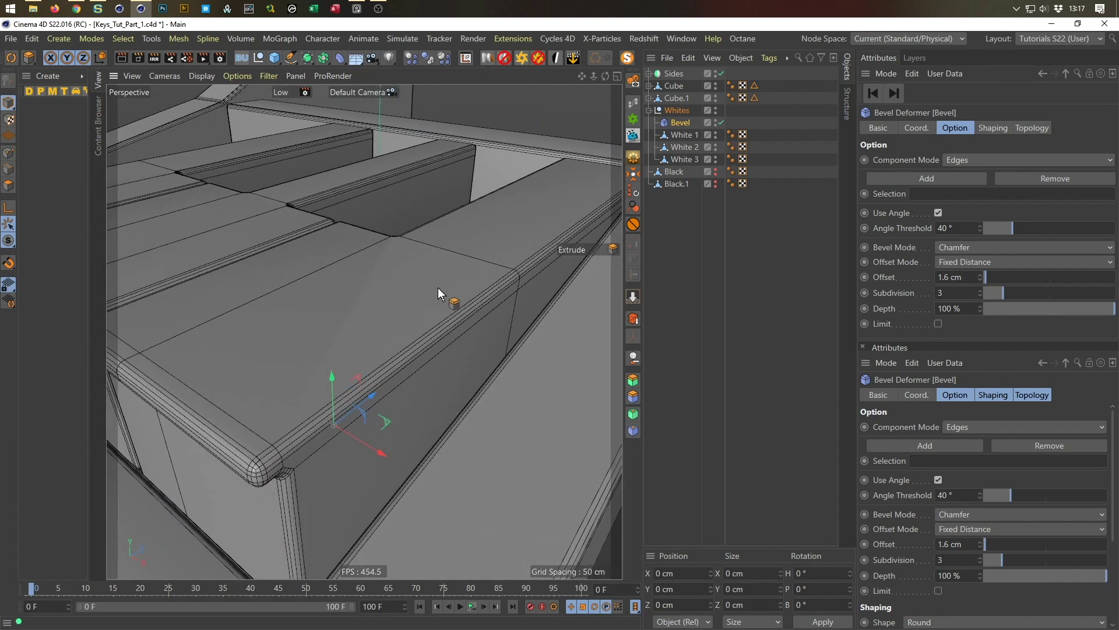
Enable Phong Break Rounding on the Bevel deformer and render the view to check the white keys
{"action": "left_click", "coordinate": [1030, 128]}
{"action": "left_click", "coordinate": [980, 160]}
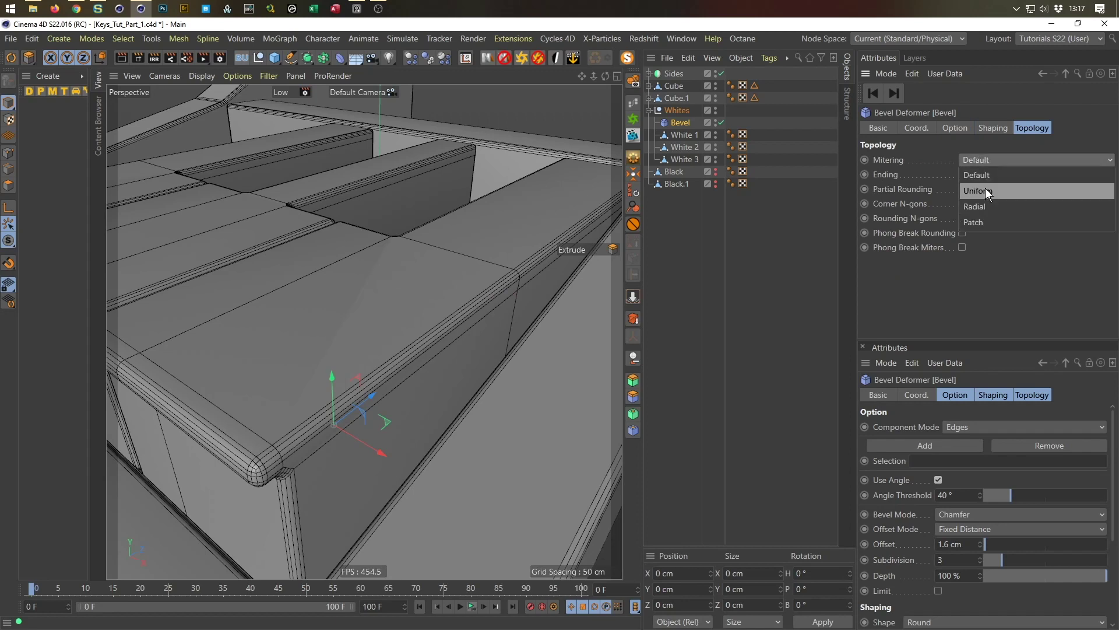
{"action": "left_click", "coordinate": [1004, 138]}
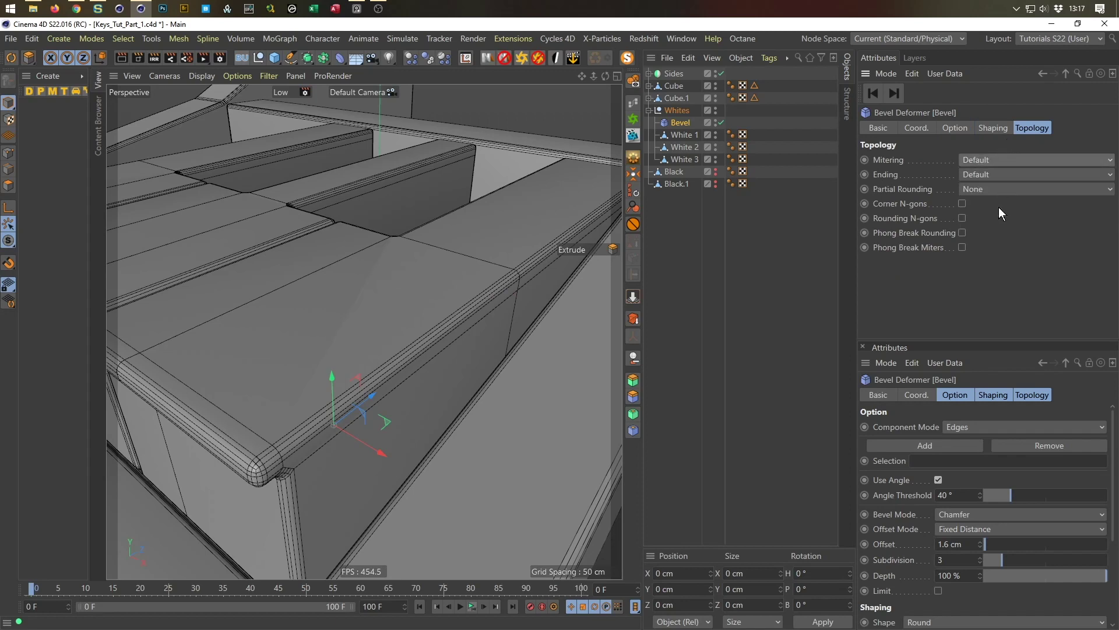
{"action": "left_click", "coordinate": [961, 233]}
{"action": "left_click_drag", "start_coordinate": [414, 405], "coordinate": [514, 316], "text": "alt"}
{"action": "key", "text": "ctrl+r"}
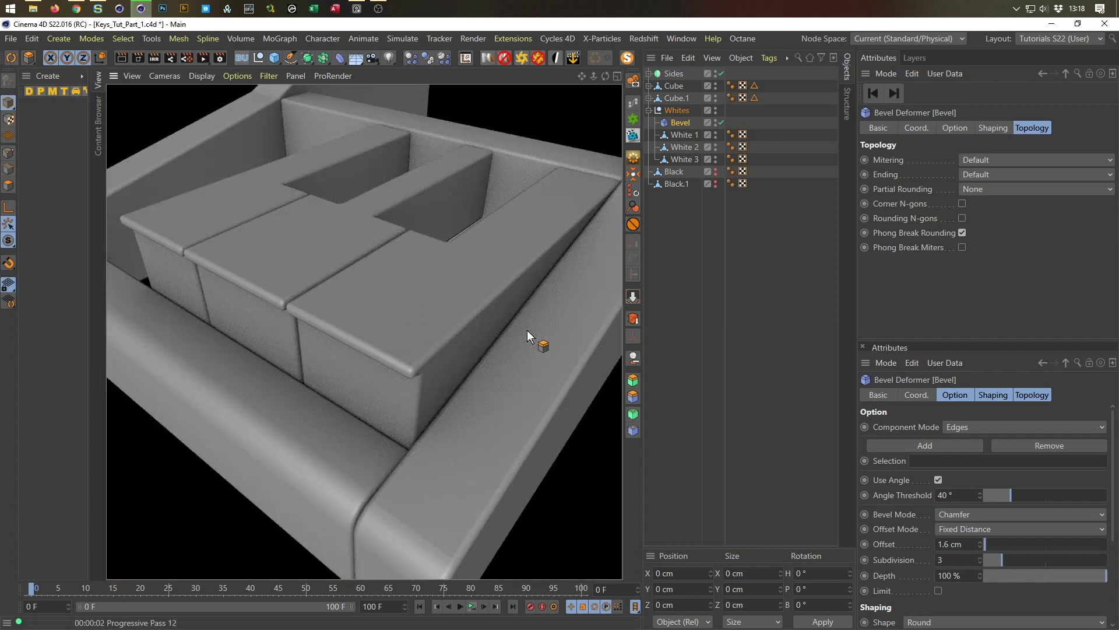
Place an interactive render region over the key's front corner and compare the shading with Phong Break Rounding off and on
{"action": "mouse_move", "coordinate": [415, 380]}
{"action": "left_mouse_down", "text": "alt"}
{"action": "mouse_move", "coordinate": [455, 348]}
{"action": "mouse_move", "coordinate": [370, 390]}
{"action": "left_mouse_up", "text": "alt"}
{"action": "left_click_drag", "start_coordinate": [465, 325], "coordinate": [341, 318], "text": "alt"}
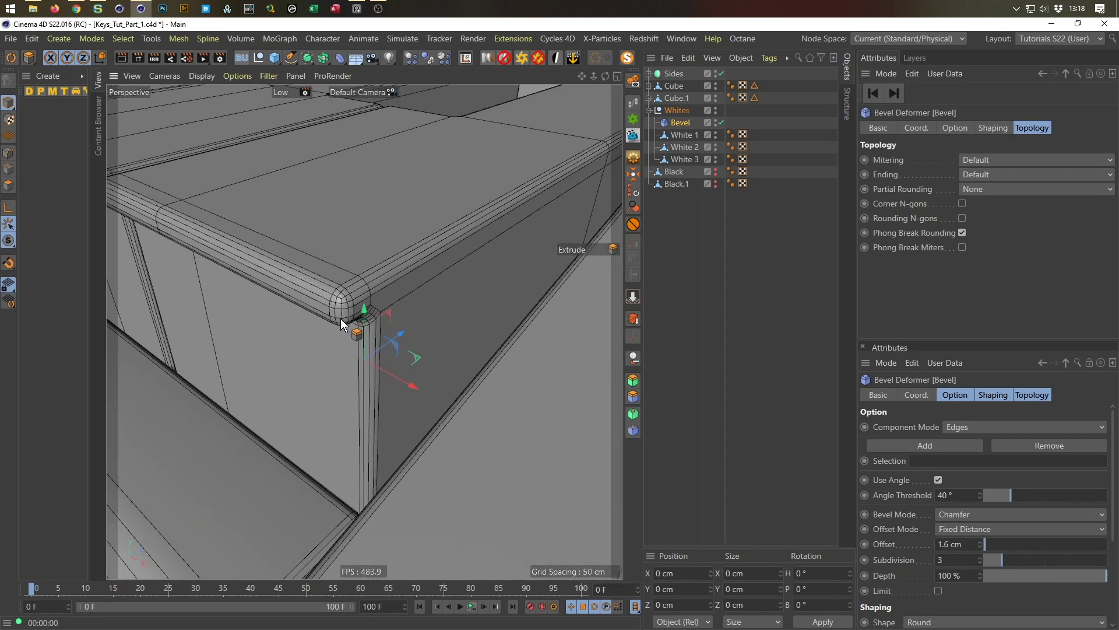
{"action": "left_click", "coordinate": [153, 58]}
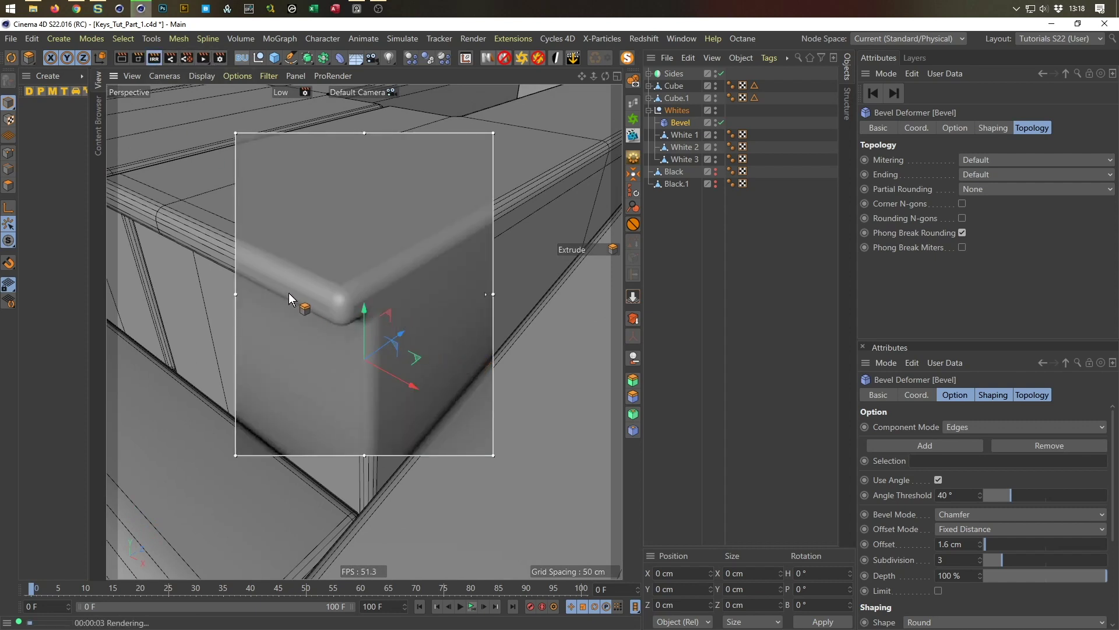
{"action": "left_click", "coordinate": [961, 233]}
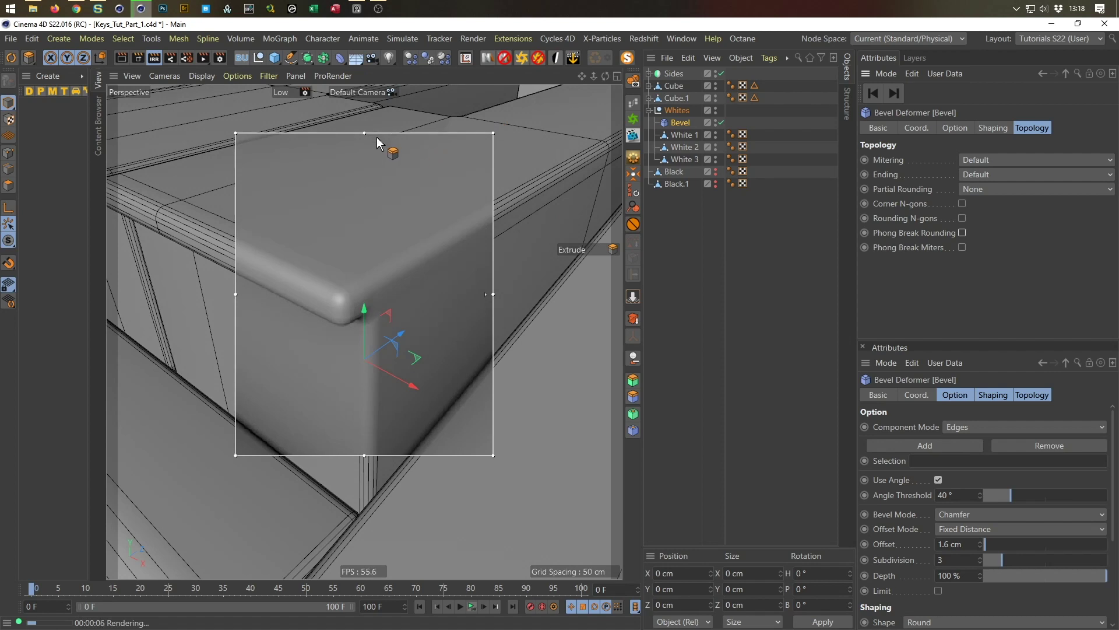
{"action": "left_click_drag", "start_coordinate": [379, 133], "coordinate": [398, 97]}
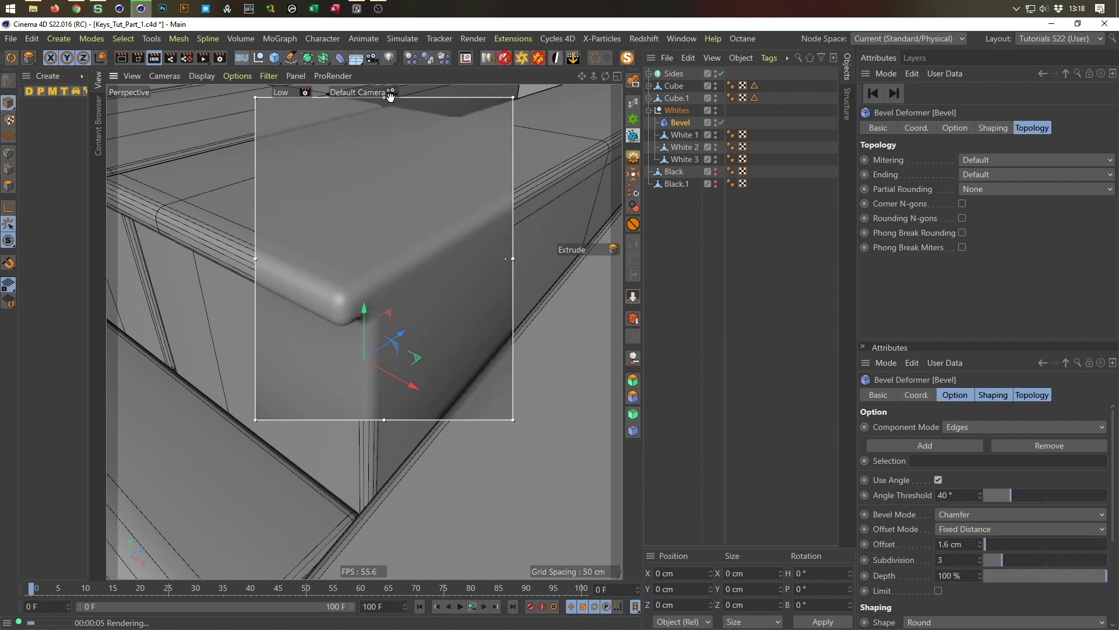
{"action": "left_click_drag", "start_coordinate": [461, 98], "coordinate": [452, 119]}
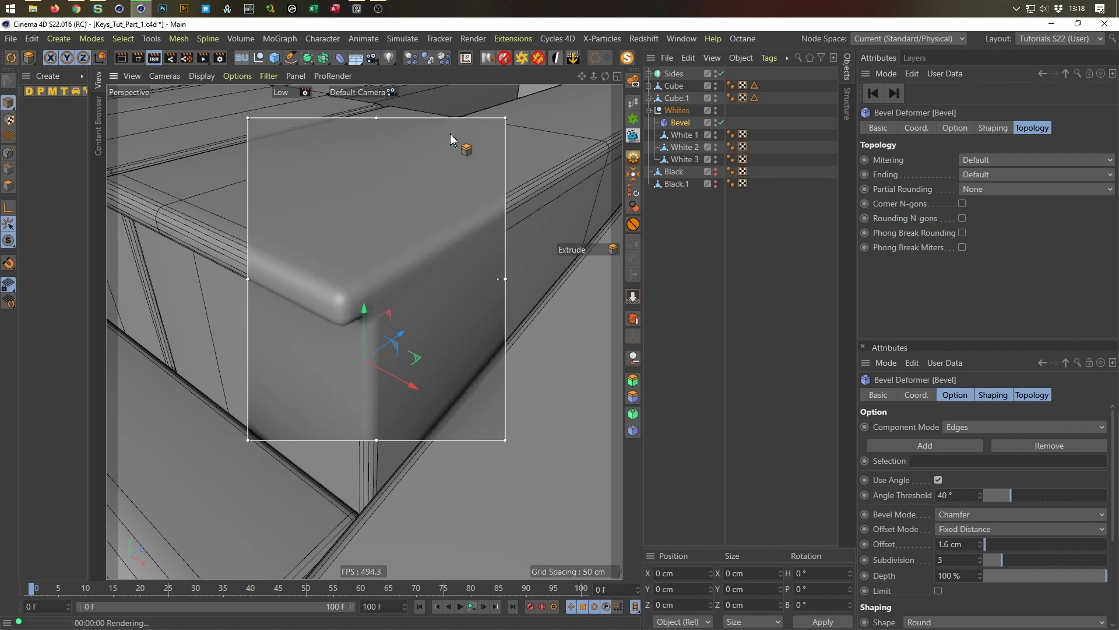
{"action": "left_click", "coordinate": [963, 233]}
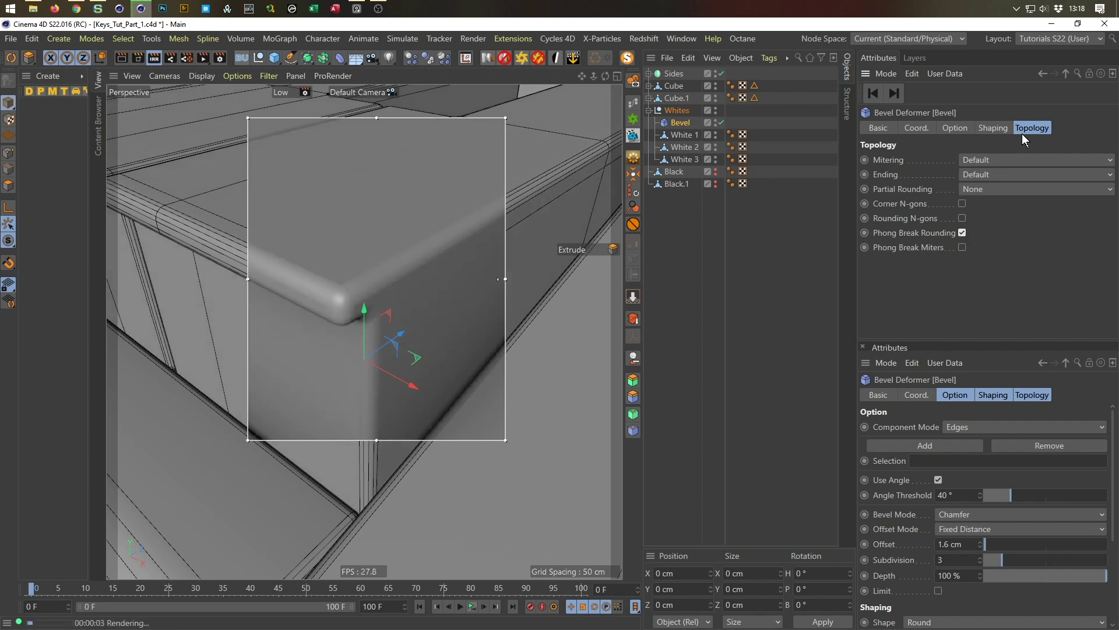
Try Uniform, Radial and Patch mitering in the render region, restore Default, and turn off Phong Break Rounding
{"action": "left_click", "coordinate": [1000, 161]}
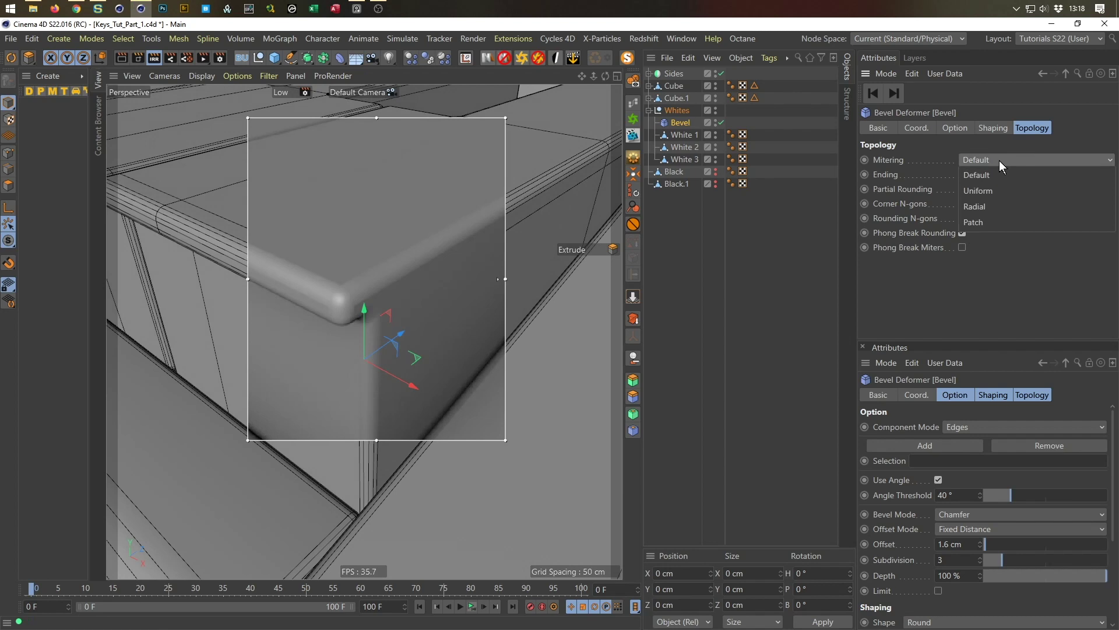
{"action": "left_click", "coordinate": [997, 191]}
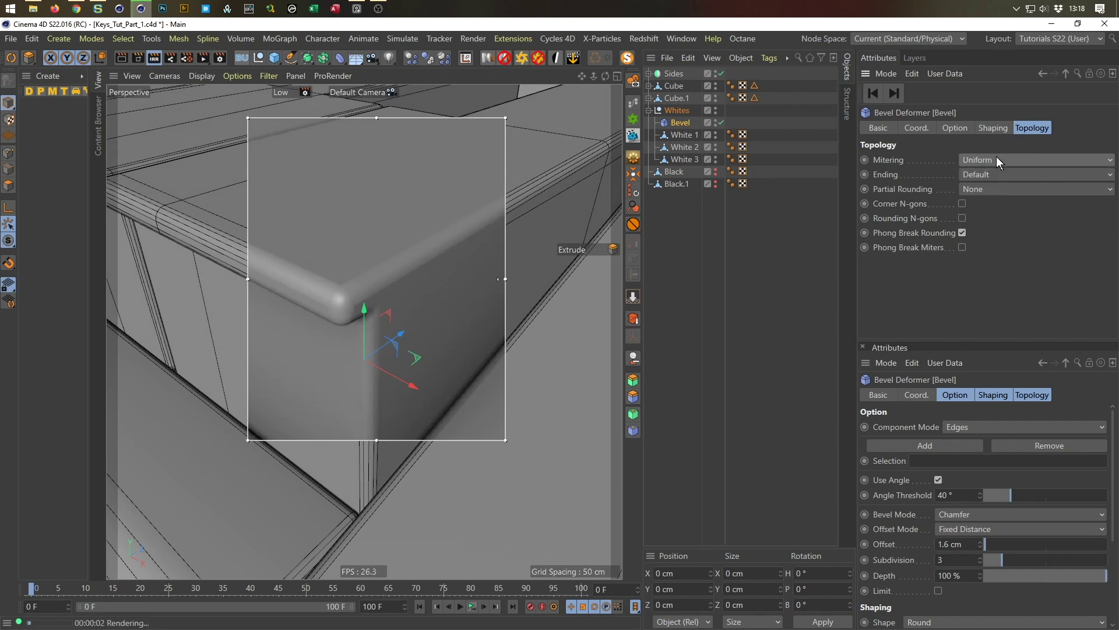
{"action": "left_click", "coordinate": [996, 158]}
{"action": "left_click", "coordinate": [996, 206]}
{"action": "left_click", "coordinate": [991, 164]}
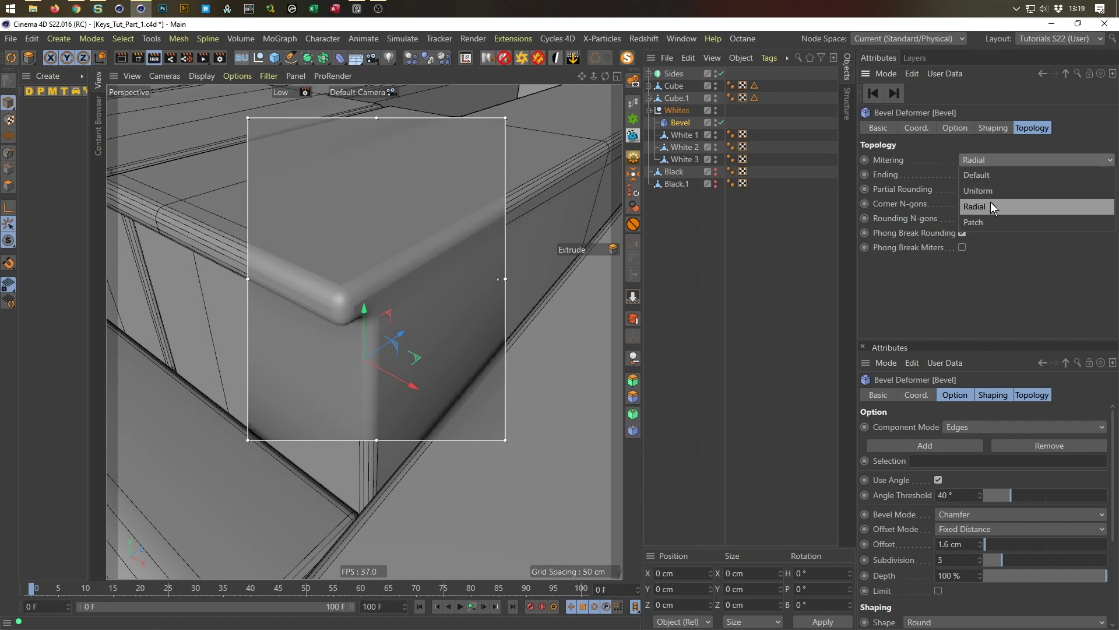
{"action": "left_click", "coordinate": [990, 221]}
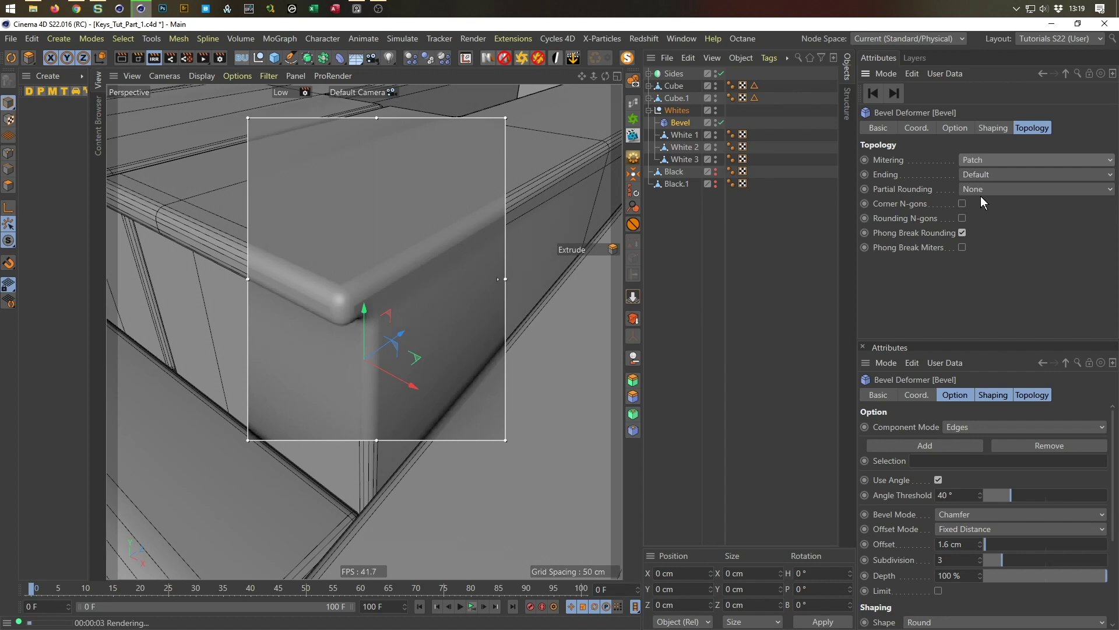
{"action": "left_click", "coordinate": [989, 157]}
{"action": "left_click", "coordinate": [989, 178]}
{"action": "left_click", "coordinate": [962, 233]}
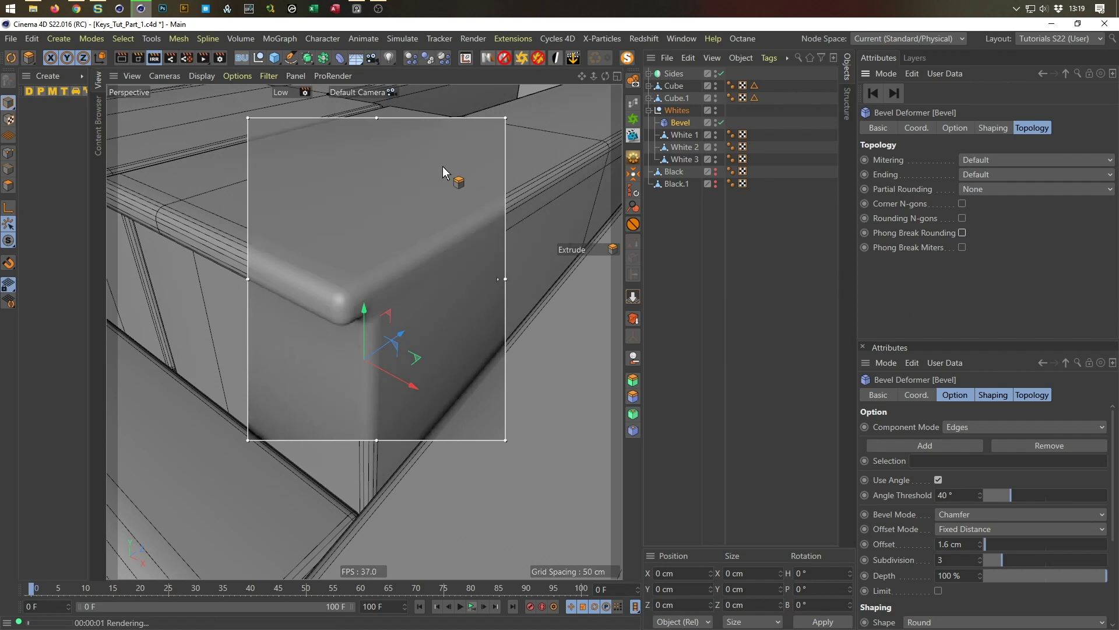
Examine the key's top surface shading in the render region and close the region
{"action": "left_click_drag", "start_coordinate": [402, 116], "coordinate": [401, 214]}
{"action": "left_click_drag", "start_coordinate": [432, 136], "coordinate": [443, 264], "text": "alt"}
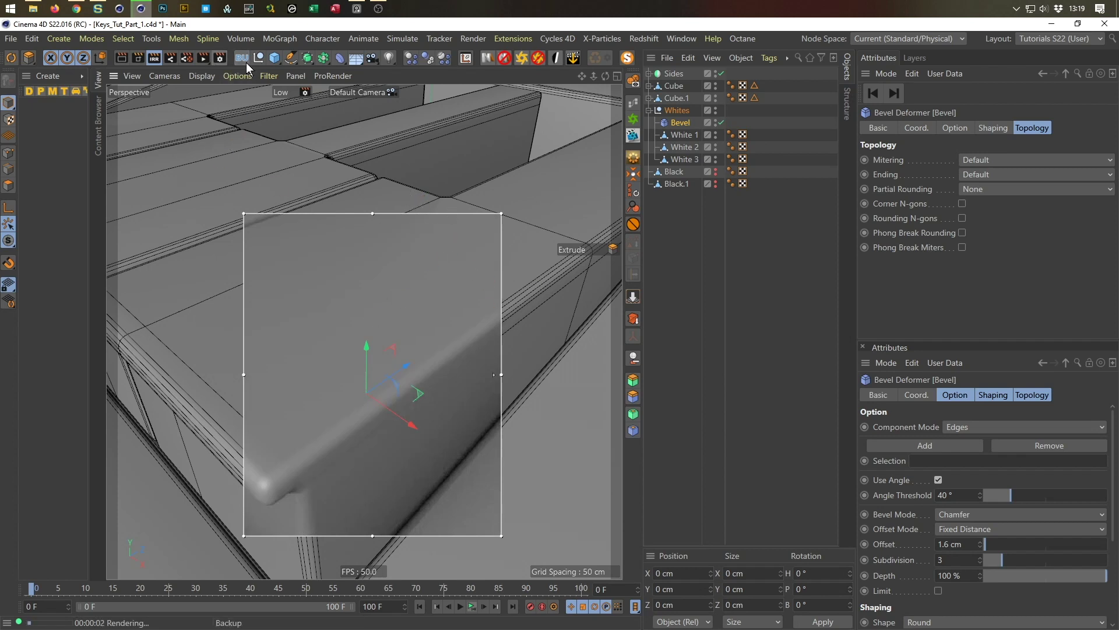
{"action": "key", "text": "alt+r"}
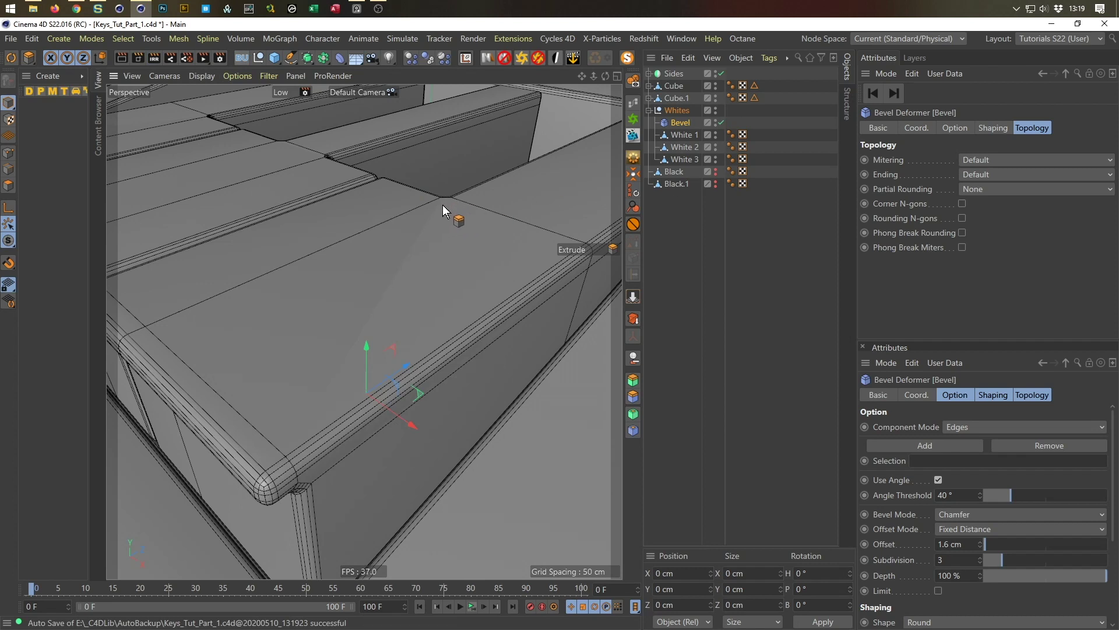
Compare Uniform and Radial mitering on the bevelled key corners, and set the Bevel deformer's Mitering to Patch
{"action": "left_click", "coordinate": [975, 158]}
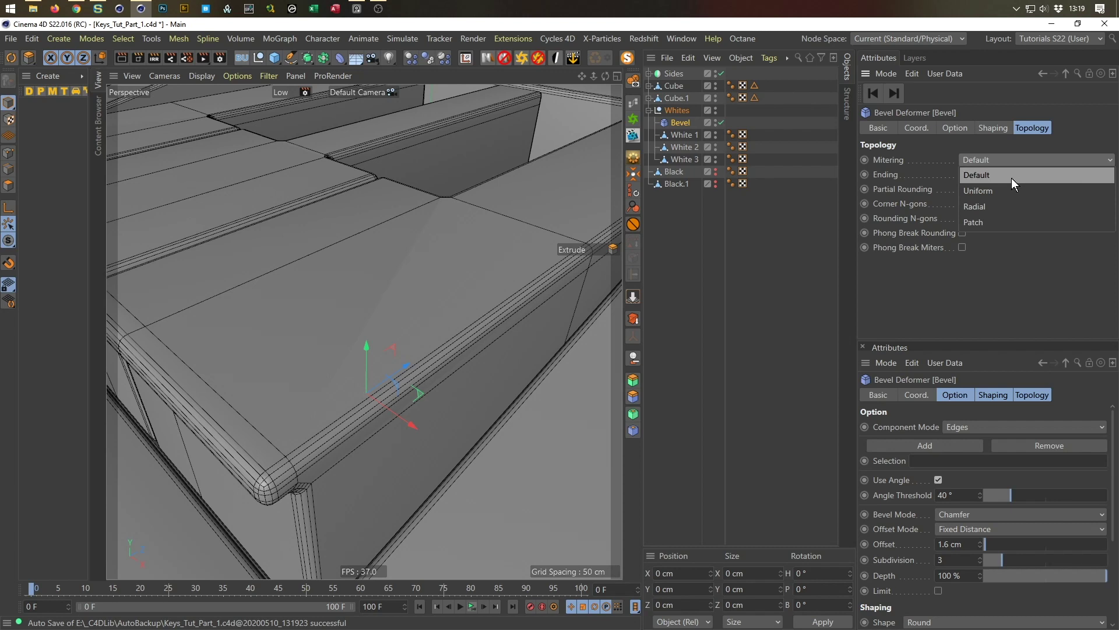
{"action": "left_click", "coordinate": [993, 193]}
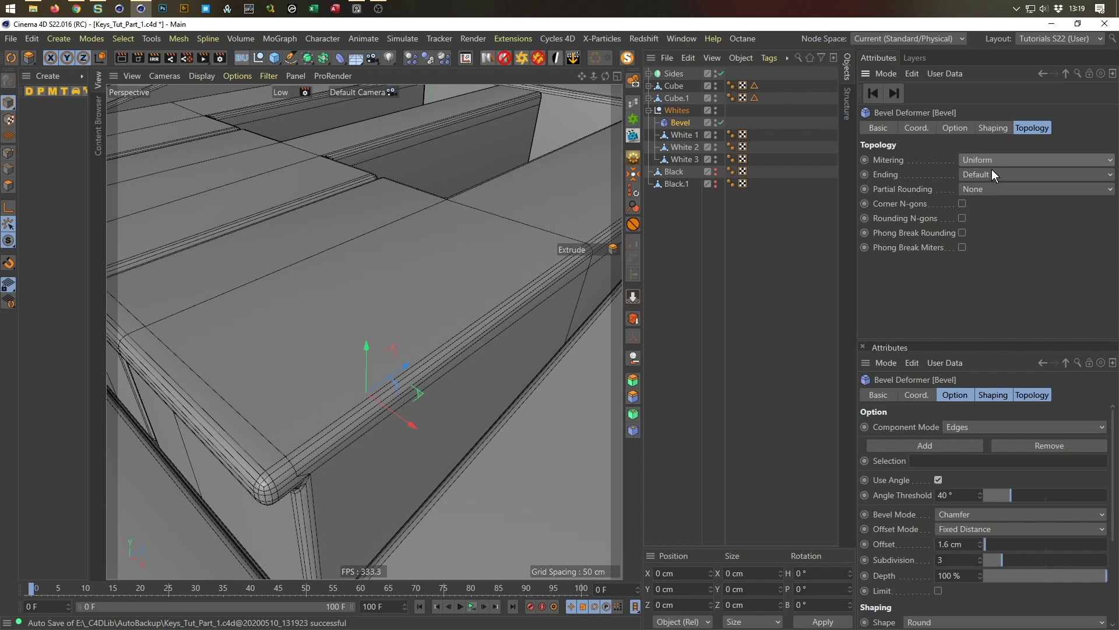
{"action": "left_click", "coordinate": [997, 157]}
{"action": "left_click", "coordinate": [995, 199]}
{"action": "left_click", "coordinate": [992, 160]}
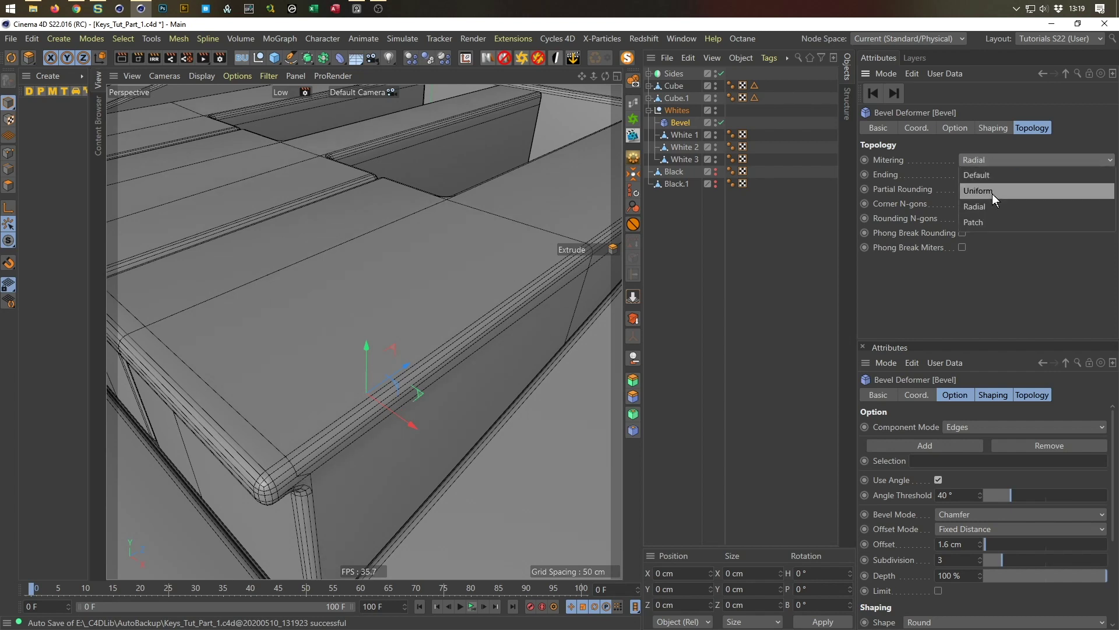
{"action": "left_click", "coordinate": [988, 223]}
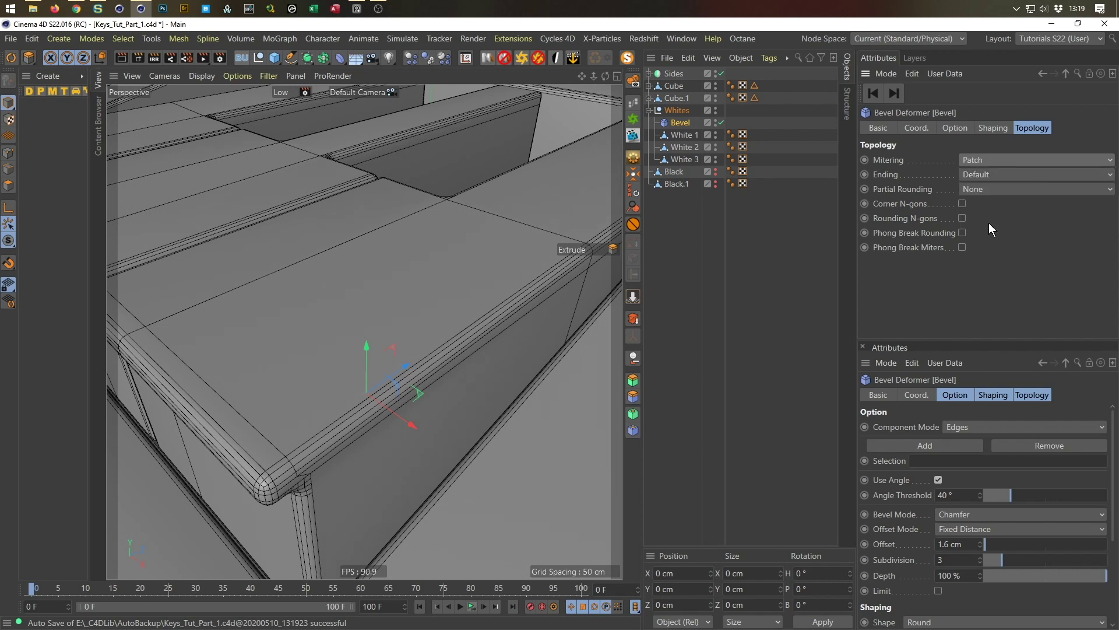
{"action": "left_click_drag", "start_coordinate": [394, 442], "coordinate": [404, 405], "text": "alt"}
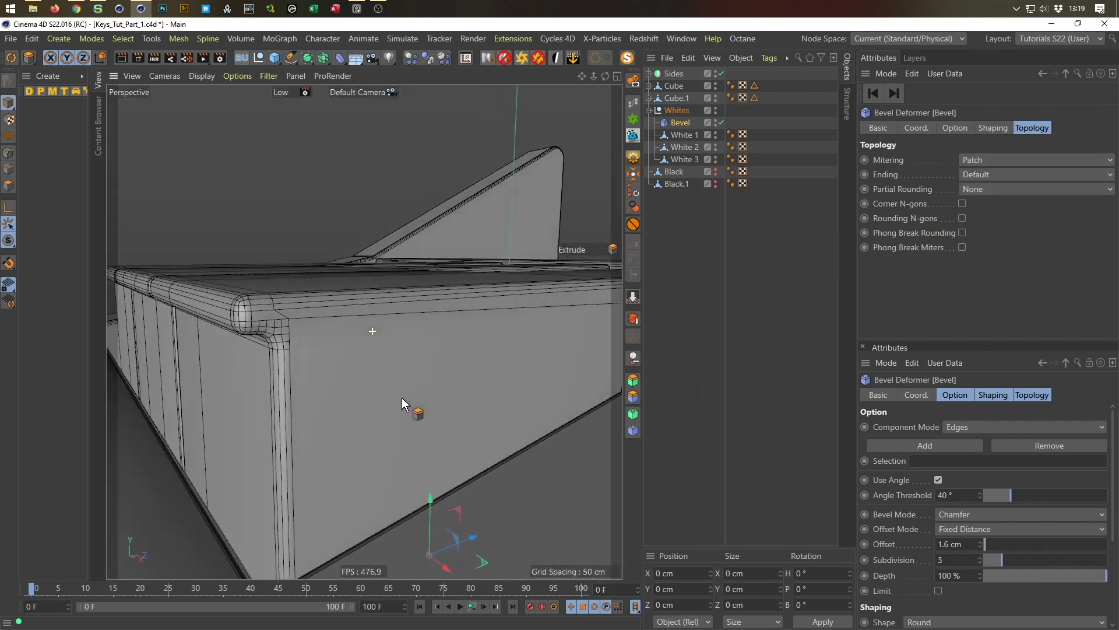
Check the white keys' shading in a full render and a render region, and set the Bevel deformer's Mitering to Uniform
{"action": "scroll", "coordinate": [289, 341], "scroll_direction": "up", "scroll_amount": 3}
{"action": "left_click_drag", "start_coordinate": [227, 314], "coordinate": [399, 303], "text": "alt"}
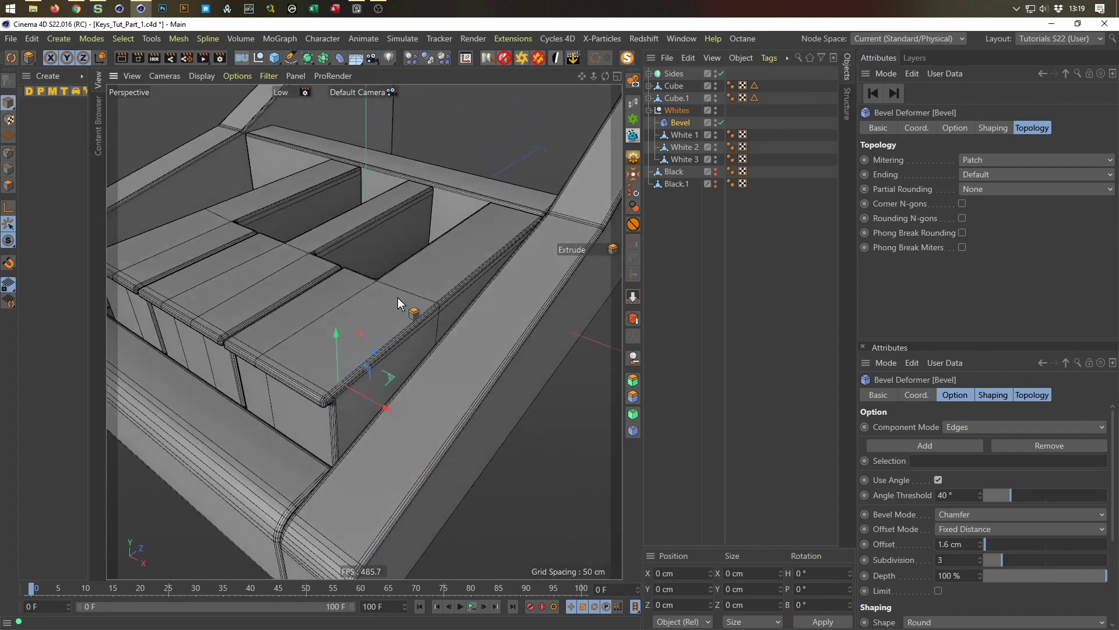
{"action": "key", "text": "ctrl+r"}
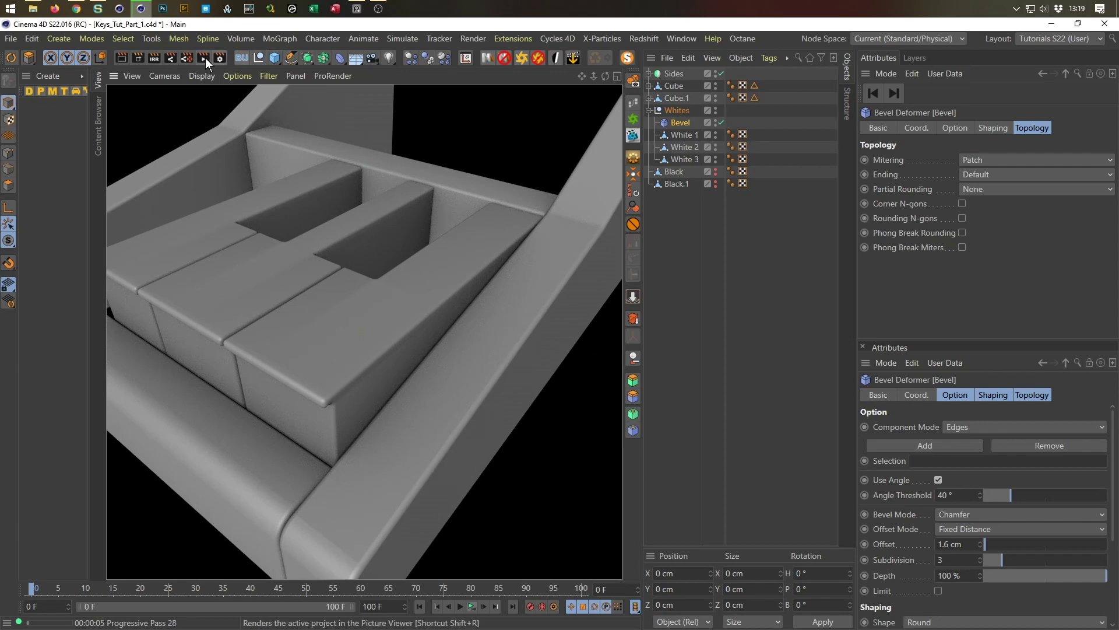
{"action": "left_click", "coordinate": [155, 58]}
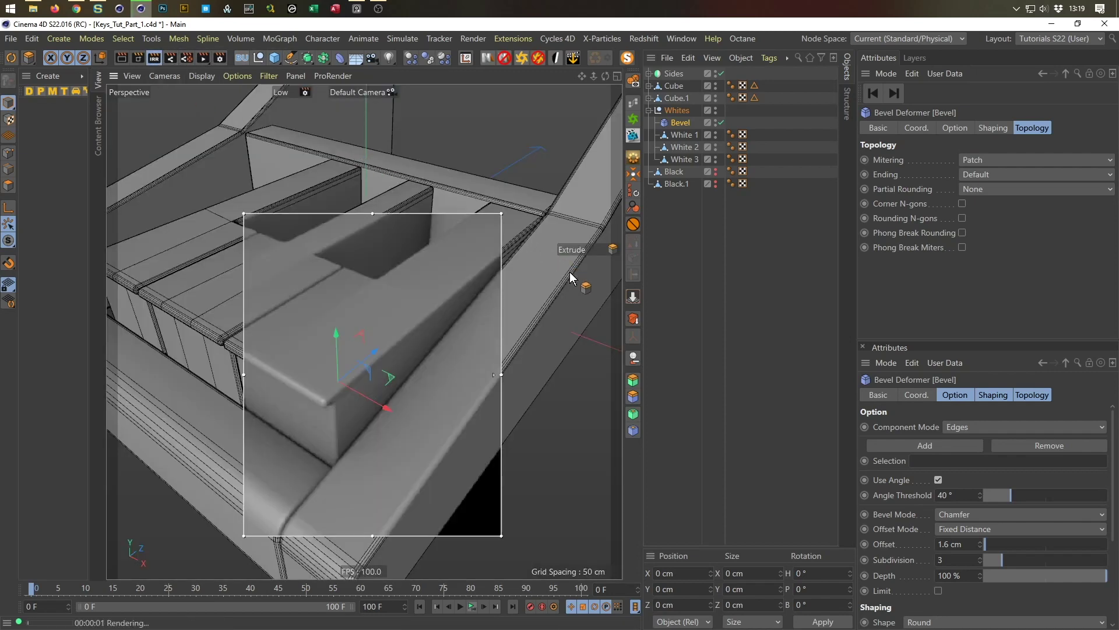
{"action": "left_click", "coordinate": [989, 161]}
{"action": "left_click", "coordinate": [995, 191]}
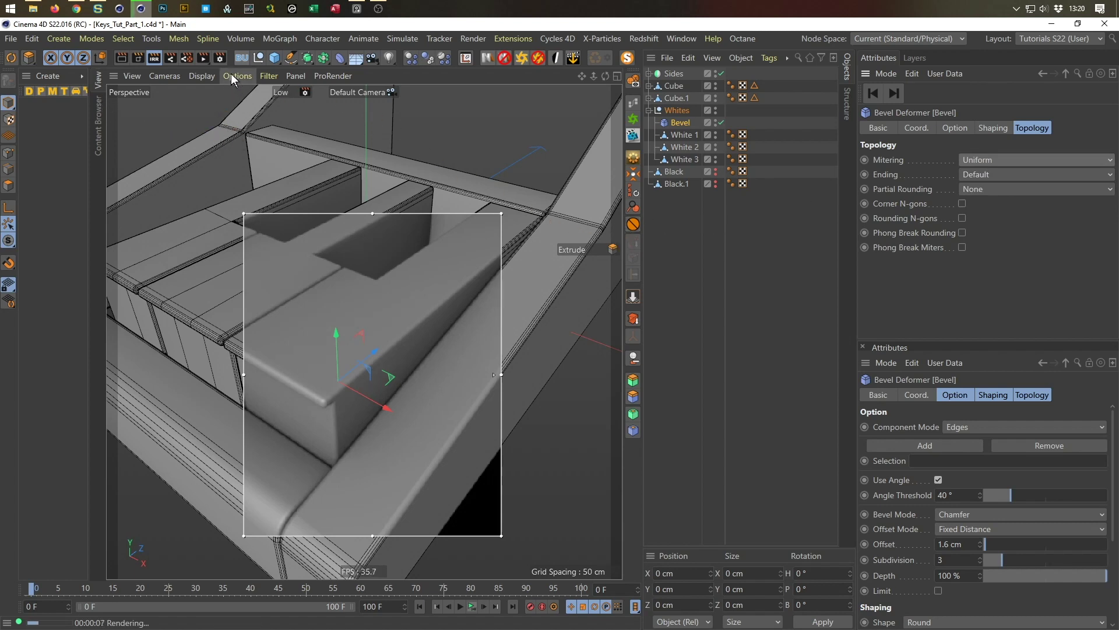
{"action": "left_click", "coordinate": [154, 59]}
Make the Black key visible again among the white keys
{"action": "left_click_drag", "start_coordinate": [415, 337], "coordinate": [448, 372], "text": "alt"}
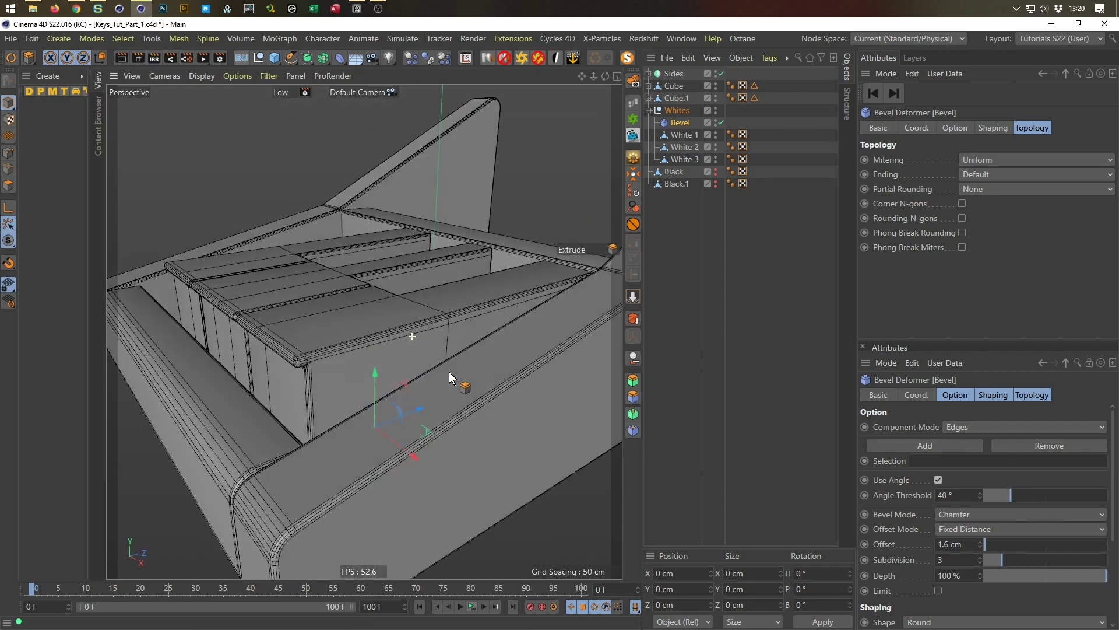
{"action": "left_click_drag", "start_coordinate": [366, 334], "coordinate": [306, 264], "text": "alt"}
{"action": "scroll", "coordinate": [306, 262], "scroll_direction": "up", "scroll_amount": 2}
{"action": "middle_click_drag", "start_coordinate": [306, 262], "coordinate": [420, 322], "text": "alt"}
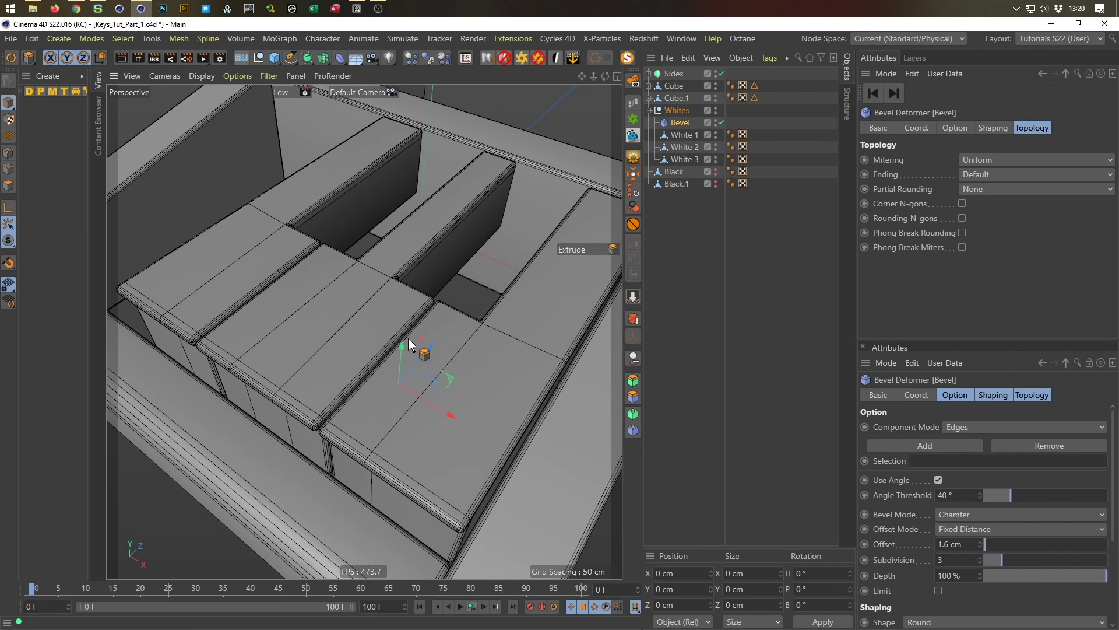
{"action": "left_click", "coordinate": [715, 174]}
{"action": "left_click_drag", "start_coordinate": [552, 260], "coordinate": [662, 282], "text": "alt"}
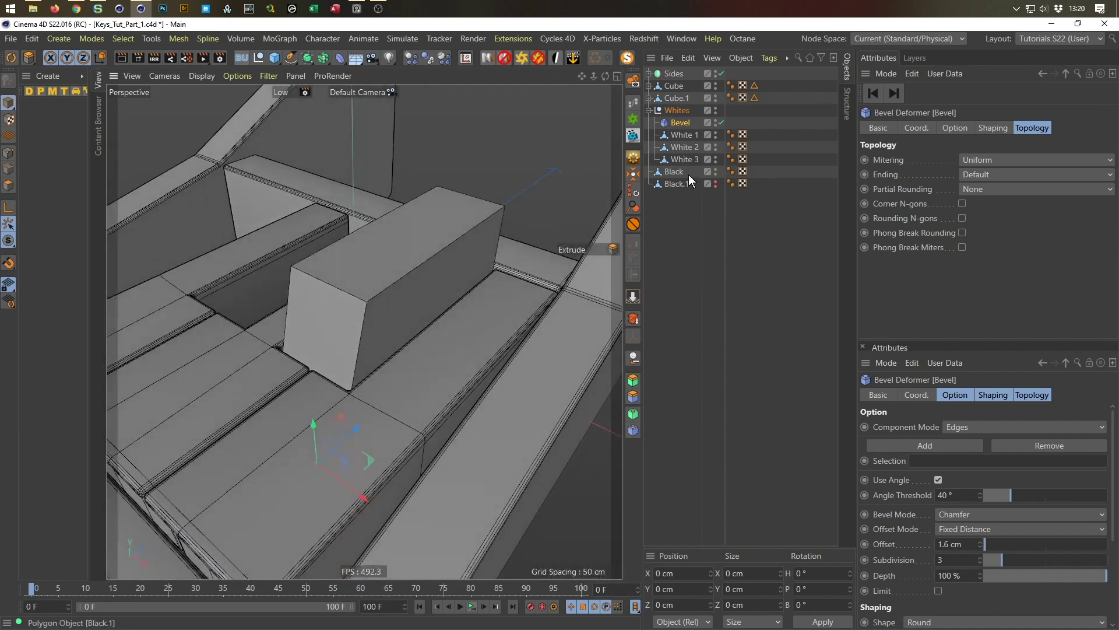
In the Right view, raise the Black key's bottom points to the white keys' top surface, at about Y 69 cm
{"action": "left_click", "coordinate": [675, 172]}
{"action": "left_click", "coordinate": [7, 185]}
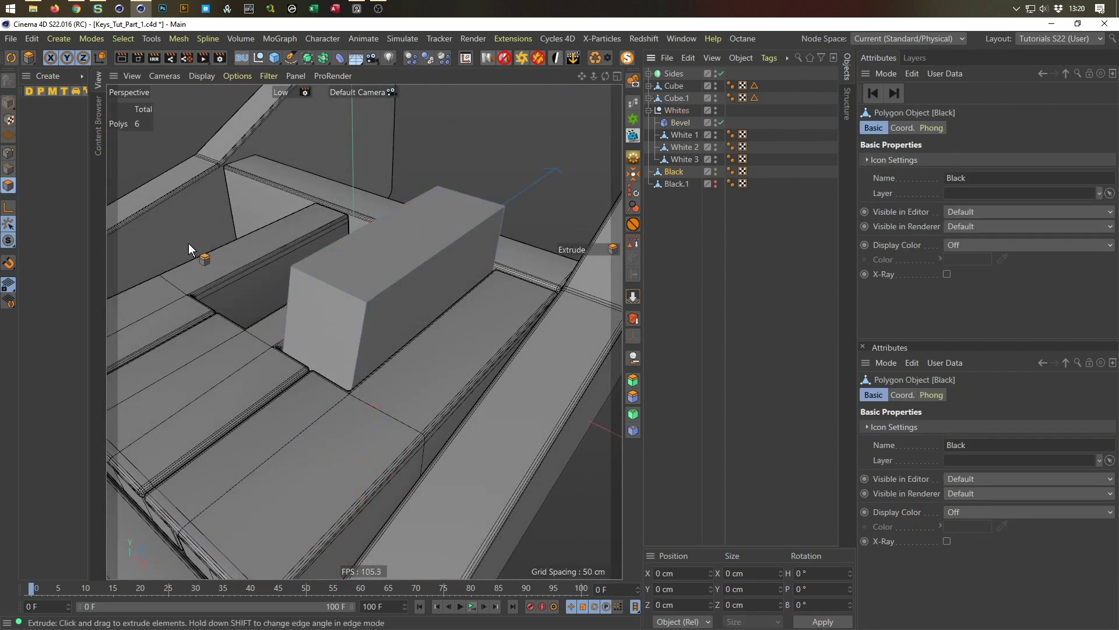
{"action": "key", "text": "9"}
{"action": "left_click_drag", "start_coordinate": [362, 277], "coordinate": [483, 377], "text": "alt"}
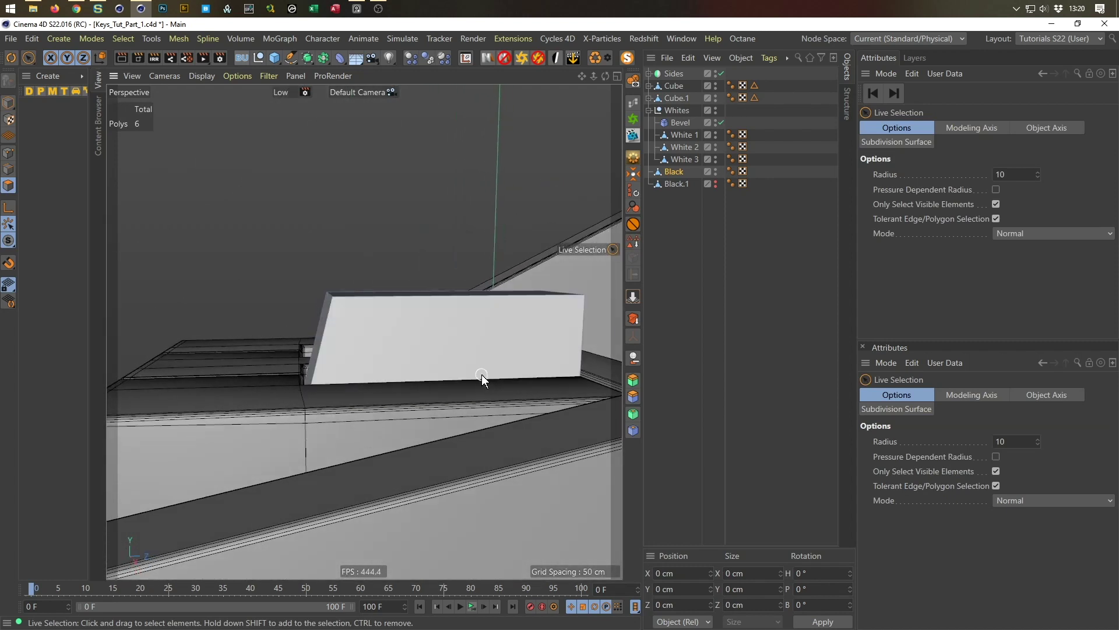
{"action": "left_click", "coordinate": [423, 361]}
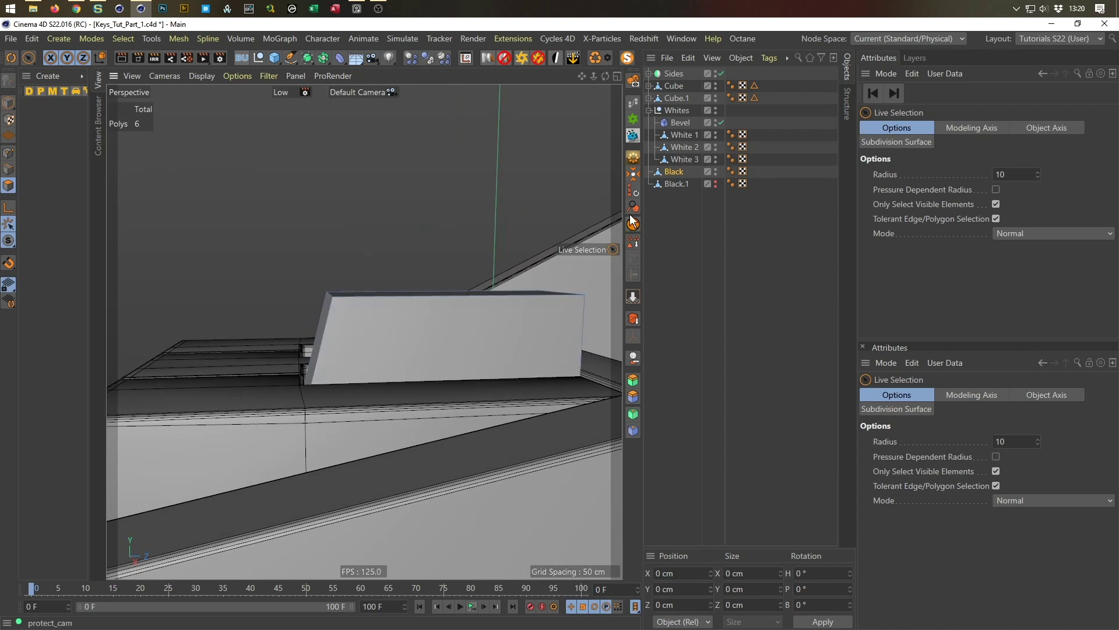
{"action": "middle_click", "coordinate": [436, 367]}
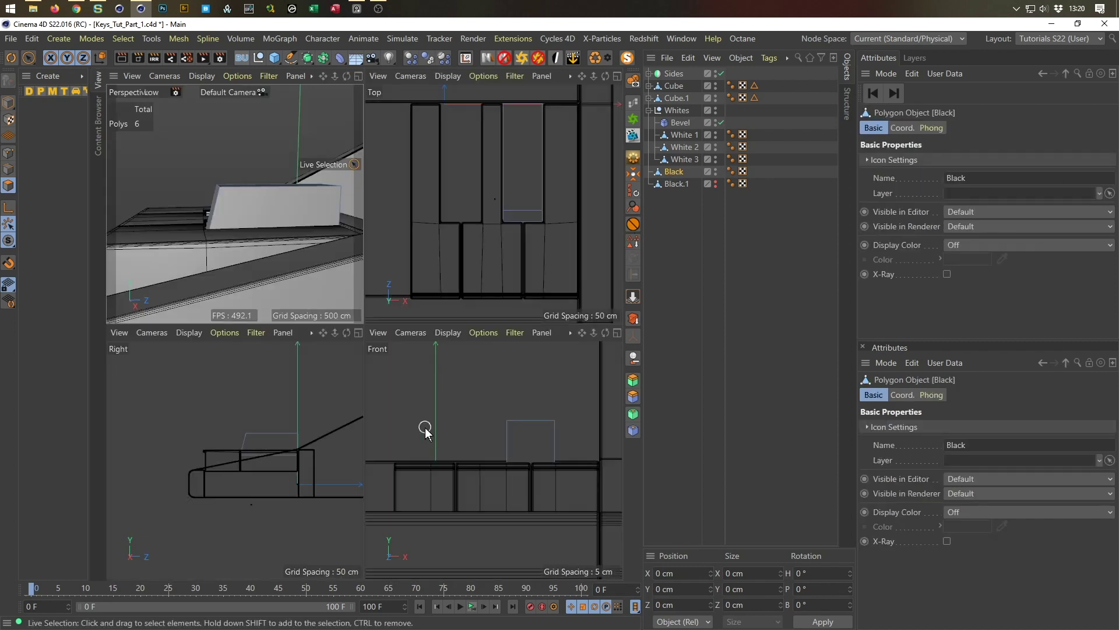
{"action": "middle_click", "coordinate": [292, 460]}
{"action": "middle_click_drag", "start_coordinate": [436, 308], "coordinate": [368, 396]}
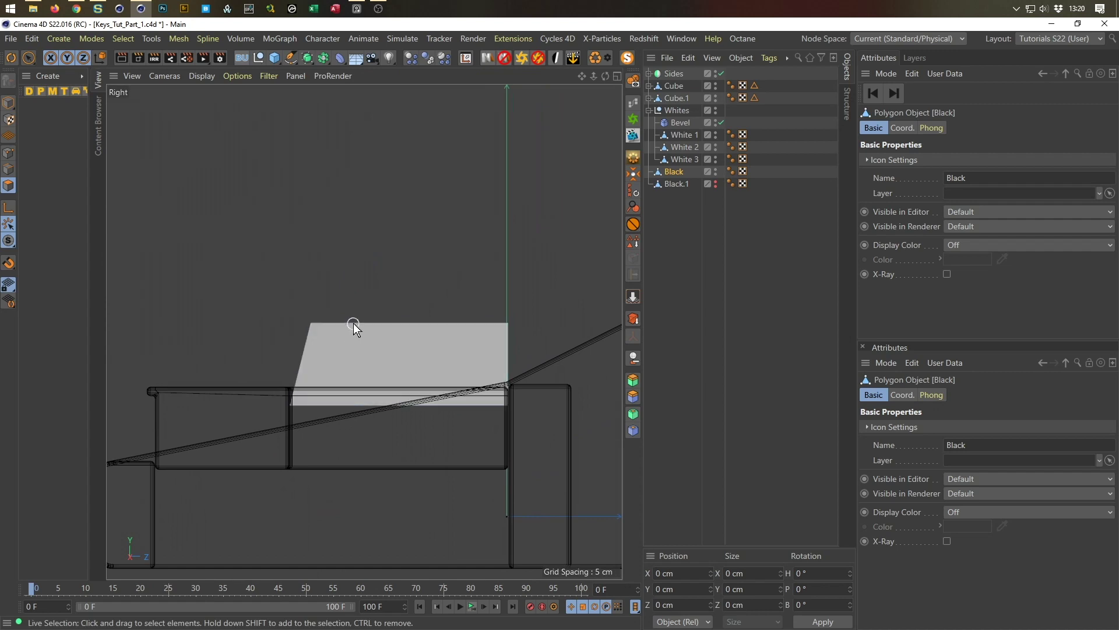
{"action": "left_click", "coordinate": [8, 153]}
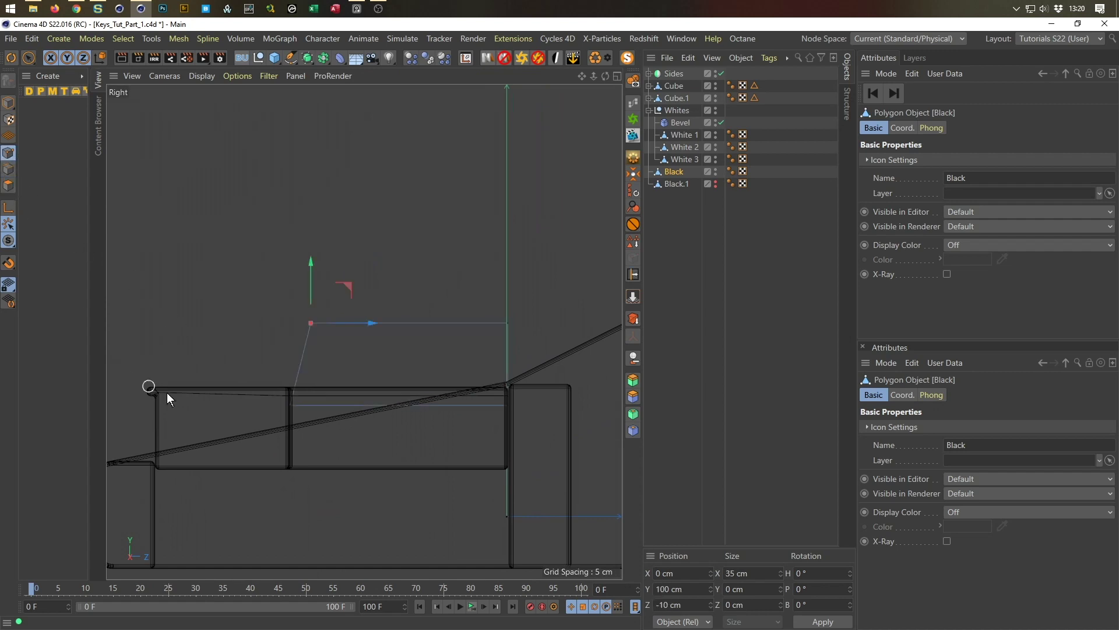
{"action": "key", "text": "0"}
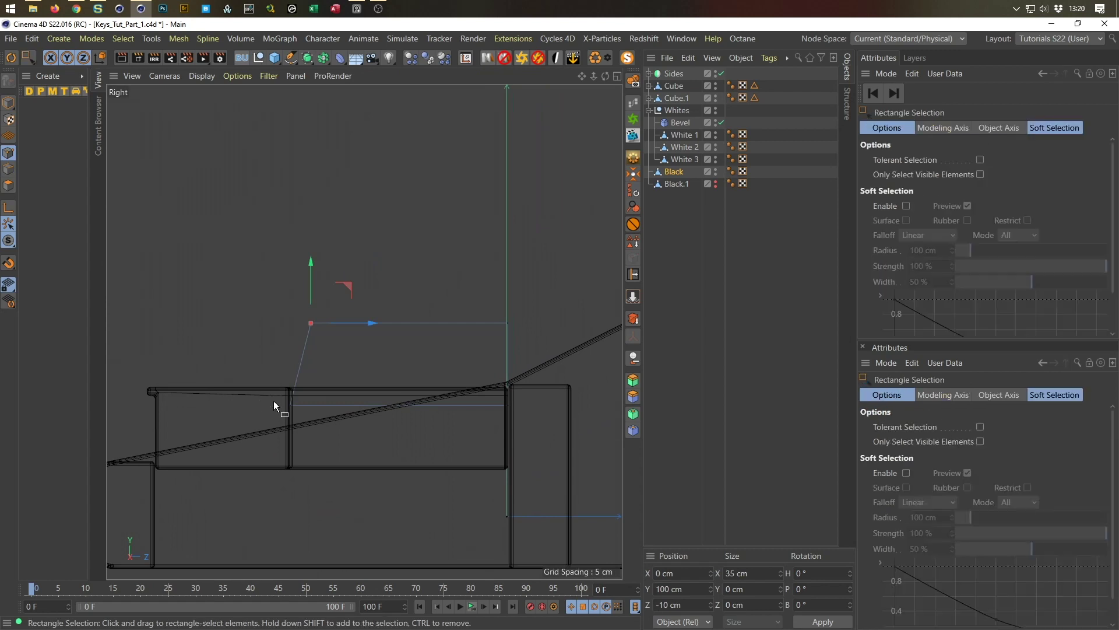
{"action": "left_click_drag", "start_coordinate": [270, 425], "coordinate": [576, 402]}
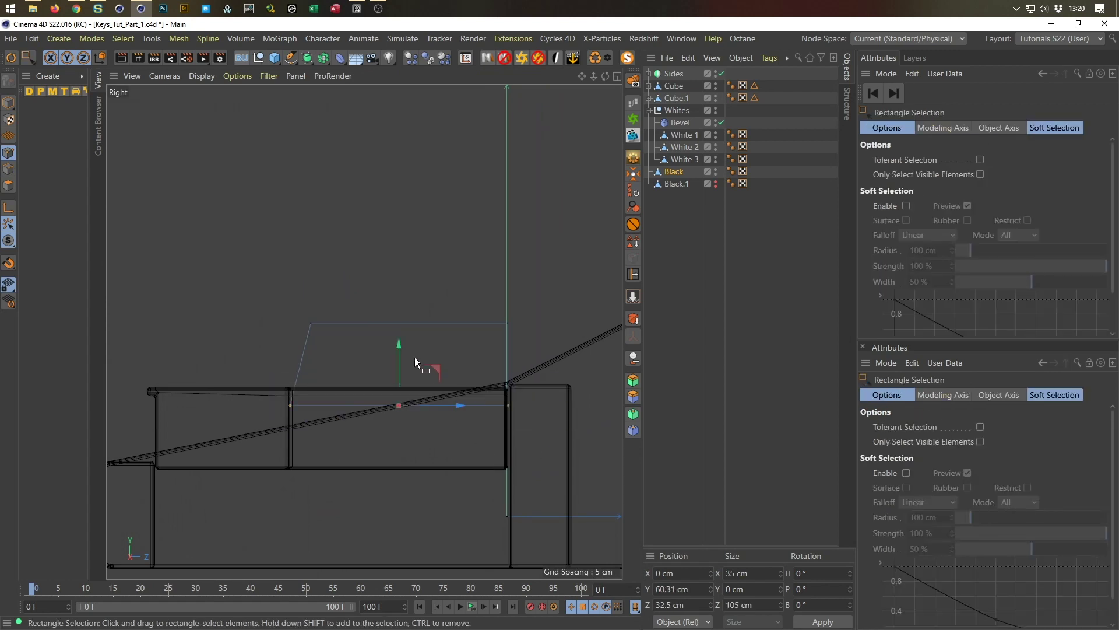
{"action": "left_click_drag", "start_coordinate": [397, 345], "coordinate": [404, 325]}
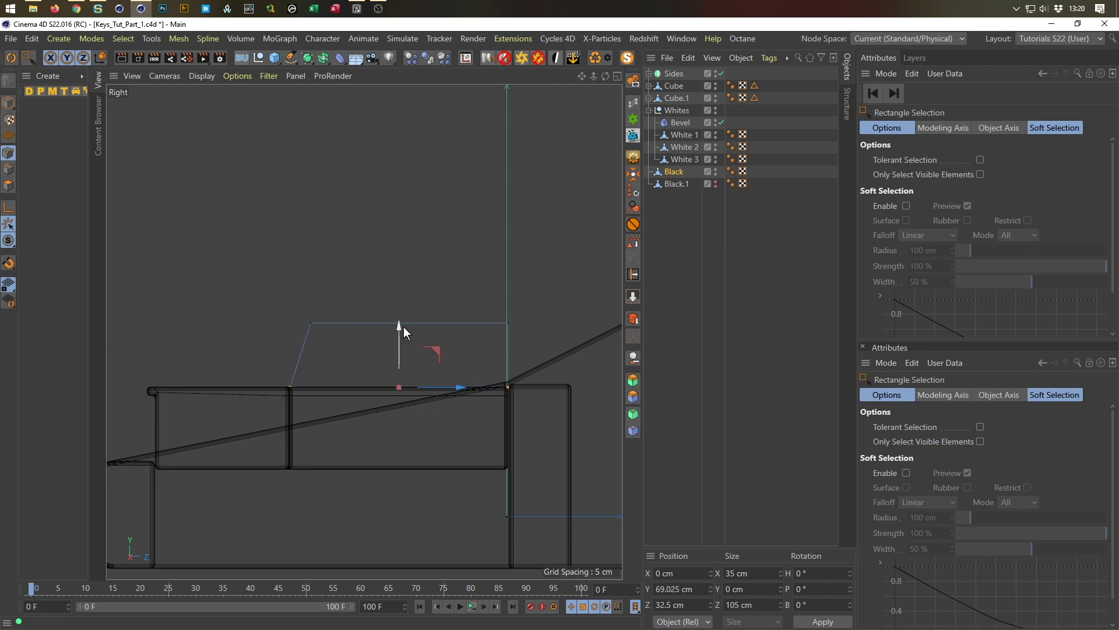
Lower the Black key's upper points to Y 95 cm
{"action": "left_click_drag", "start_coordinate": [293, 286], "coordinate": [560, 324]}
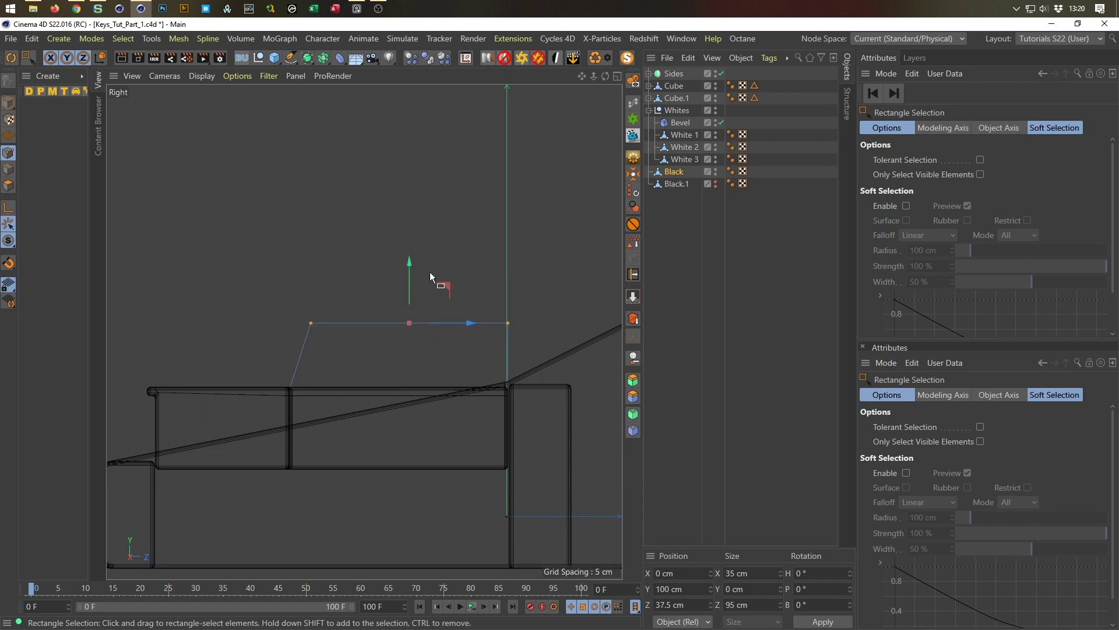
{"action": "left_click_drag", "start_coordinate": [411, 259], "coordinate": [411, 262]}
{"action": "left_click_drag", "start_coordinate": [411, 270], "coordinate": [413, 273]}
{"action": "middle_click", "coordinate": [412, 333]}
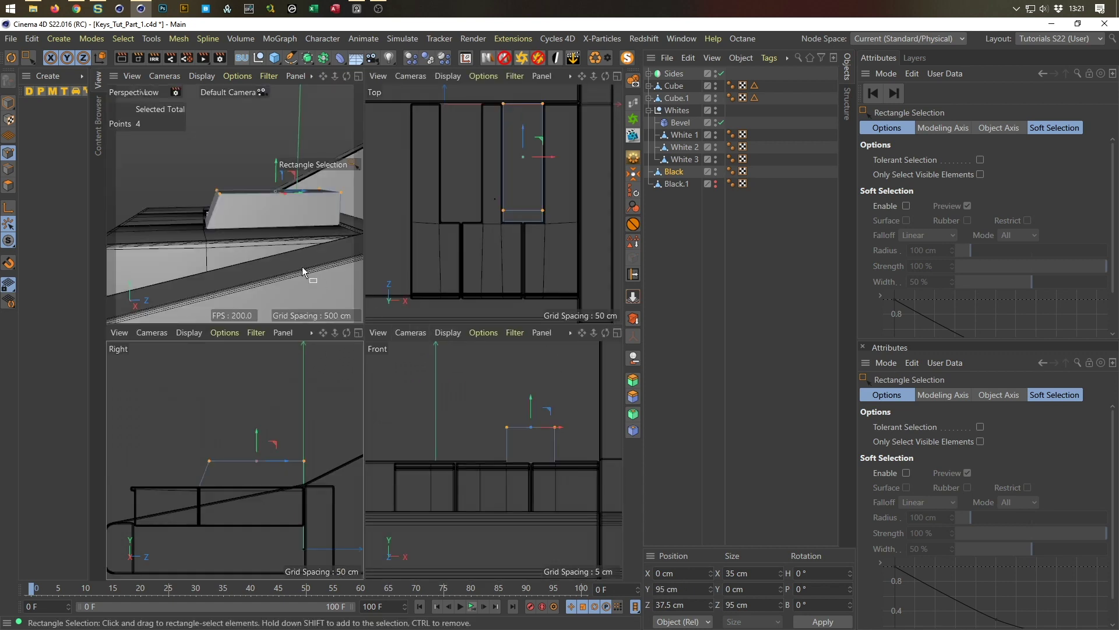
Select the Black key's top polygon and scale it to a width of 28 cm so the sides taper
{"action": "middle_click", "coordinate": [302, 267]}
{"action": "left_click_drag", "start_coordinate": [463, 349], "coordinate": [315, 453], "text": "alt"}
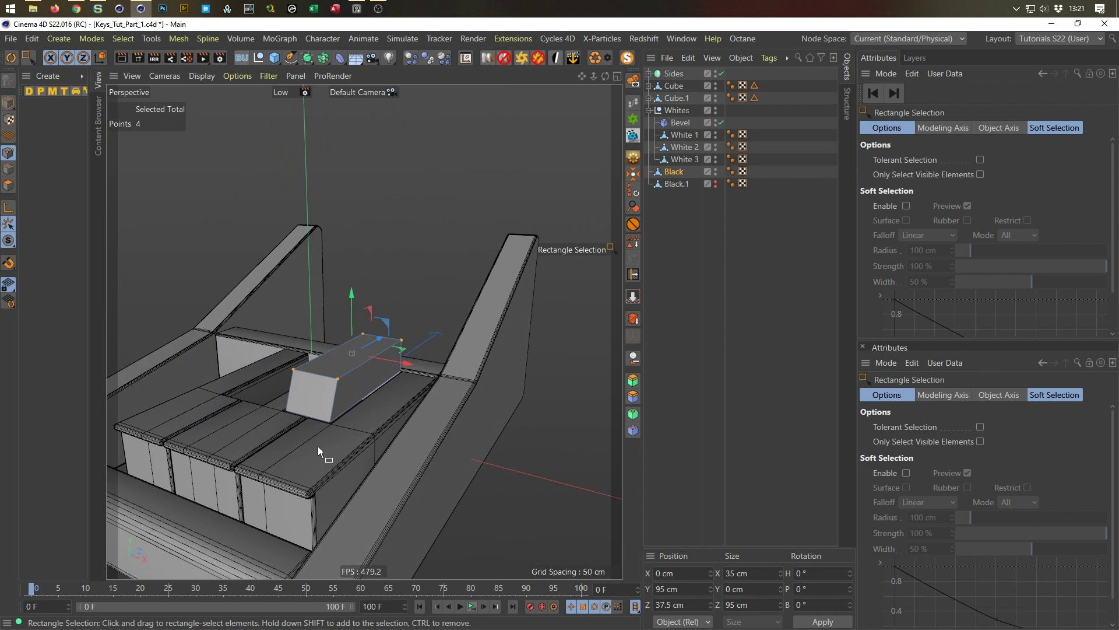
{"action": "right_click_drag", "start_coordinate": [355, 383], "coordinate": [386, 361], "text": "alt"}
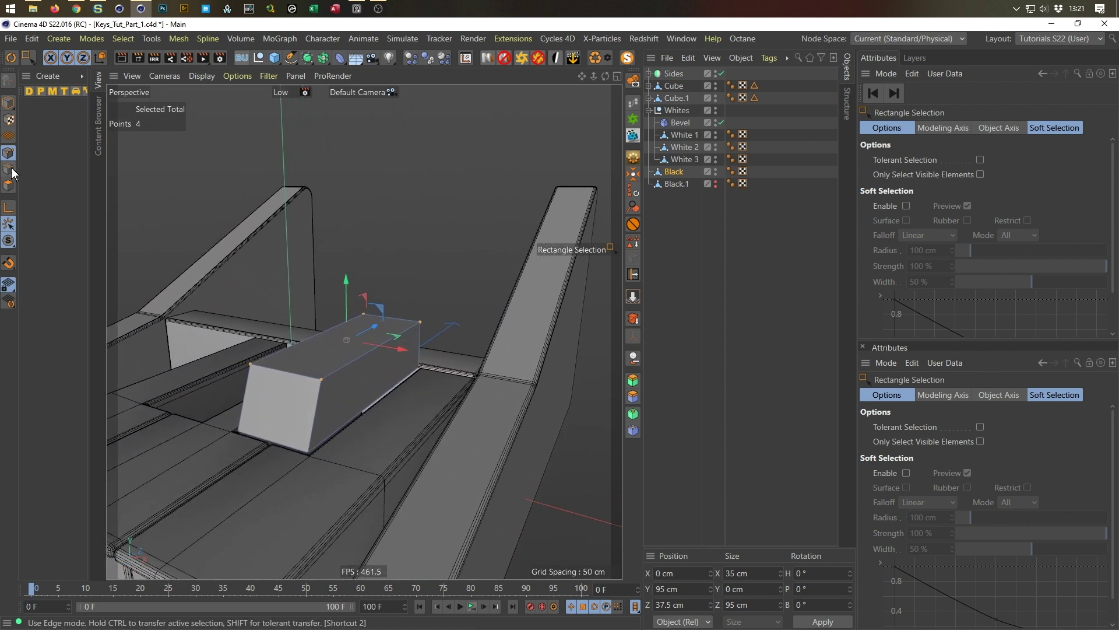
{"action": "left_click", "coordinate": [7, 185]}
{"action": "key", "text": "d"}
{"action": "left_click", "coordinate": [353, 332]}
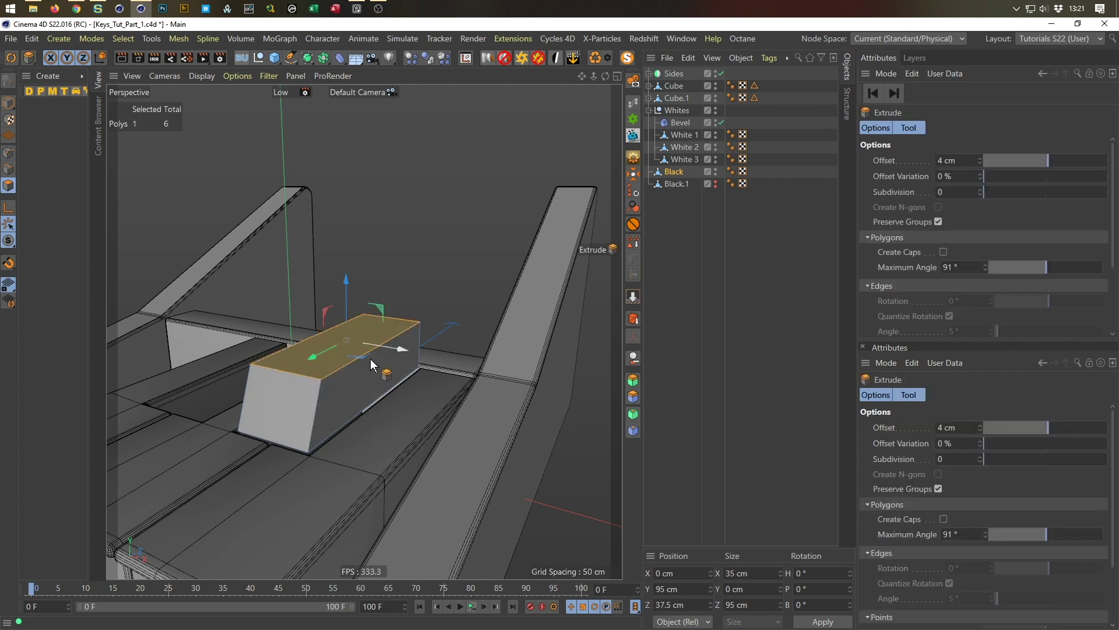
{"action": "key", "text": "t"}
{"action": "left_click_drag", "start_coordinate": [405, 355], "coordinate": [397, 411]}
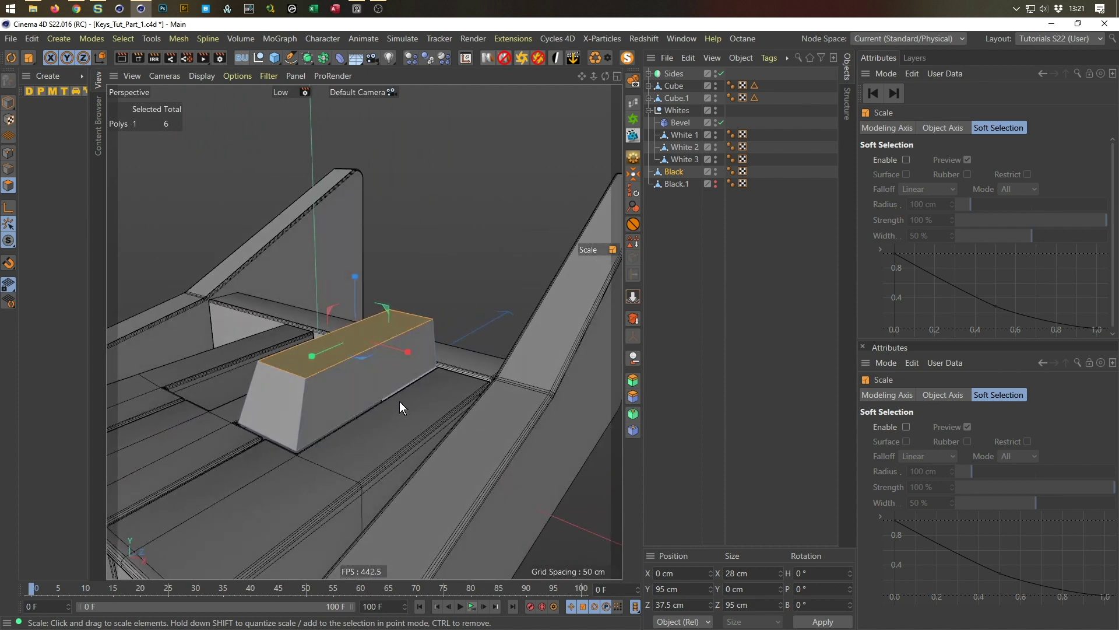
Delete the duplicate black key, Black.1, from the scene
{"action": "left_click", "coordinate": [9, 103]}
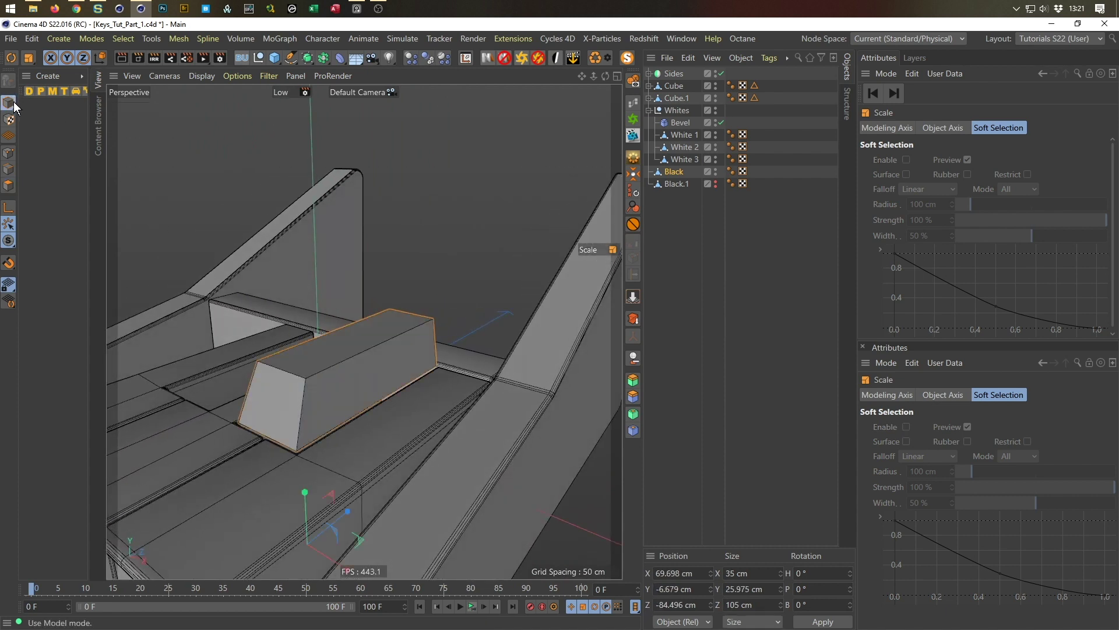
{"action": "right_click_drag", "start_coordinate": [337, 393], "coordinate": [371, 379], "text": "alt"}
{"action": "left_click_drag", "start_coordinate": [372, 375], "coordinate": [403, 368], "text": "alt"}
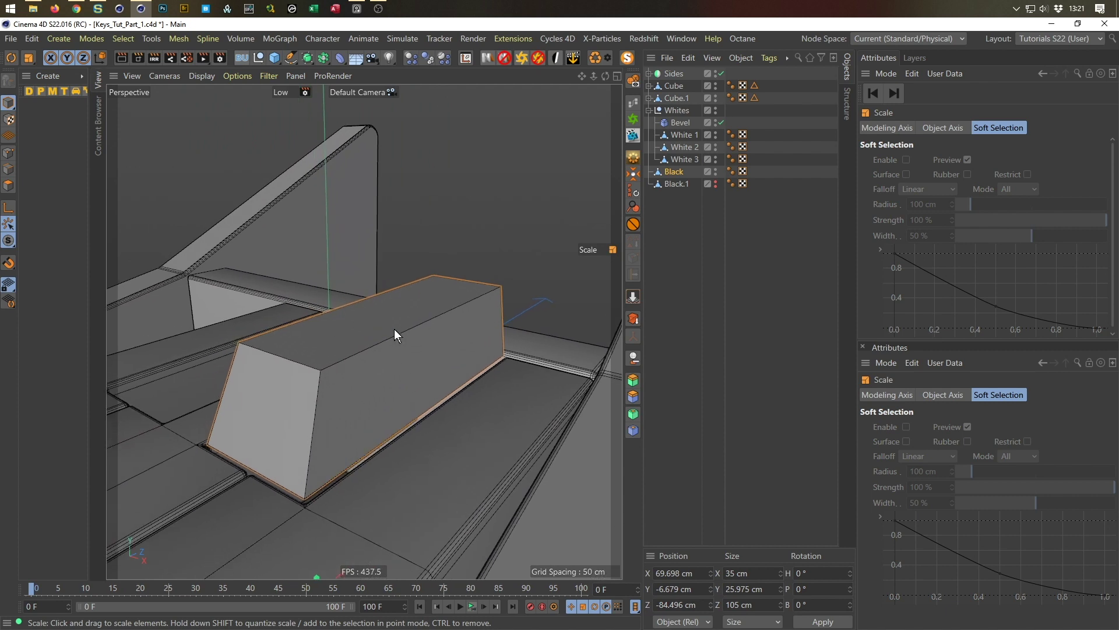
{"action": "left_click", "coordinate": [675, 183]}
{"action": "key", "text": "Delete"}
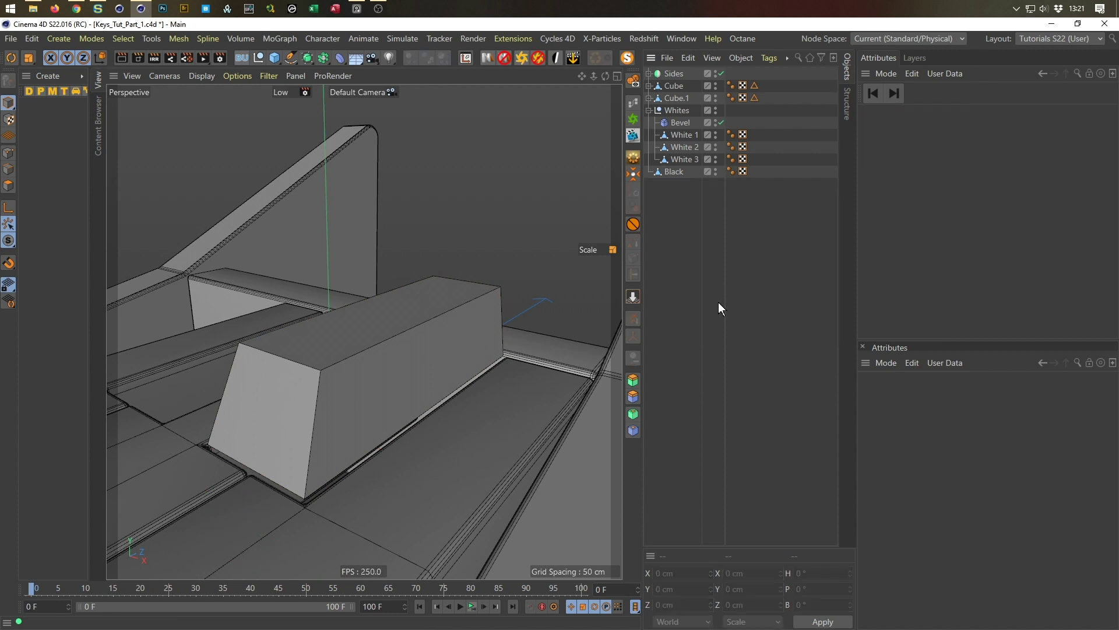
Ring-select the Black key's four short crosswise edges and cut them with a lengthwise edge loop through the middle
{"action": "left_click", "coordinate": [672, 170]}
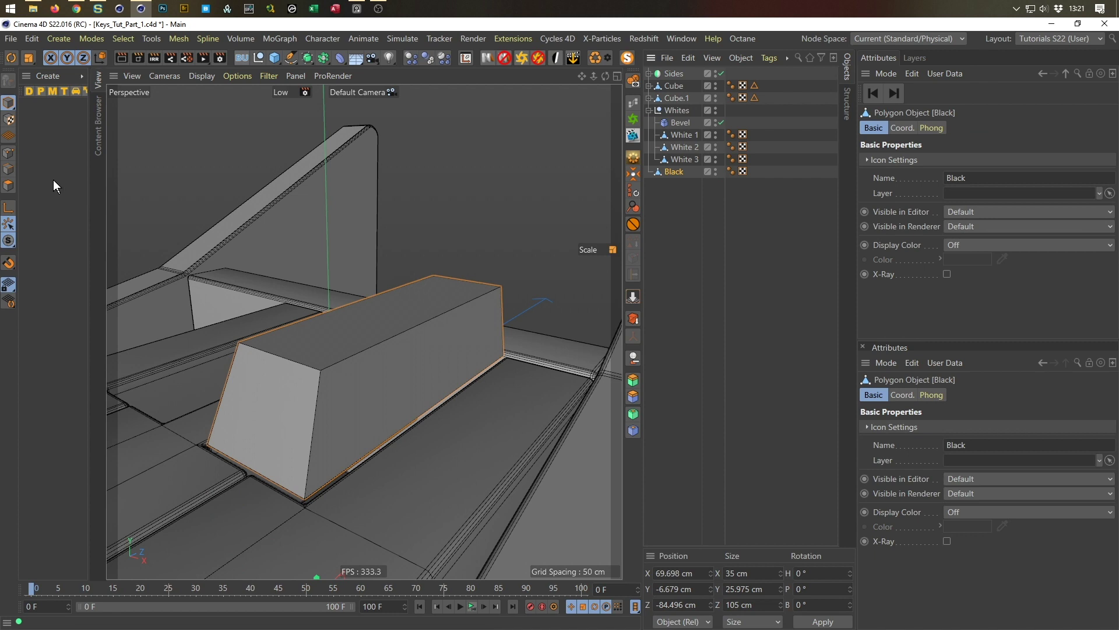
{"action": "left_click", "coordinate": [9, 169]}
{"action": "right_click", "coordinate": [165, 237]}
{"action": "left_click", "coordinate": [256, 319]}
{"action": "left_click", "coordinate": [301, 363]}
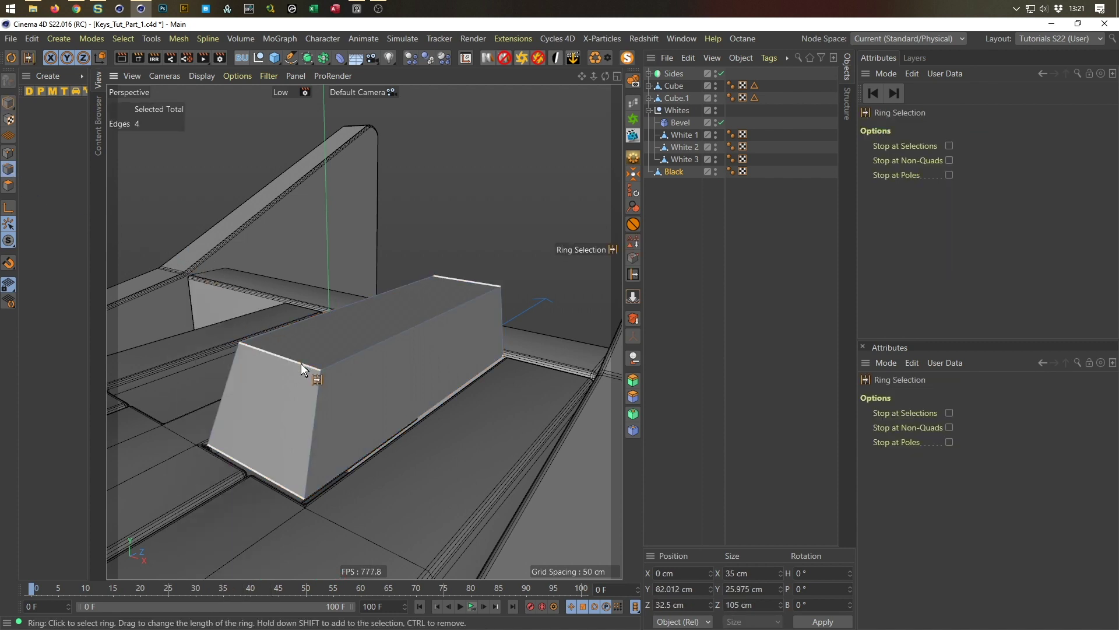
{"action": "right_click", "coordinate": [796, 344]}
{"action": "left_click", "coordinate": [264, 408], "text": "shift"}
{"action": "middle_click", "coordinate": [448, 440]}
{"action": "middle_click", "coordinate": [269, 292]}
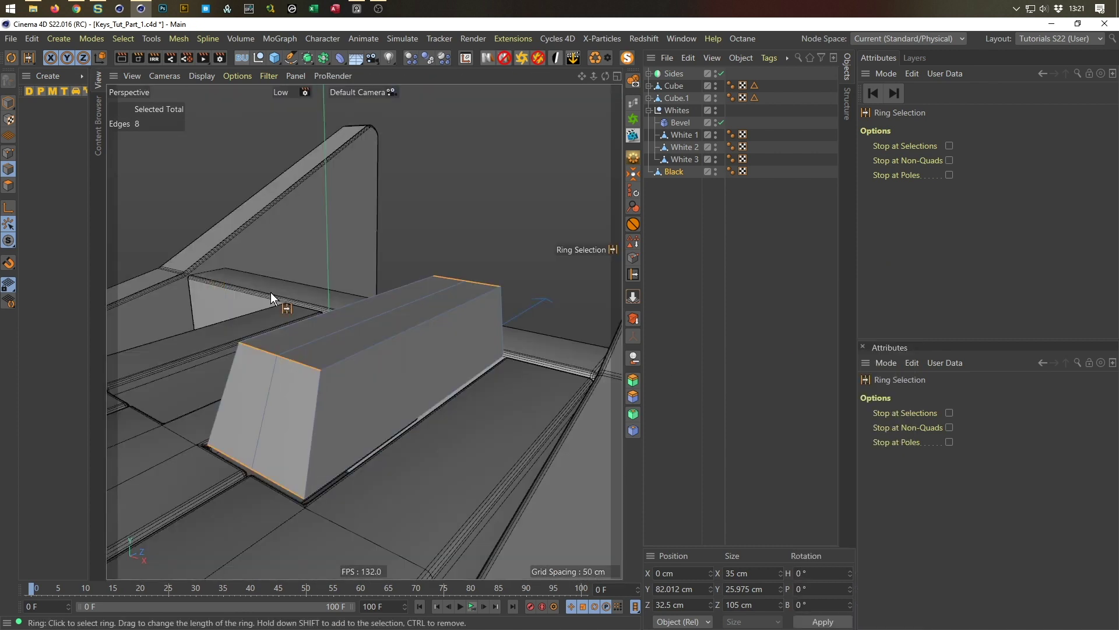
Try Viewport Solo Single on the Black key and return to Viewport Solo Off
{"action": "left_click", "coordinate": [667, 172]}
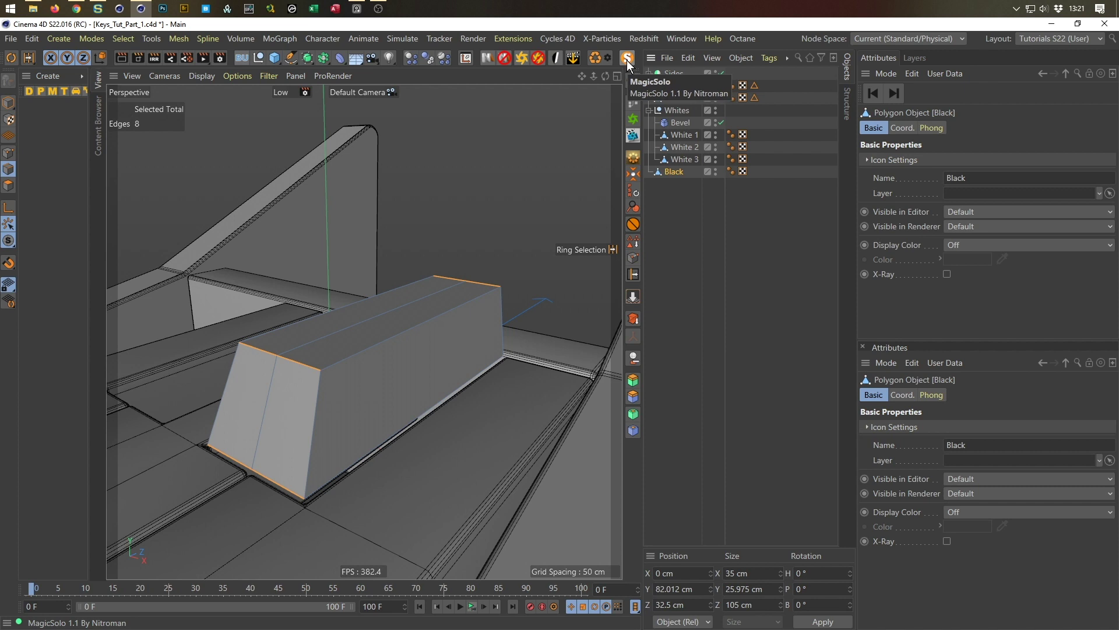
{"action": "left_click", "coordinate": [10, 241]}
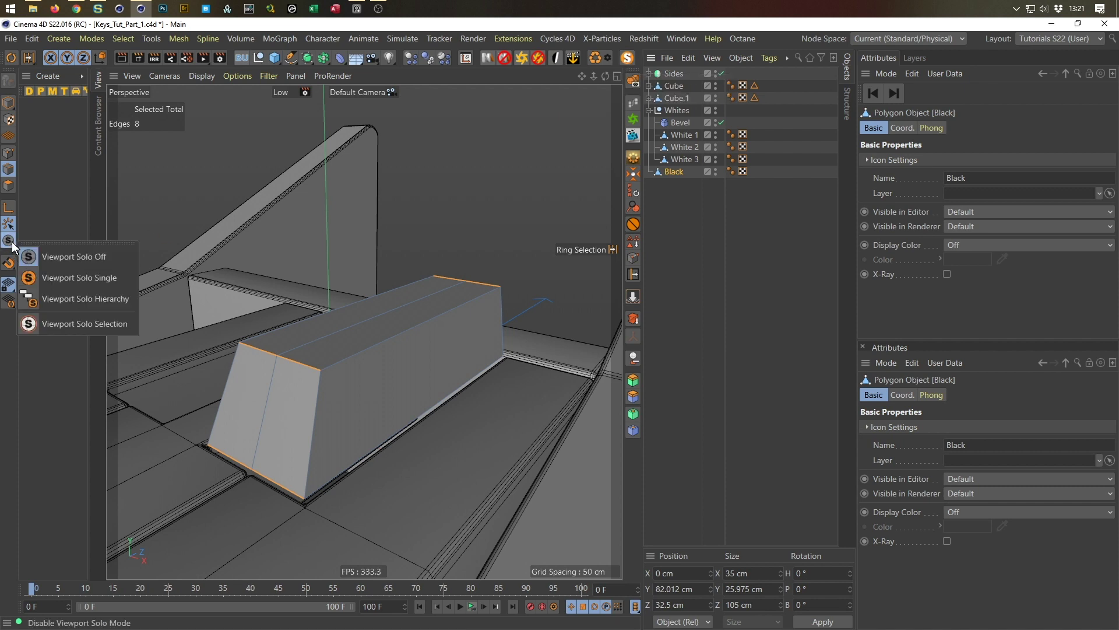
{"action": "left_click", "coordinate": [99, 274]}
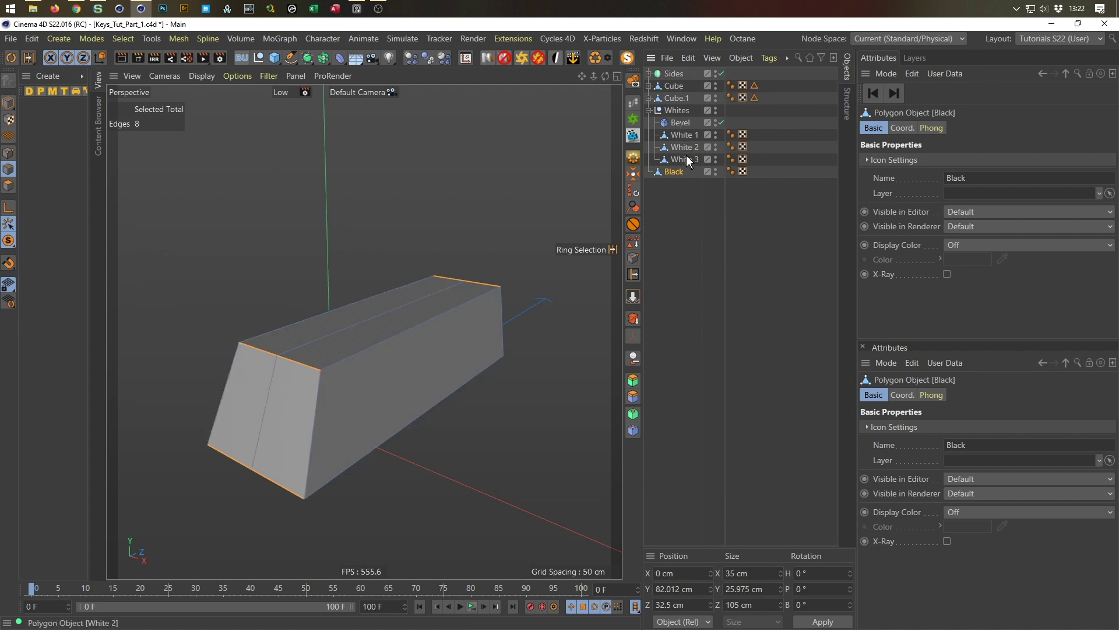
{"action": "left_click_drag", "start_coordinate": [8, 241], "coordinate": [31, 264]}
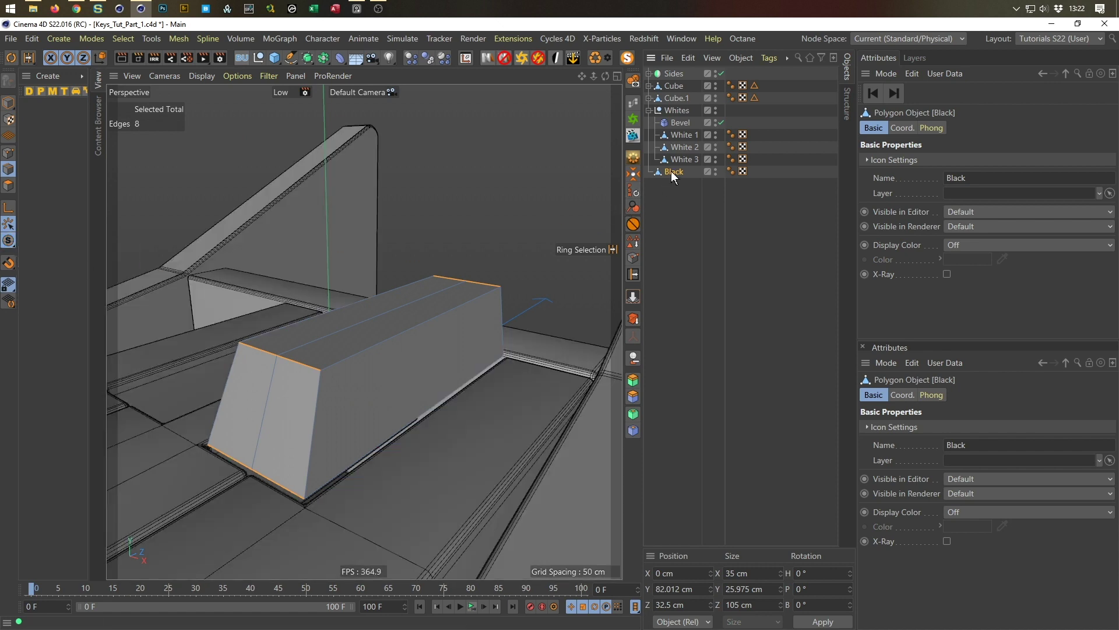
Isolate the Black key with solo mode and delete all points of its negative-X half, up to the centre line
{"action": "left_click", "coordinate": [627, 59]}
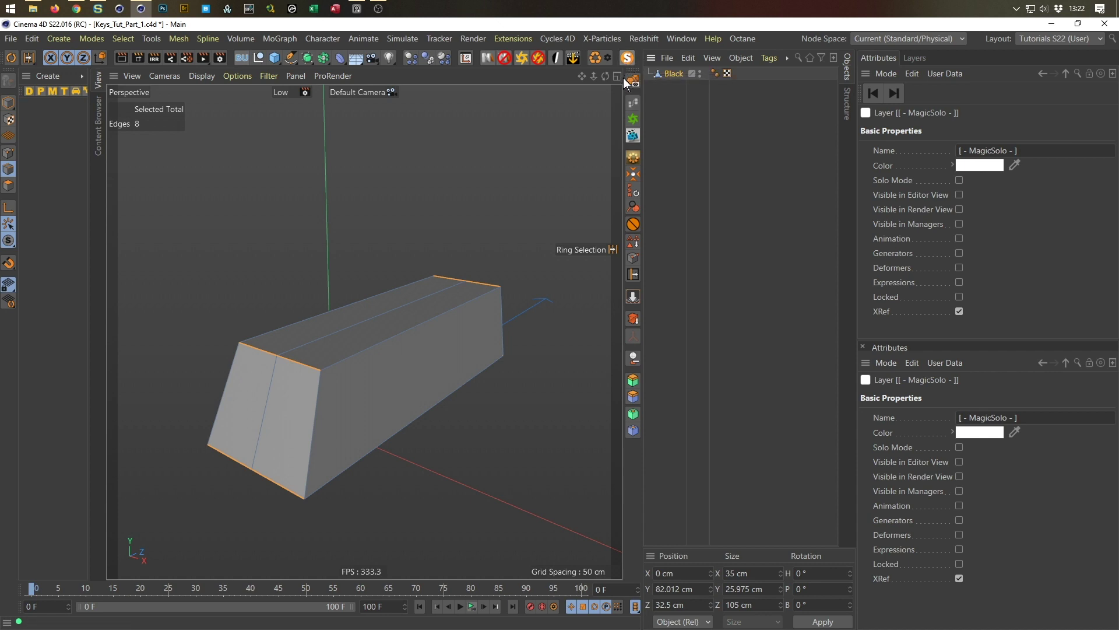
{"action": "middle_click_drag", "start_coordinate": [339, 359], "coordinate": [349, 313], "text": "alt"}
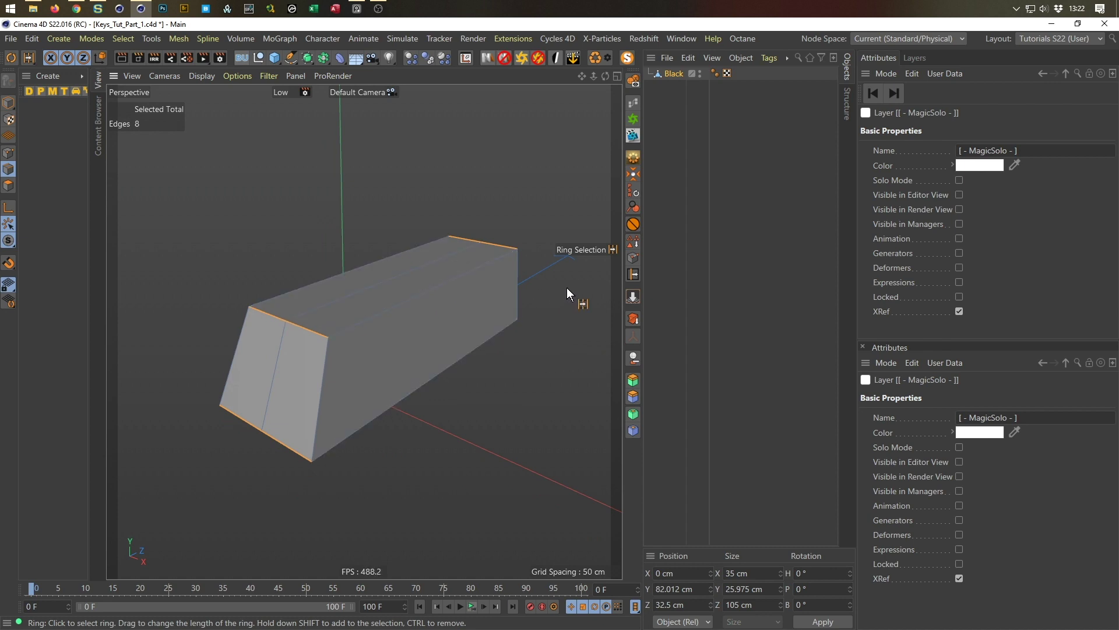
{"action": "middle_click", "coordinate": [539, 287]}
{"action": "middle_click", "coordinate": [512, 236]}
{"action": "middle_click_drag", "start_coordinate": [487, 235], "coordinate": [490, 325], "text": "alt"}
{"action": "key", "text": "0"}
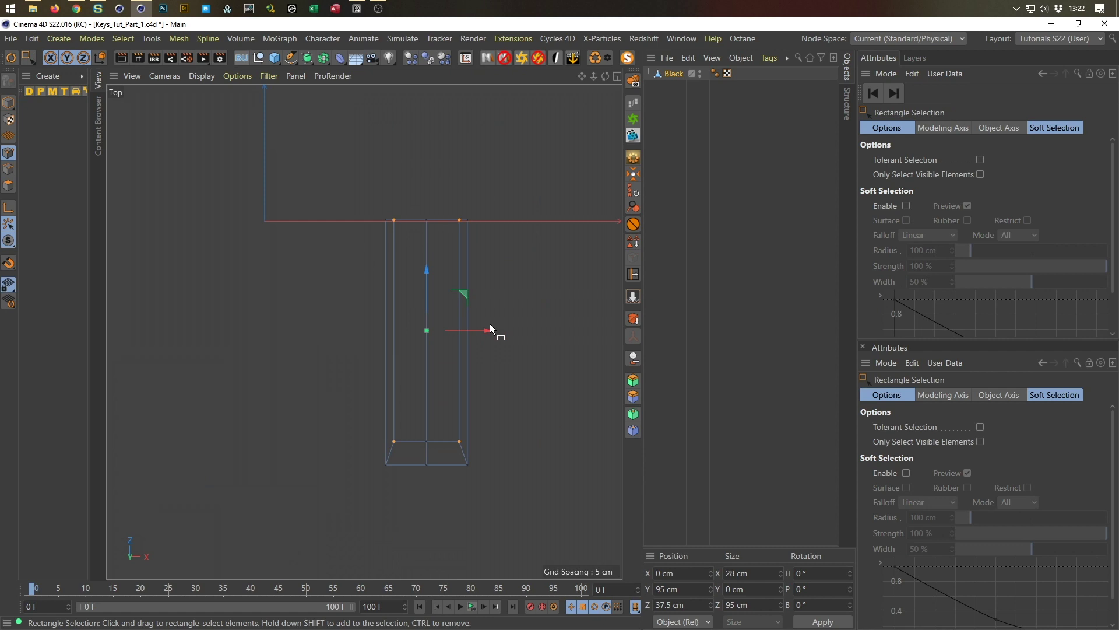
{"action": "left_click_drag", "start_coordinate": [272, 188], "coordinate": [420, 573]}
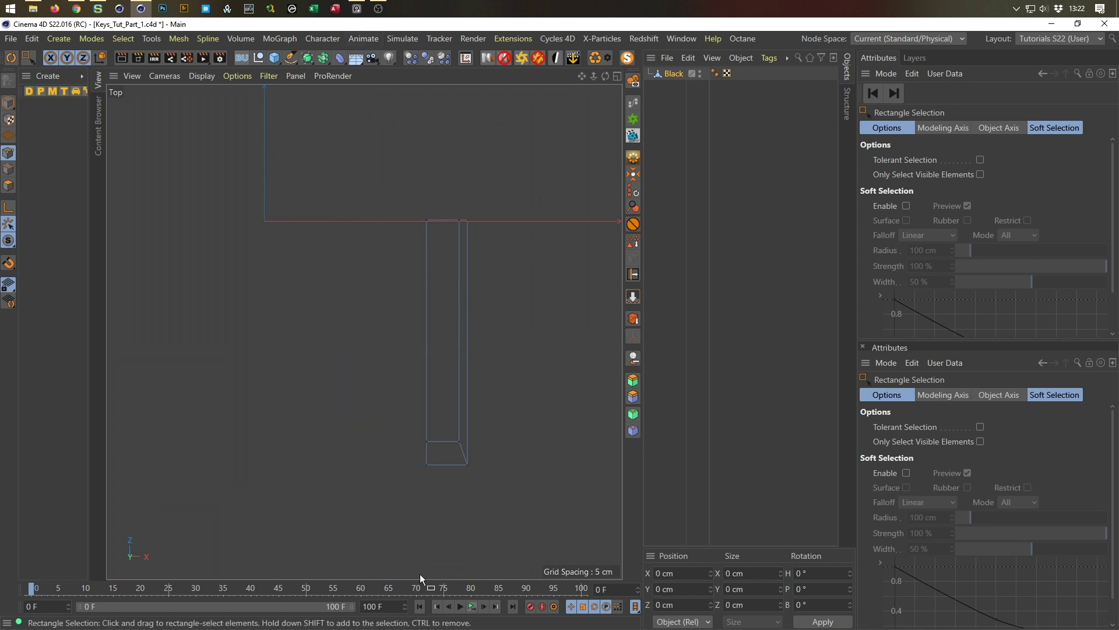
{"action": "middle_click", "coordinate": [450, 462]}
{"action": "middle_click", "coordinate": [276, 262]}
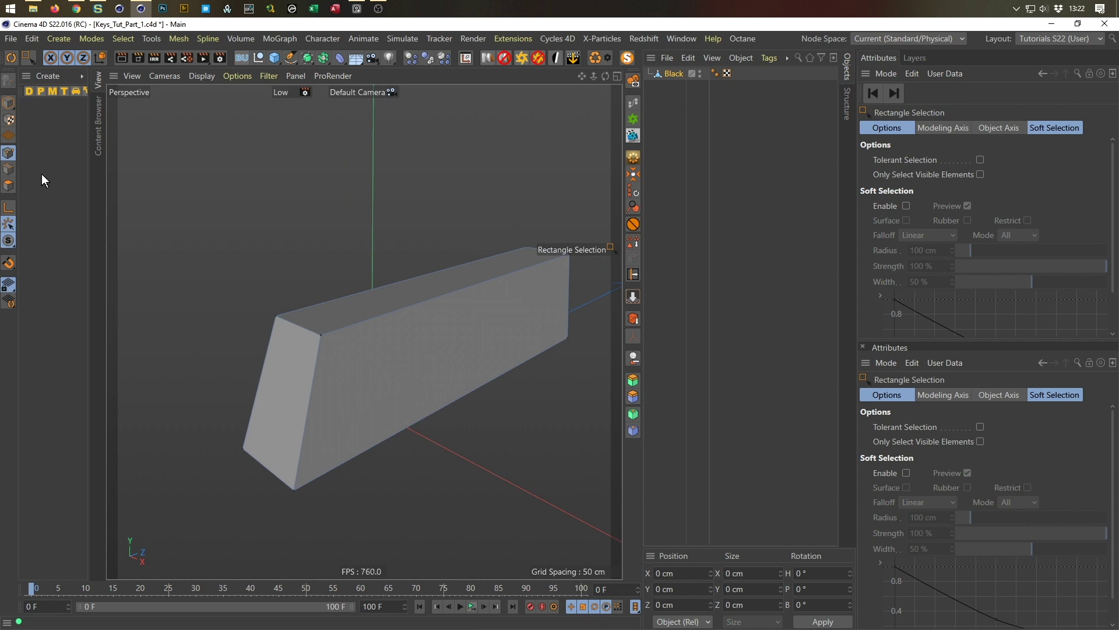
Bevel the Black key's upper front outer corner point with a 12 cm offset and 3 subdivisions
{"action": "key", "text": "9"}
{"action": "left_click", "coordinate": [320, 335]}
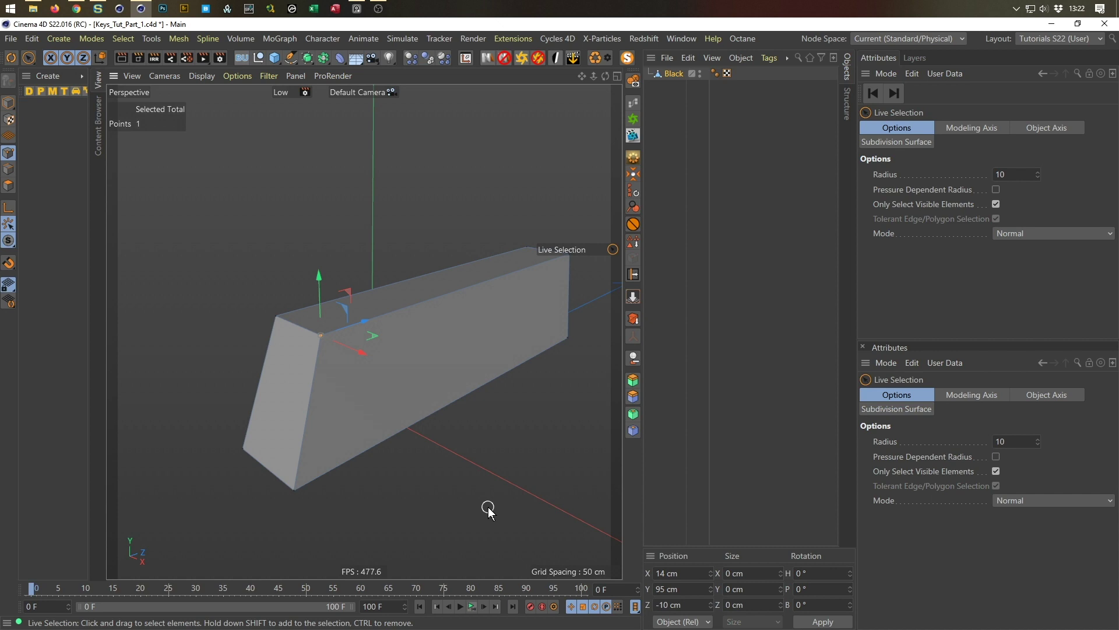
{"action": "key", "text": "m"}
{"action": "key", "text": "s"}
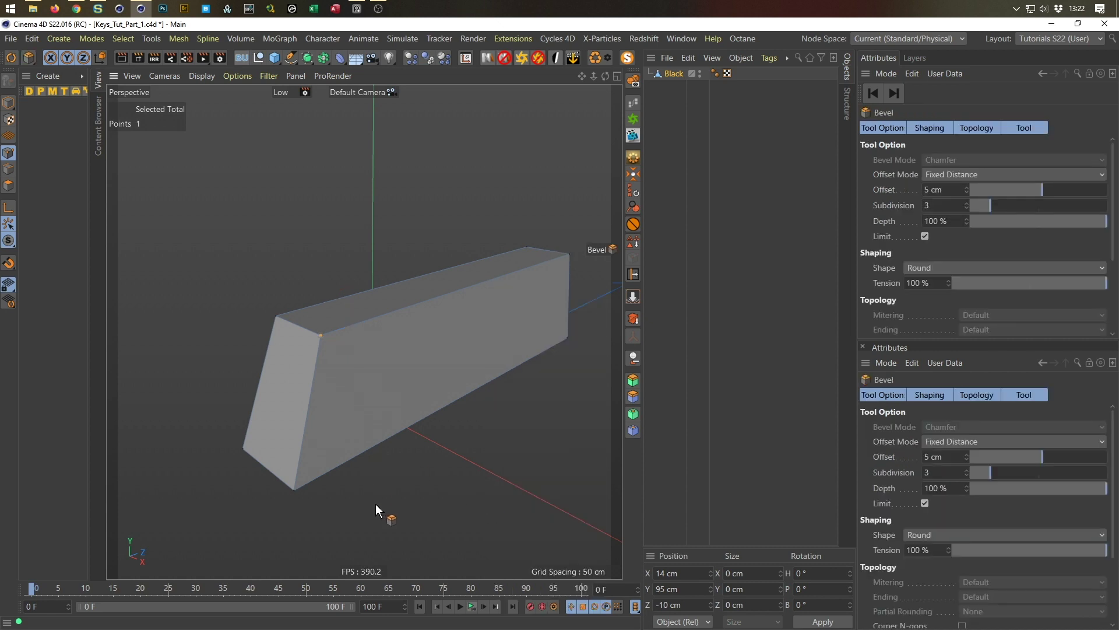
{"action": "left_click_drag", "start_coordinate": [392, 503], "coordinate": [512, 503]}
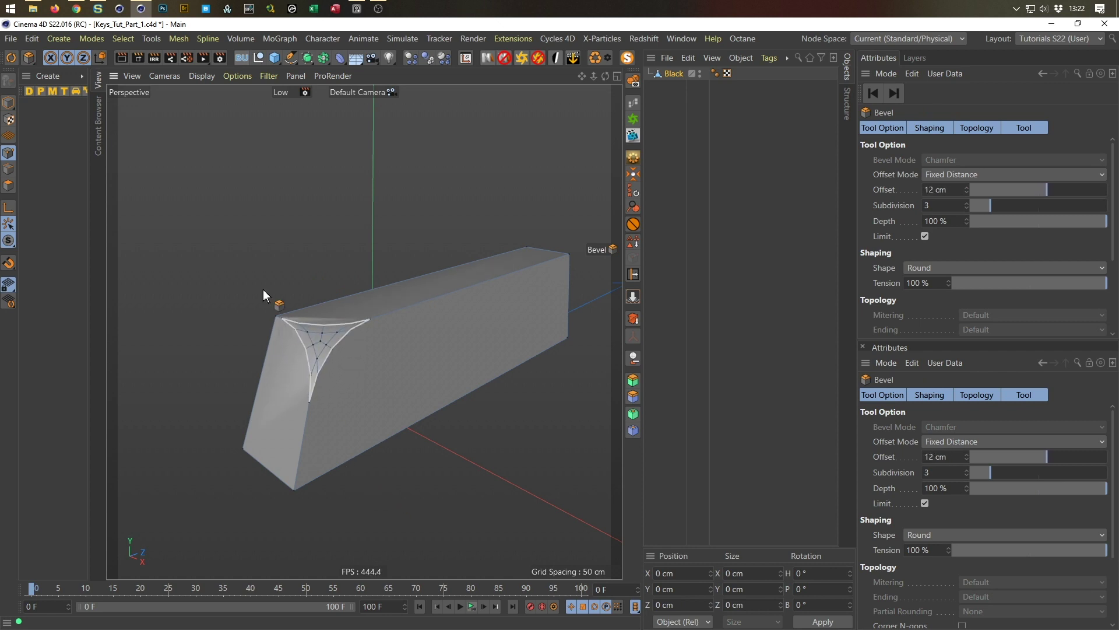
{"action": "scroll", "coordinate": [263, 289], "scroll_direction": "up", "scroll_amount": 2}
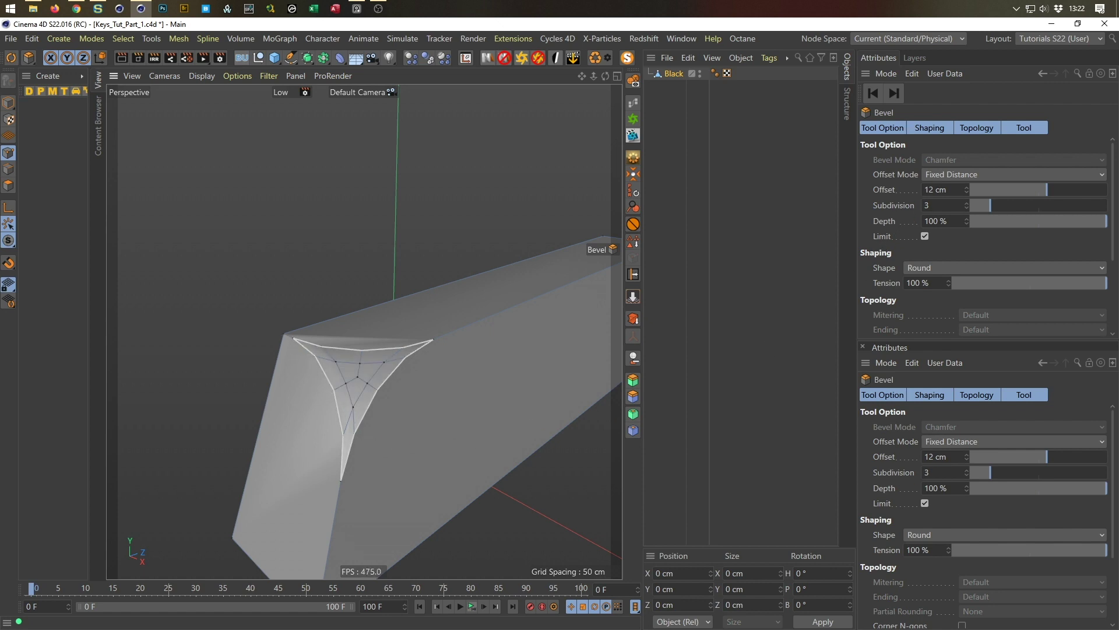
{"action": "double_click", "coordinate": [938, 190]}
{"action": "type", "text": "12"}
{"action": "key", "text": "Return"}
Select the 12 polygons of the Black key's bevelled corner patch and delete them, leaving an open hole
{"action": "left_click_drag", "start_coordinate": [496, 379], "coordinate": [515, 331], "text": "alt"}
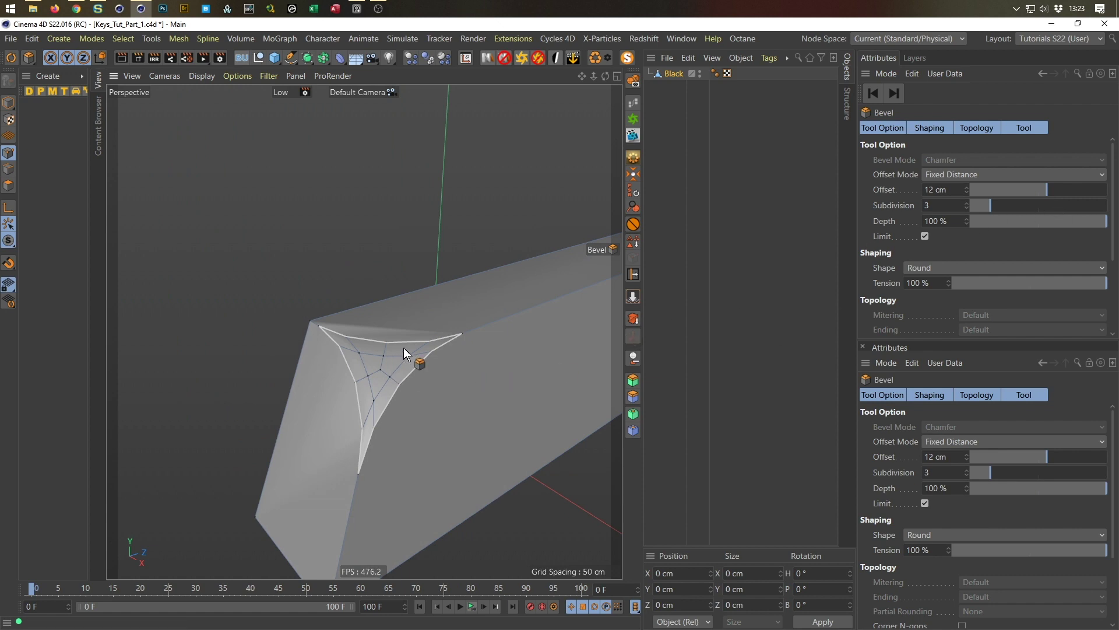
{"action": "scroll", "coordinate": [462, 323], "scroll_direction": "up", "scroll_amount": 3}
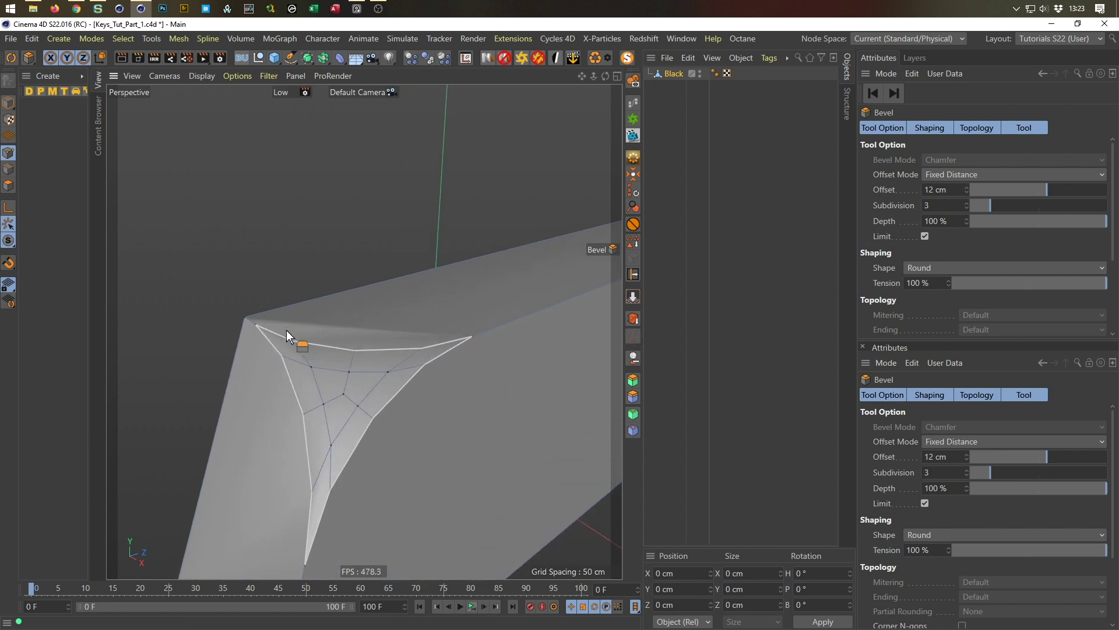
{"action": "left_click_drag", "start_coordinate": [373, 349], "coordinate": [360, 282], "text": "alt"}
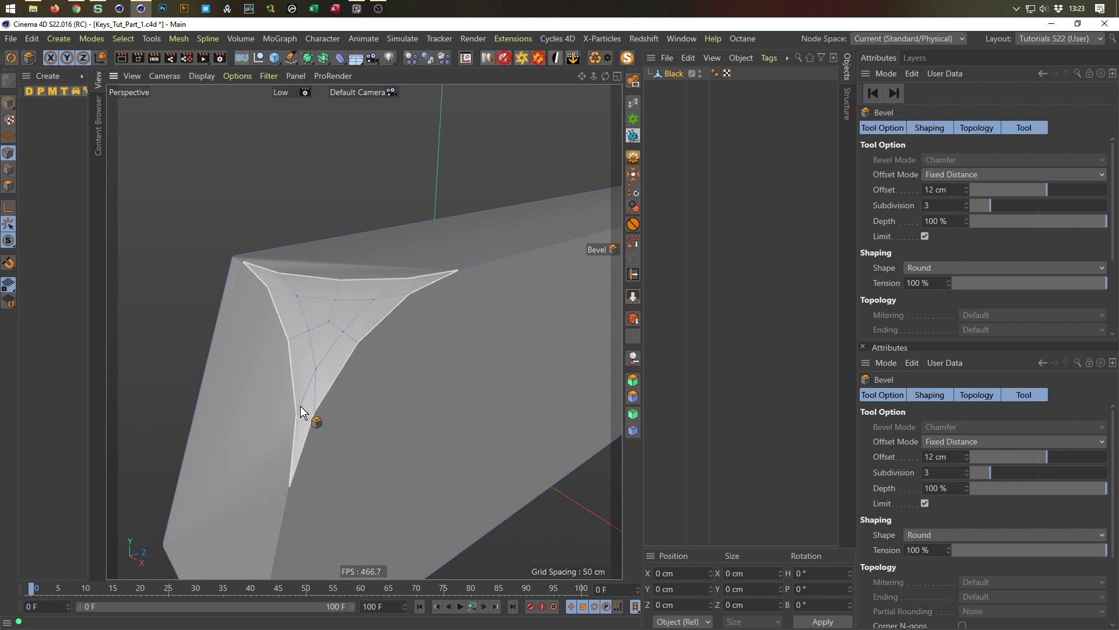
{"action": "left_click_drag", "start_coordinate": [329, 309], "coordinate": [287, 344], "text": "alt"}
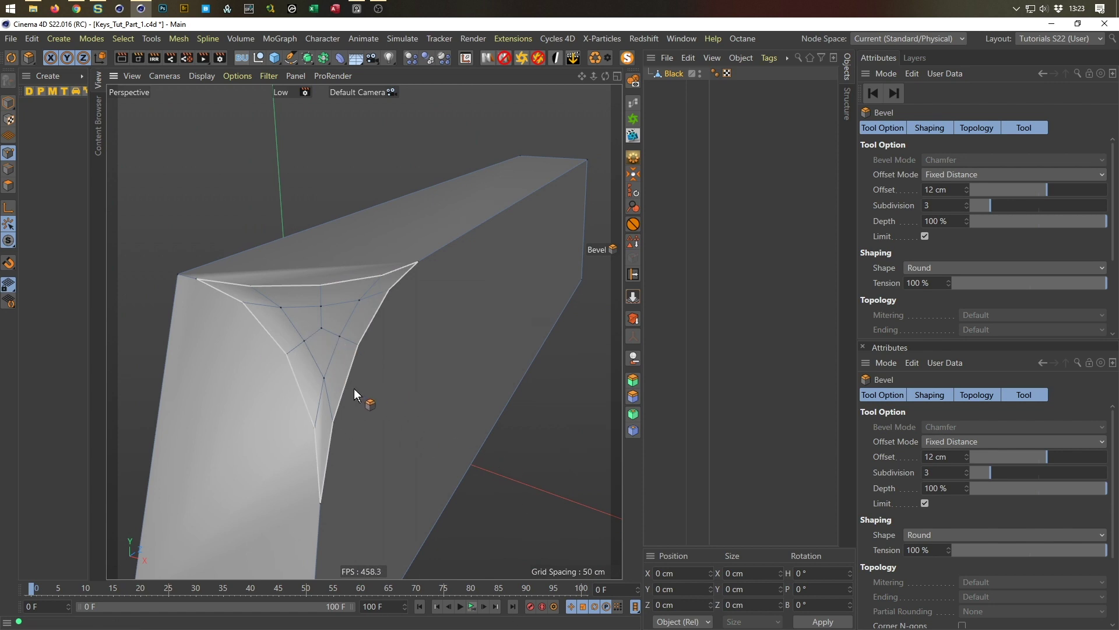
{"action": "left_click", "coordinate": [9, 189]}
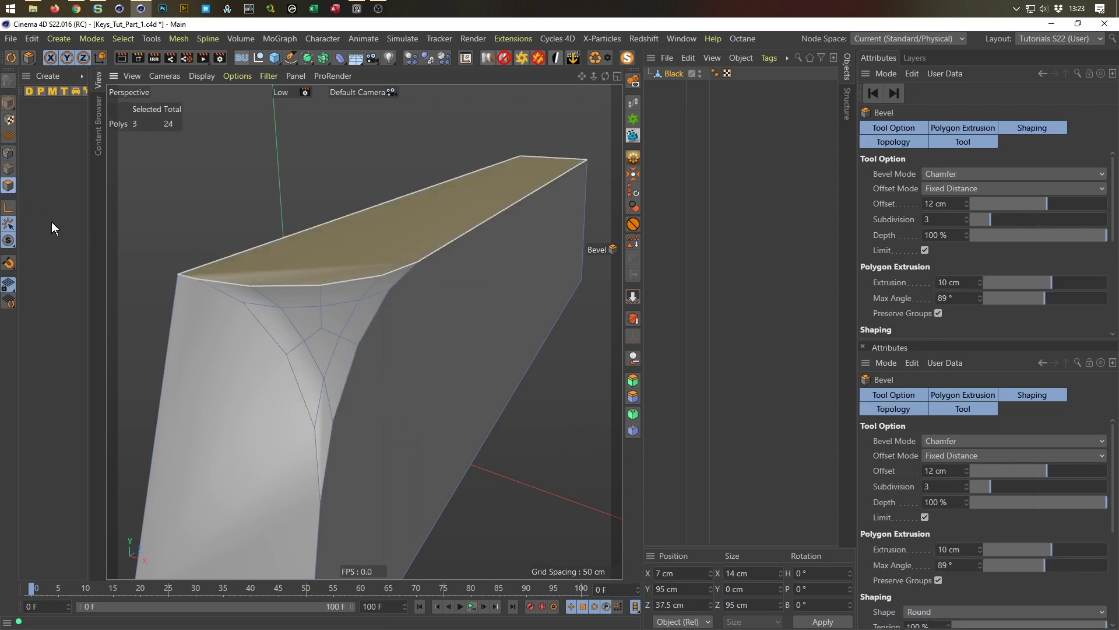
{"action": "key", "text": "space"}
{"action": "mouse_move", "coordinate": [263, 304]}
{"action": "left_mouse_down"}
{"action": "mouse_move", "coordinate": [353, 318]}
{"action": "mouse_move", "coordinate": [322, 392]}
{"action": "mouse_move", "coordinate": [331, 383]}
{"action": "left_mouse_up"}
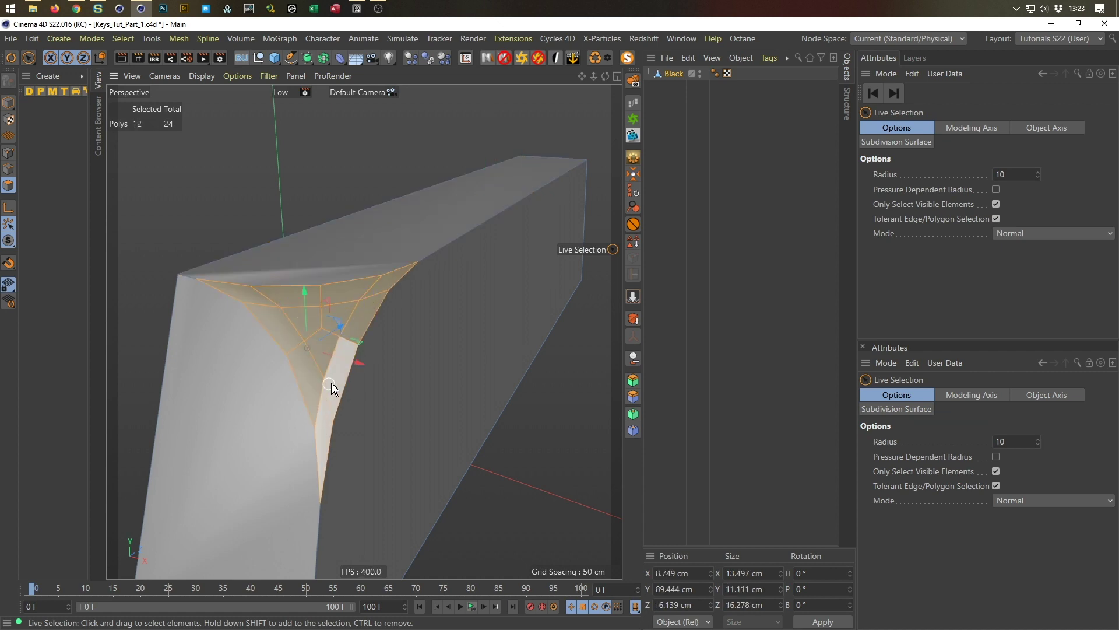
{"action": "key", "text": "Delete"}
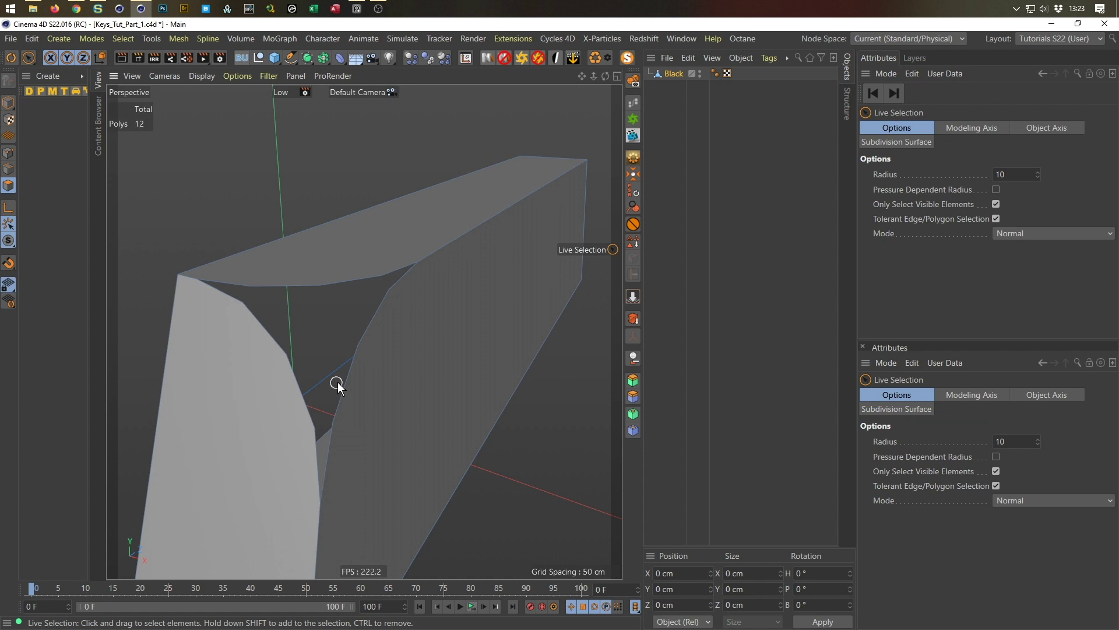
Bridge the front face's curved edge to the top face's edge with the Polygon Pen, and try a matching patch from the side face
{"action": "left_click_drag", "start_coordinate": [456, 235], "coordinate": [474, 205], "text": "alt"}
{"action": "key", "text": "m"}
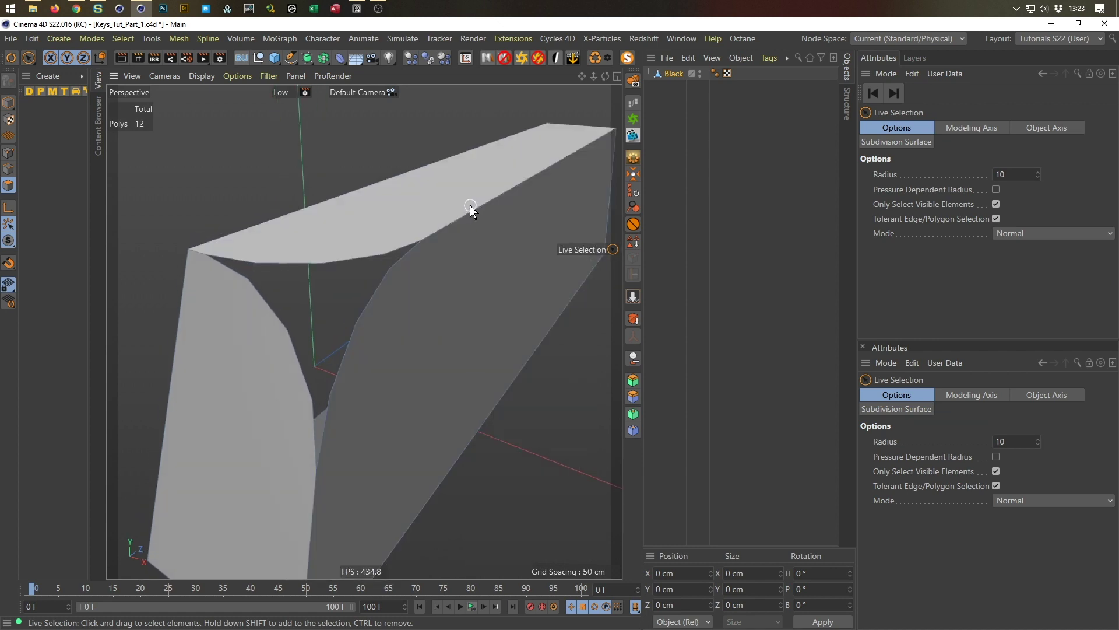
{"action": "key", "text": "e"}
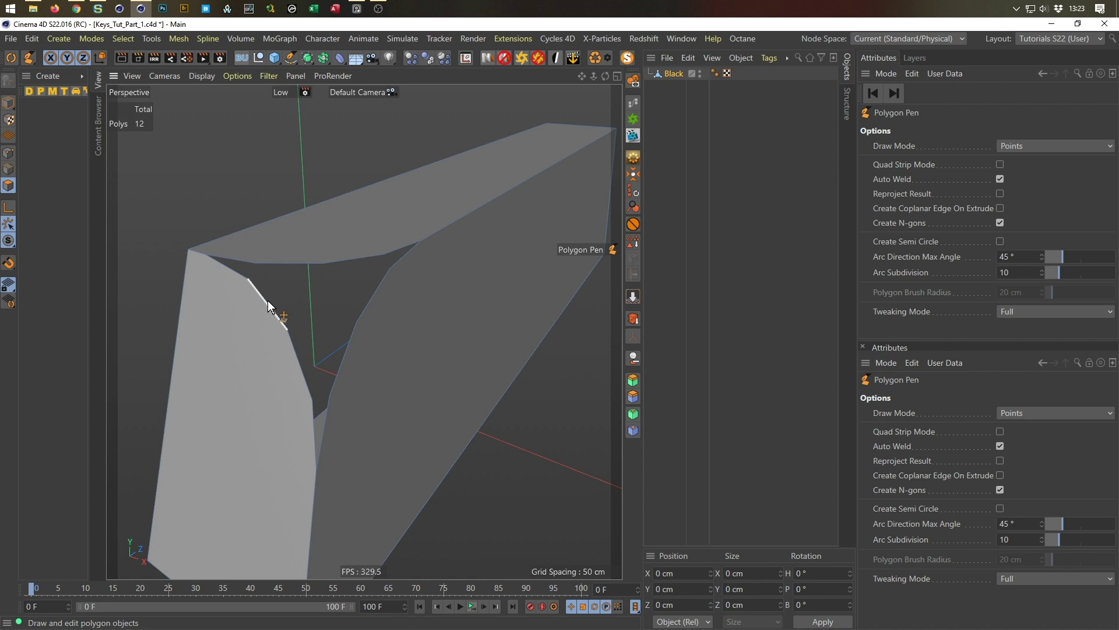
{"action": "left_click_drag", "start_coordinate": [266, 304], "coordinate": [287, 262]}
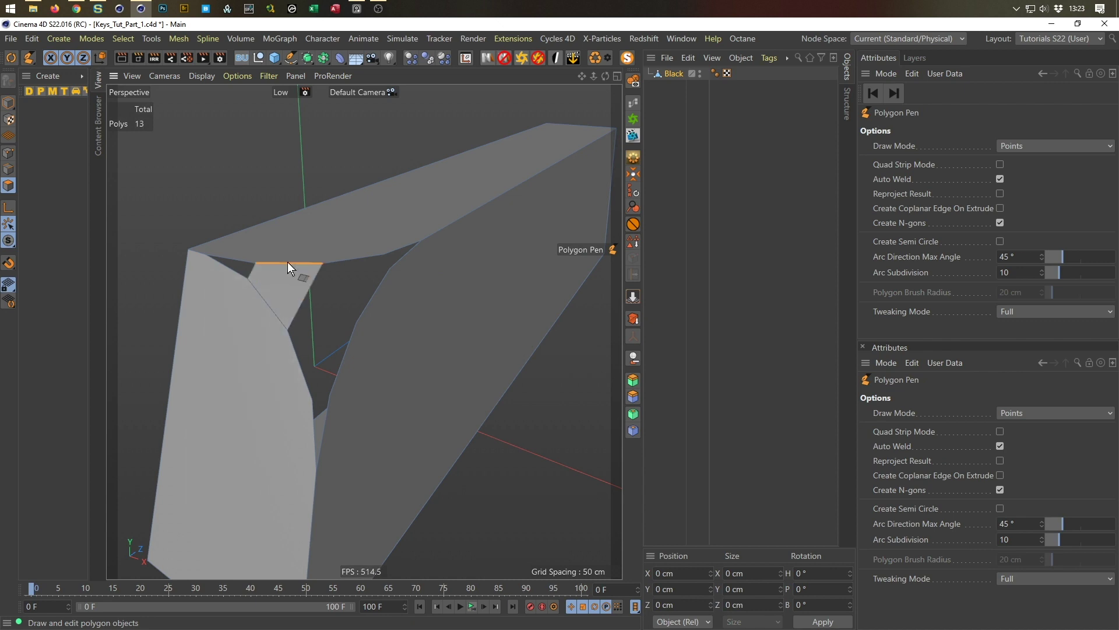
{"action": "left_click_drag", "start_coordinate": [371, 297], "coordinate": [347, 259]}
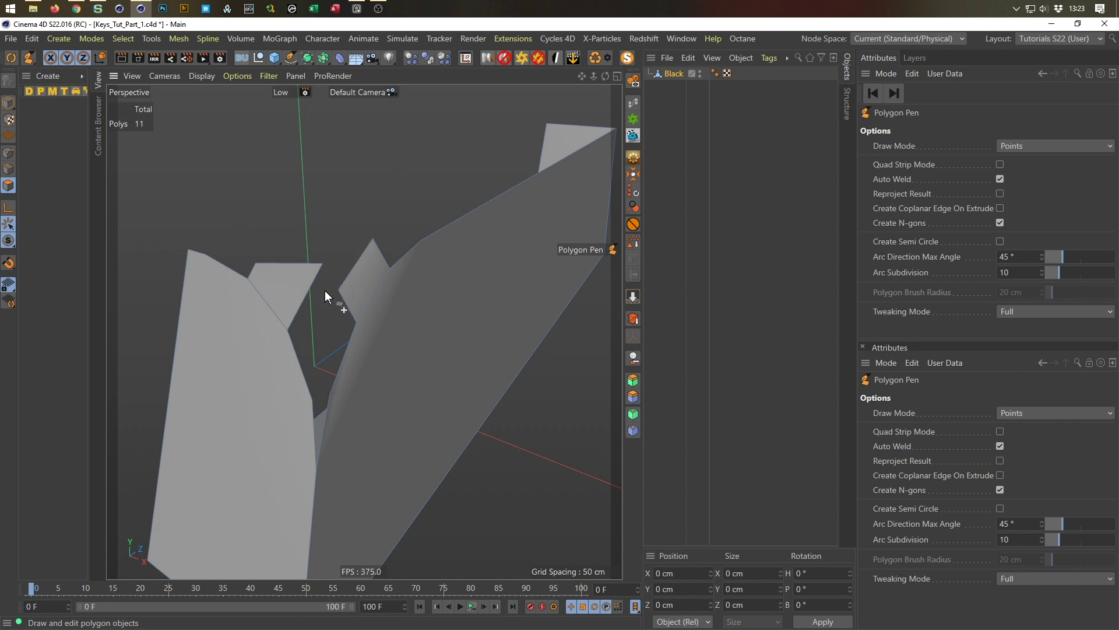
{"action": "key", "text": "ctrl+z"}
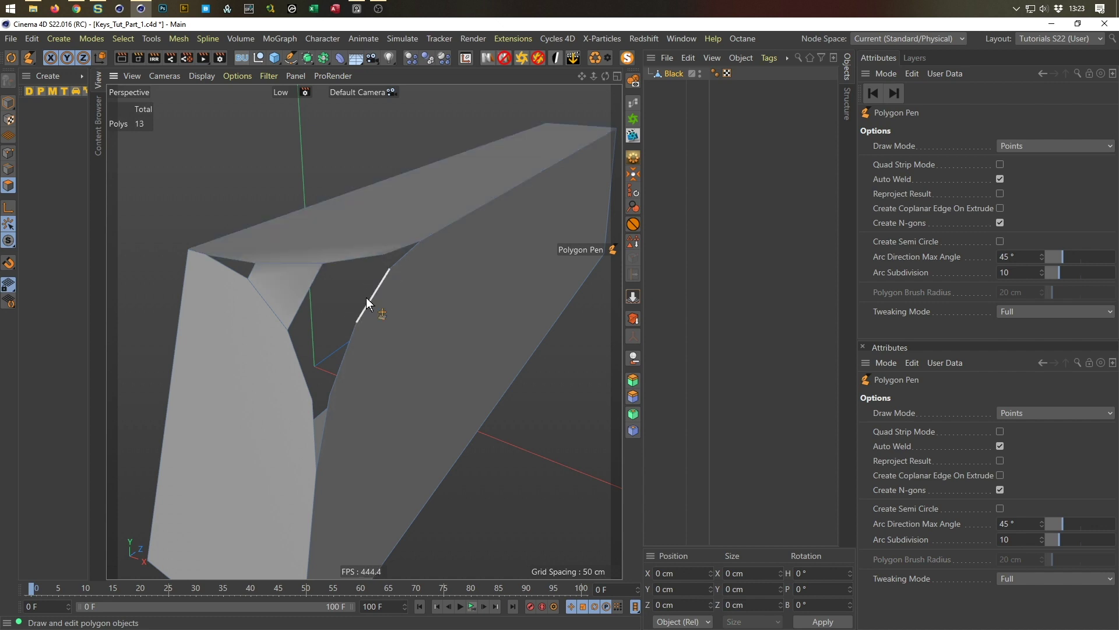
Bridge the remaining corner gap with two Polygon Pen polygons, then close the leftover corner openings as N-gons
{"action": "left_click_drag", "start_coordinate": [372, 299], "coordinate": [346, 263]}
{"action": "left_click_drag", "start_coordinate": [341, 352], "coordinate": [294, 354], "text": "ctrl"}
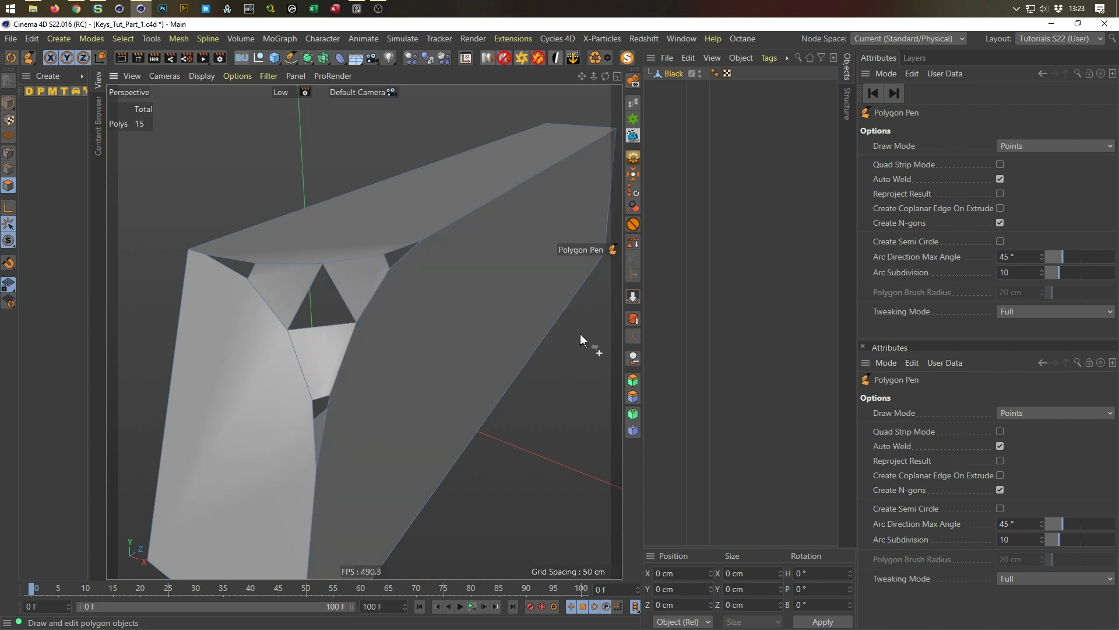
{"action": "right_click", "coordinate": [558, 338]}
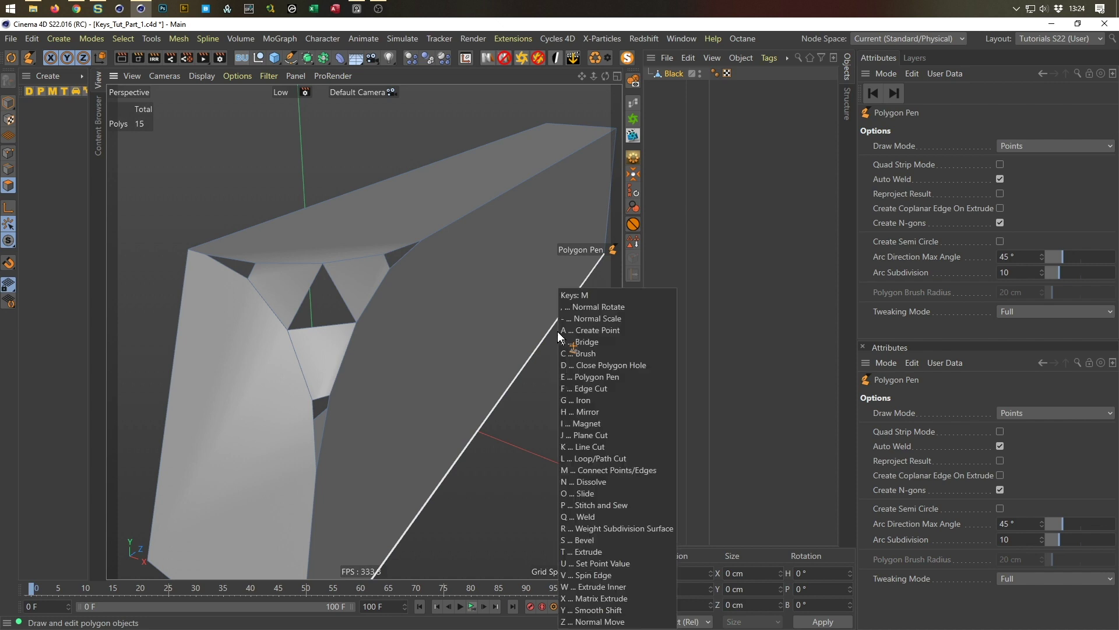
{"action": "left_click", "coordinate": [583, 348]}
{"action": "left_click", "coordinate": [254, 273]}
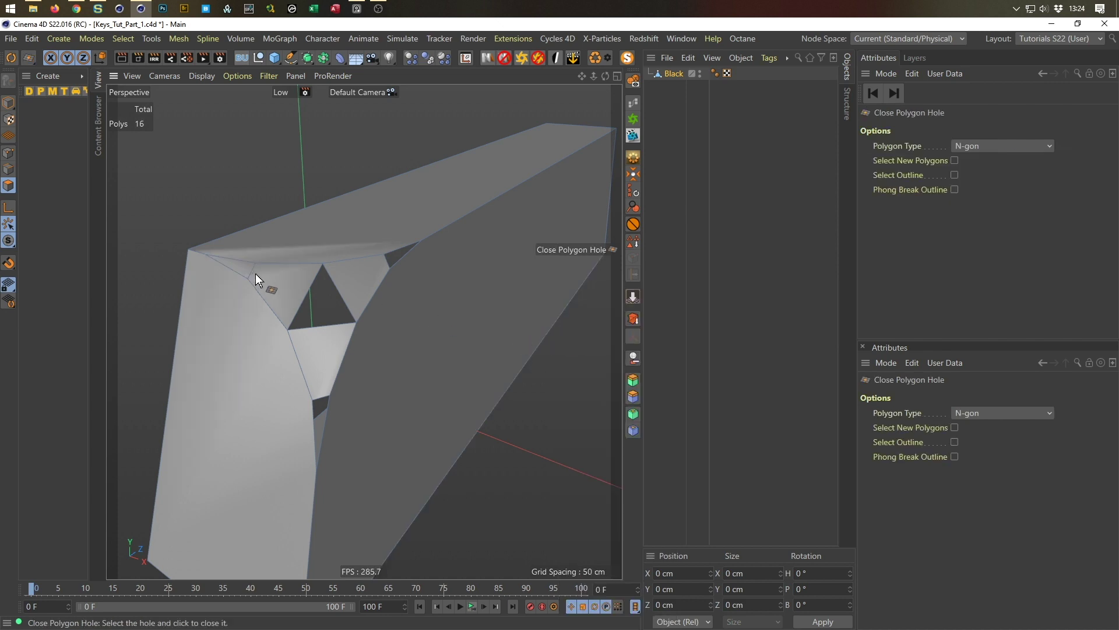
{"action": "left_click", "coordinate": [306, 296]}
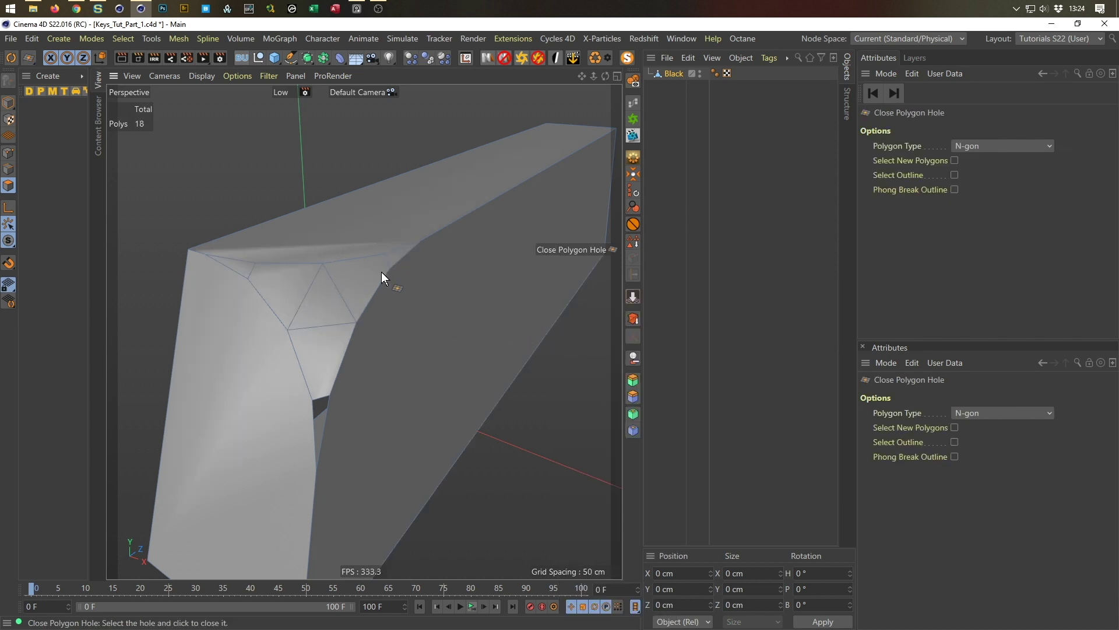
{"action": "left_click", "coordinate": [321, 393]}
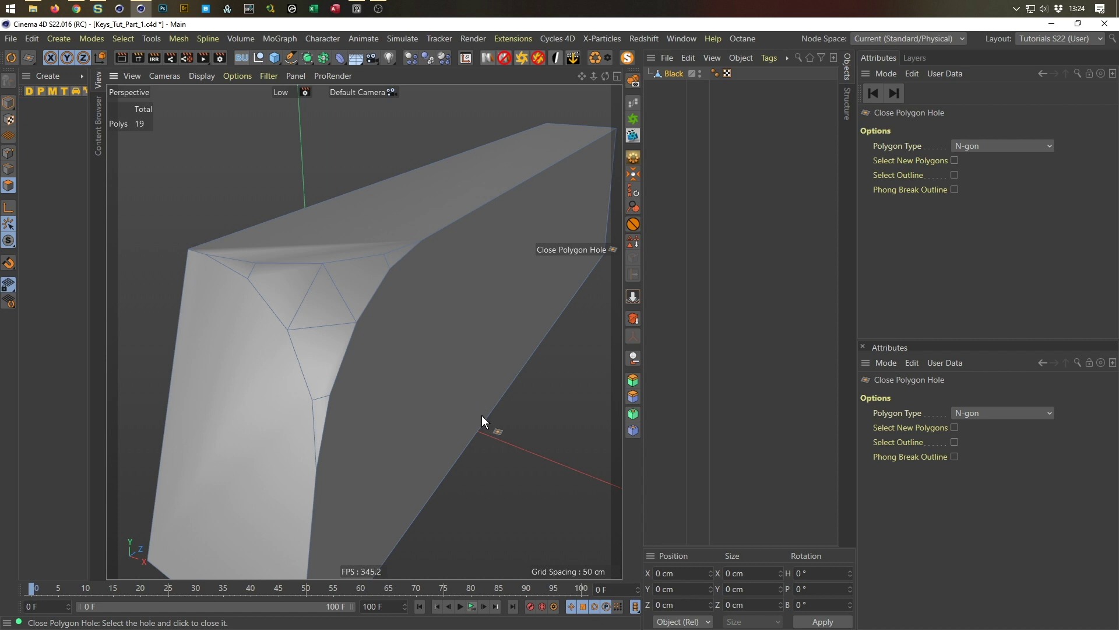
Select the six cross edges inside the corner patch, including the central triangle's three sides, and connect them with Connect Points/Edges
{"action": "left_click", "coordinate": [7, 168]}
{"action": "key", "text": "space"}
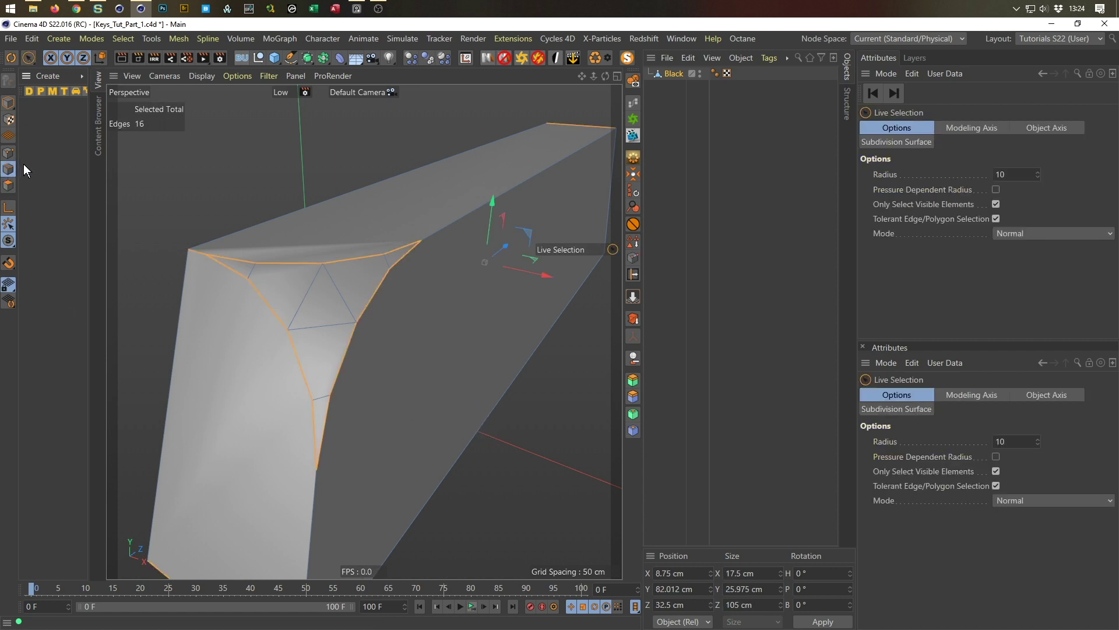
{"action": "mouse_move", "coordinate": [254, 276]}
{"action": "left_mouse_down"}
{"action": "mouse_move", "coordinate": [297, 299]}
{"action": "mouse_move", "coordinate": [316, 353]}
{"action": "left_mouse_up"}
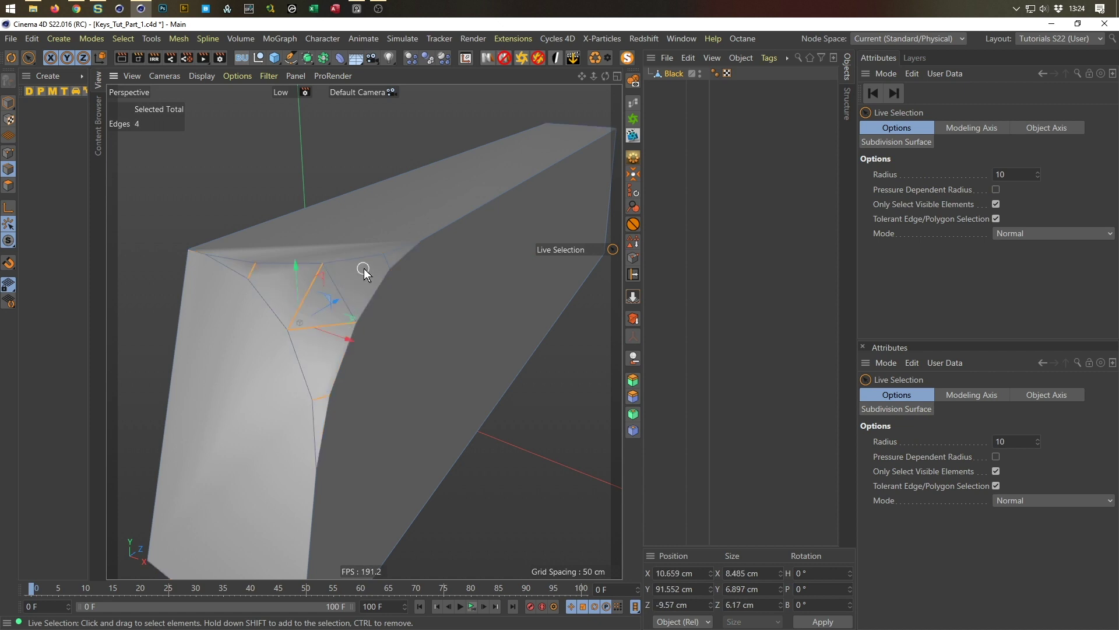
{"action": "left_click", "coordinate": [385, 264], "text": "shift"}
{"action": "left_click", "coordinate": [337, 287], "text": "shift"}
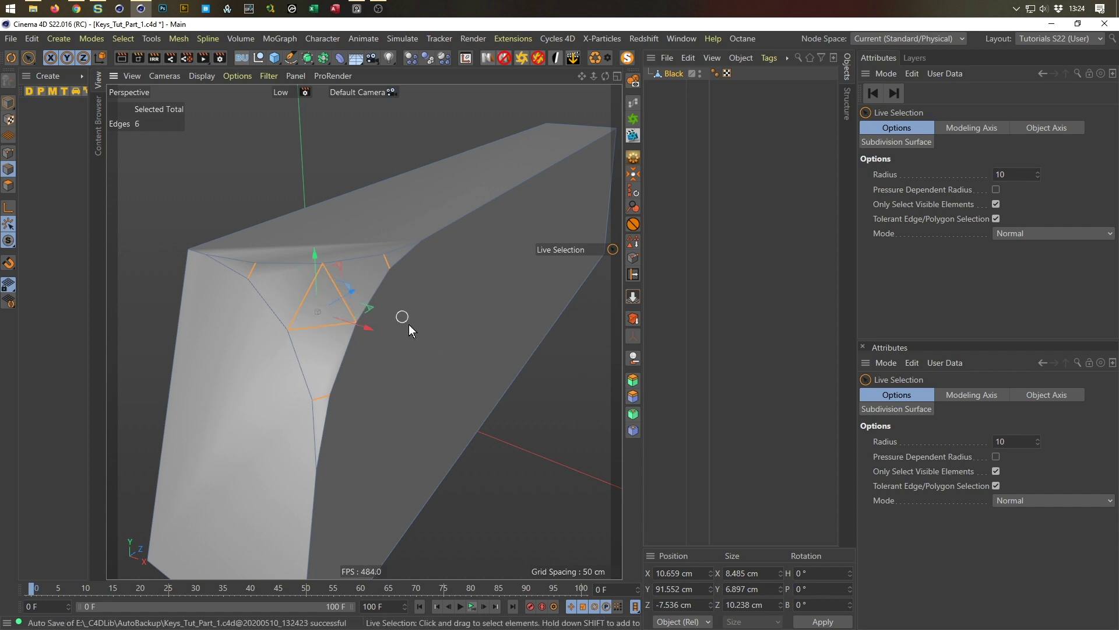
{"action": "right_click", "coordinate": [565, 400]}
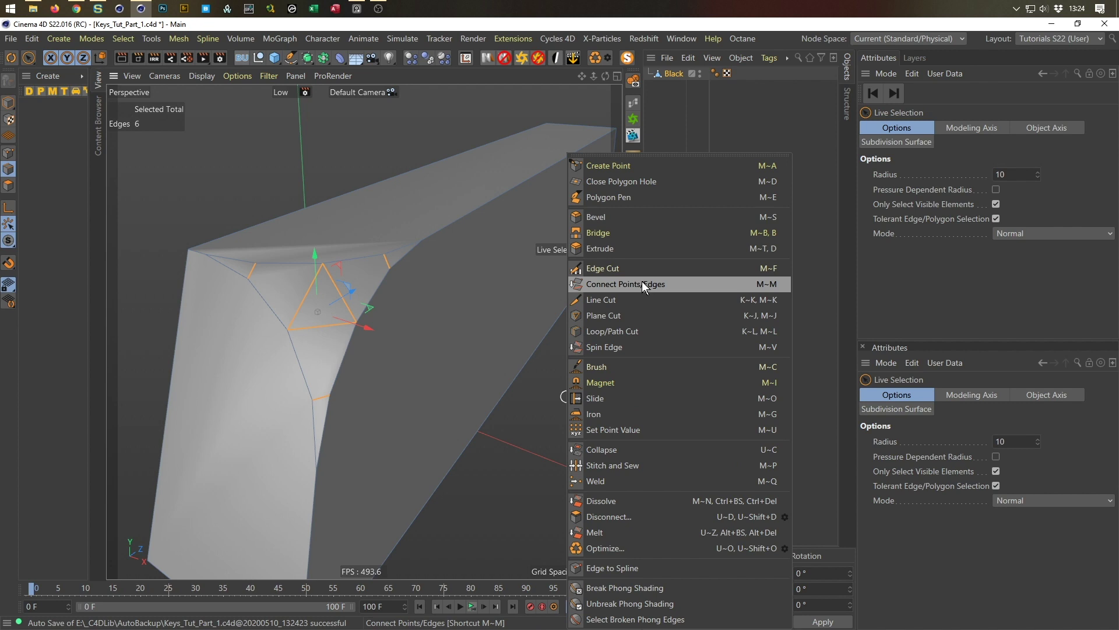
{"action": "key", "text": "Escape"}
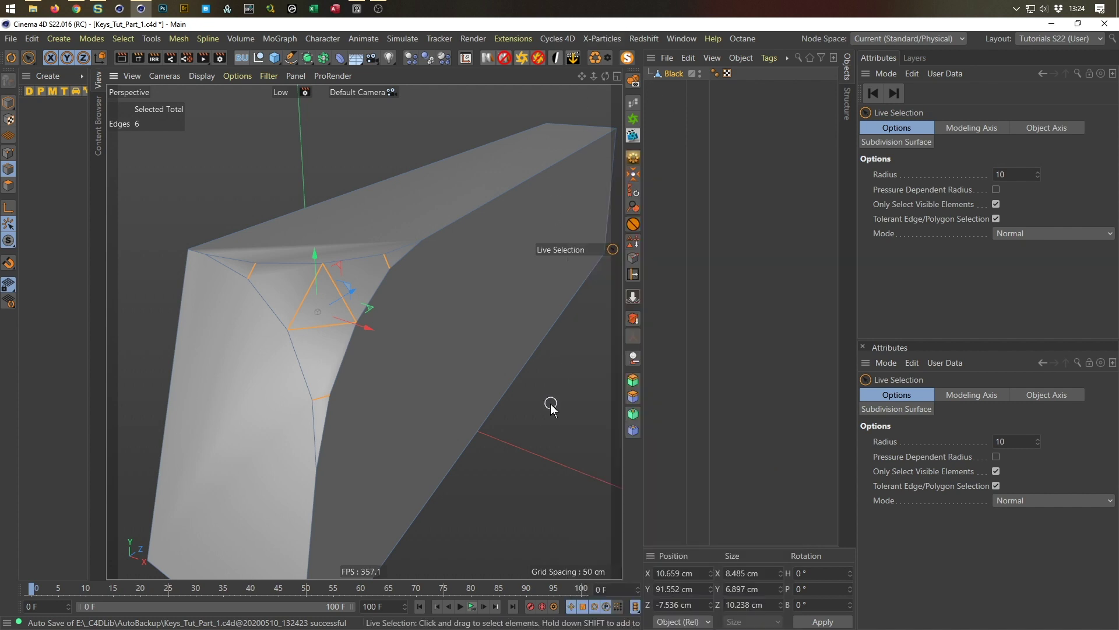
{"action": "key", "text": "m"}
{"action": "key", "text": "m"}
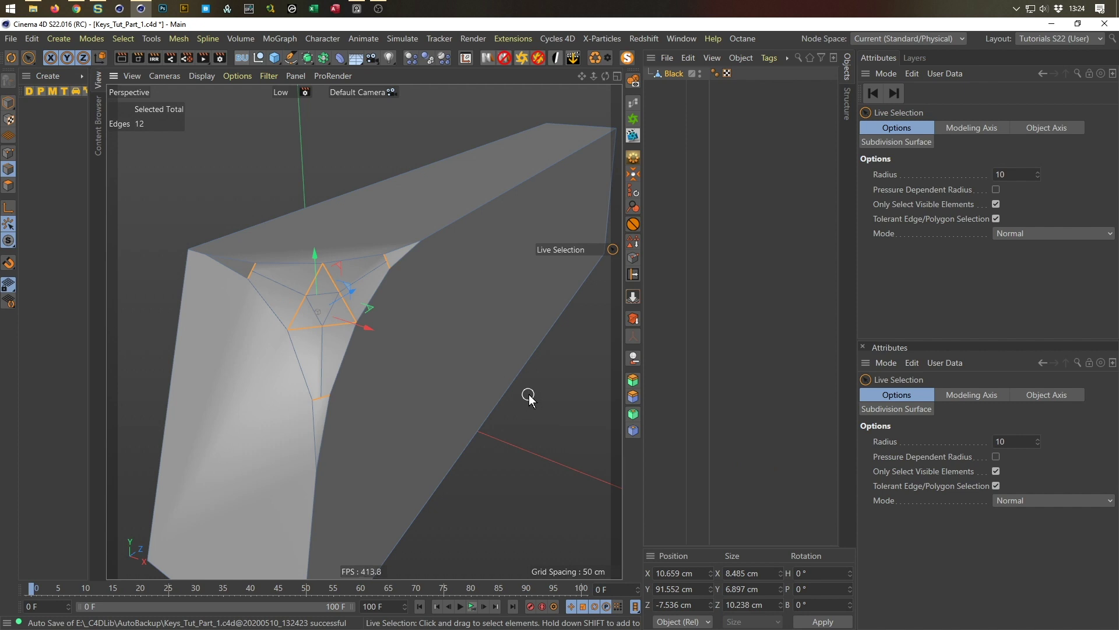
Weld the three inner points of the corner patch's triangle into a single point at their centre
{"action": "left_click", "coordinate": [8, 153]}
{"action": "left_click", "coordinate": [305, 295]}
{"action": "left_click", "coordinate": [345, 291], "text": "shift"}
{"action": "left_click", "coordinate": [321, 327], "text": "shift"}
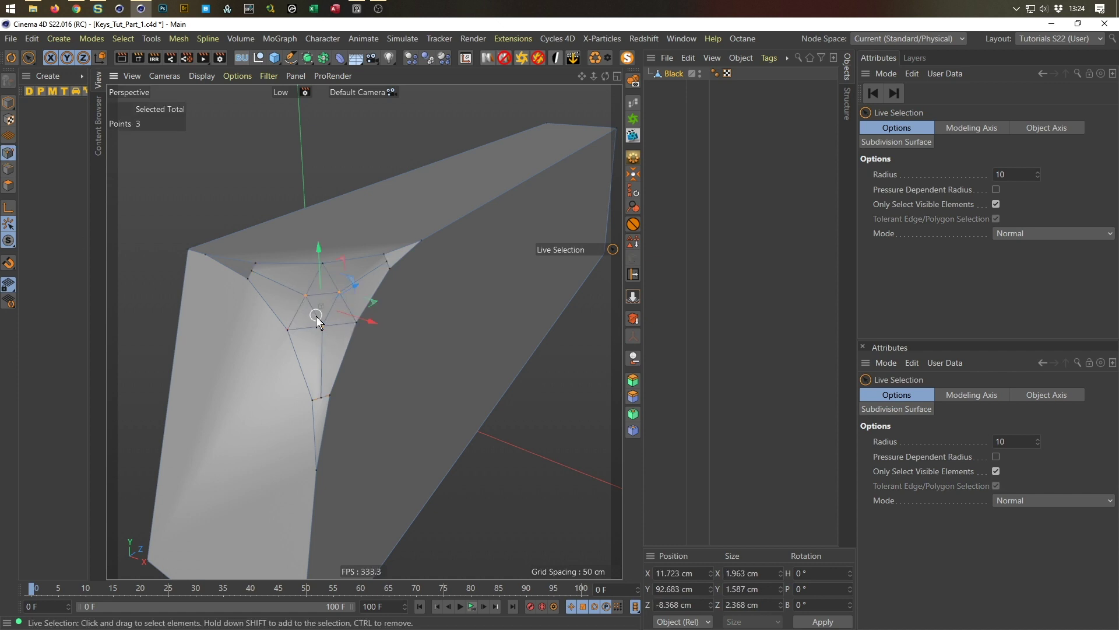
{"action": "right_click", "coordinate": [538, 448]}
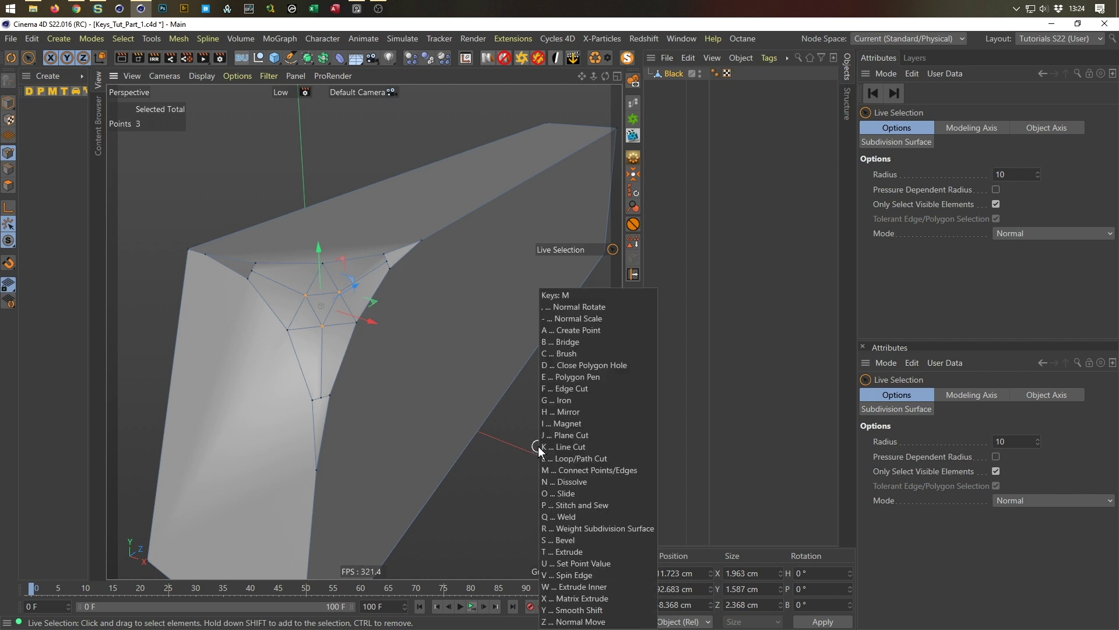
{"action": "left_click", "coordinate": [538, 448]}
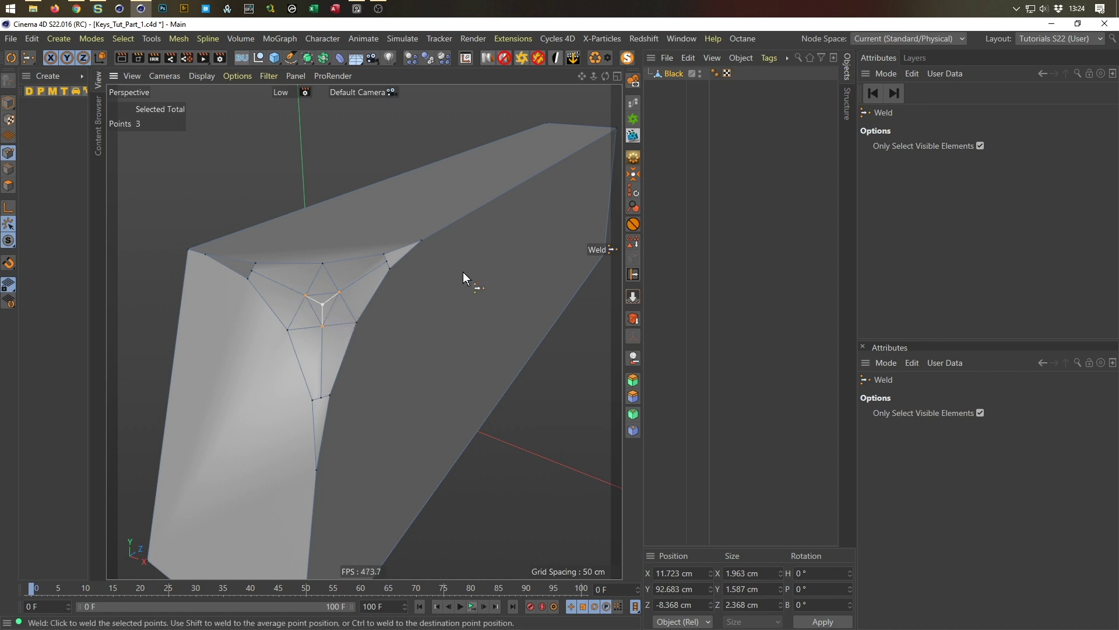
{"action": "left_click", "coordinate": [569, 445]}
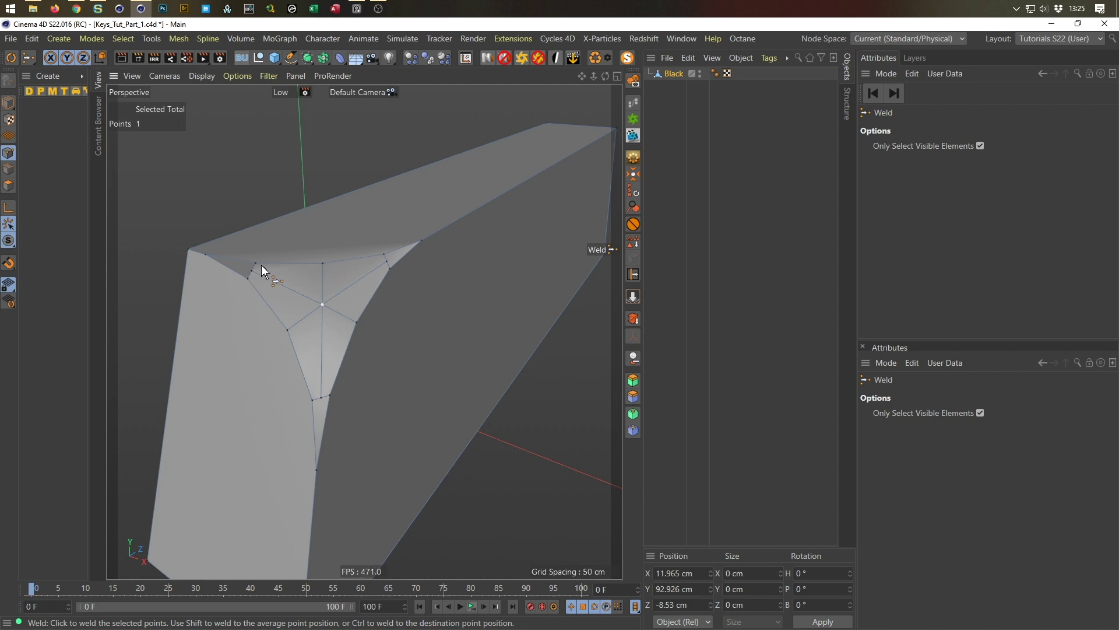
Adjust the midpoint of the short edge at the corner patch's upper end with Slide, using a 4.2 % offset
{"action": "key", "text": "m"}
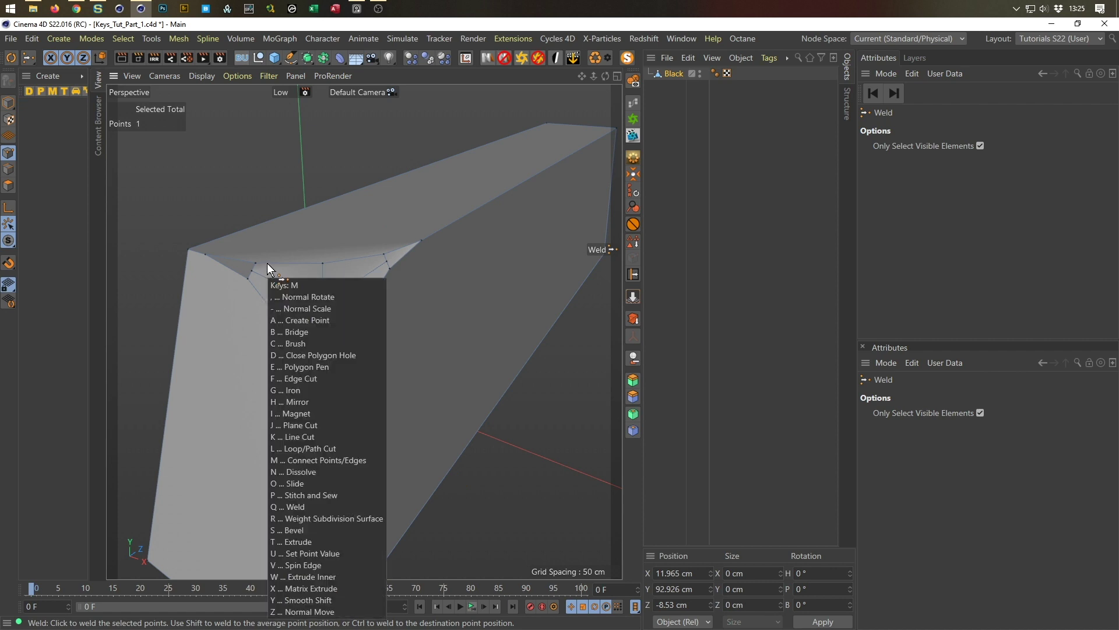
{"action": "key", "text": "o"}
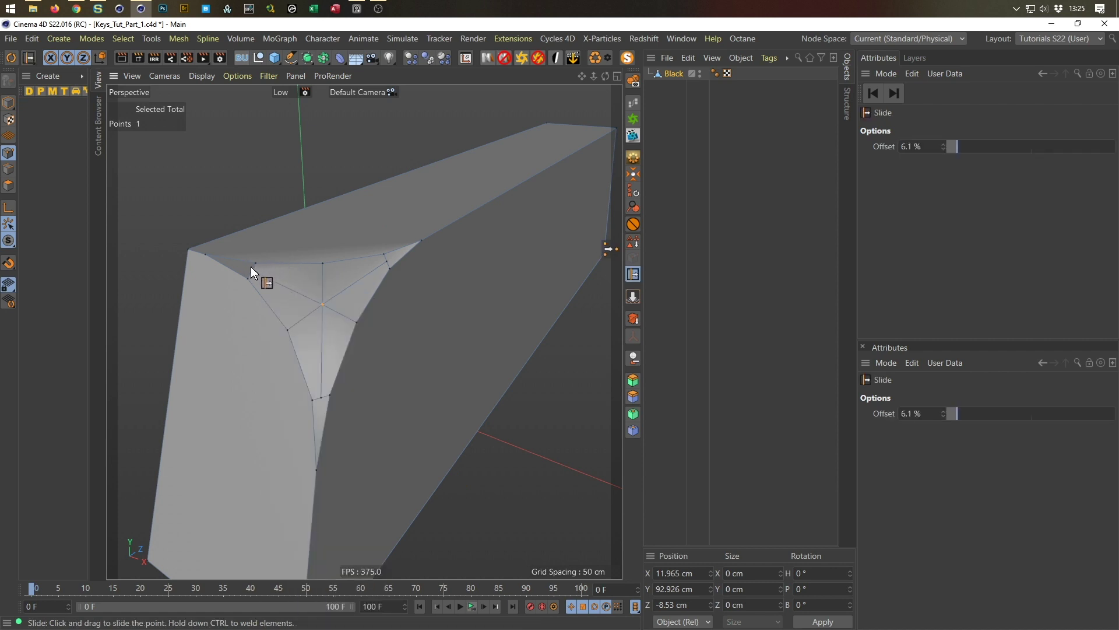
{"action": "left_click_drag", "start_coordinate": [253, 272], "coordinate": [253, 274]}
Move the corner patch's centre point to about Y 93.161 cm and Z -8.791 cm
{"action": "left_click_drag", "start_coordinate": [370, 284], "coordinate": [436, 295], "text": "alt"}
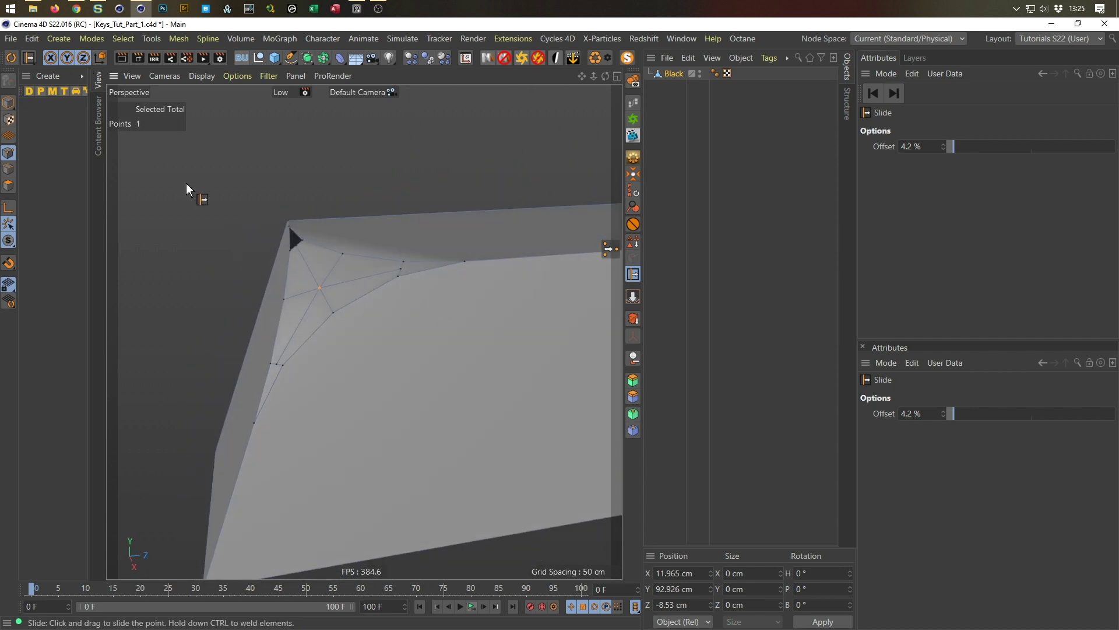
{"action": "key", "text": "e"}
{"action": "left_click_drag", "start_coordinate": [284, 245], "coordinate": [346, 315], "text": "alt"}
{"action": "left_click_drag", "start_coordinate": [359, 277], "coordinate": [267, 353]}
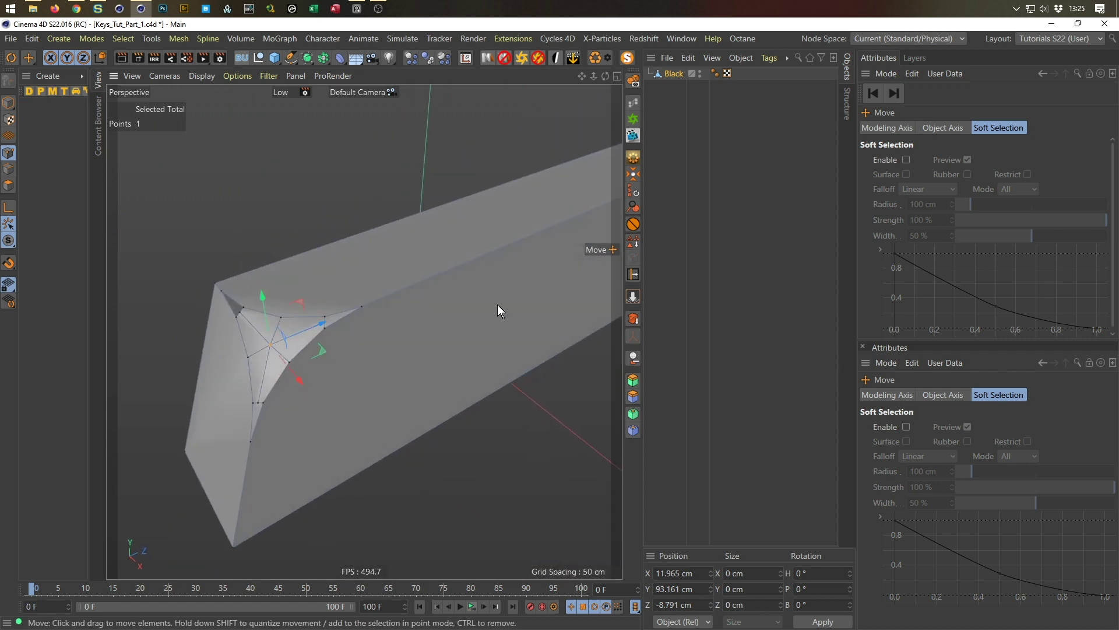
Add a Subdivision Surface as the parent of the Black object and switch the generator off
{"action": "middle_click_drag", "start_coordinate": [386, 260], "coordinate": [360, 343], "text": "alt"}
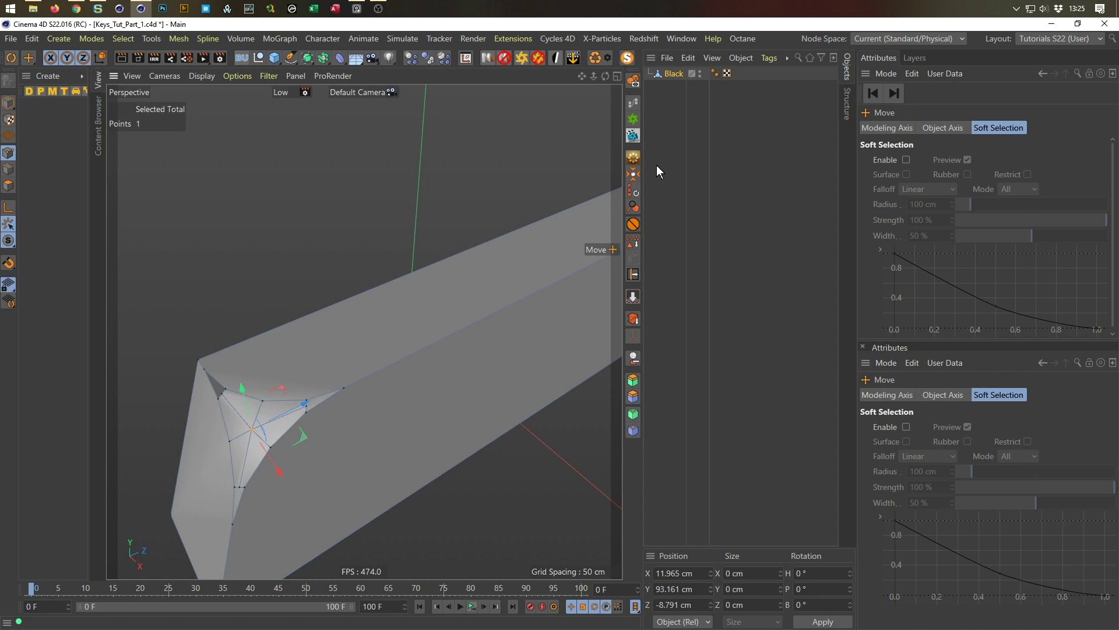
{"action": "left_click", "coordinate": [673, 76]}
{"action": "left_click", "coordinate": [308, 58], "text": "alt"}
{"action": "left_click_drag", "start_coordinate": [412, 253], "coordinate": [373, 303], "text": "alt"}
{"action": "left_click", "coordinate": [757, 74]}
{"action": "left_click_drag", "start_coordinate": [608, 203], "coordinate": [223, 320], "text": "alt"}
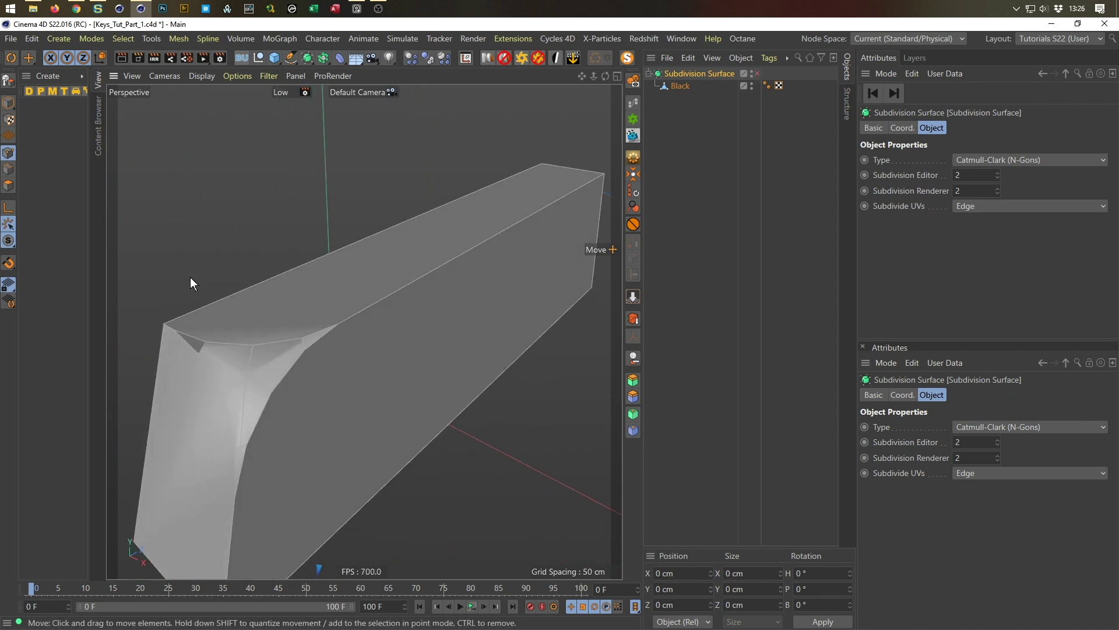
Try a 1.26 cm Extrude Inner on the Black object's large polygons surrounding the corner patch
{"action": "left_click", "coordinate": [8, 185]}
{"action": "key", "text": "space"}
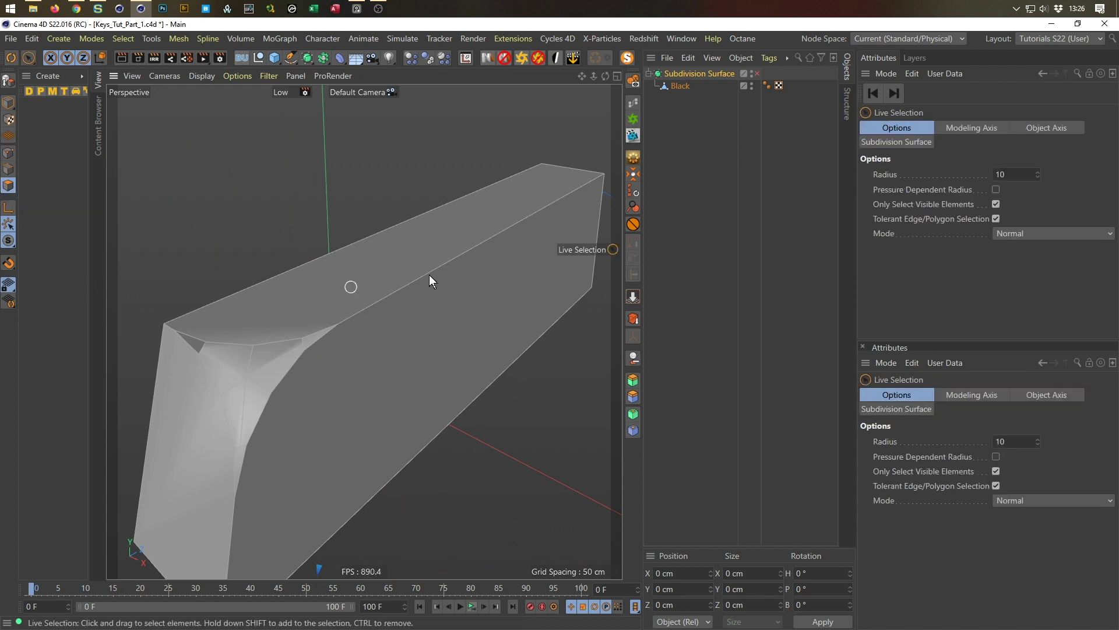
{"action": "left_click", "coordinate": [679, 86]}
{"action": "left_click_drag", "start_coordinate": [335, 252], "coordinate": [276, 294]}
{"action": "mouse_move", "coordinate": [345, 376]}
{"action": "left_mouse_down", "text": "shift"}
{"action": "mouse_move", "coordinate": [187, 429]}
{"action": "mouse_move", "coordinate": [182, 325]}
{"action": "mouse_move", "coordinate": [282, 328]}
{"action": "left_mouse_up", "text": "shift"}
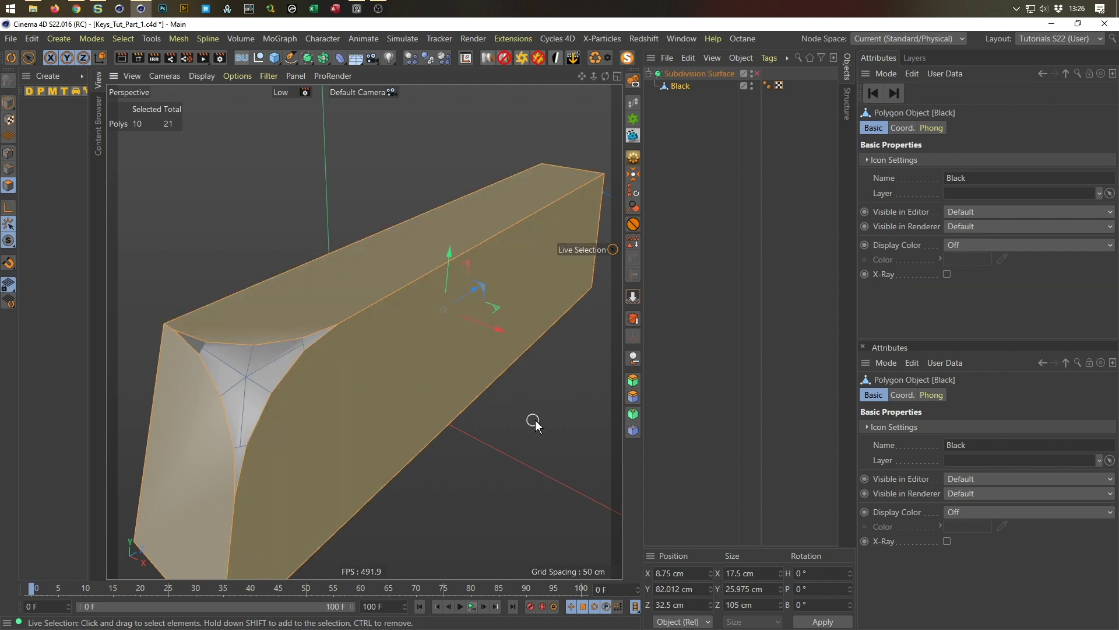
{"action": "key", "text": "i"}
{"action": "left_click_drag", "start_coordinate": [547, 394], "coordinate": [598, 391]}
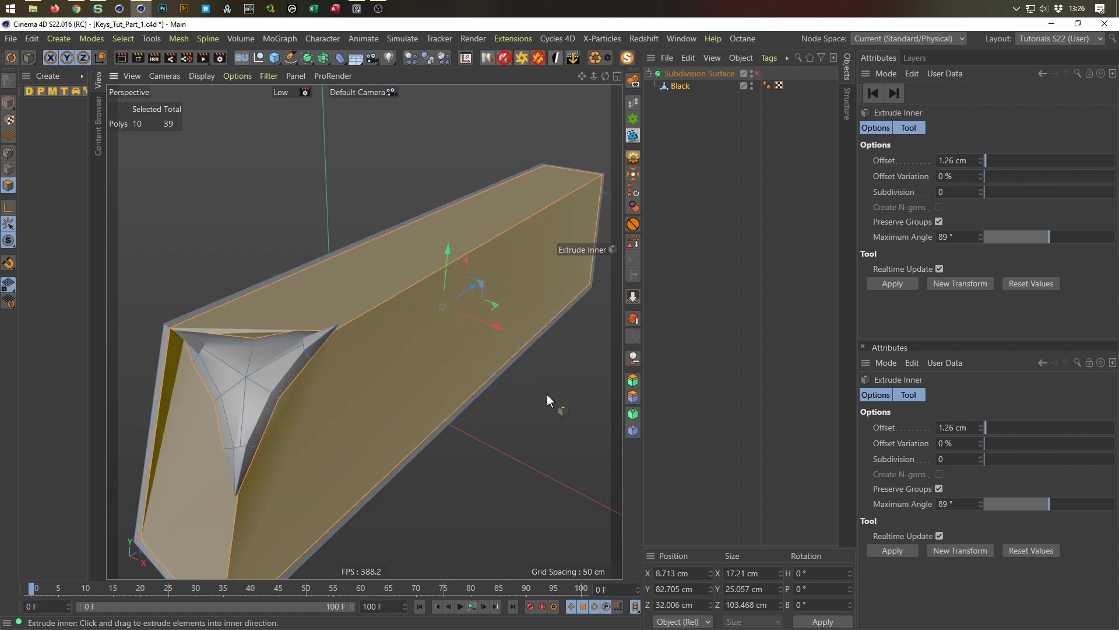
{"action": "key", "text": "ctrl+z"}
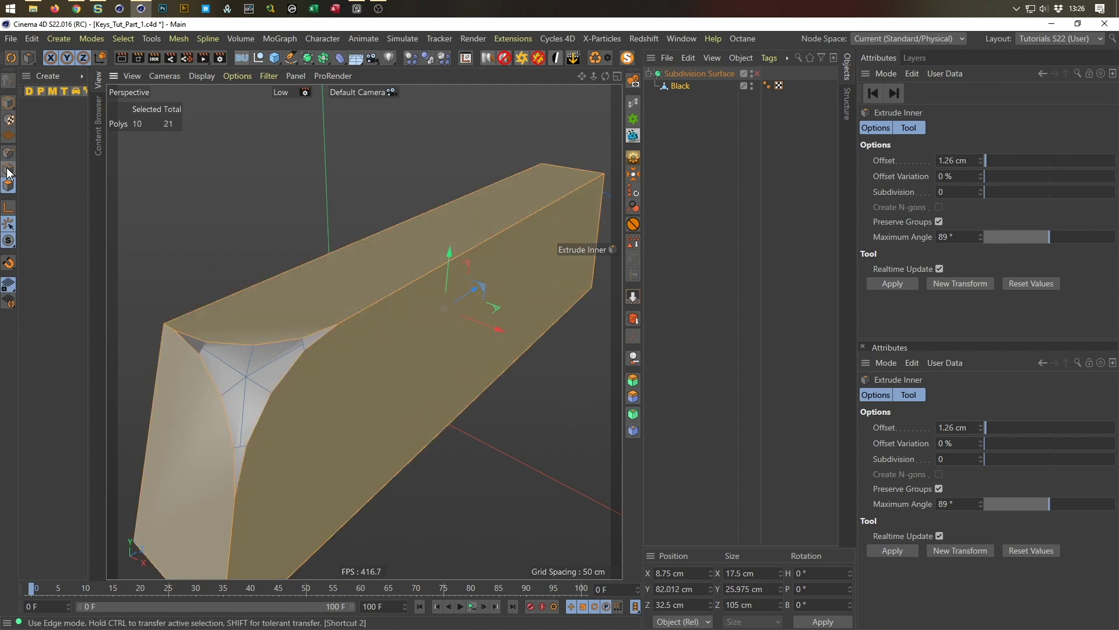
Select the edge loop between the key's top face and its curved corner and side for Edge Slide, and enable Clone
{"action": "left_click", "coordinate": [7, 168]}
{"action": "key", "text": "space"}
{"action": "left_click", "coordinate": [553, 404]}
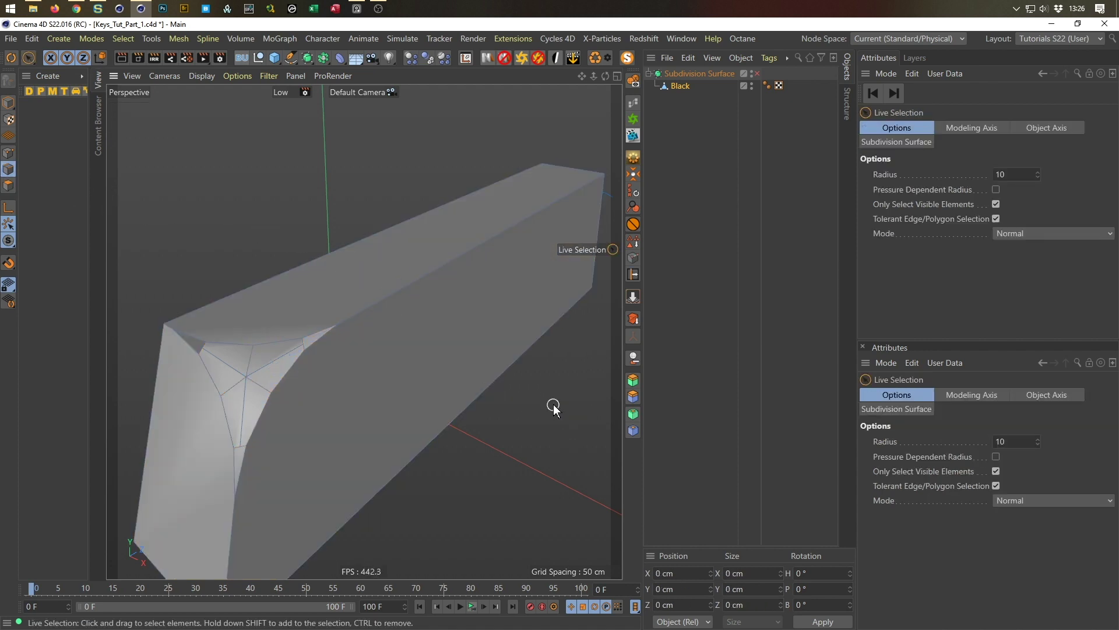
{"action": "left_click_drag", "start_coordinate": [305, 266], "coordinate": [281, 275], "text": "alt"}
{"action": "right_click", "coordinate": [450, 399]}
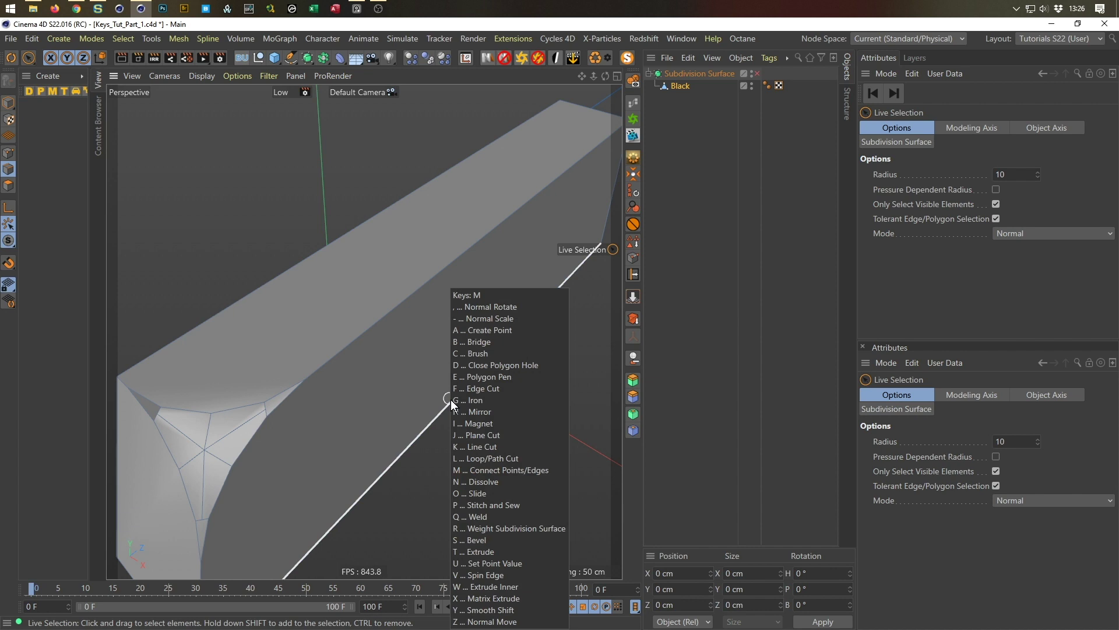
{"action": "key", "text": "m"}
{"action": "key", "text": "o"}
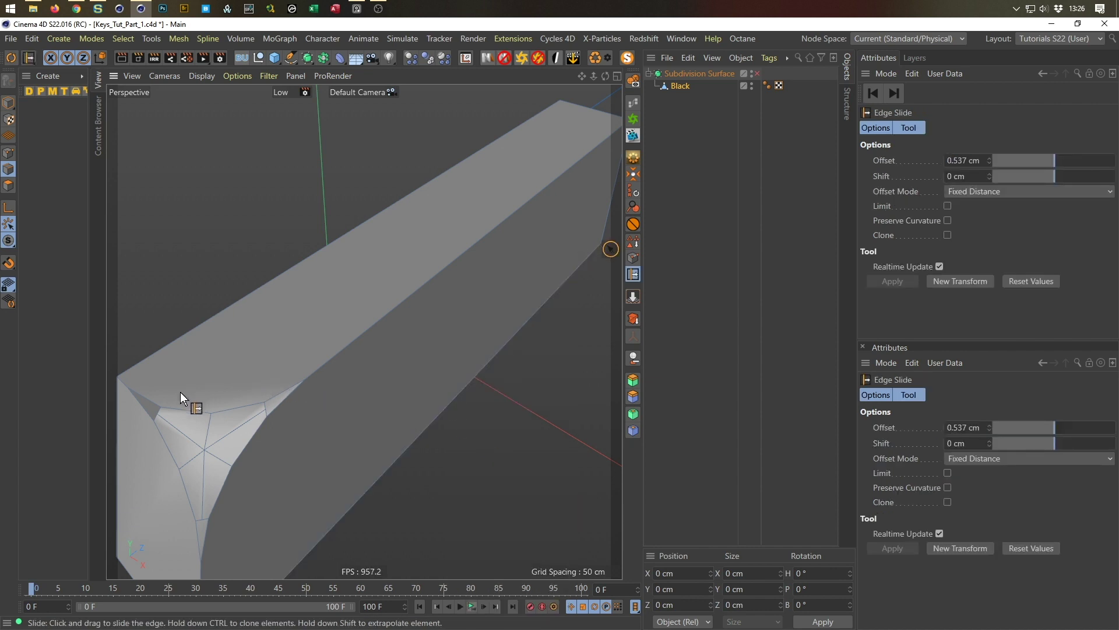
{"action": "left_click", "coordinate": [125, 386]}
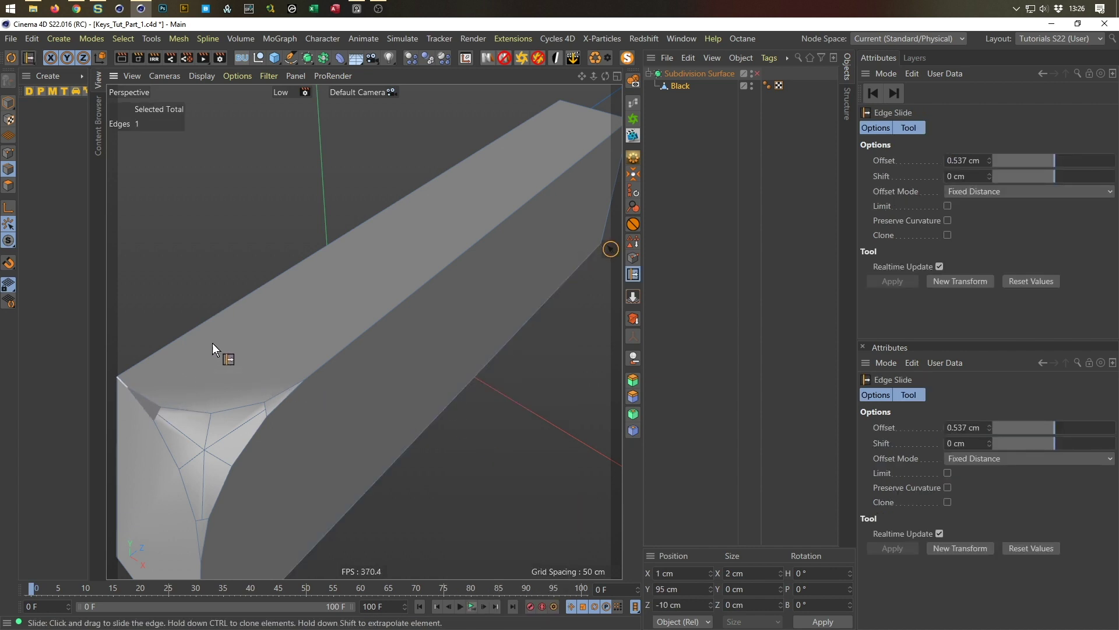
{"action": "double_click", "coordinate": [535, 197]}
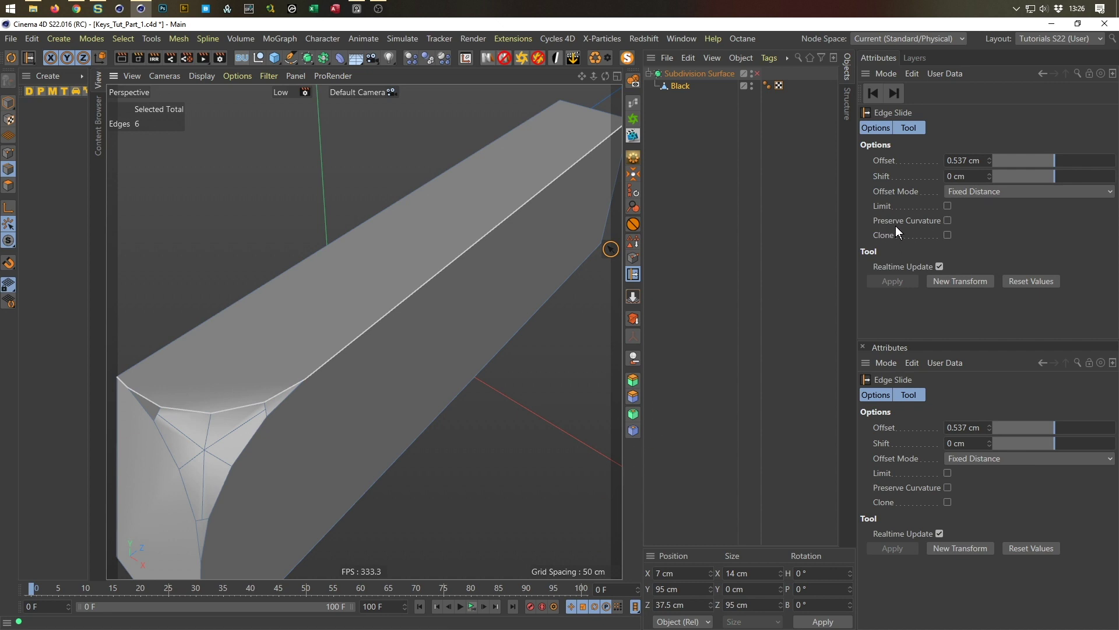
{"action": "left_click", "coordinate": [947, 236]}
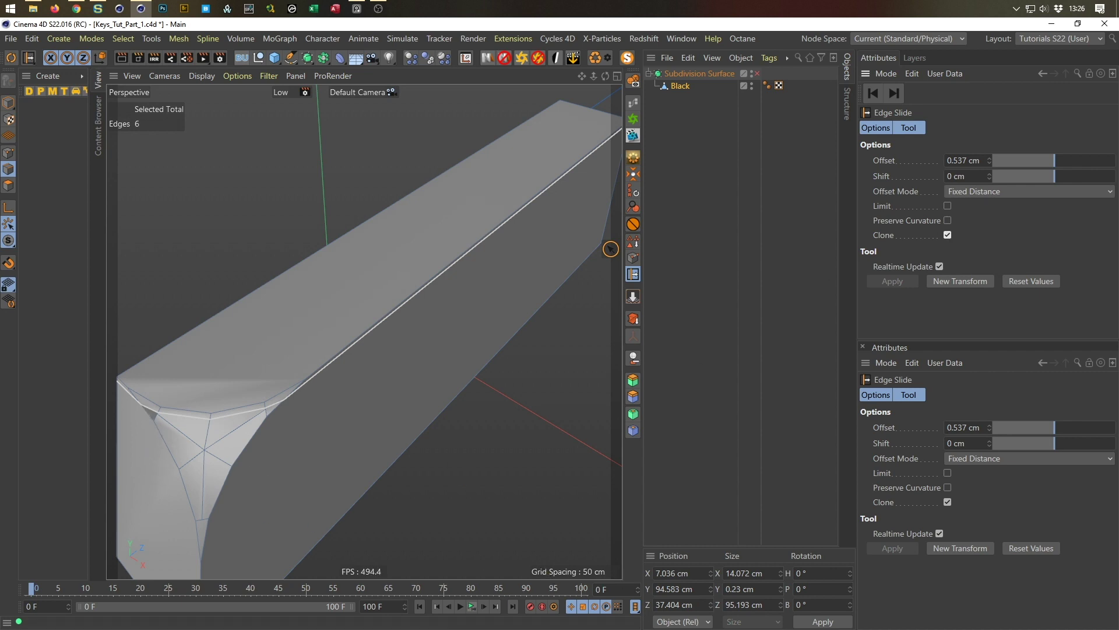
{"action": "key", "text": "ctrl+z"}
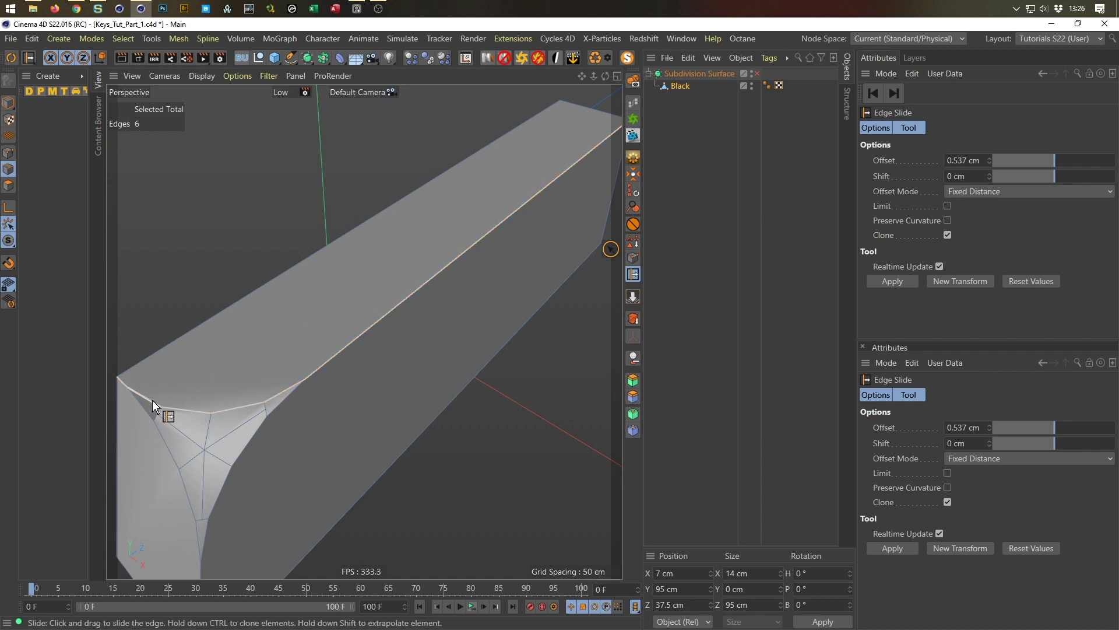
Clone the selected edge loop onto the key's top face with an Edge Slide offset of -1 cm
{"action": "left_click_drag", "start_coordinate": [150, 400], "coordinate": [156, 391]}
{"action": "left_click", "coordinate": [983, 160]}
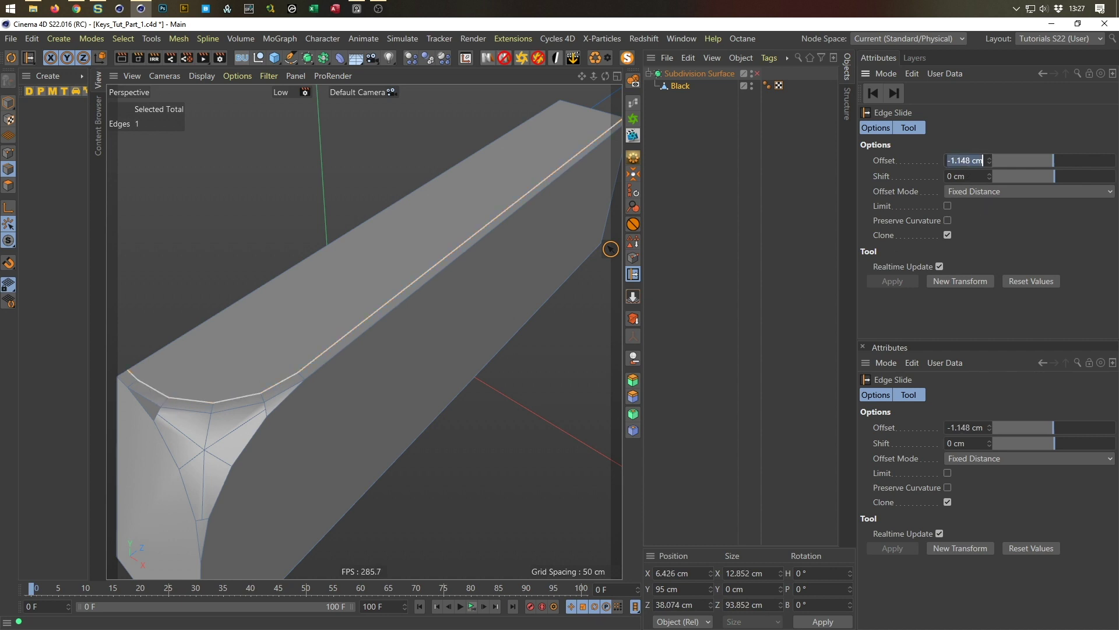
{"action": "type", "text": "-1"}
{"action": "key", "text": "Return"}
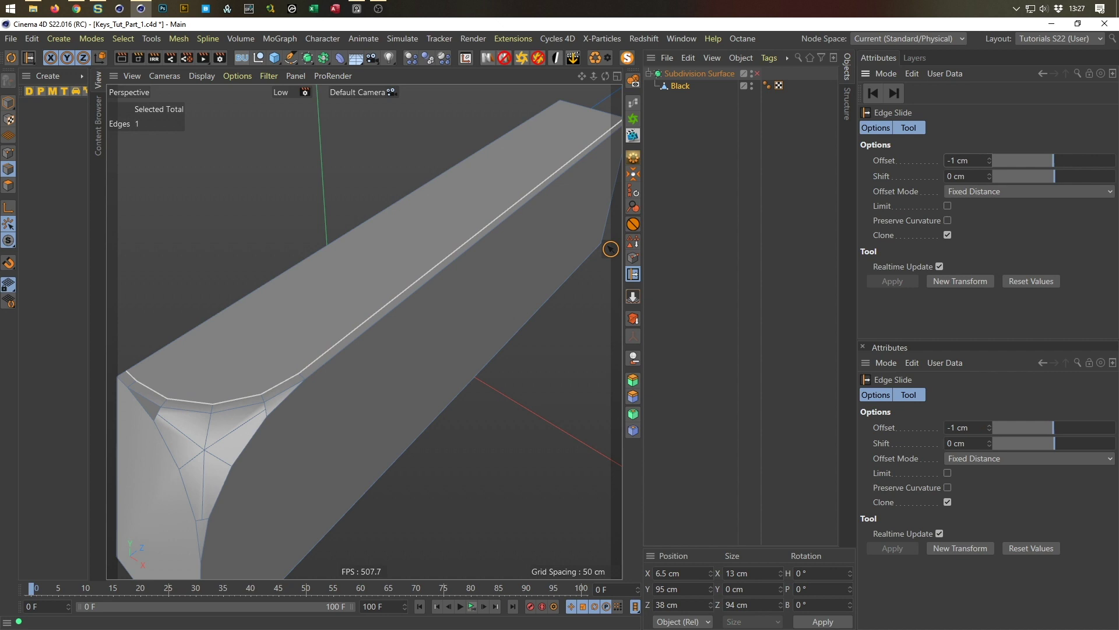
{"action": "scroll", "coordinate": [381, 296], "scroll_direction": "down", "scroll_amount": 5}
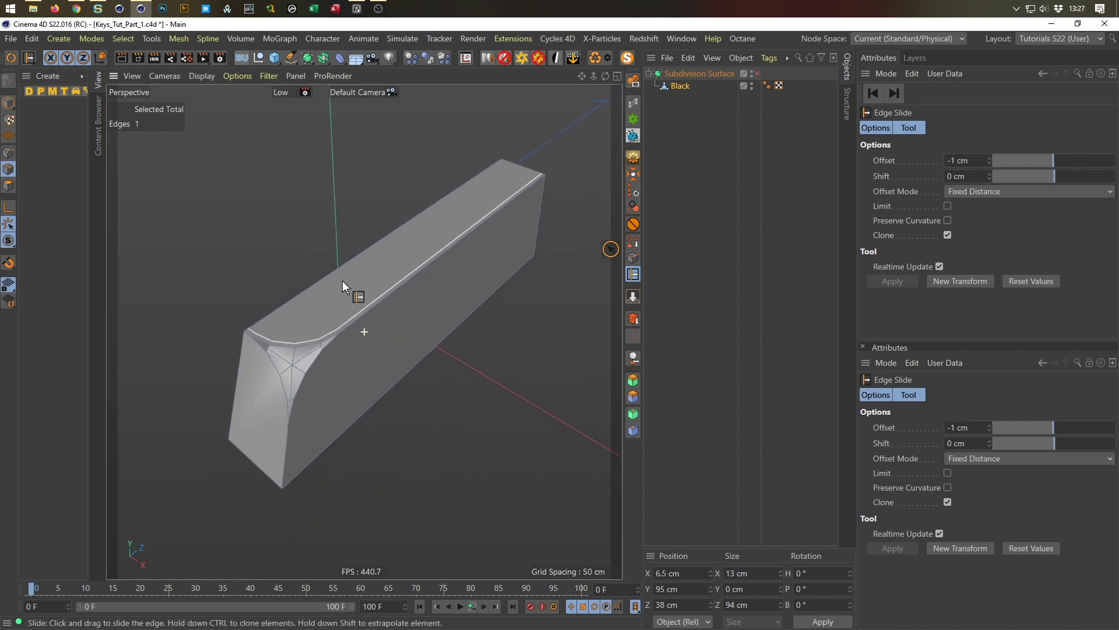
Clone the curved corner's border edge loops onto the key's side and front faces with an Edge Slide offset of -1 cm
{"action": "scroll", "coordinate": [342, 281], "scroll_direction": "up", "scroll_amount": 4}
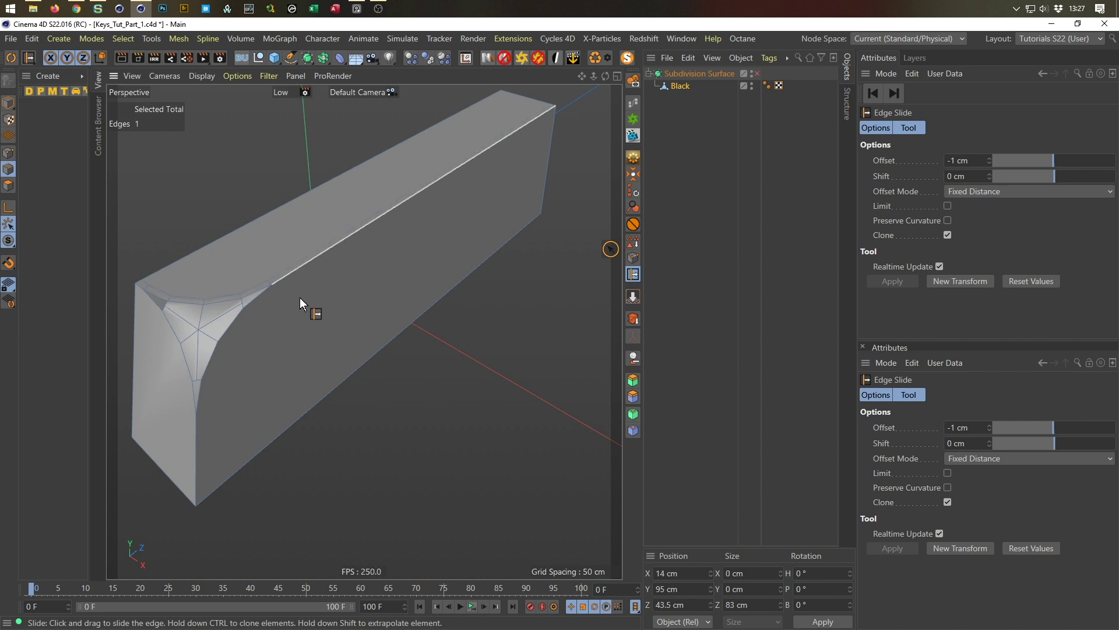
{"action": "double_click", "coordinate": [195, 490]}
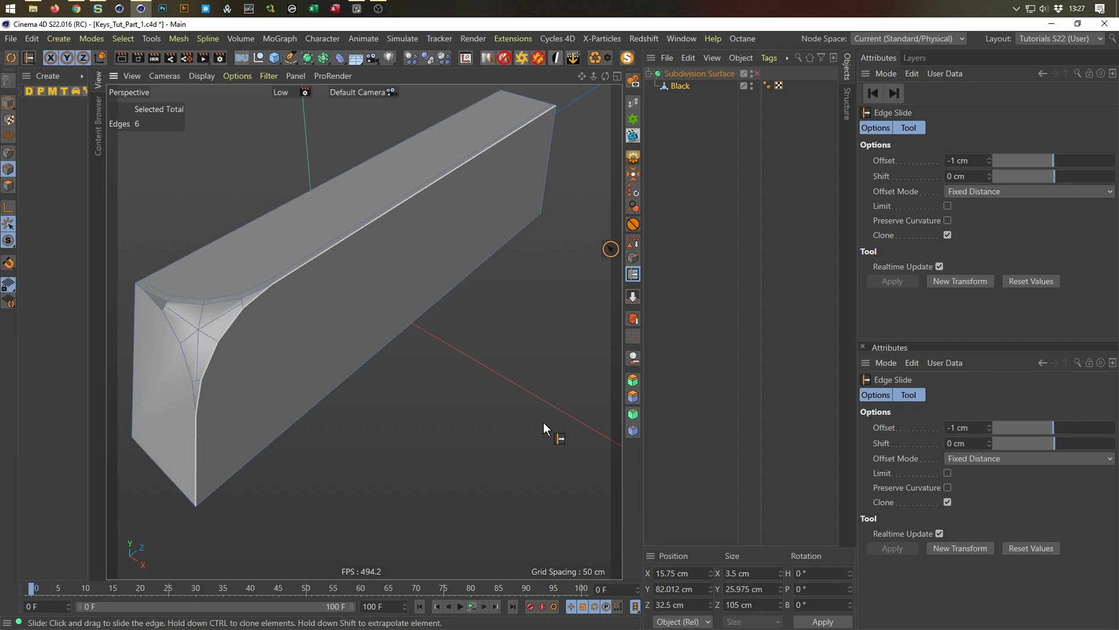
{"action": "left_click", "coordinate": [965, 280]}
{"action": "left_click_drag", "start_coordinate": [344, 382], "coordinate": [353, 360], "text": "alt"}
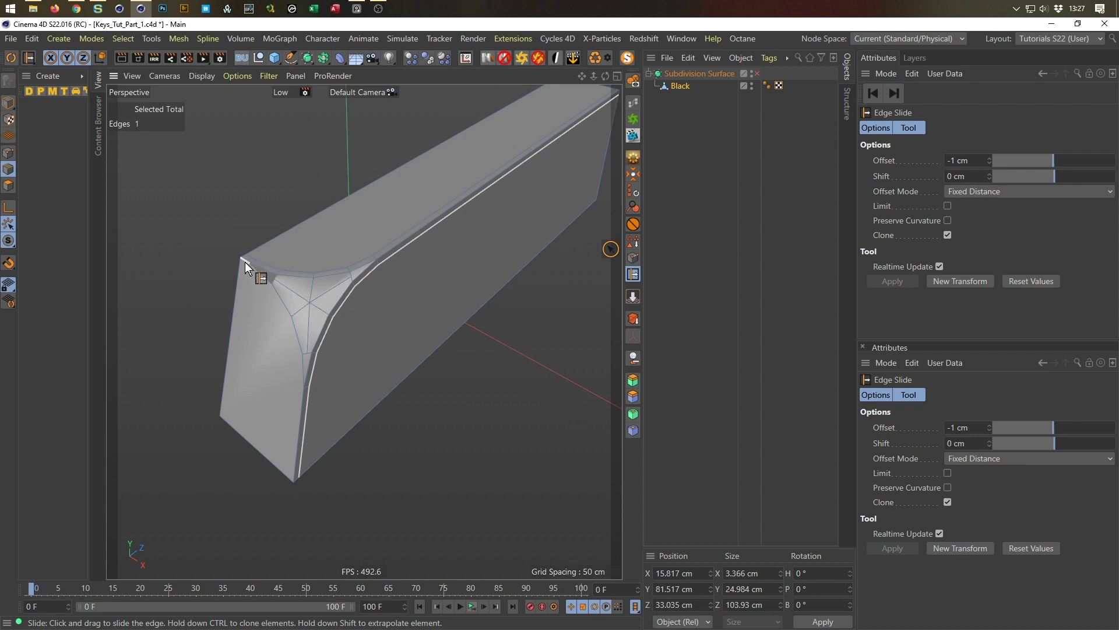
{"action": "double_click", "coordinate": [295, 446]}
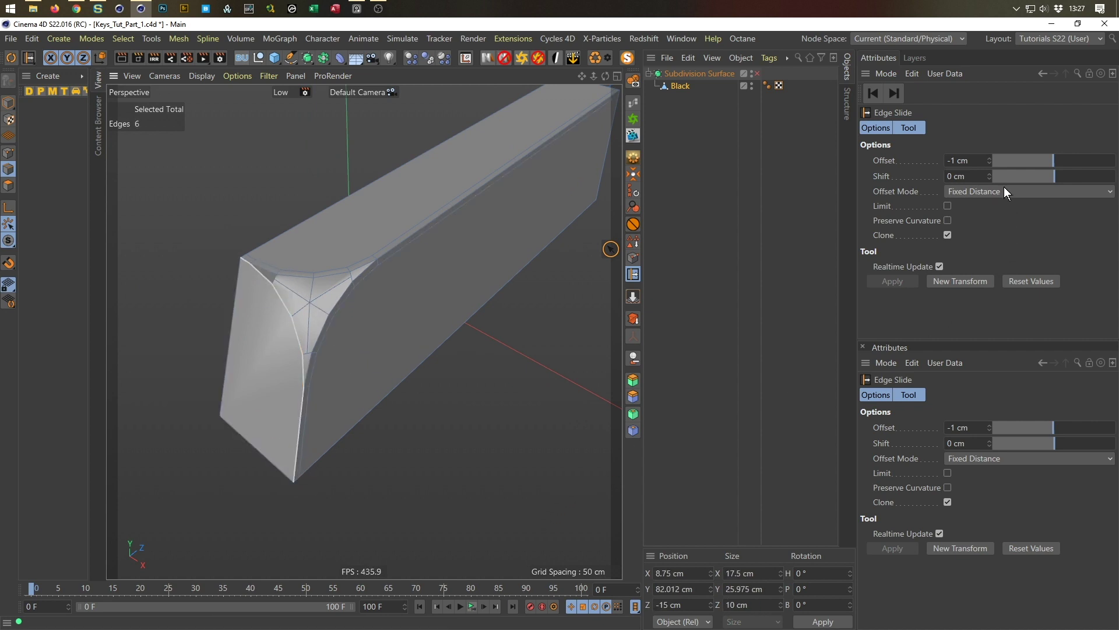
{"action": "left_click", "coordinate": [963, 281]}
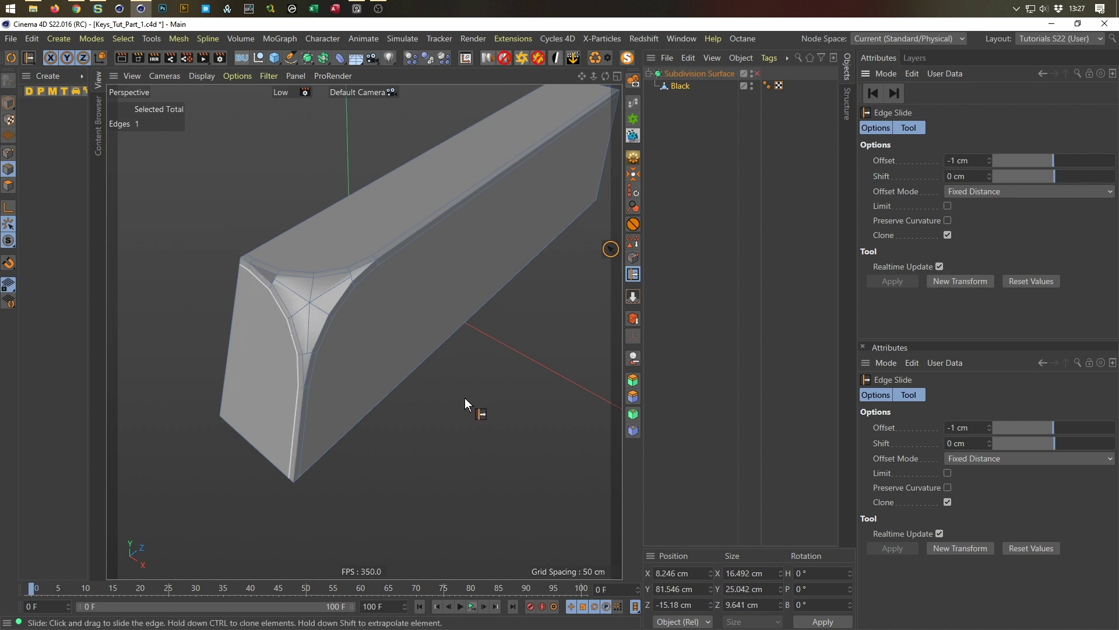
Turn the Subdivision Surface on, examine the key's smoothed corner and sides from several angles, and switch it off again
{"action": "left_click", "coordinate": [757, 73]}
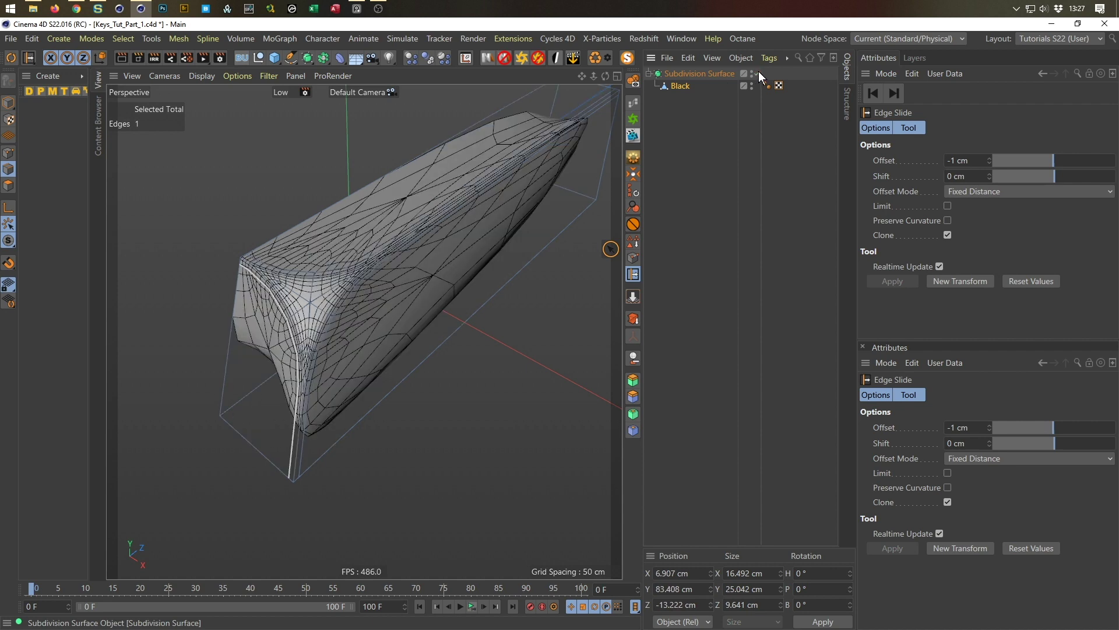
{"action": "left_click_drag", "start_coordinate": [310, 285], "coordinate": [524, 336], "text": "alt"}
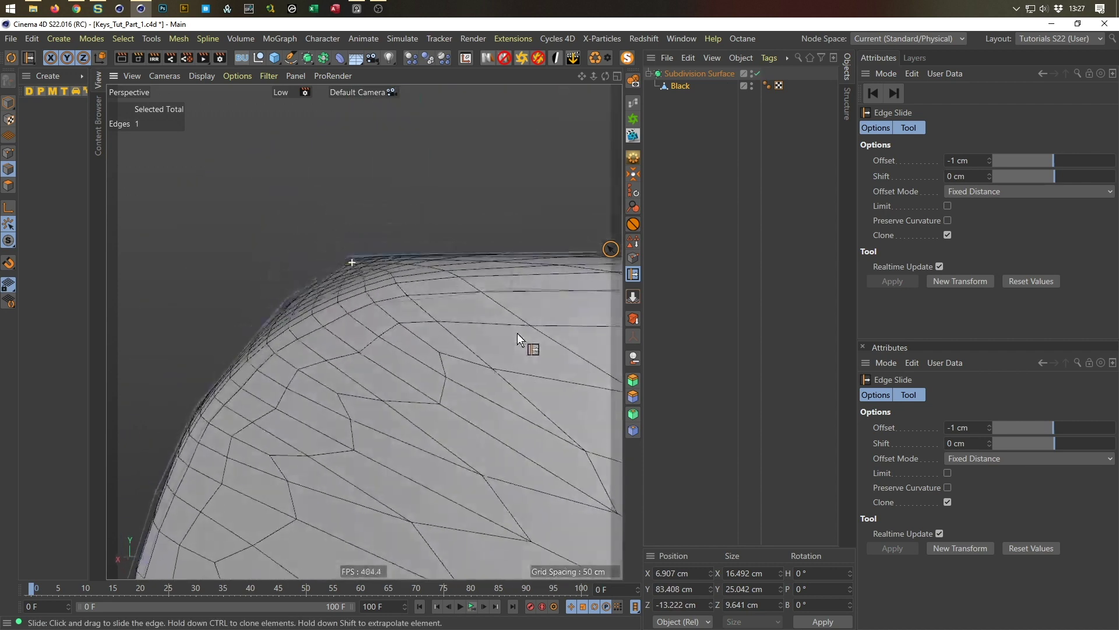
{"action": "left_click_drag", "start_coordinate": [299, 309], "coordinate": [96, 304], "text": "alt"}
{"action": "left_click_drag", "start_coordinate": [364, 332], "coordinate": [506, 286], "text": "alt"}
{"action": "key", "text": "h"}
{"action": "left_click_drag", "start_coordinate": [268, 356], "coordinate": [419, 277], "text": "alt"}
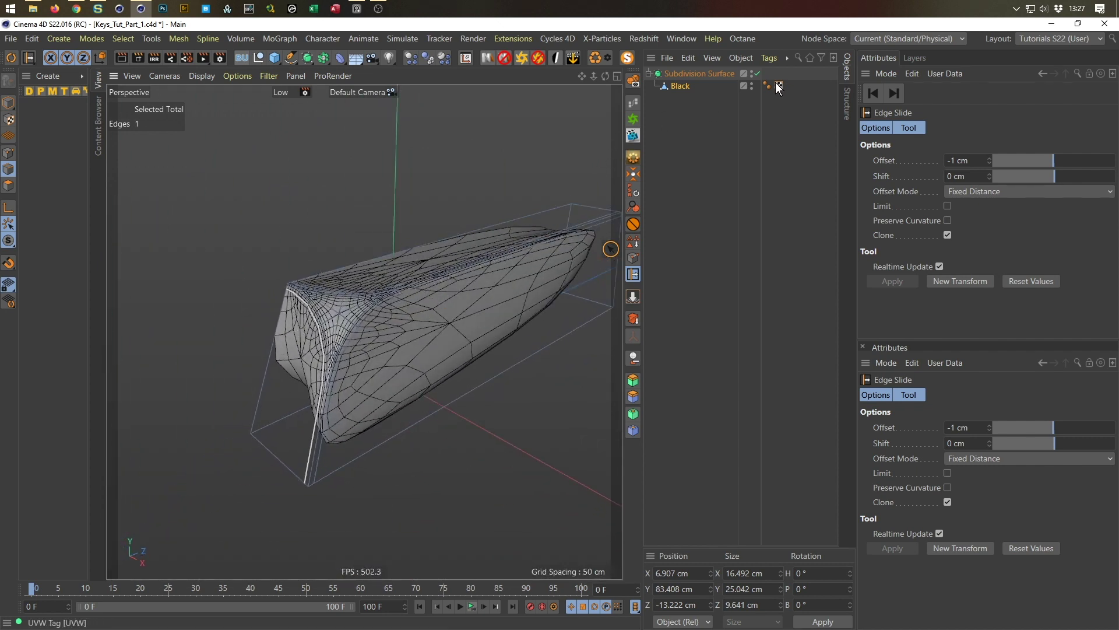
{"action": "left_click", "coordinate": [756, 74]}
Clear the edge selection on the Black object in the Top view
{"action": "mouse_move", "coordinate": [345, 326]}
{"action": "left_mouse_down", "text": "alt"}
{"action": "mouse_move", "coordinate": [299, 351]}
{"action": "mouse_move", "coordinate": [254, 316]}
{"action": "mouse_move", "coordinate": [329, 293]}
{"action": "mouse_move", "coordinate": [336, 337]}
{"action": "left_mouse_up", "text": "alt"}
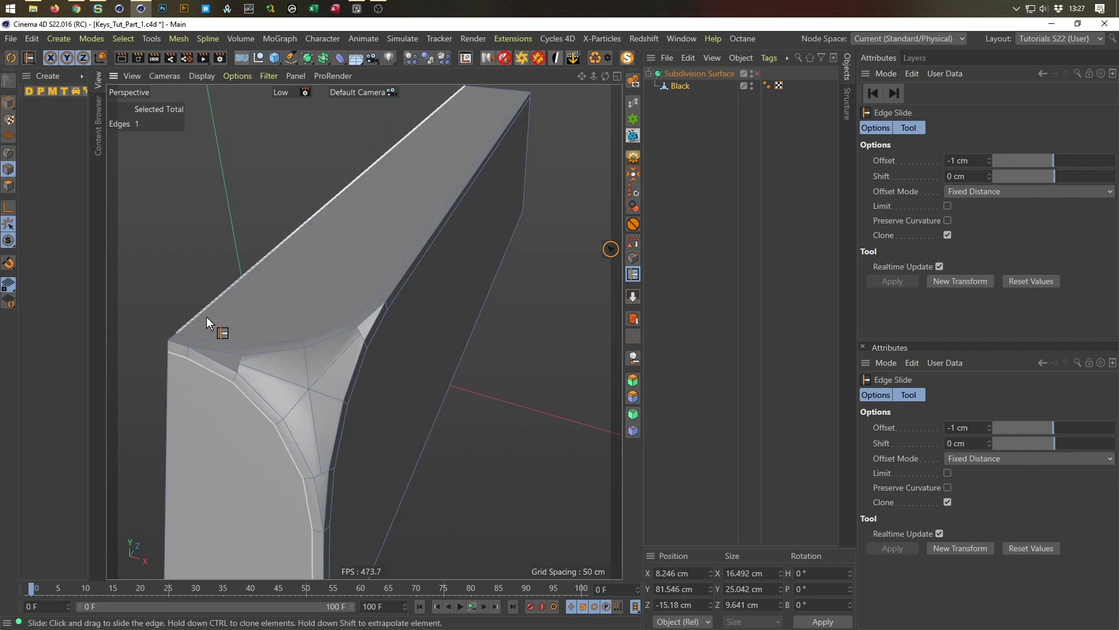
{"action": "middle_click", "coordinate": [488, 312]}
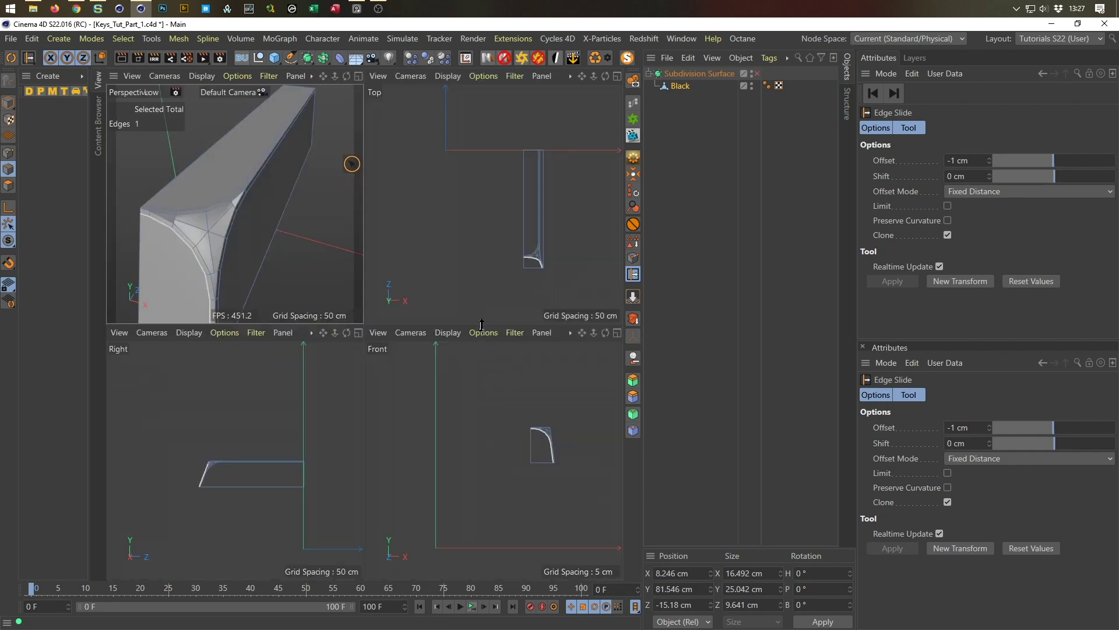
{"action": "middle_click", "coordinate": [475, 290]}
{"action": "scroll", "coordinate": [475, 421], "scroll_direction": "up", "scroll_amount": 5}
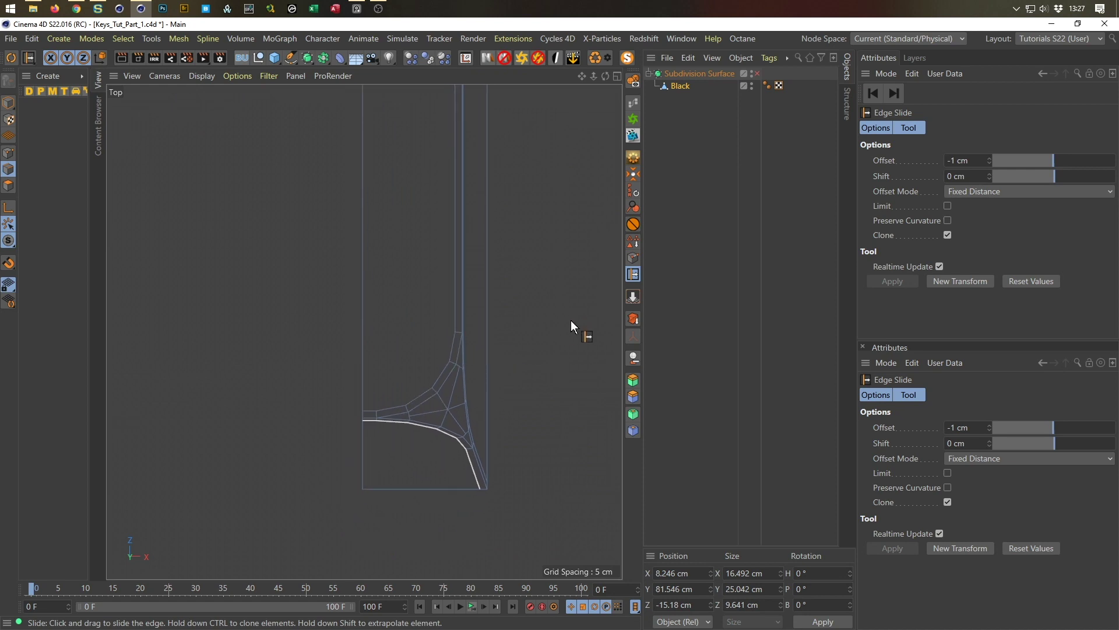
{"action": "key", "text": "k"}
{"action": "key", "text": "k"}
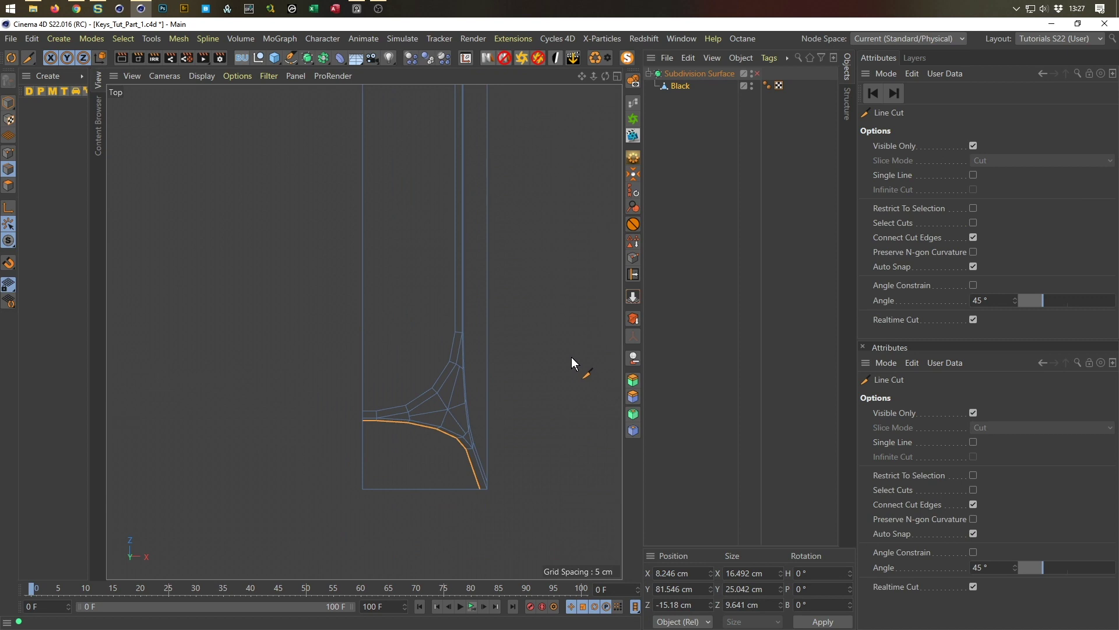
{"action": "key", "text": "9"}
{"action": "left_click", "coordinate": [554, 331]}
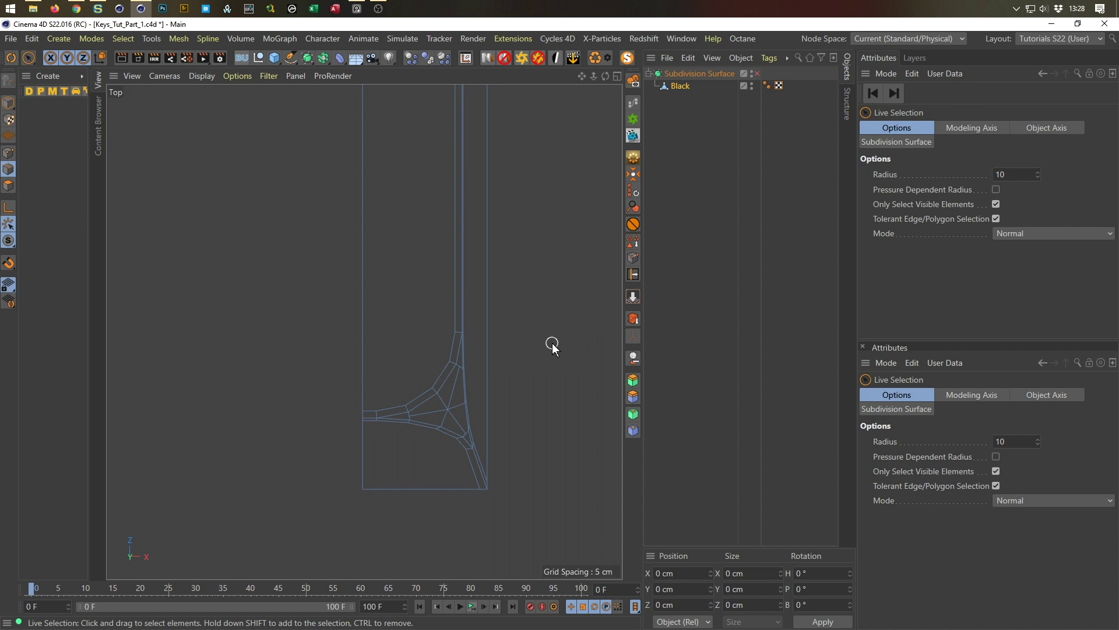
With Visible Only off, line-cut two crosswise edges over the key's top face from the corner loop's points to the opposite long edge
{"action": "key", "text": "k"}
{"action": "key", "text": "k"}
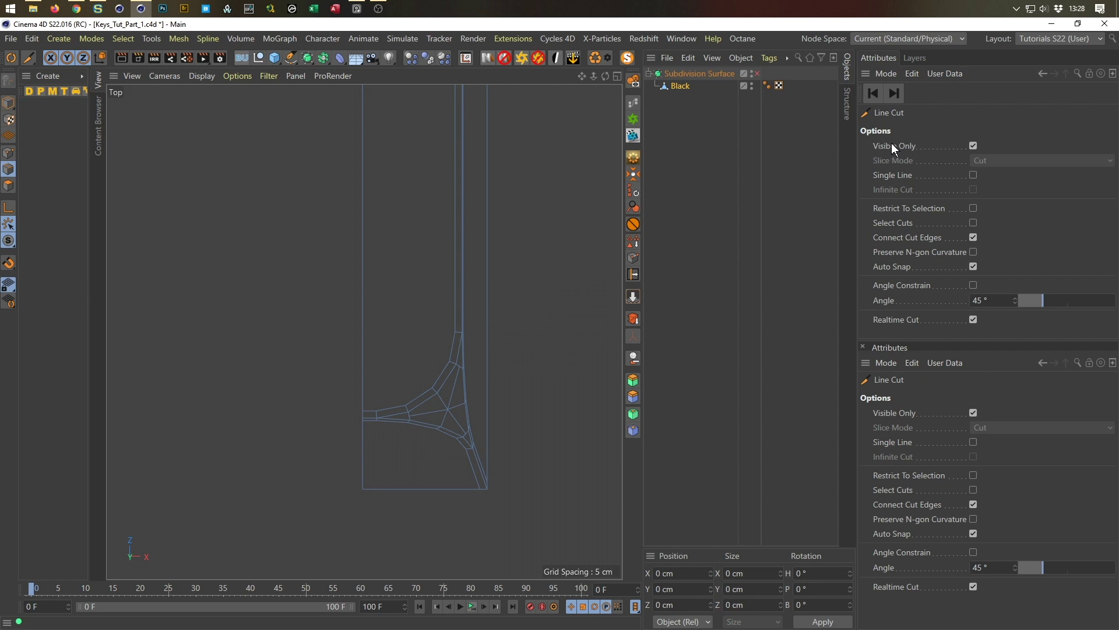
{"action": "left_click", "coordinate": [973, 146]}
{"action": "scroll", "coordinate": [532, 355], "scroll_direction": "up", "scroll_amount": 3}
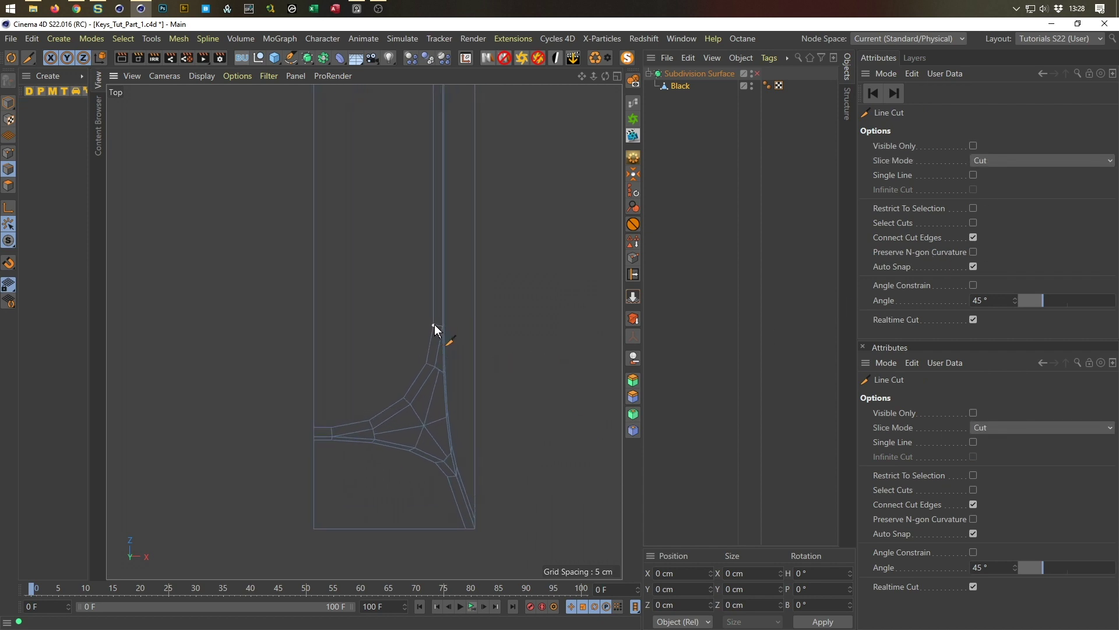
{"action": "left_click", "coordinate": [435, 324]}
{"action": "key", "text": "Escape"}
{"action": "left_click_drag", "start_coordinate": [427, 363], "coordinate": [284, 379]}
{"action": "key", "text": "Escape"}
Line-cut two lengthwise edges along the key's top face from the corner loop's remaining points to the back end
{"action": "scroll", "coordinate": [273, 379], "scroll_direction": "down", "scroll_amount": 3}
{"action": "scroll", "coordinate": [259, 388], "scroll_direction": "down", "scroll_amount": 2}
{"action": "middle_click_drag", "start_coordinate": [311, 422], "coordinate": [370, 512], "text": "alt"}
{"action": "right_click_drag", "start_coordinate": [360, 507], "coordinate": [349, 510], "text": "alt"}
{"action": "middle_click_drag", "start_coordinate": [391, 451], "coordinate": [384, 475], "text": "alt"}
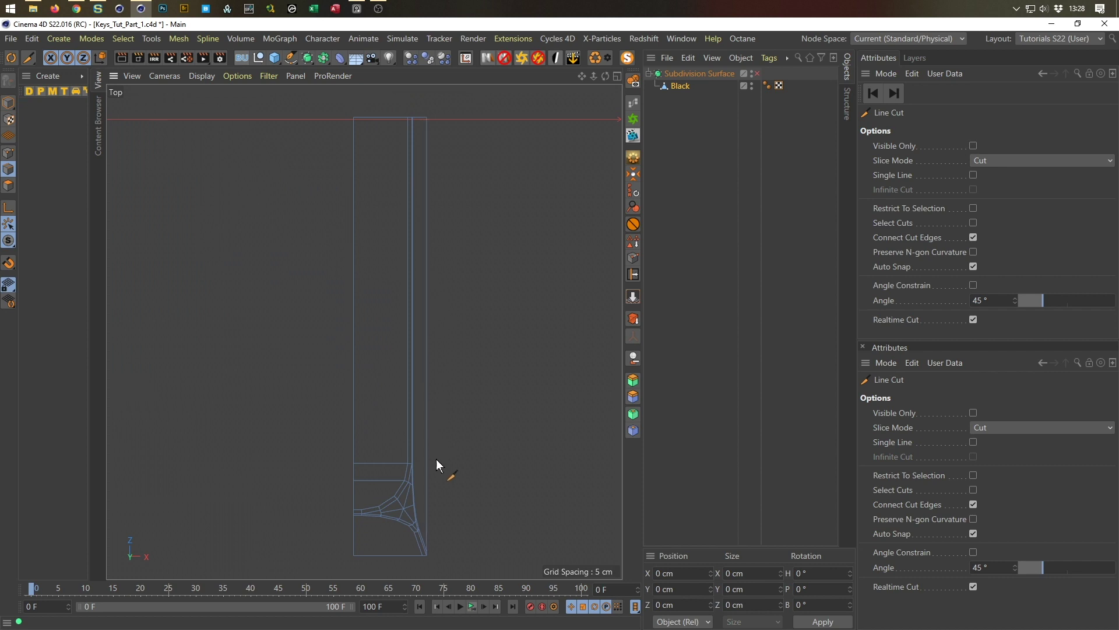
{"action": "mouse_move", "coordinate": [363, 509]}
{"action": "left_mouse_down"}
{"action": "mouse_move", "coordinate": [375, 449]}
{"action": "mouse_move", "coordinate": [363, 118]}
{"action": "left_mouse_up"}
{"action": "key", "text": "Escape"}
{"action": "left_click_drag", "start_coordinate": [379, 505], "coordinate": [393, 94]}
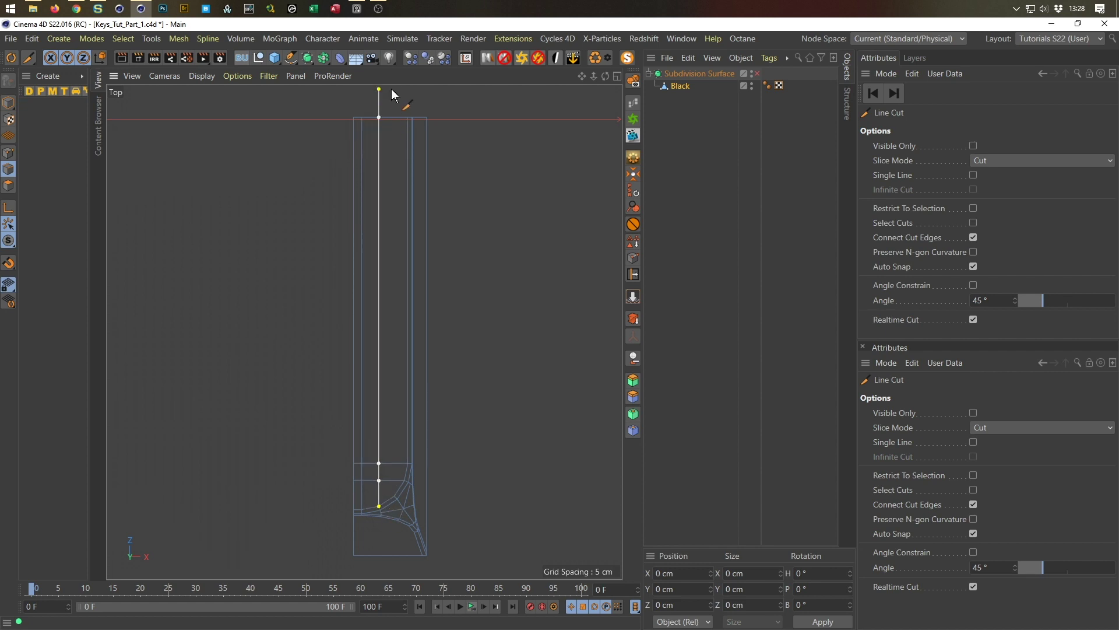
{"action": "key", "text": "Escape"}
Examine the new top-face cuts, the key's open side and its uncut front face in the Perspective view
{"action": "scroll", "coordinate": [431, 508], "scroll_direction": "up", "scroll_amount": 5}
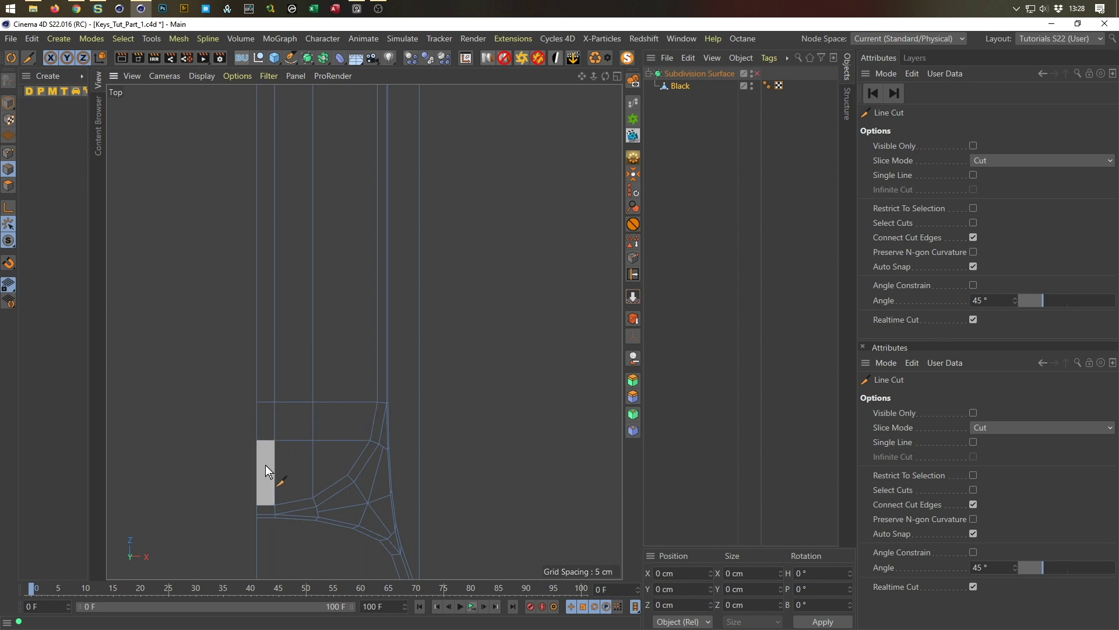
{"action": "middle_click", "coordinate": [331, 443]}
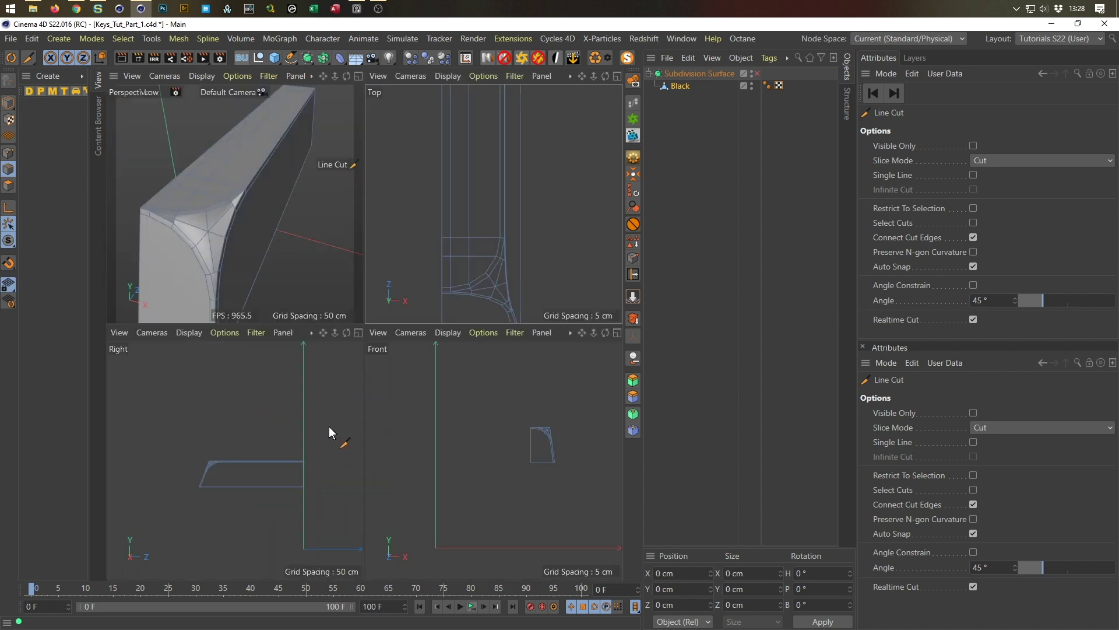
{"action": "middle_click", "coordinate": [266, 283]}
{"action": "right_click_drag", "start_coordinate": [292, 323], "coordinate": [241, 349], "text": "alt"}
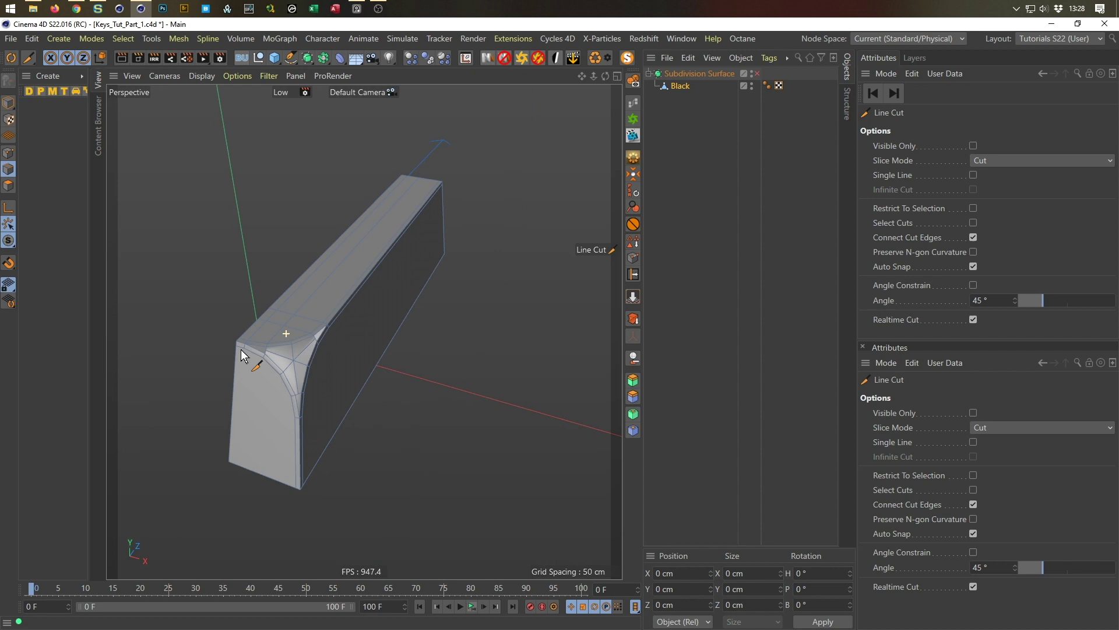
{"action": "middle_click_drag", "start_coordinate": [301, 319], "coordinate": [452, 340], "text": "alt"}
{"action": "left_click_drag", "start_coordinate": [487, 420], "coordinate": [247, 331], "text": "alt"}
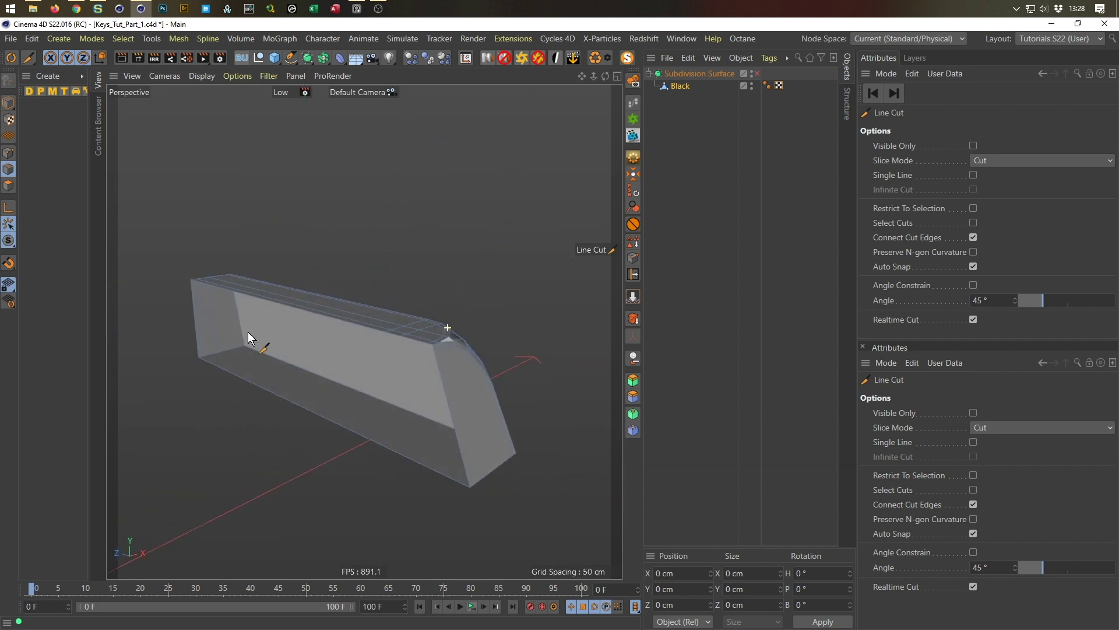
{"action": "right_click_drag", "start_coordinate": [198, 332], "coordinate": [272, 304], "text": "alt"}
{"action": "left_click_drag", "start_coordinate": [273, 305], "coordinate": [608, 288], "text": "alt"}
{"action": "right_click_drag", "start_coordinate": [608, 288], "coordinate": [274, 362], "text": "alt"}
{"action": "left_click_drag", "start_coordinate": [274, 362], "coordinate": [362, 337], "text": "alt"}
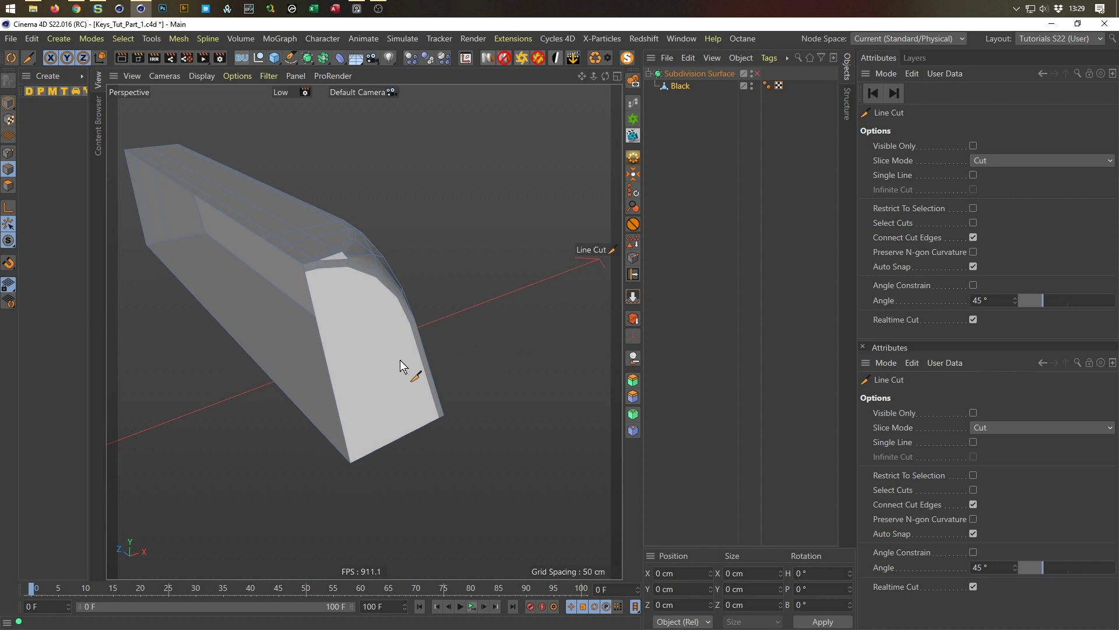
With Visible Only on, line-cut two vertical edges down the front face from the corner loop's upper points in the Front view
{"action": "middle_click", "coordinate": [455, 366]}
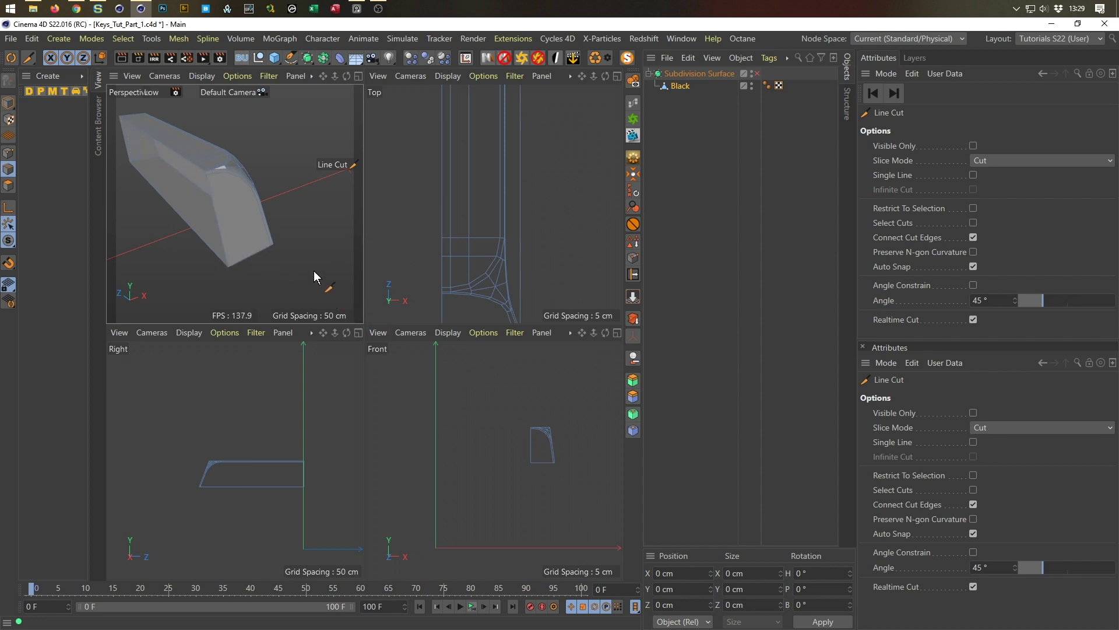
{"action": "left_click_drag", "start_coordinate": [246, 217], "coordinate": [276, 229], "text": "alt"}
{"action": "middle_click", "coordinate": [524, 415]}
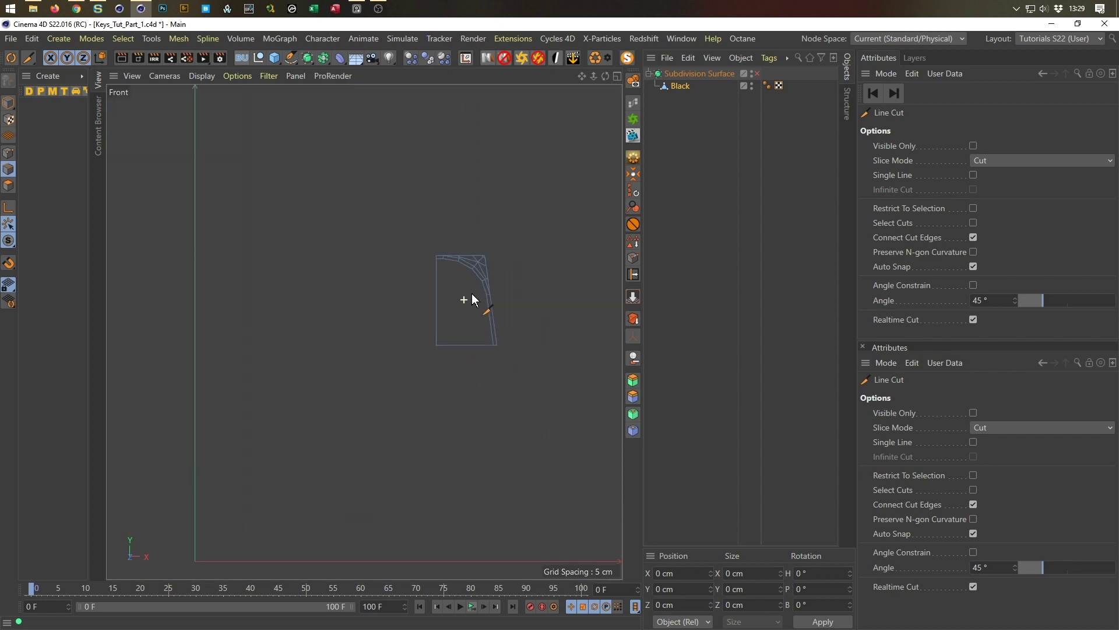
{"action": "scroll", "coordinate": [479, 283], "scroll_direction": "up", "scroll_amount": 5}
{"action": "middle_click_drag", "start_coordinate": [501, 270], "coordinate": [485, 294], "text": "alt"}
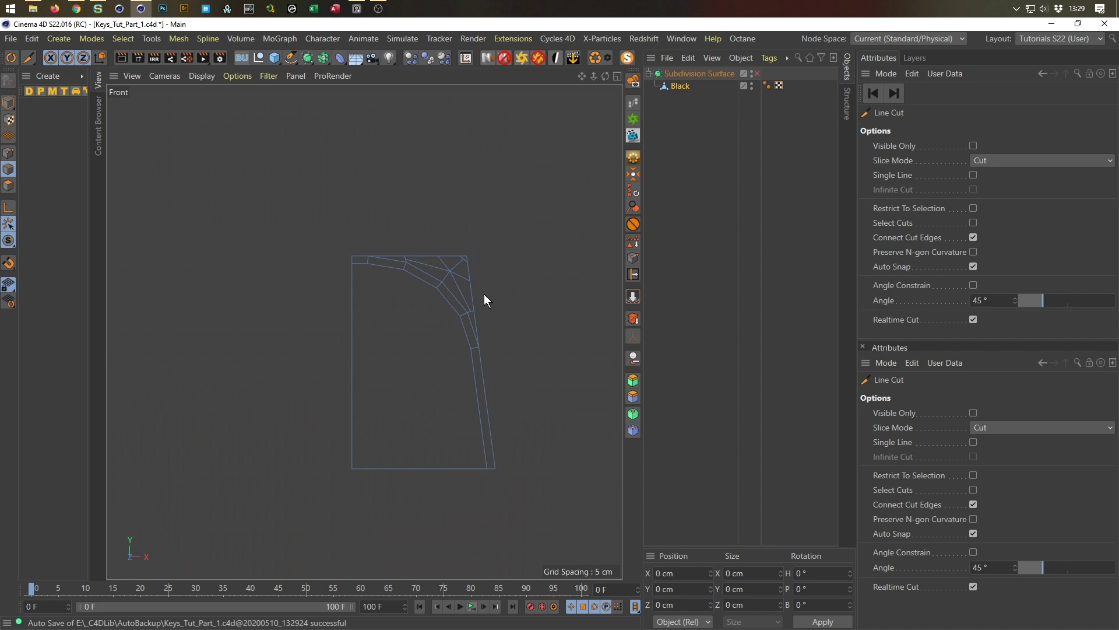
{"action": "key", "text": "k"}
{"action": "key", "text": "Escape"}
{"action": "left_click", "coordinate": [973, 146]}
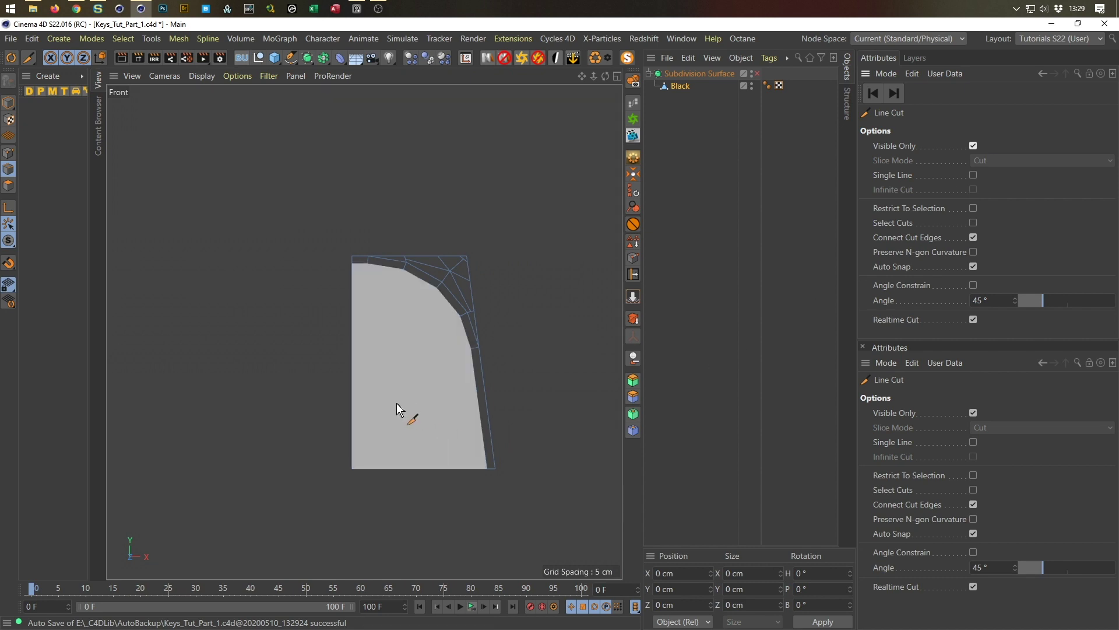
{"action": "left_click", "coordinate": [368, 263]}
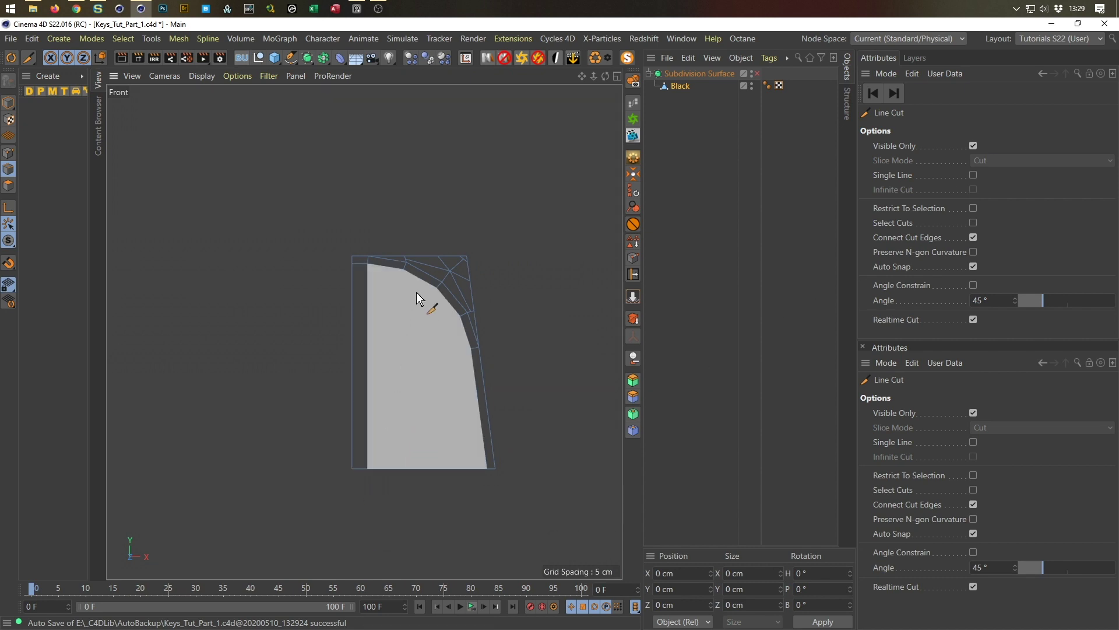
{"action": "left_click", "coordinate": [404, 270]}
{"action": "left_click", "coordinate": [404, 489]}
{"action": "left_click_drag", "start_coordinate": [424, 492], "coordinate": [415, 514]}
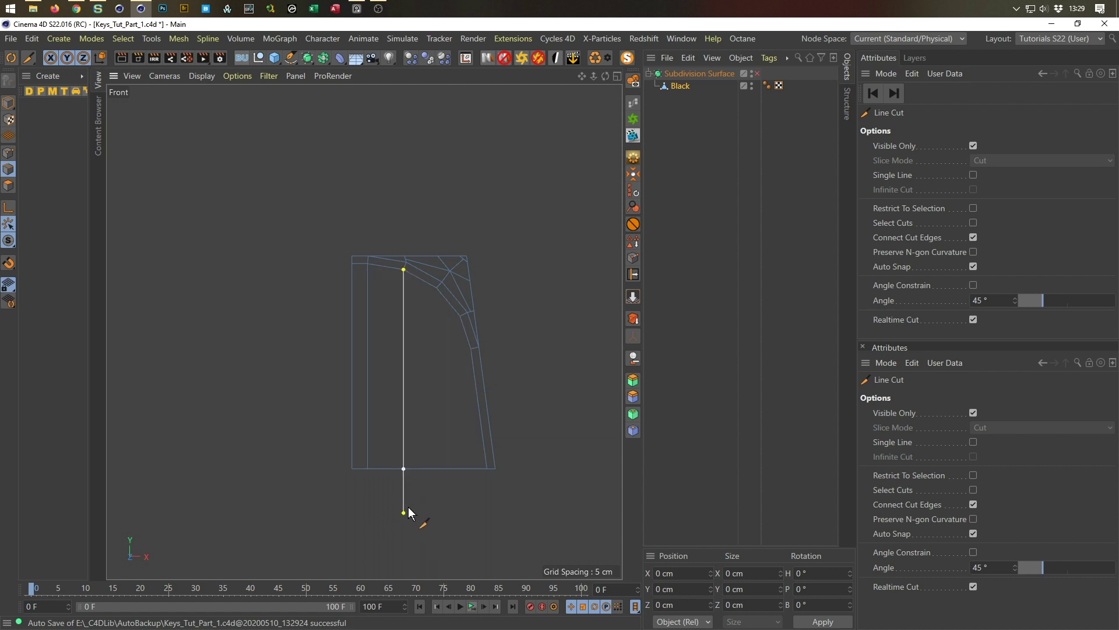
{"action": "key", "text": "Escape"}
Line-cut two horizontal edges across the front face from the corner loop's two lower points to the opposite vertical edge
{"action": "left_click_drag", "start_coordinate": [461, 315], "coordinate": [328, 316]}
{"action": "key", "text": "Escape"}
{"action": "left_click_drag", "start_coordinate": [471, 349], "coordinate": [320, 348]}
{"action": "key", "text": "Escape"}
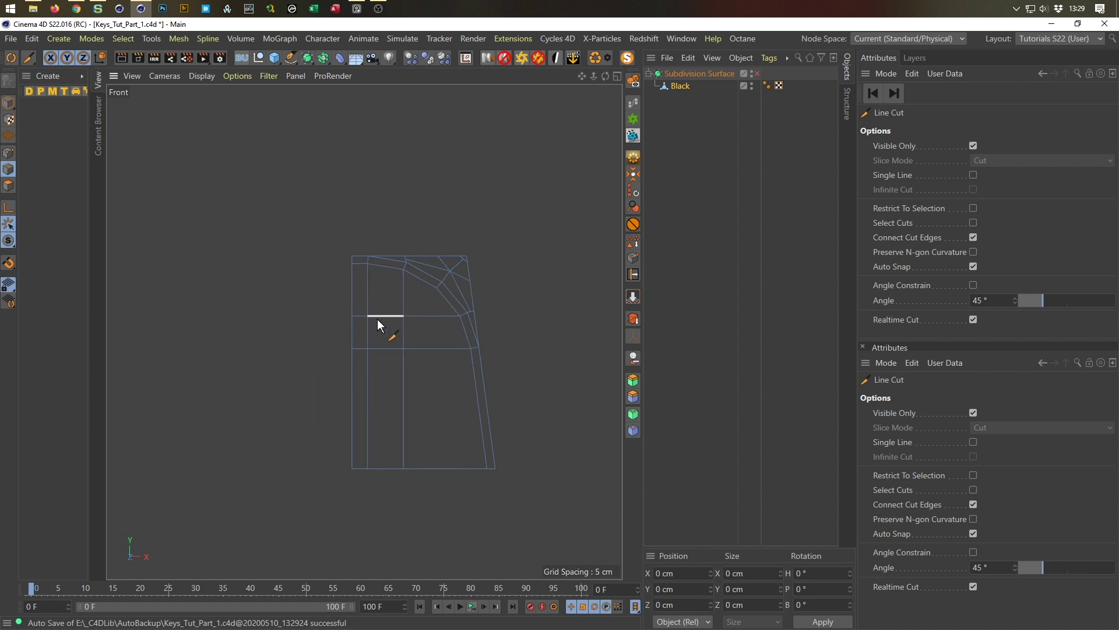
Line-cut two vertical edges down the long side face from the corner loop's upper points in the Right view
{"action": "middle_click", "coordinate": [394, 395]}
{"action": "middle_click", "coordinate": [269, 422]}
{"action": "scroll", "coordinate": [277, 408], "scroll_direction": "up", "scroll_amount": 5}
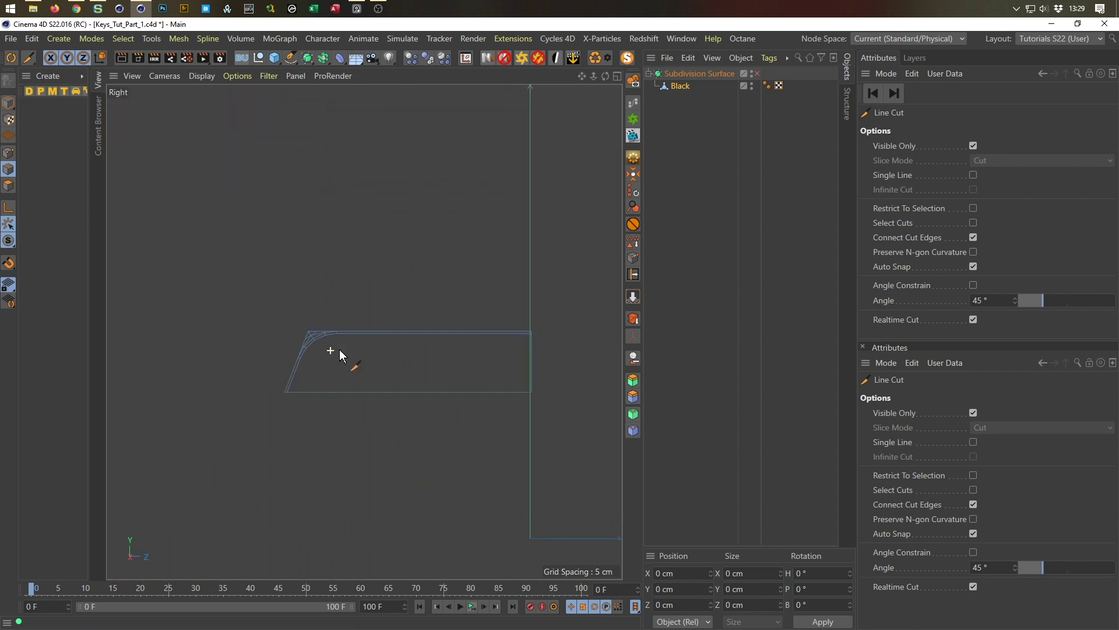
{"action": "middle_click_drag", "start_coordinate": [382, 329], "coordinate": [414, 301], "text": "alt"}
{"action": "scroll", "coordinate": [405, 303], "scroll_direction": "up", "scroll_amount": 2}
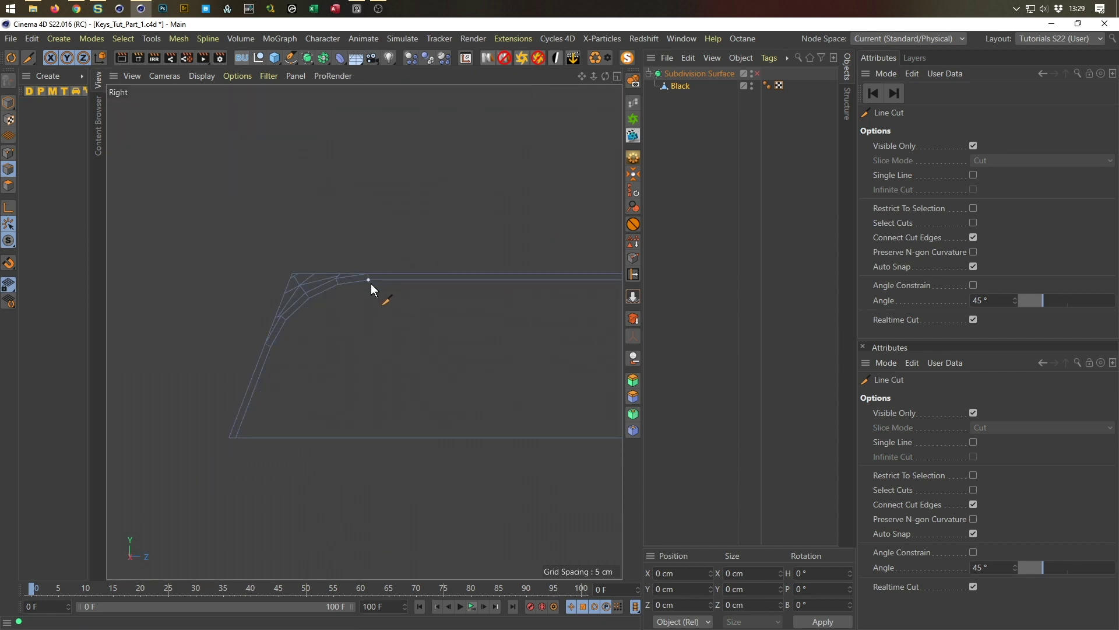
{"action": "left_click_drag", "start_coordinate": [370, 284], "coordinate": [372, 454]}
{"action": "key", "text": "Escape"}
{"action": "left_click_drag", "start_coordinate": [339, 284], "coordinate": [339, 482]}
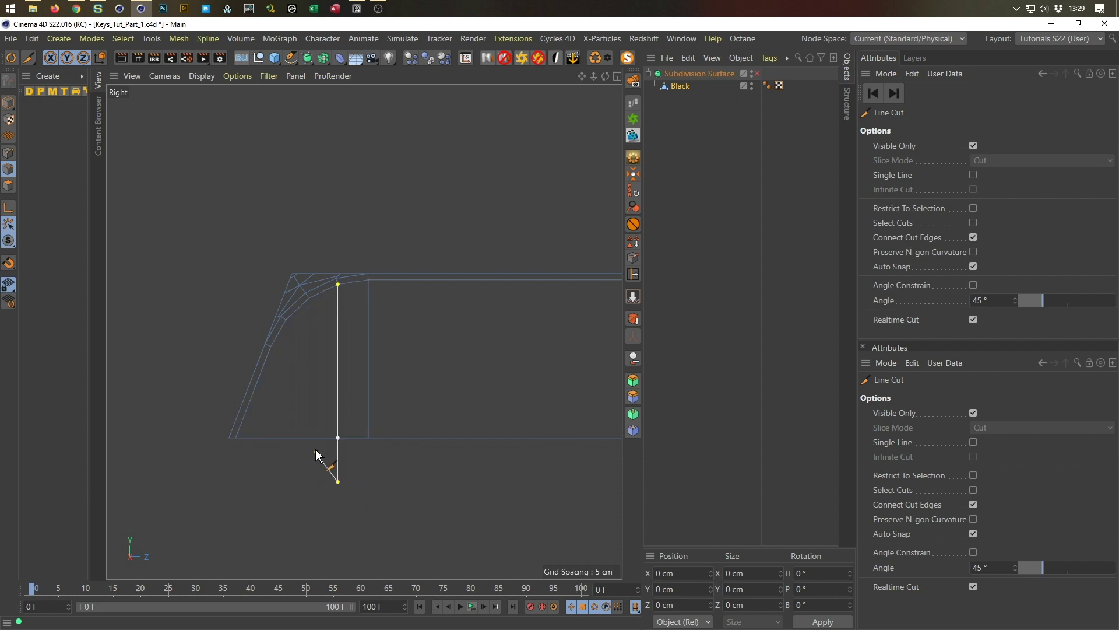
{"action": "key", "text": "Escape"}
Line-cut two horizontal edges along the long side face from the corner loop's lower points to the key's back end
{"action": "scroll", "coordinate": [344, 403], "scroll_direction": "down", "scroll_amount": 3}
{"action": "middle_click_drag", "start_coordinate": [346, 346], "coordinate": [249, 349], "text": "alt"}
{"action": "scroll", "coordinate": [256, 344], "scroll_direction": "up", "scroll_amount": 1}
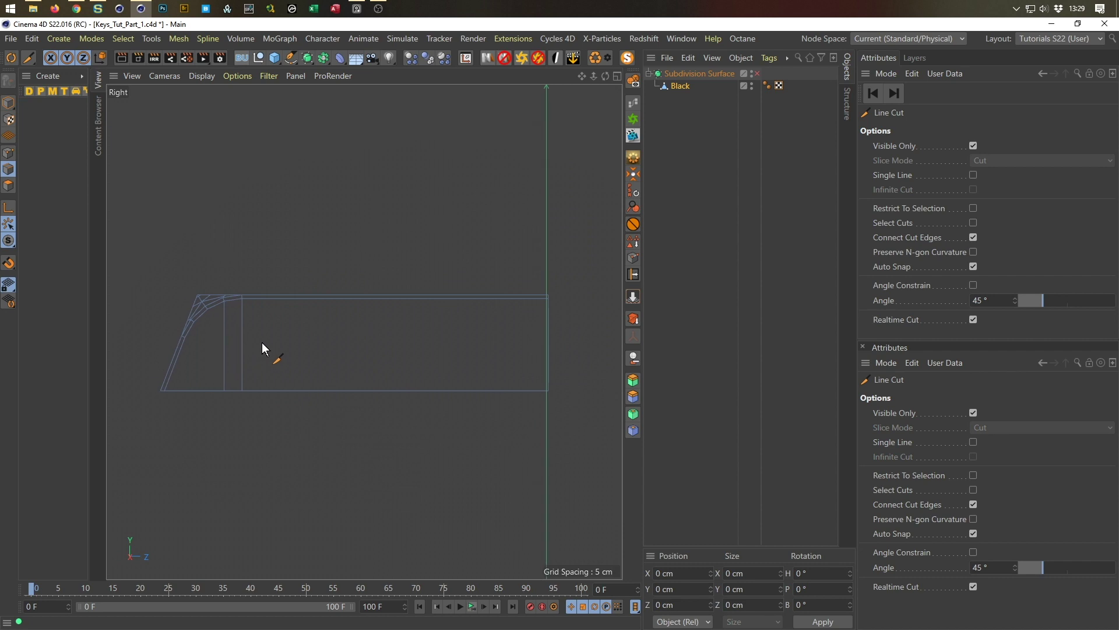
{"action": "left_click", "coordinate": [179, 336]}
{"action": "key", "text": "Escape"}
{"action": "left_click", "coordinate": [188, 320]}
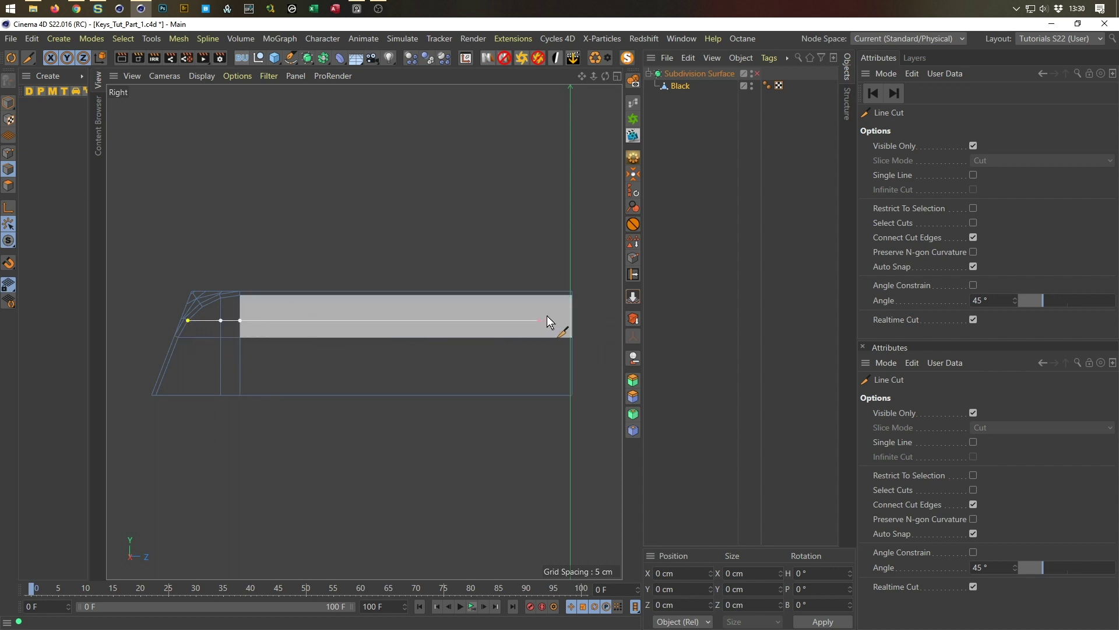
{"action": "left_click", "coordinate": [595, 320]}
{"action": "key", "text": "Escape"}
{"action": "scroll", "coordinate": [244, 344], "scroll_direction": "up", "scroll_amount": 2}
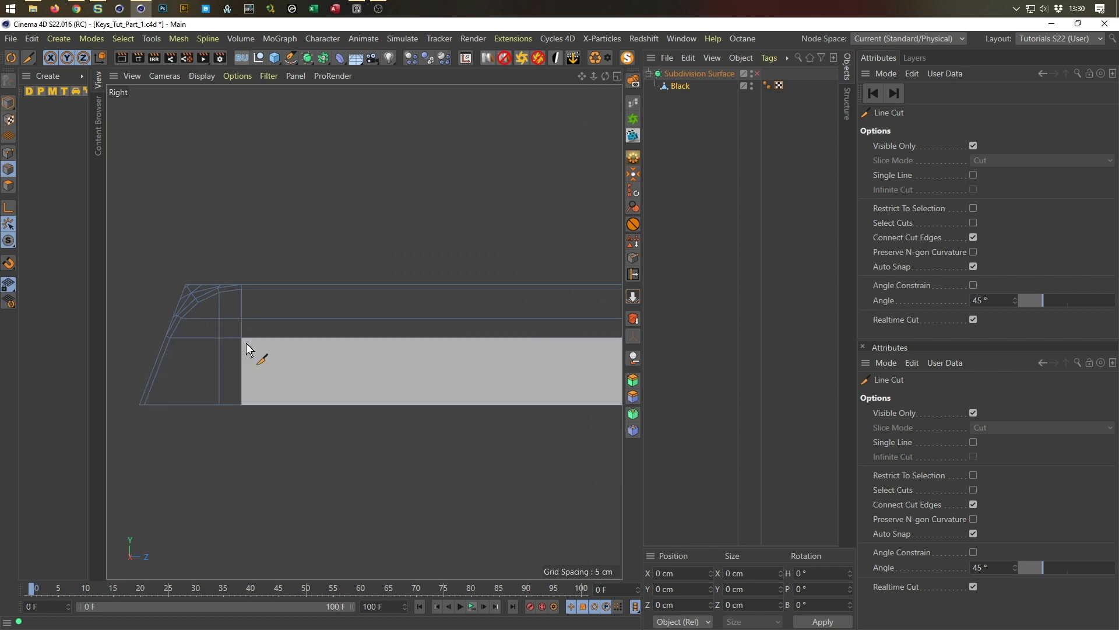
Preview the key in the Perspective view with the Subdivision Surface enabled, checking its stretched back end, and disable it again
{"action": "middle_click", "coordinate": [362, 388]}
{"action": "middle_click", "coordinate": [337, 295]}
{"action": "left_click_drag", "start_coordinate": [352, 334], "coordinate": [424, 341], "text": "alt"}
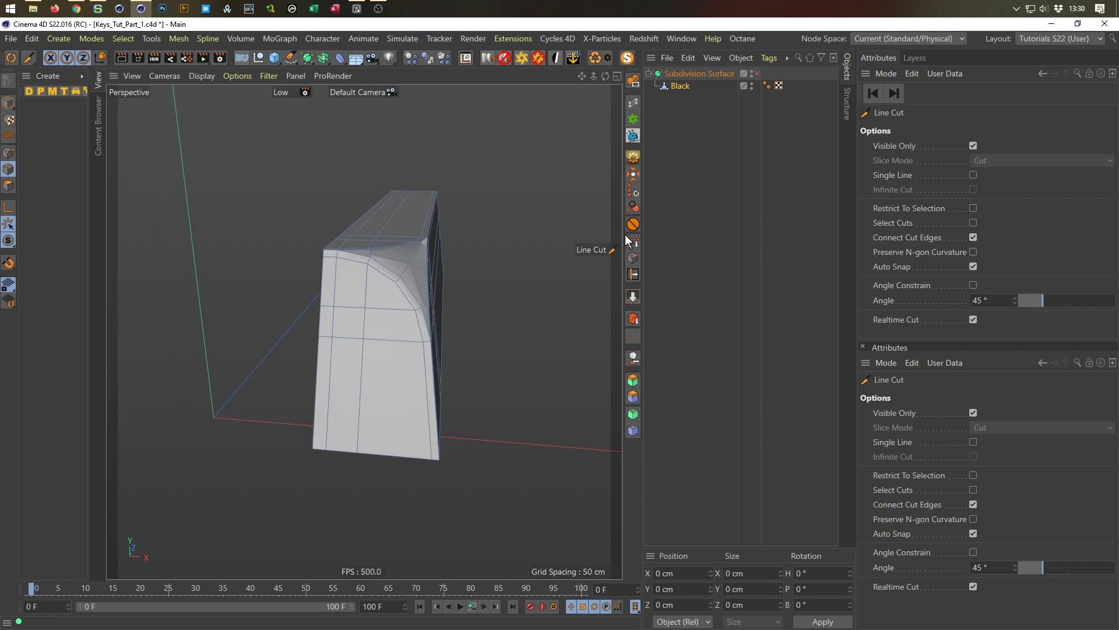
{"action": "left_click", "coordinate": [758, 76]}
{"action": "left_click_drag", "start_coordinate": [444, 234], "coordinate": [495, 248], "text": "alt"}
{"action": "mouse_move", "coordinate": [180, 261]}
{"action": "left_mouse_down"}
{"action": "mouse_move", "coordinate": [427, 215]}
{"action": "mouse_move", "coordinate": [485, 242]}
{"action": "mouse_move", "coordinate": [458, 213]}
{"action": "mouse_move", "coordinate": [491, 199]}
{"action": "mouse_move", "coordinate": [317, 380]}
{"action": "mouse_move", "coordinate": [197, 417]}
{"action": "mouse_move", "coordinate": [208, 429]}
{"action": "mouse_move", "coordinate": [364, 285]}
{"action": "mouse_move", "coordinate": [328, 339]}
{"action": "mouse_move", "coordinate": [480, 298]}
{"action": "mouse_move", "coordinate": [424, 314]}
{"action": "mouse_move", "coordinate": [448, 286]}
{"action": "left_mouse_up"}
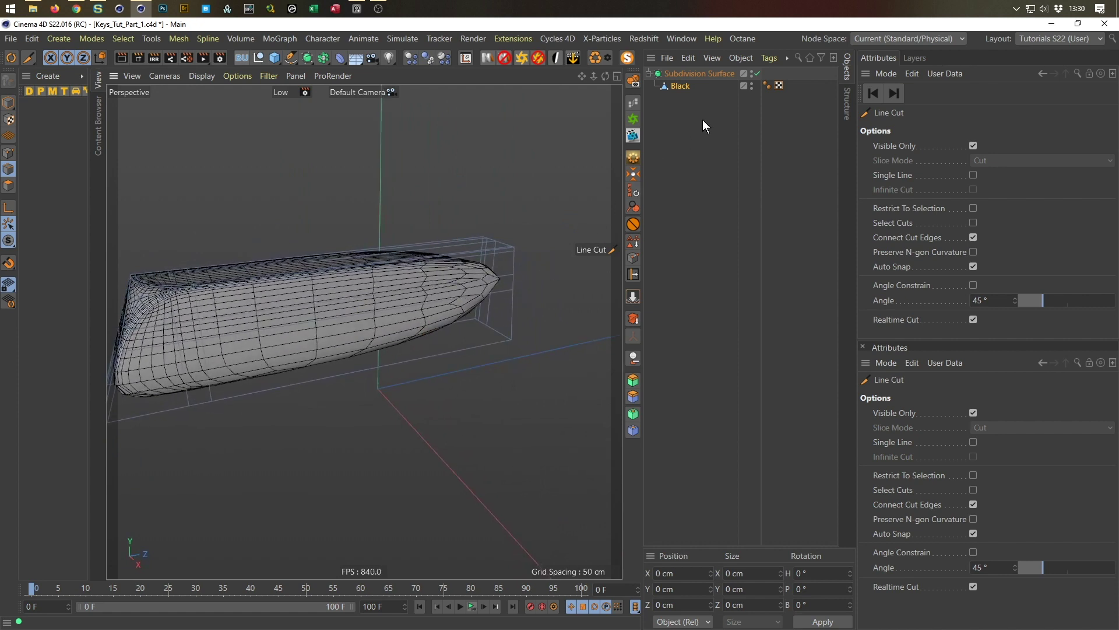
{"action": "left_click", "coordinate": [757, 73]}
Line-cut three horizontal edges across the key's back face, continuing the long side face's three horizontal edges
{"action": "left_click_drag", "start_coordinate": [480, 256], "coordinate": [441, 284], "text": "alt"}
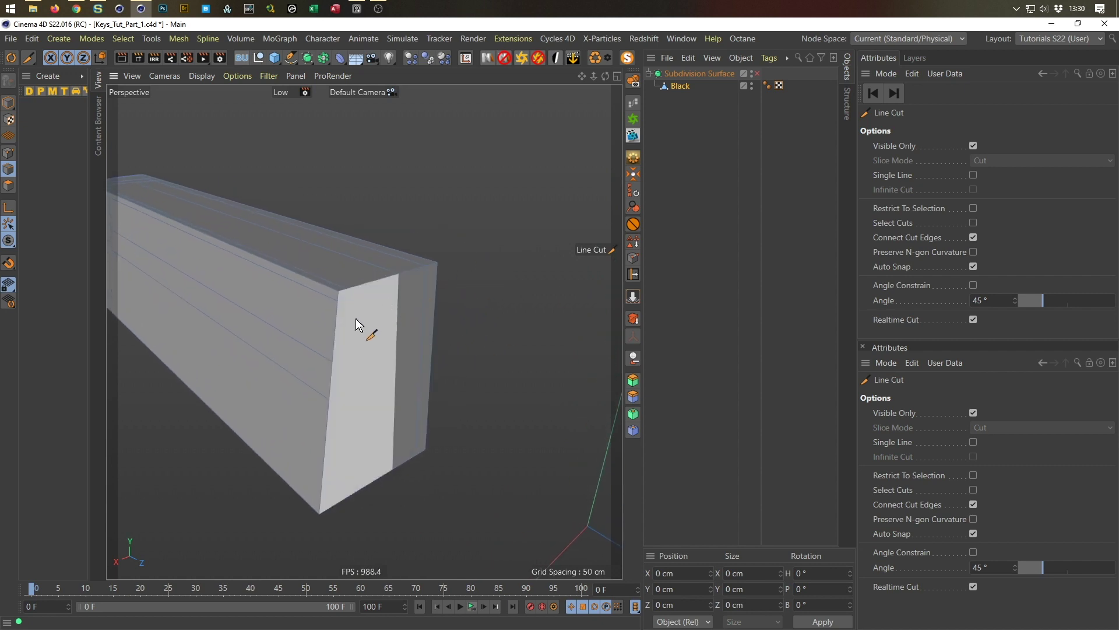
{"action": "left_click_drag", "start_coordinate": [411, 287], "coordinate": [397, 304], "text": "alt"}
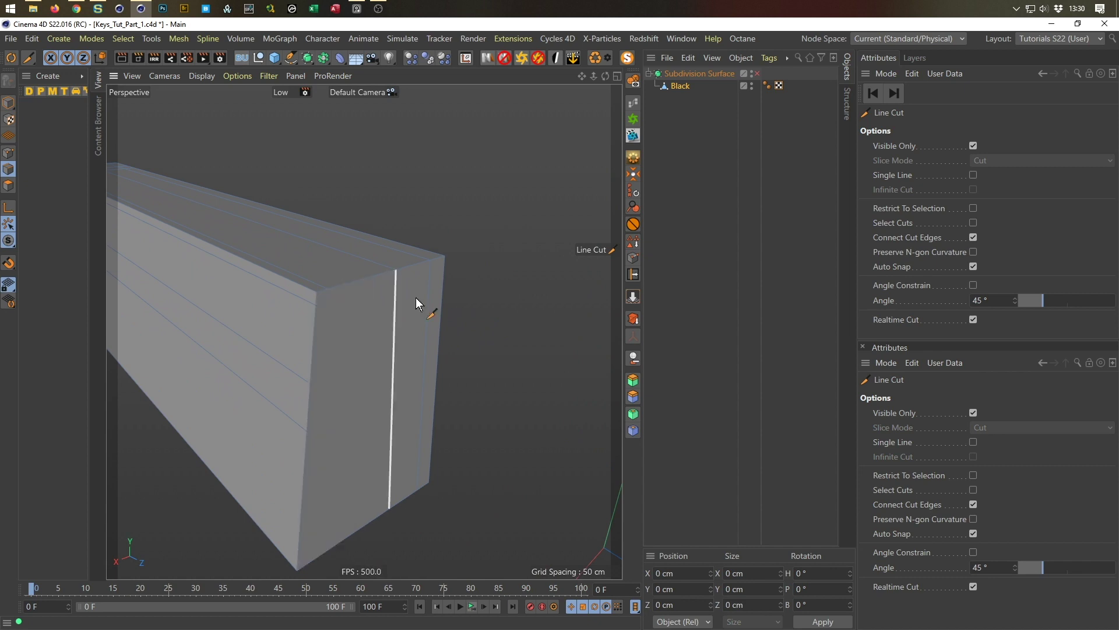
{"action": "left_click_drag", "start_coordinate": [315, 305], "coordinate": [463, 261]}
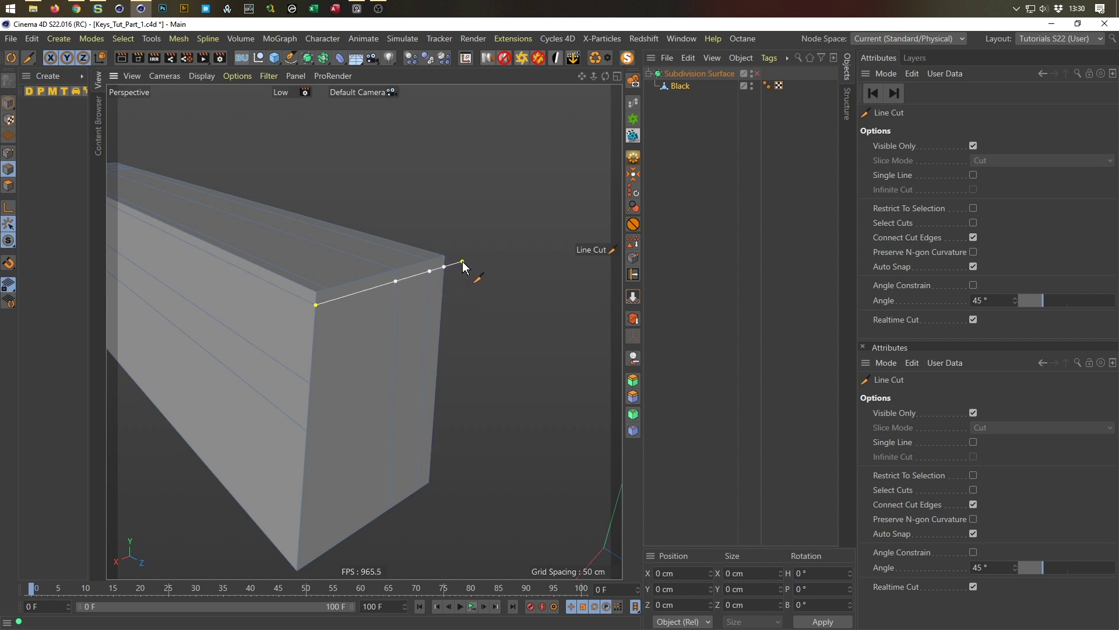
{"action": "key", "text": "Escape"}
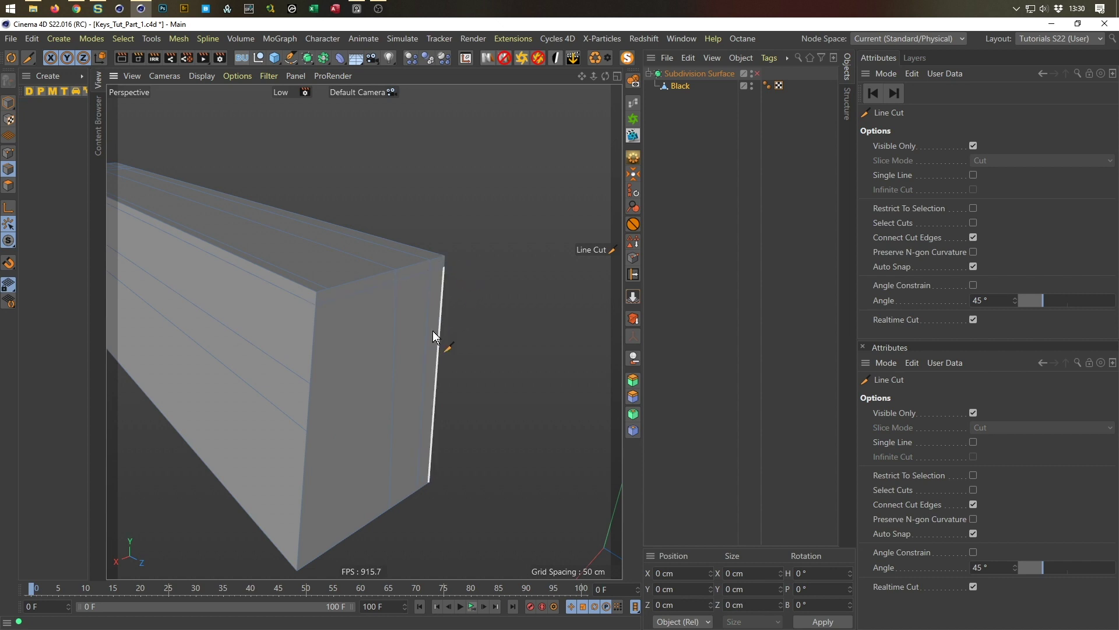
{"action": "left_click_drag", "start_coordinate": [310, 383], "coordinate": [475, 318]}
{"action": "key", "text": "Escape"}
{"action": "left_click_drag", "start_coordinate": [309, 432], "coordinate": [452, 361]}
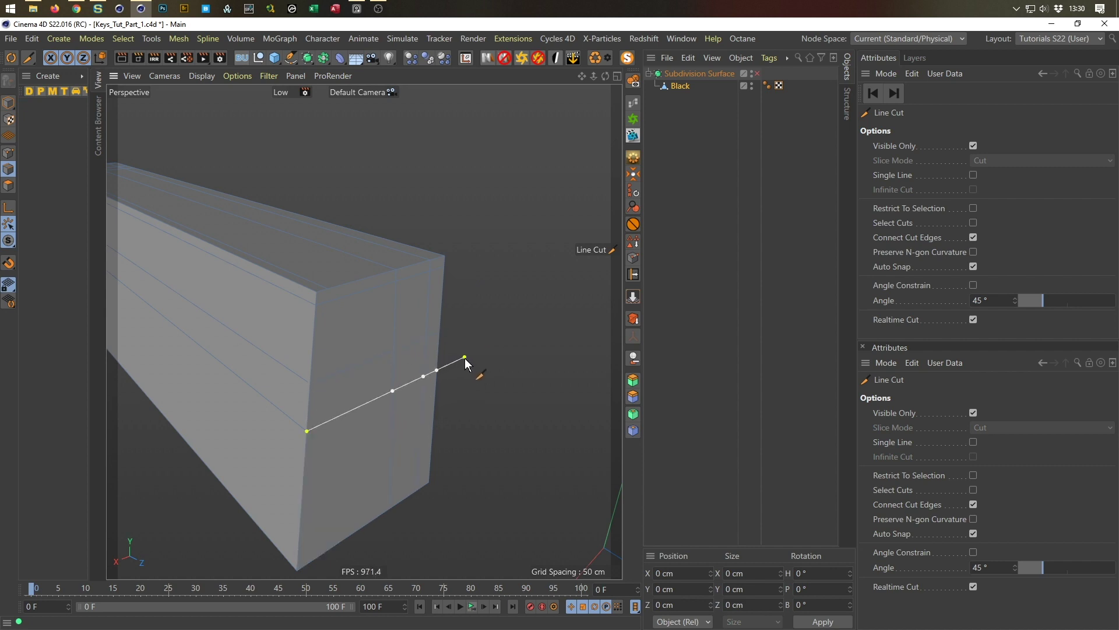
{"action": "key", "text": "Escape"}
Line-cut a vertical support edge down the back face, close to its edge with the long side face
{"action": "left_click_drag", "start_coordinate": [392, 375], "coordinate": [434, 407], "text": "alt"}
{"action": "left_click_drag", "start_coordinate": [420, 349], "coordinate": [453, 273], "text": "alt"}
{"action": "mouse_move", "coordinate": [404, 234]}
{"action": "left_mouse_down", "text": "alt"}
{"action": "mouse_move", "coordinate": [414, 227]}
{"action": "mouse_move", "coordinate": [395, 214]}
{"action": "left_mouse_up", "text": "alt"}
{"action": "left_click", "coordinate": [376, 195]}
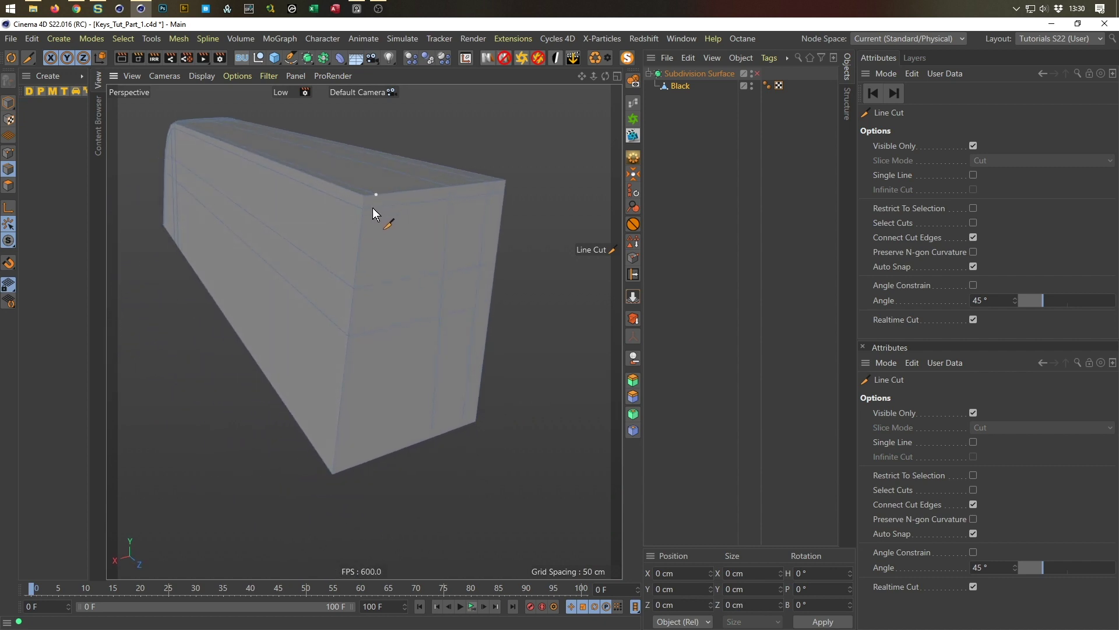
{"action": "left_click", "coordinate": [342, 490]}
{"action": "key", "text": "Escape"}
Line-cut a lengthwise support edge along the key's underside, close to the long side edge and running to the back face's vertical cut
{"action": "left_click_drag", "start_coordinate": [415, 406], "coordinate": [110, 500], "text": "alt"}
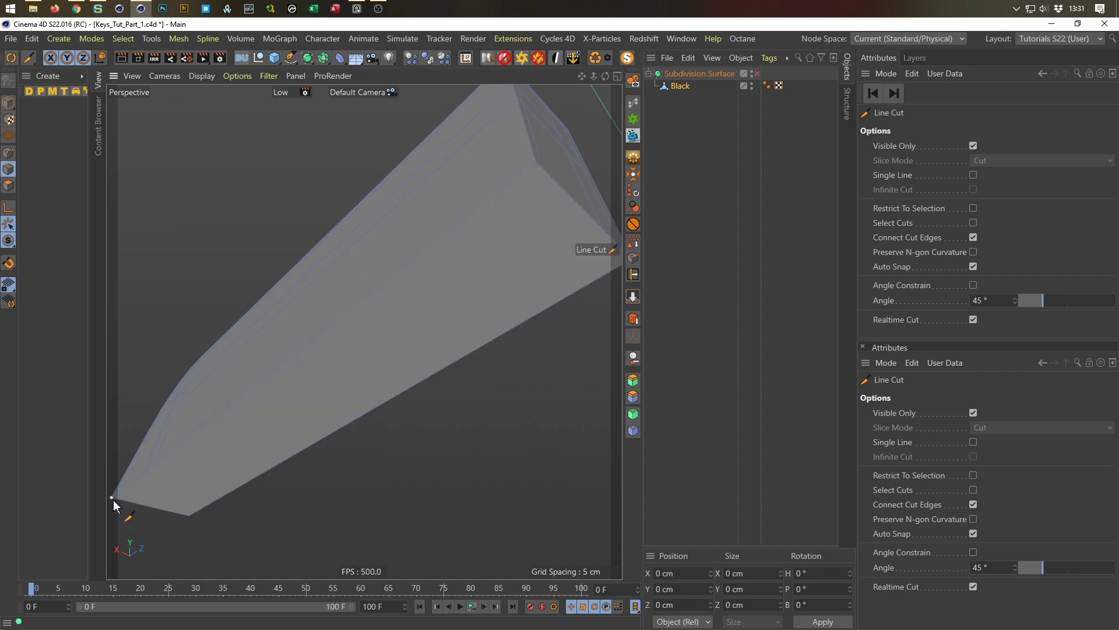
{"action": "left_click", "coordinate": [116, 498]}
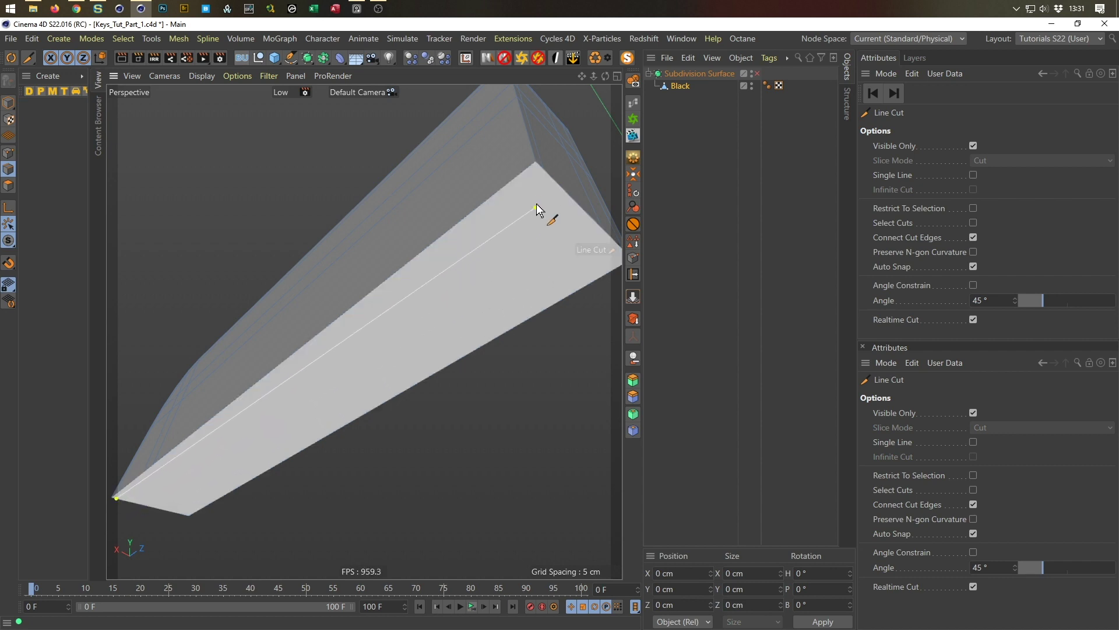
{"action": "left_click", "coordinate": [542, 169]}
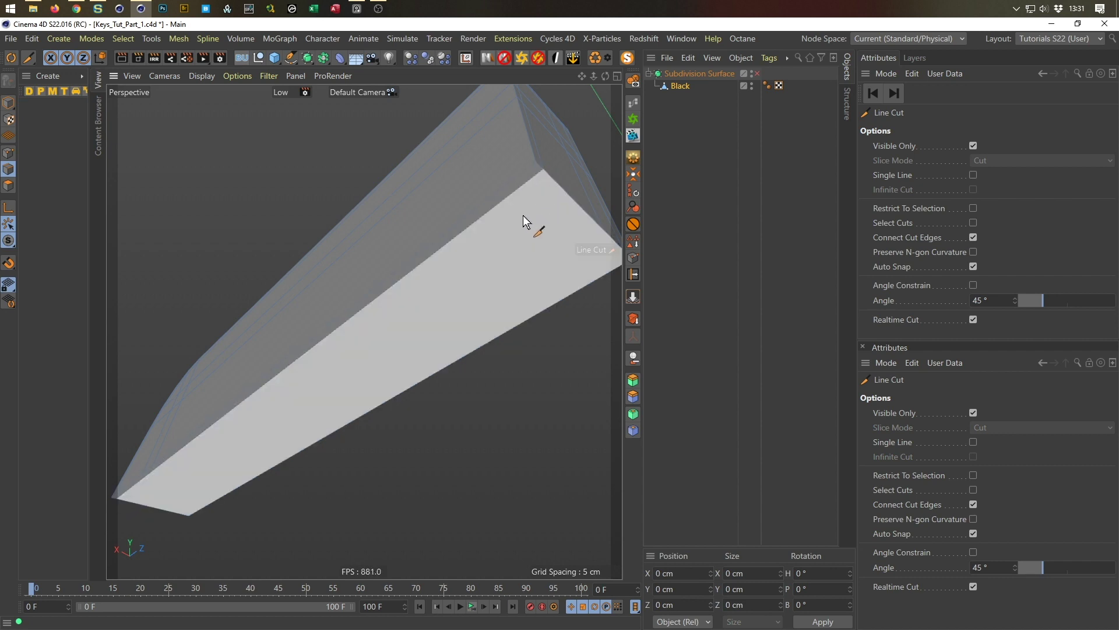
Add a loop cut at about 98.683 % offset across the top and long side faces, close to the key's back end
{"action": "left_click_drag", "start_coordinate": [479, 269], "coordinate": [421, 278], "text": "alt"}
{"action": "left_click_drag", "start_coordinate": [432, 335], "coordinate": [405, 245], "text": "alt"}
{"action": "key", "text": "k"}
{"action": "key", "text": "l"}
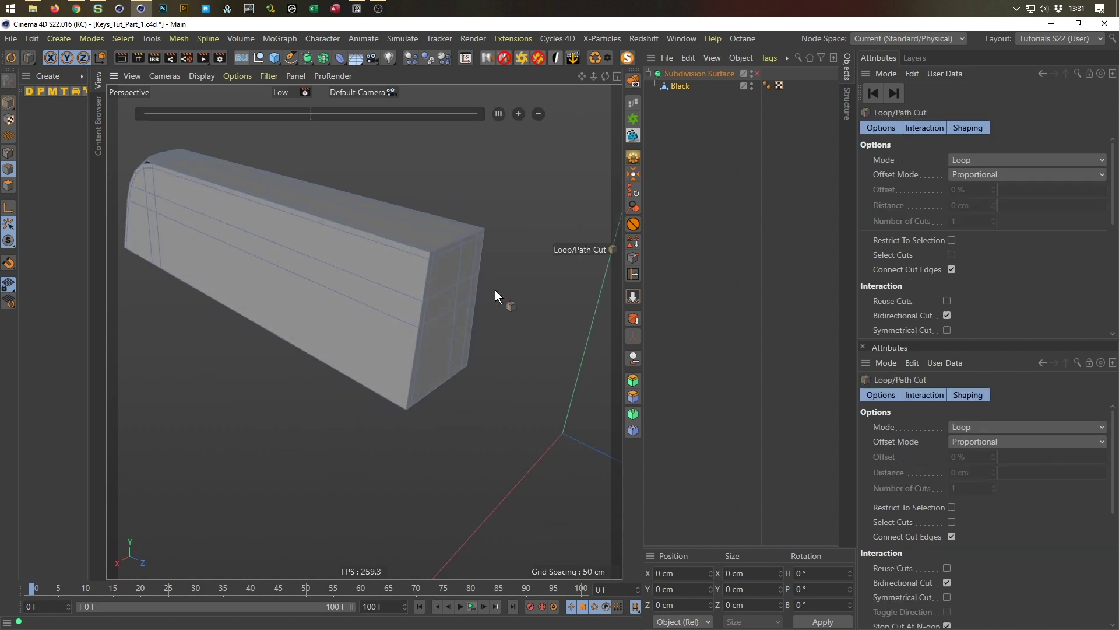
{"action": "scroll", "coordinate": [426, 251], "scroll_direction": "up", "scroll_amount": 5}
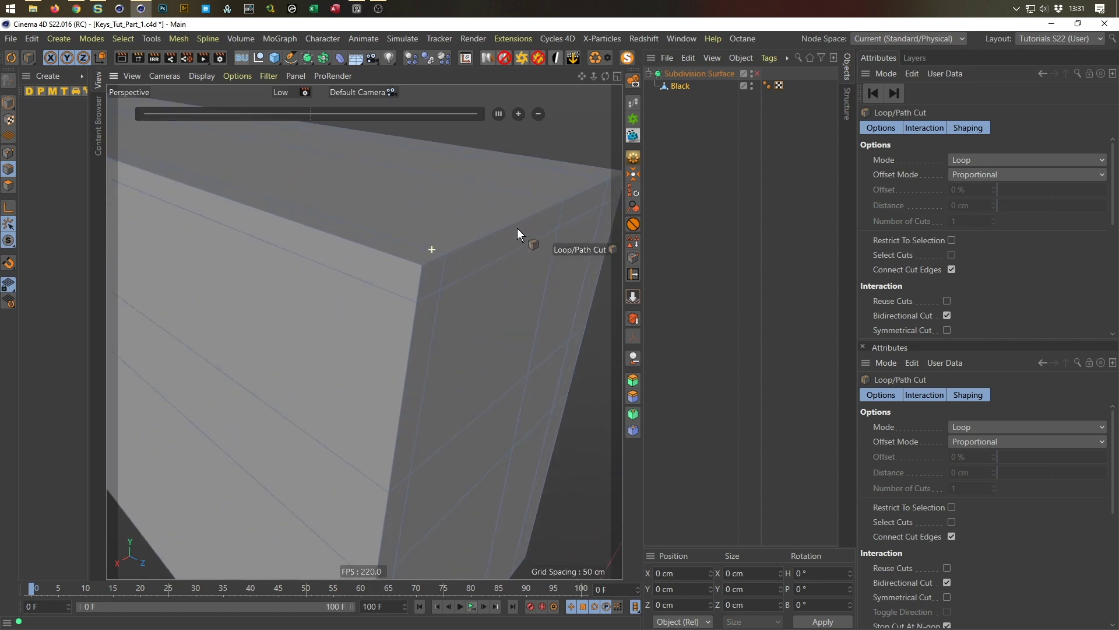
{"action": "left_click", "coordinate": [389, 258]}
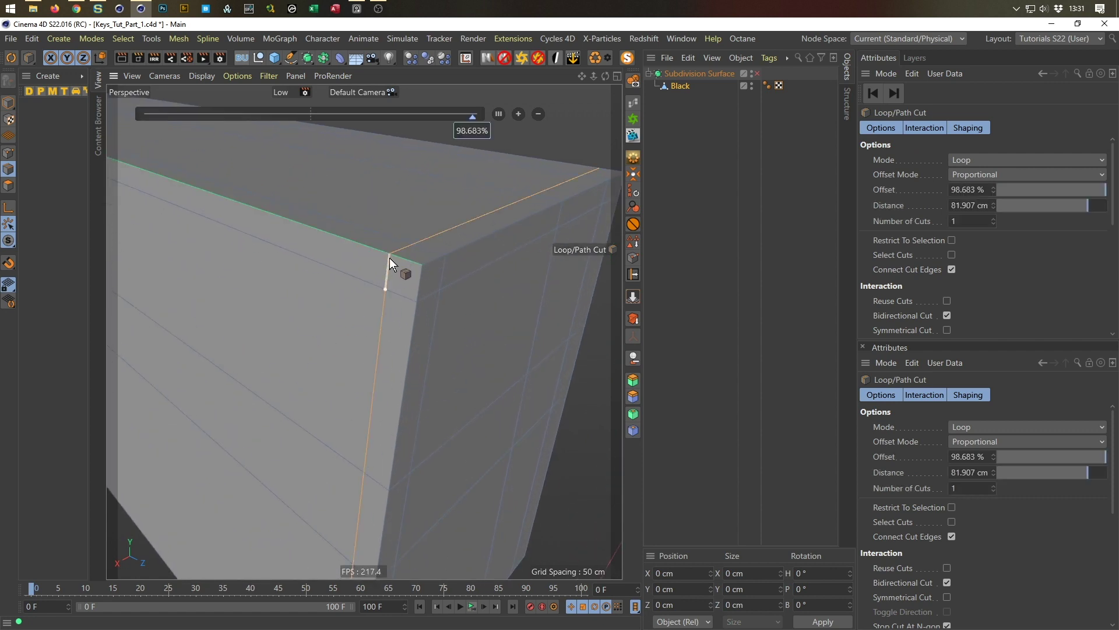
Line-cut a support edge across the underside near the back end, starting from the lower end of the back loop
{"action": "left_click_drag", "start_coordinate": [421, 284], "coordinate": [353, 327], "text": "alt"}
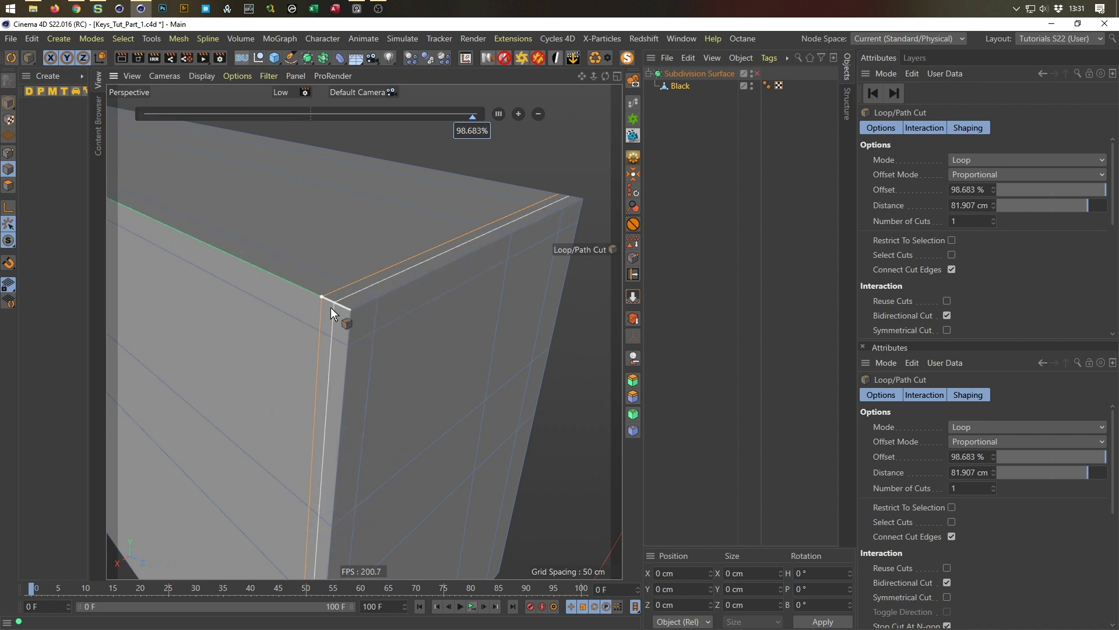
{"action": "left_click_drag", "start_coordinate": [415, 345], "coordinate": [378, 280], "text": "alt"}
{"action": "right_click_drag", "start_coordinate": [378, 281], "coordinate": [411, 433], "text": "alt"}
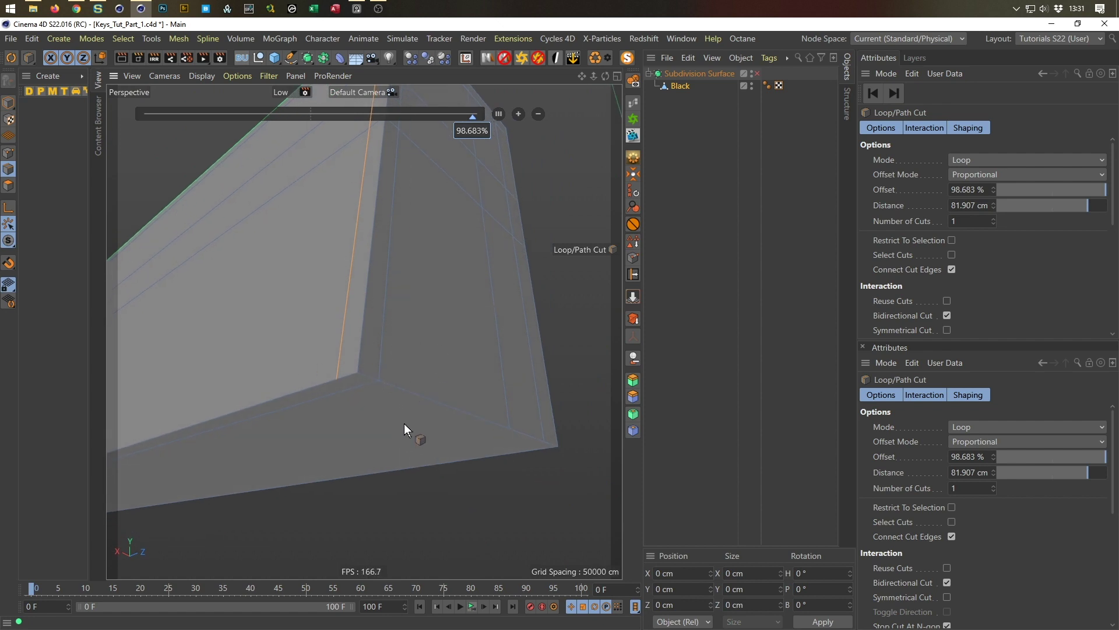
{"action": "key", "text": "k"}
{"action": "key", "text": "k"}
{"action": "left_click", "coordinate": [337, 380]}
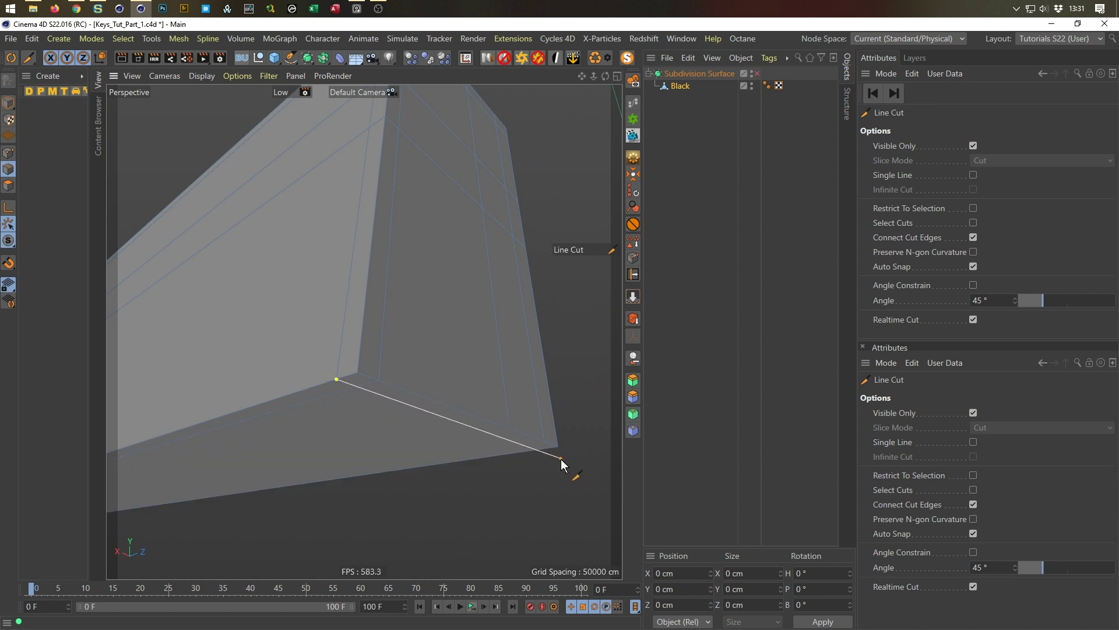
{"action": "key", "text": "Escape"}
Add a loop cut around the key's sides just above the bottom edge, at about 6.961 % offset
{"action": "right_click_drag", "start_coordinate": [376, 345], "coordinate": [332, 363], "text": "alt"}
{"action": "middle_click_drag", "start_coordinate": [350, 356], "coordinate": [460, 369], "text": "alt"}
{"action": "right_click_drag", "start_coordinate": [457, 370], "coordinate": [418, 378], "text": "alt"}
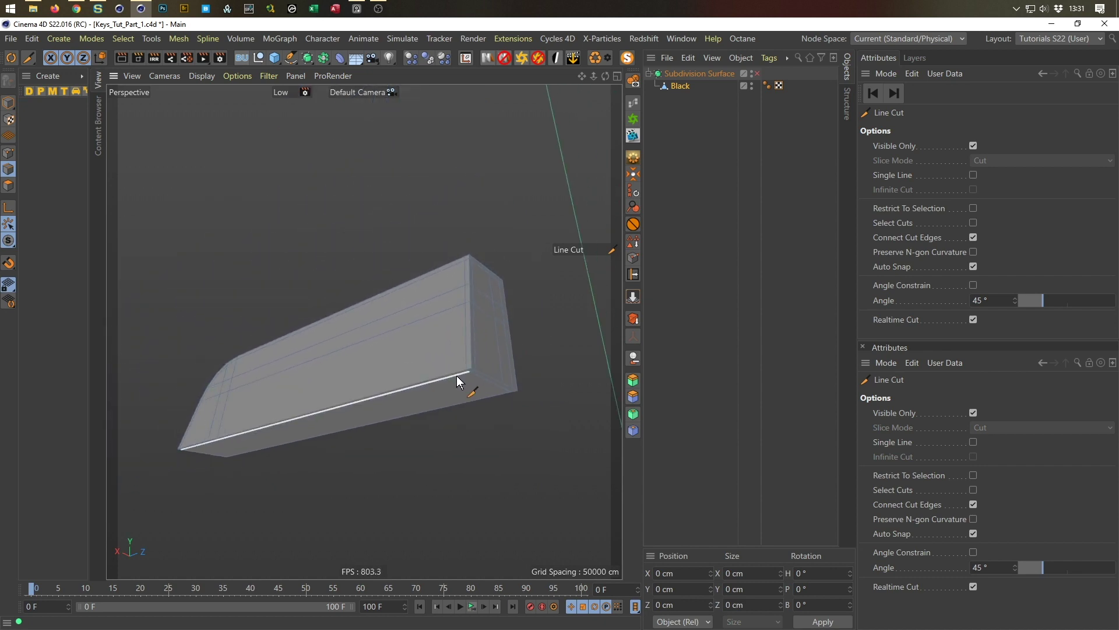
{"action": "left_click_drag", "start_coordinate": [457, 375], "coordinate": [475, 347], "text": "alt"}
{"action": "right_click_drag", "start_coordinate": [479, 345], "coordinate": [532, 324], "text": "alt"}
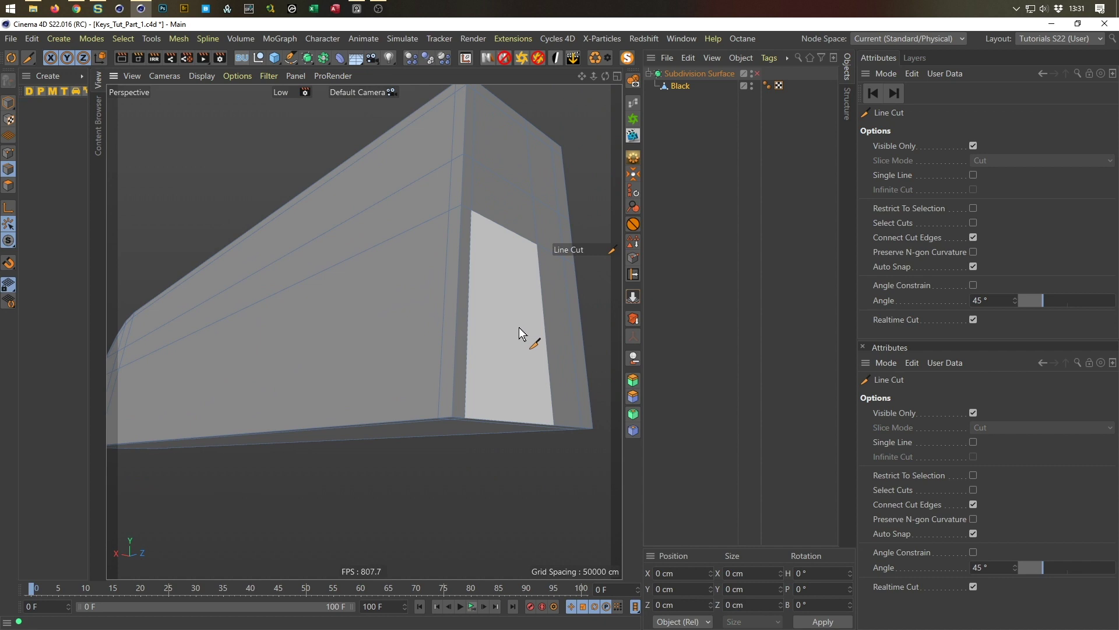
{"action": "key", "text": "k"}
{"action": "key", "text": "l"}
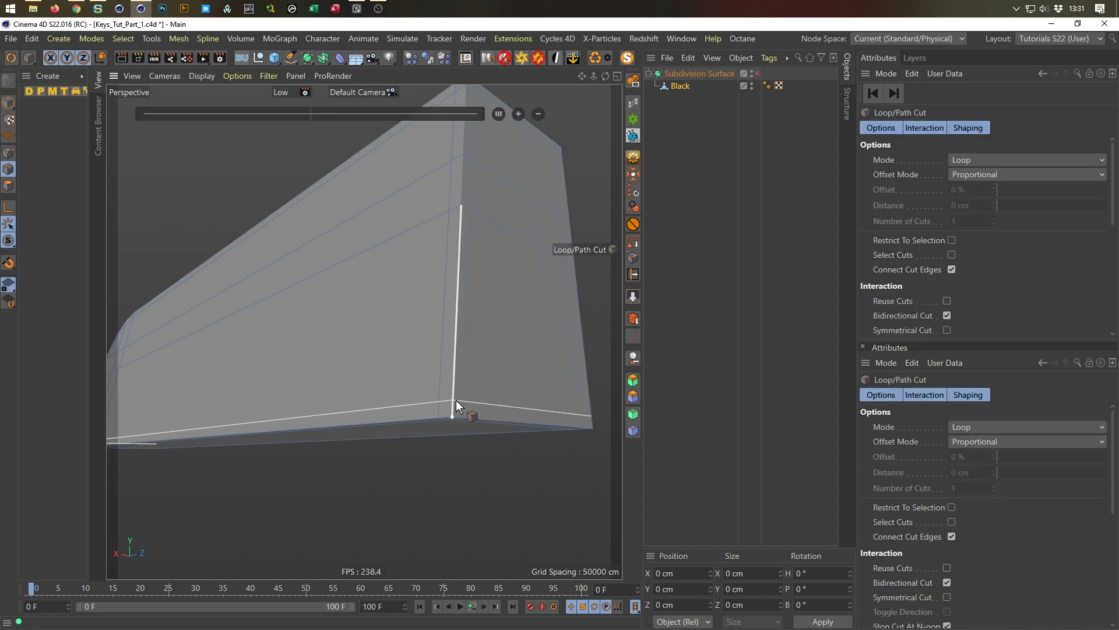
{"action": "left_click", "coordinate": [456, 400]}
Line-cut a support edge across the underside, close and parallel to the bottom front edge
{"action": "left_click_drag", "start_coordinate": [504, 395], "coordinate": [316, 409], "text": "alt"}
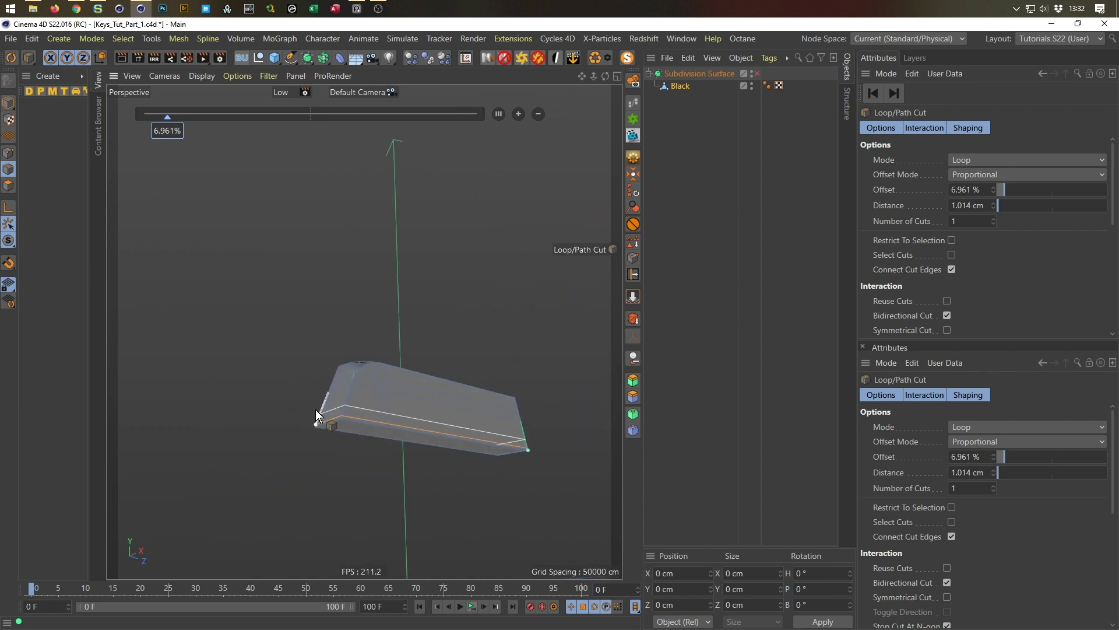
{"action": "right_click_drag", "start_coordinate": [315, 409], "coordinate": [420, 390], "text": "alt"}
{"action": "left_click_drag", "start_coordinate": [420, 391], "coordinate": [489, 298], "text": "alt"}
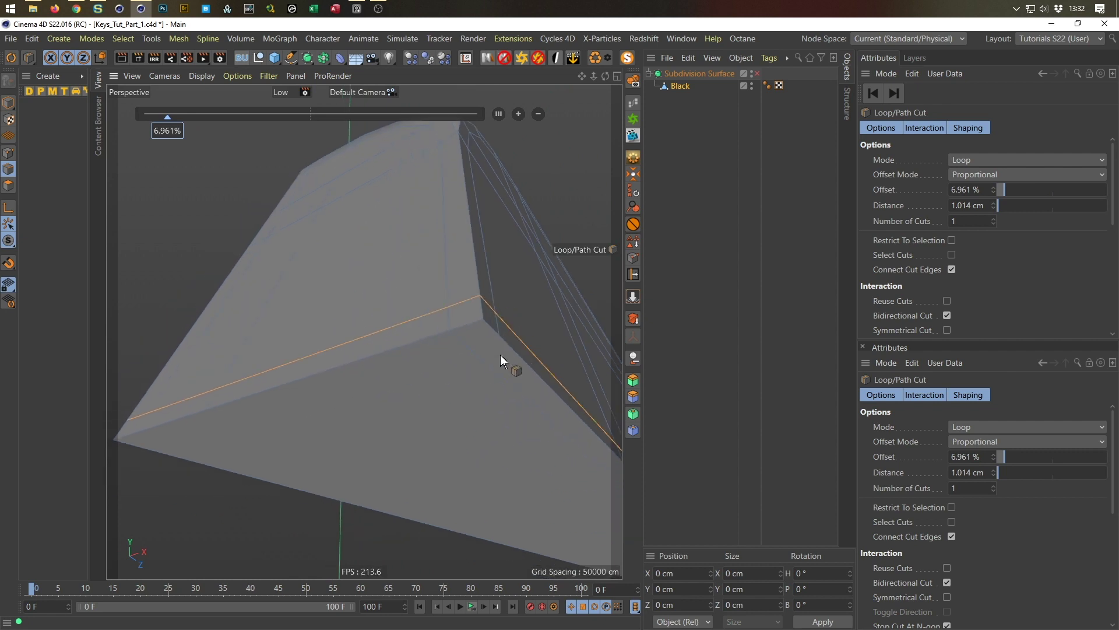
{"action": "left_click_drag", "start_coordinate": [501, 356], "coordinate": [547, 315], "text": "alt"}
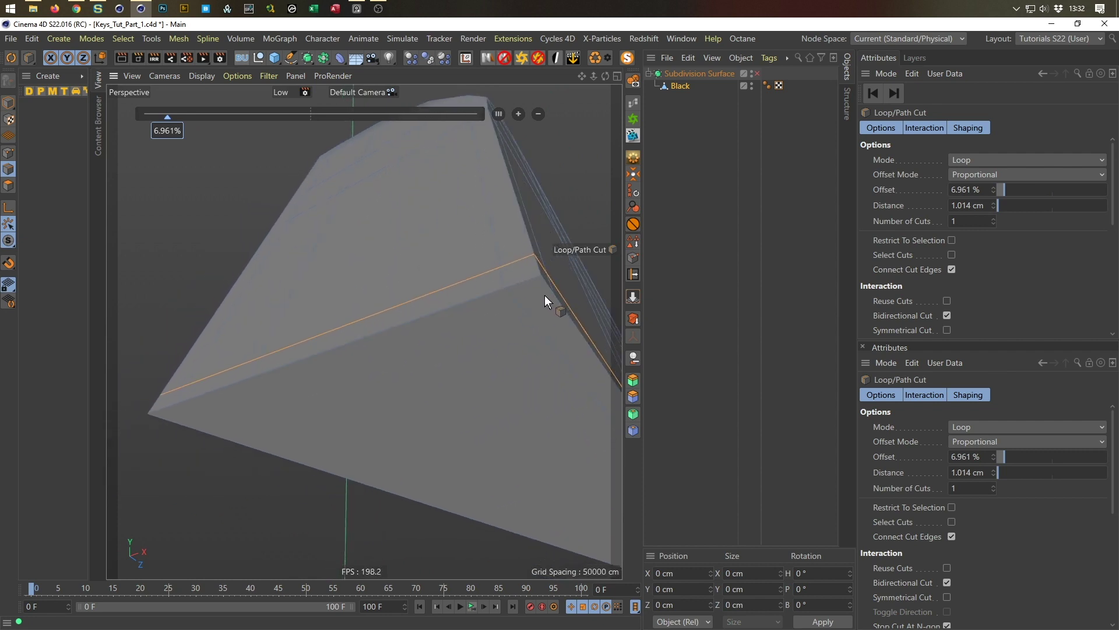
{"action": "key", "text": "k"}
{"action": "key", "text": "k"}
{"action": "left_click", "coordinate": [554, 294]}
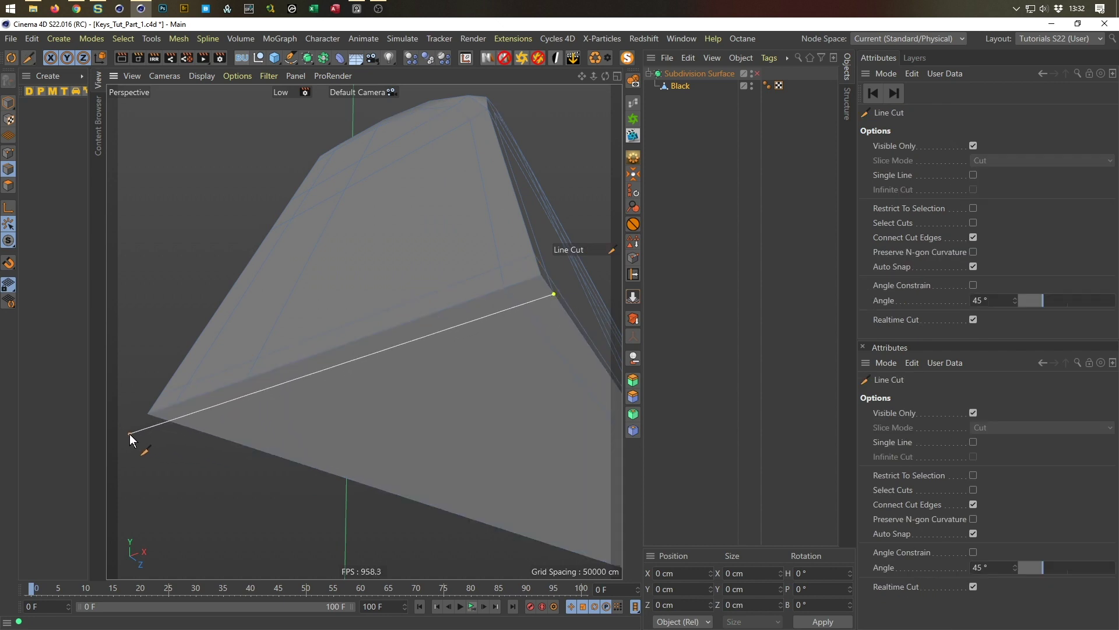
{"action": "key", "text": "Escape"}
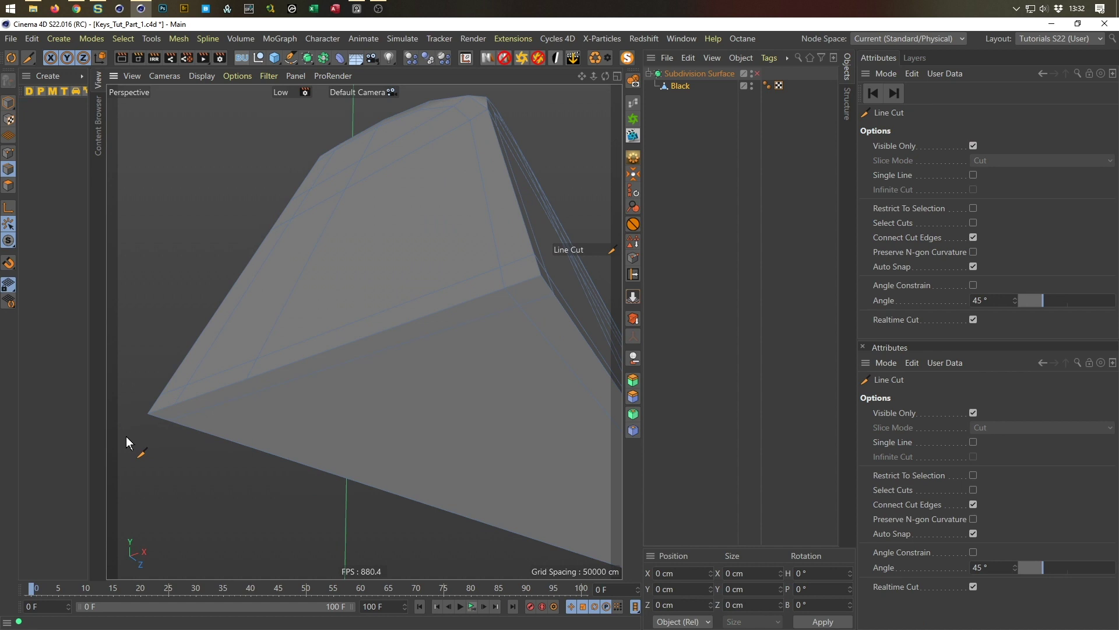
Line-cut a lengthwise support edge along the underside, close to the opposite long edge
{"action": "left_click_drag", "start_coordinate": [177, 442], "coordinate": [330, 321], "text": "alt"}
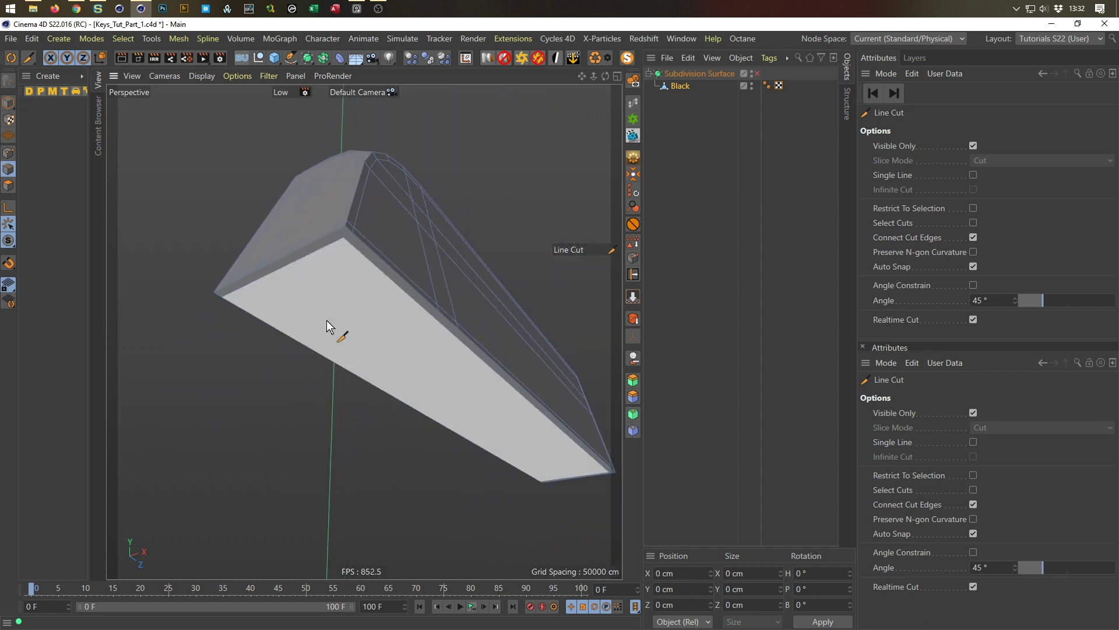
{"action": "left_click", "coordinate": [550, 481]}
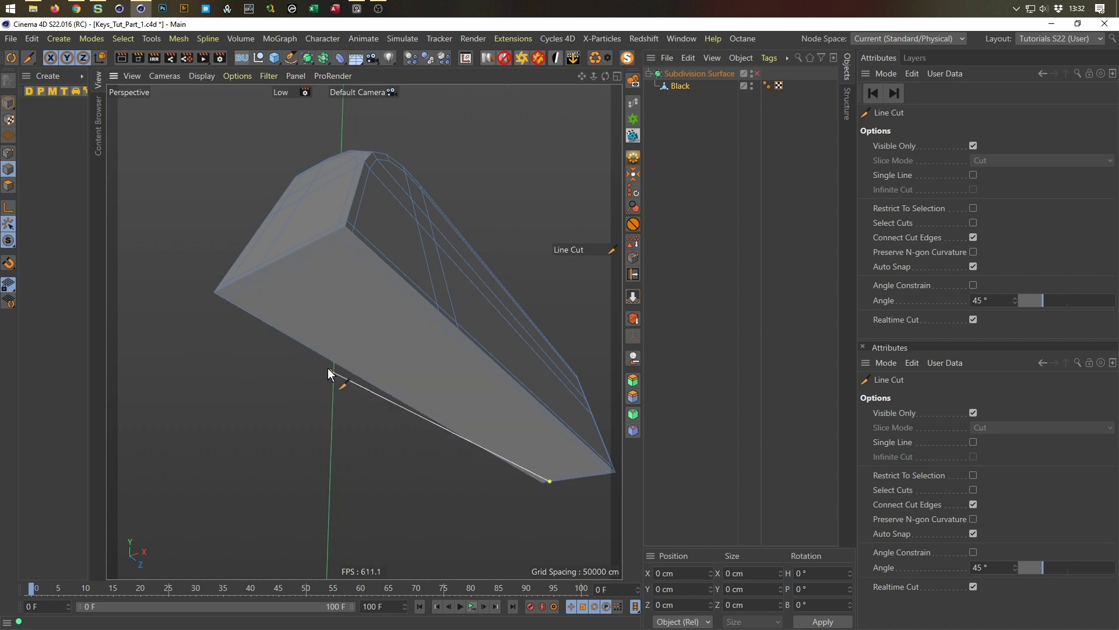
{"action": "left_click_drag", "start_coordinate": [228, 288], "coordinate": [232, 352], "text": "alt"}
Line-cut two lengthwise edges along the underside, connecting the front face's vertical edges with the back face's
{"action": "right_click_drag", "start_coordinate": [232, 353], "coordinate": [371, 315], "text": "alt"}
{"action": "left_click_drag", "start_coordinate": [371, 316], "coordinate": [315, 266], "text": "alt"}
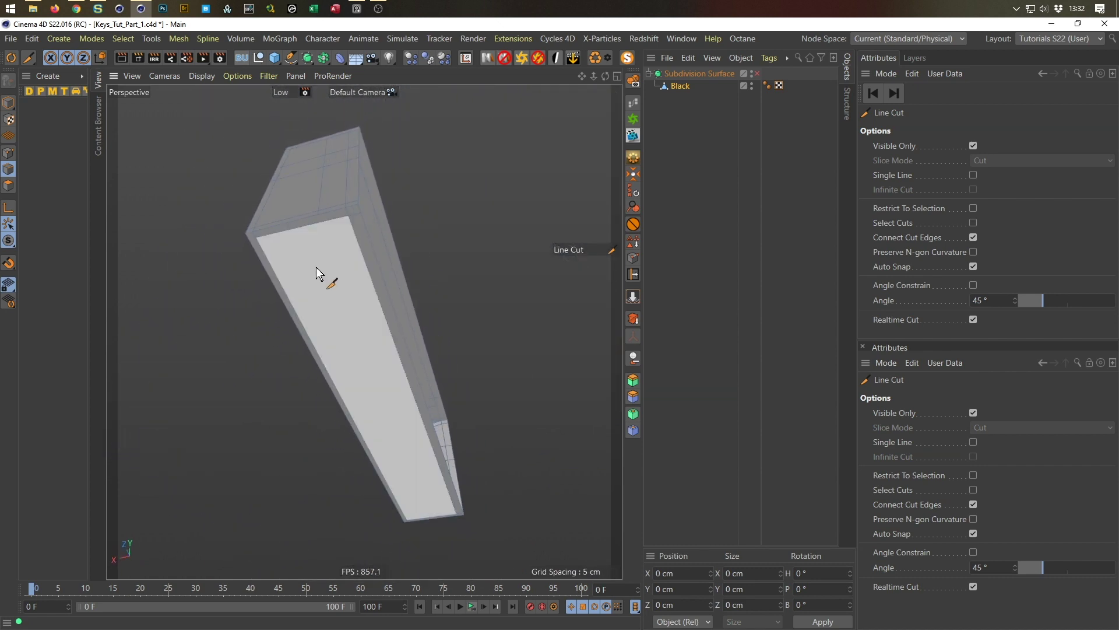
{"action": "left_click_drag", "start_coordinate": [318, 215], "coordinate": [444, 517]}
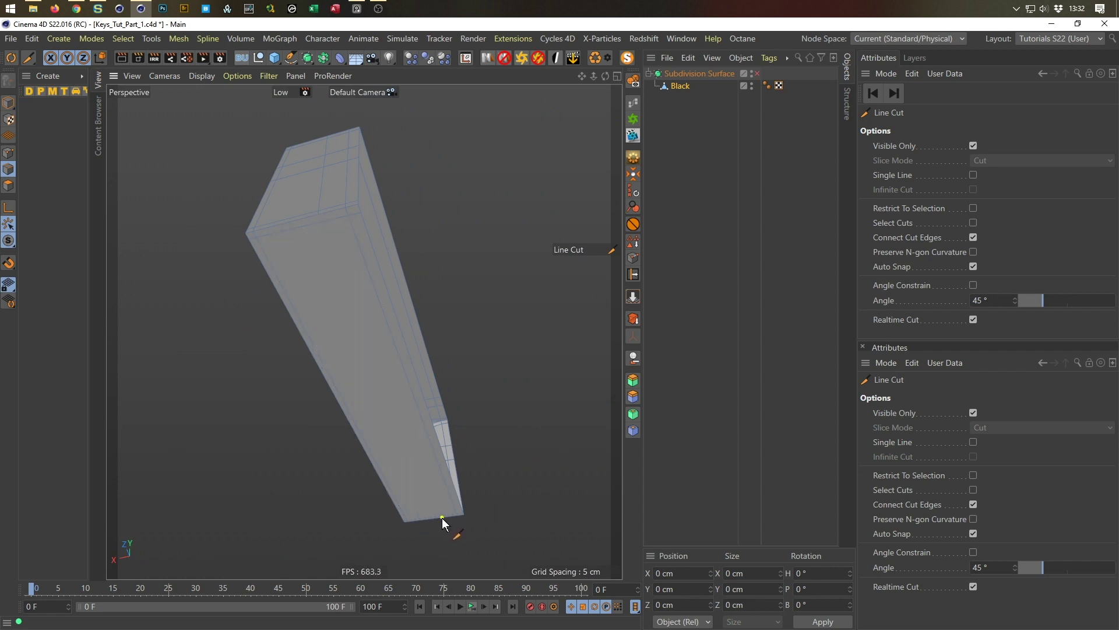
{"action": "left_click", "coordinate": [442, 517]}
{"action": "left_click", "coordinate": [321, 222]}
Line-cut two edges across the underside, starting from the lower ends of the long side face's two vertical edges
{"action": "left_click_drag", "start_coordinate": [329, 325], "coordinate": [379, 331], "text": "alt"}
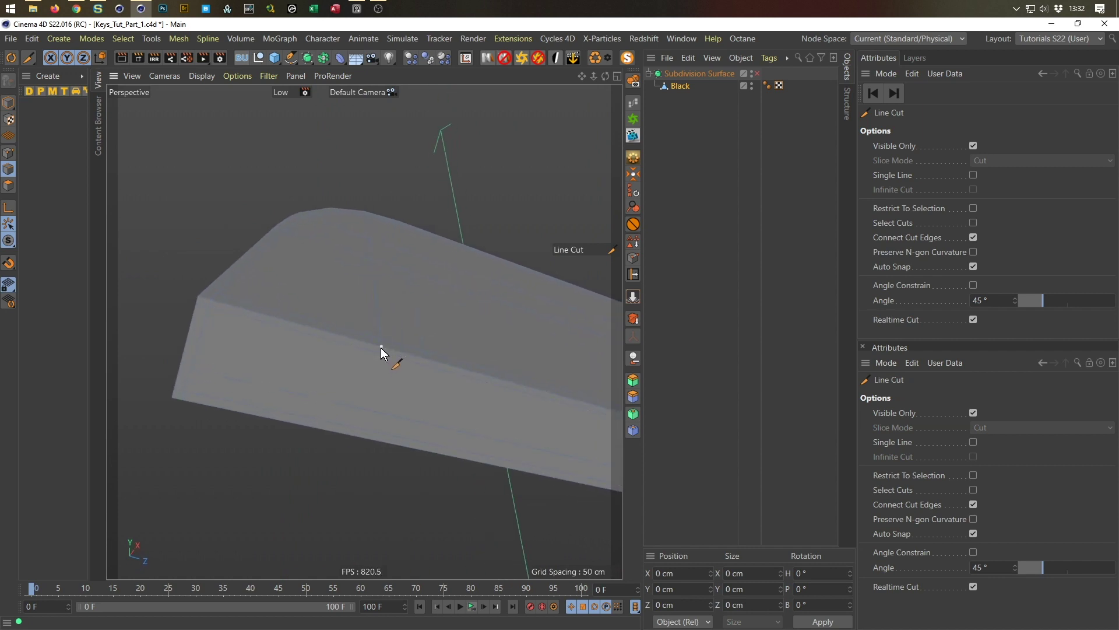
{"action": "left_click", "coordinate": [381, 348]}
{"action": "key", "text": "Escape"}
{"action": "left_click", "coordinate": [426, 359]}
{"action": "key", "text": "Escape"}
{"action": "left_click_drag", "start_coordinate": [457, 424], "coordinate": [618, 315], "text": "alt"}
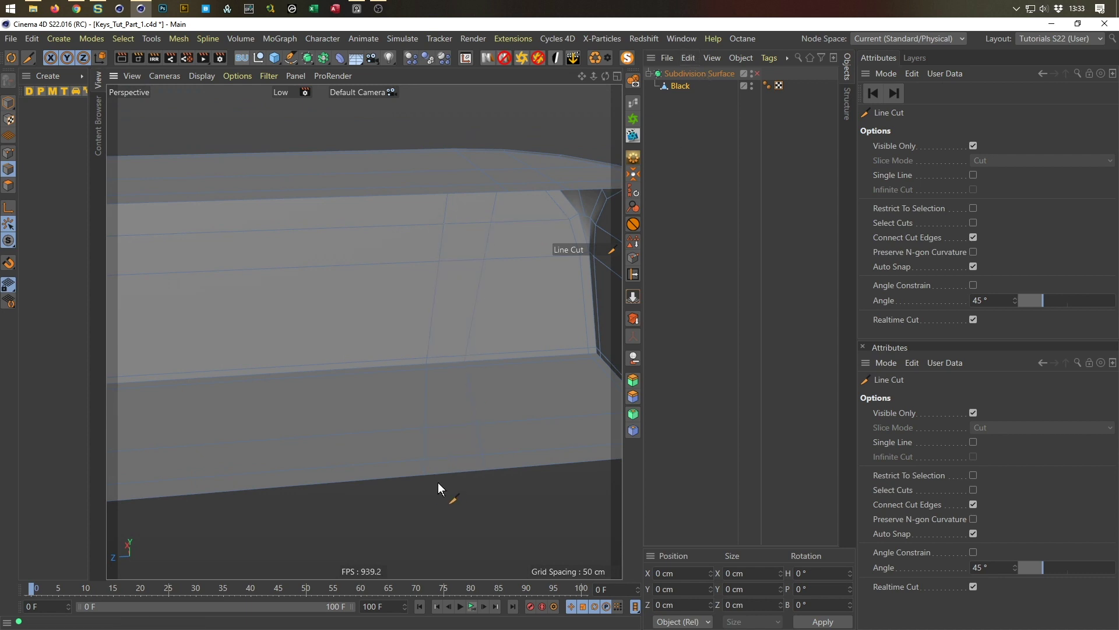
Enable the Subdivision Surface on the finished key mesh
{"action": "scroll", "coordinate": [439, 492], "scroll_direction": "down", "scroll_amount": 10}
{"action": "left_click_drag", "start_coordinate": [399, 440], "coordinate": [498, 389], "text": "alt"}
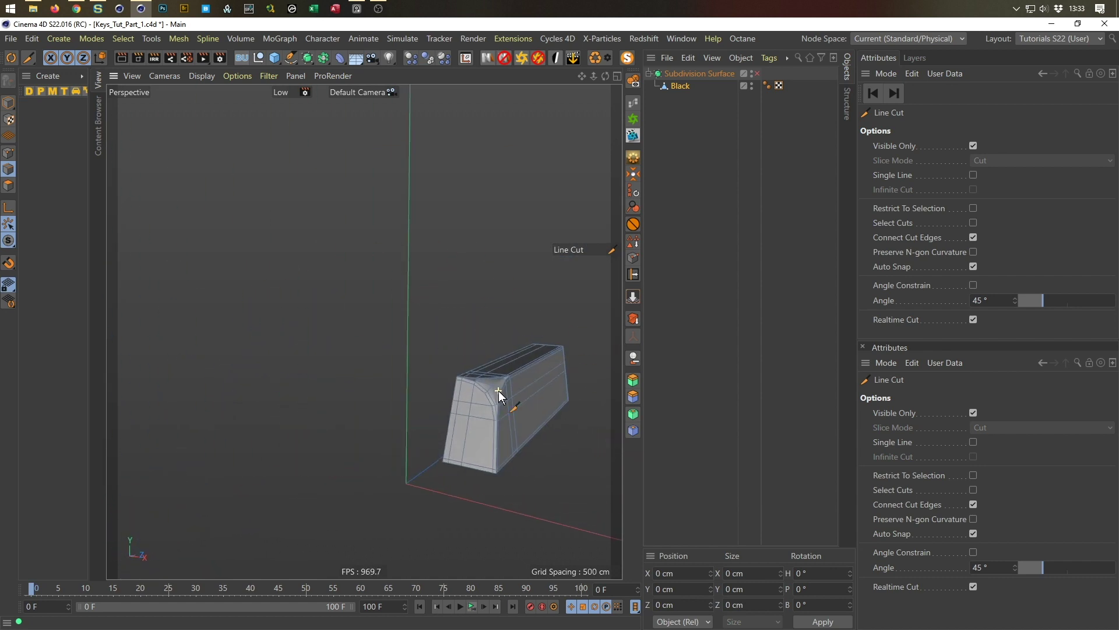
{"action": "left_click_drag", "start_coordinate": [432, 361], "coordinate": [473, 402], "text": "alt"}
{"action": "right_click_drag", "start_coordinate": [473, 400], "coordinate": [574, 338], "text": "alt"}
{"action": "left_click", "coordinate": [758, 74]}
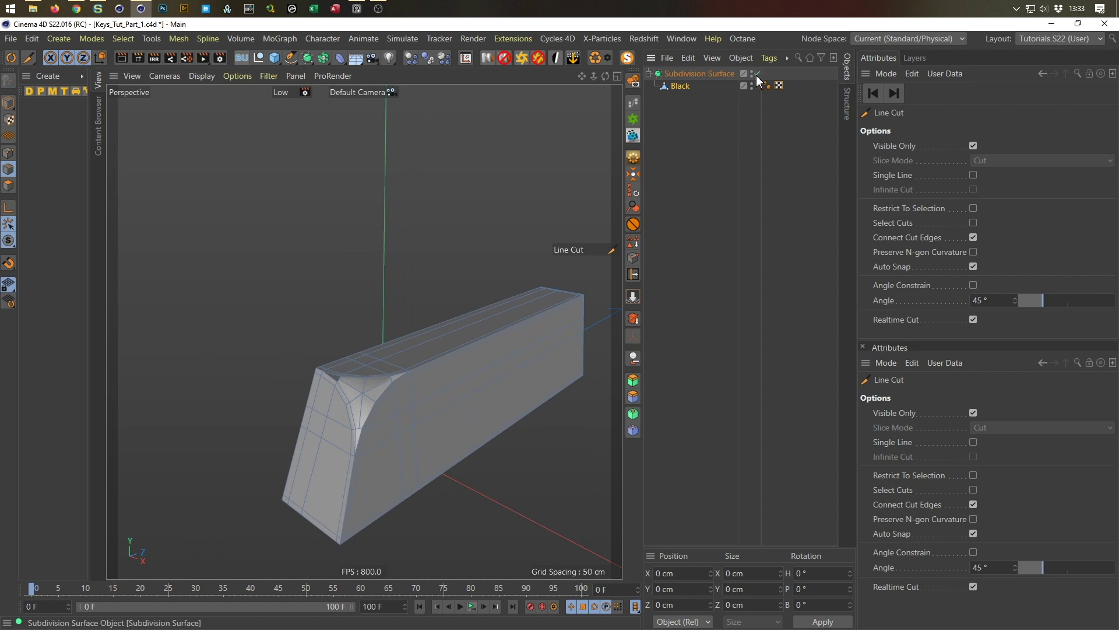
Switch to Model mode with isoparm lines displayed and examine the smoothed key's rounded corner and edges
{"action": "left_click", "coordinate": [8, 103]}
{"action": "left_click_drag", "start_coordinate": [588, 491], "coordinate": [409, 393], "text": "alt"}
{"action": "key", "text": "n"}
{"action": "key", "text": "k"}
{"action": "left_click_drag", "start_coordinate": [360, 347], "coordinate": [374, 323], "text": "alt"}
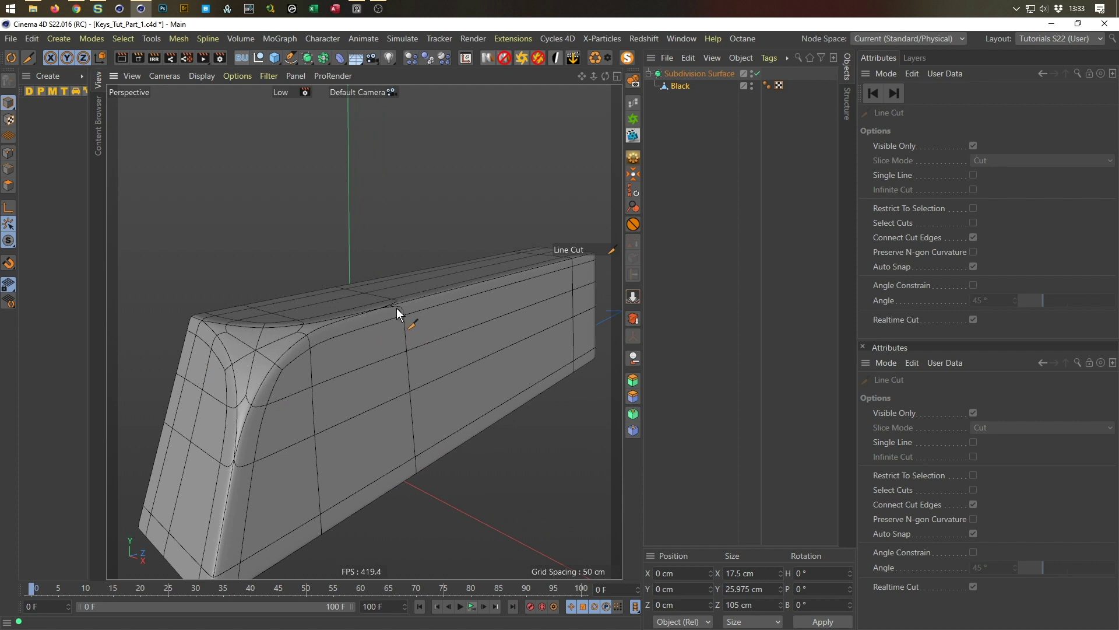
{"action": "left_click_drag", "start_coordinate": [361, 351], "coordinate": [296, 293], "text": "alt"}
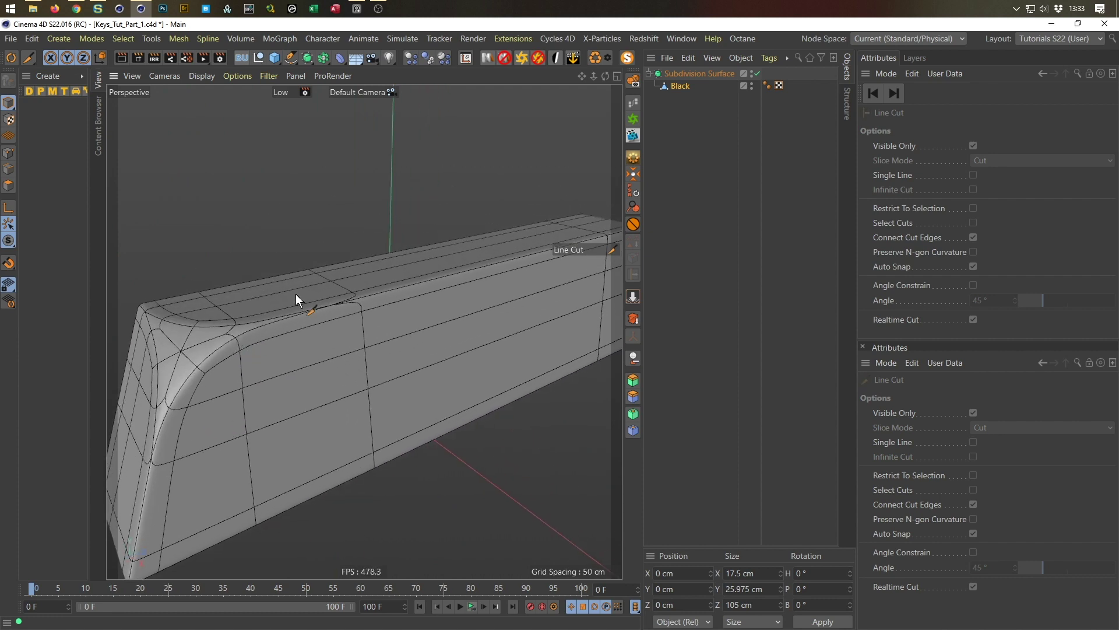
Disable the Subdivision Surface and loop-cut the Black mesh crosswise just behind the rounded corner at about 1.85 % offset
{"action": "left_click", "coordinate": [757, 74]}
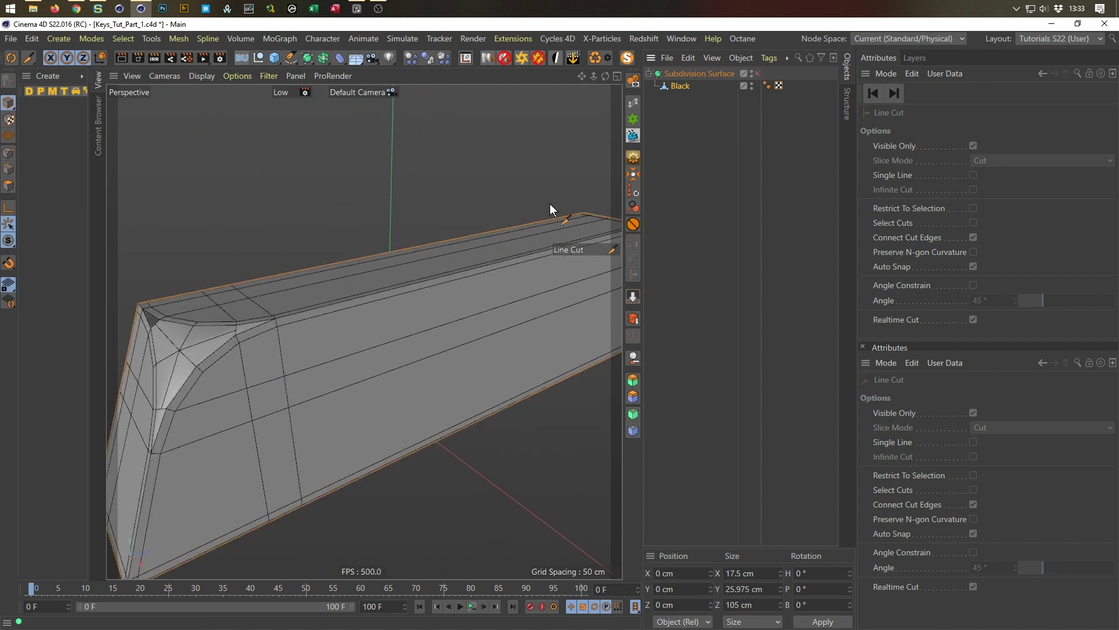
{"action": "left_click", "coordinate": [680, 85]}
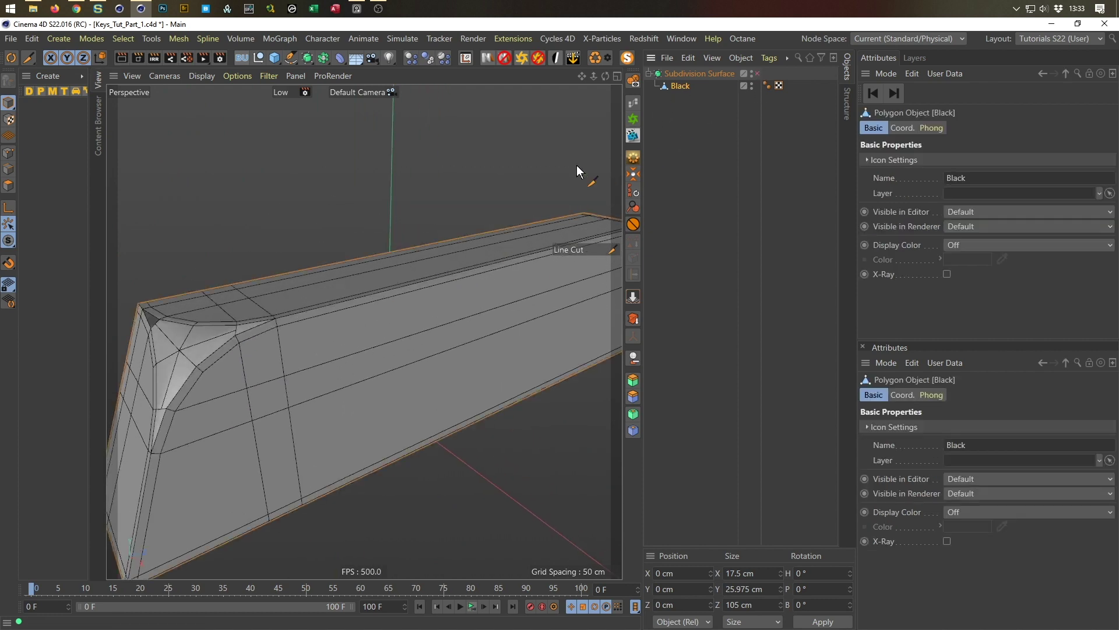
{"action": "left_click", "coordinate": [14, 169]}
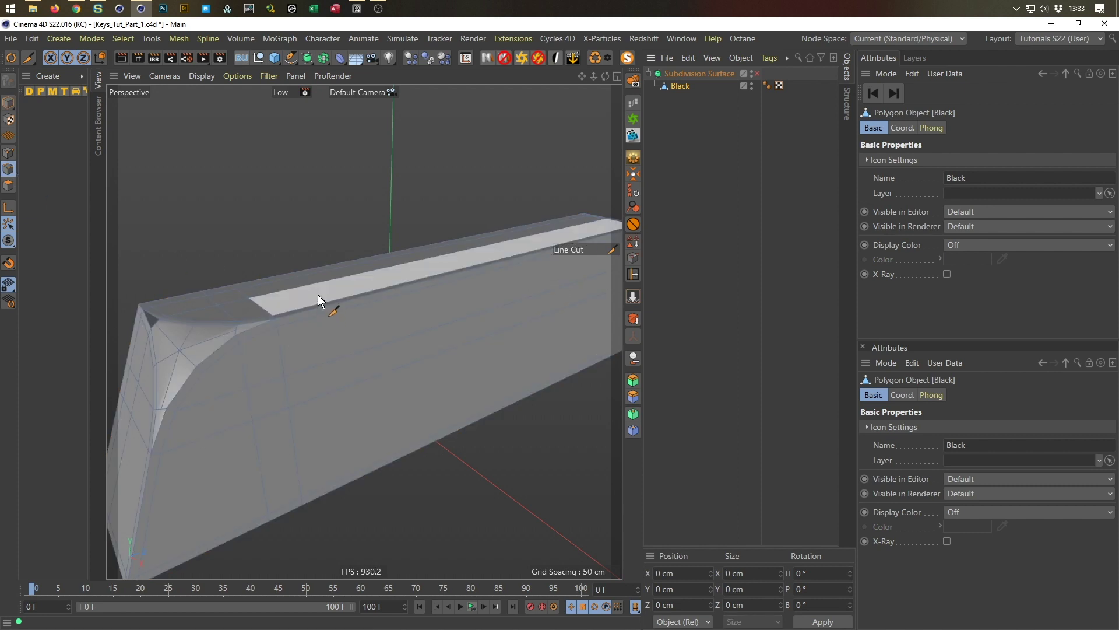
{"action": "key", "text": "k"}
{"action": "key", "text": "l"}
{"action": "scroll", "coordinate": [286, 302], "scroll_direction": "up", "scroll_amount": 3}
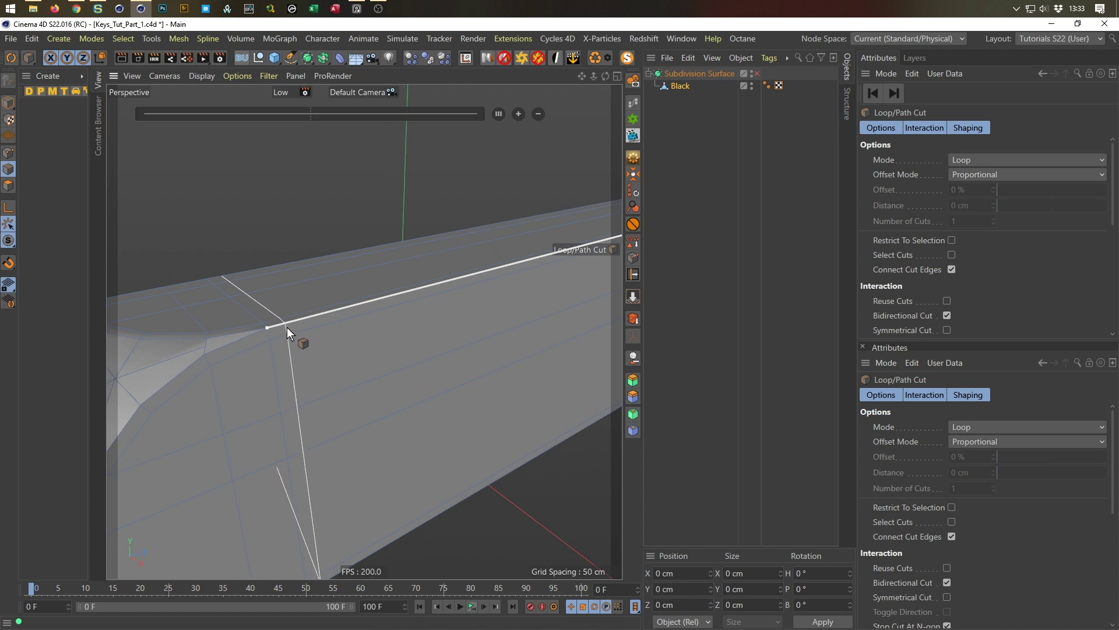
{"action": "left_click", "coordinate": [288, 327]}
{"action": "left_click_drag", "start_coordinate": [224, 393], "coordinate": [455, 246], "text": "alt"}
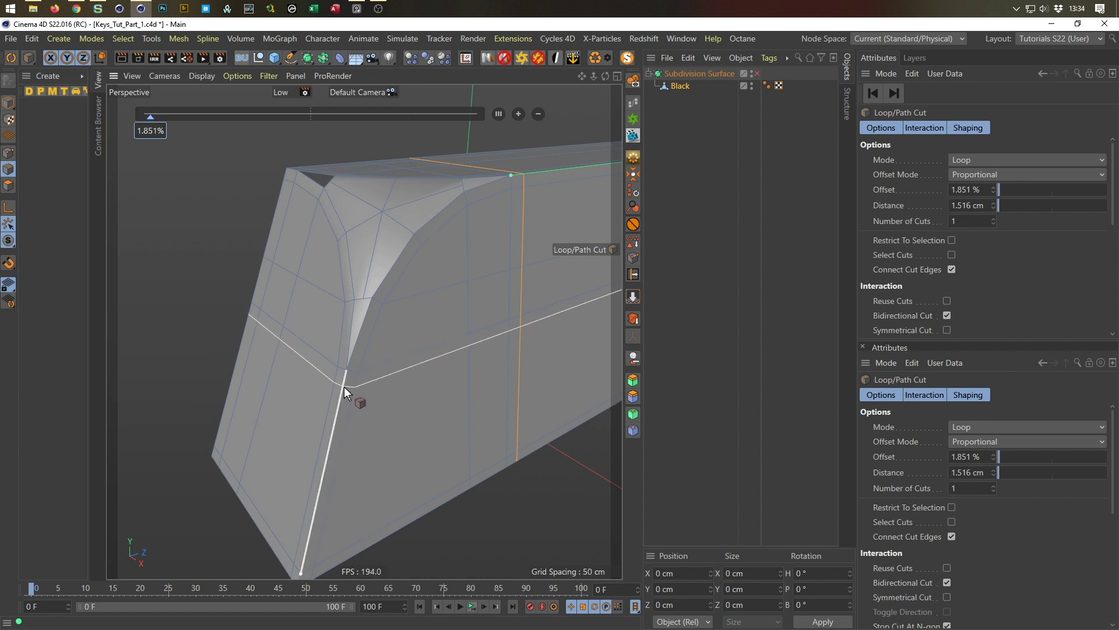
Loop-cut the key horizontally just below the rounded corner, around the front and side faces
{"action": "left_click", "coordinate": [344, 387]}
{"action": "left_click_drag", "start_coordinate": [381, 431], "coordinate": [241, 453], "text": "alt"}
{"action": "scroll", "coordinate": [206, 460], "scroll_direction": "down", "scroll_amount": 5}
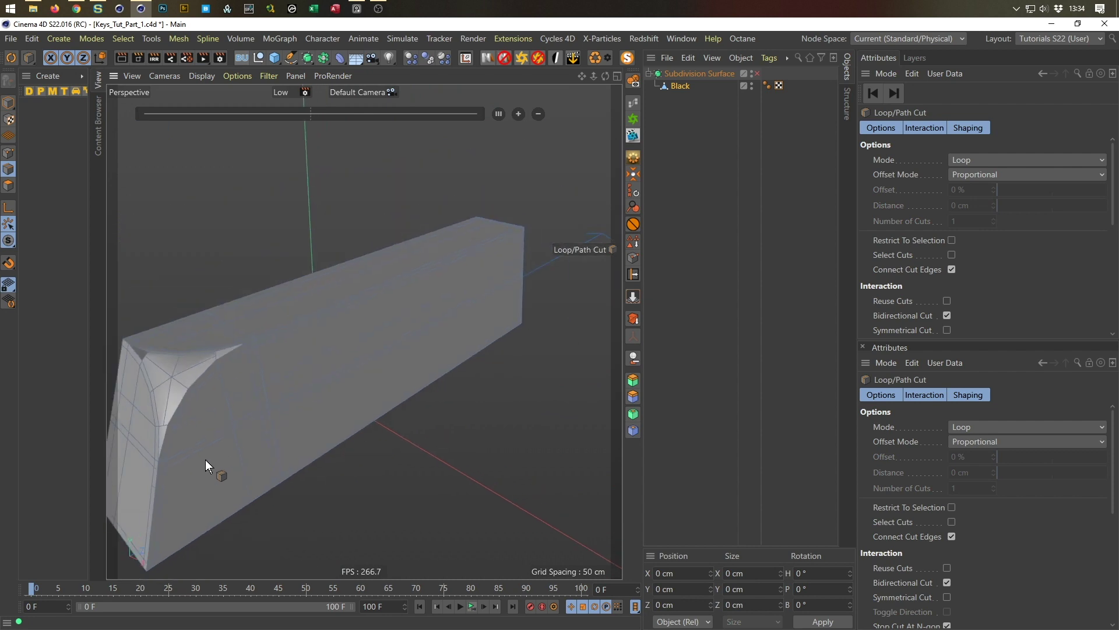
Examine the edge flow with ring selections of the lengthwise edges and of the upright edges below the rounded corner
{"action": "key", "text": "u"}
{"action": "key", "text": "b"}
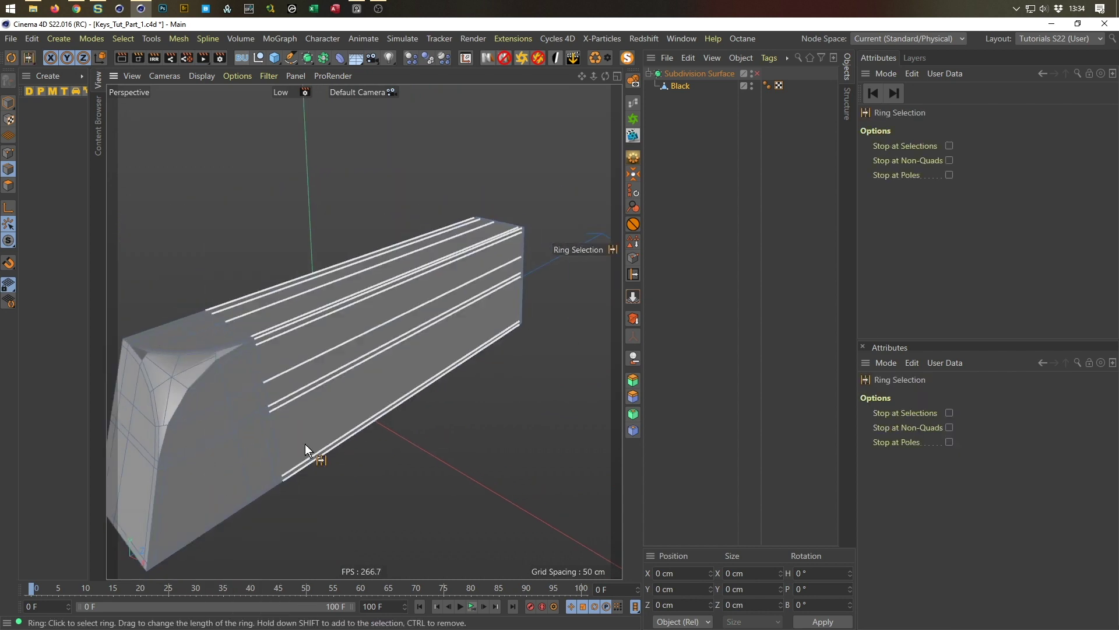
{"action": "left_click", "coordinate": [324, 313]}
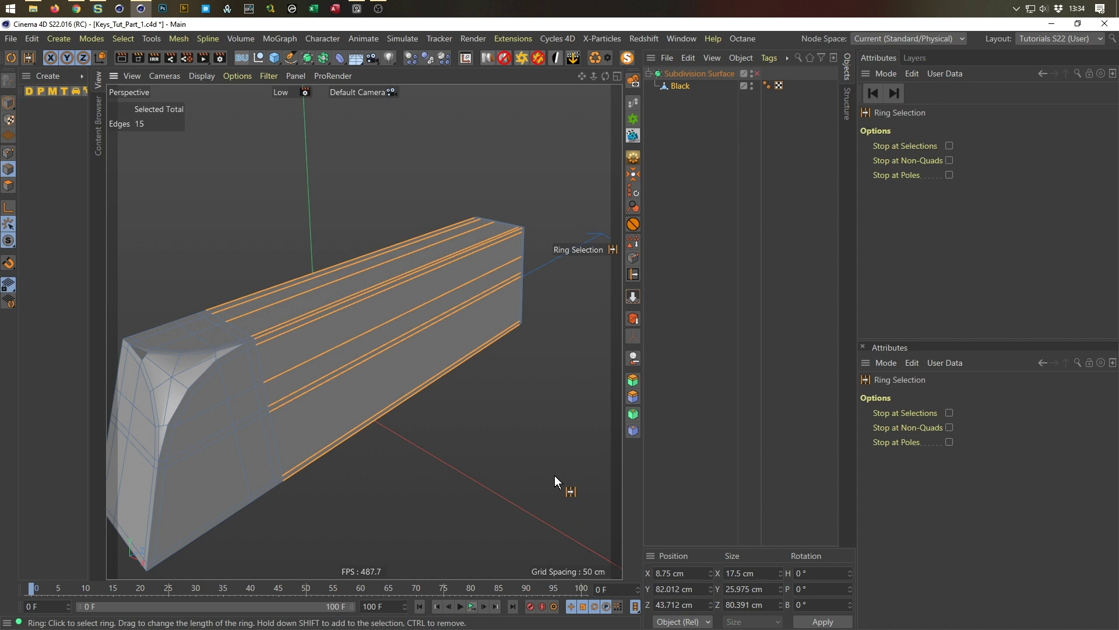
{"action": "key", "text": "u"}
{"action": "key", "text": "d"}
{"action": "key", "text": "Escape"}
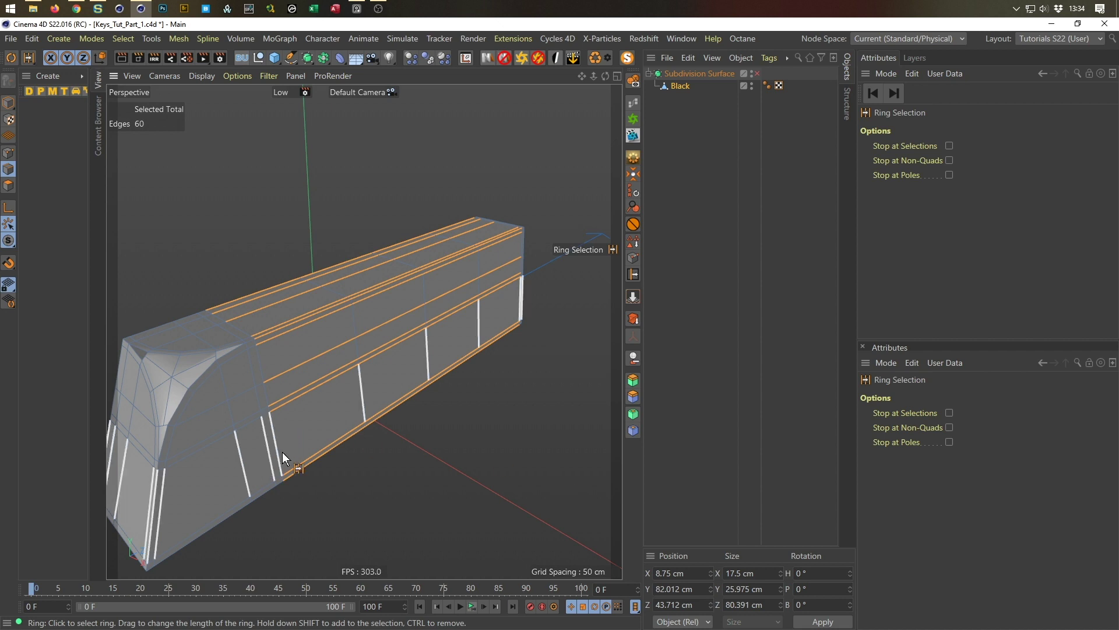
{"action": "left_click_drag", "start_coordinate": [288, 457], "coordinate": [246, 446], "text": "alt"}
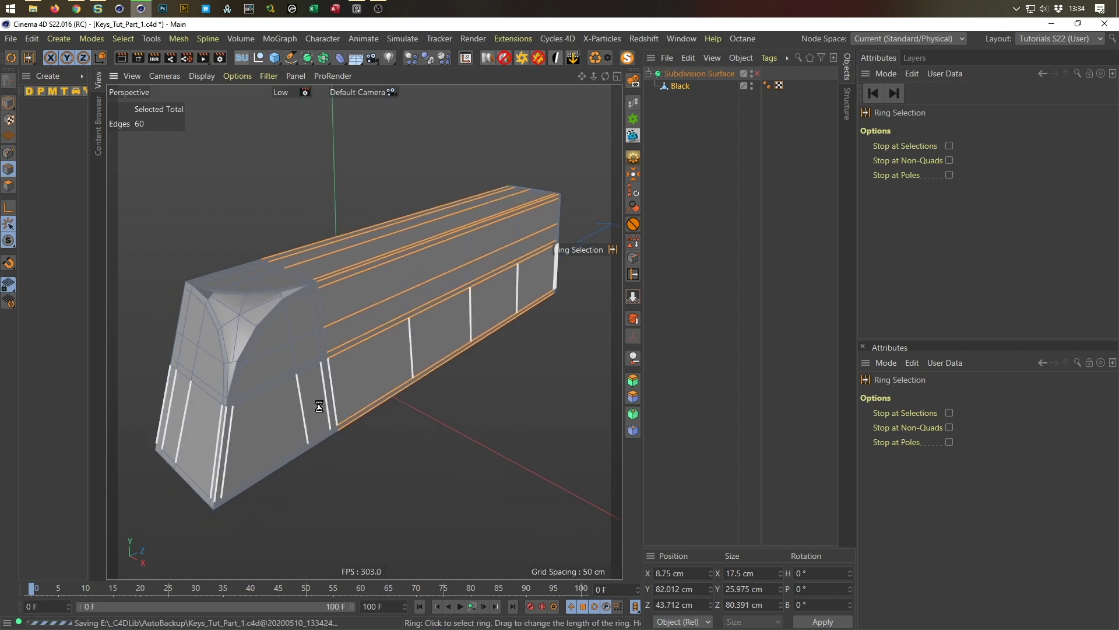
{"action": "left_click", "coordinate": [223, 439]}
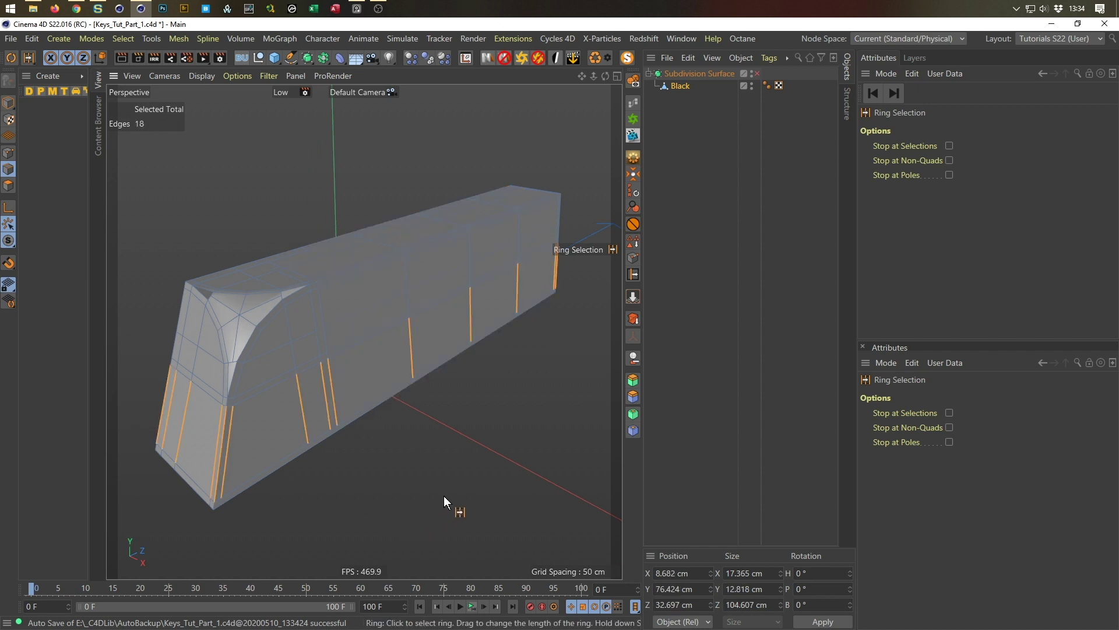
Return to Model mode and enable the Subdivision Surface to examine the smoothed key from the front corner
{"action": "left_click", "coordinate": [8, 102]}
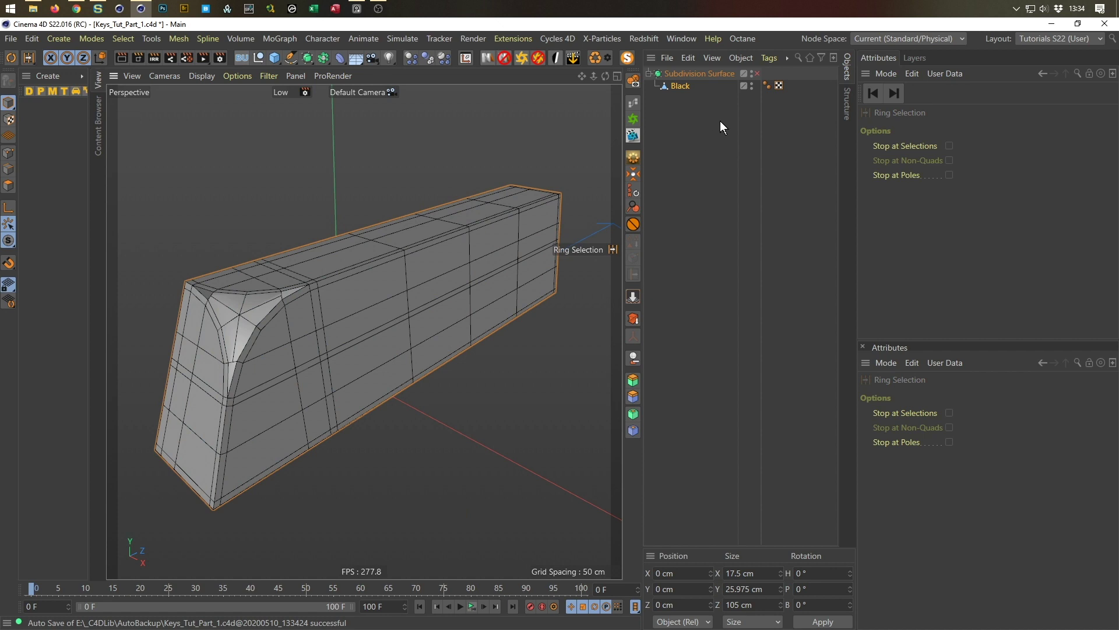
{"action": "left_click", "coordinate": [757, 73]}
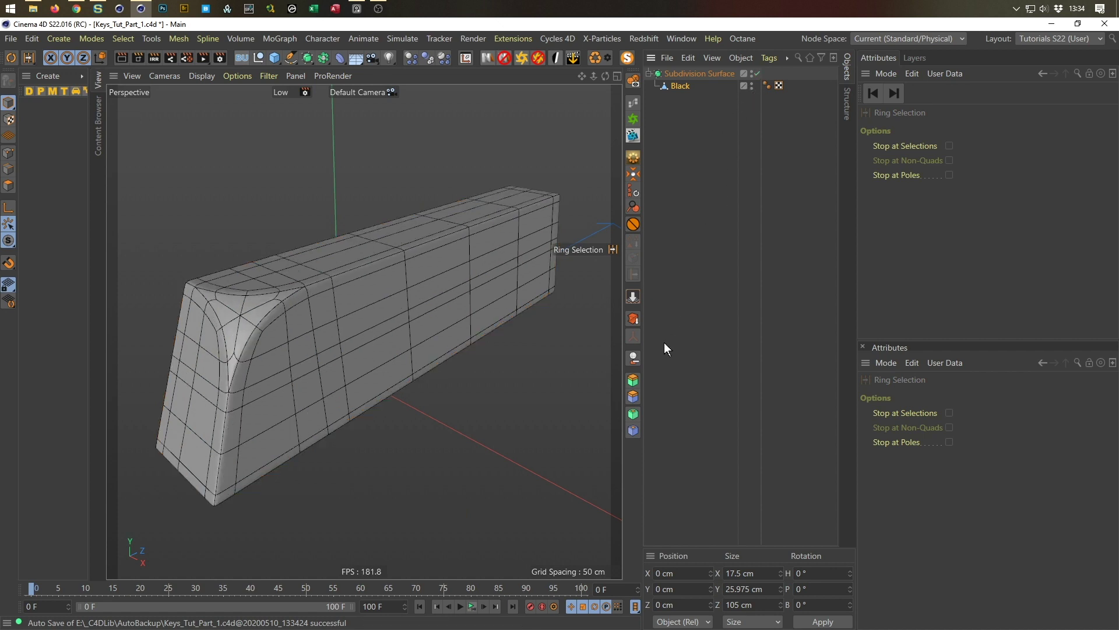
{"action": "left_click_drag", "start_coordinate": [321, 373], "coordinate": [474, 335], "text": "alt"}
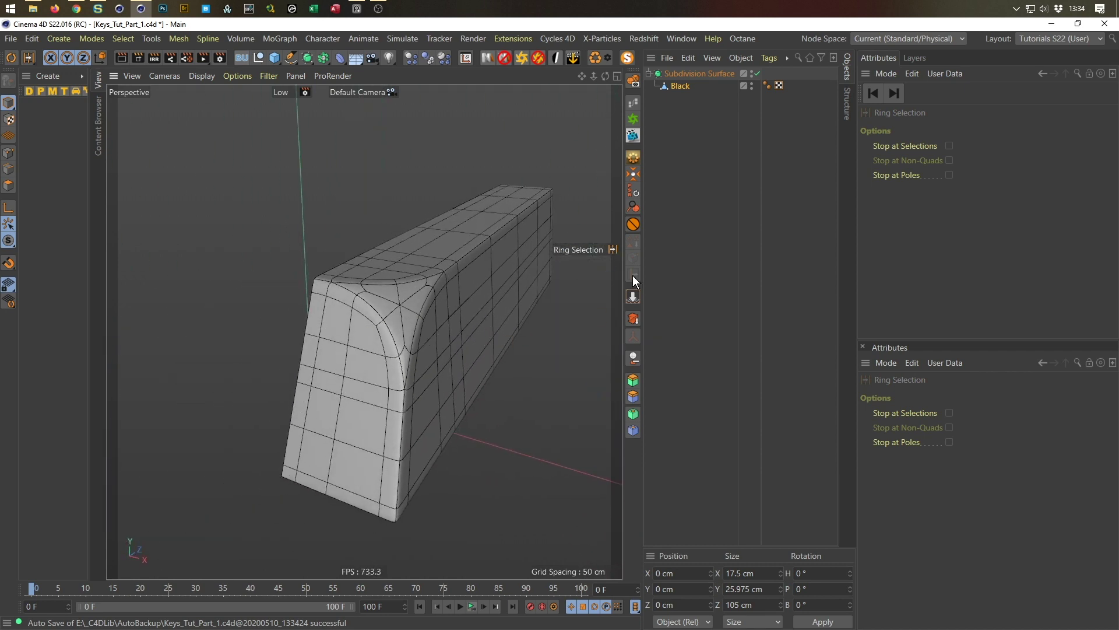
Add a Symmetry object as the parent of the Black mesh, inside the Subdivision Surface, to mirror the half key
{"action": "left_click", "coordinate": [683, 87]}
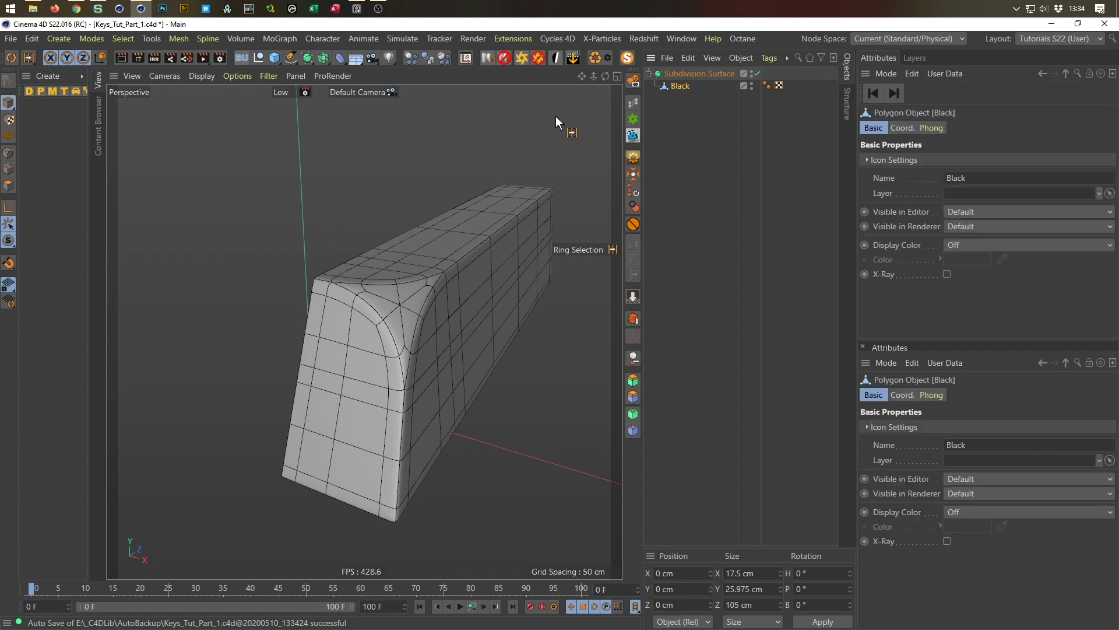
{"action": "left_click", "coordinate": [323, 58]}
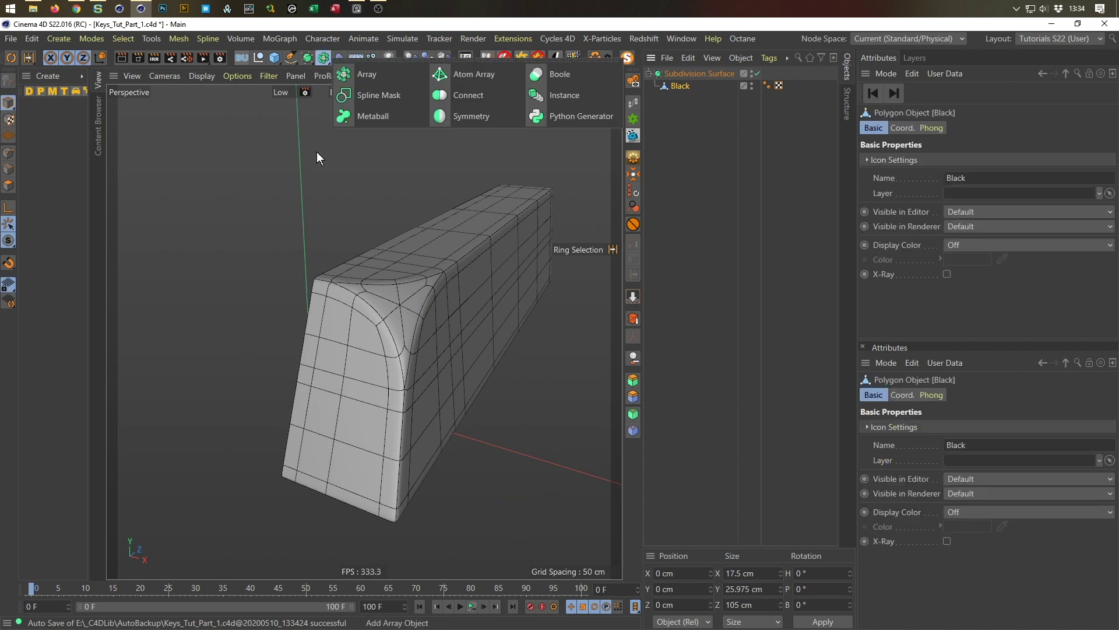
{"action": "left_click", "coordinate": [446, 116], "text": "alt"}
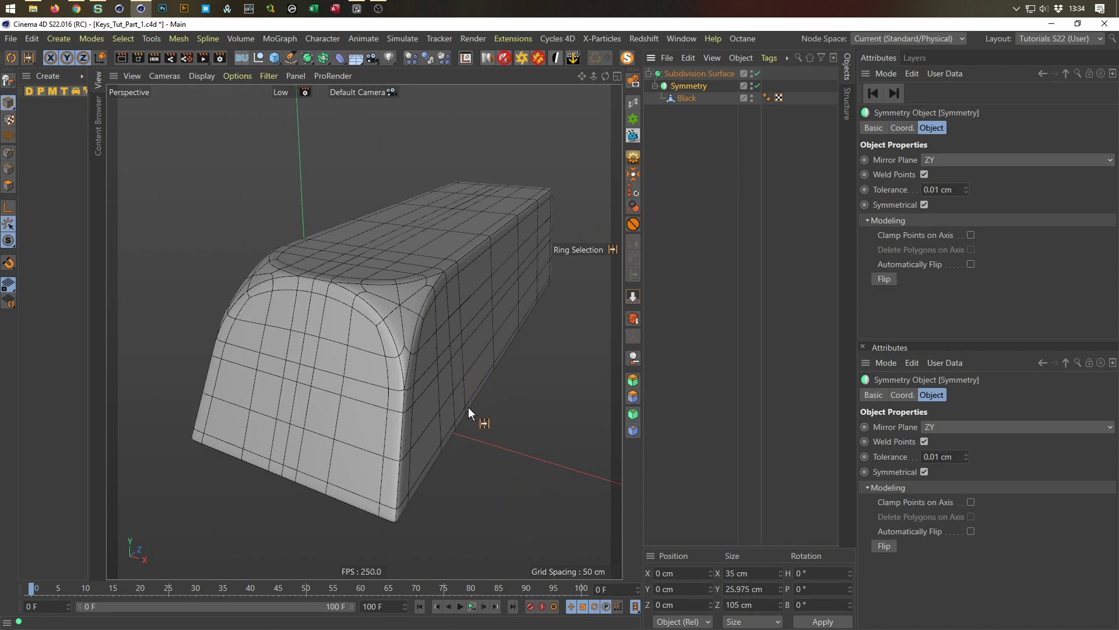
Disable the Subdivision Surface and examine the distorted edges along the mirror seam on the key's underside
{"action": "left_click_drag", "start_coordinate": [450, 374], "coordinate": [327, 314], "text": "alt"}
{"action": "right_click_drag", "start_coordinate": [355, 268], "coordinate": [411, 245], "text": "alt"}
{"action": "left_click_drag", "start_coordinate": [412, 246], "coordinate": [452, 250], "text": "alt"}
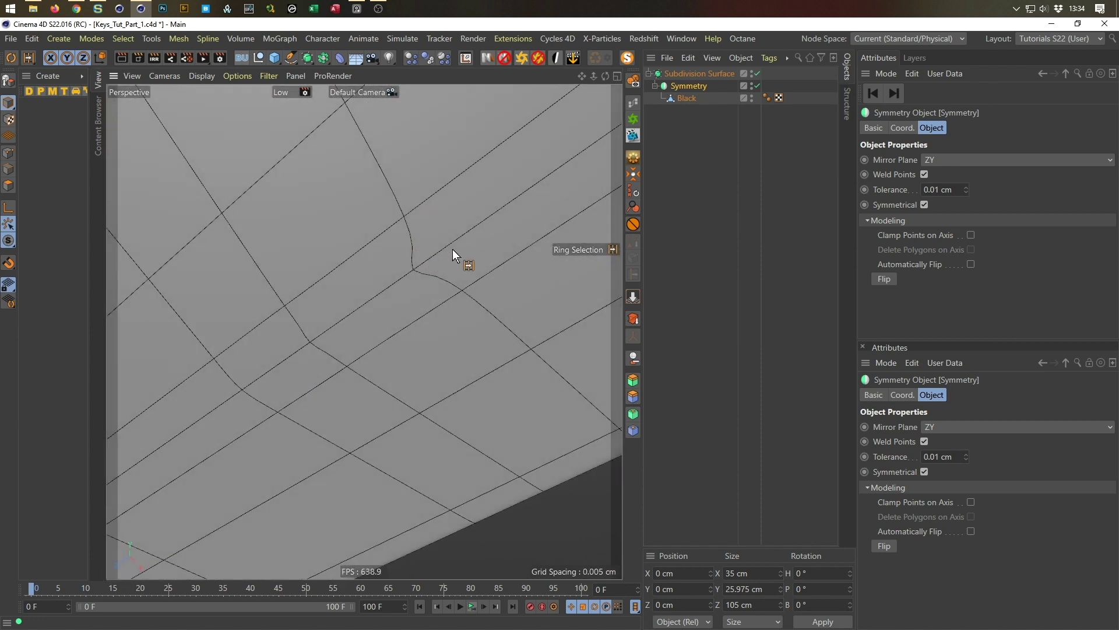
{"action": "left_click", "coordinate": [759, 73]}
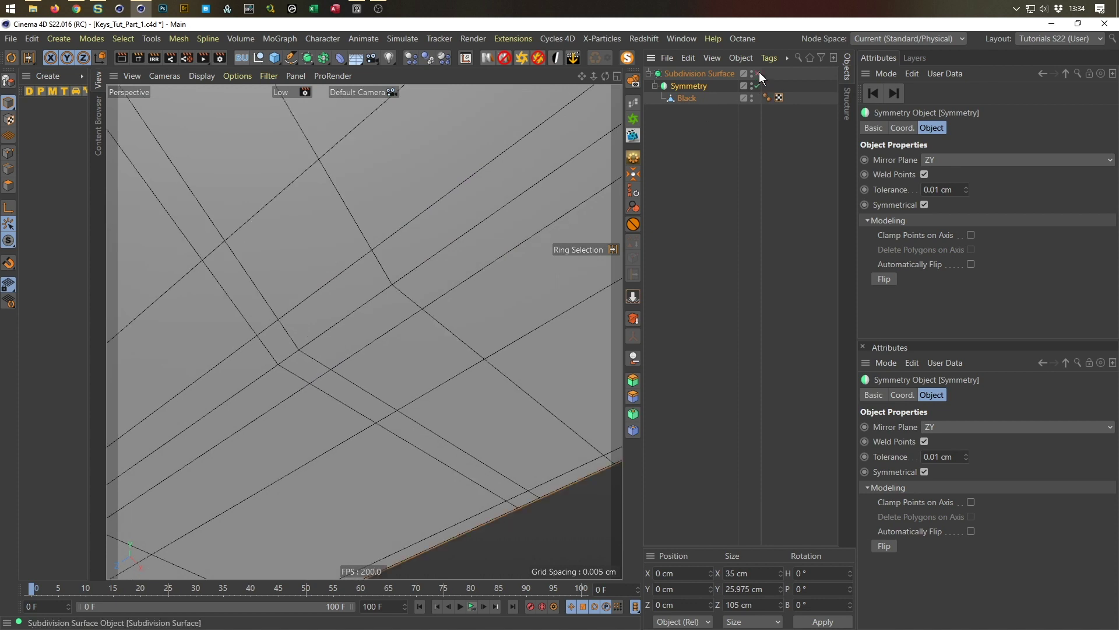
{"action": "key", "text": "h"}
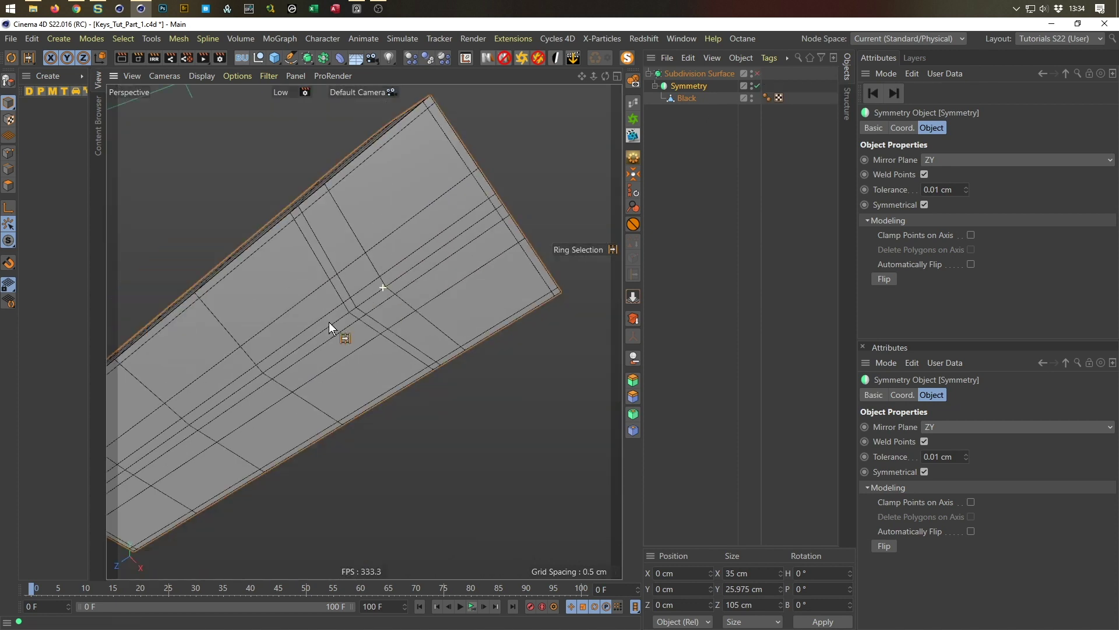
{"action": "scroll", "coordinate": [377, 293], "scroll_direction": "up", "scroll_amount": 10}
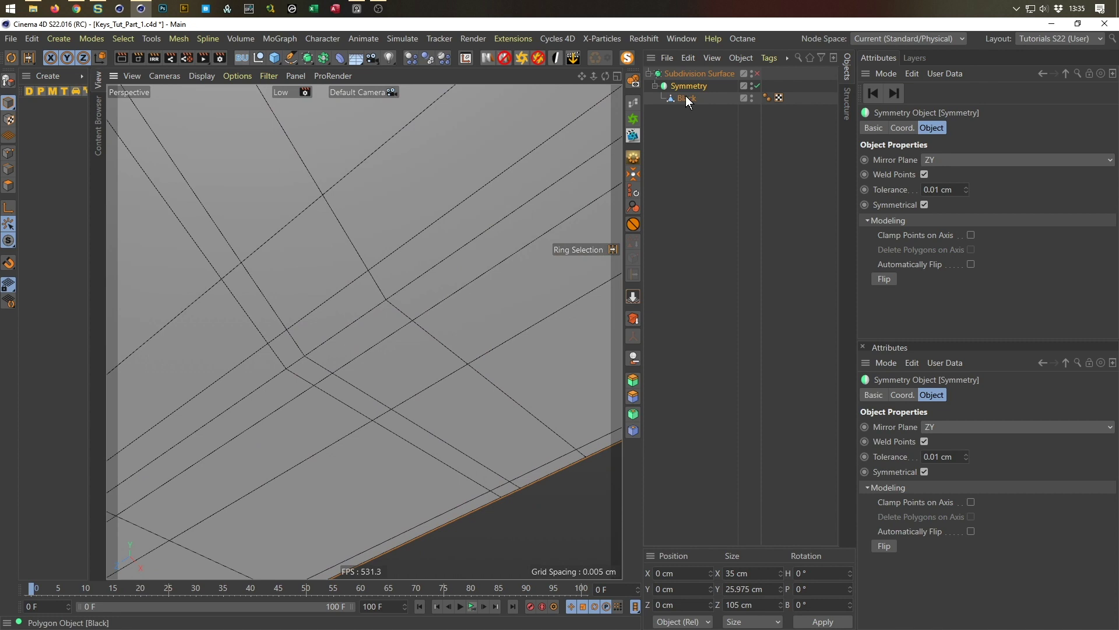
Switch the Black mesh to point mode and inspect the points along the underside's mirror seam with Live Selection active
{"action": "left_click", "coordinate": [686, 98]}
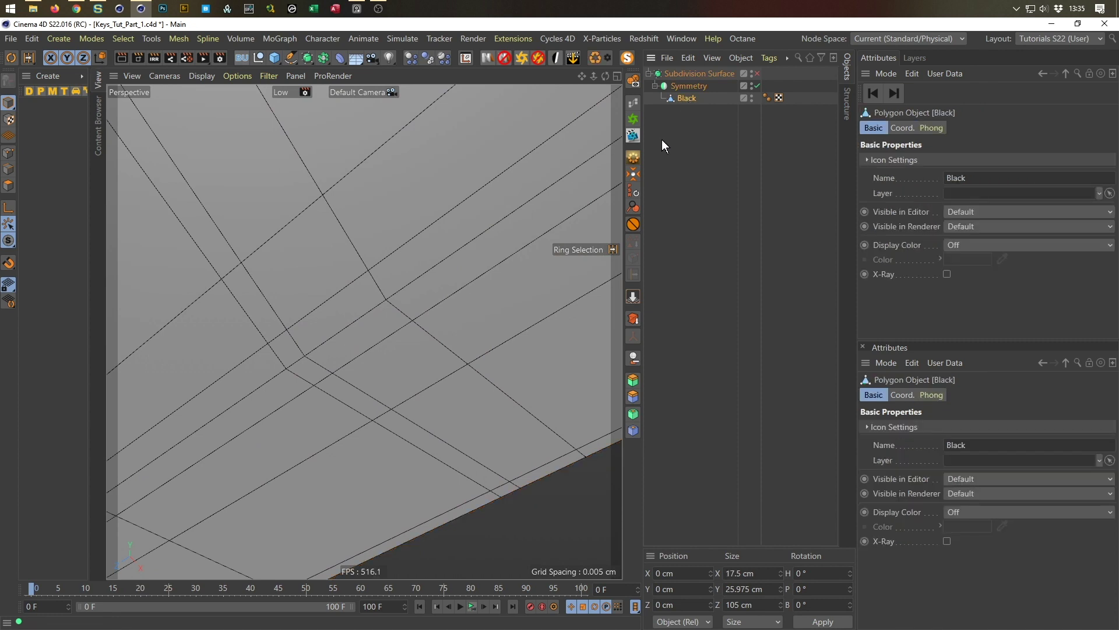
{"action": "left_click", "coordinate": [8, 153]}
{"action": "scroll", "coordinate": [440, 288], "scroll_direction": "down", "scroll_amount": 5}
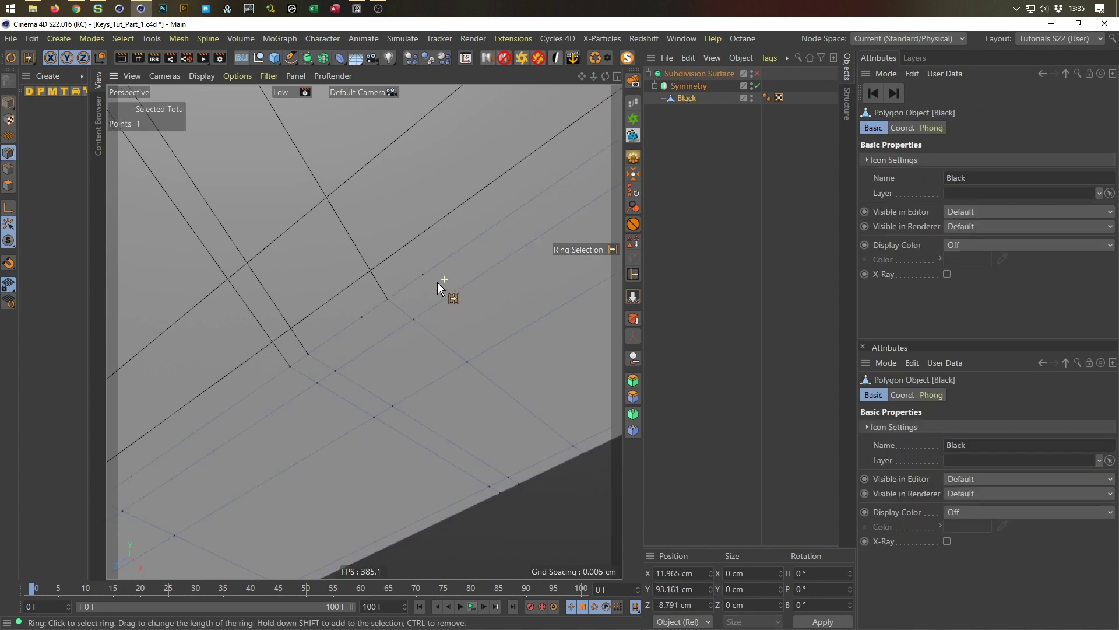
{"action": "left_click_drag", "start_coordinate": [427, 290], "coordinate": [566, 240], "text": "alt"}
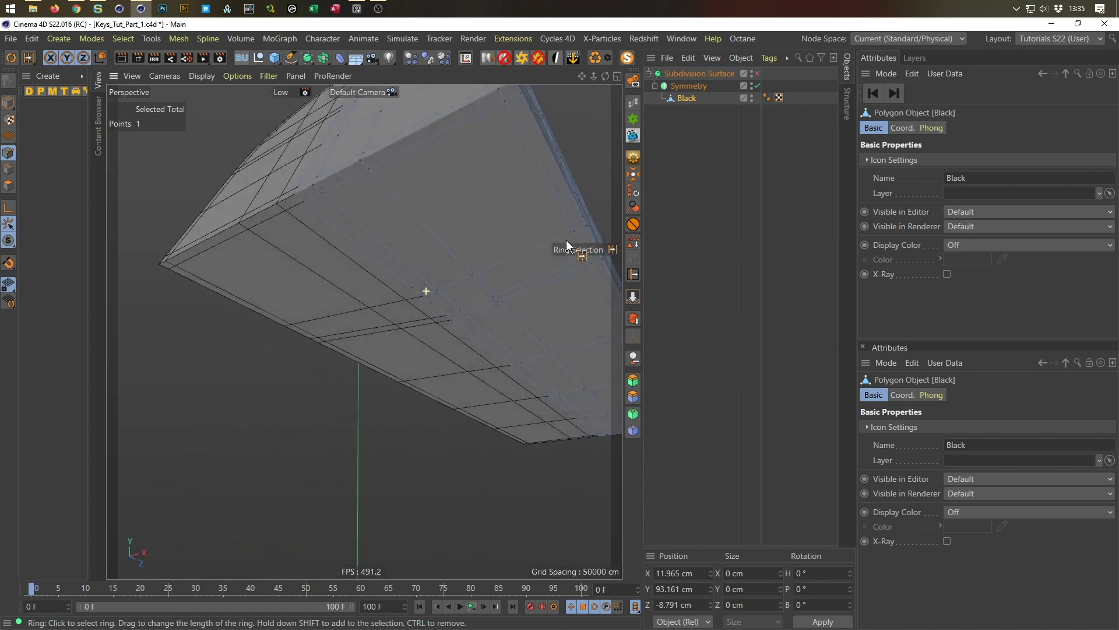
{"action": "scroll", "coordinate": [562, 256], "scroll_direction": "up", "scroll_amount": 5}
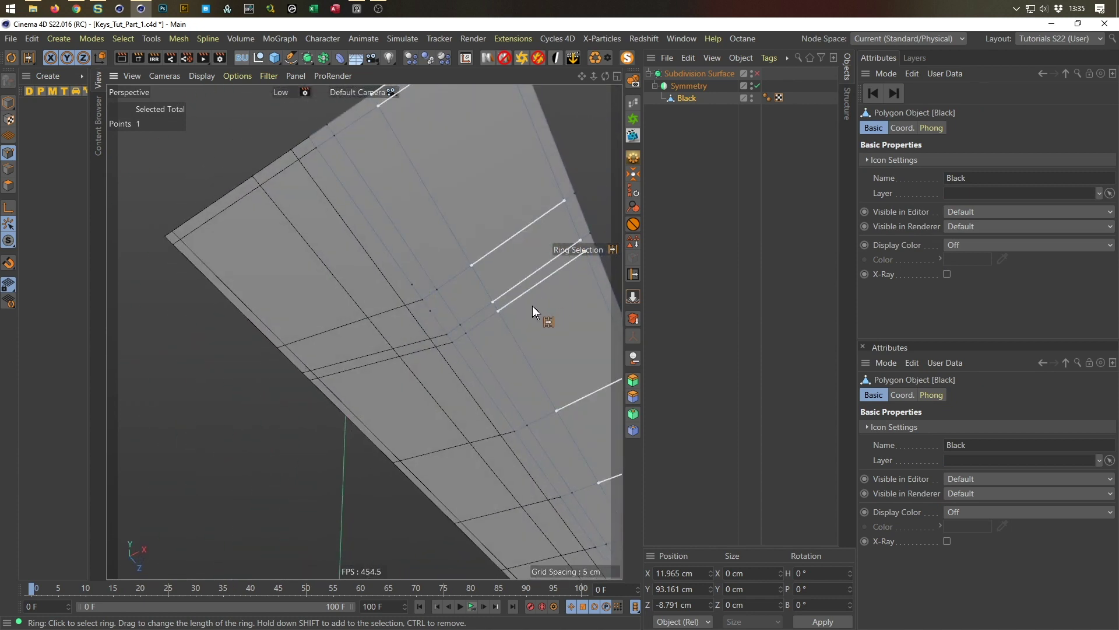
{"action": "key", "text": "k"}
{"action": "key", "text": "l"}
{"action": "key", "text": "space"}
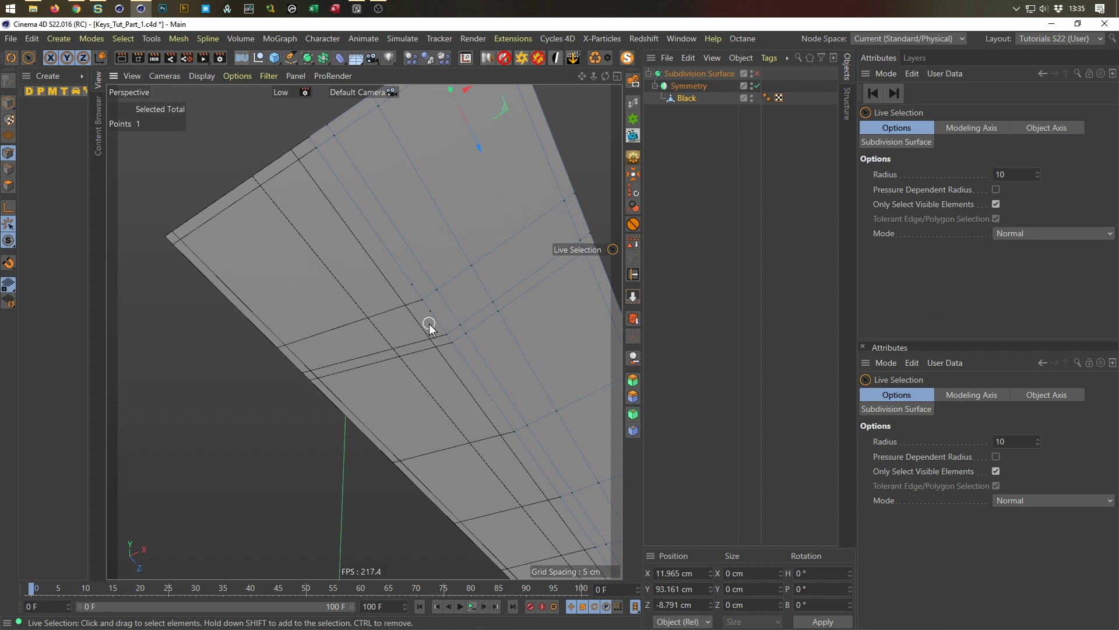
Disable the Symmetry, inspect the half key's open lower edge and clear the point selection
{"action": "left_click", "coordinate": [758, 86]}
{"action": "left_click_drag", "start_coordinate": [460, 286], "coordinate": [458, 308], "text": "alt"}
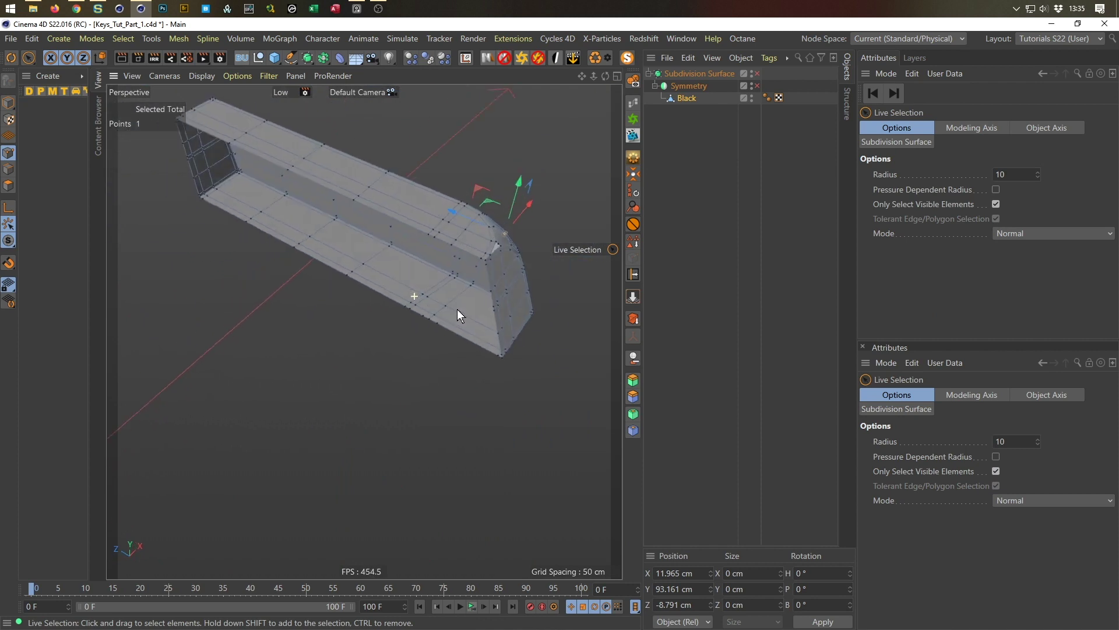
{"action": "right_click_drag", "start_coordinate": [457, 311], "coordinate": [415, 356], "text": "alt"}
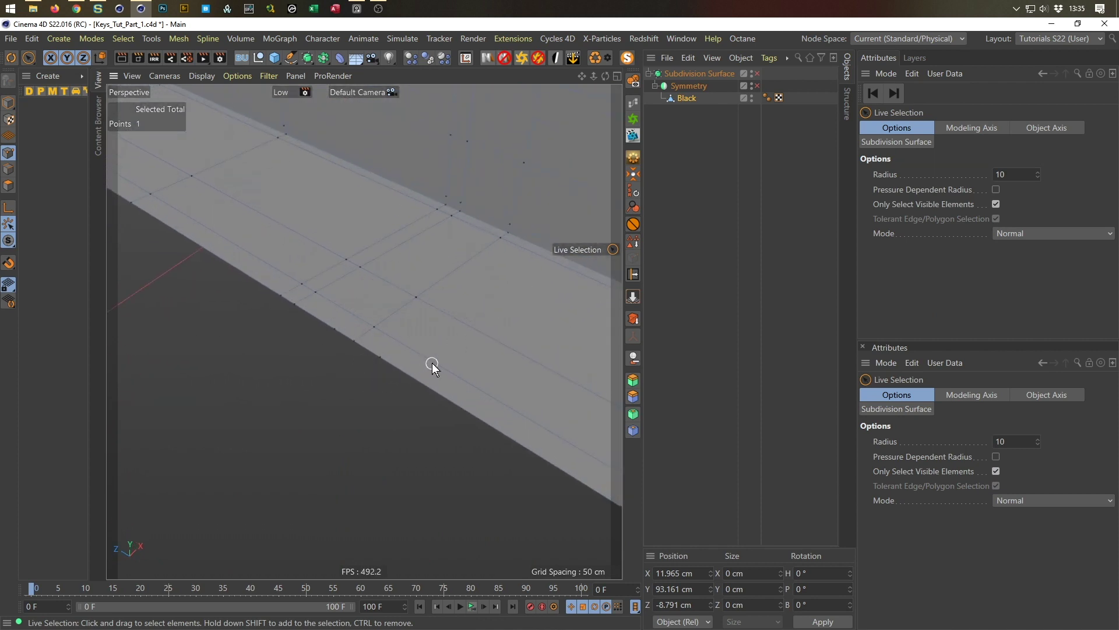
{"action": "left_click_drag", "start_coordinate": [327, 342], "coordinate": [373, 386], "text": "alt"}
{"action": "left_click", "coordinate": [373, 391]}
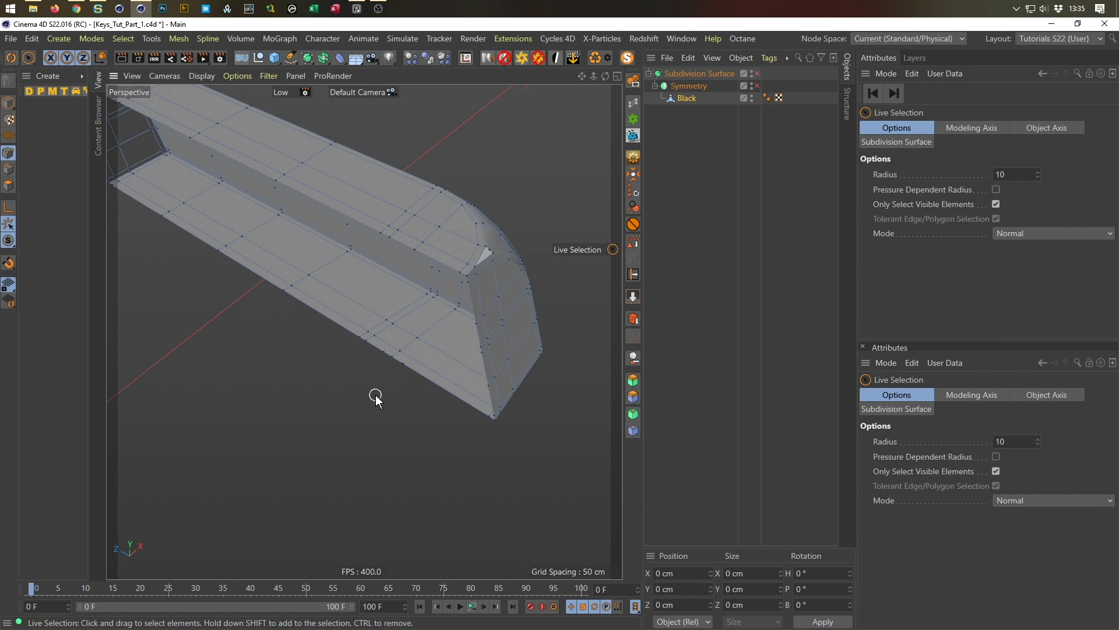
Enable Mesh Check in the Modeling settings to mark problem areas on the Black mesh
{"action": "left_click", "coordinate": [887, 76]}
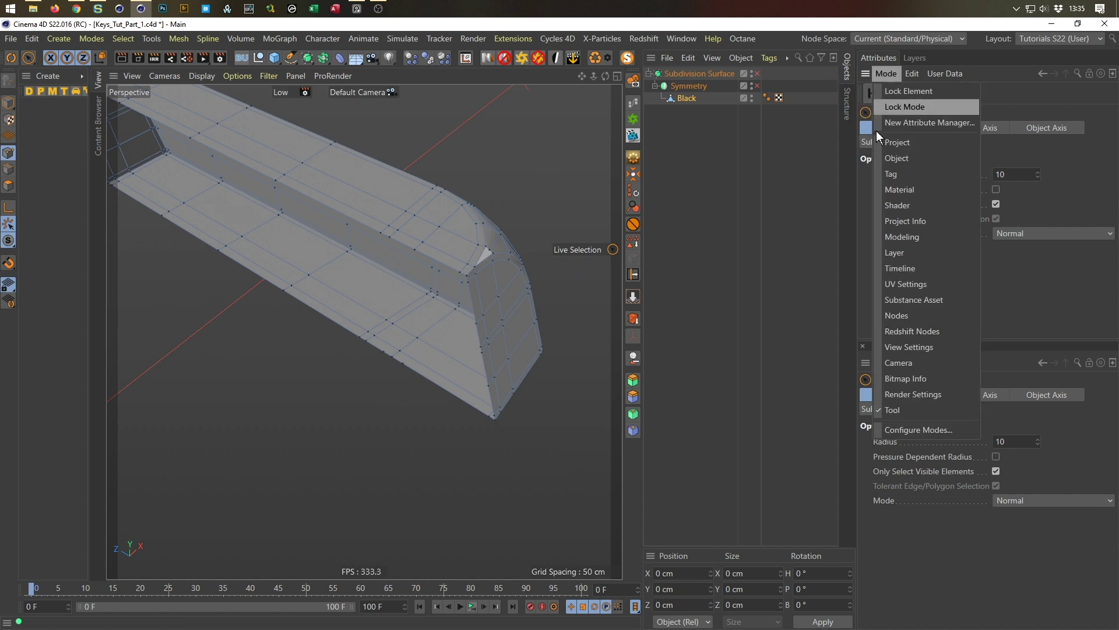
{"action": "left_click", "coordinate": [914, 242]}
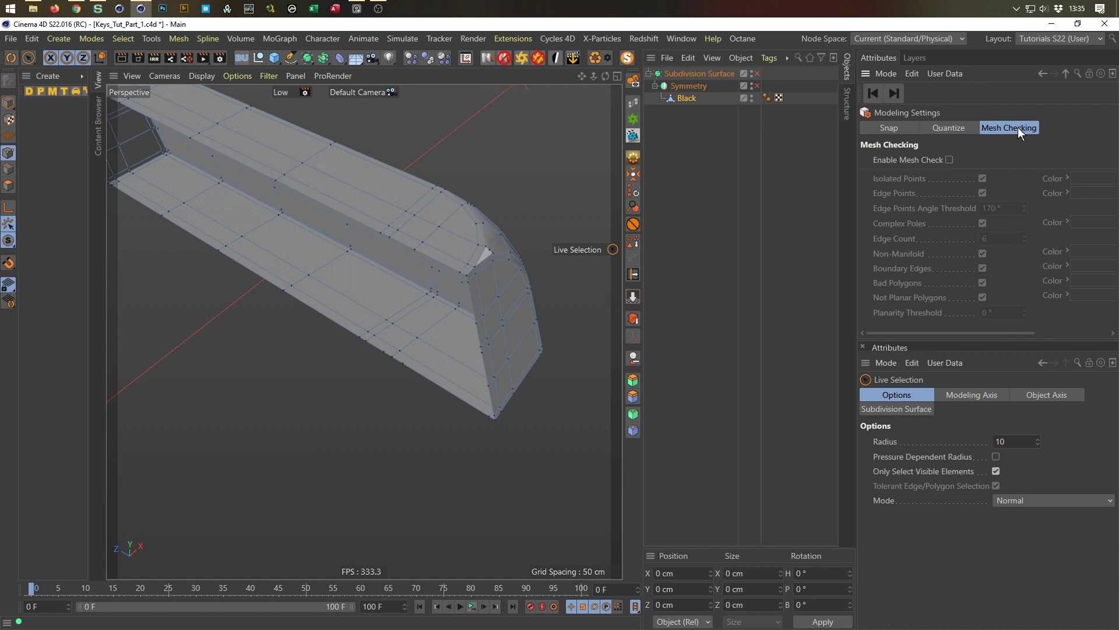
{"action": "left_click", "coordinate": [949, 160]}
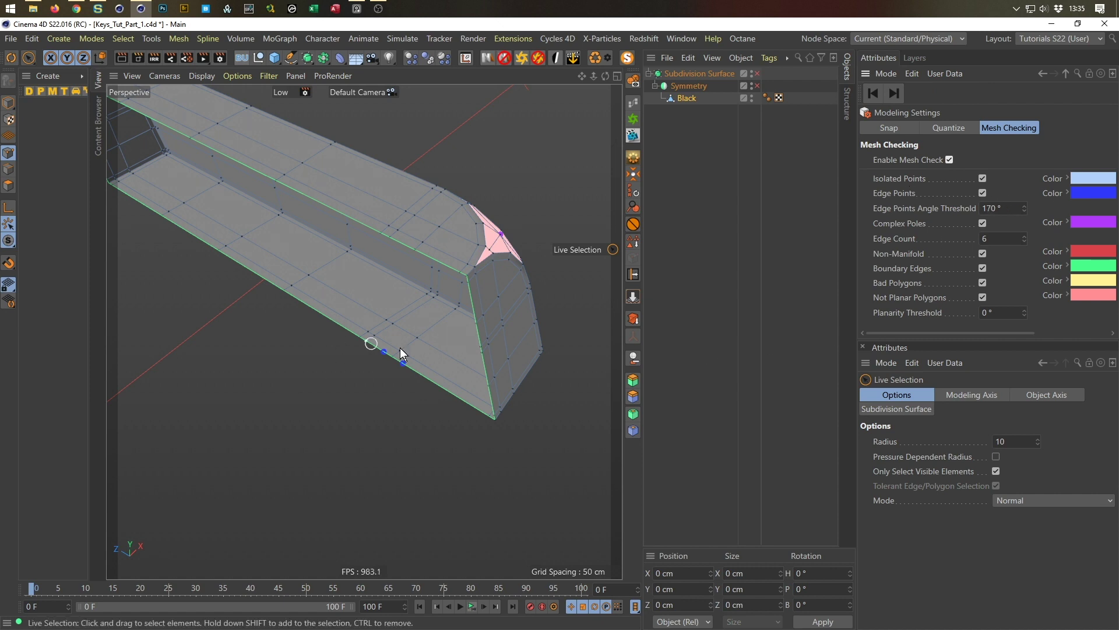
Select the two flagged edge points on the underside's open edge through Mesh Checking and delete them
{"action": "left_click_drag", "start_coordinate": [1011, 333], "coordinate": [1073, 330]}
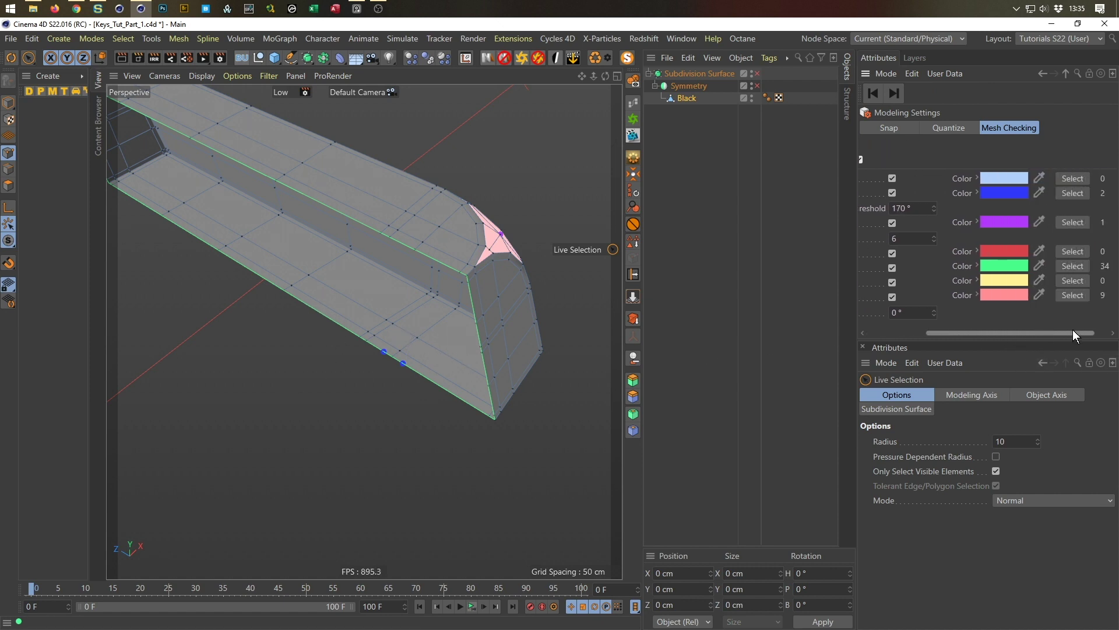
{"action": "left_click", "coordinate": [1066, 194]}
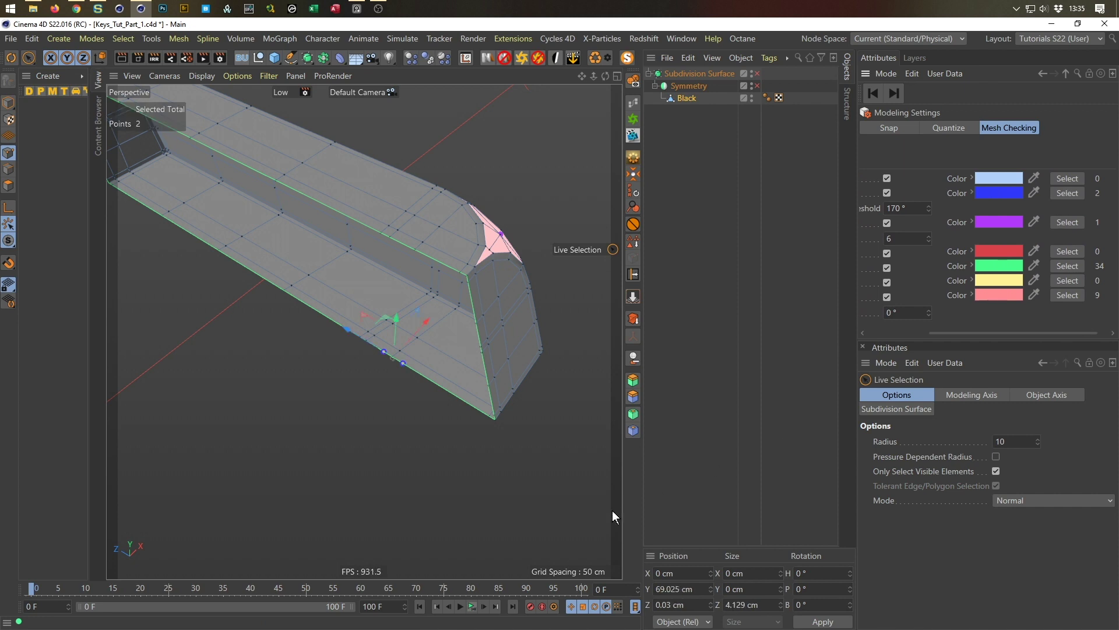
{"action": "left_click", "coordinate": [406, 466]}
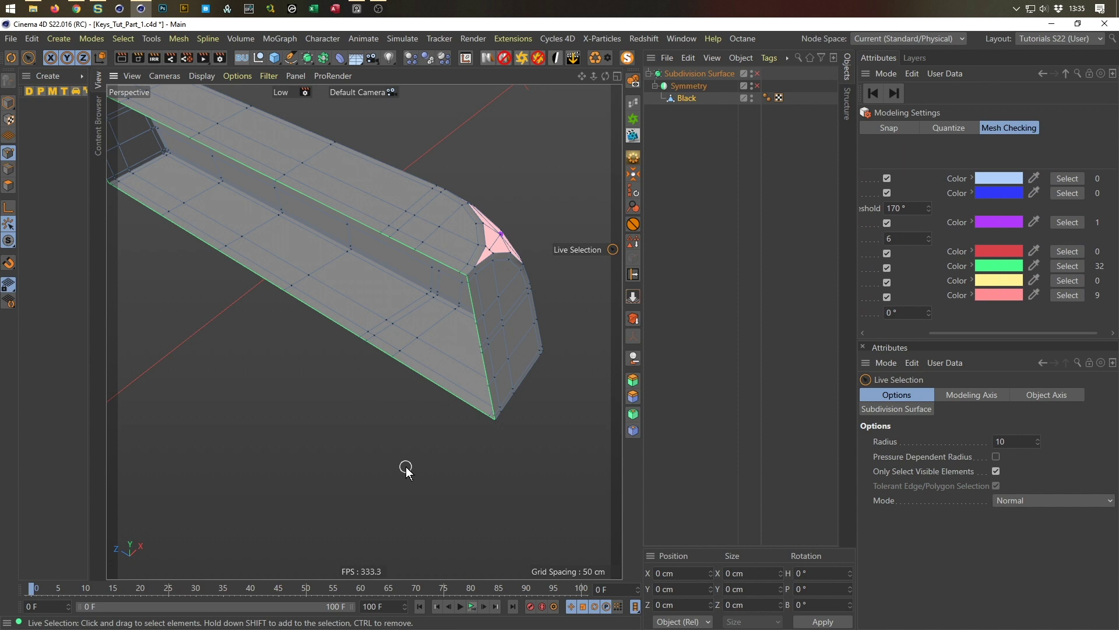
Return the Black mesh to model mode, turn off Mesh Check and re-enable the Symmetry and Subdivision Surface
{"action": "left_click_drag", "start_coordinate": [465, 282], "coordinate": [499, 364], "text": "alt"}
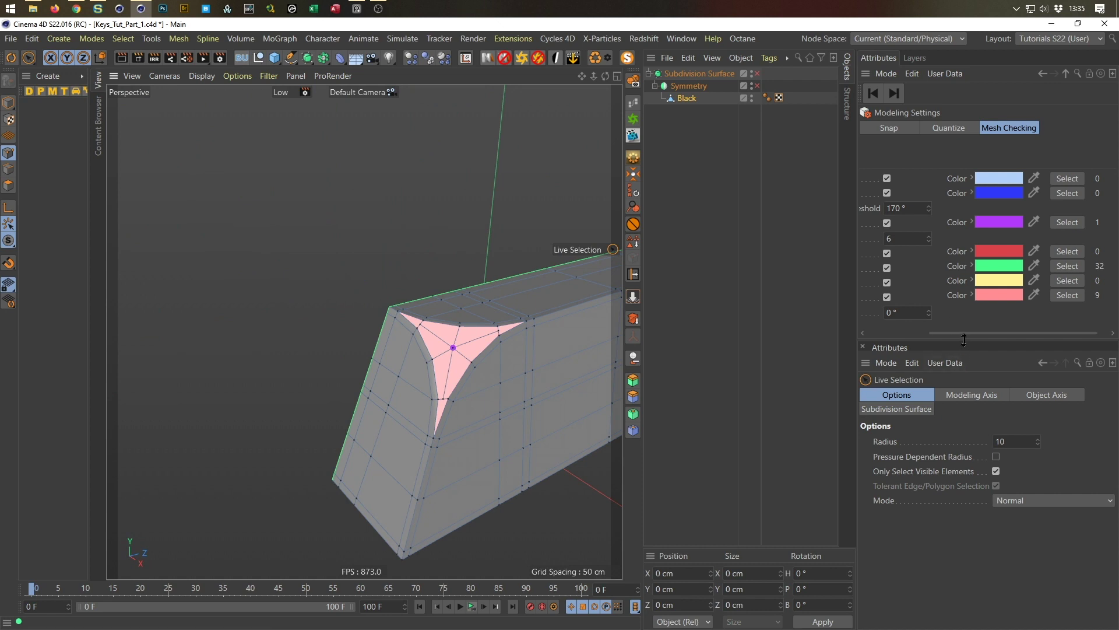
{"action": "left_click_drag", "start_coordinate": [963, 333], "coordinate": [886, 346]}
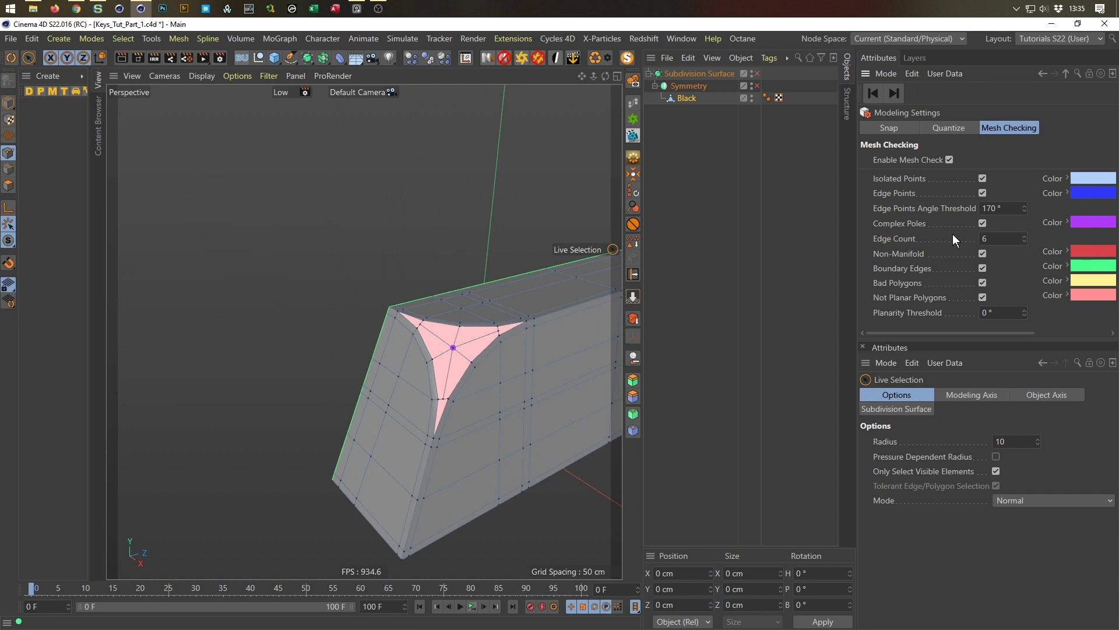
{"action": "left_click_drag", "start_coordinate": [426, 349], "coordinate": [520, 317], "text": "alt"}
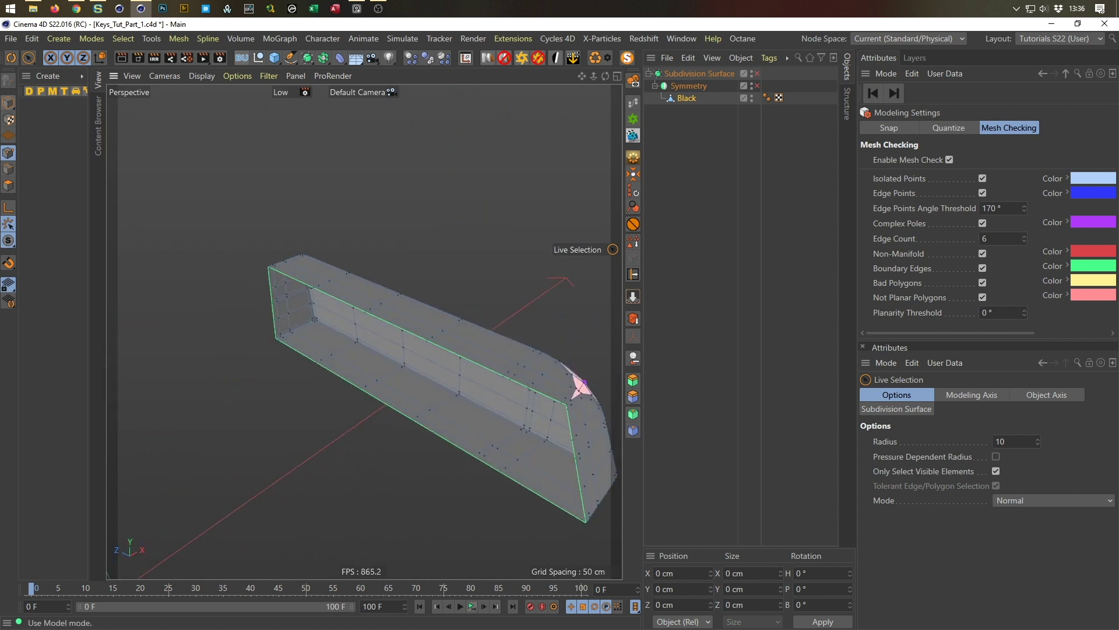
{"action": "left_click", "coordinate": [8, 102]}
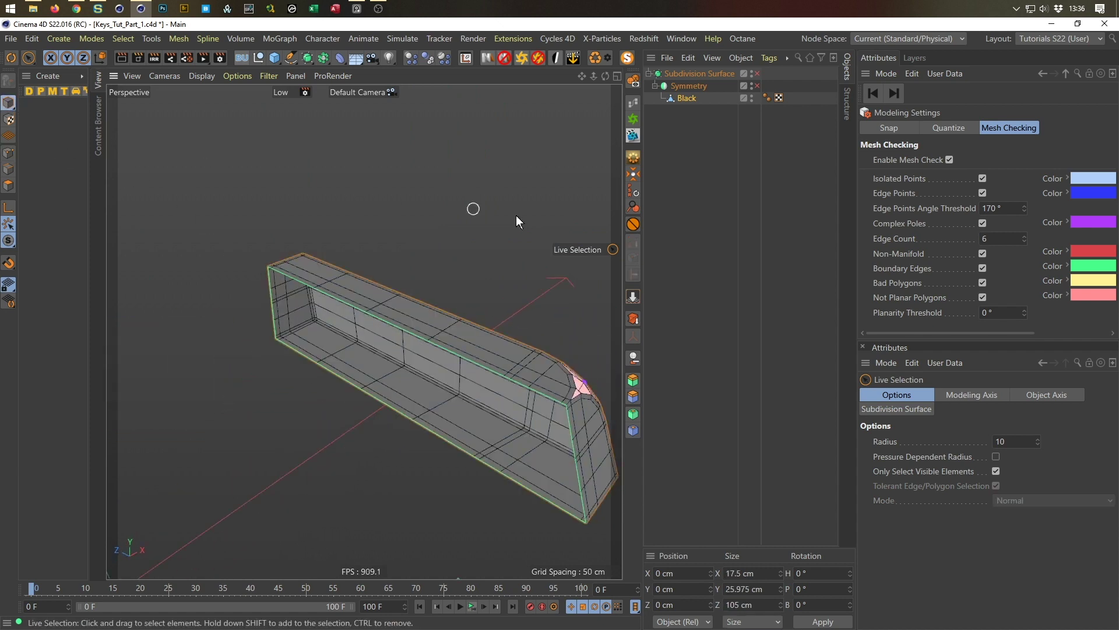
{"action": "left_click", "coordinate": [949, 161]}
{"action": "left_click", "coordinate": [756, 86]}
{"action": "left_click", "coordinate": [756, 73]}
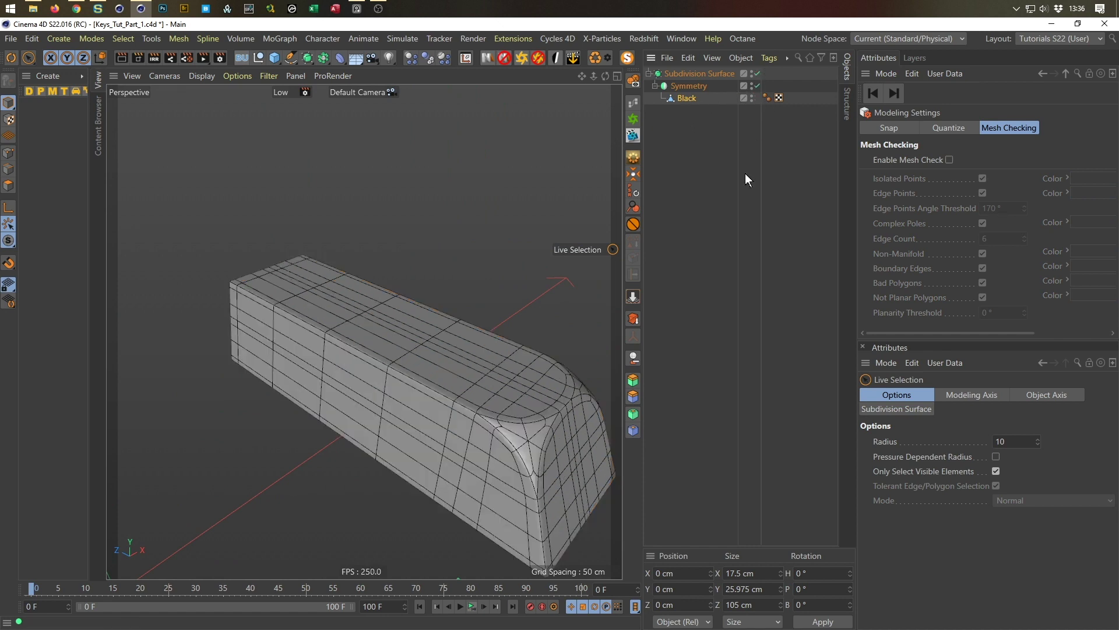
Put the Black mesh in edge mode and start Edge Slide on the lengthwise edges of the smoothed key's underside
{"action": "left_click_drag", "start_coordinate": [467, 476], "coordinate": [378, 266], "text": "alt"}
{"action": "right_click_drag", "start_coordinate": [379, 267], "coordinate": [377, 466], "text": "alt"}
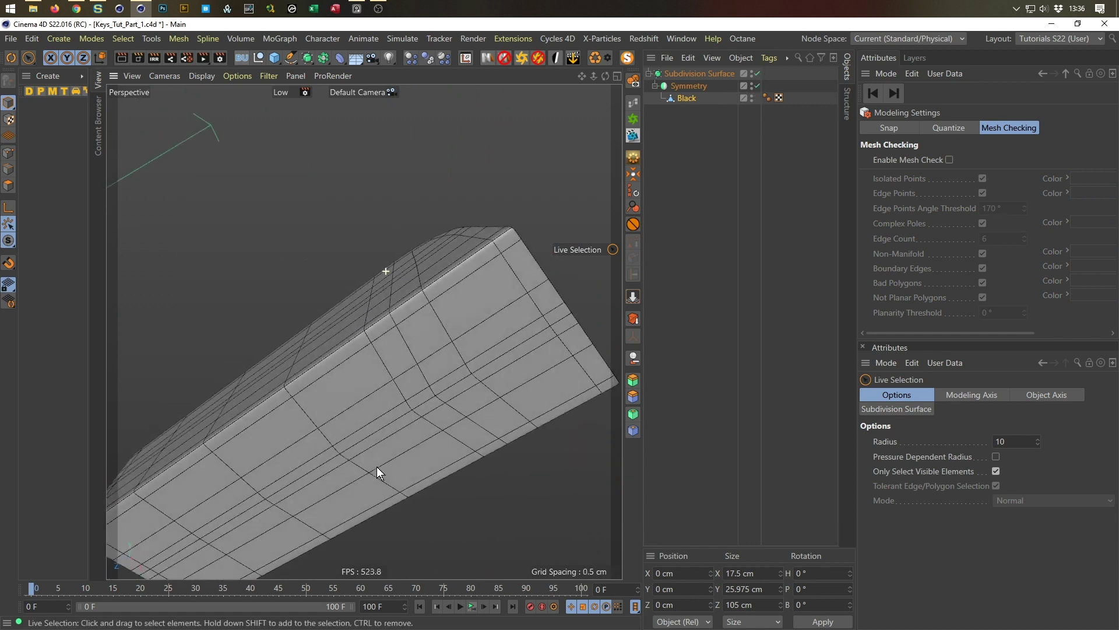
{"action": "scroll", "coordinate": [534, 369], "scroll_direction": "up", "scroll_amount": 5}
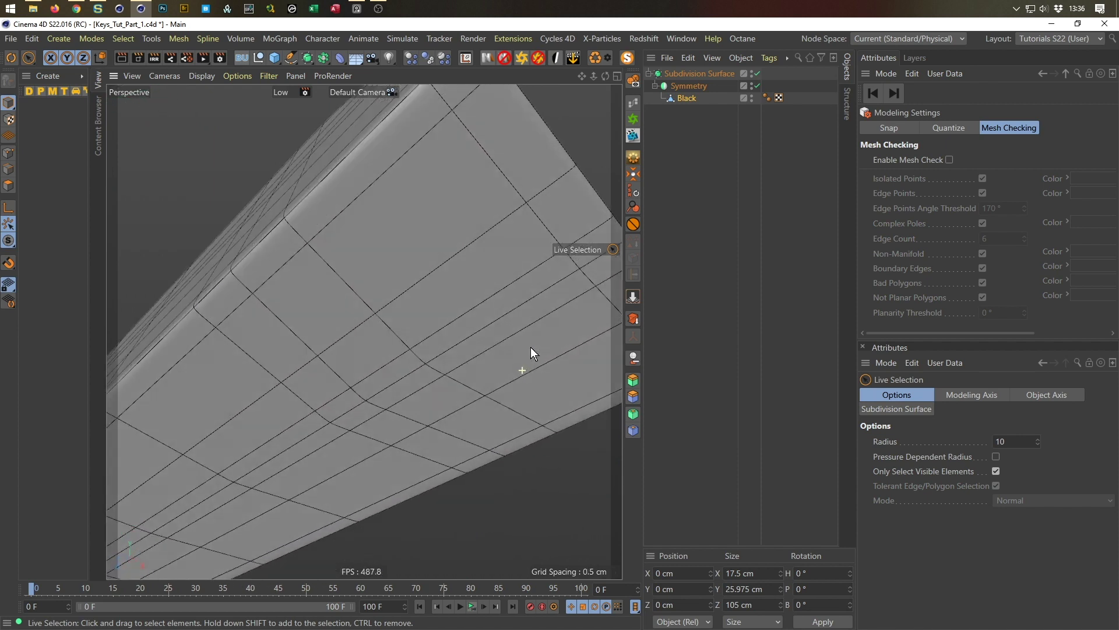
{"action": "scroll", "coordinate": [531, 346], "scroll_direction": "up", "scroll_amount": 5}
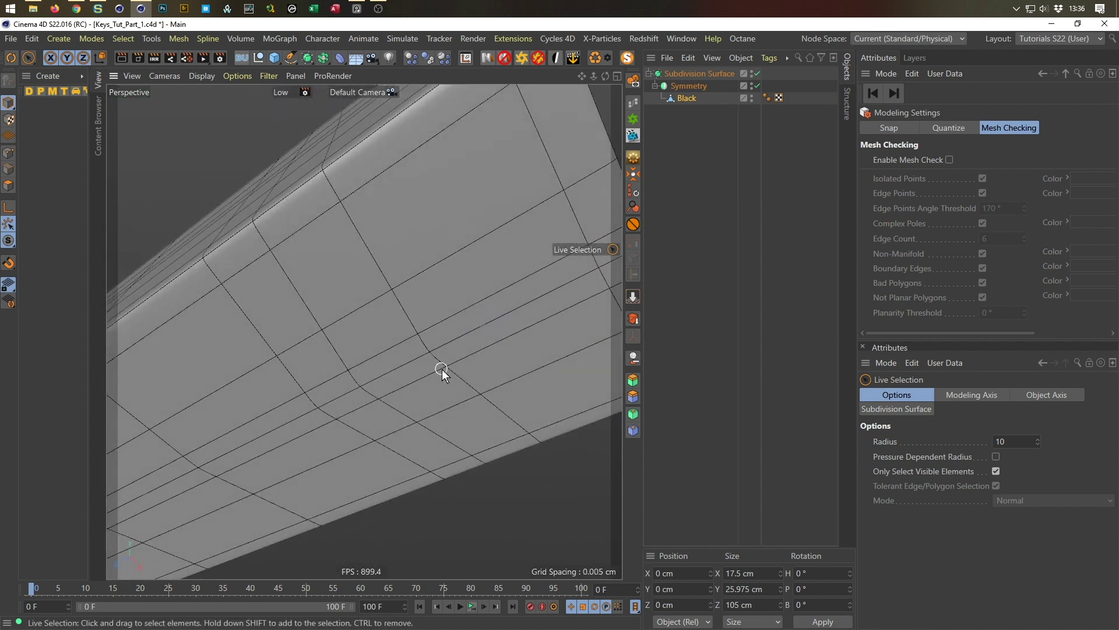
{"action": "left_click", "coordinate": [682, 99]}
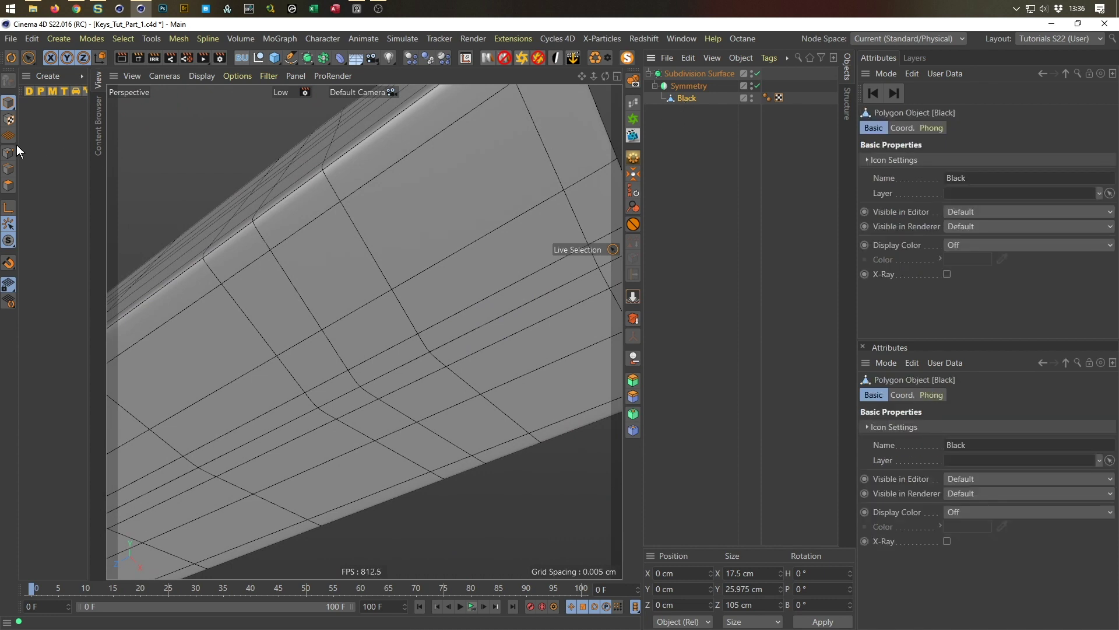
{"action": "left_click", "coordinate": [7, 169]}
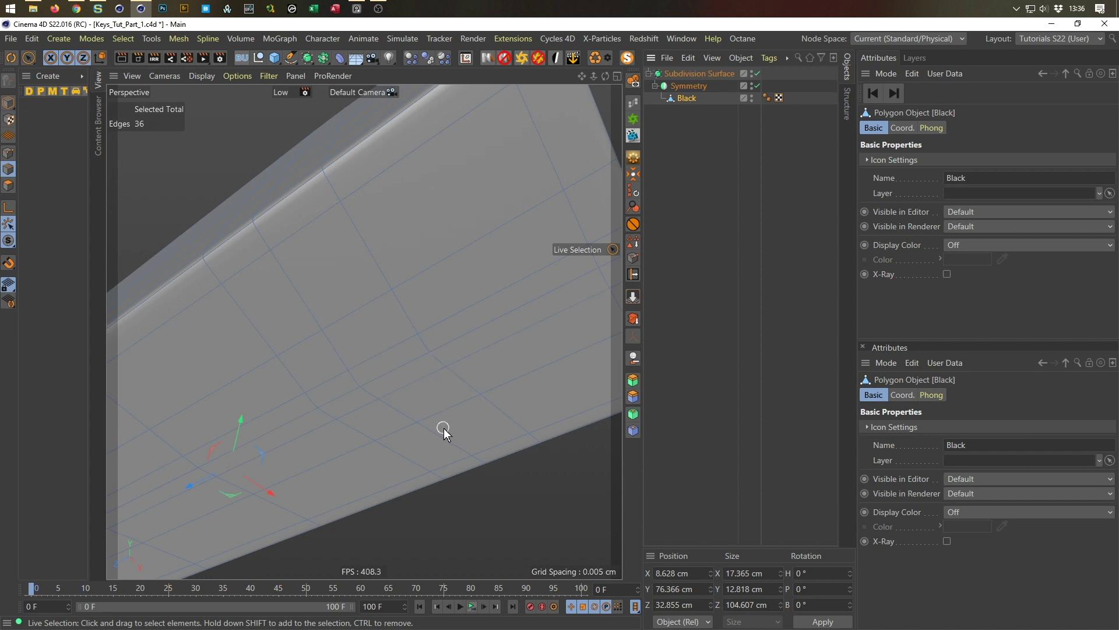
{"action": "key", "text": "m"}
{"action": "key", "text": "o"}
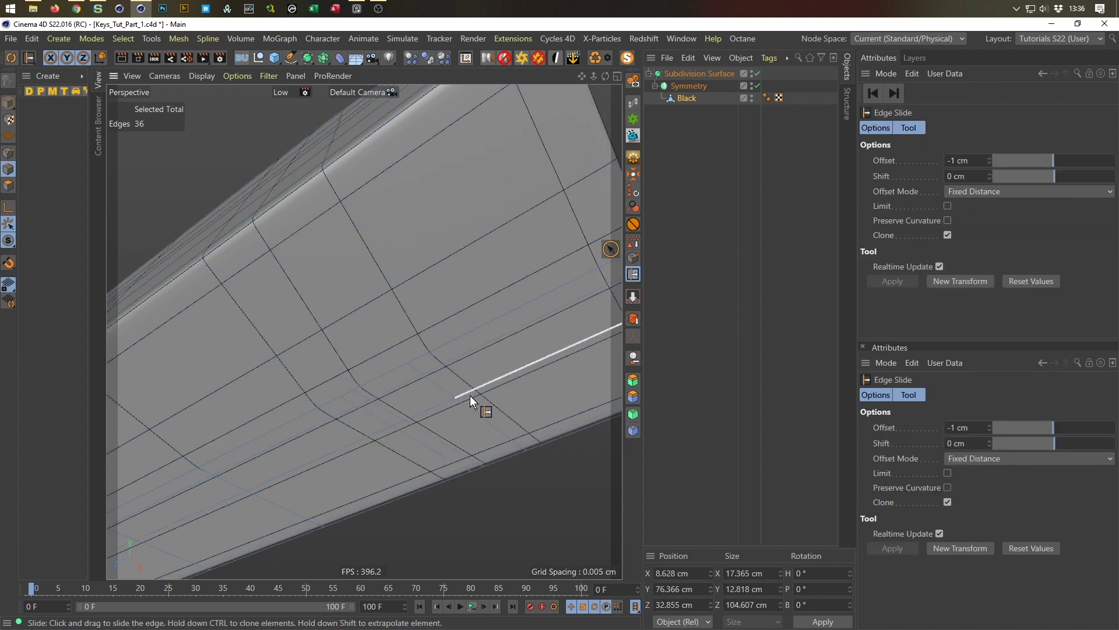
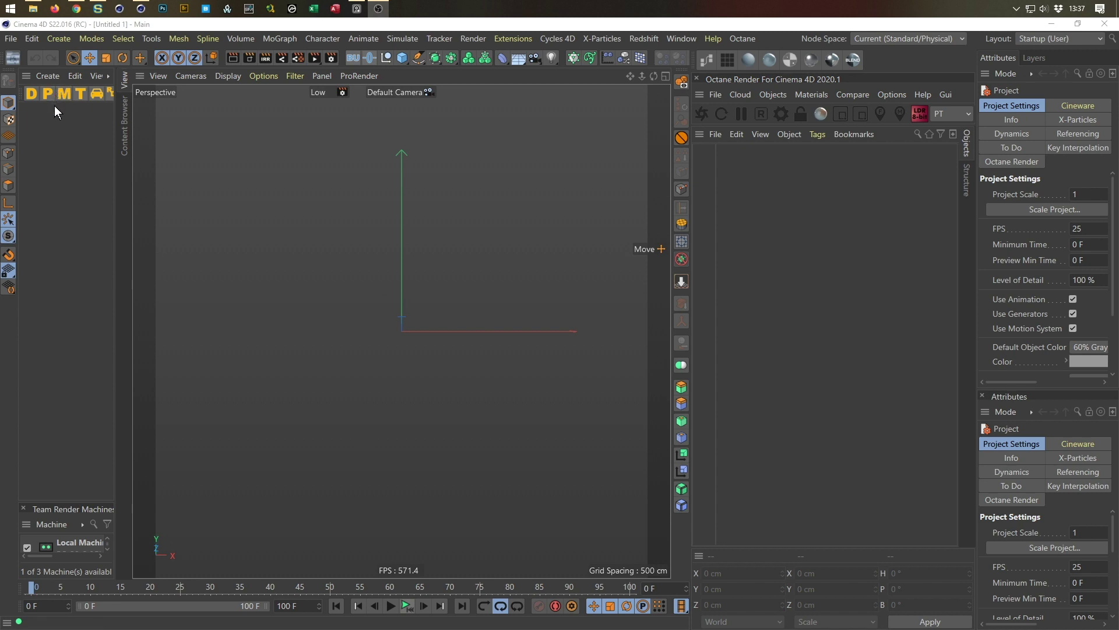
Load the auto-save Keys_Tut_Part_1.c4d@20200510_120808 from the AutoBackup folder and close the Auto Saves window
{"action": "left_click", "coordinate": [12, 57]}
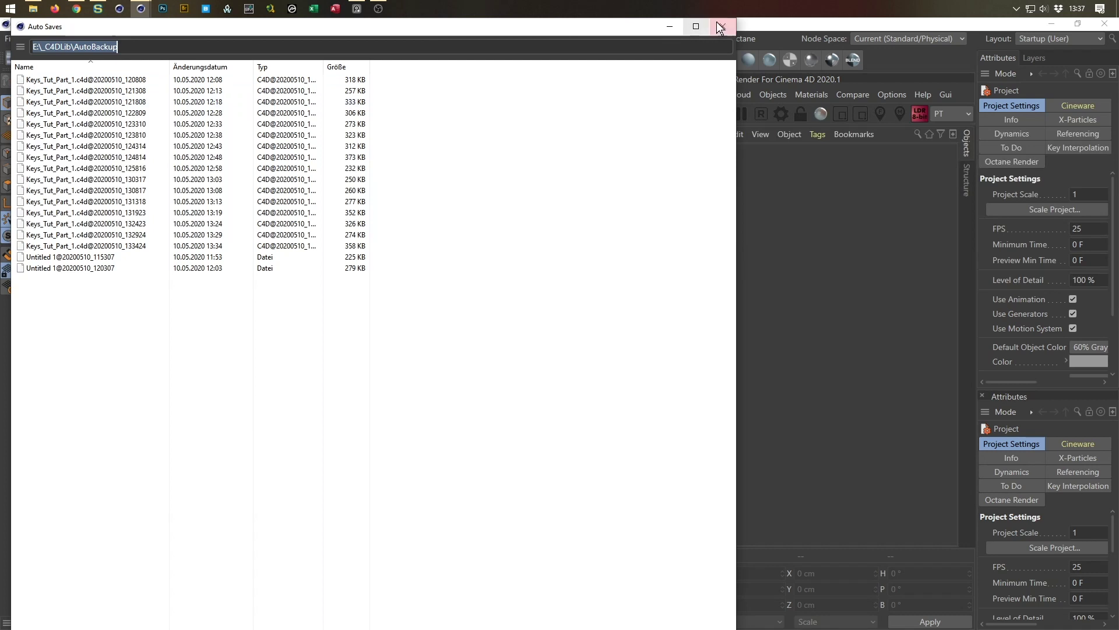
{"action": "left_click_drag", "start_coordinate": [739, 21], "coordinate": [545, 170]}
{"action": "left_click_drag", "start_coordinate": [425, 182], "coordinate": [436, 118]}
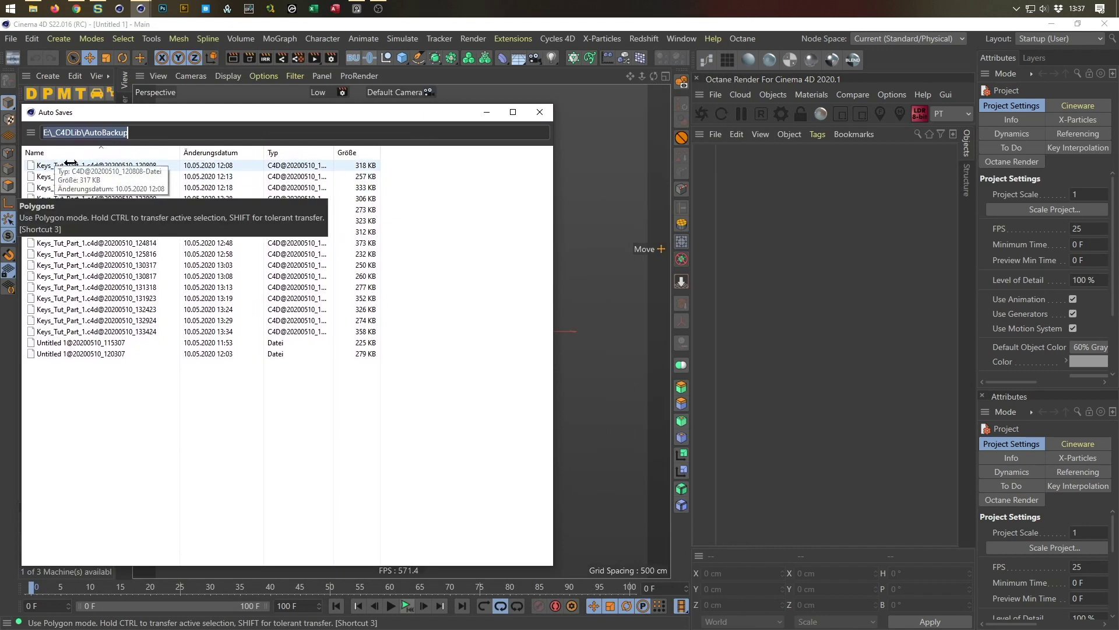
{"action": "left_click_drag", "start_coordinate": [47, 166], "coordinate": [591, 188]}
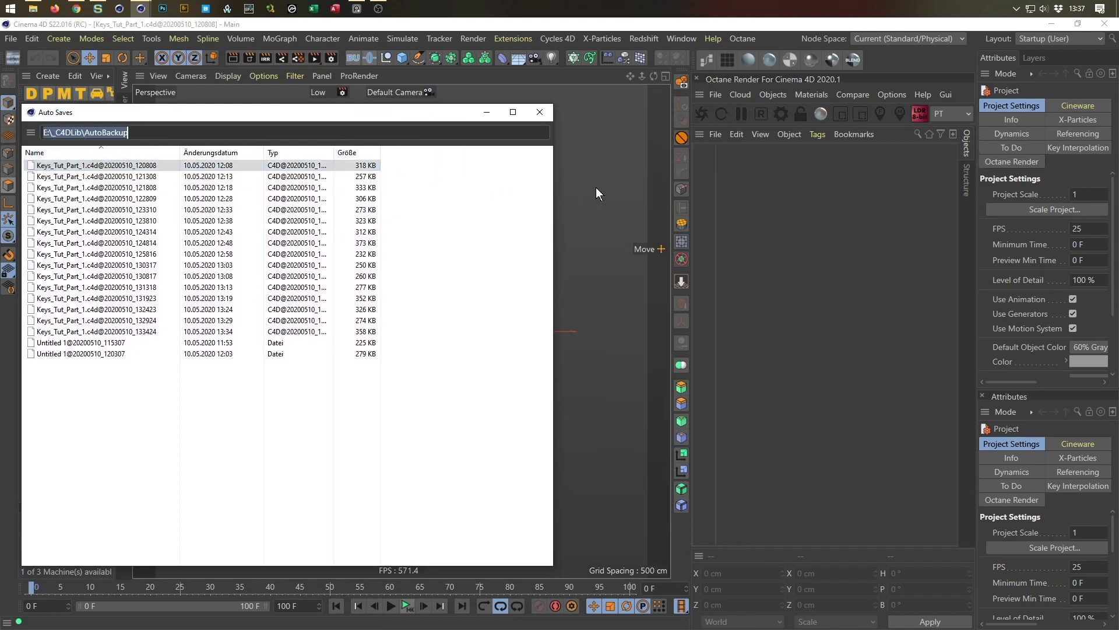
{"action": "left_click", "coordinate": [540, 112]}
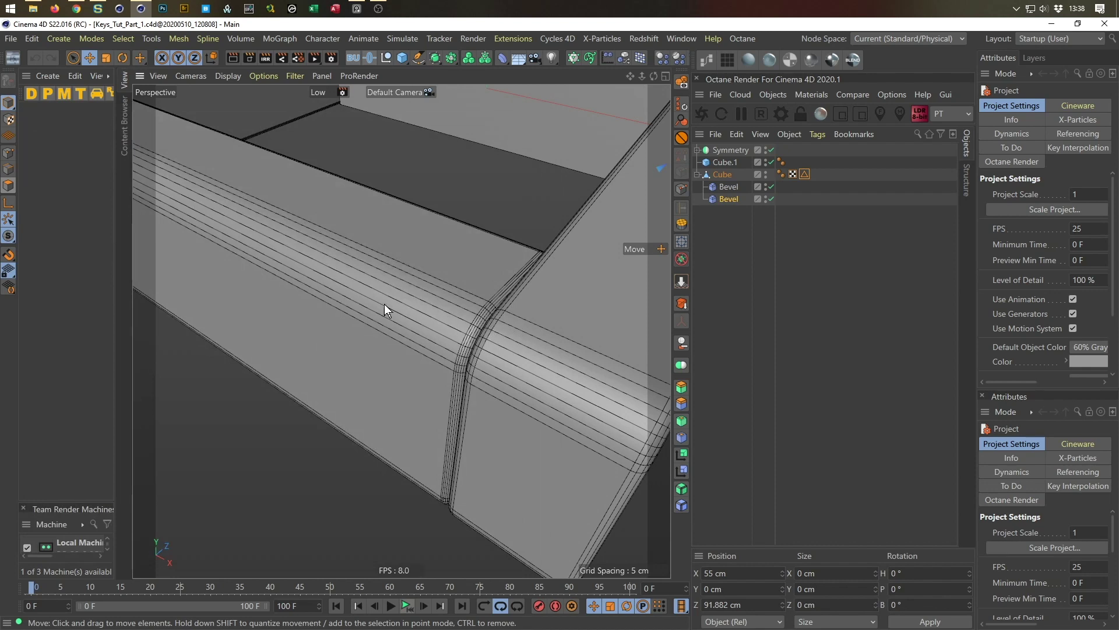
From a new project, sort the auto-saves by modification date, oldest first, and load Untitled 1@20200510_115307
{"action": "key", "text": "ctrl+n"}
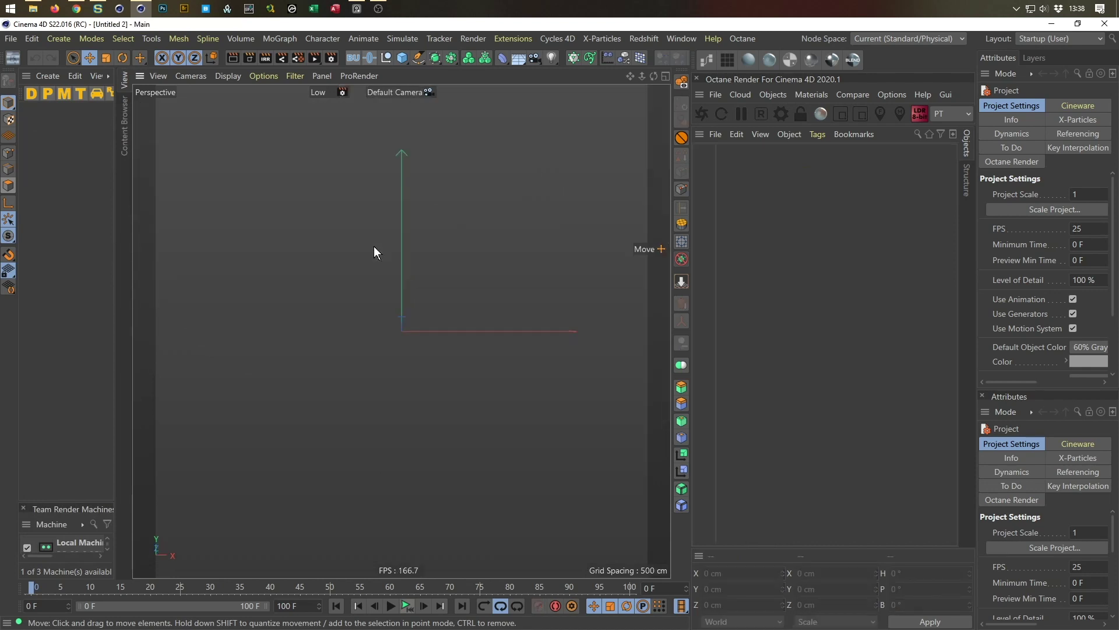
{"action": "left_click", "coordinate": [12, 41]}
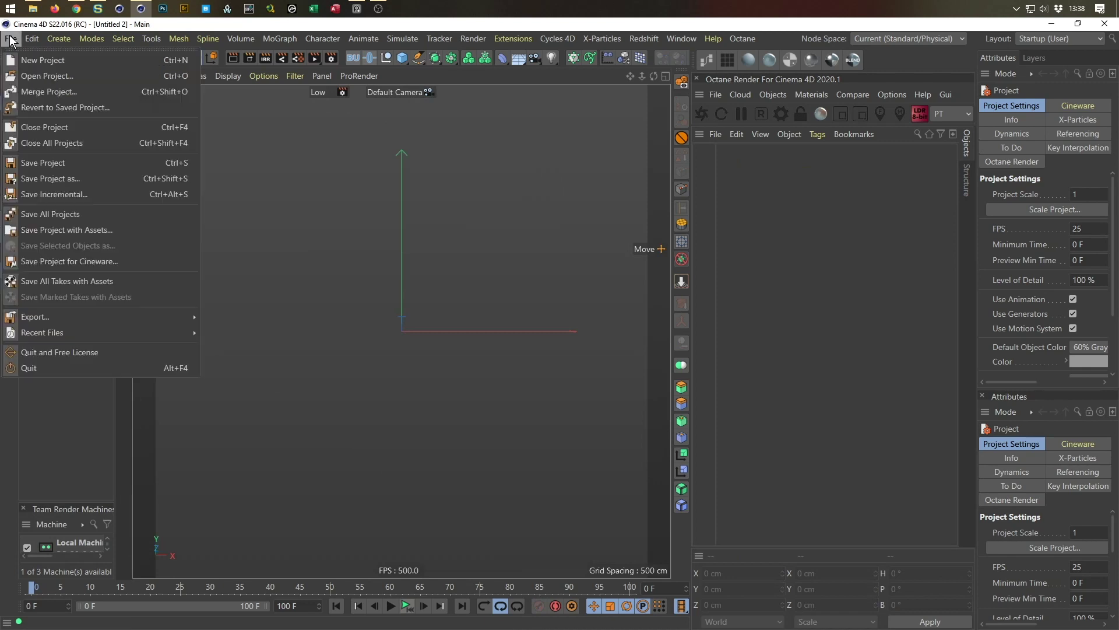
{"action": "left_click", "coordinate": [12, 47]}
{"action": "left_click", "coordinate": [18, 57]}
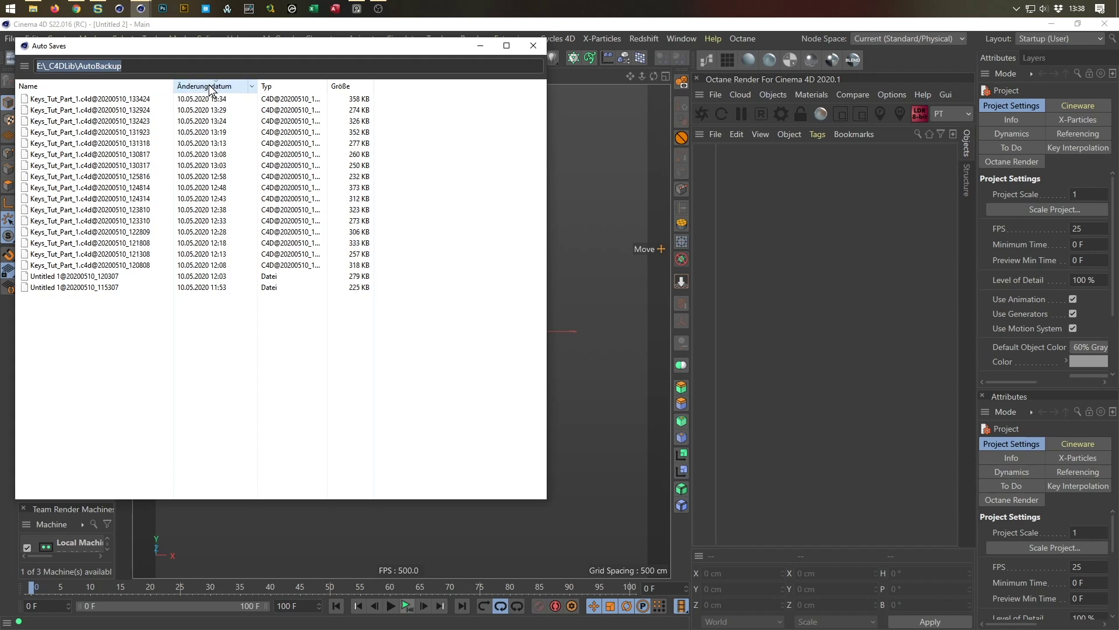
{"action": "left_click", "coordinate": [208, 87]}
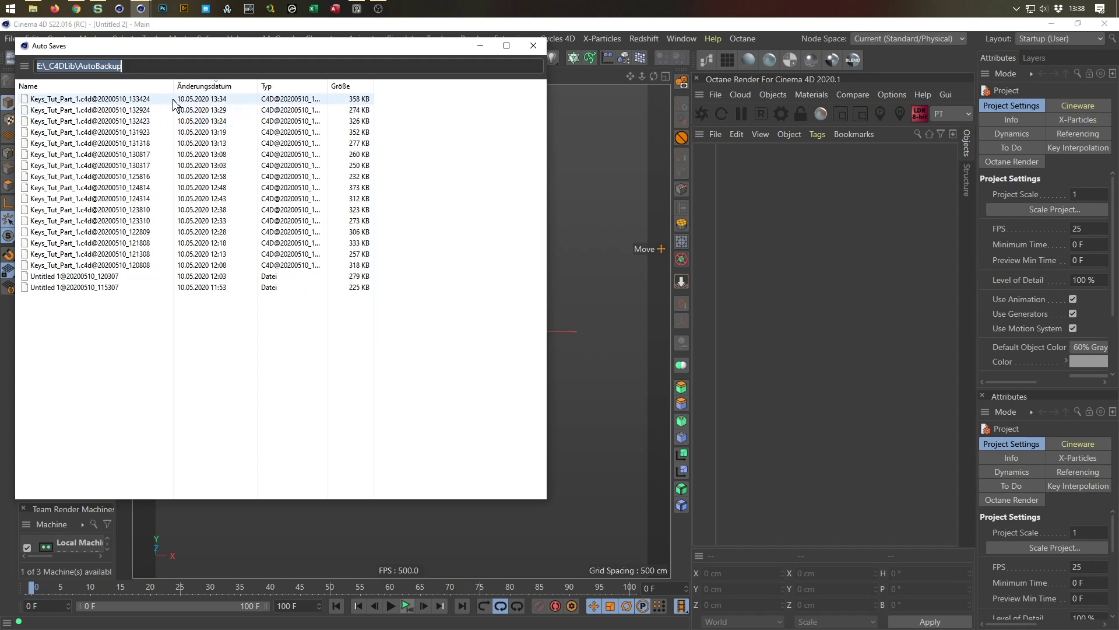
{"action": "left_click", "coordinate": [206, 86]}
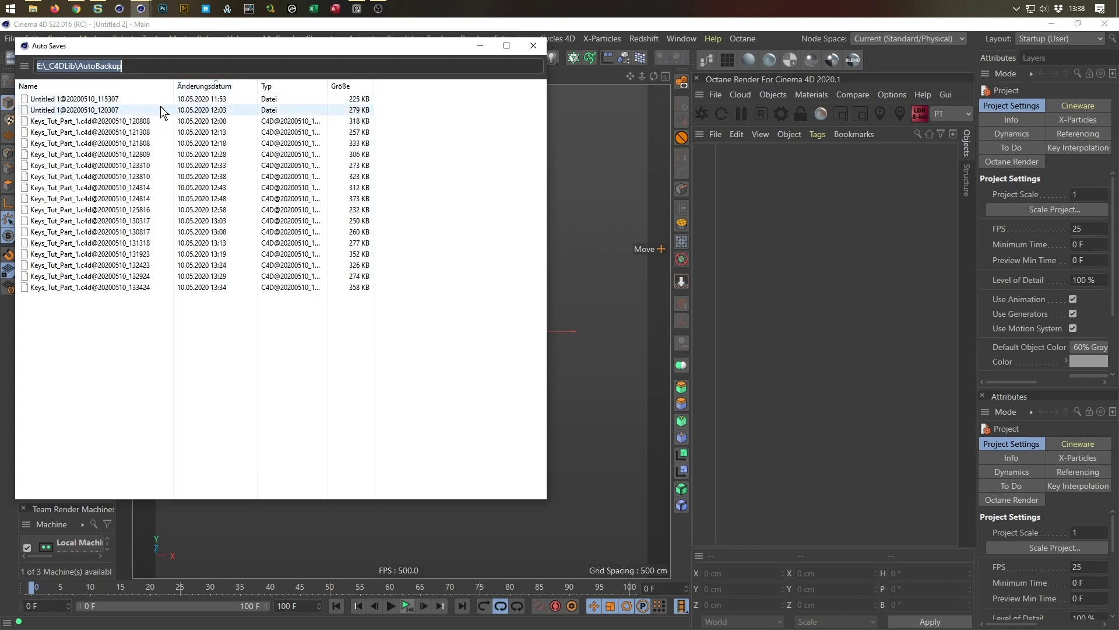
{"action": "left_click", "coordinate": [91, 99]}
{"action": "left_click_drag", "start_coordinate": [580, 239], "coordinate": [579, 240]}
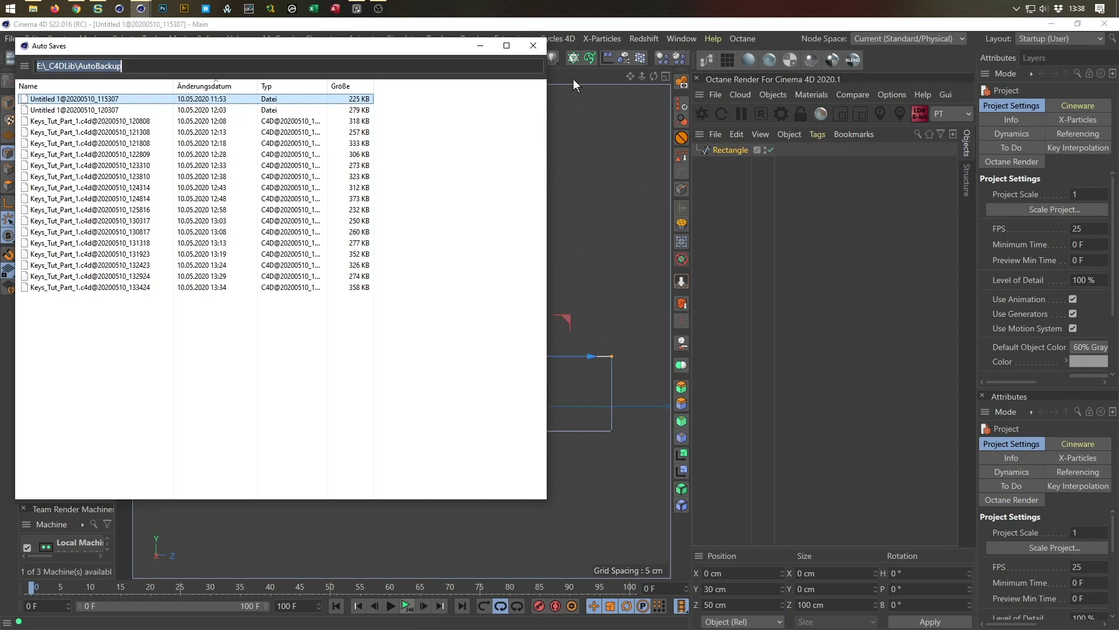
{"action": "left_click", "coordinate": [534, 46]}
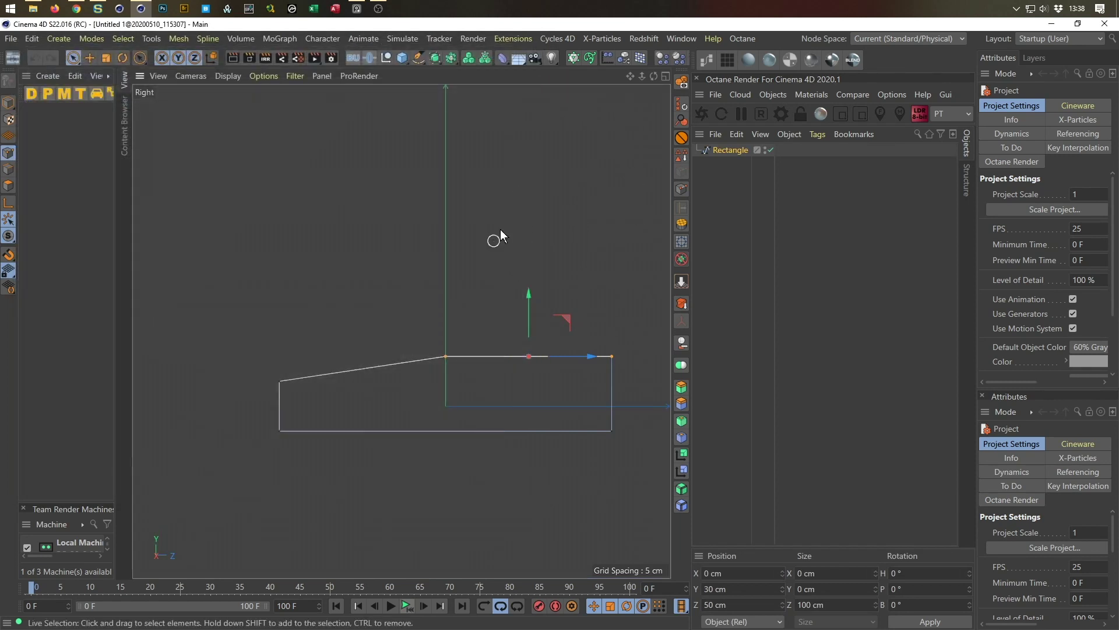
Start a new project, reopen the recent backup Keys_Tut_Part_1.c4d@20200510_120808 and check its model
{"action": "key", "text": "ctrl+n"}
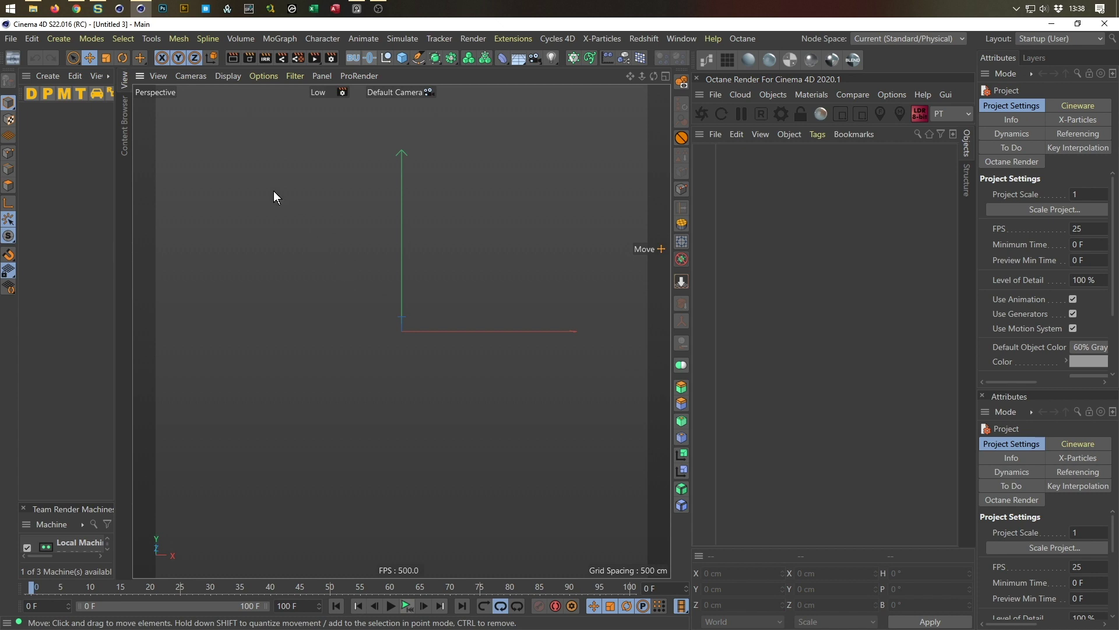
{"action": "left_click", "coordinate": [8, 38]}
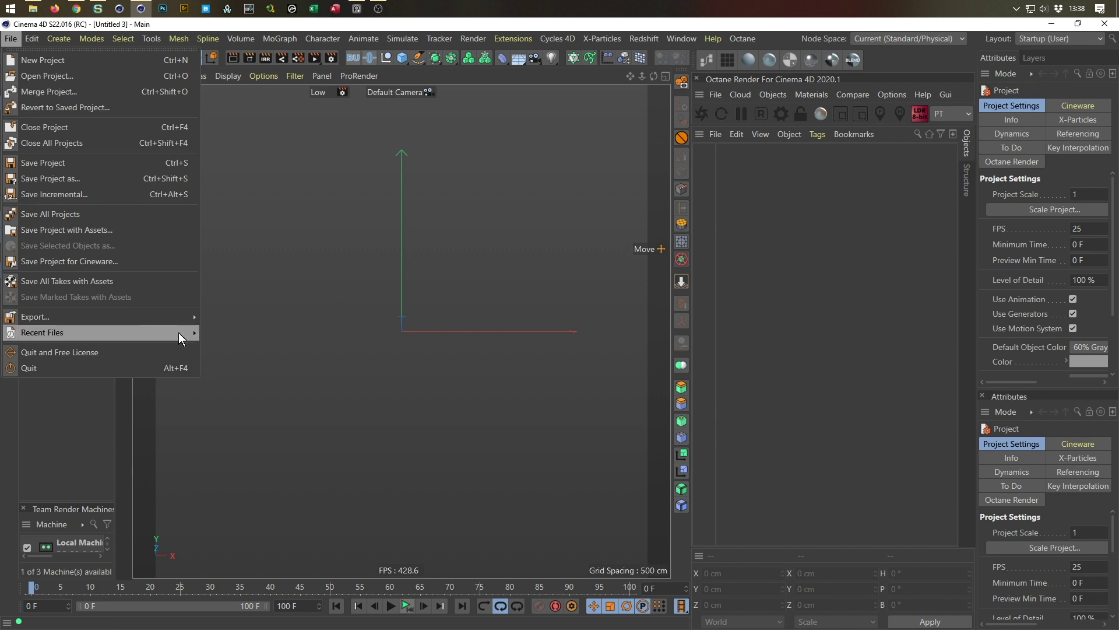
{"action": "mouse_move", "coordinate": [179, 331]}
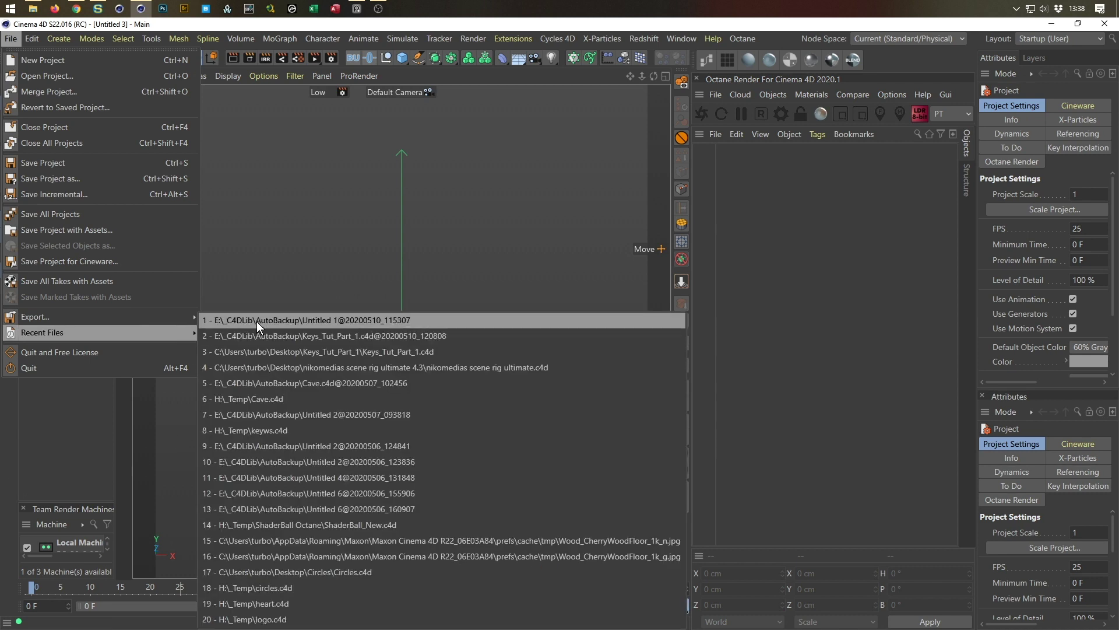
{"action": "left_click", "coordinate": [296, 337]}
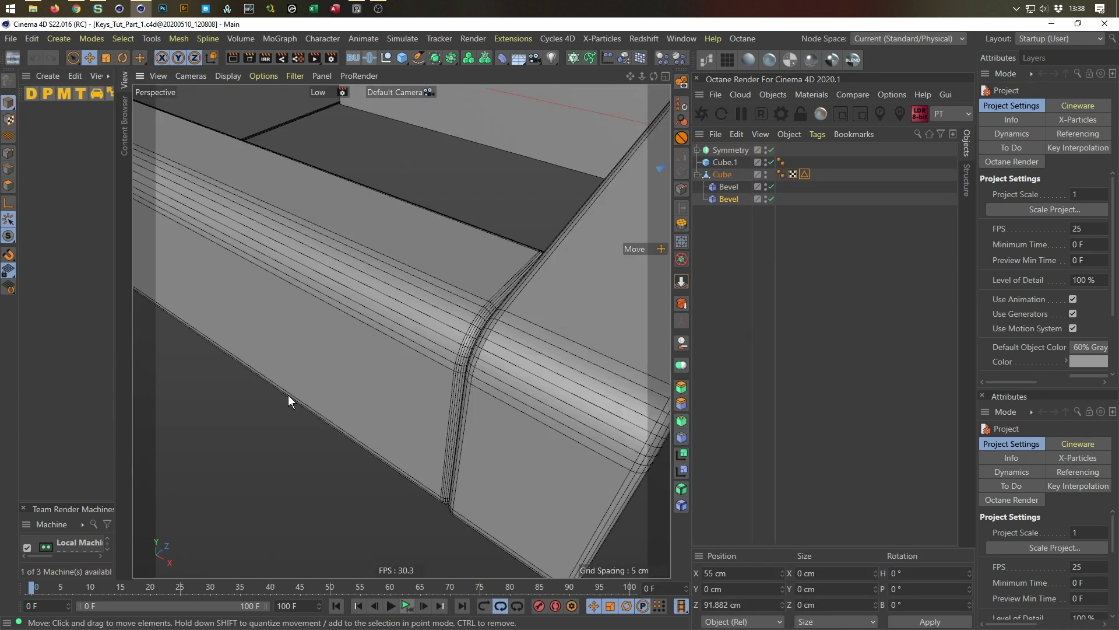
{"action": "scroll", "coordinate": [288, 394], "scroll_direction": "down", "scroll_amount": 5}
{"action": "scroll", "coordinate": [344, 310], "scroll_direction": "up", "scroll_amount": 5}
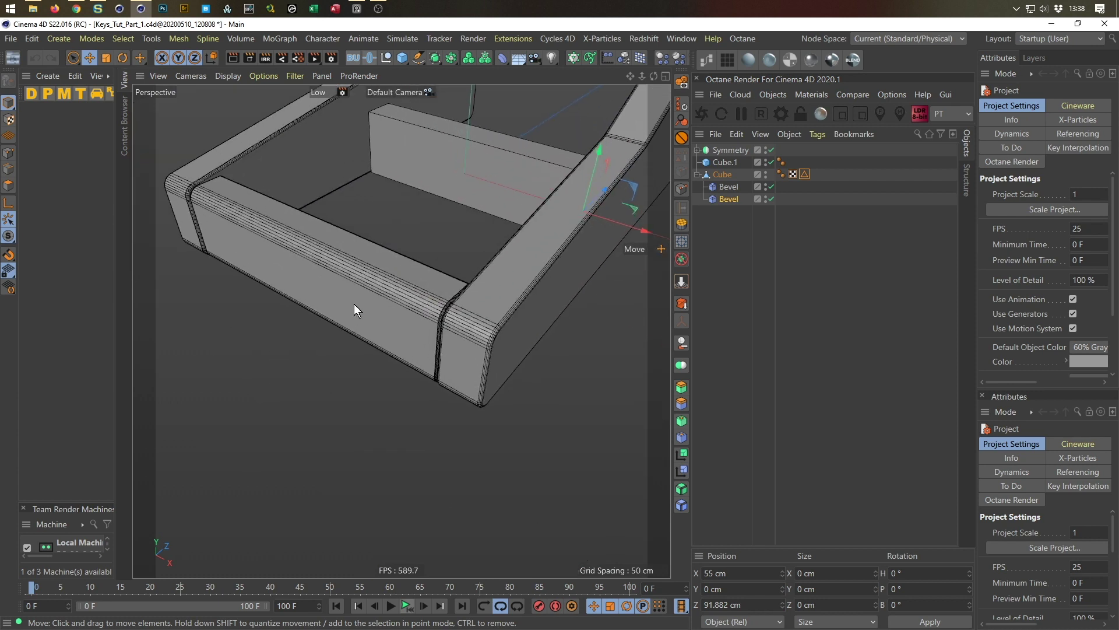
Open the recent project Keys_Tut_Part_1.c4d and make the Black key visible in the viewport
{"action": "left_click", "coordinate": [8, 37]}
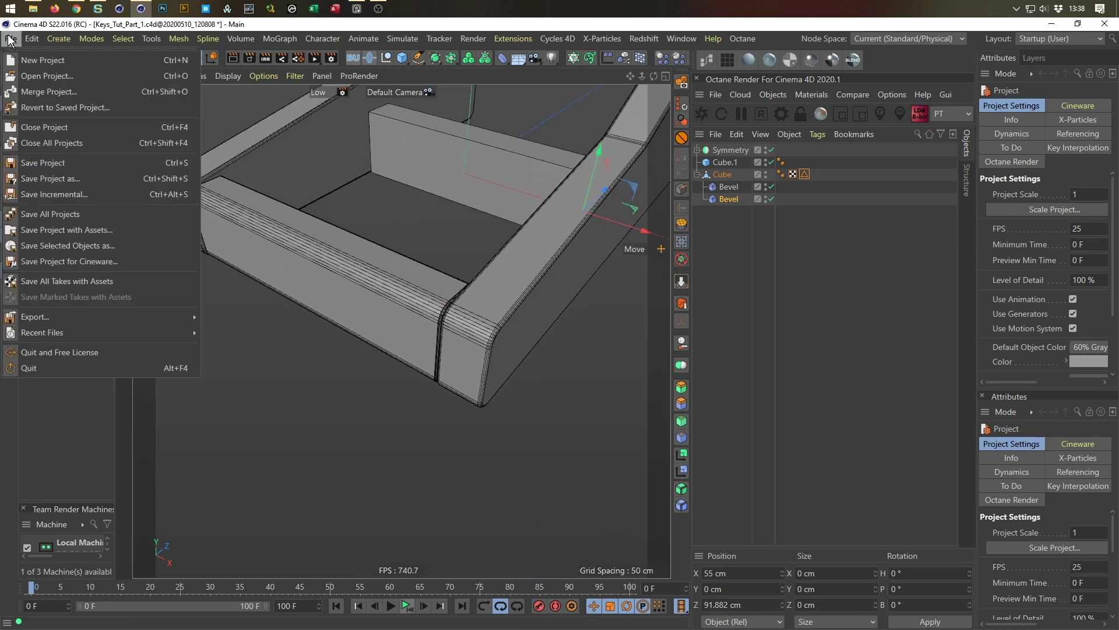
{"action": "mouse_move", "coordinate": [105, 331]}
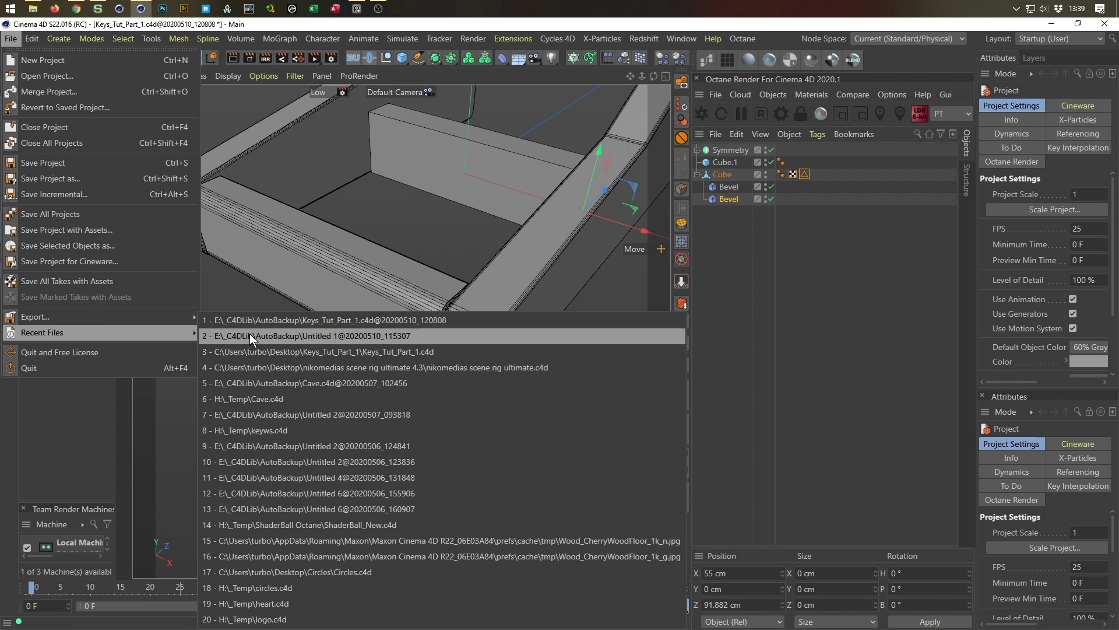
{"action": "left_click", "coordinate": [398, 351]}
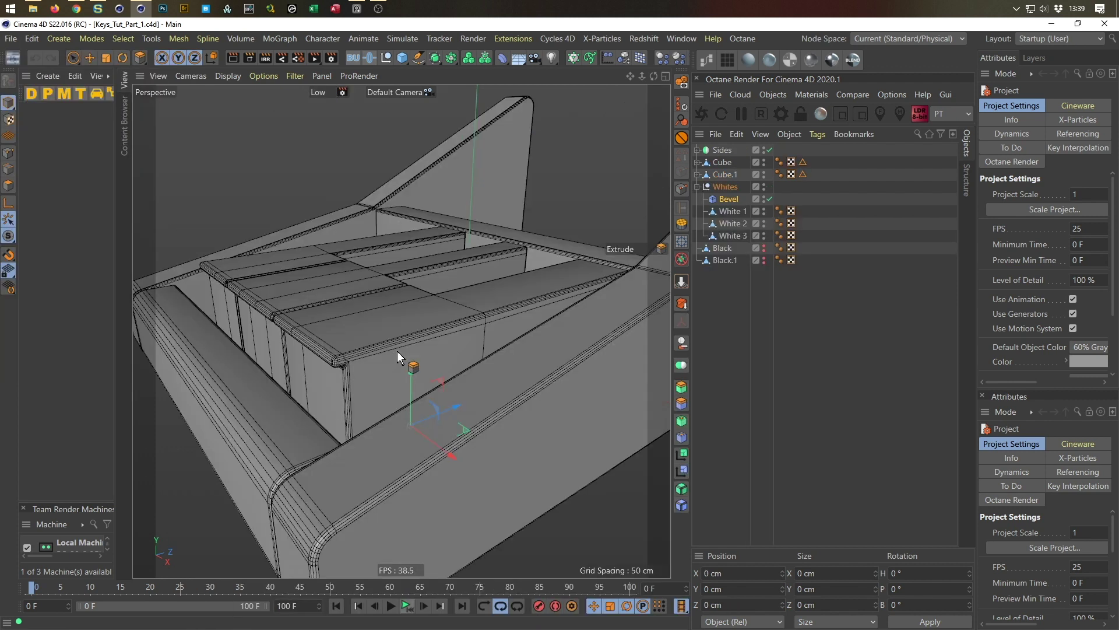
{"action": "left_click_drag", "start_coordinate": [379, 321], "coordinate": [378, 319], "text": "alt"}
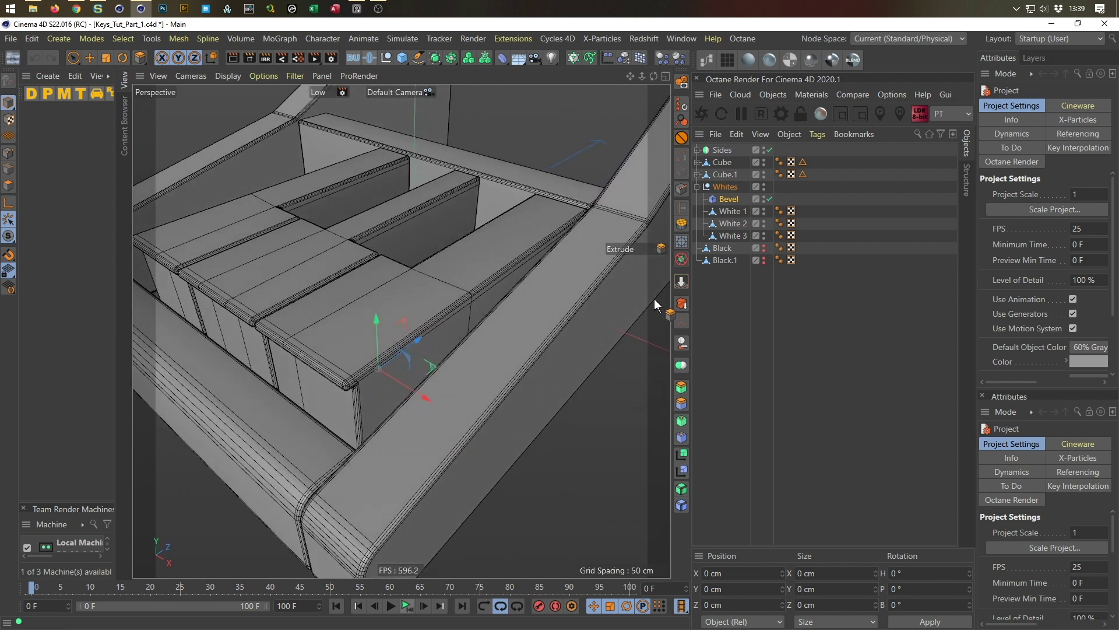
{"action": "left_click", "coordinate": [764, 250]}
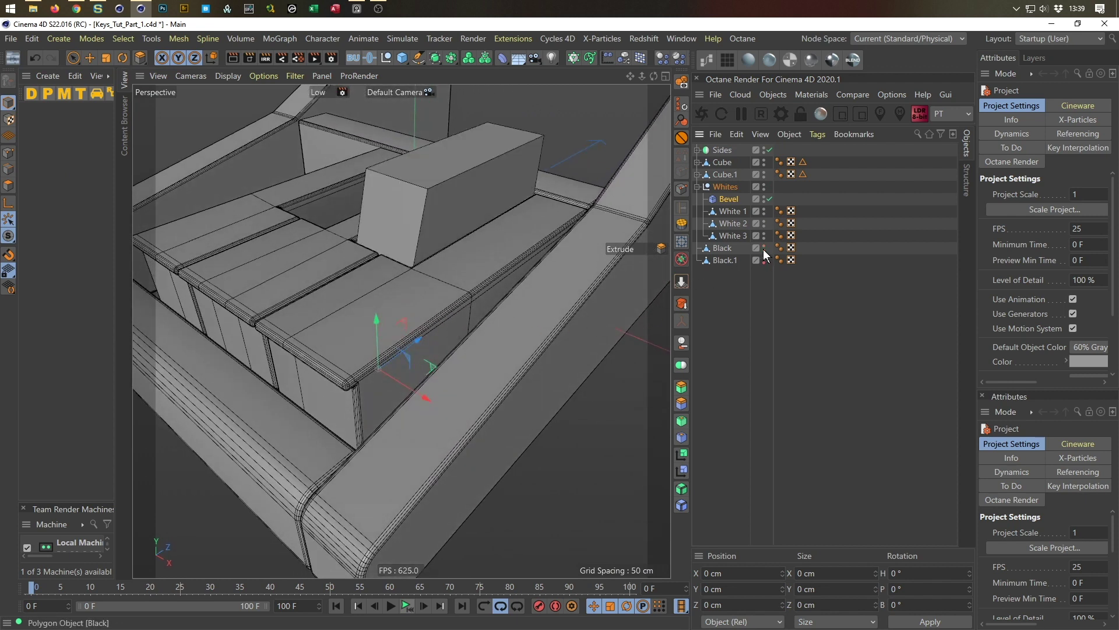
{"action": "mouse_move", "coordinate": [501, 320]}
{"action": "right_mouse_down", "text": "alt"}
{"action": "mouse_move", "coordinate": [447, 341]}
{"action": "mouse_move", "coordinate": [496, 316]}
{"action": "right_mouse_up", "text": "alt"}
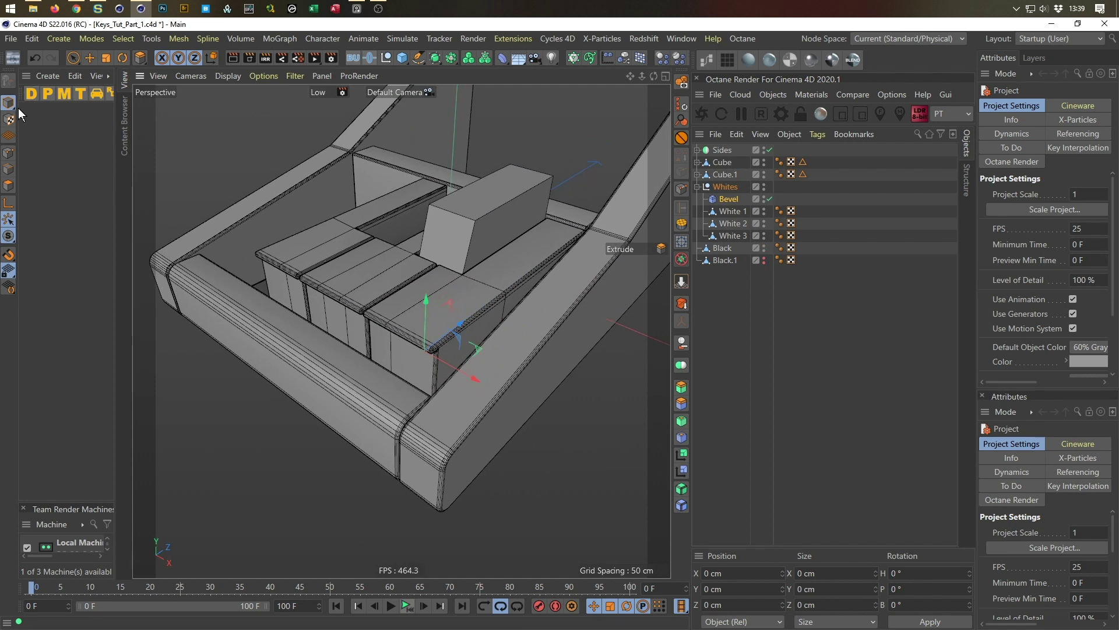
Load the auto-save Keys_Tut_Part_1.c4d@20200510_133424 from the AutoBackup folder and close the Auto Saves window
{"action": "left_click", "coordinate": [11, 39]}
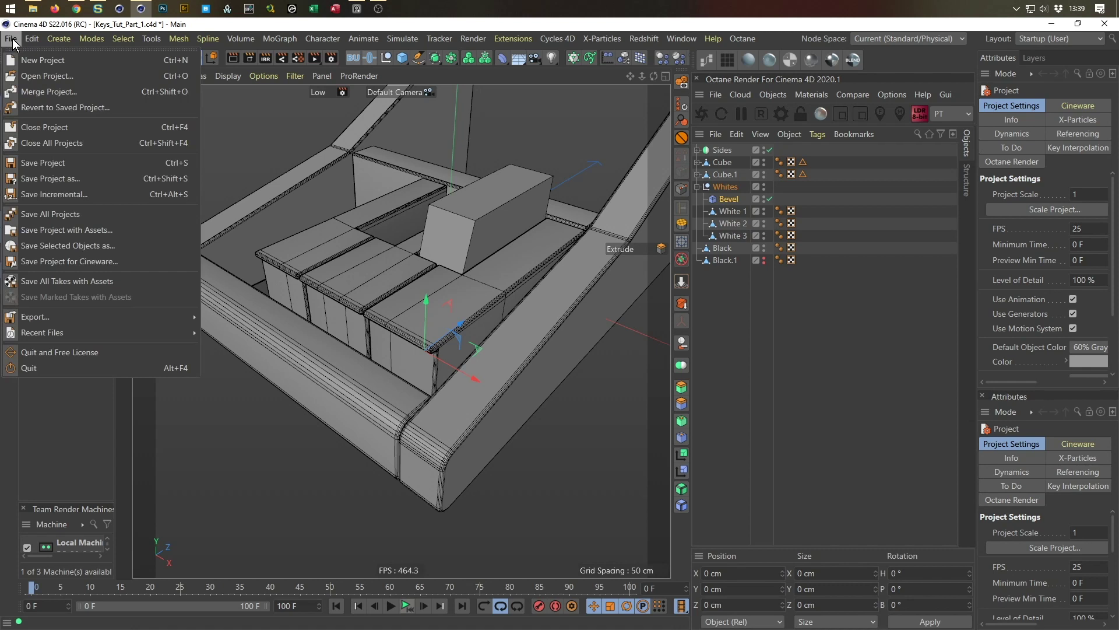
{"action": "left_click", "coordinate": [13, 40]}
{"action": "left_click", "coordinate": [14, 56]}
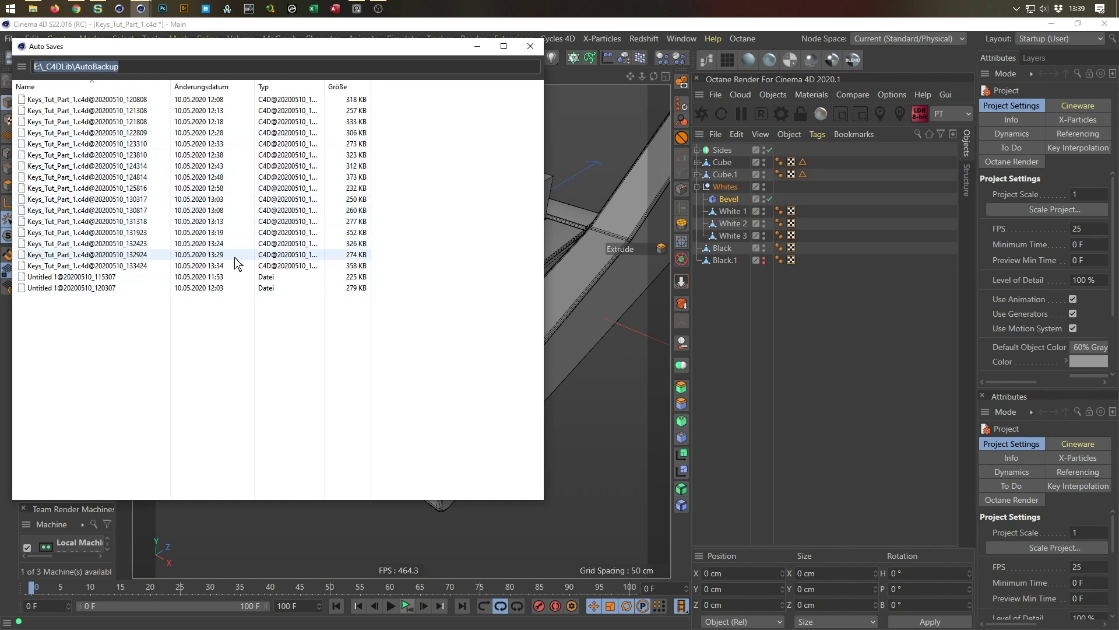
{"action": "left_click_drag", "start_coordinate": [206, 269], "coordinate": [645, 130]}
{"action": "left_click", "coordinate": [636, 35]}
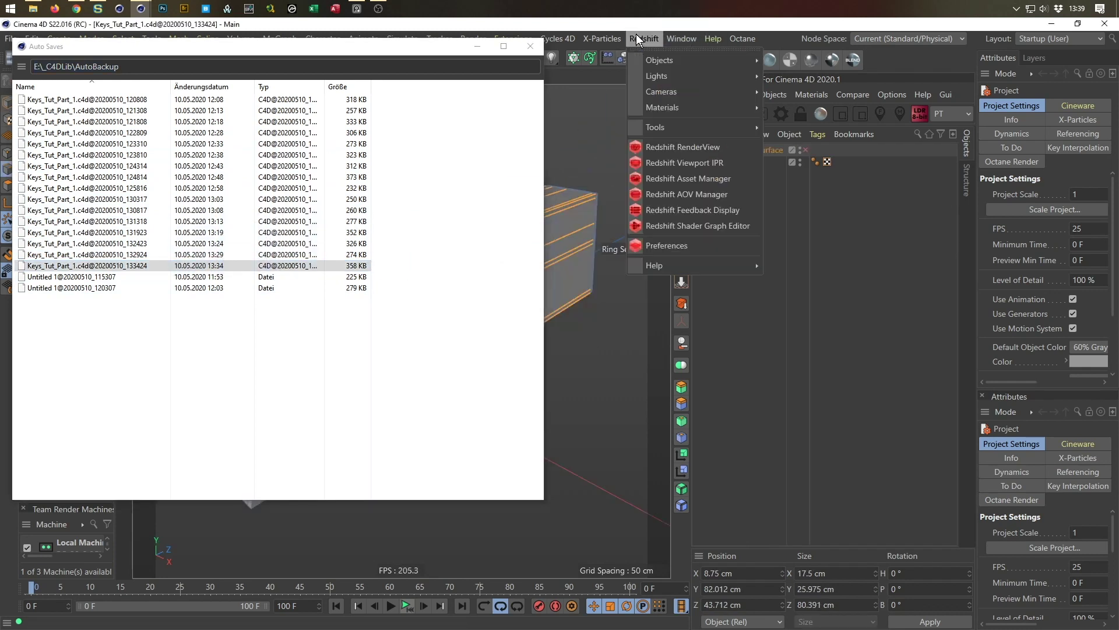
{"action": "left_click", "coordinate": [525, 50]}
{"action": "left_click", "coordinate": [526, 47]}
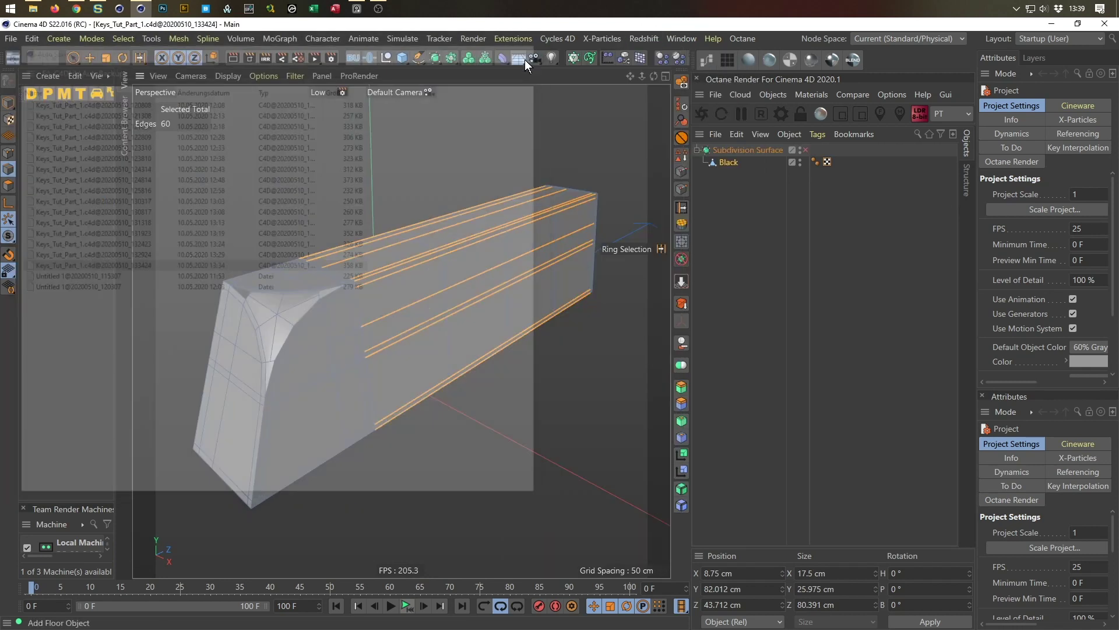
Examine the points and slanted cross edges on the Black key's underside in the perspective and top views
{"action": "key", "text": "9"}
{"action": "left_click", "coordinate": [541, 396]}
{"action": "left_click_drag", "start_coordinate": [393, 323], "coordinate": [310, 434], "text": "alt"}
{"action": "scroll", "coordinate": [310, 434], "scroll_direction": "up", "scroll_amount": 3}
{"action": "left_click", "coordinate": [9, 152]}
{"action": "left_click_drag", "start_coordinate": [167, 312], "coordinate": [494, 362], "text": "alt"}
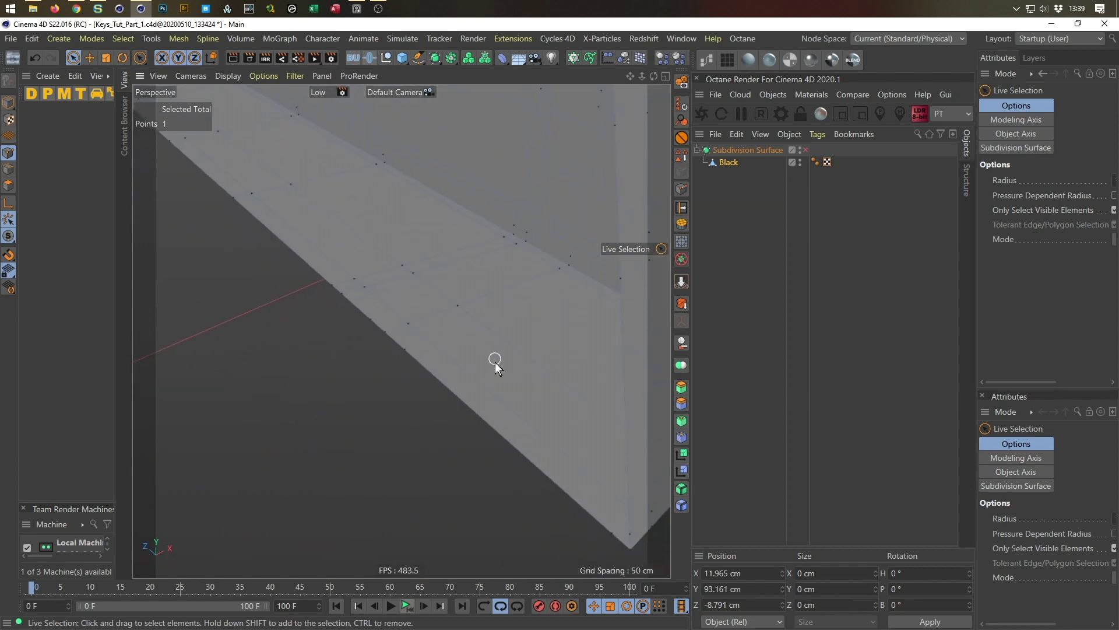
{"action": "left_click", "coordinate": [406, 351]}
{"action": "left_click", "coordinate": [360, 411]}
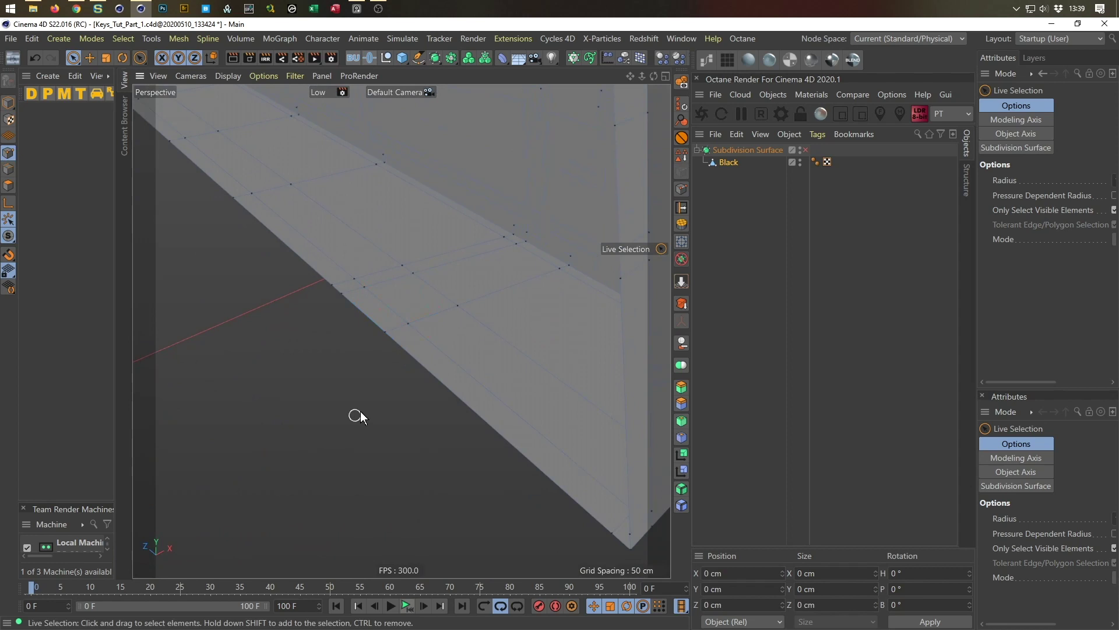
{"action": "left_click_drag", "start_coordinate": [379, 278], "coordinate": [355, 232], "text": "alt"}
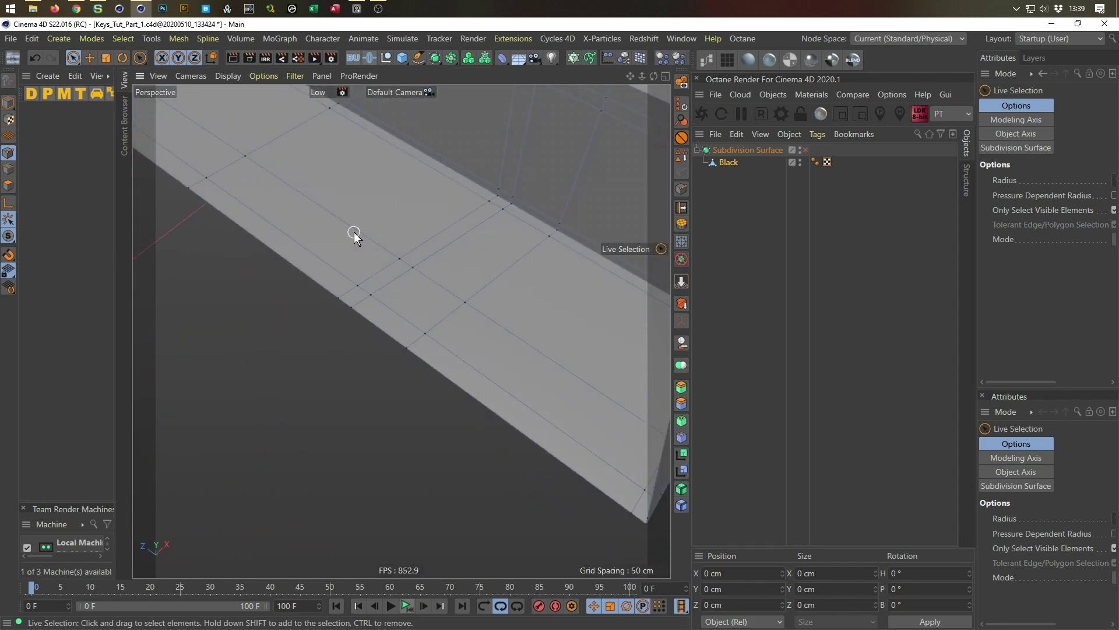
{"action": "middle_click", "coordinate": [354, 232]}
{"action": "middle_click", "coordinate": [444, 274]}
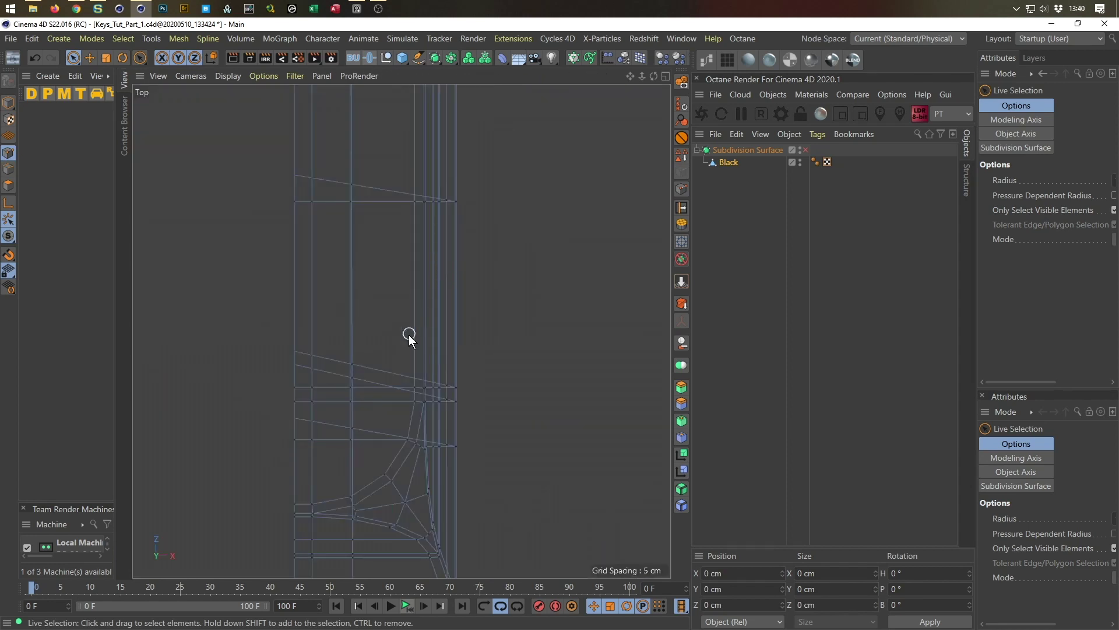
{"action": "middle_click", "coordinate": [440, 306]}
{"action": "middle_click", "coordinate": [292, 271]}
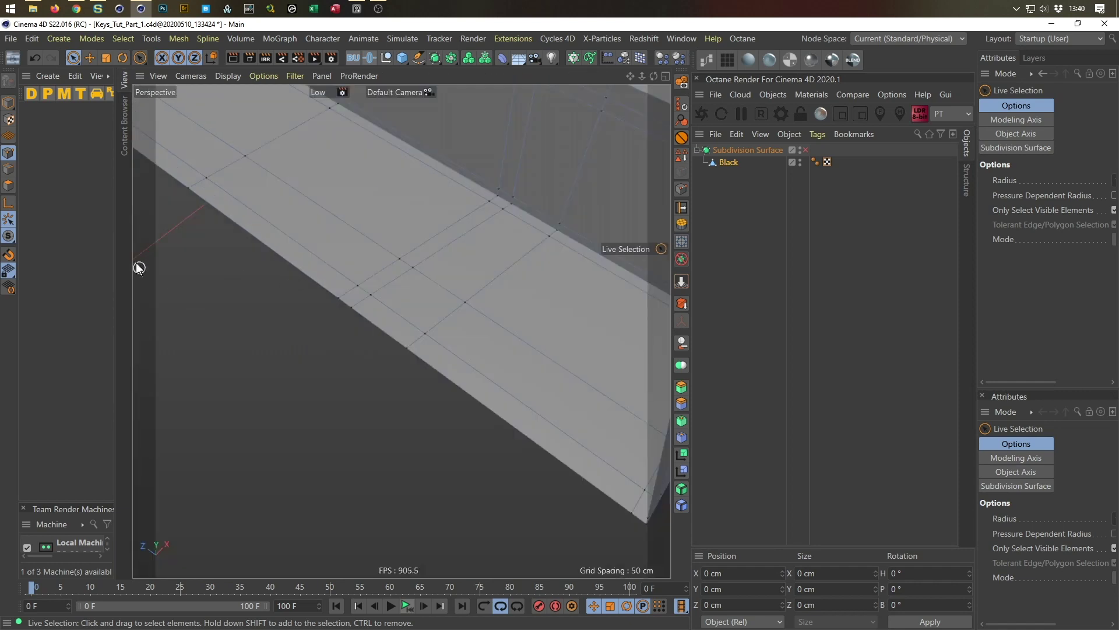
Select the inner parts of the three slanted cross edges on the key's underside and shift them along Z to straighten them
{"action": "key", "text": "Return"}
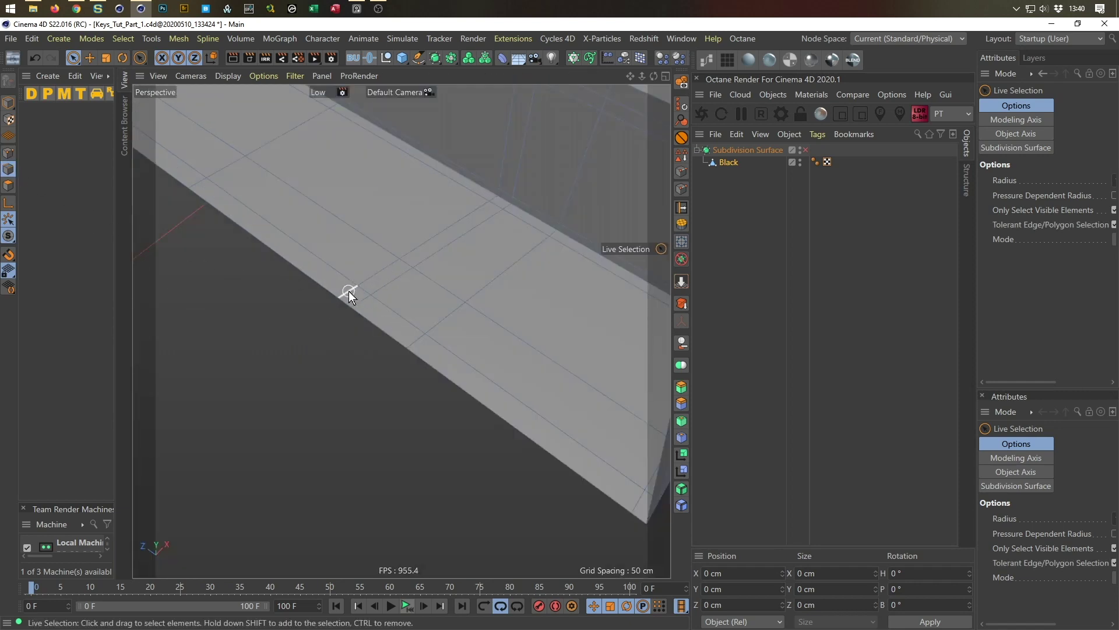
{"action": "left_click", "coordinate": [349, 292]}
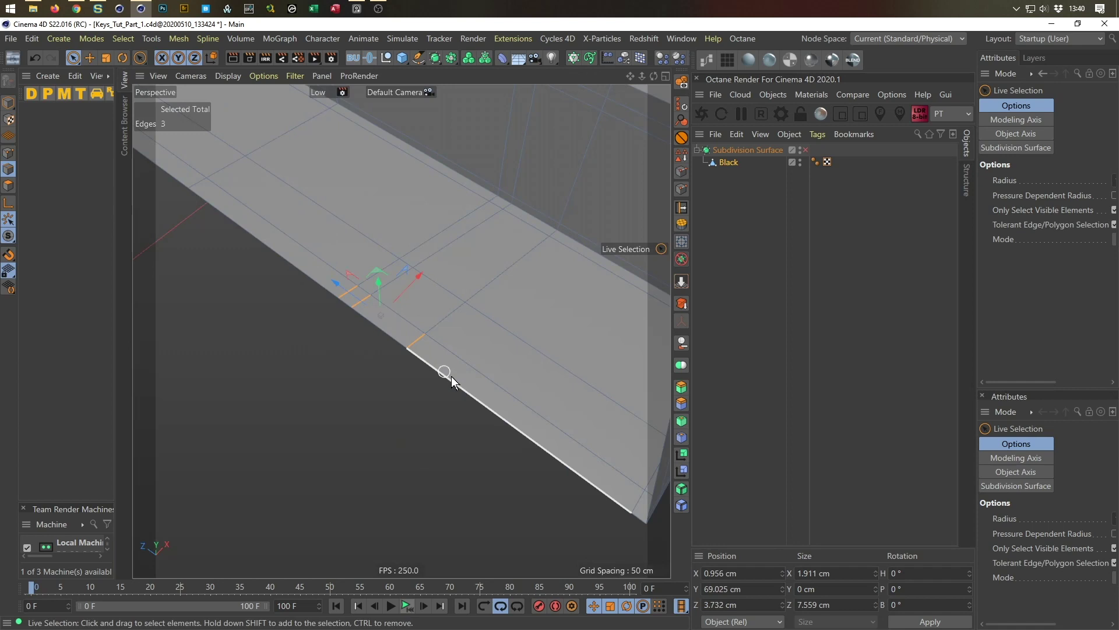
{"action": "middle_click", "coordinate": [382, 462]}
{"action": "middle_click", "coordinate": [432, 323]}
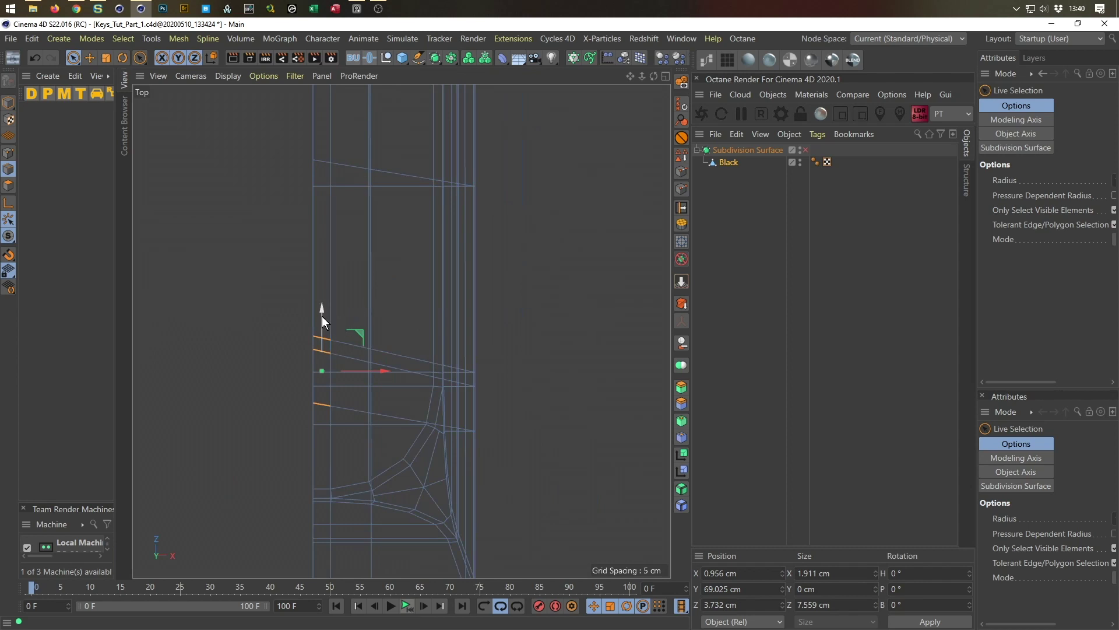
{"action": "mouse_move", "coordinate": [320, 309]}
{"action": "left_mouse_down"}
{"action": "mouse_move", "coordinate": [321, 332]}
{"action": "mouse_move", "coordinate": [323, 313]}
{"action": "left_mouse_up"}
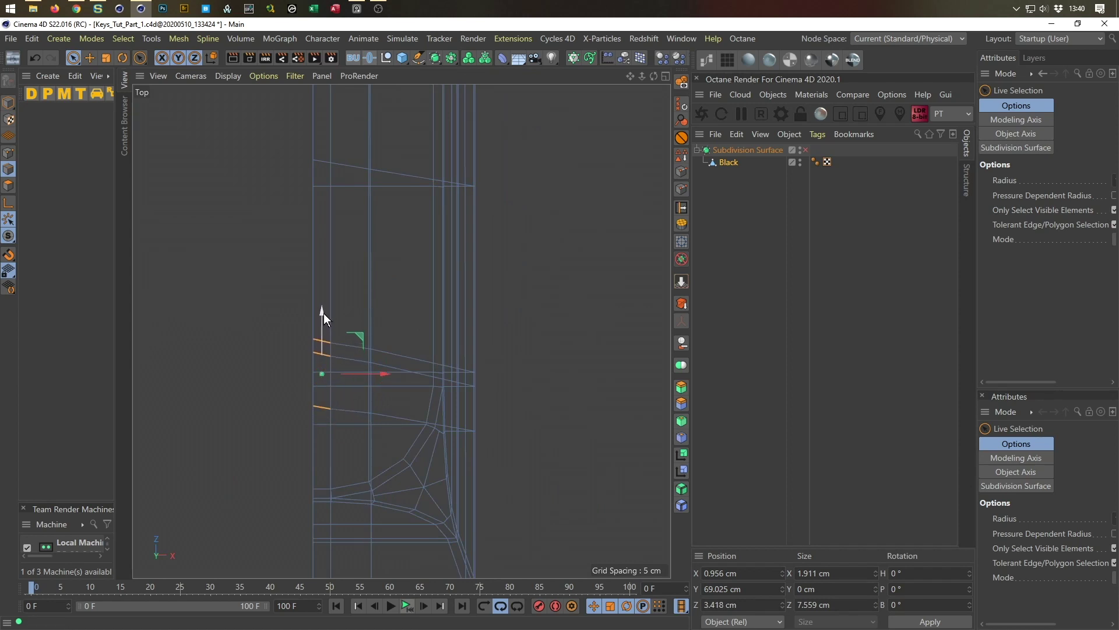
{"action": "key", "text": "ctrl+z"}
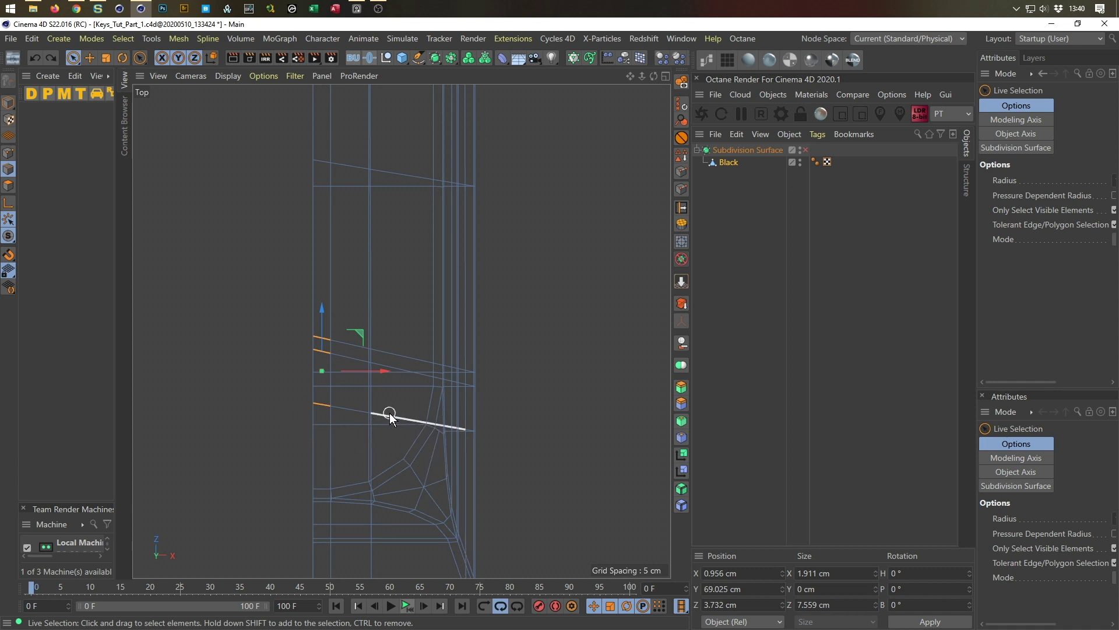
{"action": "left_click", "coordinate": [348, 410], "text": "shift"}
{"action": "left_click", "coordinate": [357, 357], "text": "shift"}
{"action": "left_click", "coordinate": [357, 344], "text": "shift"}
{"action": "left_click_drag", "start_coordinate": [344, 320], "coordinate": [318, 425]}
Select the three short cross edges beside the underside's centre line and move them about 1 cm along negative Z
{"action": "left_click", "coordinate": [322, 363]}
{"action": "left_click", "coordinate": [301, 403]}
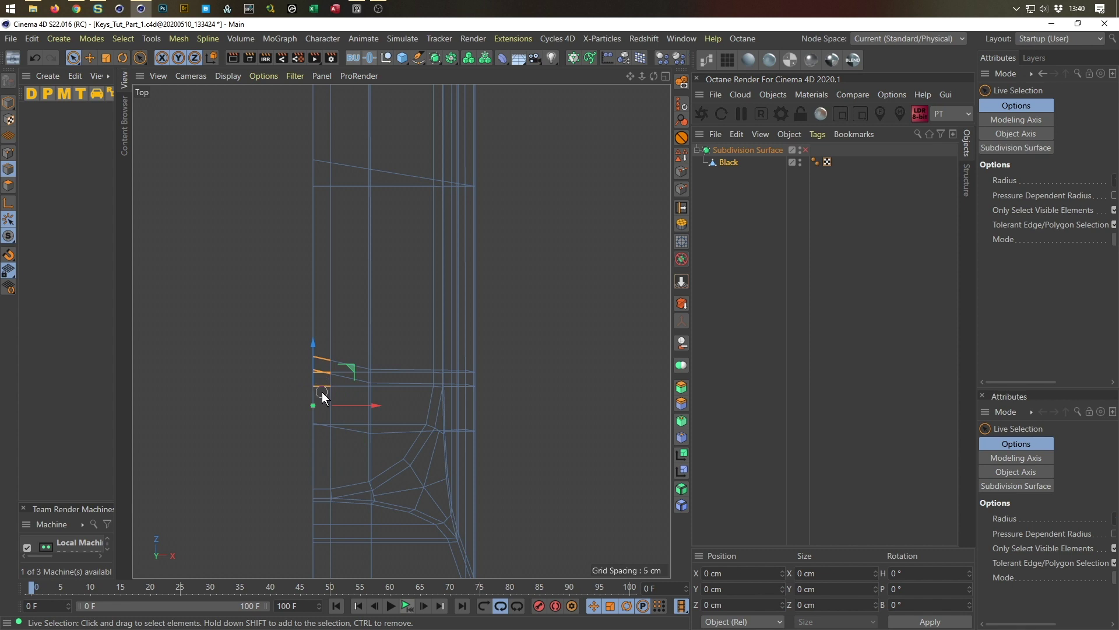
{"action": "left_click", "coordinate": [320, 419]}
{"action": "middle_click", "coordinate": [300, 370]}
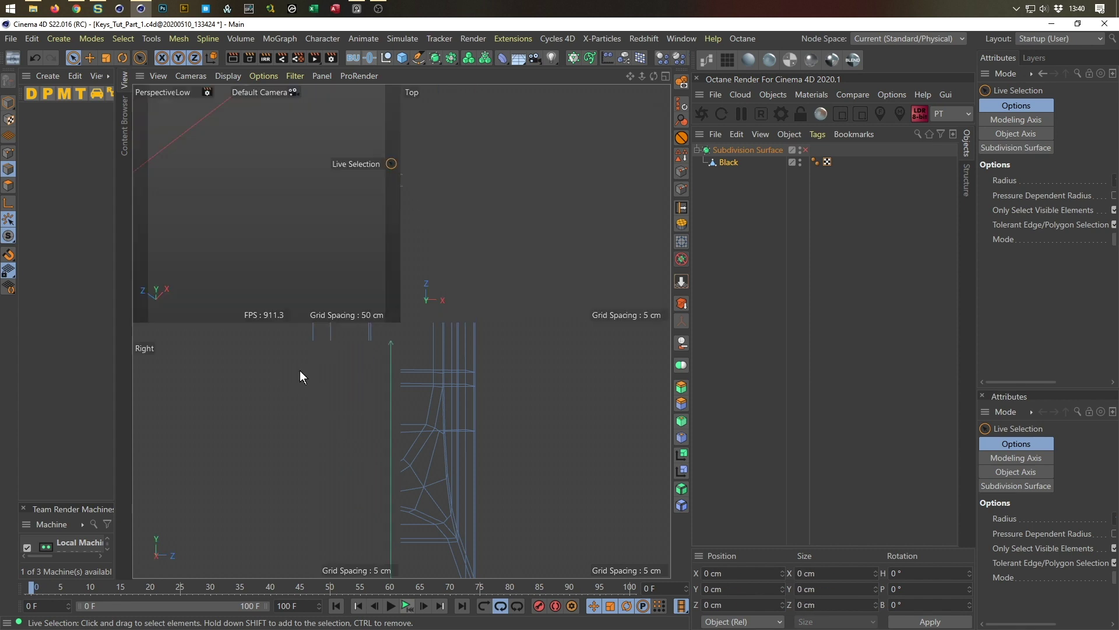
{"action": "middle_click", "coordinate": [291, 284]}
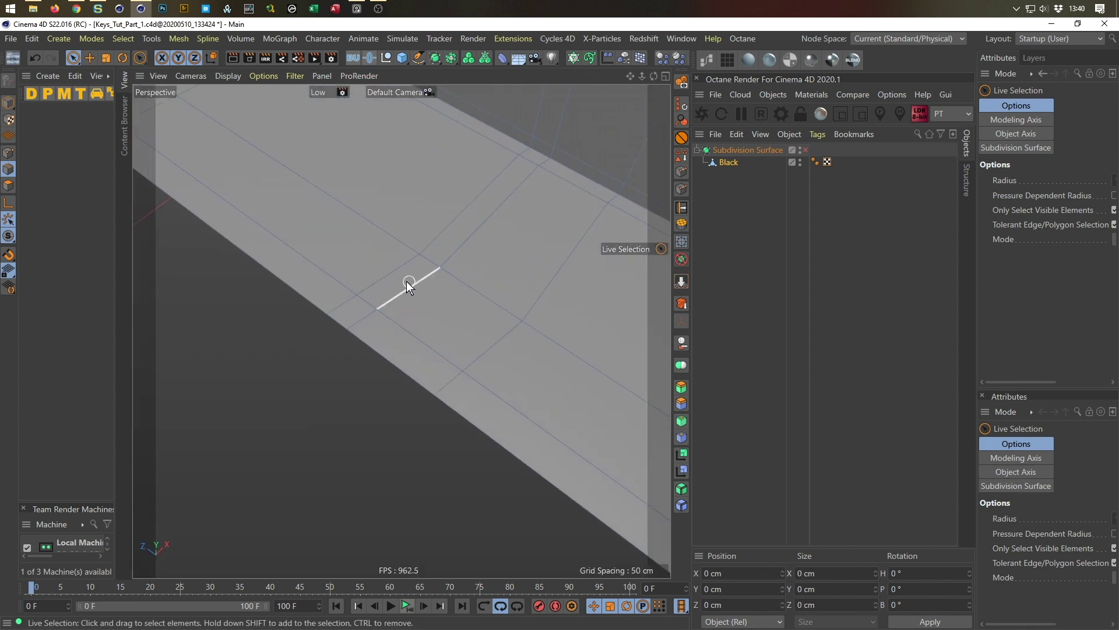
{"action": "left_click", "coordinate": [386, 268]}
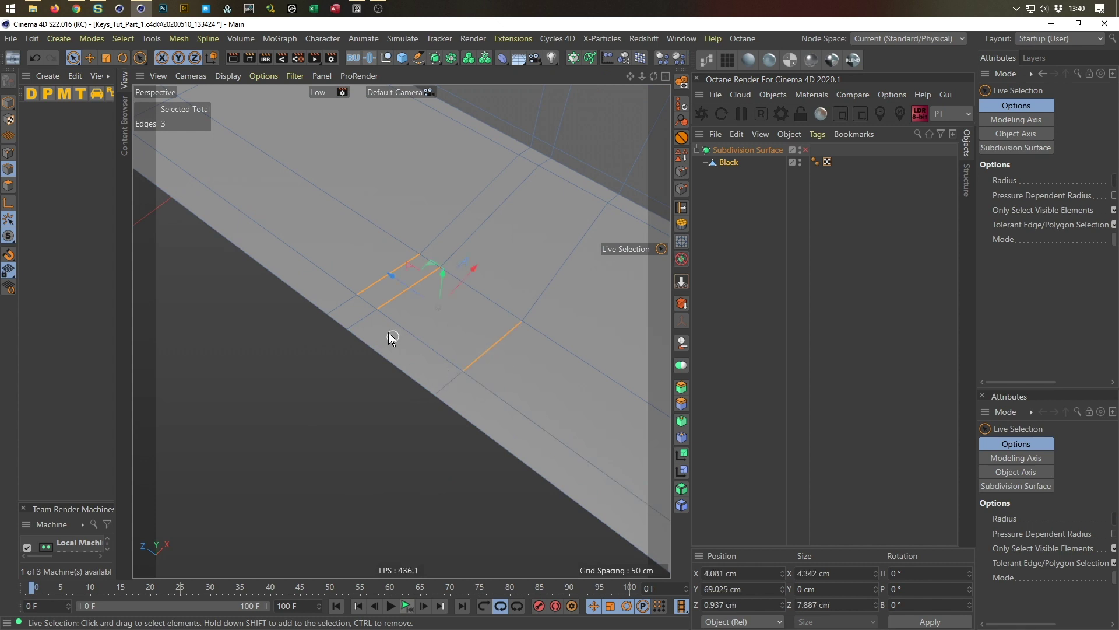
{"action": "left_click", "coordinate": [341, 296], "text": "shift"}
{"action": "left_click", "coordinate": [442, 376], "text": "shift"}
{"action": "middle_click", "coordinate": [435, 386]}
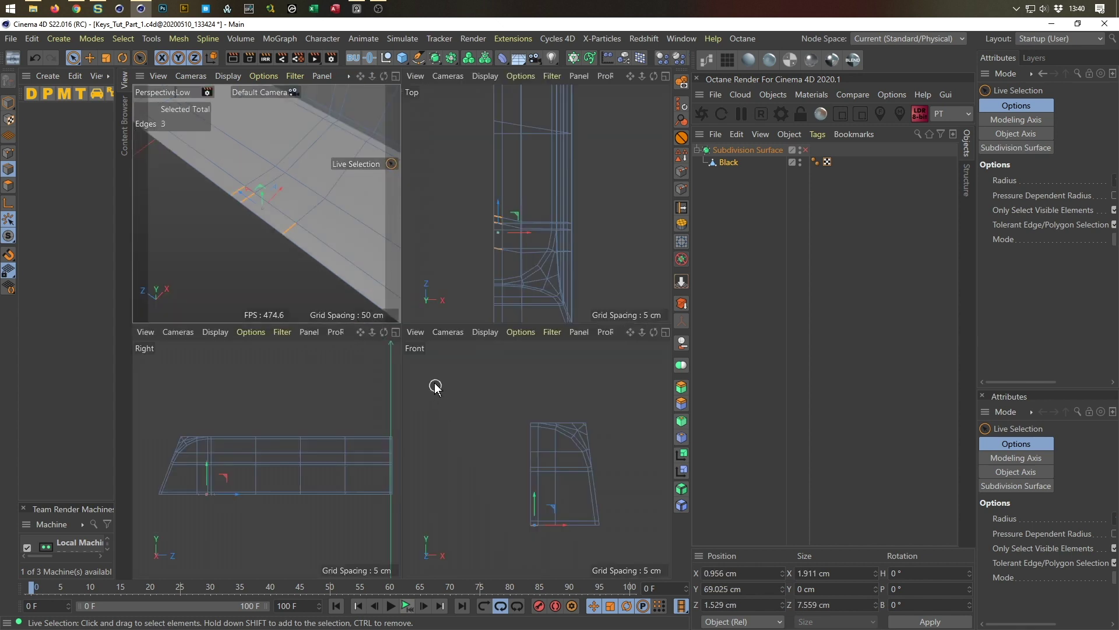
{"action": "middle_click", "coordinate": [473, 297]}
{"action": "left_click_drag", "start_coordinate": [319, 326], "coordinate": [320, 337]}
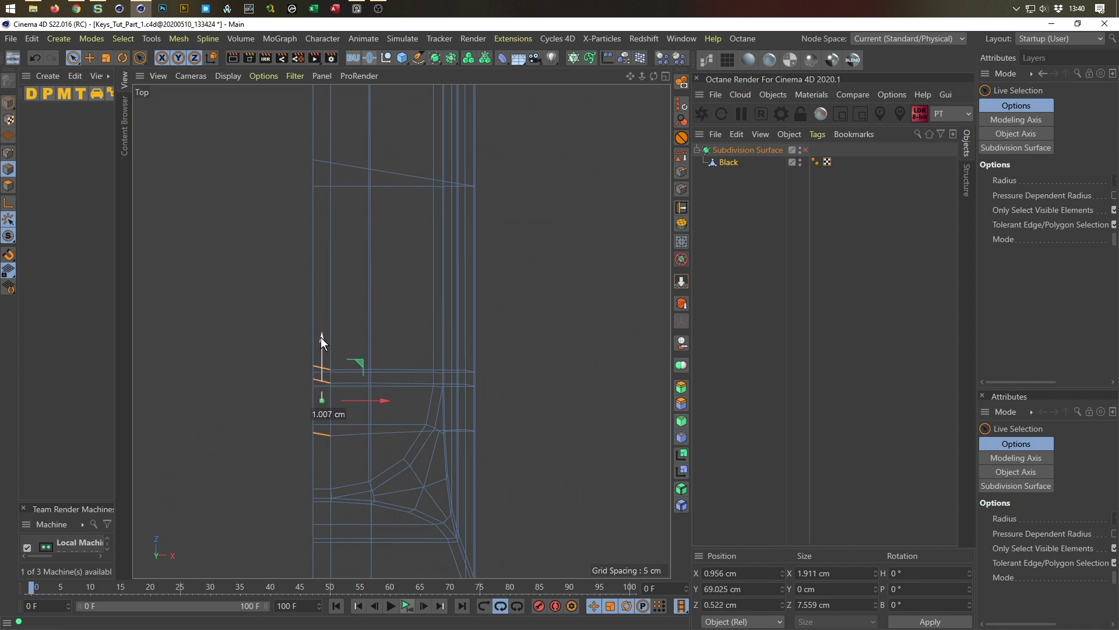
Select the three underside points on the key's open centre border and move them along Z to about 0.31 cm
{"action": "middle_click", "coordinate": [281, 363]}
{"action": "left_click", "coordinate": [8, 152]}
{"action": "left_click_drag", "start_coordinate": [223, 189], "coordinate": [260, 215]}
{"action": "middle_click", "coordinate": [309, 280]}
{"action": "left_click", "coordinate": [379, 320]}
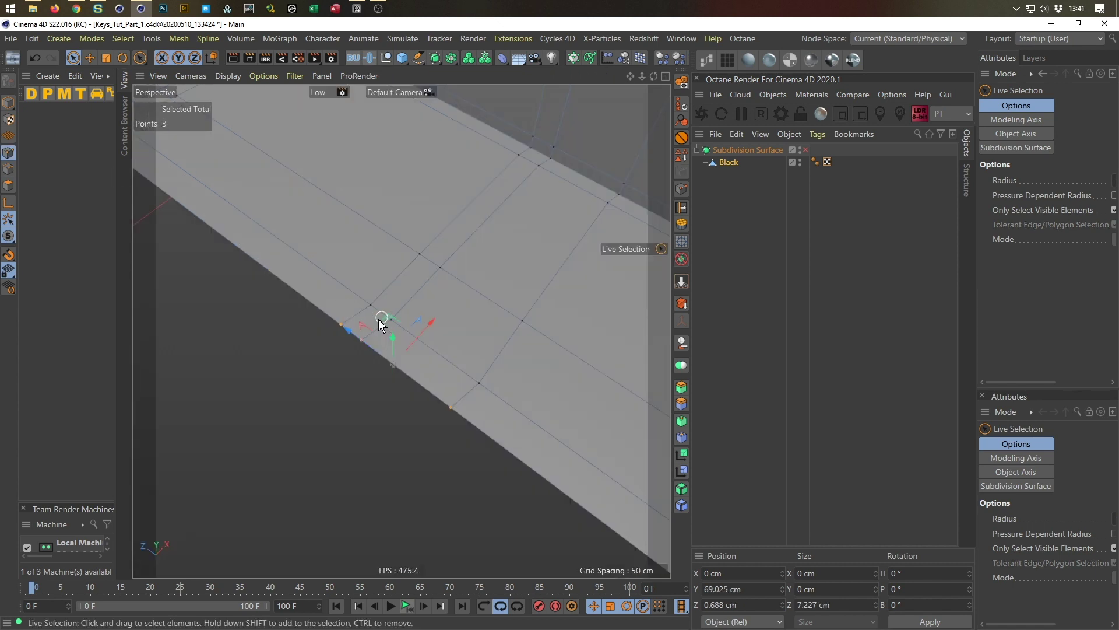
{"action": "middle_click", "coordinate": [408, 296]}
{"action": "middle_click", "coordinate": [408, 296]}
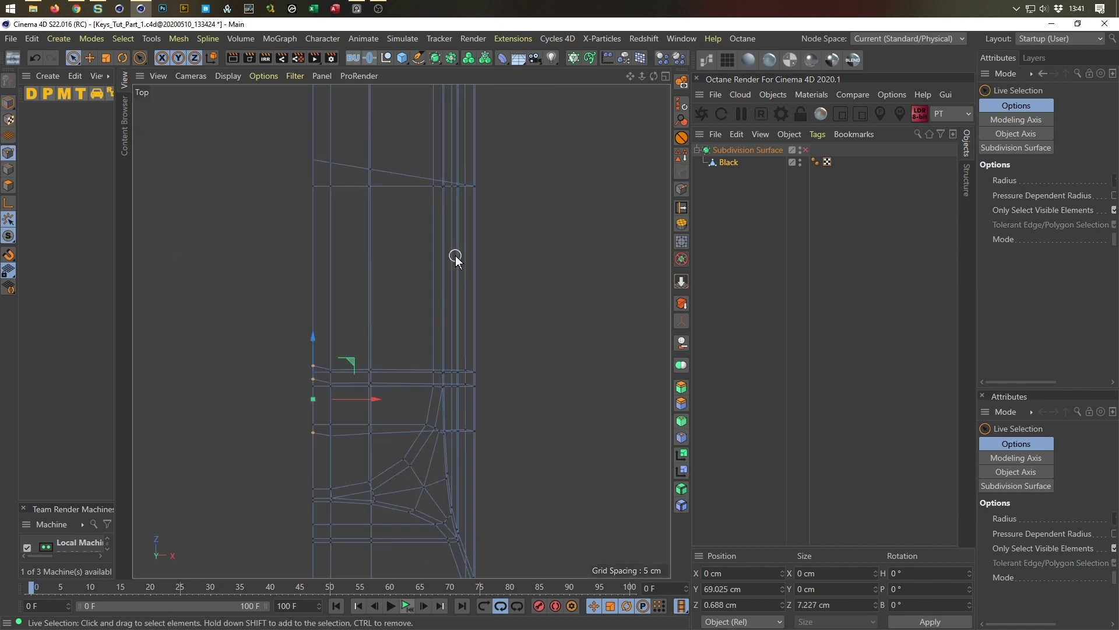
{"action": "left_click_drag", "start_coordinate": [312, 334], "coordinate": [314, 338]}
Add a Symmetry object as parent of the Black object to mirror the half key
{"action": "middle_click", "coordinate": [314, 338]}
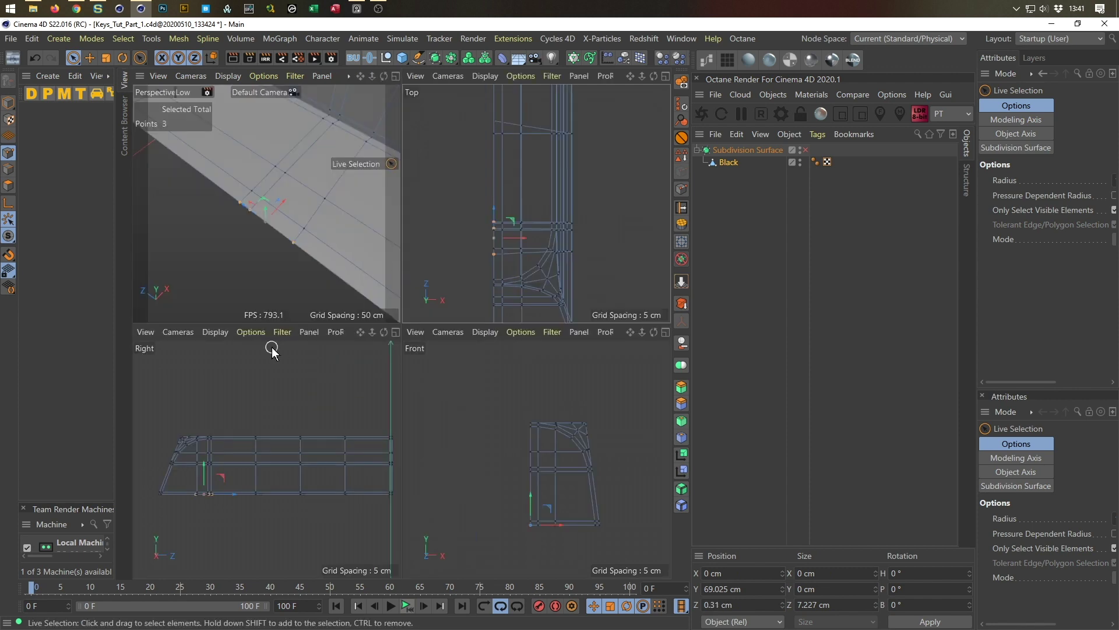
{"action": "middle_click", "coordinate": [243, 253]}
{"action": "scroll", "coordinate": [281, 236], "scroll_direction": "down", "scroll_amount": 2}
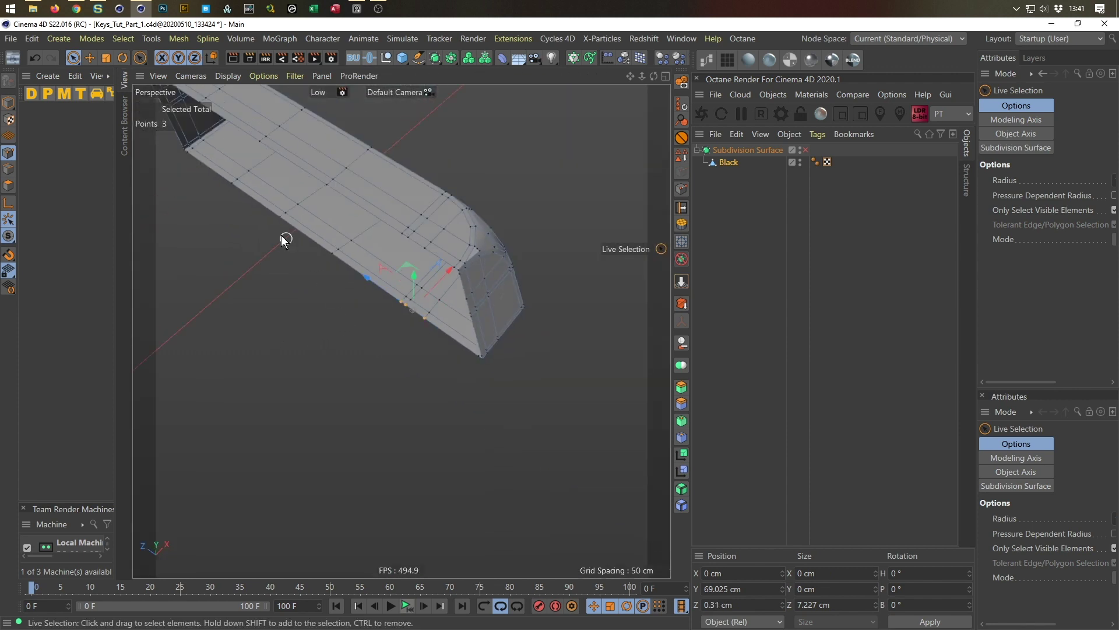
{"action": "left_click", "coordinate": [9, 103]}
{"action": "left_click", "coordinate": [719, 161]}
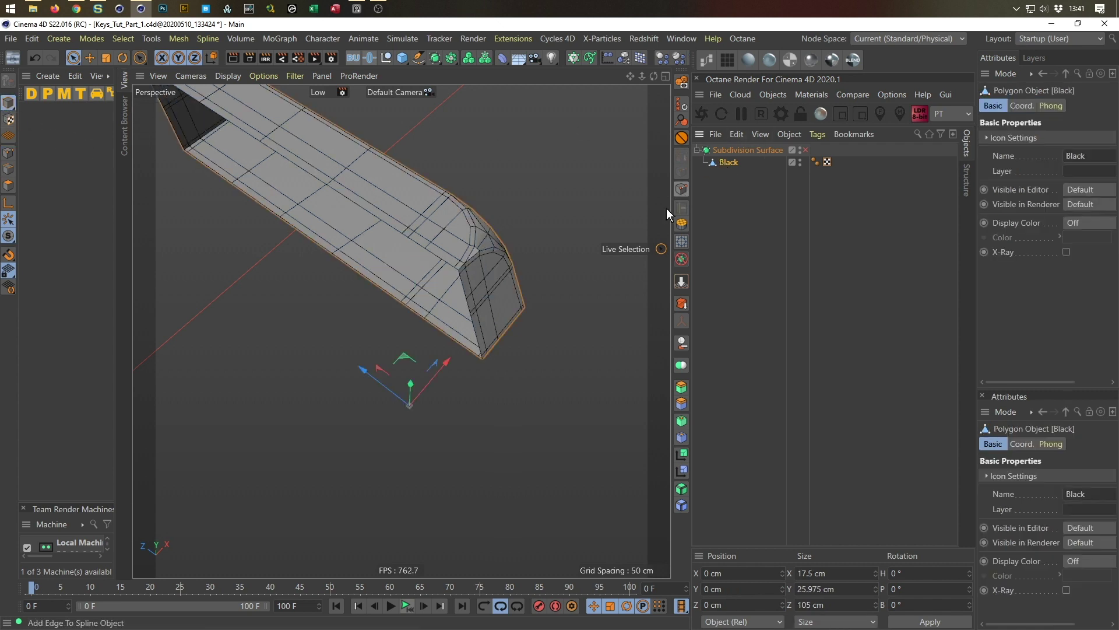
{"action": "middle_click_drag", "start_coordinate": [424, 299], "coordinate": [449, 358], "text": "alt"}
{"action": "left_click_drag", "start_coordinate": [450, 358], "coordinate": [478, 353], "text": "alt"}
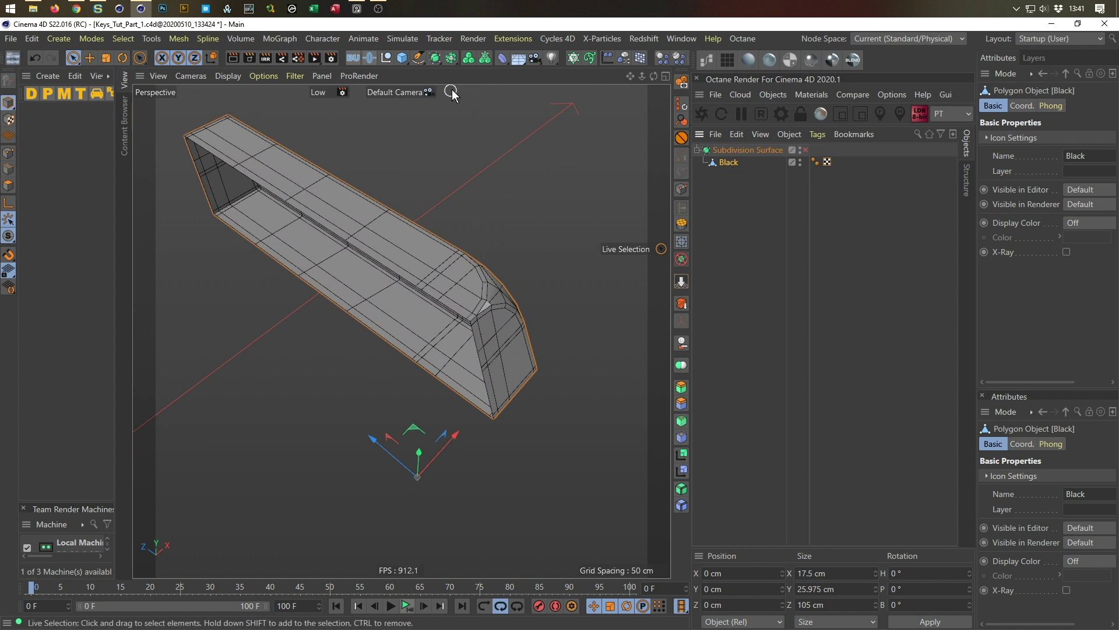
{"action": "left_click", "coordinate": [439, 55]}
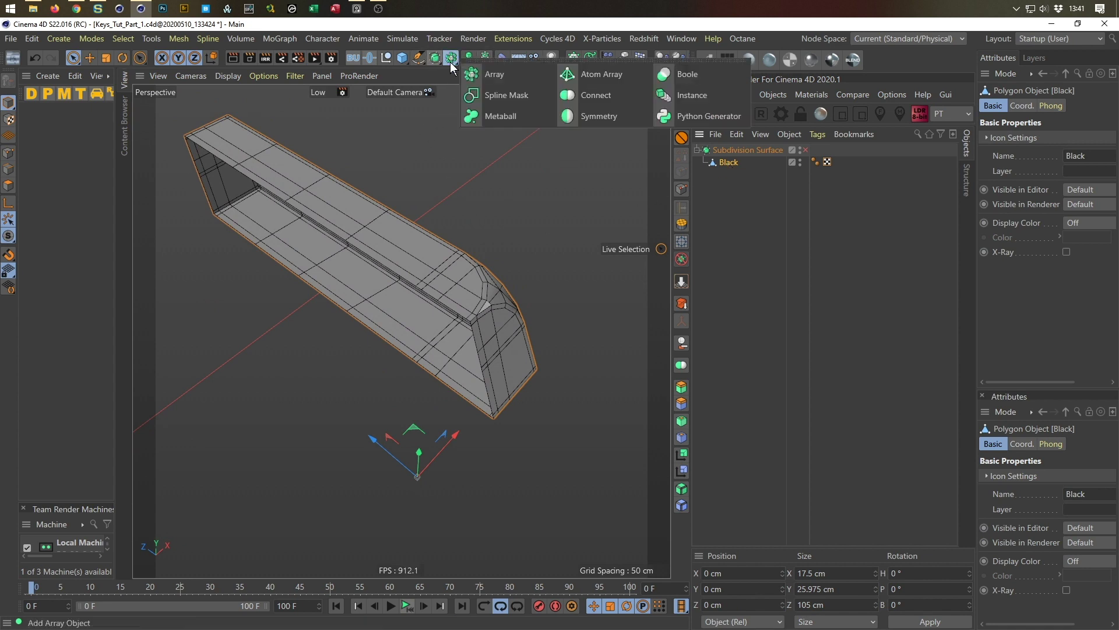
{"action": "left_click", "coordinate": [586, 119], "text": "alt"}
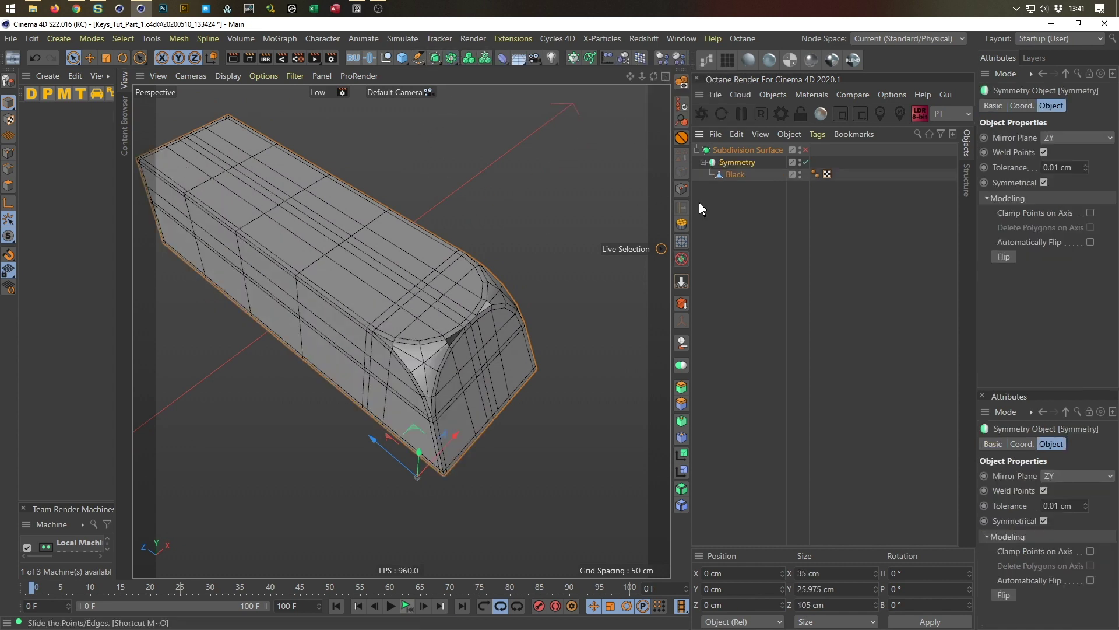
Enable the Subdivision Surface and inspect the smoothed key from the underside and the front
{"action": "left_click", "coordinate": [805, 151]}
{"action": "left_click_drag", "start_coordinate": [470, 337], "coordinate": [415, 387], "text": "alt"}
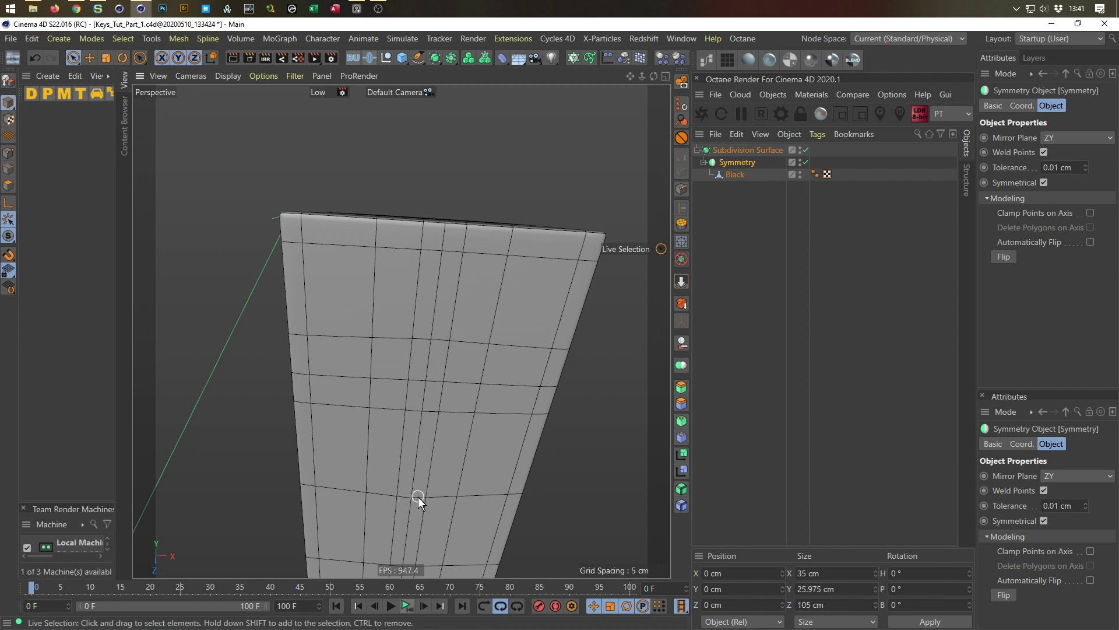
{"action": "left_click_drag", "start_coordinate": [467, 421], "coordinate": [555, 278], "text": "alt"}
{"action": "right_click_drag", "start_coordinate": [555, 279], "coordinate": [467, 313], "text": "alt"}
{"action": "middle_click_drag", "start_coordinate": [467, 313], "coordinate": [126, 236], "text": "alt"}
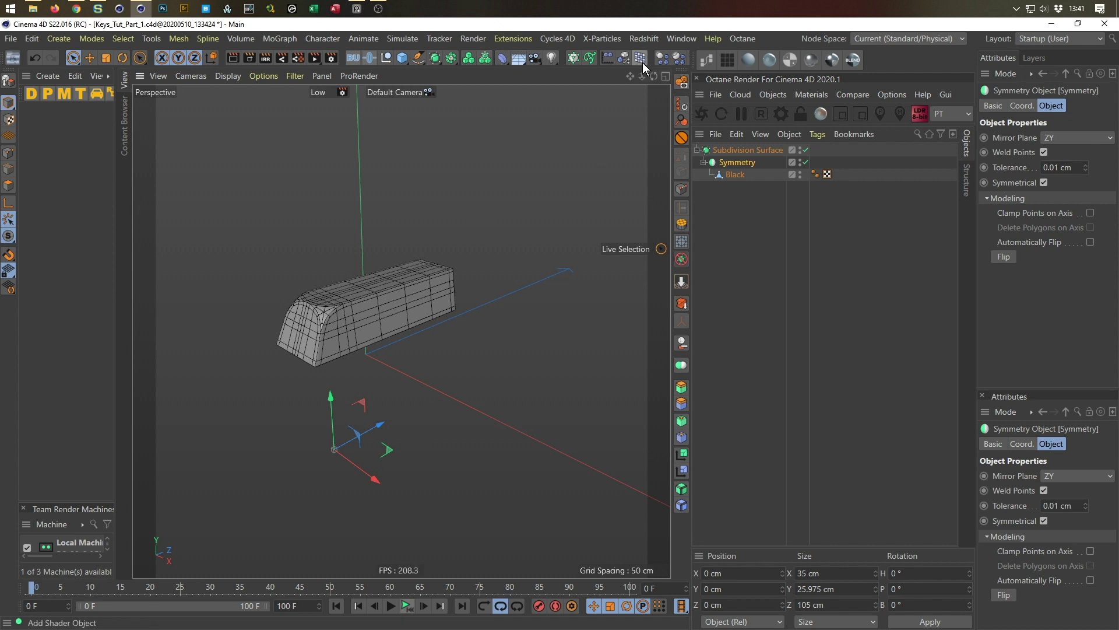
Switch to the Tutorials S22 (User) layout and bring the isolated scene's other objects back around the key
{"action": "mouse_move", "coordinate": [652, 57]}
{"action": "middle_mouse_down"}
{"action": "mouse_move", "coordinate": [405, 70]}
{"action": "mouse_move", "coordinate": [647, 61]}
{"action": "middle_mouse_up"}
{"action": "left_click", "coordinate": [1067, 39]}
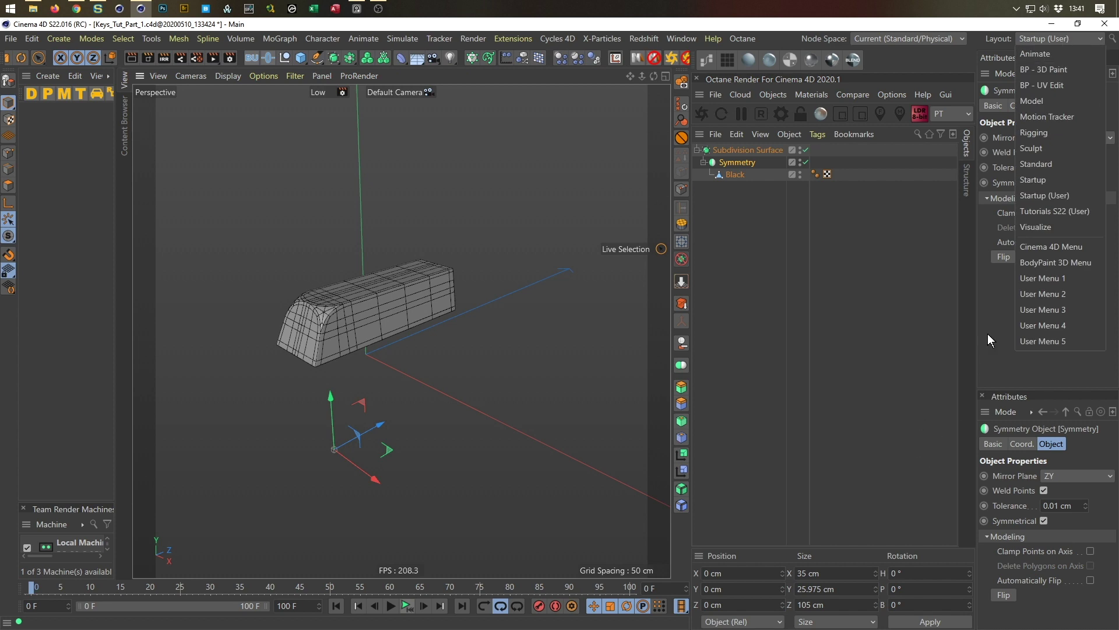
{"action": "left_click", "coordinate": [1055, 211]}
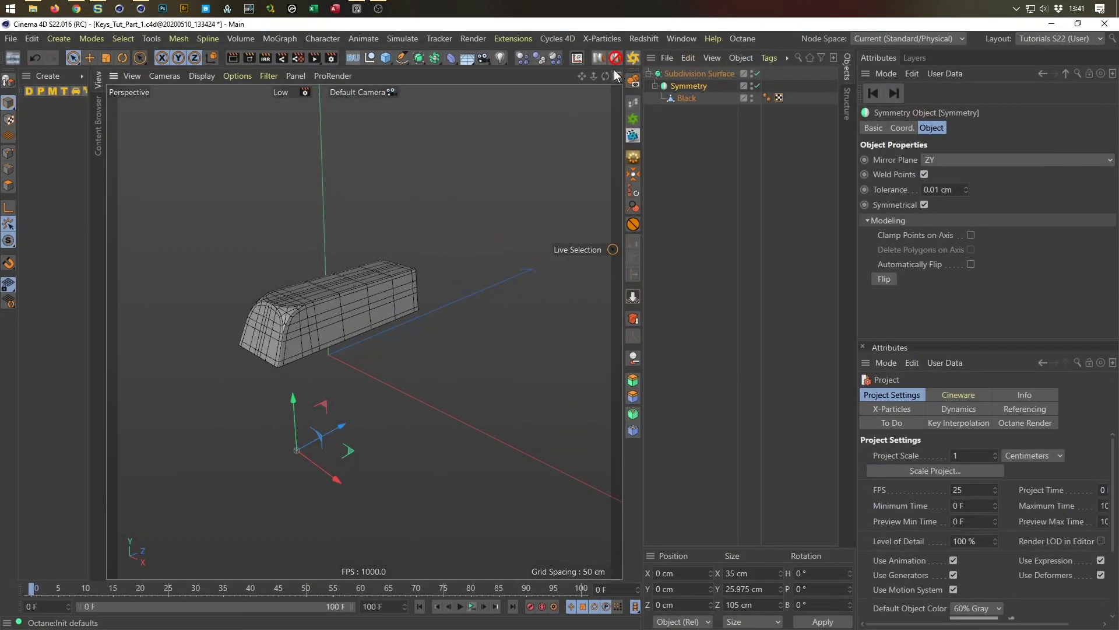
{"action": "middle_click_drag", "start_coordinate": [588, 55], "coordinate": [408, 68]}
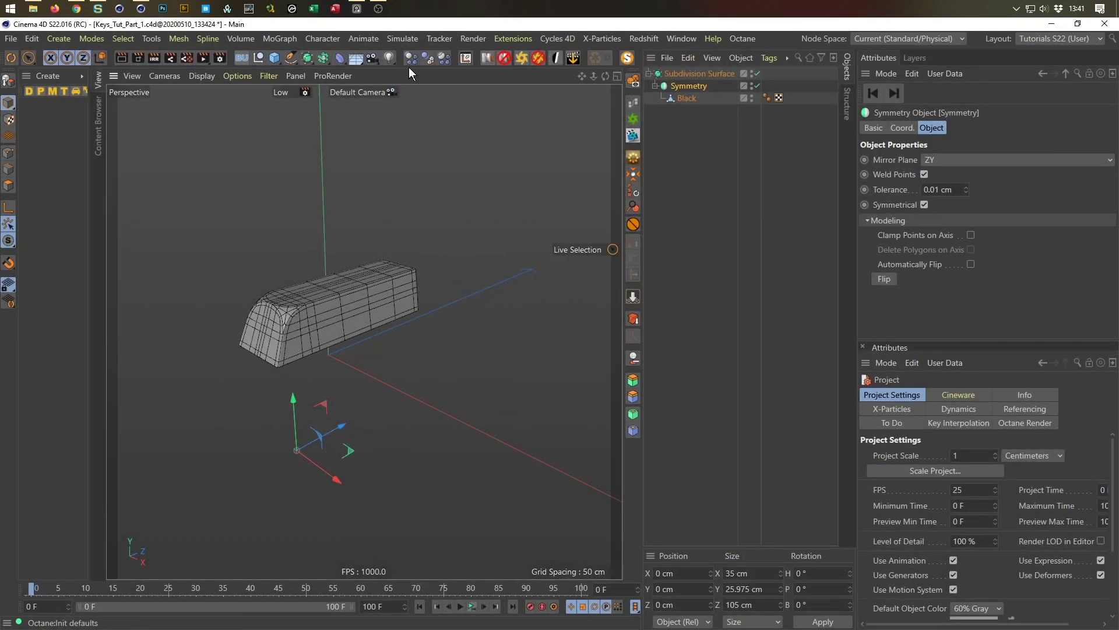
{"action": "left_click", "coordinate": [627, 58]}
{"action": "scroll", "coordinate": [357, 342], "scroll_direction": "up", "scroll_amount": 6}
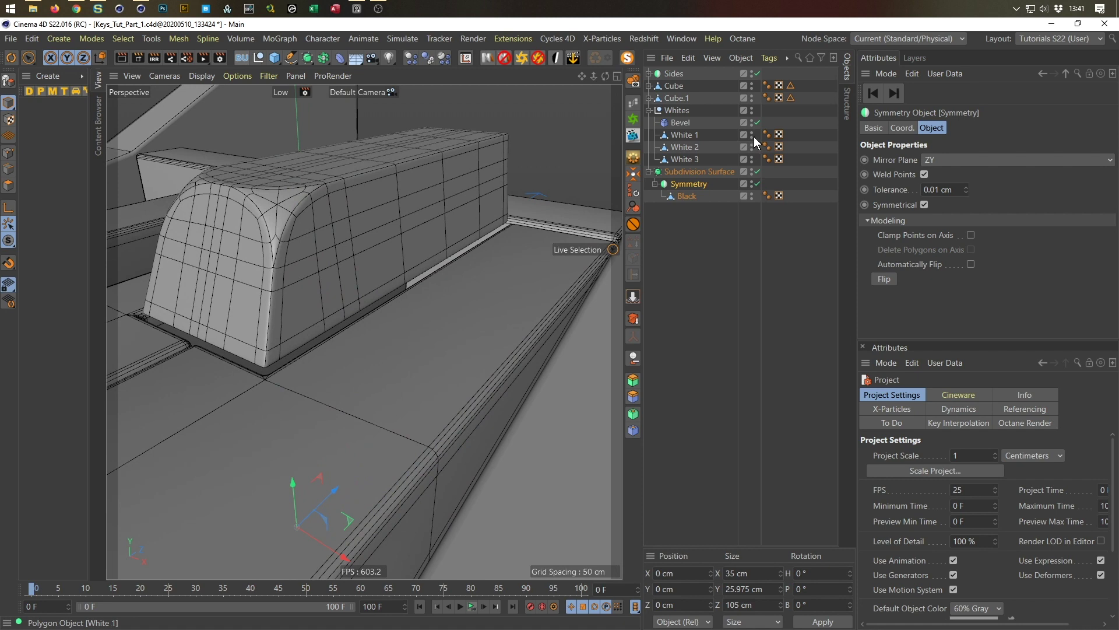
Hide the Whites group with its children and disable the Subdivision Surface and Symmetry generators
{"action": "double_click", "coordinate": [751, 110], "text": "alt"}
{"action": "middle_click_drag", "start_coordinate": [323, 312], "coordinate": [380, 231], "text": "alt"}
{"action": "left_click_drag", "start_coordinate": [757, 171], "coordinate": [757, 184]}
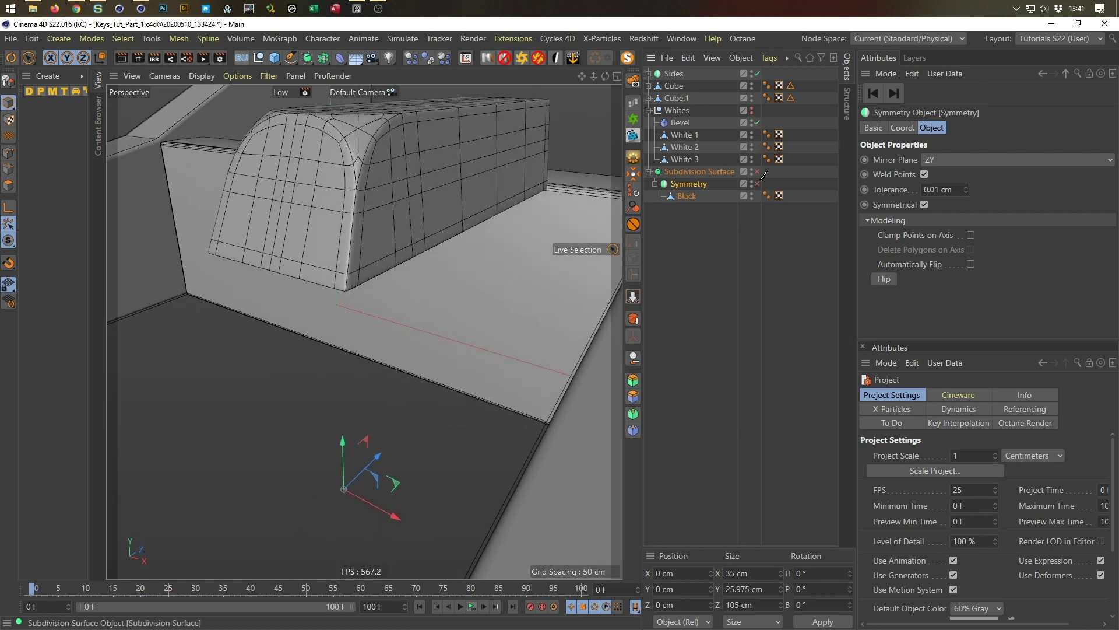
Select all underside polygons of the Black half key with Phong Break Selection
{"action": "left_click_drag", "start_coordinate": [509, 282], "coordinate": [437, 303], "text": "alt"}
{"action": "left_click_drag", "start_coordinate": [362, 282], "coordinate": [229, 218], "text": "alt"}
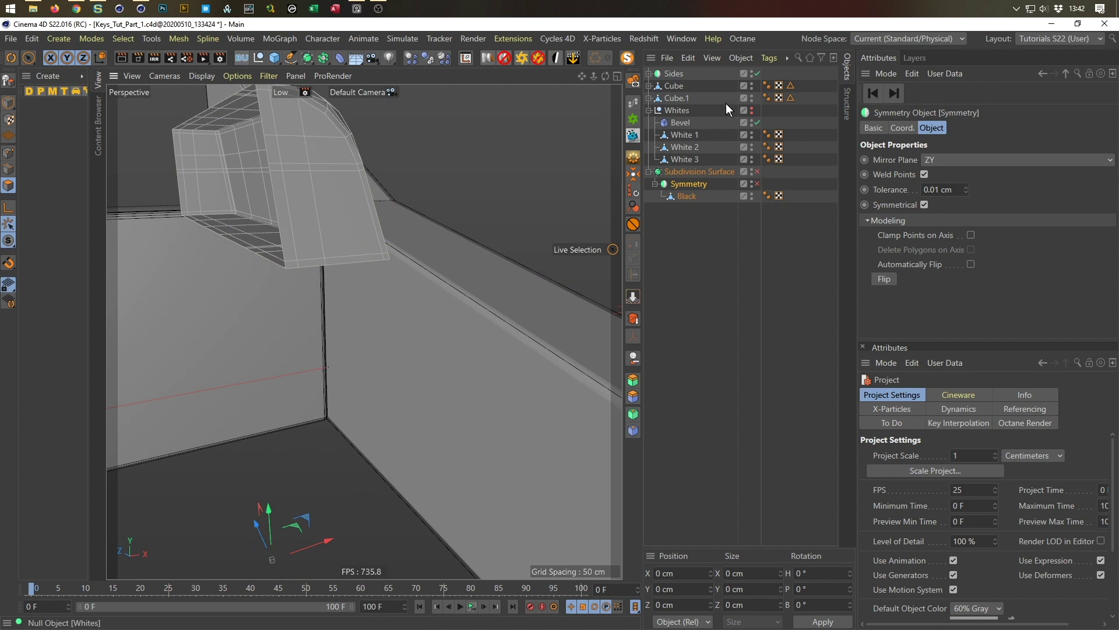
{"action": "left_click", "coordinate": [686, 196]}
{"action": "left_click_drag", "start_coordinate": [318, 246], "coordinate": [317, 432], "text": "alt"}
{"action": "key", "text": "u"}
{"action": "key", "text": "n"}
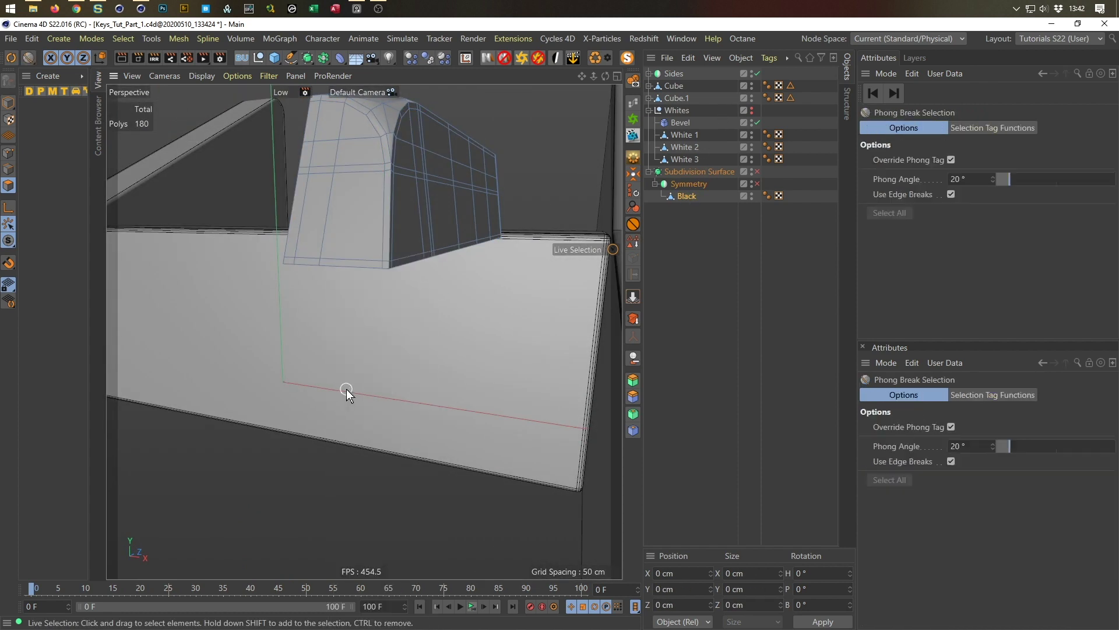
{"action": "left_click_drag", "start_coordinate": [408, 352], "coordinate": [357, 277], "text": "alt"}
{"action": "left_click", "coordinate": [357, 277]}
{"action": "left_click_drag", "start_coordinate": [373, 332], "coordinate": [298, 306], "text": "alt"}
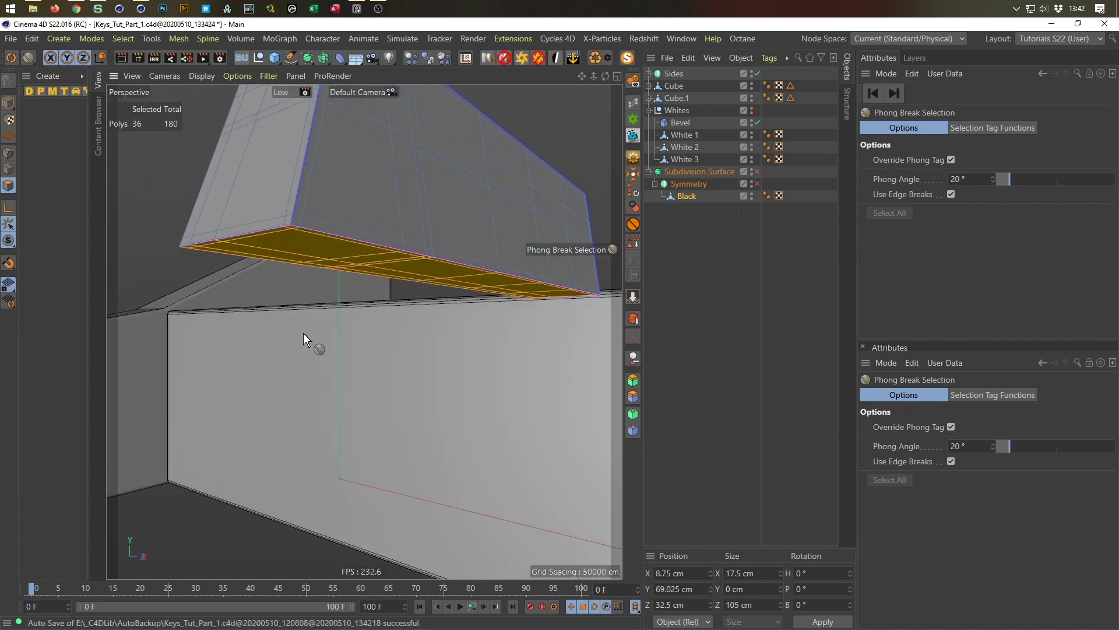
Extrude the Black key's underside downward three times: about 0.87 cm, a longer middle section, and a final 0.9 cm edge
{"action": "key", "text": "d"}
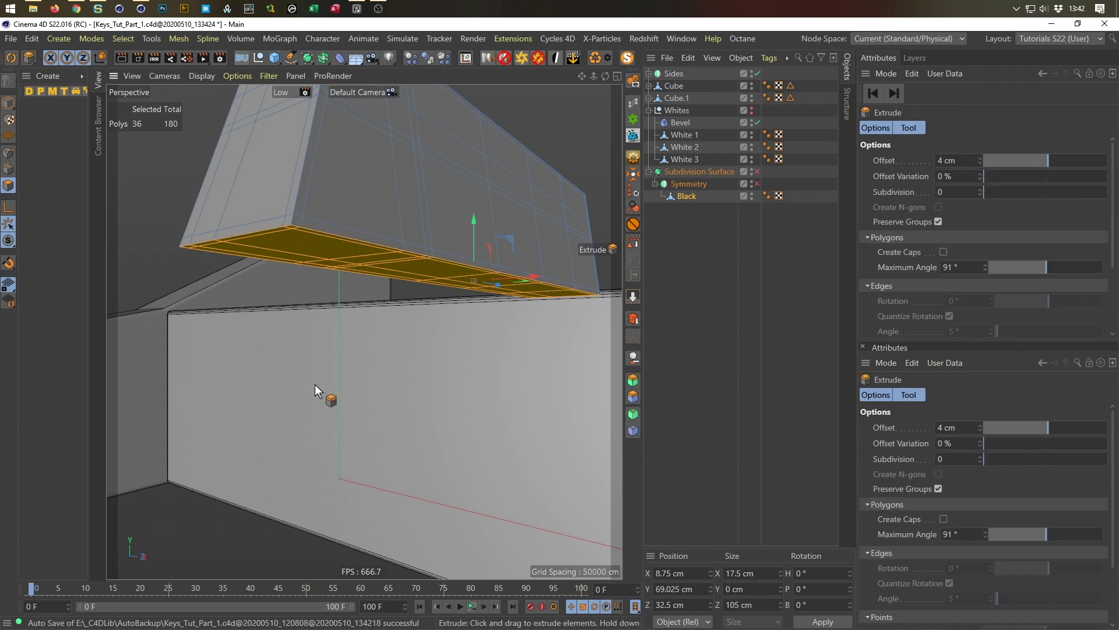
{"action": "left_click_drag", "start_coordinate": [239, 482], "coordinate": [291, 481]}
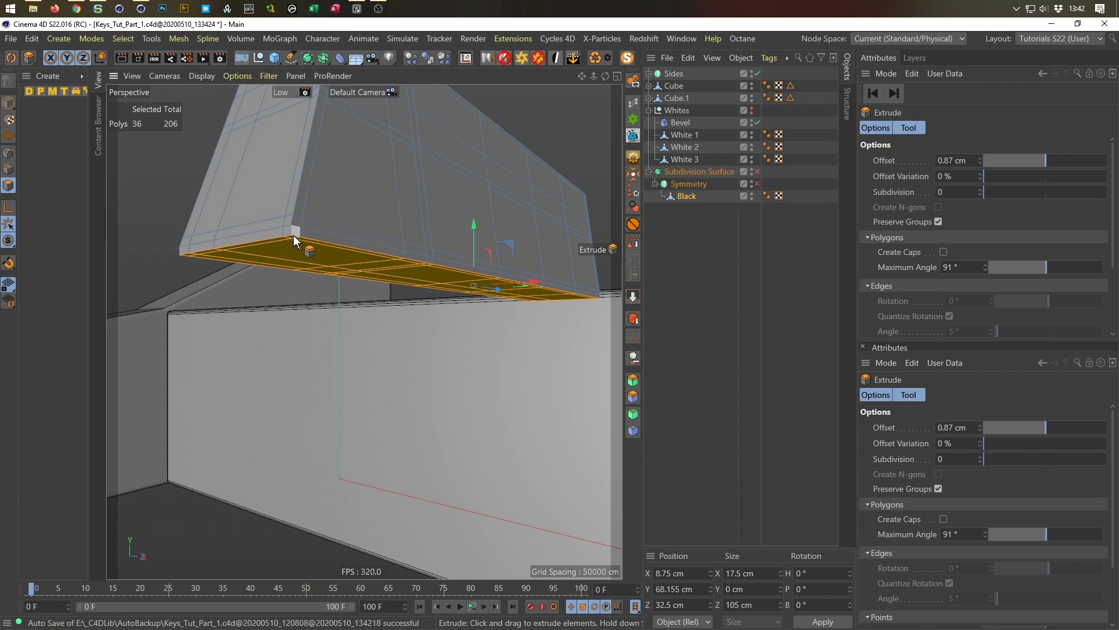
{"action": "left_click_drag", "start_coordinate": [223, 481], "coordinate": [379, 482]}
{"action": "left_click_drag", "start_coordinate": [205, 505], "coordinate": [223, 460]}
{"action": "left_click_drag", "start_coordinate": [295, 319], "coordinate": [429, 338], "text": "alt"}
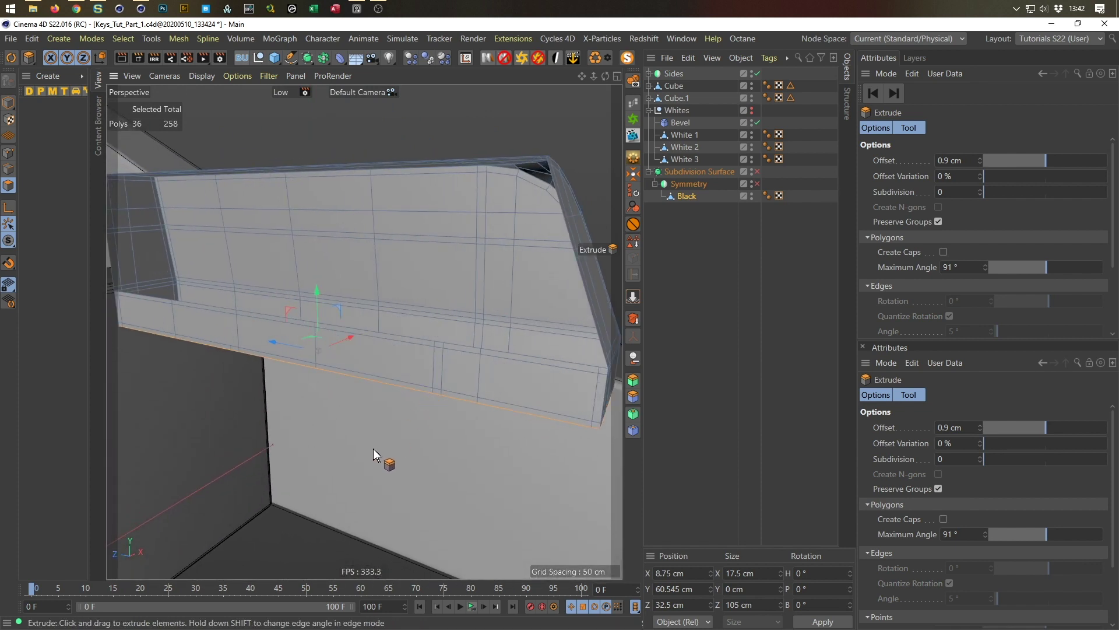
Select the extruded inner wall polygons along the Black key's symmetry plane with Phong Break Selection and delete them
{"action": "key", "text": "u"}
{"action": "key", "text": "n"}
{"action": "left_click", "coordinate": [445, 370]}
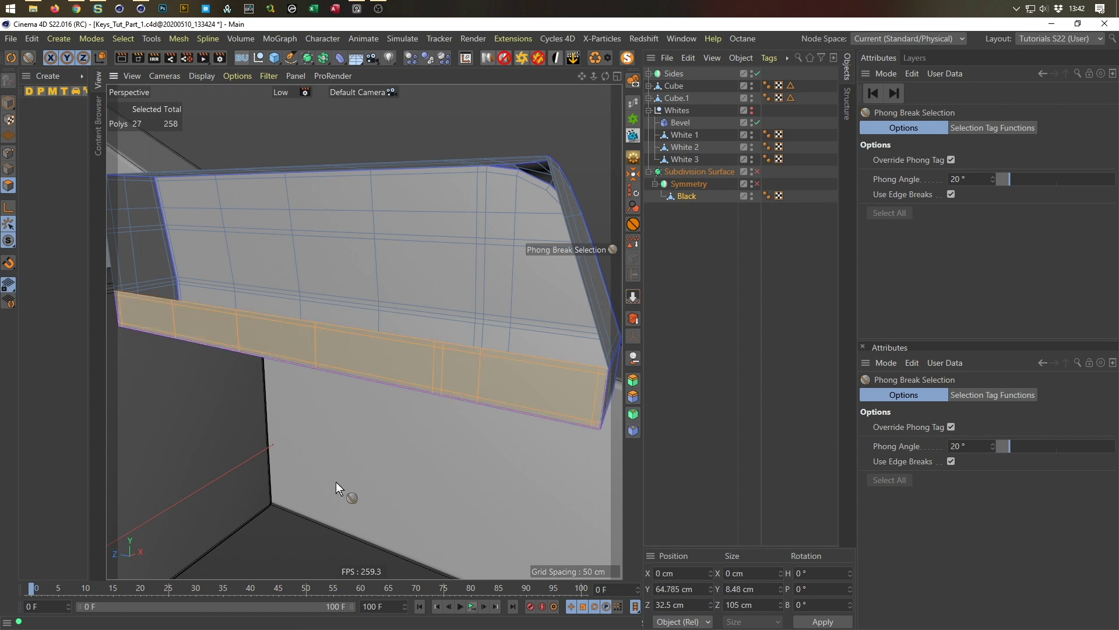
{"action": "left_click", "coordinate": [331, 485]}
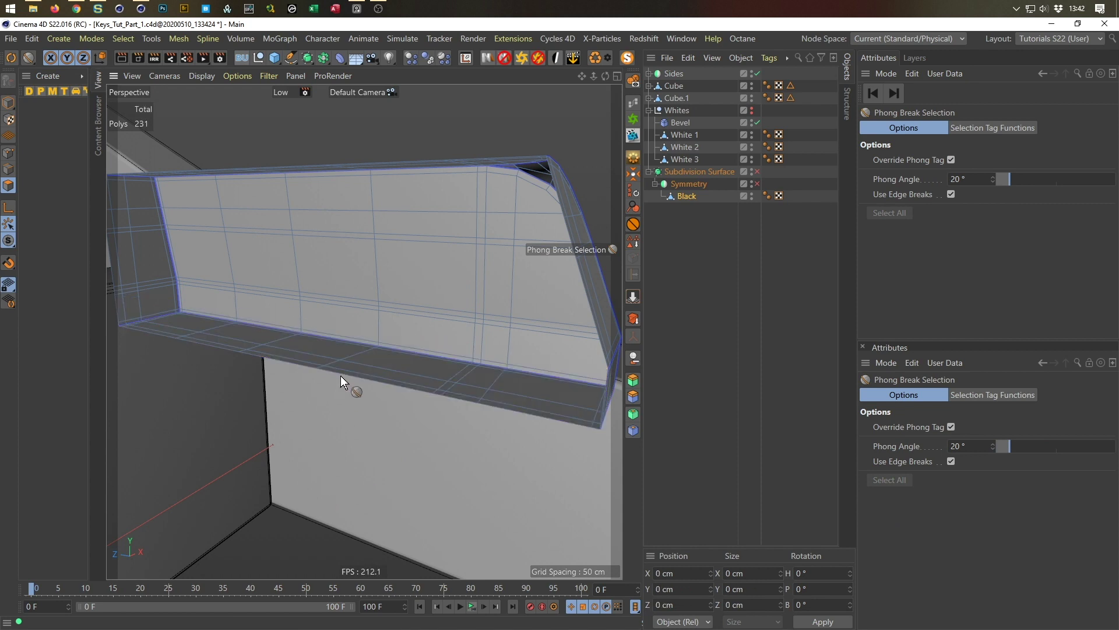
Re-enable the Symmetry and Subdivision Surface generators in model mode and show the Whites group again
{"action": "scroll", "coordinate": [336, 349], "scroll_direction": "down", "scroll_amount": 5}
{"action": "left_click_drag", "start_coordinate": [329, 300], "coordinate": [516, 270], "text": "alt"}
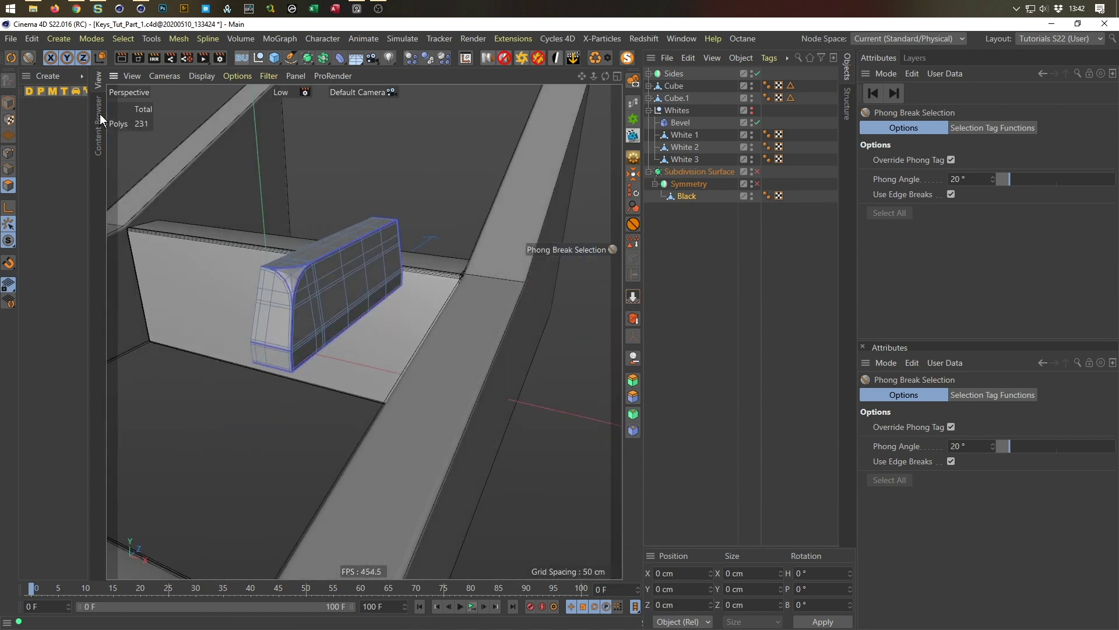
{"action": "left_click", "coordinate": [8, 103]}
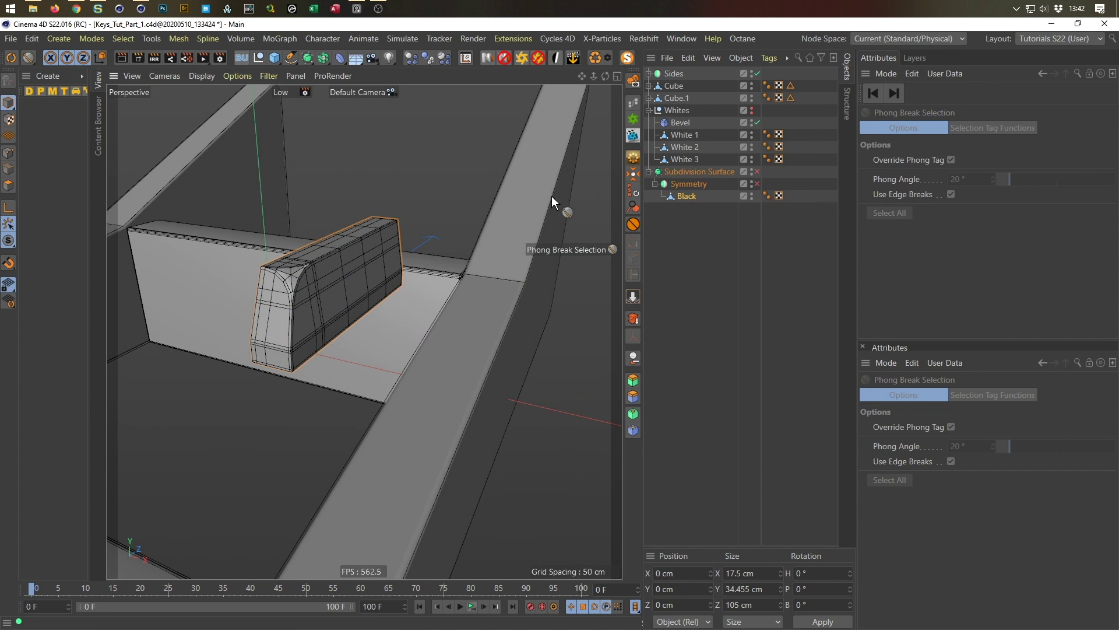
{"action": "left_click", "coordinate": [758, 172]}
{"action": "right_click_drag", "start_coordinate": [298, 313], "coordinate": [119, 391], "text": "alt"}
{"action": "left_click_drag", "start_coordinate": [119, 390], "coordinate": [348, 315], "text": "alt"}
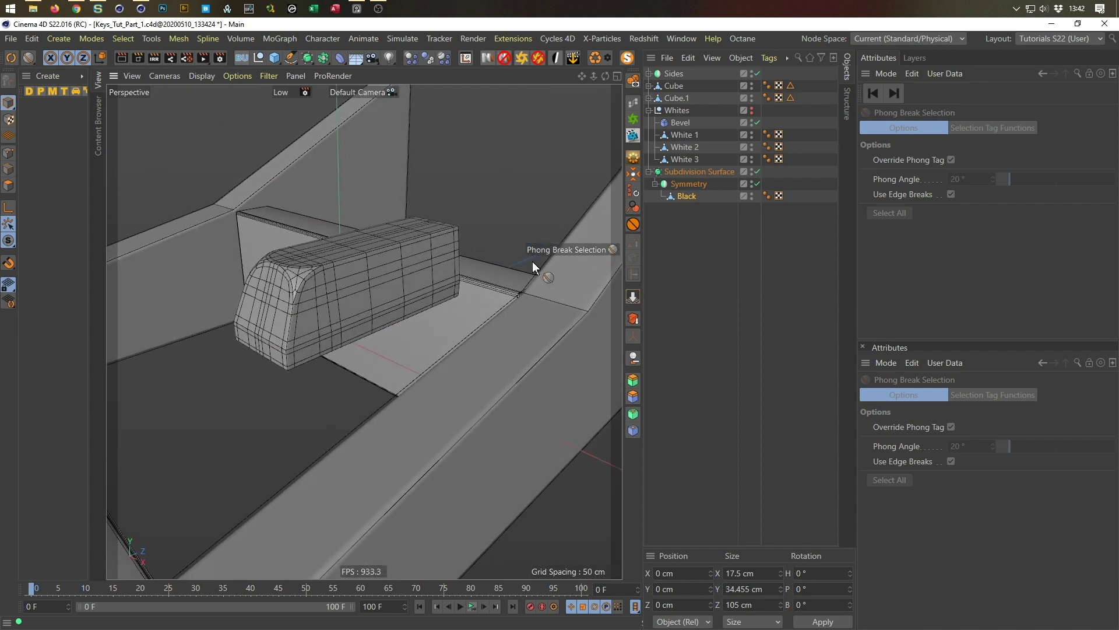
{"action": "left_click", "coordinate": [752, 111]}
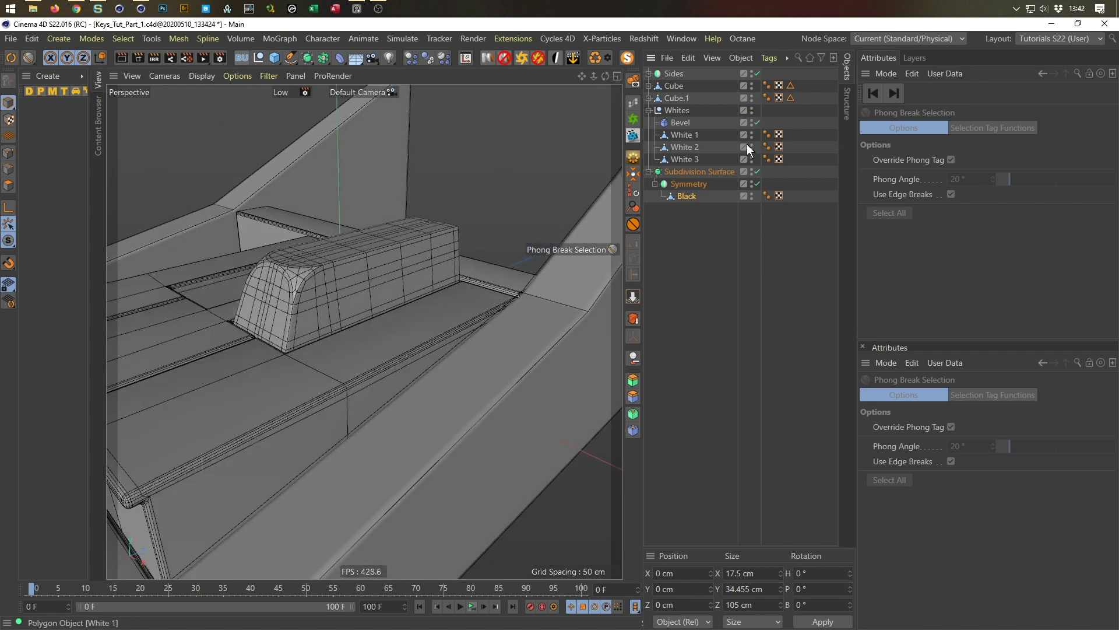
{"action": "left_click_drag", "start_coordinate": [362, 274], "coordinate": [399, 254], "text": "alt"}
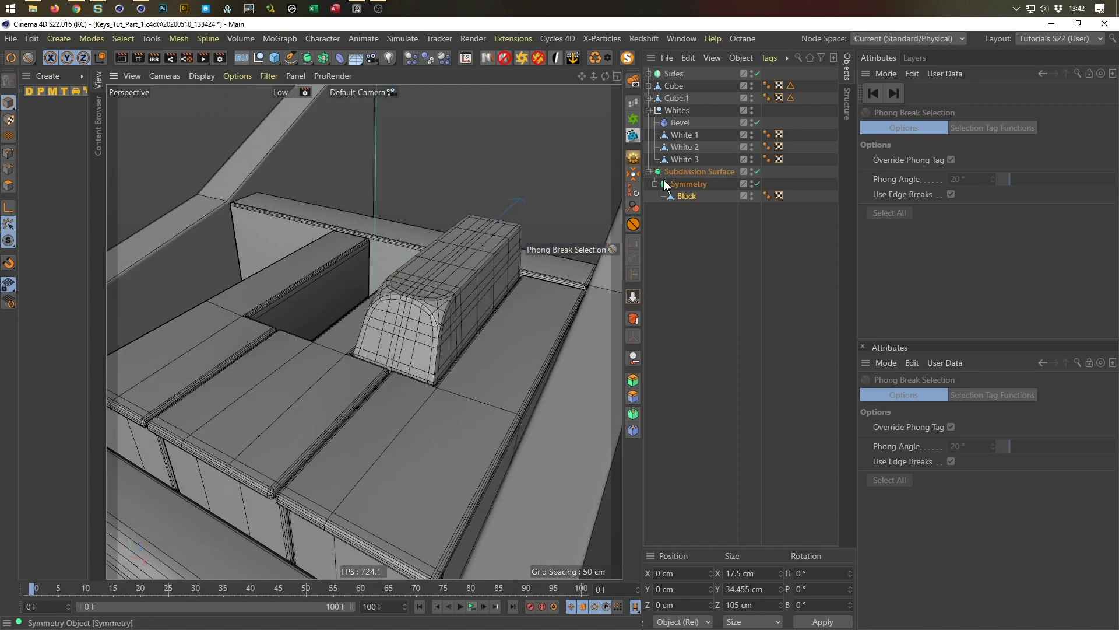
Collapse the Subdivision Surface hierarchy and rename the Subdivision Surface object as Black
{"action": "left_click", "coordinate": [648, 171]}
{"action": "double_click", "coordinate": [678, 172]}
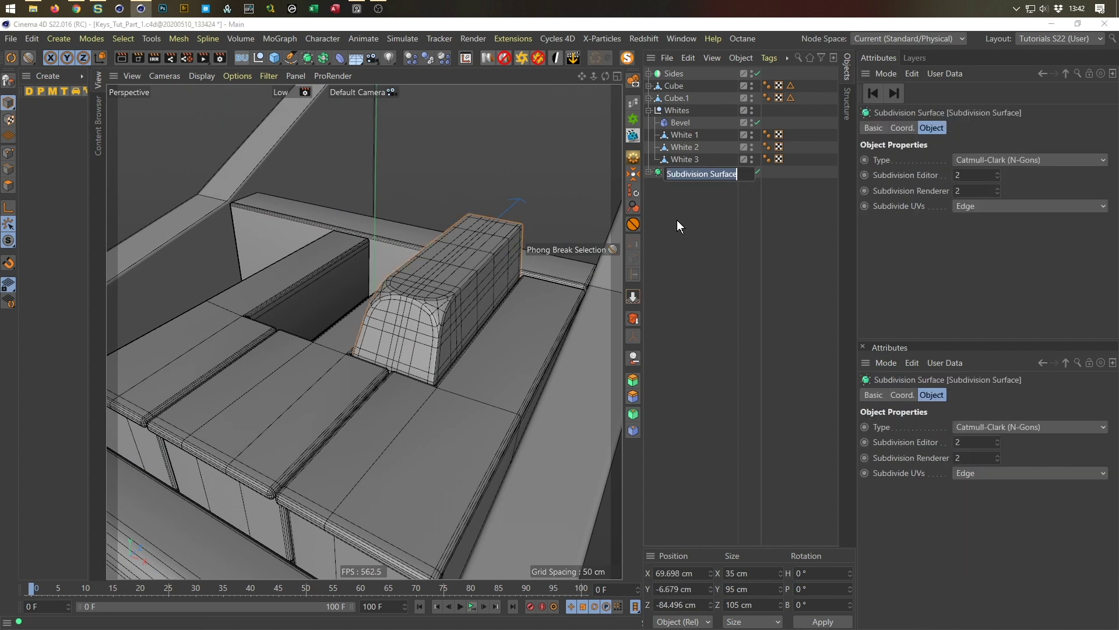
{"action": "type", "text": "Black"}
{"action": "key", "text": "Return"}
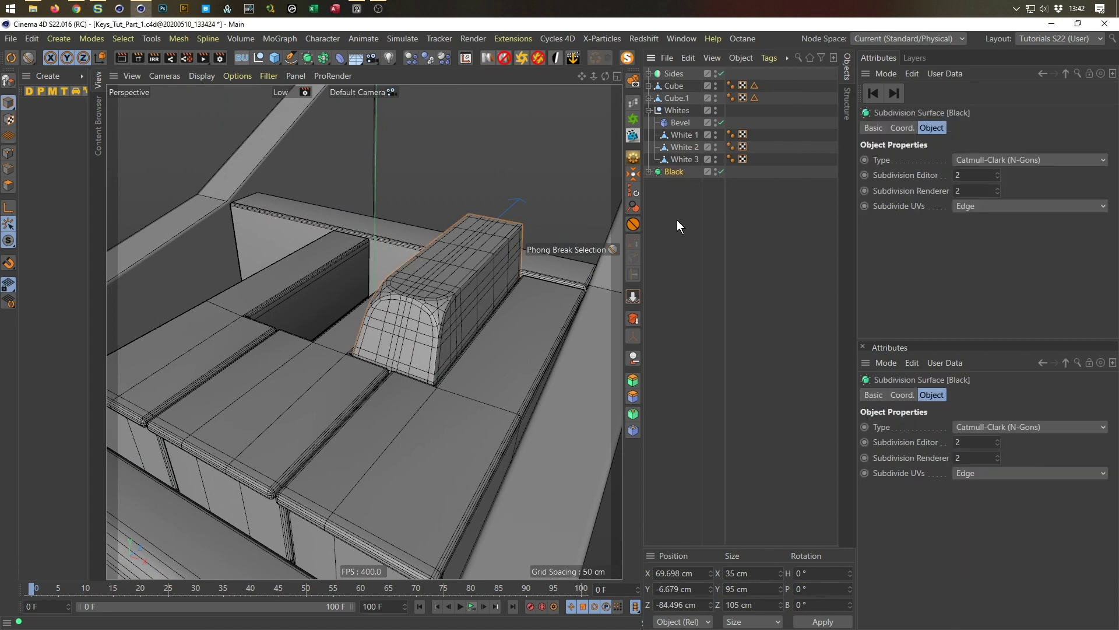
Save the project over Keys_Tut_Part_1.c4d in the desktop folder Keys_Tut_Part_1
{"action": "key", "text": "ctrl+s"}
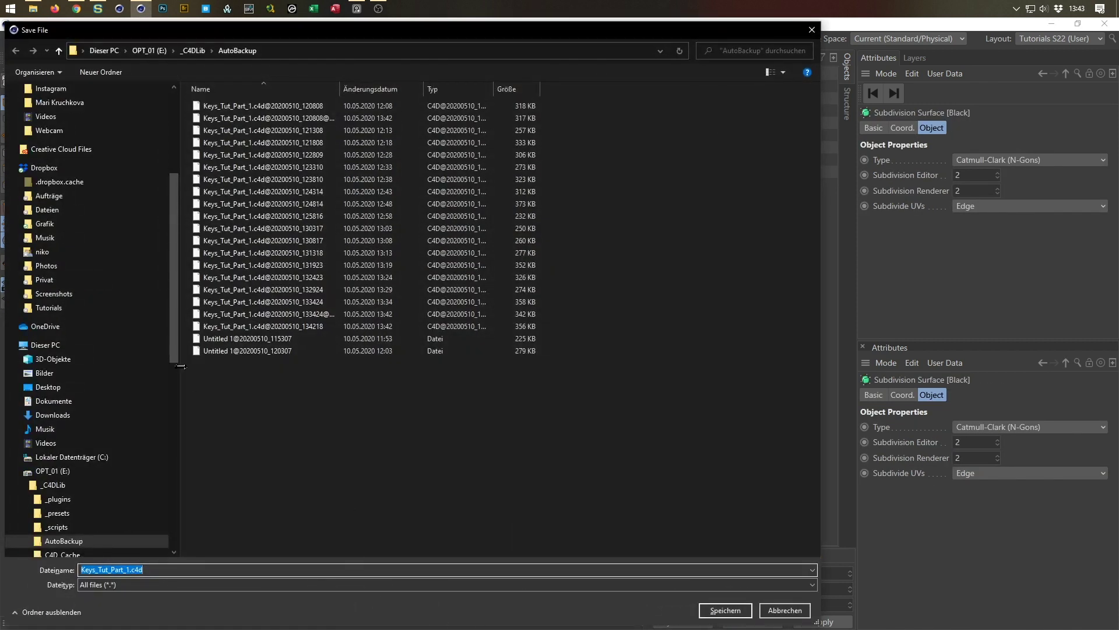
{"action": "left_click", "coordinate": [86, 47]}
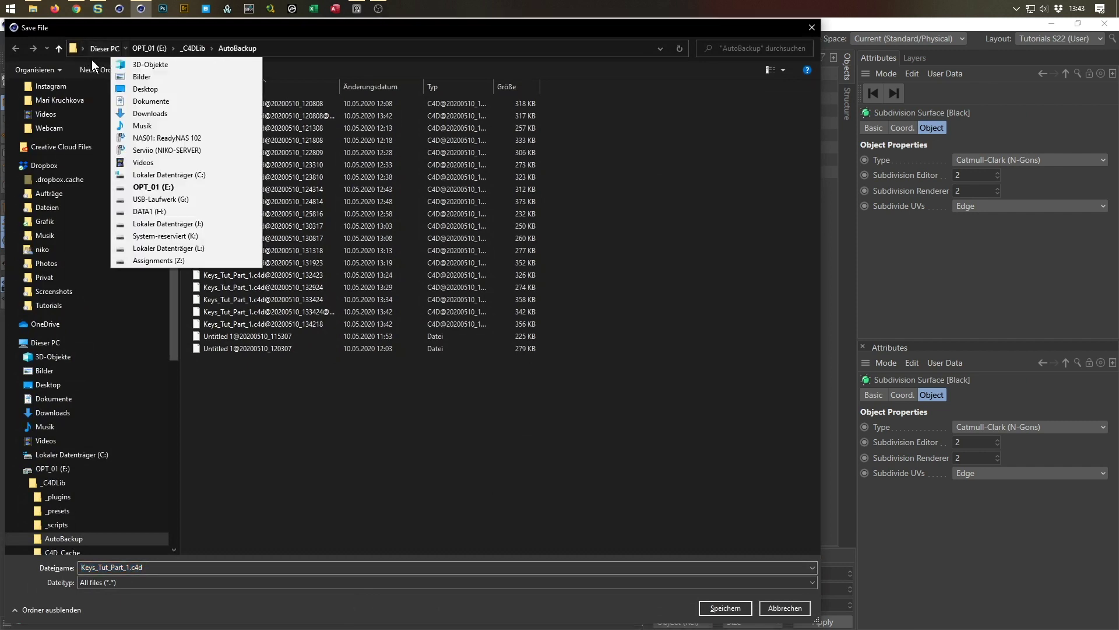
{"action": "left_click", "coordinate": [83, 63]}
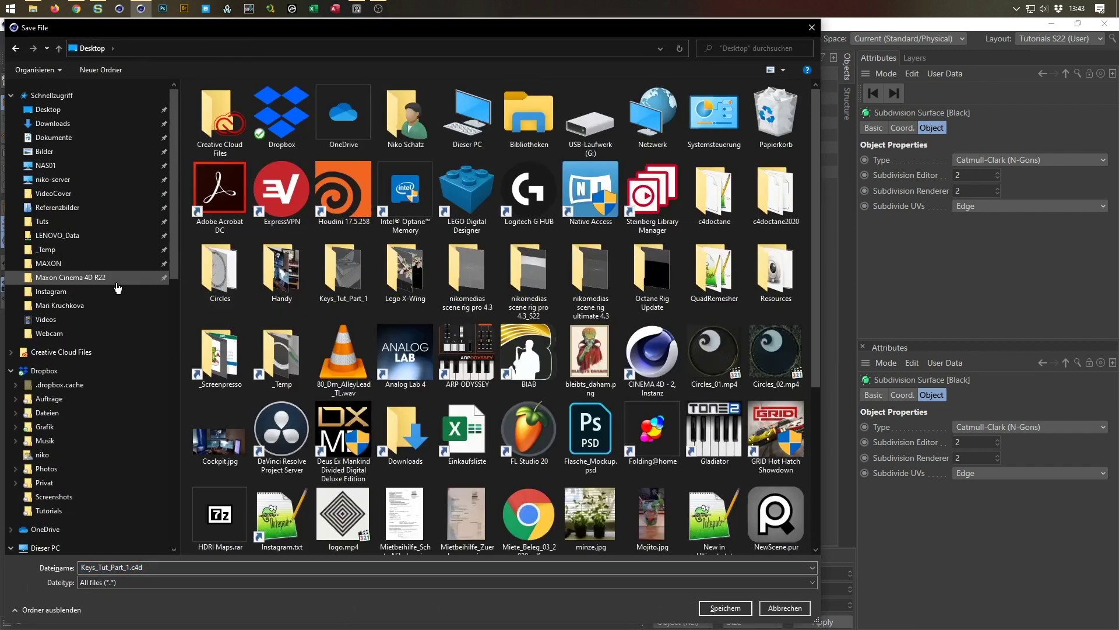
{"action": "left_click", "coordinate": [348, 268]}
{"action": "double_click", "coordinate": [348, 268]}
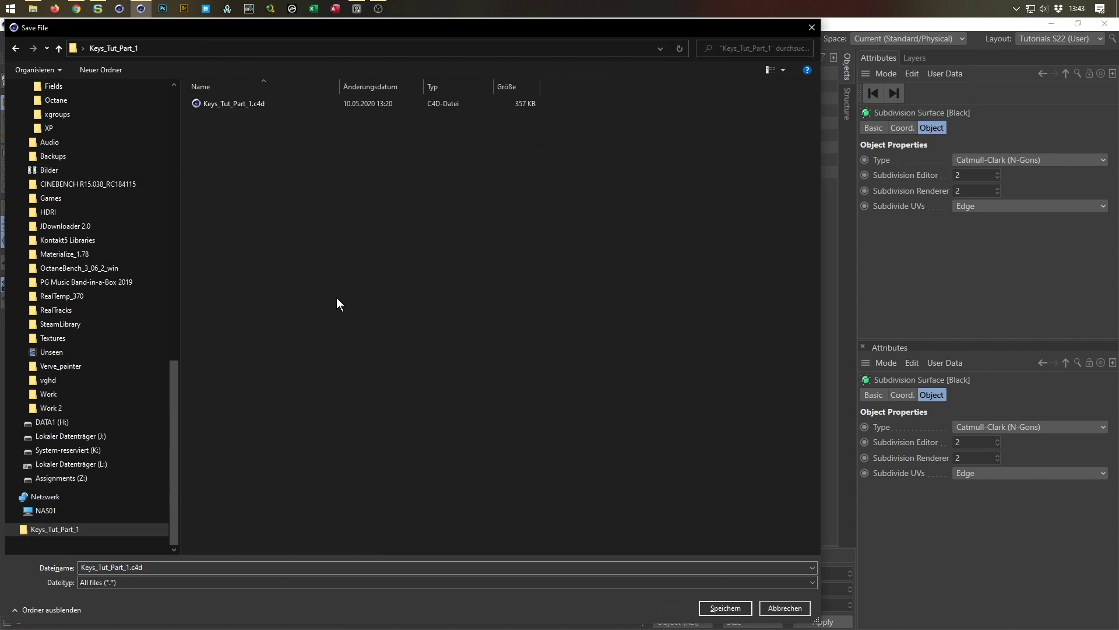
{"action": "double_click", "coordinate": [233, 104]}
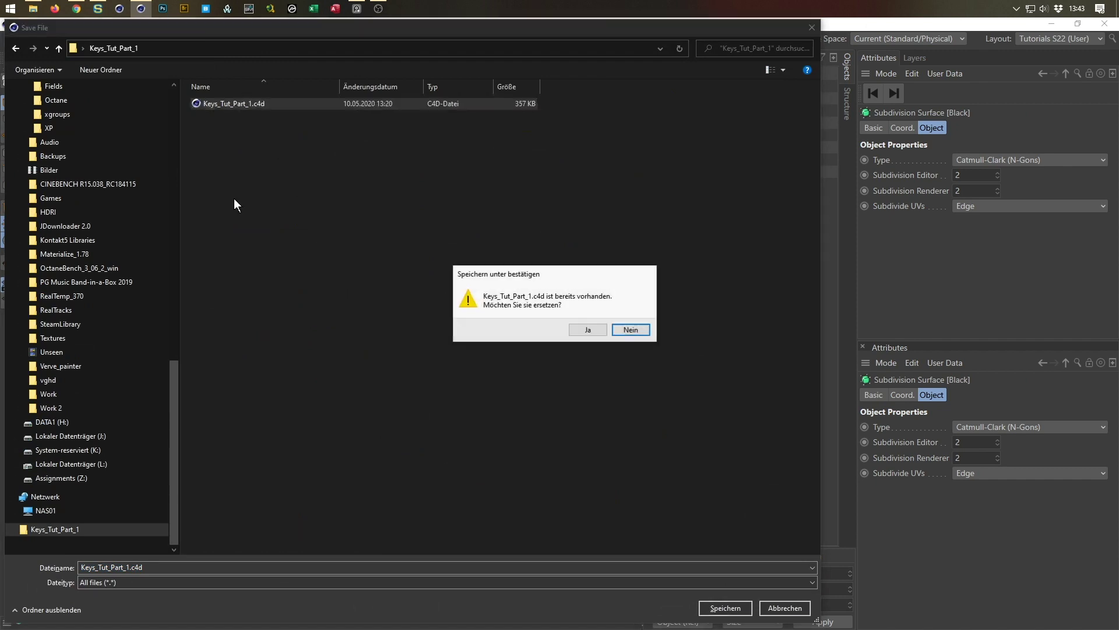
{"action": "left_click", "coordinate": [579, 329]}
Create an instance of the Black key and place it below Black in the object hierarchy
{"action": "middle_click_drag", "start_coordinate": [422, 323], "coordinate": [470, 365], "text": "alt"}
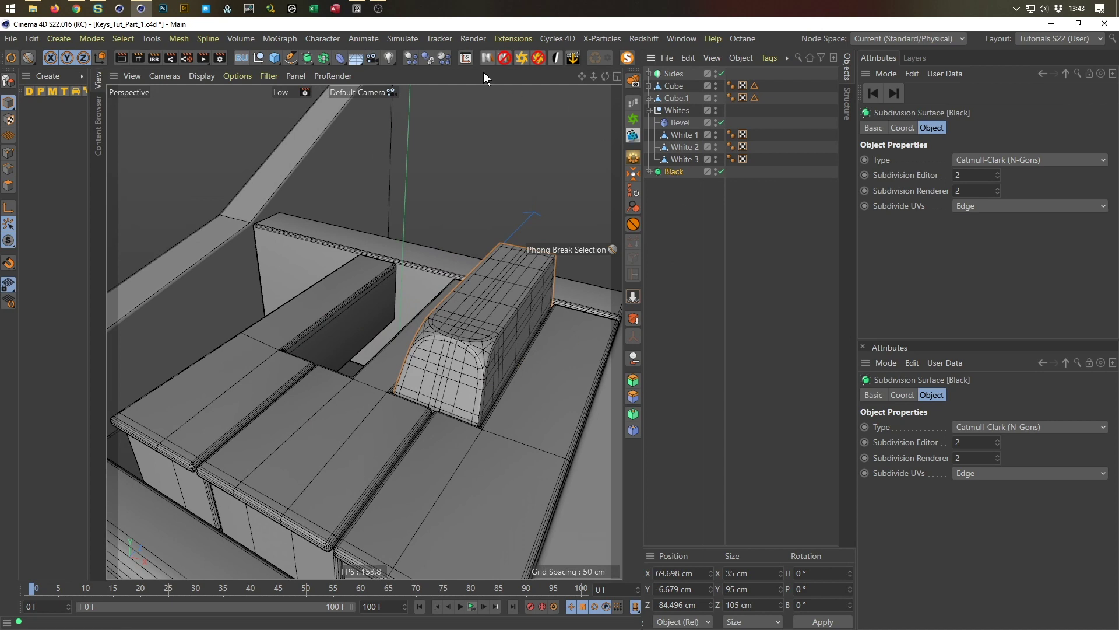
{"action": "left_click", "coordinate": [326, 58]}
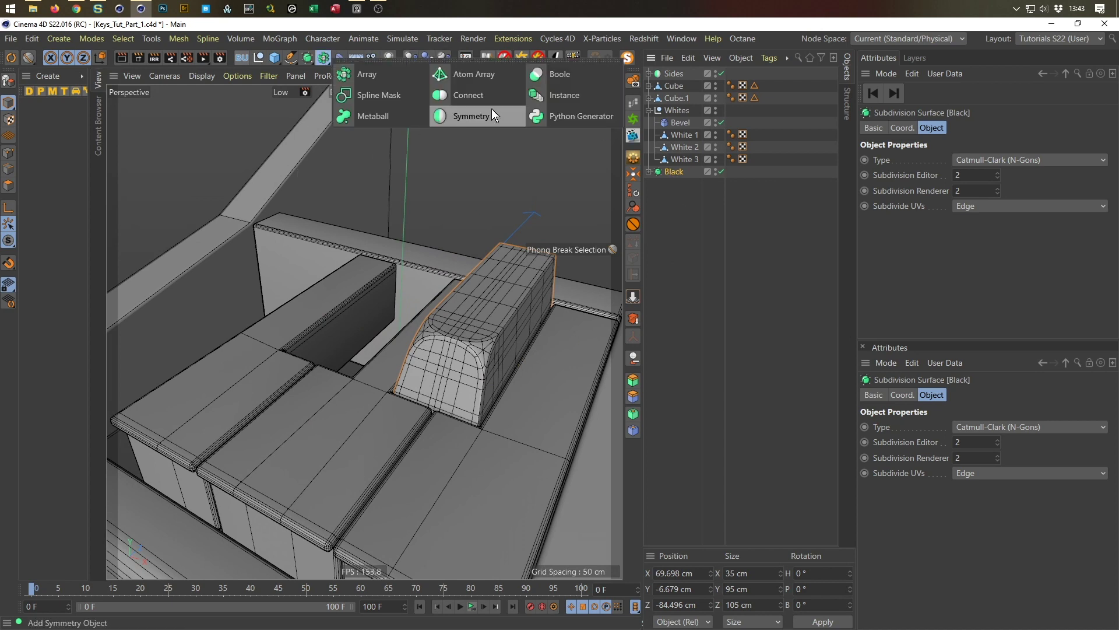
{"action": "left_click", "coordinate": [576, 104]}
{"action": "left_click_drag", "start_coordinate": [683, 74], "coordinate": [687, 188]}
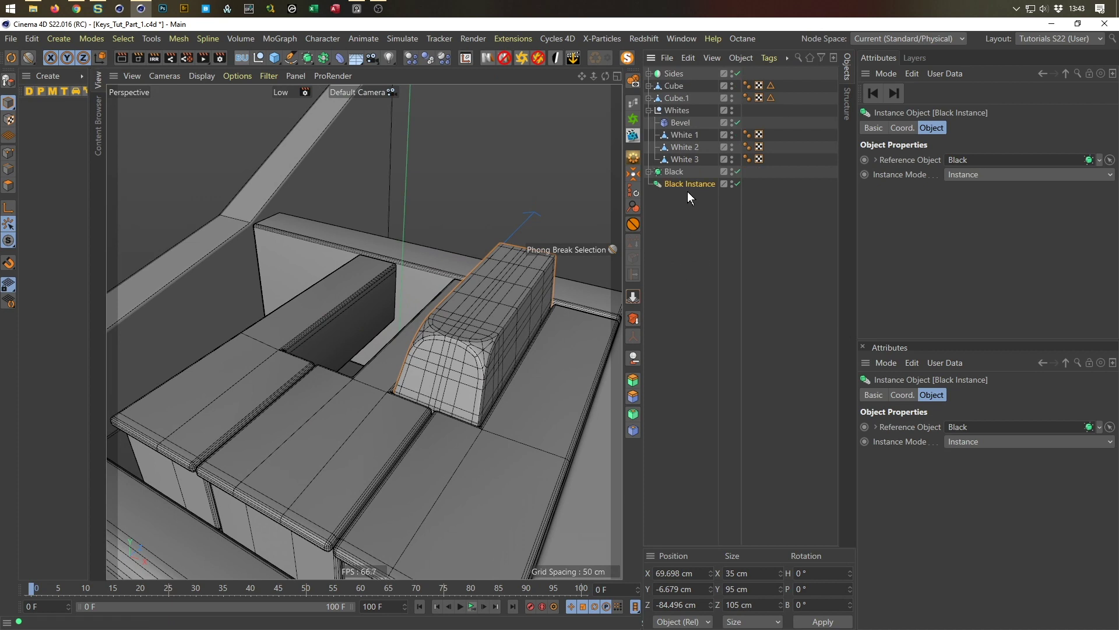
Move the Black Instance in the Top view along X to about 14.7 cm, into the gap between the neighbouring white keys
{"action": "middle_click", "coordinate": [532, 379]}
{"action": "middle_click", "coordinate": [471, 222]}
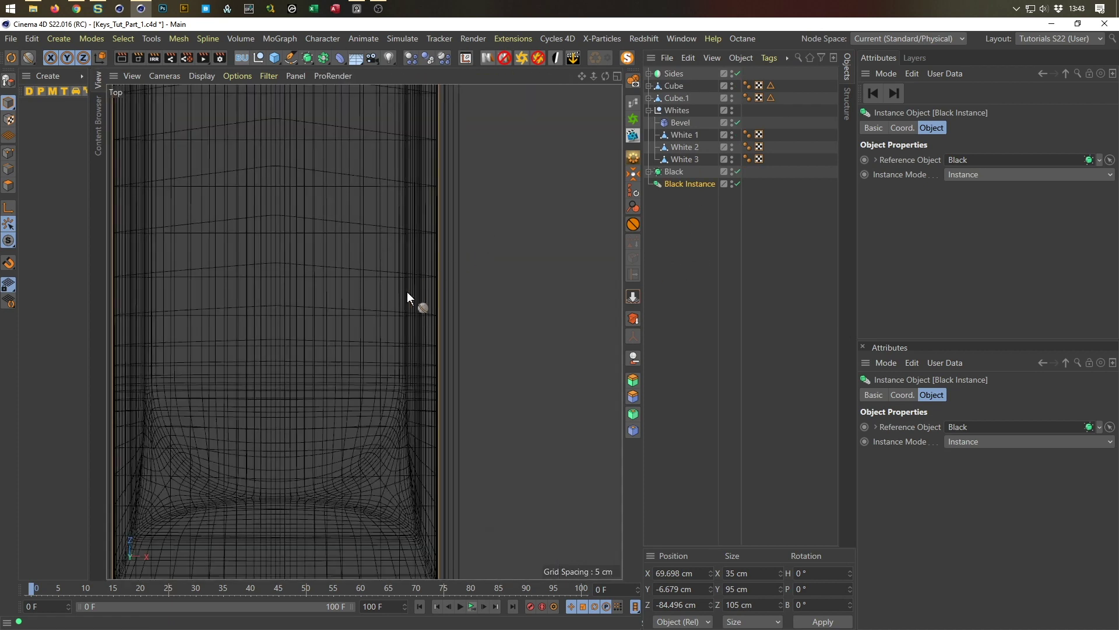
{"action": "scroll", "coordinate": [407, 299], "scroll_direction": "down", "scroll_amount": 5}
{"action": "middle_click_drag", "start_coordinate": [439, 398], "coordinate": [328, 280], "text": "alt"}
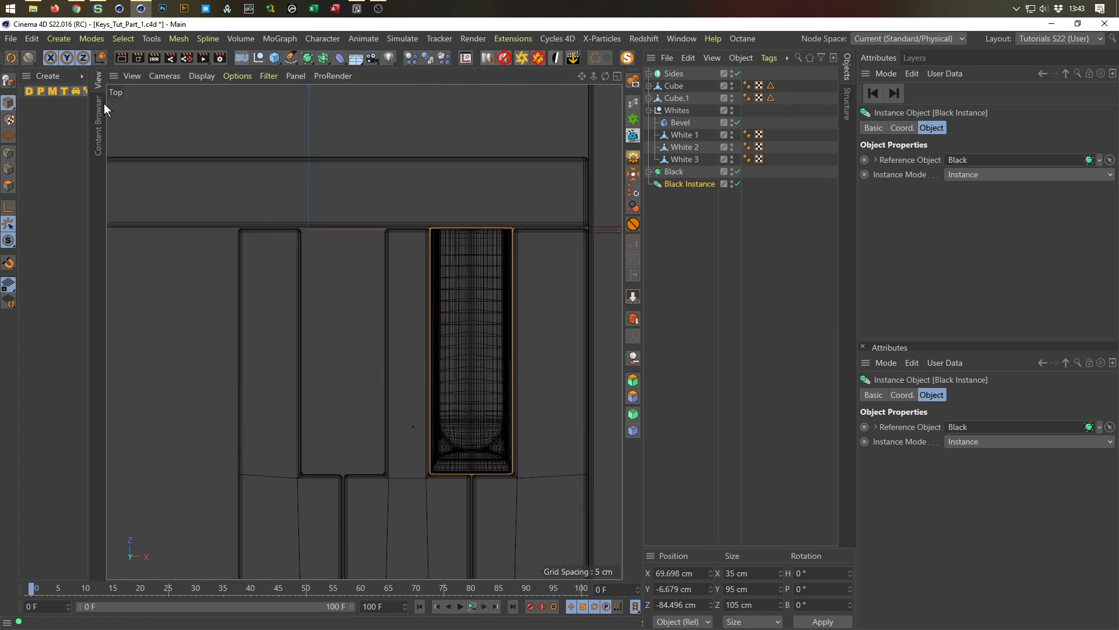
{"action": "key", "text": "e"}
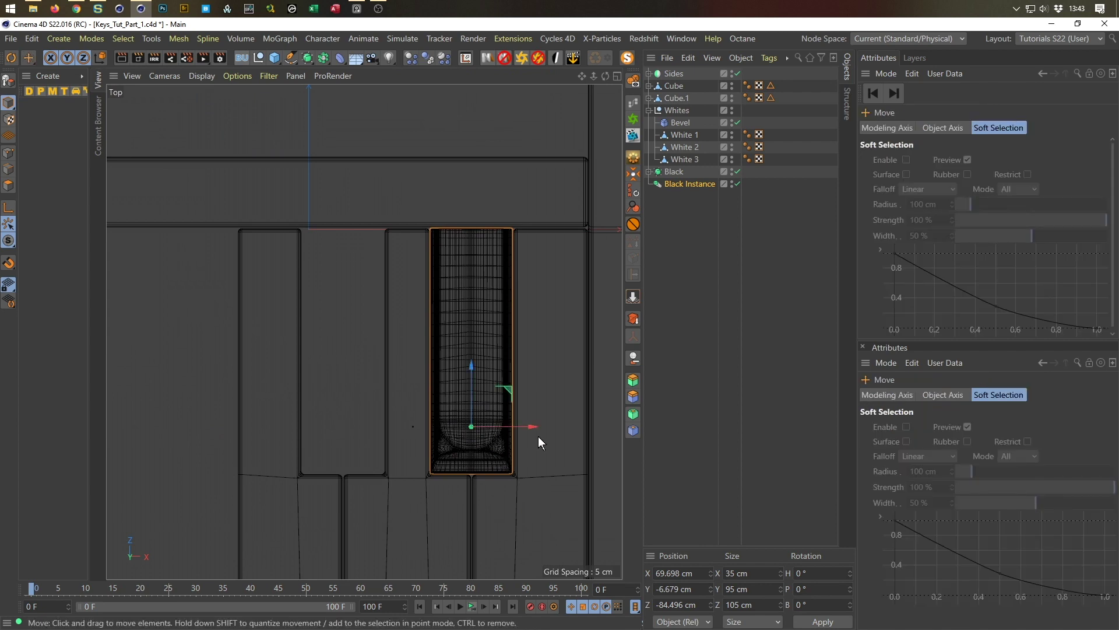
{"action": "left_click_drag", "start_coordinate": [533, 424], "coordinate": [400, 432]}
Examine both black keys in the Perspective view and render the whole model in the viewport
{"action": "middle_click", "coordinate": [391, 504]}
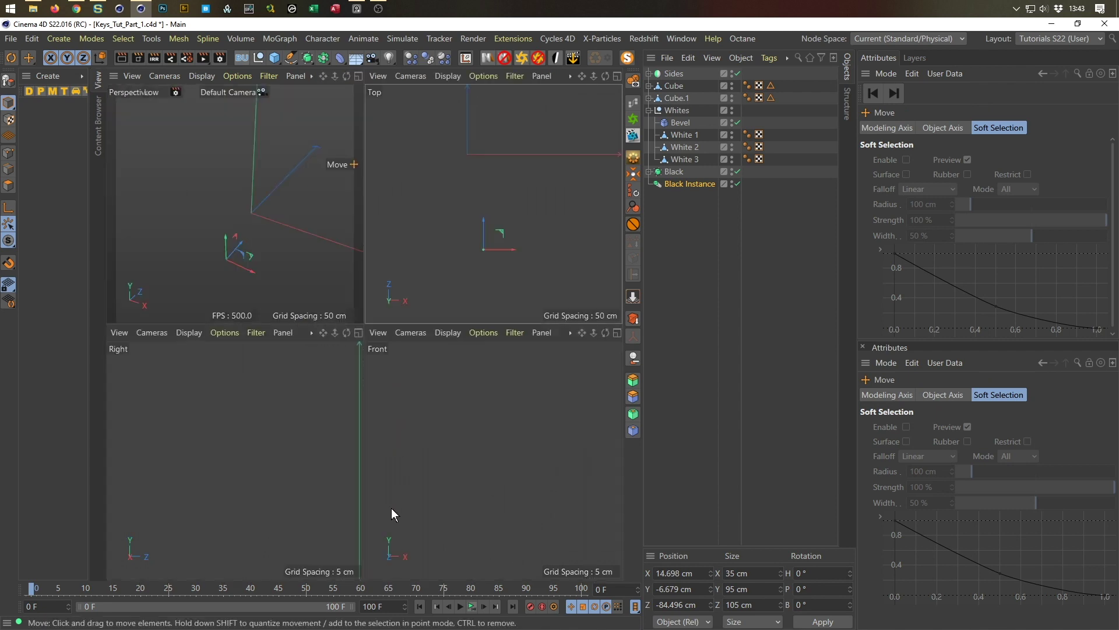
{"action": "middle_click", "coordinate": [232, 230]}
{"action": "left_click_drag", "start_coordinate": [233, 230], "coordinate": [366, 352], "text": "alt"}
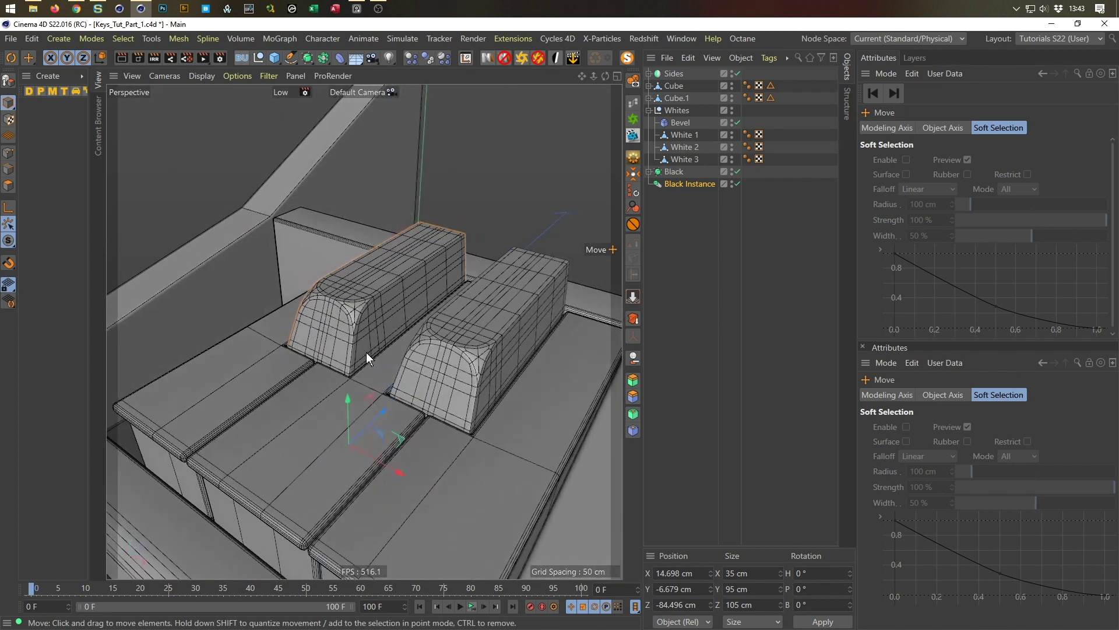
{"action": "scroll", "coordinate": [364, 364], "scroll_direction": "down", "scroll_amount": 5}
{"action": "left_click_drag", "start_coordinate": [314, 407], "coordinate": [438, 294], "text": "alt"}
{"action": "key", "text": "ctrl+r"}
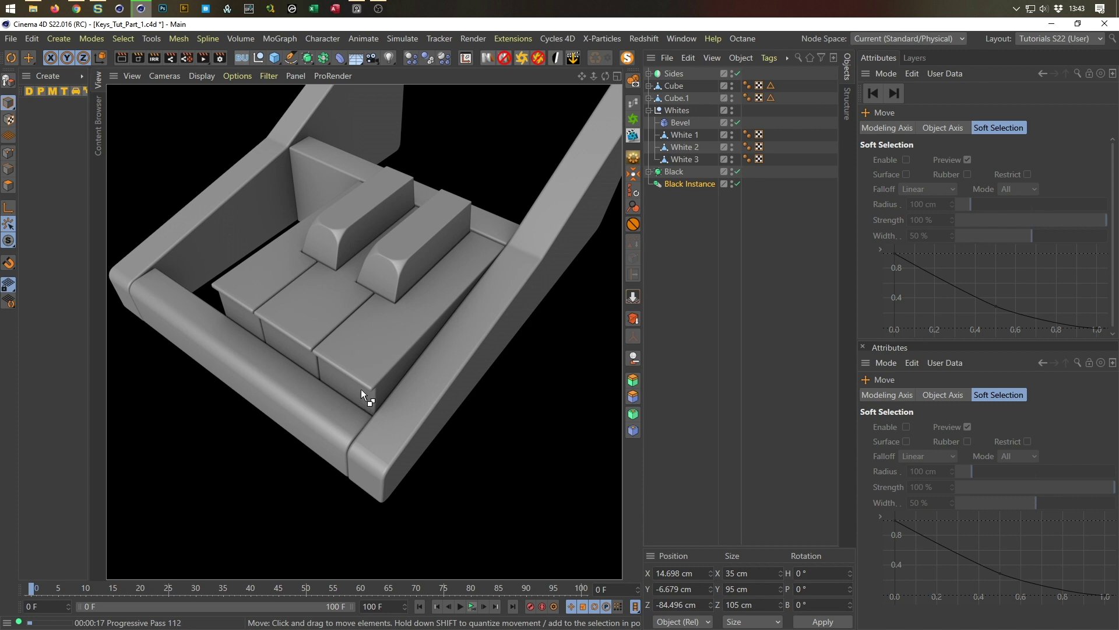
{"action": "left_click_drag", "start_coordinate": [349, 305], "coordinate": [357, 443], "text": "alt"}
{"action": "left_click_drag", "start_coordinate": [330, 355], "coordinate": [383, 331], "text": "alt"}
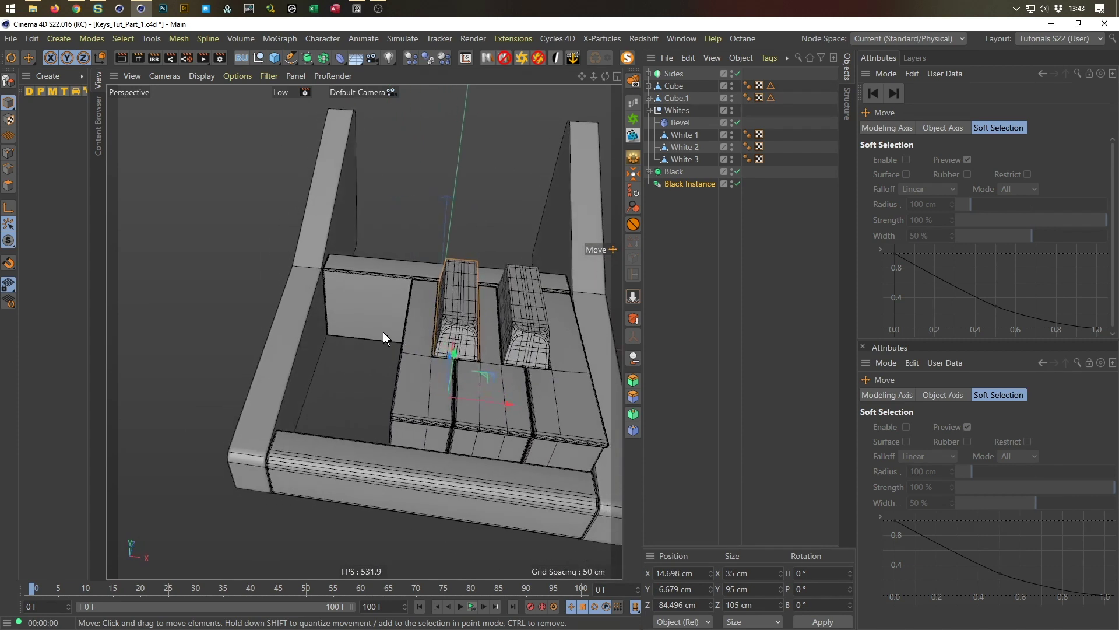
Add a Rectangle spline in the Top view and move it into the empty frame area beside the keys, about X -73.7 cm, Z -81.5 cm
{"action": "middle_click", "coordinate": [383, 331]}
{"action": "middle_click", "coordinate": [432, 292]}
{"action": "scroll", "coordinate": [432, 292], "scroll_direction": "down", "scroll_amount": 3}
{"action": "middle_click_drag", "start_coordinate": [383, 332], "coordinate": [524, 348], "text": "alt"}
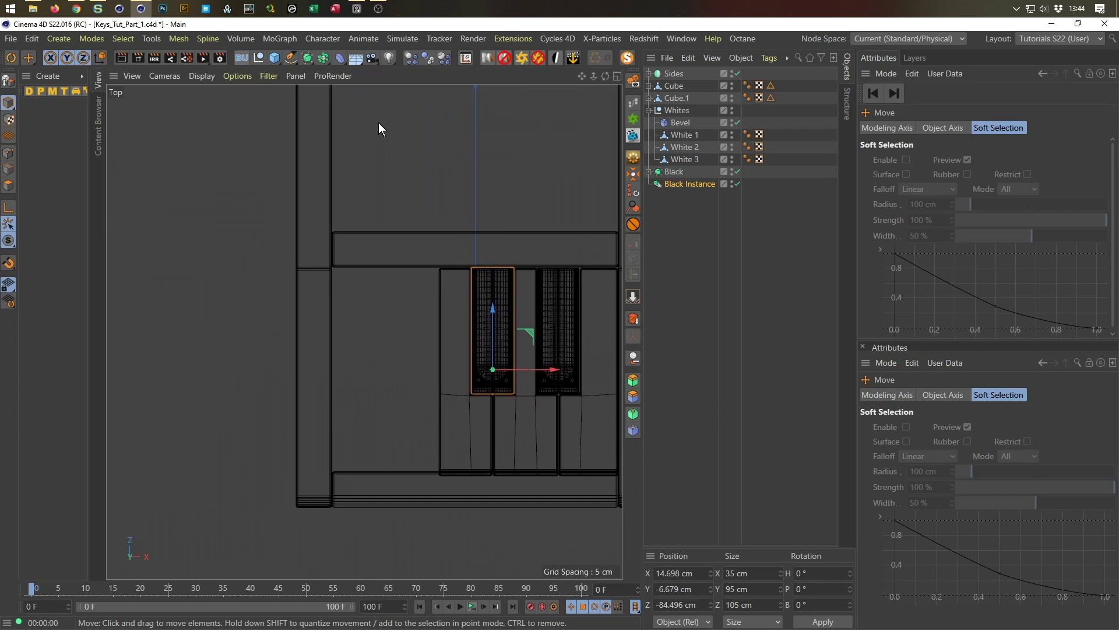
{"action": "left_click", "coordinate": [292, 58]}
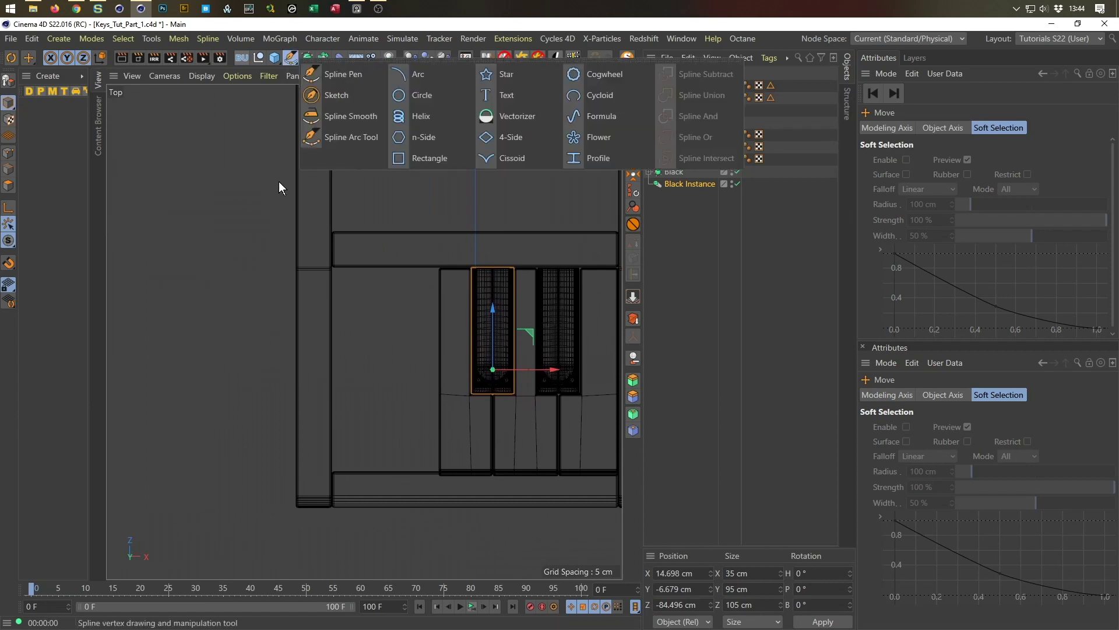
{"action": "left_click", "coordinate": [414, 158]}
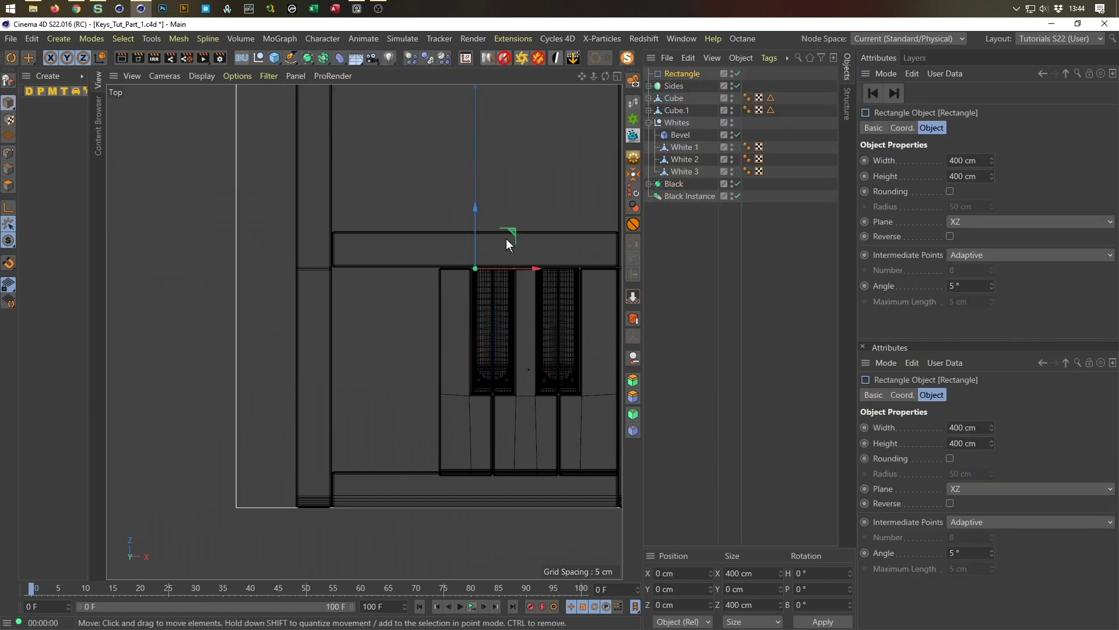
{"action": "left_click_drag", "start_coordinate": [515, 233], "coordinate": [428, 331]}
Scale the Rectangle spline uniformly to about 89.6 cm so it spans the gap between frame and keys
{"action": "key", "text": "t"}
{"action": "left_click_drag", "start_coordinate": [422, 449], "coordinate": [108, 561]}
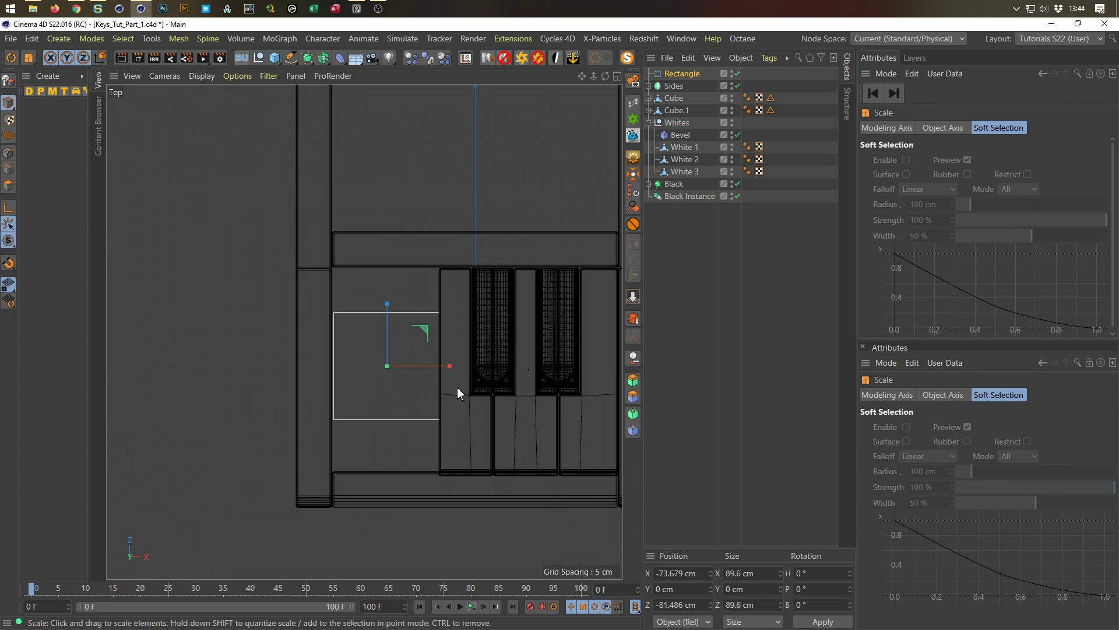
{"action": "scroll", "coordinate": [391, 345], "scroll_direction": "up", "scroll_amount": 4}
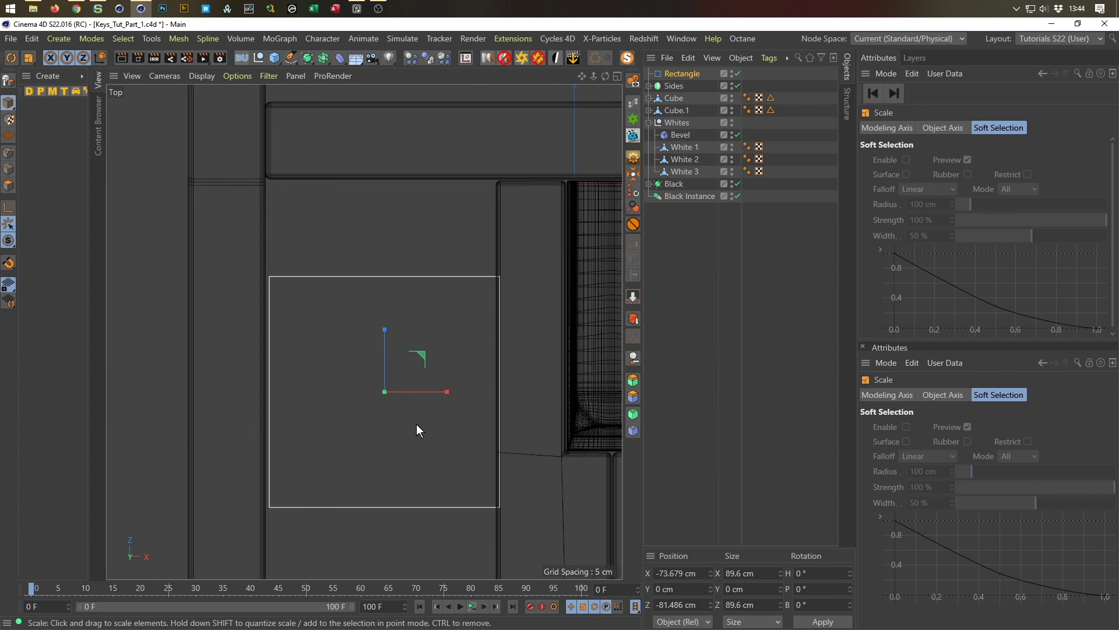
Move the Rectangle spline along X to about -75.3 cm, against the frame side, and place it last in the object hierarchy
{"action": "key", "text": "e"}
{"action": "left_click_drag", "start_coordinate": [443, 393], "coordinate": [440, 393]}
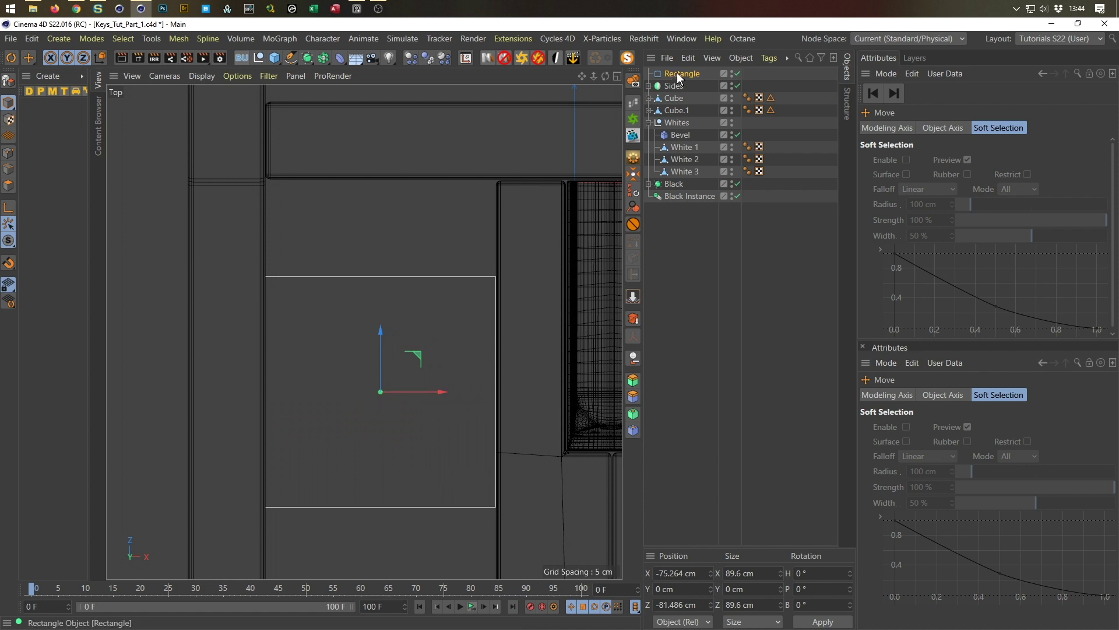
{"action": "left_click_drag", "start_coordinate": [701, 303], "coordinate": [700, 303]}
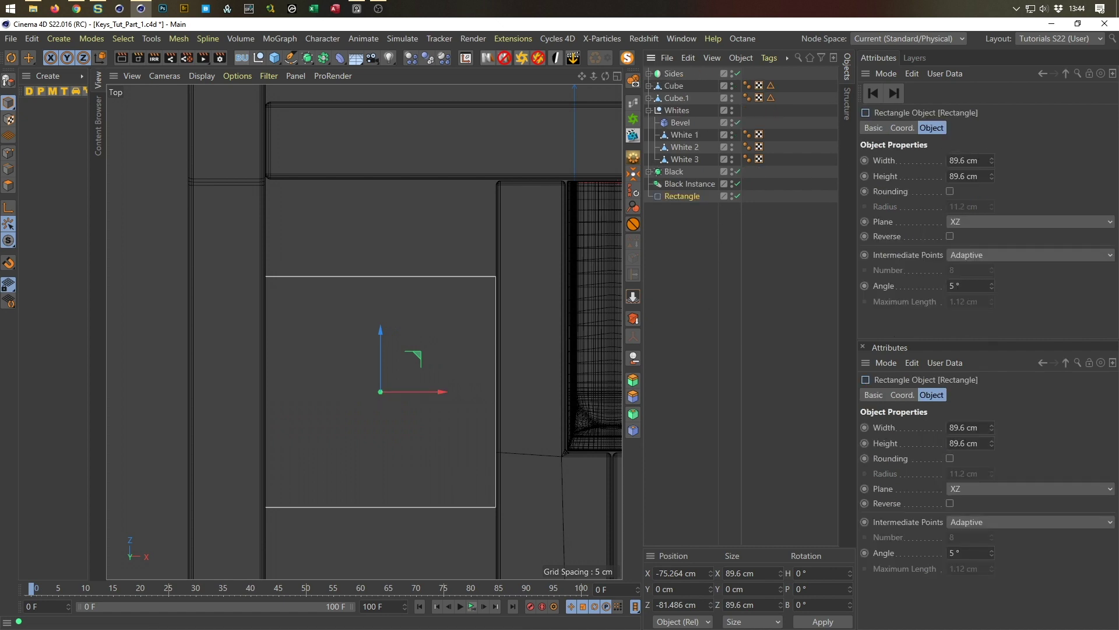
Set the Rectangle spline's width and height to 90 cm each
{"action": "left_click", "coordinate": [965, 160]}
{"action": "type", "text": "90"}
{"action": "key", "text": "Tab"}
{"action": "type", "text": "90"}
{"action": "key", "text": "Return"}
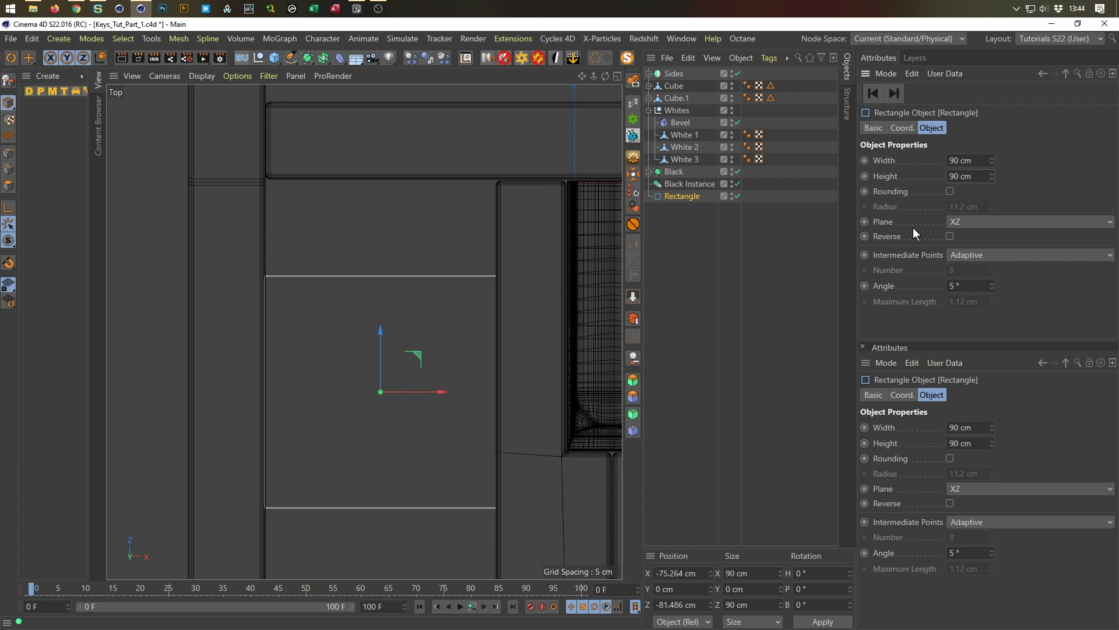
{"action": "scroll", "coordinate": [389, 312], "scroll_direction": "up", "scroll_amount": 2}
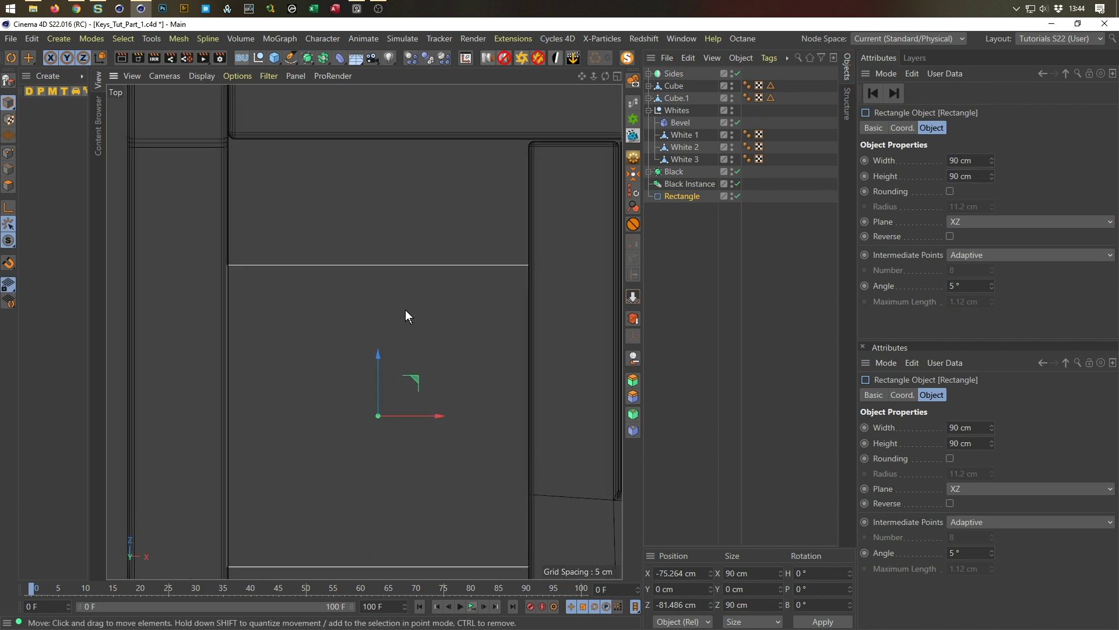
{"action": "scroll", "coordinate": [404, 309], "scroll_direction": "down", "scroll_amount": 2}
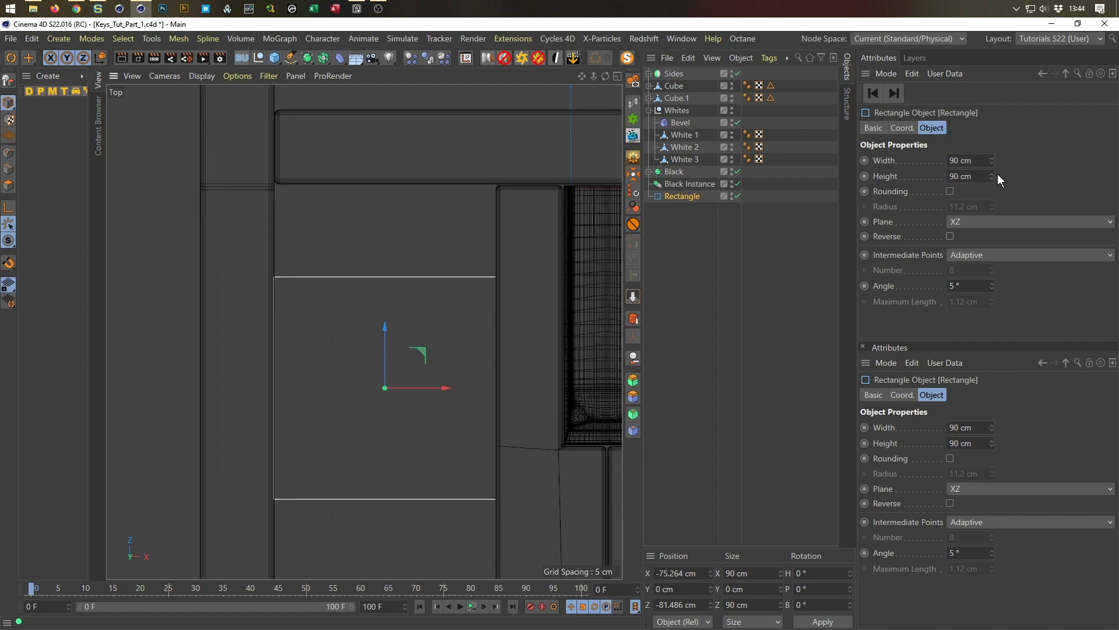
Increase the Rectangle's height to 170 cm and move it along Z to about -84.3 cm so it fills the gap's length
{"action": "left_click_drag", "start_coordinate": [991, 176], "coordinate": [999, 151]}
{"action": "middle_click_drag", "start_coordinate": [468, 353], "coordinate": [448, 263]}
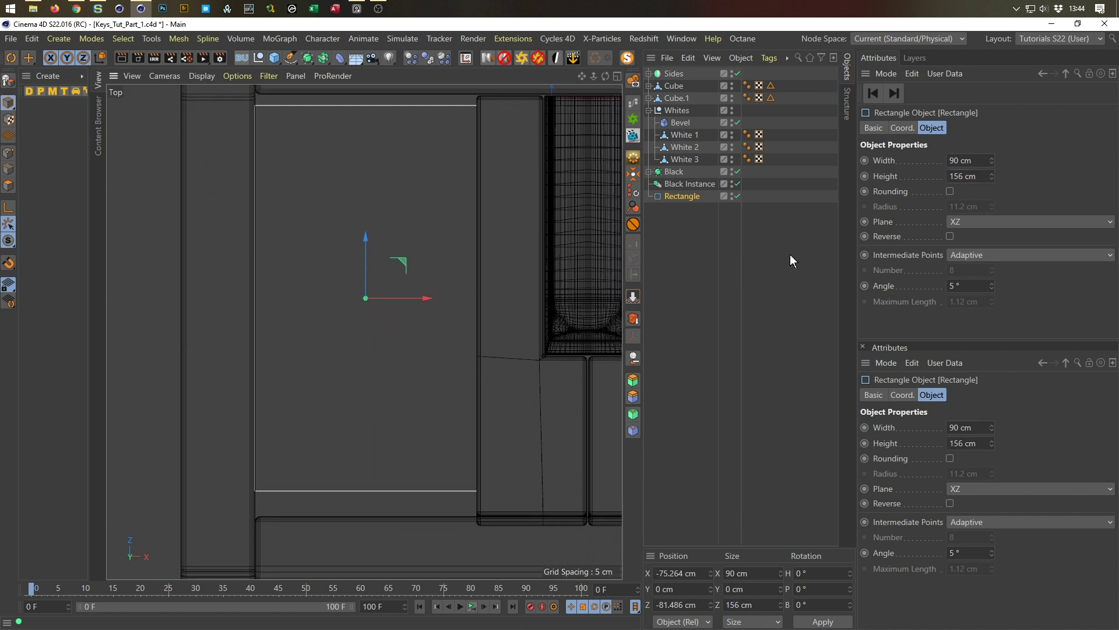
{"action": "left_click_drag", "start_coordinate": [992, 174], "coordinate": [992, 173]}
{"action": "left_click_drag", "start_coordinate": [366, 236], "coordinate": [366, 243]}
Raise the Rectangle spline in the Right view to about Y 62.5 cm, level with the tops of the white keys
{"action": "middle_click", "coordinate": [324, 358]}
{"action": "middle_click", "coordinate": [294, 278]}
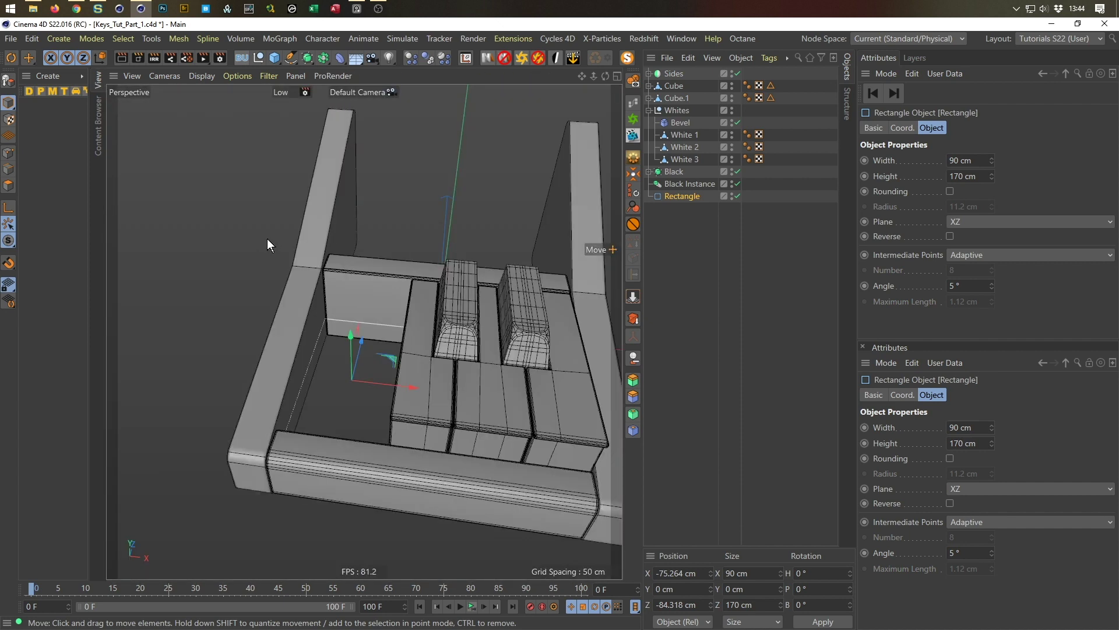
{"action": "middle_click", "coordinate": [308, 364]}
{"action": "middle_click", "coordinate": [318, 443]}
{"action": "scroll", "coordinate": [328, 428], "scroll_direction": "down", "scroll_amount": 5}
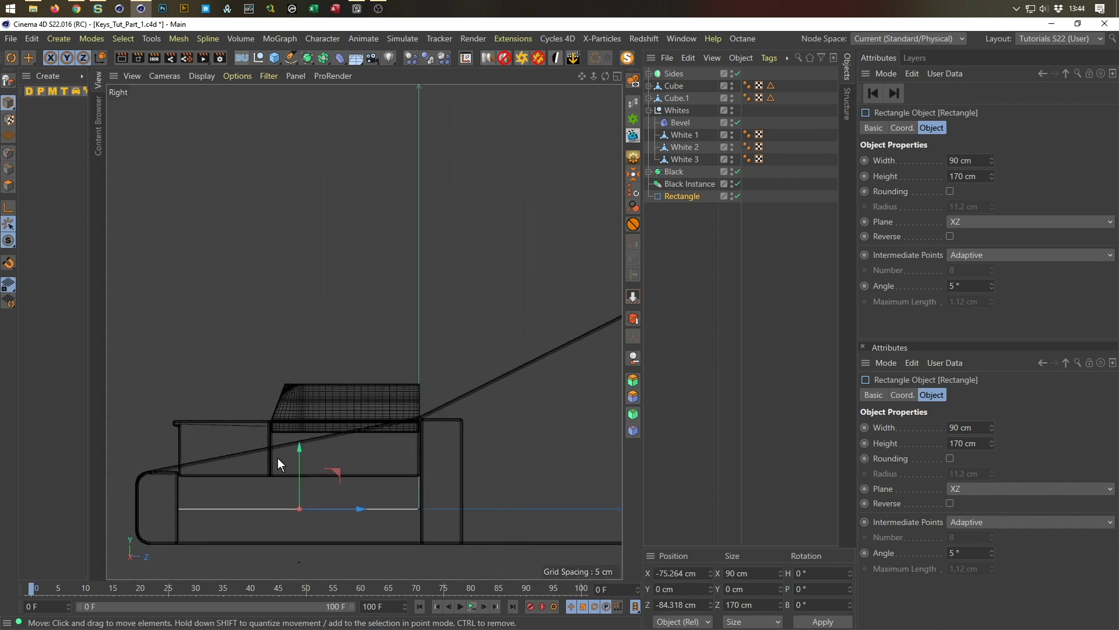
{"action": "left_click_drag", "start_coordinate": [300, 443], "coordinate": [306, 355]}
{"action": "scroll", "coordinate": [239, 429], "scroll_direction": "up", "scroll_amount": 2}
{"action": "scroll", "coordinate": [260, 427], "scroll_direction": "up", "scroll_amount": 5}
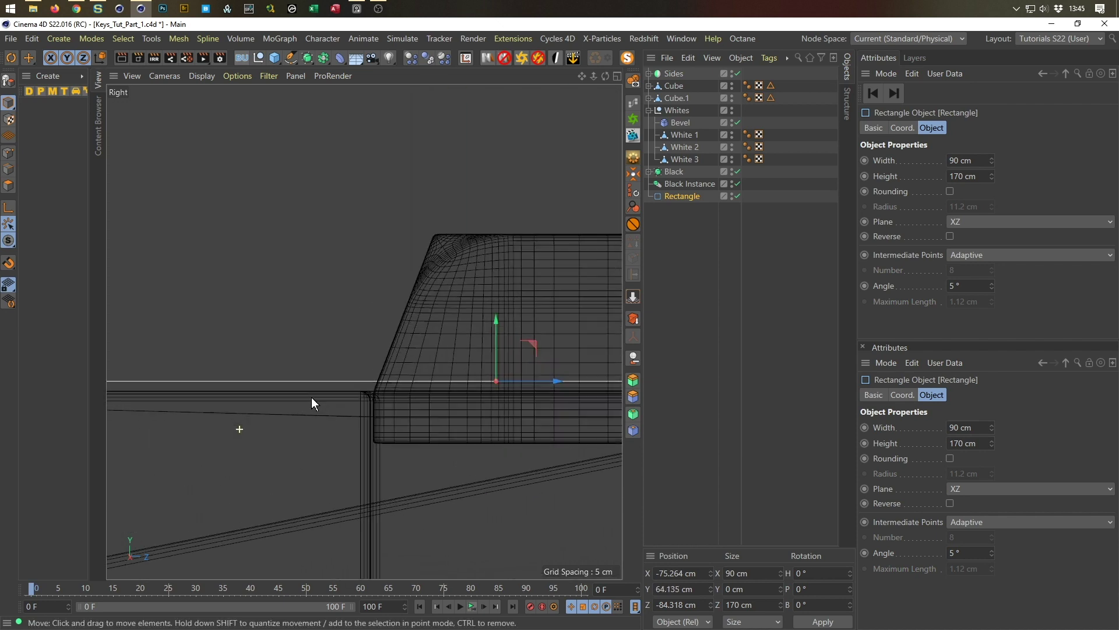
{"action": "scroll", "coordinate": [478, 376], "scroll_direction": "up", "scroll_amount": 2}
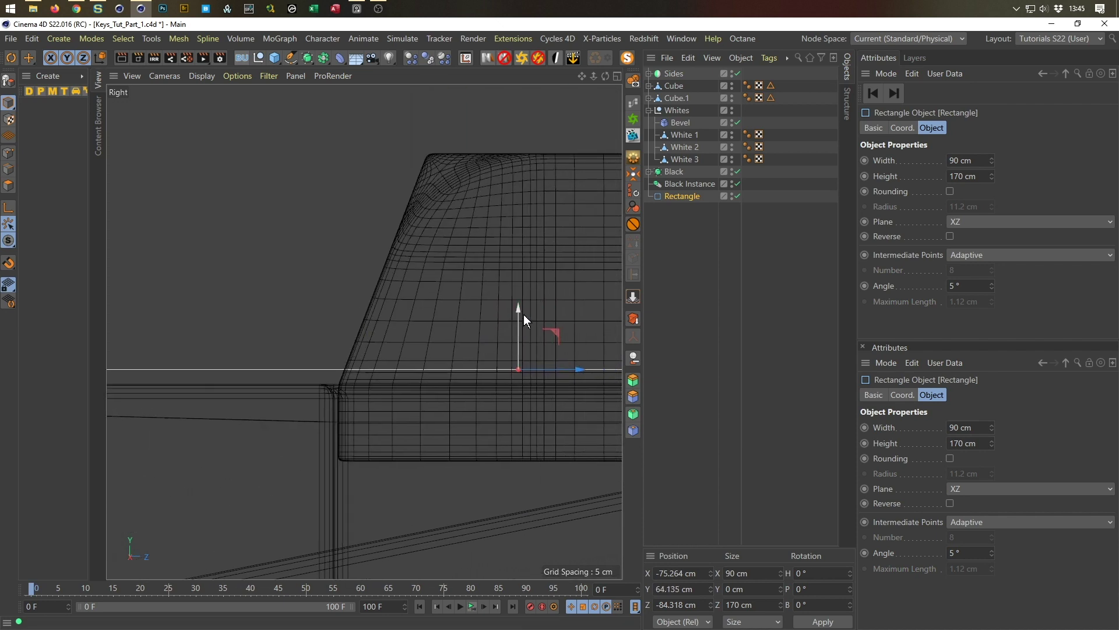
{"action": "left_click_drag", "start_coordinate": [520, 305], "coordinate": [523, 322]}
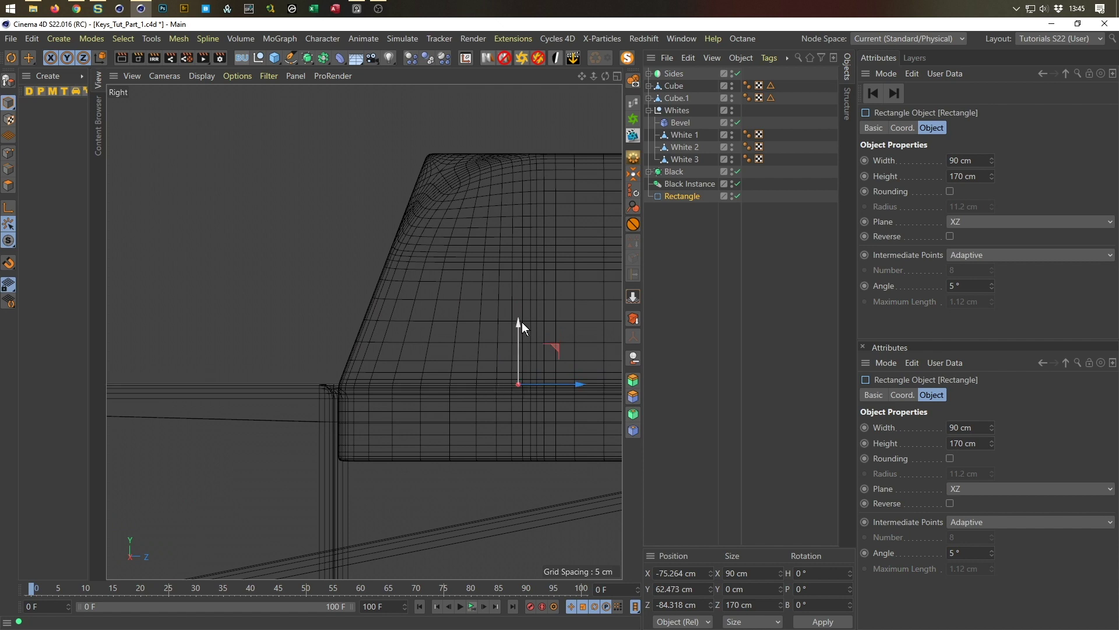
{"action": "middle_click", "coordinate": [361, 423]}
{"action": "middle_click", "coordinate": [282, 270]}
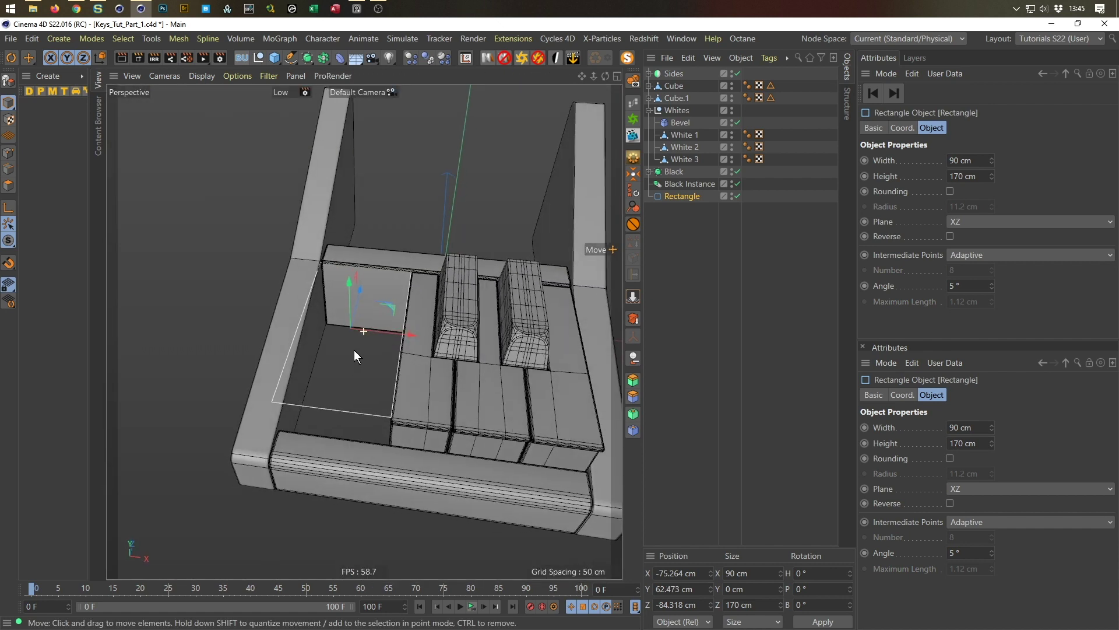
Return to the Top view showing the whole Rectangle and save the scene
{"action": "middle_click", "coordinate": [357, 456]}
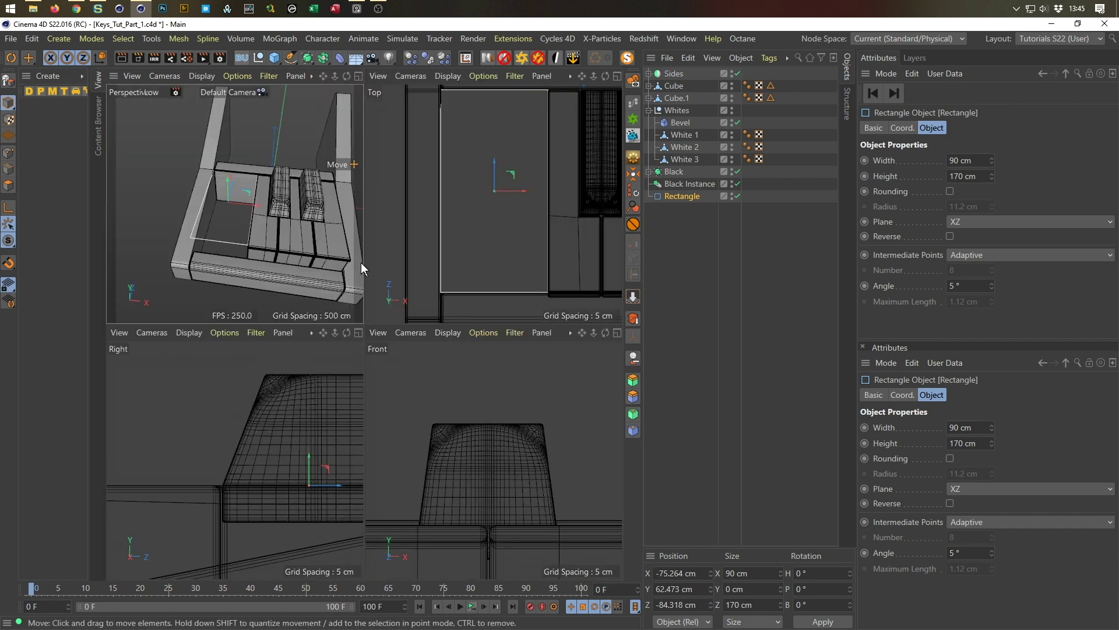
{"action": "middle_click", "coordinate": [402, 259]}
{"action": "scroll", "coordinate": [355, 317], "scroll_direction": "down", "scroll_amount": 1}
{"action": "middle_click_drag", "start_coordinate": [348, 338], "coordinate": [348, 393], "text": "alt"}
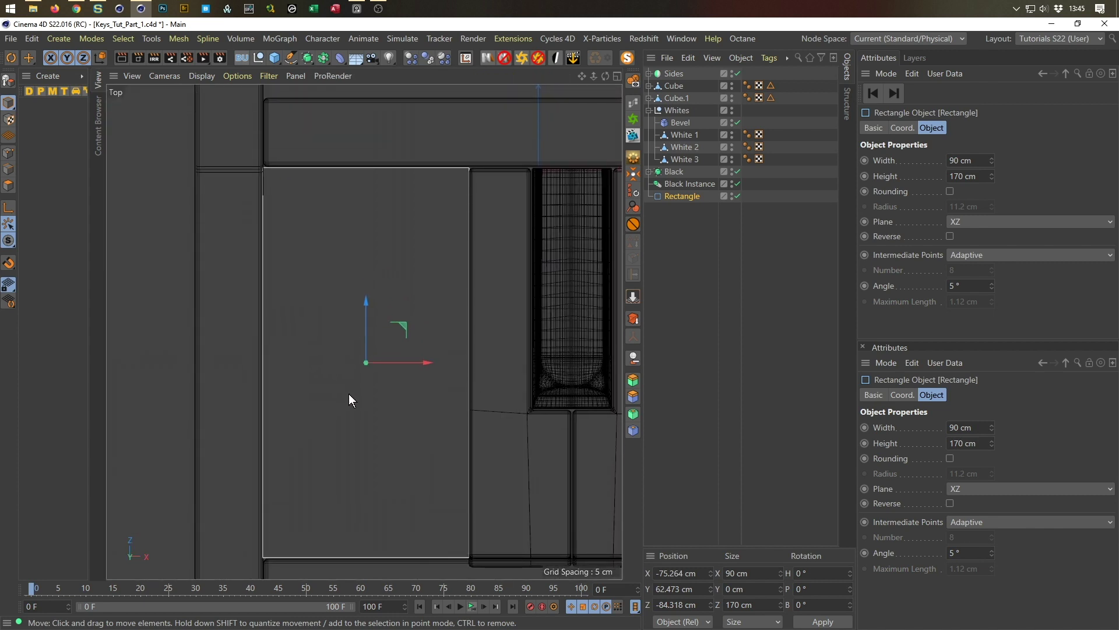
{"action": "key", "text": "ctrl+s"}
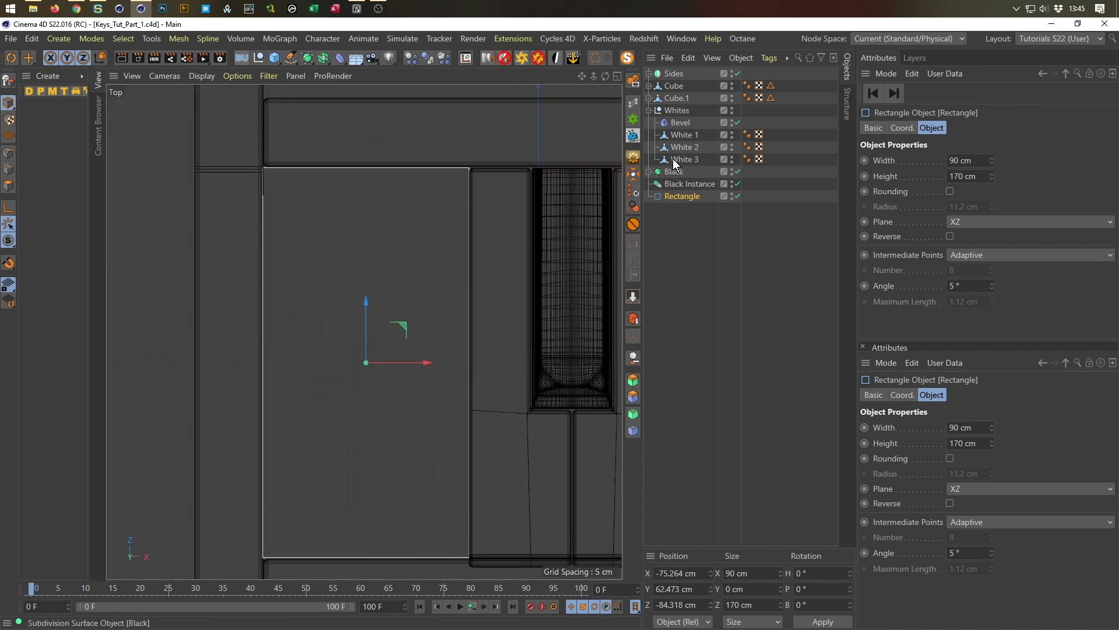
Duplicate the Rectangle spline and scale the copy down uniformly to about 24.6 by 46.4 cm
{"action": "left_click", "coordinate": [683, 196]}
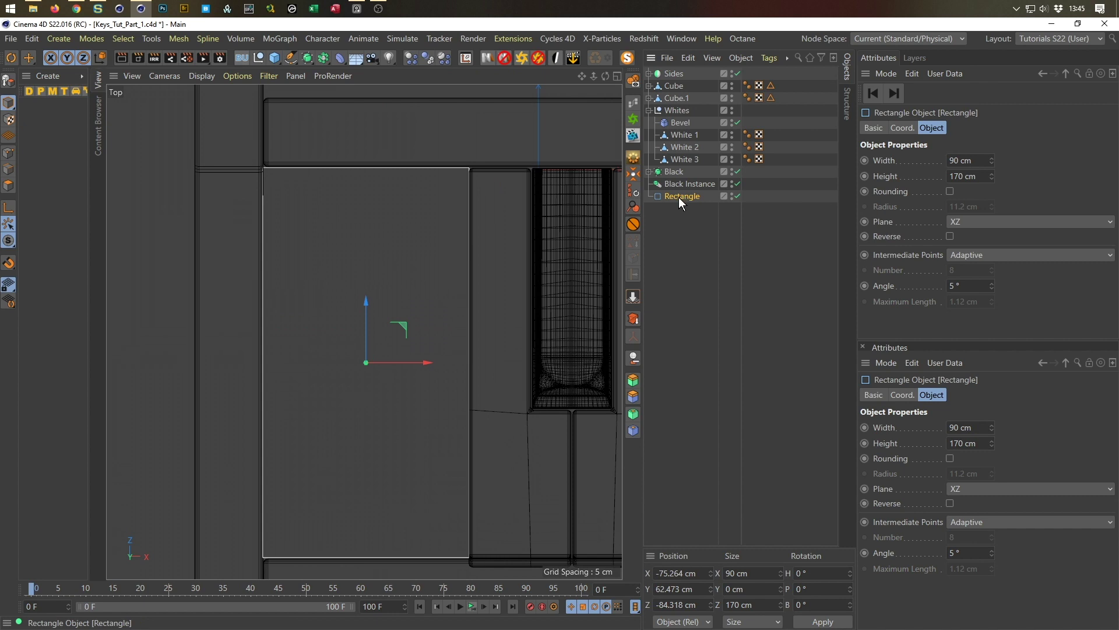
{"action": "key", "text": "ctrl+c"}
{"action": "key", "text": "ctrl+v"}
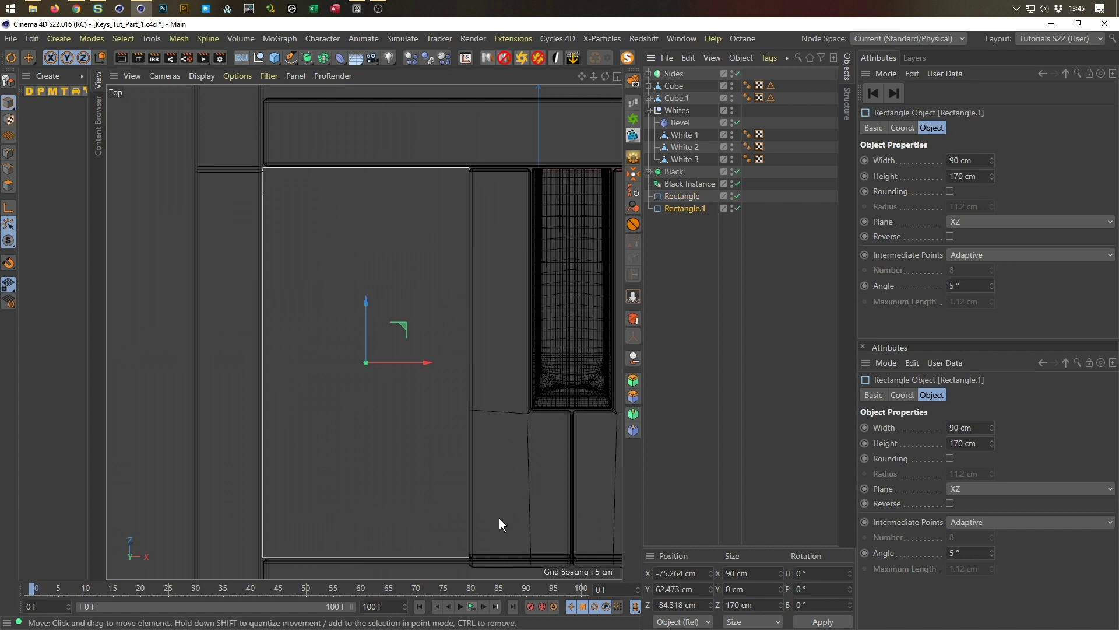
{"action": "key", "text": "t"}
{"action": "left_click_drag", "start_coordinate": [538, 480], "coordinate": [240, 551]}
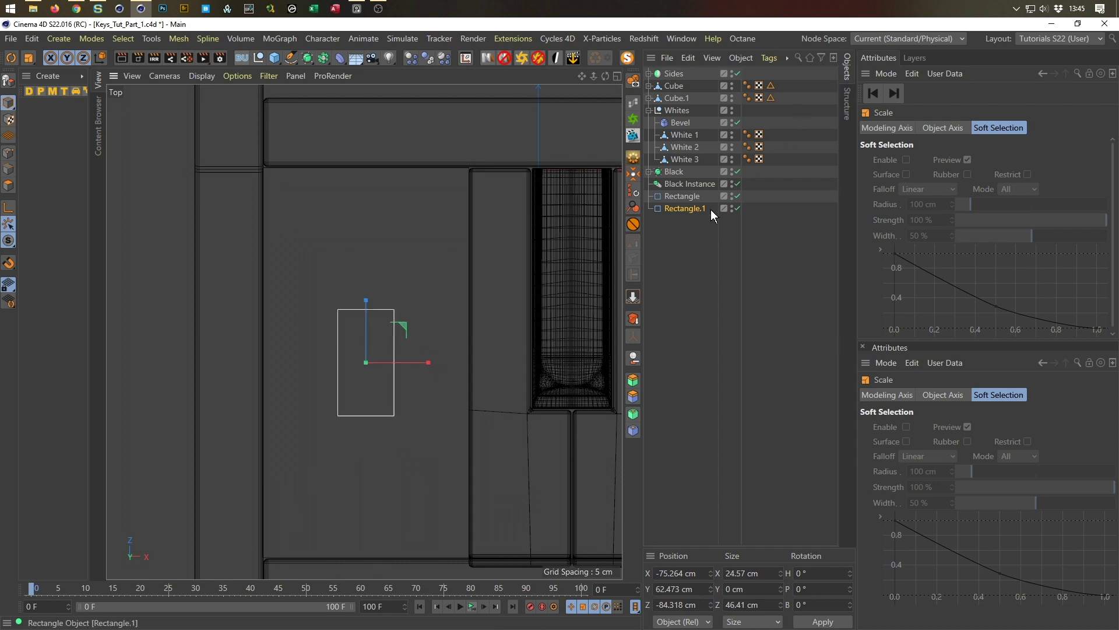
Set the smaller duplicate rectangle's width to 30 cm after trying 25 cm
{"action": "left_click", "coordinate": [681, 197]}
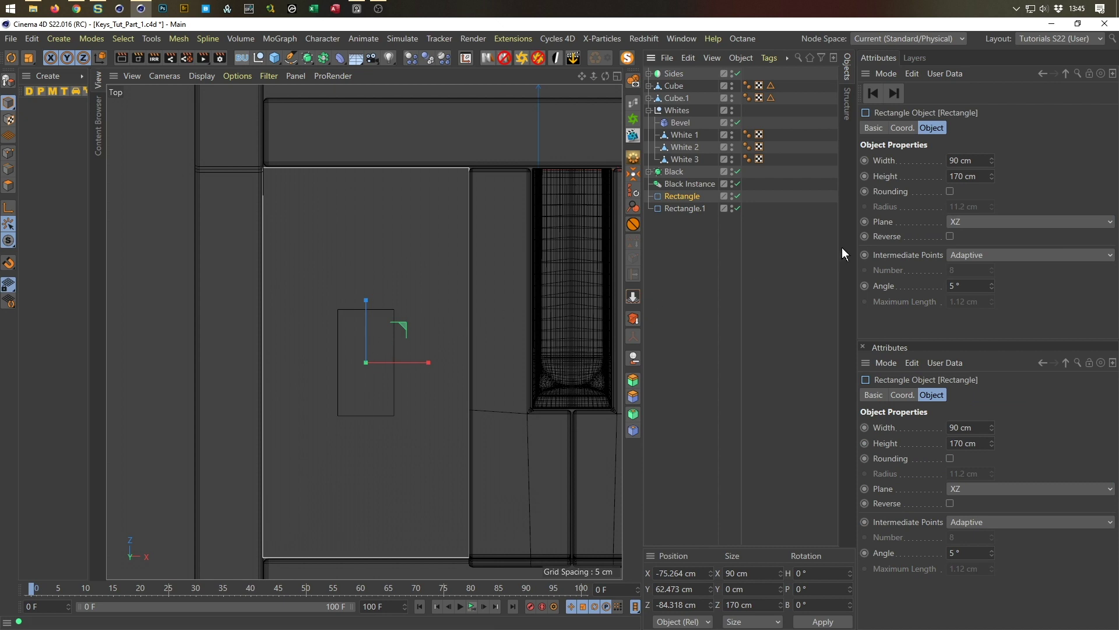
{"action": "left_click", "coordinate": [682, 209]}
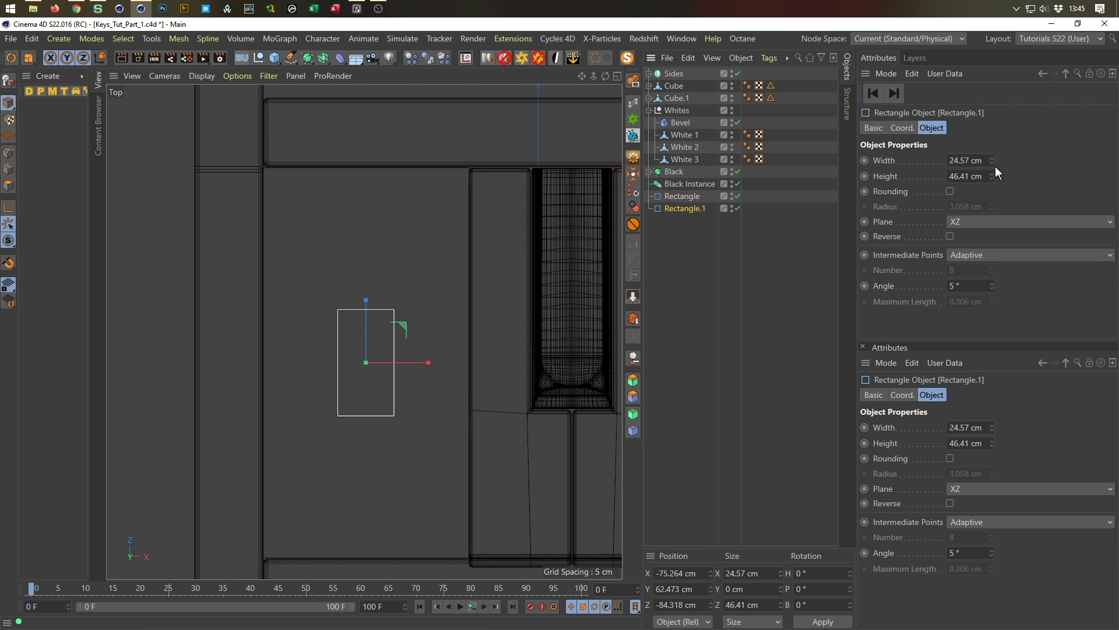
{"action": "left_click", "coordinate": [981, 161]}
{"action": "type", "text": "25"}
{"action": "key", "text": "Return"}
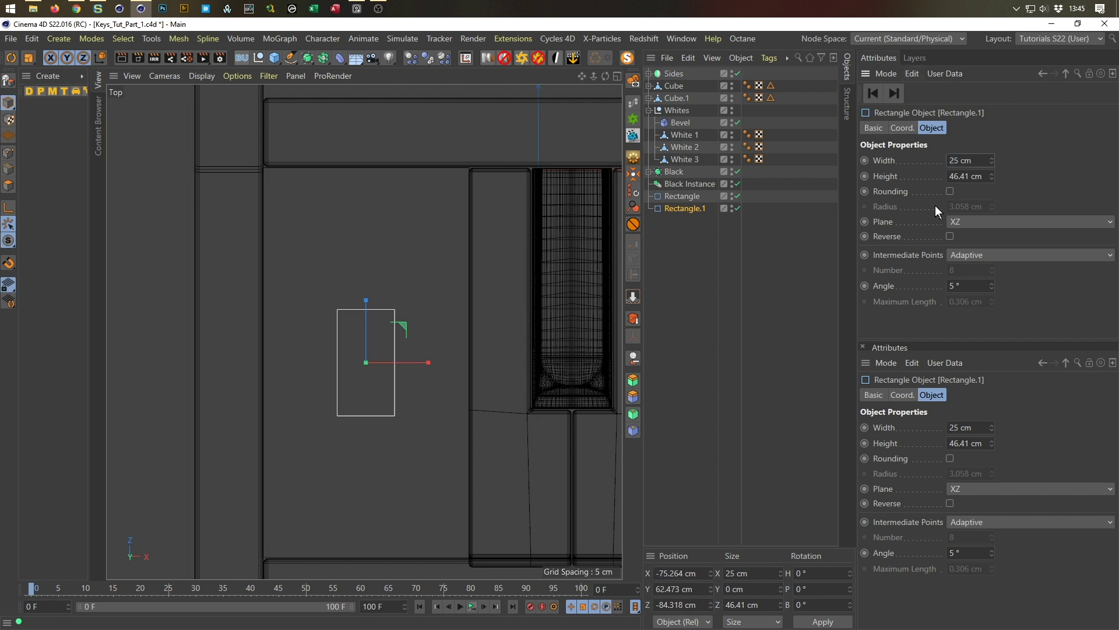
{"action": "left_click", "coordinate": [984, 163]}
{"action": "type", "text": "30"}
{"action": "key", "text": "Return"}
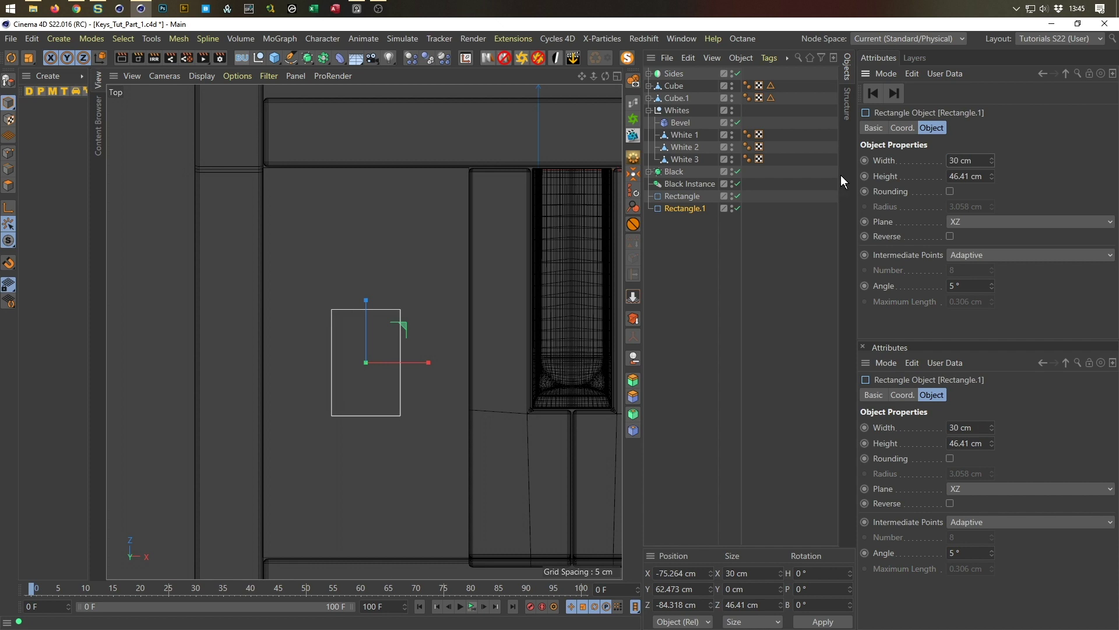
Lengthen the smaller rectangle by setting its height to 115 cm
{"action": "left_click_drag", "start_coordinate": [992, 176], "coordinate": [992, 149]}
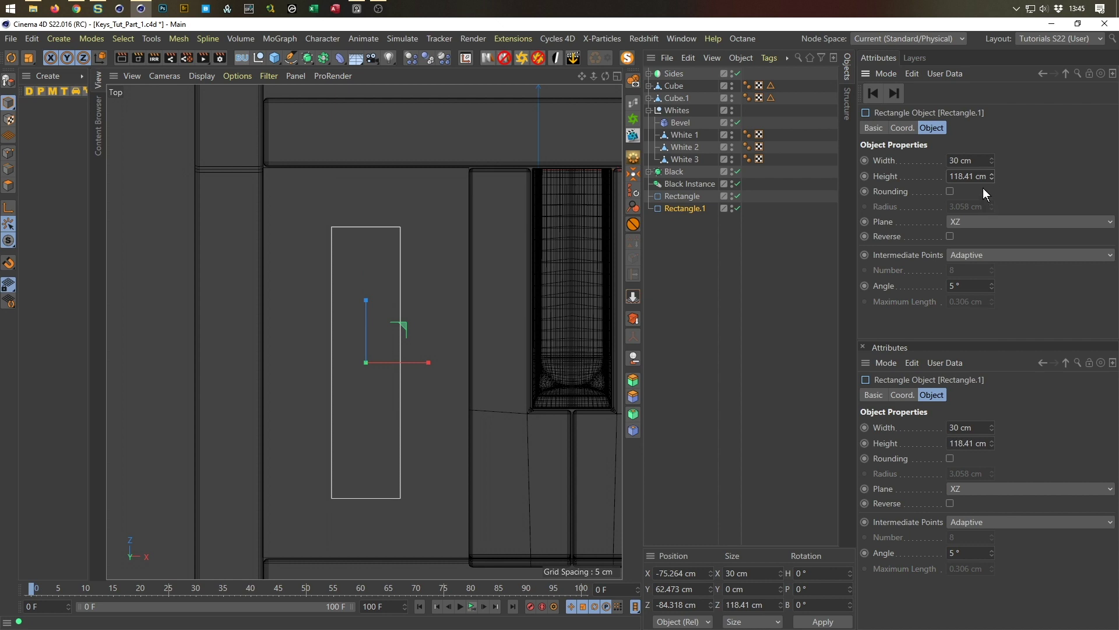
{"action": "left_click", "coordinate": [967, 176]}
{"action": "type", "text": "115"}
{"action": "key", "text": "Return"}
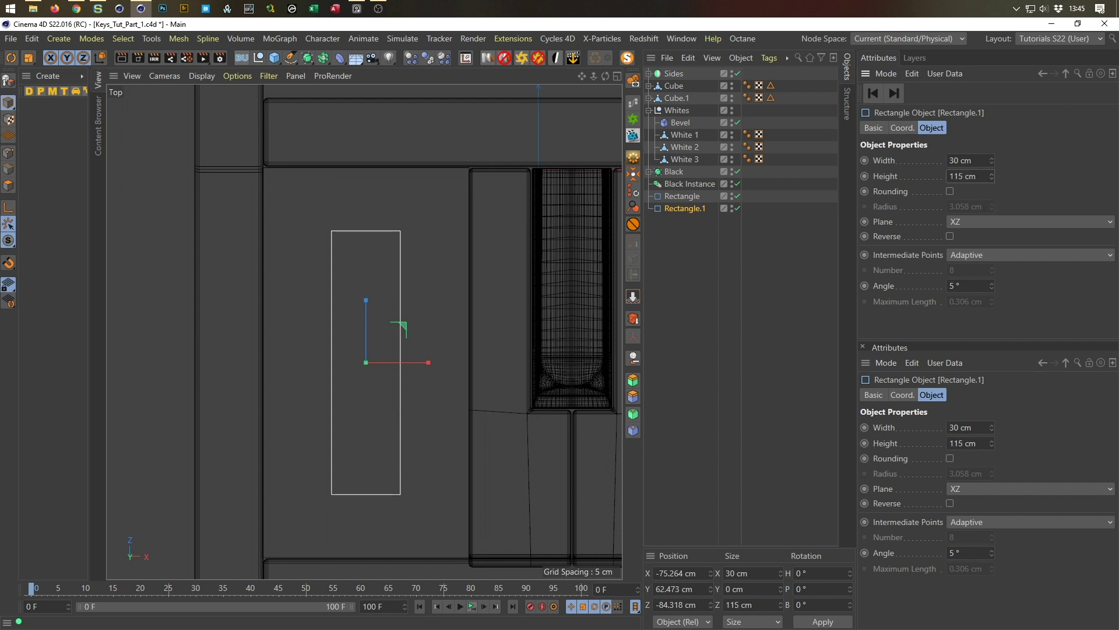
Enable rounding on the smaller rectangle with a 3 cm corner radius
{"action": "middle_click", "coordinate": [481, 284]}
{"action": "middle_click", "coordinate": [338, 207]}
{"action": "left_click_drag", "start_coordinate": [339, 207], "coordinate": [348, 318], "text": "alt"}
{"action": "middle_click", "coordinate": [348, 319]}
{"action": "middle_click", "coordinate": [467, 232]}
{"action": "left_click", "coordinate": [950, 192]}
{"action": "left_click", "coordinate": [965, 206]}
{"action": "type", "text": "3"}
{"action": "key", "text": "Return"}
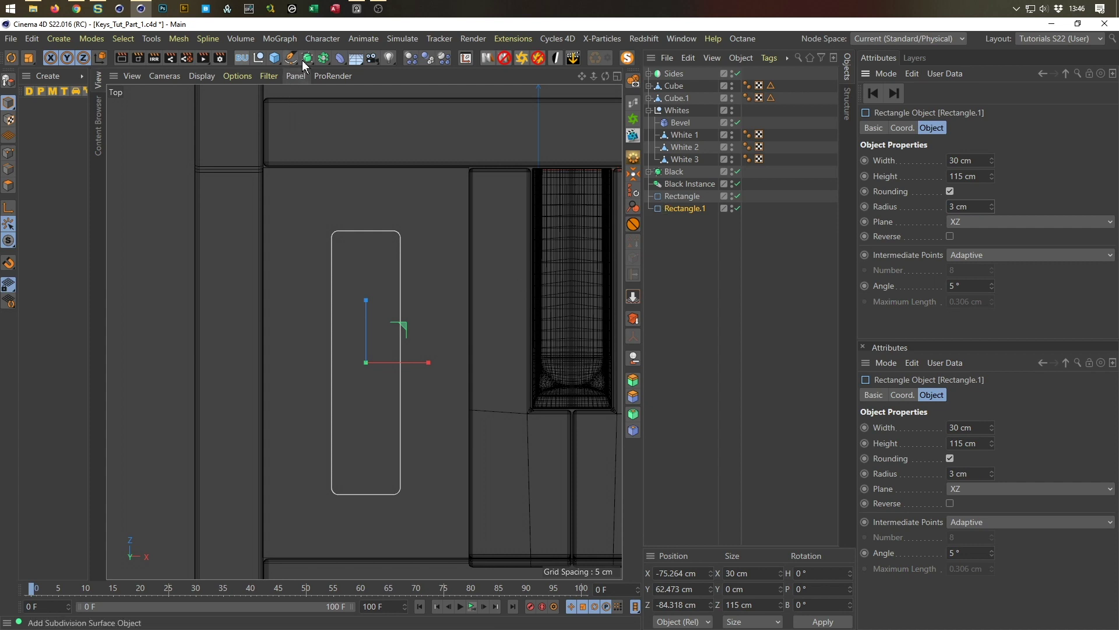
Add a Spline Mask generator and make both rectangles its children, with the larger one first
{"action": "left_click", "coordinate": [324, 57]}
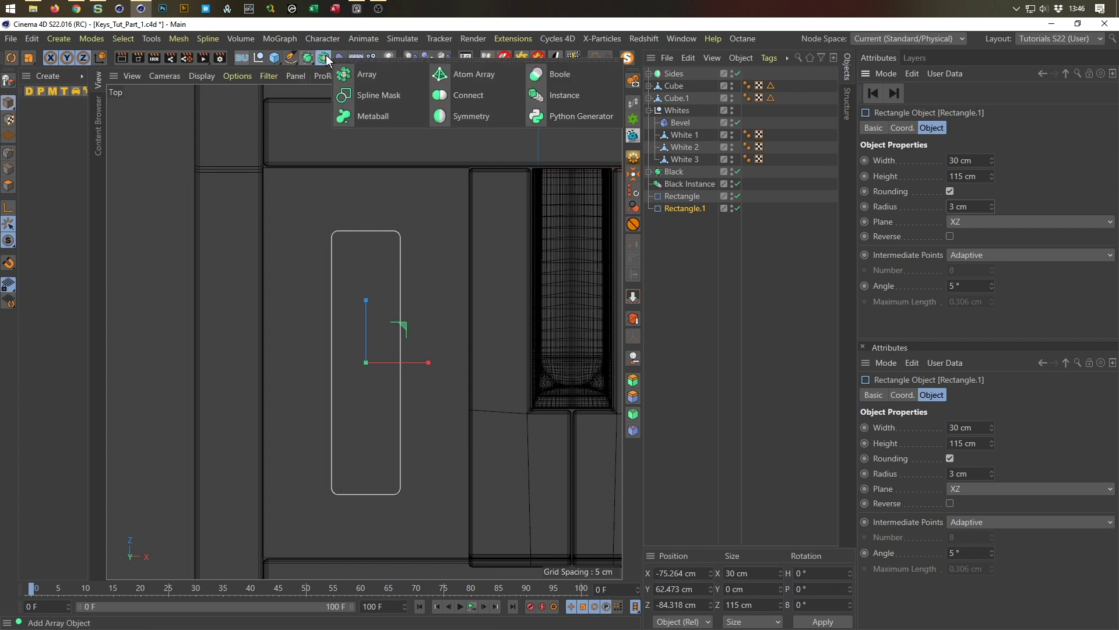
{"action": "left_click", "coordinate": [376, 95]}
{"action": "mouse_move", "coordinate": [682, 213]}
{"action": "left_mouse_down"}
{"action": "mouse_move", "coordinate": [691, 195]}
{"action": "mouse_move", "coordinate": [683, 218]}
{"action": "mouse_move", "coordinate": [682, 196]}
{"action": "left_mouse_up"}
{"action": "left_click", "coordinate": [682, 196]}
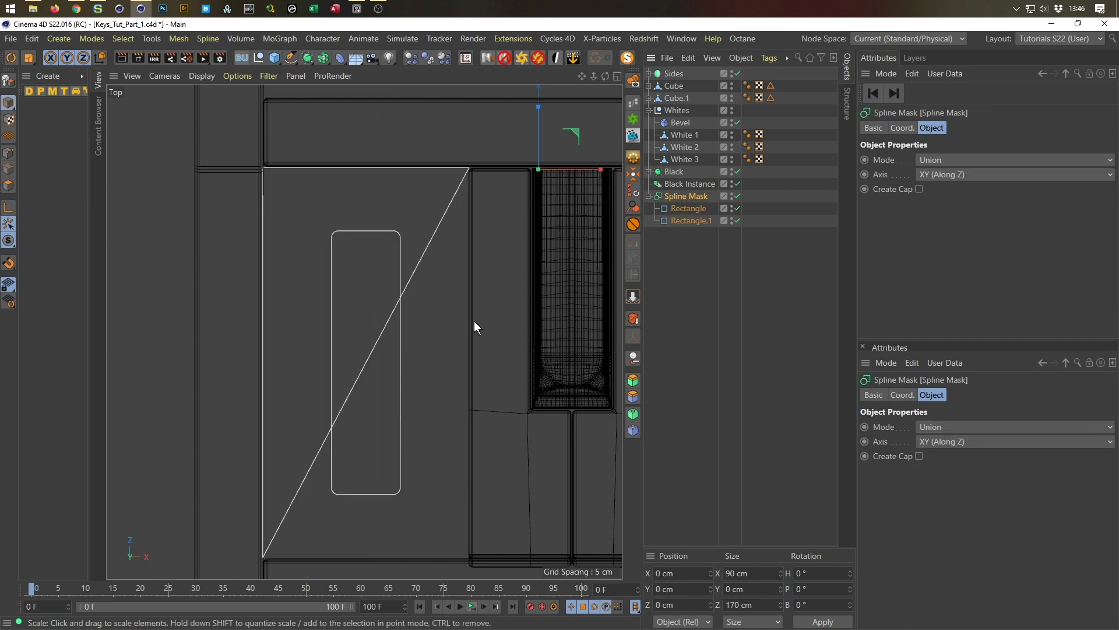
Set the Spline Mask's axis to XZ (Along Y) and its mode to A subtract B
{"action": "left_click", "coordinate": [968, 177]}
{"action": "left_click", "coordinate": [964, 225]}
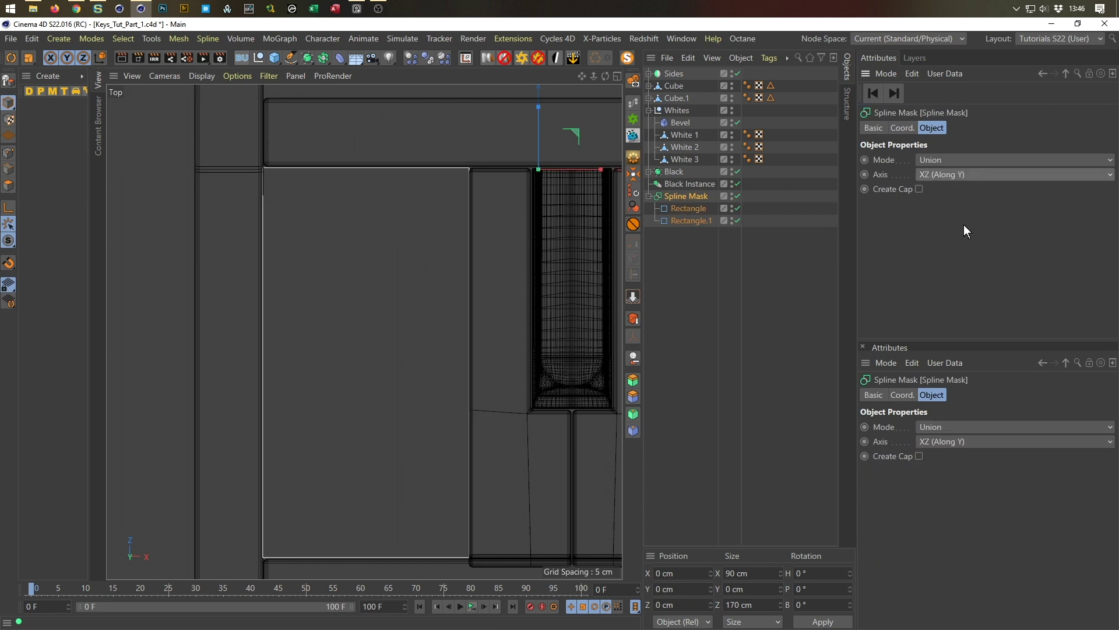
{"action": "left_click", "coordinate": [958, 159]}
{"action": "left_click", "coordinate": [960, 190]}
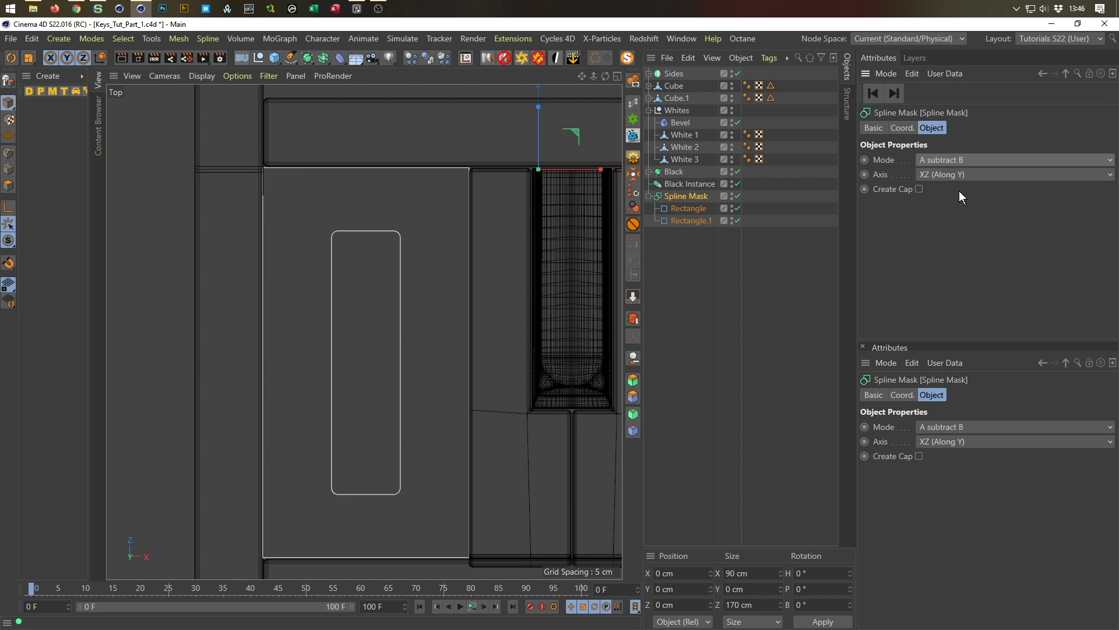
Add an Extrude generator as parent of the Spline Mask in the Perspective view to form the slotted block
{"action": "middle_click", "coordinate": [502, 425]}
{"action": "middle_click", "coordinate": [334, 253]}
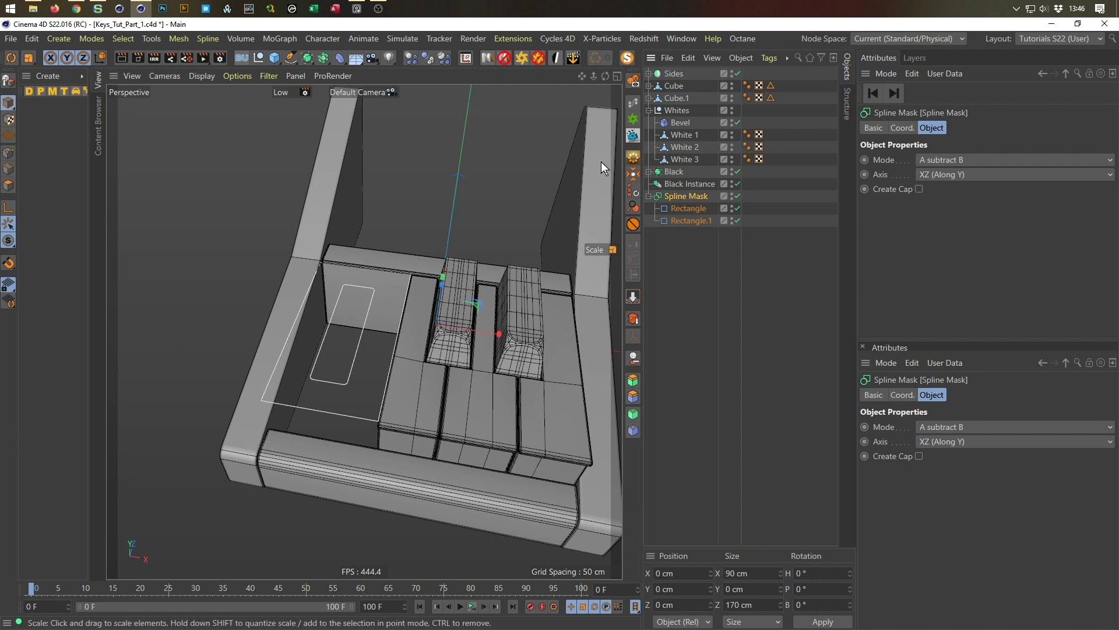
{"action": "left_click", "coordinate": [309, 61]}
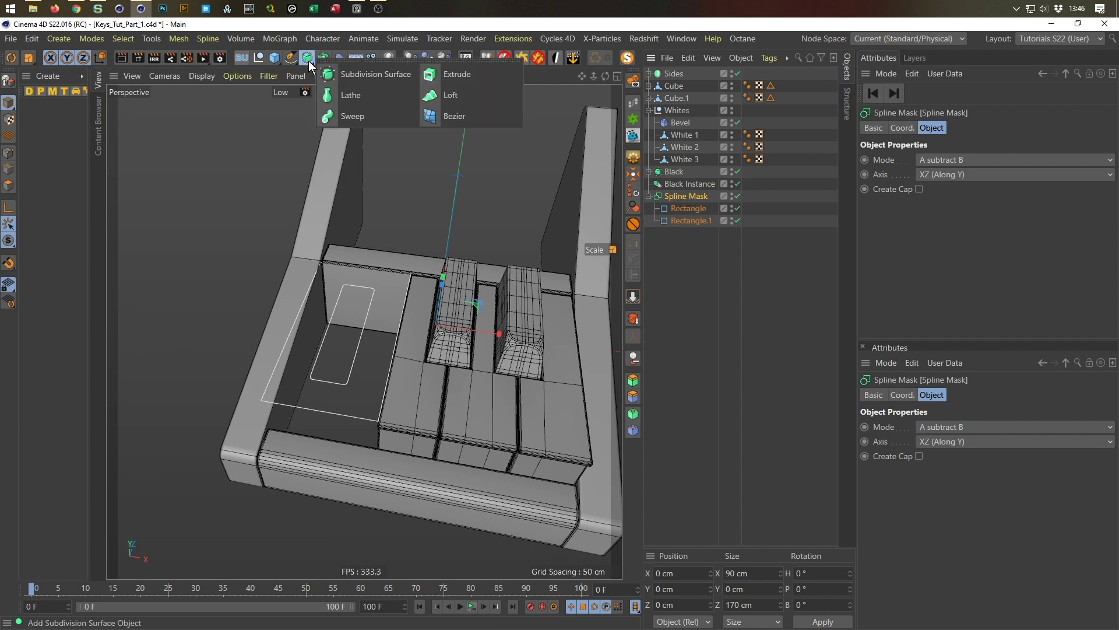
{"action": "left_click", "coordinate": [460, 74]}
{"action": "left_click_drag", "start_coordinate": [401, 146], "coordinate": [384, 397], "text": "alt"}
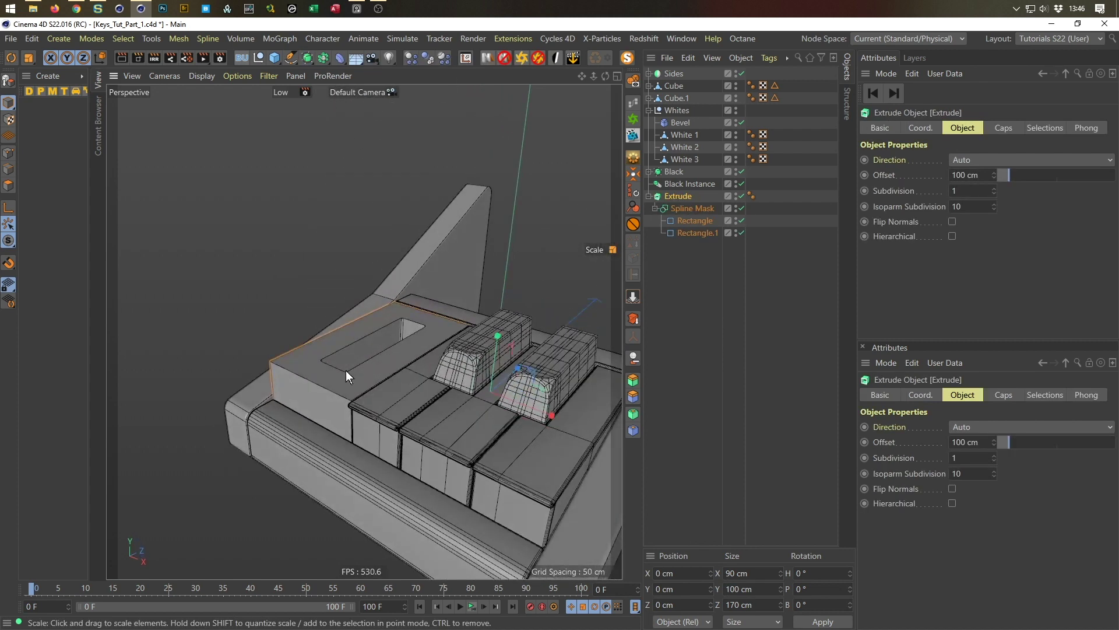
Set the intermediate point angle of both rectangles under the Spline Mask to 15° to reduce the slot's corner segments
{"action": "scroll", "coordinate": [345, 370], "scroll_direction": "up", "scroll_amount": 10}
{"action": "left_click_drag", "start_coordinate": [349, 361], "coordinate": [331, 379], "text": "alt"}
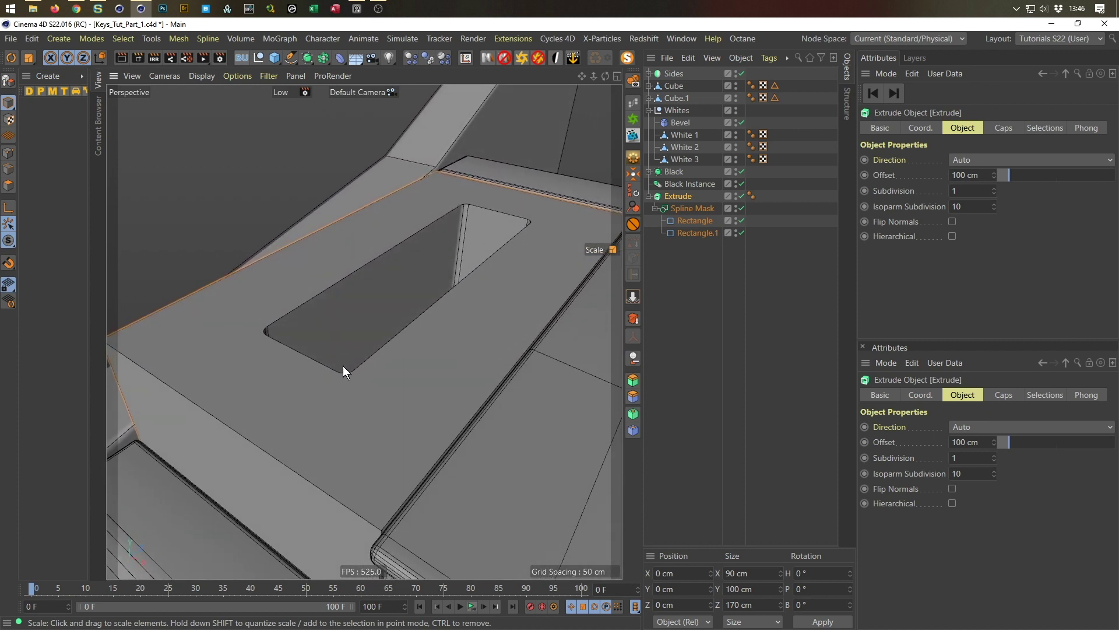
{"action": "scroll", "coordinate": [443, 253], "scroll_direction": "up", "scroll_amount": 12}
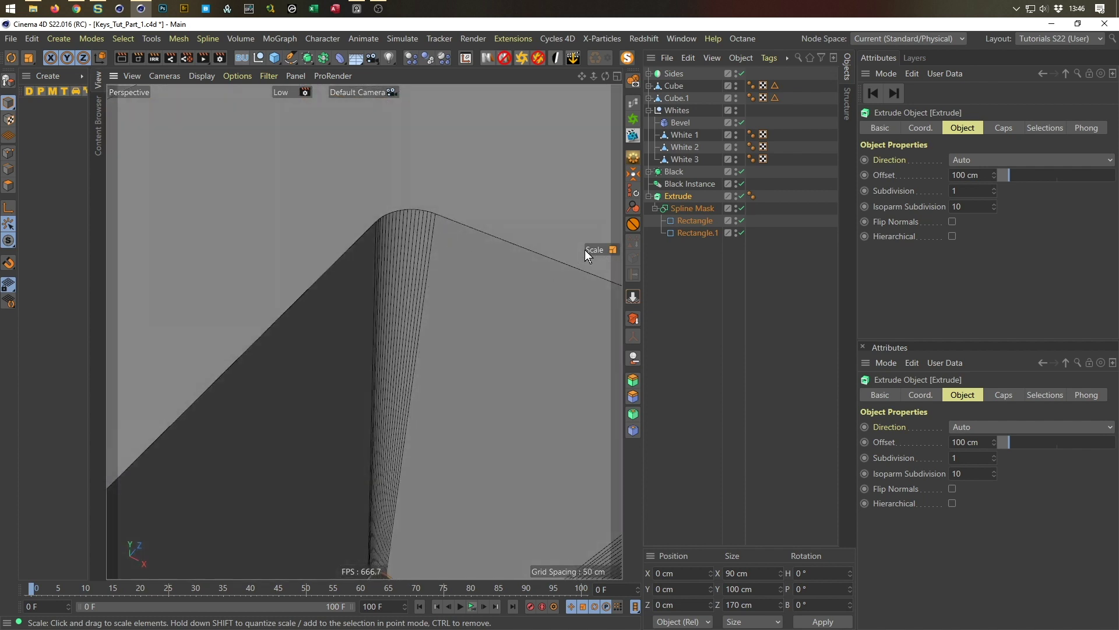
{"action": "left_click", "coordinate": [691, 218]}
{"action": "left_click", "coordinate": [697, 233], "text": "ctrl"}
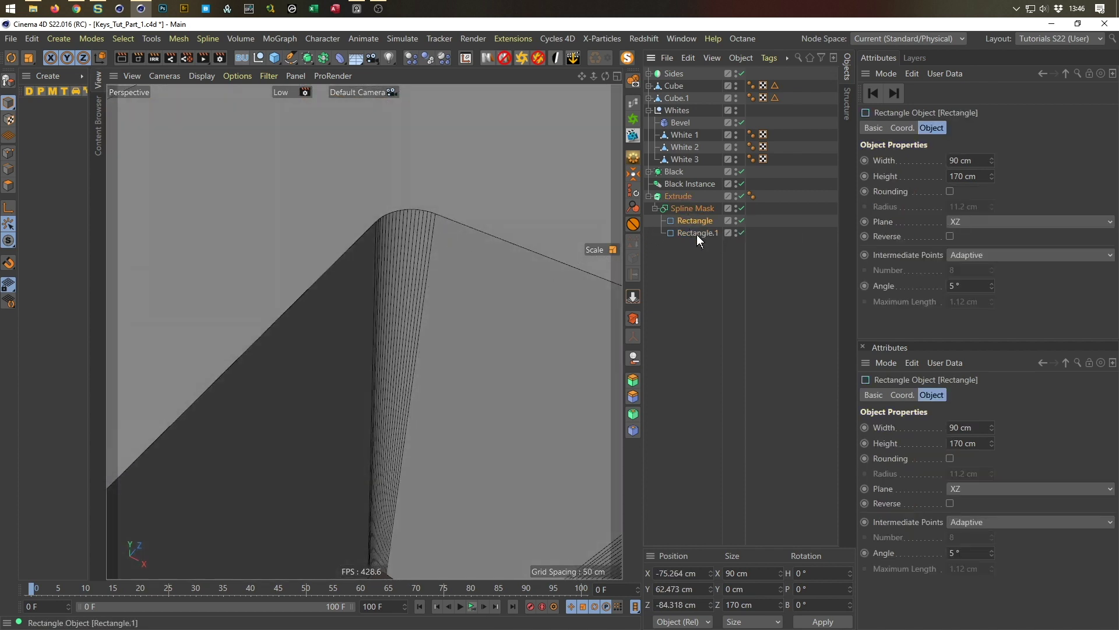
{"action": "left_click", "coordinate": [964, 282]}
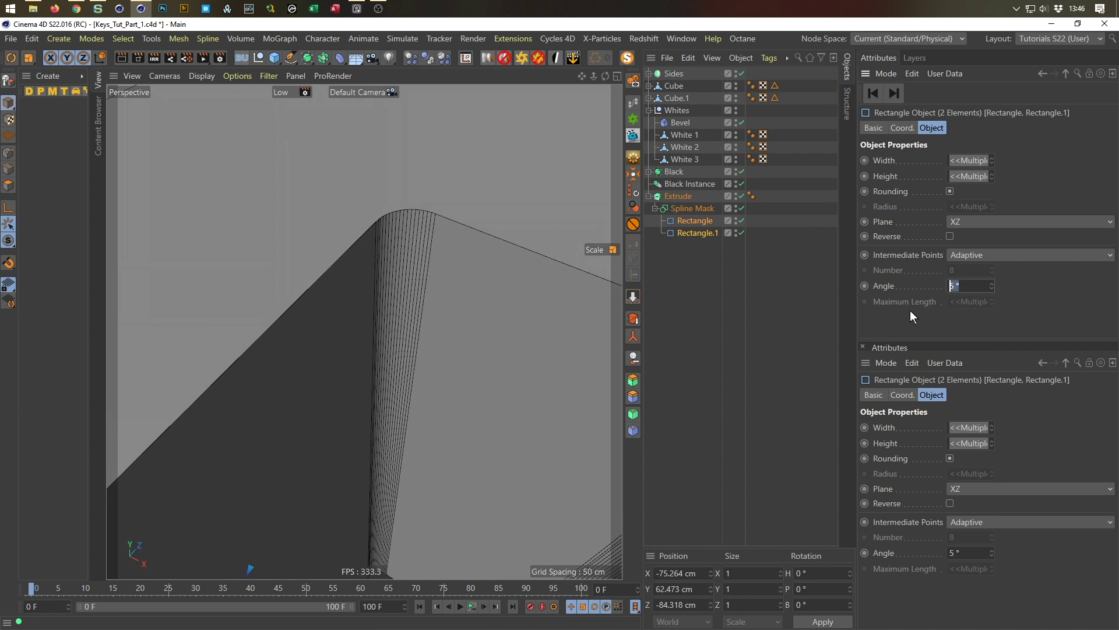
{"action": "type", "text": "15"}
{"action": "key", "text": "Return"}
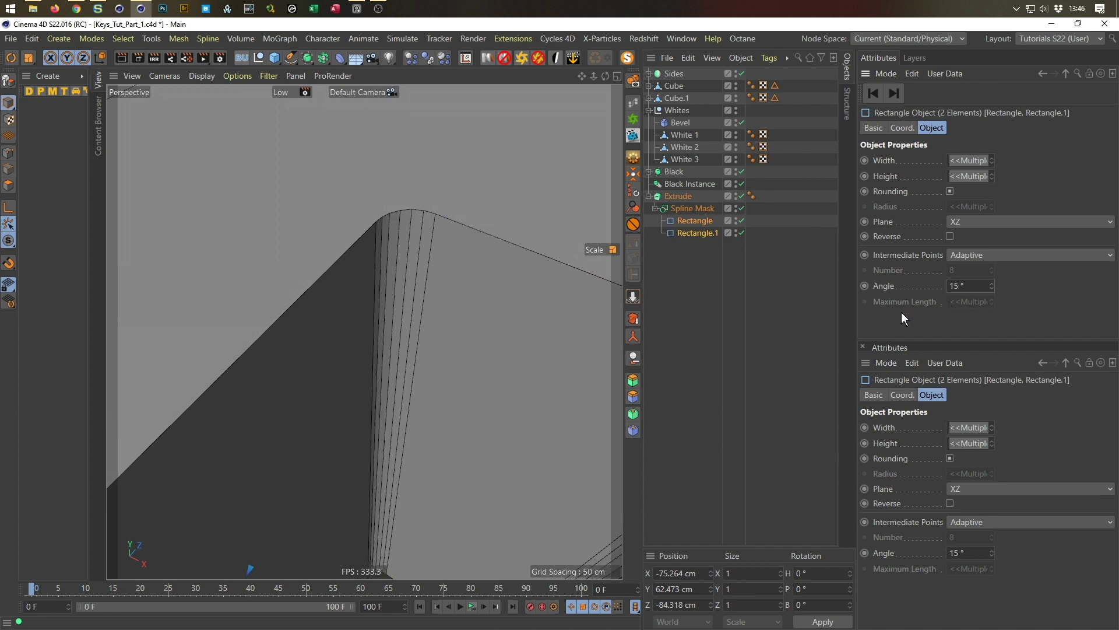
{"action": "scroll", "coordinate": [253, 459], "scroll_direction": "down", "scroll_amount": 4}
{"action": "left_click_drag", "start_coordinate": [253, 460], "coordinate": [368, 289], "text": "alt"}
{"action": "scroll", "coordinate": [339, 345], "scroll_direction": "up", "scroll_amount": 3}
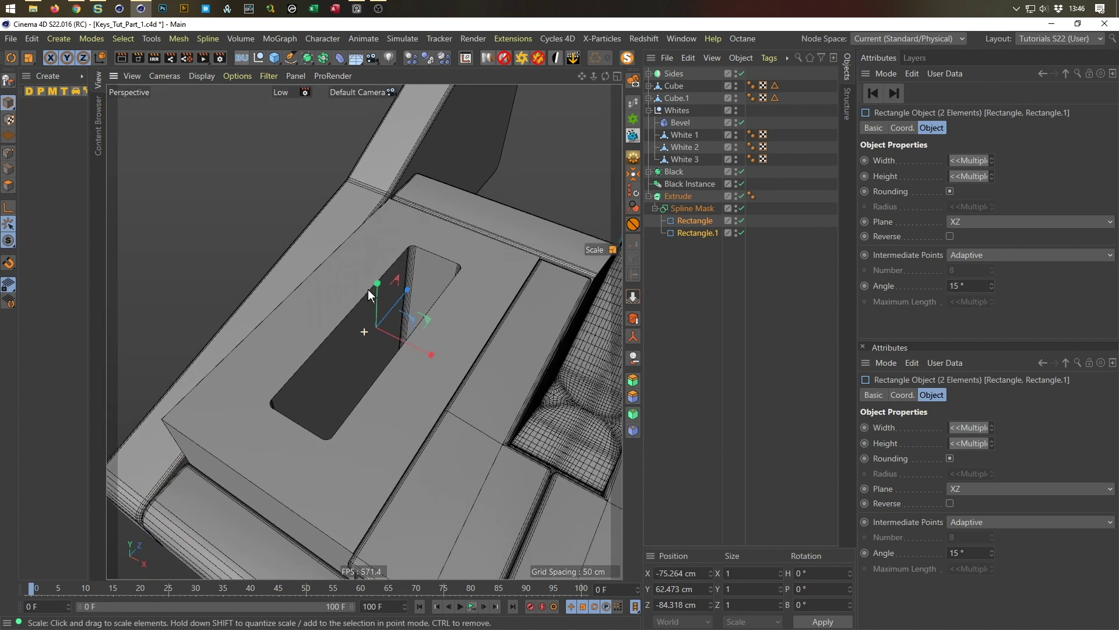
{"action": "left_click_drag", "start_coordinate": [339, 345], "coordinate": [326, 377], "text": "alt"}
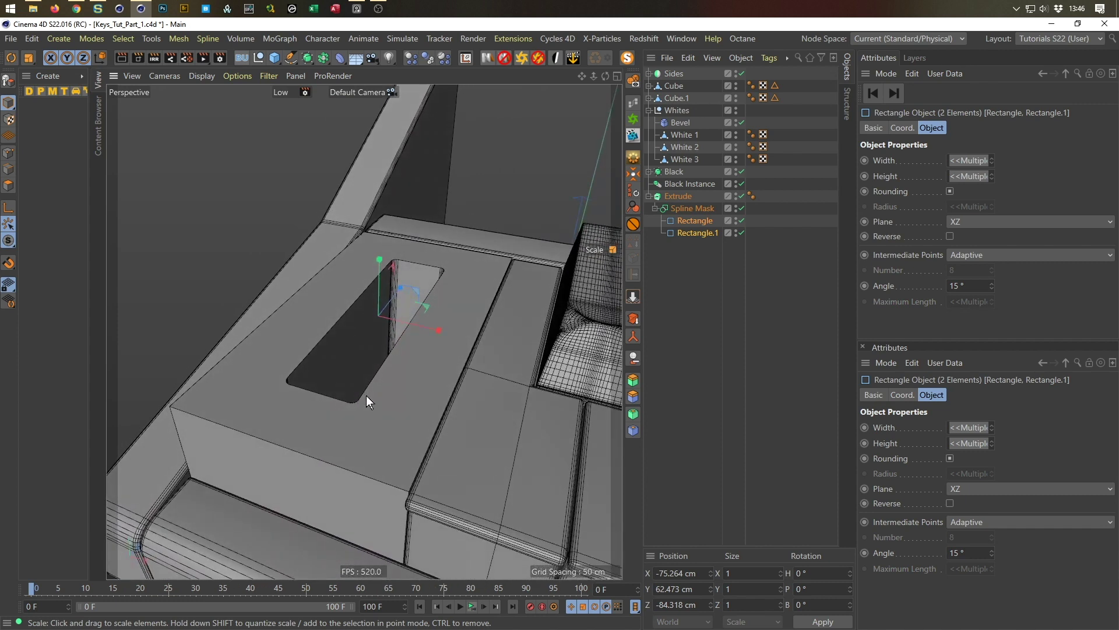
Group the Extrude generator with its children inside a null
{"action": "left_click", "coordinate": [648, 197]}
{"action": "left_click", "coordinate": [675, 201]}
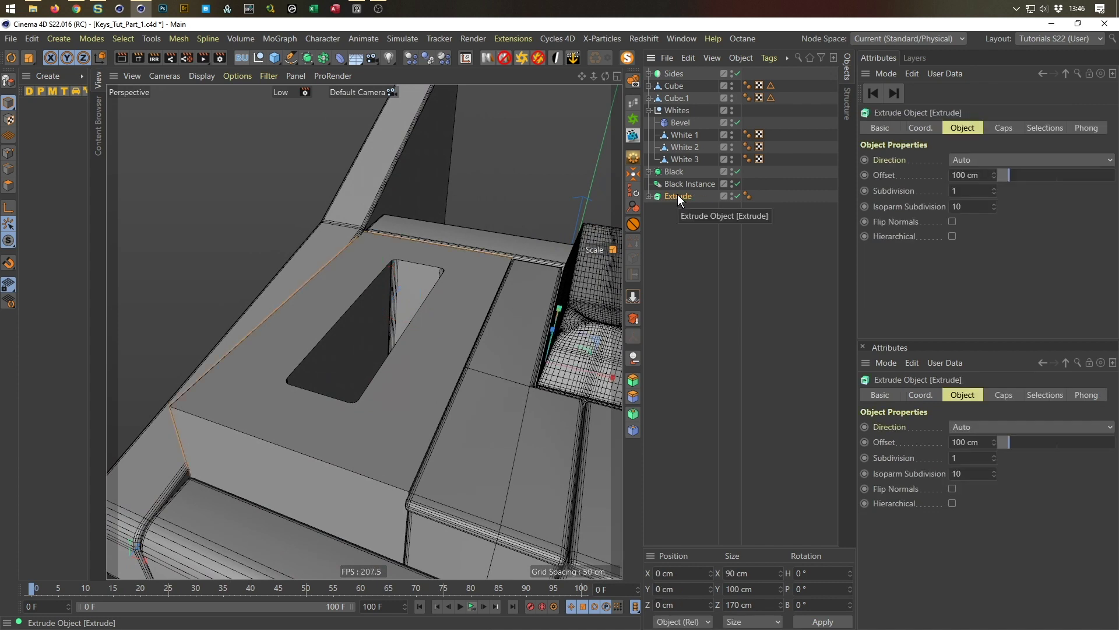
{"action": "key", "text": "alt+g"}
{"action": "left_click", "coordinate": [651, 197]}
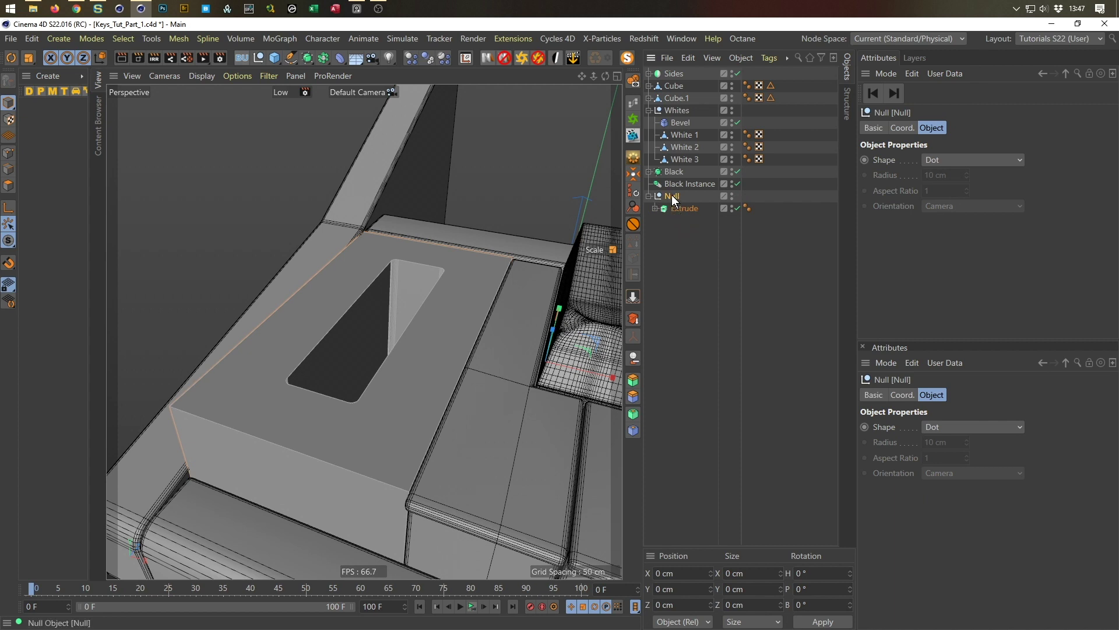
Try a Bevel deformer with subdivision 3 under the null beside the Extrude, and delete it
{"action": "left_click", "coordinate": [340, 58]}
{"action": "left_click", "coordinate": [484, 221]}
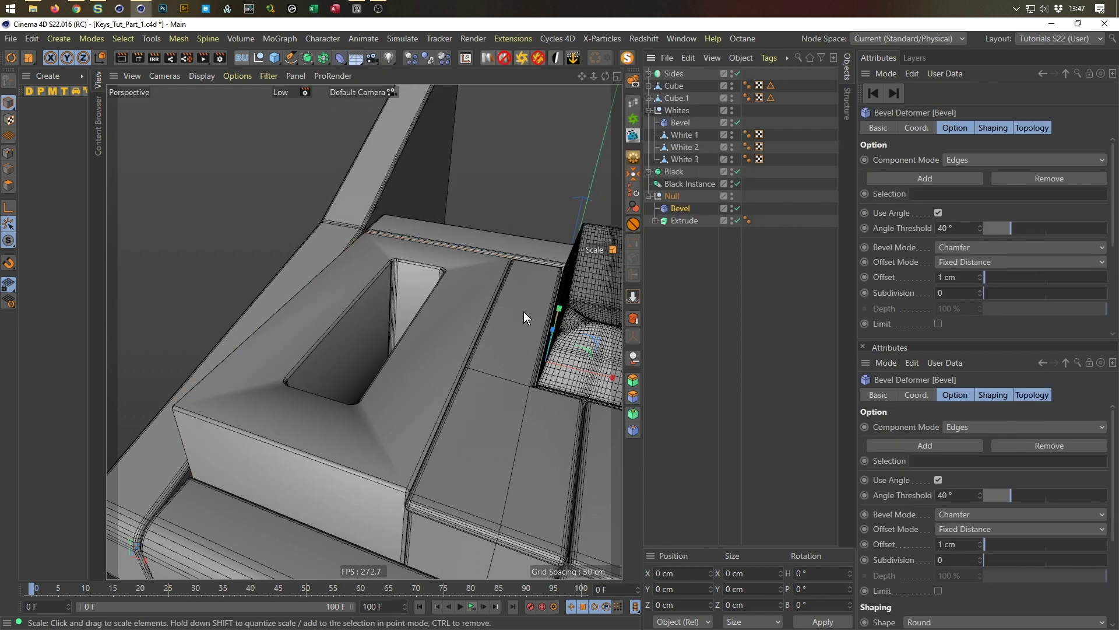
{"action": "left_click", "coordinate": [956, 292]}
{"action": "type", "text": "3"}
{"action": "key", "text": "Return"}
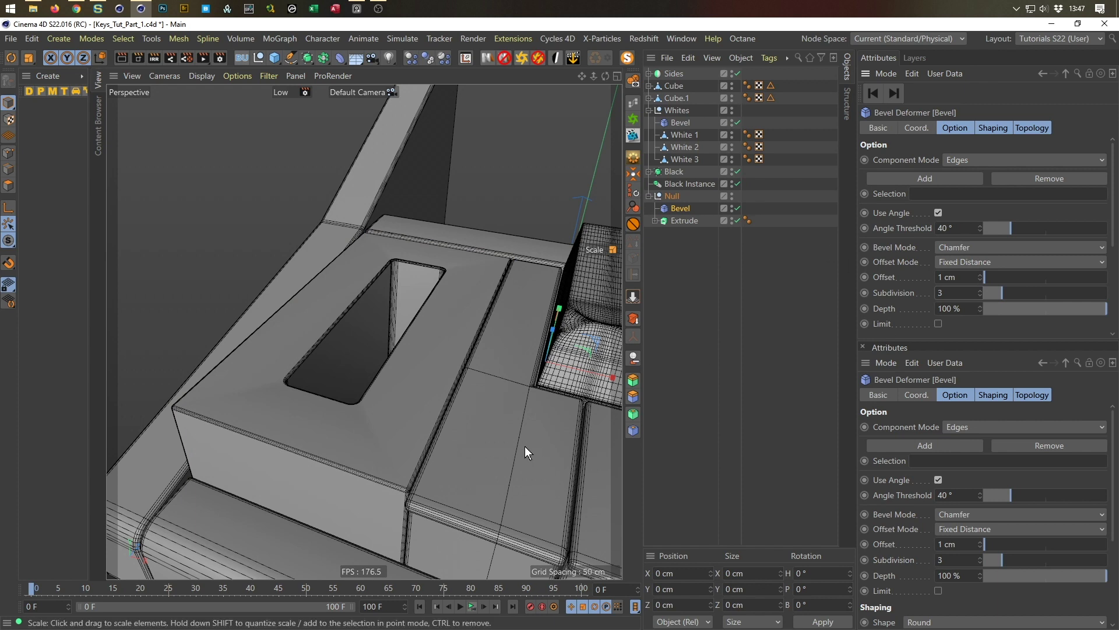
{"action": "scroll", "coordinate": [399, 401], "scroll_direction": "up", "scroll_amount": 5}
{"action": "mouse_move", "coordinate": [385, 368]}
{"action": "left_mouse_down", "text": "alt"}
{"action": "mouse_move", "coordinate": [362, 373]}
{"action": "mouse_move", "coordinate": [400, 375]}
{"action": "left_mouse_up", "text": "alt"}
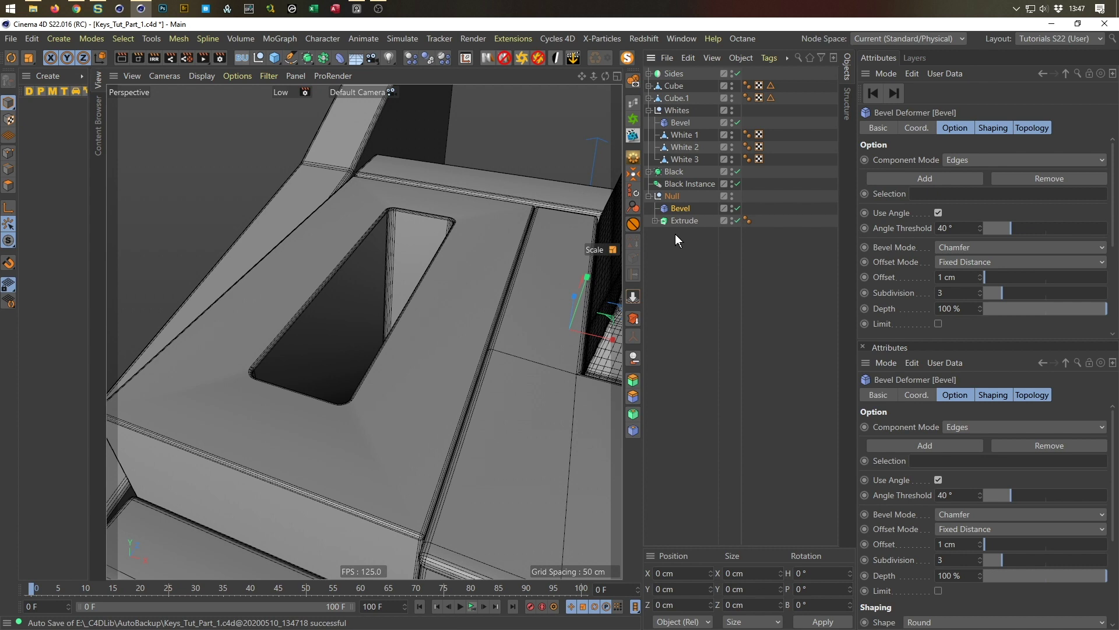
{"action": "key", "text": "Delete"}
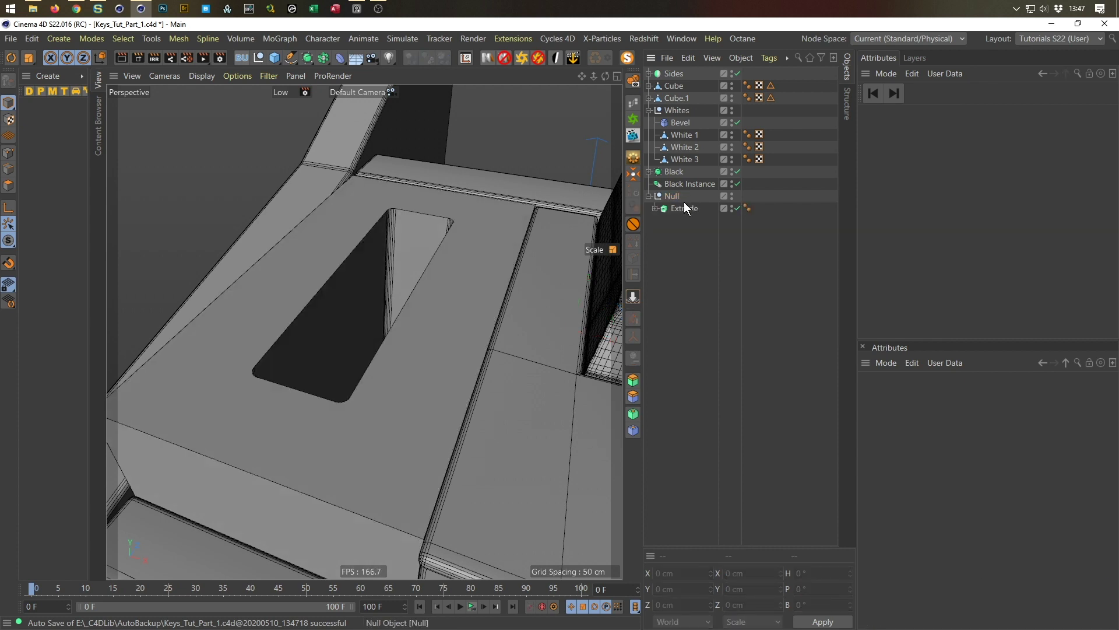
Convert the Extrude generator into an editable polygon object and delete all its polygon and edge selection tags
{"action": "mouse_move", "coordinate": [470, 320]}
{"action": "left_mouse_down", "text": "alt"}
{"action": "mouse_move", "coordinate": [534, 306]}
{"action": "mouse_move", "coordinate": [499, 345]}
{"action": "mouse_move", "coordinate": [522, 344]}
{"action": "left_mouse_up", "text": "alt"}
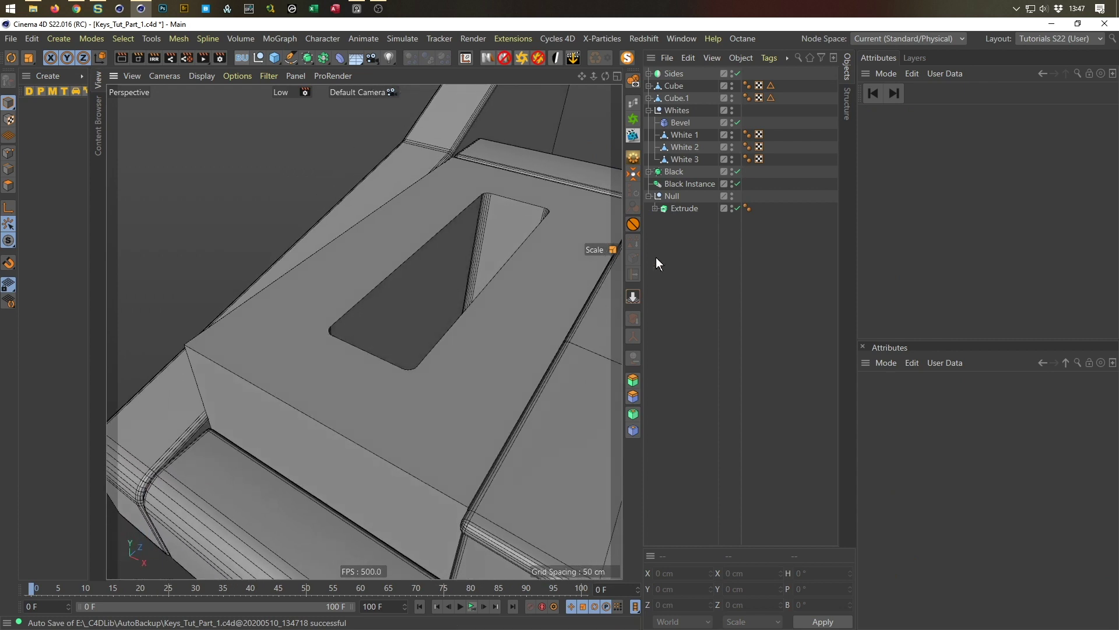
{"action": "left_click", "coordinate": [683, 209]}
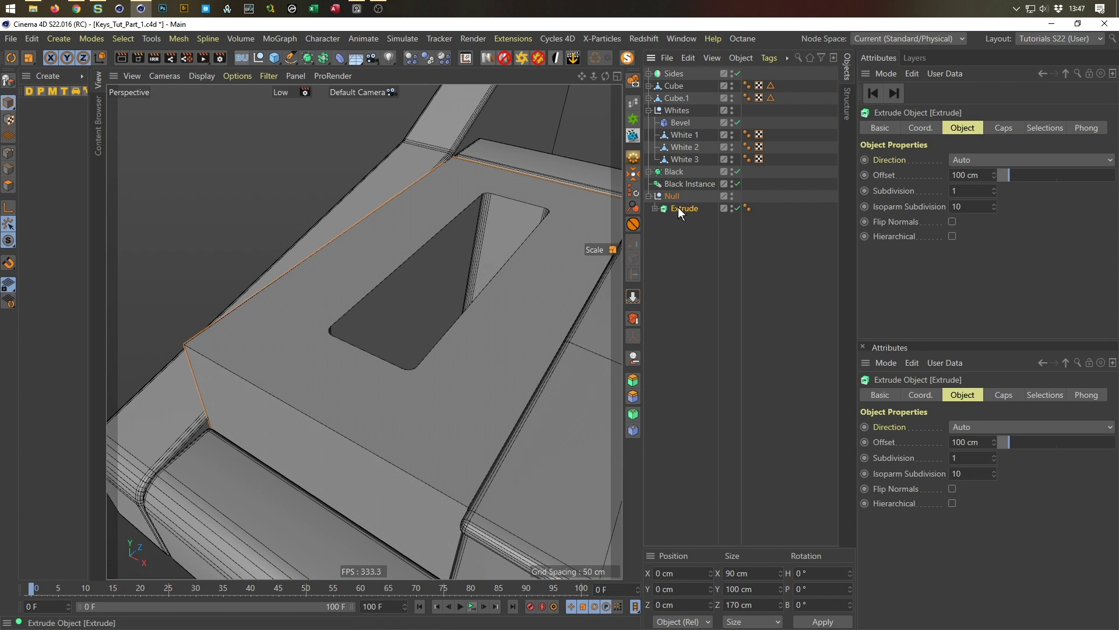
{"action": "left_click", "coordinate": [1003, 129]}
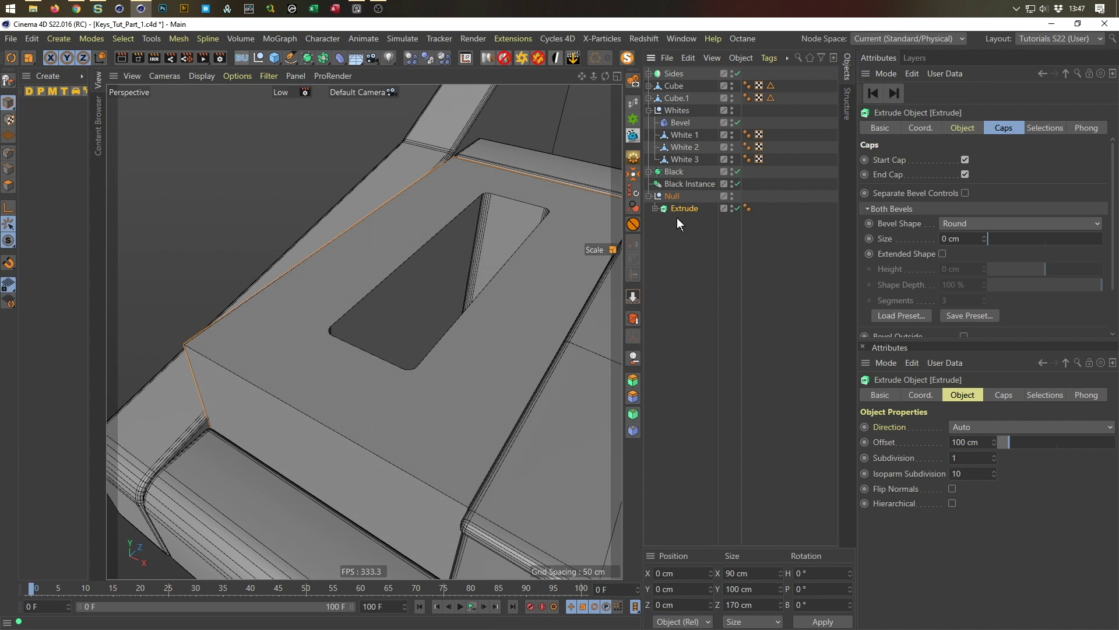
{"action": "key", "text": "c"}
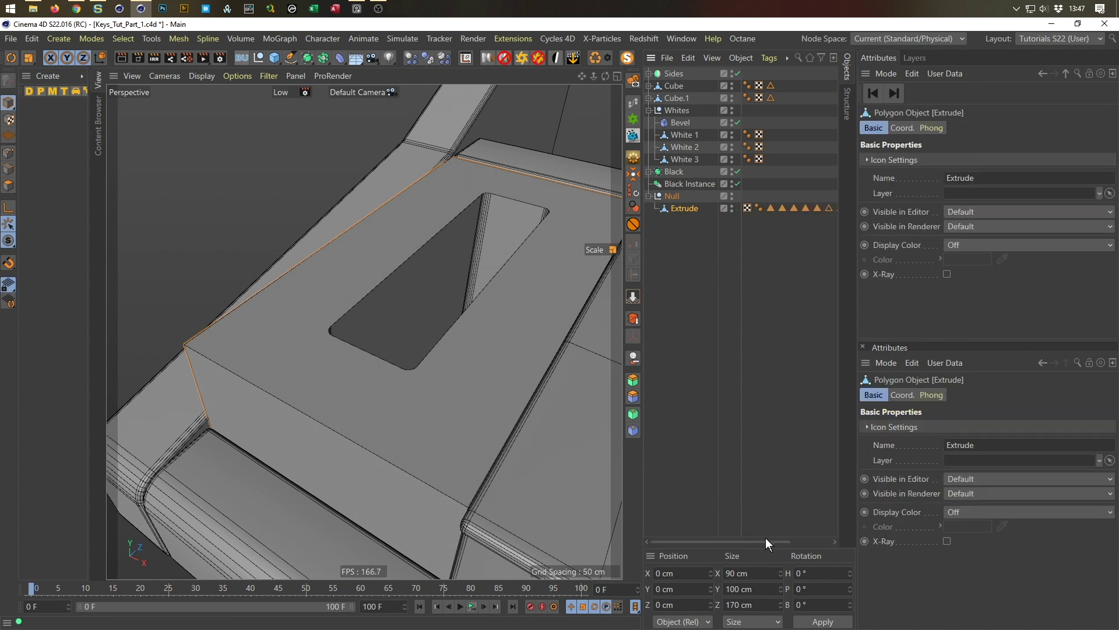
{"action": "left_click_drag", "start_coordinate": [768, 540], "coordinate": [816, 542]}
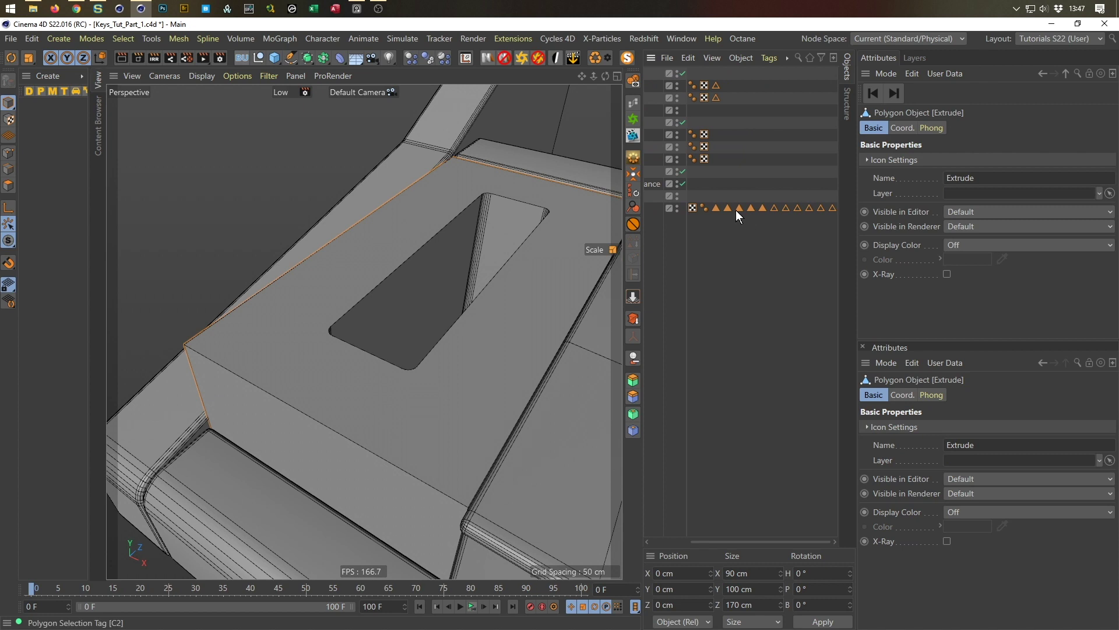
{"action": "left_click_drag", "start_coordinate": [713, 197], "coordinate": [839, 252]}
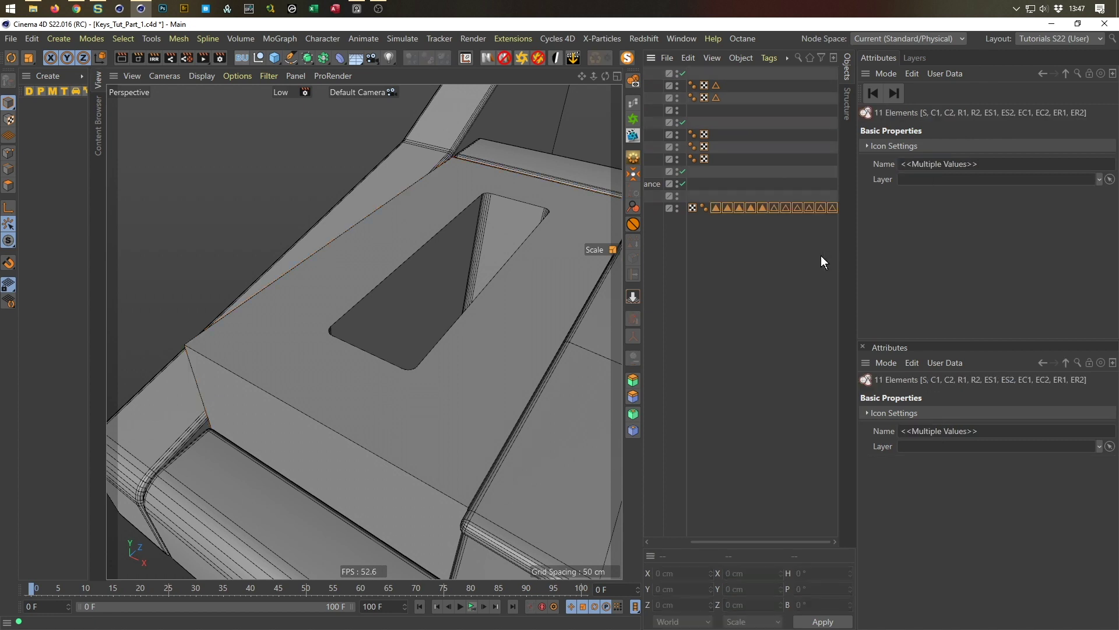
{"action": "key", "text": "Delete"}
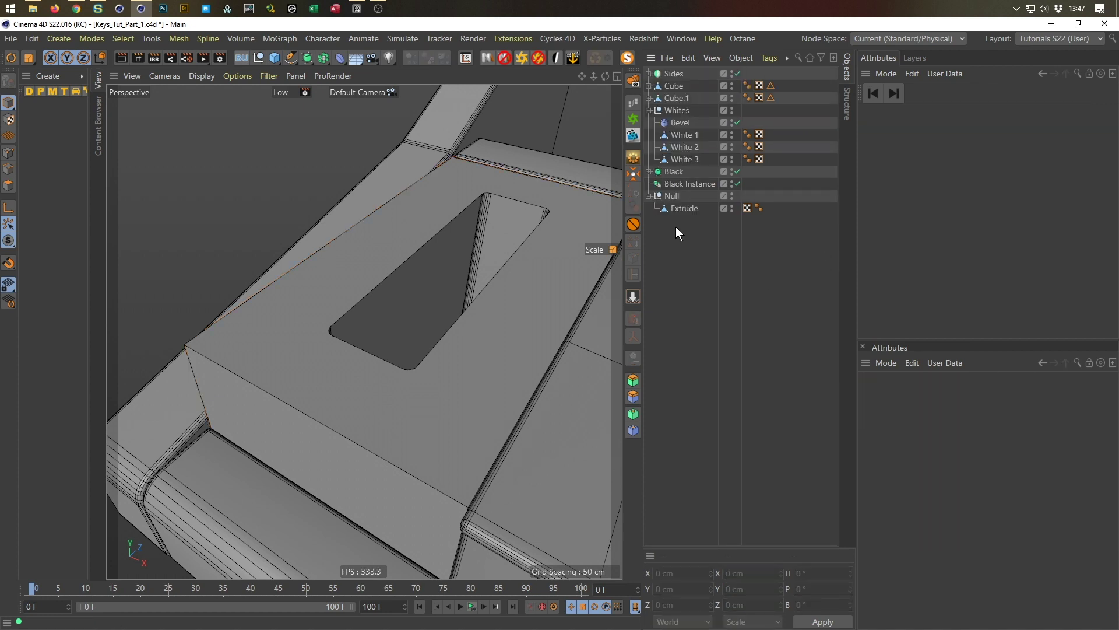
Inset the slotted block's top face to about 85.8 by 165.8 cm and extrude it inward by about -1.9 cm
{"action": "left_click", "coordinate": [677, 208]}
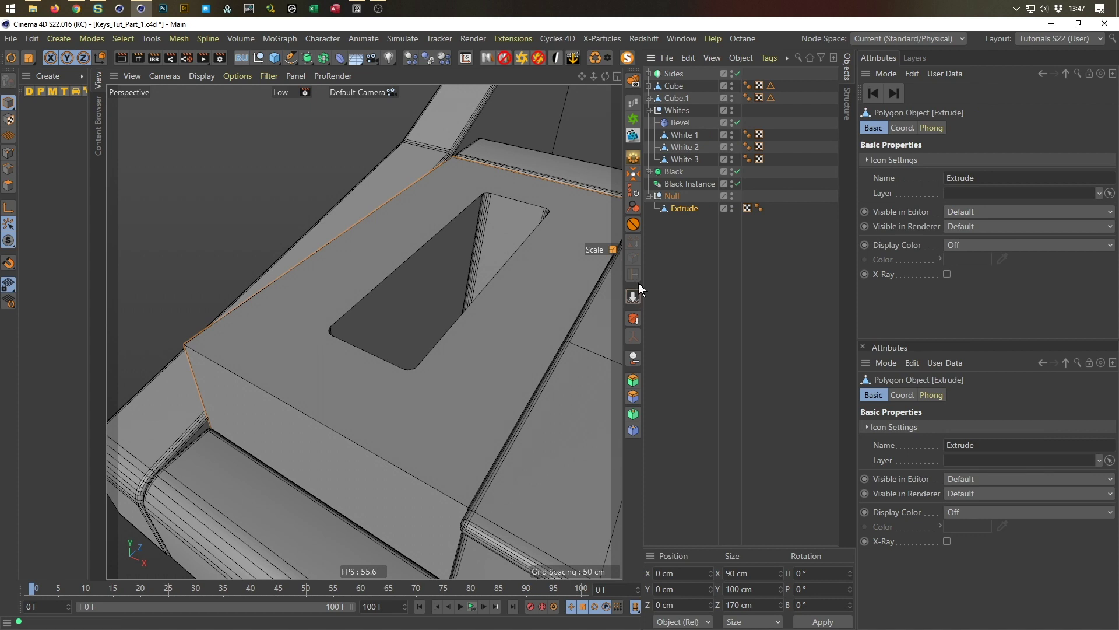
{"action": "left_click", "coordinate": [10, 187]}
{"action": "key", "text": "u"}
{"action": "key", "text": "n"}
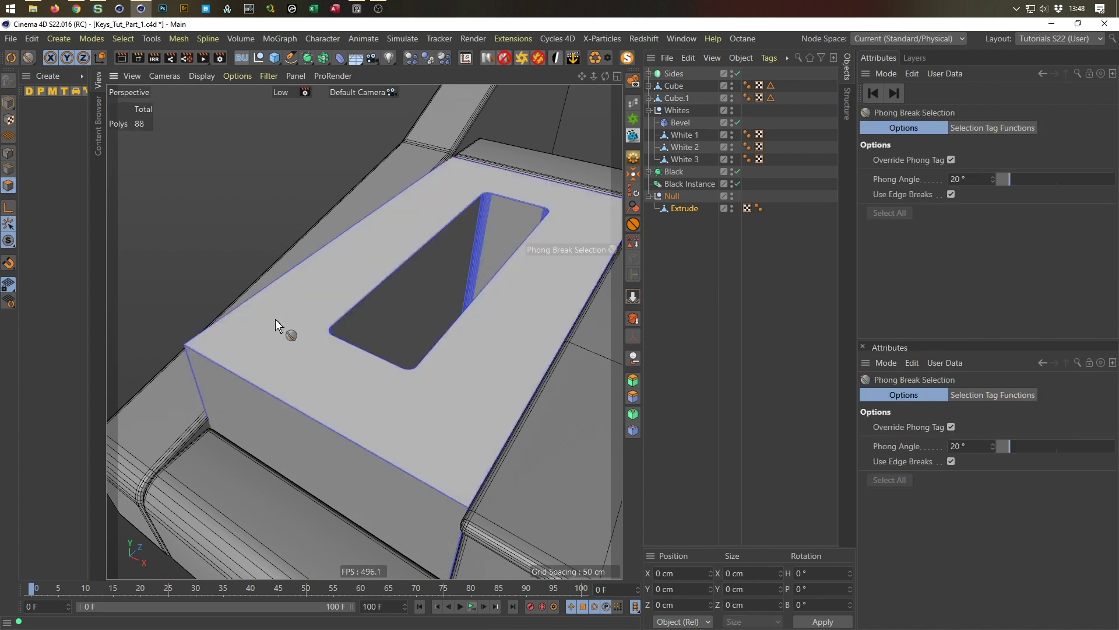
{"action": "key", "text": "9"}
{"action": "double_click", "coordinate": [298, 341]}
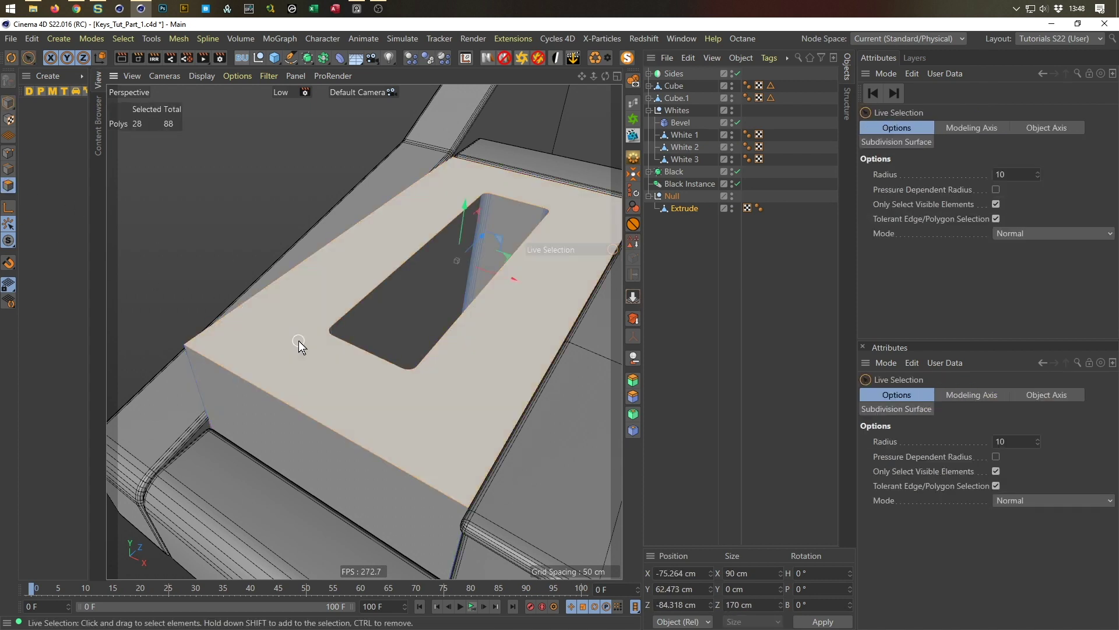
{"action": "scroll", "coordinate": [487, 390], "scroll_direction": "up", "scroll_amount": 3}
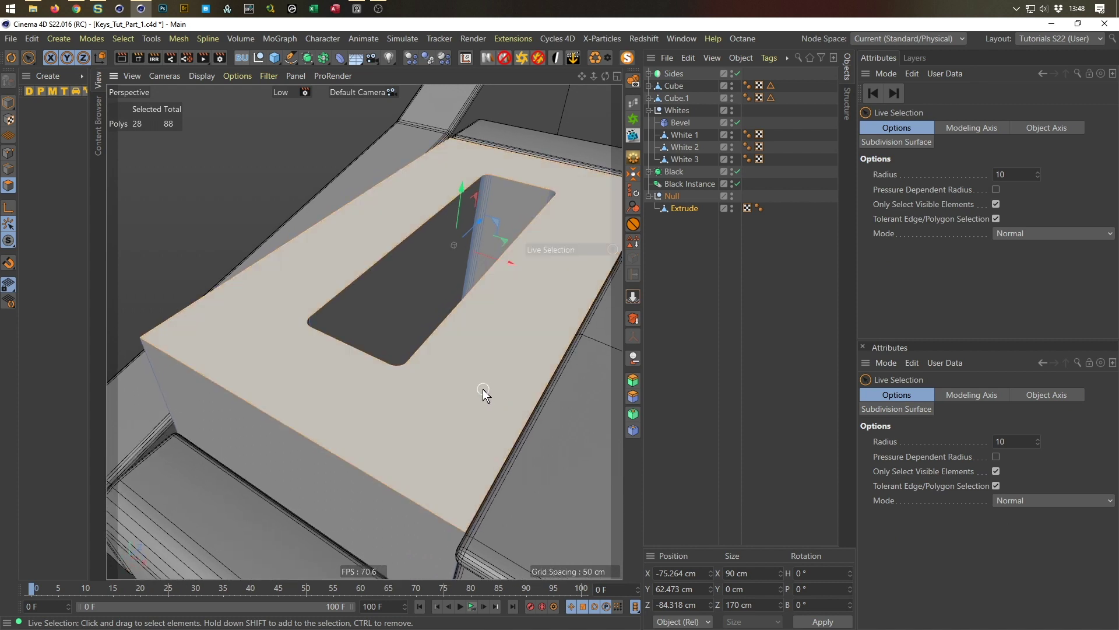
{"action": "key", "text": "i"}
{"action": "left_click_drag", "start_coordinate": [475, 400], "coordinate": [384, 398]}
{"action": "key", "text": "d"}
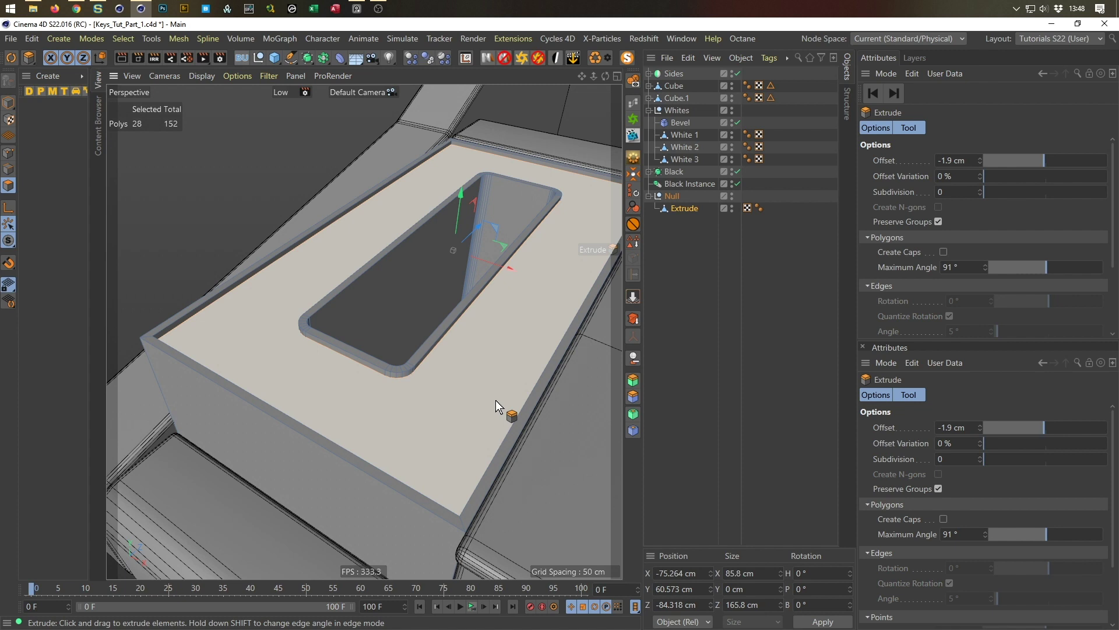
{"action": "left_click", "coordinate": [495, 400]}
Add a Bevel deformer as a child of the Extrude polygon object and set its subdivision to 3
{"action": "left_click", "coordinate": [676, 211]}
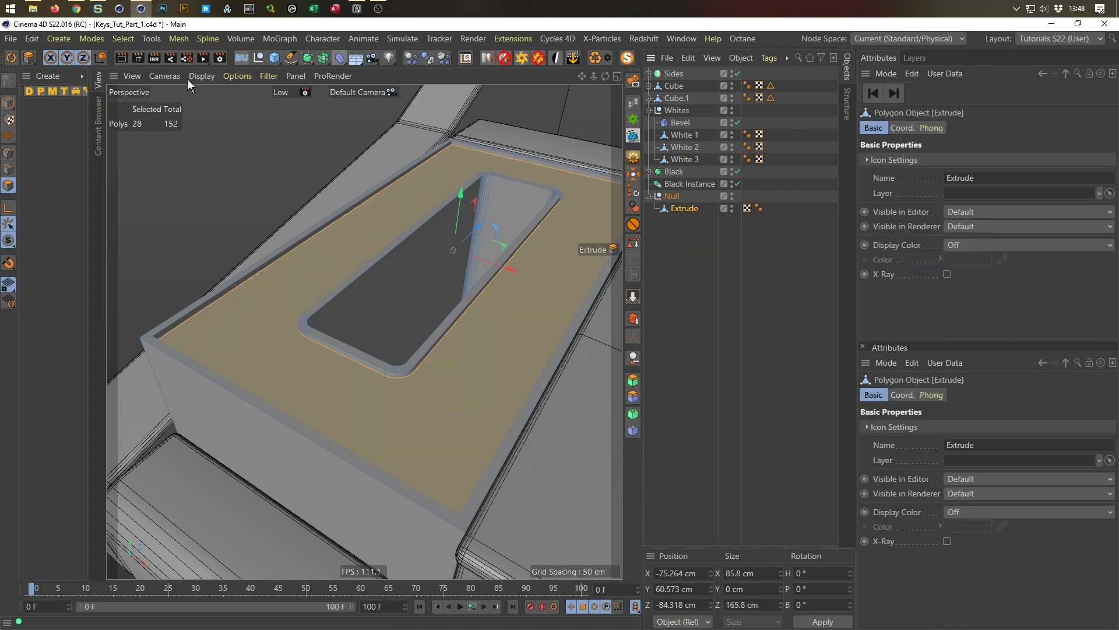
{"action": "left_click", "coordinate": [8, 103]}
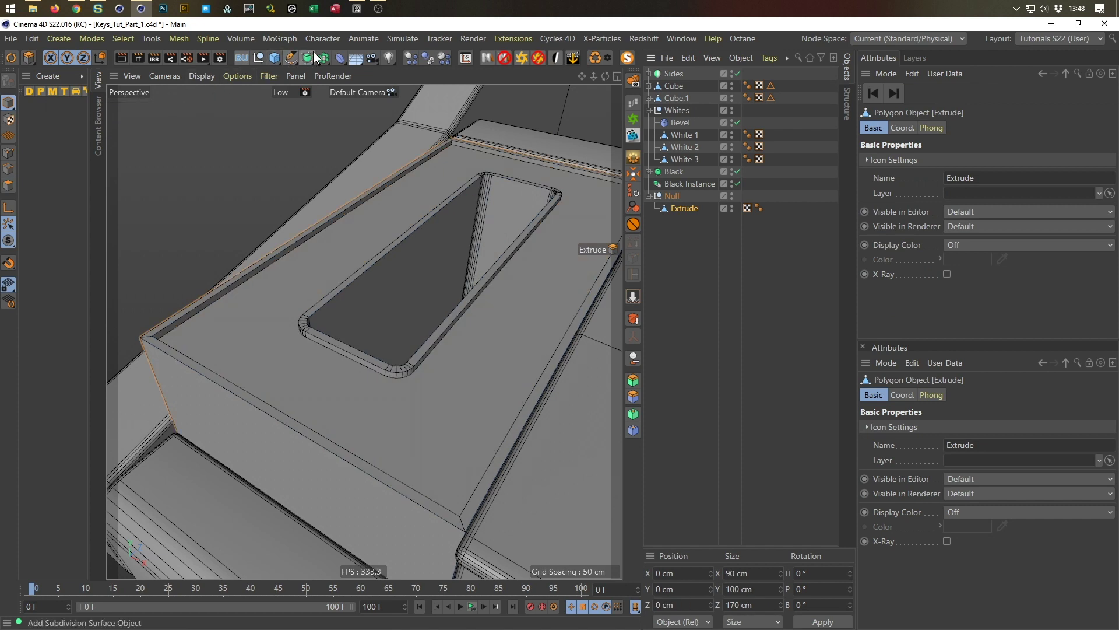
{"action": "left_click", "coordinate": [340, 59]}
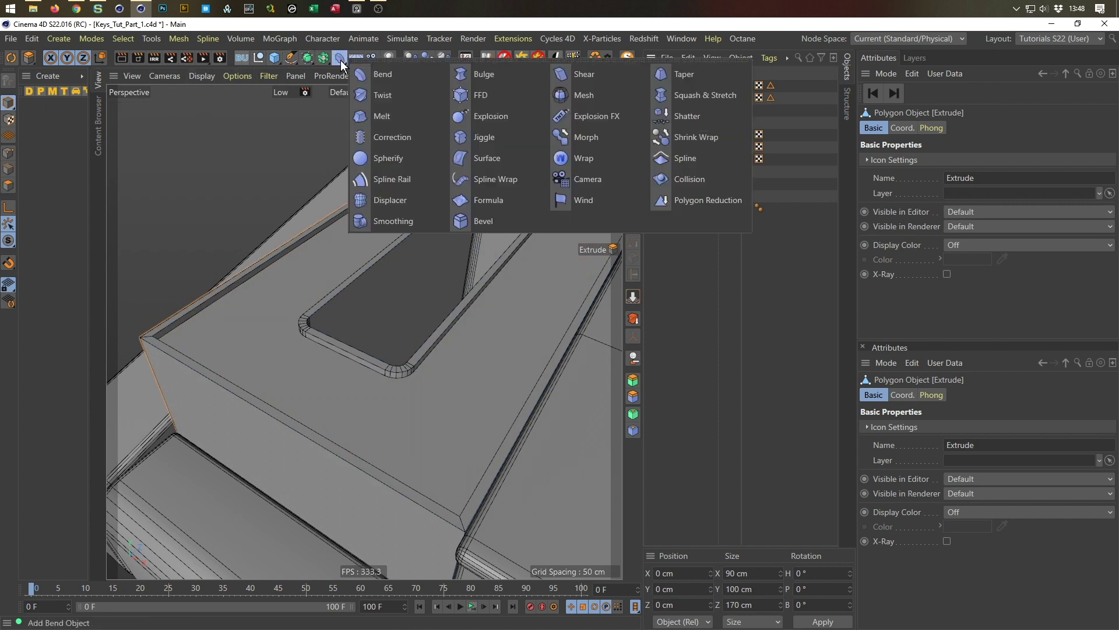
{"action": "left_click", "coordinate": [495, 221], "text": "shift"}
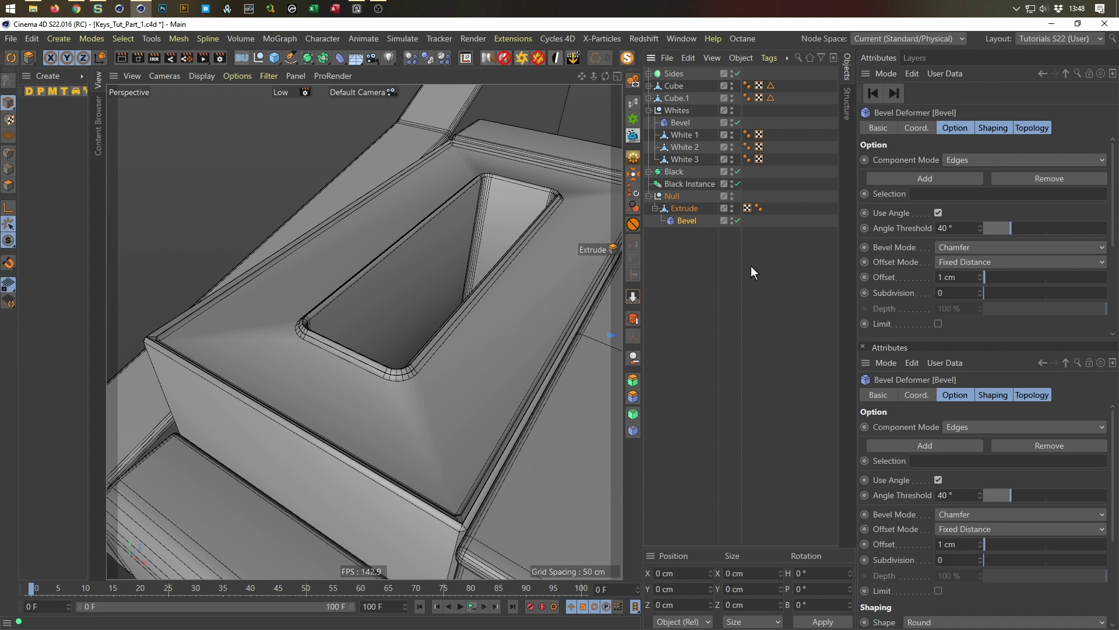
{"action": "left_click_drag", "start_coordinate": [950, 293], "coordinate": [819, 374]}
{"action": "type", "text": "3"}
{"action": "key", "text": "Return"}
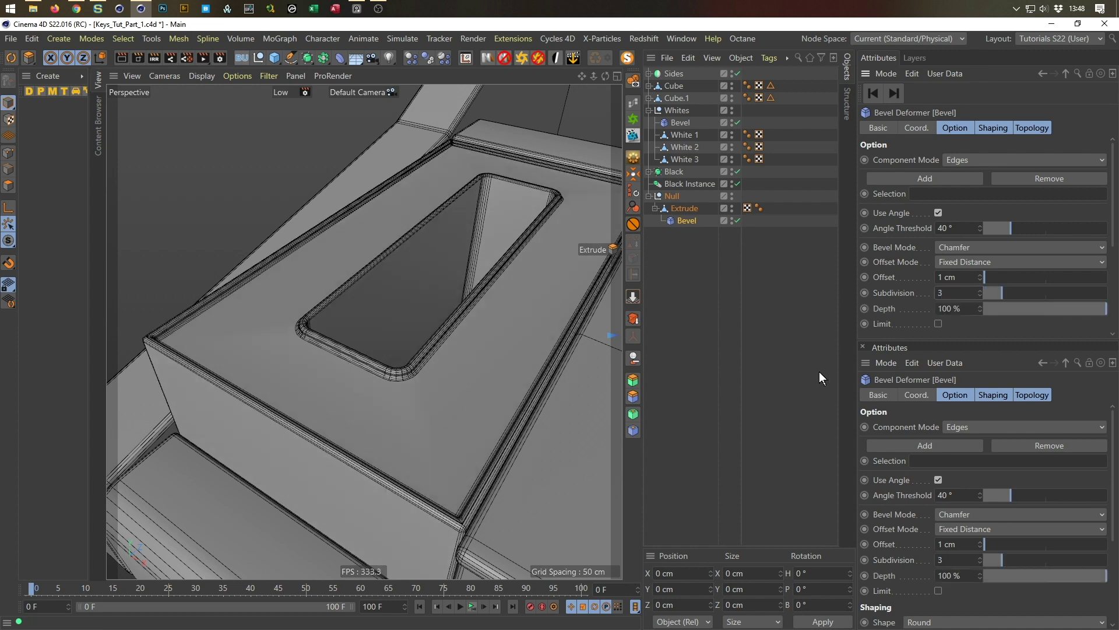
Enable the Limit option on the block's Bevel deformer and render the perspective view to check the bevelled edges
{"action": "left_click_drag", "start_coordinate": [346, 382], "coordinate": [529, 509], "text": "alt"}
{"action": "right_click_drag", "start_coordinate": [374, 537], "coordinate": [400, 520], "text": "alt"}
{"action": "left_click", "coordinate": [938, 324]}
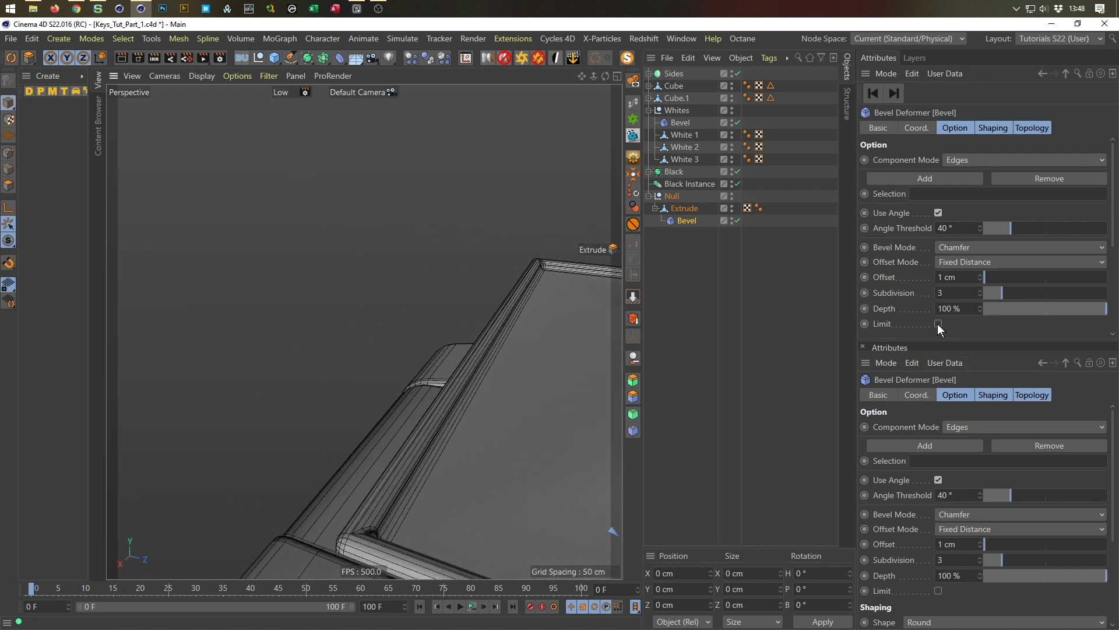
{"action": "left_click_drag", "start_coordinate": [408, 488], "coordinate": [251, 454], "text": "alt"}
{"action": "right_click_drag", "start_coordinate": [378, 329], "coordinate": [242, 421], "text": "alt"}
{"action": "left_click_drag", "start_coordinate": [242, 420], "coordinate": [214, 388], "text": "alt"}
{"action": "key", "text": "ctrl+r"}
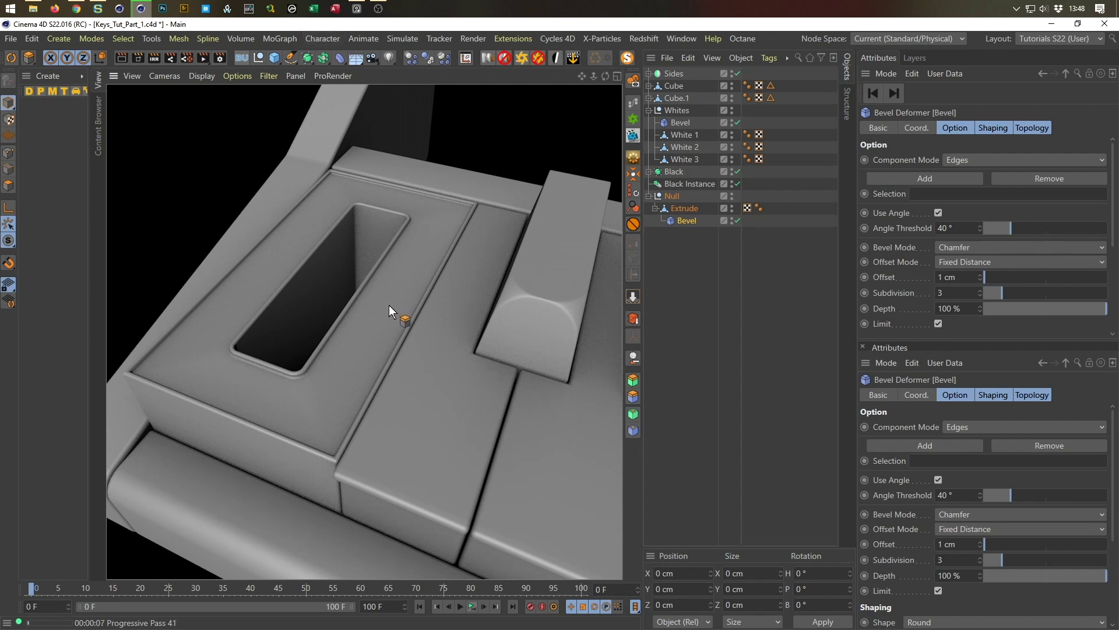
{"action": "key", "text": "ctrl+s"}
{"action": "middle_click_drag", "start_coordinate": [371, 306], "coordinate": [411, 355], "text": "alt"}
{"action": "left_click", "coordinate": [9, 105]}
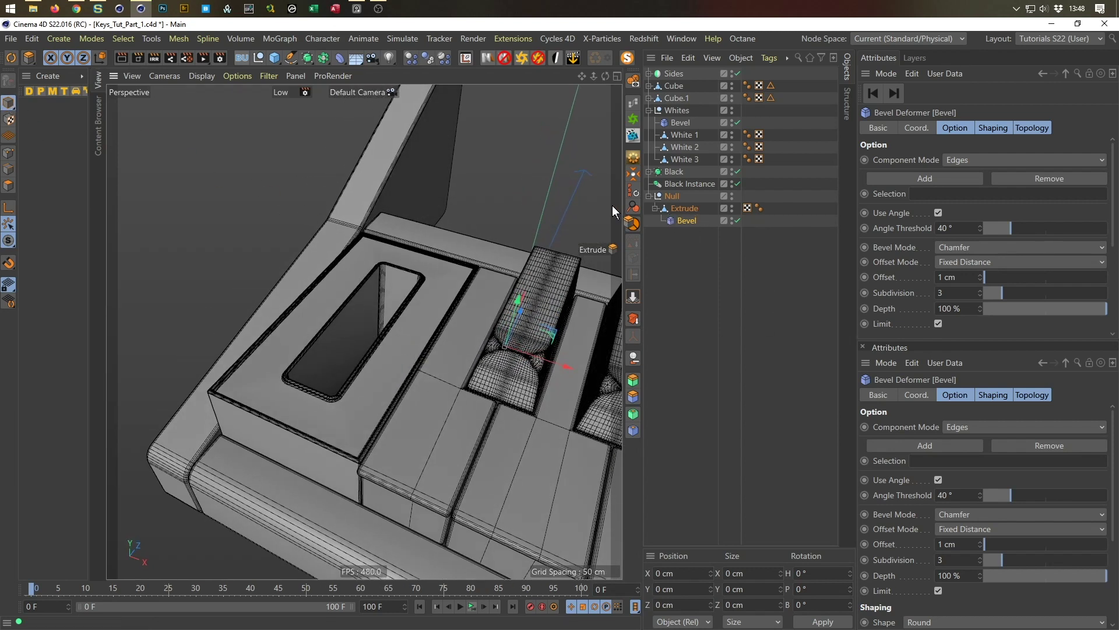
Rename the null holding the slotted block as Wheel Box and save the scene
{"action": "left_click", "coordinate": [649, 195]}
{"action": "left_click", "coordinate": [674, 197]}
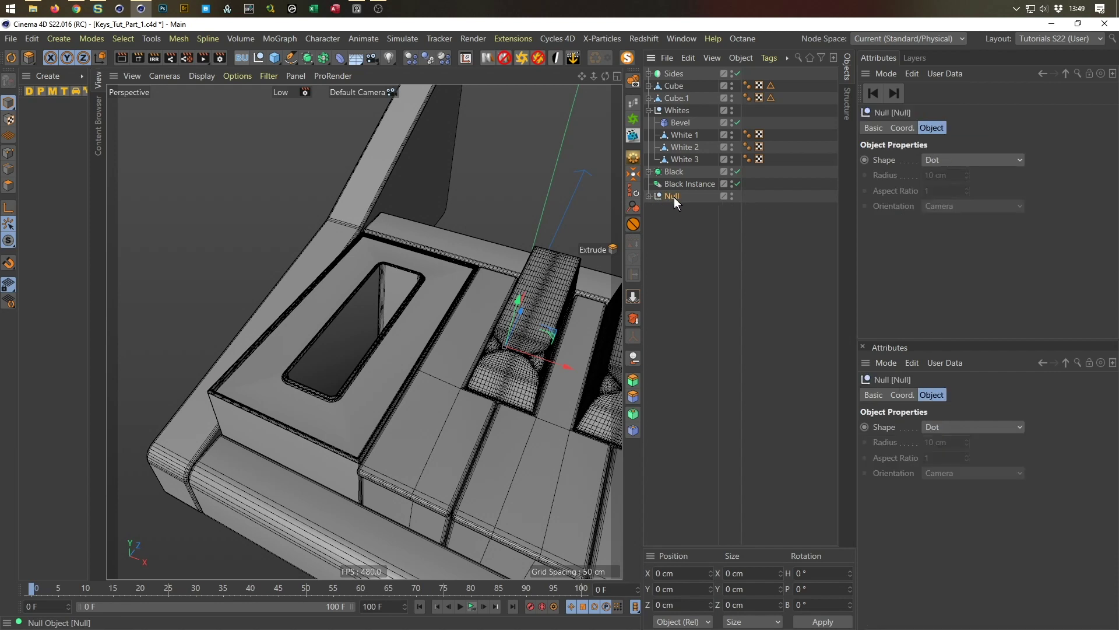
{"action": "double_click", "coordinate": [673, 197]}
{"action": "type", "text": "Wheel Box"}
{"action": "key", "text": "Return"}
{"action": "key", "text": "ctrl+s"}
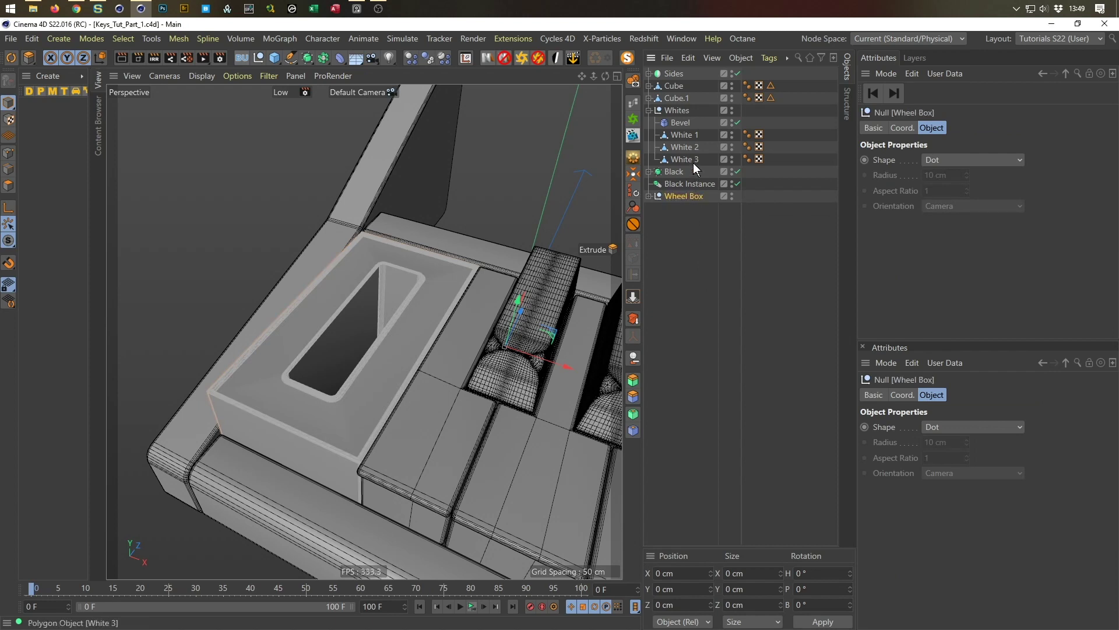
Group the Whites, Black and Black Instance objects together under a new null
{"action": "left_click", "coordinate": [649, 110]}
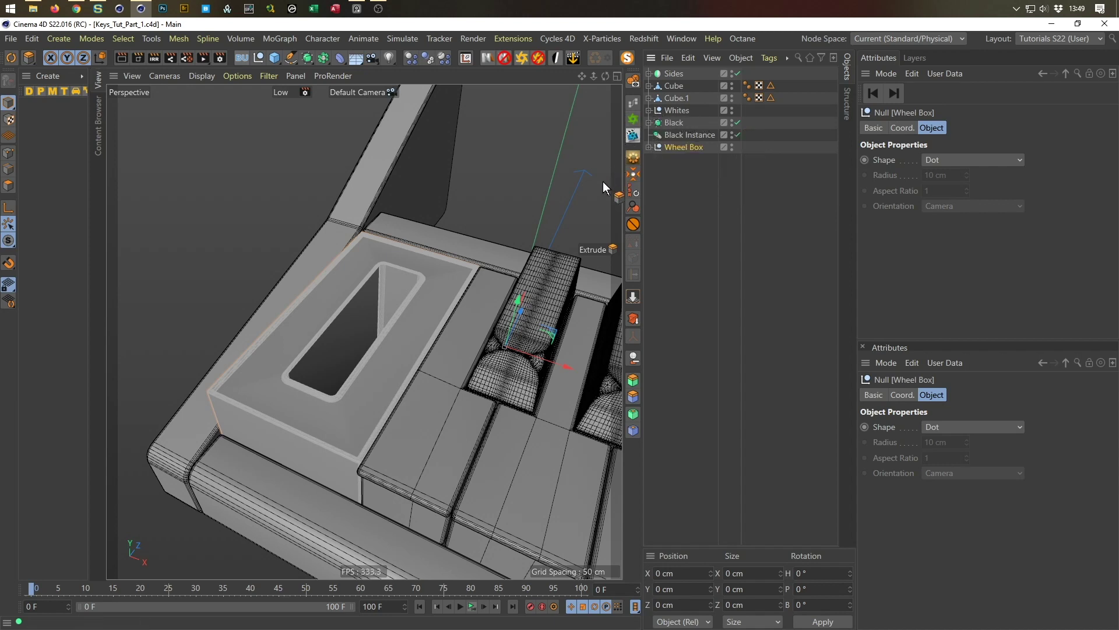
{"action": "left_click", "coordinate": [673, 135]}
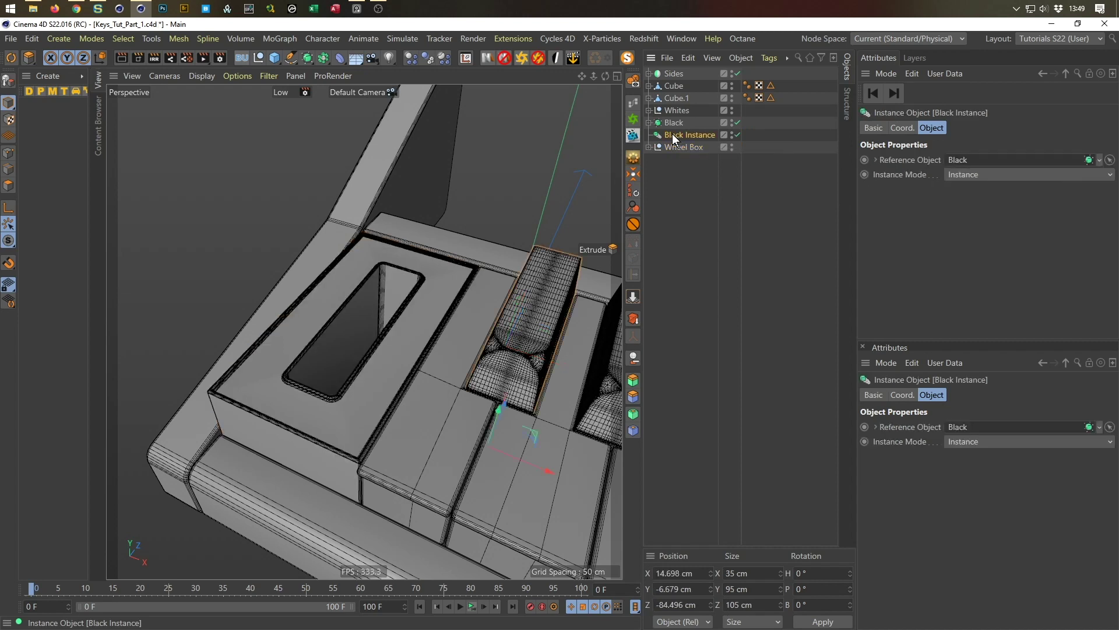
{"action": "left_click", "coordinate": [676, 111], "text": "shift"}
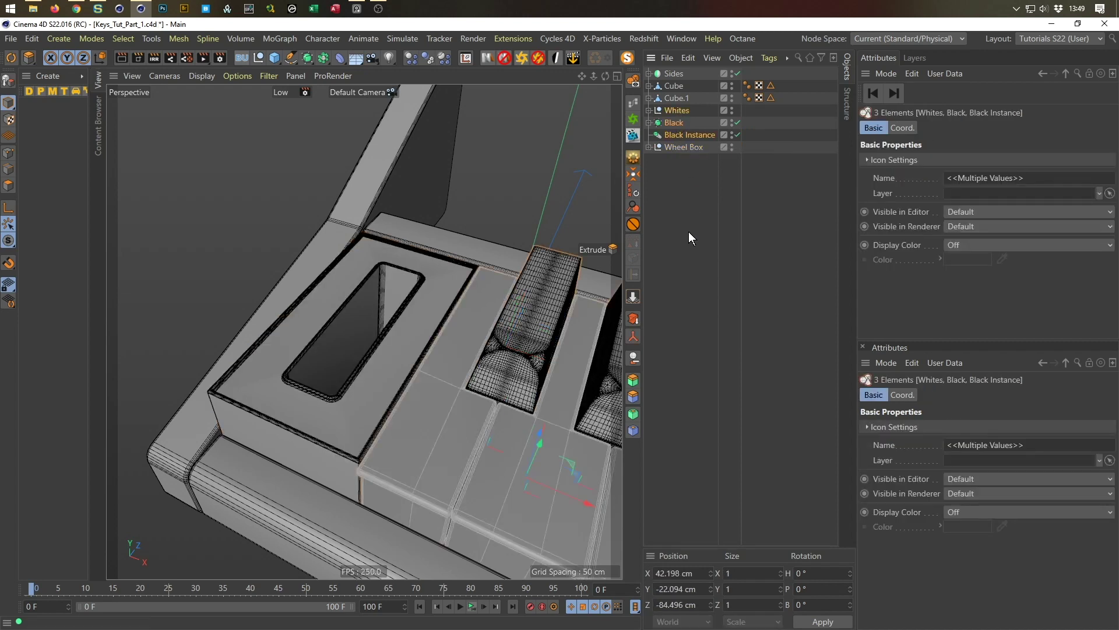
{"action": "key", "text": "alt+g"}
{"action": "left_click", "coordinate": [677, 122]}
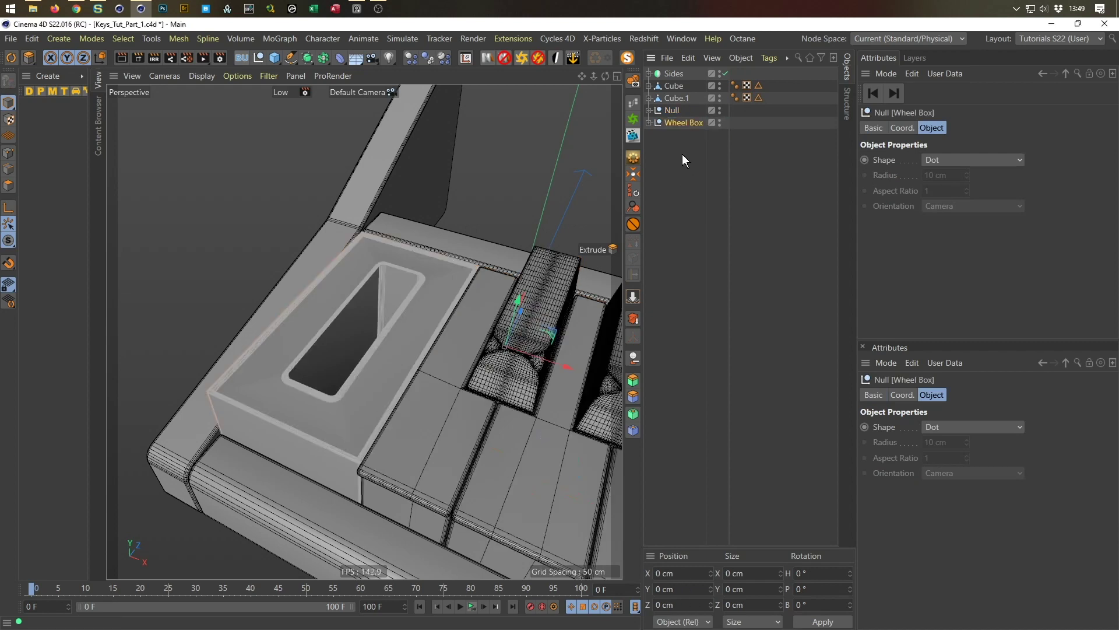
Rename the null holding the white and black keys as Keys and save the scene
{"action": "left_click", "coordinate": [671, 110]}
{"action": "double_click", "coordinate": [672, 110]}
{"action": "type", "text": "Keys"}
{"action": "key", "text": "Return"}
{"action": "key", "text": "ctrl+s"}
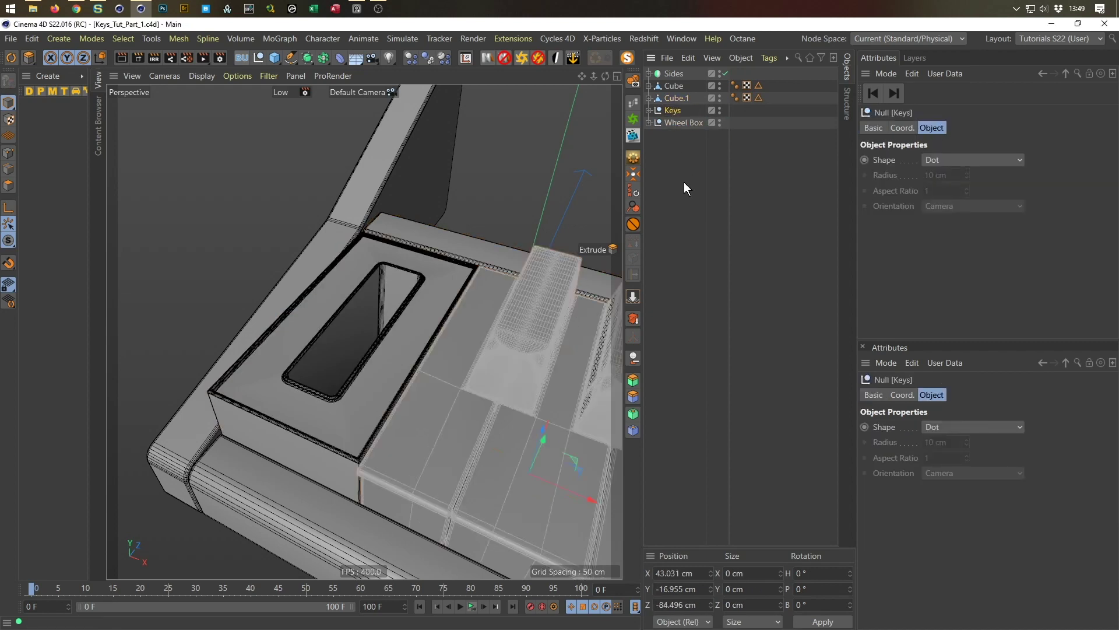
{"action": "left_click", "coordinate": [681, 273]}
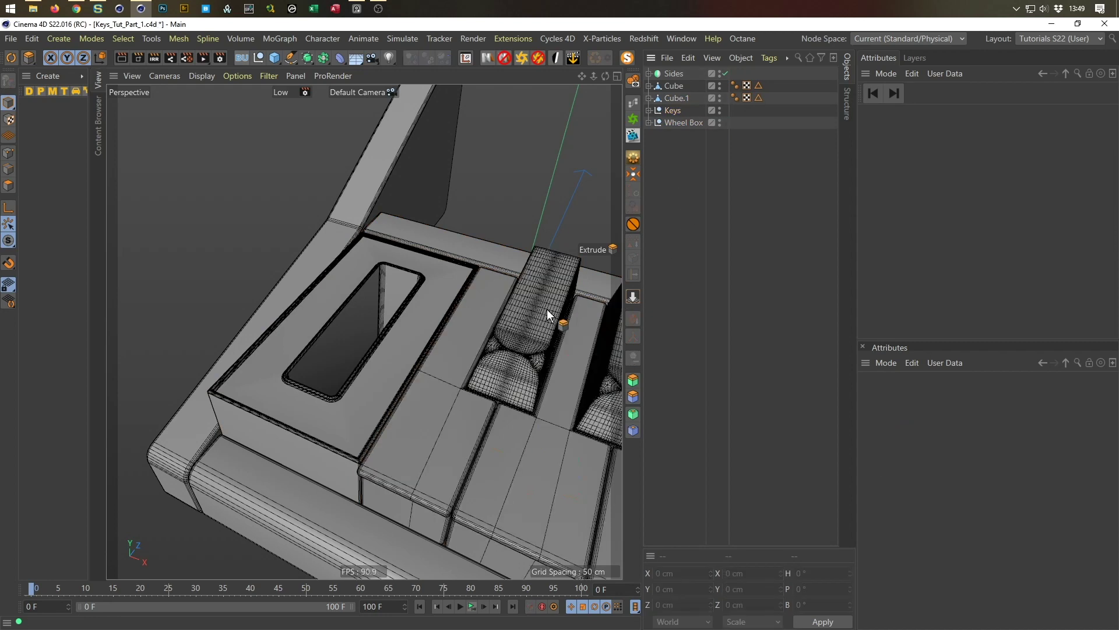
Add a Cylinder primitive with its orientation set to +X and expand the Wheel Box group's hierarchy
{"action": "scroll", "coordinate": [547, 309], "scroll_direction": "down", "scroll_amount": 8}
{"action": "scroll", "coordinate": [309, 321], "scroll_direction": "up", "scroll_amount": 6}
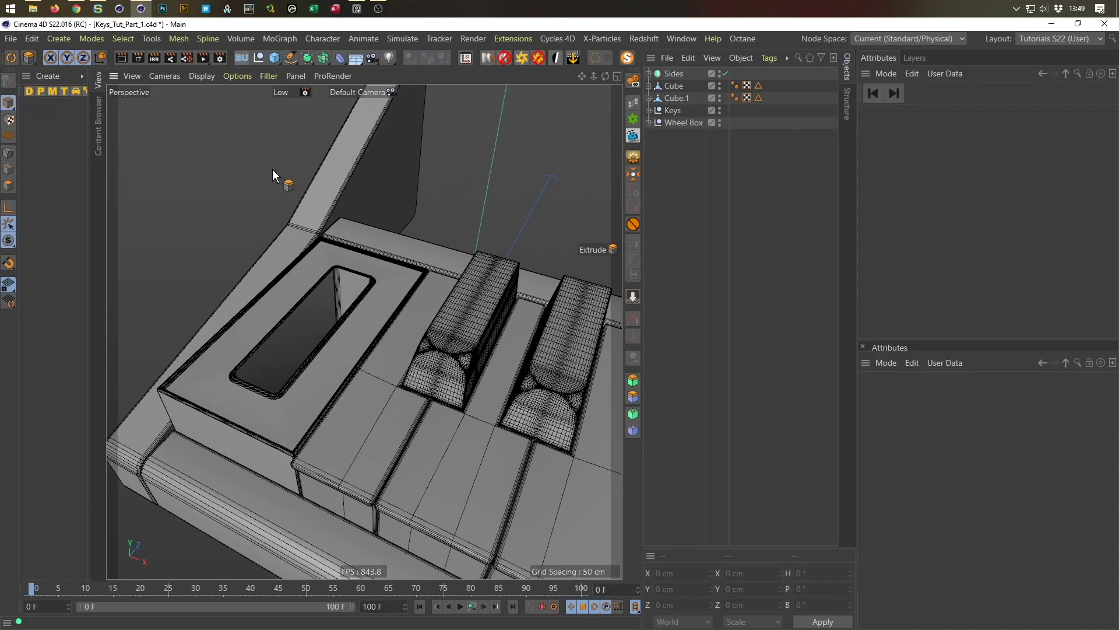
{"action": "left_click", "coordinate": [274, 56]}
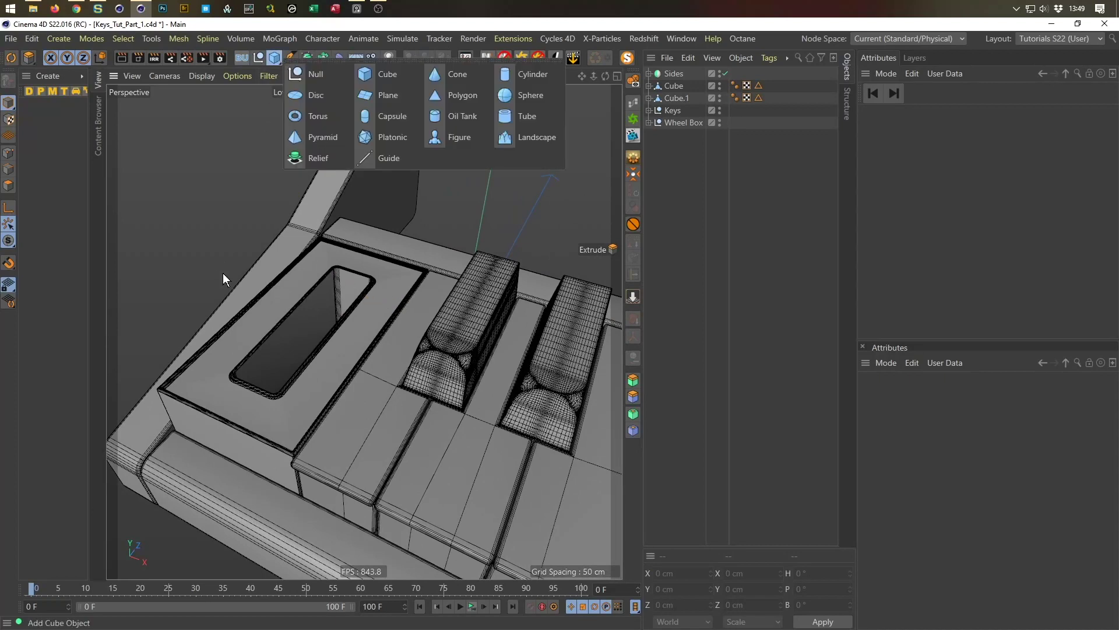
{"action": "left_click", "coordinate": [527, 75]}
{"action": "left_click", "coordinate": [968, 223]}
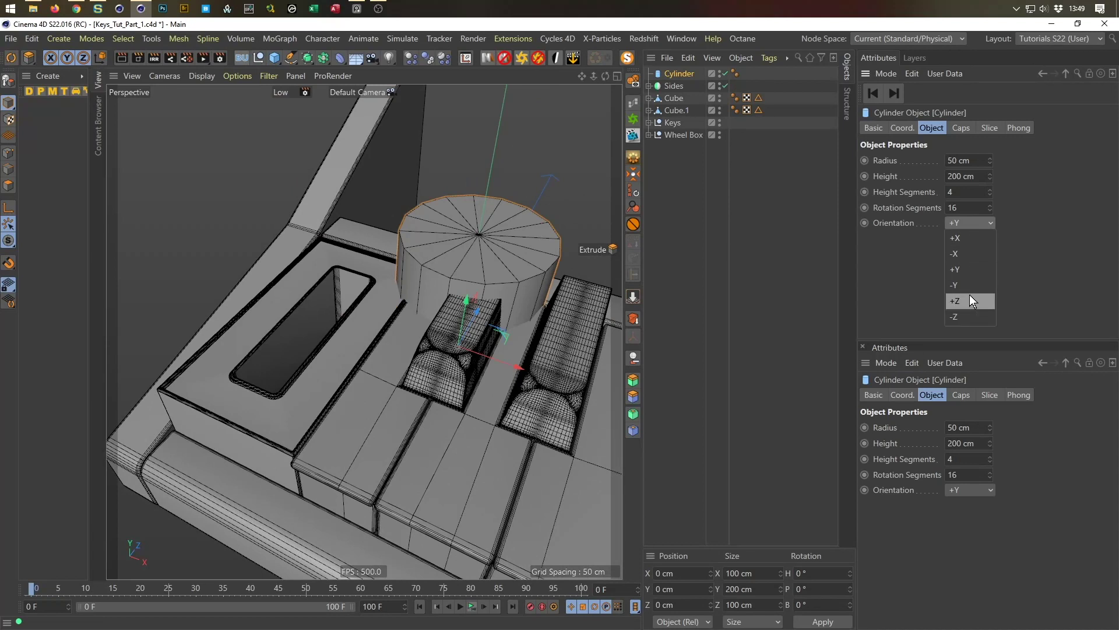
{"action": "left_click", "coordinate": [971, 239]}
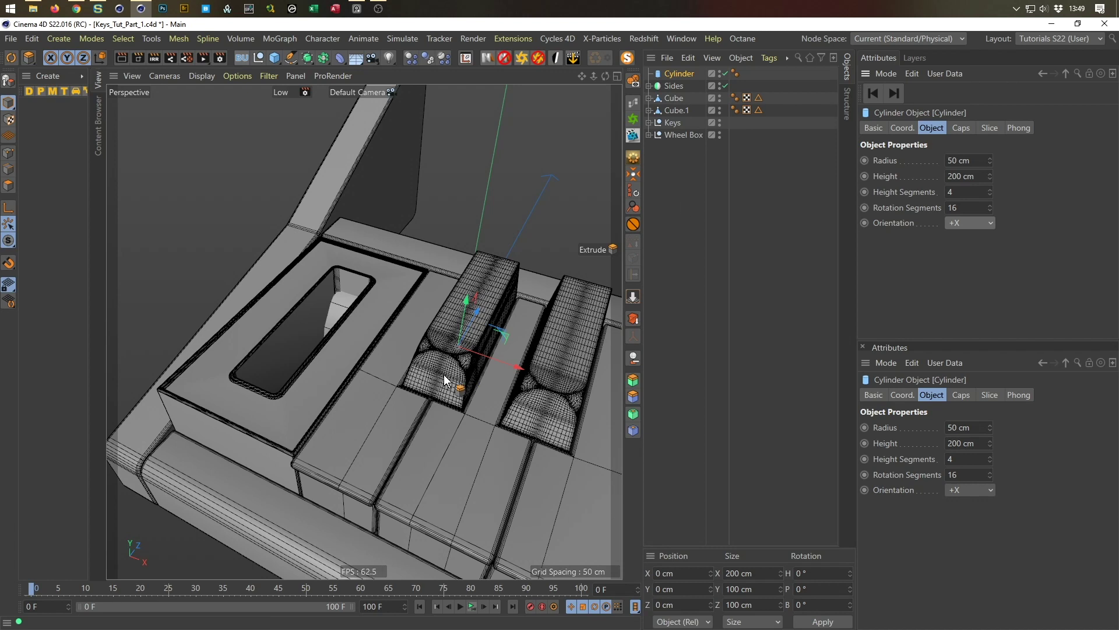
{"action": "left_click", "coordinate": [648, 135]}
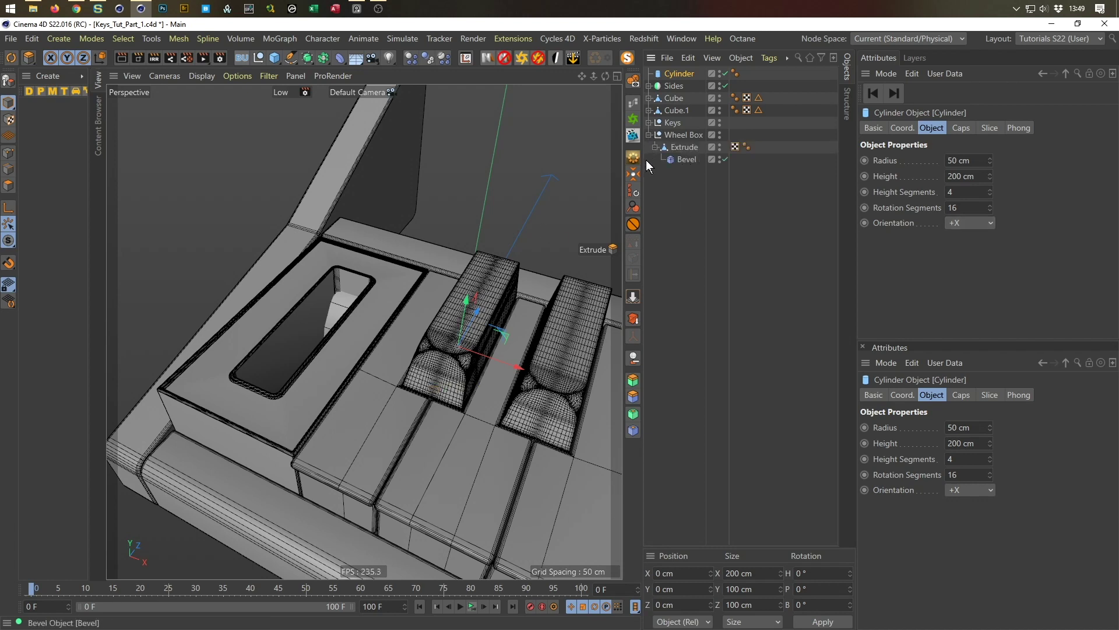
{"action": "left_click_drag", "start_coordinate": [680, 74], "coordinate": [690, 218]}
{"action": "left_click_drag", "start_coordinate": [674, 158], "coordinate": [687, 134]}
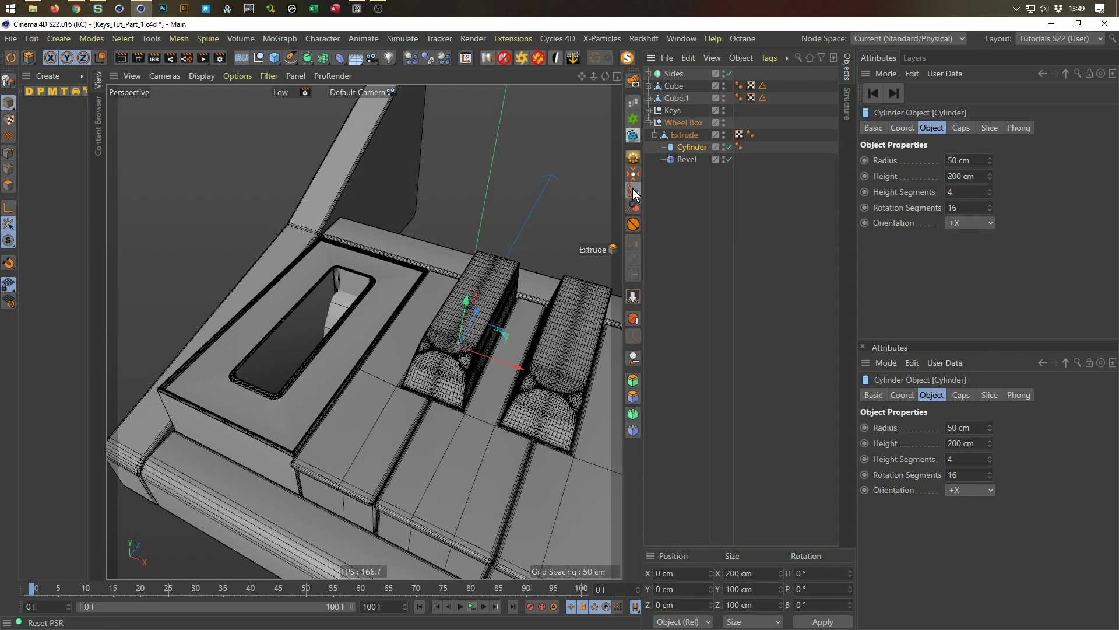
{"action": "left_click_drag", "start_coordinate": [679, 147], "coordinate": [685, 211]}
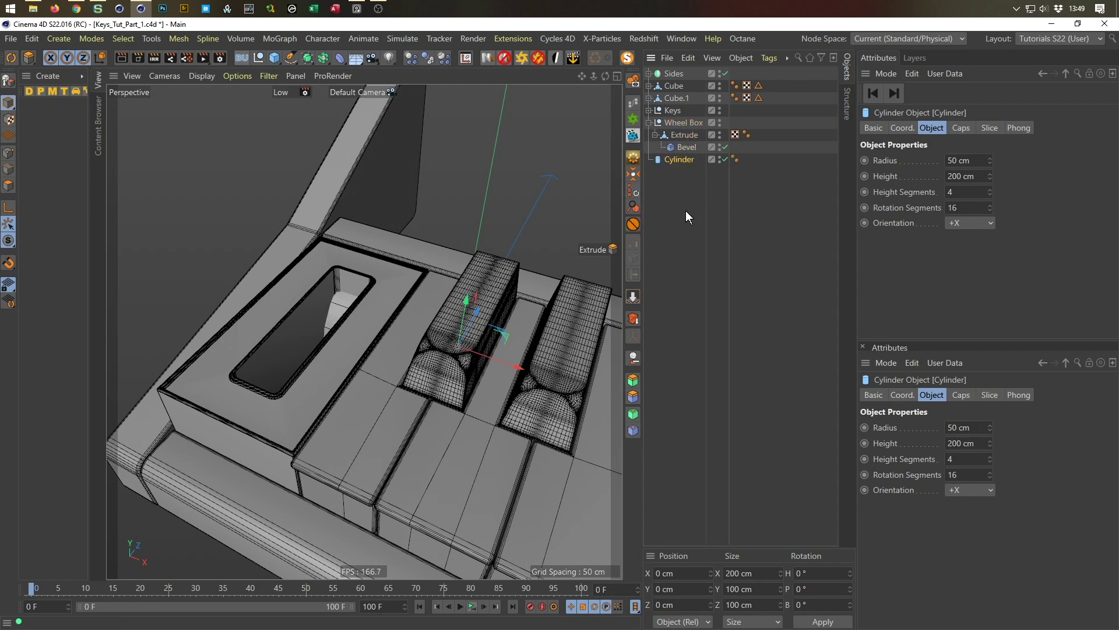
Center the axis of the Wheel Box's Extrude polygon object on its own geometry
{"action": "left_click", "coordinate": [686, 136]}
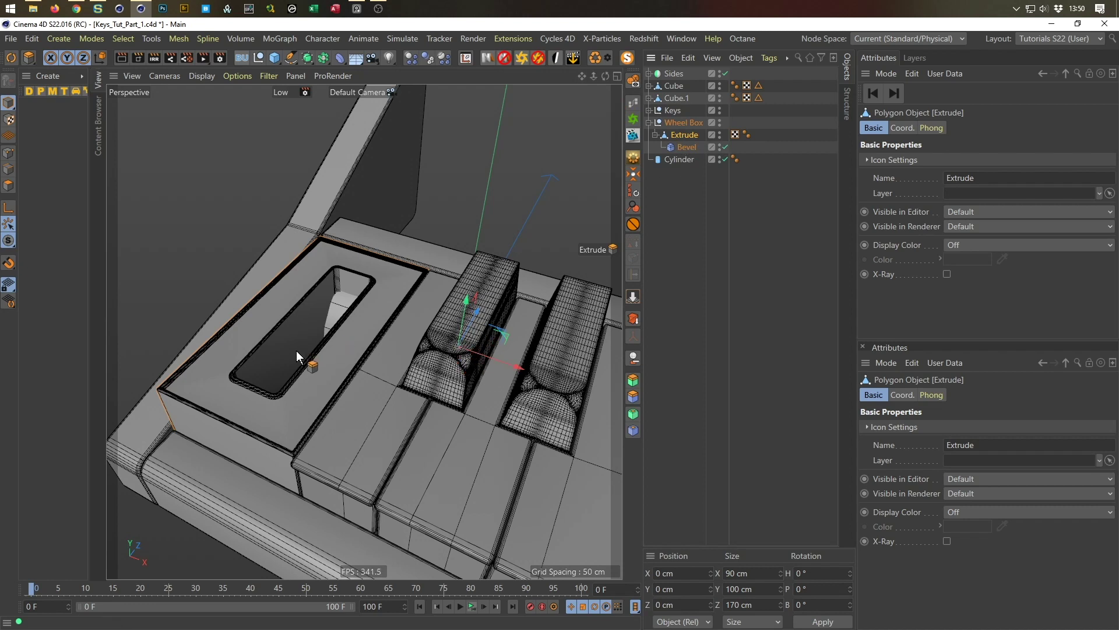
{"action": "left_click", "coordinate": [635, 175]}
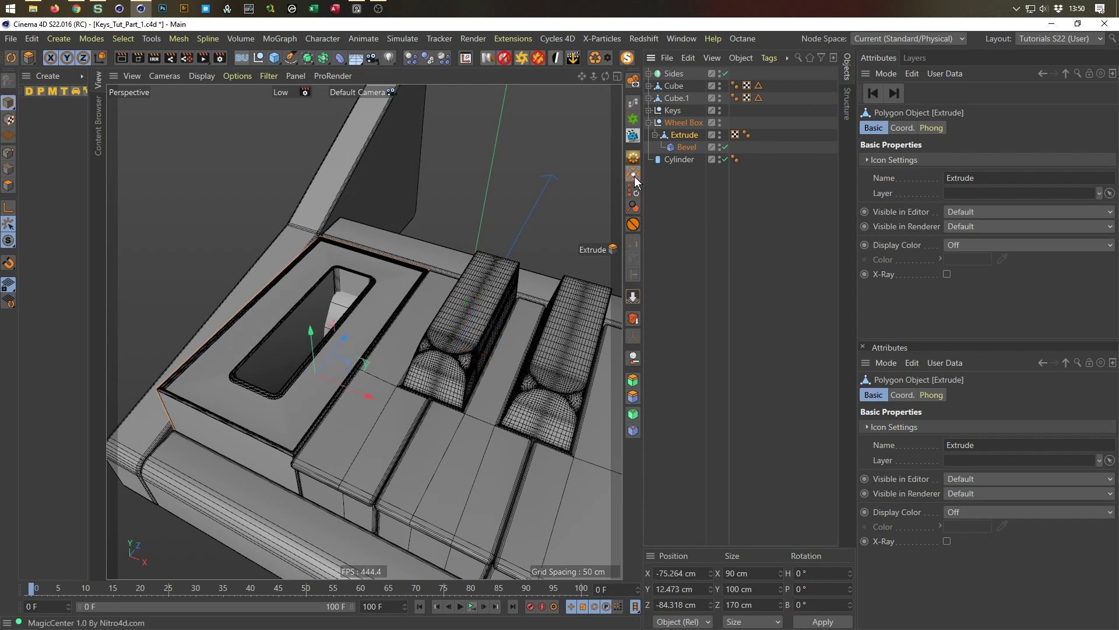
{"action": "left_click", "coordinate": [465, 58]}
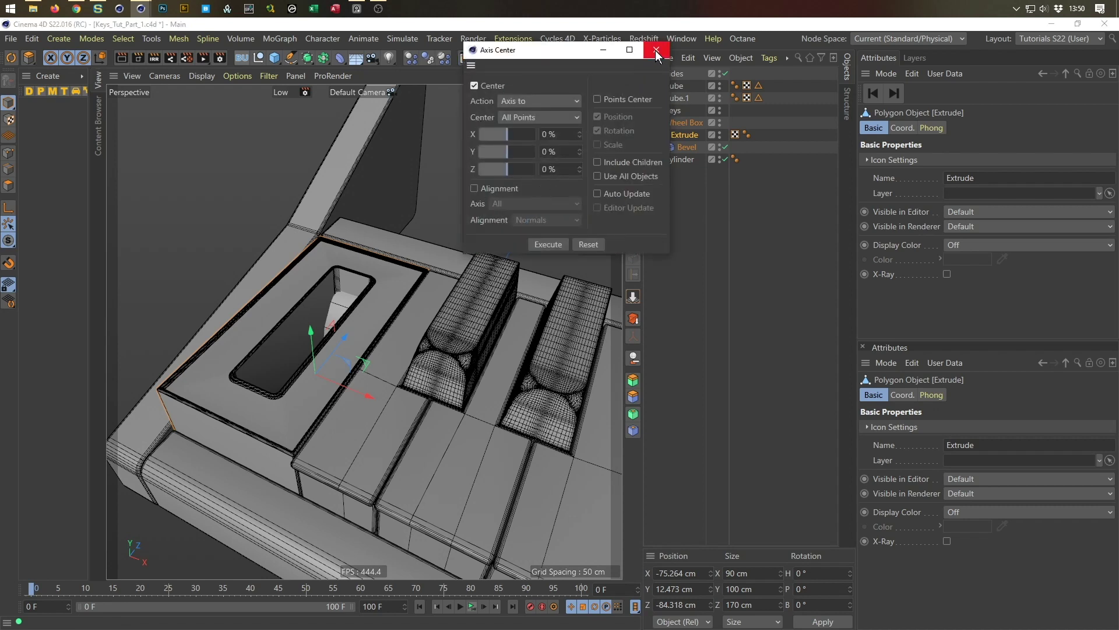
{"action": "left_click", "coordinate": [656, 50]}
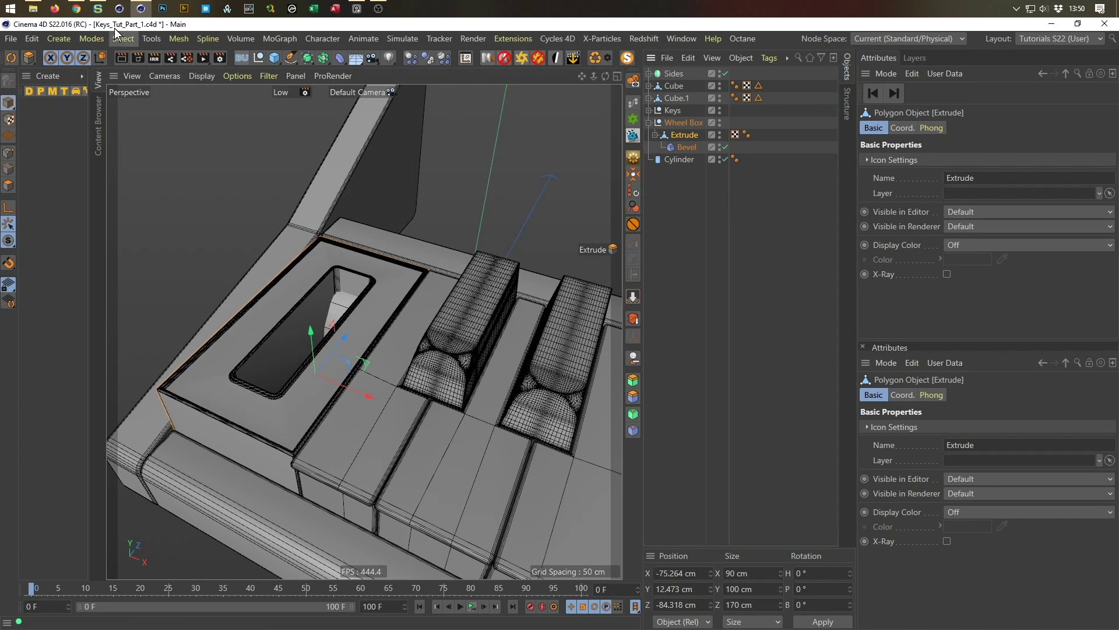
{"action": "left_click", "coordinate": [178, 38]}
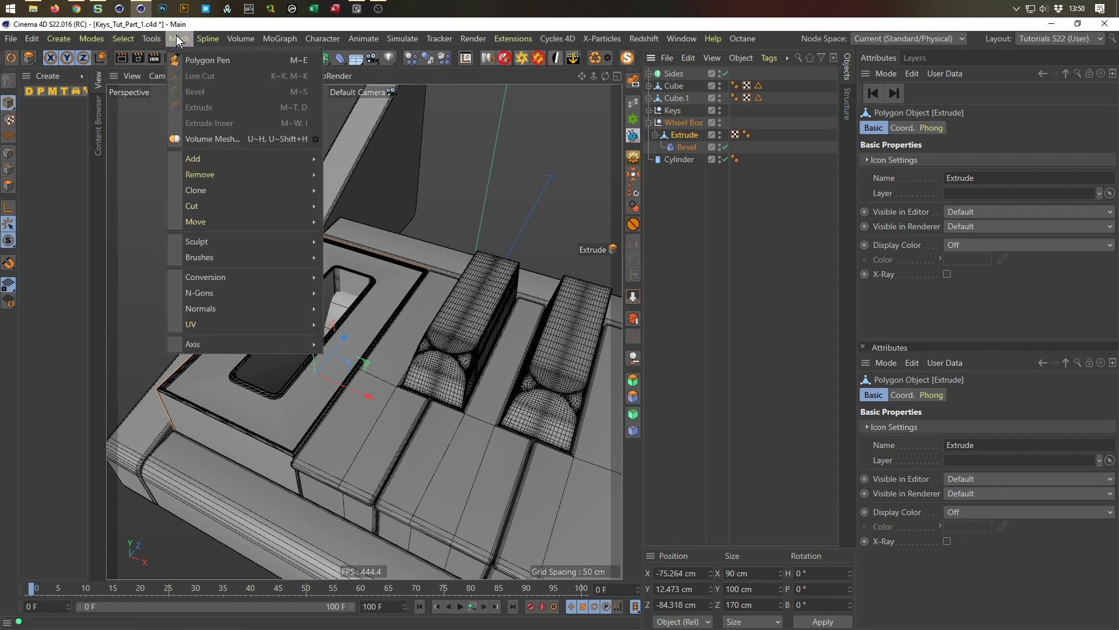
{"action": "mouse_move", "coordinate": [239, 343]}
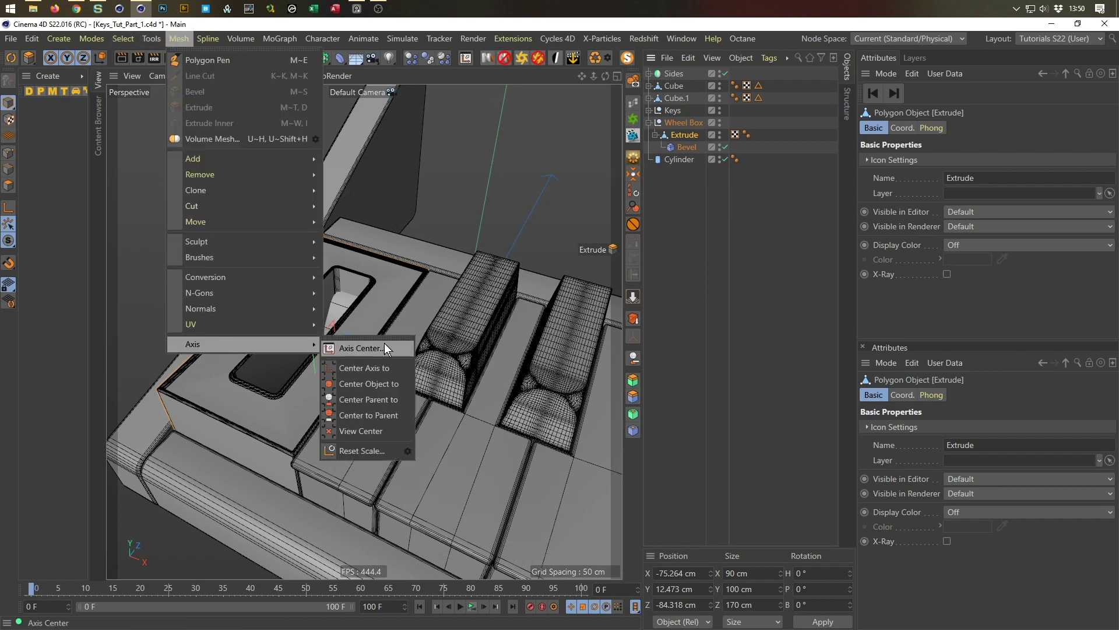
{"action": "left_click", "coordinate": [478, 242]}
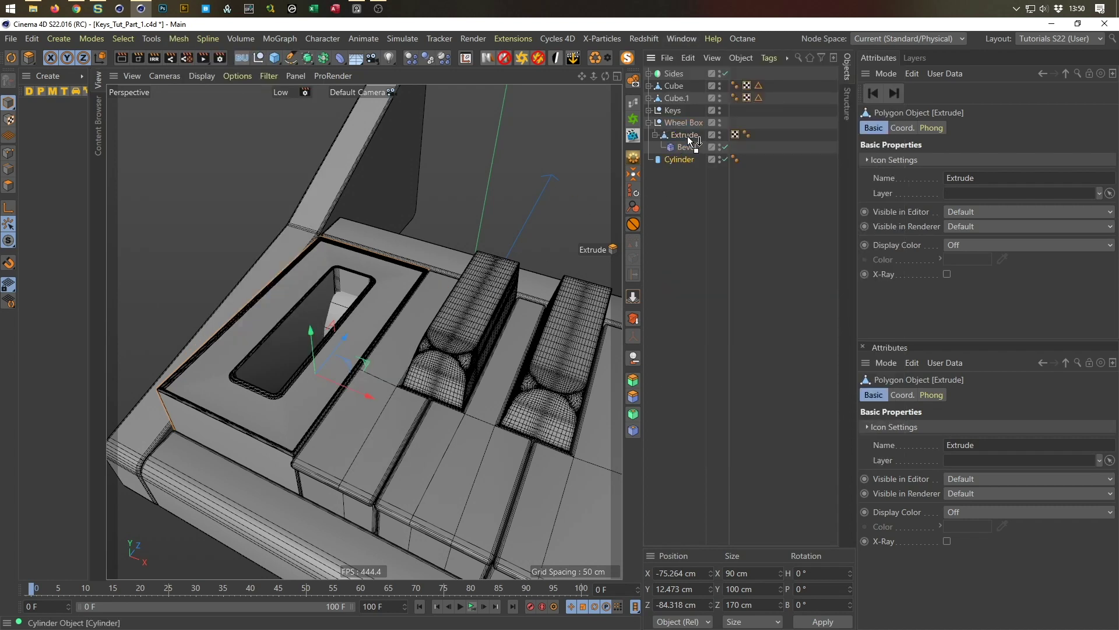
Make the cylinder a child of the Extrude object and reset its PSR so it sits at the slotted block's axis
{"action": "left_click_drag", "start_coordinate": [689, 135], "coordinate": [685, 140]}
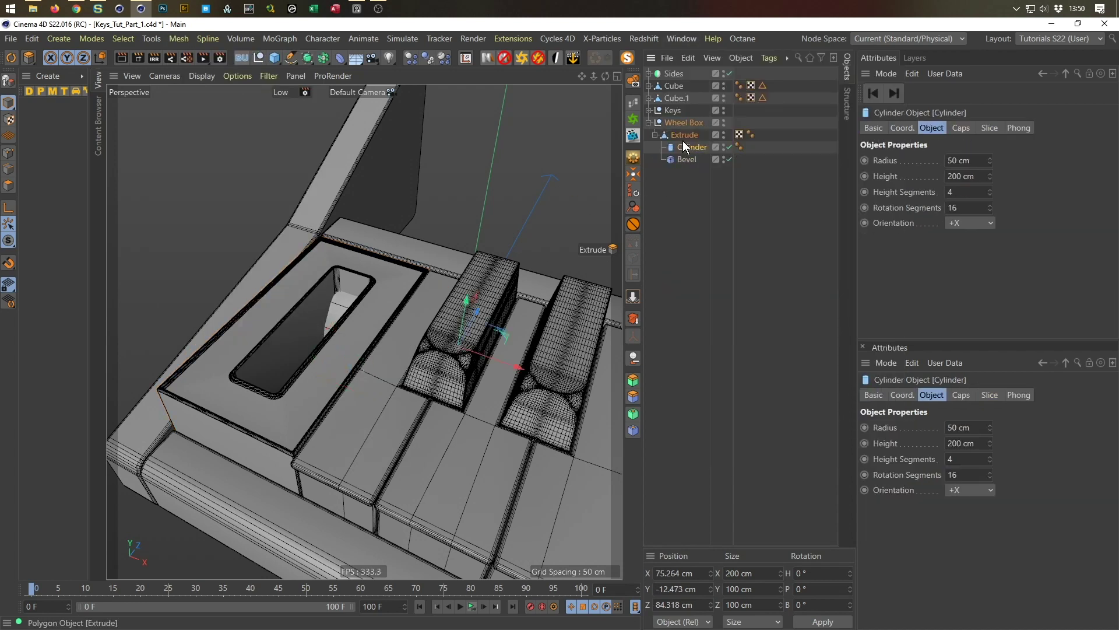
{"action": "left_click", "coordinate": [634, 191]}
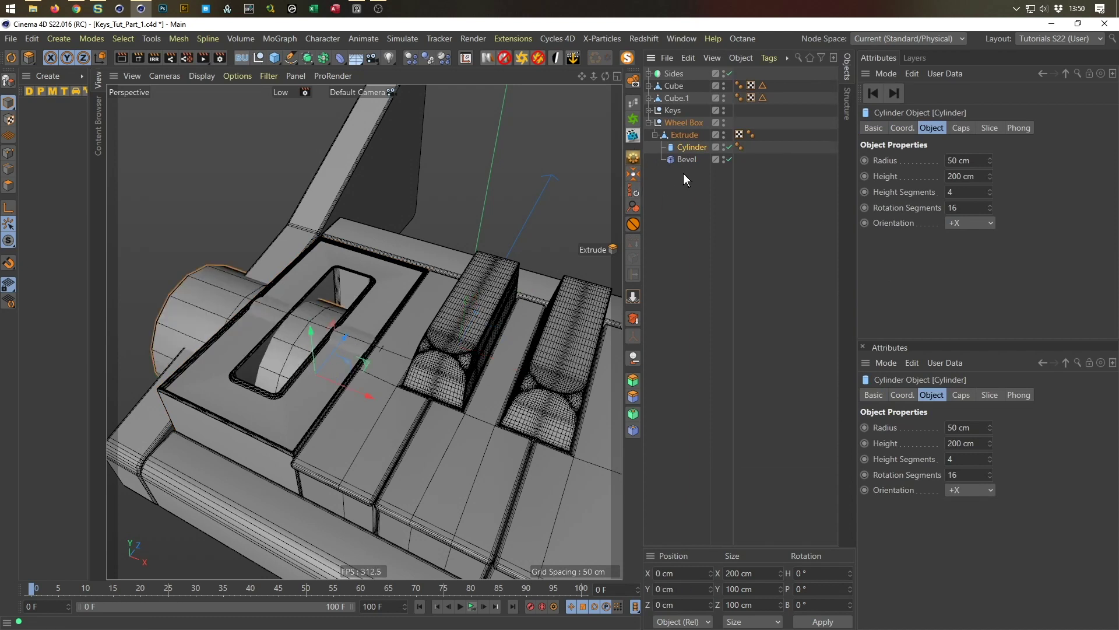
Move the Cylinder out of the Wheel Box hierarchy and set it to 1 height segment and 70 rotation segments
{"action": "left_click_drag", "start_coordinate": [687, 145], "coordinate": [659, 232]}
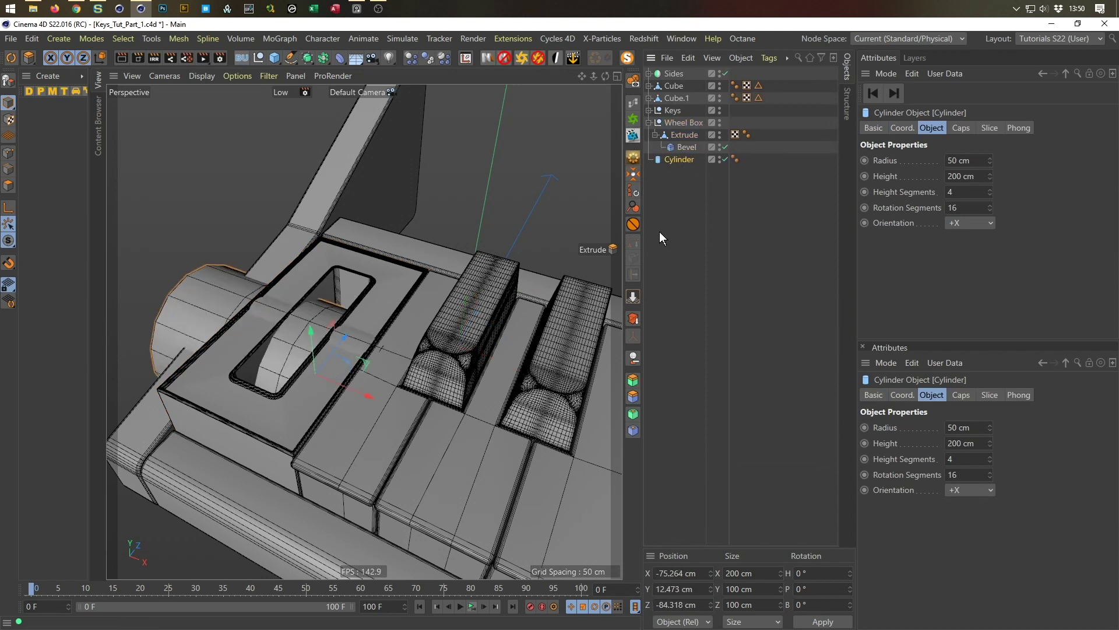
{"action": "left_click", "coordinate": [649, 123]}
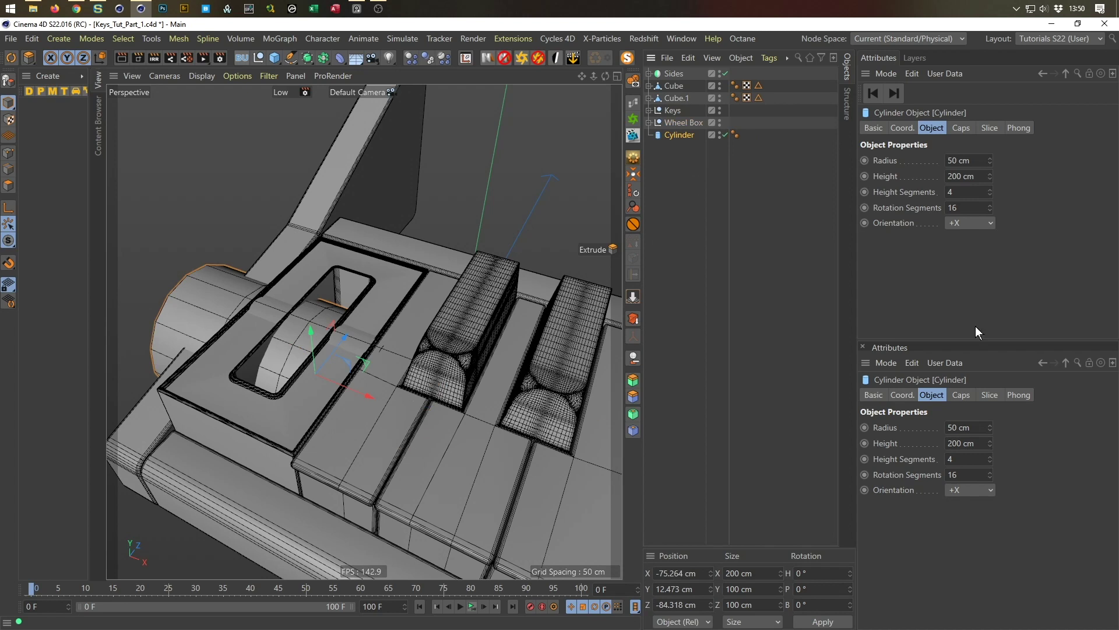
{"action": "left_click", "coordinate": [990, 194]}
{"action": "double_click", "coordinate": [956, 207]}
{"action": "type", "text": "70"}
{"action": "key", "text": "Return"}
Narrow the cylinder in the top view to fit inside the slot, setting its height to 28 cm
{"action": "middle_click", "coordinate": [392, 469]}
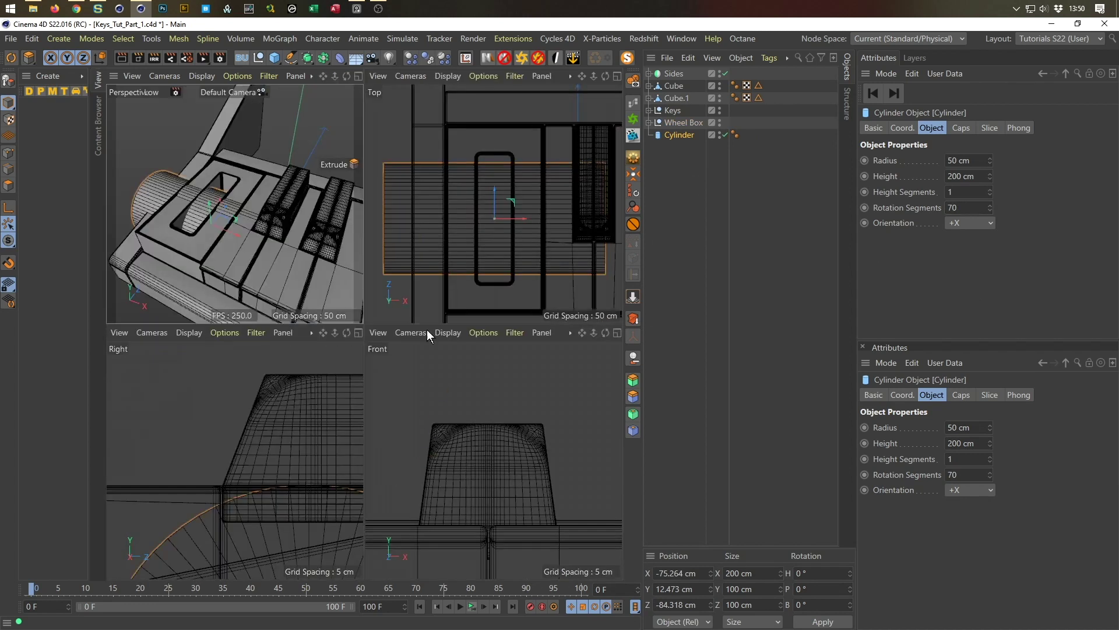
{"action": "middle_click", "coordinate": [415, 296]}
{"action": "scroll", "coordinate": [379, 377], "scroll_direction": "down", "scroll_amount": 1}
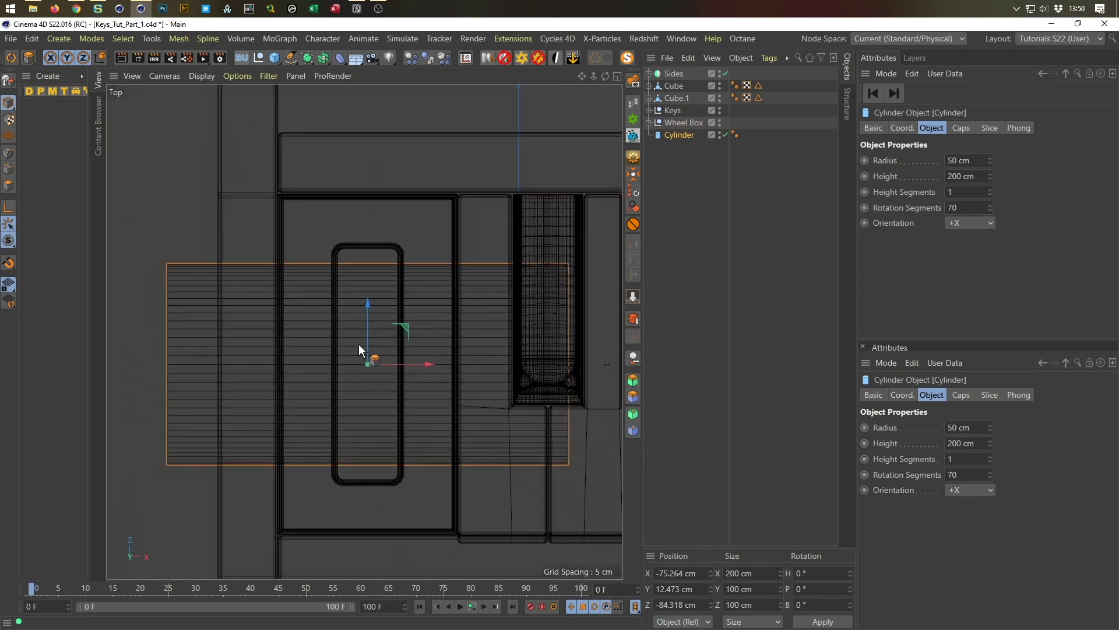
{"action": "key", "text": "9"}
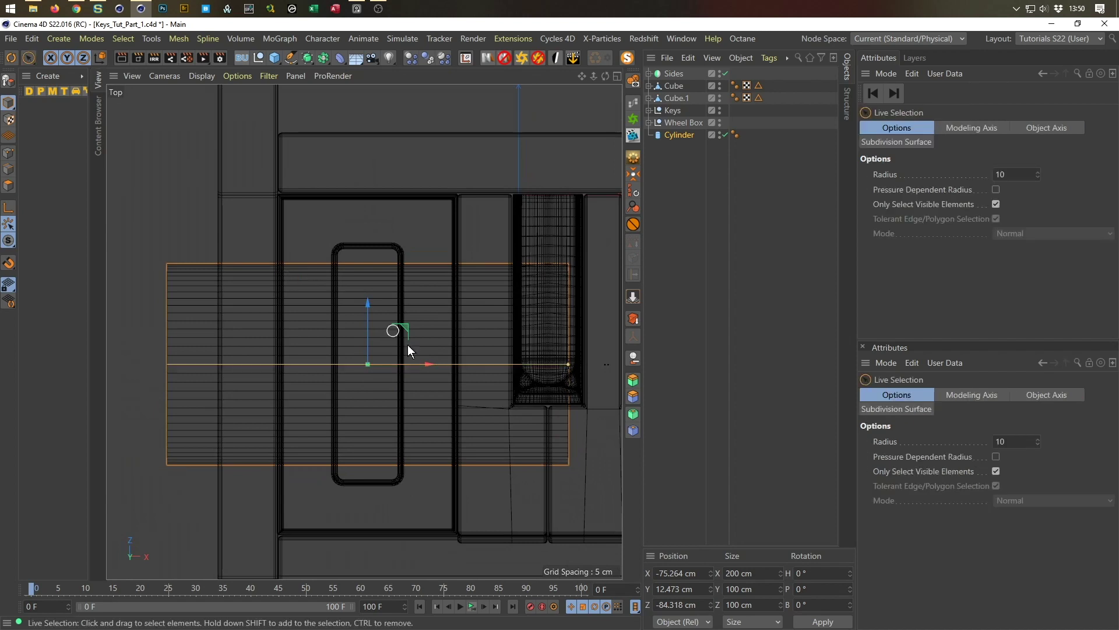
{"action": "left_click_drag", "start_coordinate": [568, 364], "coordinate": [396, 378]}
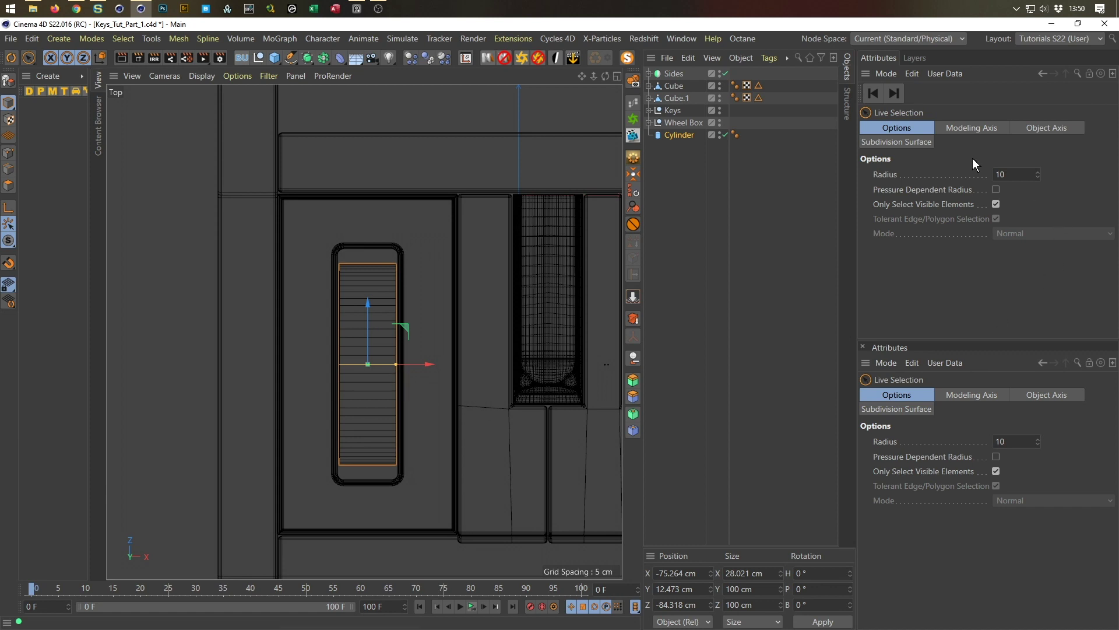
{"action": "left_click", "coordinate": [682, 140]}
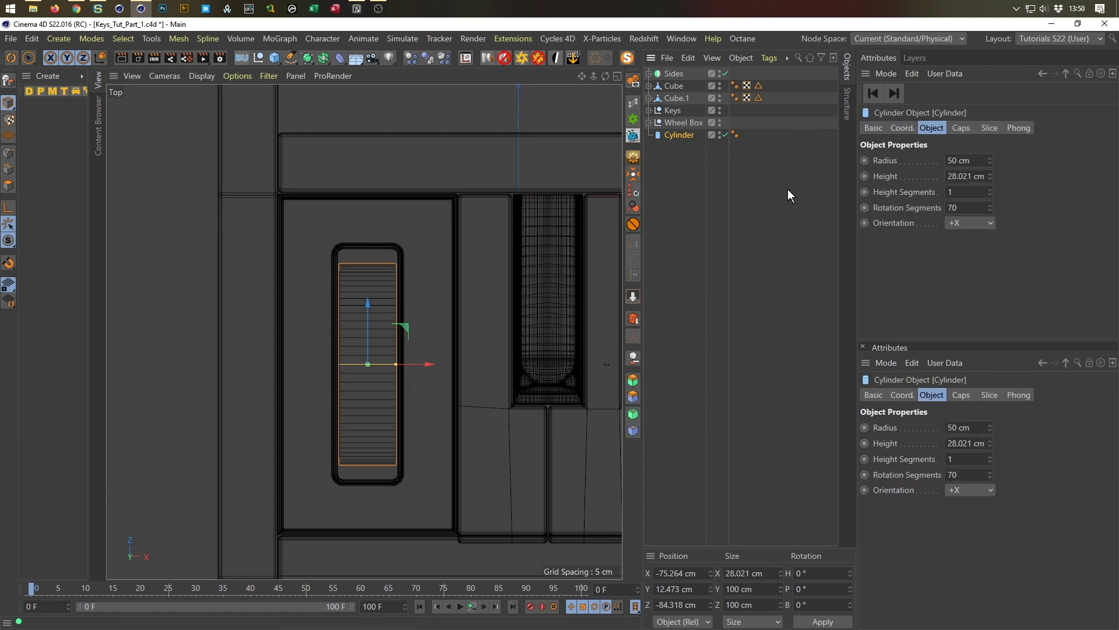
{"action": "left_click", "coordinate": [966, 176]}
{"action": "type", "text": "28"}
{"action": "key", "text": "Return"}
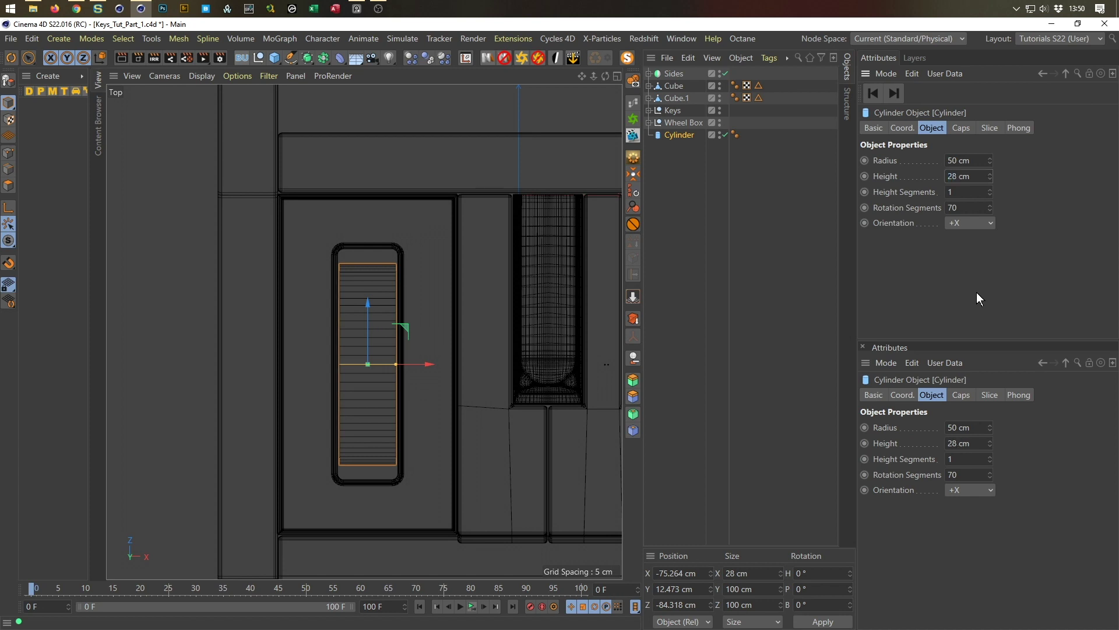
Raise the cylinder about 25 cm so it rises through the slot, and set its radius to 54 cm
{"action": "middle_click", "coordinate": [460, 429]}
{"action": "middle_click", "coordinate": [231, 218]}
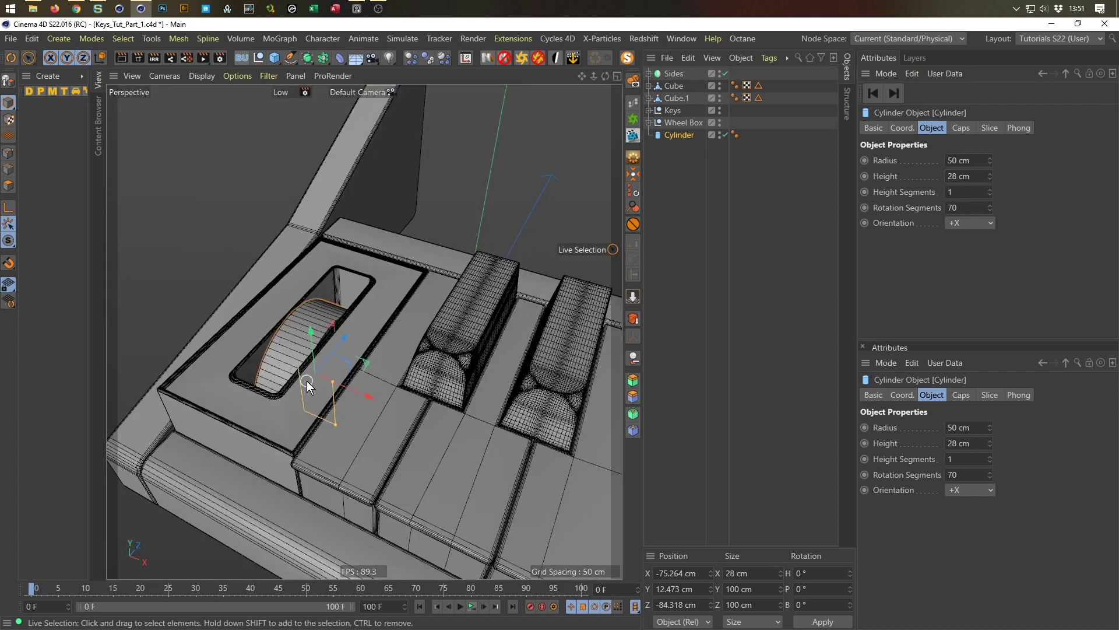
{"action": "left_click_drag", "start_coordinate": [310, 328], "coordinate": [310, 299]}
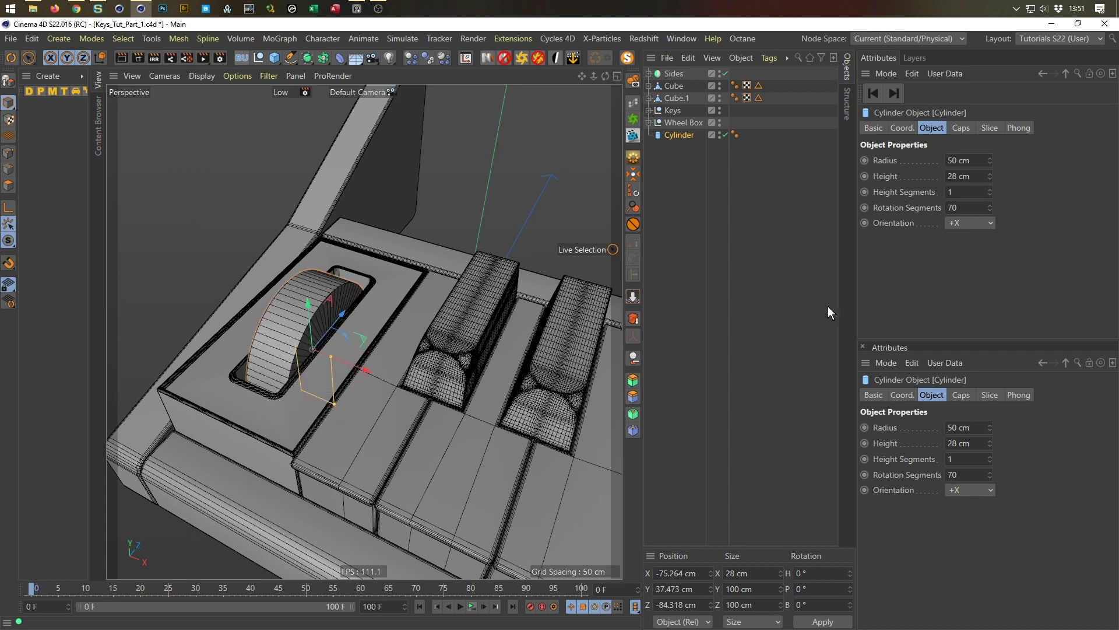
{"action": "left_click", "coordinate": [991, 156]}
{"action": "left_click", "coordinate": [991, 156]}
{"action": "left_click", "coordinate": [991, 157]}
{"action": "left_click", "coordinate": [991, 157]}
Set the cylinder's rotation segments to 50 and make it an editable polygon object
{"action": "left_click_drag", "start_coordinate": [321, 437], "coordinate": [296, 380], "text": "alt"}
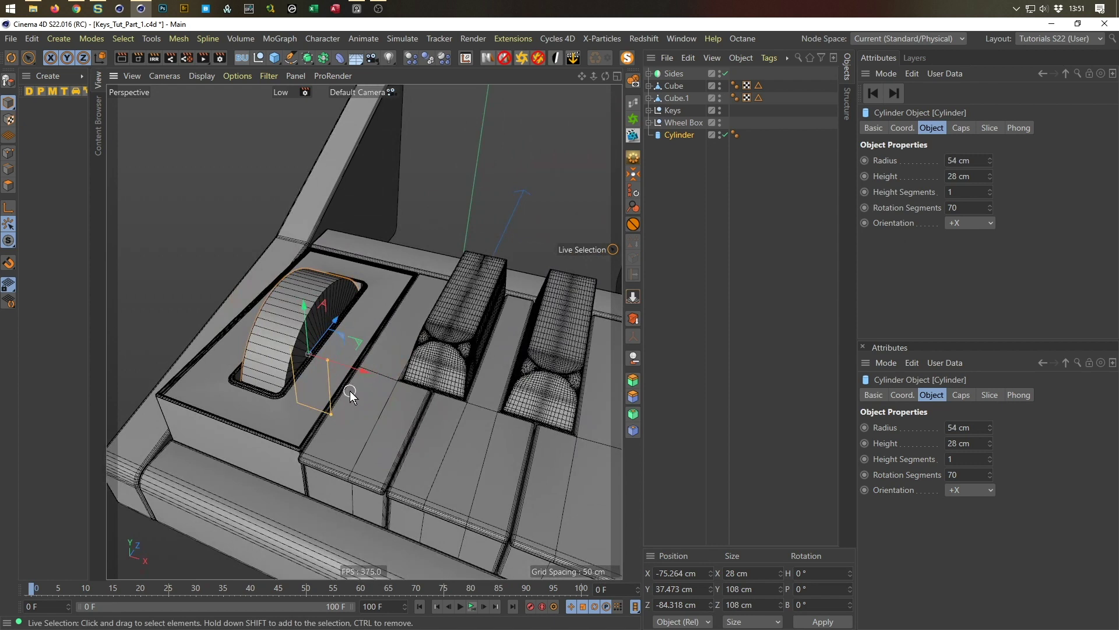
{"action": "scroll", "coordinate": [313, 323], "scroll_direction": "up", "scroll_amount": 5}
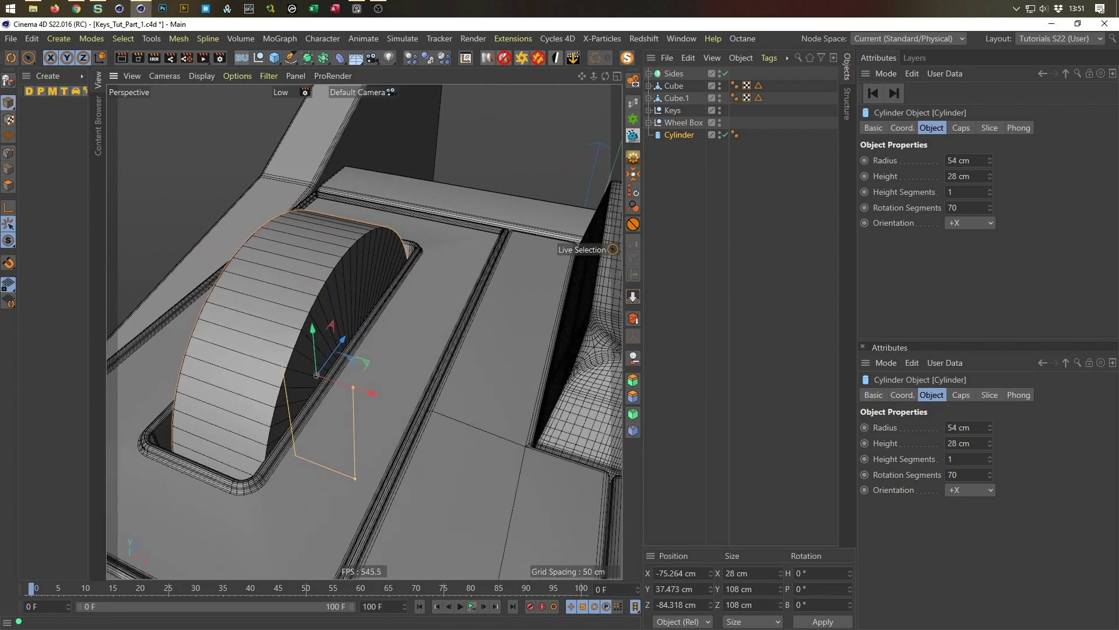
{"action": "type", "text": "50"}
{"action": "key", "text": "Return"}
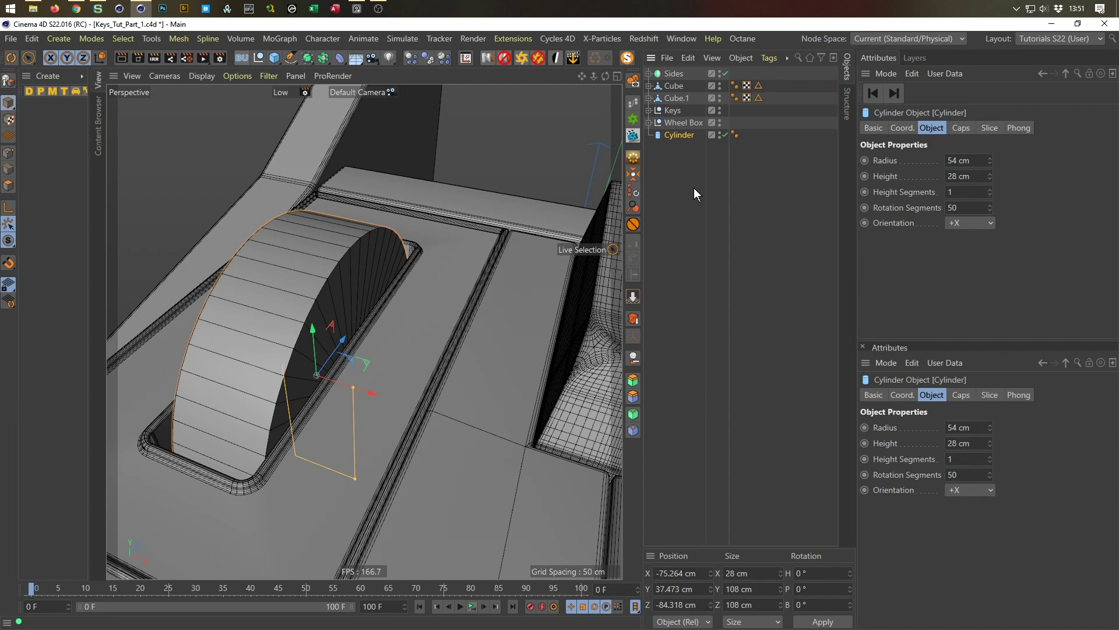
{"action": "key", "text": "c"}
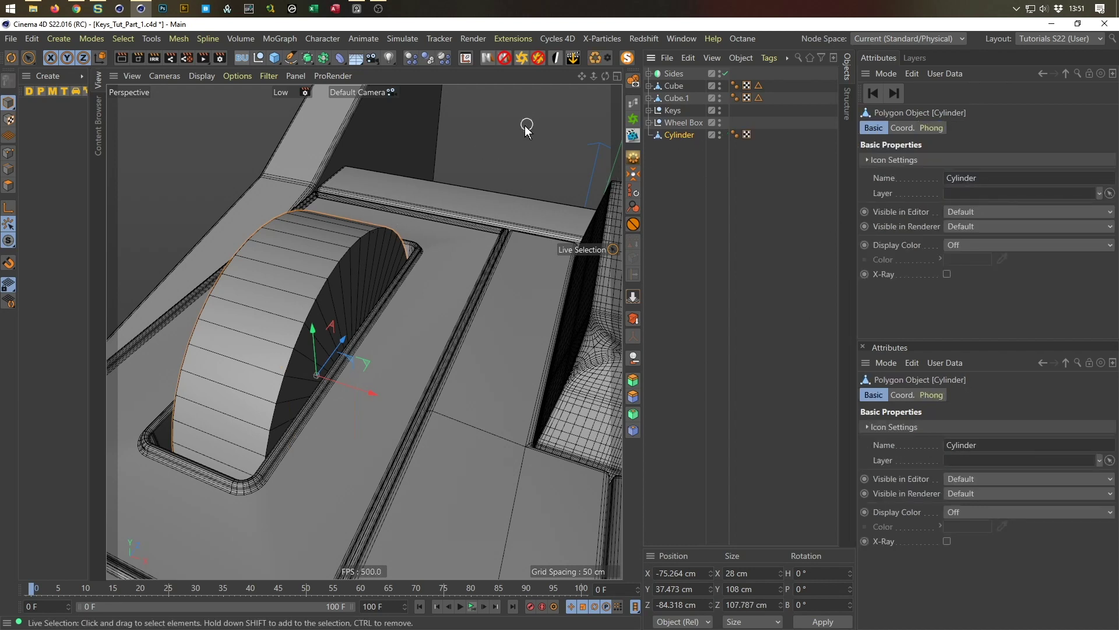
Select the polygon loop around the wheel's rim and inset each polygon individually by about 1.3 cm with Preserve Groups off
{"action": "left_click", "coordinate": [8, 153]}
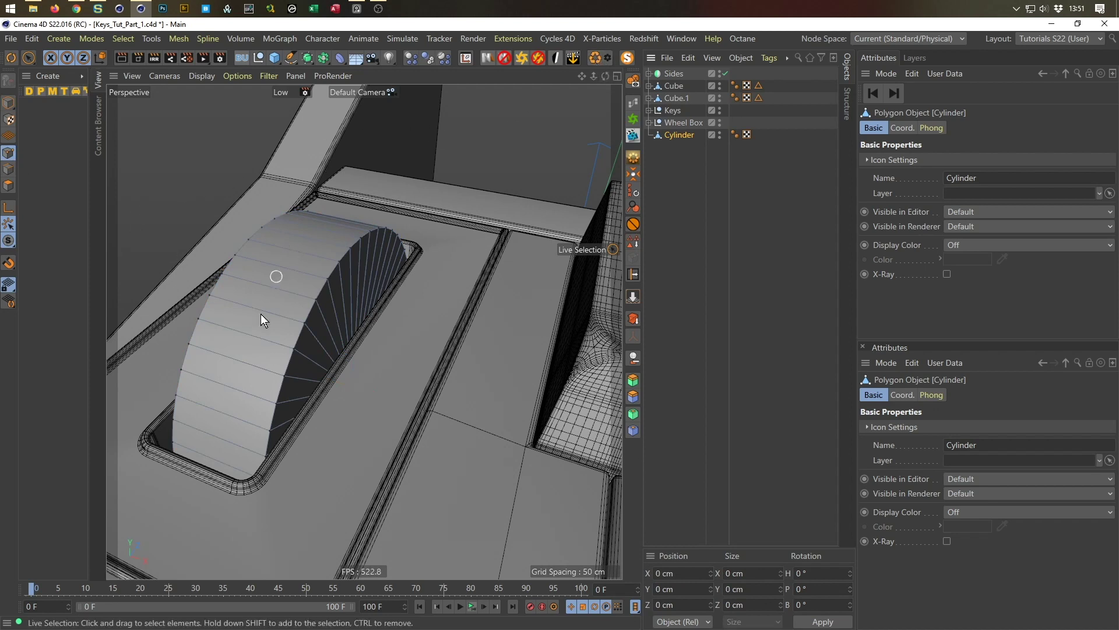
{"action": "left_click", "coordinate": [8, 103]}
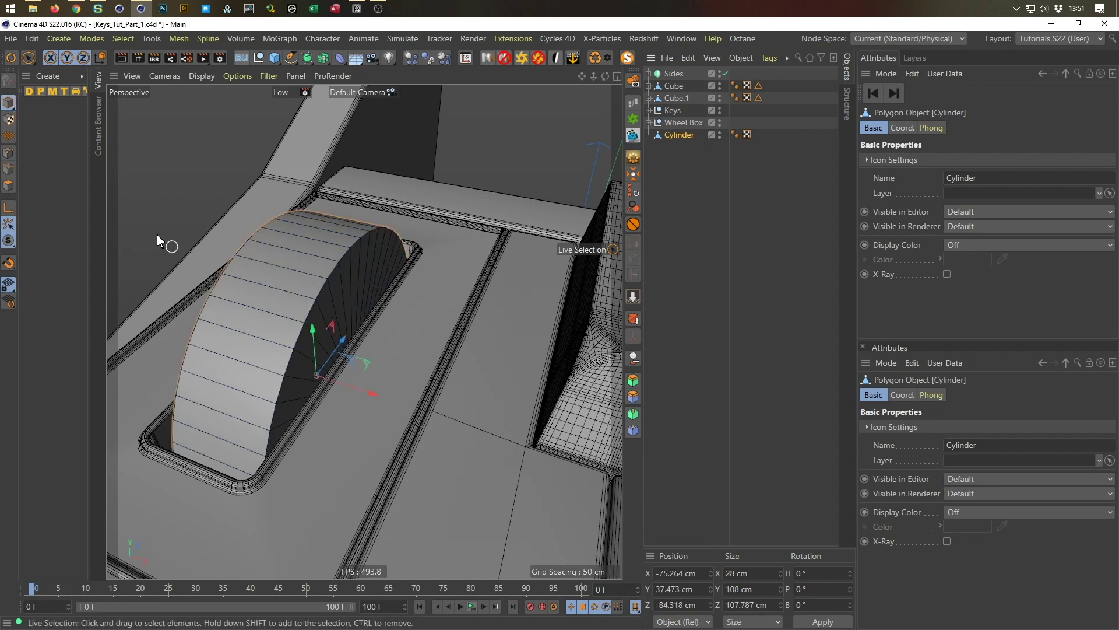
{"action": "left_click", "coordinate": [8, 186]}
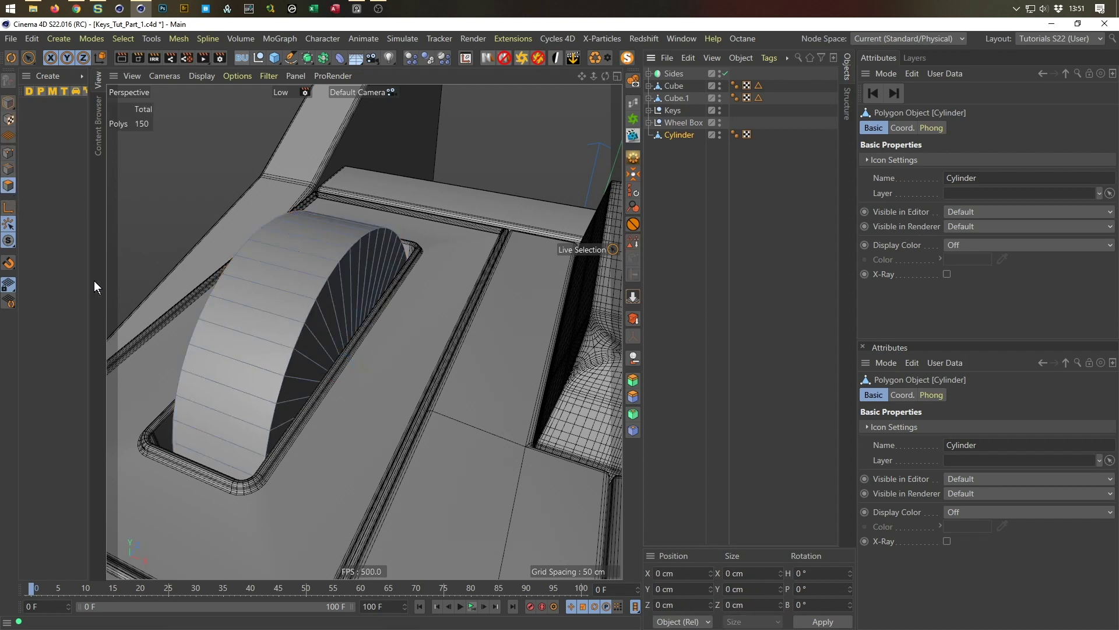
{"action": "key", "text": "u"}
{"action": "key", "text": "l"}
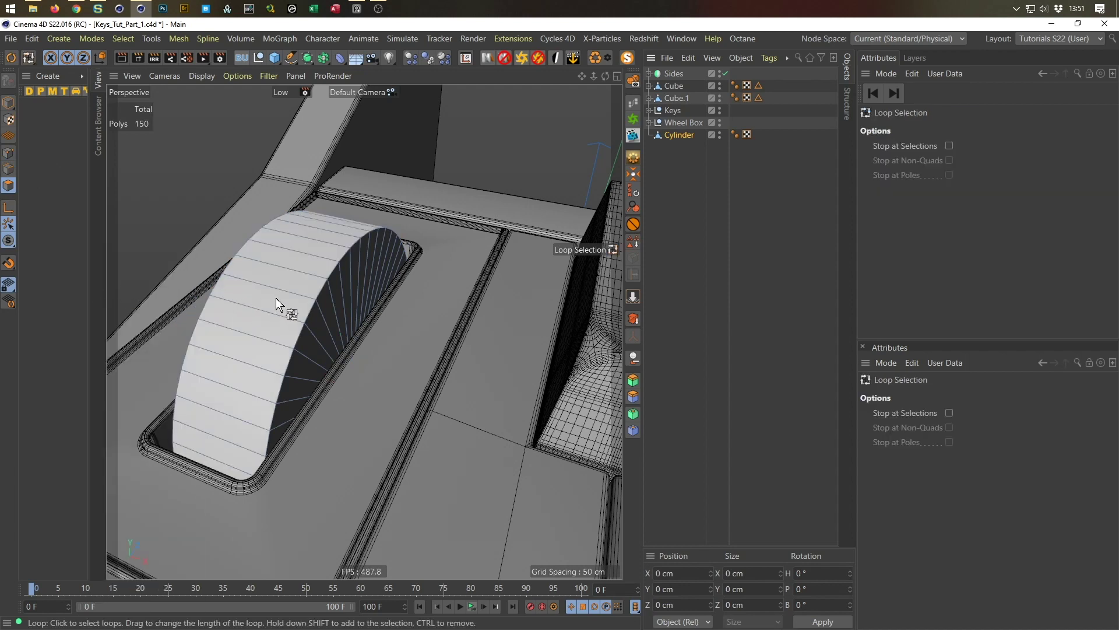
{"action": "left_click", "coordinate": [273, 278]}
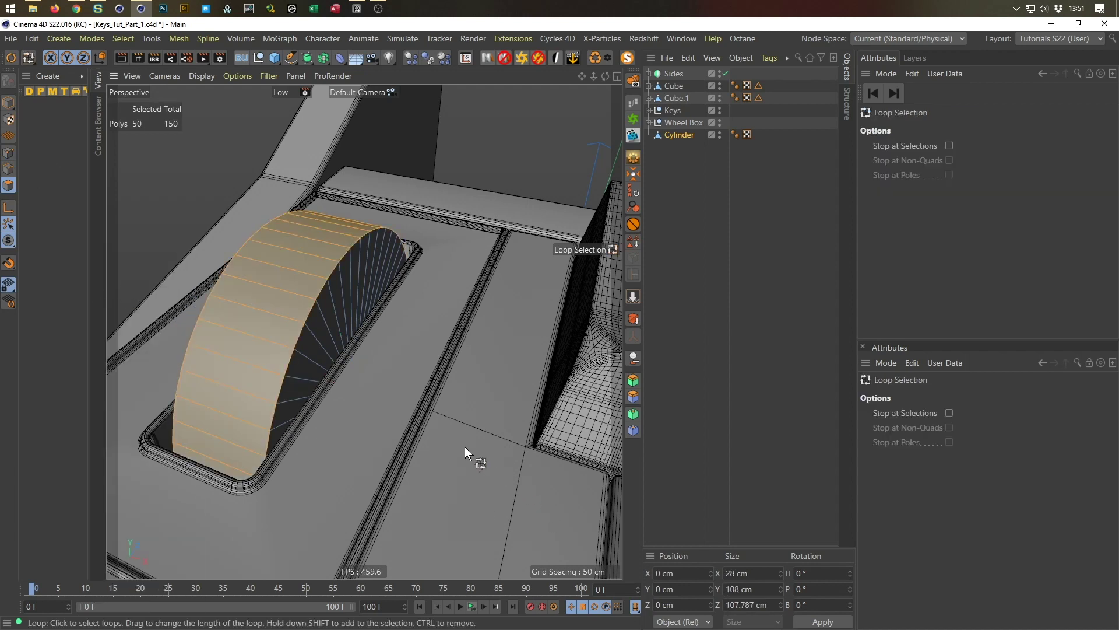
{"action": "key", "text": "i"}
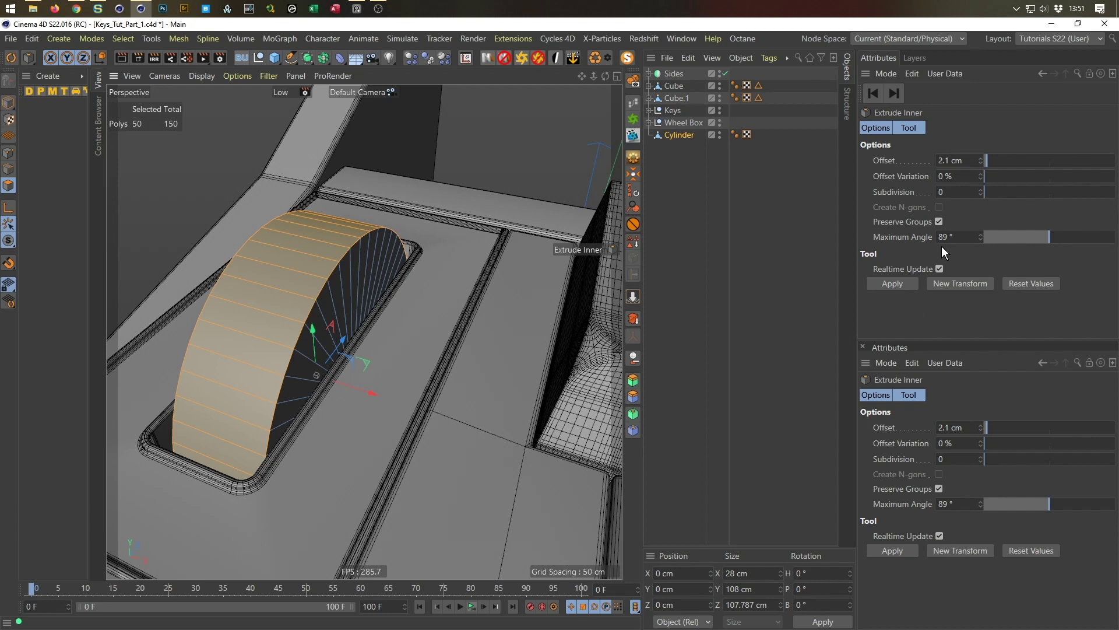
{"action": "left_click", "coordinate": [939, 222]}
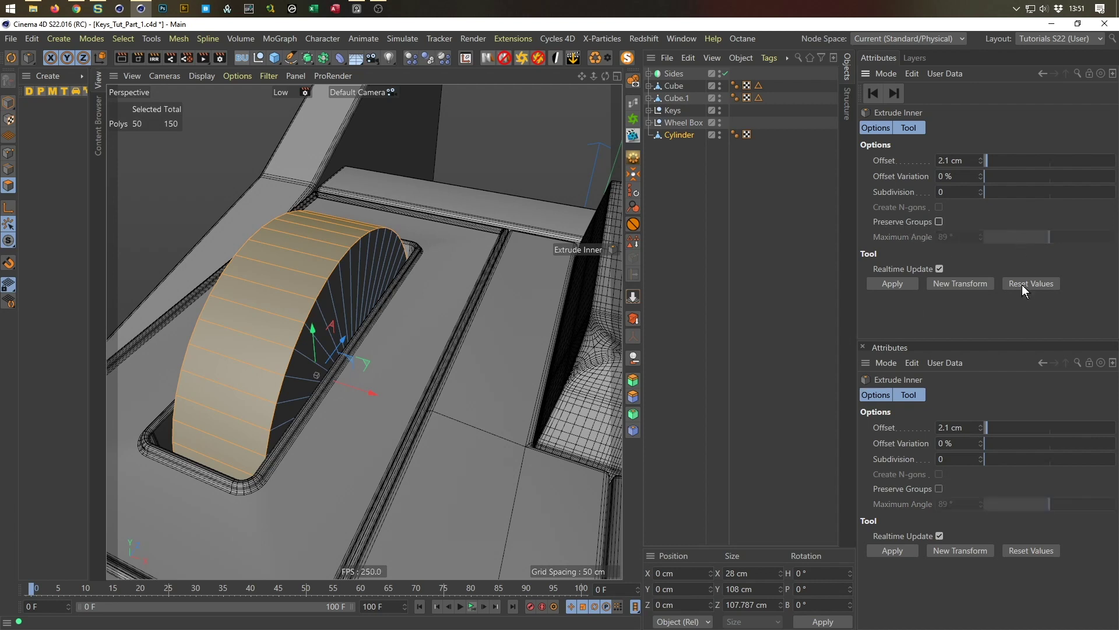
{"action": "left_click_drag", "start_coordinate": [505, 380], "coordinate": [534, 380]}
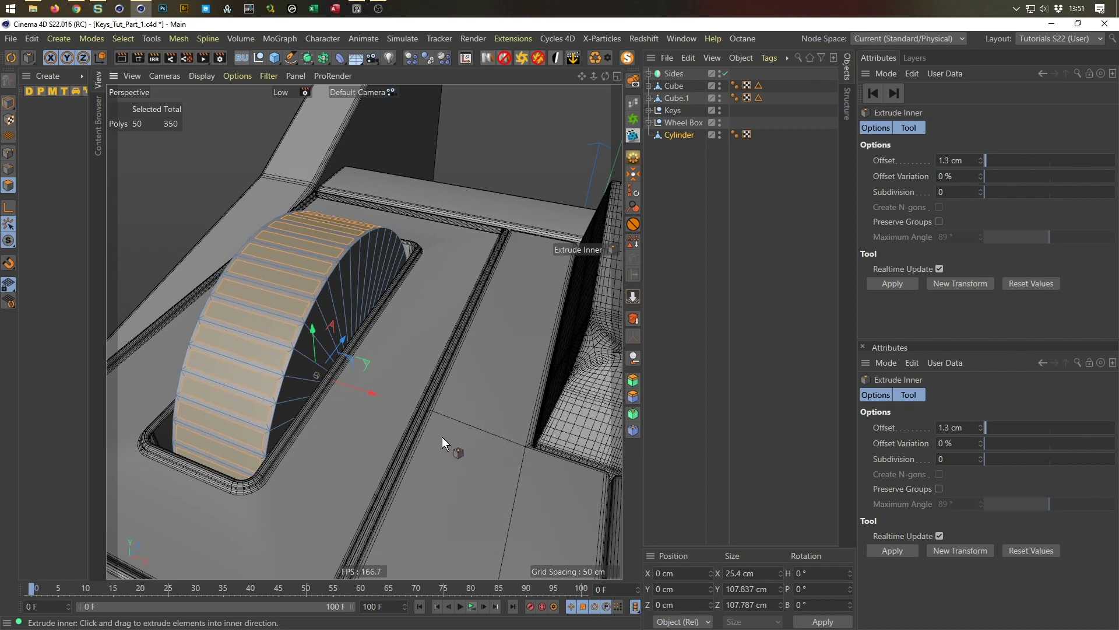
Extrude the inset rim polygons outward by about 2.7 cm to form the wheel's ridges
{"action": "key", "text": "d"}
{"action": "left_click_drag", "start_coordinate": [435, 446], "coordinate": [467, 446]}
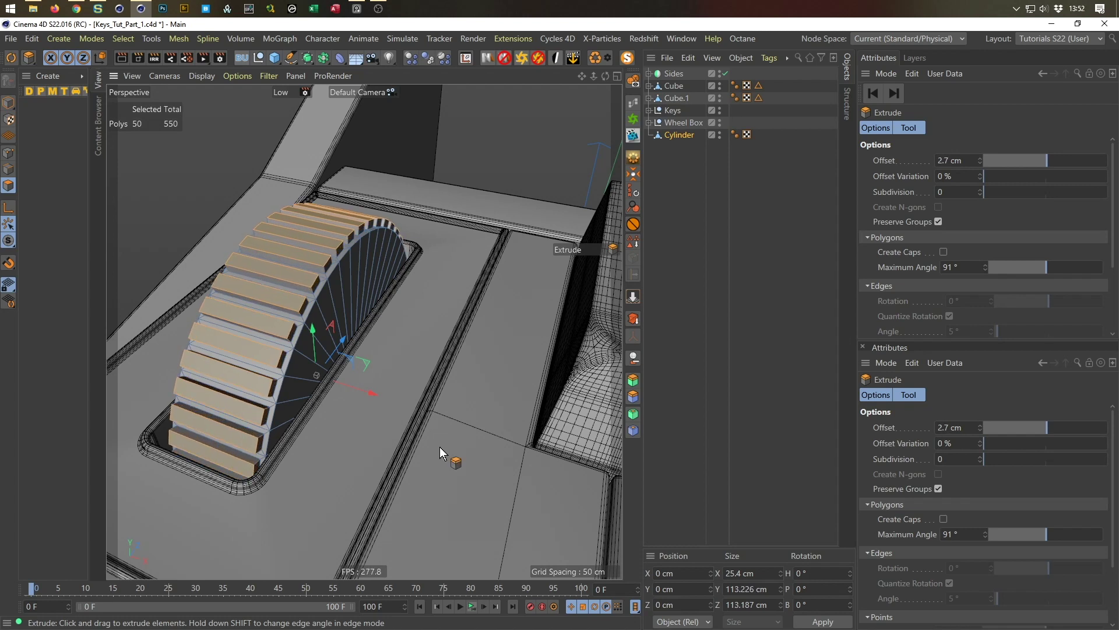
{"action": "left_click_drag", "start_coordinate": [292, 242], "coordinate": [361, 255], "text": "alt"}
Place the cylinder under a Subdivision Surface, inspect the smoothed ridges up close, and disable the smoothing
{"action": "left_click", "coordinate": [680, 136]}
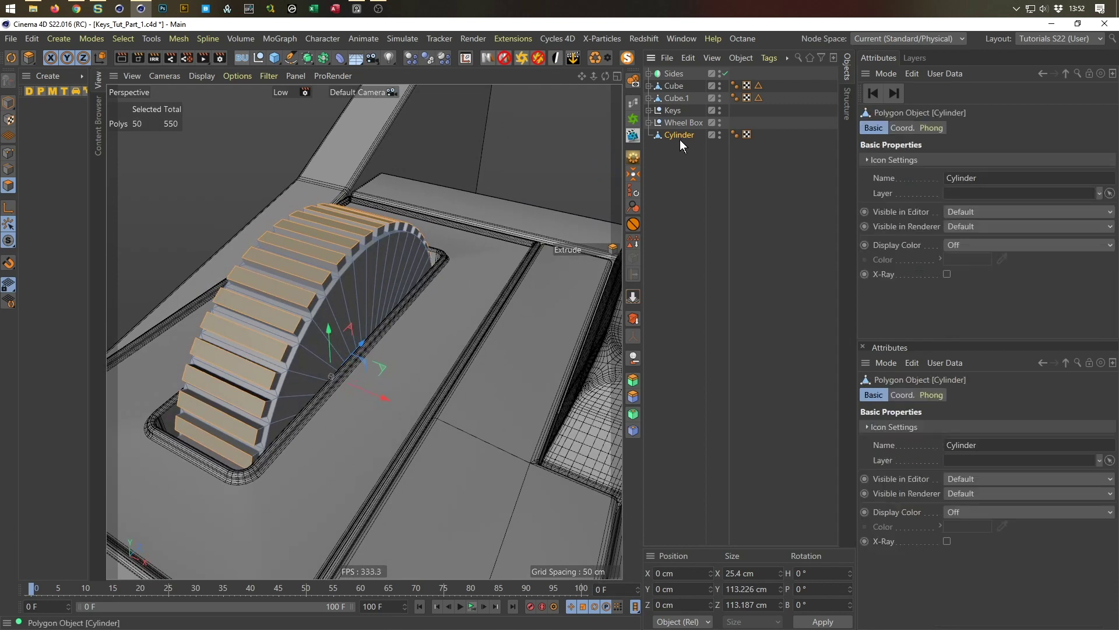
{"action": "left_click", "coordinate": [308, 58], "text": "alt"}
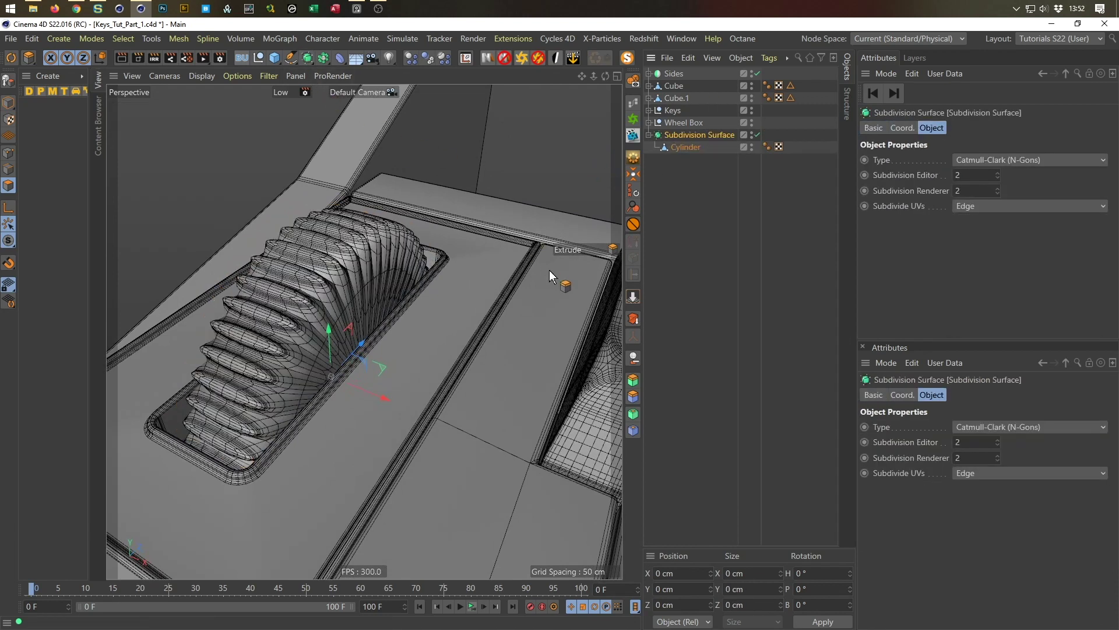
{"action": "right_click_drag", "start_coordinate": [297, 326], "coordinate": [356, 303], "text": "alt"}
{"action": "left_click_drag", "start_coordinate": [361, 300], "coordinate": [589, 260], "text": "alt"}
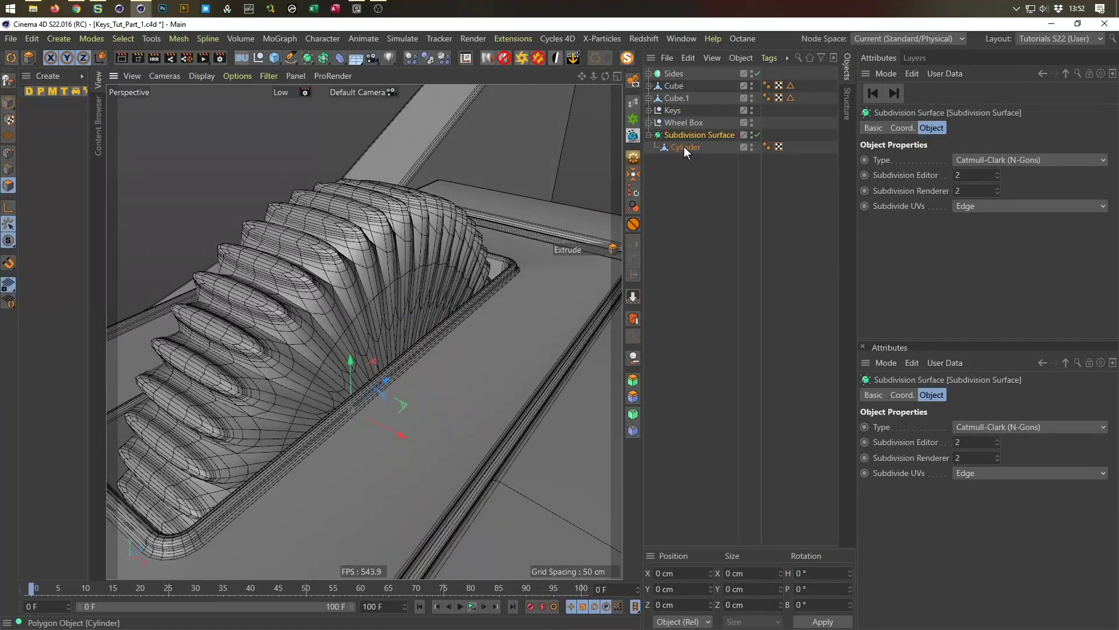
{"action": "left_click", "coordinate": [758, 134]}
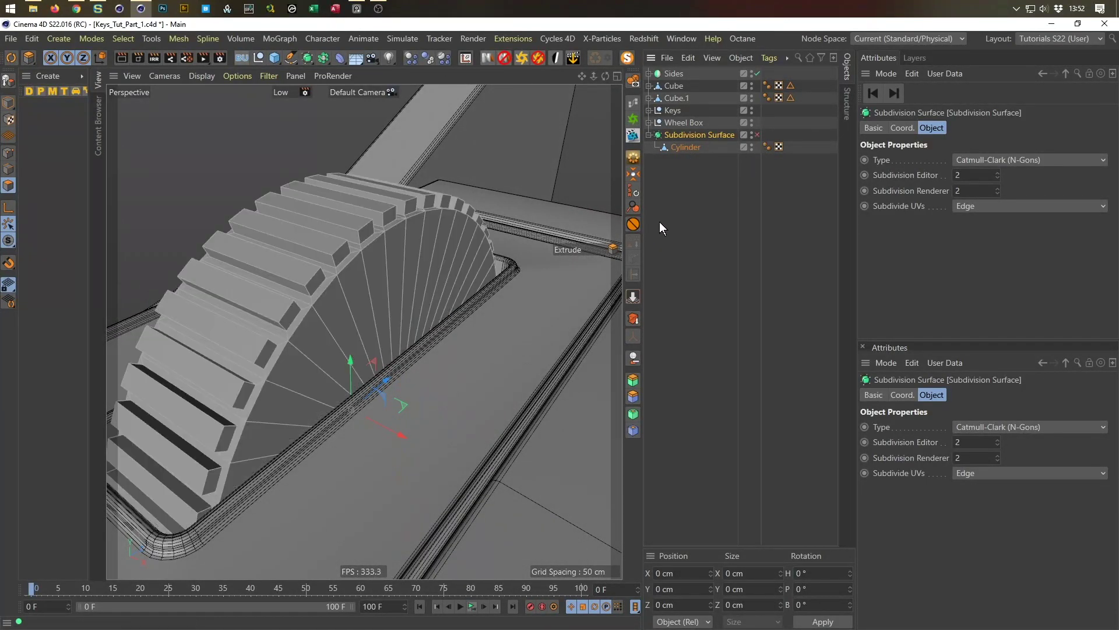
Select both side faces of the wheel and inset them with Preserve Groups on, by about 0.72 cm and again by about 1.09 cm
{"action": "left_click", "coordinate": [688, 147]}
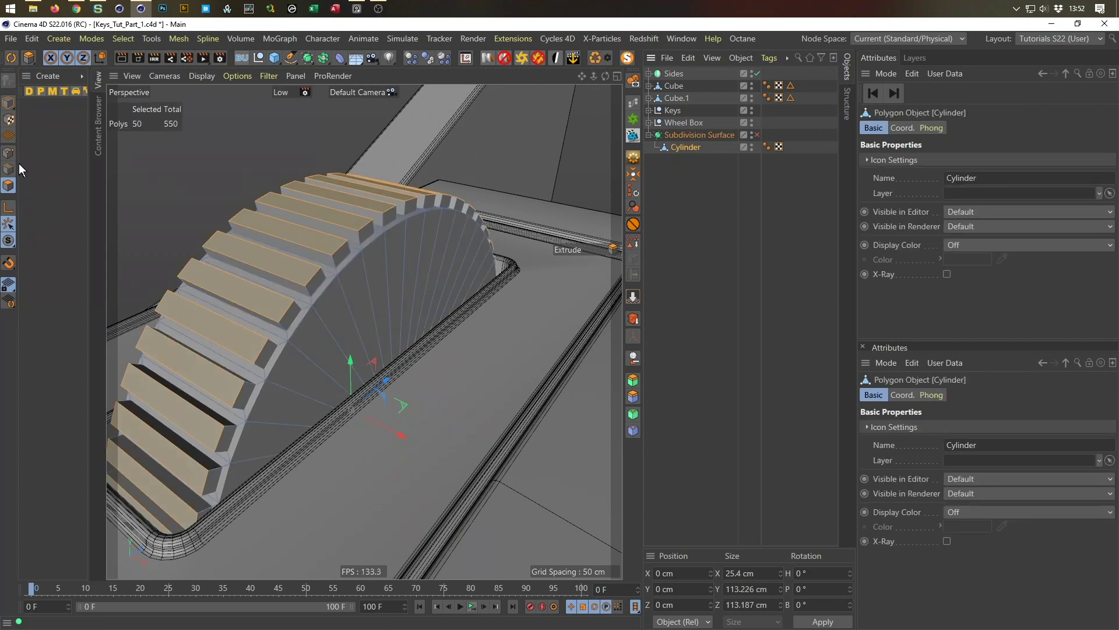
{"action": "key", "text": "u"}
{"action": "key", "text": "l"}
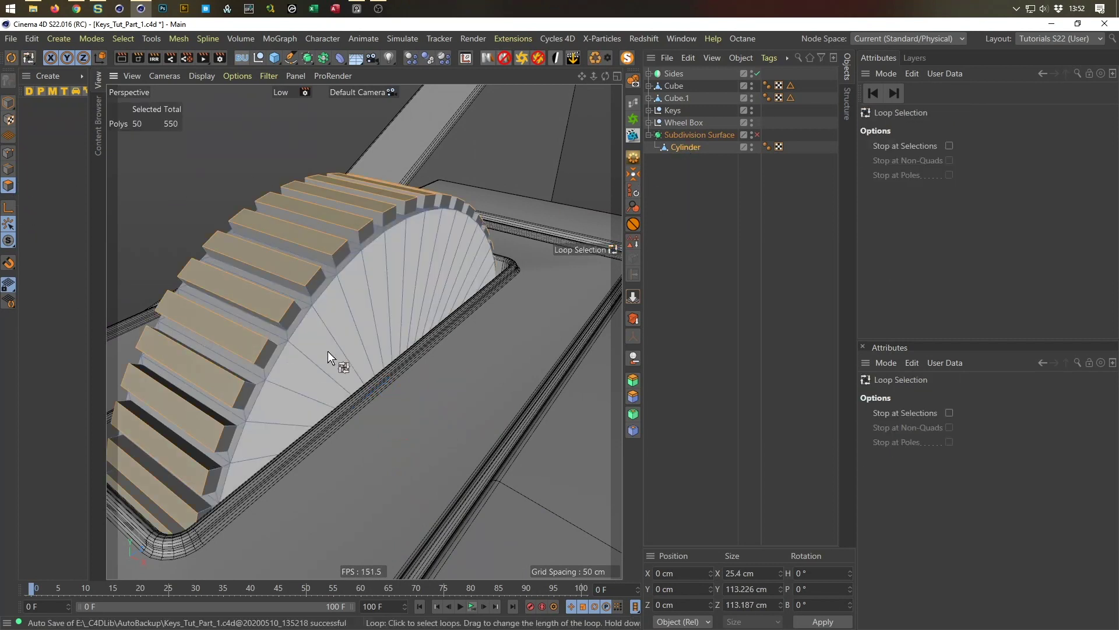
{"action": "left_click", "coordinate": [361, 320]}
{"action": "left_click_drag", "start_coordinate": [284, 299], "coordinate": [293, 275], "text": "alt"}
{"action": "left_click", "coordinate": [289, 363], "text": "shift"}
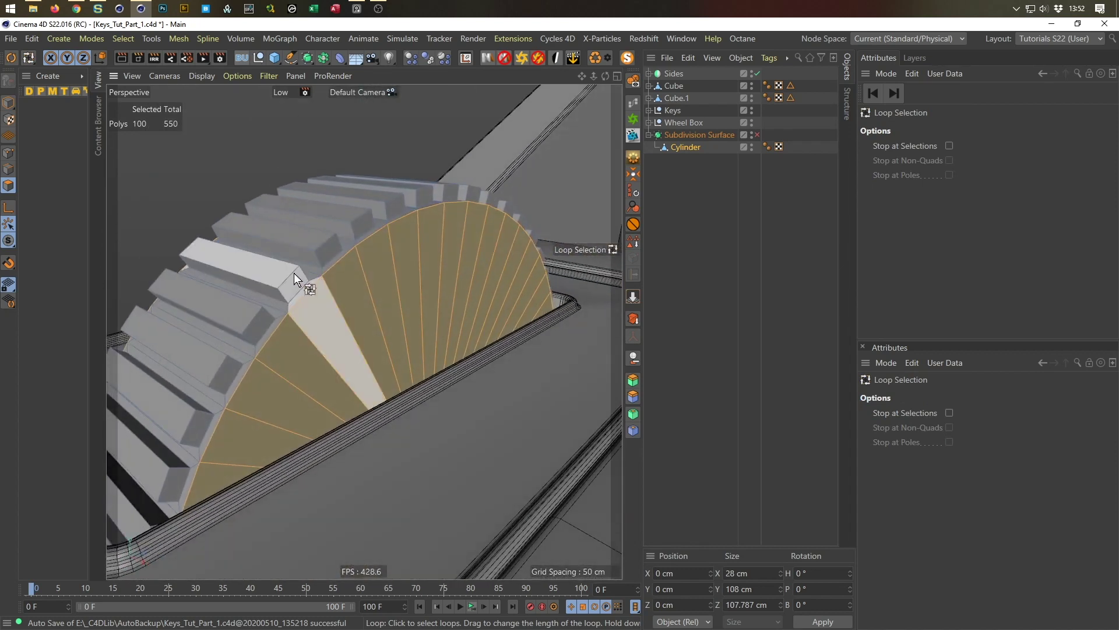
{"action": "key", "text": "i"}
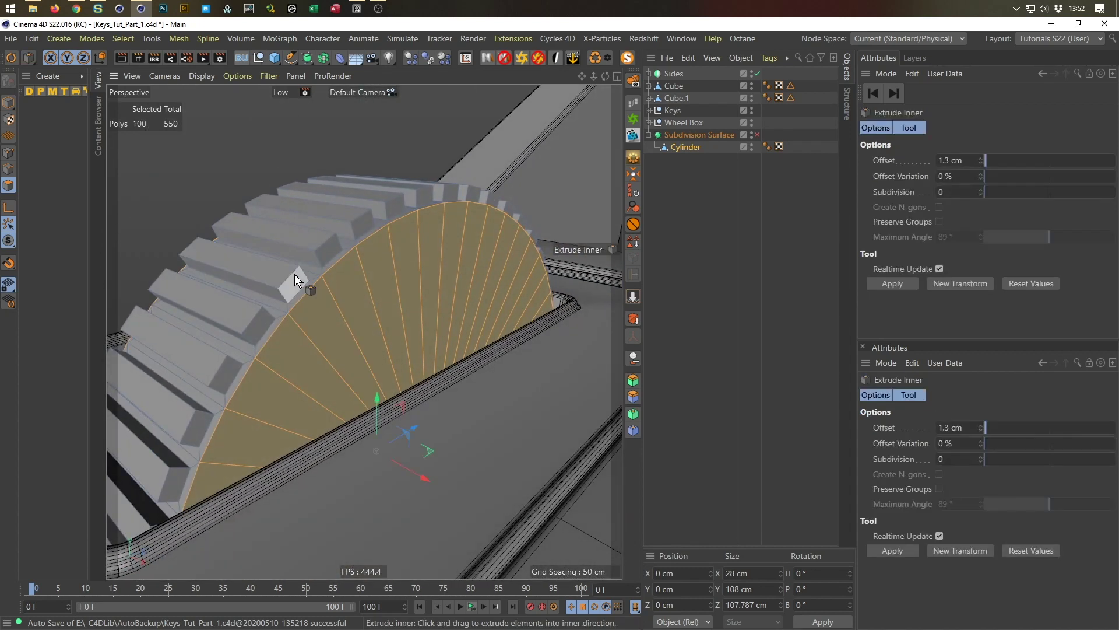
{"action": "left_click", "coordinate": [939, 222]}
{"action": "left_click_drag", "start_coordinate": [326, 280], "coordinate": [288, 284]}
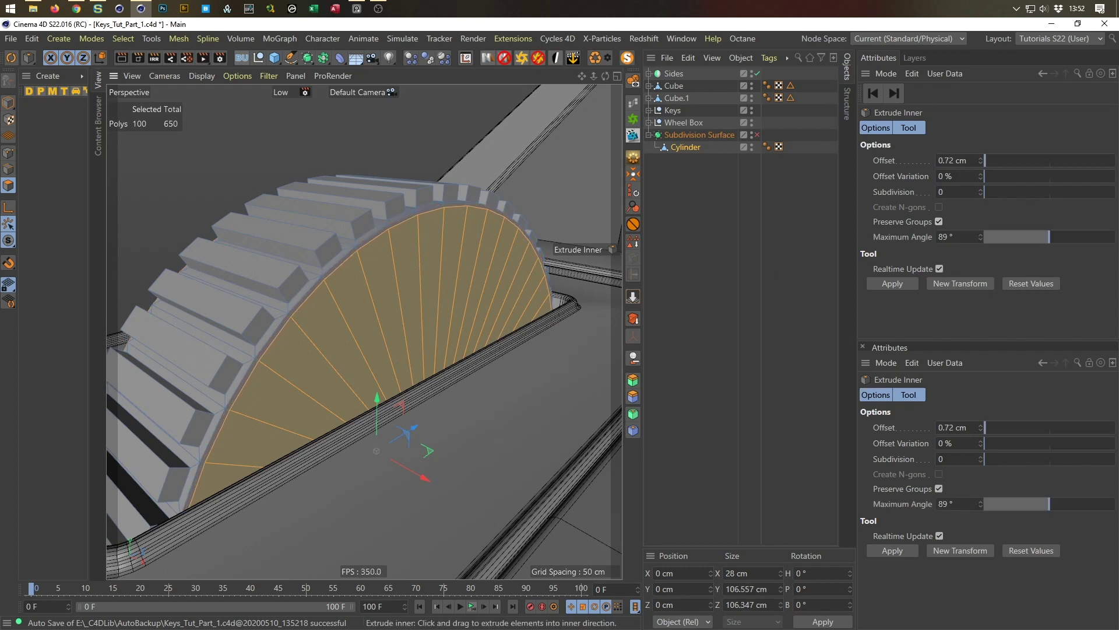
{"action": "mouse_move", "coordinate": [507, 432]}
{"action": "left_mouse_down"}
{"action": "mouse_move", "coordinate": [512, 442]}
{"action": "mouse_move", "coordinate": [489, 441]}
{"action": "left_mouse_up"}
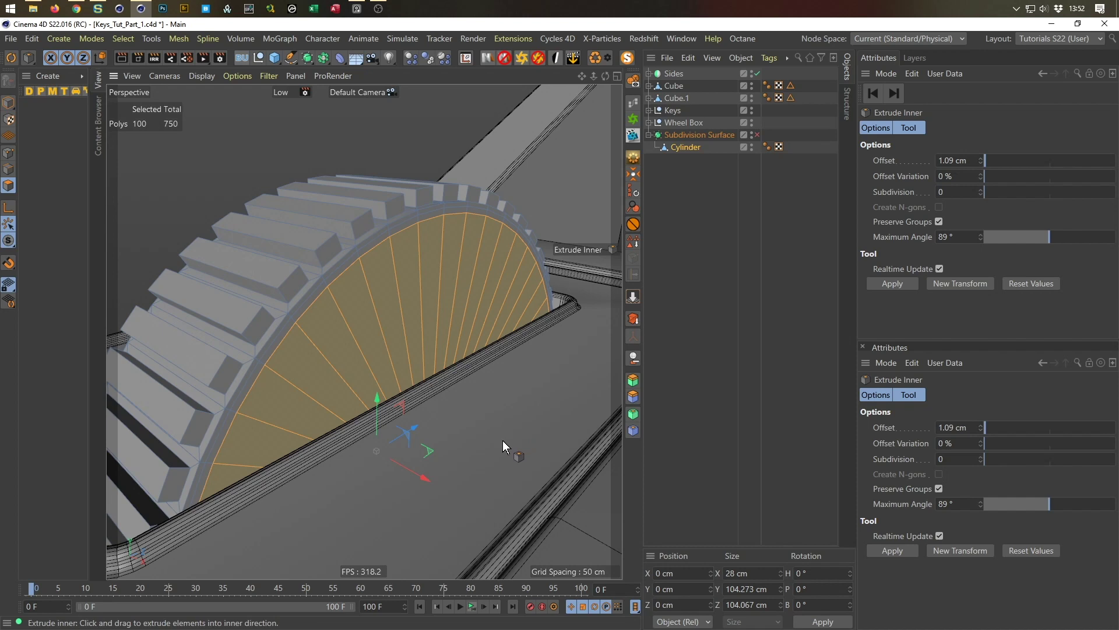
Extrude both side faces slightly inward to recess them, and inset them by about 20.65 cm to outline the hub
{"action": "key", "text": "d"}
{"action": "left_click_drag", "start_coordinate": [502, 439], "coordinate": [631, 449]}
{"action": "key", "text": "i"}
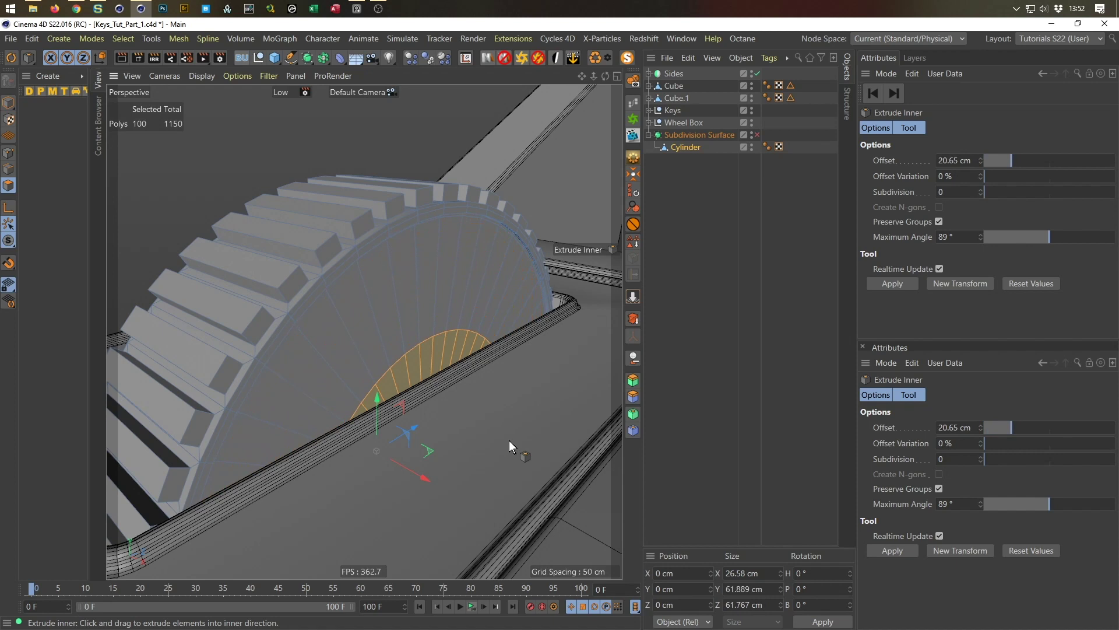
Inset the hub faces slightly and extrude them outward, using a final offset of about 0.58 cm
{"action": "left_click_drag", "start_coordinate": [565, 390], "coordinate": [572, 390]}
{"action": "key", "text": "d"}
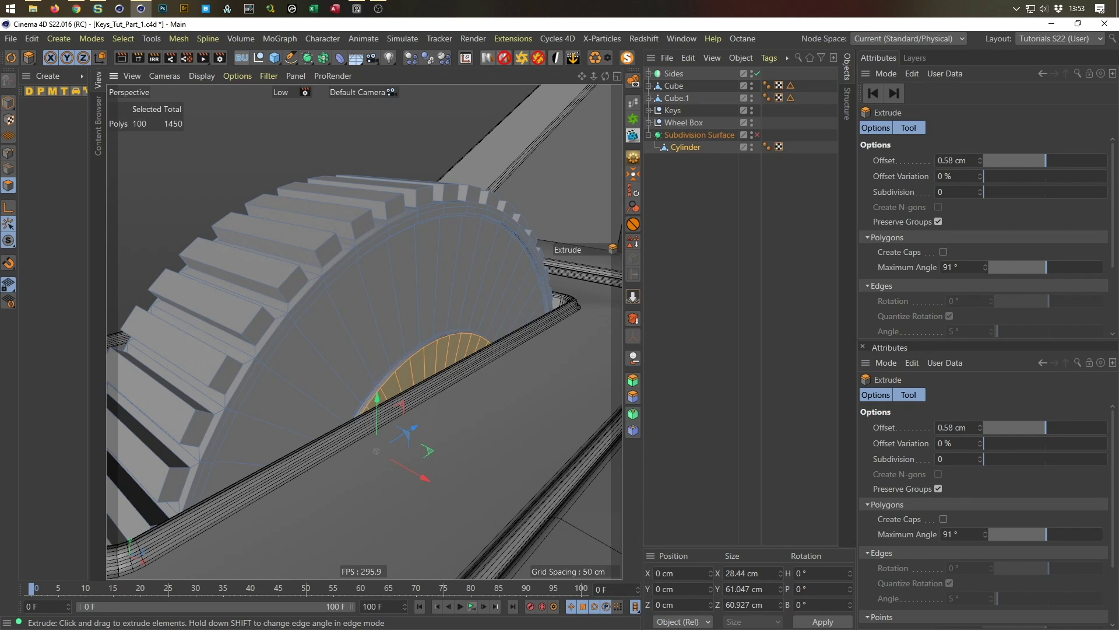
Inset the hub faces on both sides of the wheel with Preserve Groups on, by about 5.85 cm
{"action": "left_click_drag", "start_coordinate": [510, 346], "coordinate": [627, 382], "text": "alt"}
{"action": "key", "text": "i"}
{"action": "right_click_drag", "start_coordinate": [597, 350], "coordinate": [517, 344], "text": "alt"}
{"action": "middle_click_drag", "start_coordinate": [517, 331], "coordinate": [445, 318], "text": "alt"}
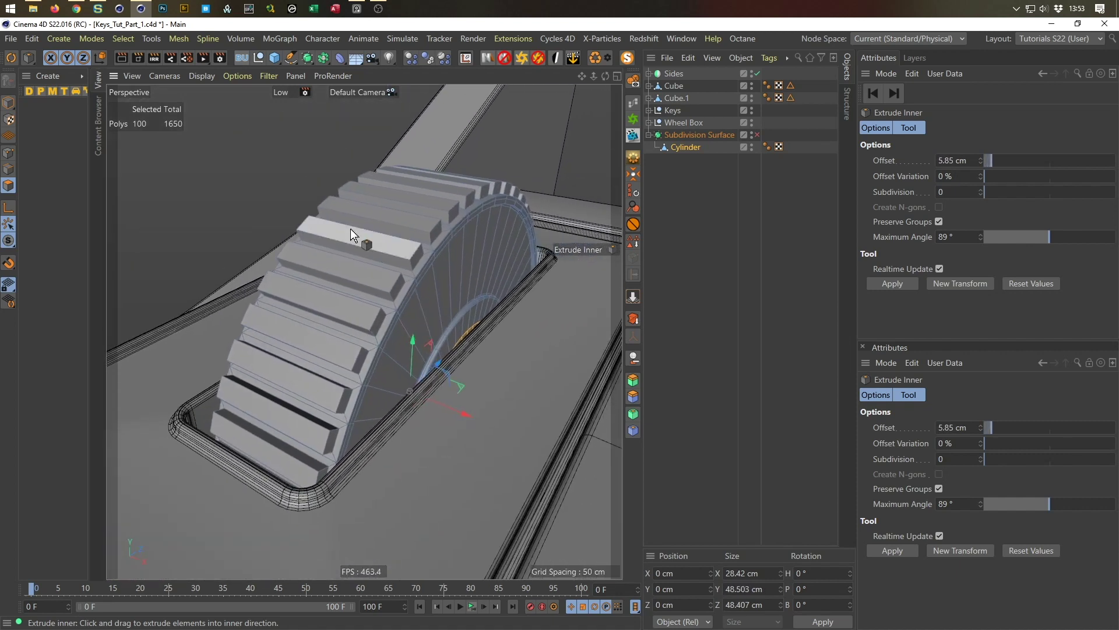
Return to object-level editing, re-enable the wheel's Subdivision Surface, and render the viewport to check the smoothed wheel
{"action": "left_click", "coordinate": [9, 103]}
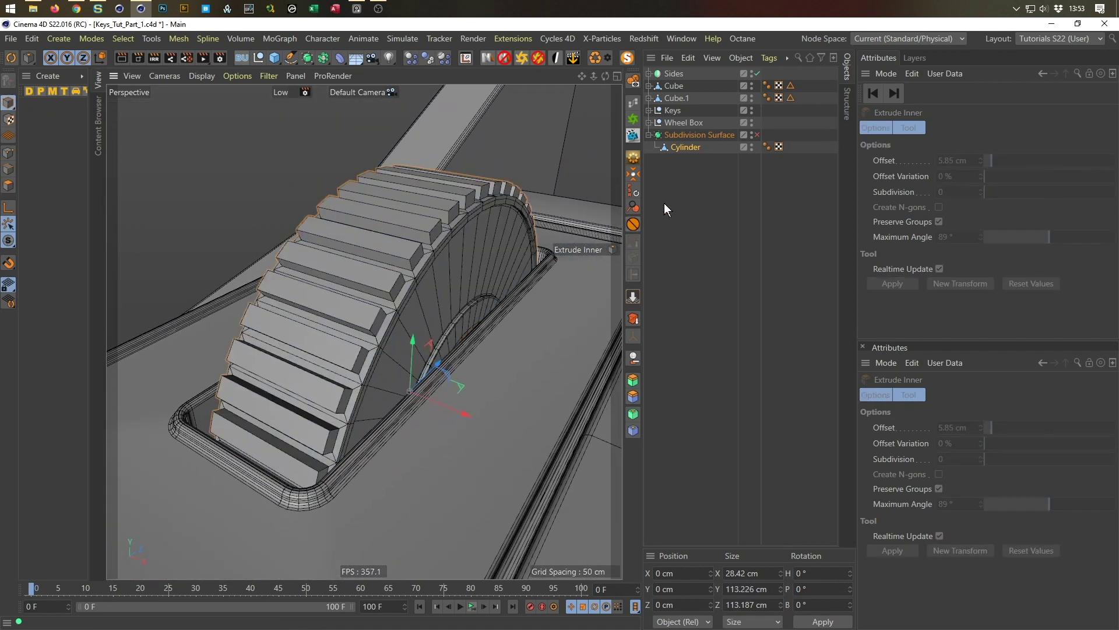
{"action": "left_click", "coordinate": [757, 135]}
{"action": "left_click_drag", "start_coordinate": [463, 236], "coordinate": [408, 260], "text": "alt"}
{"action": "key", "text": "ctrl+r"}
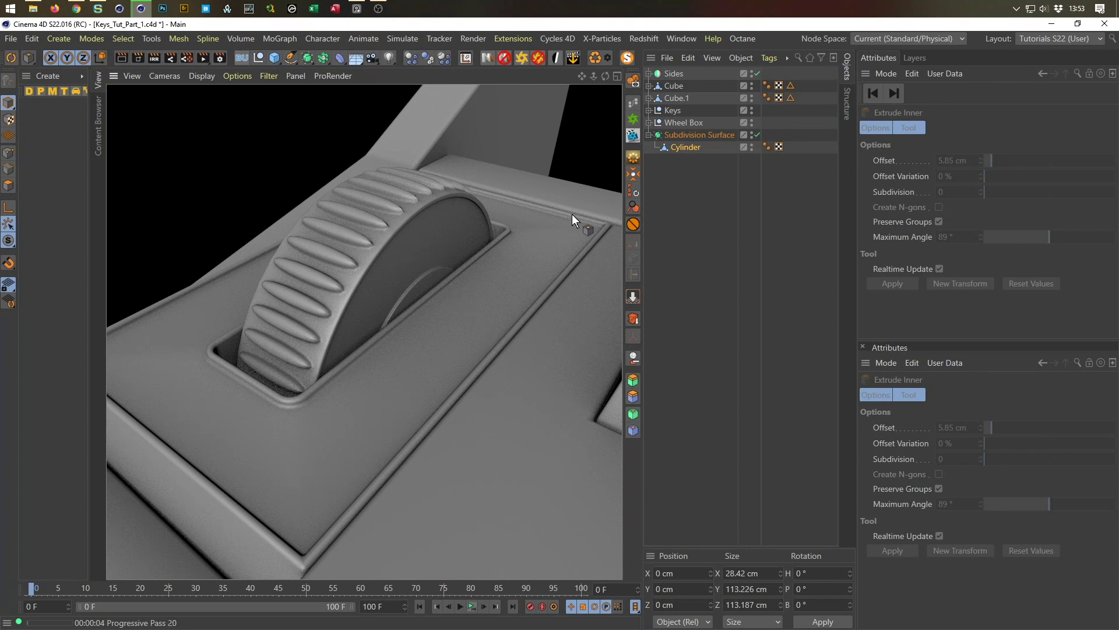
Set the Subdivision Surface's editor subdivision to 3 and inspect the wheel's smoothed ridges where they meet the slot
{"action": "left_click", "coordinate": [706, 136]}
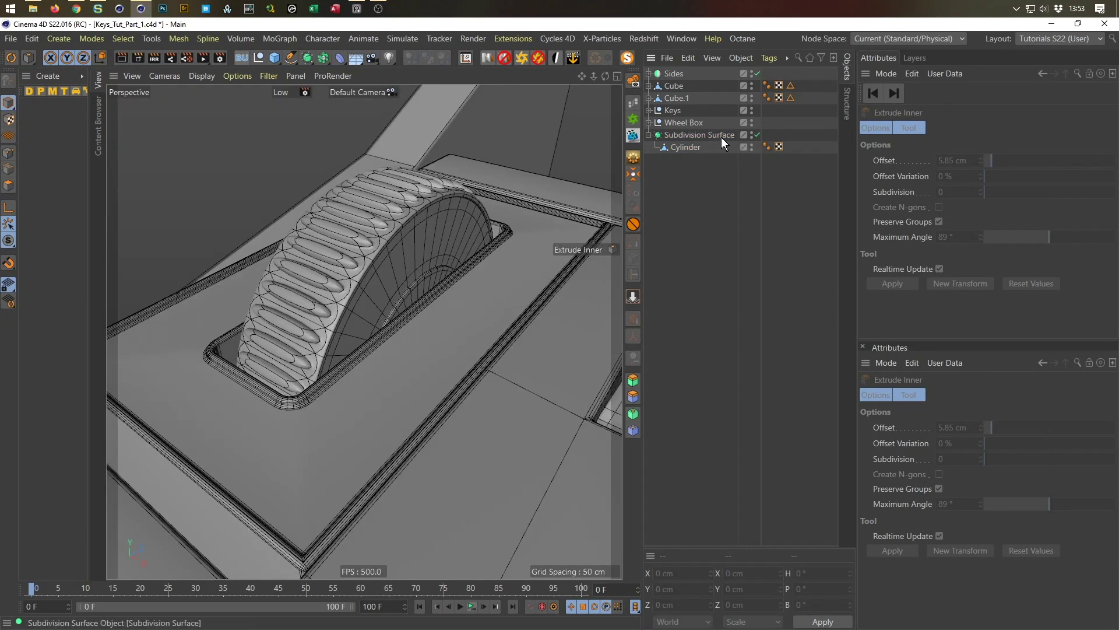
{"action": "left_click", "coordinate": [998, 172]}
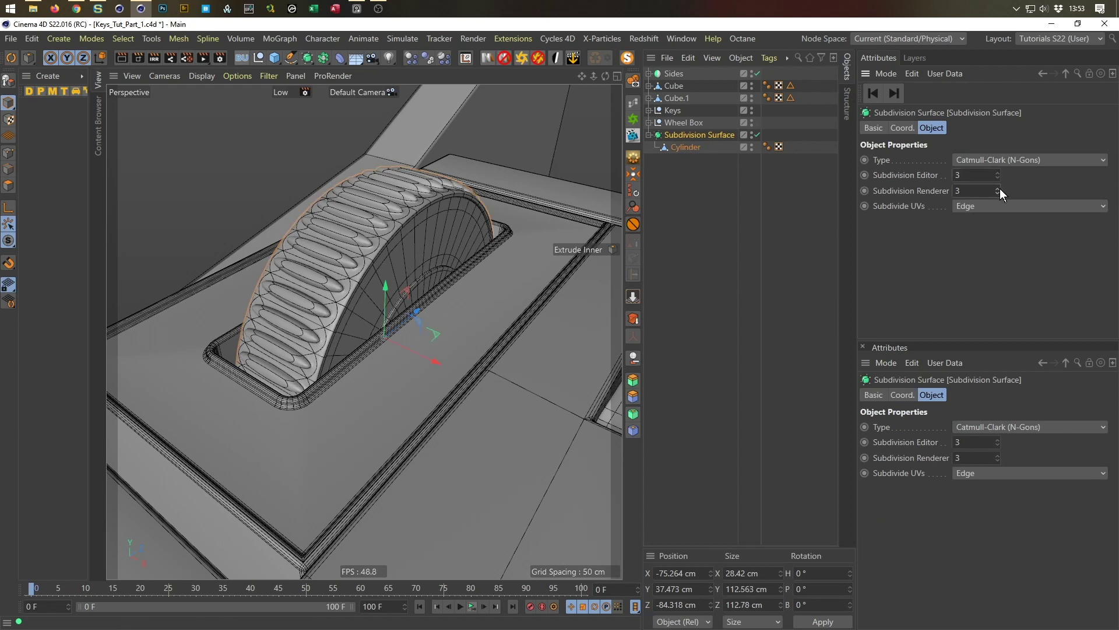
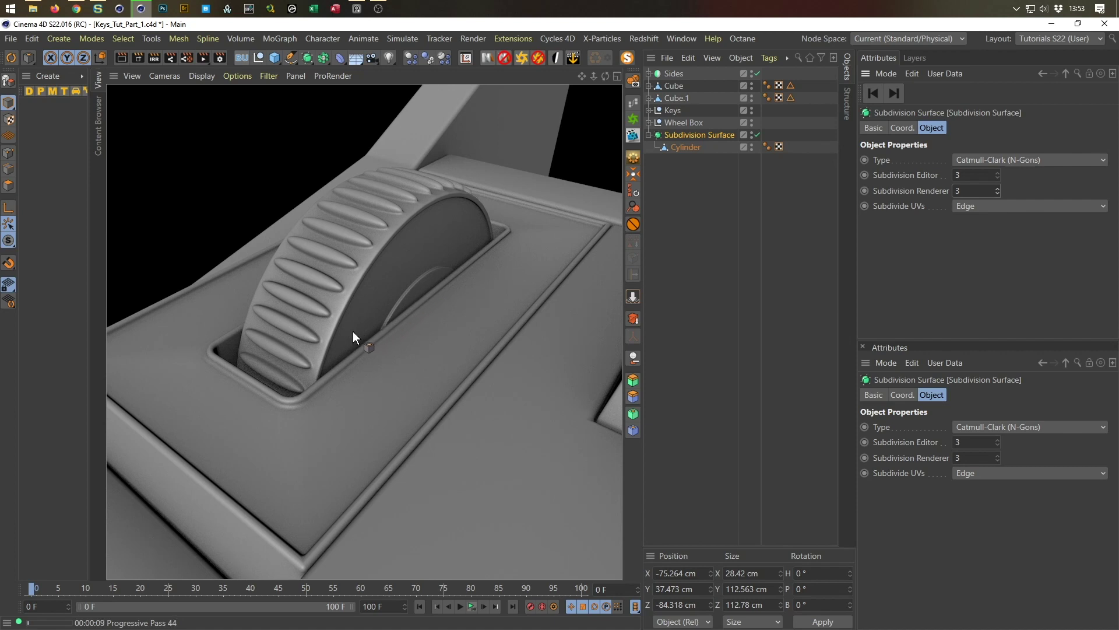
{"action": "mouse_move", "coordinate": [307, 350]}
{"action": "left_mouse_down", "text": "alt"}
{"action": "mouse_move", "coordinate": [293, 356]}
{"action": "mouse_move", "coordinate": [367, 335]}
{"action": "mouse_move", "coordinate": [370, 358]}
{"action": "mouse_move", "coordinate": [310, 350]}
{"action": "mouse_move", "coordinate": [373, 357]}
{"action": "mouse_move", "coordinate": [290, 361]}
{"action": "left_mouse_up", "text": "alt"}
{"action": "scroll", "coordinate": [348, 344], "scroll_direction": "up", "scroll_amount": 3}
{"action": "left_click_drag", "start_coordinate": [239, 404], "coordinate": [202, 449], "text": "alt"}
{"action": "left_click_drag", "start_coordinate": [199, 493], "coordinate": [296, 409], "text": "alt"}
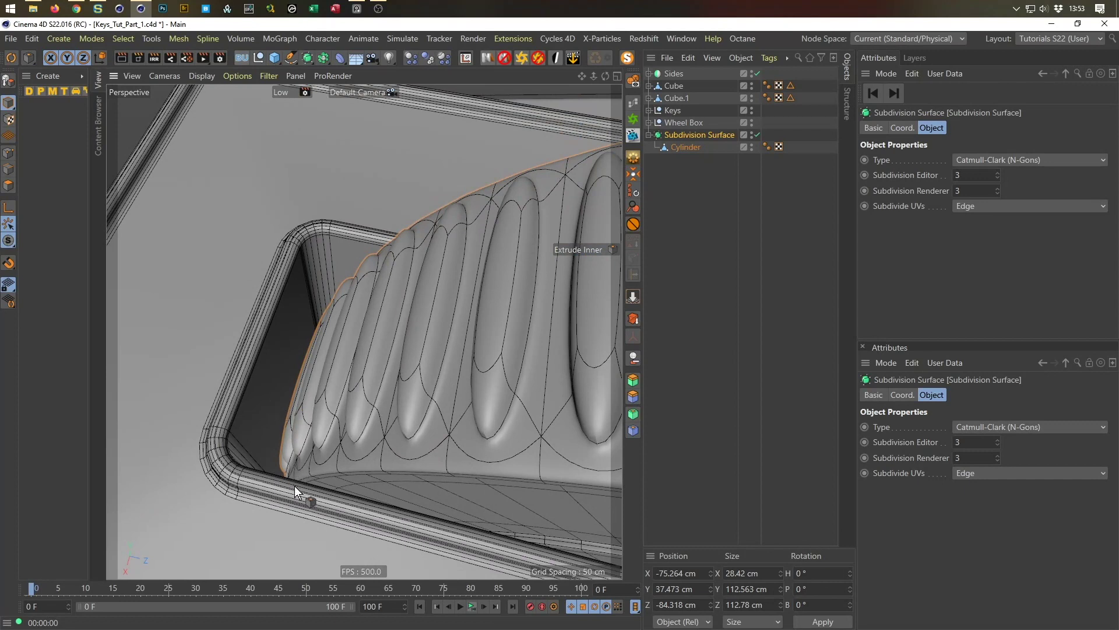
{"action": "left_click_drag", "start_coordinate": [265, 392], "coordinate": [348, 463], "text": "alt"}
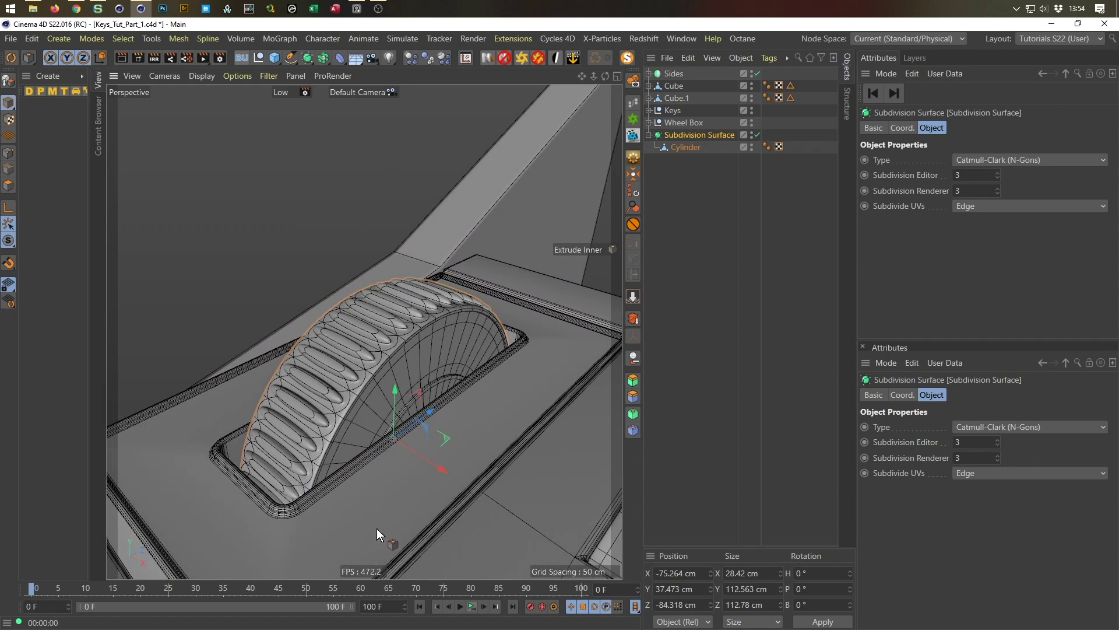
Scale the wheel's cylinder up along Y and Z only, to about 120.36 cm in height, and save the project
{"action": "left_click", "coordinate": [684, 146]}
{"action": "key", "text": "t"}
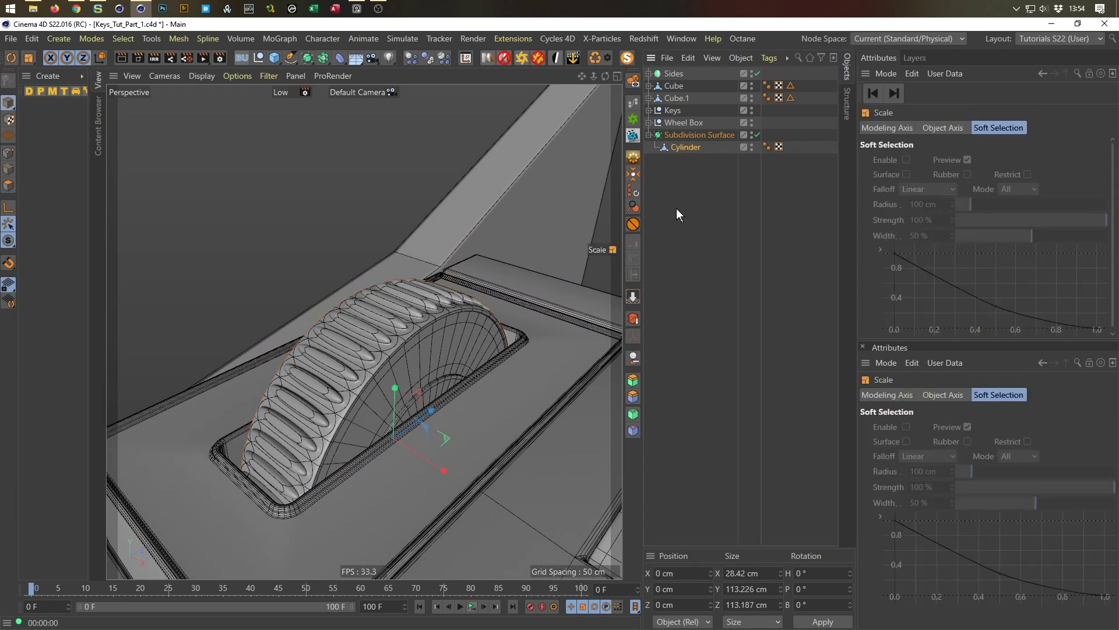
{"action": "scroll", "coordinate": [442, 400], "scroll_direction": "up", "scroll_amount": 3}
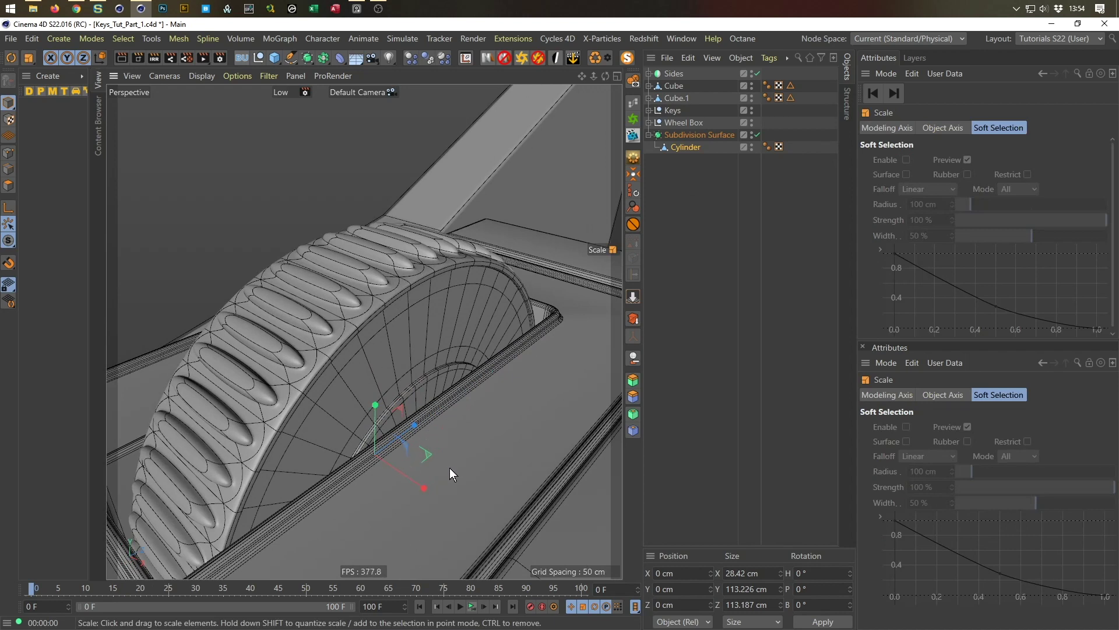
{"action": "left_click", "coordinate": [424, 487]}
{"action": "mouse_move", "coordinate": [425, 488]}
{"action": "left_mouse_down"}
{"action": "mouse_move", "coordinate": [435, 485]}
{"action": "mouse_move", "coordinate": [419, 489]}
{"action": "left_mouse_up"}
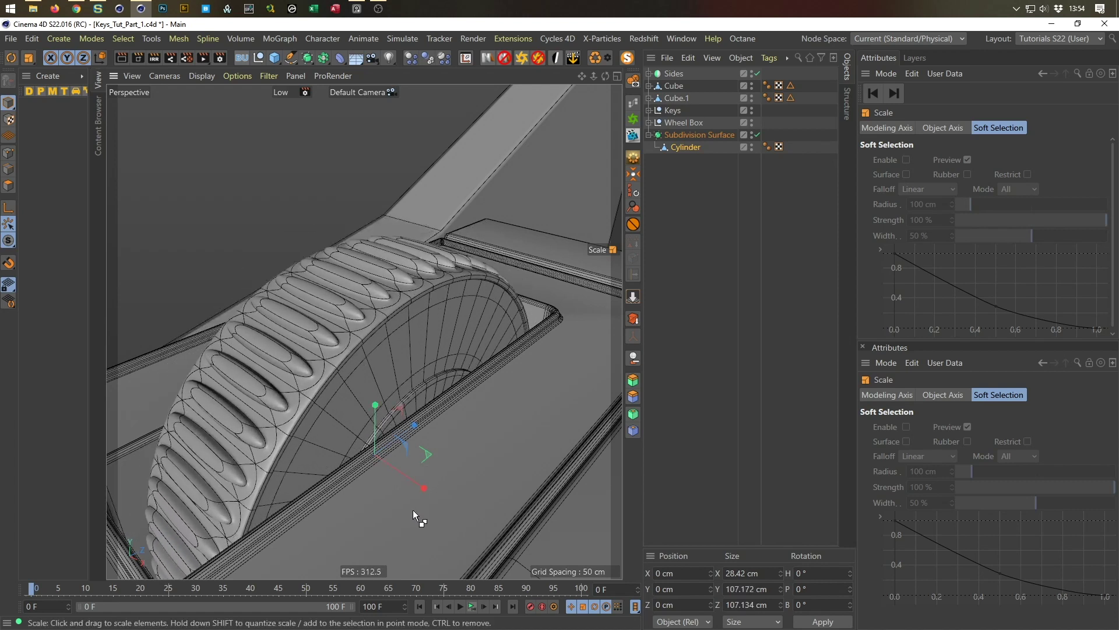
{"action": "key", "text": "ctrl+z"}
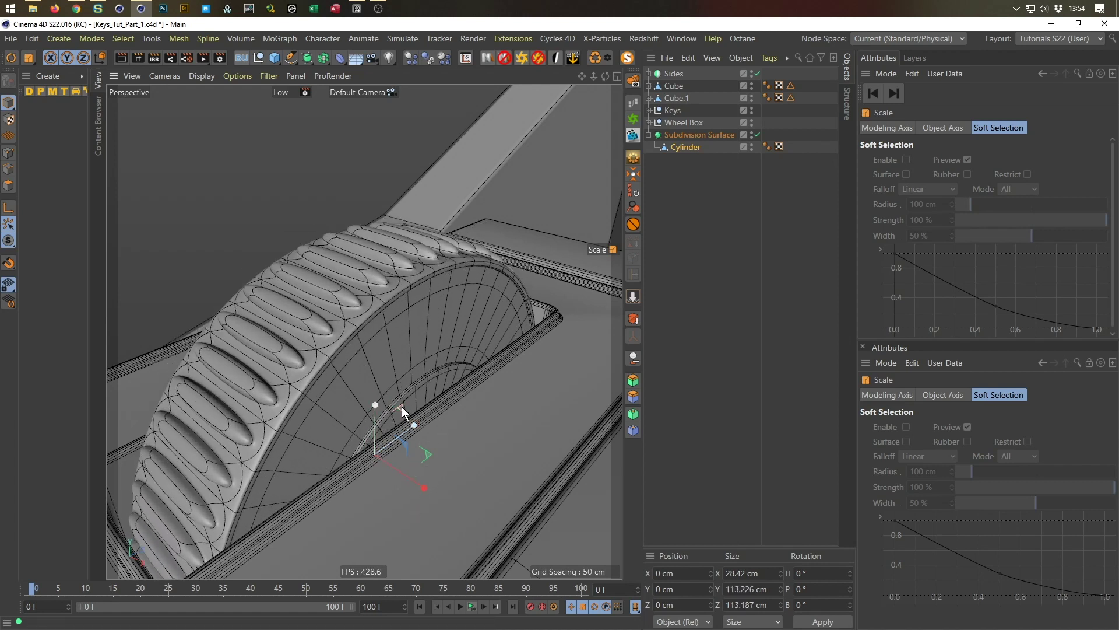
{"action": "left_click_drag", "start_coordinate": [401, 407], "coordinate": [349, 376]}
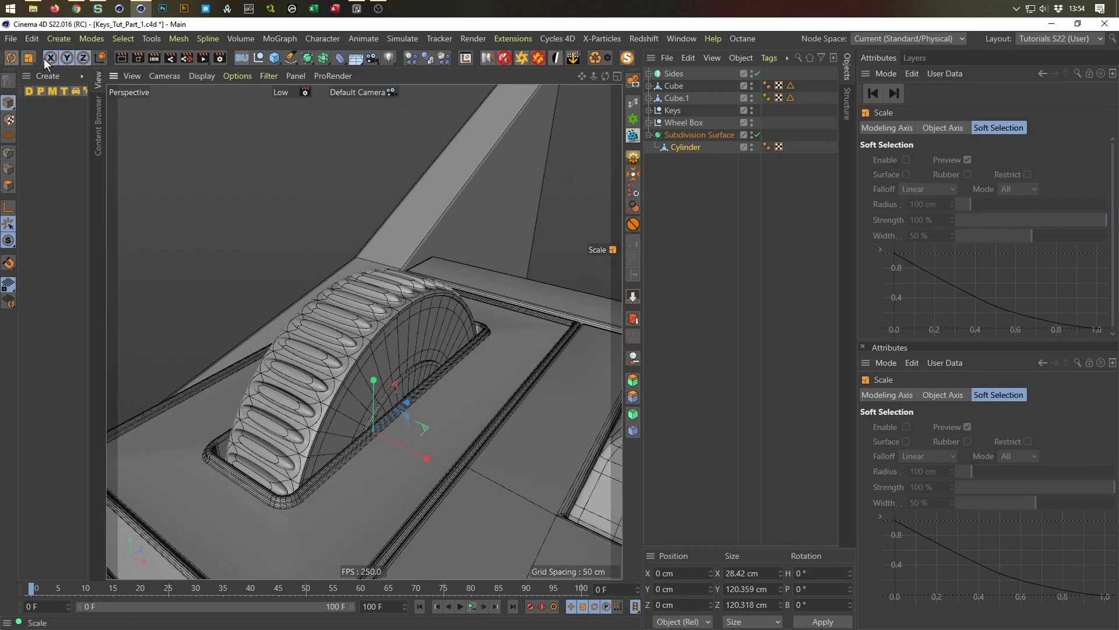
{"action": "left_click", "coordinate": [67, 59]}
{"action": "left_click_drag", "start_coordinate": [425, 391], "coordinate": [388, 404], "text": "alt"}
{"action": "key", "text": "ctrl+s"}
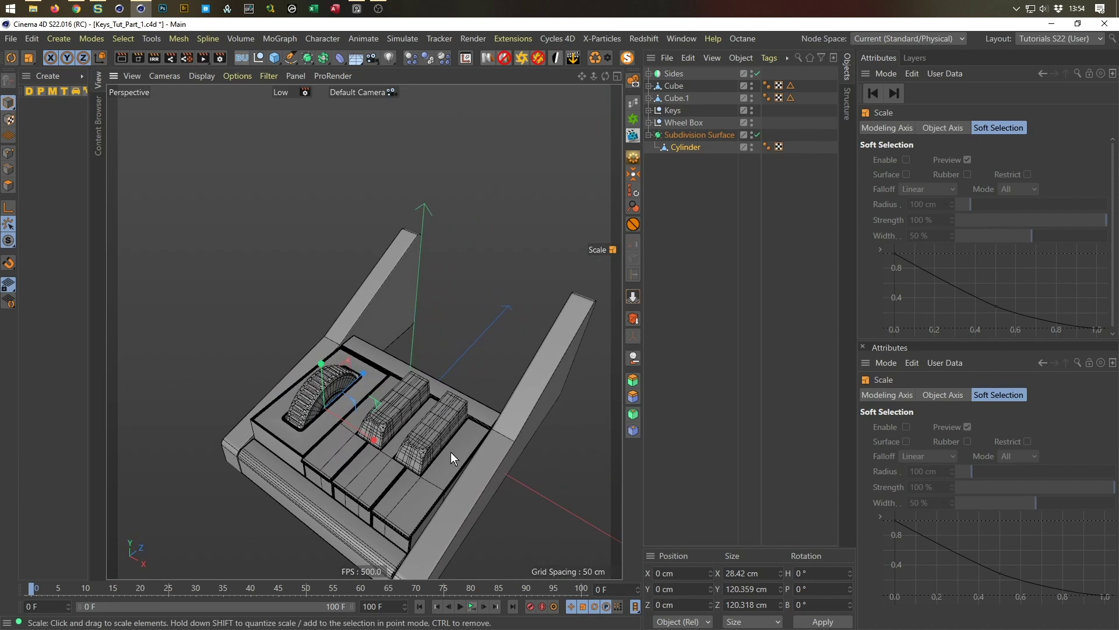
{"action": "left_click_drag", "start_coordinate": [444, 451], "coordinate": [436, 359], "text": "alt"}
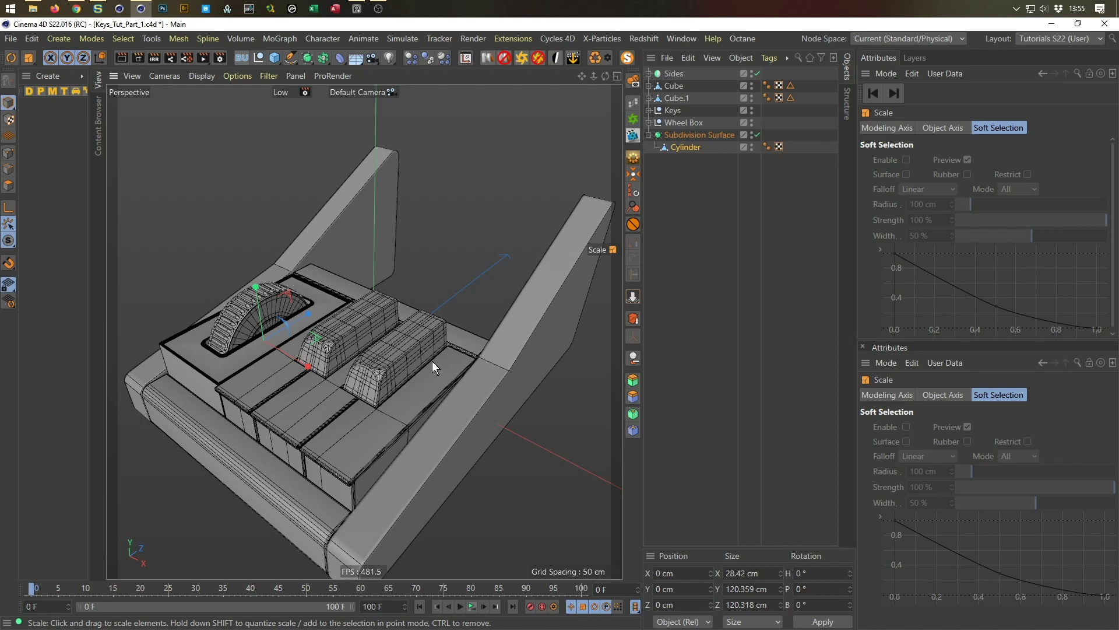
{"action": "mouse_move", "coordinate": [432, 361]}
{"action": "left_mouse_down", "text": "alt"}
{"action": "mouse_move", "coordinate": [461, 429]}
{"action": "mouse_move", "coordinate": [441, 348]}
{"action": "left_mouse_up", "text": "alt"}
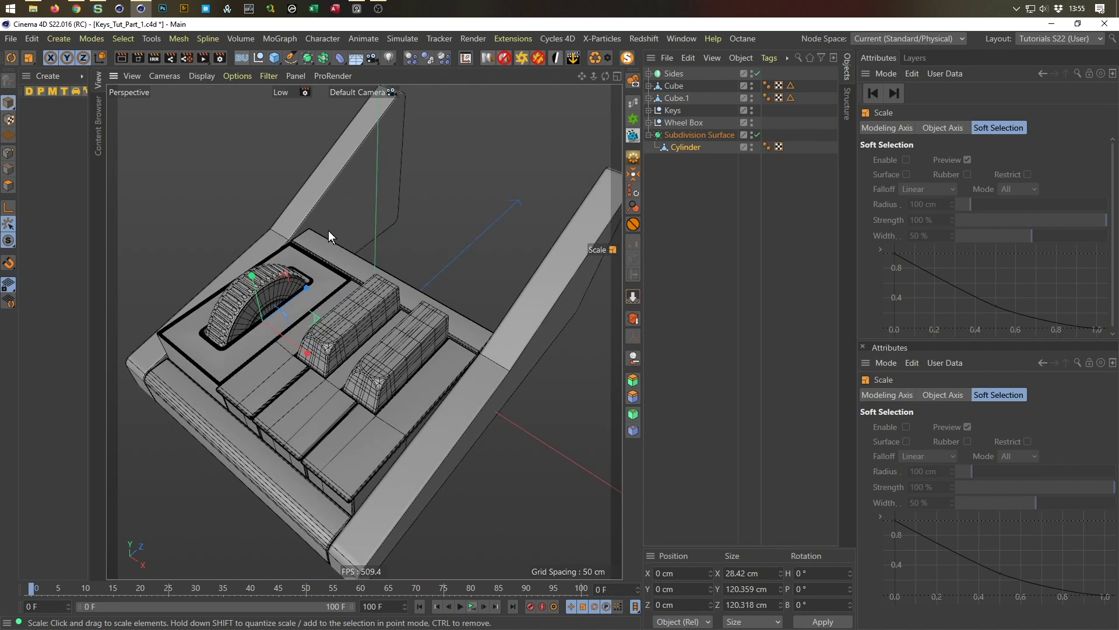
{"action": "left_click_drag", "start_coordinate": [541, 320], "coordinate": [512, 339], "text": "alt"}
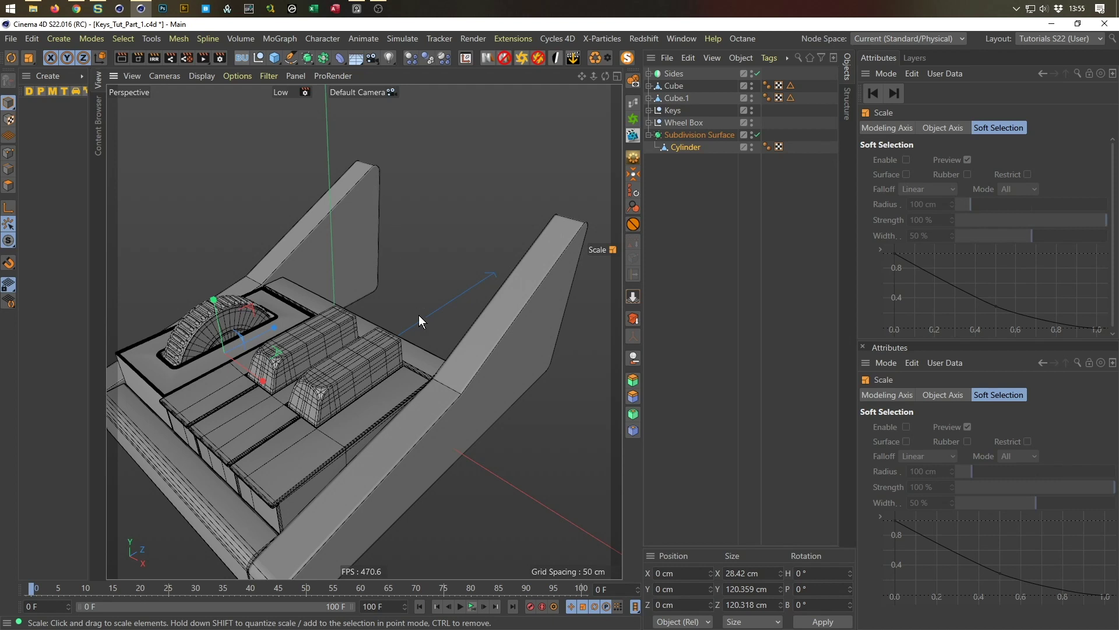
{"action": "left_click_drag", "start_coordinate": [484, 362], "coordinate": [488, 390], "text": "alt"}
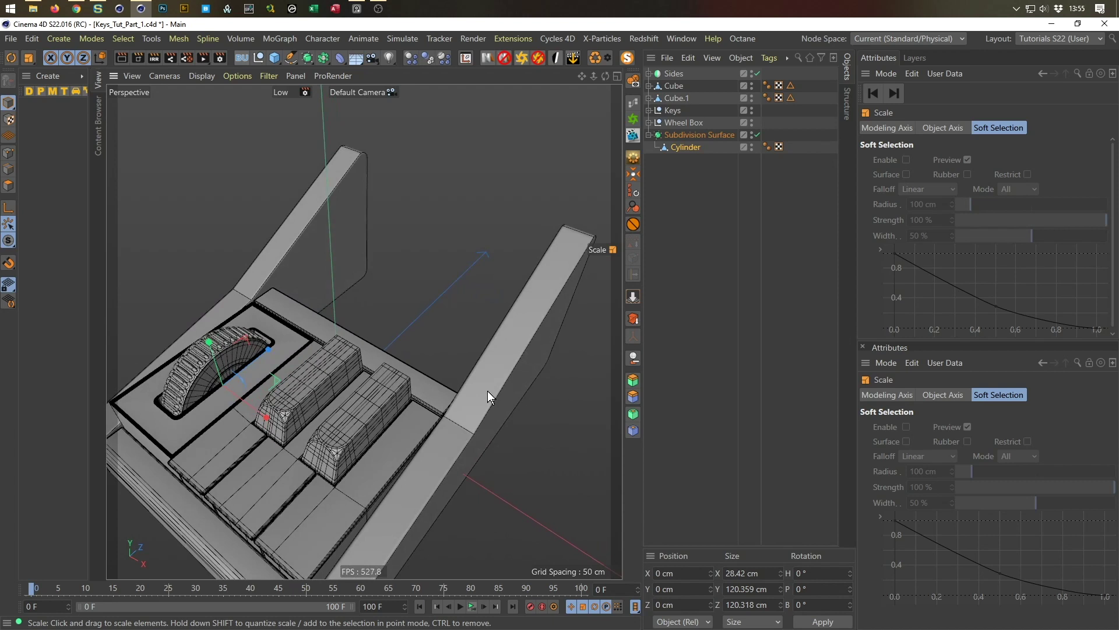
{"action": "left_click_drag", "start_coordinate": [488, 389], "coordinate": [488, 375], "text": "alt"}
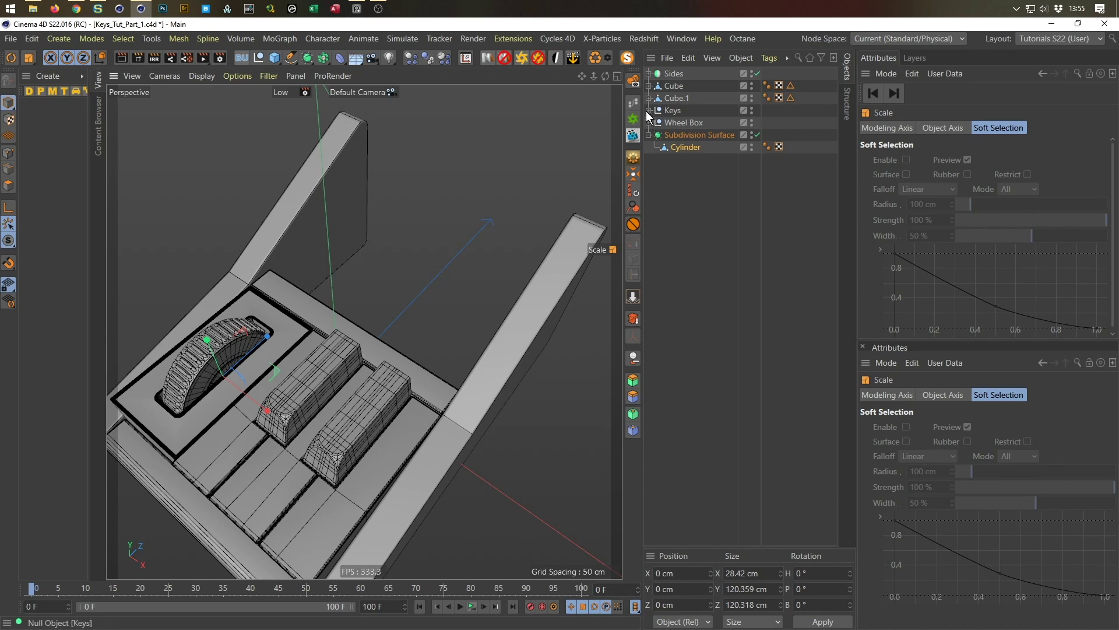
Copy the Rectangle spline out of the Sides extrusion to the top level of the scene and isolate it in the viewport
{"action": "left_click", "coordinate": [649, 75]}
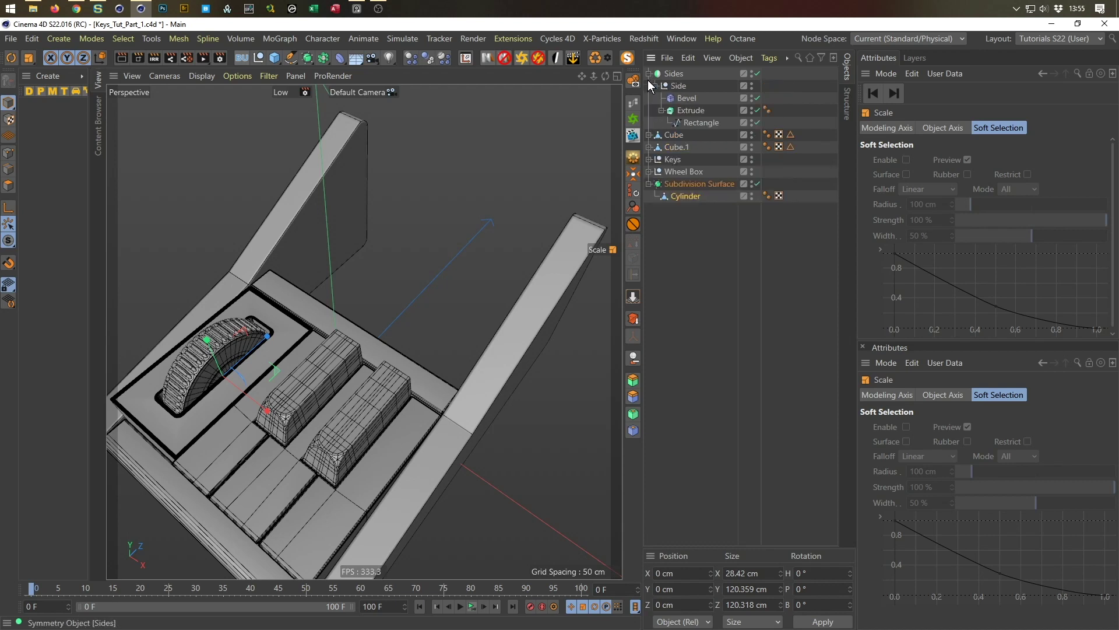
{"action": "left_click", "coordinate": [698, 124]}
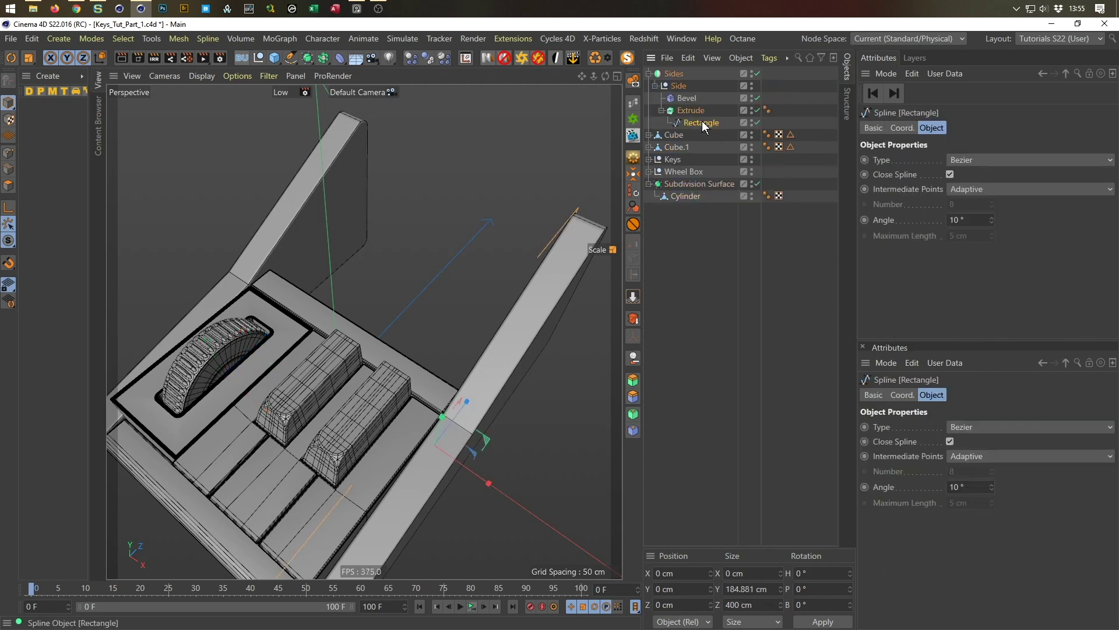
{"action": "left_click_drag", "start_coordinate": [693, 304], "coordinate": [681, 355]}
{"action": "left_click_drag", "start_coordinate": [586, 370], "coordinate": [351, 351], "text": "alt"}
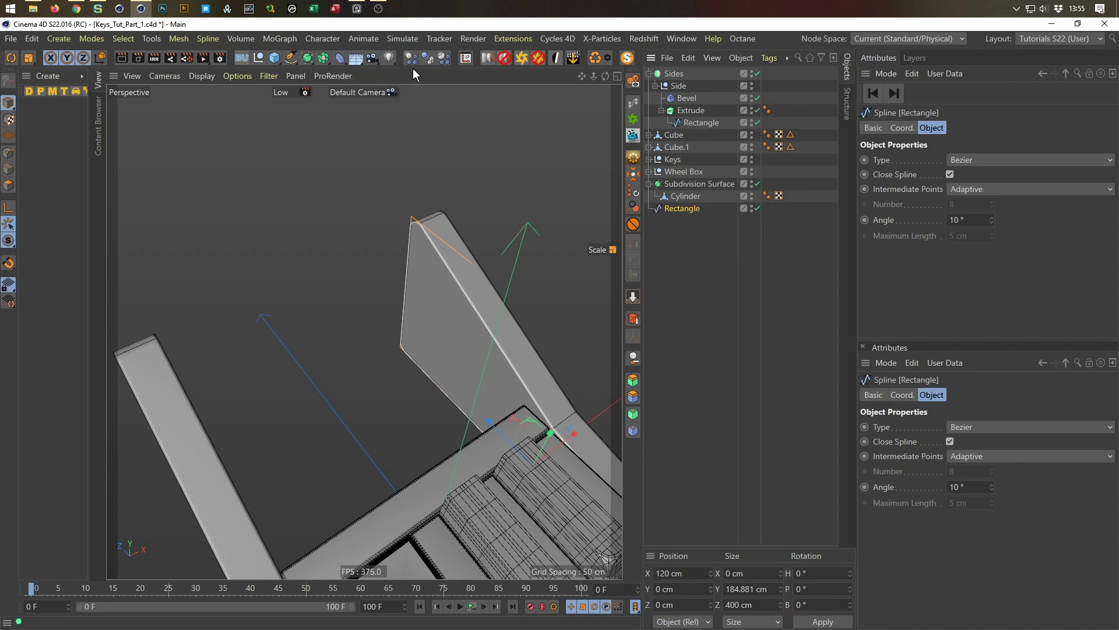
{"action": "left_click", "coordinate": [633, 80]}
{"action": "left_click_drag", "start_coordinate": [413, 477], "coordinate": [425, 369], "text": "alt"}
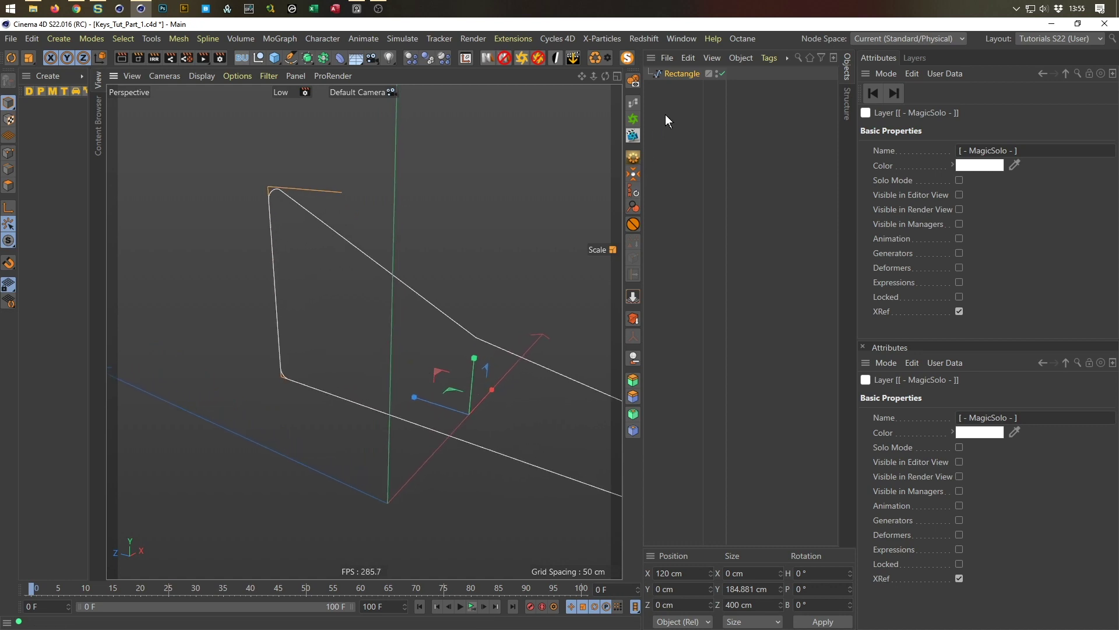
In point mode, deselect the Rectangle spline's points and use Create Outline to add a parallel contour inside the original
{"action": "left_click", "coordinate": [680, 74]}
{"action": "left_click", "coordinate": [9, 154]}
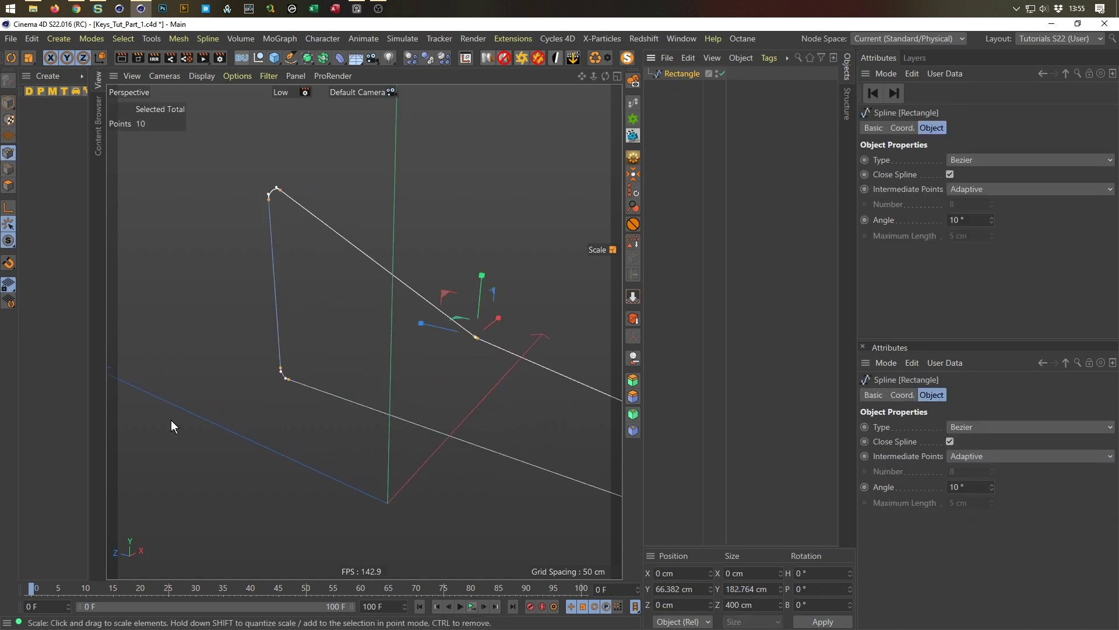
{"action": "key", "text": "u"}
{"action": "key", "text": "l"}
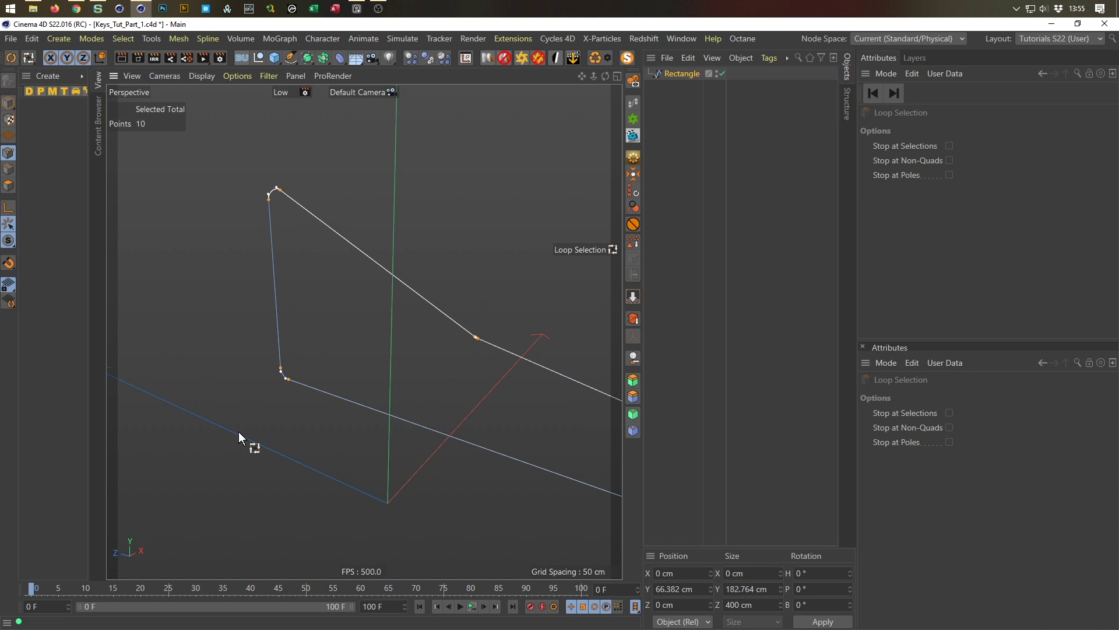
{"action": "key", "text": "9"}
{"action": "left_click", "coordinate": [239, 431]}
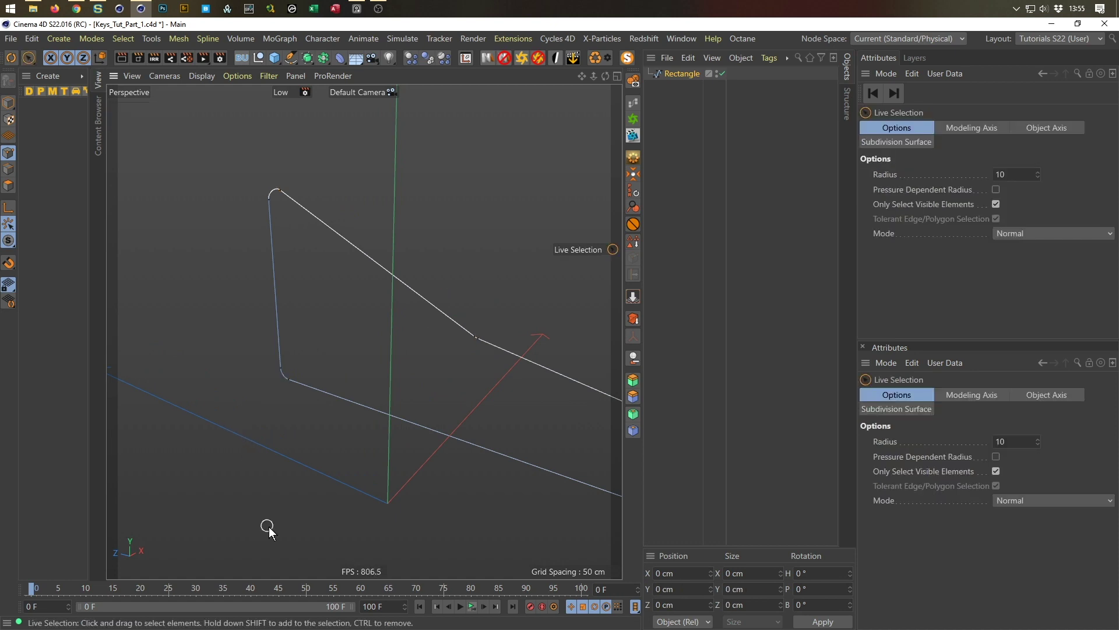
{"action": "right_click", "coordinate": [356, 494]}
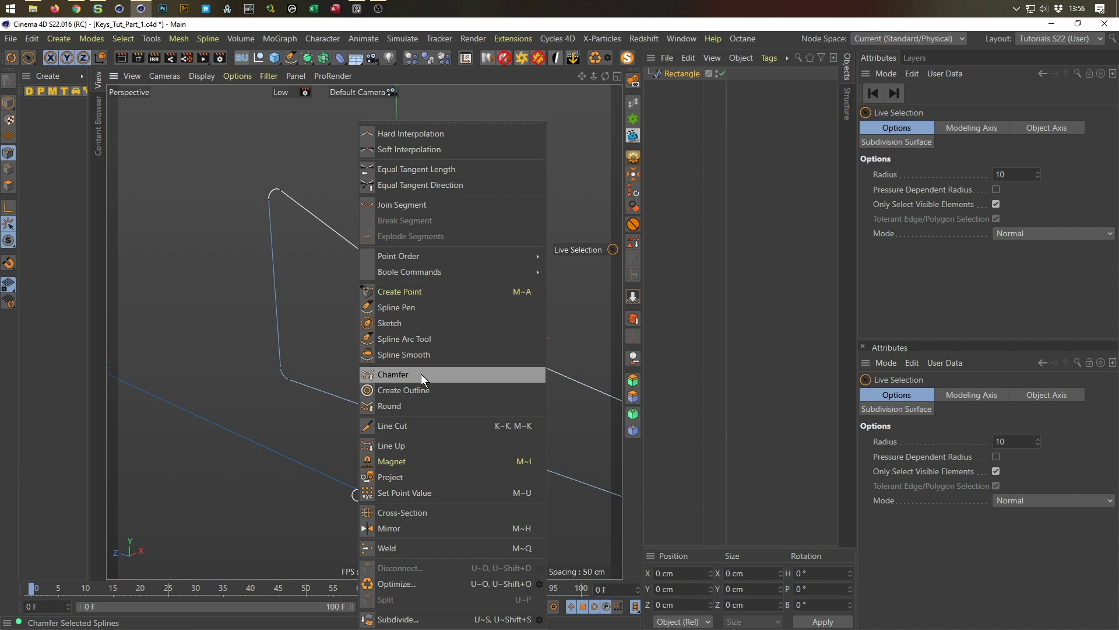
{"action": "left_click", "coordinate": [420, 391]}
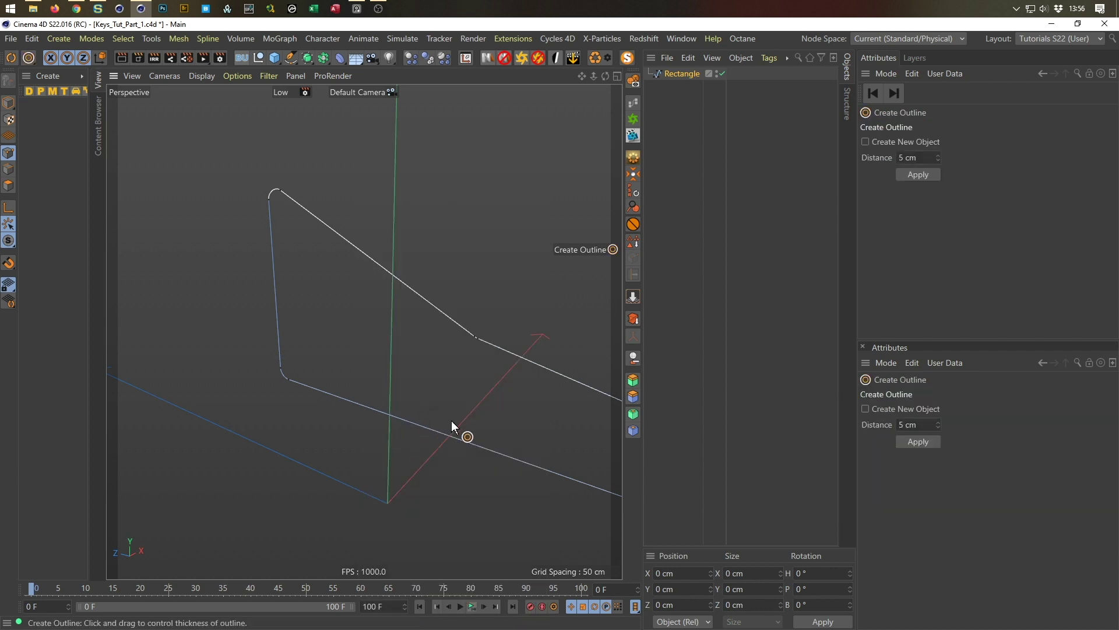
{"action": "left_click_drag", "start_coordinate": [464, 484], "coordinate": [504, 479]}
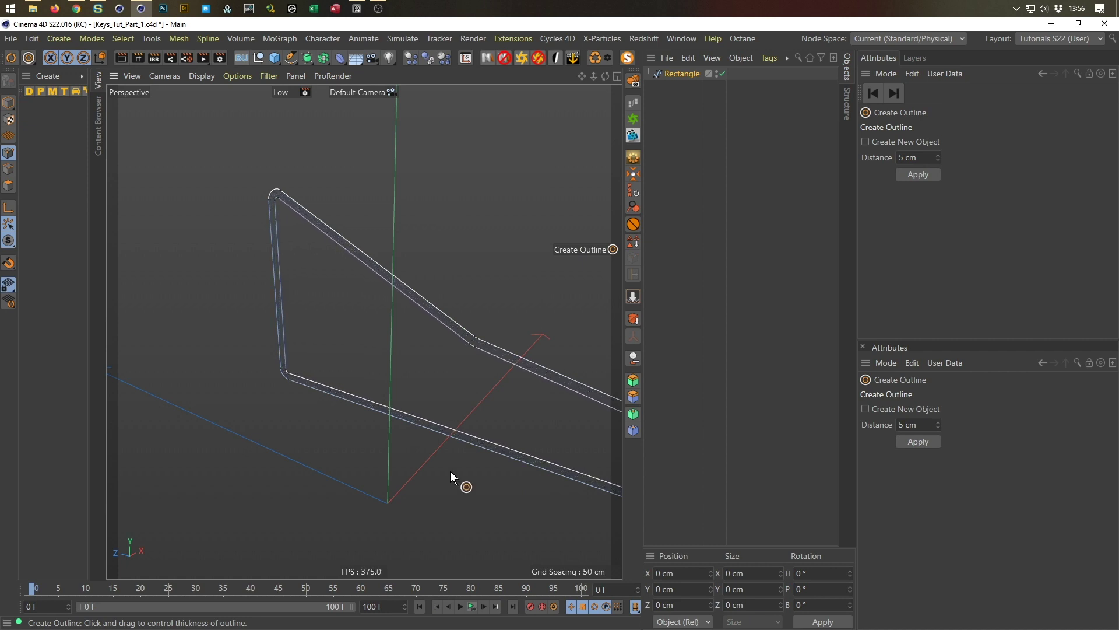
{"action": "scroll", "coordinate": [271, 219], "scroll_direction": "up", "scroll_amount": 5}
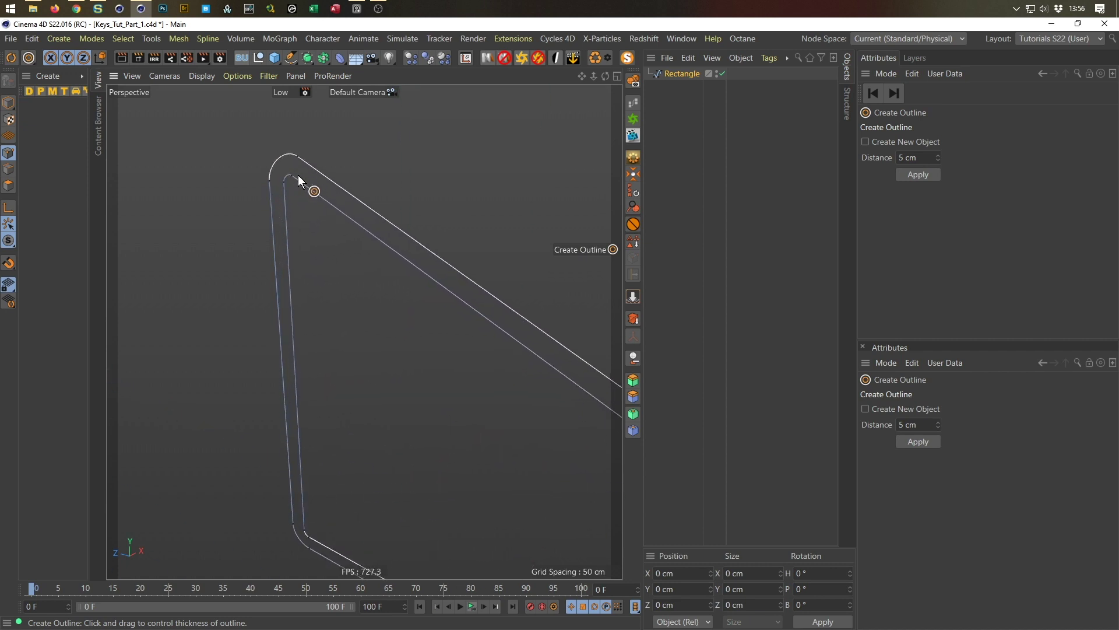
{"action": "scroll", "coordinate": [240, 302], "scroll_direction": "down", "scroll_amount": 5}
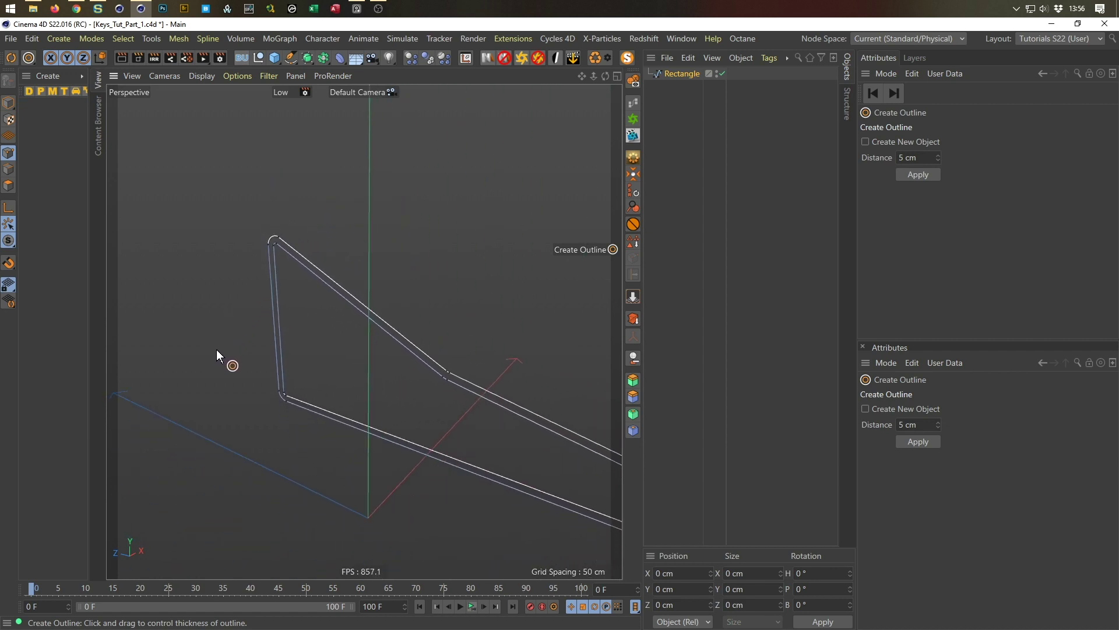
Select all connected points of the outer contour with Live Selection and delete them, keeping only the inner outline
{"action": "key", "text": "space"}
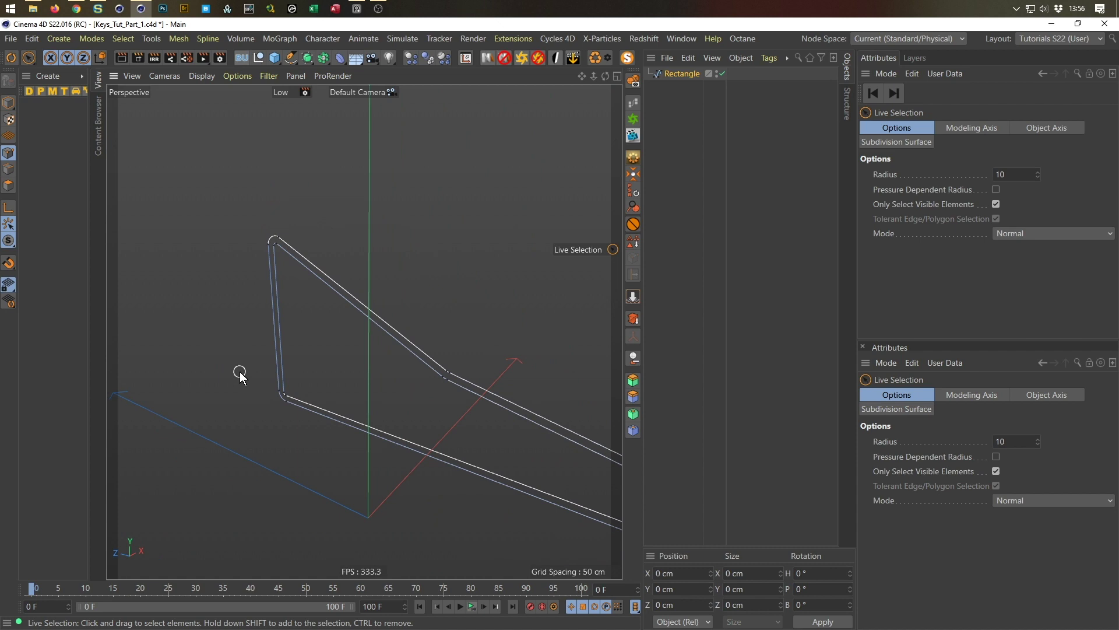
{"action": "left_click", "coordinate": [280, 239]}
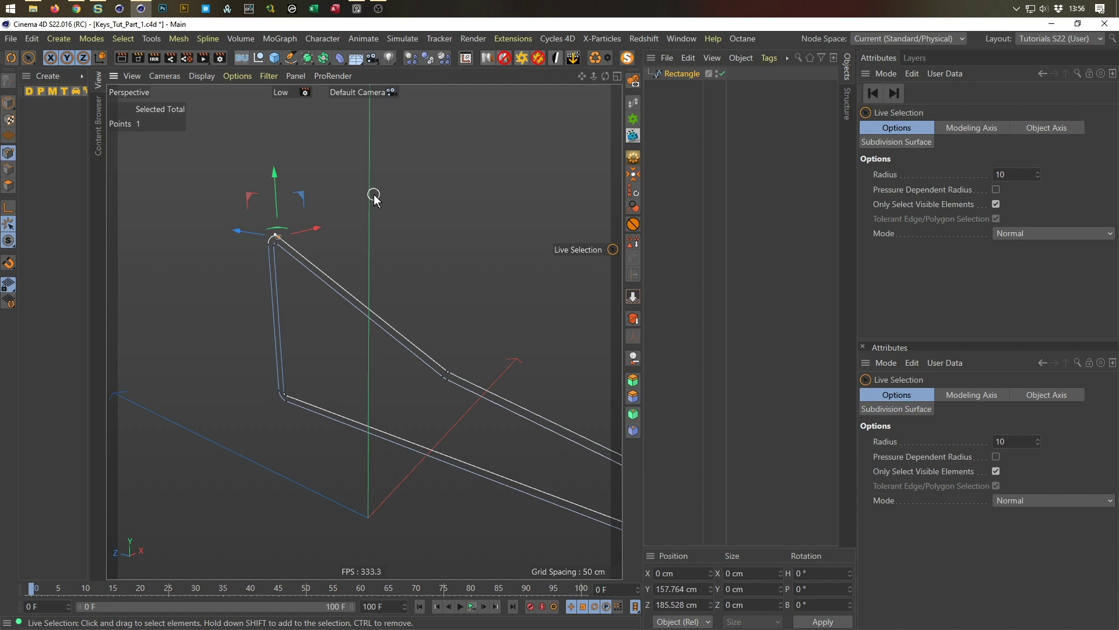
{"action": "key", "text": "ctrl+a"}
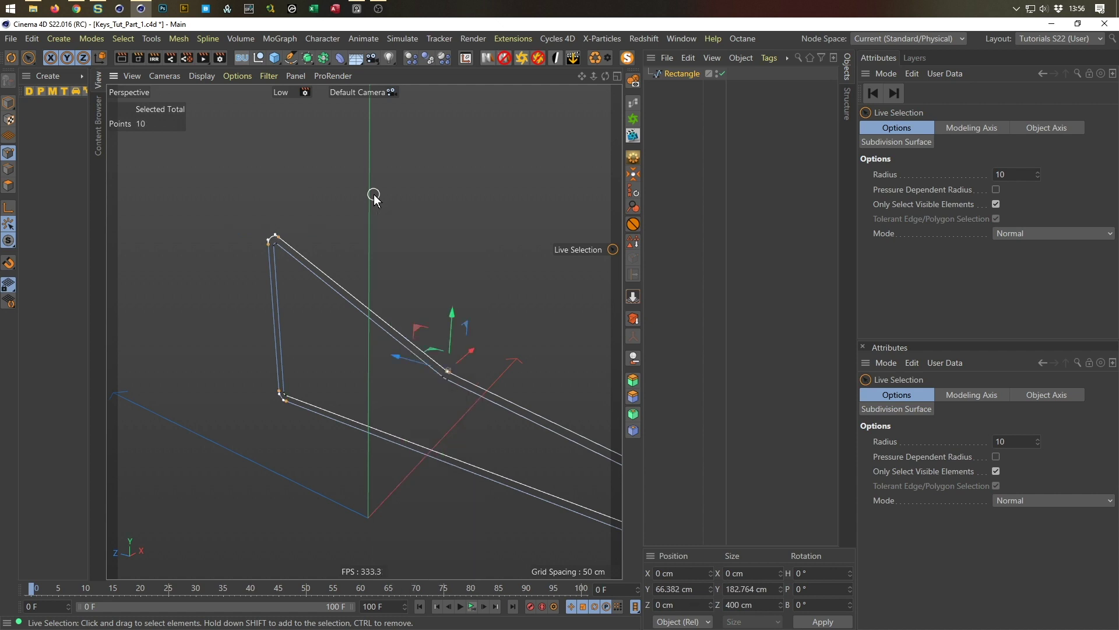
{"action": "left_click_drag", "start_coordinate": [370, 270], "coordinate": [184, 265], "text": "alt"}
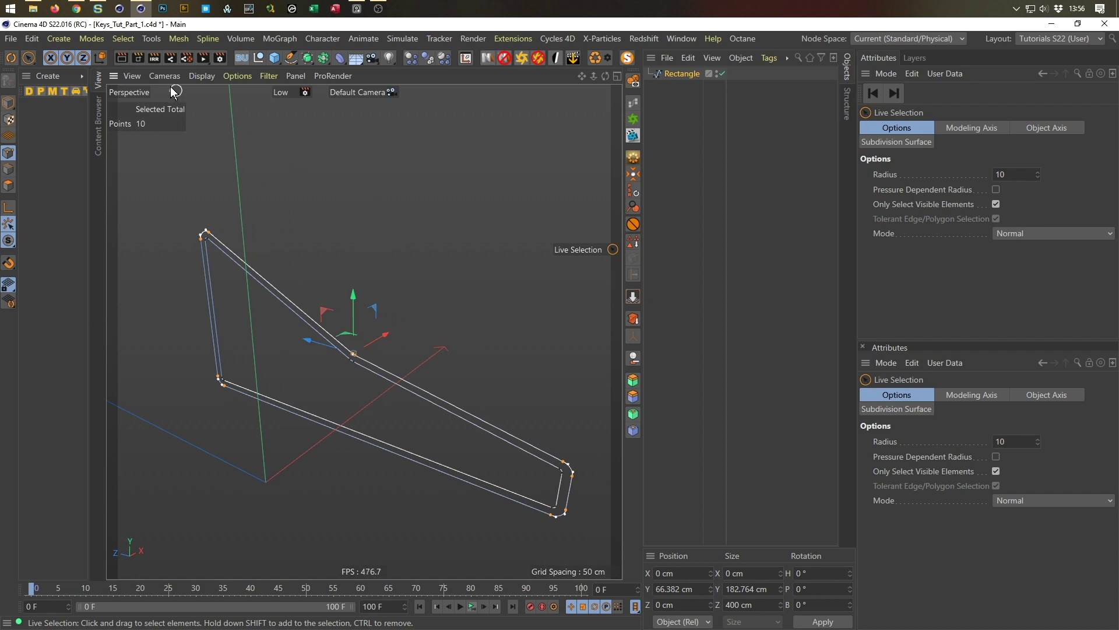
{"action": "left_click", "coordinate": [125, 40]}
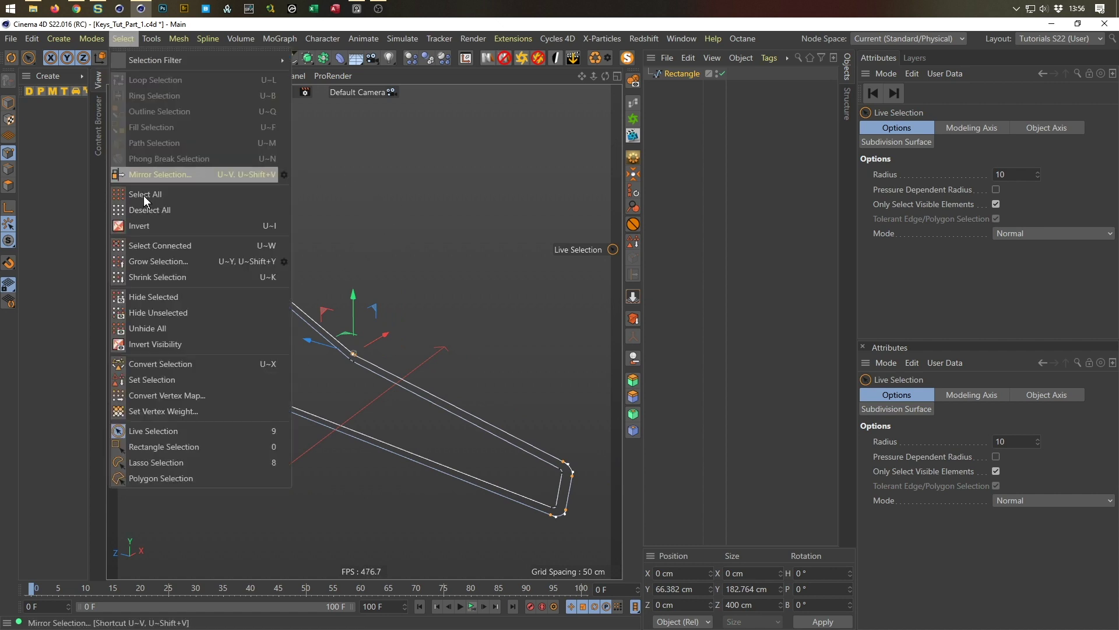
{"action": "left_click", "coordinate": [599, 39]}
{"action": "left_click", "coordinate": [599, 27]}
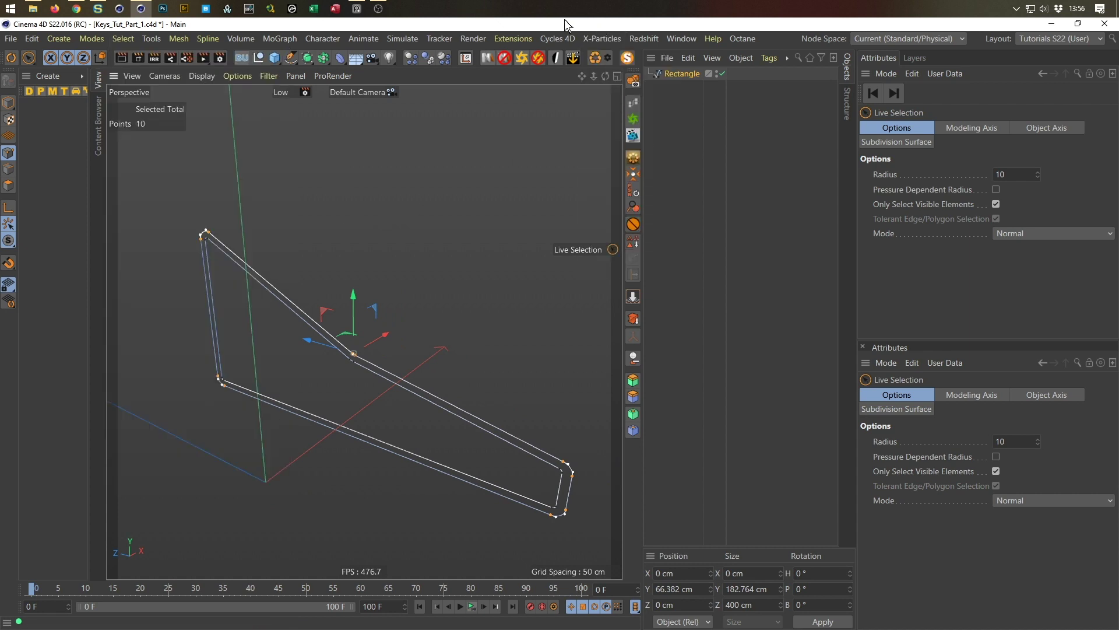
{"action": "left_click", "coordinate": [472, 282]}
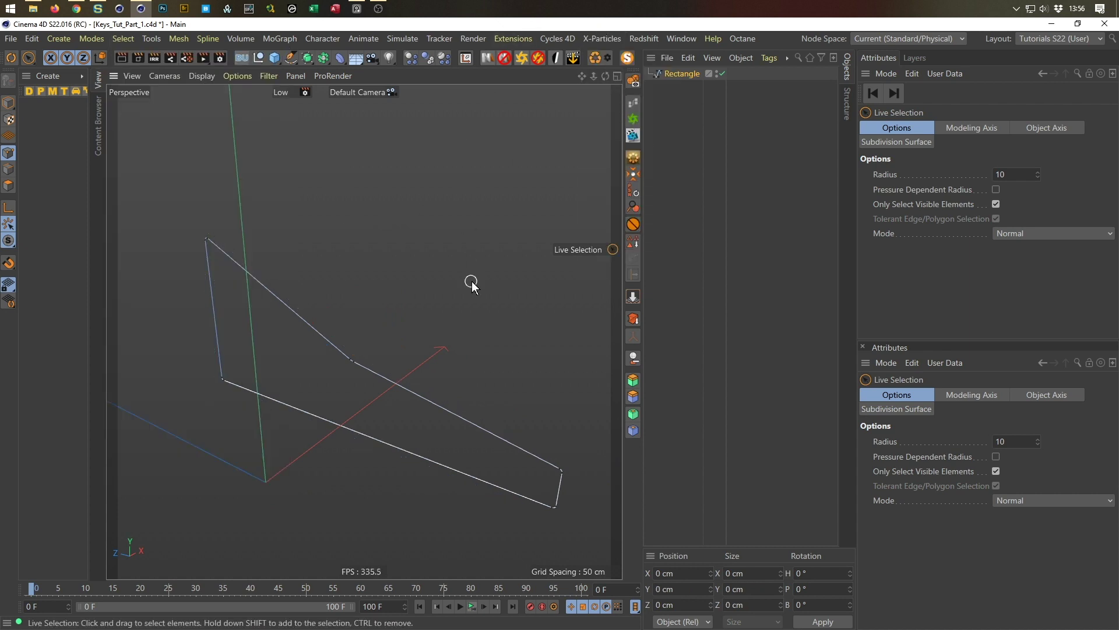
Select the two corner points of the outline's bottom edge, add a point at the edge's middle, and clear the selection
{"action": "scroll", "coordinate": [354, 384], "scroll_direction": "up", "scroll_amount": 4}
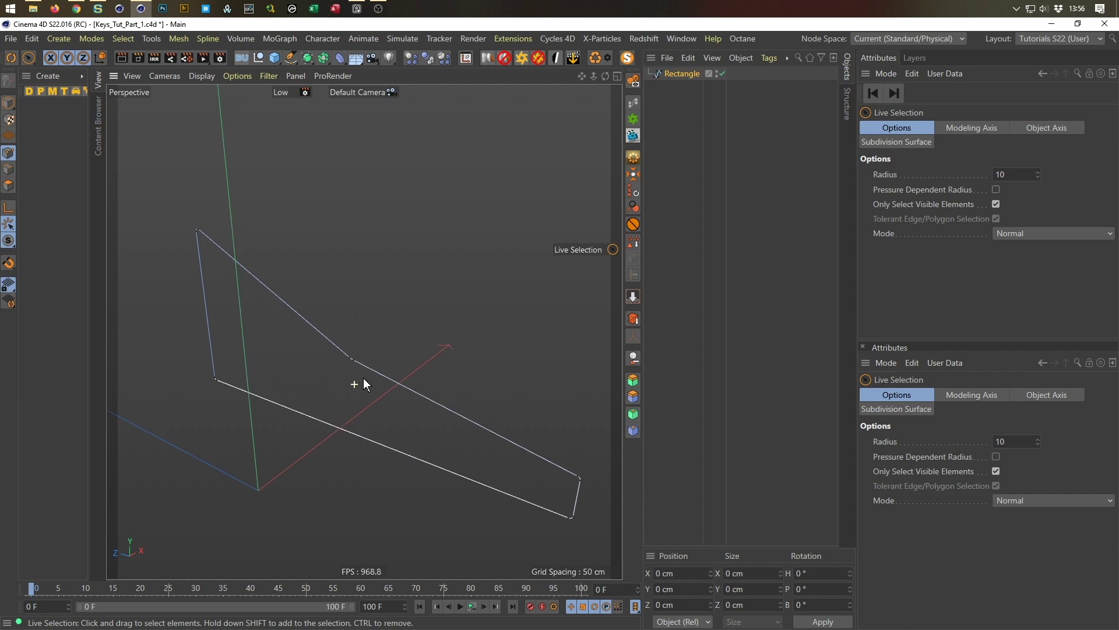
{"action": "scroll", "coordinate": [395, 364], "scroll_direction": "up", "scroll_amount": 2}
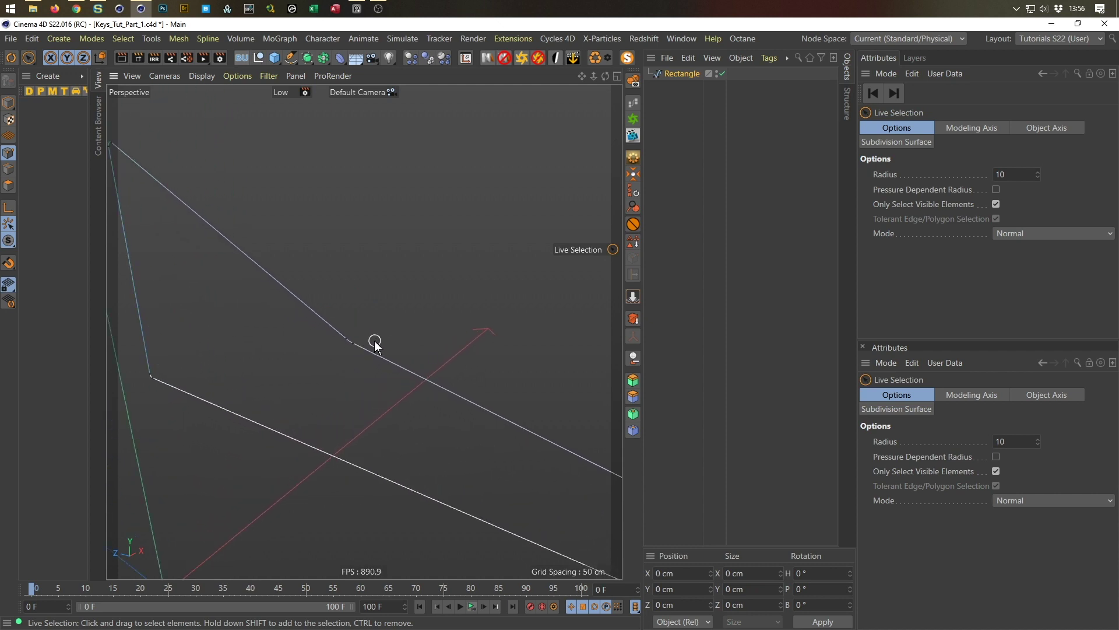
{"action": "scroll", "coordinate": [337, 386], "scroll_direction": "down", "scroll_amount": 3}
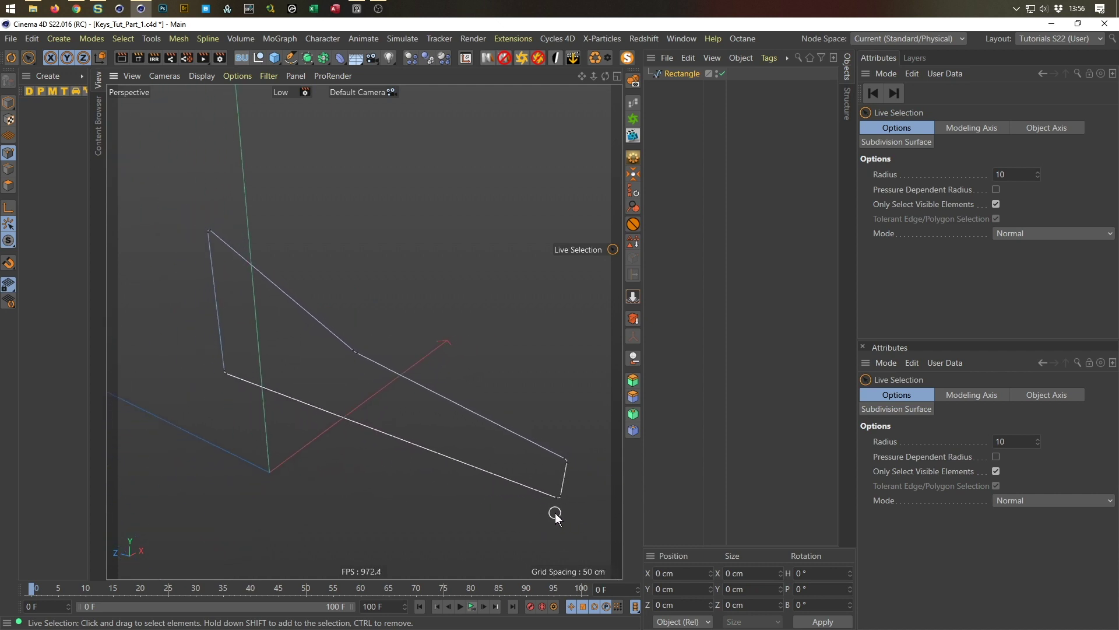
{"action": "left_click", "coordinate": [555, 498]}
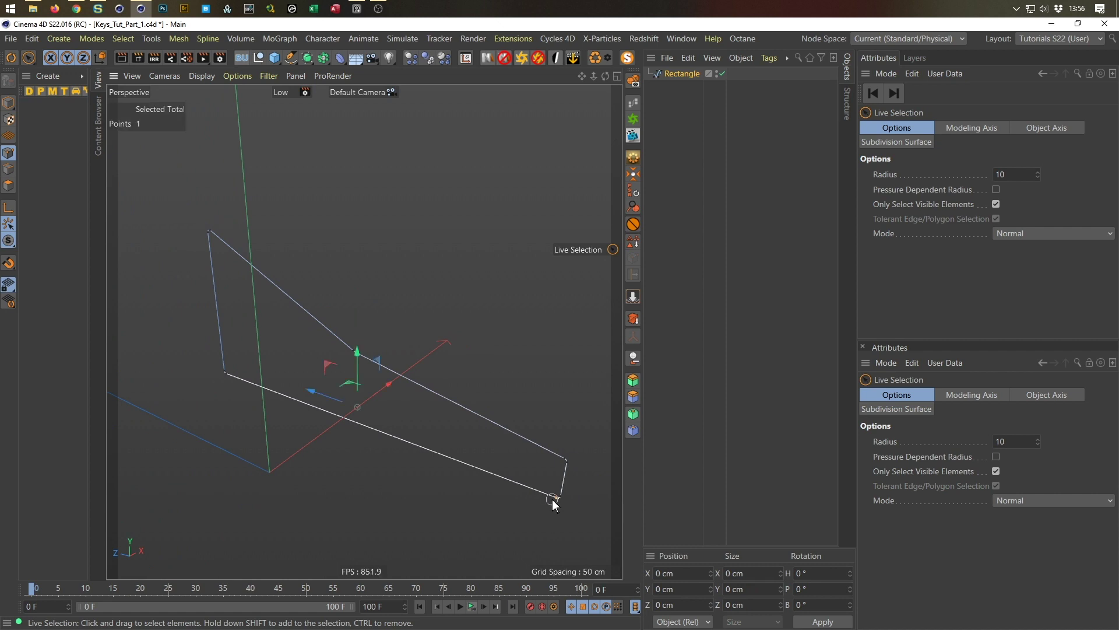
{"action": "left_click", "coordinate": [224, 376], "text": "shift"}
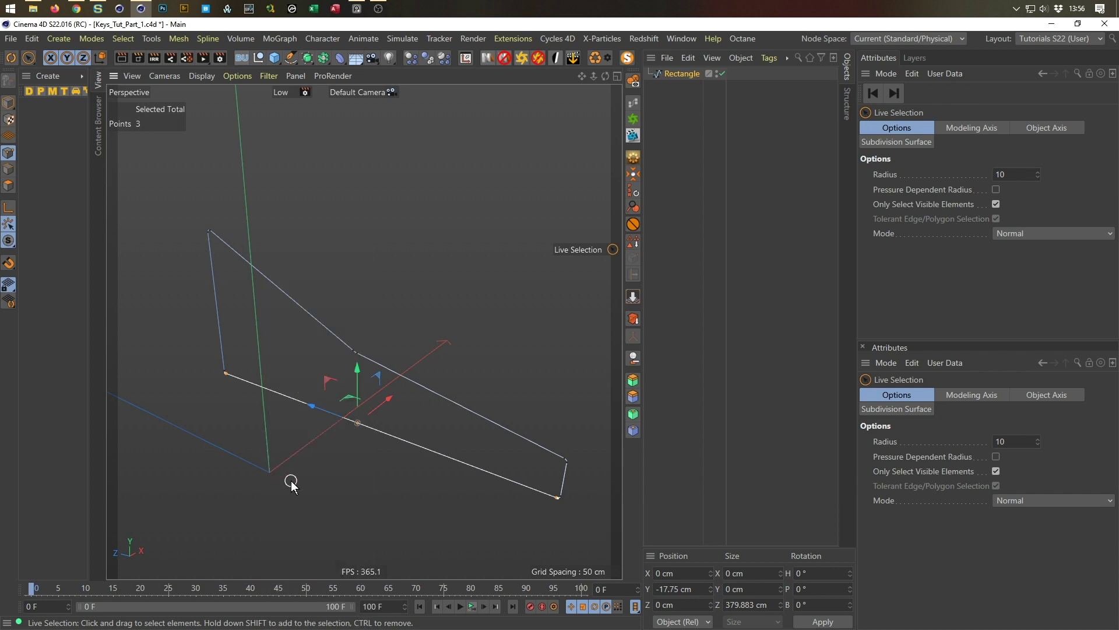
{"action": "left_click", "coordinate": [383, 503]}
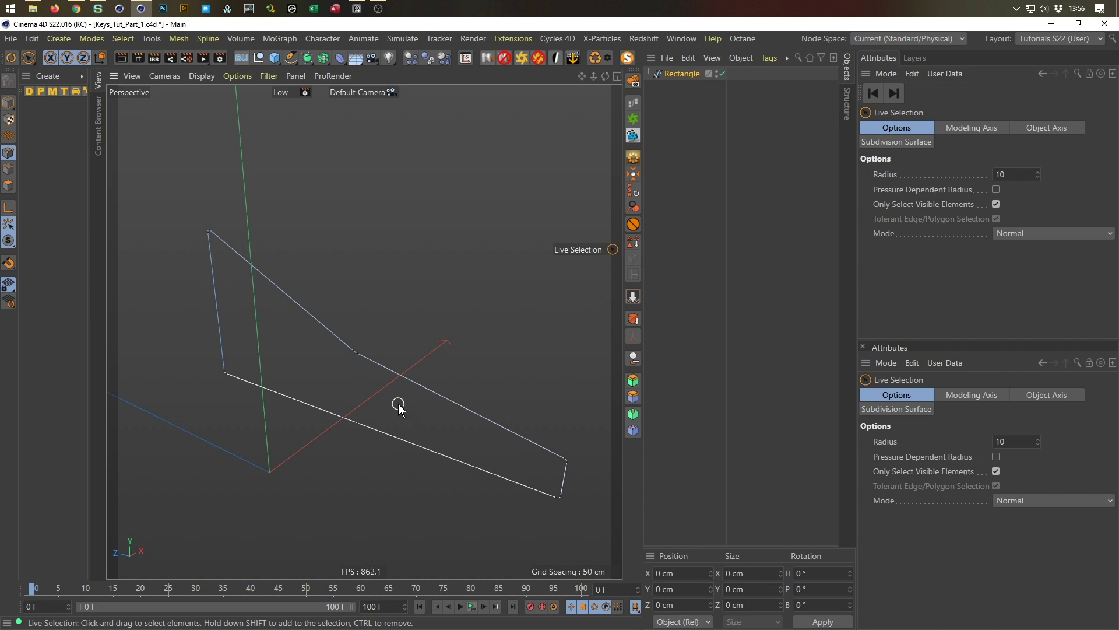
Select the spline's points at the upper bend and the low front end, and delete them
{"action": "left_click", "coordinate": [358, 354]}
{"action": "mouse_move", "coordinate": [561, 450]}
{"action": "left_mouse_down"}
{"action": "mouse_move", "coordinate": [567, 488]}
{"action": "mouse_move", "coordinate": [547, 531]}
{"action": "left_mouse_up"}
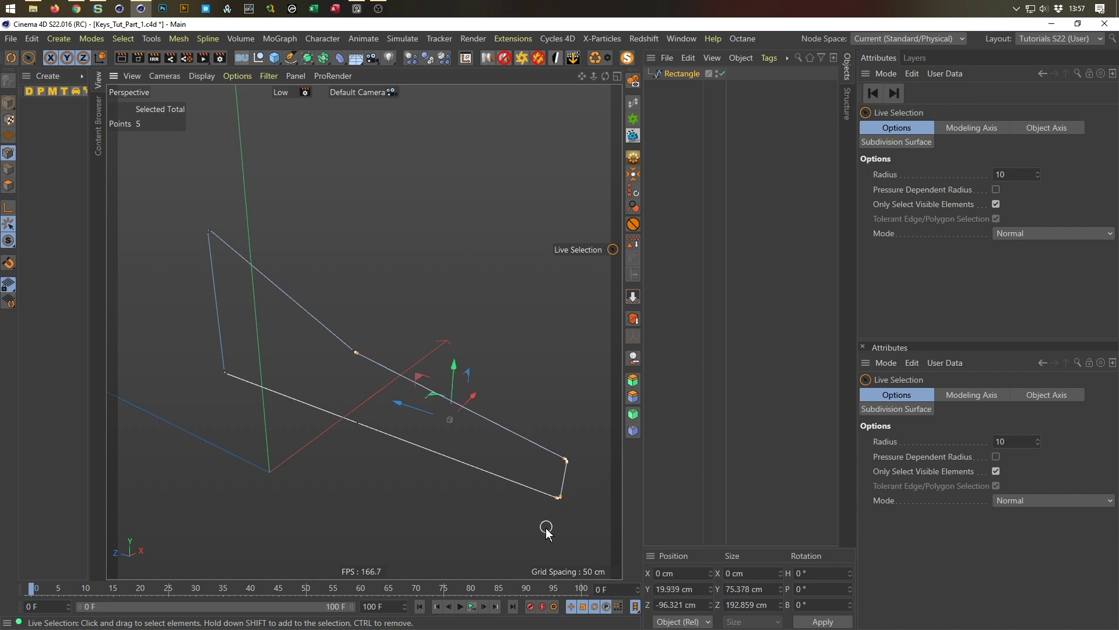
{"action": "key", "text": "Delete"}
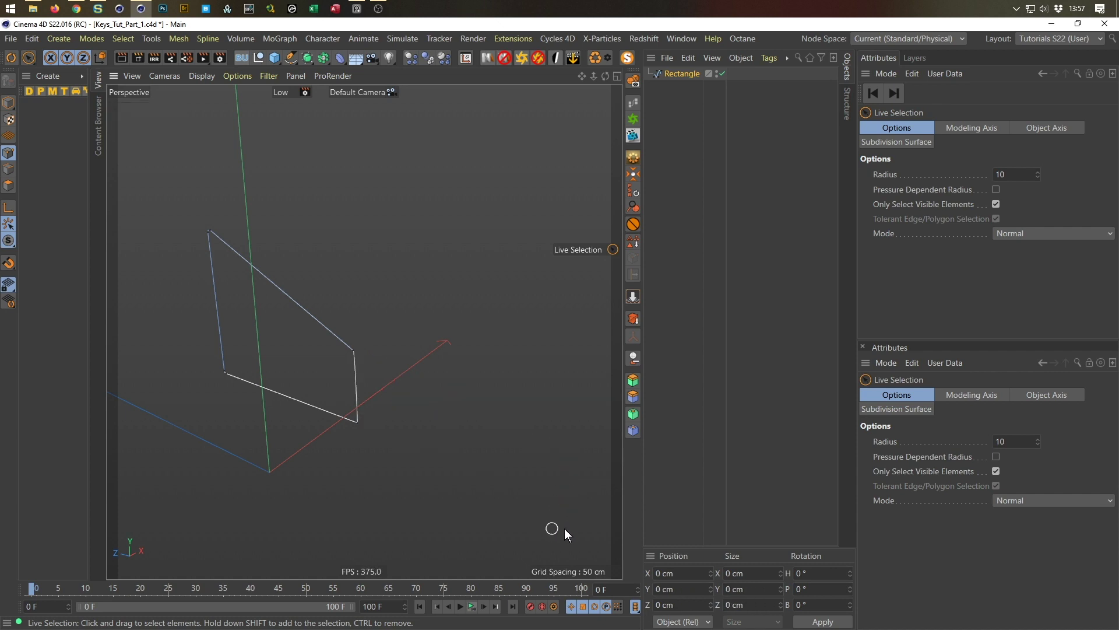
In the Right view, select the shortened spline's upper front corner point and set it to hard interpolation
{"action": "scroll", "coordinate": [302, 318], "scroll_direction": "up", "scroll_amount": 2}
{"action": "middle_click", "coordinate": [331, 327]}
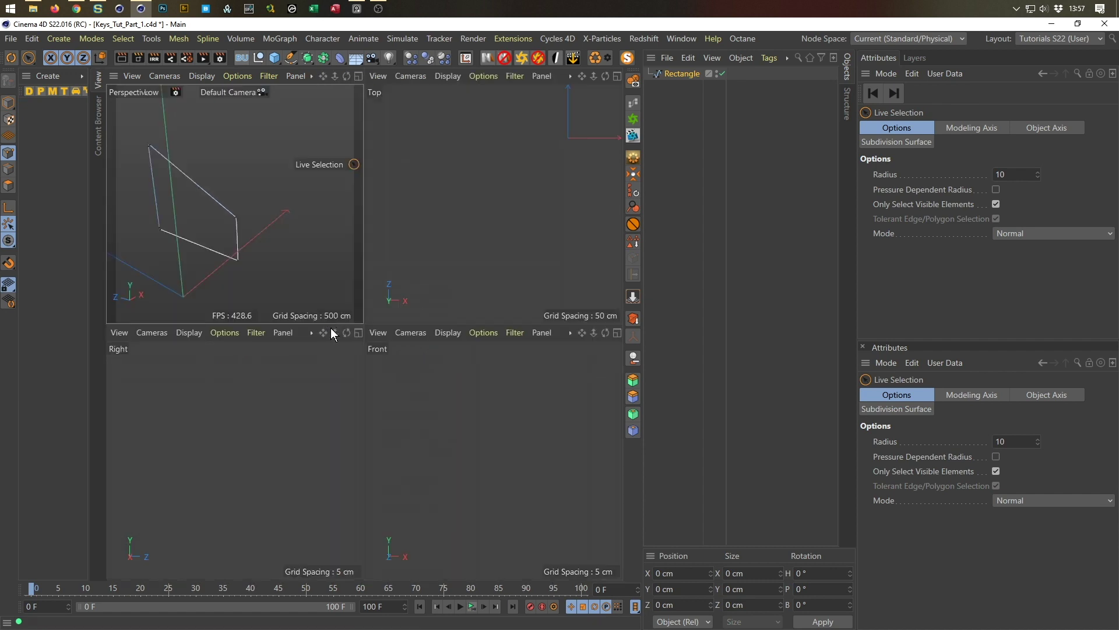
{"action": "middle_click", "coordinate": [465, 443]}
{"action": "scroll", "coordinate": [418, 457], "scroll_direction": "down", "scroll_amount": 5}
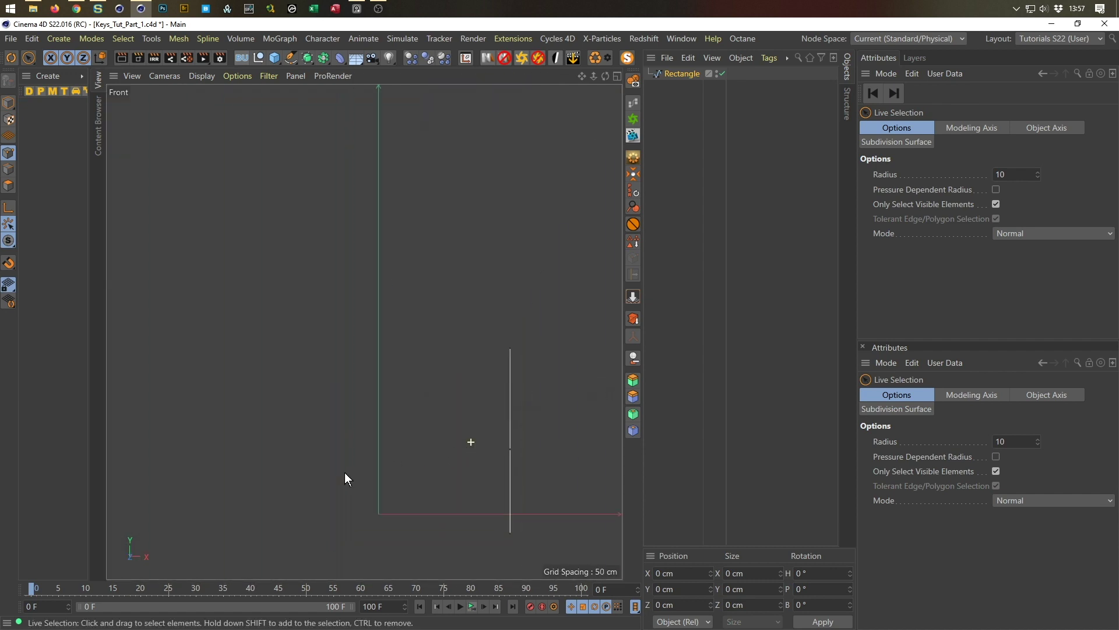
{"action": "middle_click", "coordinate": [345, 475]}
{"action": "scroll", "coordinate": [315, 429], "scroll_direction": "down", "scroll_amount": 5}
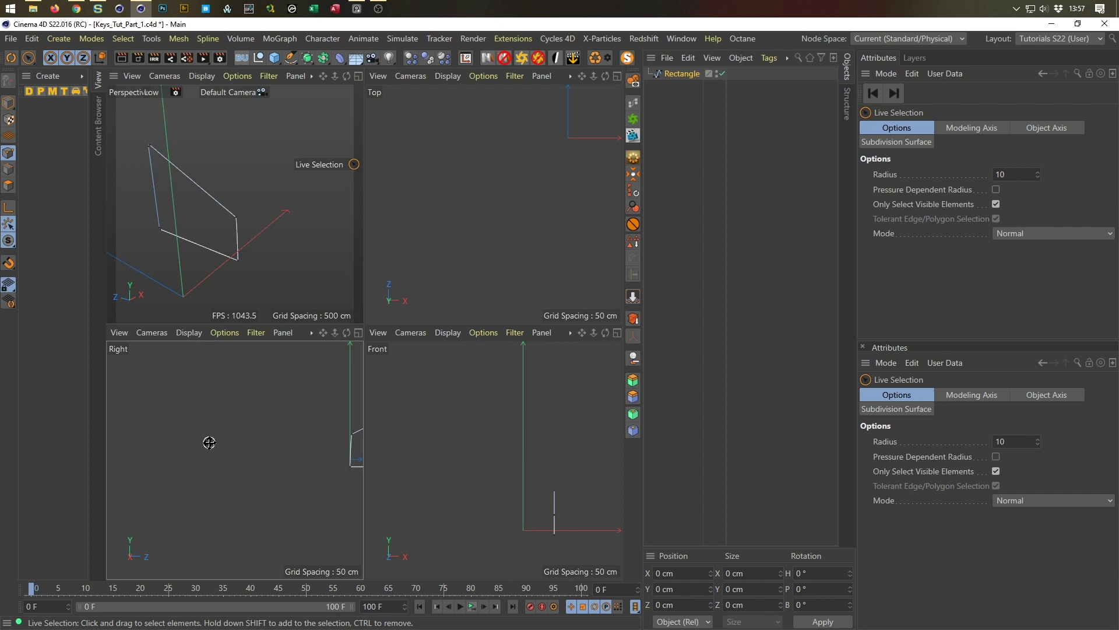
{"action": "middle_click", "coordinate": [210, 439]}
{"action": "middle_click_drag", "start_coordinate": [455, 422], "coordinate": [313, 458]}
{"action": "scroll", "coordinate": [313, 458], "scroll_direction": "up", "scroll_amount": 6}
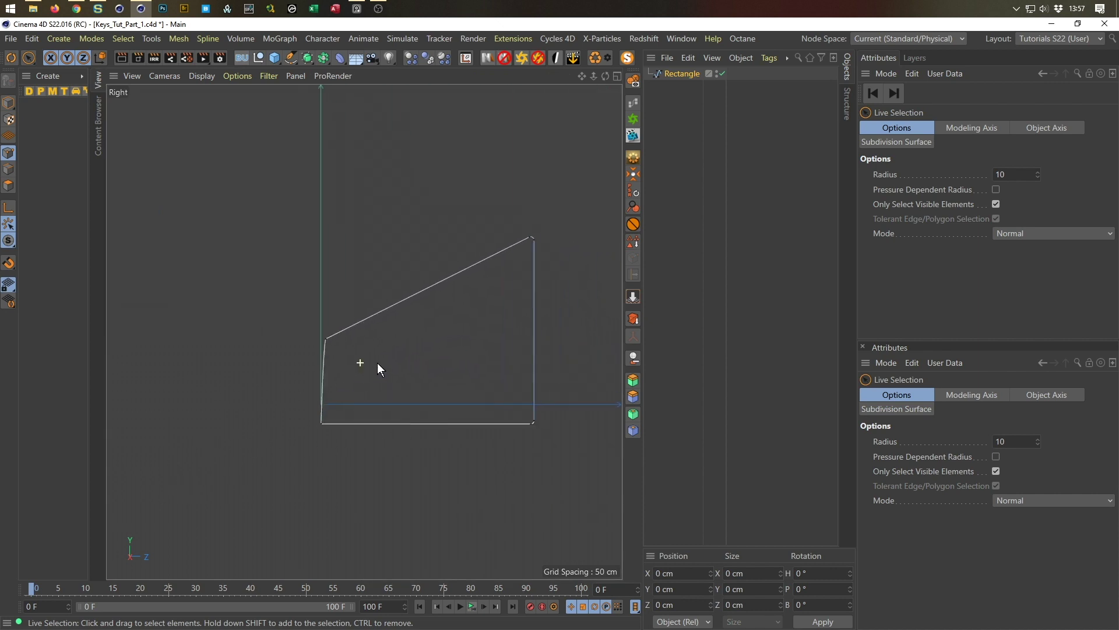
{"action": "left_click", "coordinate": [302, 323]}
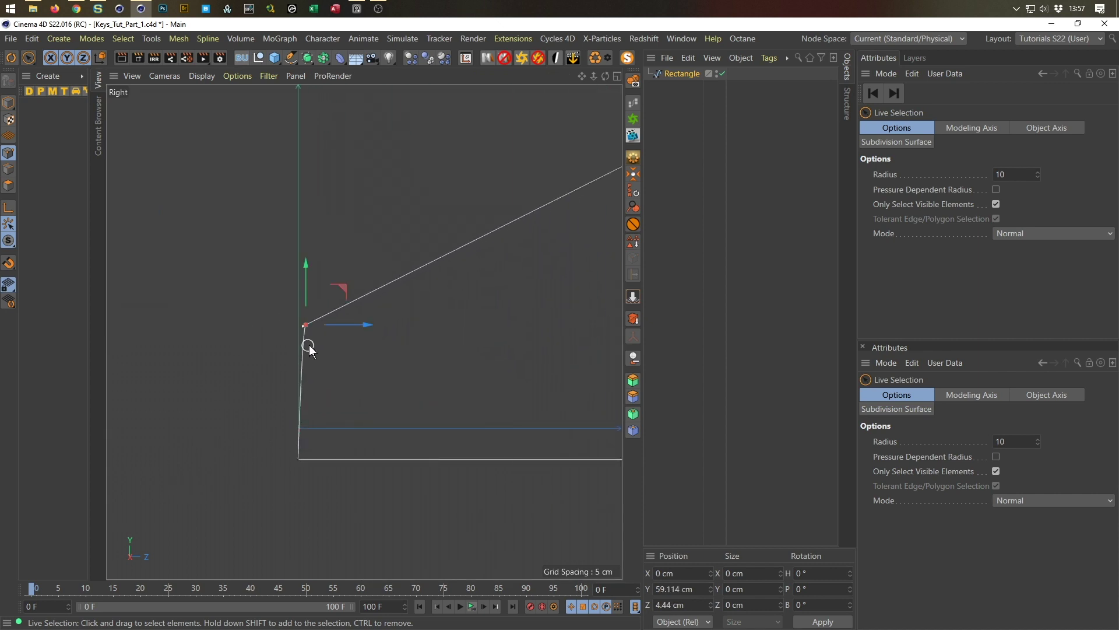
{"action": "right_click", "coordinate": [365, 185]}
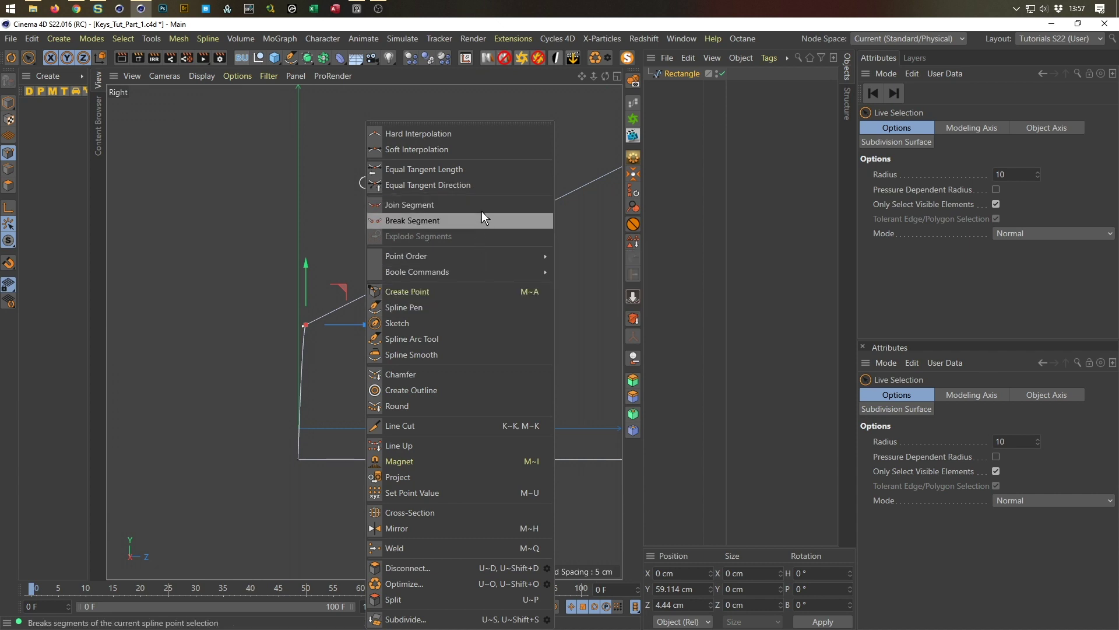
{"action": "mouse_move", "coordinate": [499, 257]}
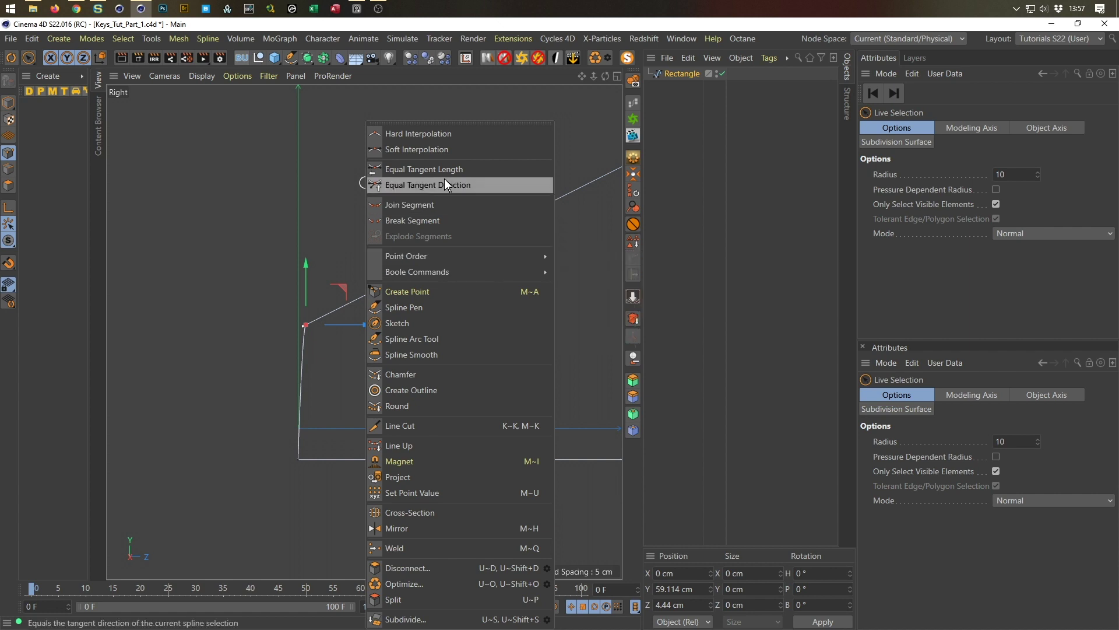
{"action": "left_click", "coordinate": [407, 139]}
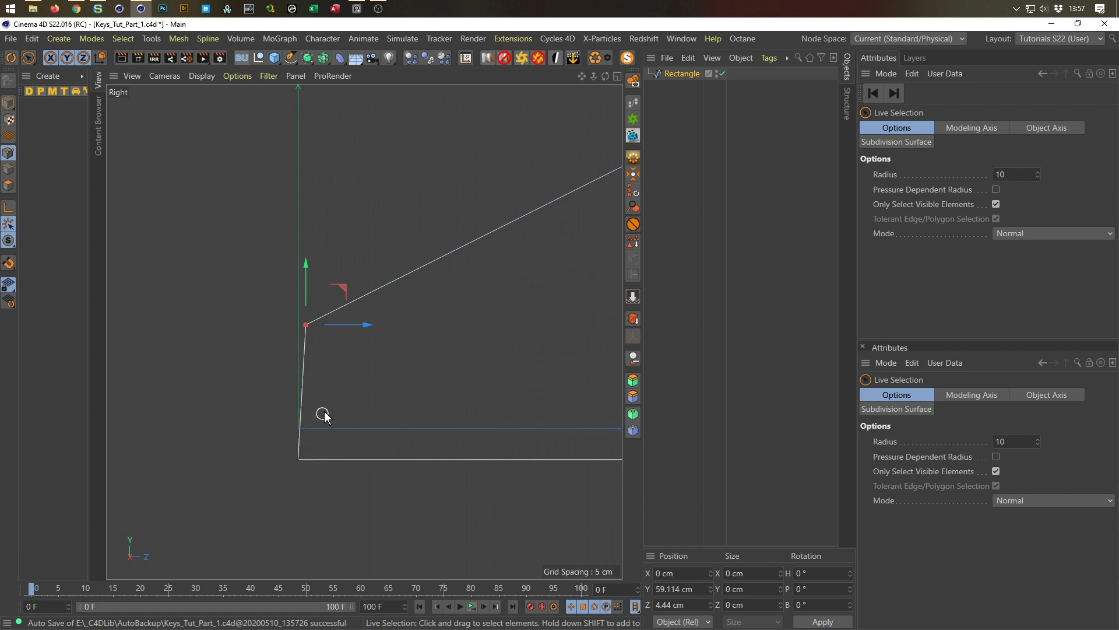
Set the upper front corner point's Z position to 0 cm to align it vertically with the lower front corner
{"action": "left_click", "coordinate": [326, 346]}
{"action": "left_click", "coordinate": [306, 322]}
{"action": "left_click", "coordinate": [283, 465]}
{"action": "left_click", "coordinate": [298, 459]}
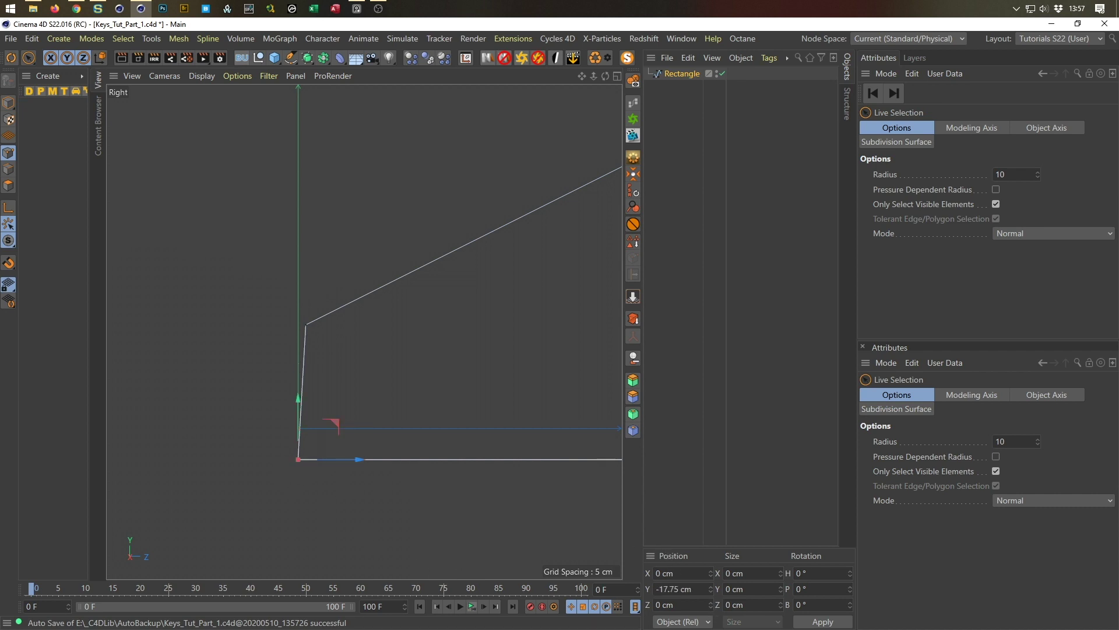
{"action": "left_click", "coordinate": [329, 352]}
{"action": "key", "text": "l"}
{"action": "left_click", "coordinate": [304, 323]}
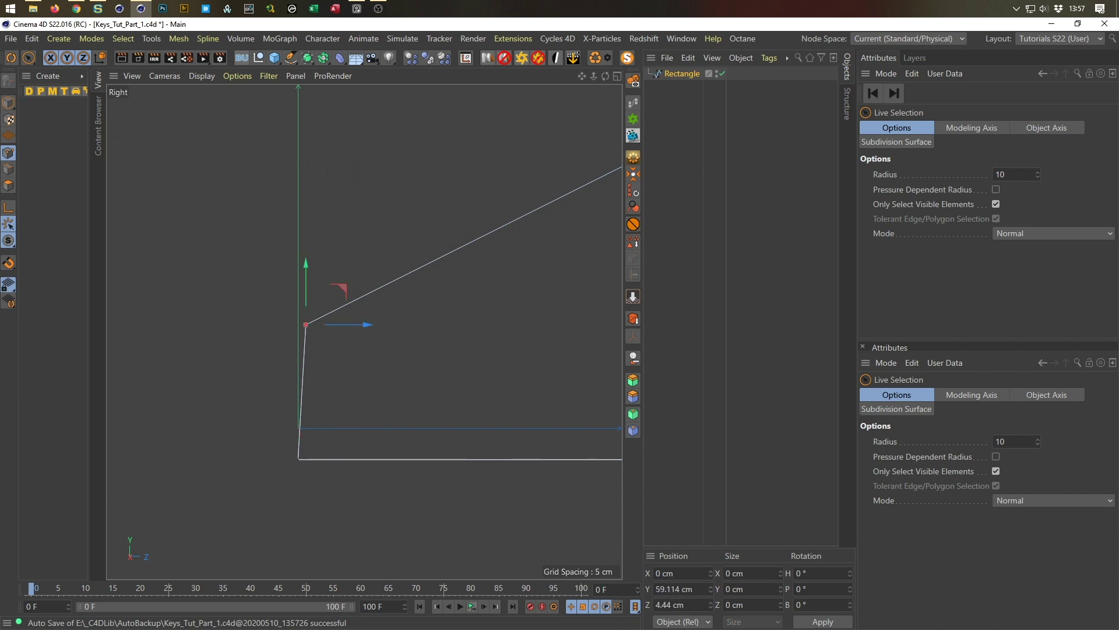
{"action": "type", "text": "0"}
{"action": "key", "text": "Return"}
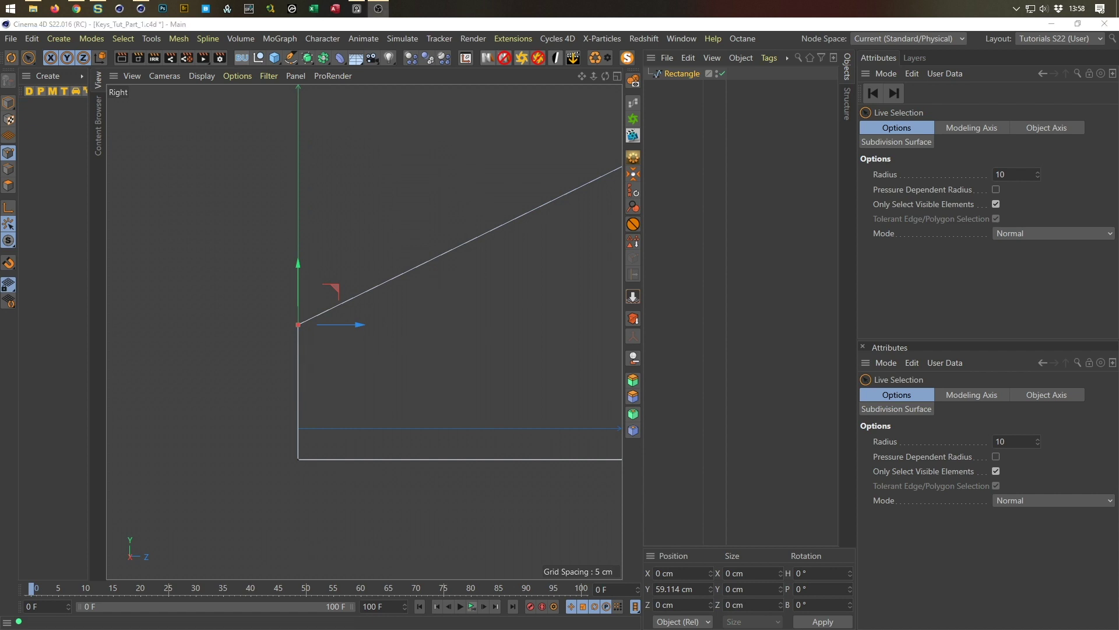
Return to the Perspective view and end the spline's isolation to show the whole keyboard model around it
{"action": "left_click", "coordinate": [365, 399]}
{"action": "middle_click", "coordinate": [366, 400]}
{"action": "middle_click", "coordinate": [315, 244]}
{"action": "left_click_drag", "start_coordinate": [313, 254], "coordinate": [601, 306], "text": "alt"}
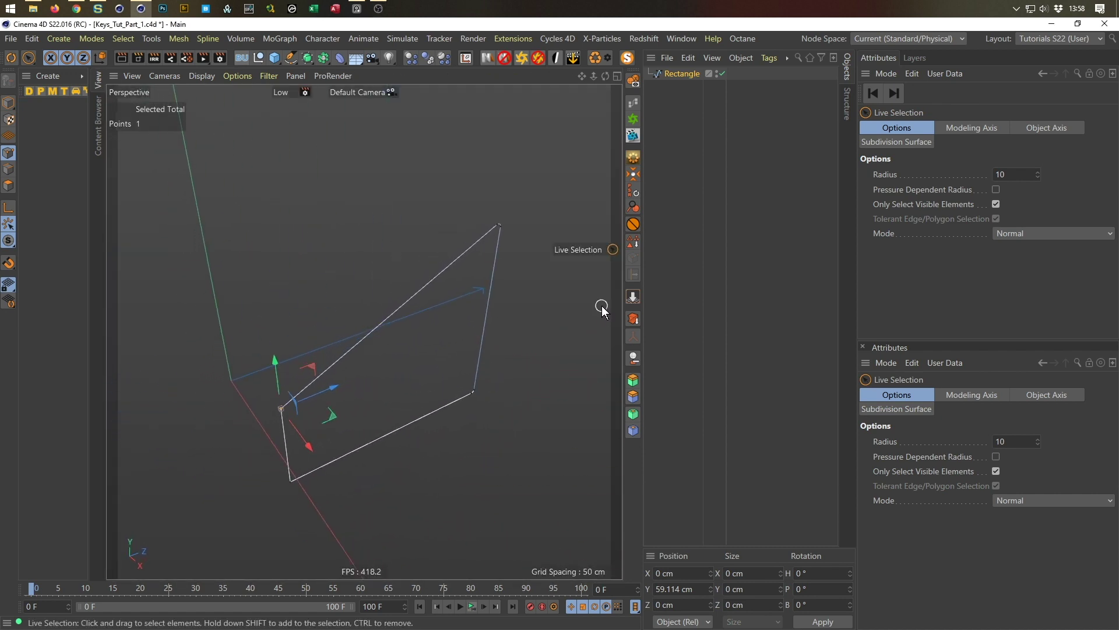
{"action": "left_click", "coordinate": [633, 80]}
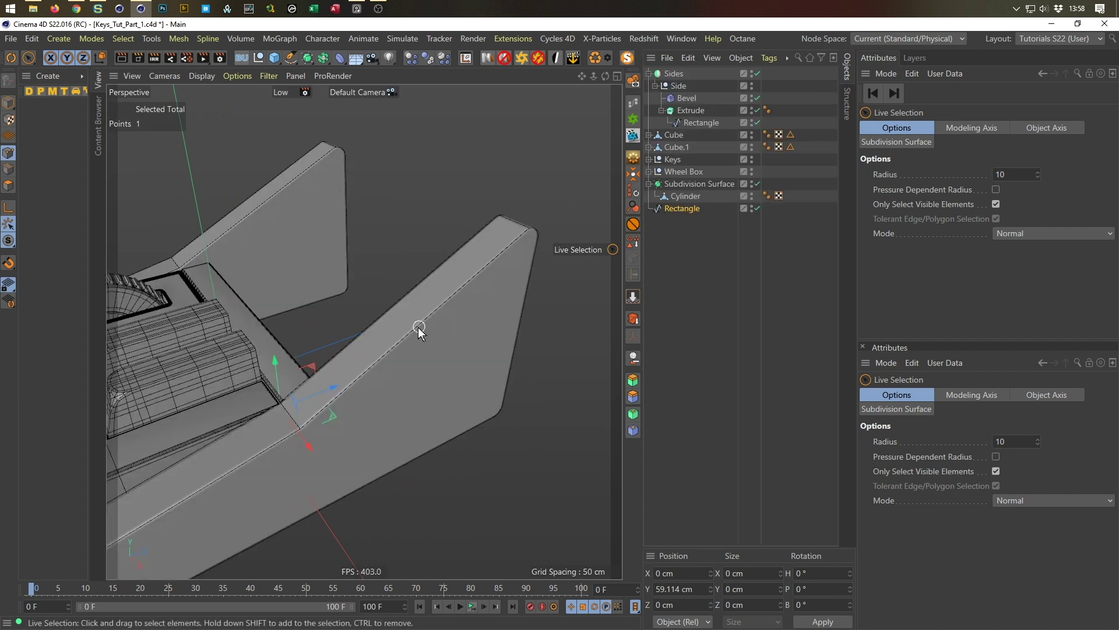
{"action": "scroll", "coordinate": [408, 344], "scroll_direction": "up", "scroll_amount": 2}
{"action": "left_click_drag", "start_coordinate": [380, 360], "coordinate": [280, 338], "text": "alt"}
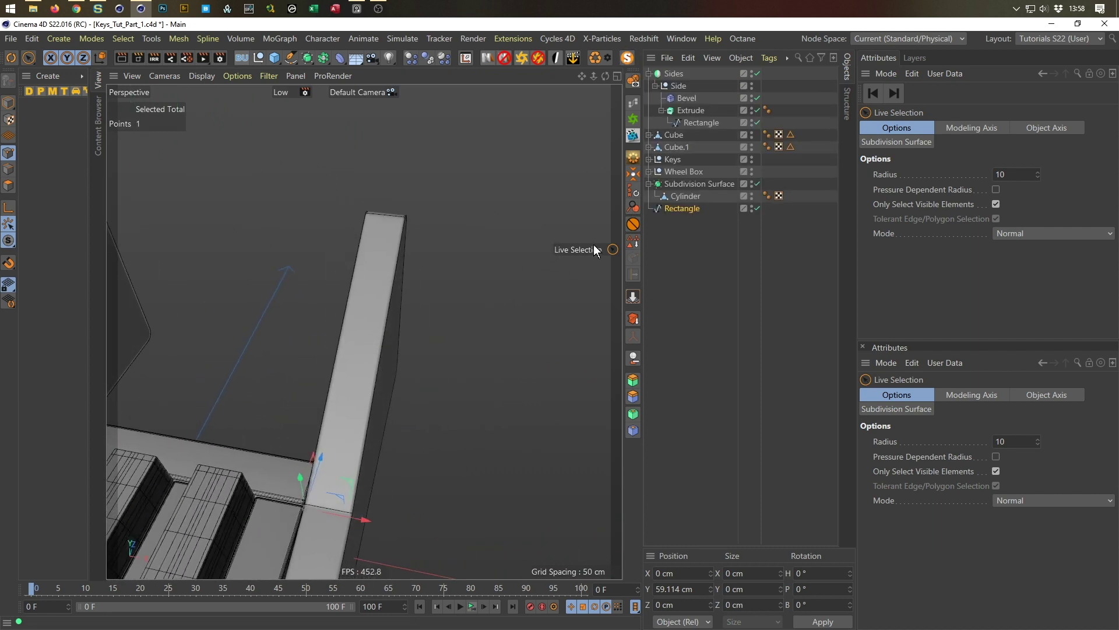
Duplicate the top-level Rectangle spline, and in model mode delete that copy again
{"action": "left_click", "coordinate": [677, 208]}
{"action": "left_click_drag", "start_coordinate": [411, 274], "coordinate": [564, 303], "text": "alt"}
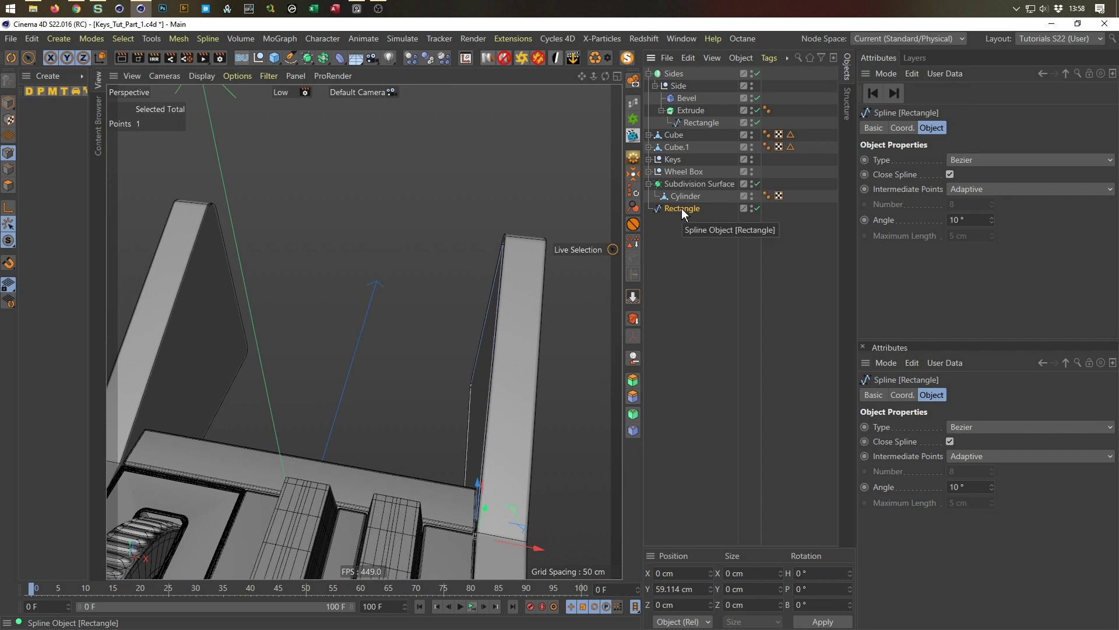
{"action": "left_click_drag", "start_coordinate": [681, 208], "coordinate": [680, 241], "text": "ctrl"}
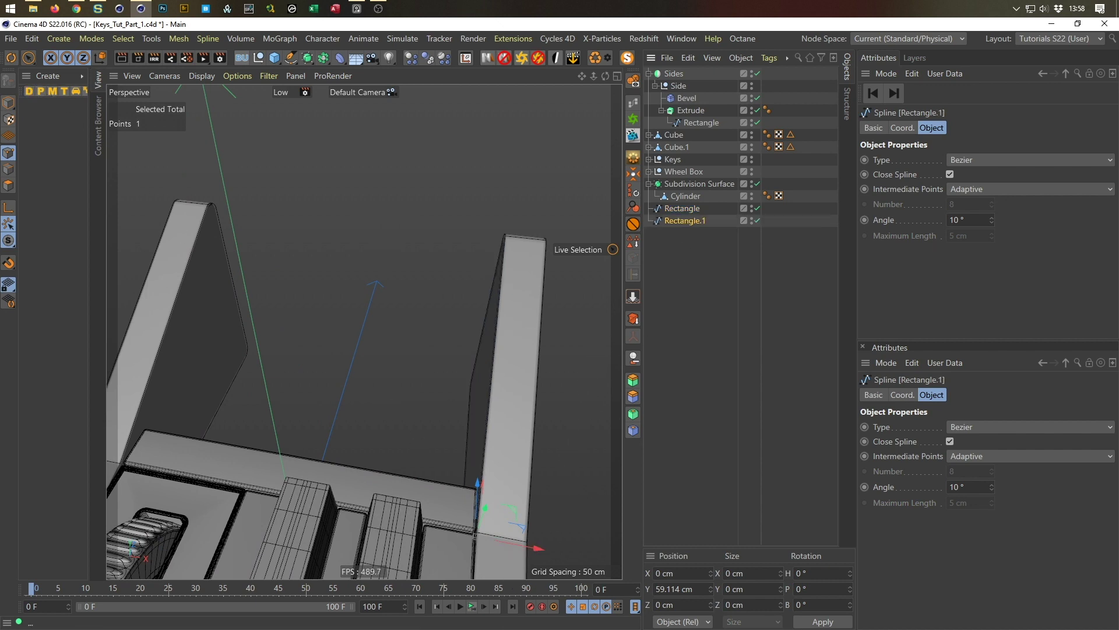
{"action": "left_click", "coordinate": [8, 102]}
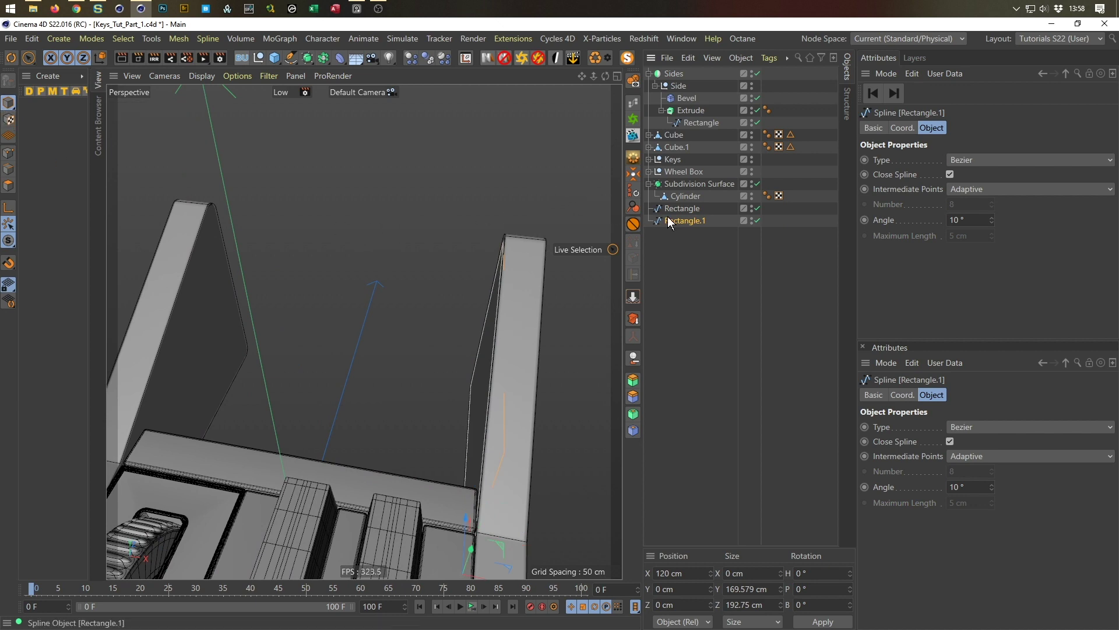
{"action": "key", "text": "Delete"}
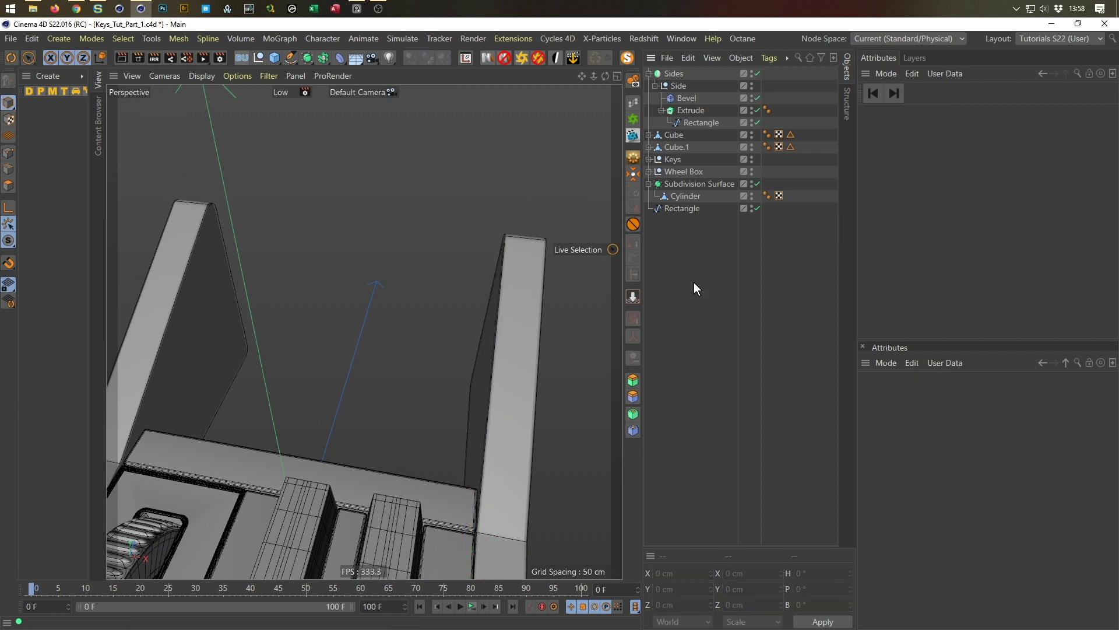
Center the Rectangle spline's axis on its shape and duplicate the spline at the top level of the scene
{"action": "left_click", "coordinate": [681, 208]}
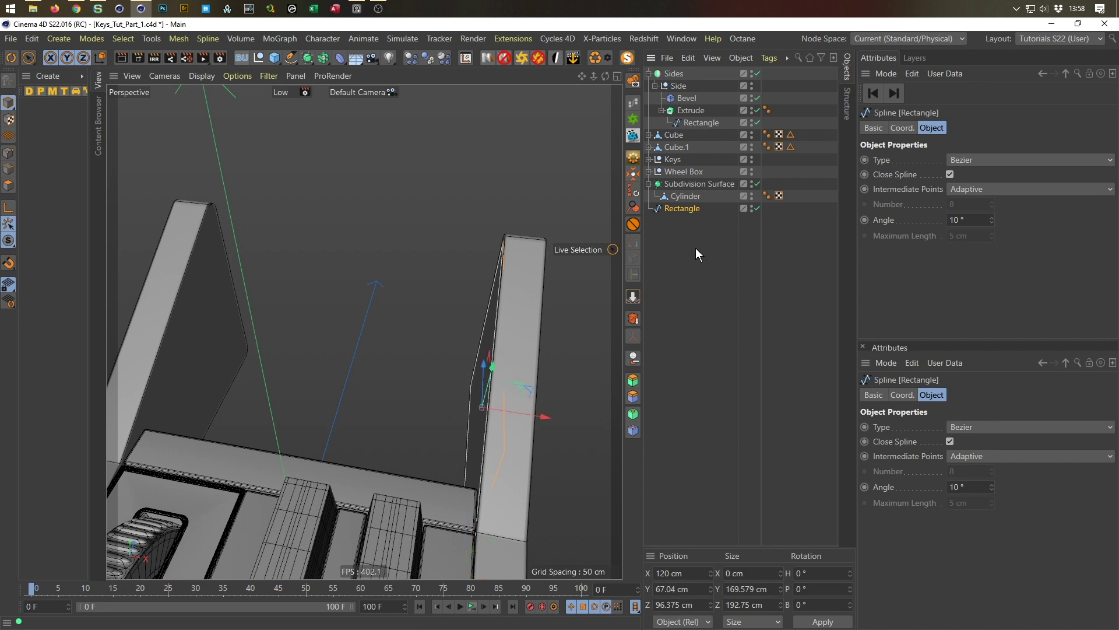
{"action": "left_click_drag", "start_coordinate": [686, 209], "coordinate": [665, 302], "text": "ctrl"}
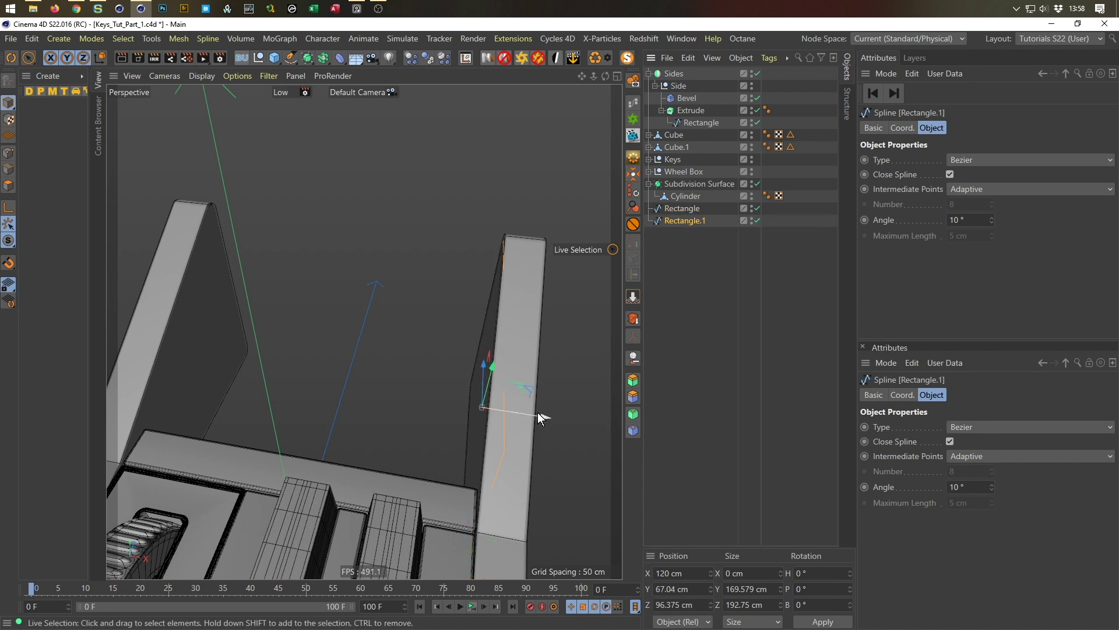
Move the duplicated Rectangle spline to the opposite side panel at X -120 cm and place both splines under a new Loft
{"action": "left_click_drag", "start_coordinate": [544, 417], "coordinate": [236, 382]}
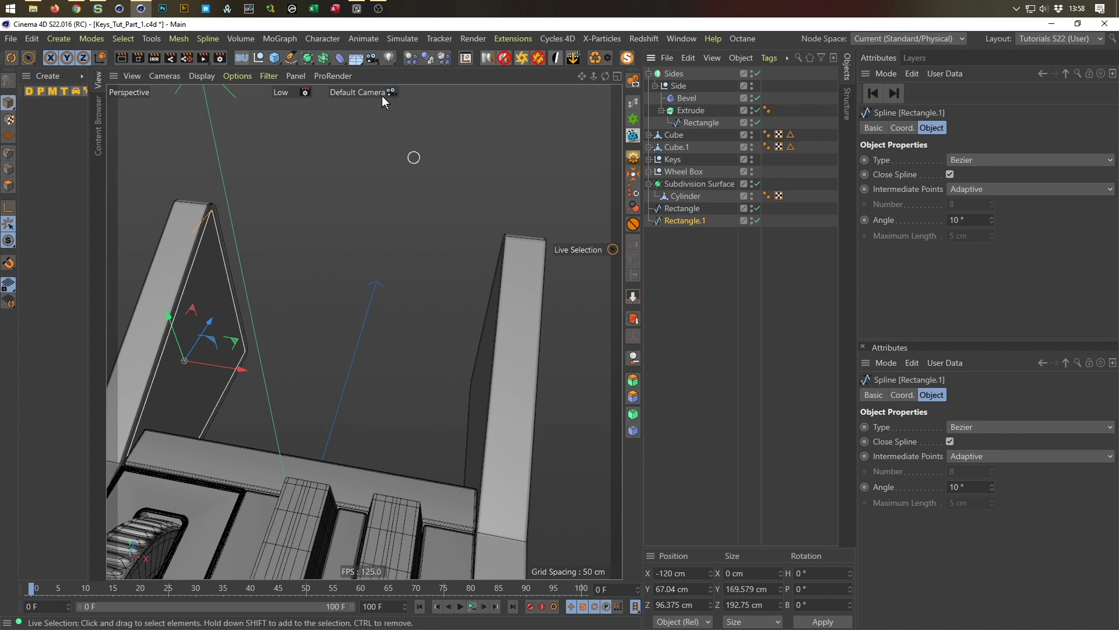
{"action": "left_click", "coordinate": [307, 59]}
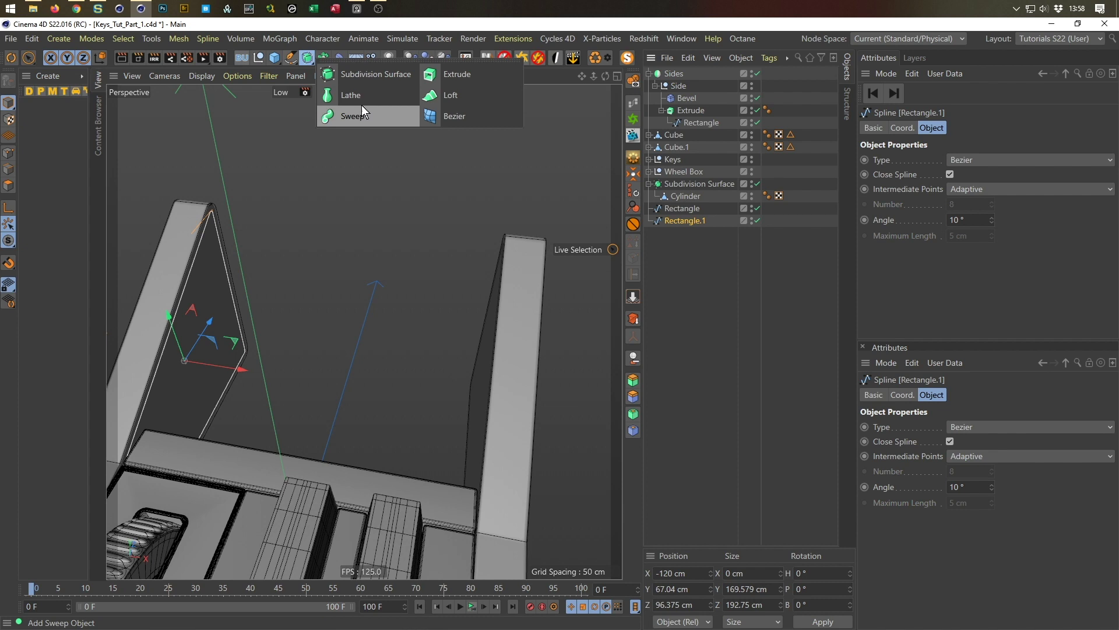
{"action": "left_click", "coordinate": [450, 95]}
{"action": "left_click_drag", "start_coordinate": [672, 74], "coordinate": [675, 208]}
Examine the Loft's front edge and its fit against the cube strip and side panels in the Perspective and Right views
{"action": "left_click_drag", "start_coordinate": [466, 369], "coordinate": [253, 466], "text": "alt"}
{"action": "left_click_drag", "start_coordinate": [242, 506], "coordinate": [261, 460], "text": "alt"}
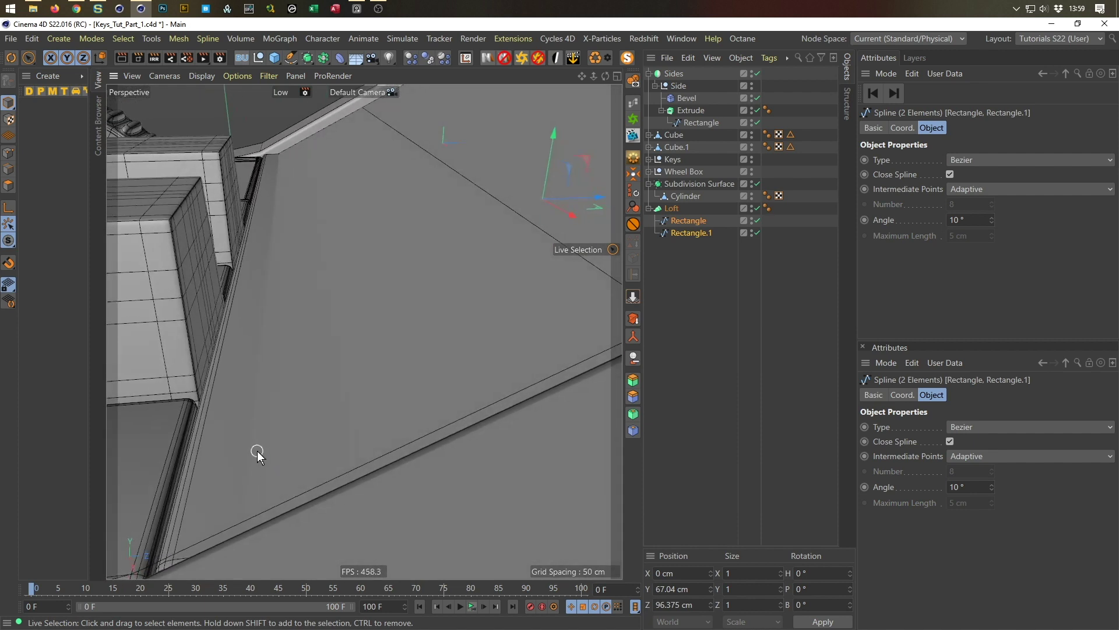
{"action": "middle_click", "coordinate": [301, 455]}
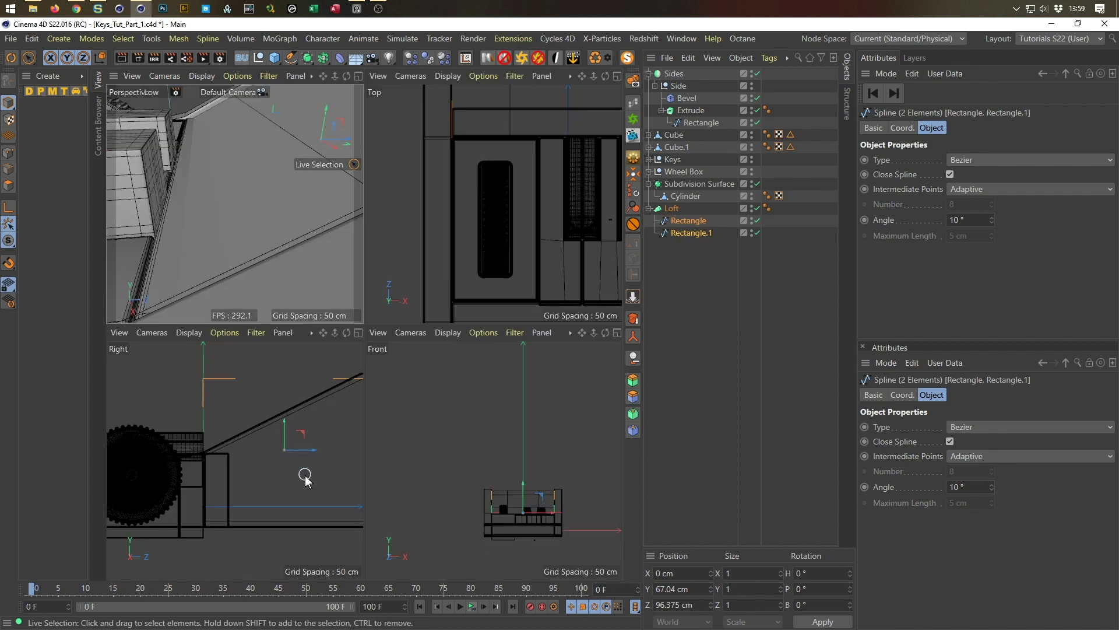
{"action": "middle_click", "coordinate": [303, 470]}
{"action": "scroll", "coordinate": [368, 394], "scroll_direction": "up", "scroll_amount": 10}
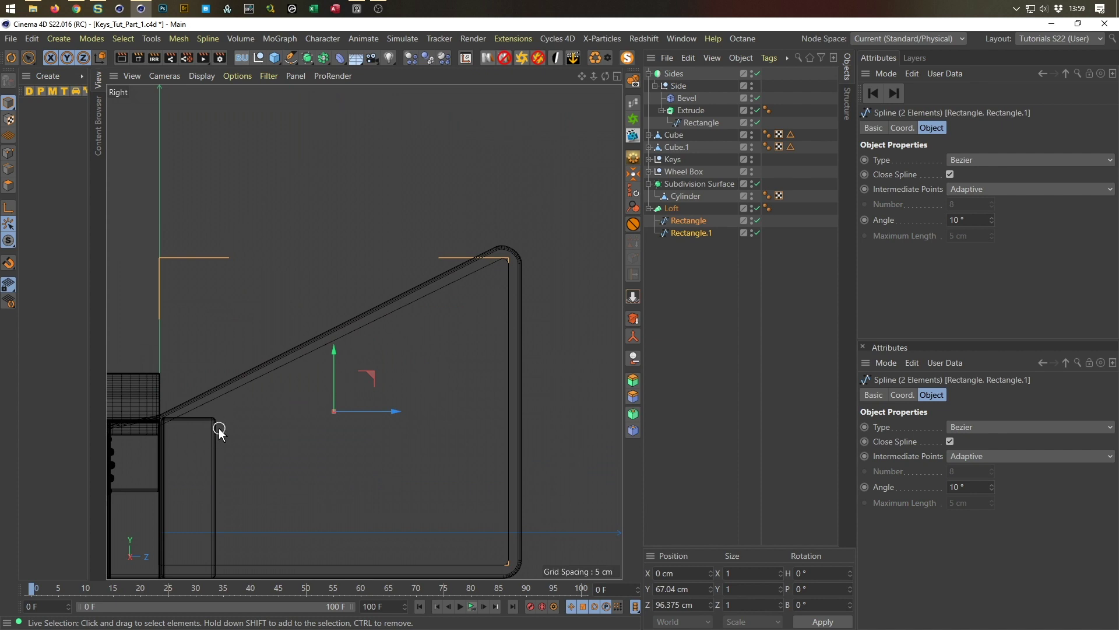
{"action": "middle_click", "coordinate": [240, 399]}
{"action": "middle_click", "coordinate": [226, 249]}
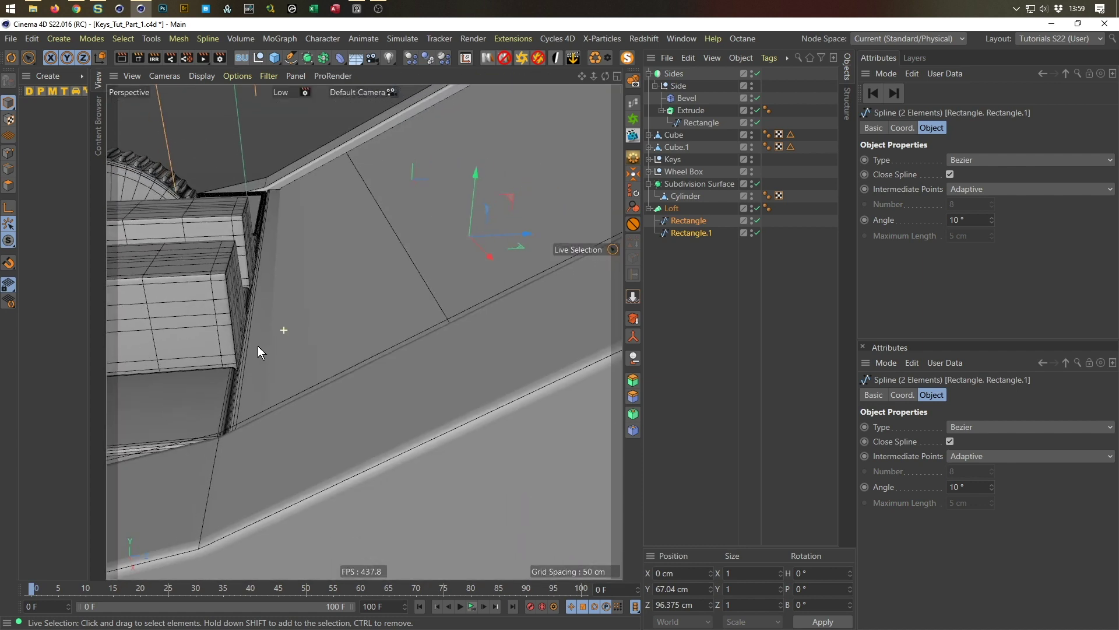
{"action": "right_click_drag", "start_coordinate": [258, 345], "coordinate": [242, 353], "text": "alt"}
{"action": "left_click_drag", "start_coordinate": [293, 380], "coordinate": [291, 413], "text": "alt"}
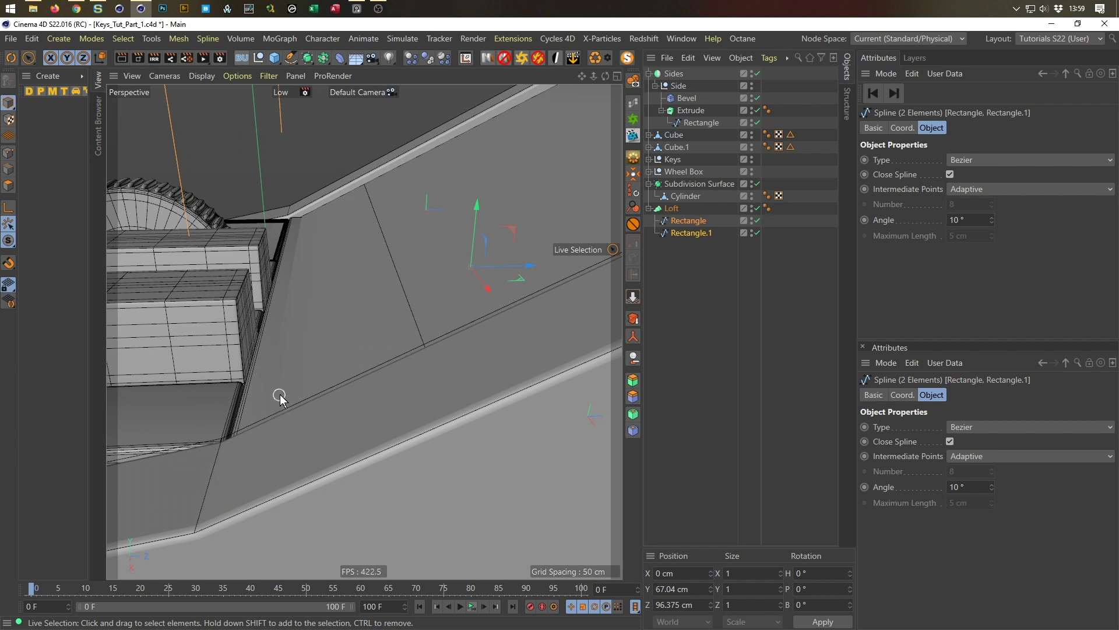
Raise the four top points of Cube.1 to Y 80.546 cm in the Right view and check the strip against the Loft
{"action": "middle_click", "coordinate": [285, 385]}
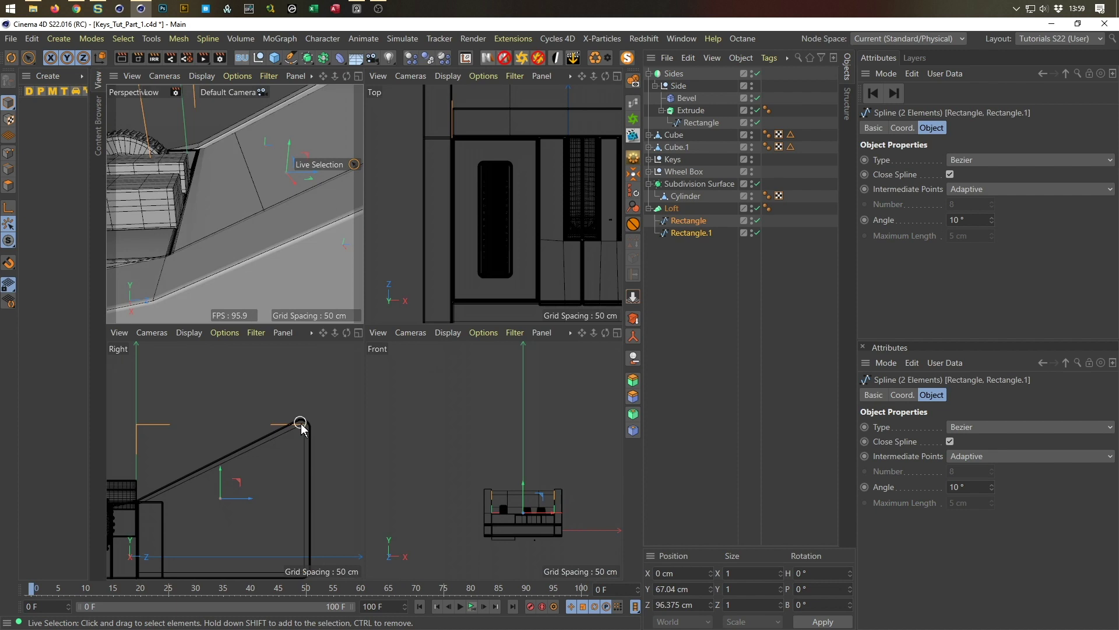
{"action": "middle_click", "coordinate": [300, 425]}
{"action": "scroll", "coordinate": [414, 381], "scroll_direction": "down", "scroll_amount": 3}
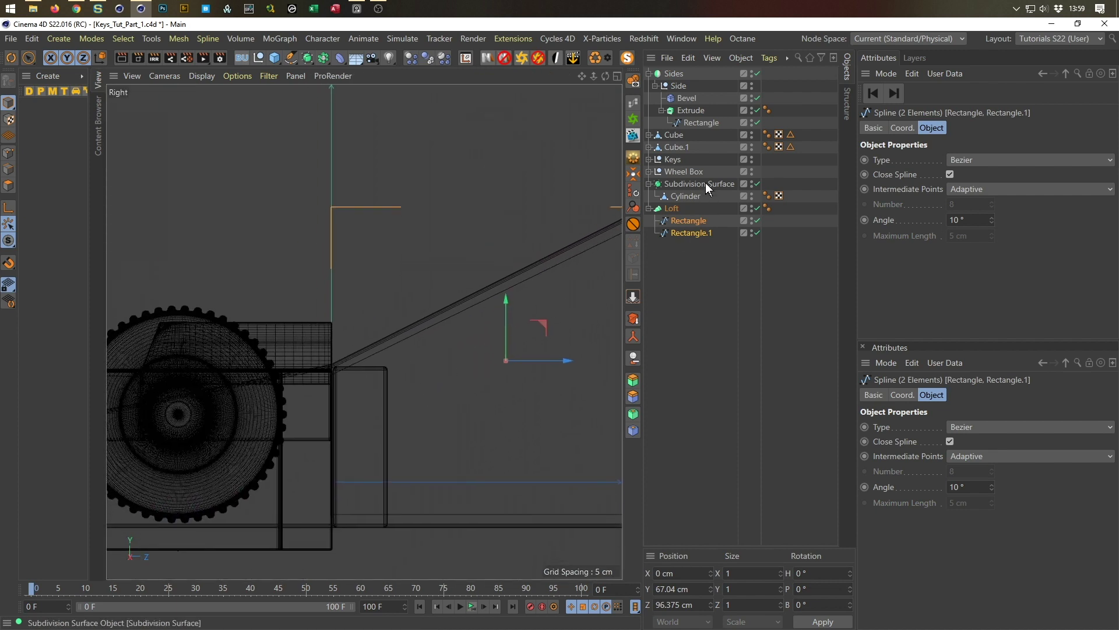
{"action": "left_click", "coordinate": [675, 148]}
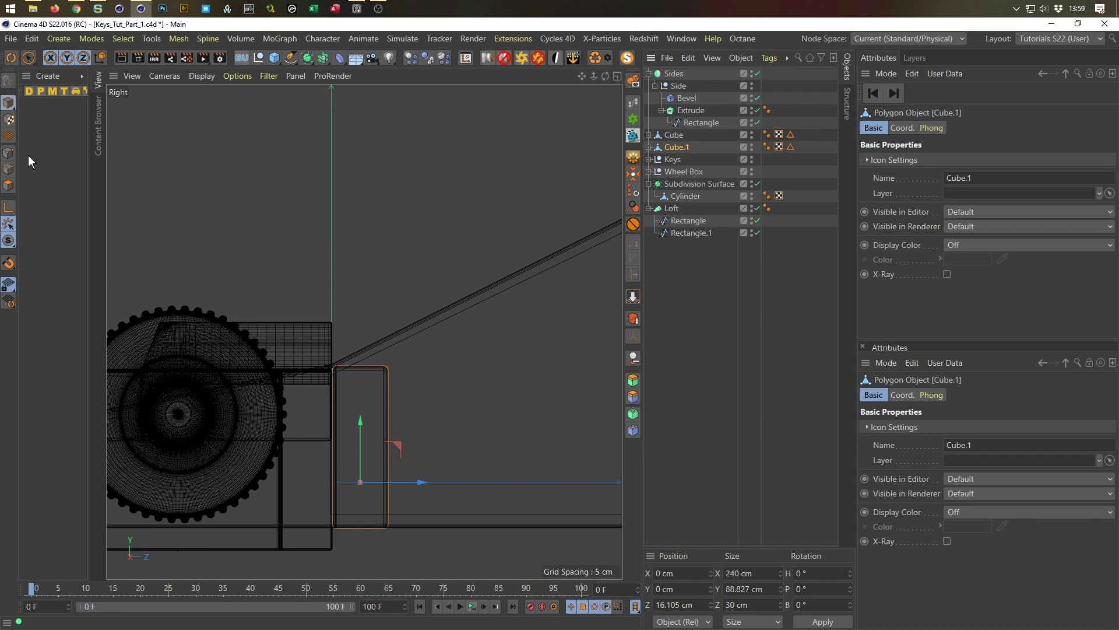
{"action": "left_click", "coordinate": [9, 153]}
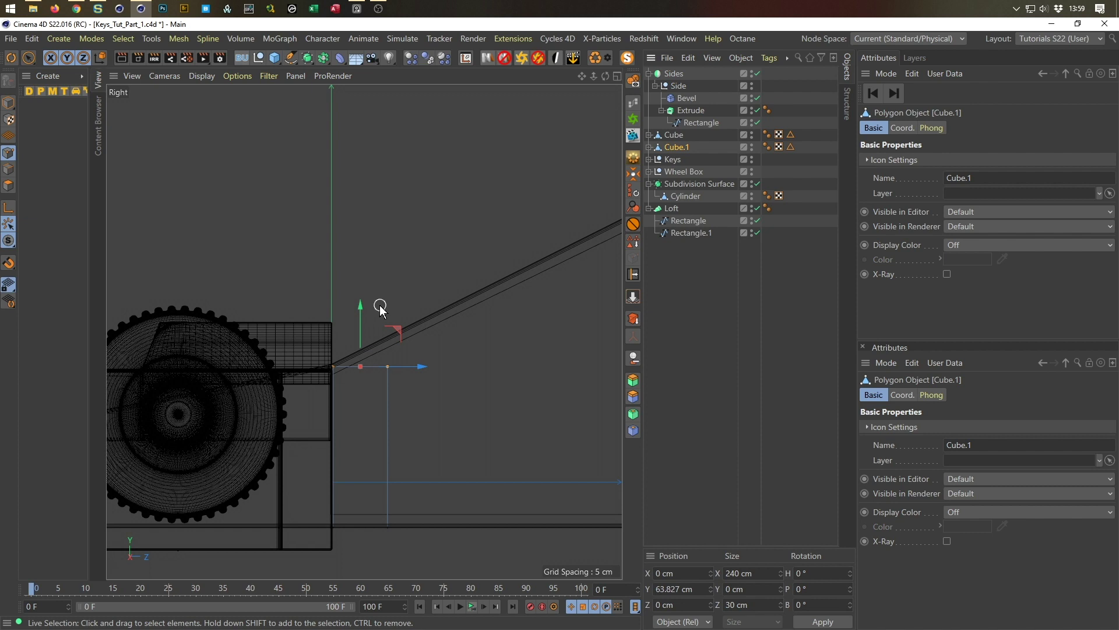
{"action": "left_click_drag", "start_coordinate": [360, 303], "coordinate": [369, 272]}
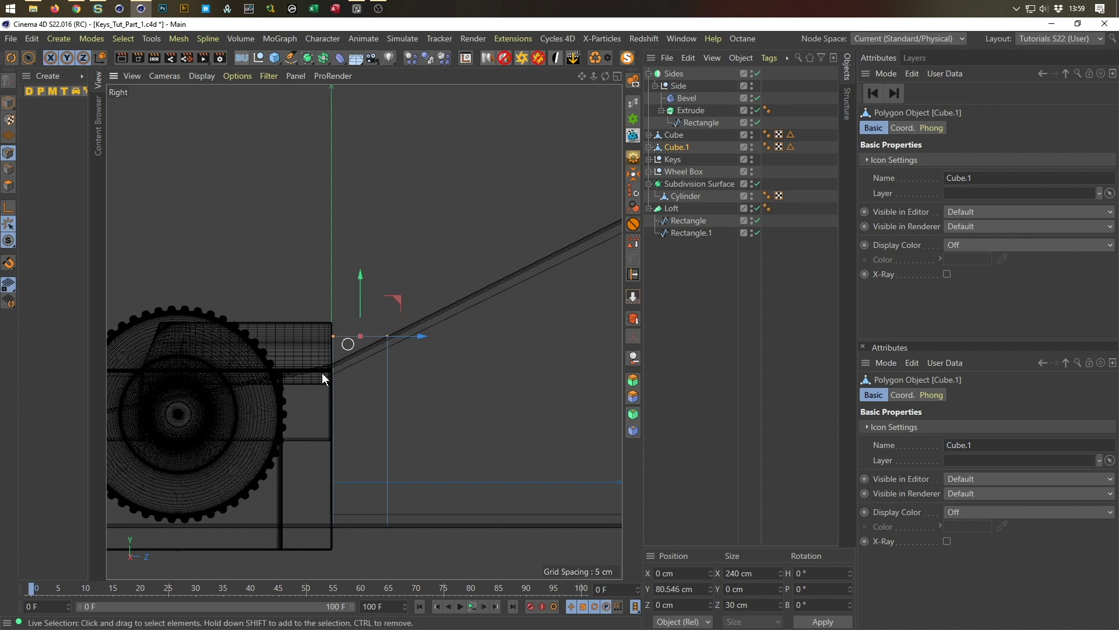
{"action": "middle_click", "coordinate": [322, 372]}
{"action": "middle_click", "coordinate": [279, 250]}
{"action": "left_click_drag", "start_coordinate": [264, 228], "coordinate": [274, 291], "text": "alt"}
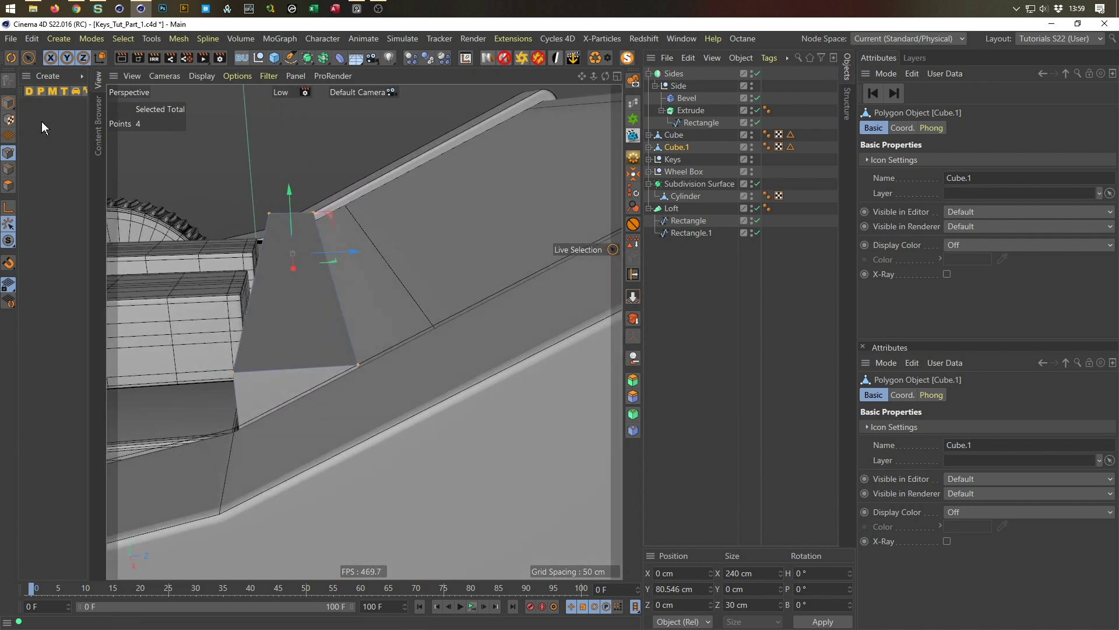
{"action": "left_click", "coordinate": [8, 103]}
{"action": "left_click_drag", "start_coordinate": [378, 334], "coordinate": [407, 326], "text": "alt"}
{"action": "left_click_drag", "start_coordinate": [356, 260], "coordinate": [322, 393], "text": "alt"}
Raise Cube.1's top points further to Y 87.942 cm and check the strip's height in the Perspective view
{"action": "middle_click", "coordinate": [321, 393]}
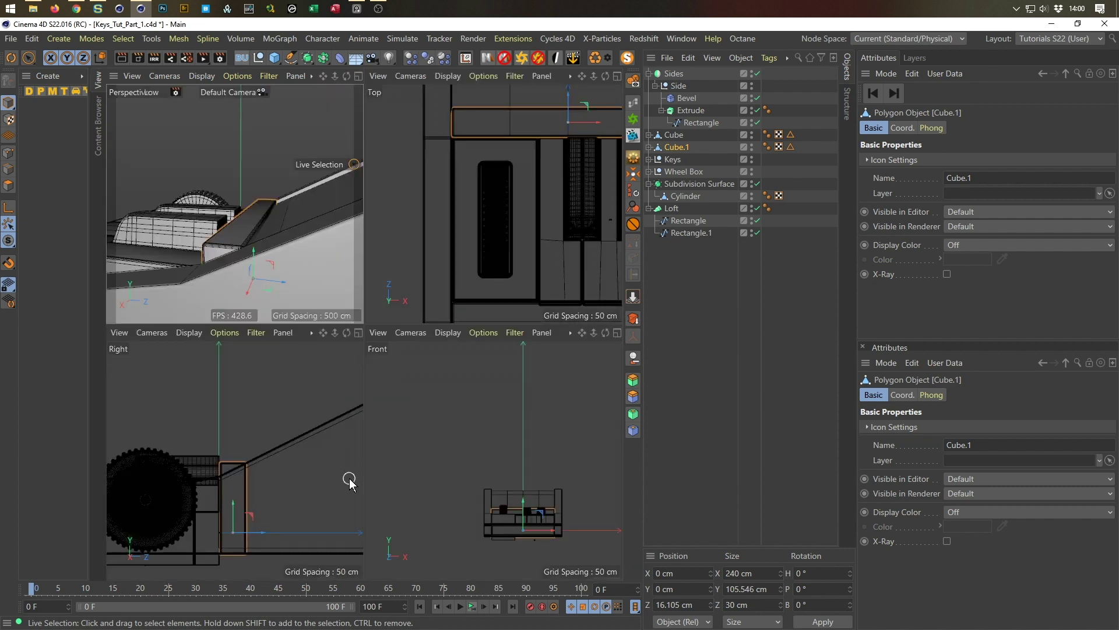
{"action": "middle_click", "coordinate": [350, 480]}
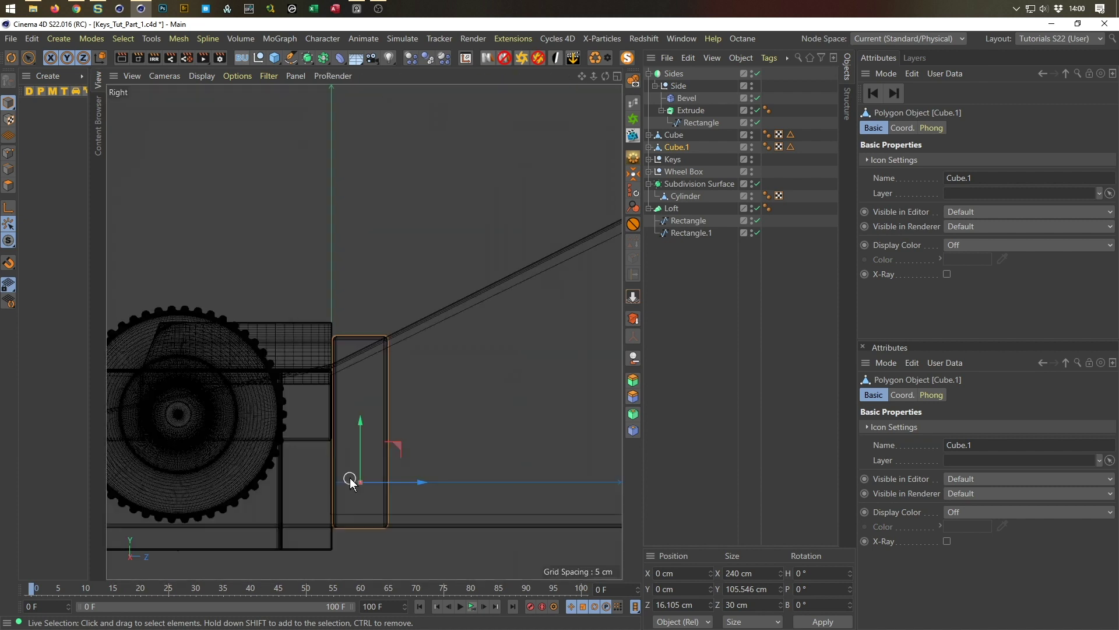
{"action": "left_click", "coordinate": [9, 152]}
{"action": "left_click_drag", "start_coordinate": [372, 284], "coordinate": [372, 270]}
{"action": "left_click", "coordinate": [10, 104]}
{"action": "middle_click", "coordinate": [198, 204]}
{"action": "middle_click", "coordinate": [204, 211]}
{"action": "left_click_drag", "start_coordinate": [347, 341], "coordinate": [257, 399], "text": "alt"}
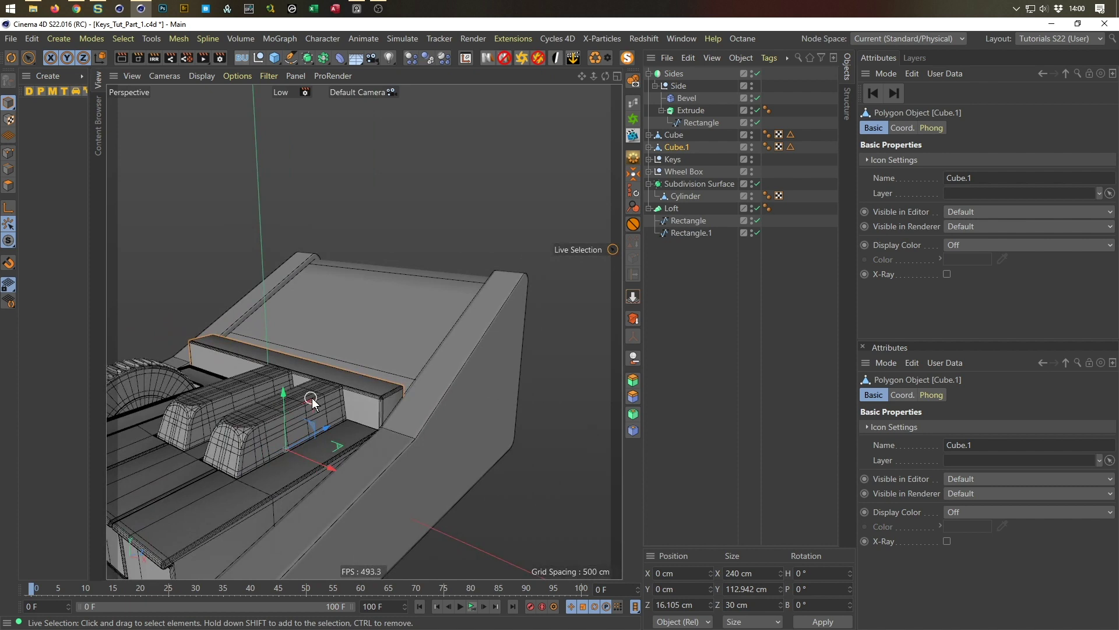
{"action": "right_click_drag", "start_coordinate": [342, 337], "coordinate": [364, 369], "text": "alt"}
{"action": "left_click_drag", "start_coordinate": [364, 369], "coordinate": [393, 342], "text": "alt"}
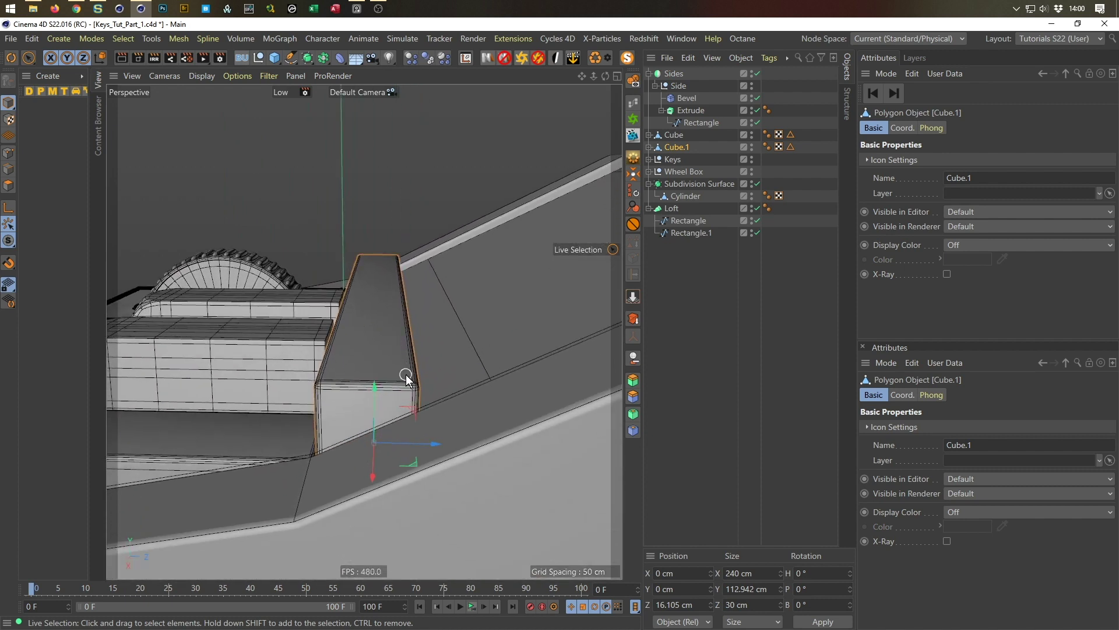
Lower Cube.1's top points to Y 78.158 cm and return to model mode
{"action": "left_click", "coordinate": [9, 152]}
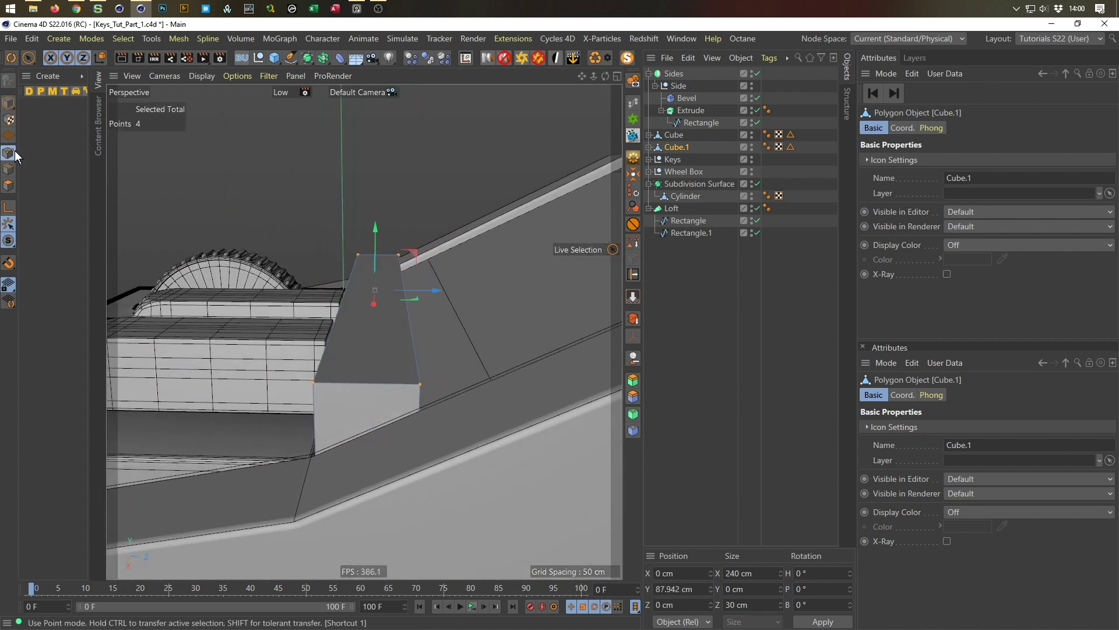
{"action": "left_click_drag", "start_coordinate": [373, 228], "coordinate": [417, 316]}
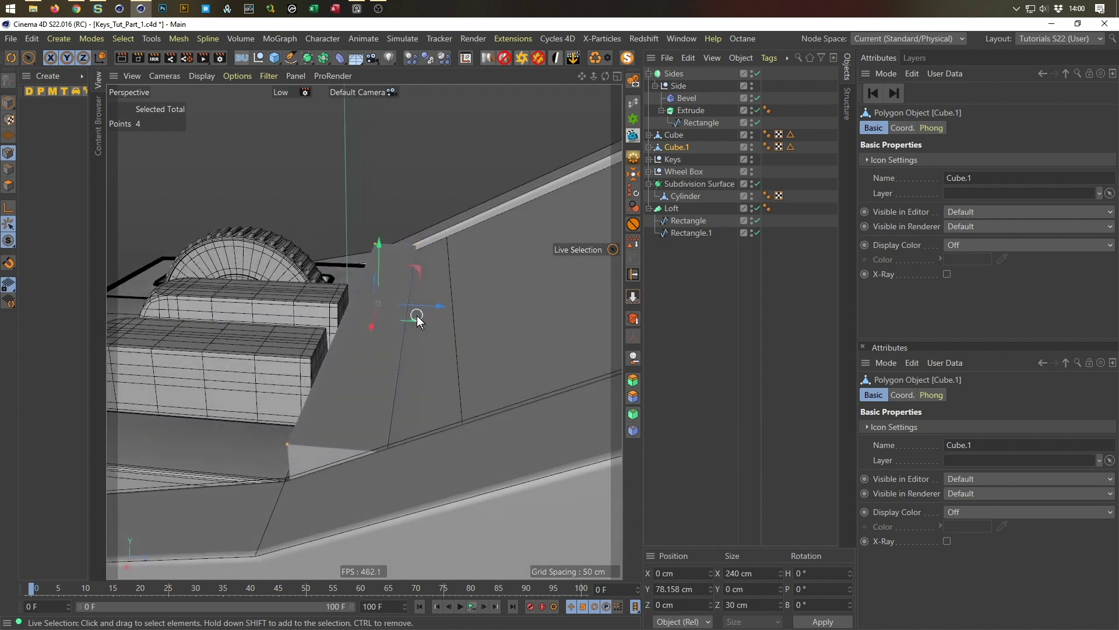
{"action": "left_click", "coordinate": [8, 102]}
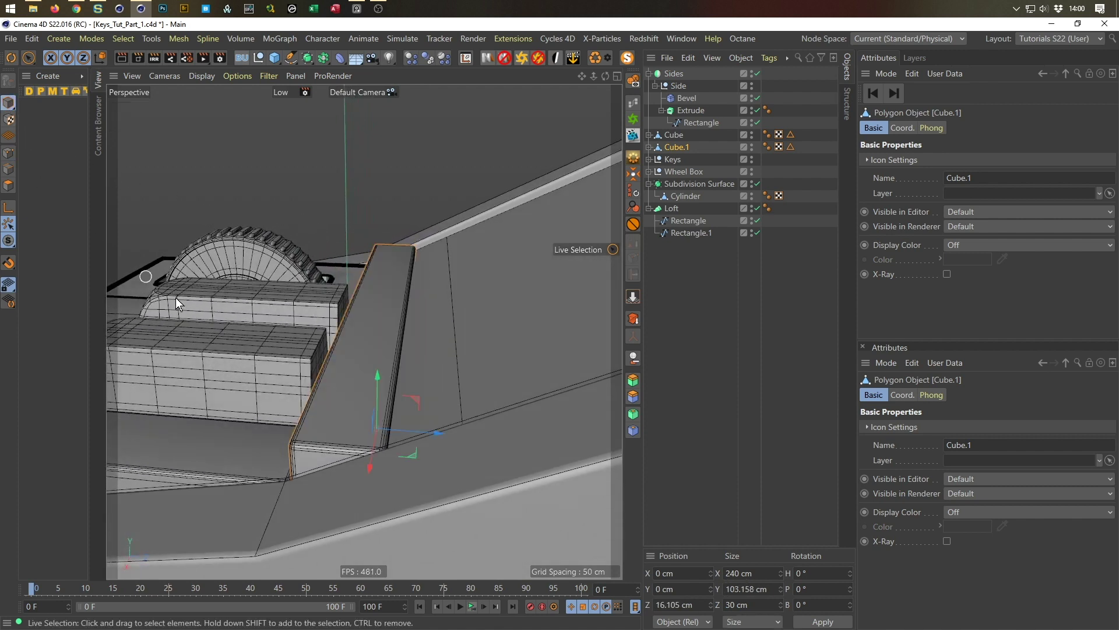
Save the project and show the full mesh wireframe in the Perspective view to inspect the Loft between the side panels
{"action": "left_click_drag", "start_coordinate": [380, 424], "coordinate": [357, 480], "text": "alt"}
{"action": "scroll", "coordinate": [392, 523], "scroll_direction": "up", "scroll_amount": 10}
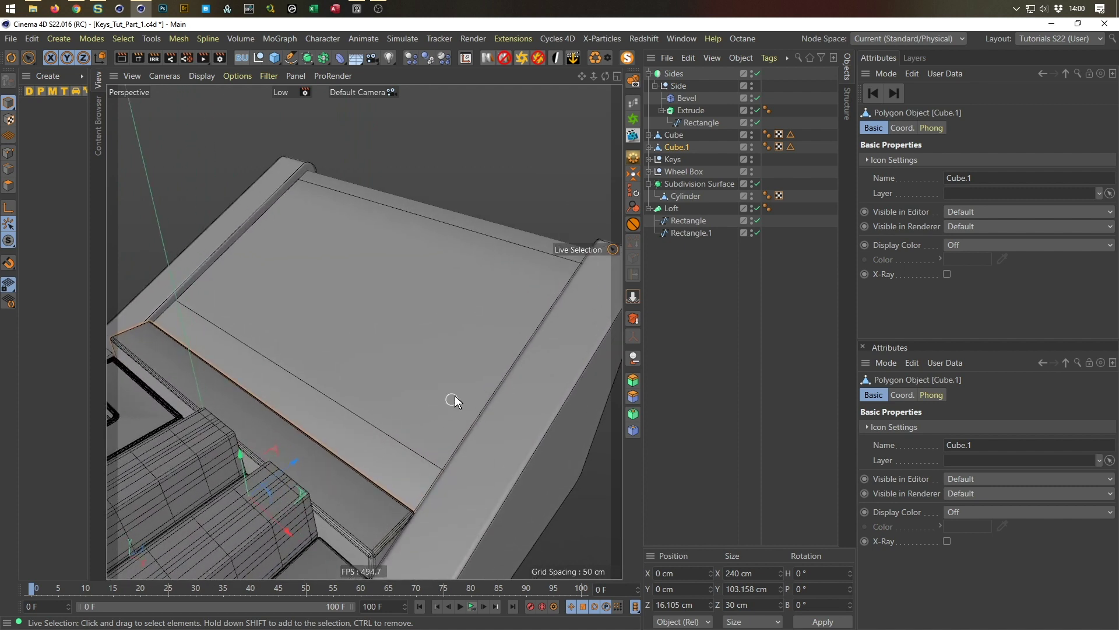
{"action": "left_click_drag", "start_coordinate": [444, 429], "coordinate": [142, 280], "text": "alt"}
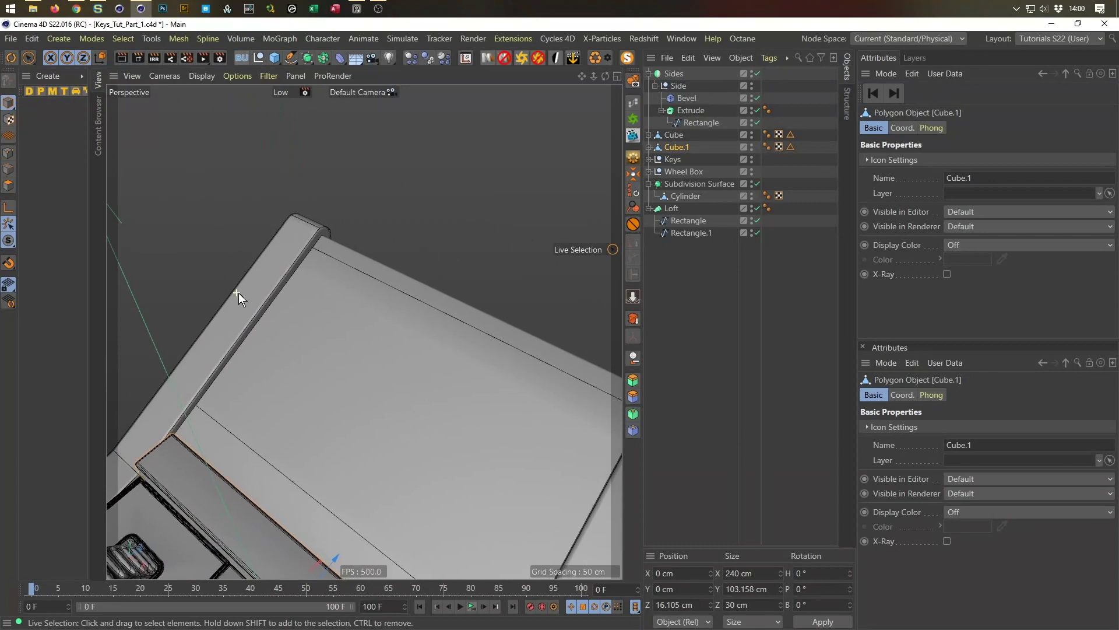
{"action": "scroll", "coordinate": [239, 294], "scroll_direction": "up", "scroll_amount": 3}
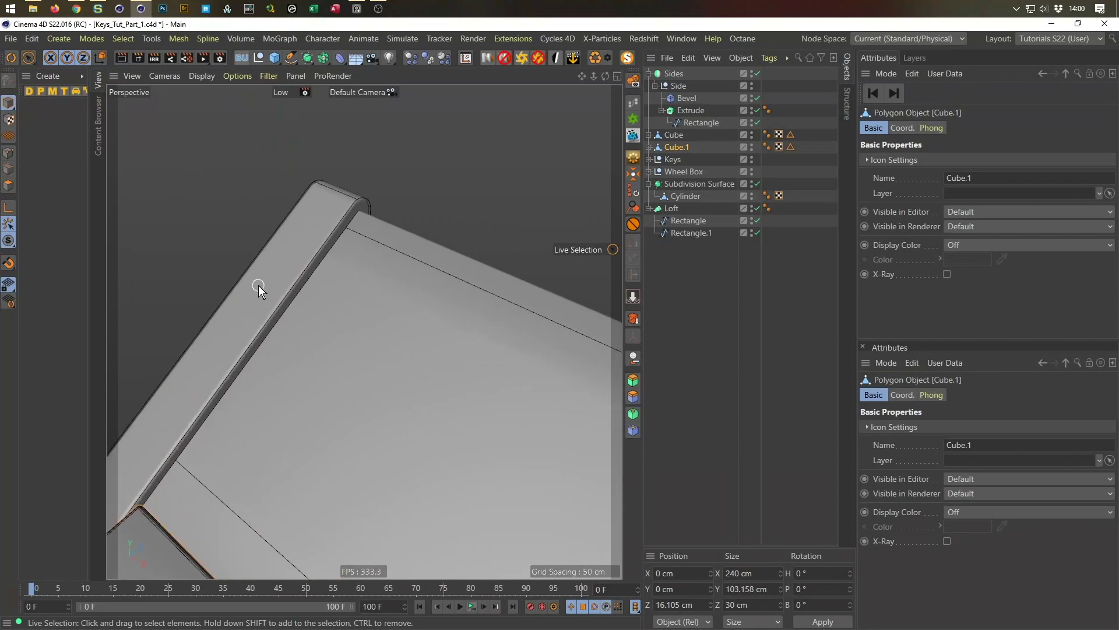
{"action": "key", "text": "ctrl+s"}
{"action": "left_click_drag", "start_coordinate": [355, 212], "coordinate": [371, 229], "text": "alt"}
{"action": "scroll", "coordinate": [468, 208], "scroll_direction": "up", "scroll_amount": 3}
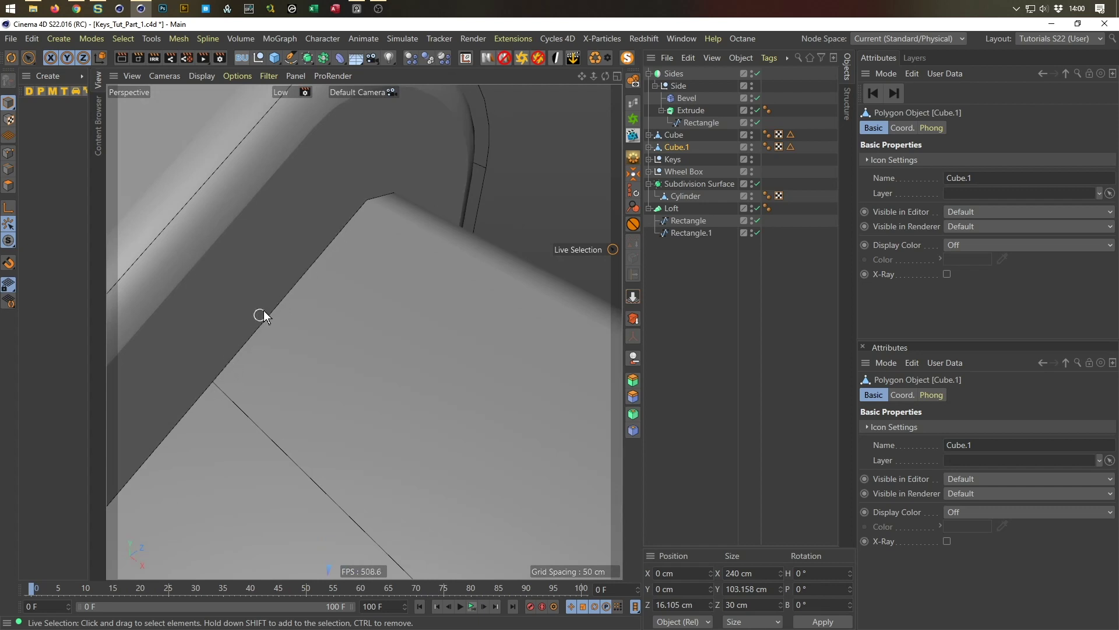
{"action": "left_click_drag", "start_coordinate": [345, 251], "coordinate": [156, 345], "text": "alt"}
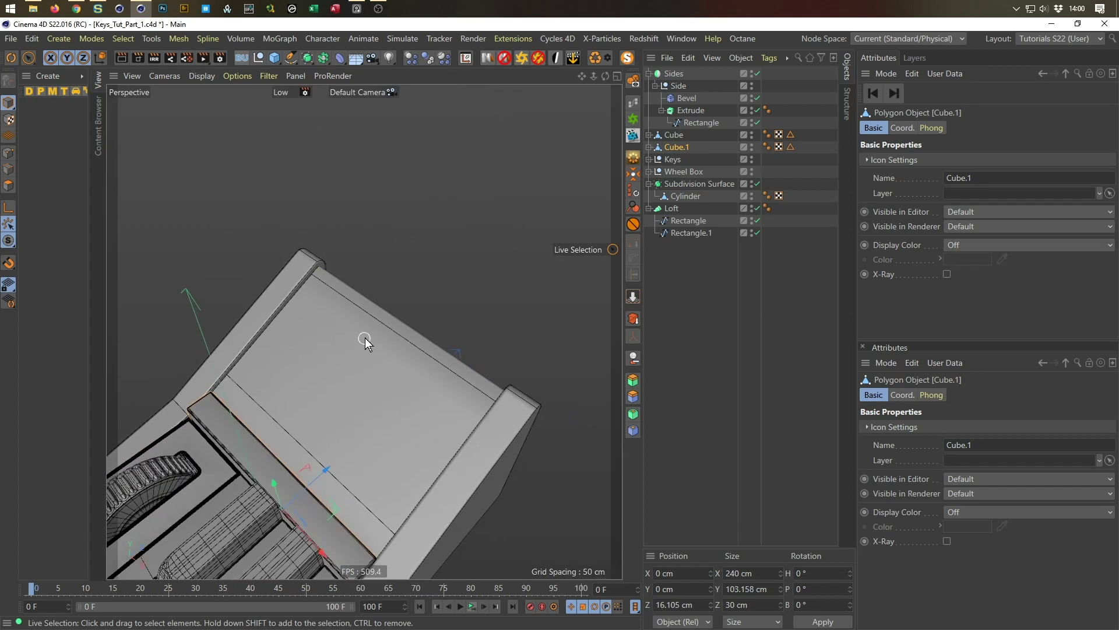
{"action": "scroll", "coordinate": [504, 305], "scroll_direction": "up", "scroll_amount": 2}
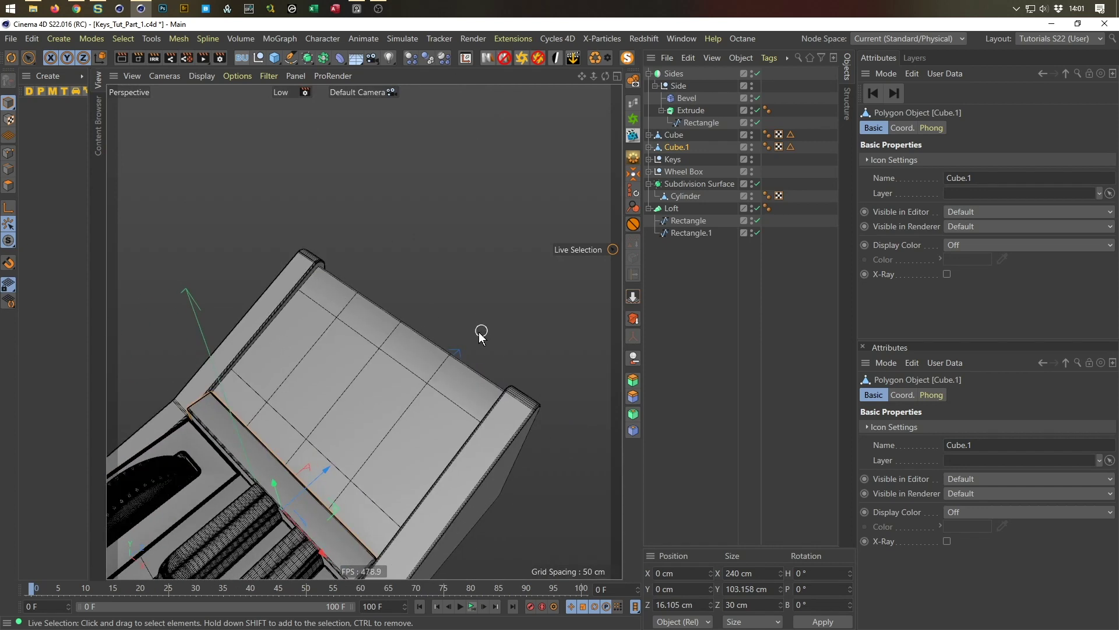
Turn off Subdivision per Segment on the Loft and set its Mesh Subdivision V to 2
{"action": "right_click_drag", "start_coordinate": [477, 404], "coordinate": [517, 382], "text": "alt"}
{"action": "left_click_drag", "start_coordinate": [517, 382], "coordinate": [519, 294], "text": "alt"}
{"action": "left_click", "coordinate": [671, 208]}
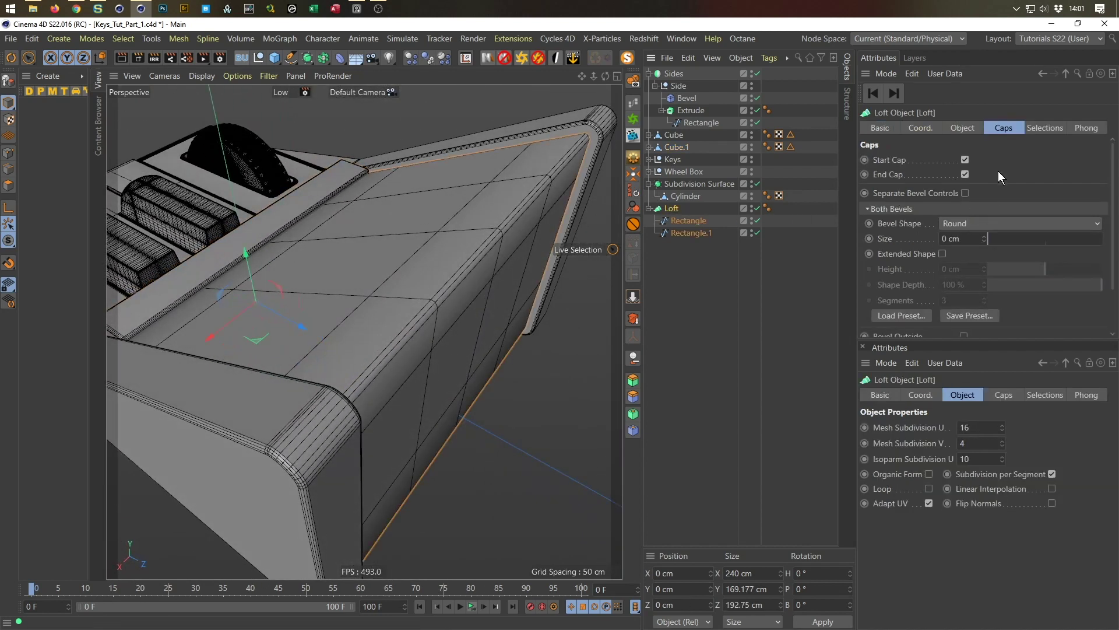
{"action": "left_click", "coordinate": [965, 128]}
{"action": "left_click", "coordinate": [1052, 207]}
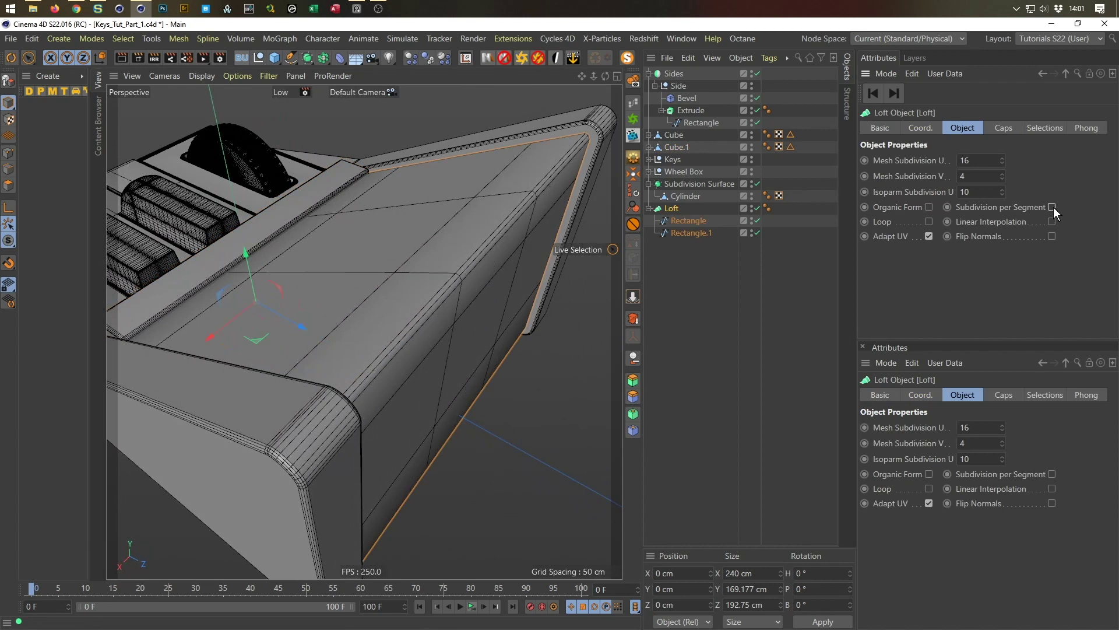
{"action": "left_click_drag", "start_coordinate": [1003, 174], "coordinate": [1002, 182]}
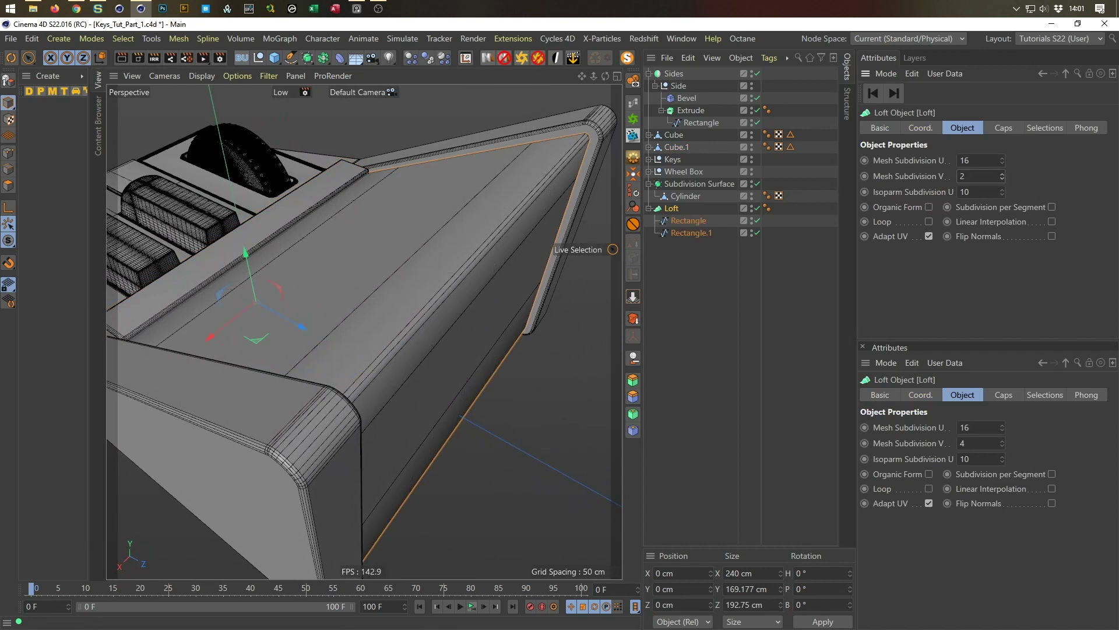
Set the Loft's Mesh Subdivision U to 20 and check the rounded back edge and flat surfaces
{"action": "left_click", "coordinate": [1003, 159]}
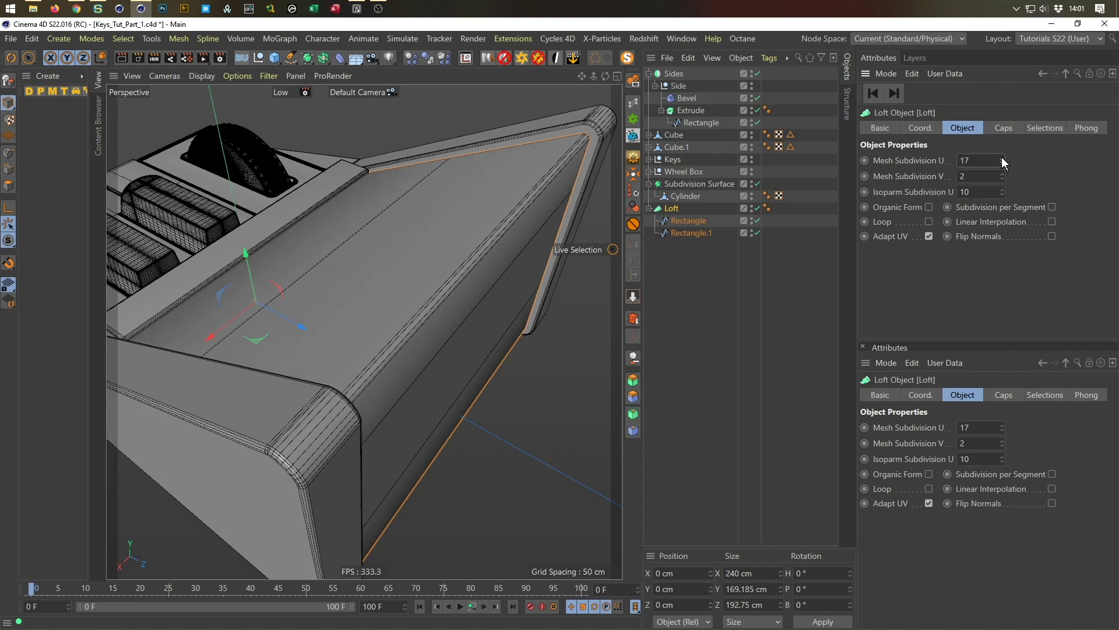
{"action": "left_click", "coordinate": [1003, 159]}
{"action": "left_click", "coordinate": [1003, 159]}
{"action": "left_click", "coordinate": [1003, 158]}
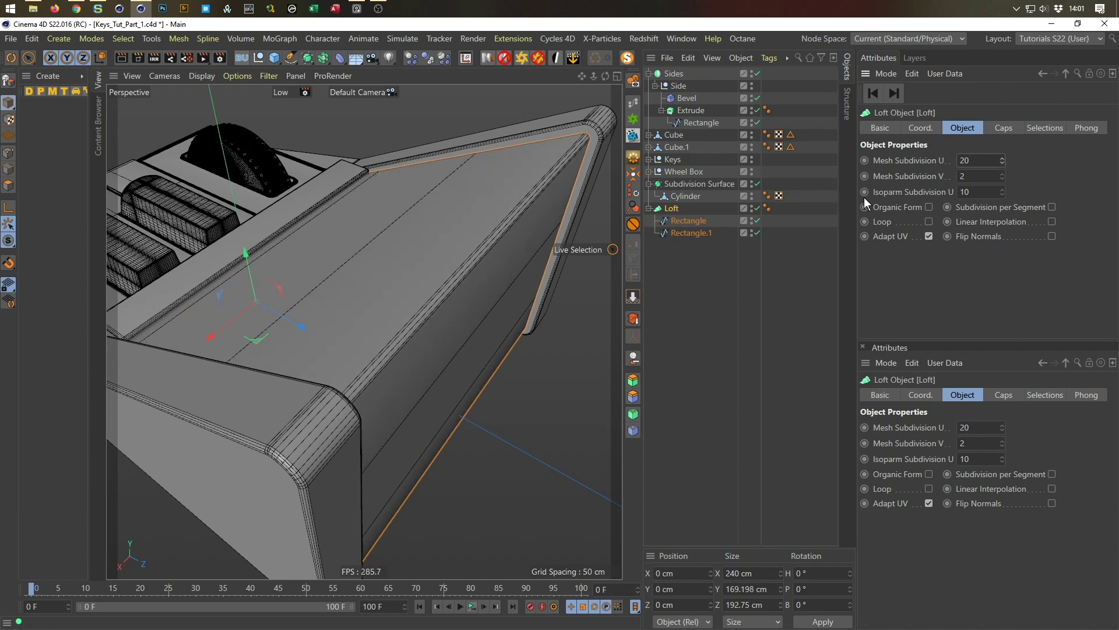
{"action": "left_click_drag", "start_coordinate": [435, 321], "coordinate": [452, 352], "text": "alt"}
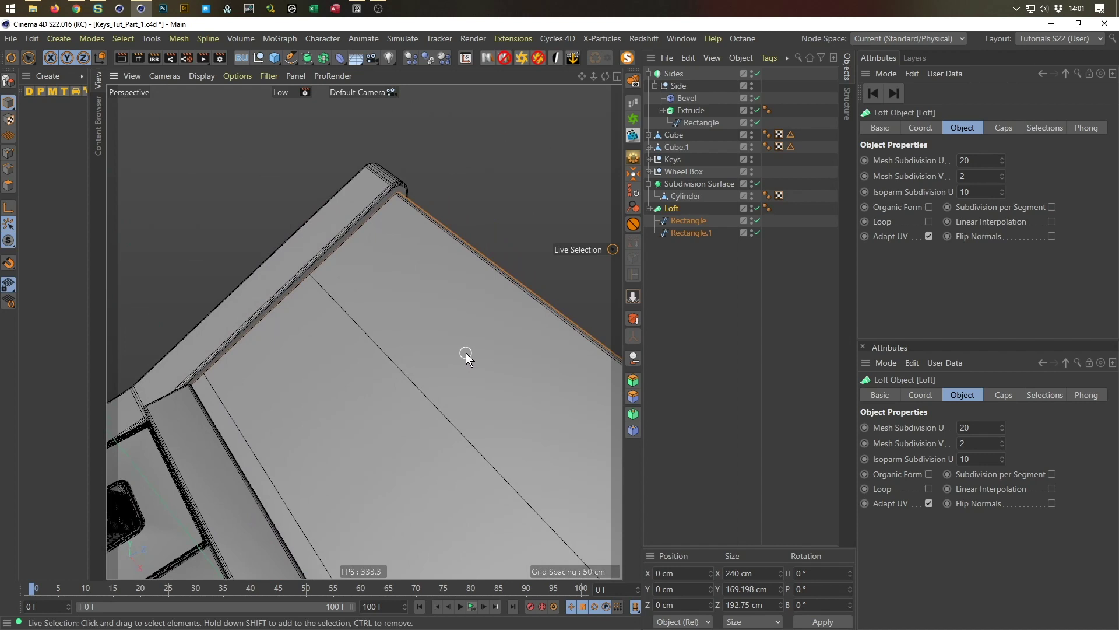
{"action": "left_click_drag", "start_coordinate": [461, 333], "coordinate": [275, 252], "text": "alt"}
In the Top view, move the Loft's Rectangle spline outward along X to 125 cm, into the adjacent side panel
{"action": "middle_click", "coordinate": [504, 274]}
{"action": "middle_click", "coordinate": [517, 262]}
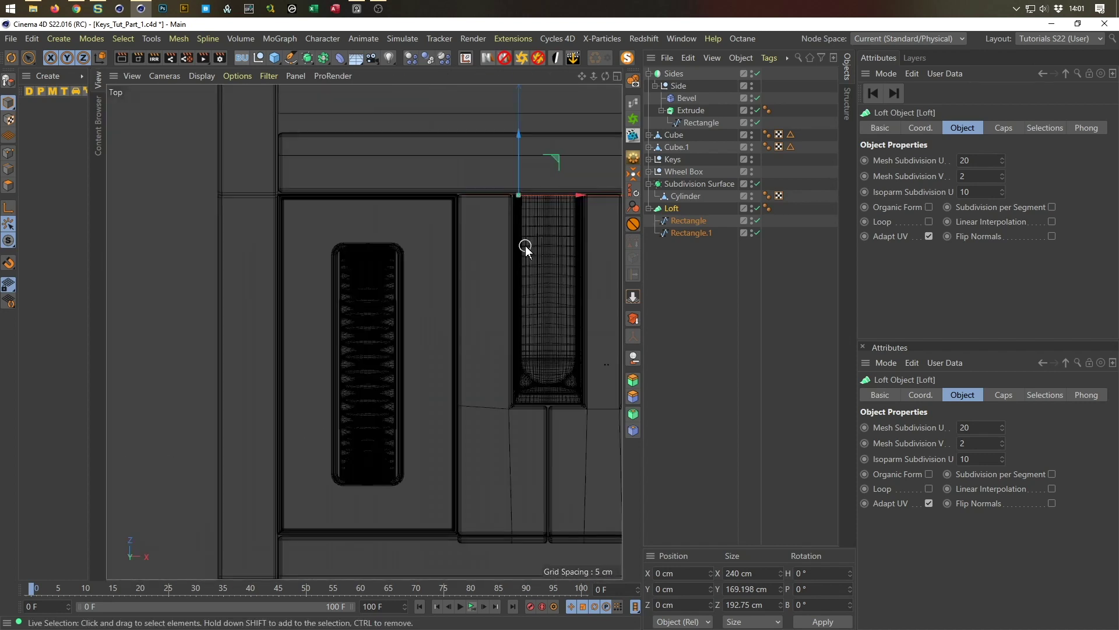
{"action": "scroll", "coordinate": [182, 432], "scroll_direction": "down", "scroll_amount": 3}
{"action": "scroll", "coordinate": [262, 334], "scroll_direction": "up", "scroll_amount": 1}
{"action": "middle_click_drag", "start_coordinate": [261, 334], "coordinate": [291, 537], "text": "alt"}
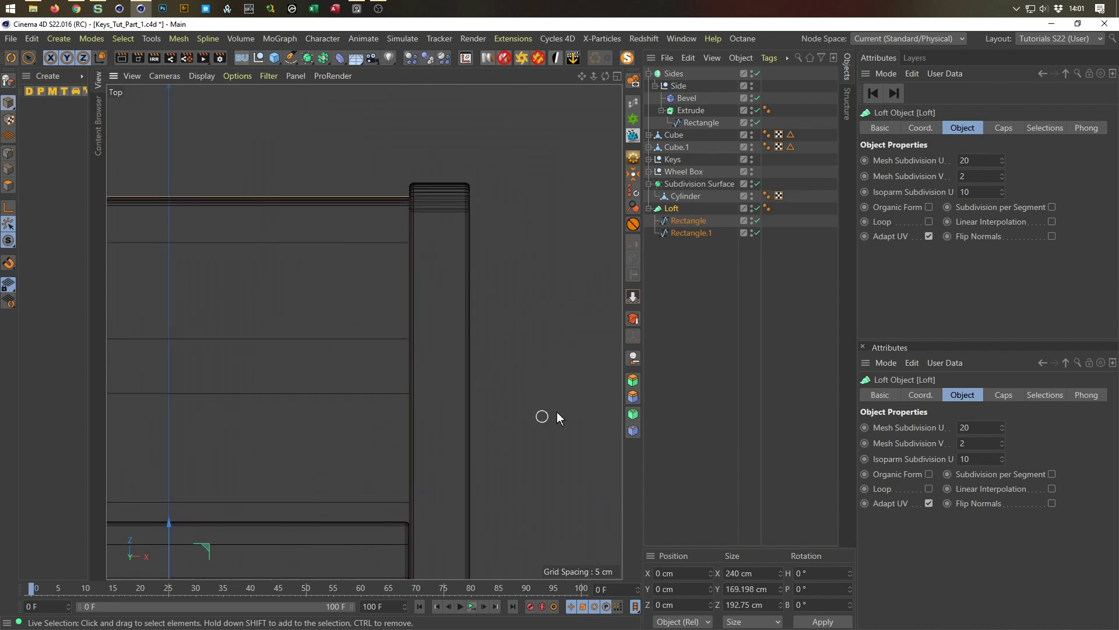
{"action": "left_click", "coordinate": [680, 220]}
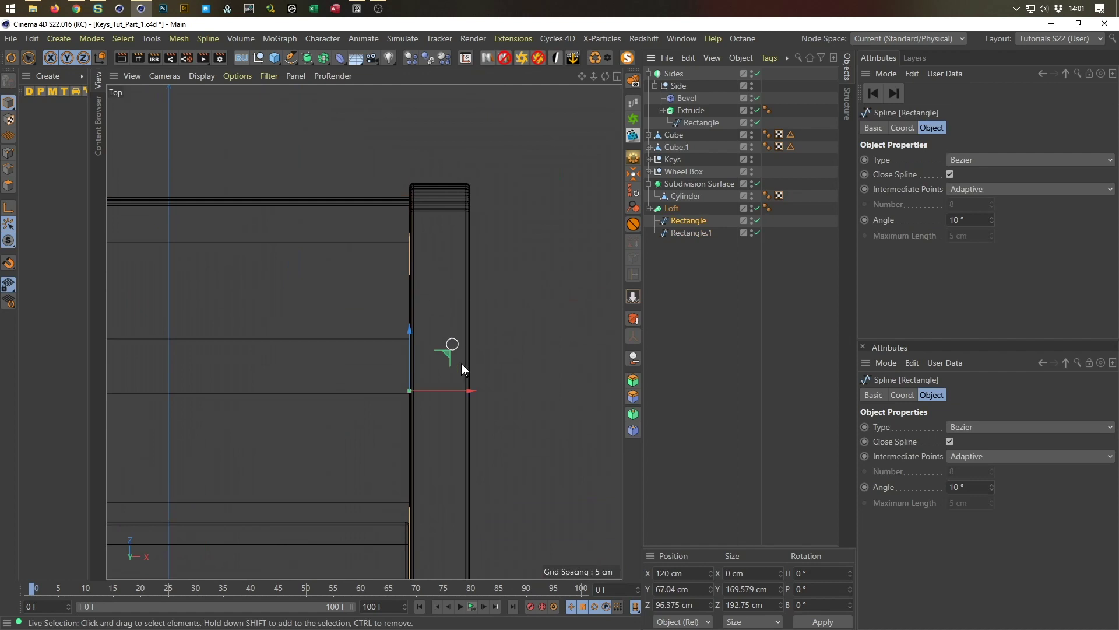
{"action": "left_click_drag", "start_coordinate": [470, 391], "coordinate": [480, 390]}
{"action": "middle_click_drag", "start_coordinate": [370, 394], "coordinate": [522, 356], "text": "alt"}
Move the Loft's Rectangle.1 spline outward to X -125 cm, into the opposite side panel, and return to the Perspective view
{"action": "left_click", "coordinate": [686, 232]}
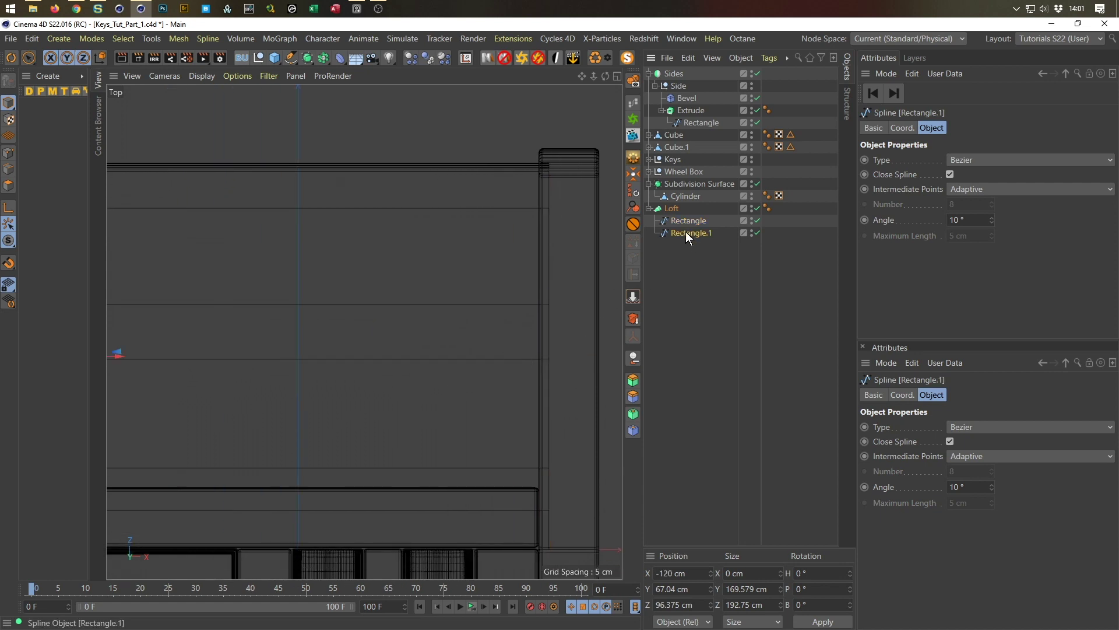
{"action": "middle_click_drag", "start_coordinate": [130, 342], "coordinate": [523, 408], "text": "alt"}
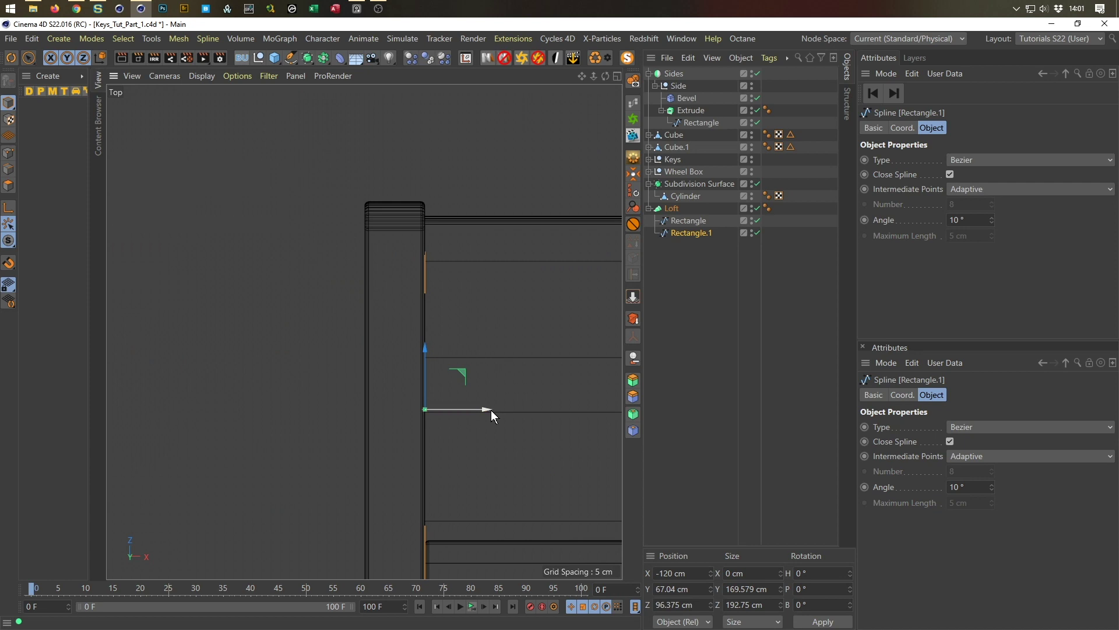
{"action": "left_click_drag", "start_coordinate": [487, 407], "coordinate": [475, 408]}
{"action": "key", "text": "ctrl+z"}
{"action": "left_click_drag", "start_coordinate": [483, 408], "coordinate": [470, 408]}
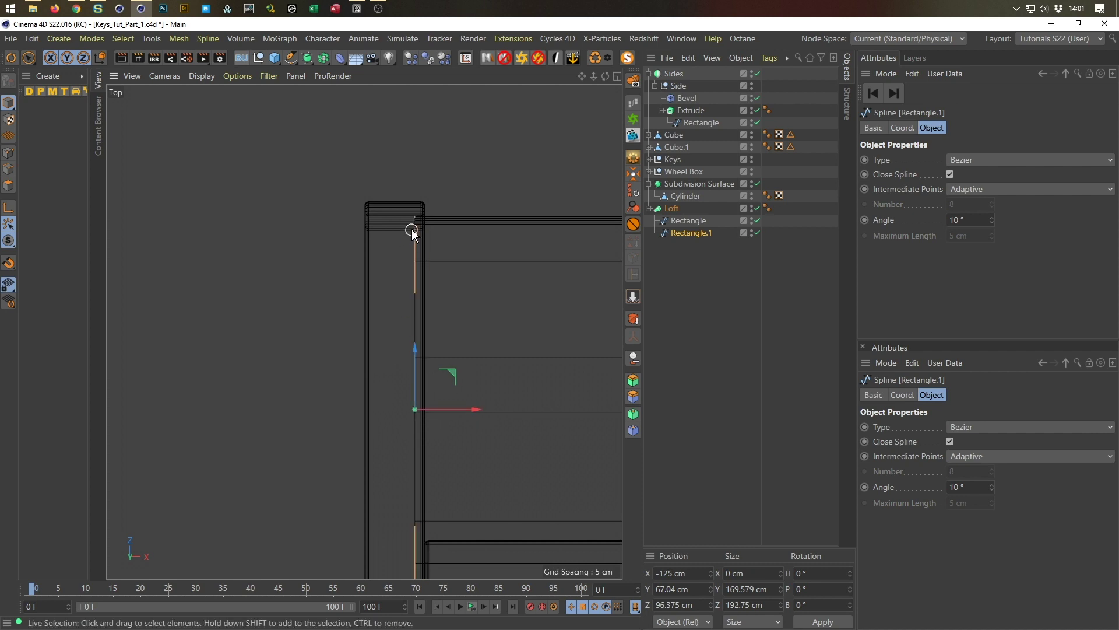
{"action": "middle_click", "coordinate": [427, 282]}
{"action": "middle_click", "coordinate": [240, 210]}
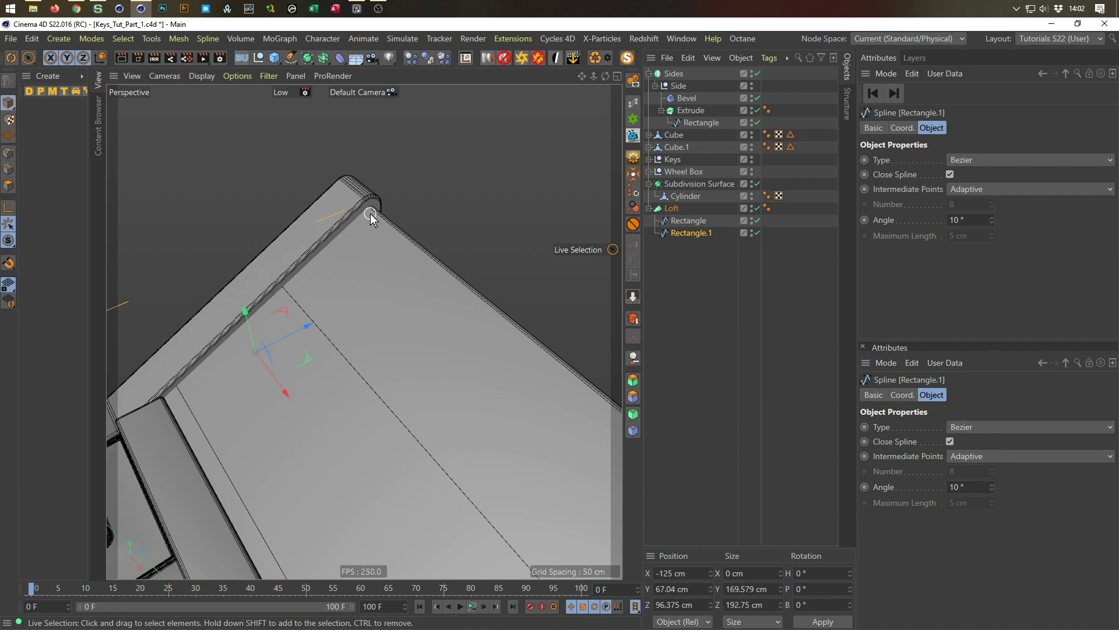
Collapse the Loft's hierarchy and isolate the Loft so that only it is shown in the scene
{"action": "left_click", "coordinate": [649, 208]}
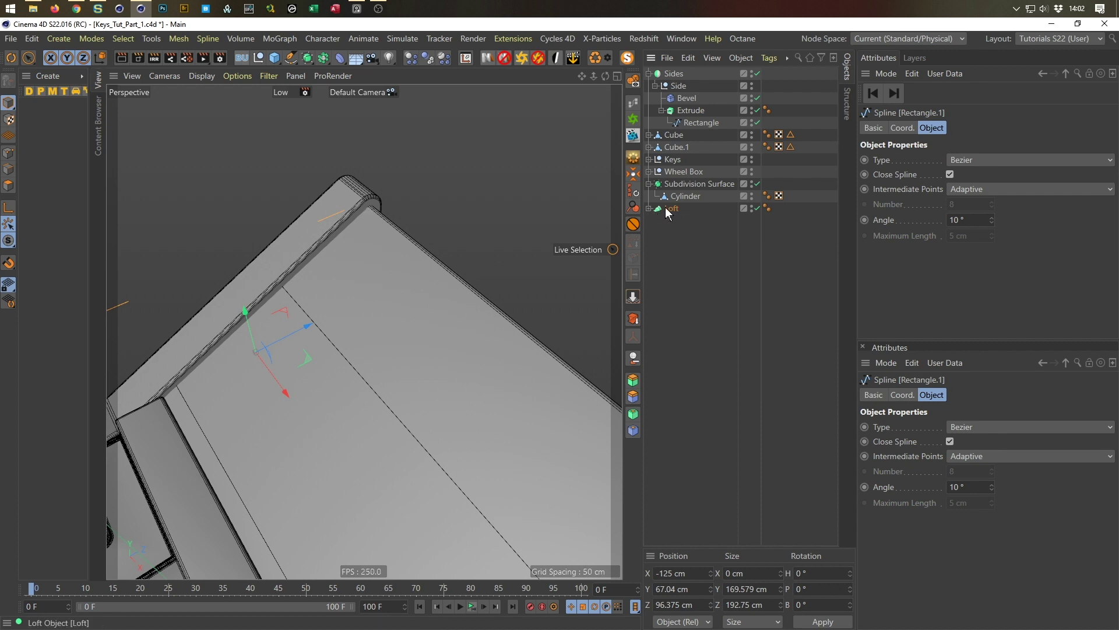
{"action": "left_click", "coordinate": [670, 210]}
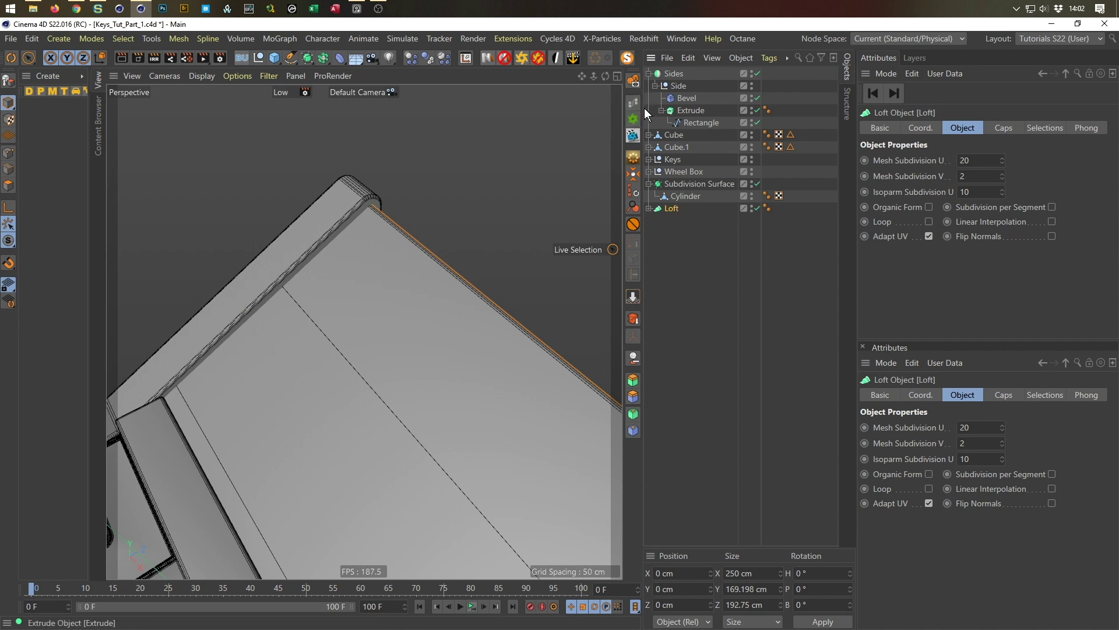
{"action": "left_click", "coordinate": [633, 80]}
{"action": "left_click_drag", "start_coordinate": [337, 286], "coordinate": [375, 251], "text": "alt"}
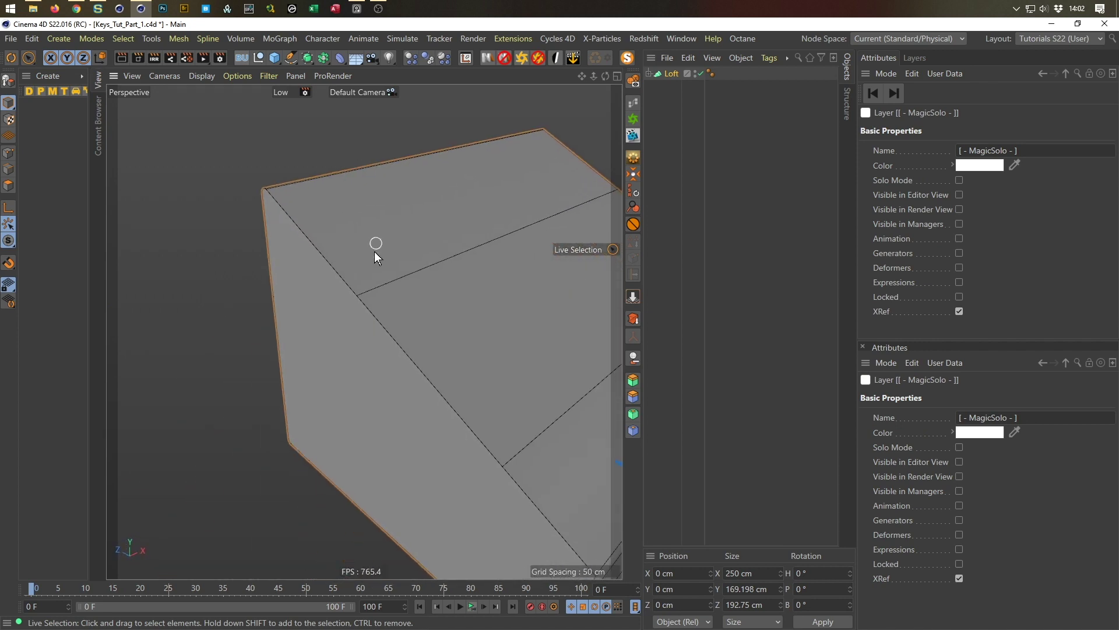
Turn off both the Start Cap and the End Cap of the Loft
{"action": "left_click", "coordinate": [670, 72]}
{"action": "left_click", "coordinate": [1001, 128]}
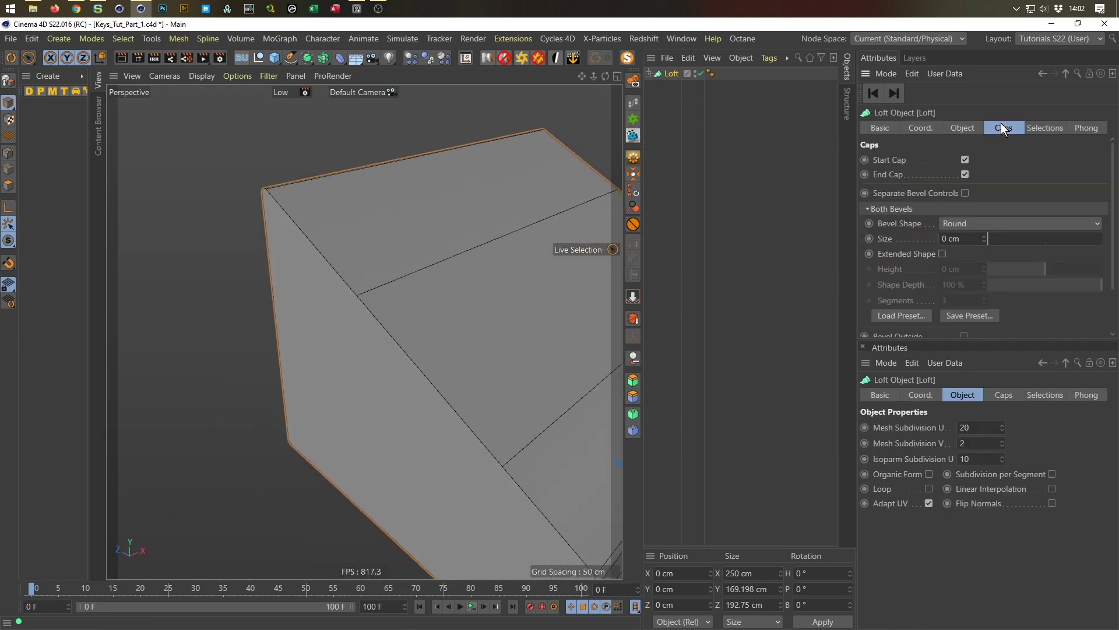
{"action": "left_click", "coordinate": [965, 159]}
{"action": "left_click", "coordinate": [965, 174]}
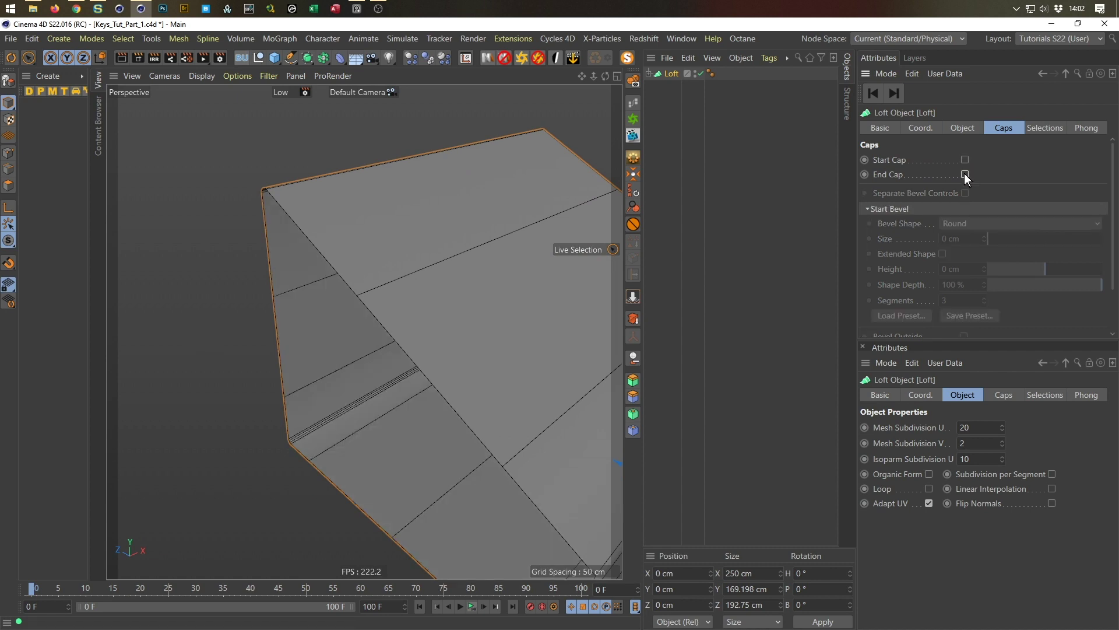
{"action": "left_click_drag", "start_coordinate": [482, 258], "coordinate": [408, 235], "text": "alt"}
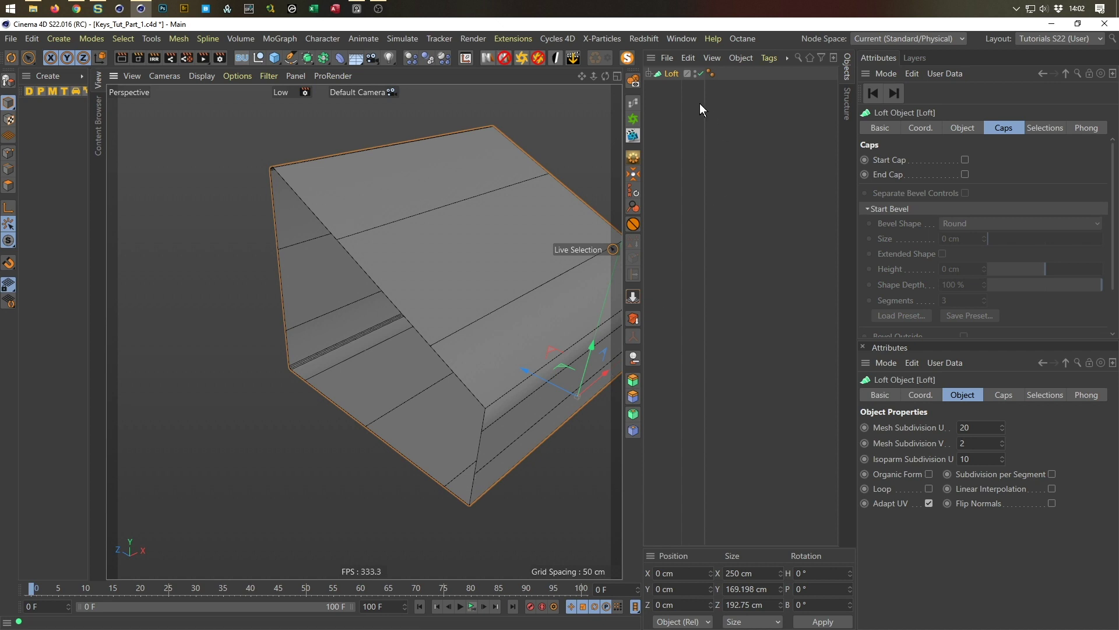
Disable the Loft generator and show its Rectangle and Rectangle.1 splines in point mode
{"action": "left_click", "coordinate": [650, 74]}
{"action": "left_click", "coordinate": [734, 74]}
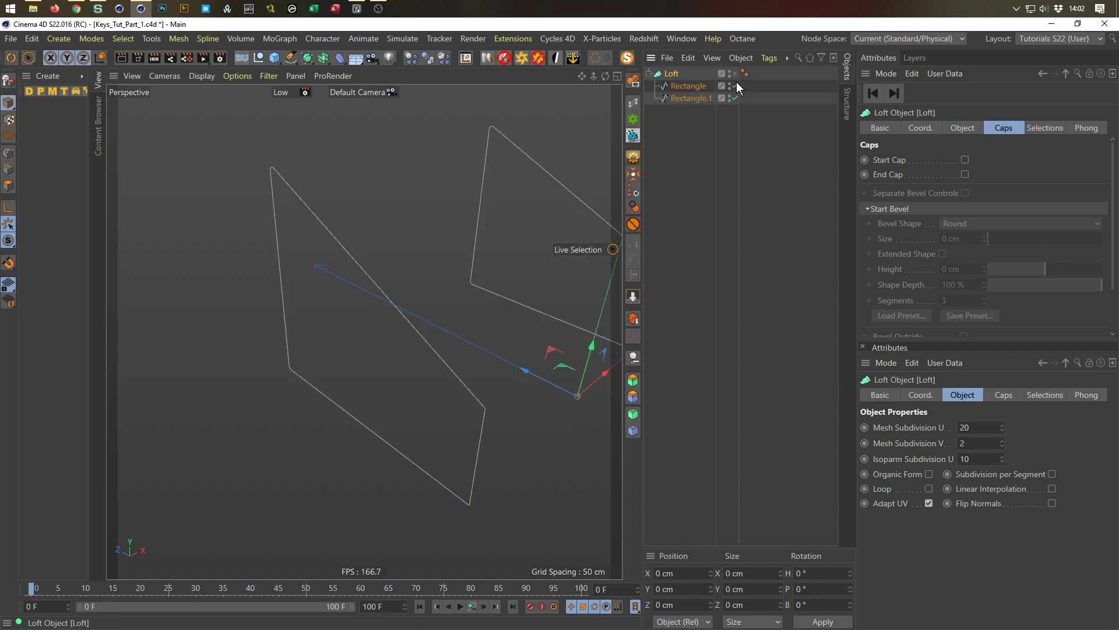
{"action": "left_click", "coordinate": [689, 86]}
{"action": "left_click", "coordinate": [693, 99], "text": "shift"}
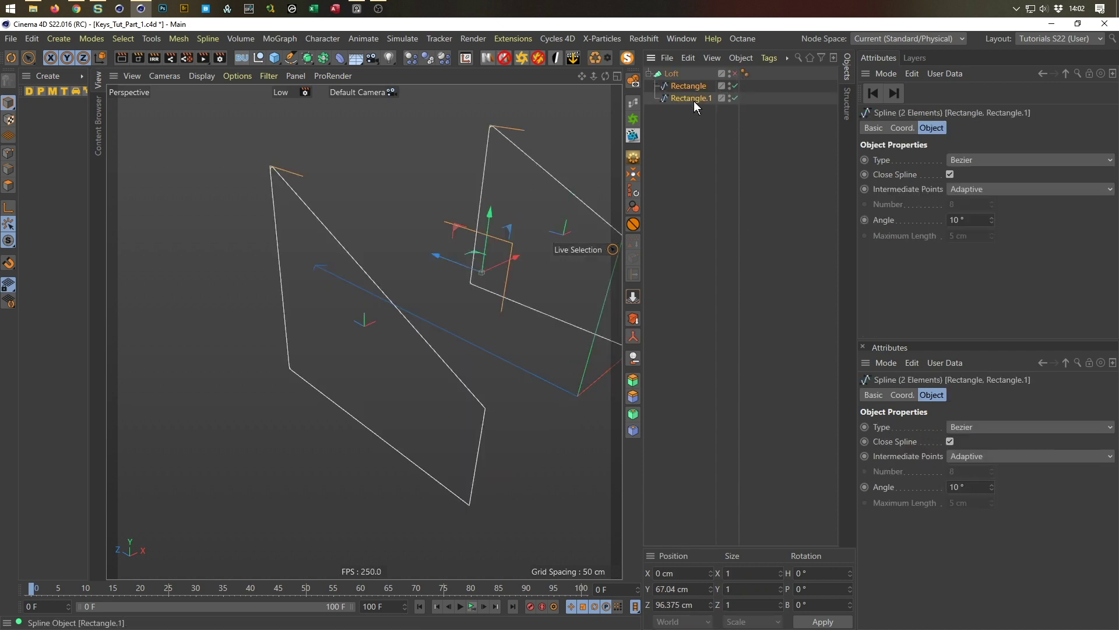
{"action": "left_click_drag", "start_coordinate": [487, 255], "coordinate": [358, 275], "text": "alt"}
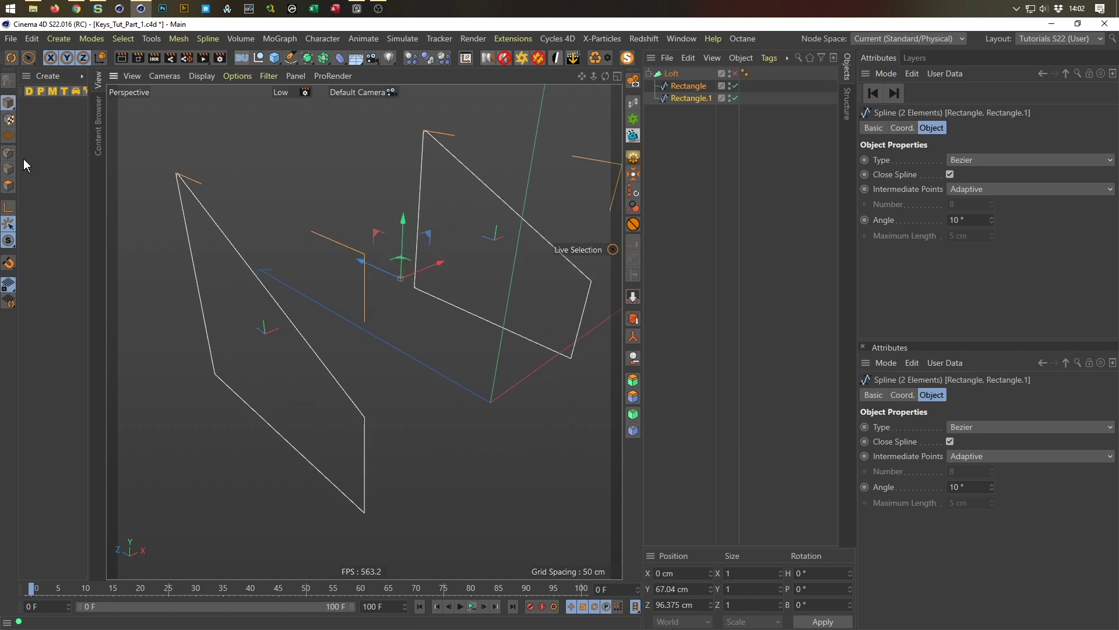
{"action": "left_click", "coordinate": [9, 153]}
{"action": "left_click", "coordinate": [446, 364]}
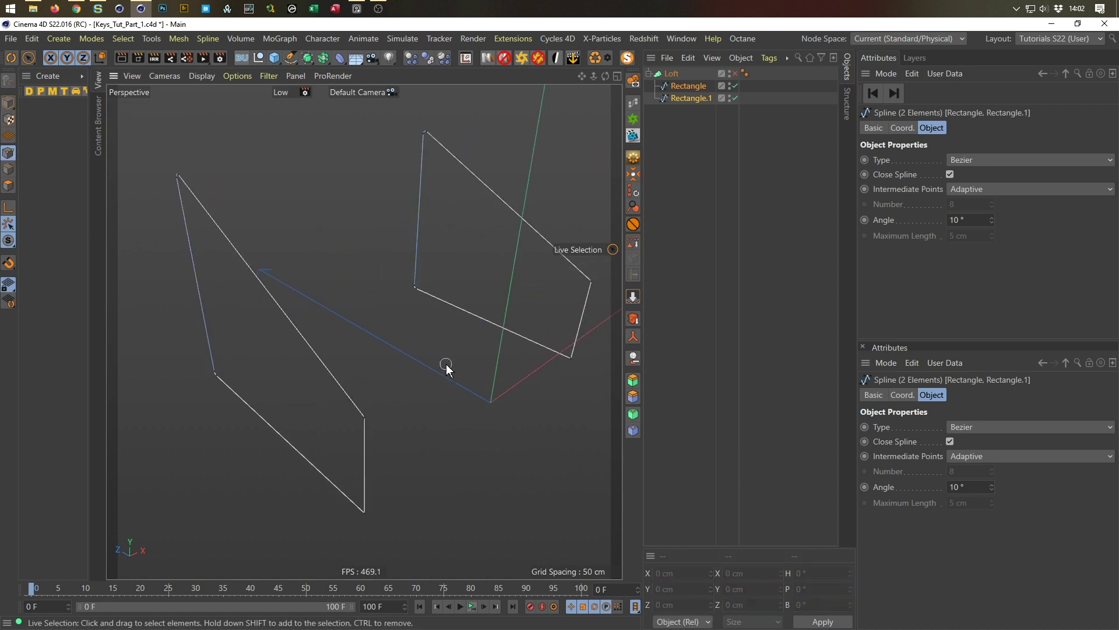
Turn off Close Spline on Rectangle and set the corner point at the foot of its slope as the first point
{"action": "left_click", "coordinate": [691, 88]}
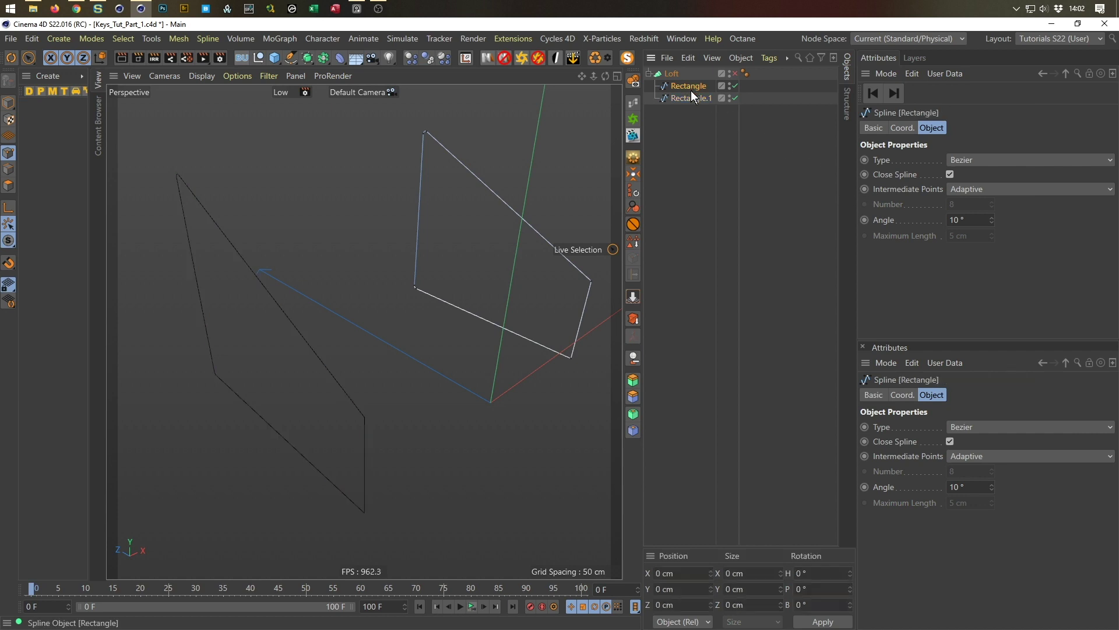
{"action": "left_click", "coordinate": [950, 175]}
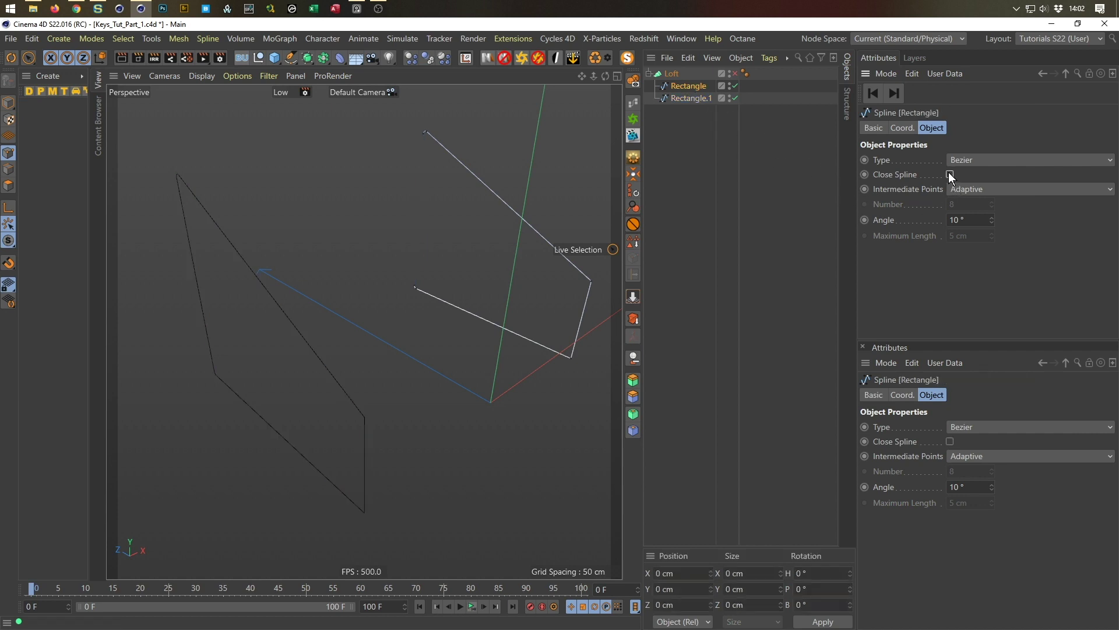
{"action": "left_click_drag", "start_coordinate": [548, 244], "coordinate": [568, 291], "text": "alt"}
{"action": "left_click", "coordinate": [541, 299]}
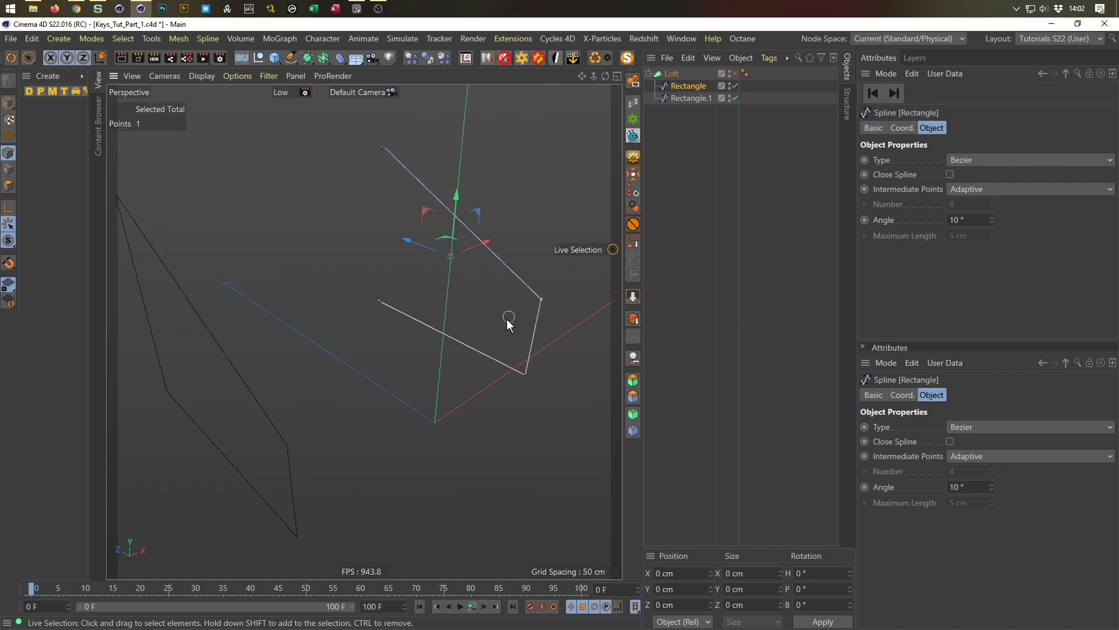
{"action": "right_click", "coordinate": [512, 453]}
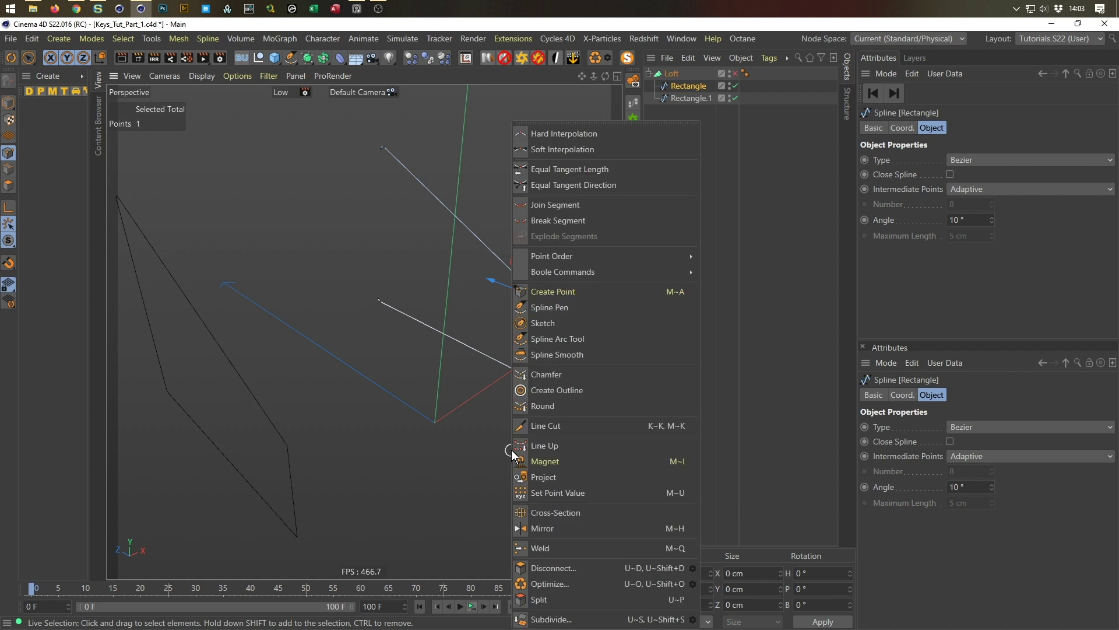
{"action": "mouse_move", "coordinate": [668, 256]}
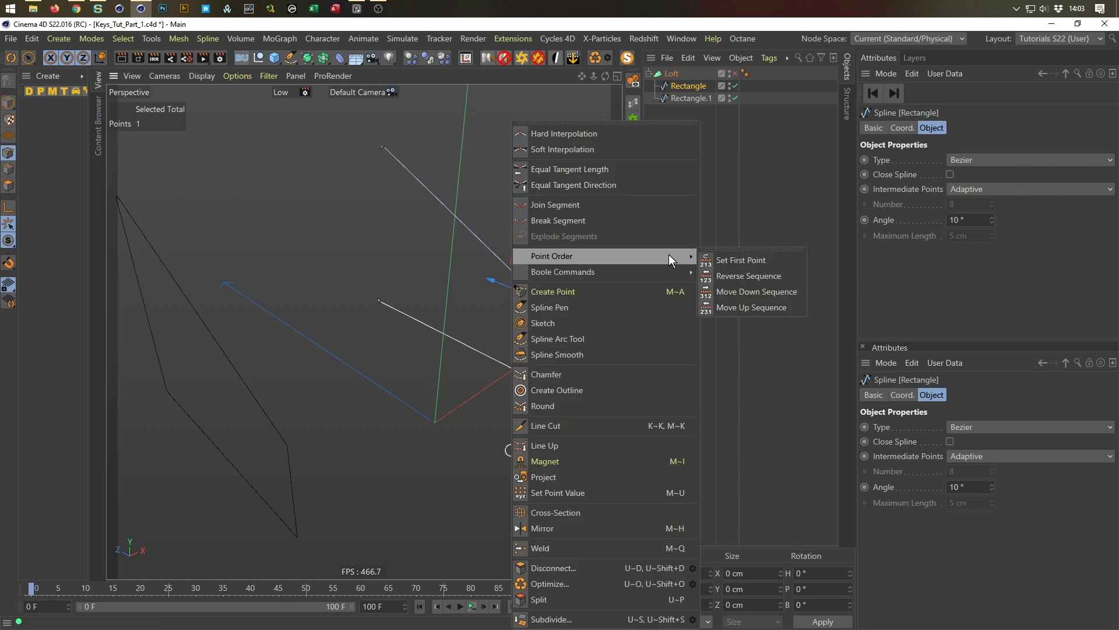
{"action": "left_click", "coordinate": [715, 259]}
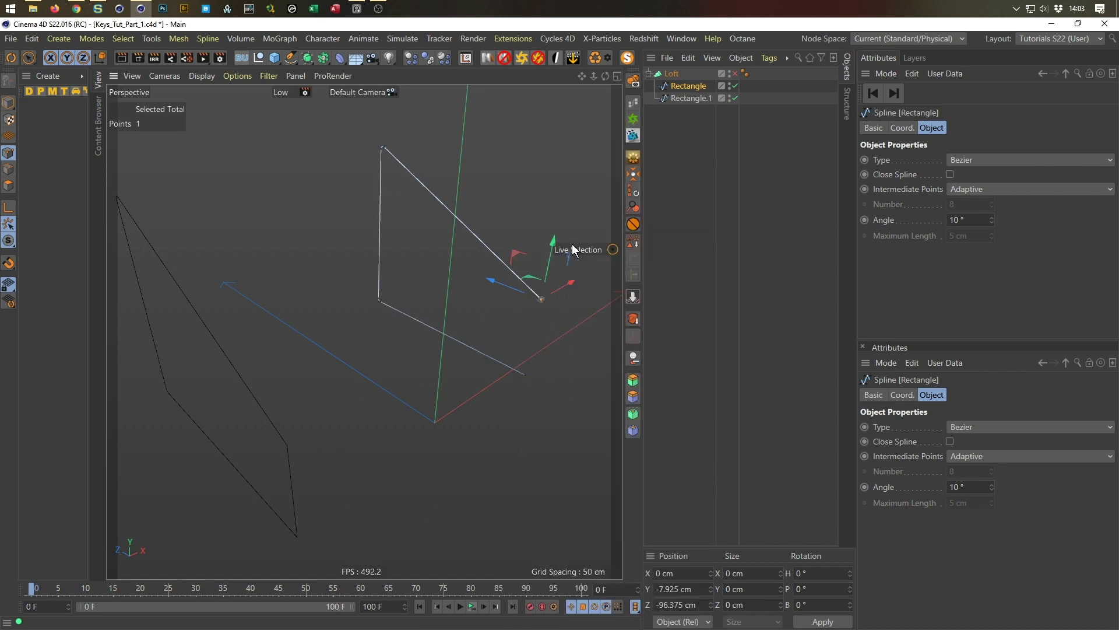
Set the matching foot-of-slope corner as Rectangle.1's first point and turn off its Close Spline option
{"action": "left_click", "coordinate": [670, 99]}
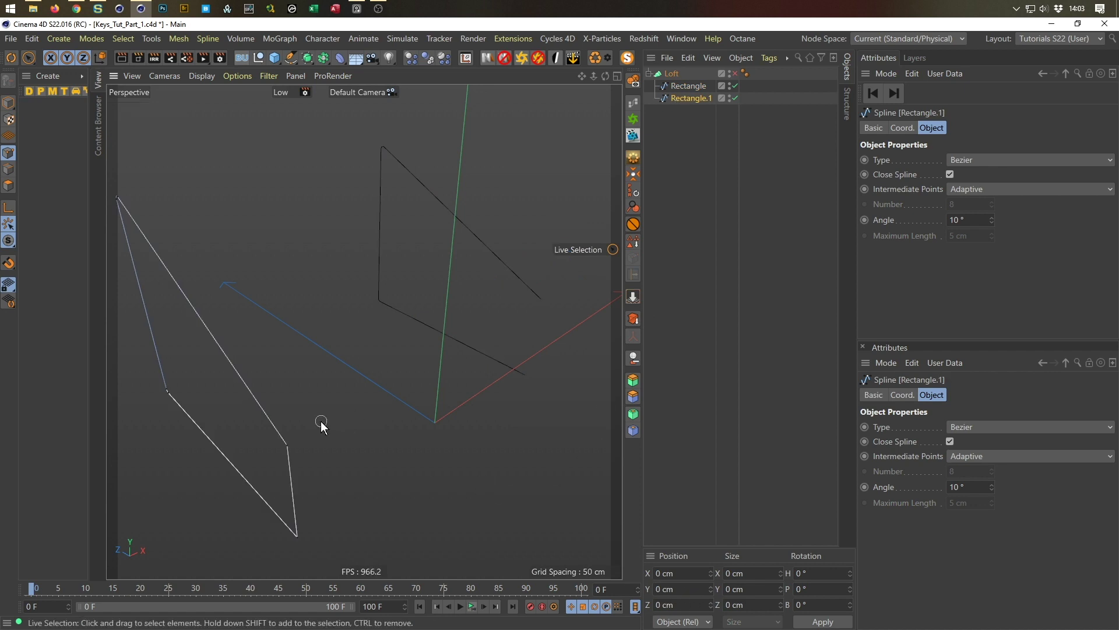
{"action": "left_click", "coordinate": [287, 446]}
{"action": "right_click", "coordinate": [477, 438]}
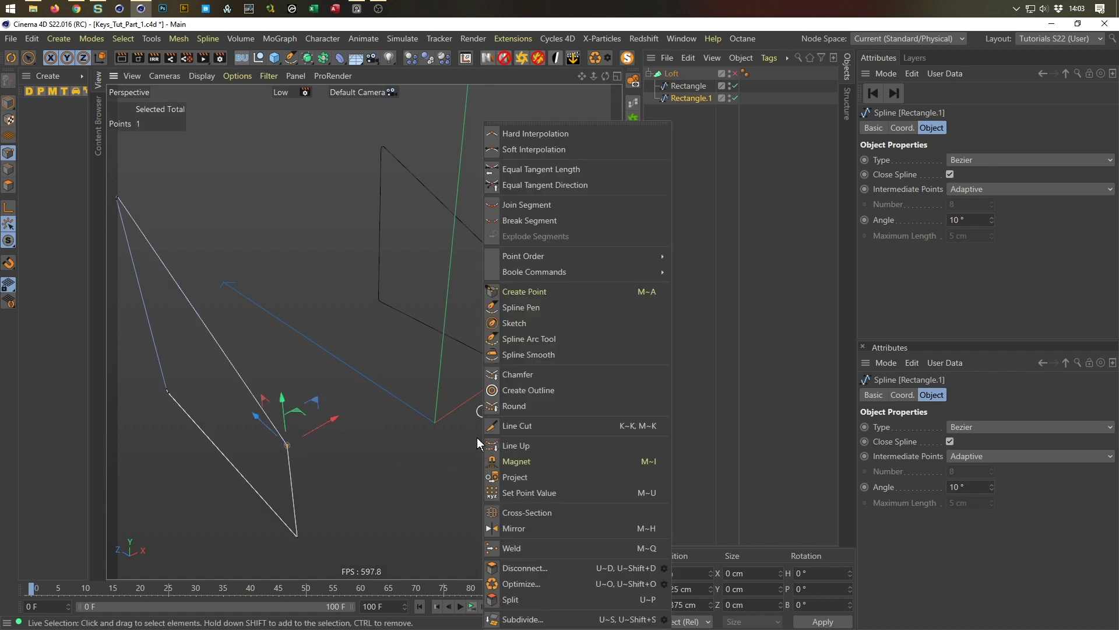
{"action": "mouse_move", "coordinate": [645, 251]}
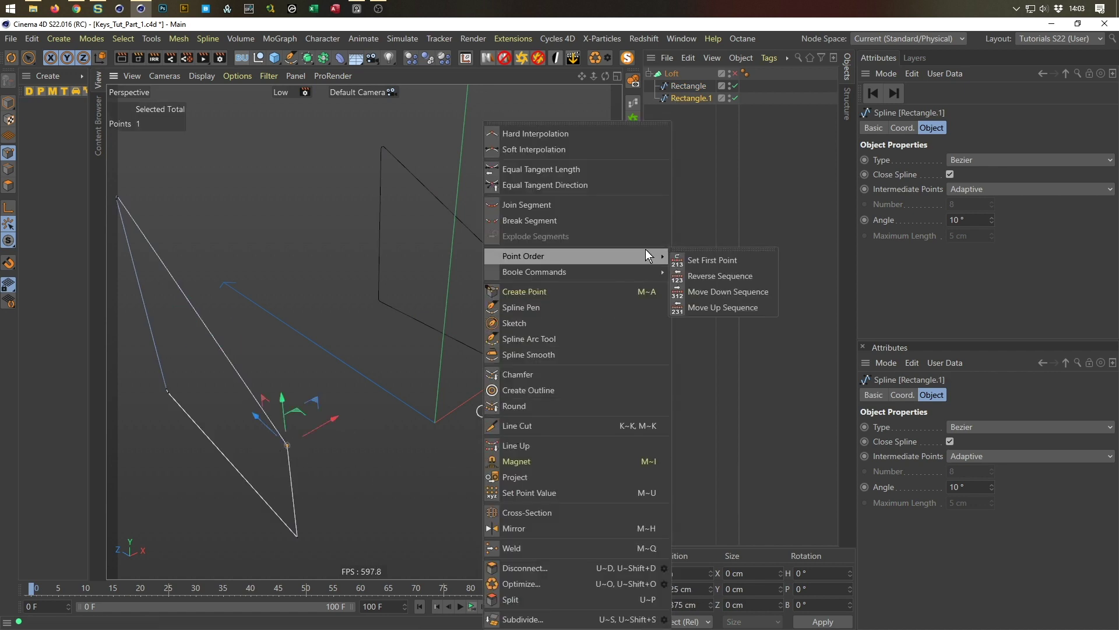
{"action": "left_click", "coordinate": [702, 259]}
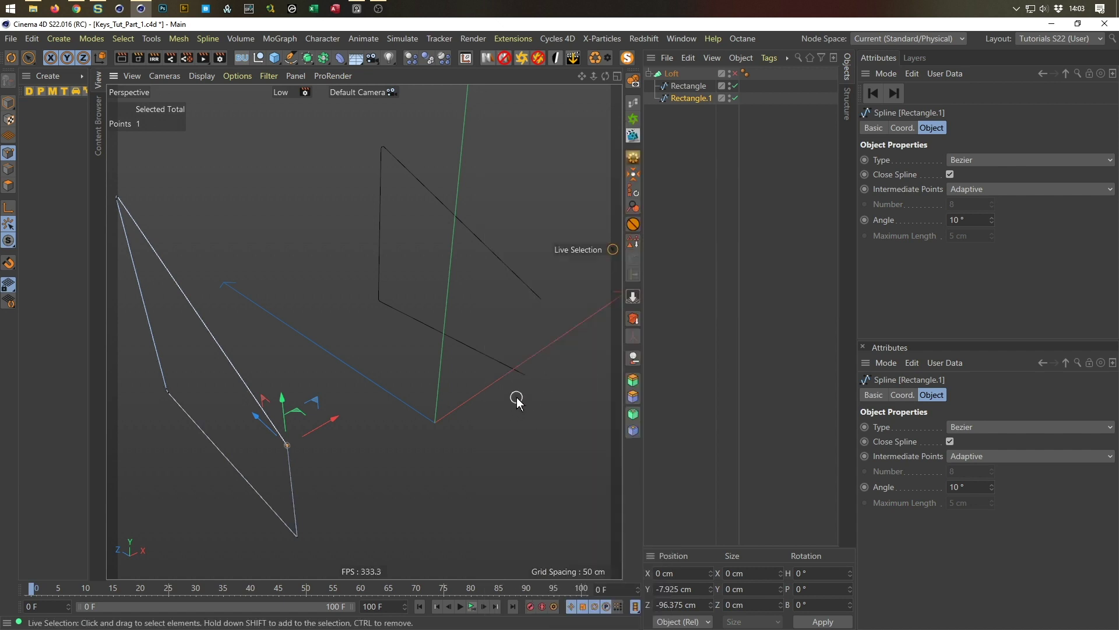
{"action": "left_click", "coordinate": [950, 174]}
Re-enable the Loft generator so that it rebuilds the surface from the two opened splines
{"action": "middle_click_drag", "start_coordinate": [408, 352], "coordinate": [456, 288], "text": "alt"}
{"action": "left_click_drag", "start_coordinate": [456, 288], "coordinate": [414, 316], "text": "alt"}
{"action": "left_click", "coordinate": [733, 74]}
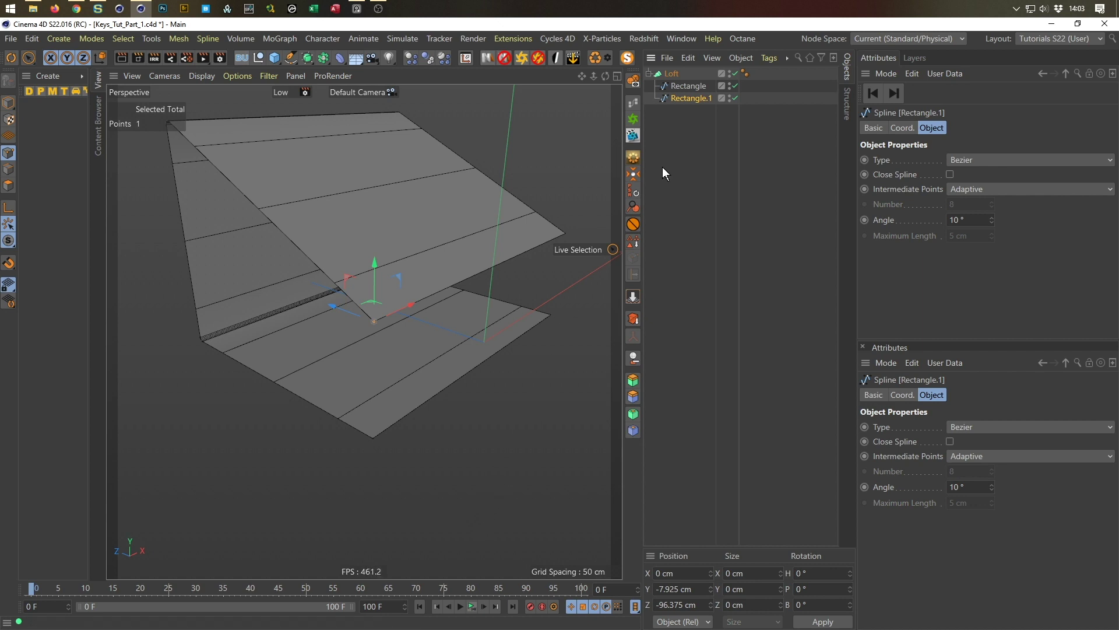
{"action": "left_click_drag", "start_coordinate": [329, 184], "coordinate": [424, 295], "text": "alt"}
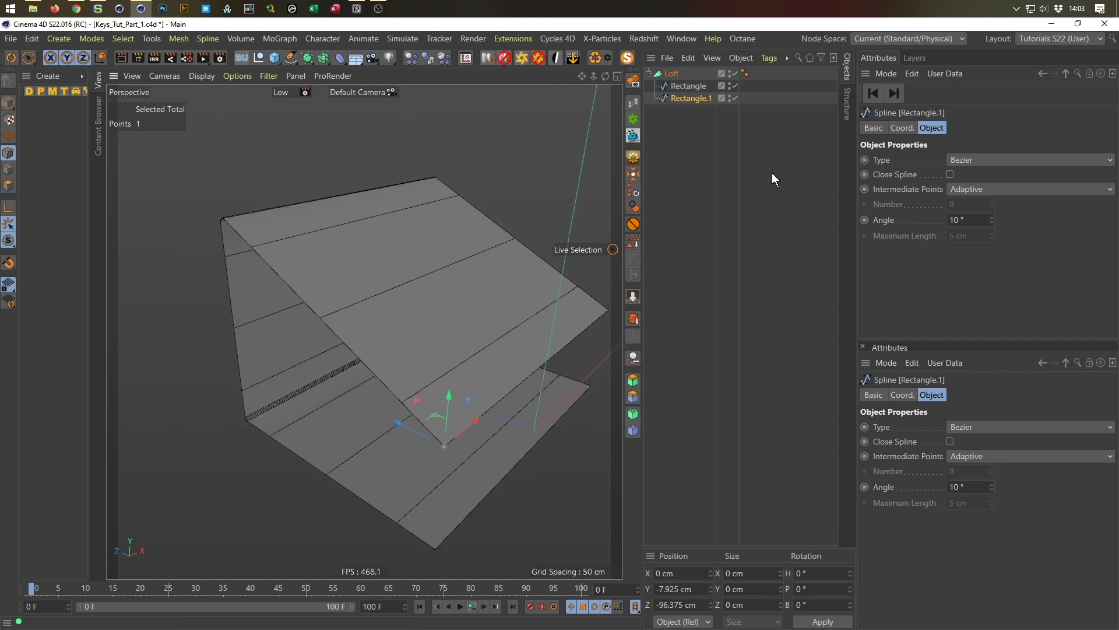
Add a Py-Extrude Generator as the parent of the Loft and inspect the thickness at its rounded back edge
{"action": "left_click", "coordinate": [672, 72]}
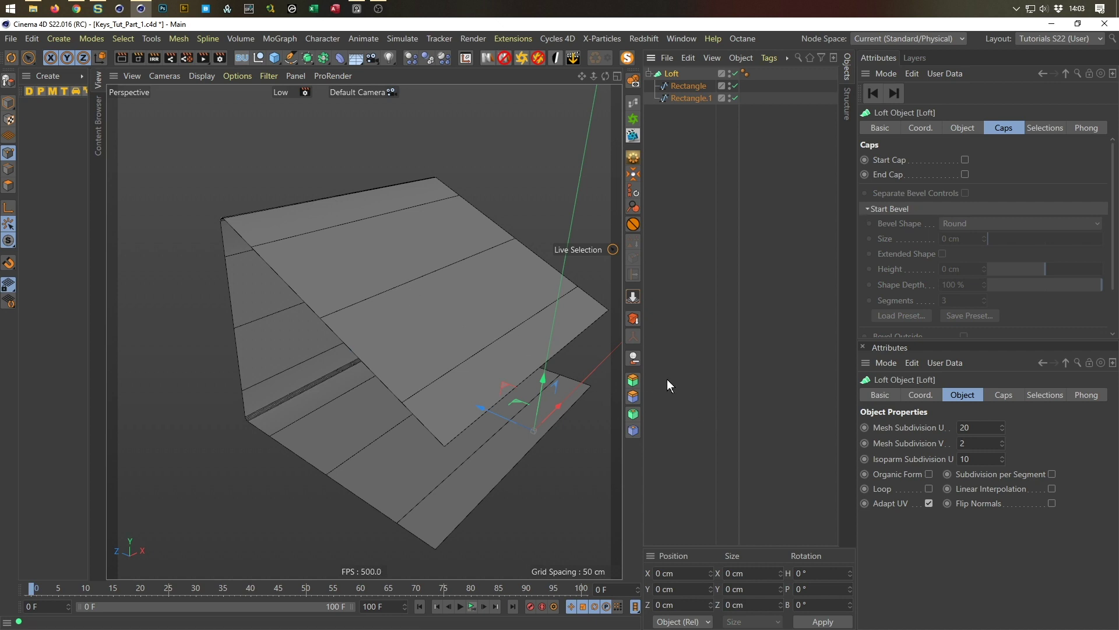
{"action": "left_click", "coordinate": [633, 383], "text": "alt"}
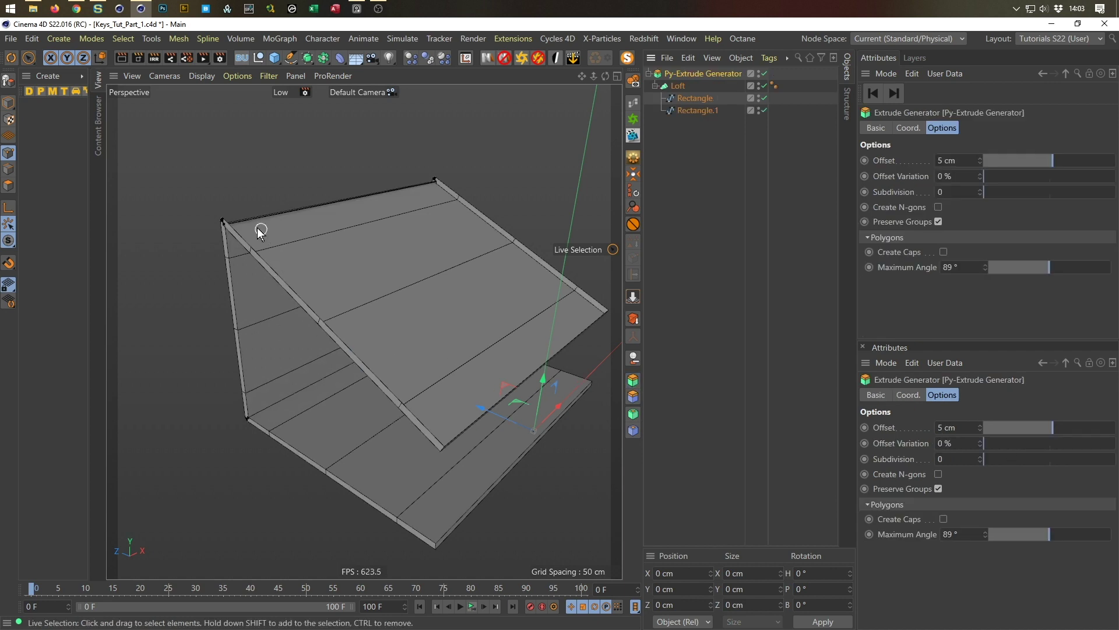
{"action": "scroll", "coordinate": [213, 226], "scroll_direction": "up", "scroll_amount": 5}
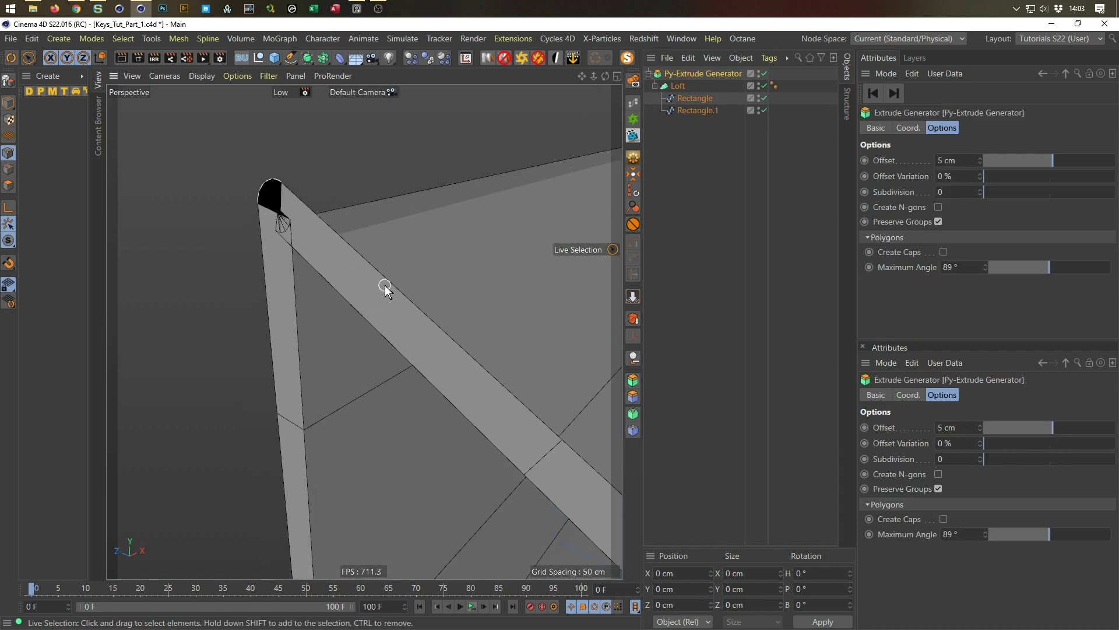
Try different Offset values on the Extrude Generator, including negative ones, and settle on 1.5 cm
{"action": "left_click", "coordinate": [982, 164]}
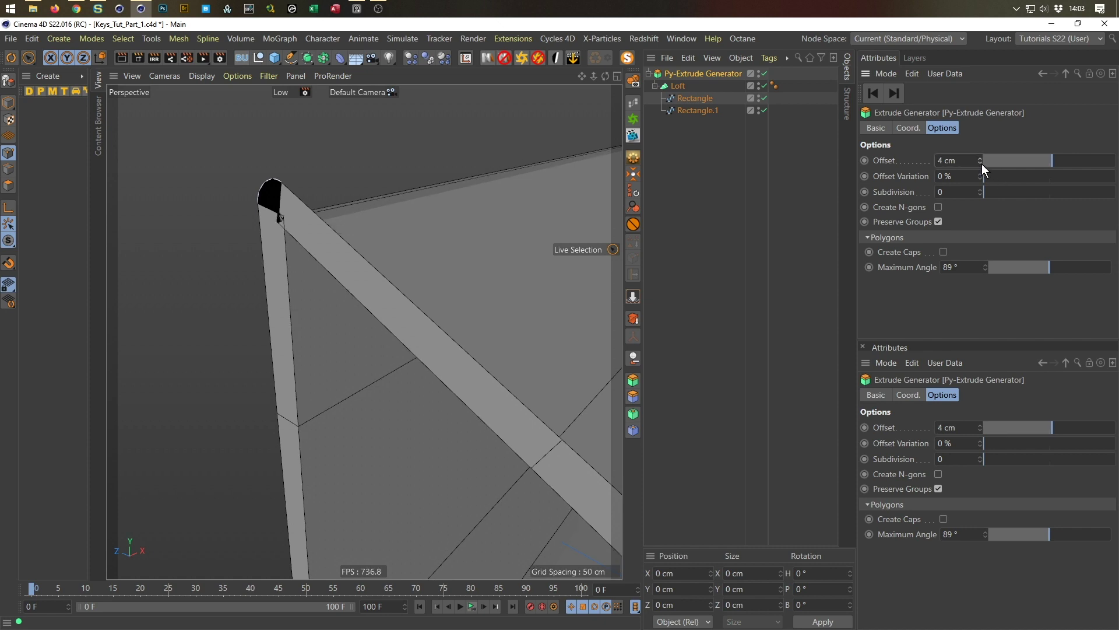
{"action": "left_click", "coordinate": [982, 163]}
{"action": "left_click", "coordinate": [982, 163]}
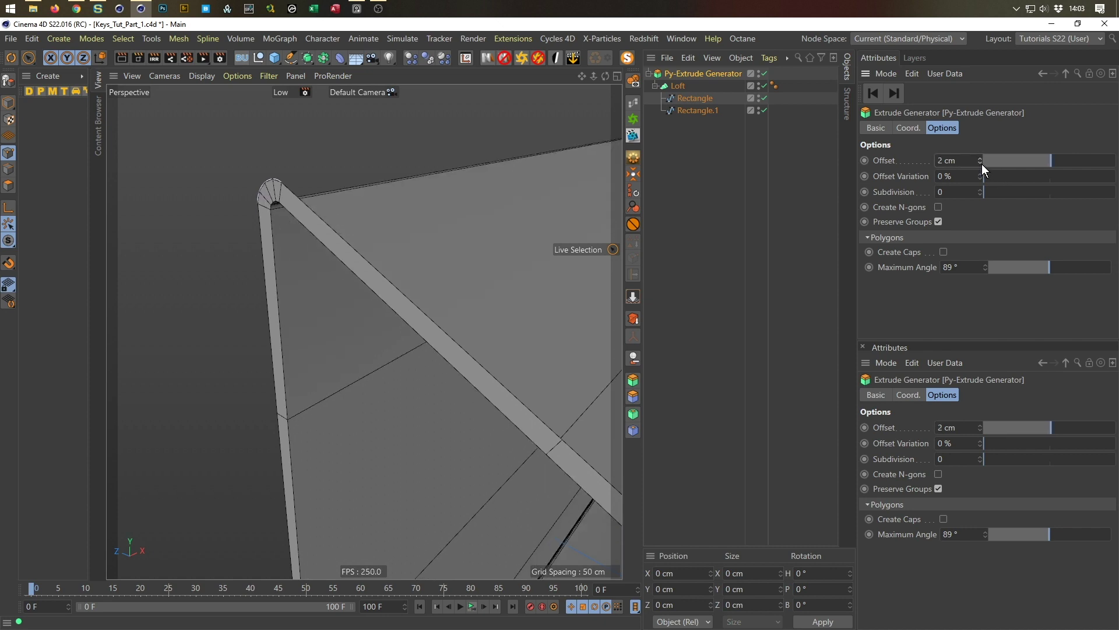
{"action": "left_click", "coordinate": [981, 163]}
{"action": "left_click", "coordinate": [982, 163]}
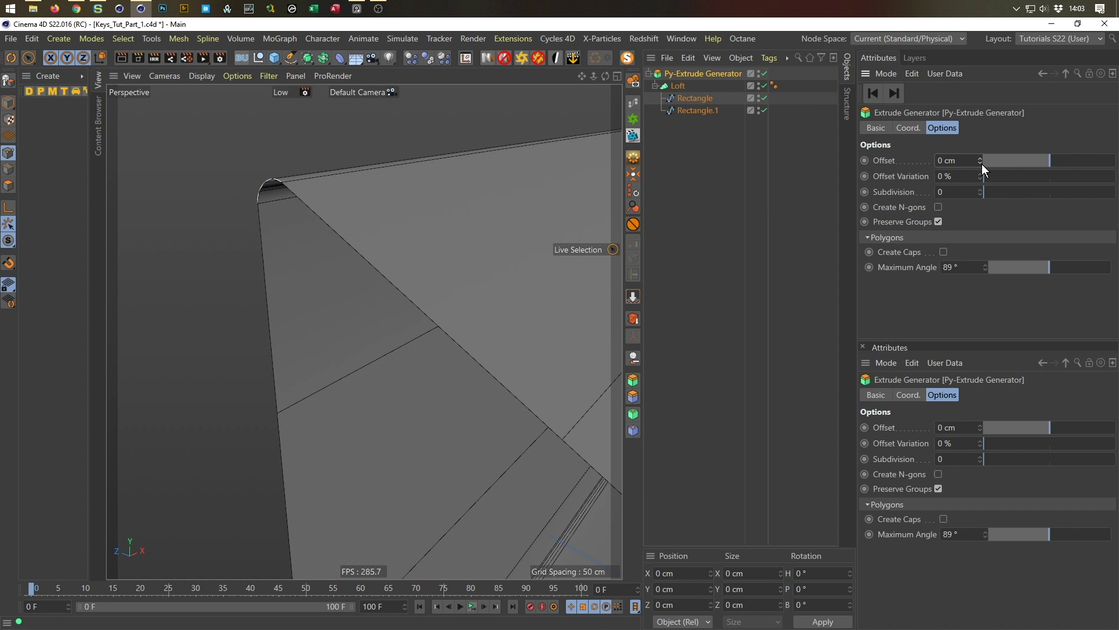
{"action": "left_click", "coordinate": [982, 163]}
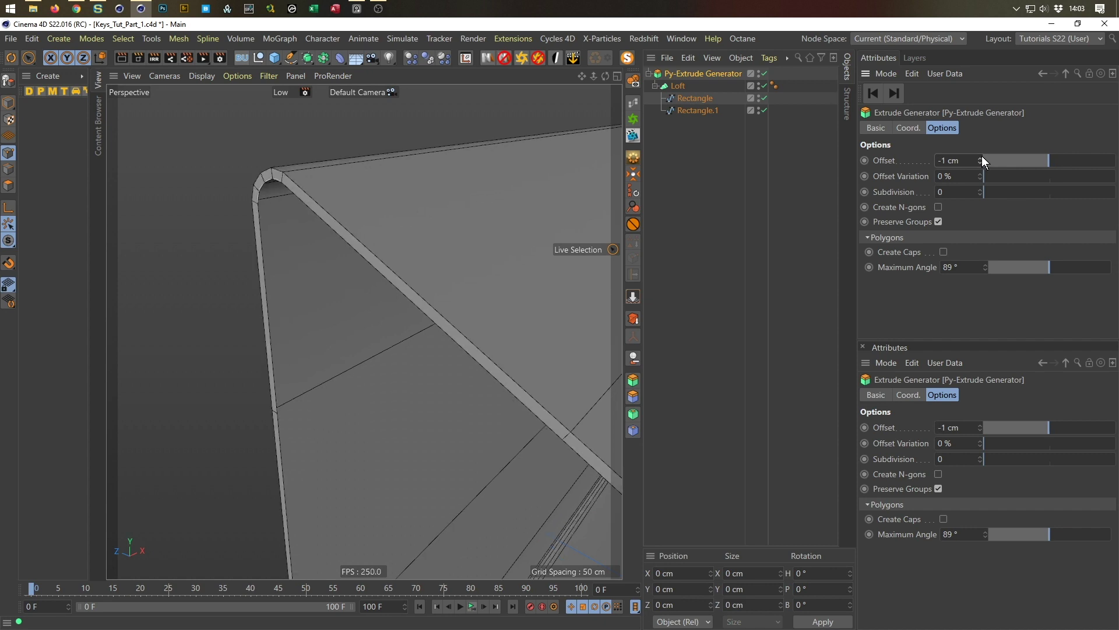
{"action": "left_click", "coordinate": [981, 157]}
{"action": "left_click", "coordinate": [981, 157]}
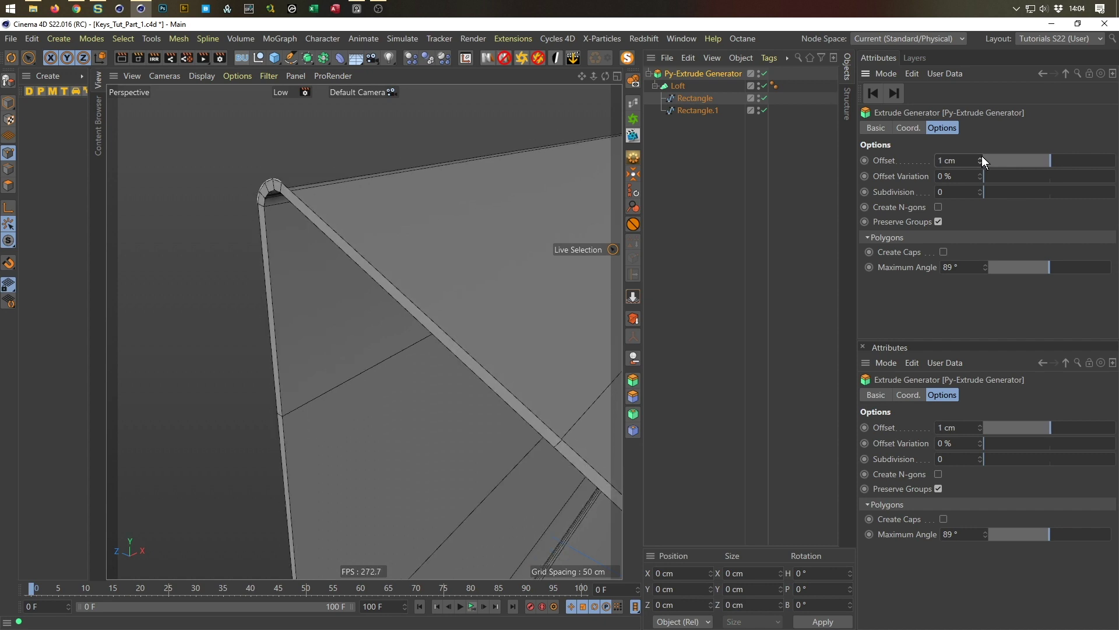
{"action": "left_click", "coordinate": [982, 156], "text": "alt"}
{"action": "left_click", "coordinate": [982, 156], "text": "alt"}
{"action": "left_click", "coordinate": [981, 156], "text": "alt"}
{"action": "left_click", "coordinate": [981, 156], "text": "alt"}
{"action": "left_click", "coordinate": [982, 156], "text": "alt"}
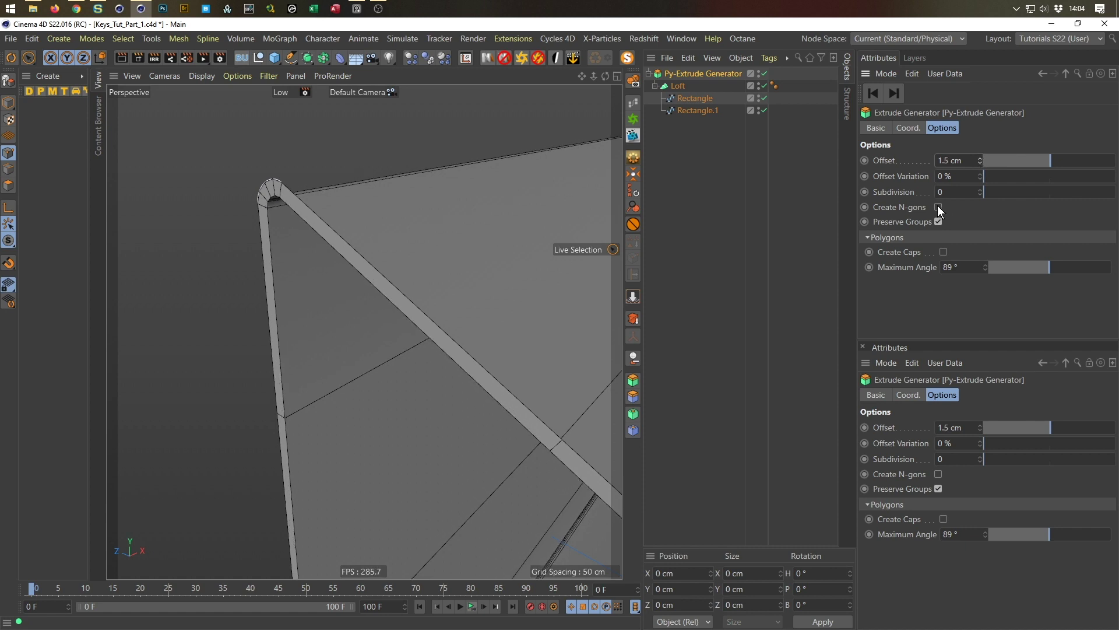
Enable Create Caps on the Extrude Generator and leave solo view to show the rest of the keyboard parts
{"action": "left_click", "coordinate": [943, 252]}
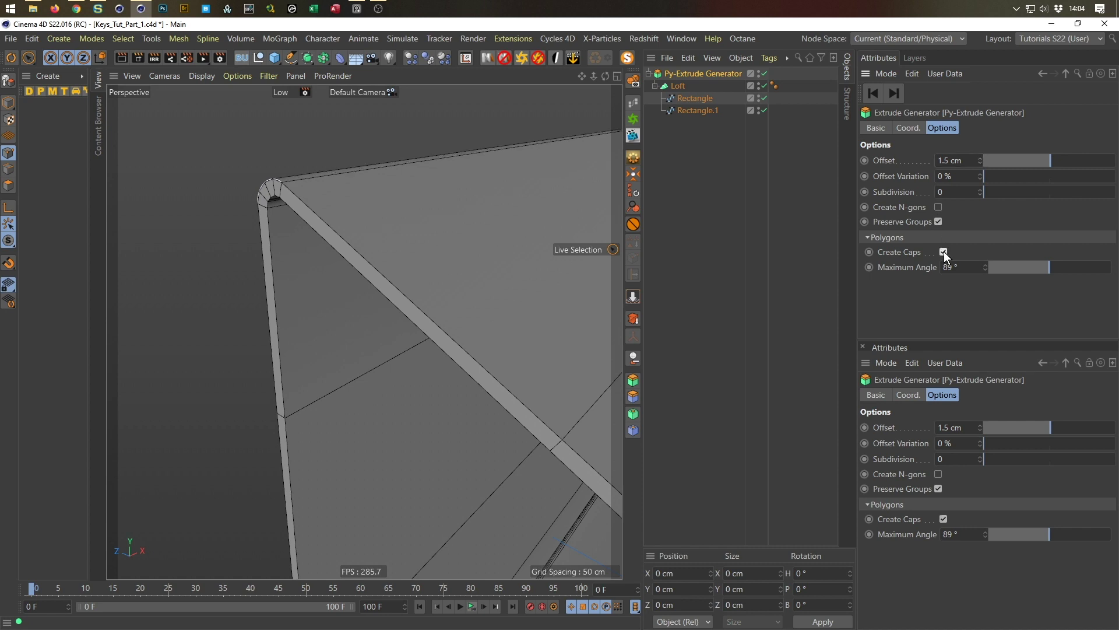
{"action": "left_click_drag", "start_coordinate": [365, 326], "coordinate": [278, 285], "text": "alt"}
{"action": "left_click_drag", "start_coordinate": [466, 283], "coordinate": [525, 333], "text": "alt"}
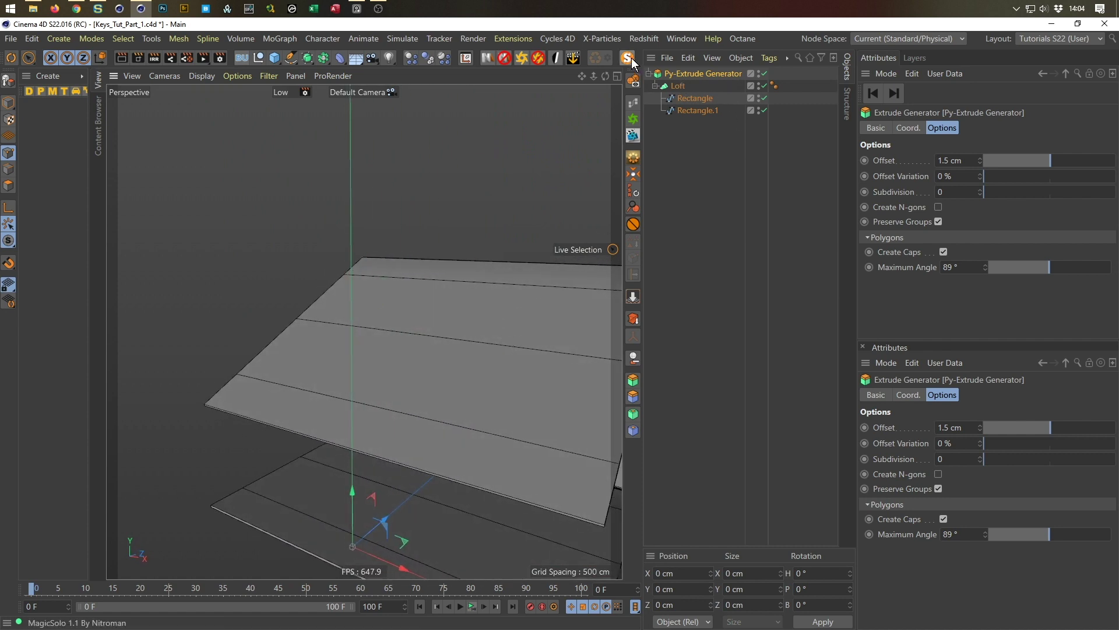
{"action": "key", "text": "ctrl+z"}
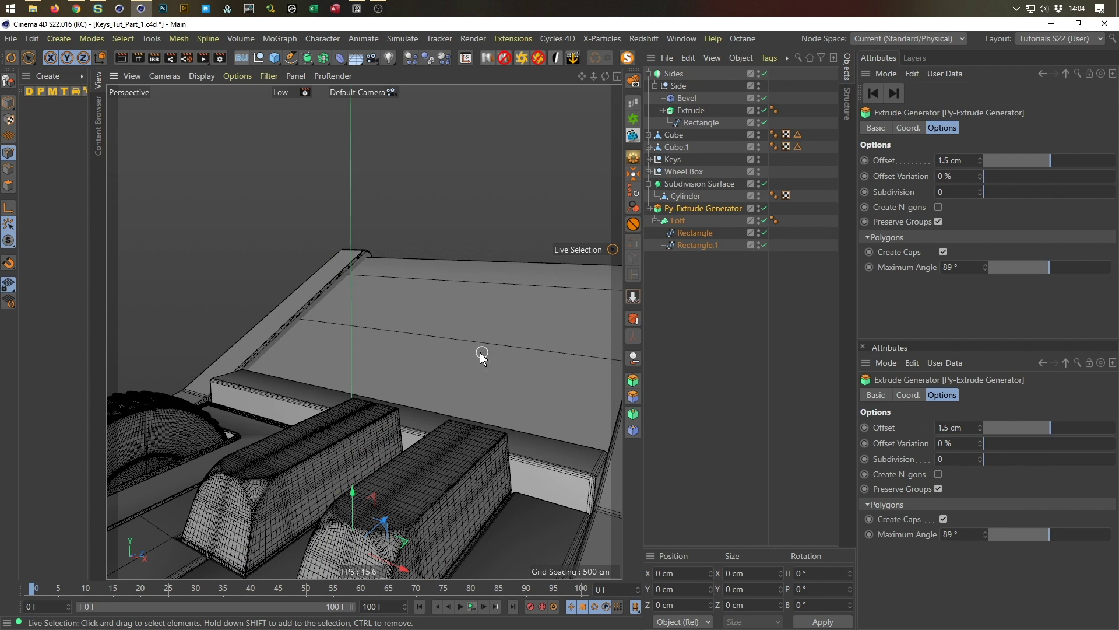
{"action": "left_click_drag", "start_coordinate": [480, 352], "coordinate": [242, 352], "text": "alt"}
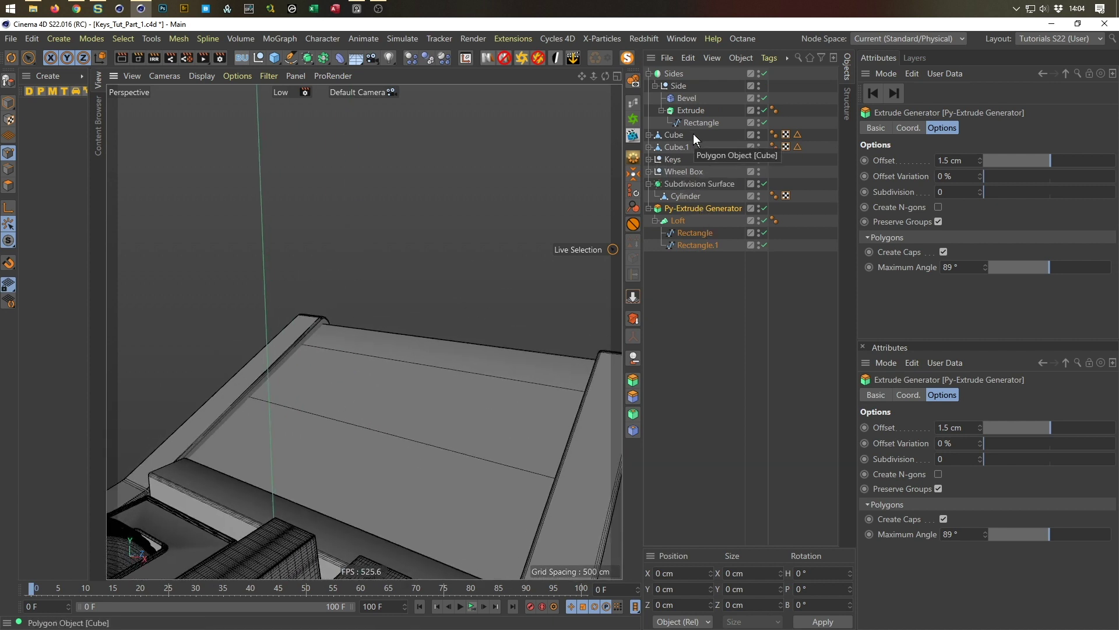
Collapse the Sides and Py-Extrude Generator hierarchies and rename the Py-Extrude Generator to Metal
{"action": "left_click", "coordinate": [649, 74]}
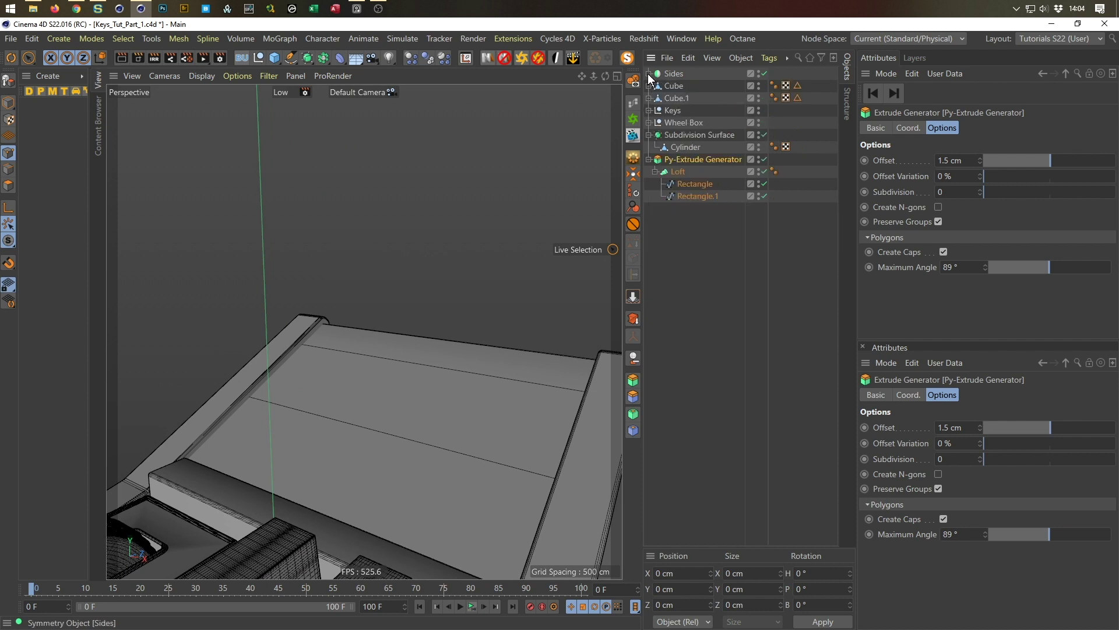
{"action": "left_click", "coordinate": [649, 74]}
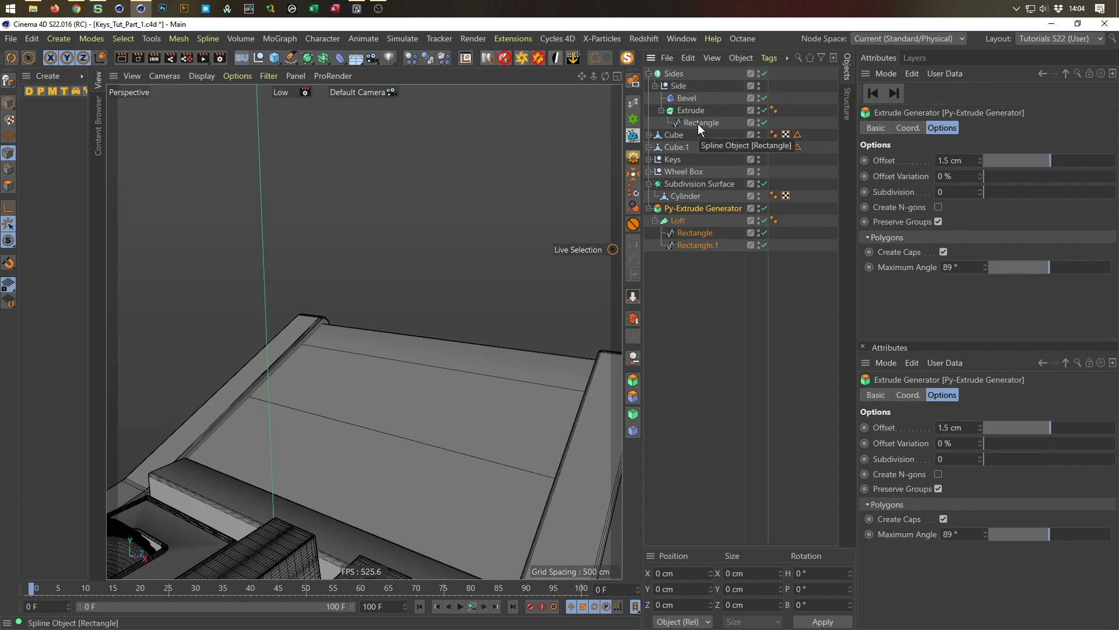
{"action": "left_click", "coordinate": [650, 75]}
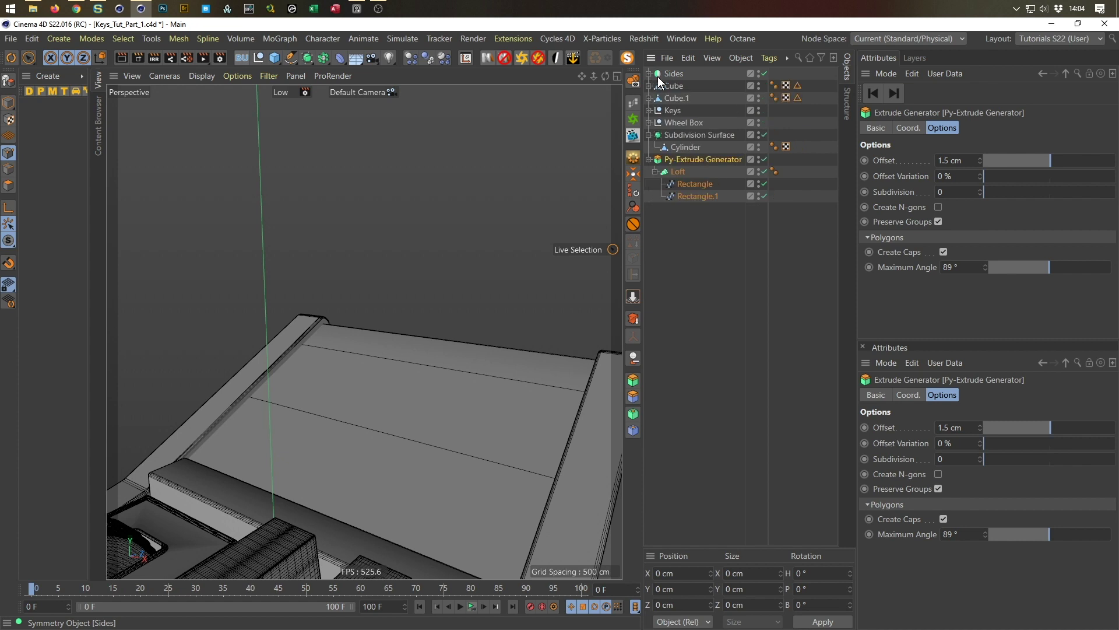
{"action": "left_click", "coordinate": [670, 73]}
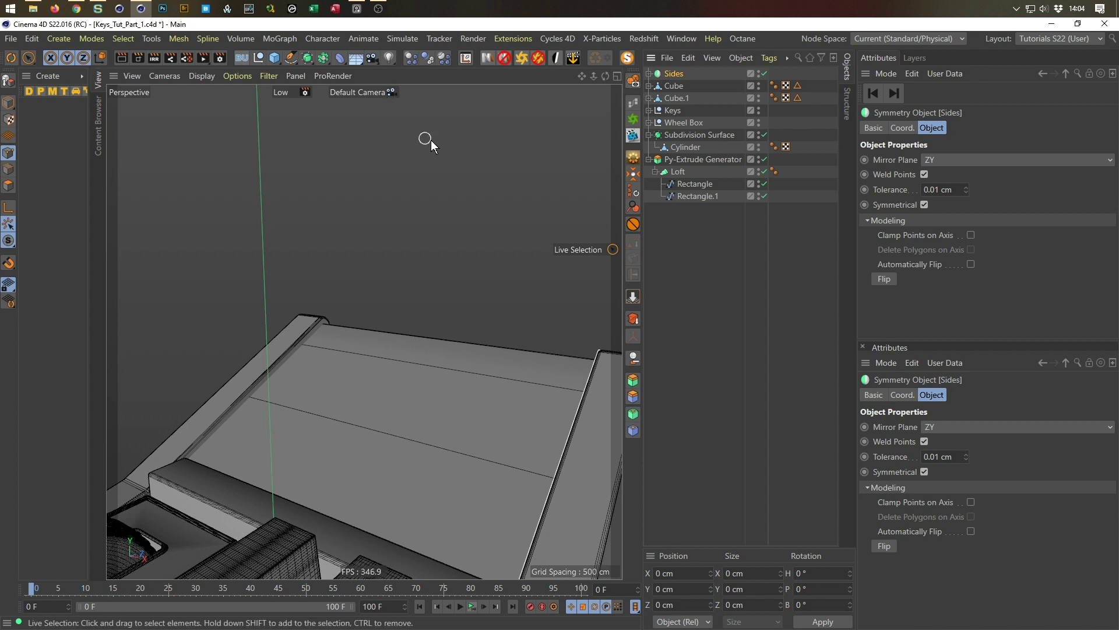
{"action": "left_click", "coordinate": [649, 160]}
{"action": "left_click", "coordinate": [672, 161]}
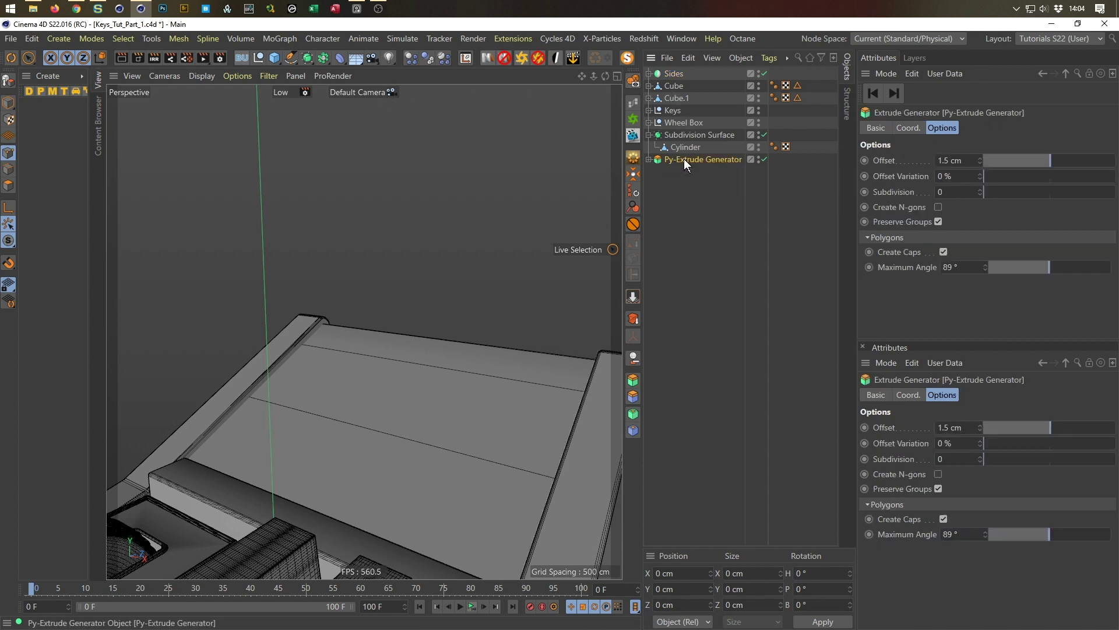
{"action": "double_click", "coordinate": [684, 158]}
{"action": "type", "text": "Metal"}
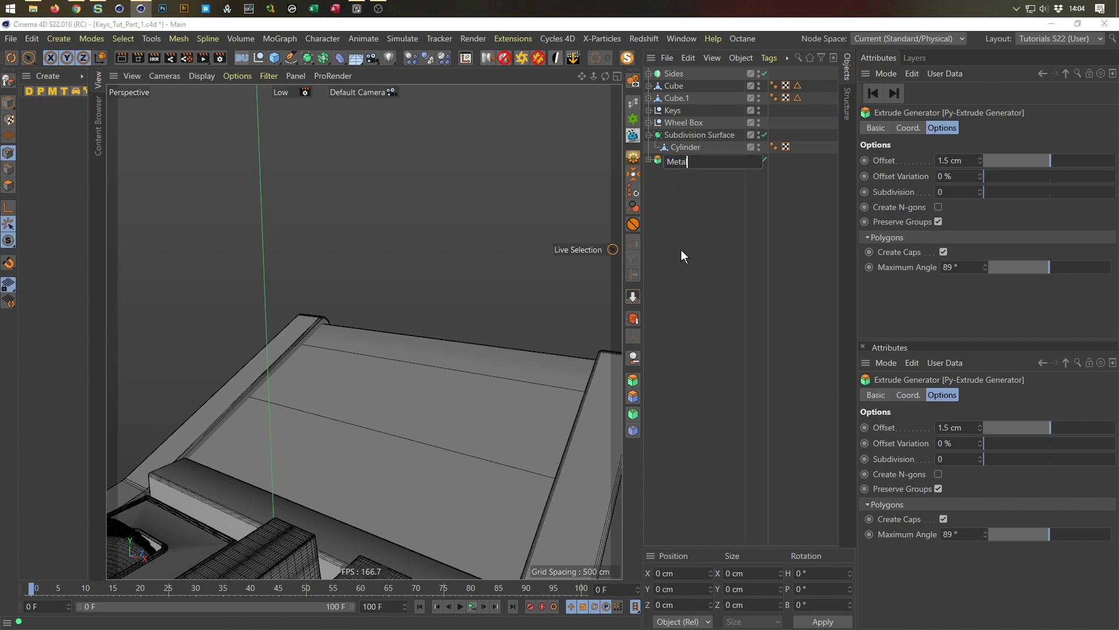
{"action": "key", "text": "Return"}
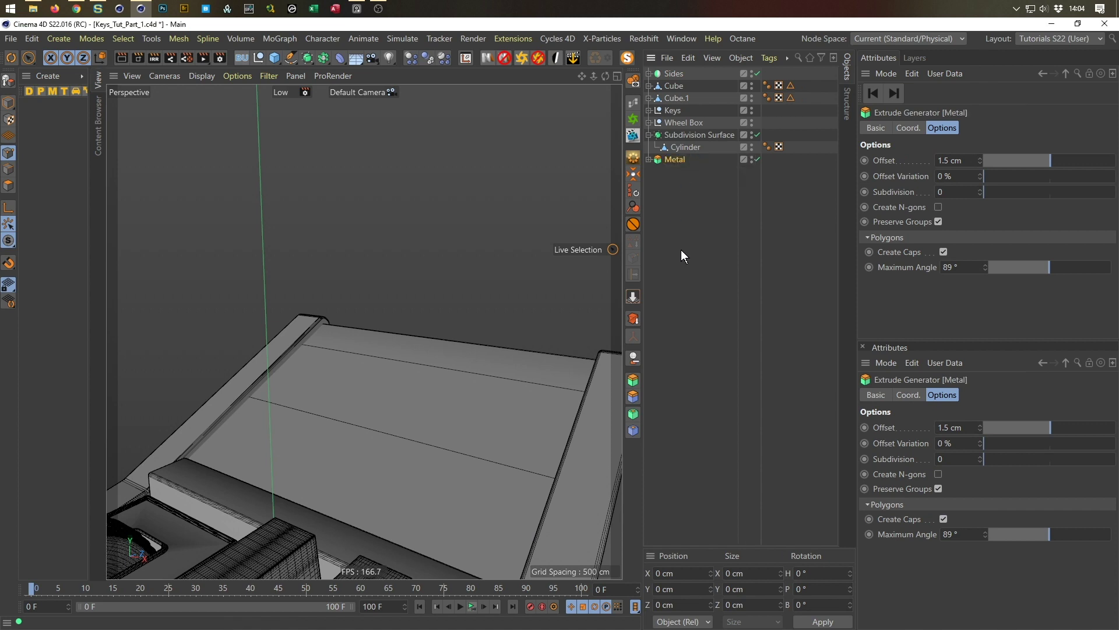
Create a Boole and place Sides as its first child with Metal below it, subtracting Metal from the side panels
{"action": "left_click_drag", "start_coordinate": [676, 72], "coordinate": [674, 187]}
{"action": "left_click_drag", "start_coordinate": [671, 147], "coordinate": [670, 166]}
{"action": "left_click", "coordinate": [322, 59]}
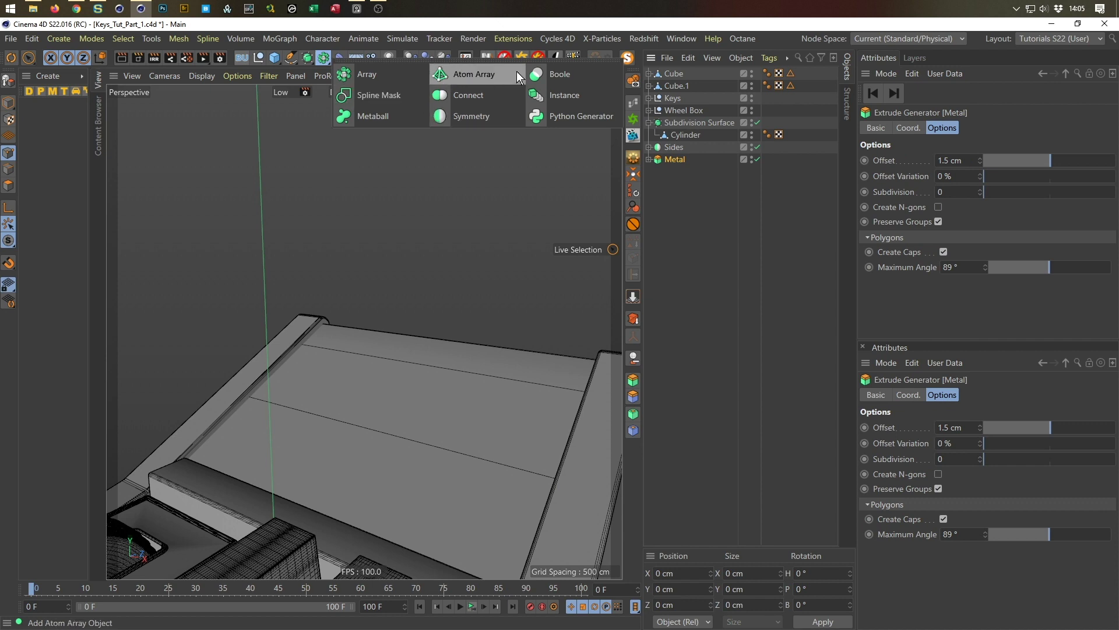
{"action": "left_click", "coordinate": [556, 74]}
{"action": "left_click_drag", "start_coordinate": [681, 73], "coordinate": [681, 163]}
Duplicate Metal outside the Boole, hide the copy in the viewport and examine the groove cut into the side panel
{"action": "right_click_drag", "start_coordinate": [305, 338], "coordinate": [399, 304], "text": "alt"}
{"action": "left_click_drag", "start_coordinate": [399, 305], "coordinate": [494, 301], "text": "alt"}
{"action": "right_click_drag", "start_coordinate": [425, 312], "coordinate": [401, 218], "text": "alt"}
{"action": "middle_click_drag", "start_coordinate": [401, 218], "coordinate": [366, 282], "text": "alt"}
{"action": "right_click_drag", "start_coordinate": [366, 282], "coordinate": [512, 240], "text": "alt"}
{"action": "left_click_drag", "start_coordinate": [683, 172], "coordinate": [703, 251], "text": "ctrl"}
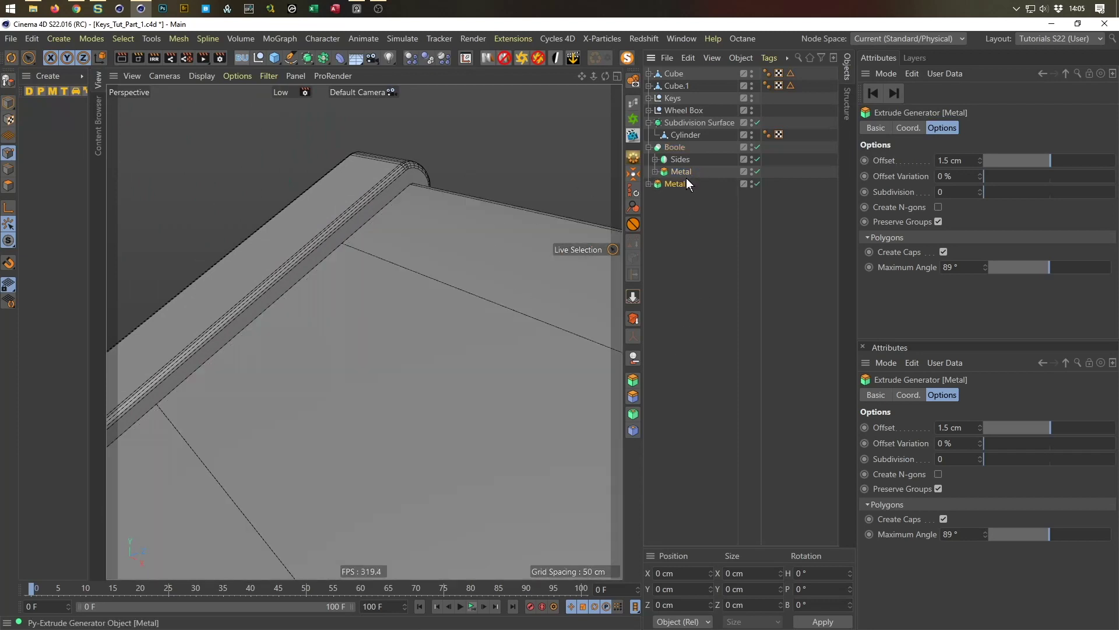
{"action": "double_click", "coordinate": [752, 181]}
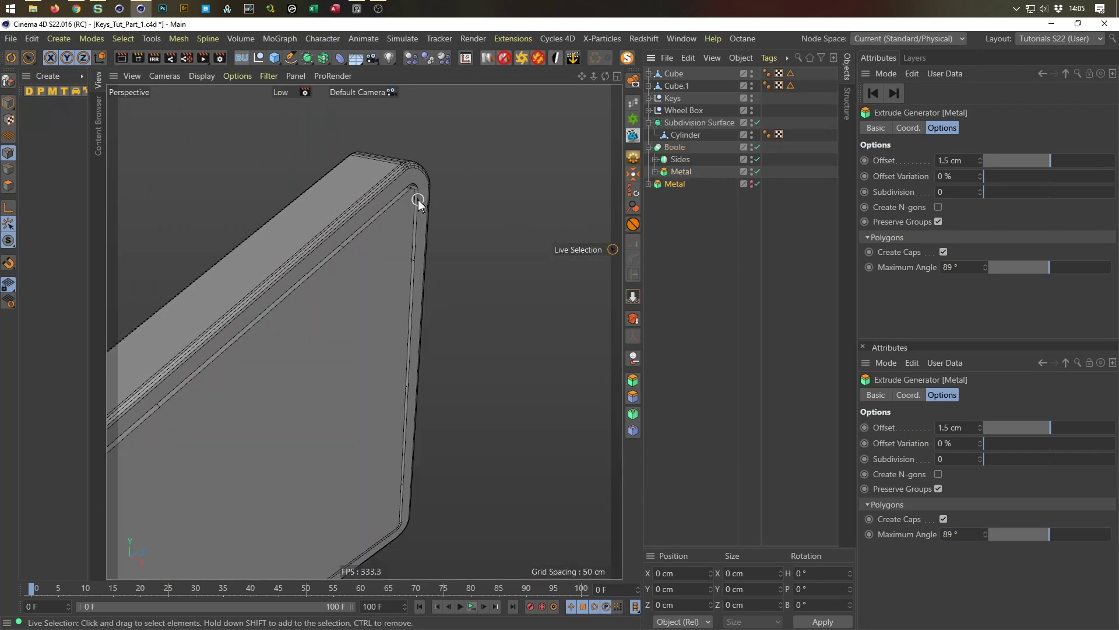
{"action": "right_click_drag", "start_coordinate": [470, 179], "coordinate": [419, 271], "text": "alt"}
{"action": "mouse_move", "coordinate": [419, 271]}
{"action": "left_mouse_down", "text": "alt"}
{"action": "mouse_move", "coordinate": [547, 285]}
{"action": "mouse_move", "coordinate": [429, 267]}
{"action": "left_mouse_up", "text": "alt"}
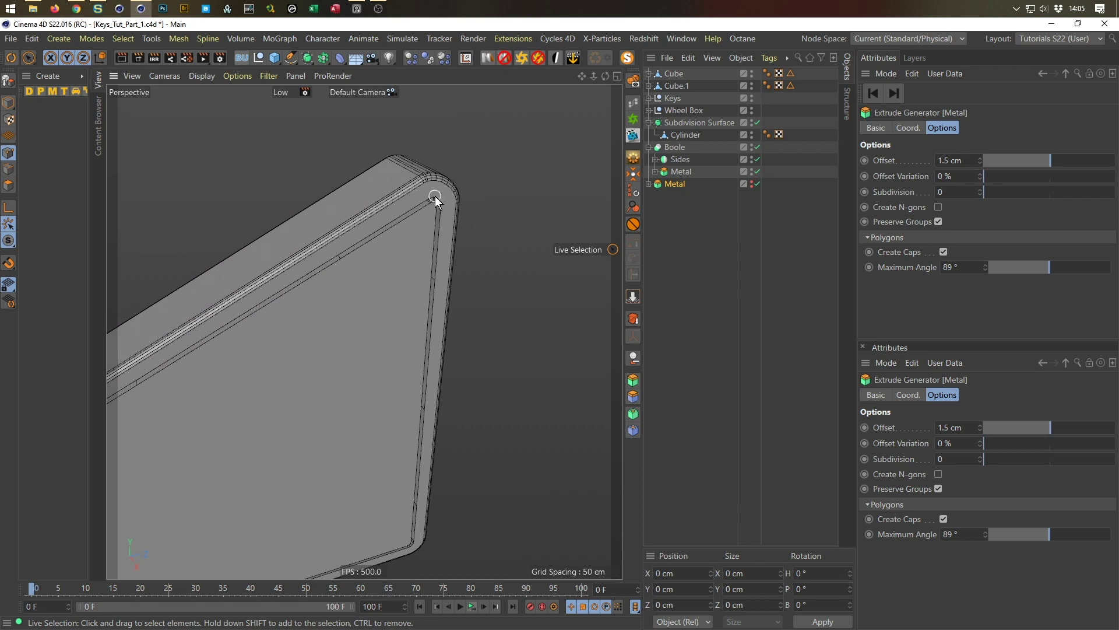
{"action": "scroll", "coordinate": [435, 196], "scroll_direction": "up", "scroll_amount": 4}
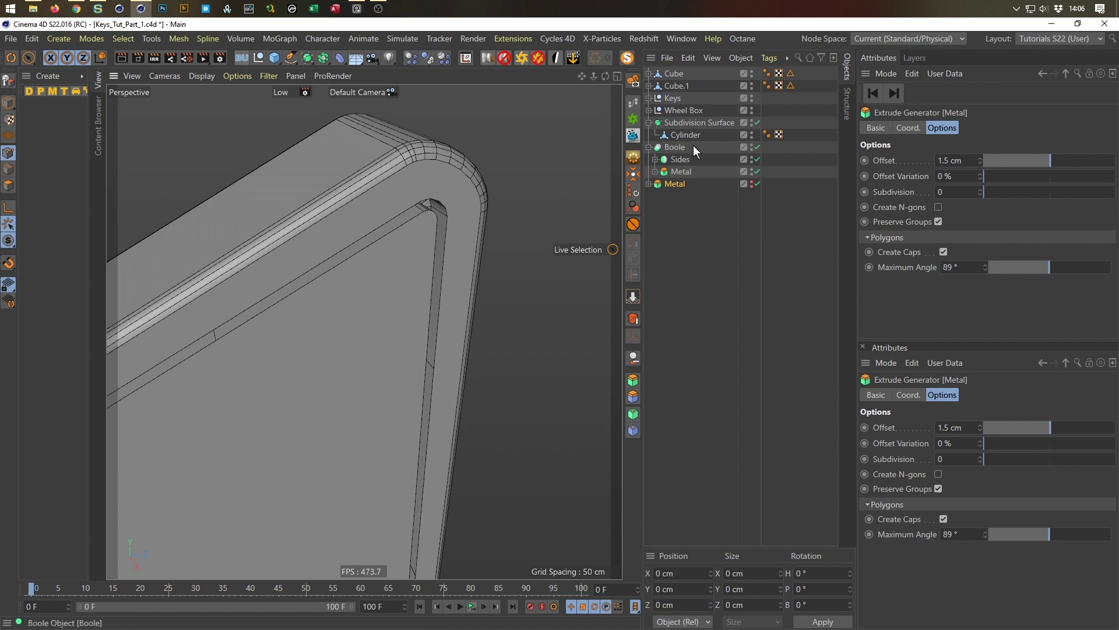
Collapse the Boole, group it under a null and name the null Sides
{"action": "left_click", "coordinate": [648, 146]}
{"action": "left_click", "coordinate": [663, 146]}
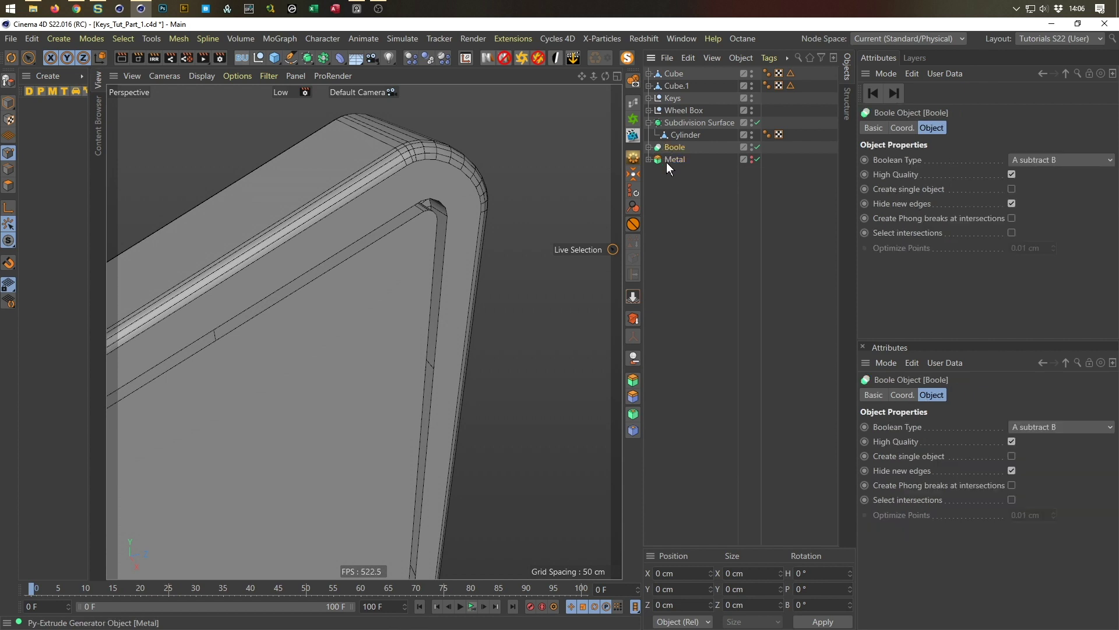
{"action": "key", "text": "alt+g"}
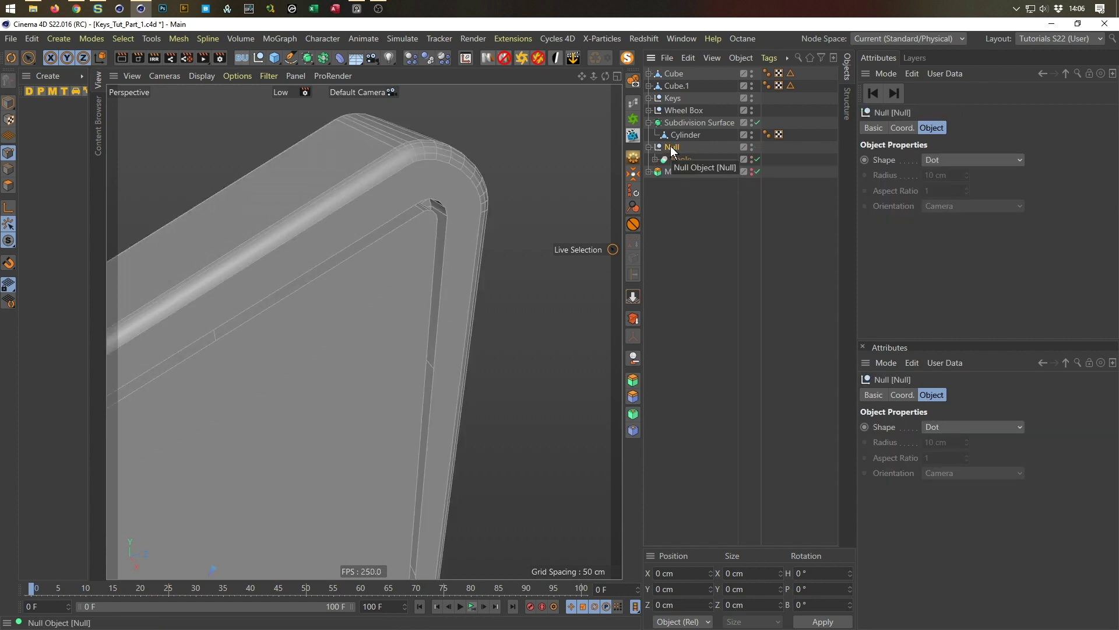
{"action": "double_click", "coordinate": [671, 148]}
{"action": "type", "text": "Sides"}
{"action": "key", "text": "Return"}
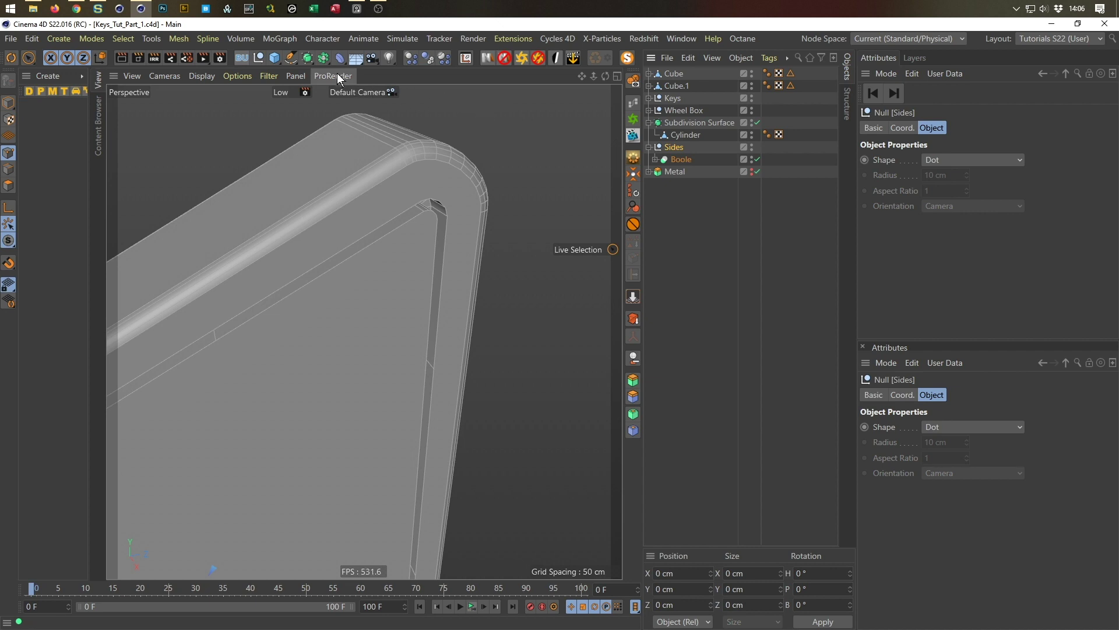
Add a Bevel deformer with Subdivision 3 and an Offset of 0.5 cm
{"action": "left_click", "coordinate": [332, 59]}
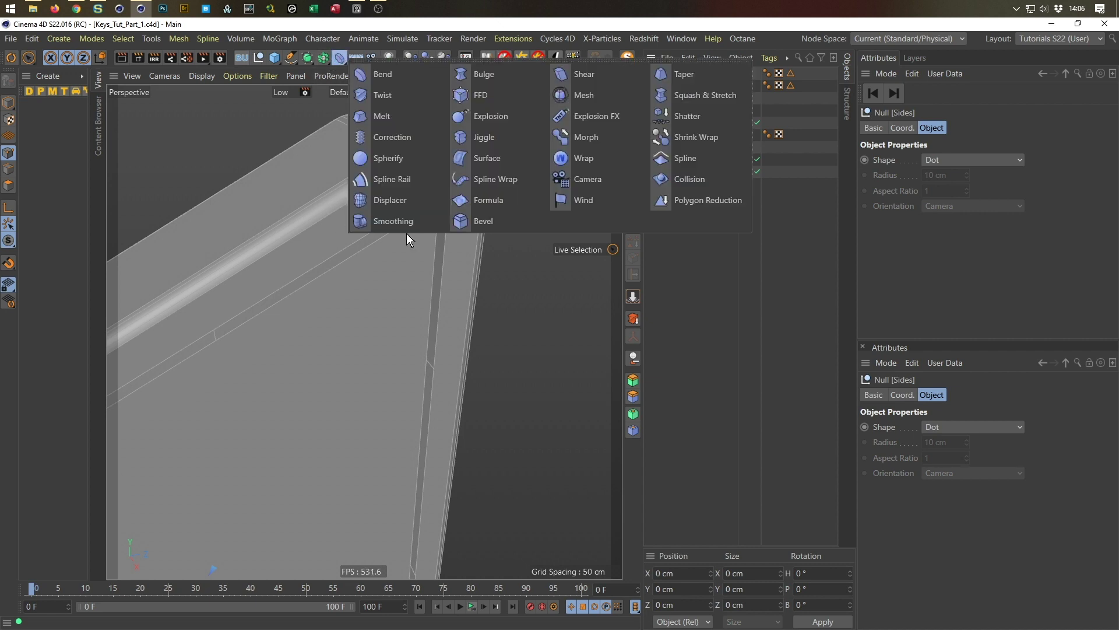
{"action": "left_click", "coordinate": [463, 220]}
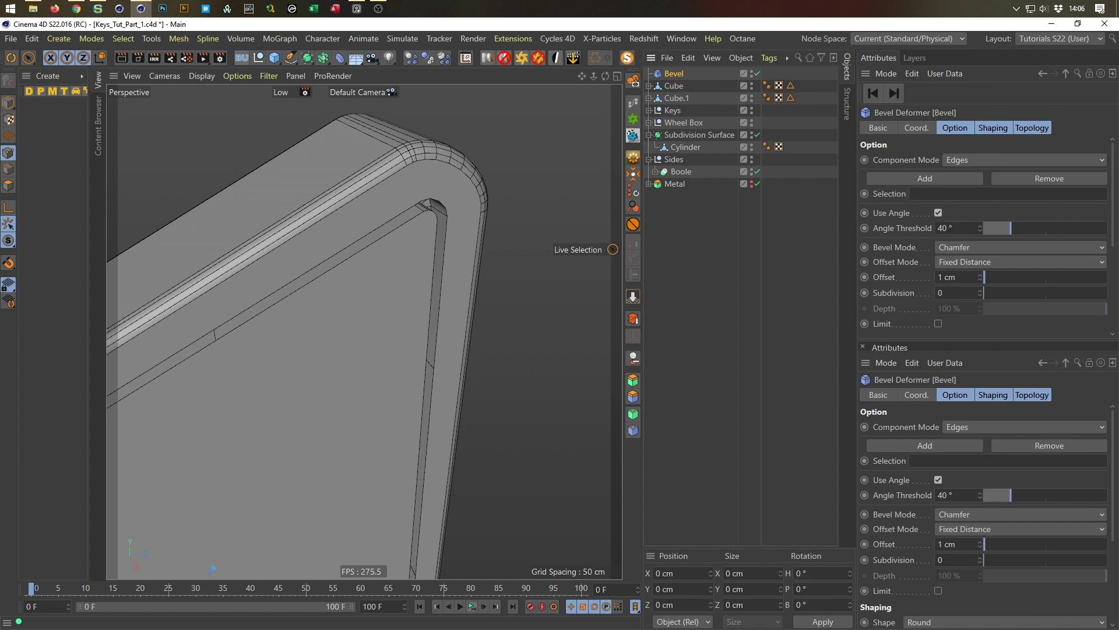
{"action": "left_click", "coordinate": [952, 287]}
{"action": "type", "text": "3"}
{"action": "key", "text": "Return"}
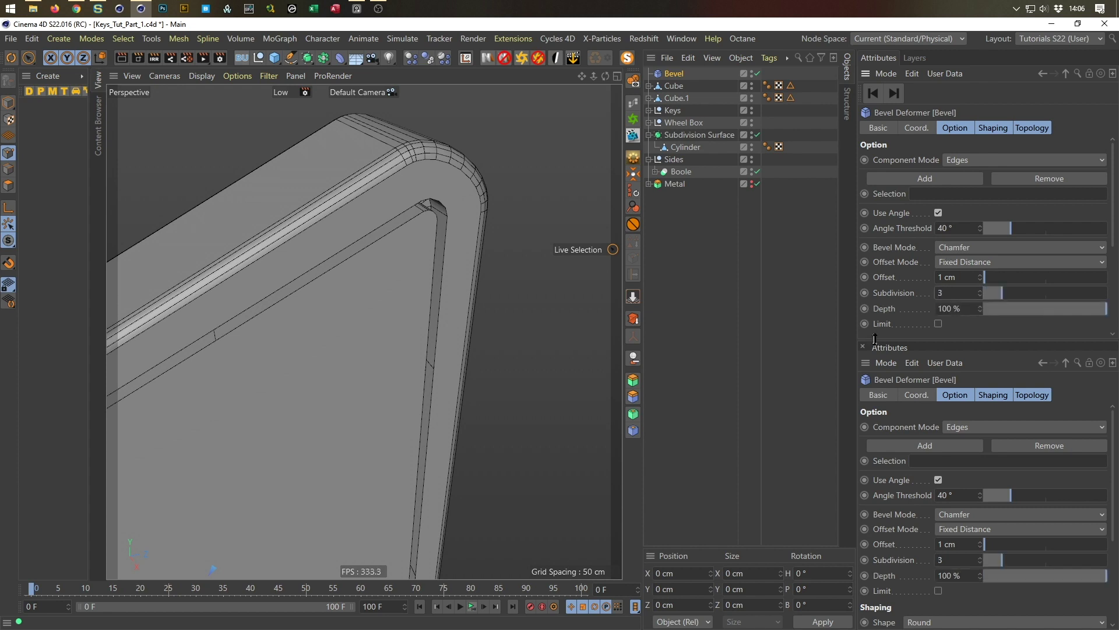
{"action": "left_click", "coordinate": [949, 277]}
{"action": "key", "text": "BackSpace"}
{"action": "type", "text": "0.5"}
{"action": "key", "text": "Return"}
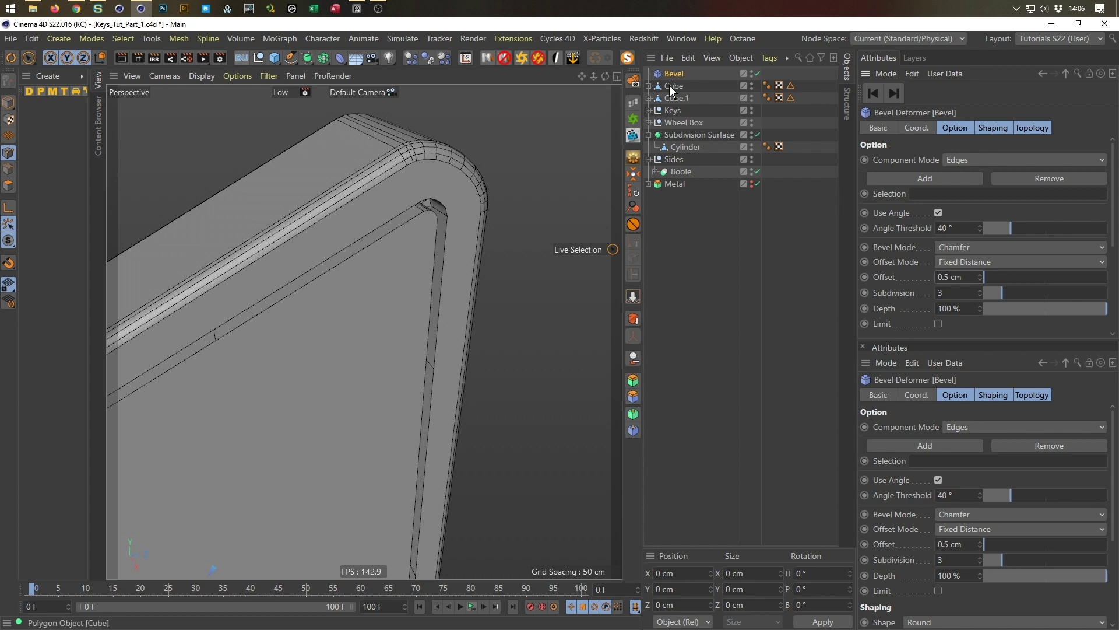
Place the Bevel deformer inside the Sides null above the Boole and inspect the groove's rounded corner up close
{"action": "left_click_drag", "start_coordinate": [673, 74], "coordinate": [682, 166]}
{"action": "scroll", "coordinate": [465, 205], "scroll_direction": "up", "scroll_amount": 5}
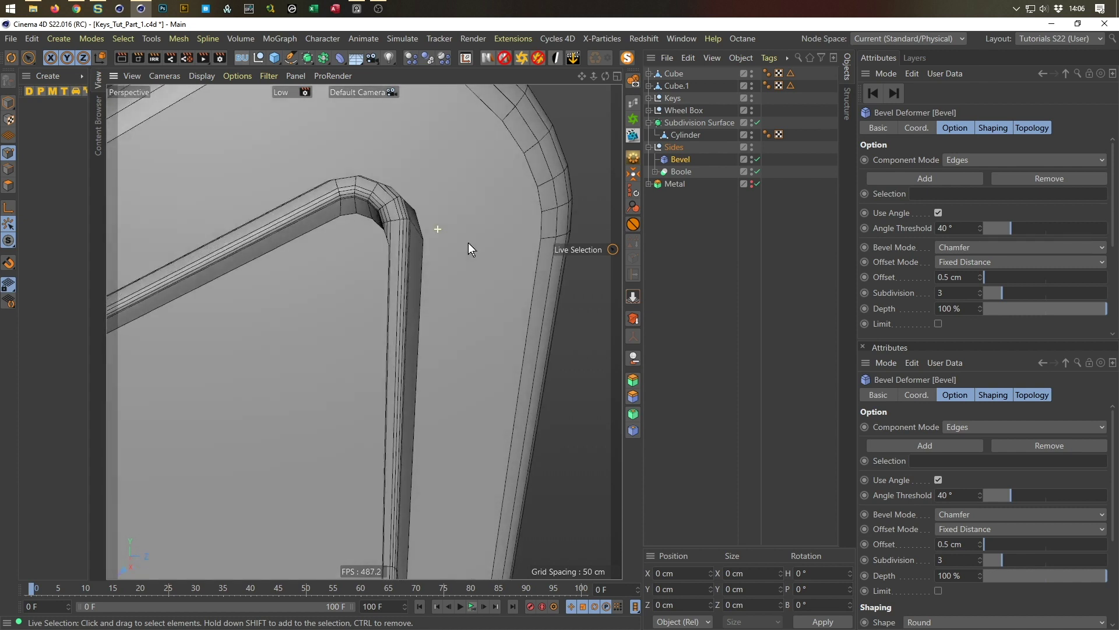
{"action": "scroll", "coordinate": [467, 251], "scroll_direction": "down", "scroll_amount": 1}
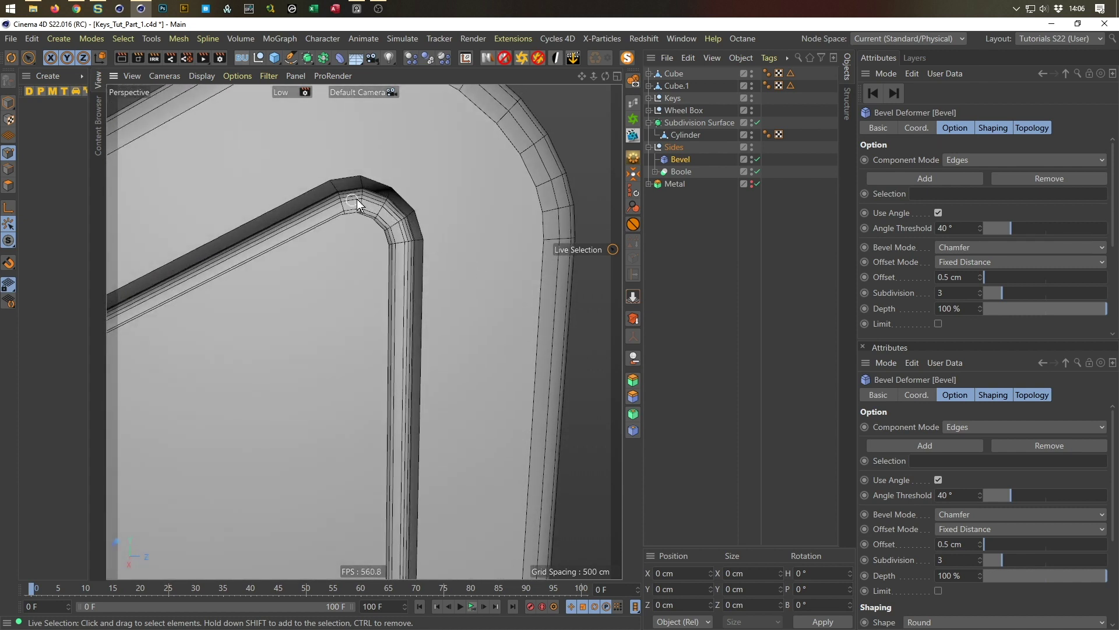
{"action": "scroll", "coordinate": [347, 203], "scroll_direction": "up", "scroll_amount": 1}
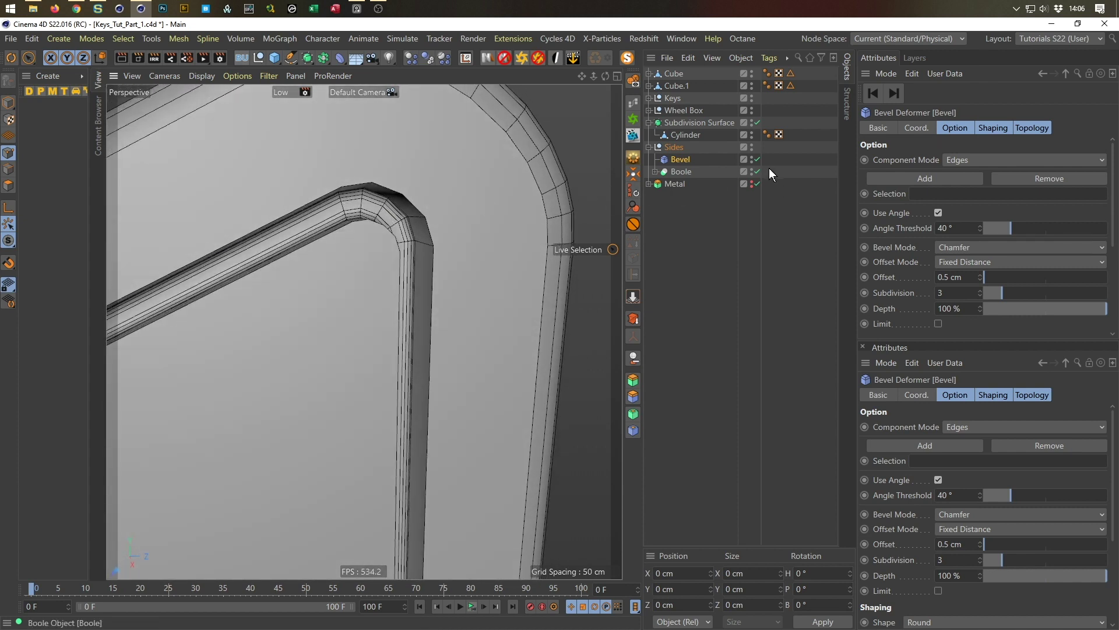
Toggle the Bevel off and on to compare, try an 87° Angle Threshold and turn off Use Angle
{"action": "left_click", "coordinate": [757, 157]}
{"action": "left_click", "coordinate": [757, 157]}
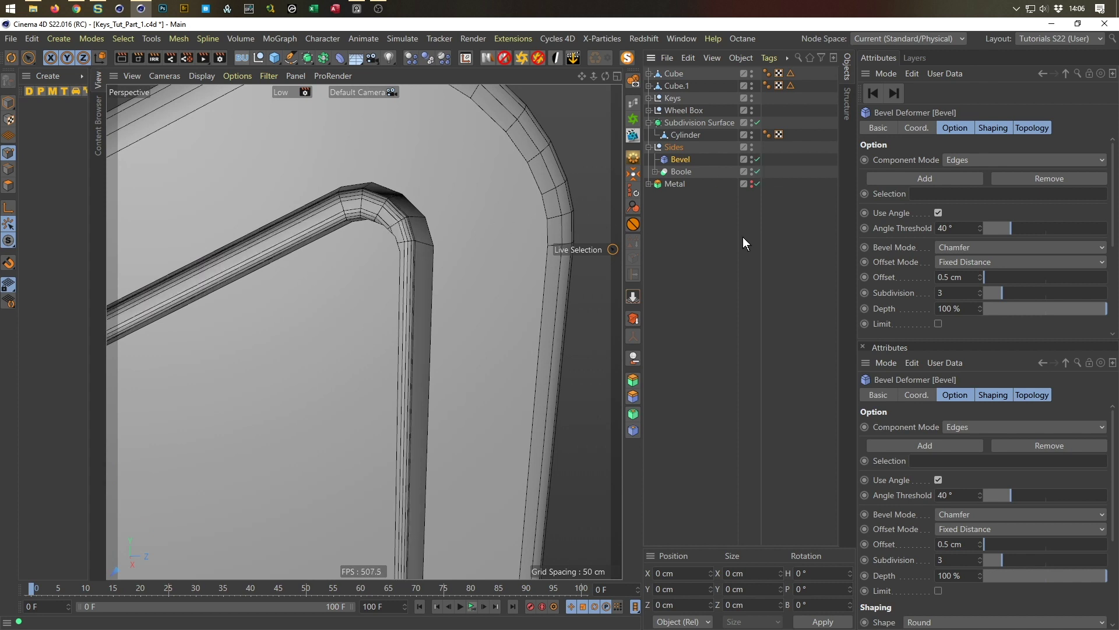
{"action": "left_click_drag", "start_coordinate": [1015, 232], "coordinate": [1044, 232]}
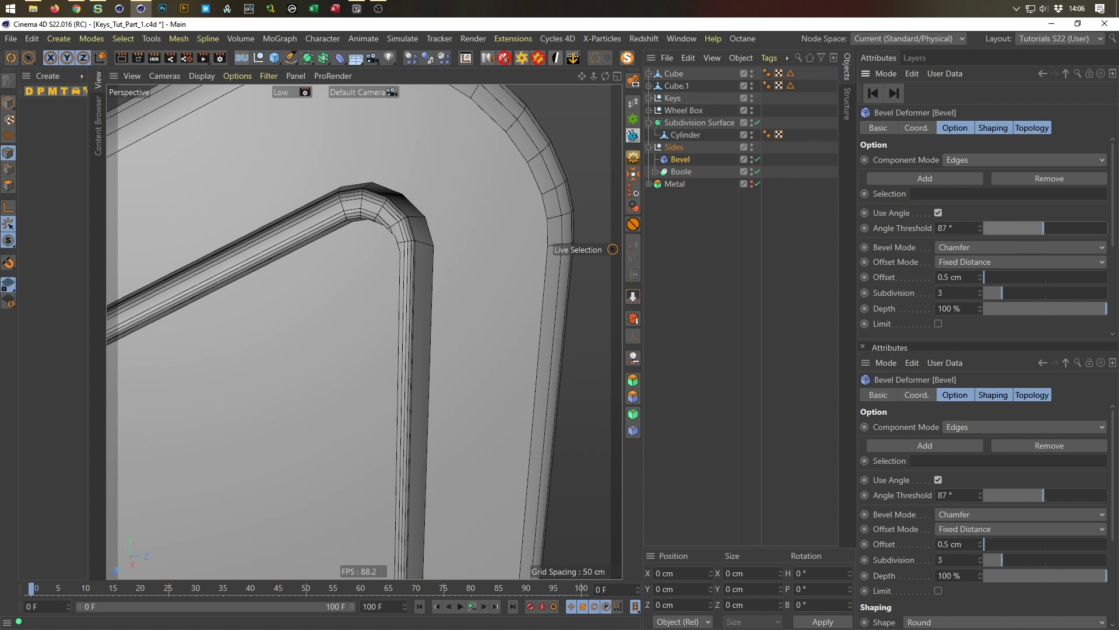
{"action": "left_click", "coordinate": [938, 213]}
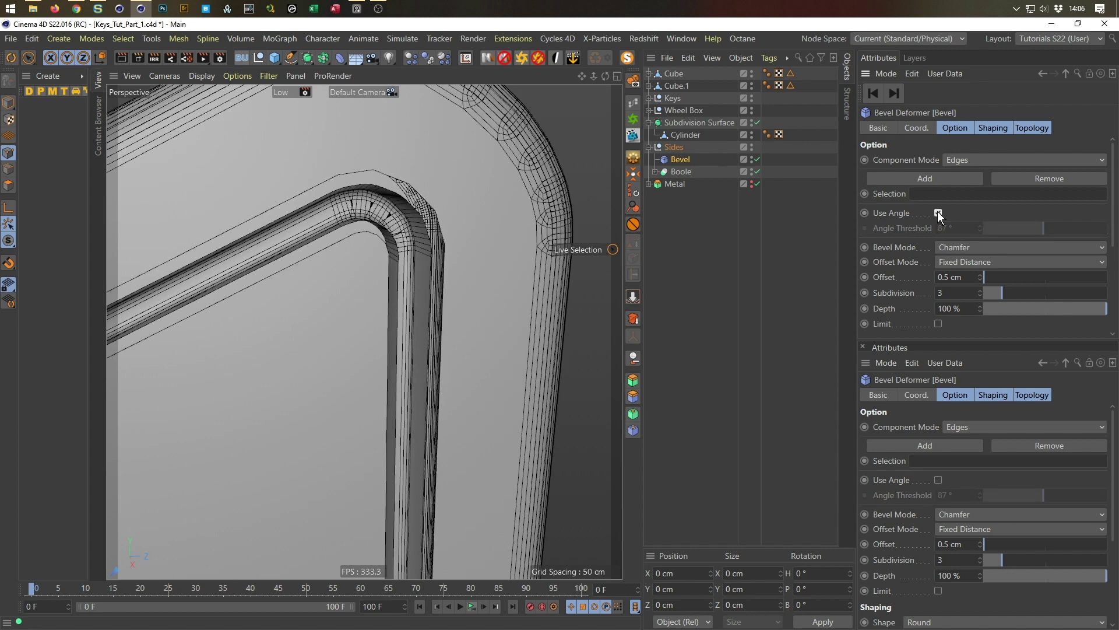
Re-enable Use Angle on the Bevel deformer, turn on Create single object for the Boole and inspect the groove's corner
{"action": "left_click", "coordinate": [938, 213]}
{"action": "scroll", "coordinate": [400, 240], "scroll_direction": "up", "scroll_amount": 5}
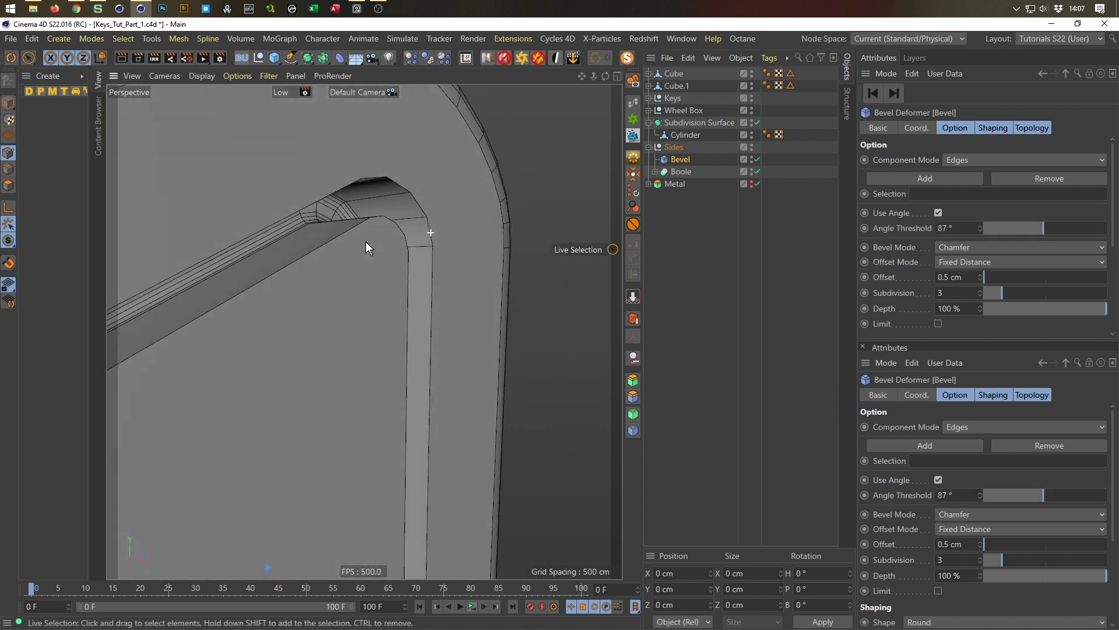
{"action": "left_click_drag", "start_coordinate": [365, 242], "coordinate": [395, 184], "text": "alt"}
{"action": "left_click", "coordinate": [683, 172]}
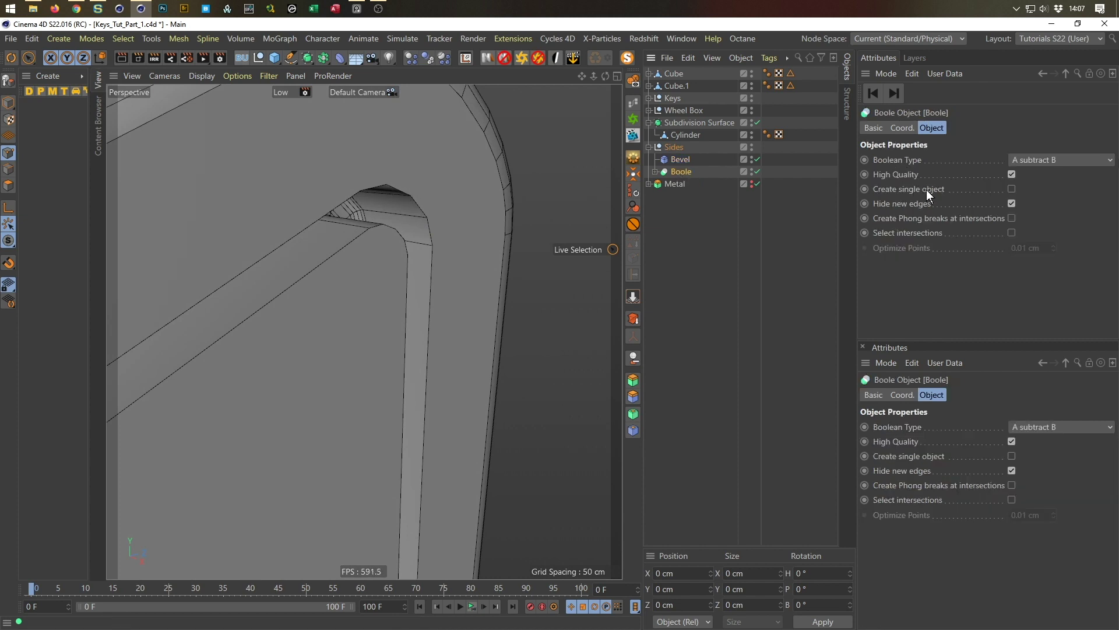
{"action": "left_click", "coordinate": [1013, 189]}
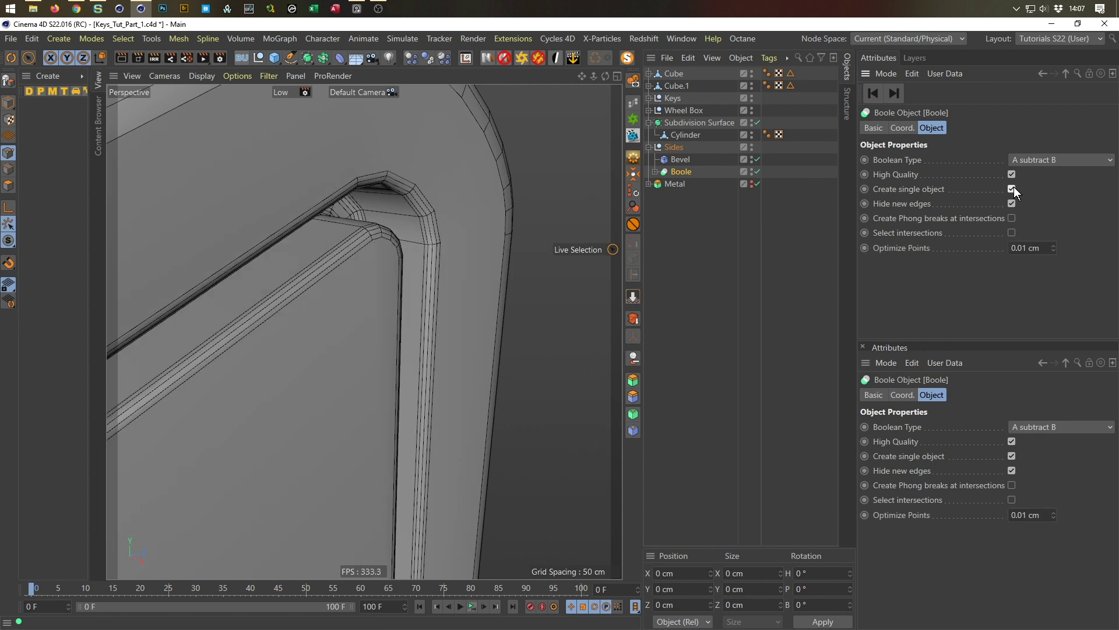
{"action": "scroll", "coordinate": [416, 278], "scroll_direction": "up", "scroll_amount": 3}
{"action": "left_click_drag", "start_coordinate": [470, 288], "coordinate": [327, 309], "text": "alt"}
{"action": "mouse_move", "coordinate": [326, 305]}
{"action": "right_mouse_down", "text": "alt"}
{"action": "mouse_move", "coordinate": [269, 341]}
{"action": "mouse_move", "coordinate": [315, 291]}
{"action": "right_mouse_up", "text": "alt"}
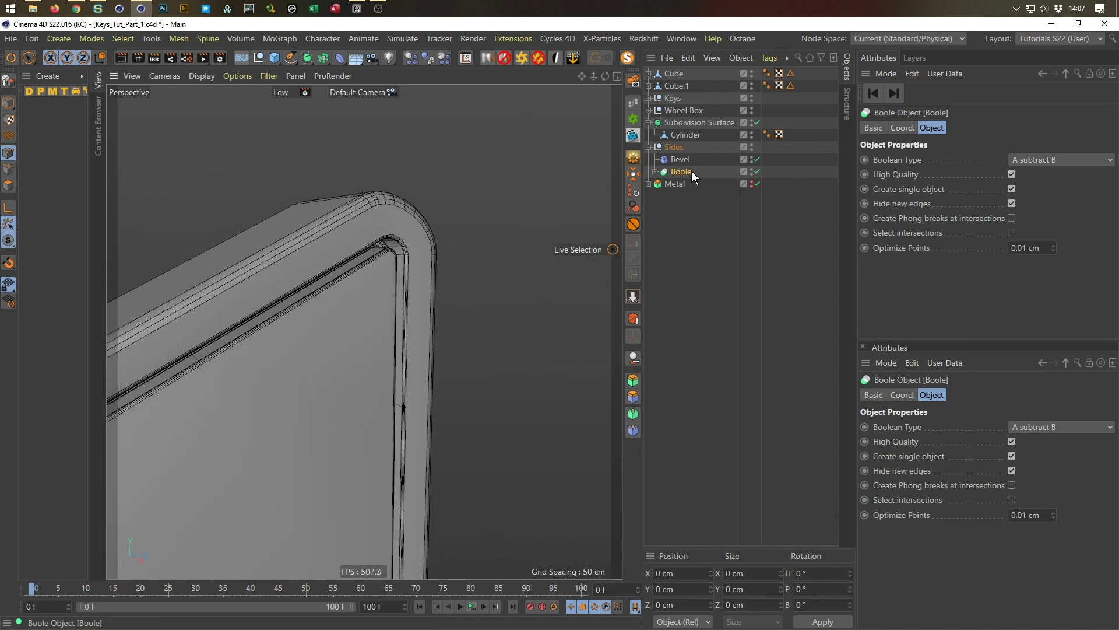
Show the Metal section again and preview-render its joint with the side panel's groove
{"action": "left_click", "coordinate": [751, 184]}
{"action": "mouse_move", "coordinate": [449, 265]}
{"action": "left_mouse_down", "text": "alt"}
{"action": "mouse_move", "coordinate": [391, 246]}
{"action": "mouse_move", "coordinate": [473, 204]}
{"action": "left_mouse_up", "text": "alt"}
{"action": "mouse_move", "coordinate": [357, 243]}
{"action": "left_mouse_down", "text": "alt"}
{"action": "mouse_move", "coordinate": [230, 318]}
{"action": "mouse_move", "coordinate": [245, 353]}
{"action": "mouse_move", "coordinate": [341, 223]}
{"action": "mouse_move", "coordinate": [288, 268]}
{"action": "mouse_move", "coordinate": [278, 216]}
{"action": "mouse_move", "coordinate": [301, 244]}
{"action": "mouse_move", "coordinate": [352, 266]}
{"action": "mouse_move", "coordinate": [324, 260]}
{"action": "mouse_move", "coordinate": [341, 243]}
{"action": "left_mouse_up", "text": "alt"}
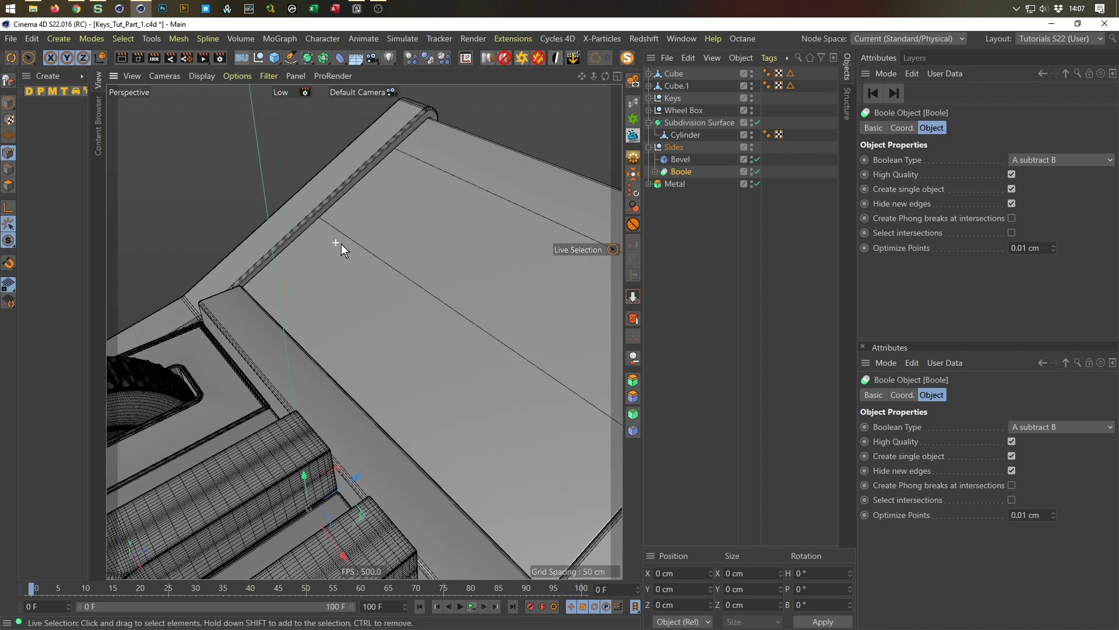
{"action": "key", "text": "ctrl+r"}
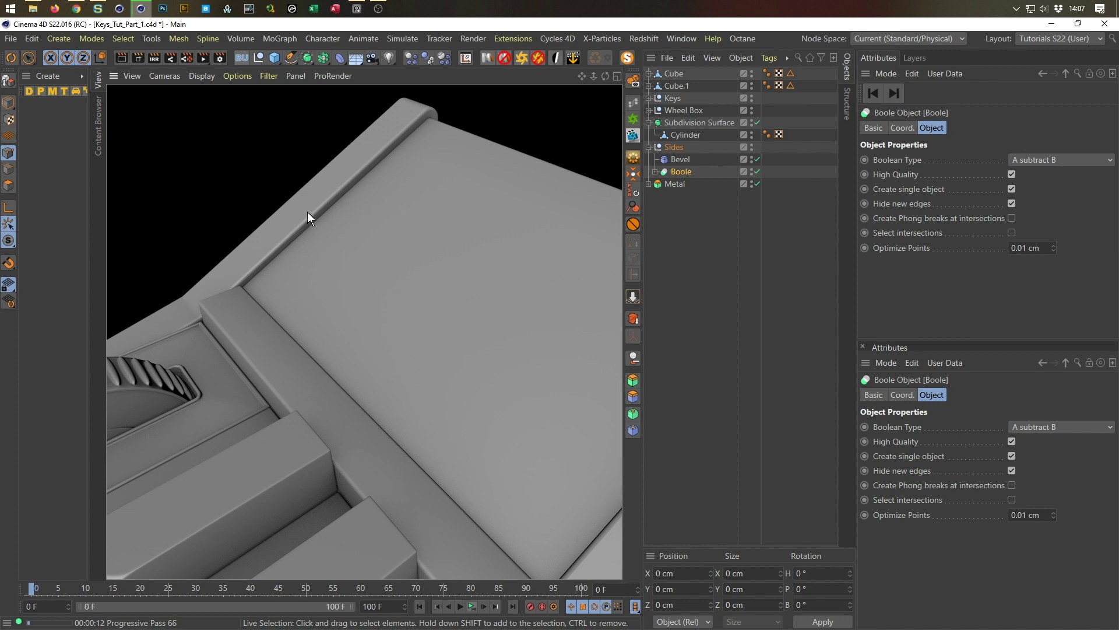
Frame the whole keyboard model in the perspective view and save the project
{"action": "scroll", "coordinate": [327, 250], "scroll_direction": "up", "scroll_amount": 8}
{"action": "left_click_drag", "start_coordinate": [141, 187], "coordinate": [289, 265], "text": "alt"}
{"action": "key", "text": "h"}
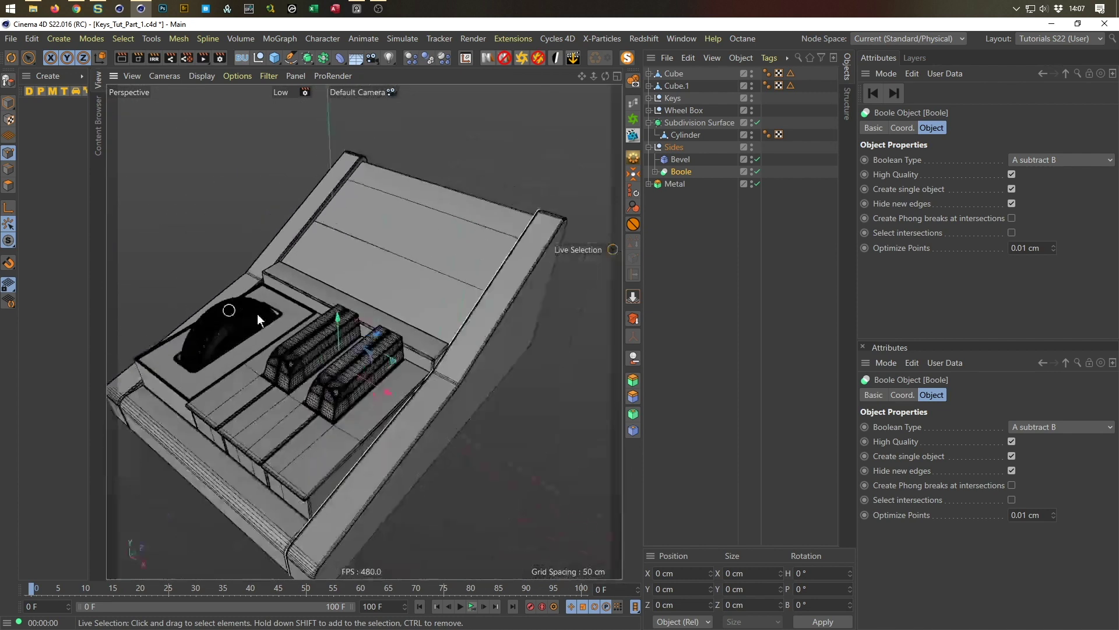
{"action": "left_click_drag", "start_coordinate": [257, 313], "coordinate": [340, 272], "text": "alt"}
{"action": "key", "text": "ctrl+s"}
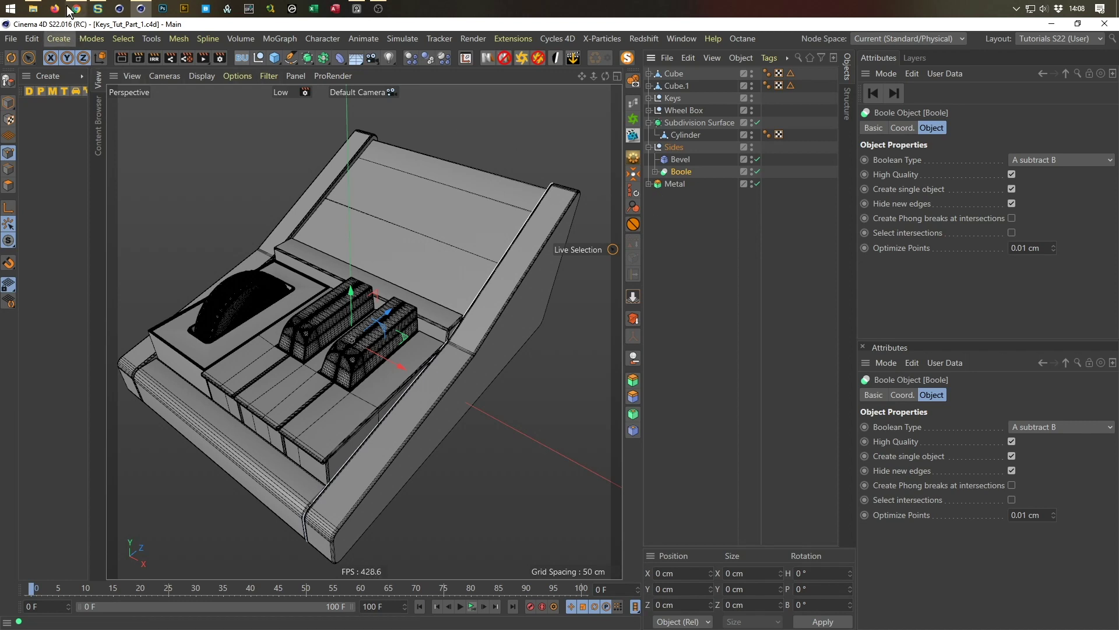
Switch to the browser to examine the finished keyboard's reference photo, and return to Cinema 4D
{"action": "mouse_move", "coordinate": [72, 9]}
{"action": "left_click", "coordinate": [88, 64]}
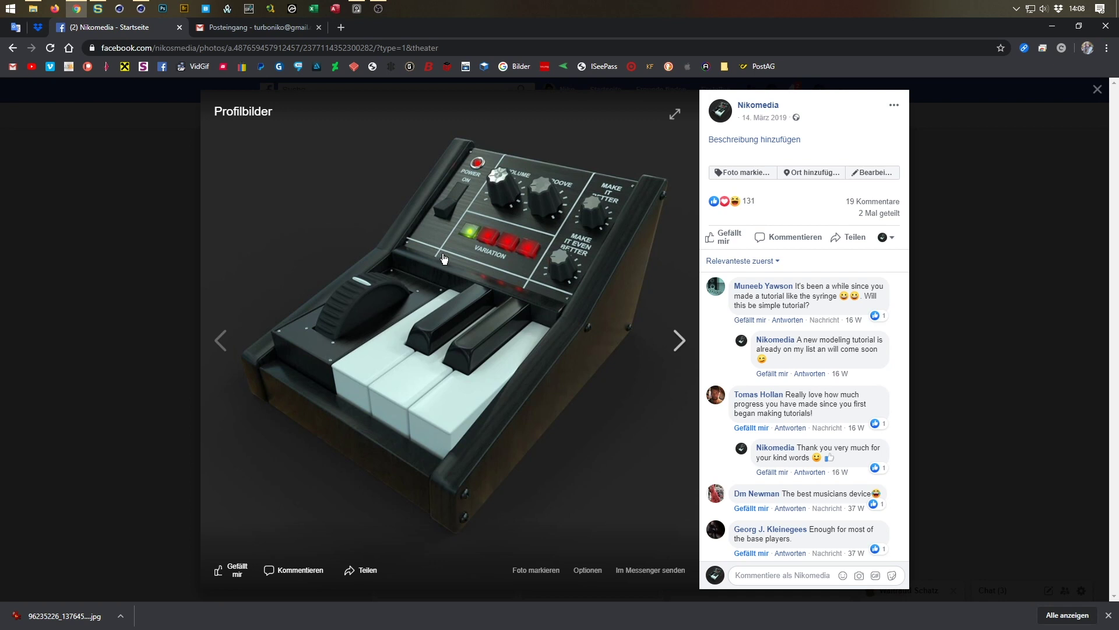
{"action": "left_click", "coordinate": [1043, 29]}
Collapse the Metal extrude generator and the loft inside it into a single polygon object
{"action": "left_click_drag", "start_coordinate": [473, 282], "coordinate": [559, 264], "text": "alt"}
{"action": "left_click", "coordinate": [649, 185]}
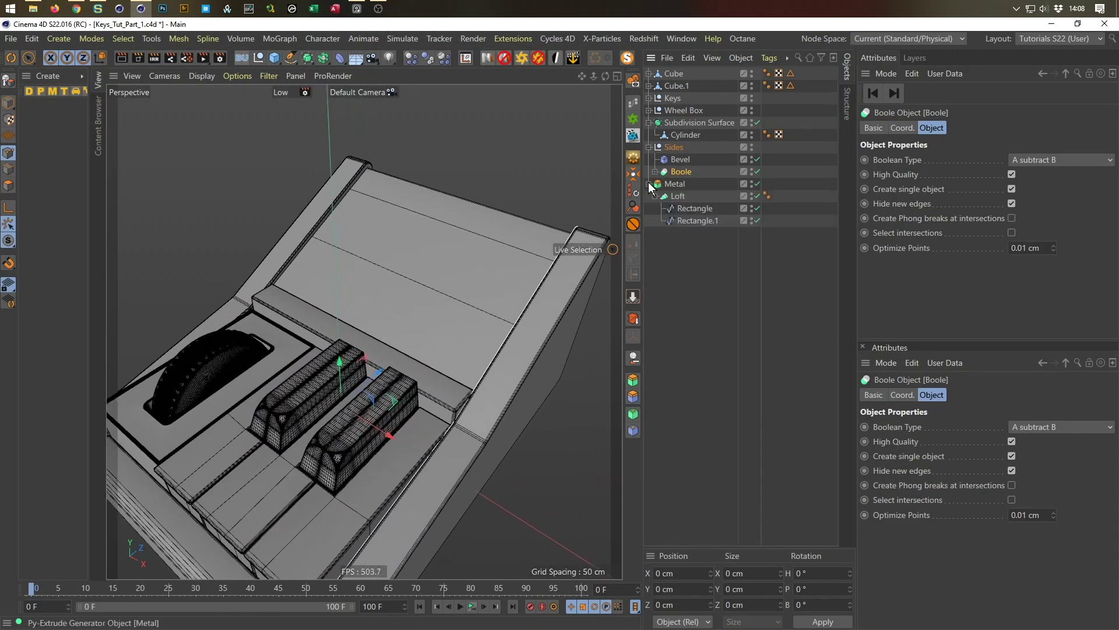
{"action": "left_click", "coordinate": [678, 195]}
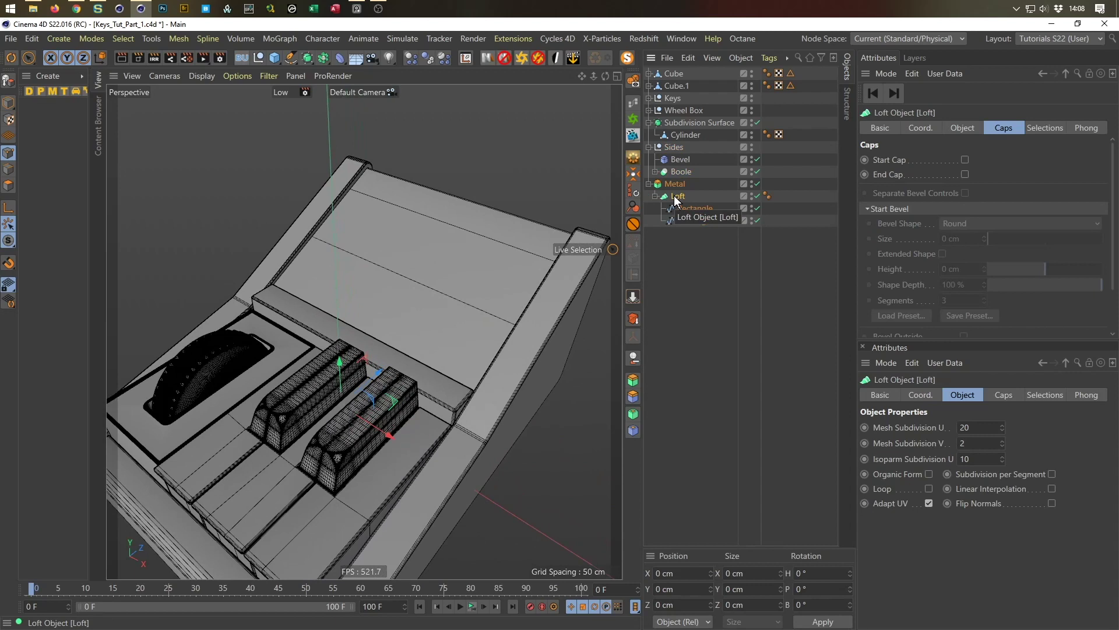
{"action": "scroll", "coordinate": [520, 223], "scroll_direction": "up", "scroll_amount": 8}
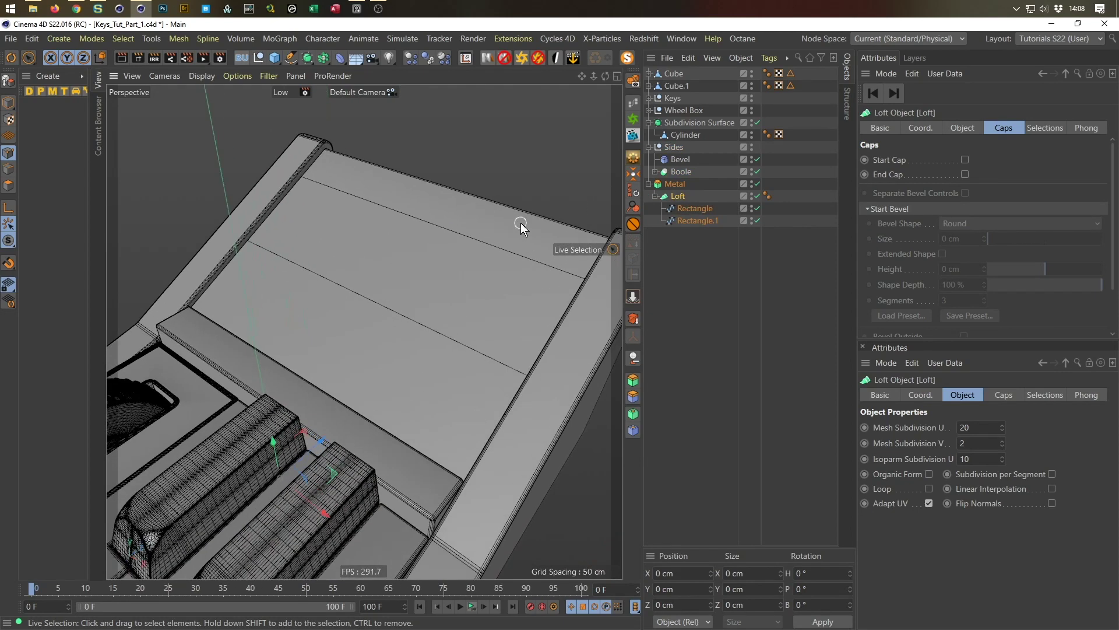
{"action": "scroll", "coordinate": [484, 271], "scroll_direction": "up", "scroll_amount": 2}
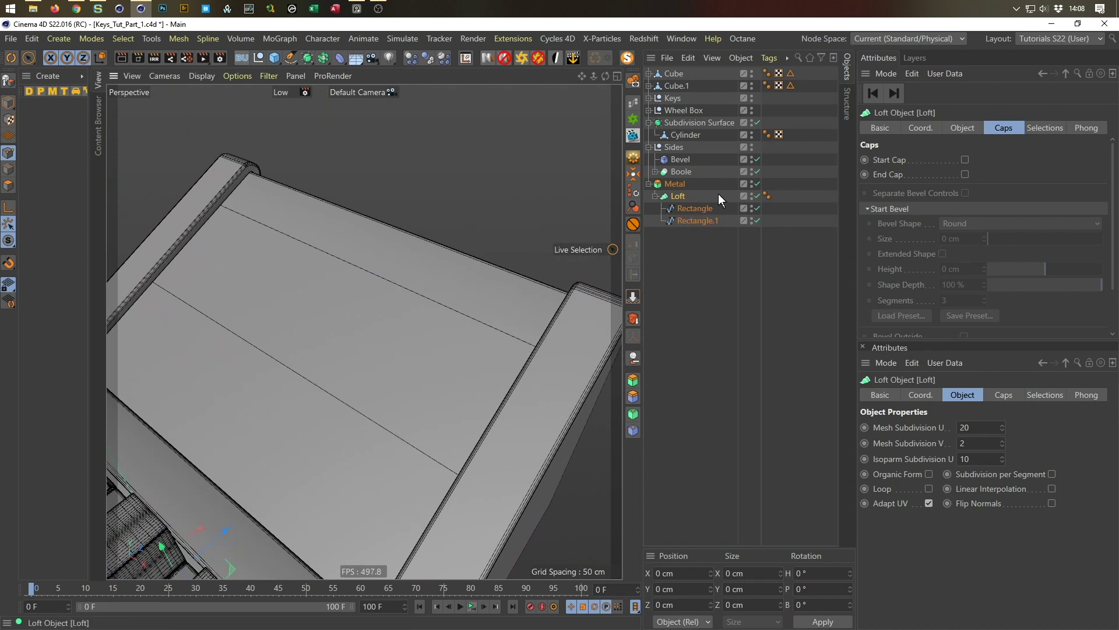
{"action": "left_click", "coordinate": [758, 183]}
{"action": "left_click", "coordinate": [670, 184]}
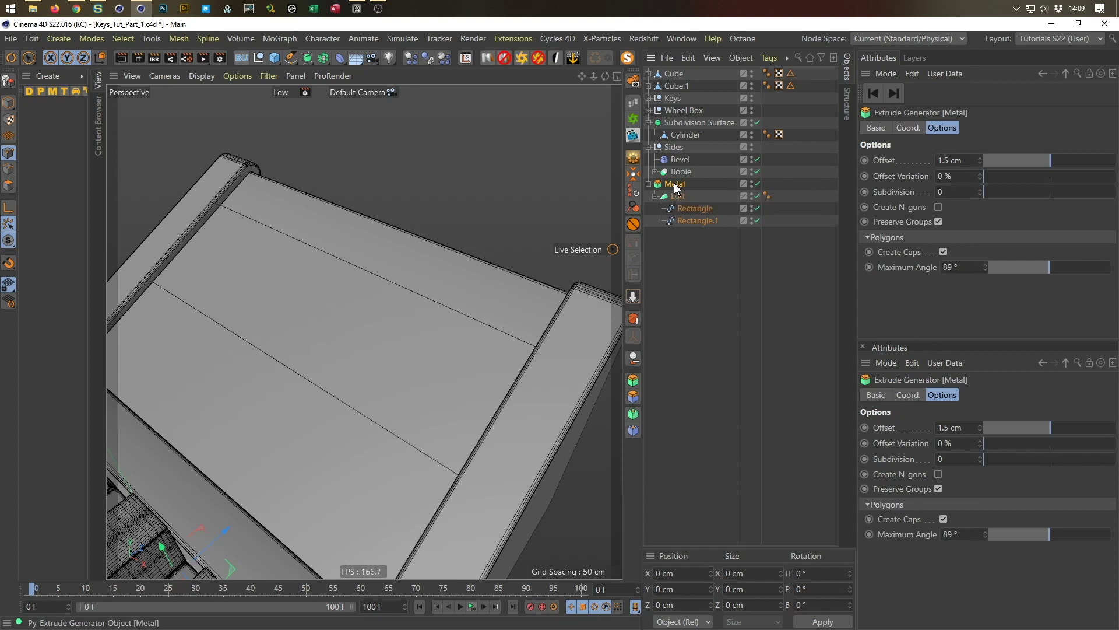
{"action": "left_click", "coordinate": [649, 184]}
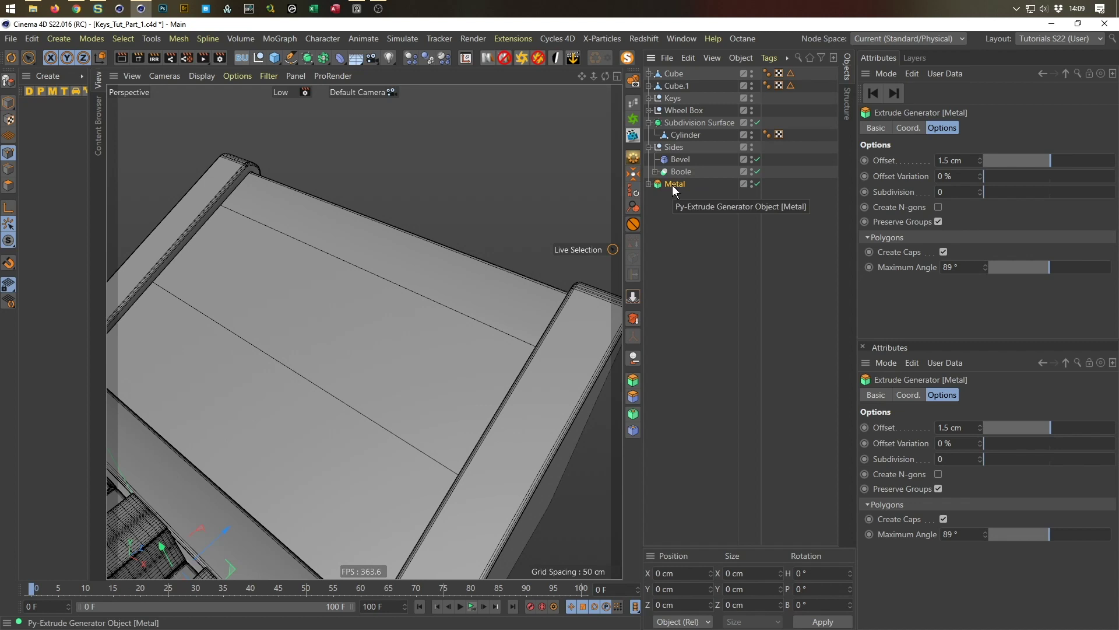
{"action": "left_click", "coordinate": [634, 158]}
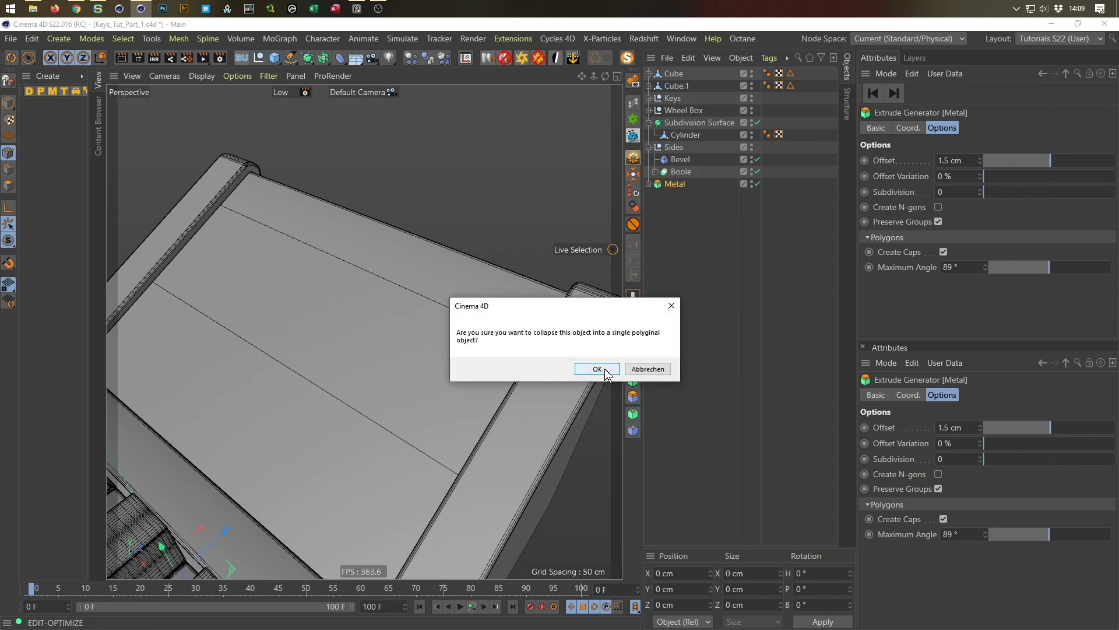
{"action": "left_click", "coordinate": [604, 369]}
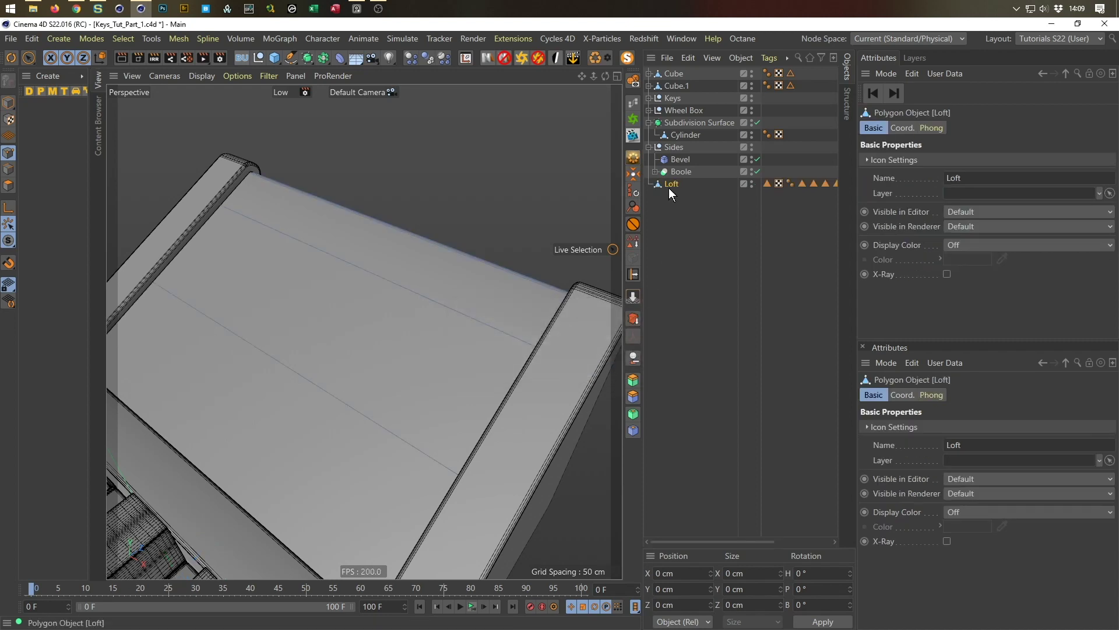
Delete all the selection tags from the collapsed Loft object, keeping its UVW and Phong tags
{"action": "left_click_drag", "start_coordinate": [703, 538], "coordinate": [785, 542]}
{"action": "left_click_drag", "start_coordinate": [715, 197], "coordinate": [840, 175]}
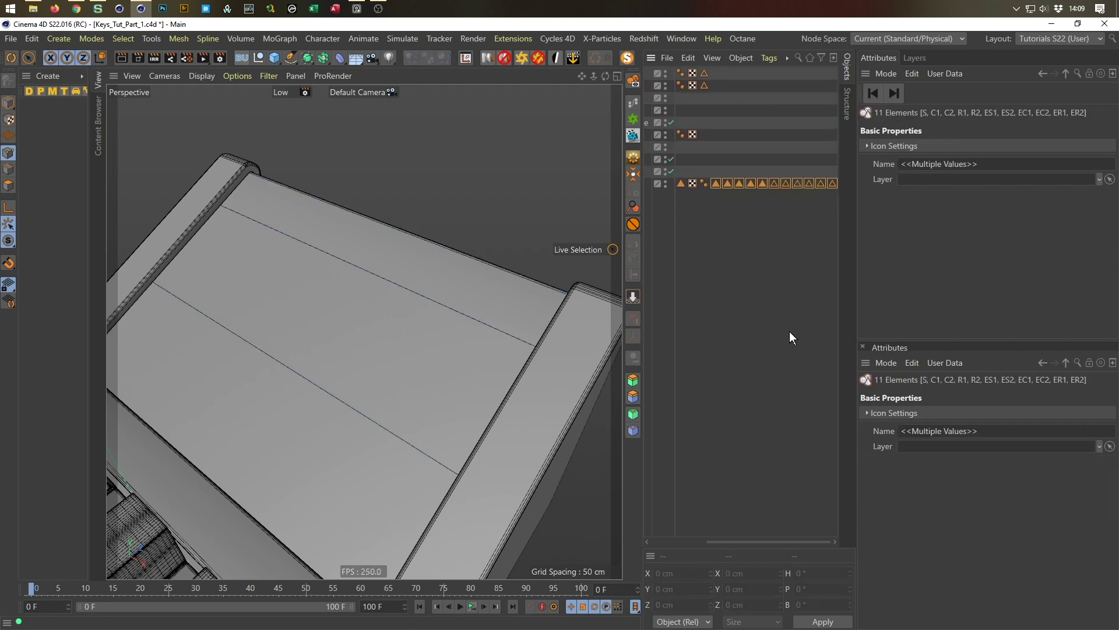
{"action": "key", "text": "Delete"}
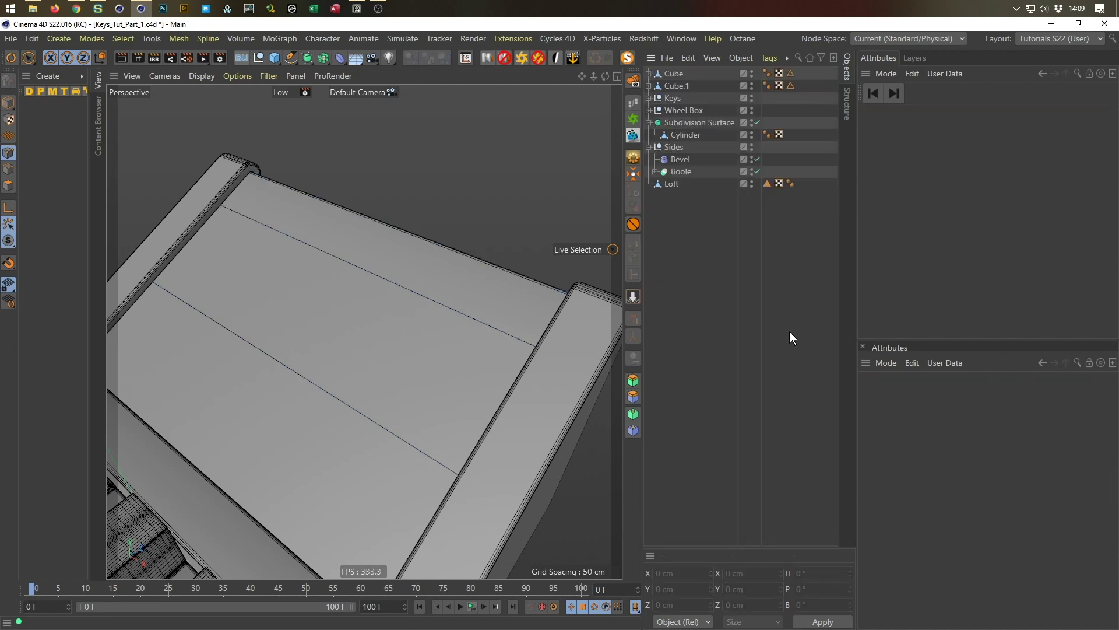
{"action": "left_click", "coordinate": [767, 183]}
{"action": "key", "text": "Delete"}
Solo the Loft object in edge mode and remove the three edge loops running across its sloped front face
{"action": "left_click", "coordinate": [9, 169]}
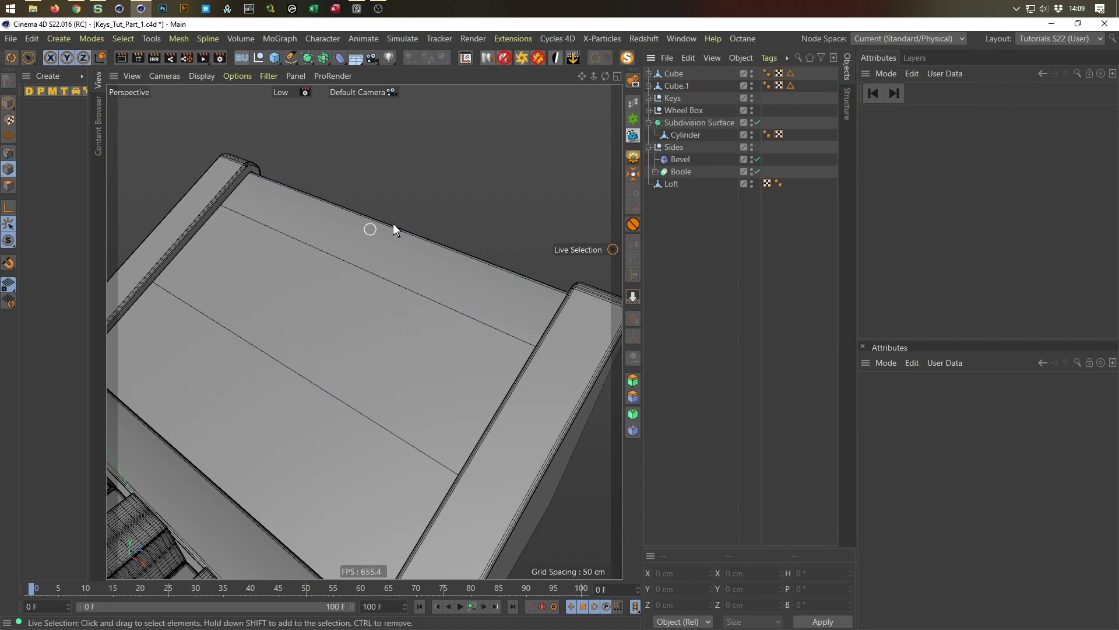
{"action": "left_click", "coordinate": [670, 184]}
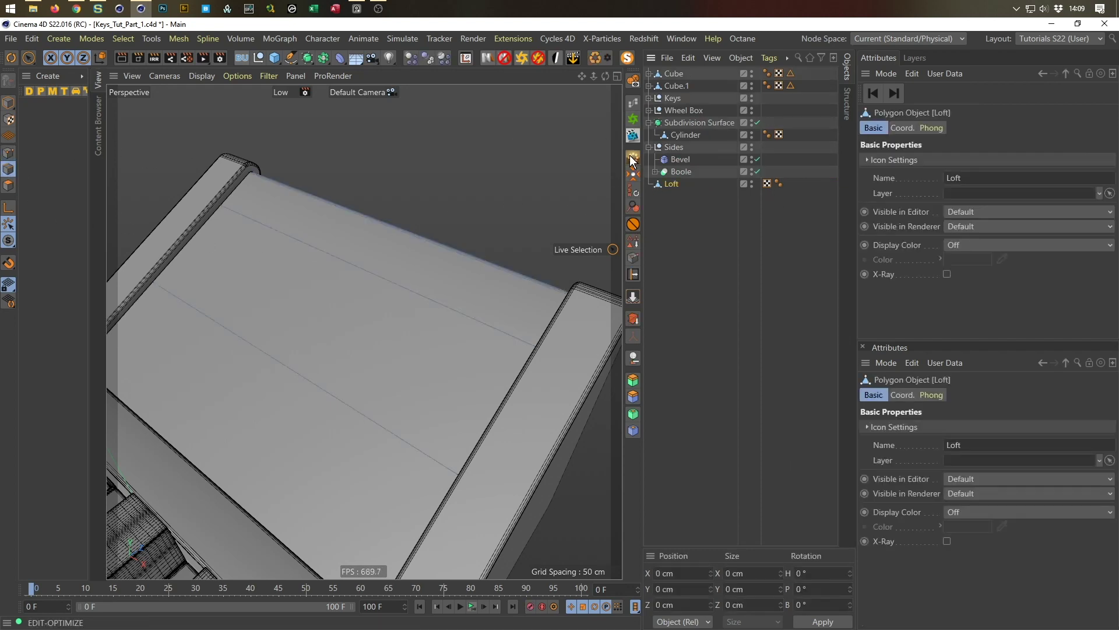
{"action": "left_click", "coordinate": [627, 57]}
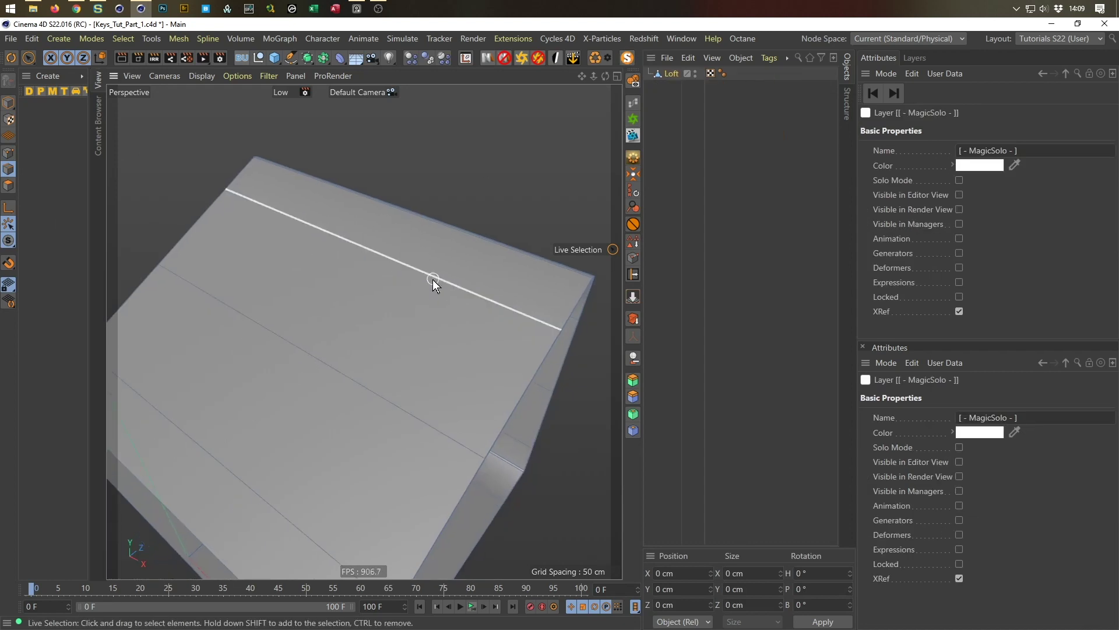
{"action": "left_click", "coordinate": [433, 280]}
{"action": "left_click_drag", "start_coordinate": [445, 280], "coordinate": [384, 245], "text": "alt"}
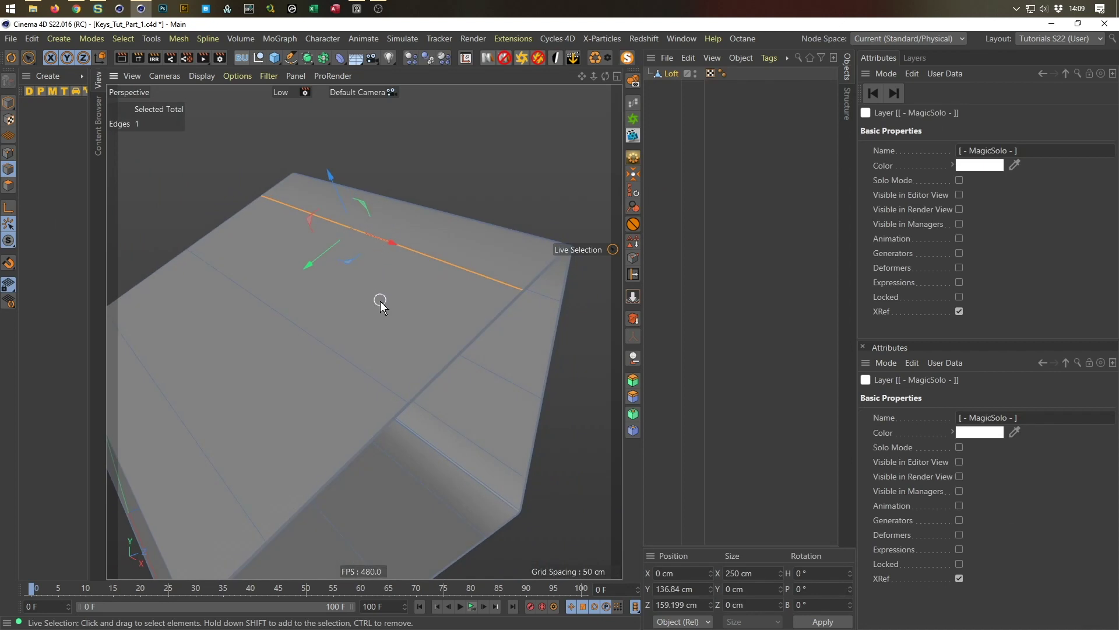
{"action": "key", "text": "u"}
{"action": "key", "text": "l"}
{"action": "left_click", "coordinate": [500, 280]}
{"action": "left_click", "coordinate": [362, 373], "text": "shift"}
{"action": "left_click", "coordinate": [233, 498], "text": "shift"}
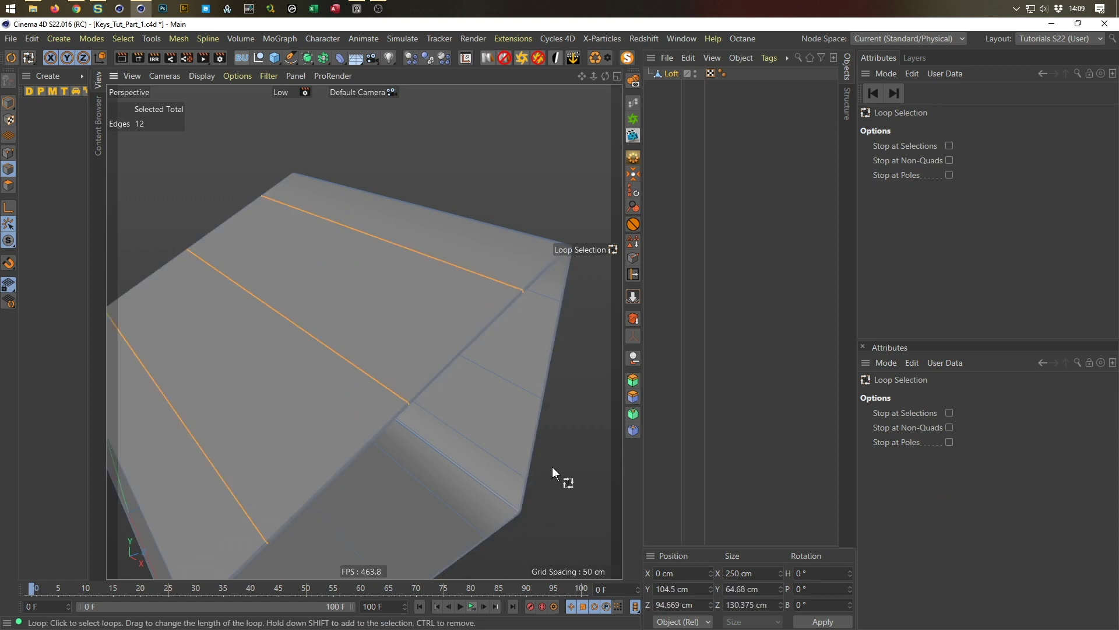
{"action": "left_click", "coordinate": [567, 410]}
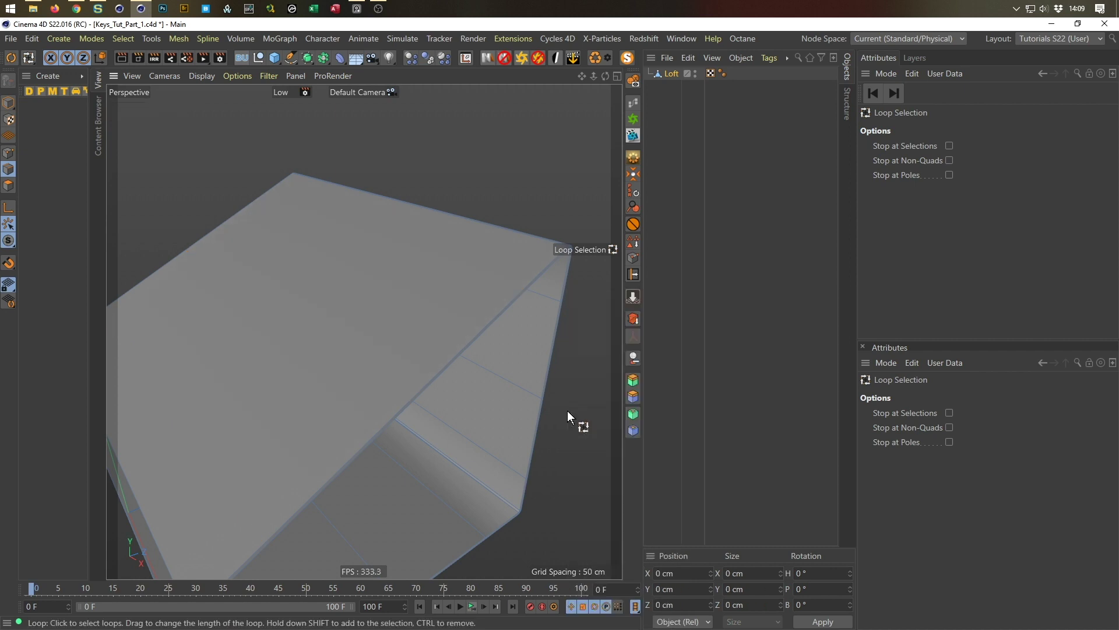
Select the three horizontal edge loops on the Loft's rear face and remove them
{"action": "left_click_drag", "start_coordinate": [446, 341], "coordinate": [404, 219], "text": "alt"}
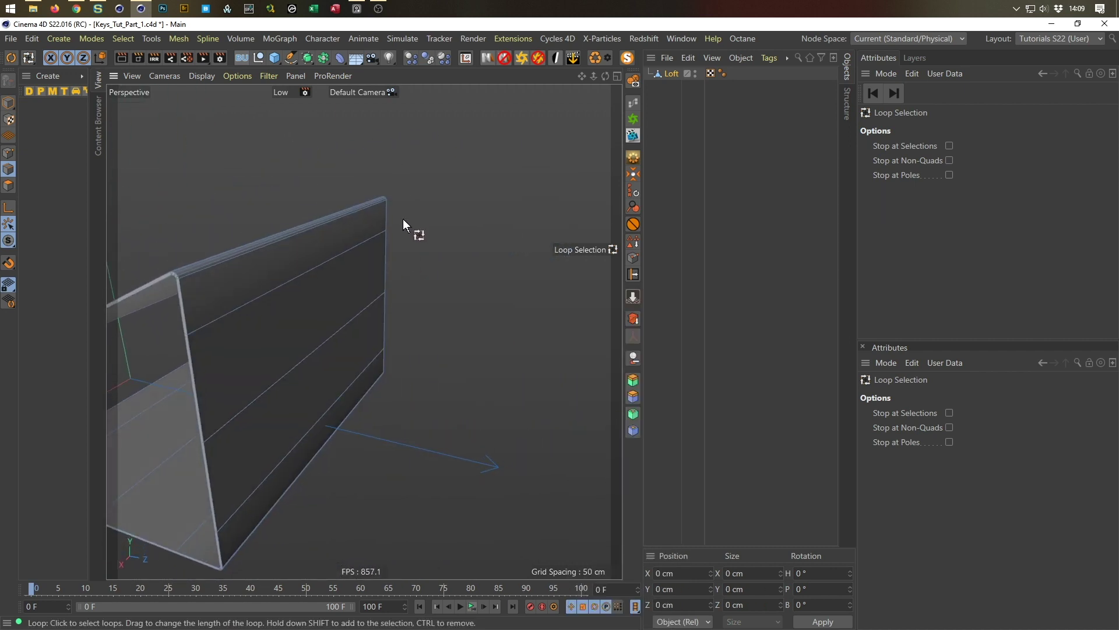
{"action": "key", "text": "m"}
{"action": "key", "text": "p"}
{"action": "key", "text": "u"}
{"action": "key", "text": "l"}
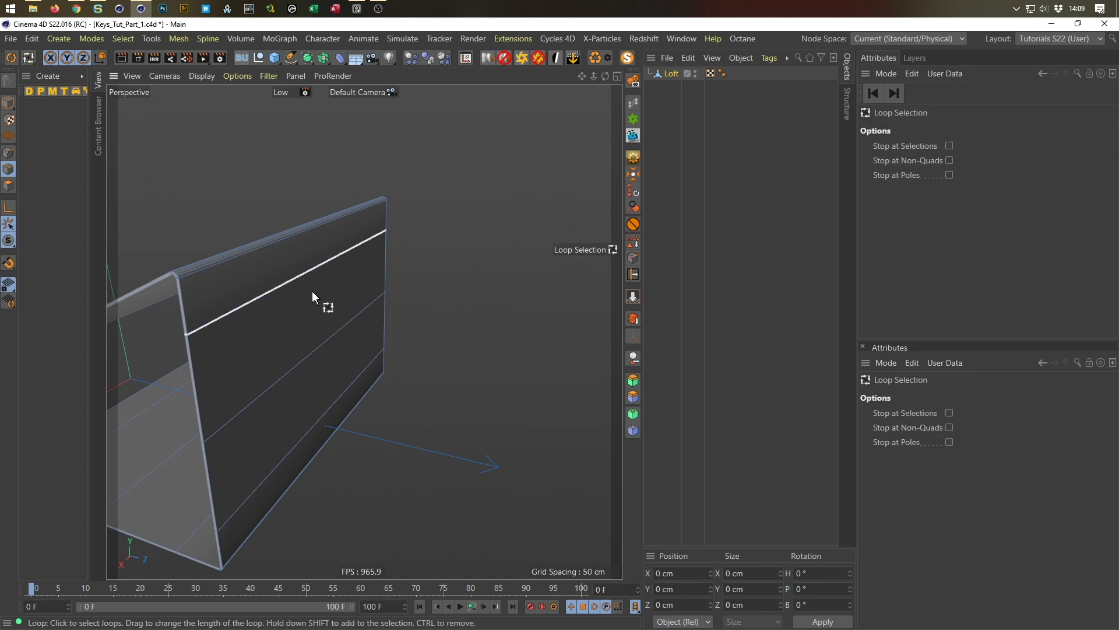
{"action": "left_click", "coordinate": [306, 272]}
{"action": "left_click", "coordinate": [296, 387], "text": "shift"}
{"action": "left_click", "coordinate": [298, 443], "text": "shift"}
{"action": "left_click", "coordinate": [464, 436]}
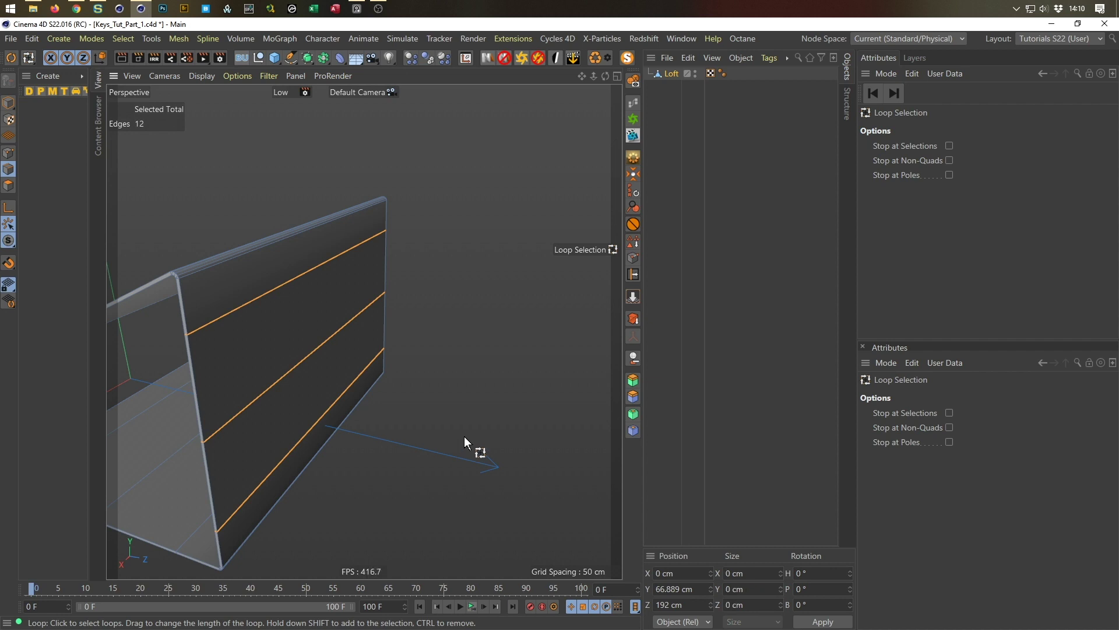
Select the three edge loops across the Loft's bottom plate and remove them
{"action": "left_click_drag", "start_coordinate": [341, 383], "coordinate": [233, 336], "text": "alt"}
{"action": "left_click", "coordinate": [234, 336]}
{"action": "left_click", "coordinate": [321, 345], "text": "shift"}
{"action": "left_click", "coordinate": [396, 350], "text": "shift"}
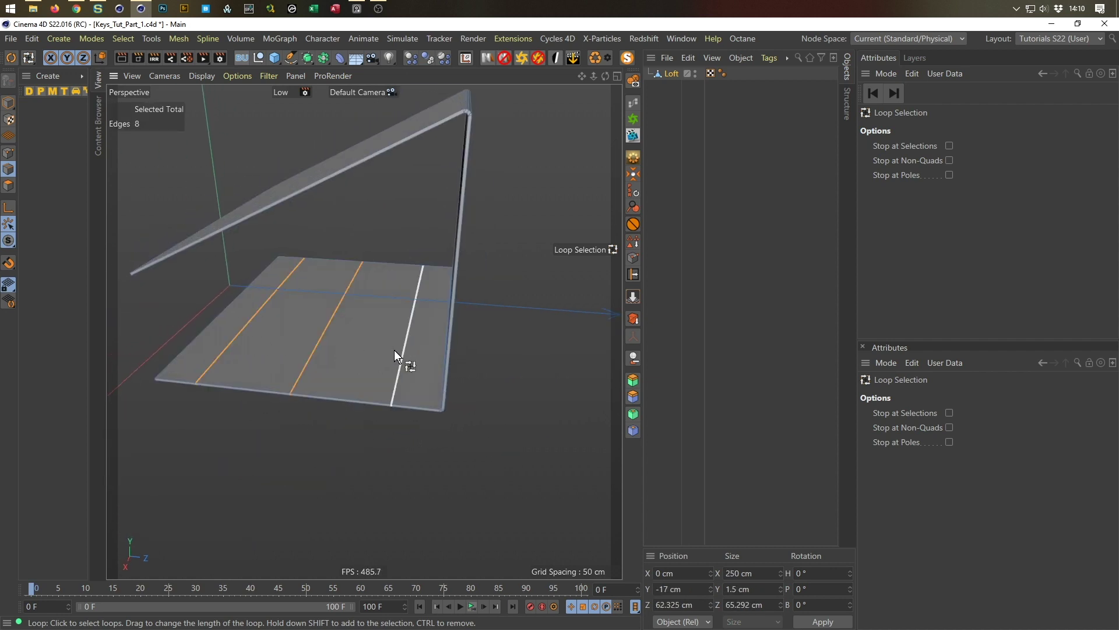
{"action": "right_click", "coordinate": [407, 362]}
{"action": "left_click", "coordinate": [408, 362]}
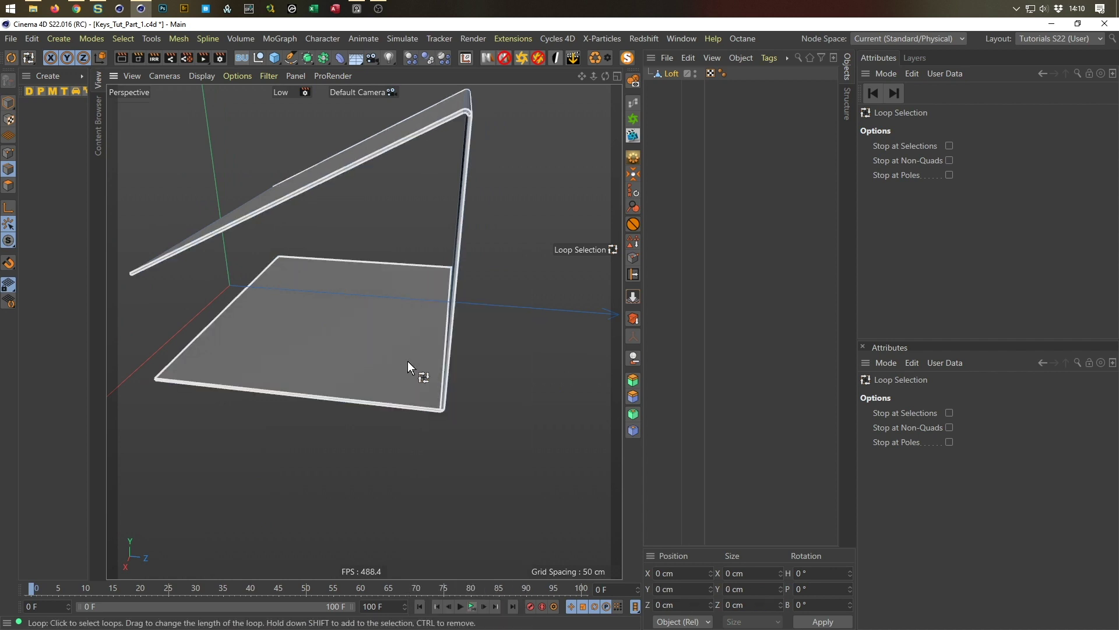
Leave solo mode, ring-select the Loft's widthwise edges and cut a new edge loop through their middle
{"action": "left_click_drag", "start_coordinate": [348, 152], "coordinate": [370, 267], "text": "alt"}
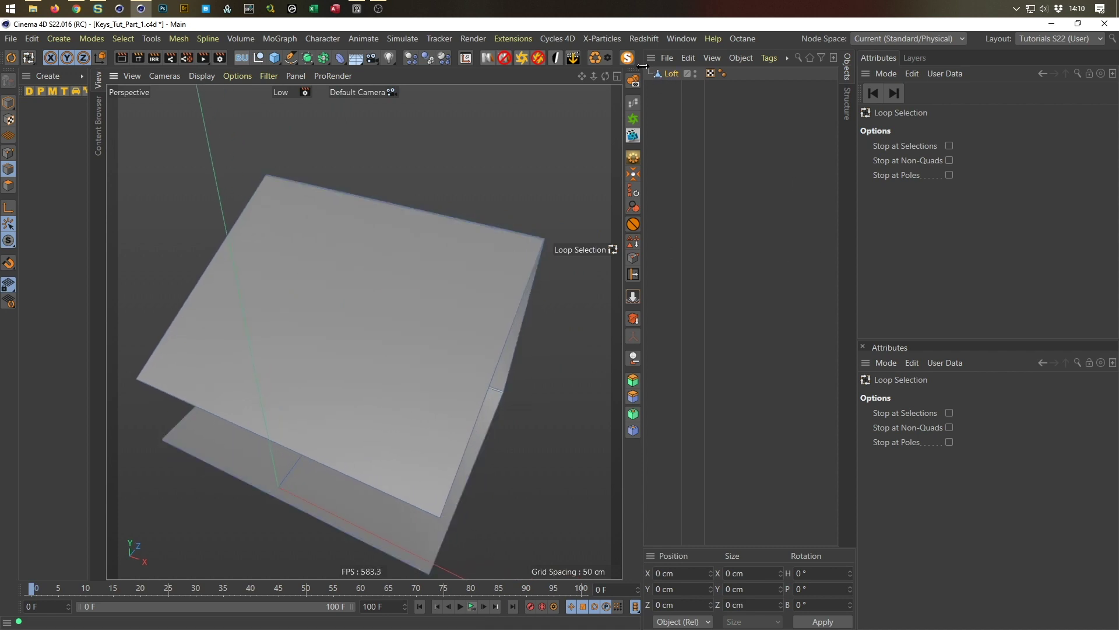
{"action": "left_click", "coordinate": [608, 57]}
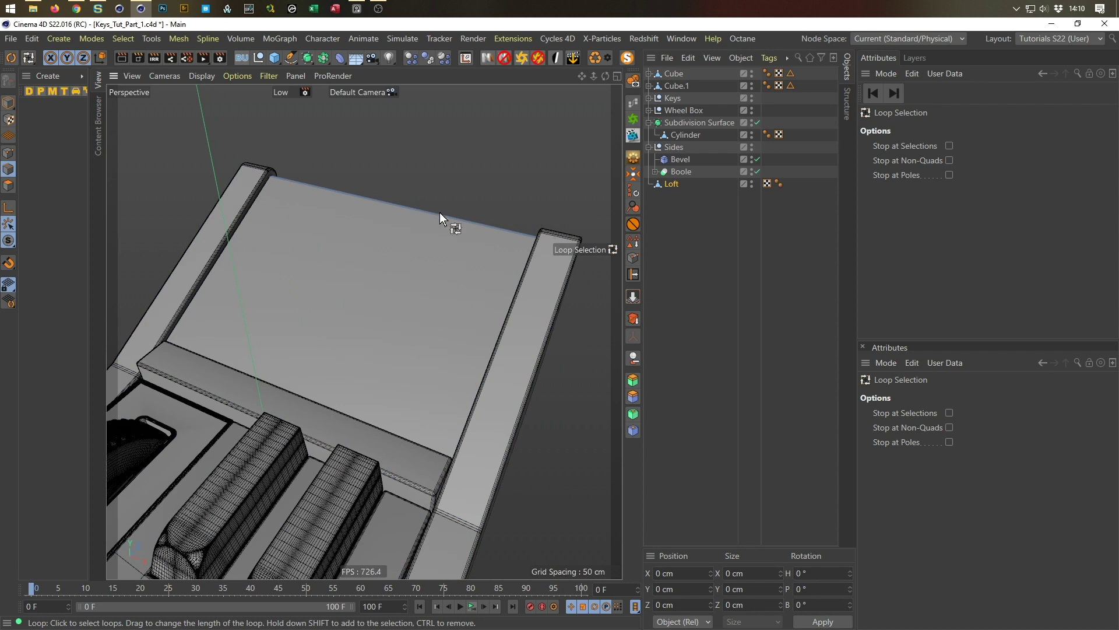
{"action": "key", "text": "u"}
{"action": "key", "text": "b"}
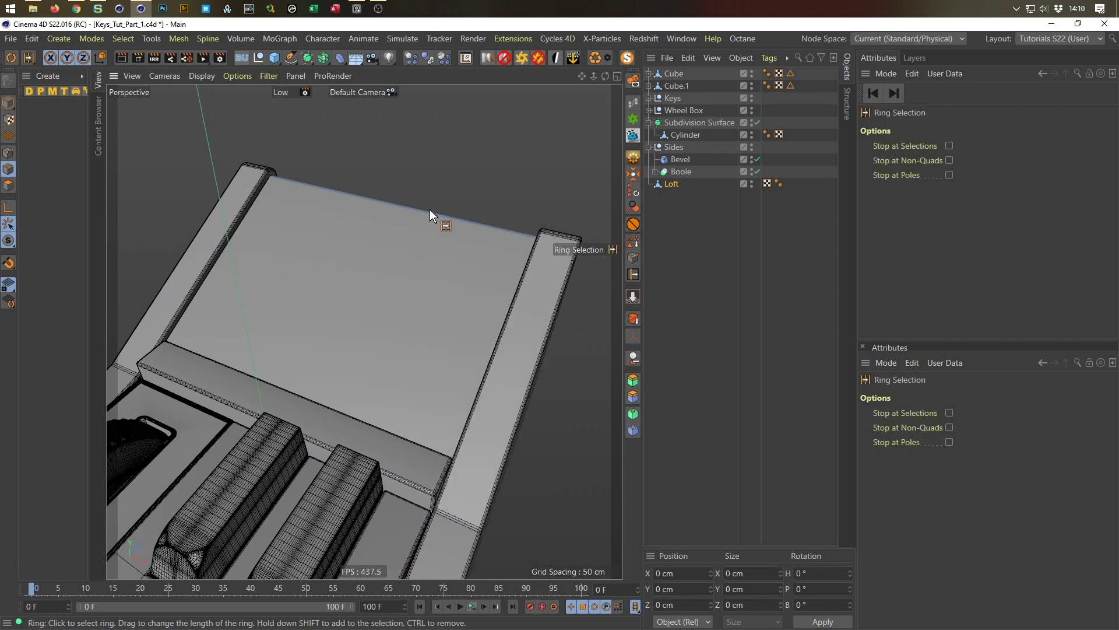
{"action": "left_click", "coordinate": [419, 213]}
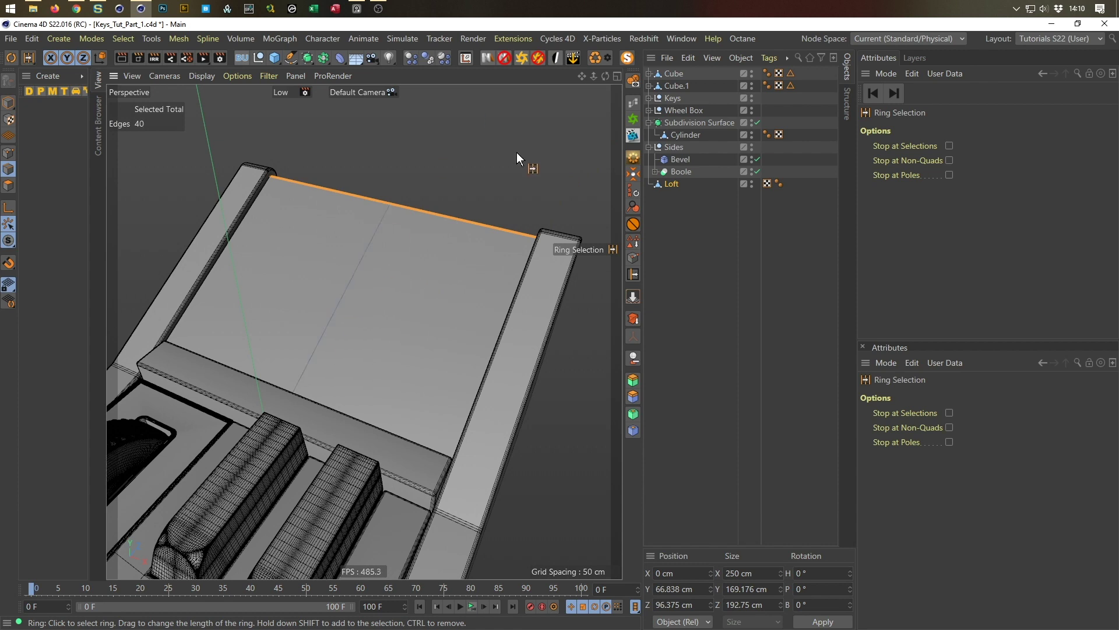
Loop-select the Loft's middle edge loop, view the Loft in solo mode, and restore the full scene
{"action": "key", "text": "u"}
{"action": "key", "text": "l"}
{"action": "left_click", "coordinate": [362, 270]}
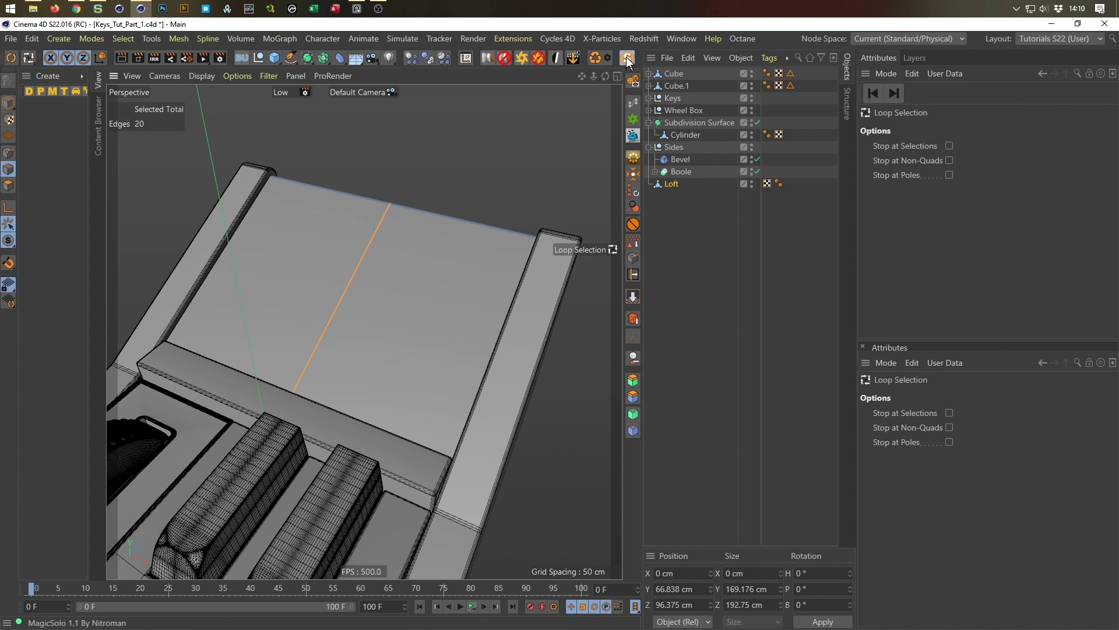
{"action": "left_click", "coordinate": [634, 80]}
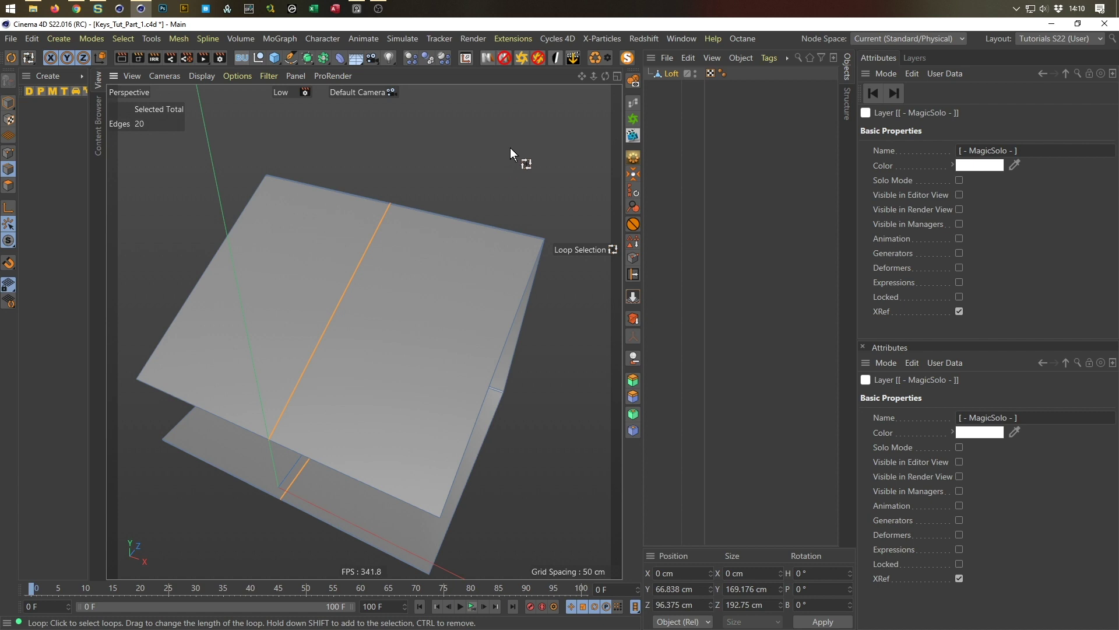
{"action": "left_click", "coordinate": [628, 57]}
{"action": "left_click", "coordinate": [578, 143]}
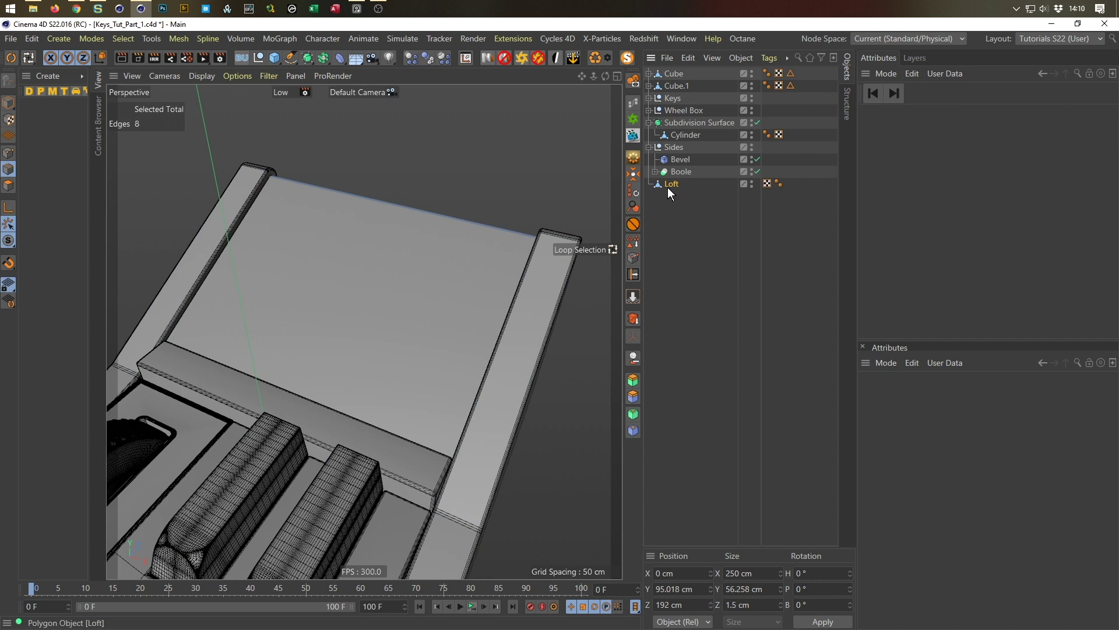
Undo the Loft's edge edits, its mesh conversion and its nesting under Metal, back to the procedural Loft with its two rectangle splines
{"action": "left_click", "coordinate": [387, 239]}
{"action": "key", "text": "ctrl+z"}
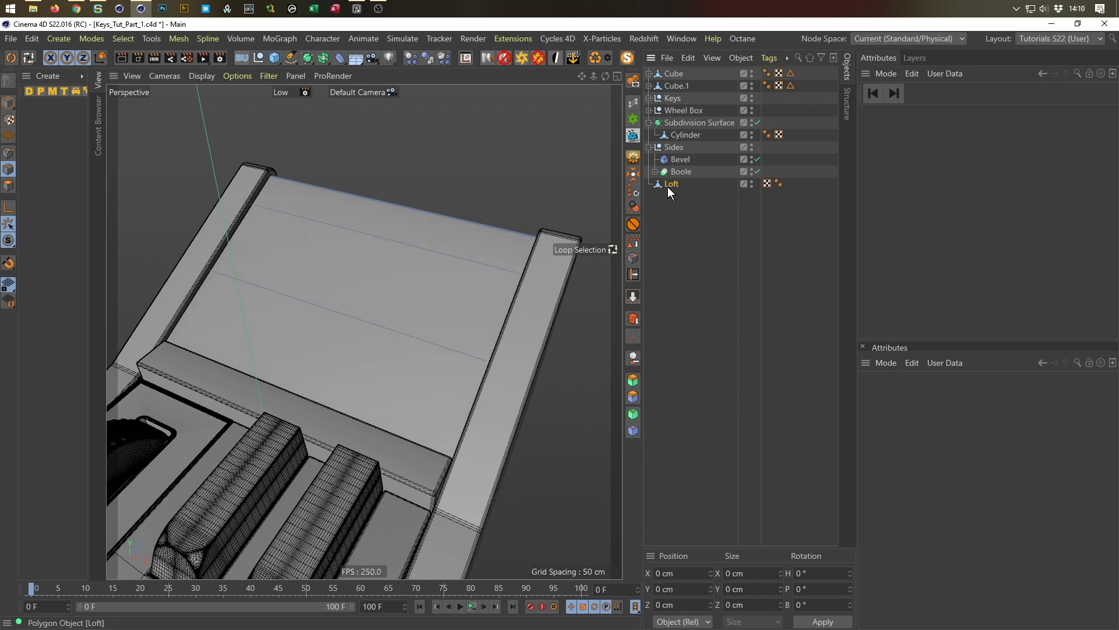
{"action": "key", "text": "ctrl+z"}
{"action": "key", "text": "ctrl+z"}
{"action": "key", "text": "ctrl+z"}
{"action": "key", "text": "ctrl+z"}
{"action": "key", "text": "ctrl+z"}
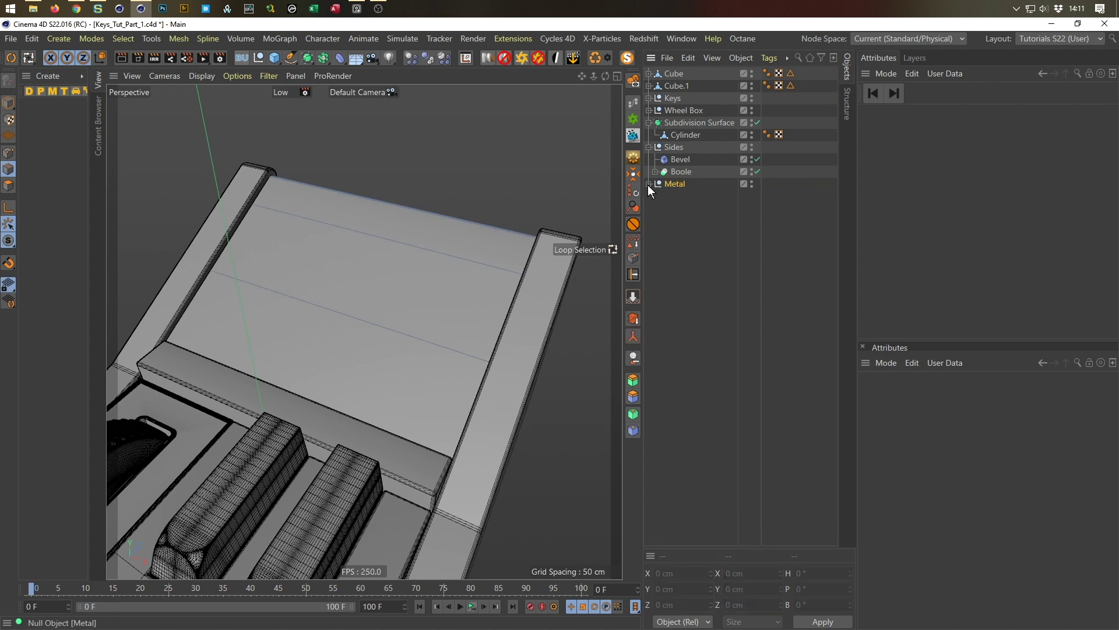
{"action": "left_click", "coordinate": [648, 185]}
{"action": "key", "text": "ctrl+z"}
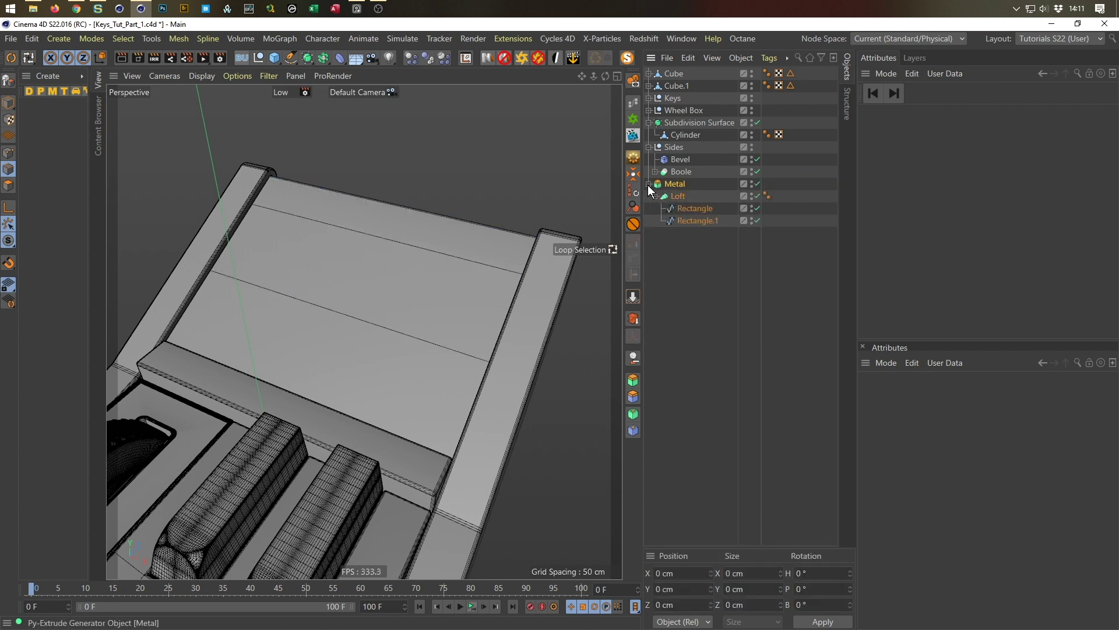
{"action": "key", "text": "ctrl+z"}
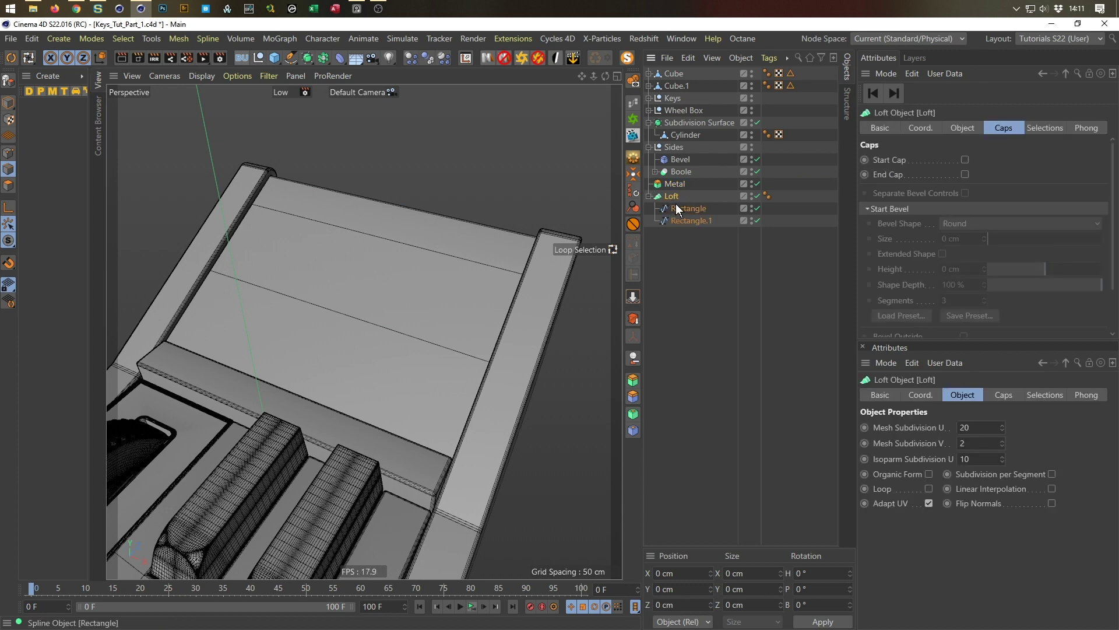
Disable the Metal generator, then make the Loft editable and delete its selection tags
{"action": "left_click", "coordinate": [758, 184]}
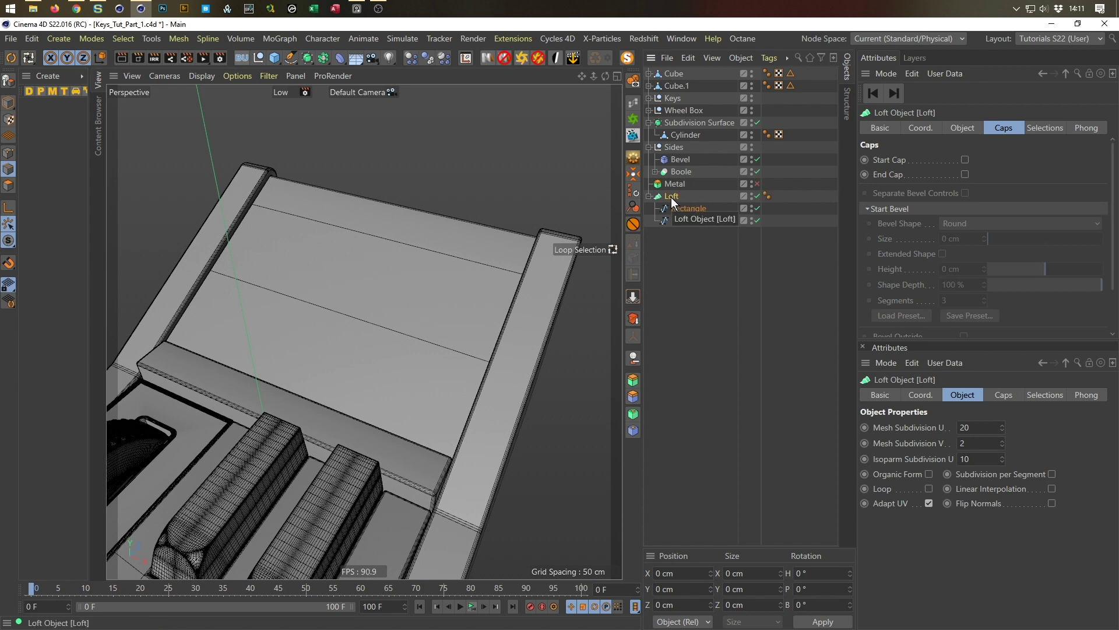
{"action": "key", "text": "c"}
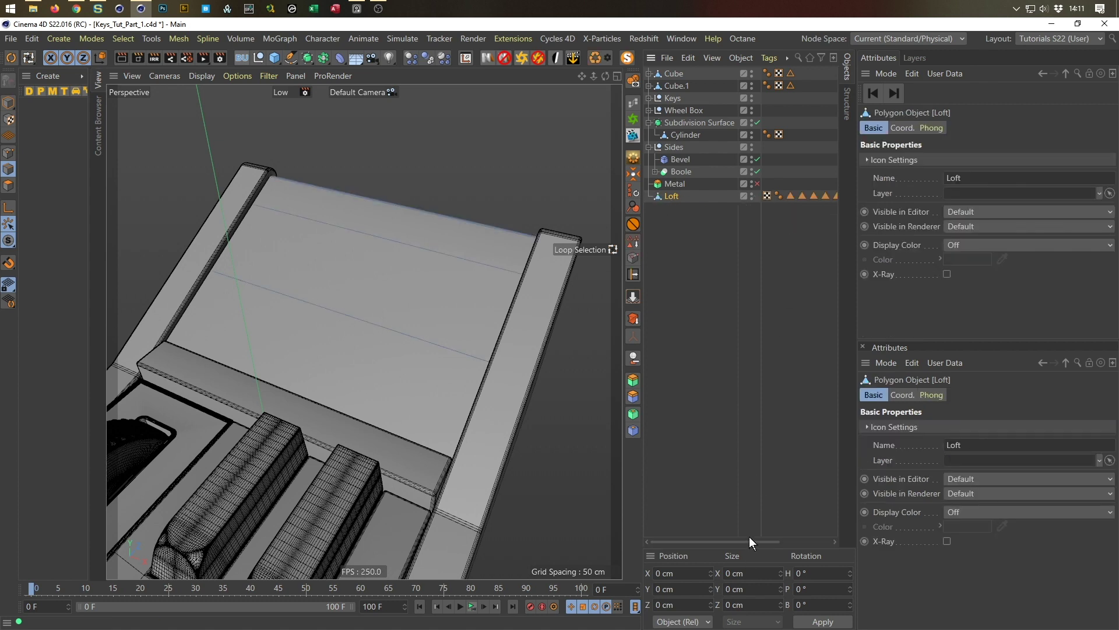
{"action": "left_click_drag", "start_coordinate": [755, 541], "coordinate": [806, 539]}
{"action": "left_click_drag", "start_coordinate": [710, 212], "coordinate": [846, 188]}
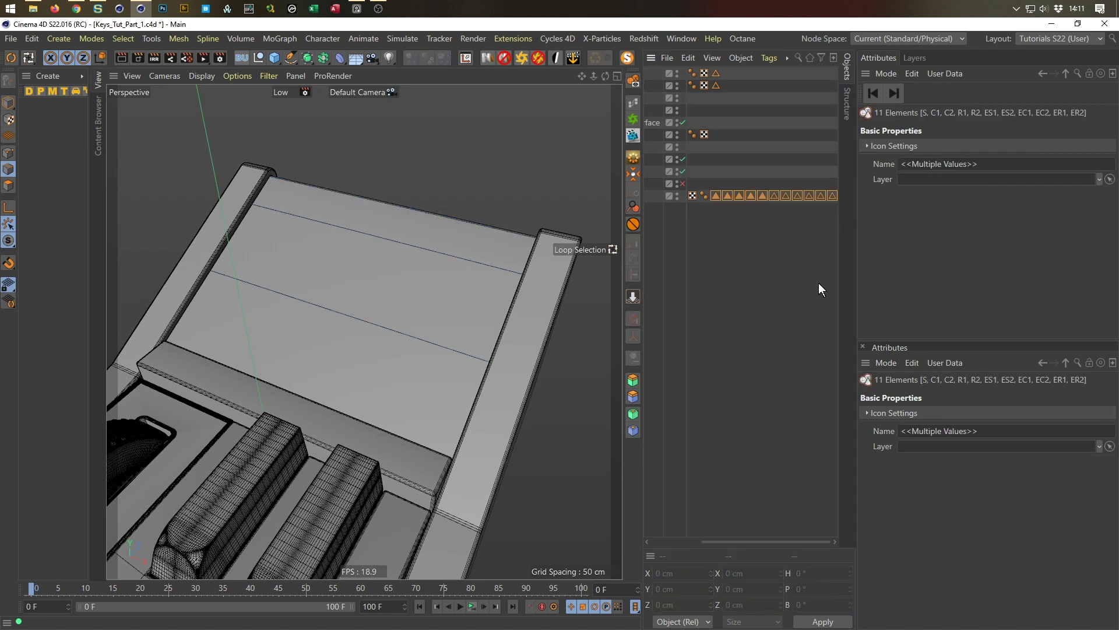
{"action": "key", "text": "Delete"}
Solo the Loft, live-select the edges running across its sloped, rear and bottom faces, and remove them
{"action": "left_click", "coordinate": [670, 195]}
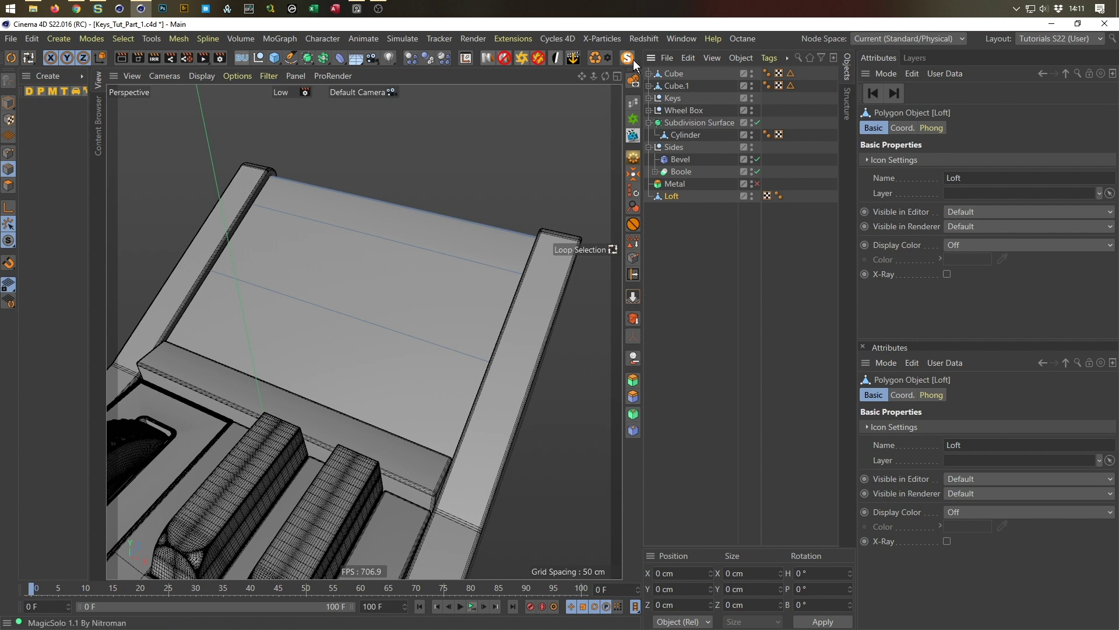
{"action": "left_click", "coordinate": [633, 81]}
{"action": "key", "text": "space"}
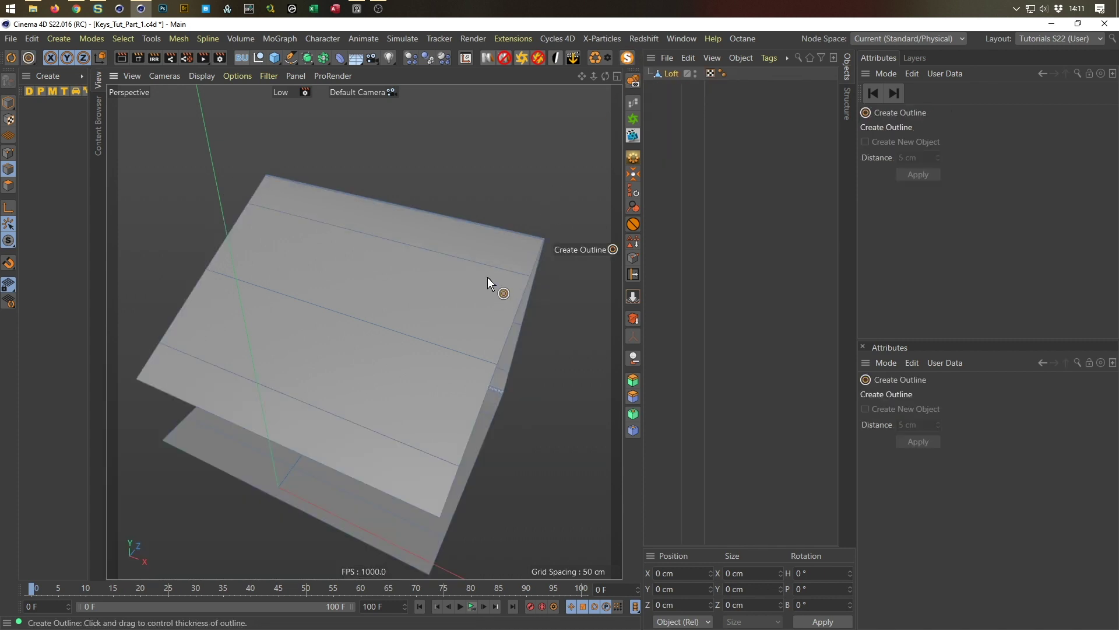
{"action": "key", "text": "9"}
{"action": "left_click_drag", "start_coordinate": [467, 253], "coordinate": [393, 441]}
{"action": "middle_click_drag", "start_coordinate": [388, 333], "coordinate": [331, 299], "text": "alt"}
{"action": "mouse_move", "coordinate": [331, 299]}
{"action": "left_mouse_down", "text": "alt"}
{"action": "mouse_move", "coordinate": [383, 374]}
{"action": "mouse_move", "coordinate": [424, 391]}
{"action": "left_mouse_up", "text": "alt"}
{"action": "left_click_drag", "start_coordinate": [465, 275], "coordinate": [449, 436]}
{"action": "mouse_move", "coordinate": [382, 467]}
{"action": "left_mouse_down", "text": "alt"}
{"action": "mouse_move", "coordinate": [414, 442]}
{"action": "mouse_move", "coordinate": [251, 519]}
{"action": "left_mouse_up", "text": "alt"}
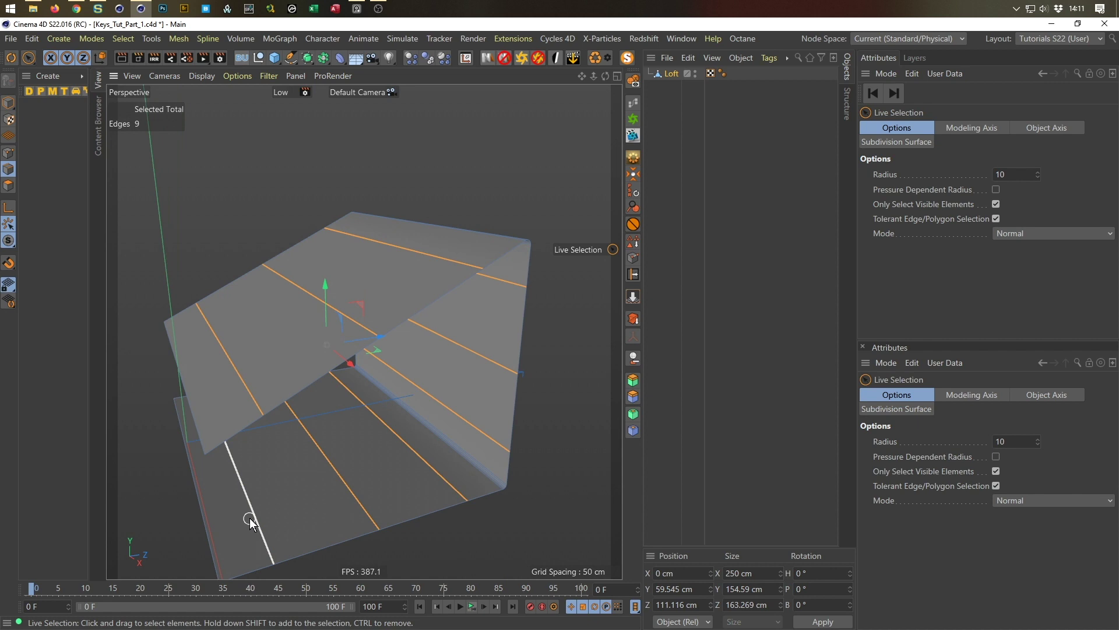
{"action": "key", "text": "ctrl+shift+a"}
Ring-select the Loft's widthwise edges and cut a new edge loop through their middle
{"action": "left_click_drag", "start_coordinate": [321, 405], "coordinate": [370, 270], "text": "alt"}
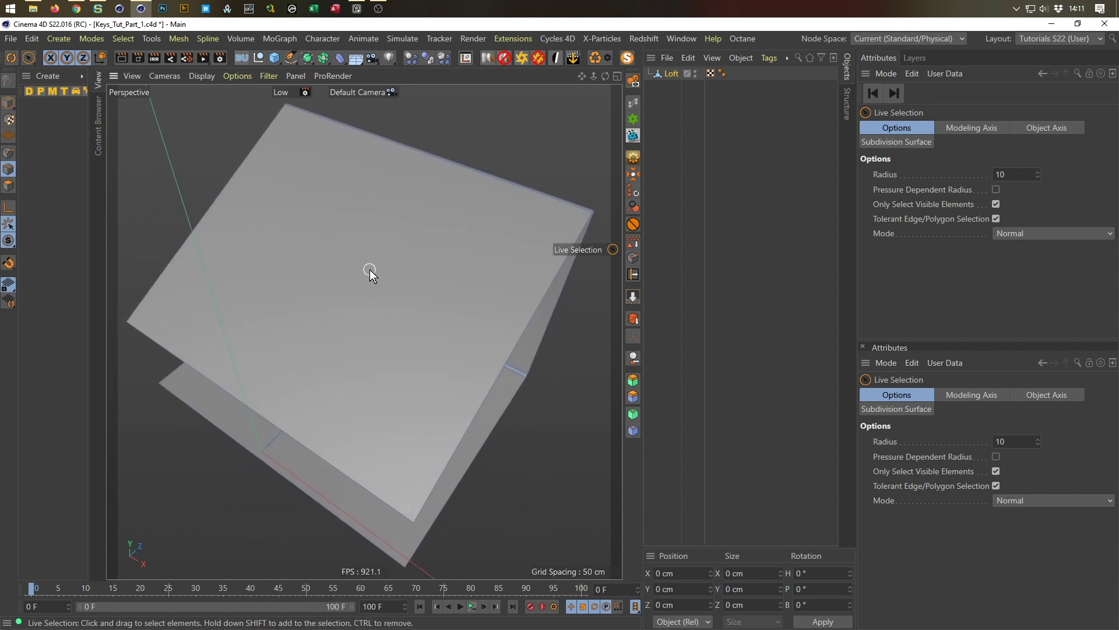
{"action": "key", "text": "u"}
{"action": "key", "text": "b"}
{"action": "left_click", "coordinate": [461, 168]}
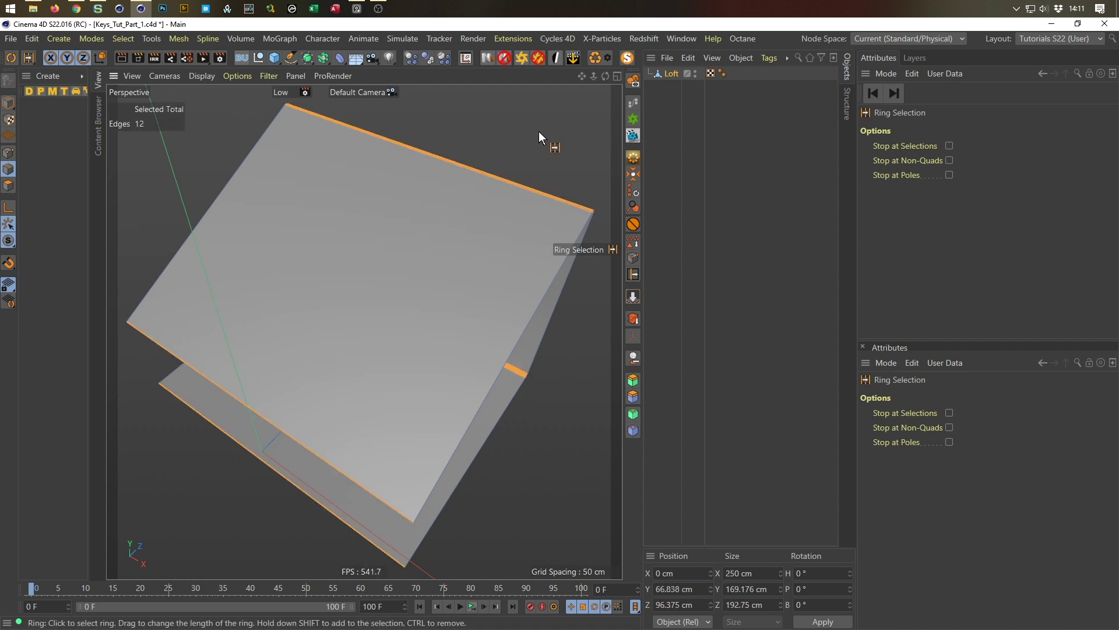
{"action": "key", "text": "m"}
{"action": "key", "text": "m"}
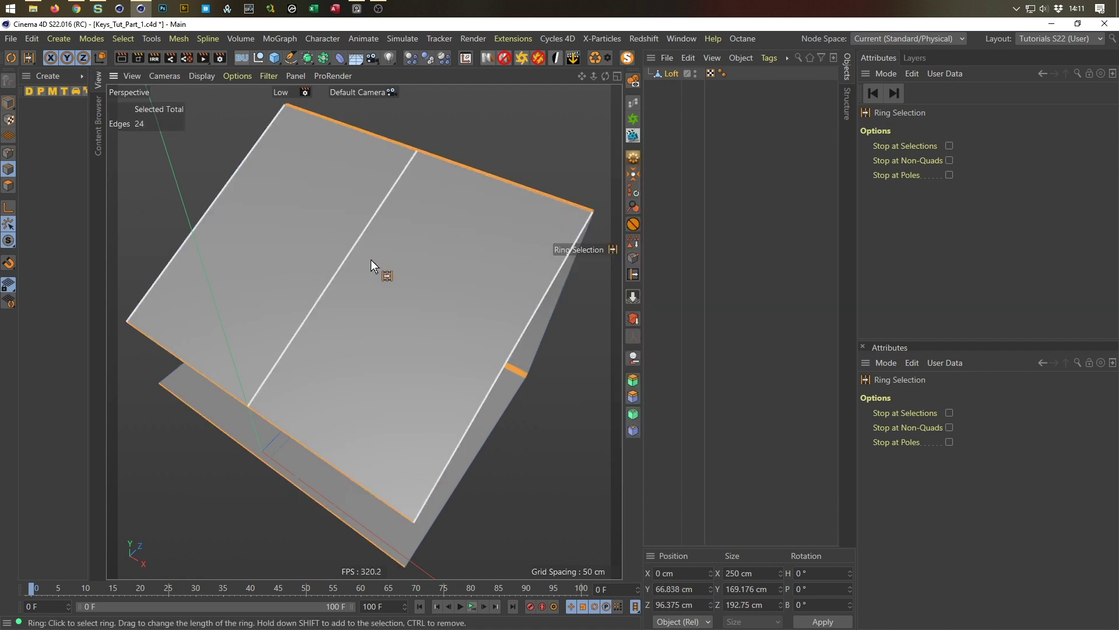
Loop-select the Loft's middle edge loop and bevel it with 0 subdivisions
{"action": "key", "text": "u"}
{"action": "key", "text": "l"}
{"action": "left_click", "coordinate": [365, 257]}
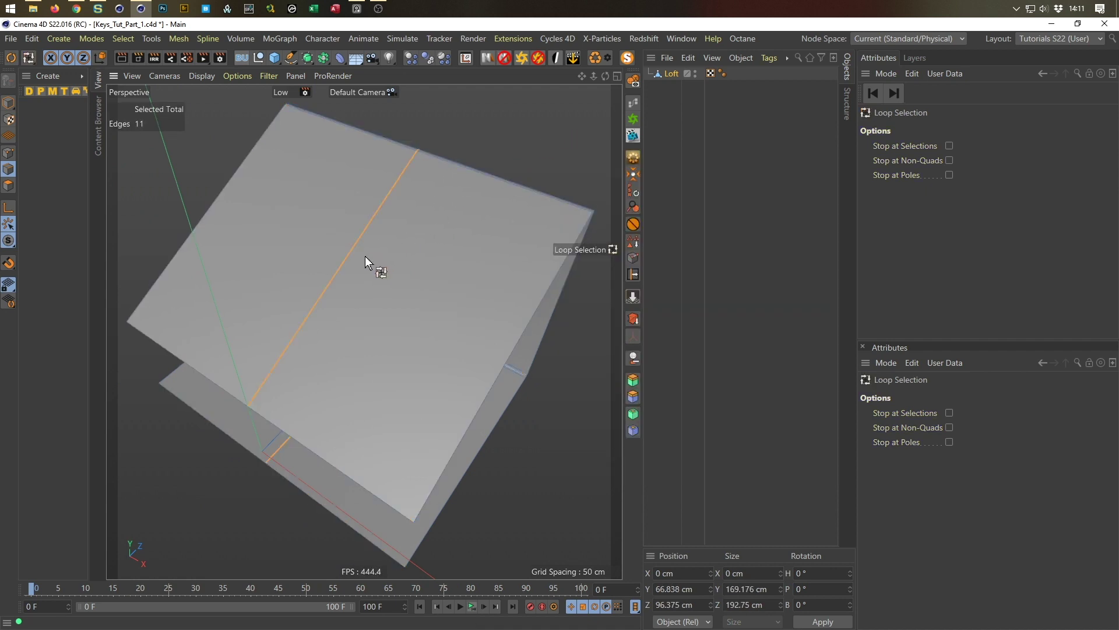
{"action": "left_click_drag", "start_coordinate": [432, 230], "coordinate": [440, 291], "text": "alt"}
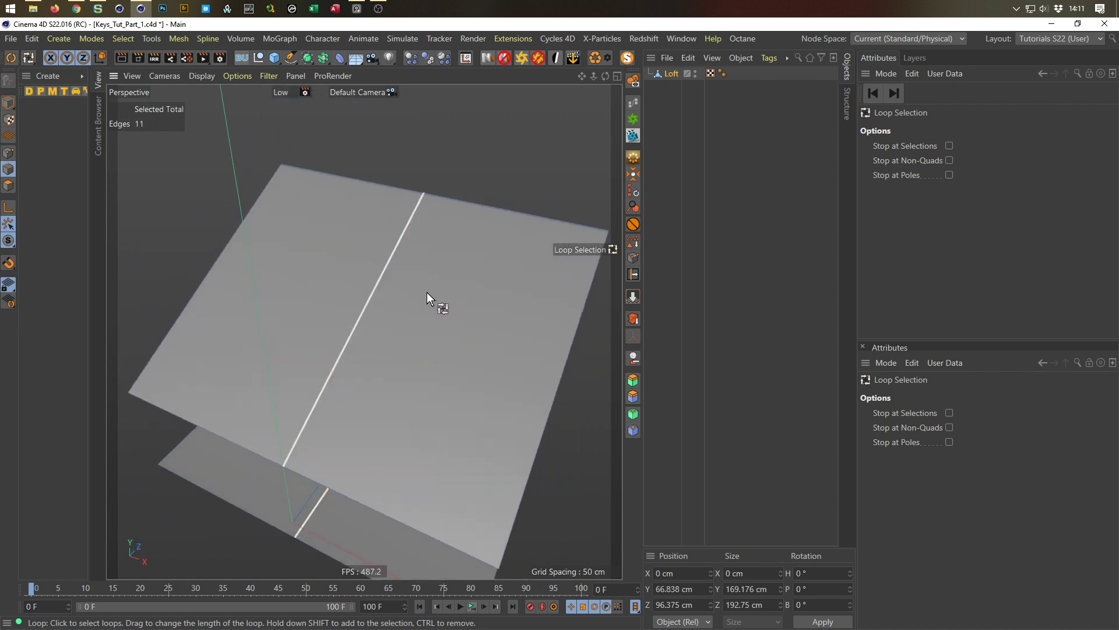
{"action": "right_click", "coordinate": [424, 292]}
{"action": "left_click", "coordinate": [449, 551]}
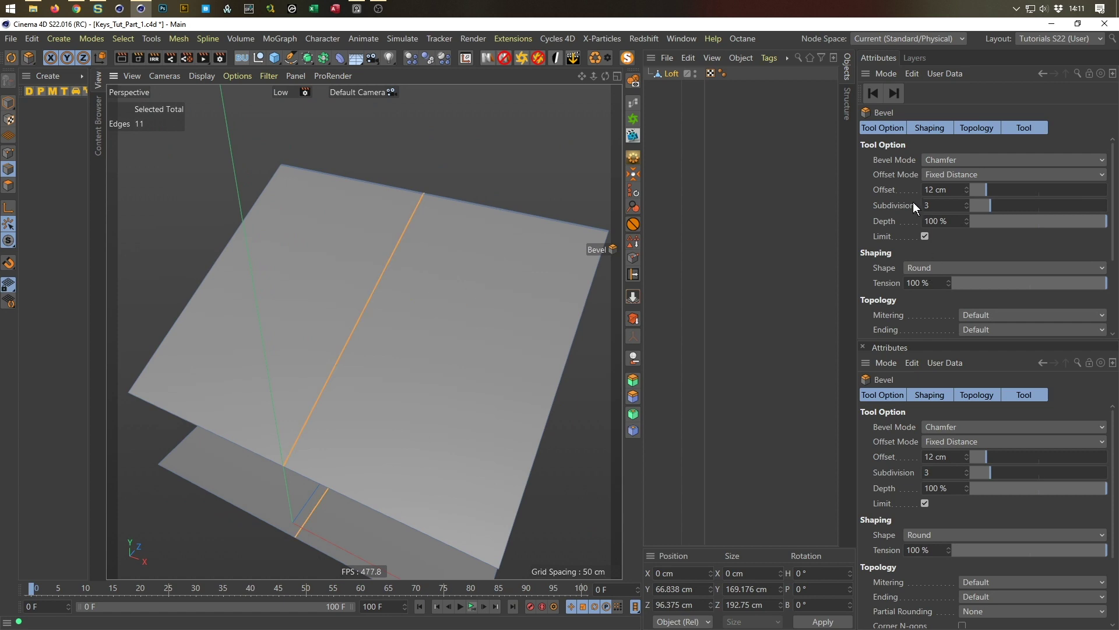
{"action": "left_click", "coordinate": [966, 208]}
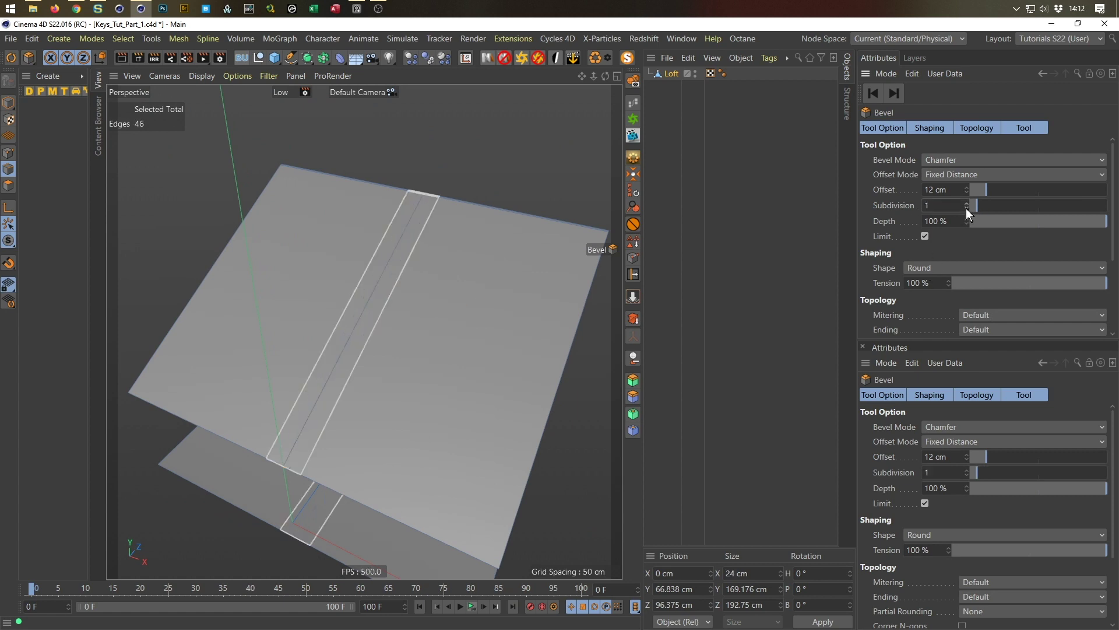
{"action": "left_click", "coordinate": [967, 208]}
Set the bevel offset to 60 cm and leave solo mode to view the whole keyboard
{"action": "left_click_drag", "start_coordinate": [967, 189], "coordinate": [1018, 190]}
{"action": "double_click", "coordinate": [947, 190]}
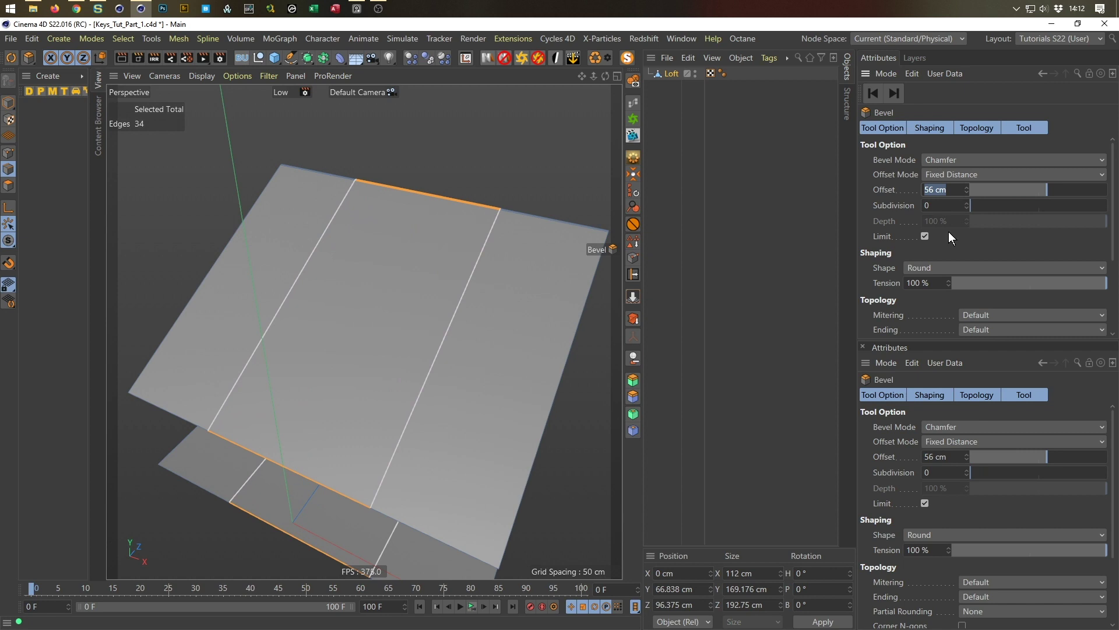
{"action": "type", "text": "60"}
{"action": "key", "text": "Return"}
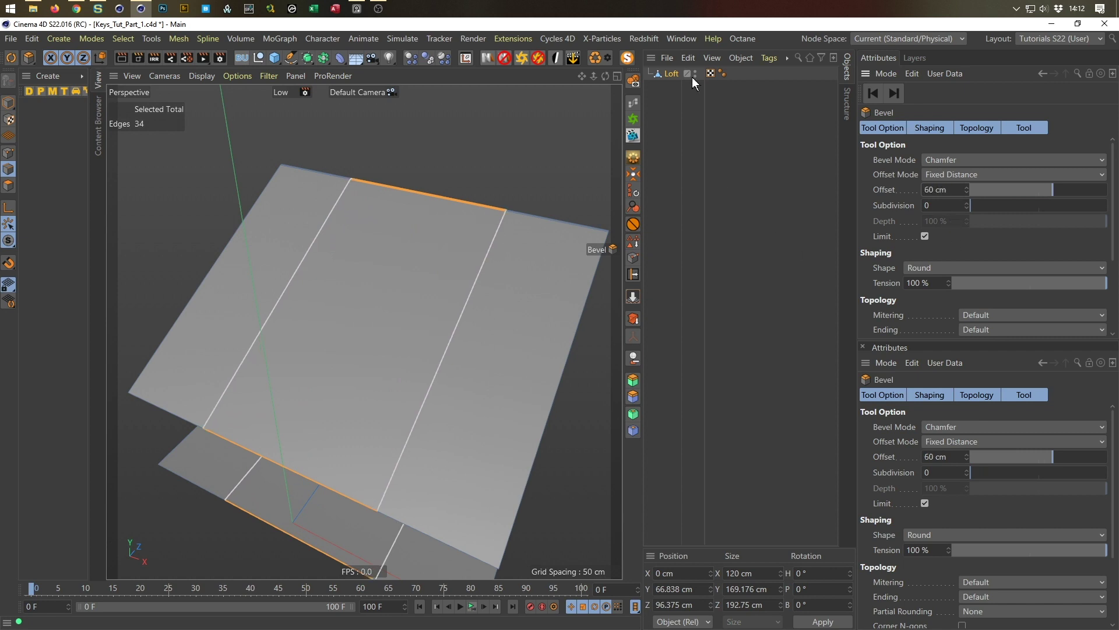
{"action": "left_click", "coordinate": [633, 79]}
{"action": "mouse_move", "coordinate": [375, 302]}
{"action": "left_mouse_down", "text": "alt"}
{"action": "mouse_move", "coordinate": [363, 295]}
{"action": "mouse_move", "coordinate": [381, 292]}
{"action": "left_mouse_up", "text": "alt"}
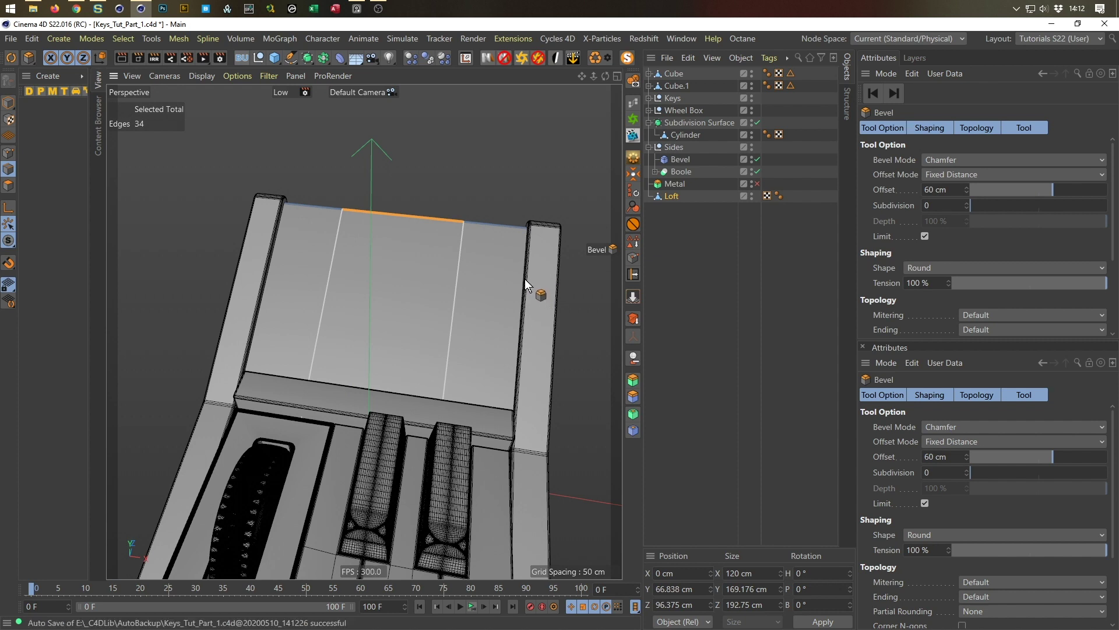
Try a bevel offset of 70 cm and set it back to 60 cm
{"action": "double_click", "coordinate": [932, 190]}
{"action": "type", "text": "70"}
{"action": "key", "text": "Return"}
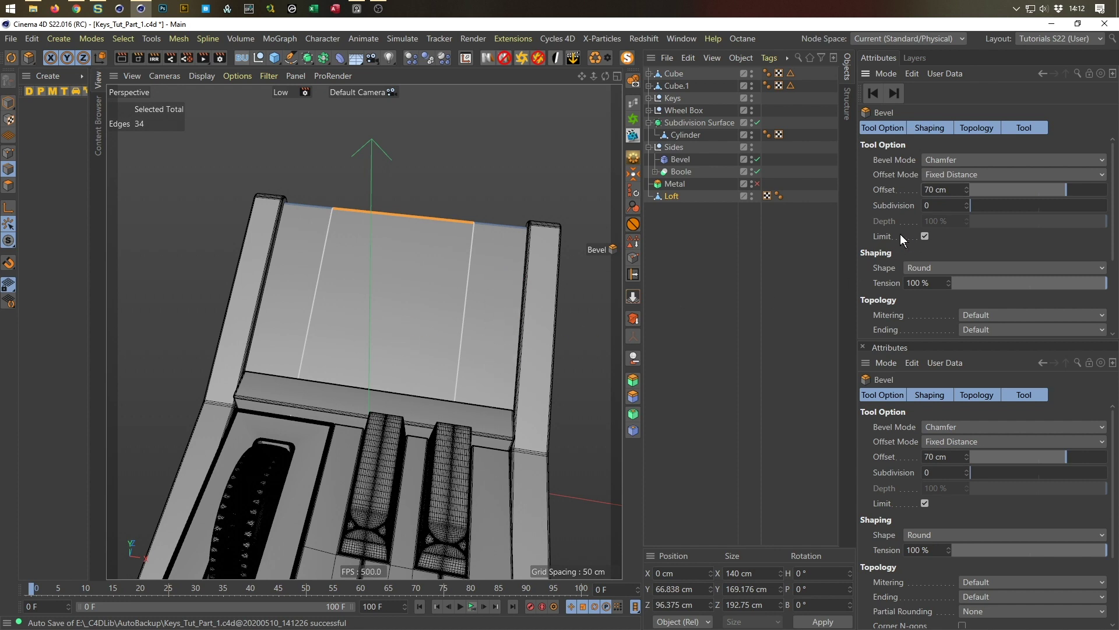
{"action": "double_click", "coordinate": [935, 189]}
{"action": "type", "text": "60"}
{"action": "key", "text": "Return"}
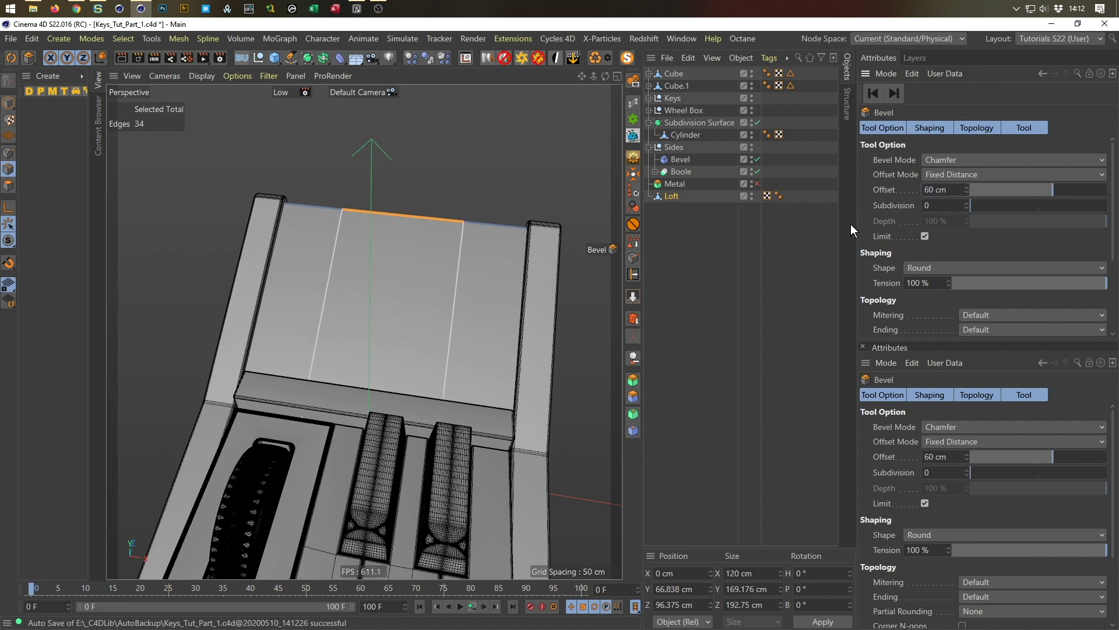
Select the two edge loops running down the Loft's sloped face and try bevelling them with an offset of about 1.6 cm
{"action": "left_click_drag", "start_coordinate": [443, 288], "coordinate": [466, 289], "text": "alt"}
{"action": "right_click", "coordinate": [474, 277]}
{"action": "left_click", "coordinate": [470, 299]}
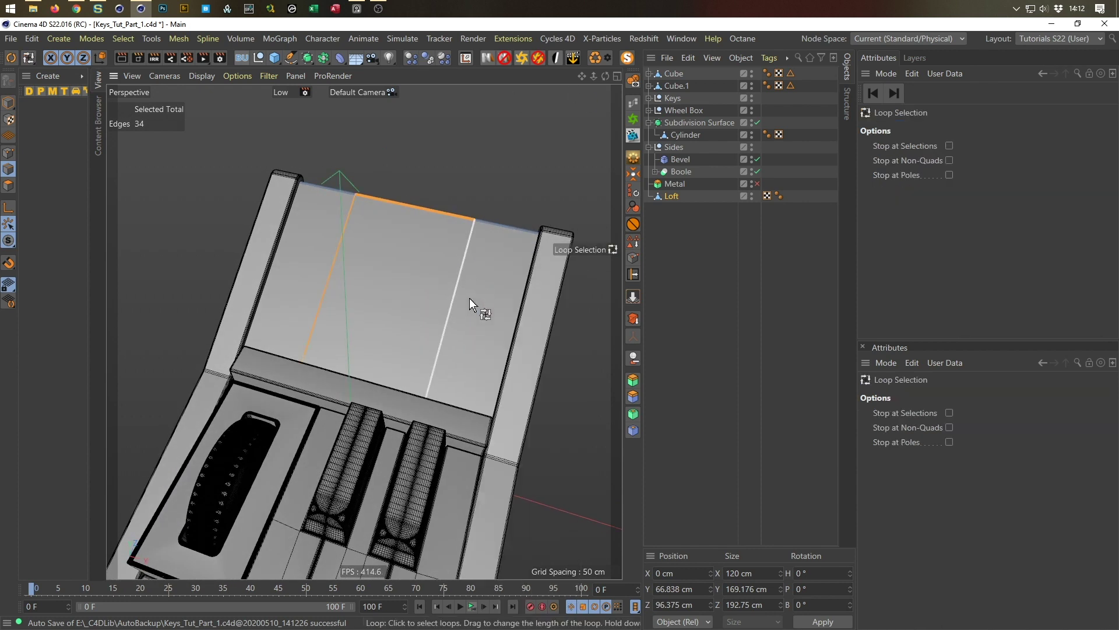
{"action": "left_click", "coordinate": [450, 315]}
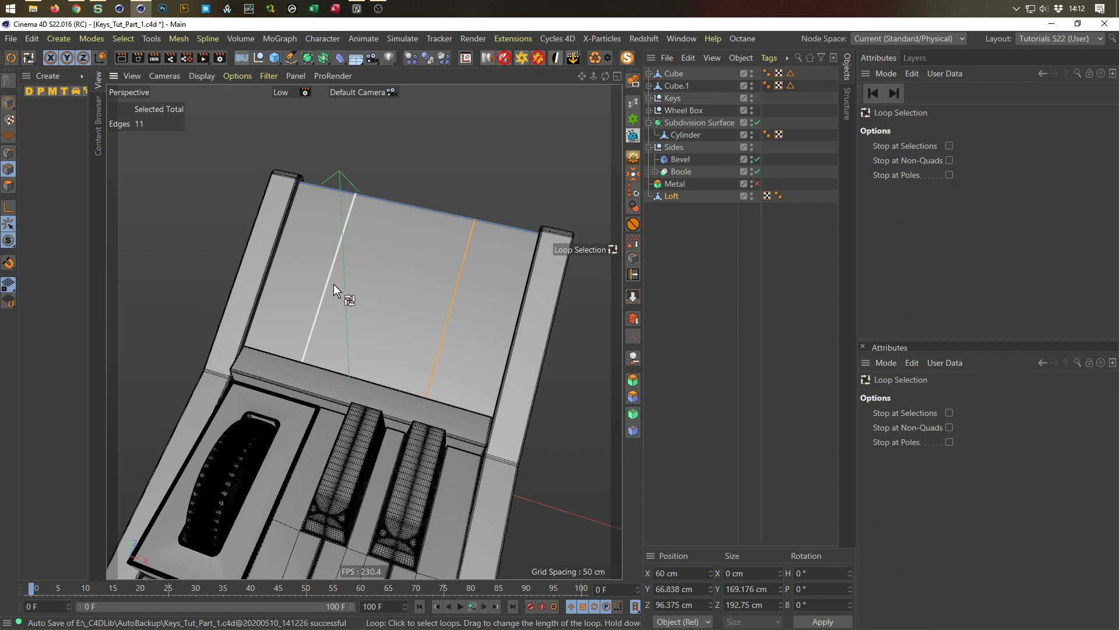
{"action": "left_click_drag", "start_coordinate": [484, 246], "coordinate": [499, 264], "text": "alt"}
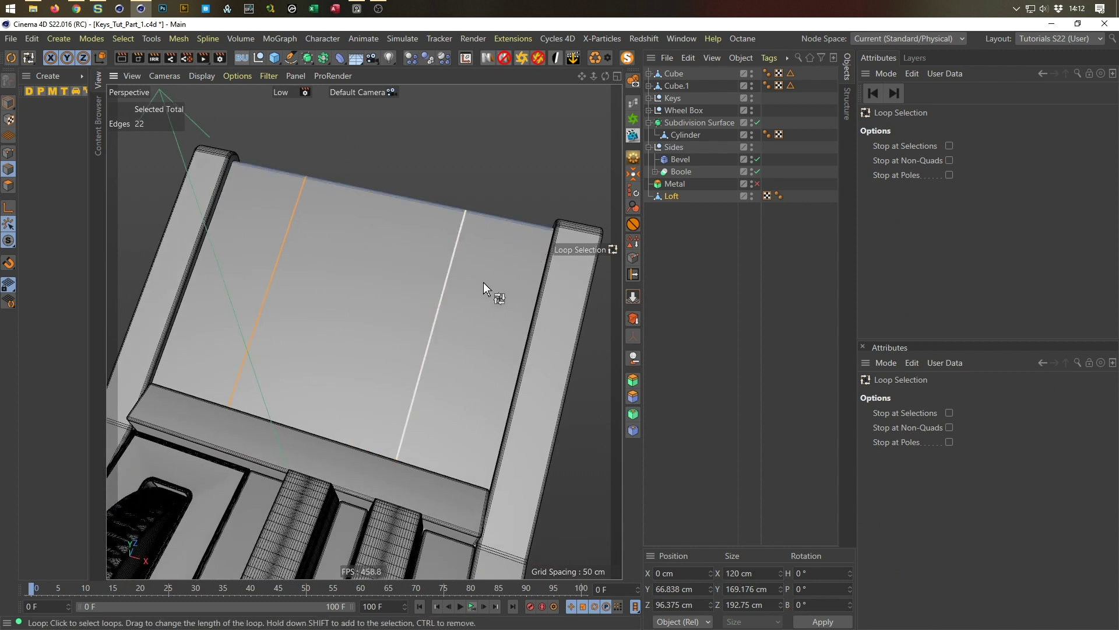
{"action": "key", "text": "m"}
{"action": "key", "text": "s"}
{"action": "mouse_move", "coordinate": [470, 317]}
{"action": "left_mouse_down"}
{"action": "mouse_move", "coordinate": [486, 317]}
{"action": "mouse_move", "coordinate": [464, 316]}
{"action": "left_mouse_up"}
{"action": "key", "text": "ctrl+z"}
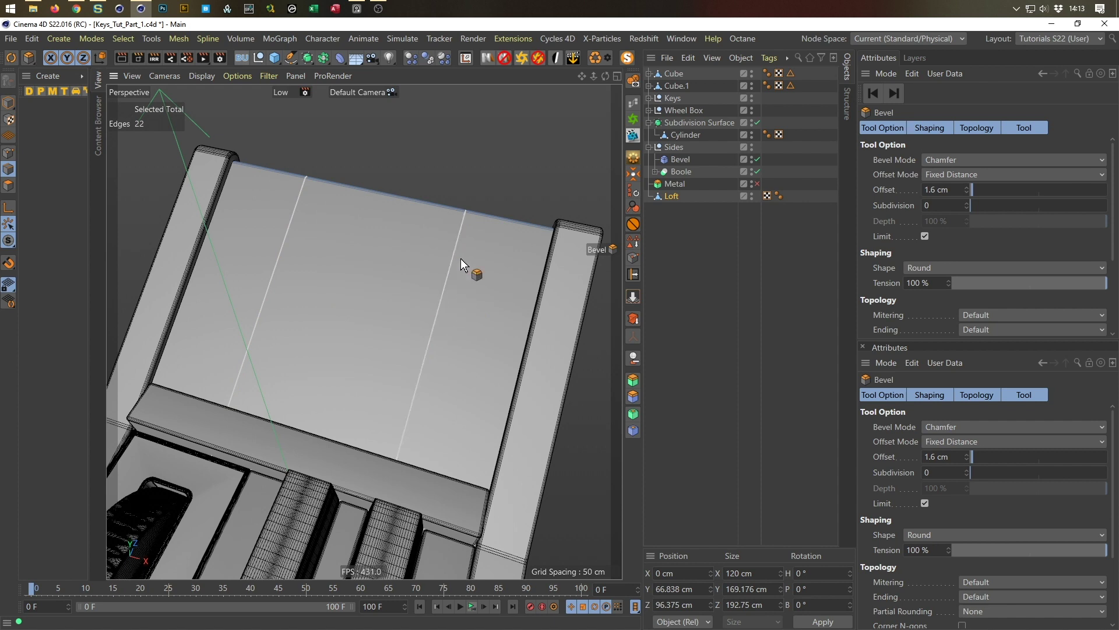
Clear the edge selection and cut a widthwise edge loop near the front of the Loft's sloped face, at an offset of about 78 %
{"action": "key", "text": "k"}
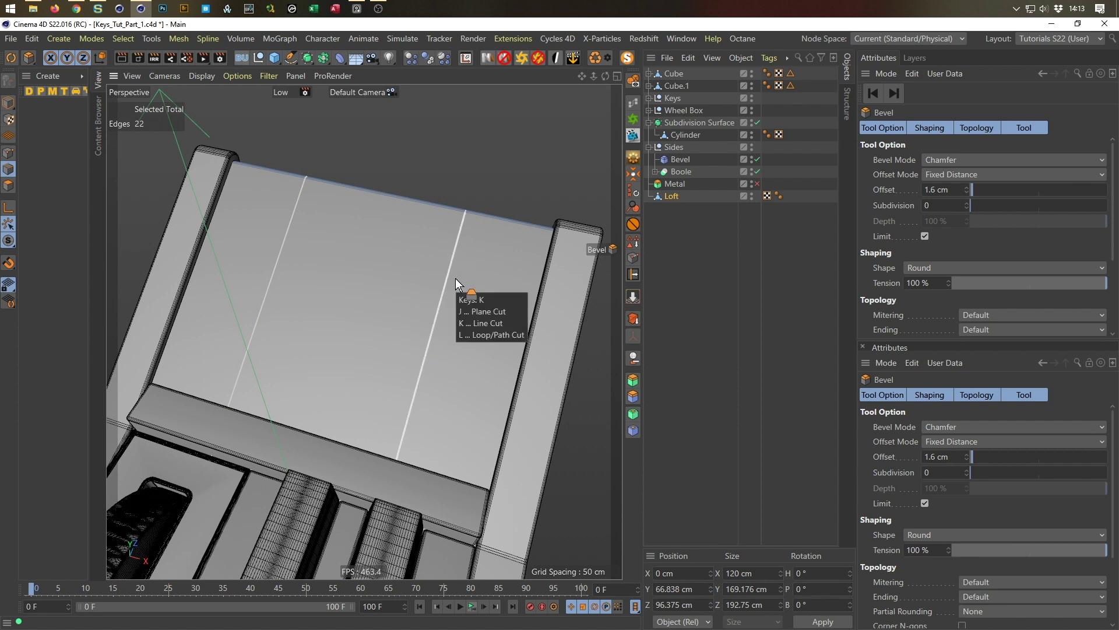
{"action": "key", "text": "l"}
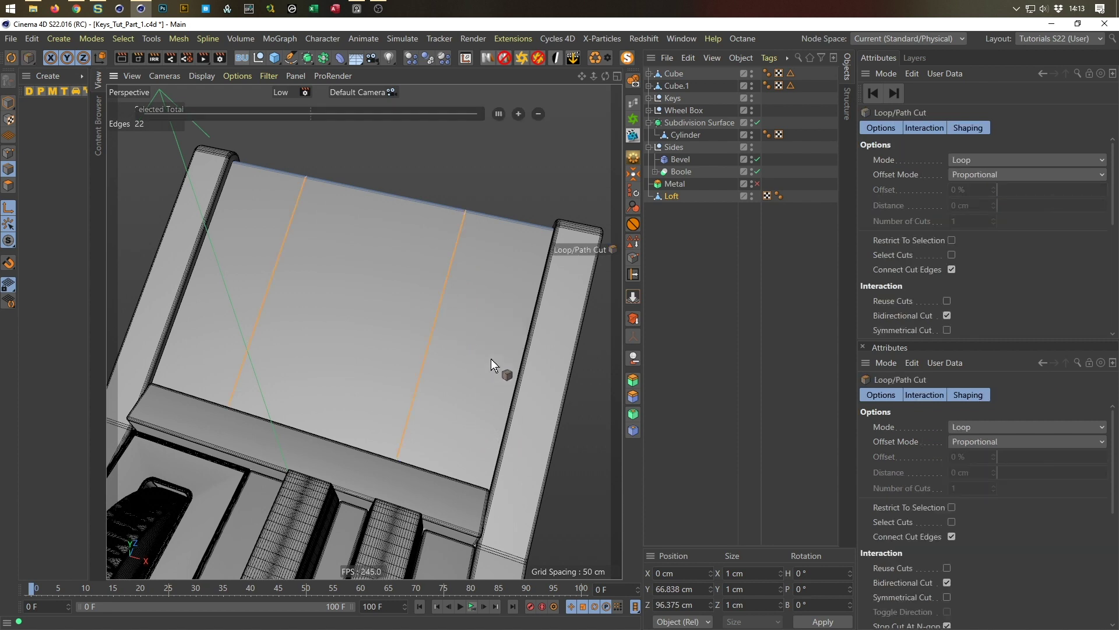
{"action": "key", "text": "u"}
{"action": "key", "text": "l"}
{"action": "key", "text": "9"}
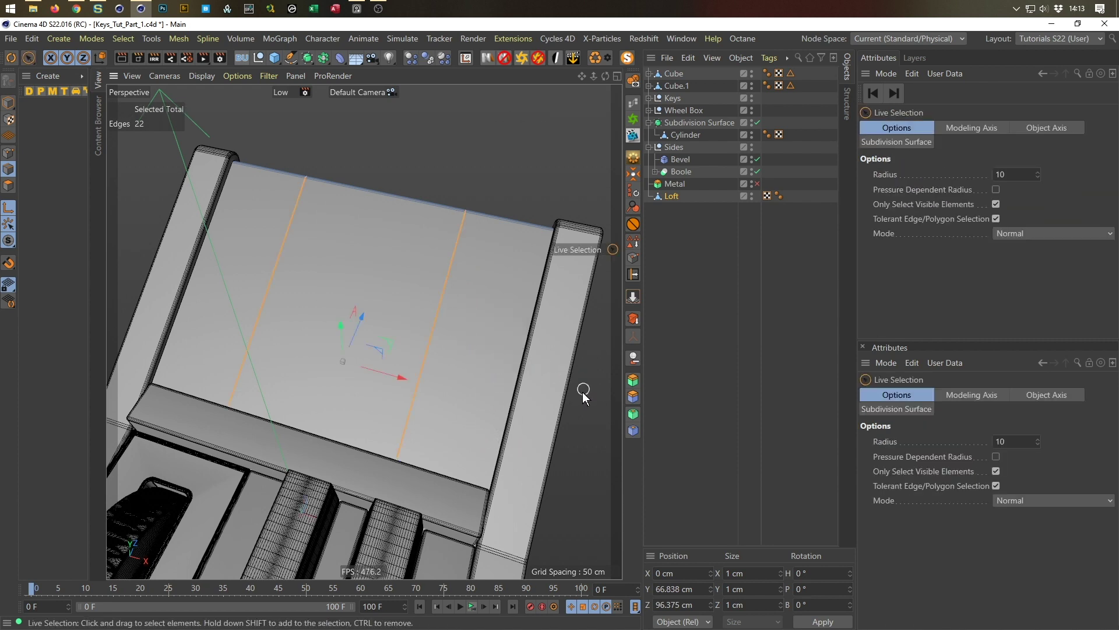
{"action": "left_click", "coordinate": [583, 392]}
{"action": "key", "text": "k"}
{"action": "key", "text": "l"}
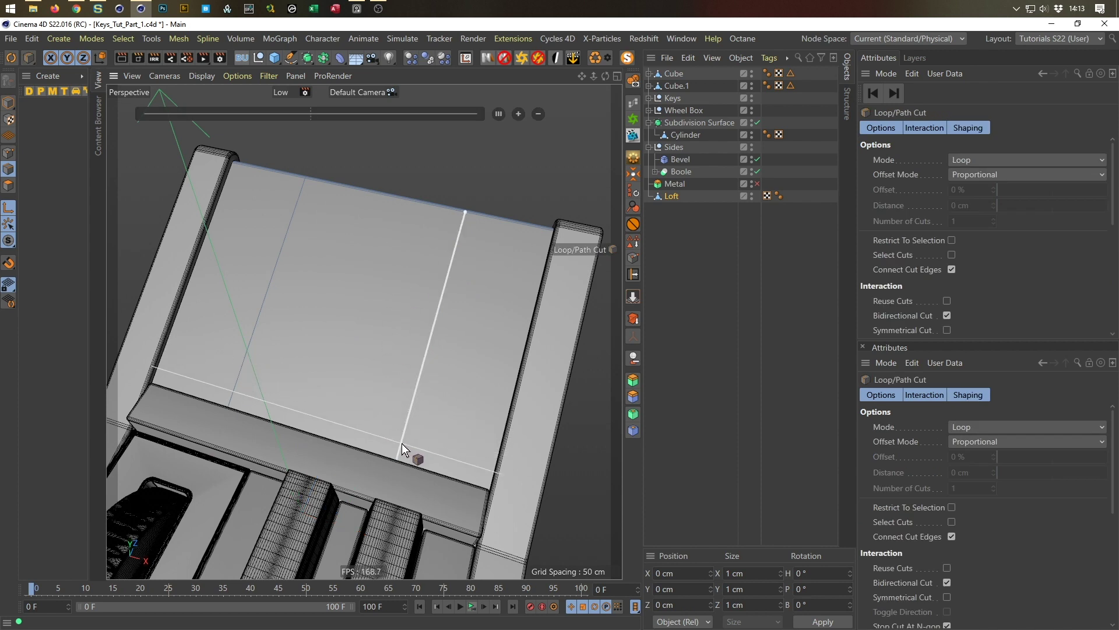
{"action": "left_click", "coordinate": [401, 442]}
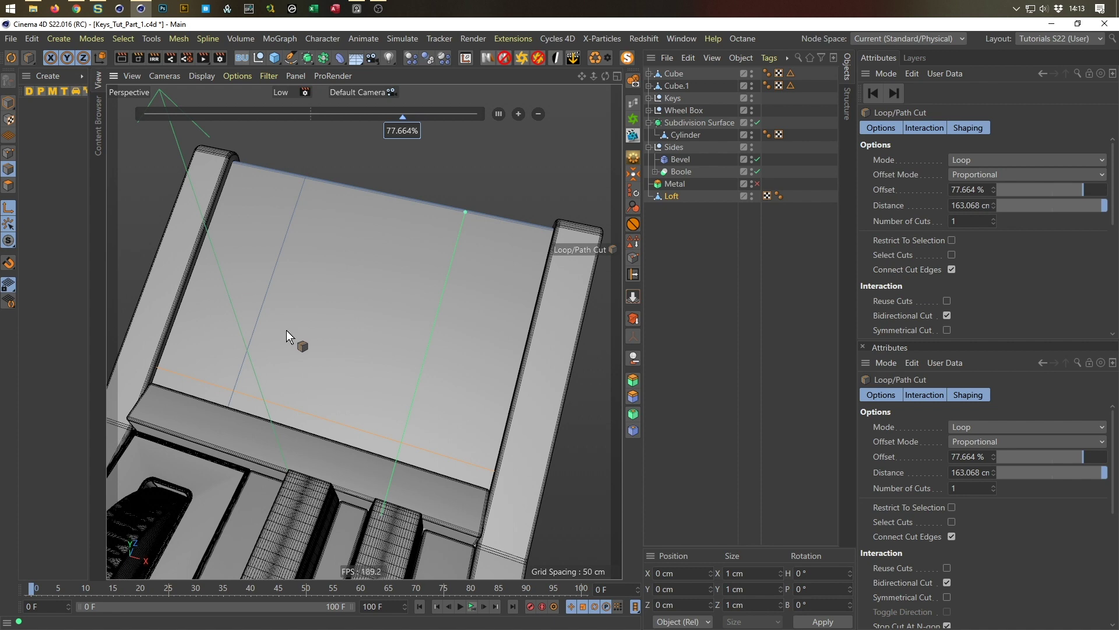
Leave the cutting tools, select all polygons of the Loft and reverse their normals
{"action": "key", "text": "k"}
{"action": "key", "text": "k"}
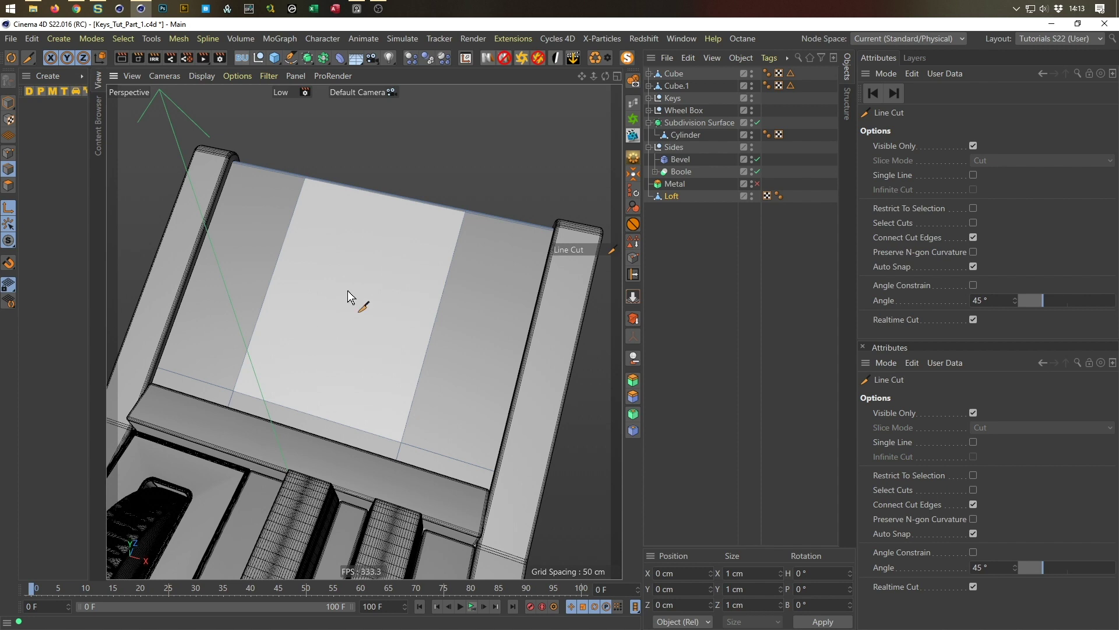
{"action": "left_click", "coordinate": [8, 185]}
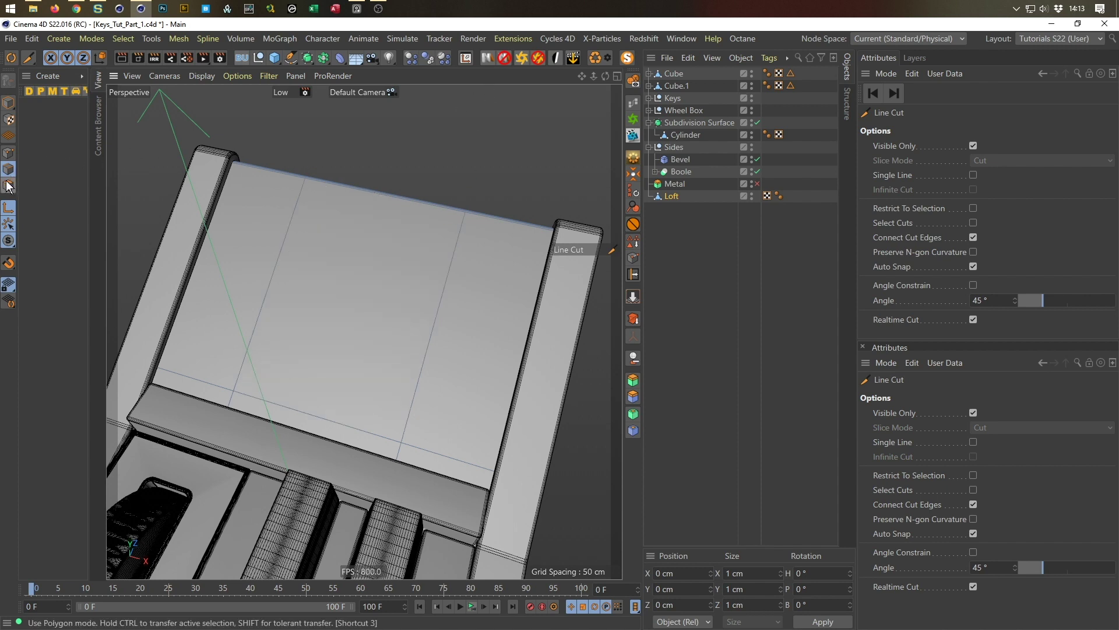
{"action": "key", "text": "space"}
{"action": "left_click", "coordinate": [341, 270]}
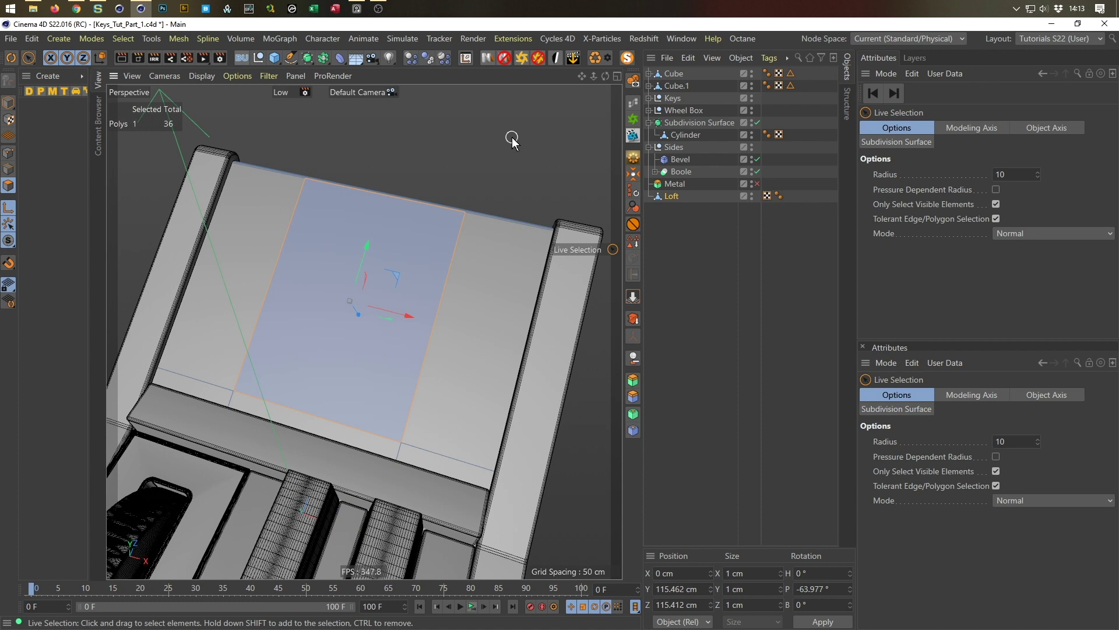
{"action": "key", "text": "ctrl+a"}
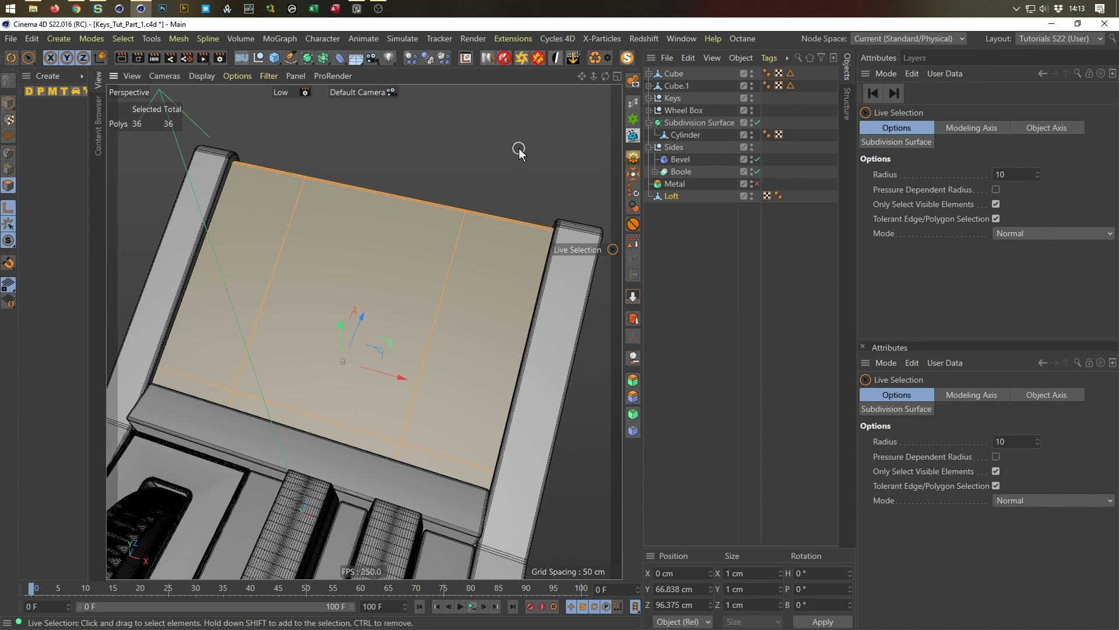
Select the middle polygon of the sloped face and cut a loop across it, restricted to the selection, at an offset of about 36.5 %
{"action": "left_click", "coordinate": [341, 261]}
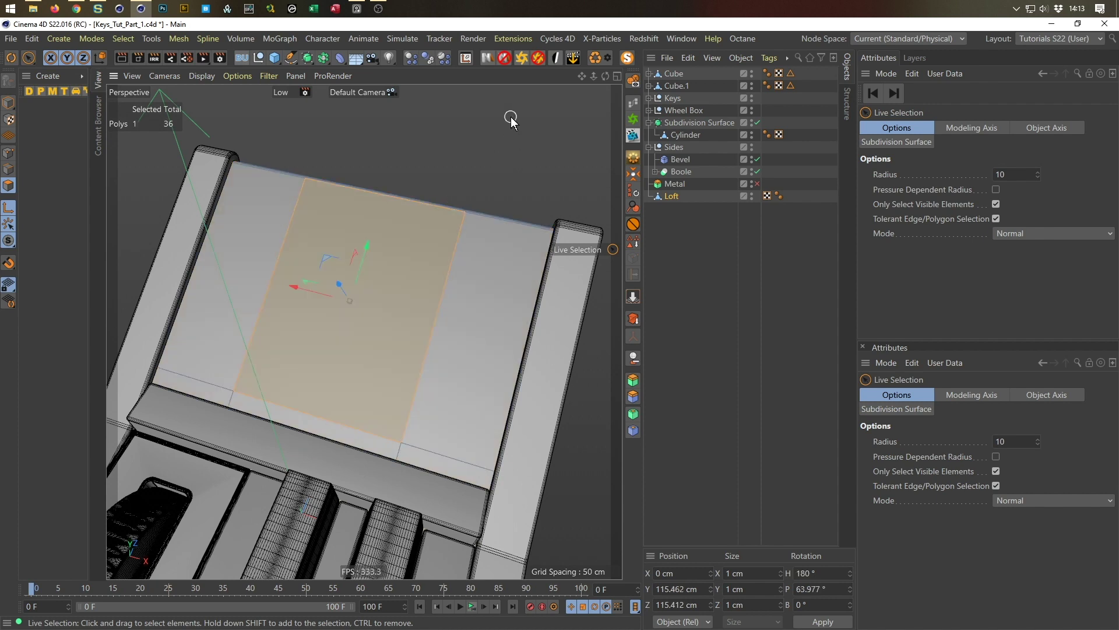
{"action": "key", "text": "k"}
{"action": "key", "text": "l"}
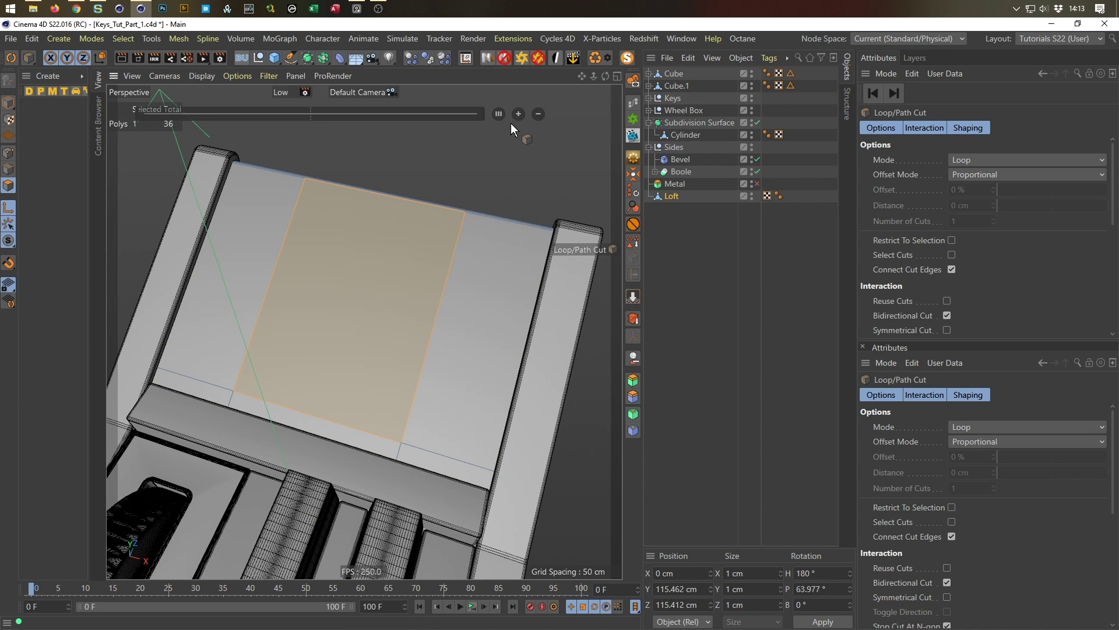
{"action": "left_click", "coordinate": [952, 240]}
{"action": "left_click", "coordinate": [430, 356]}
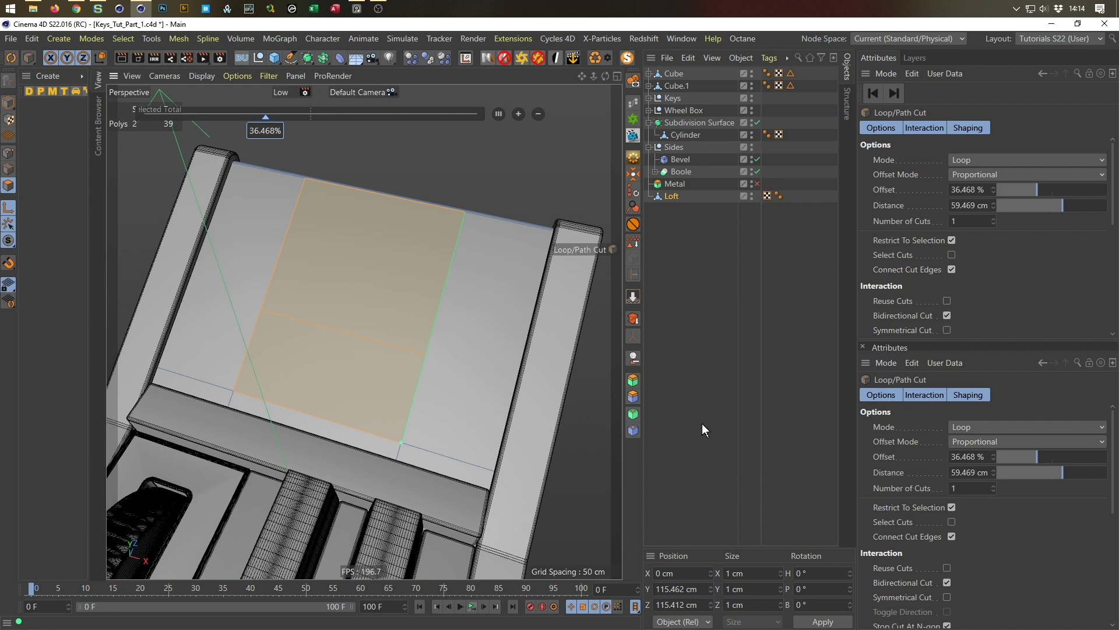
{"action": "key", "text": "space"}
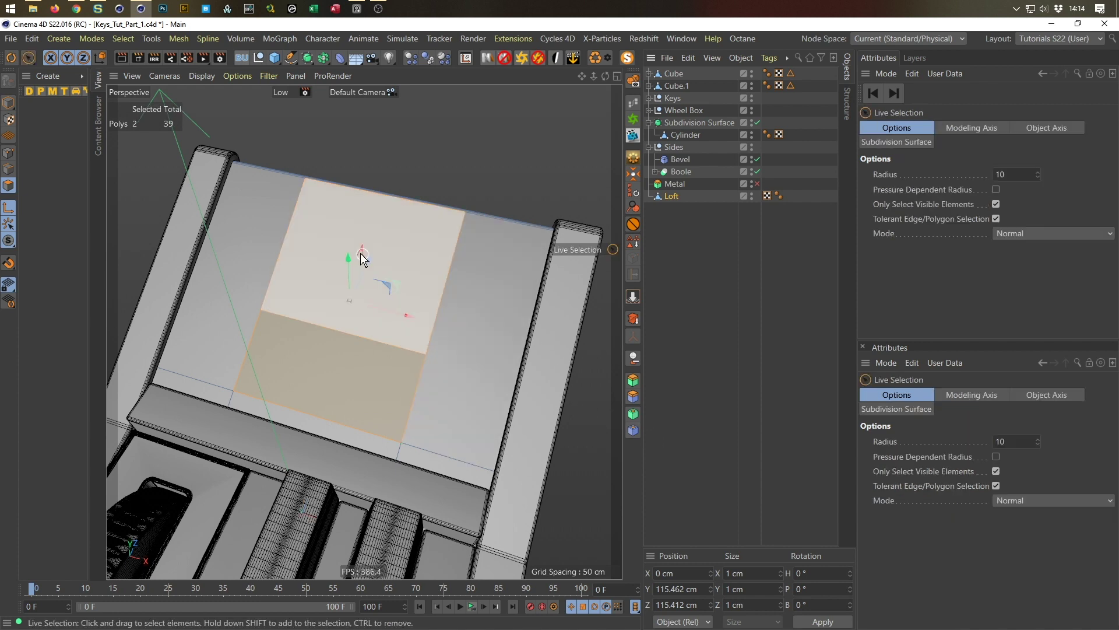
Switch to edge selection and select all the cut edges on the Loft's sloped face
{"action": "left_click", "coordinate": [8, 169]}
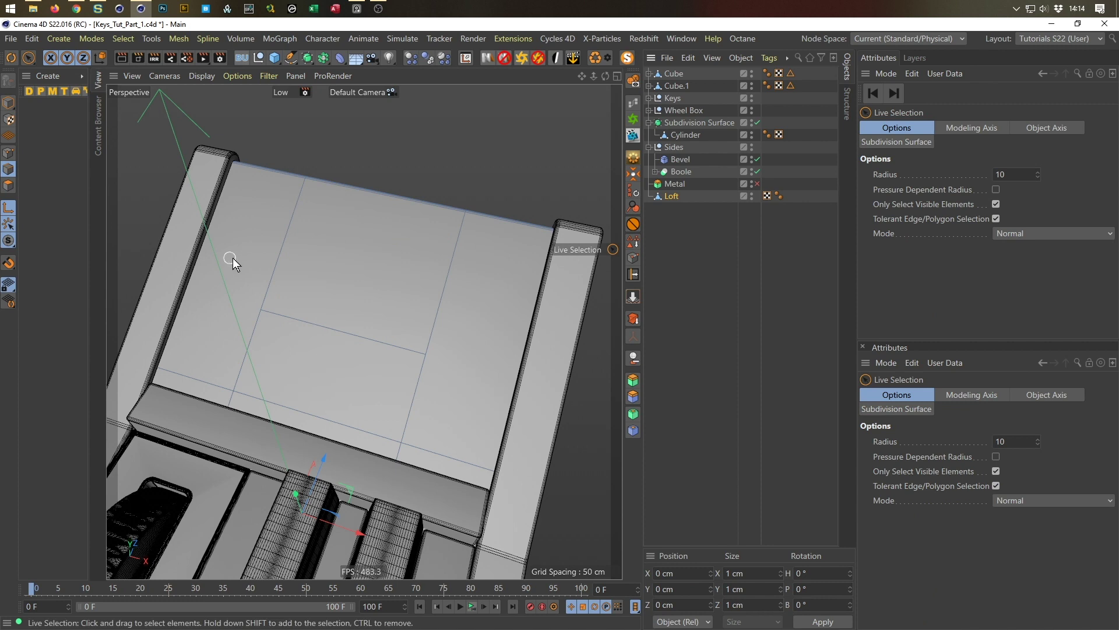
{"action": "mouse_move", "coordinate": [251, 254]}
{"action": "left_mouse_down"}
{"action": "mouse_move", "coordinate": [474, 328]}
{"action": "mouse_move", "coordinate": [320, 327]}
{"action": "mouse_move", "coordinate": [235, 344]}
{"action": "mouse_move", "coordinate": [449, 422]}
{"action": "mouse_move", "coordinate": [438, 450]}
{"action": "mouse_move", "coordinate": [379, 441]}
{"action": "mouse_move", "coordinate": [275, 394]}
{"action": "mouse_move", "coordinate": [211, 382]}
{"action": "left_mouse_up"}
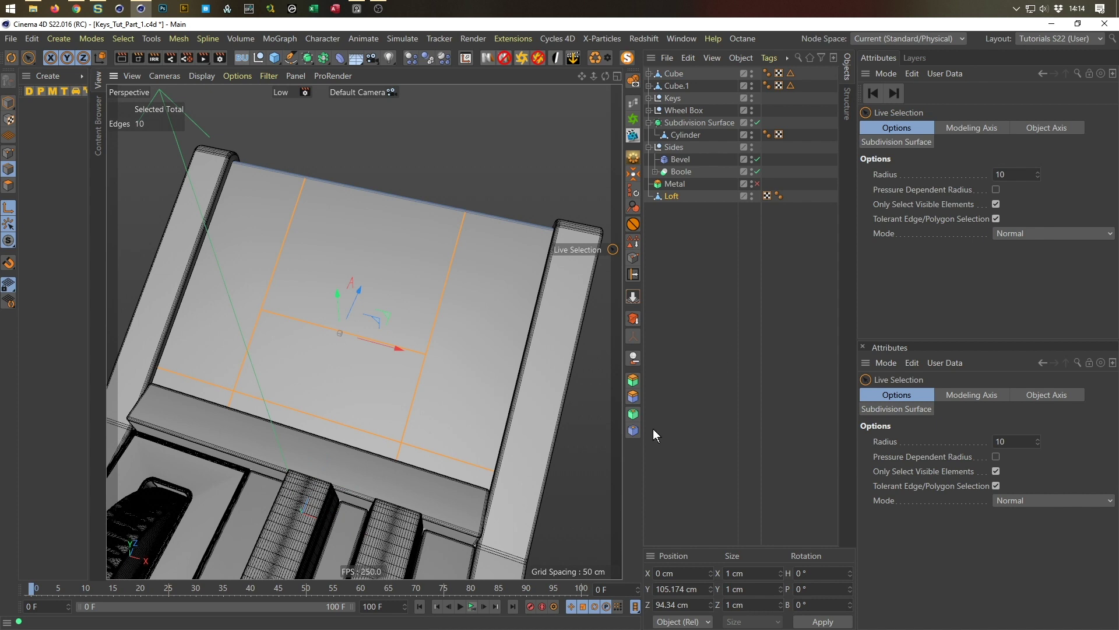
{"action": "left_click_drag", "start_coordinate": [484, 303], "coordinate": [423, 285], "text": "alt"}
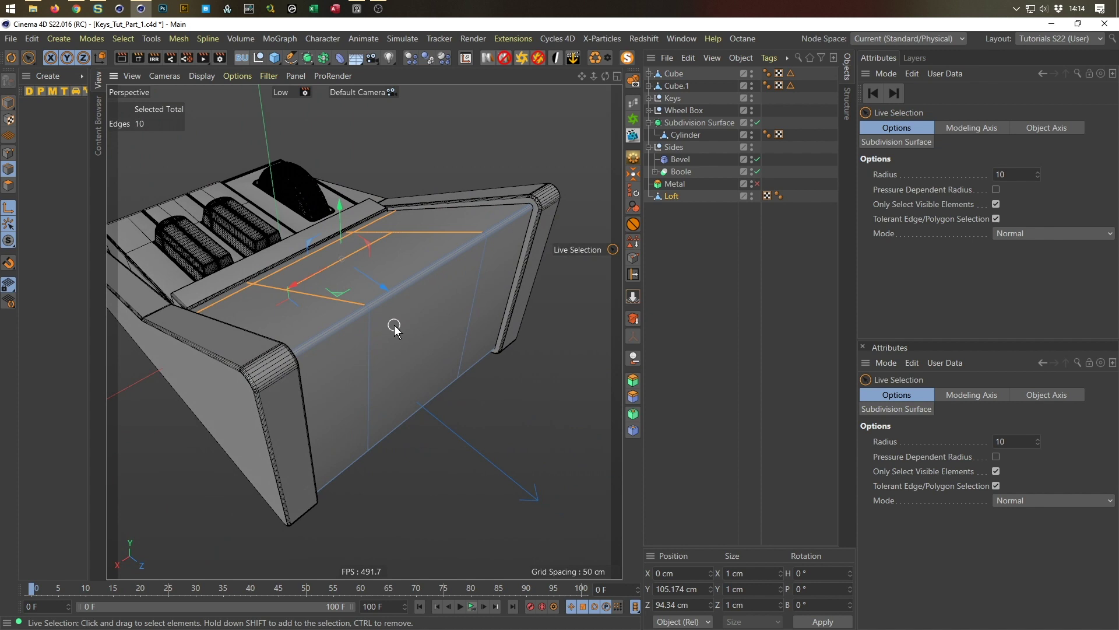
Extend the edge selection with both complete lengthwise loops running around the Loft's back and underside
{"action": "key", "text": "u"}
{"action": "key", "text": "l"}
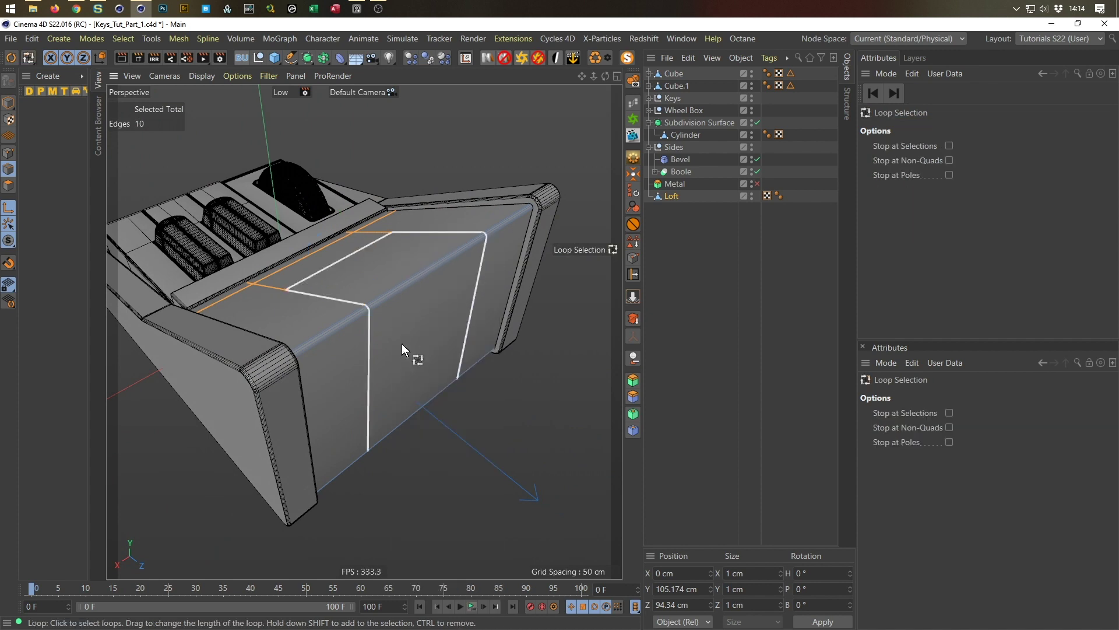
{"action": "left_click", "coordinate": [346, 301]}
{"action": "left_click_drag", "start_coordinate": [436, 341], "coordinate": [408, 313], "text": "alt"}
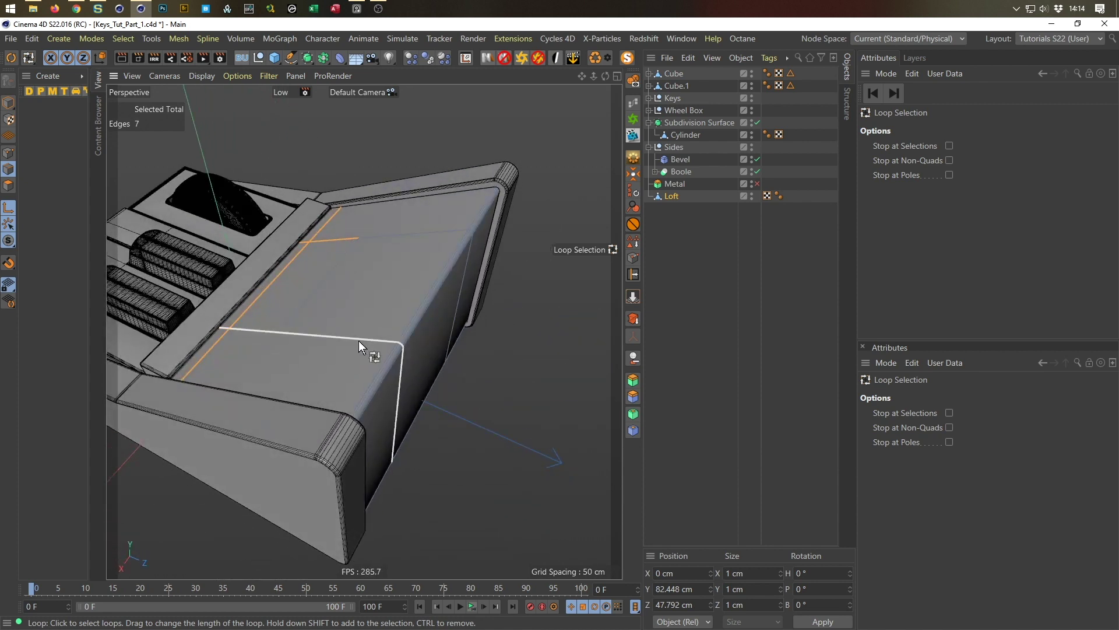
{"action": "left_click", "coordinate": [358, 340], "text": "shift"}
{"action": "left_click", "coordinate": [424, 239], "text": "shift"}
{"action": "left_click_drag", "start_coordinate": [430, 257], "coordinate": [459, 334], "text": "alt"}
{"action": "scroll", "coordinate": [533, 198], "scroll_direction": "up", "scroll_amount": 5}
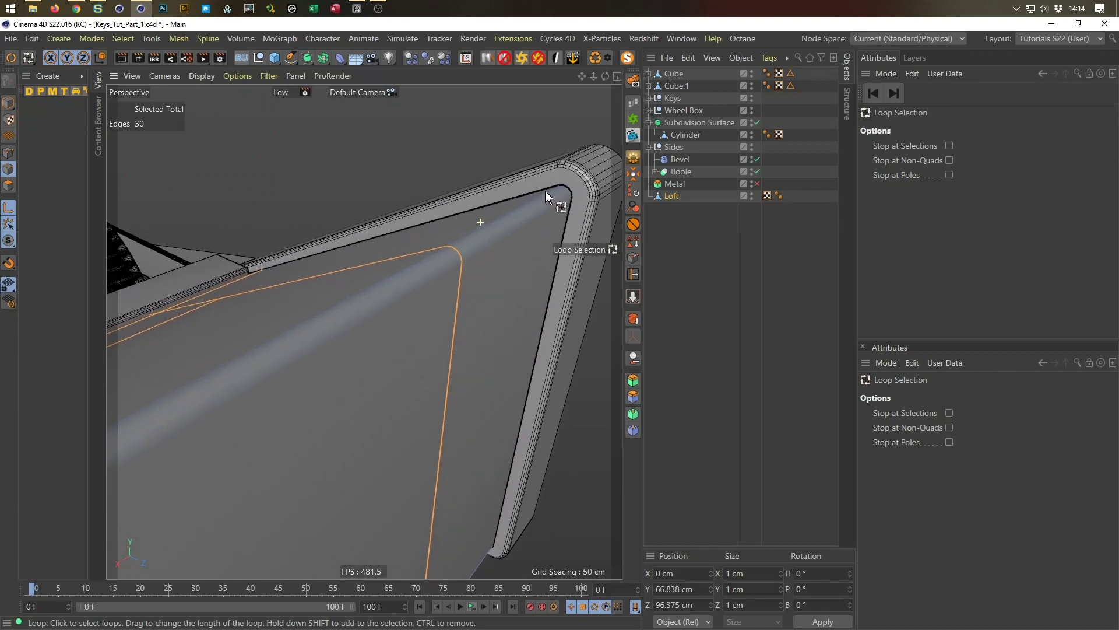
{"action": "scroll", "coordinate": [544, 190], "scroll_direction": "down", "scroll_amount": 6}
{"action": "left_click_drag", "start_coordinate": [442, 279], "coordinate": [417, 334], "text": "alt"}
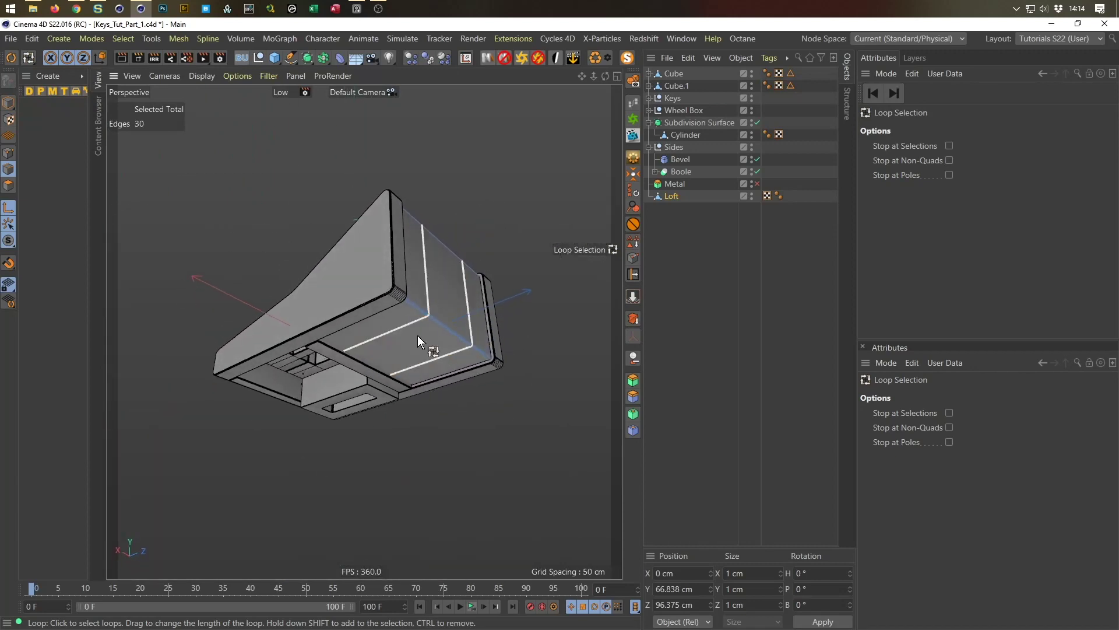
{"action": "scroll", "coordinate": [455, 303], "scroll_direction": "up", "scroll_amount": 6}
{"action": "scroll", "coordinate": [512, 292], "scroll_direction": "down", "scroll_amount": 2}
{"action": "left_click_drag", "start_coordinate": [512, 292], "coordinate": [436, 375], "text": "alt"}
{"action": "scroll", "coordinate": [443, 359], "scroll_direction": "up", "scroll_amount": 2}
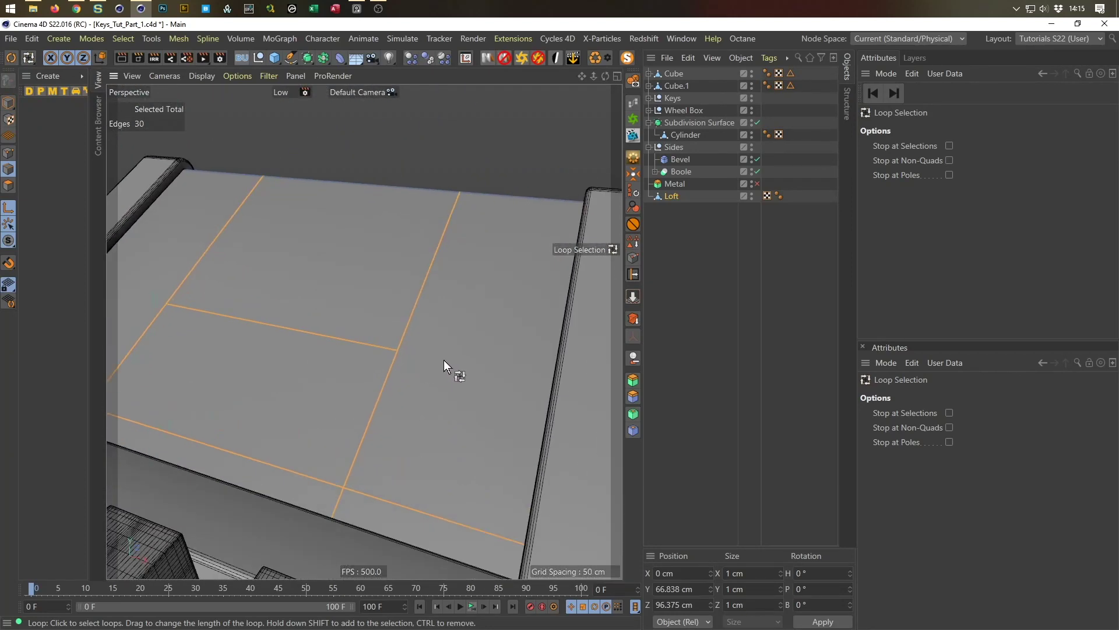
{"action": "scroll", "coordinate": [443, 359], "scroll_direction": "down", "scroll_amount": 2}
{"action": "left_click_drag", "start_coordinate": [445, 325], "coordinate": [470, 349], "text": "alt"}
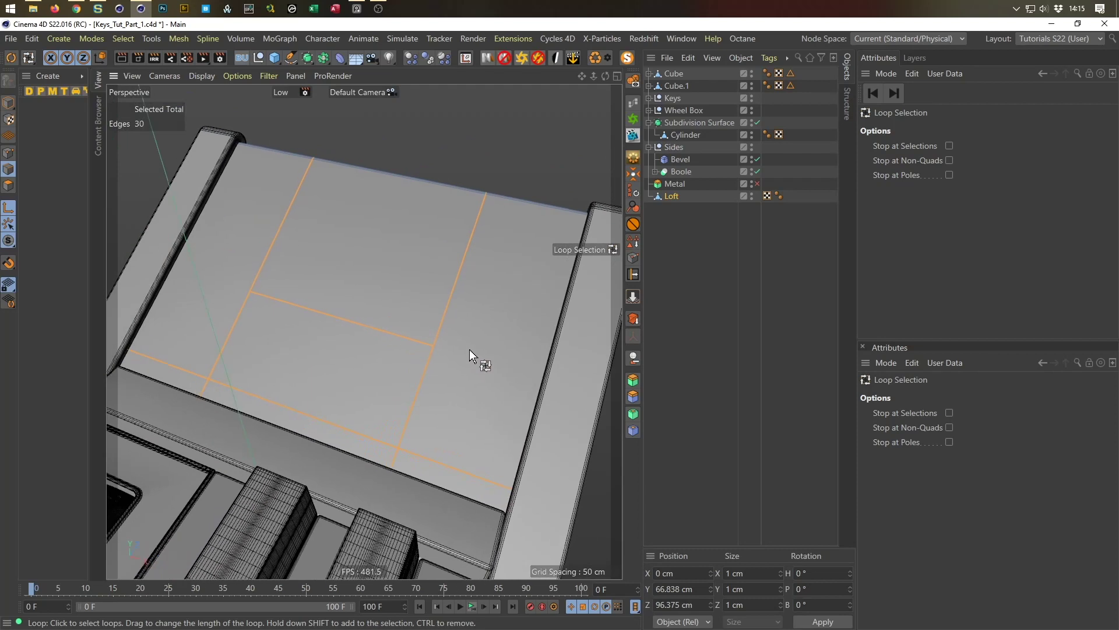
Bevel the selected edges of the Loft with an offset of 1 cm
{"action": "key", "text": "m"}
{"action": "key", "text": "s"}
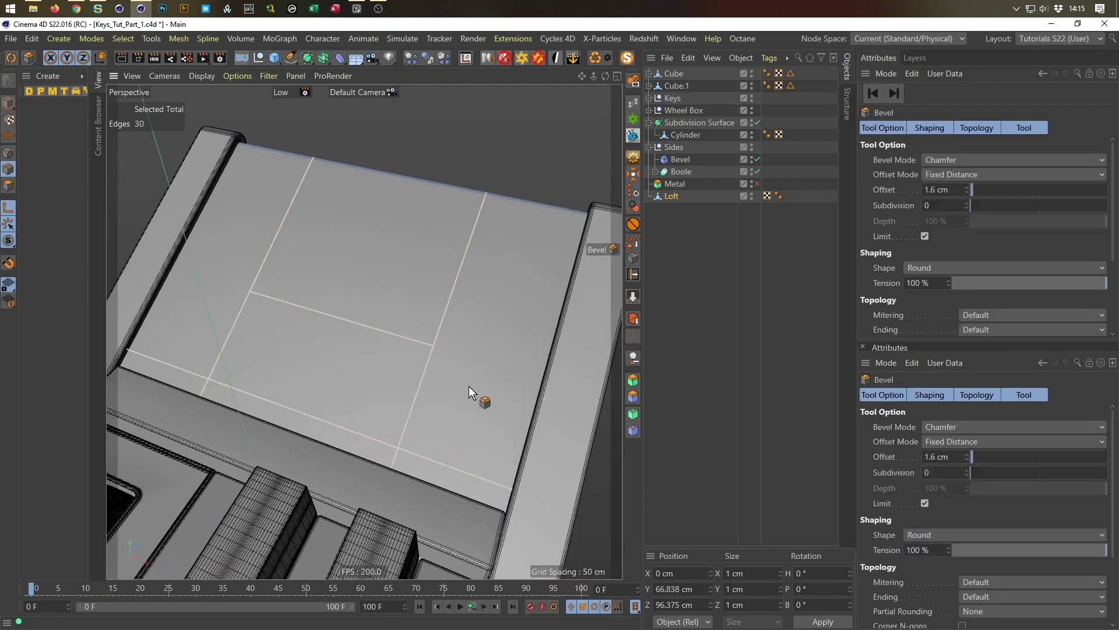
{"action": "left_click_drag", "start_coordinate": [468, 387], "coordinate": [456, 387]}
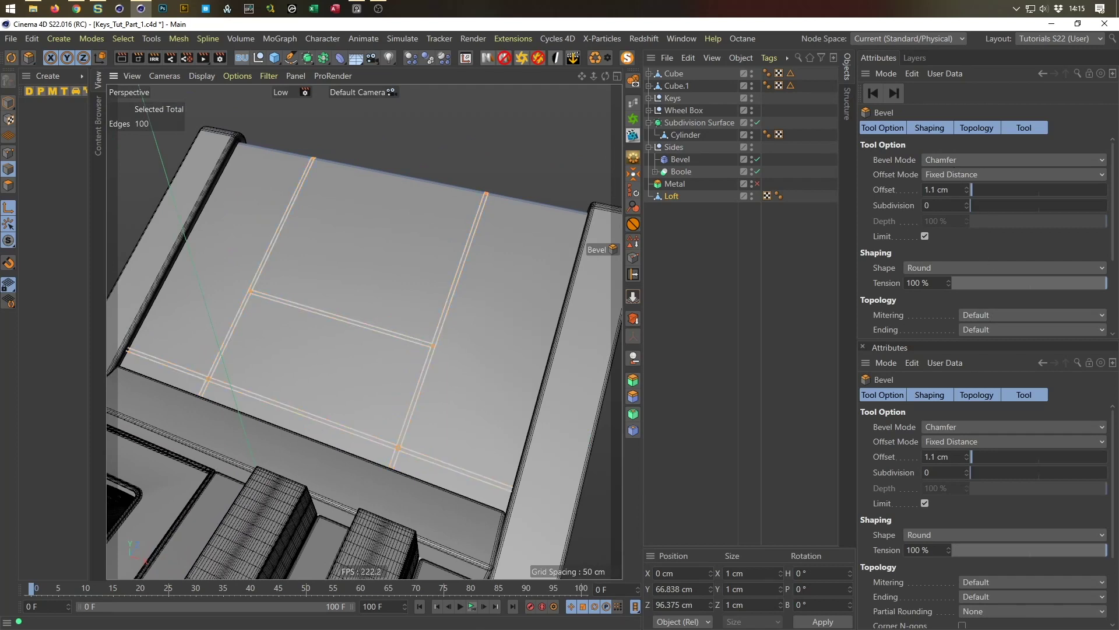
{"action": "double_click", "coordinate": [944, 189]}
{"action": "type", "text": "1"}
{"action": "key", "text": "Return"}
{"action": "left_click", "coordinate": [8, 188]}
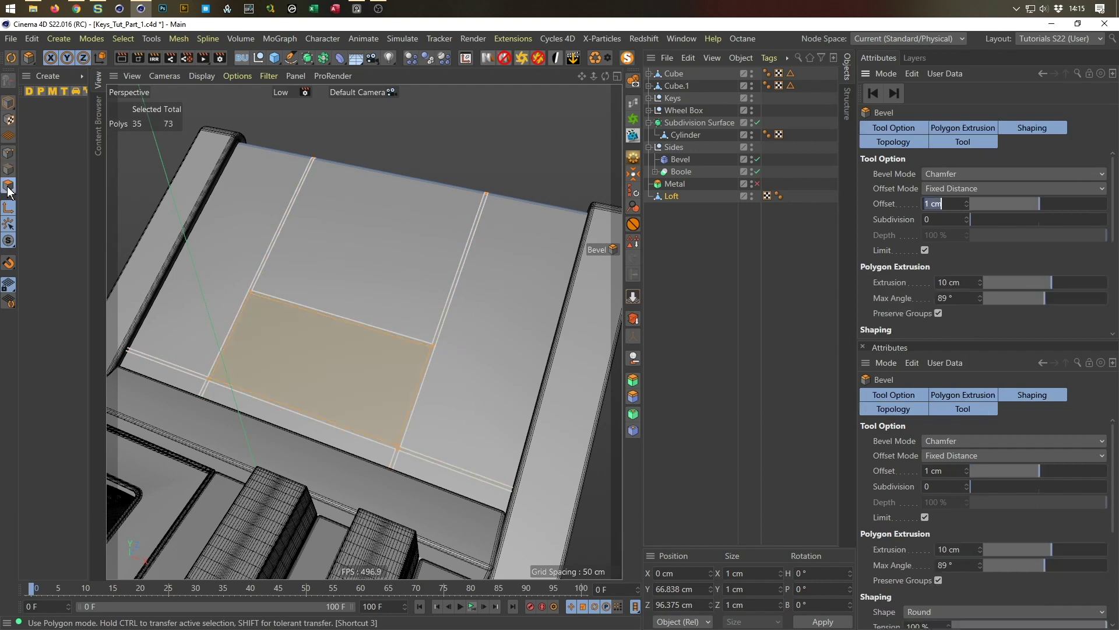
{"action": "key", "text": "space"}
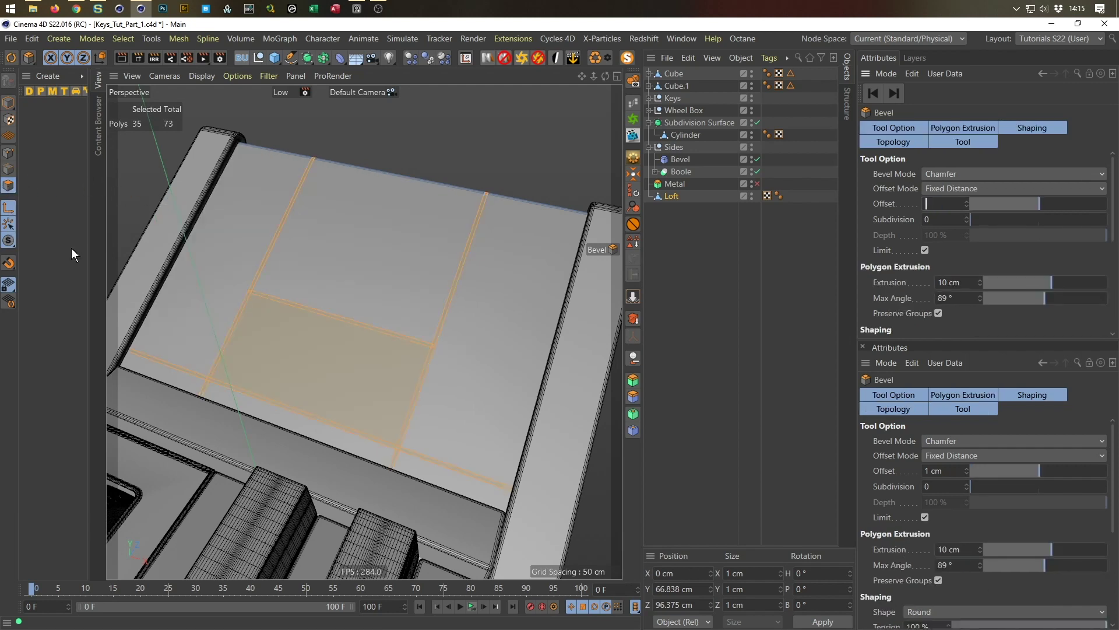
{"action": "left_click", "coordinate": [12, 171]}
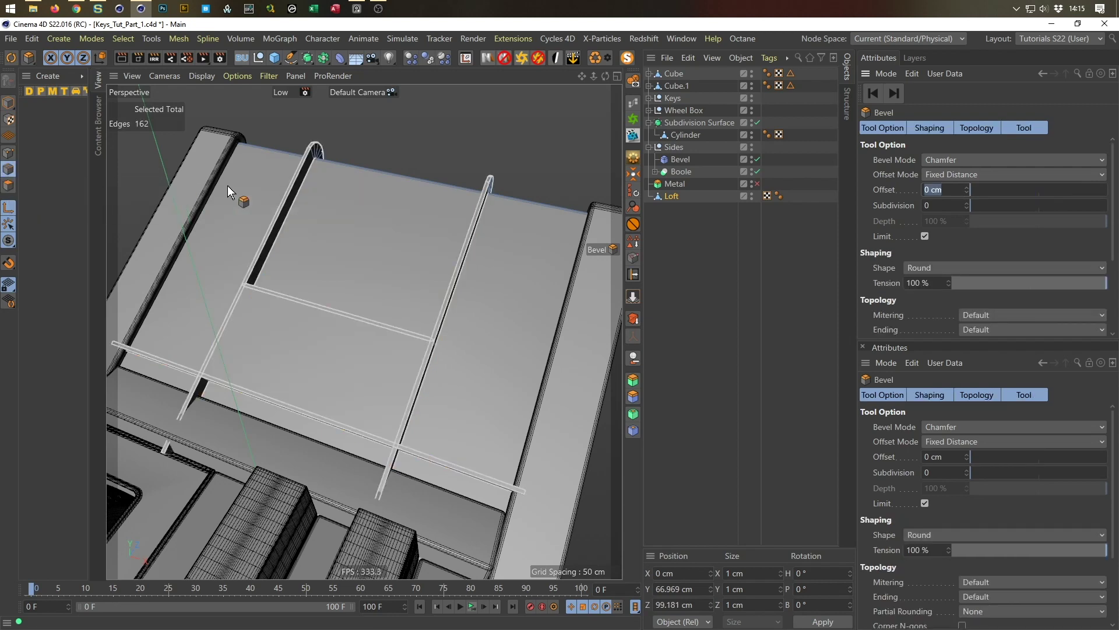
{"action": "left_click", "coordinate": [431, 341]}
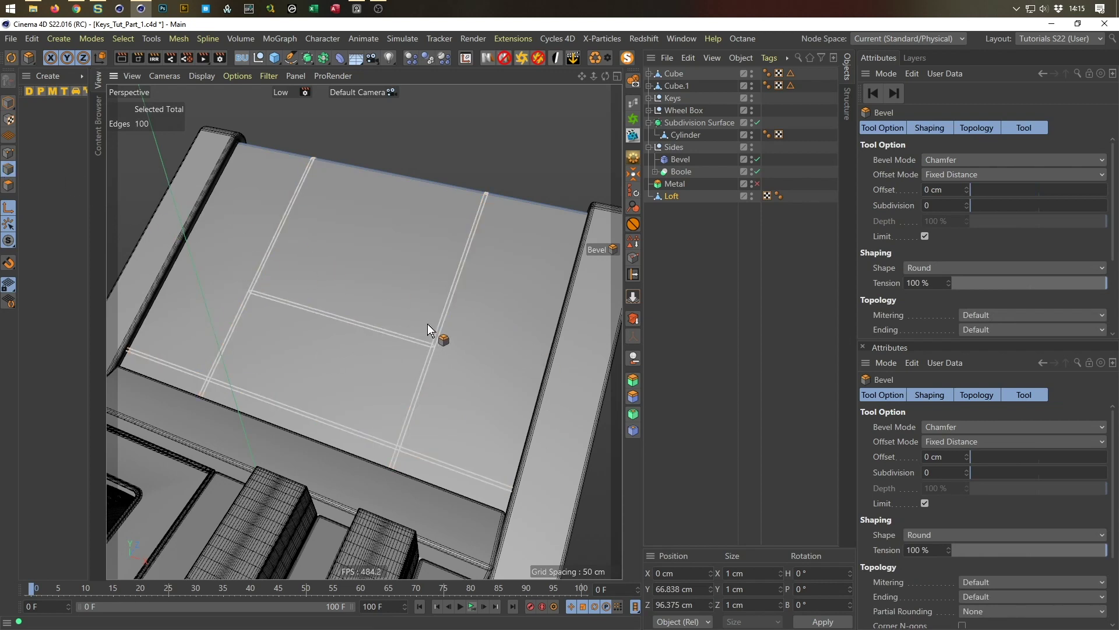
{"action": "scroll", "coordinate": [438, 319], "scroll_direction": "up", "scroll_amount": 2}
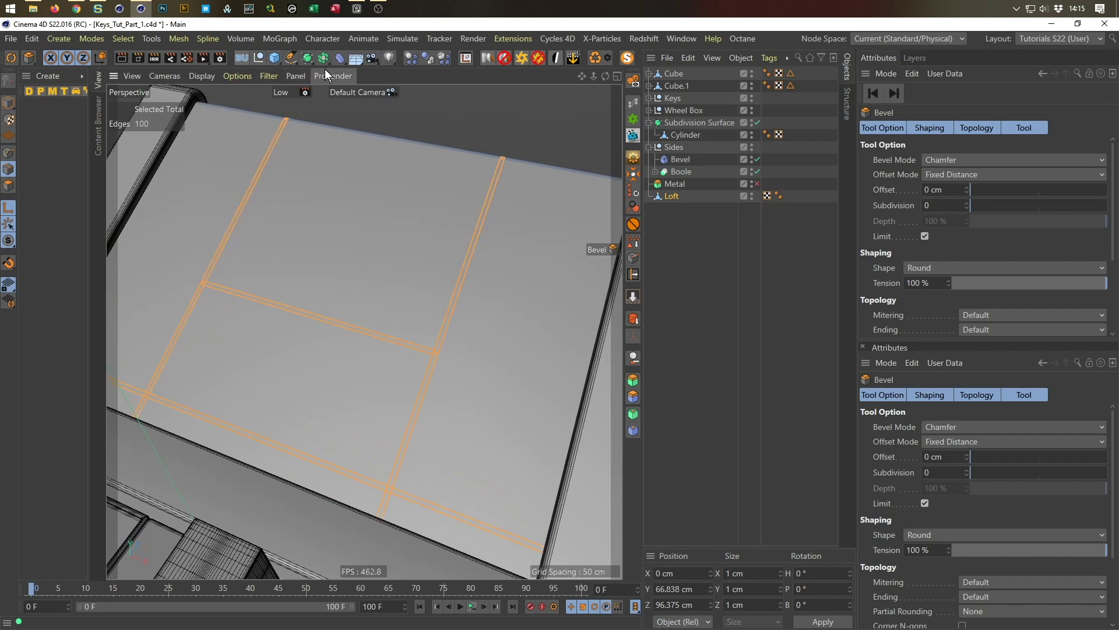
Transfer the edge selection to polygons and deselect the large rectangular panel, leaving only the thin bevelled strips selected
{"action": "left_click", "coordinate": [9, 187], "text": "ctrl"}
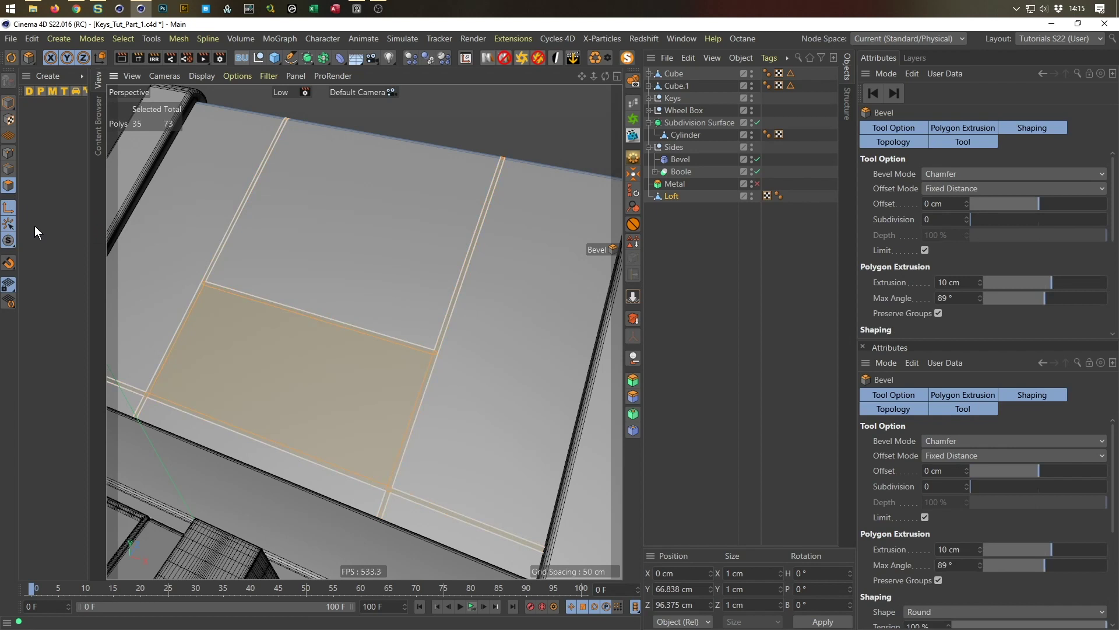
{"action": "key", "text": "u"}
{"action": "key", "text": "l"}
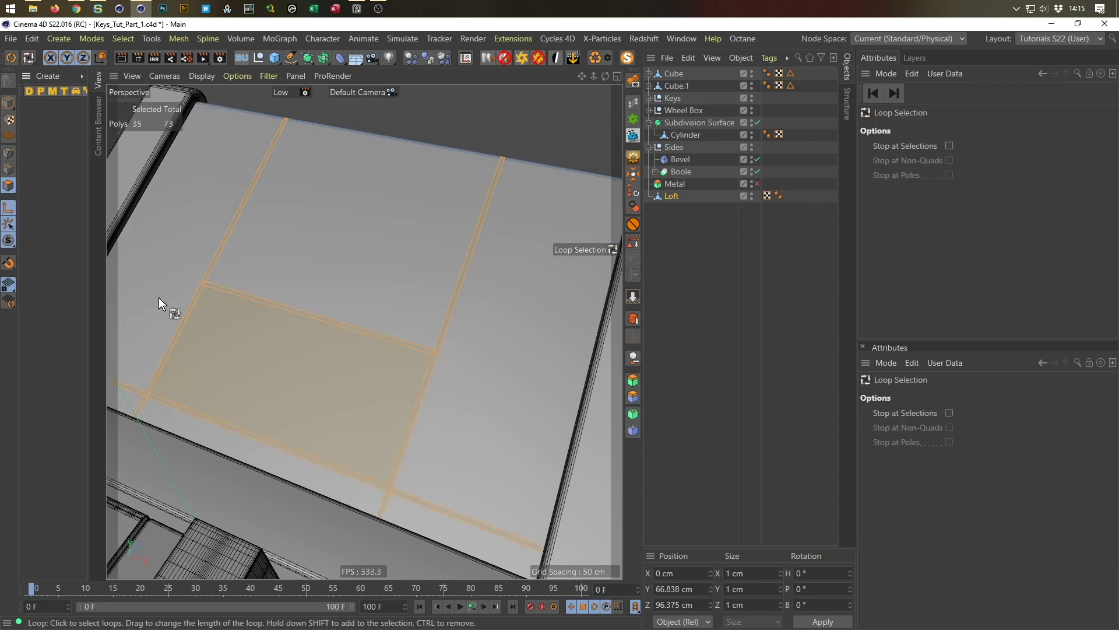
{"action": "key", "text": "9"}
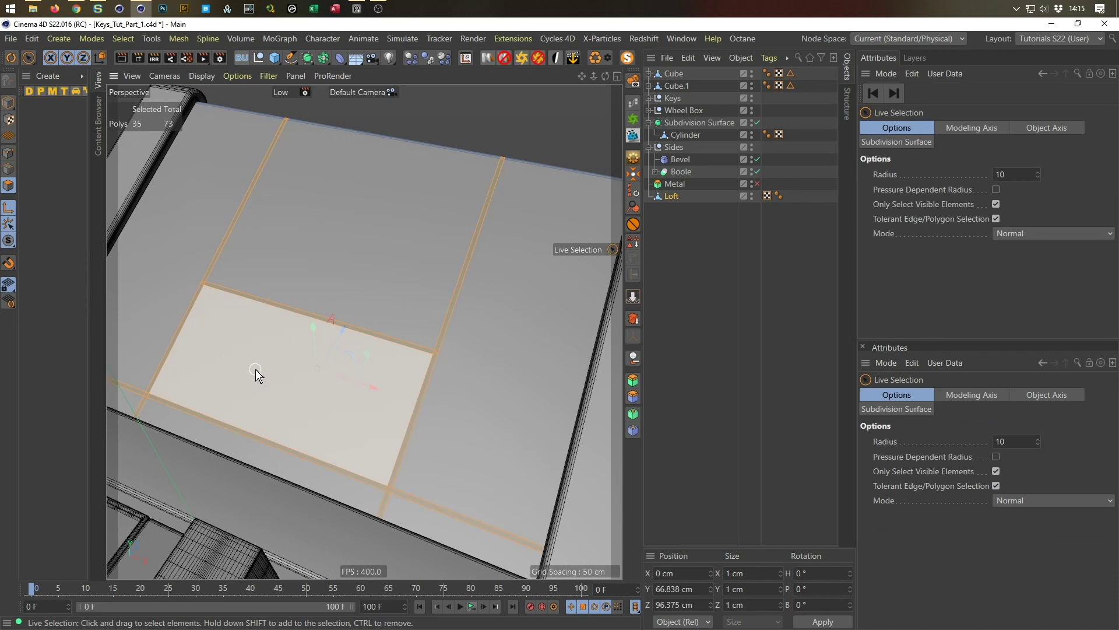
{"action": "left_click", "coordinate": [274, 352], "text": "ctrl"}
{"action": "left_click_drag", "start_coordinate": [465, 330], "coordinate": [485, 310], "text": "alt"}
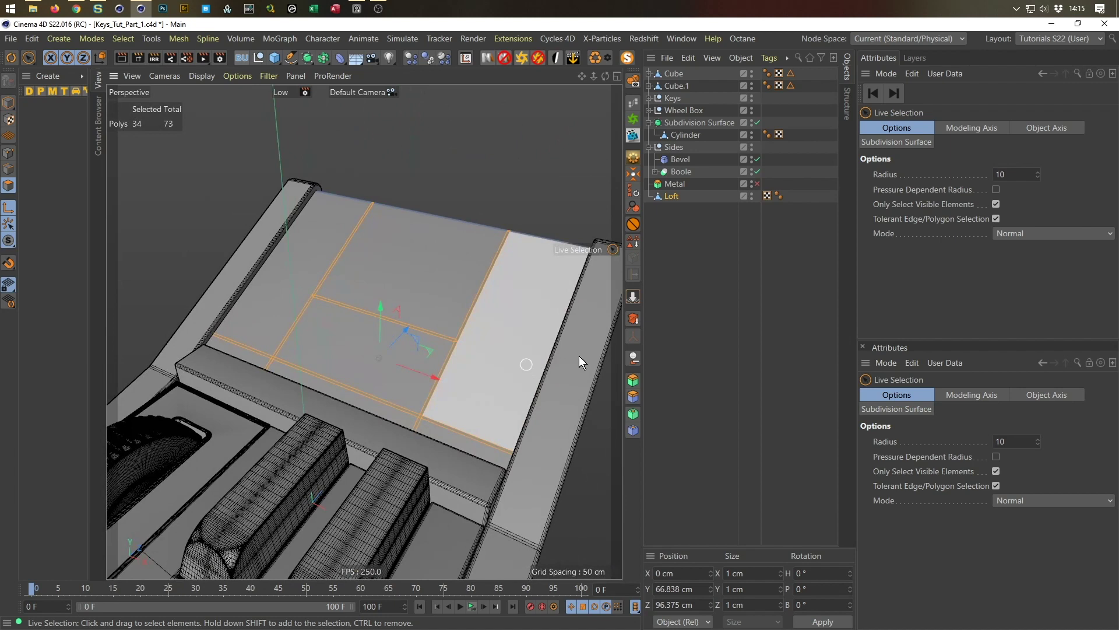
Store the selected strips in a polygon selection tag named Lines and save the project
{"action": "left_click", "coordinate": [633, 241]}
{"action": "key", "text": "ctrl+s"}
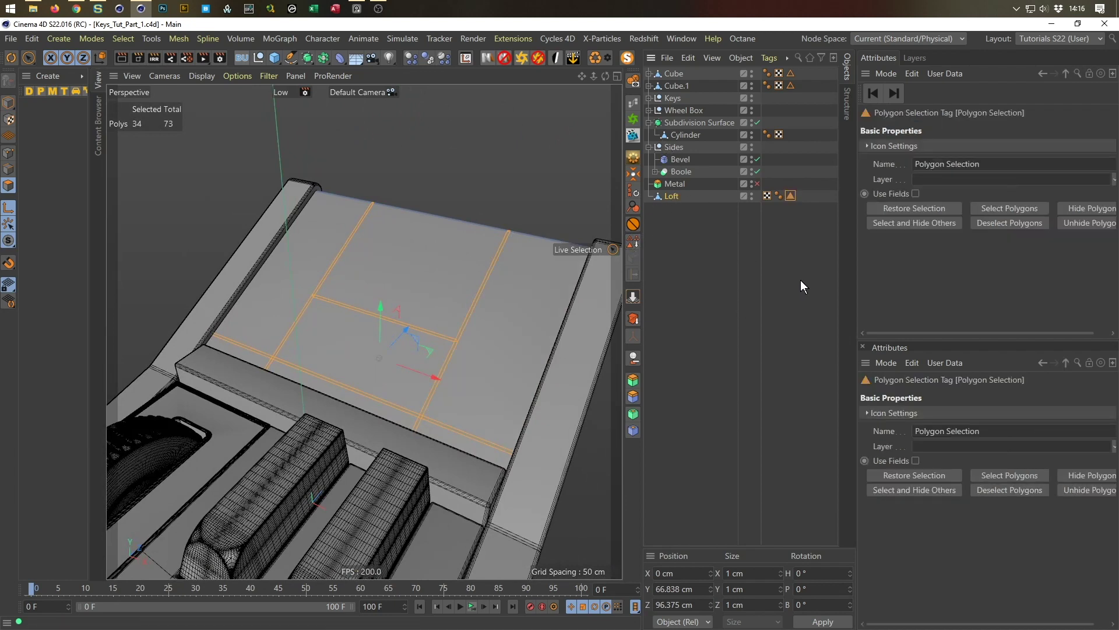
{"action": "left_click_drag", "start_coordinate": [987, 164], "coordinate": [913, 164]}
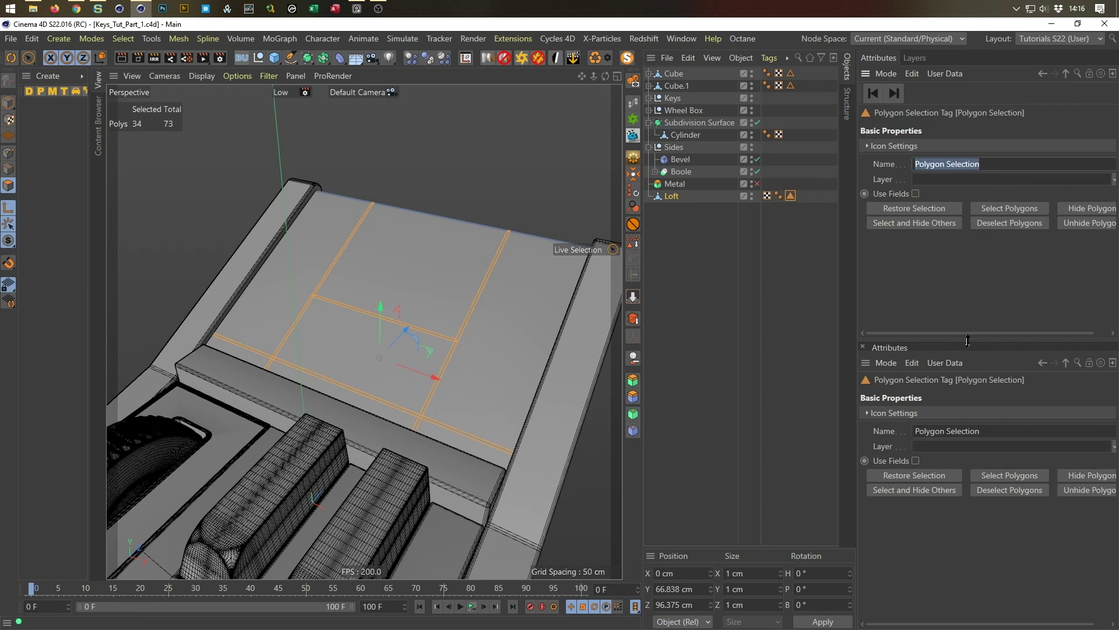
{"action": "type", "text": "Lines"}
{"action": "key", "text": "Return"}
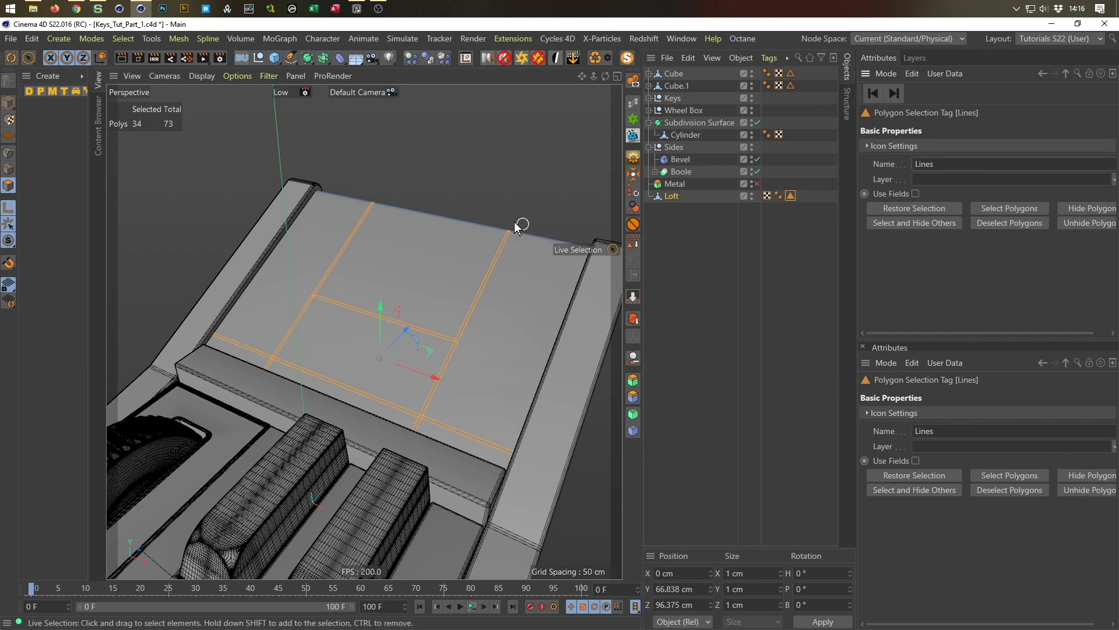
Examine the small triangles at both ends of the middle cross strip by selecting their edges, and clear the selection
{"action": "left_click", "coordinate": [416, 178]}
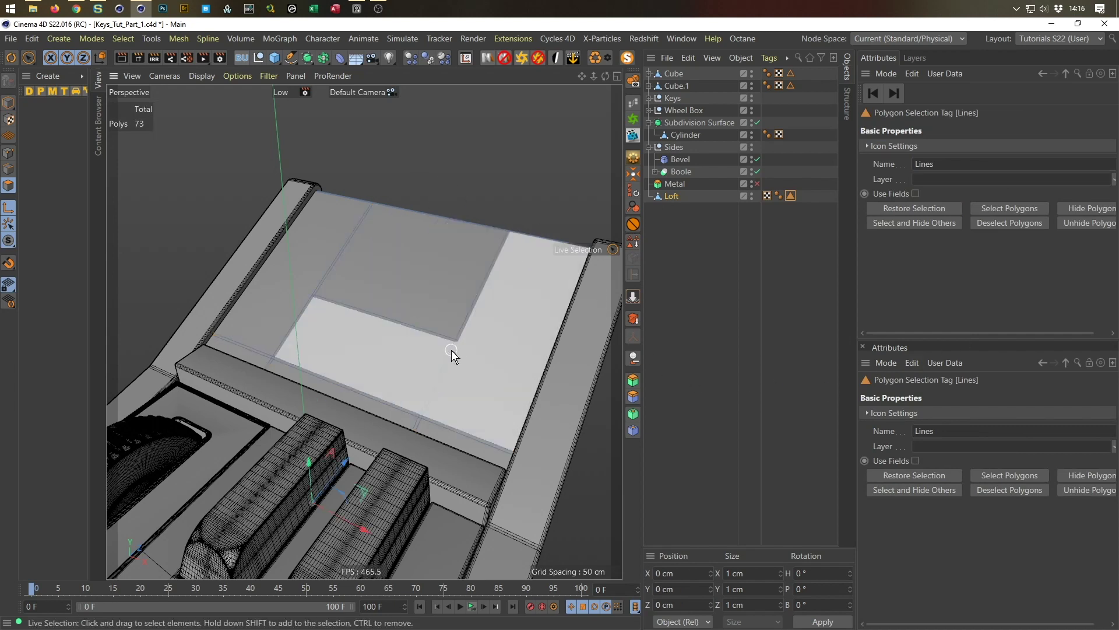
{"action": "scroll", "coordinate": [501, 335], "scroll_direction": "up", "scroll_amount": 5}
{"action": "left_click_drag", "start_coordinate": [487, 320], "coordinate": [468, 299], "text": "alt"}
{"action": "left_click", "coordinate": [8, 169]}
{"action": "left_click_drag", "start_coordinate": [460, 333], "coordinate": [392, 337], "text": "alt"}
{"action": "left_click", "coordinate": [385, 340]}
{"action": "scroll", "coordinate": [388, 351], "scroll_direction": "down", "scroll_amount": 5}
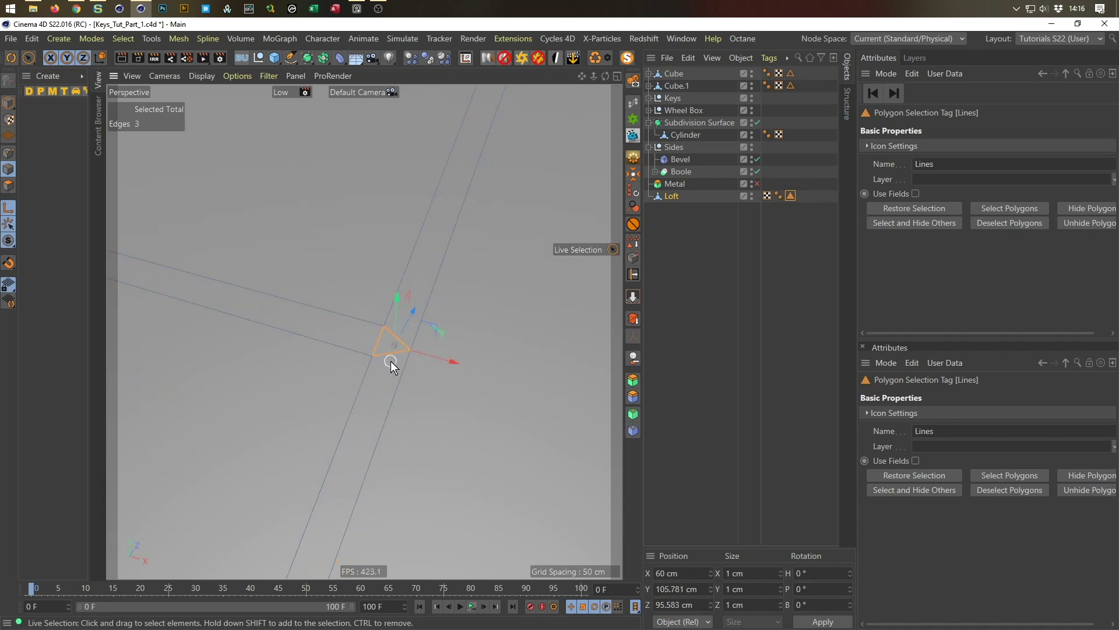
{"action": "scroll", "coordinate": [192, 300], "scroll_direction": "up", "scroll_amount": 5}
{"action": "mouse_move", "coordinate": [289, 336]}
{"action": "left_mouse_down", "text": "shift"}
{"action": "mouse_move", "coordinate": [319, 349]}
{"action": "mouse_move", "coordinate": [282, 379]}
{"action": "left_mouse_up", "text": "shift"}
{"action": "scroll", "coordinate": [352, 393], "scroll_direction": "down", "scroll_amount": 5}
{"action": "scroll", "coordinate": [348, 350], "scroll_direction": "up", "scroll_amount": 5}
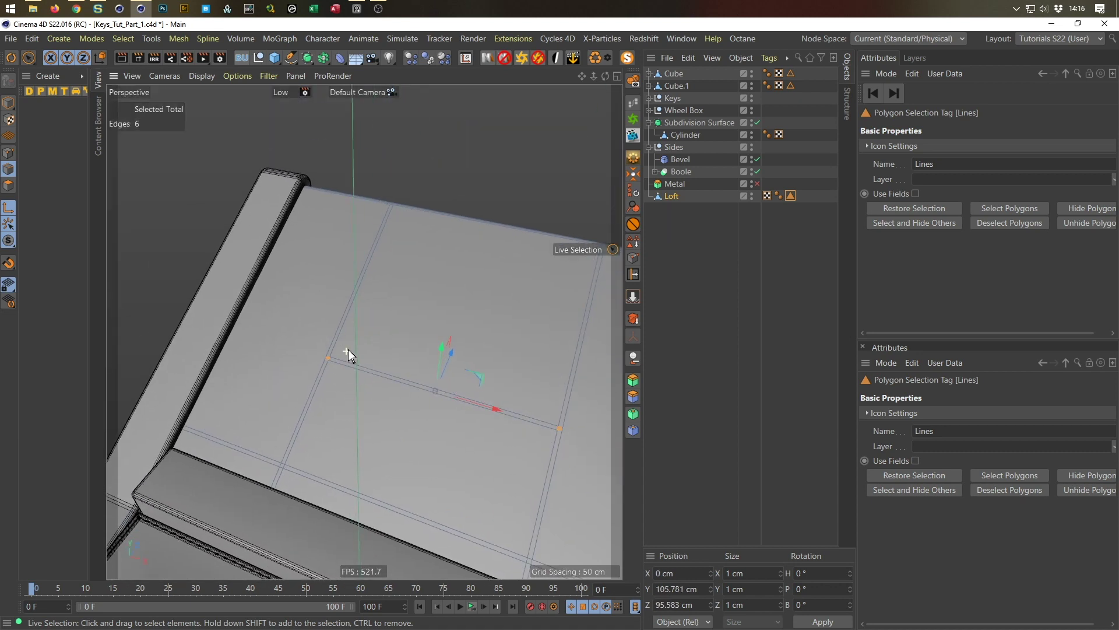
{"action": "left_click", "coordinate": [389, 314]}
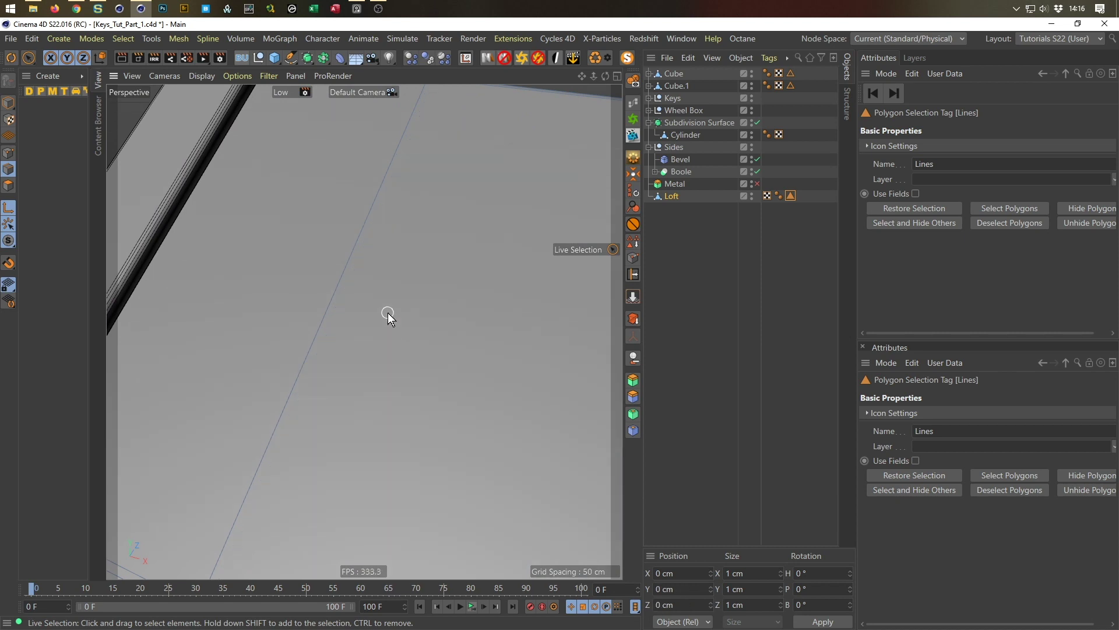
Undo the last change to the edges at the end of the middle cross strip, and clear the edge selection
{"action": "key", "text": "ctrl+z"}
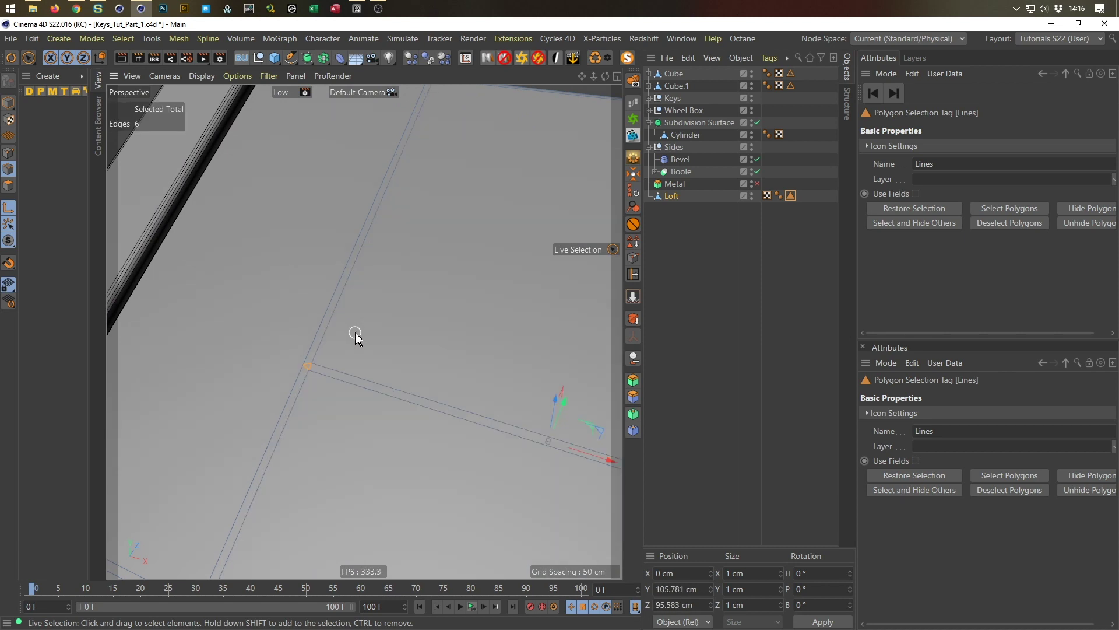
{"action": "right_click", "coordinate": [449, 312]}
{"action": "left_click", "coordinate": [449, 310]}
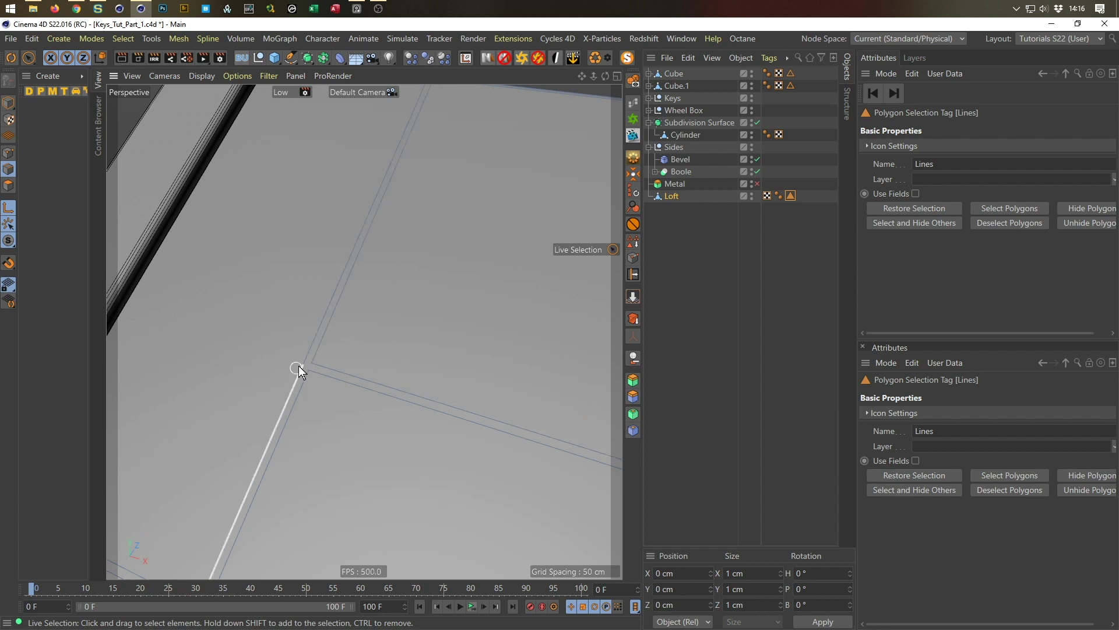
Examine the corner points at both ends of the middle cross strip in point mode, leaving none selected
{"action": "left_click", "coordinate": [8, 153]}
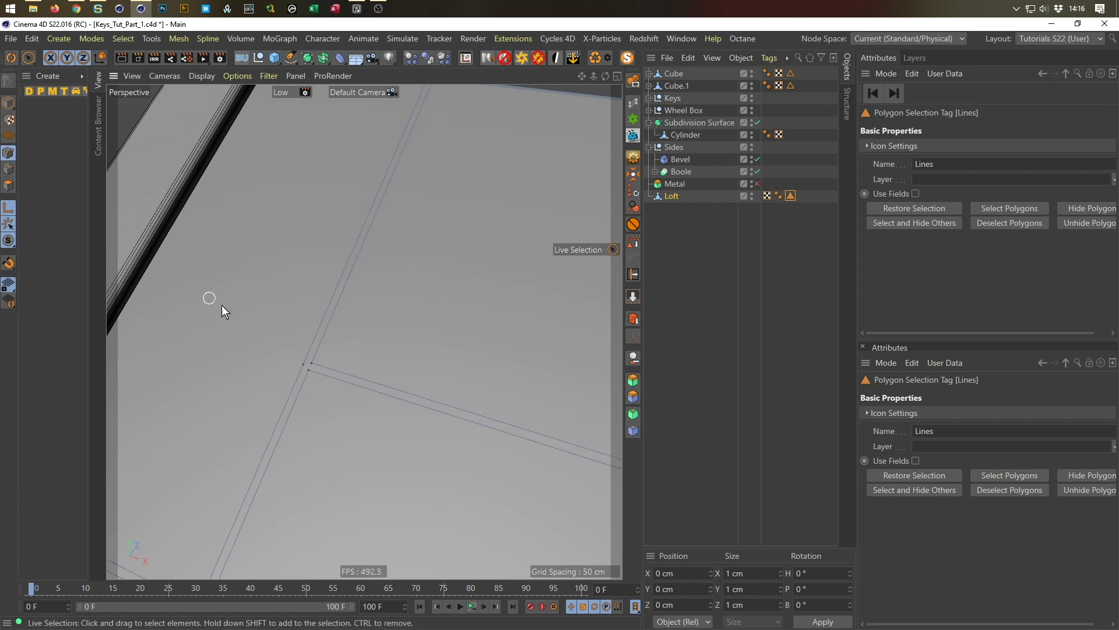
{"action": "left_click", "coordinate": [300, 363]}
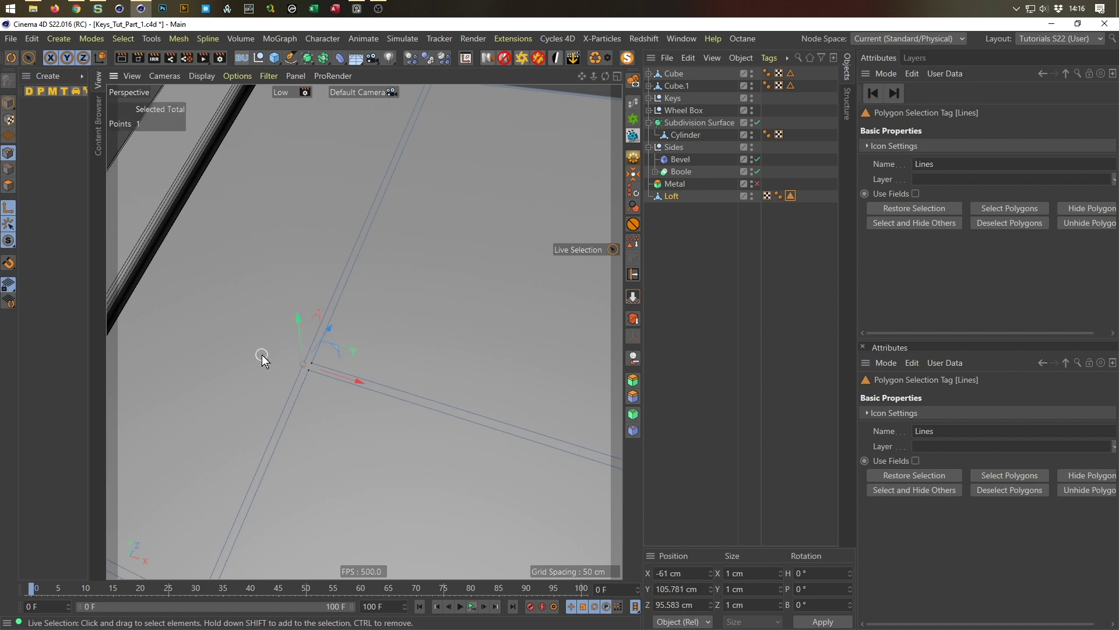
{"action": "left_click", "coordinate": [261, 354]}
{"action": "scroll", "coordinate": [261, 355], "scroll_direction": "down", "scroll_amount": 5}
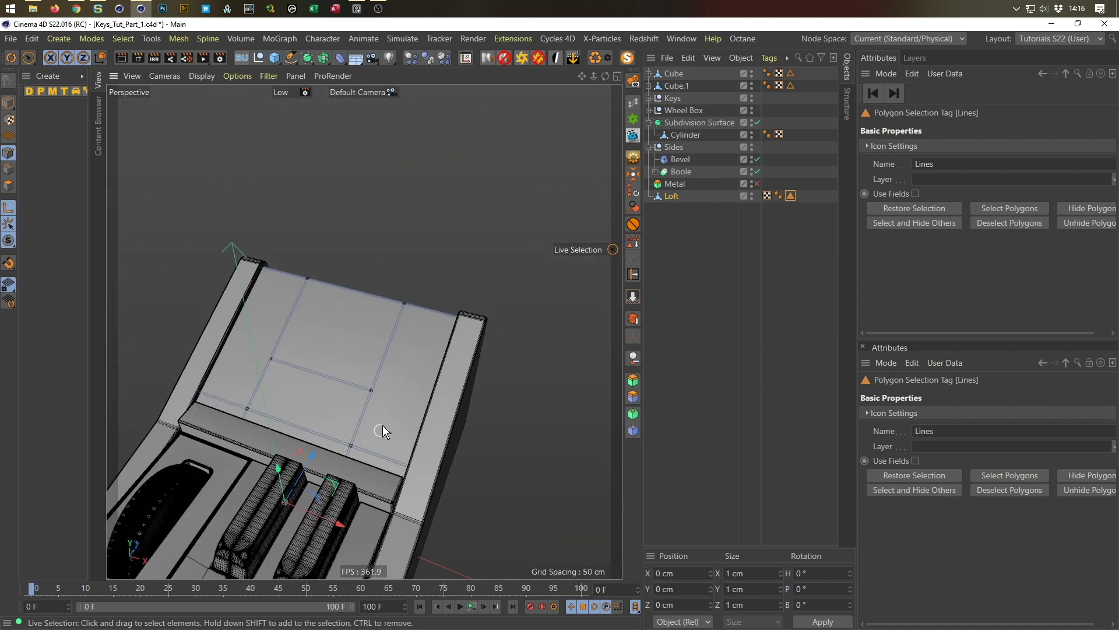
{"action": "scroll", "coordinate": [408, 408], "scroll_direction": "up", "scroll_amount": 1}
{"action": "scroll", "coordinate": [434, 383], "scroll_direction": "up", "scroll_amount": 3}
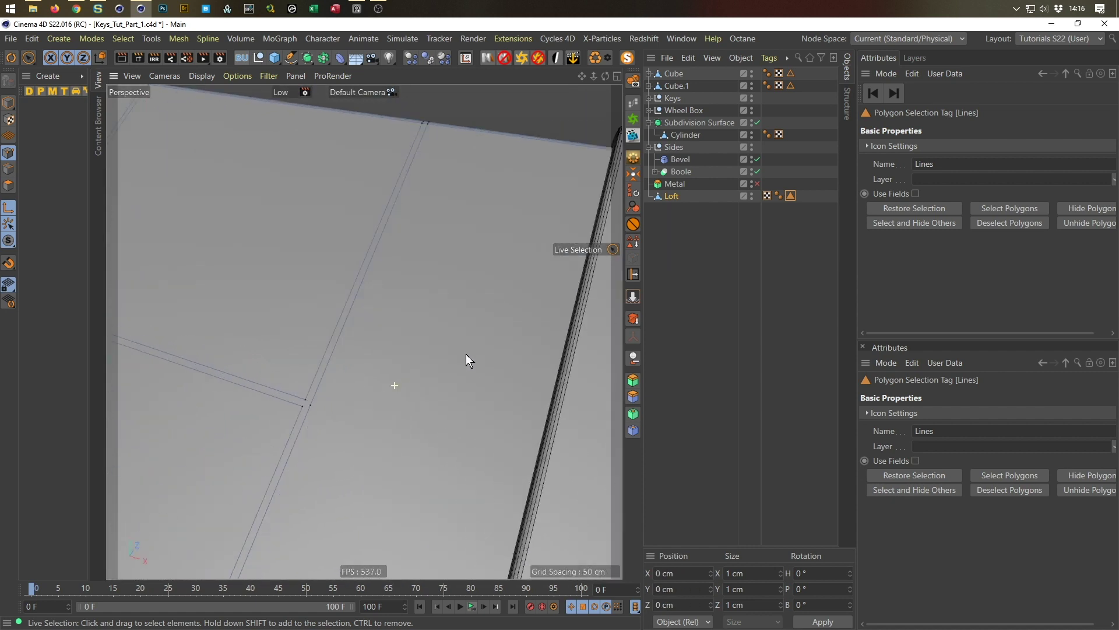
{"action": "left_click", "coordinate": [309, 405]}
{"action": "left_click", "coordinate": [372, 506]}
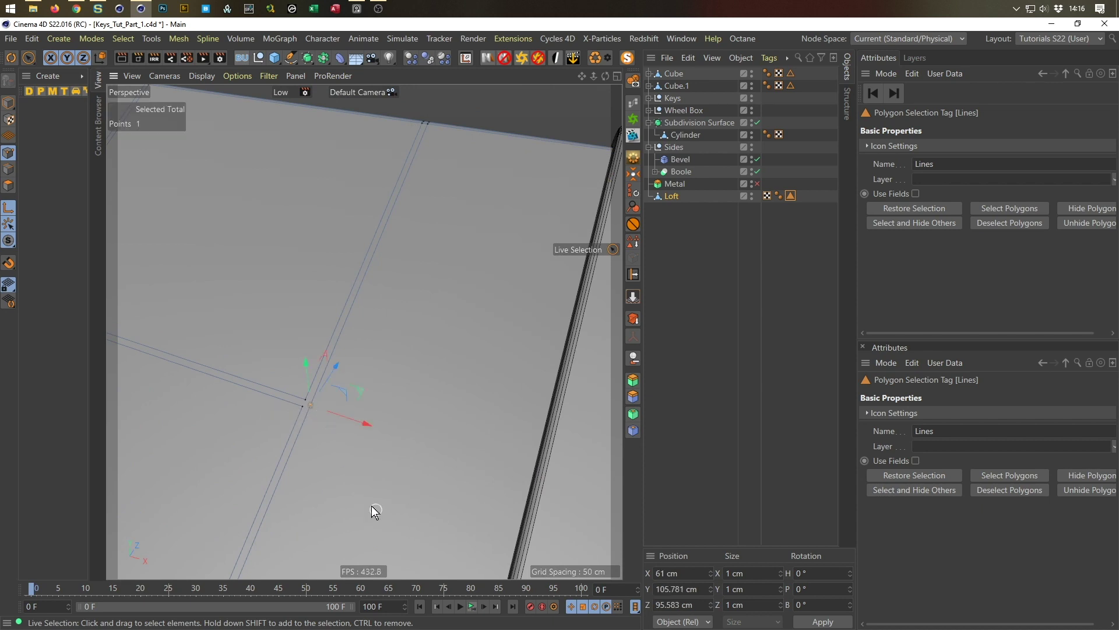
{"action": "scroll", "coordinate": [372, 505], "scroll_direction": "down", "scroll_amount": 1}
{"action": "scroll", "coordinate": [393, 463], "scroll_direction": "down", "scroll_amount": 4}
{"action": "scroll", "coordinate": [393, 385], "scroll_direction": "up", "scroll_amount": 3}
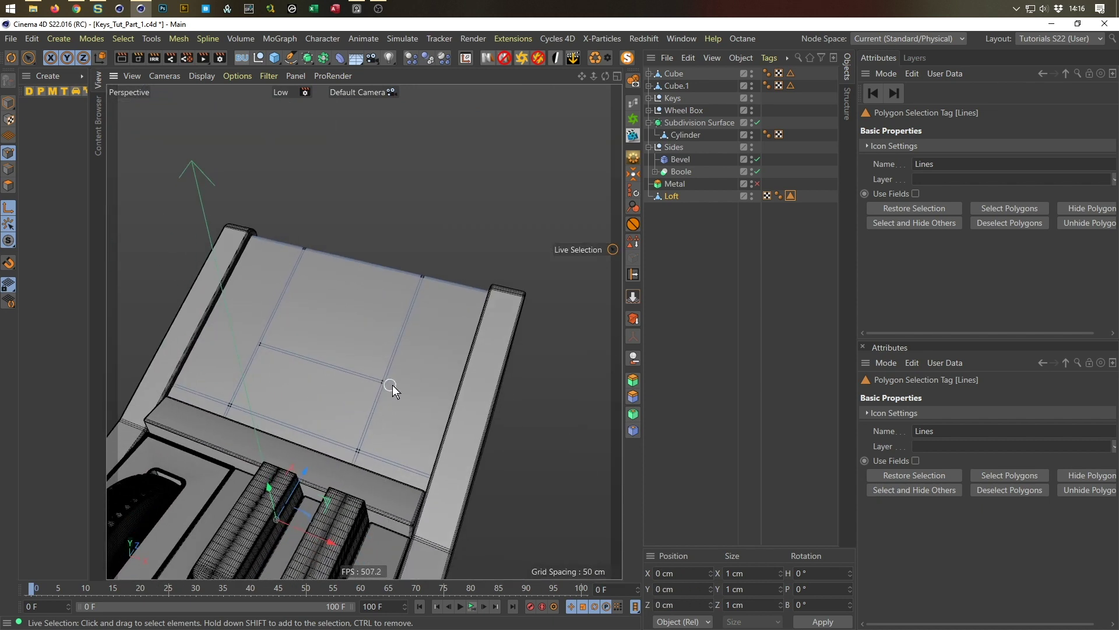
Create a red material with 83% saturation and apply it to the Loft, limited to the polygons stored in the Lines selection
{"action": "double_click", "coordinate": [790, 195]}
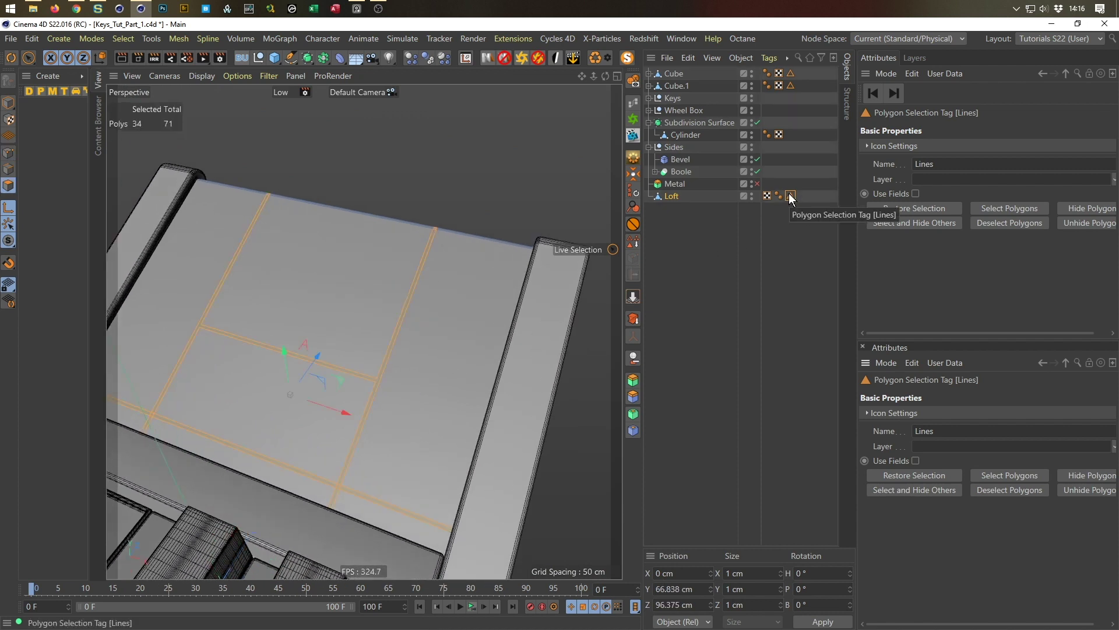
{"action": "left_click", "coordinate": [583, 164]}
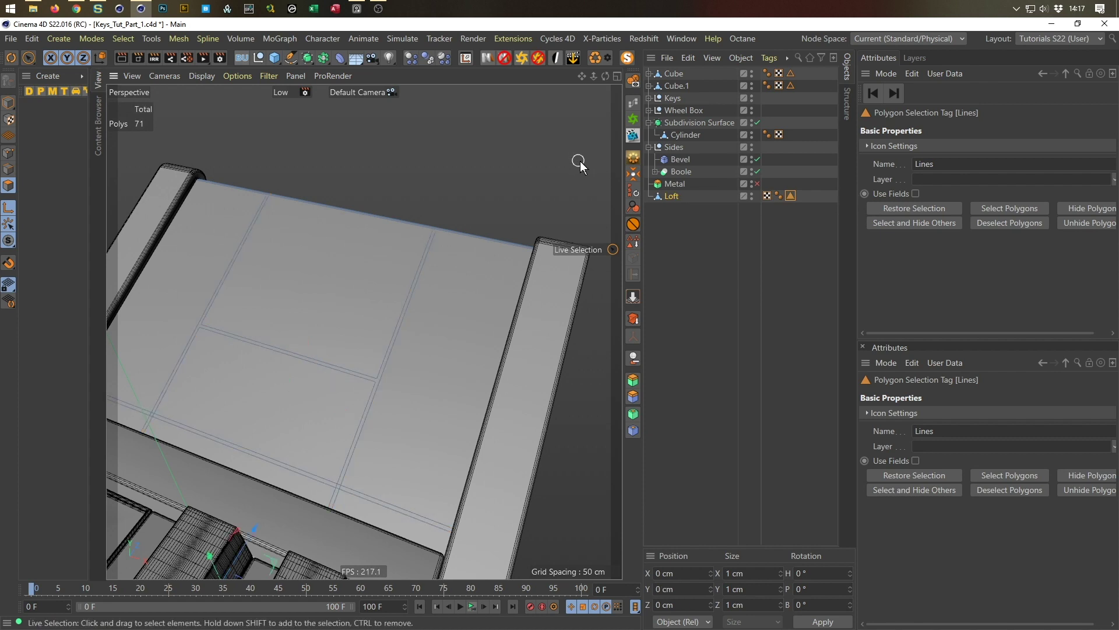
{"action": "double_click", "coordinate": [47, 141]}
{"action": "double_click", "coordinate": [36, 127]}
{"action": "left_click_drag", "start_coordinate": [403, 176], "coordinate": [457, 176]}
{"action": "left_click_drag", "start_coordinate": [32, 113], "coordinate": [672, 196]}
{"action": "left_click_drag", "start_coordinate": [791, 195], "coordinate": [963, 178]}
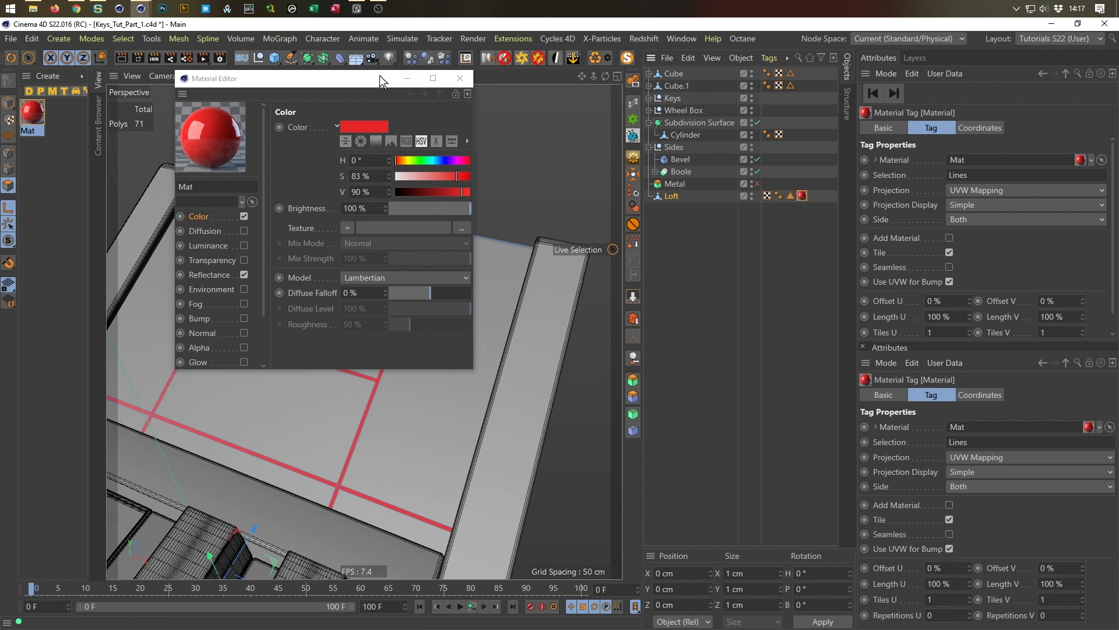
{"action": "left_click_drag", "start_coordinate": [280, 78], "coordinate": [714, 154]}
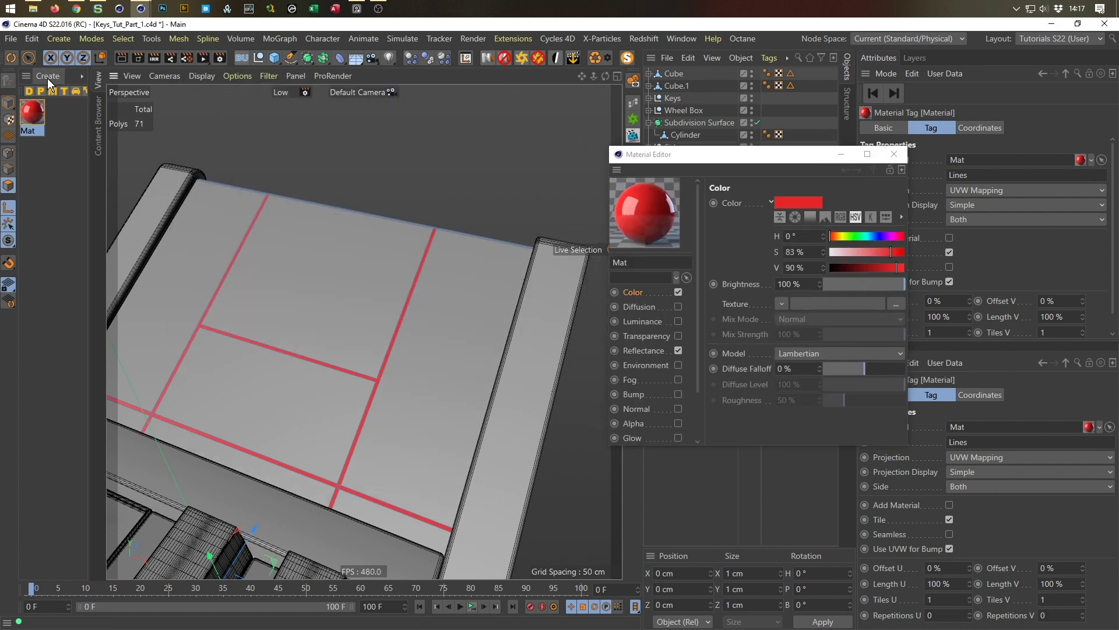
{"action": "left_click", "coordinate": [8, 102]}
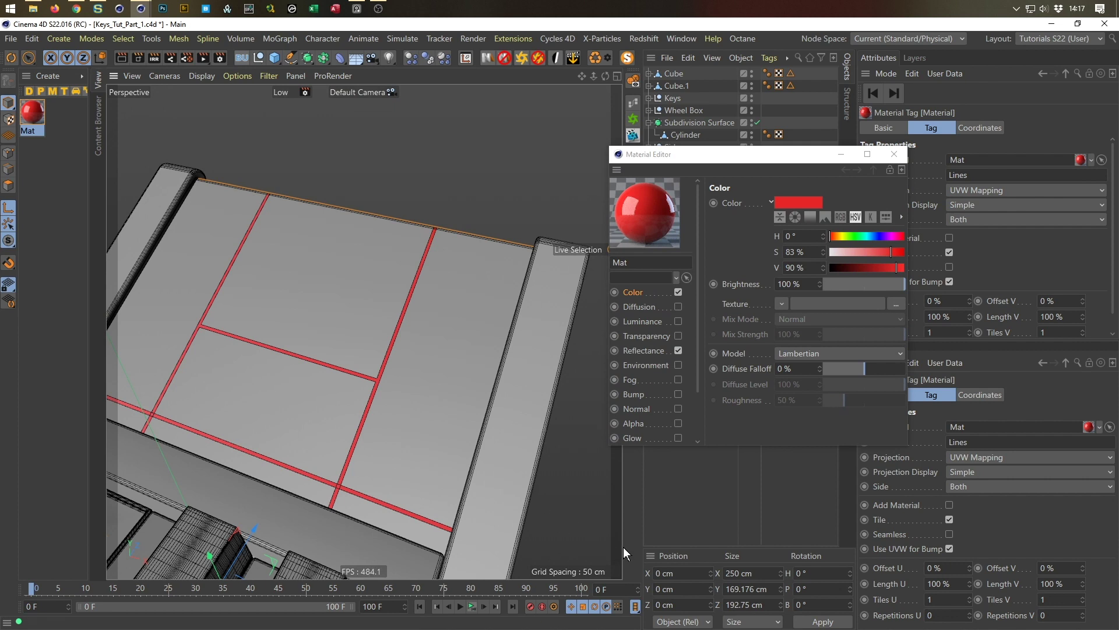
Close the material editor and remove the red material tag from the Loft
{"action": "left_click", "coordinate": [894, 154]}
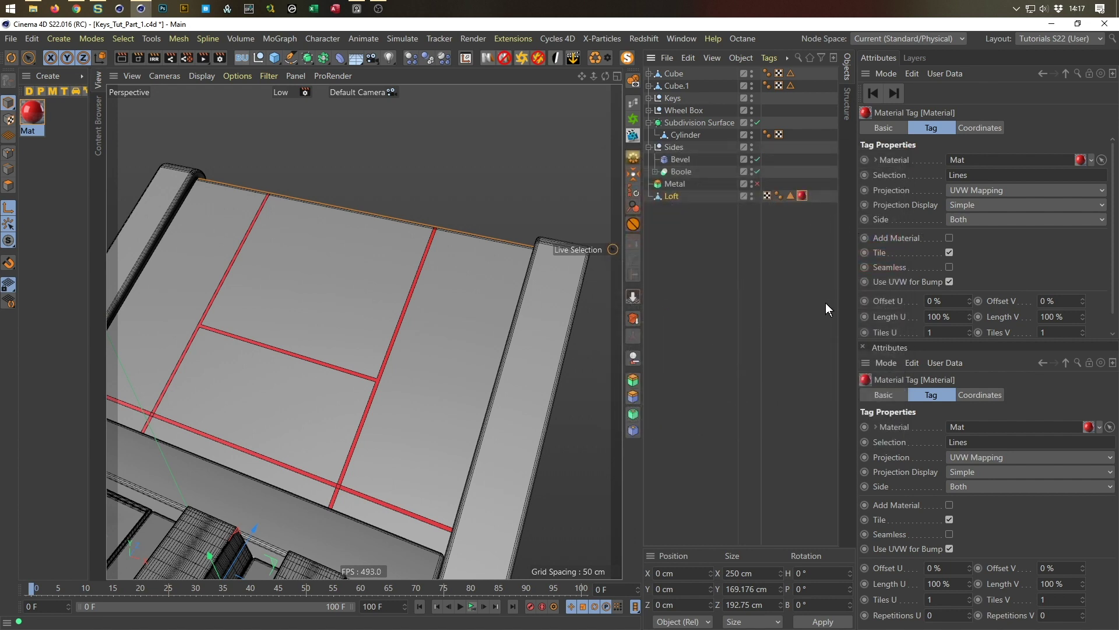
{"action": "key", "text": "Delete"}
{"action": "scroll", "coordinate": [380, 296], "scroll_direction": "down", "scroll_amount": 10}
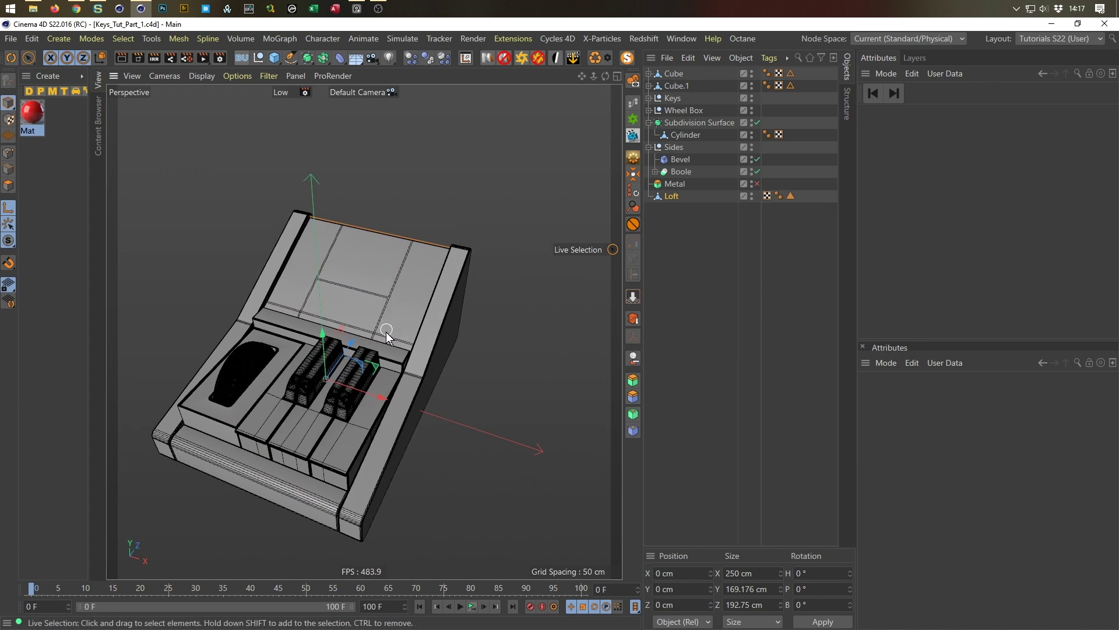
{"action": "scroll", "coordinate": [397, 364], "scroll_direction": "up", "scroll_amount": 8}
{"action": "middle_click_drag", "start_coordinate": [448, 404], "coordinate": [475, 459], "text": "alt"}
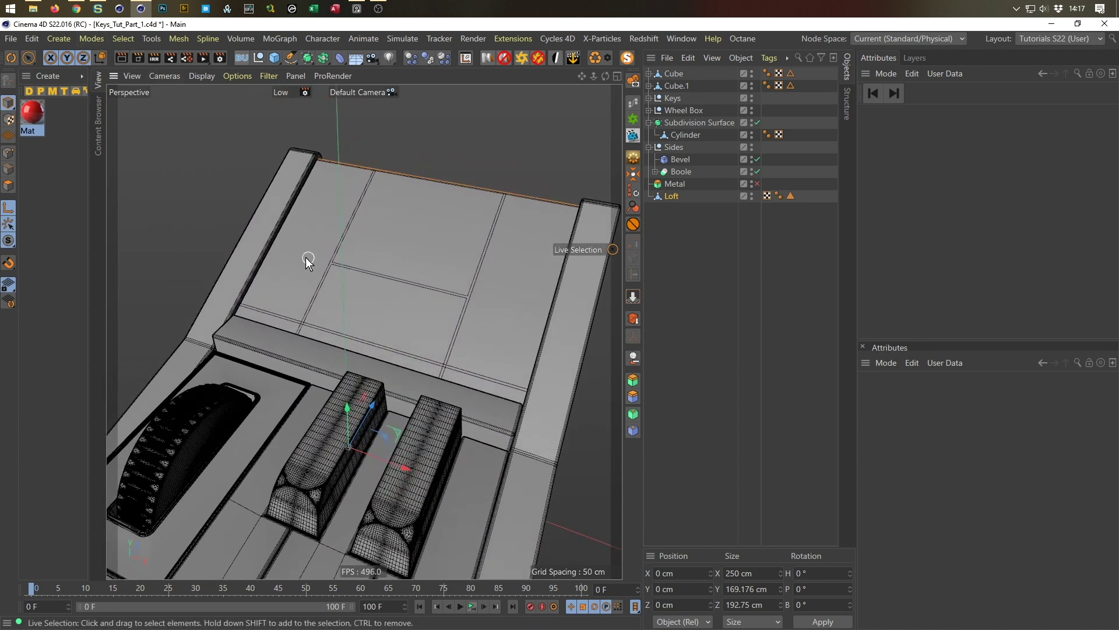
Switch to the browser, maximize it to examine the reference image of the finished keyboard, and return to Cinema 4D
{"action": "left_click", "coordinate": [71, 10]}
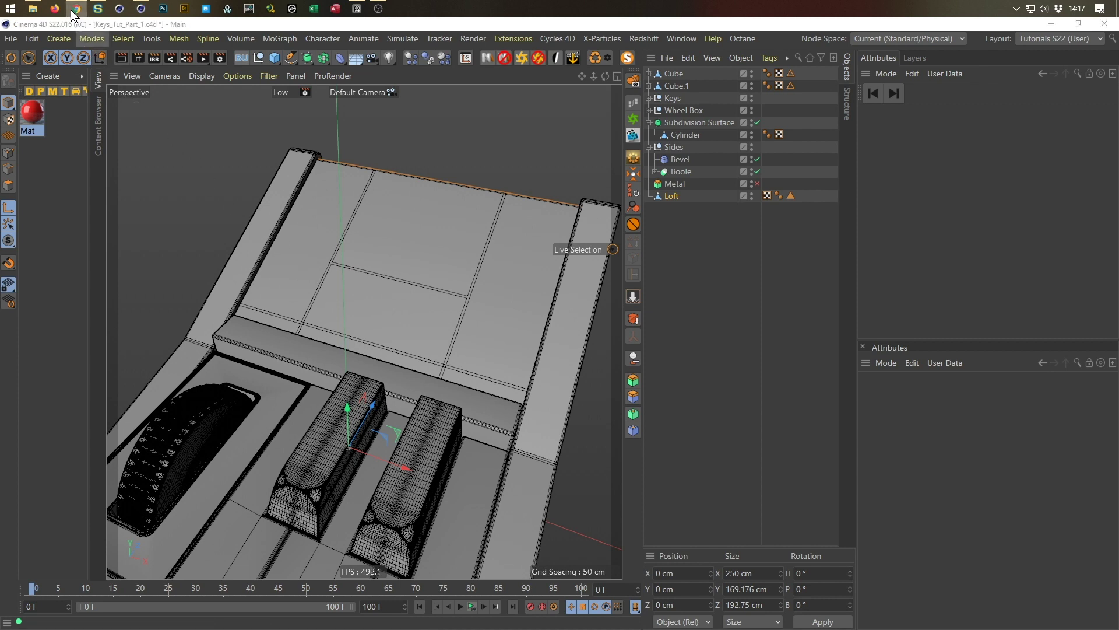
{"action": "left_click", "coordinate": [71, 11]}
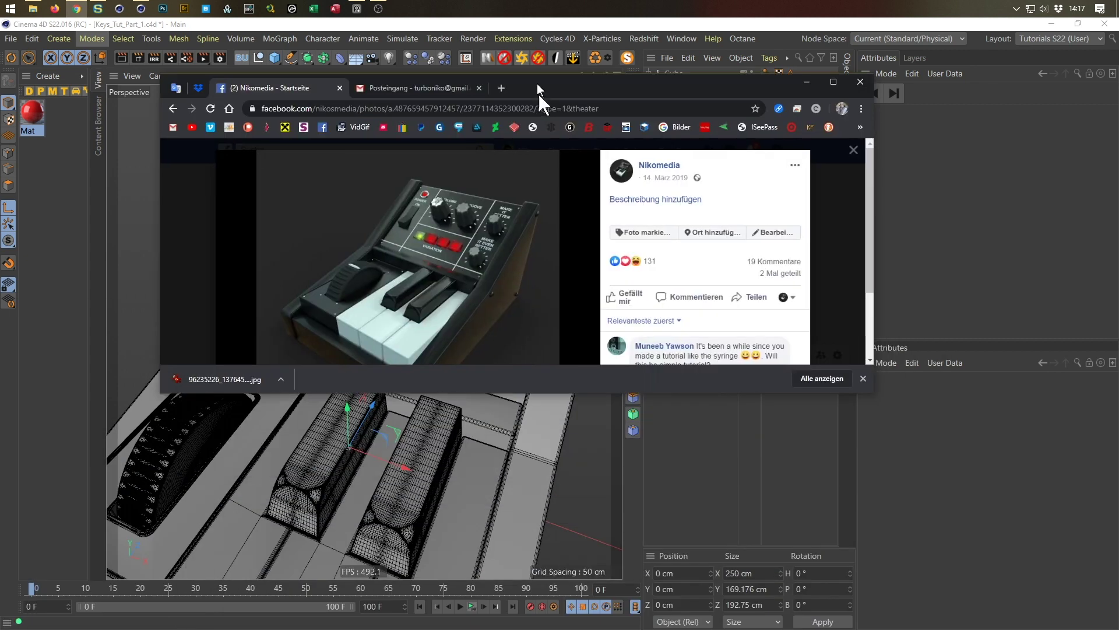
{"action": "left_click_drag", "start_coordinate": [540, 97], "coordinate": [520, 2]}
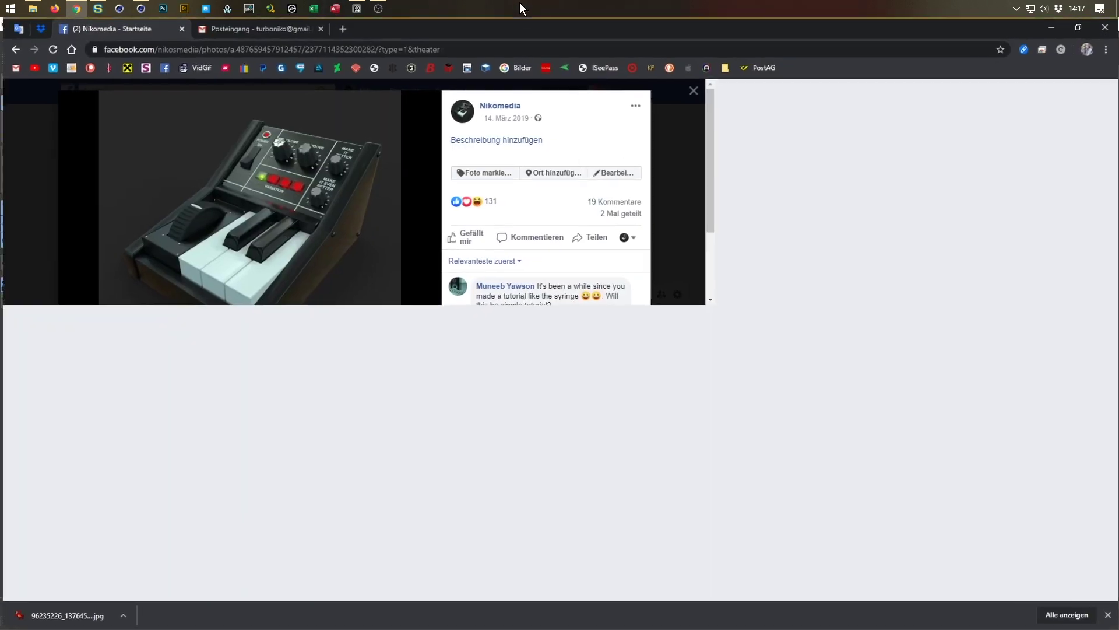
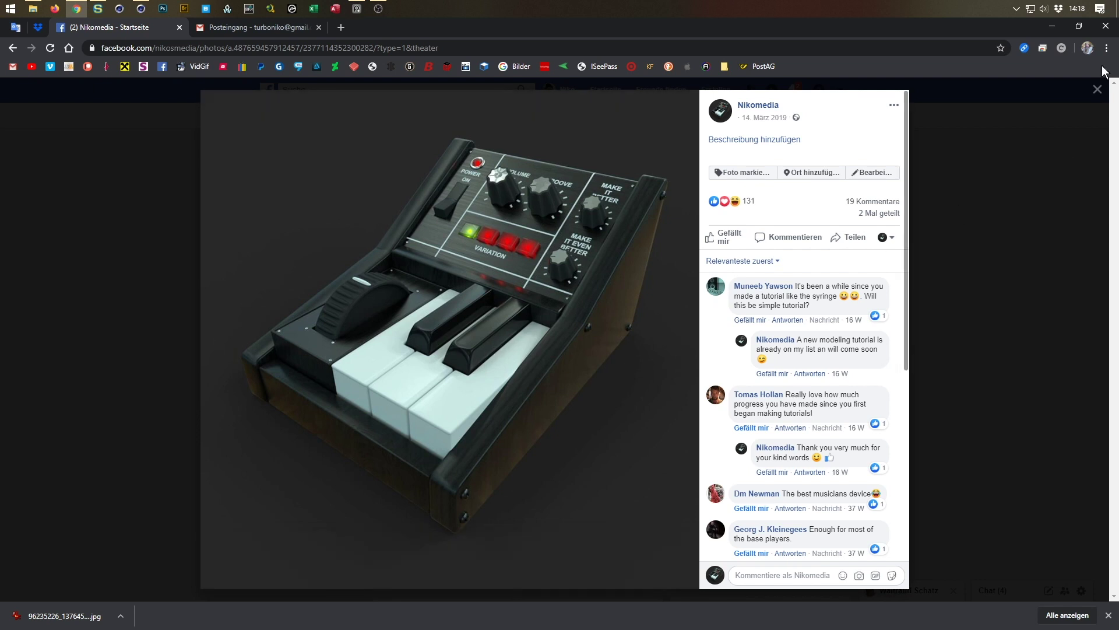
{"action": "left_click", "coordinate": [1049, 28]}
Render a preview of the whole keyboard model in the viewport, and return to the editor display
{"action": "left_click_drag", "start_coordinate": [489, 319], "coordinate": [456, 198], "text": "alt"}
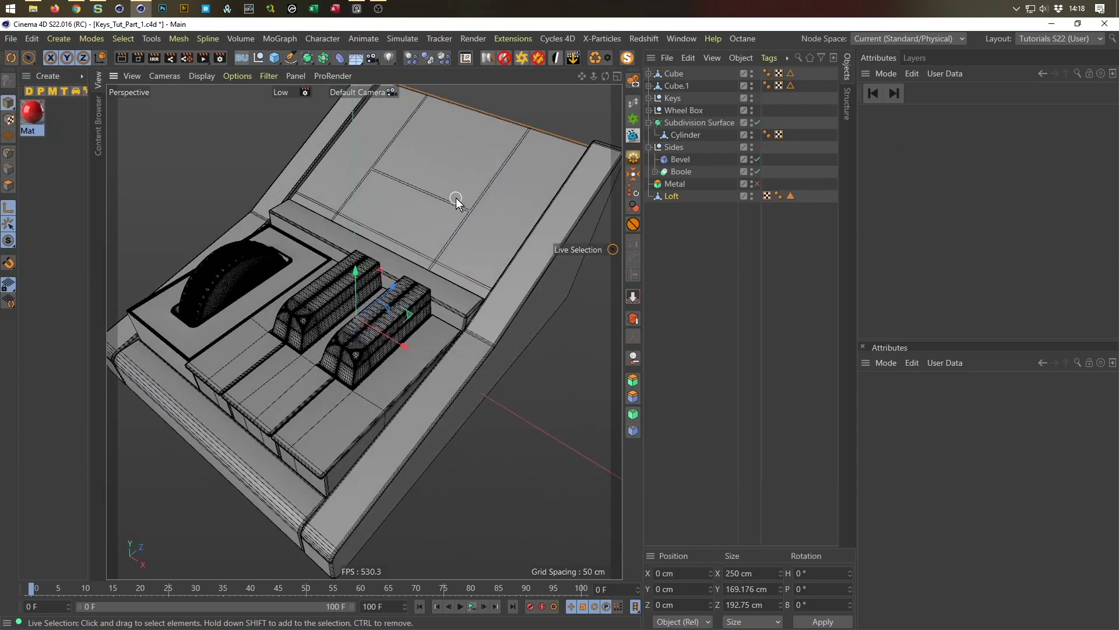
{"action": "left_click_drag", "start_coordinate": [457, 272], "coordinate": [446, 302], "text": "alt"}
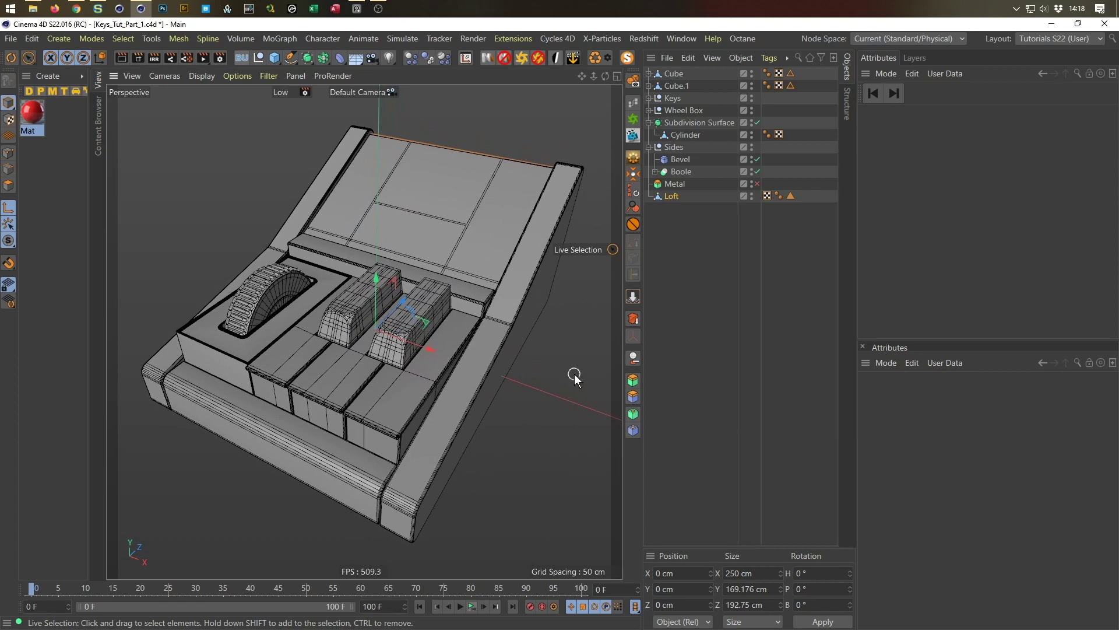
{"action": "key", "text": "ctrl+r"}
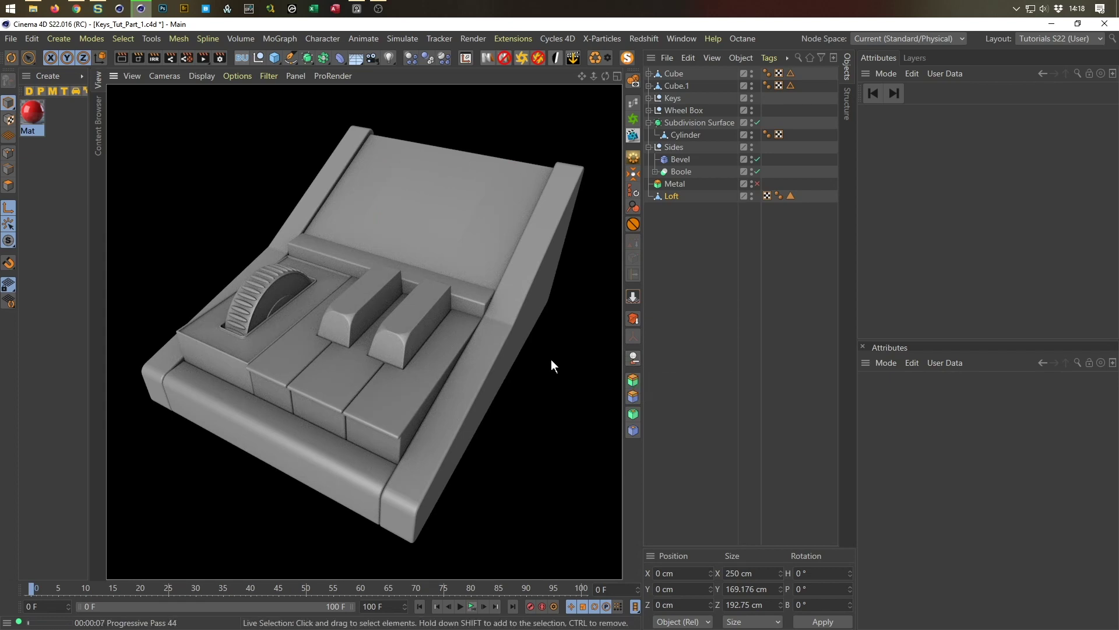
{"action": "key", "text": "m"}
{"action": "key", "text": "s"}
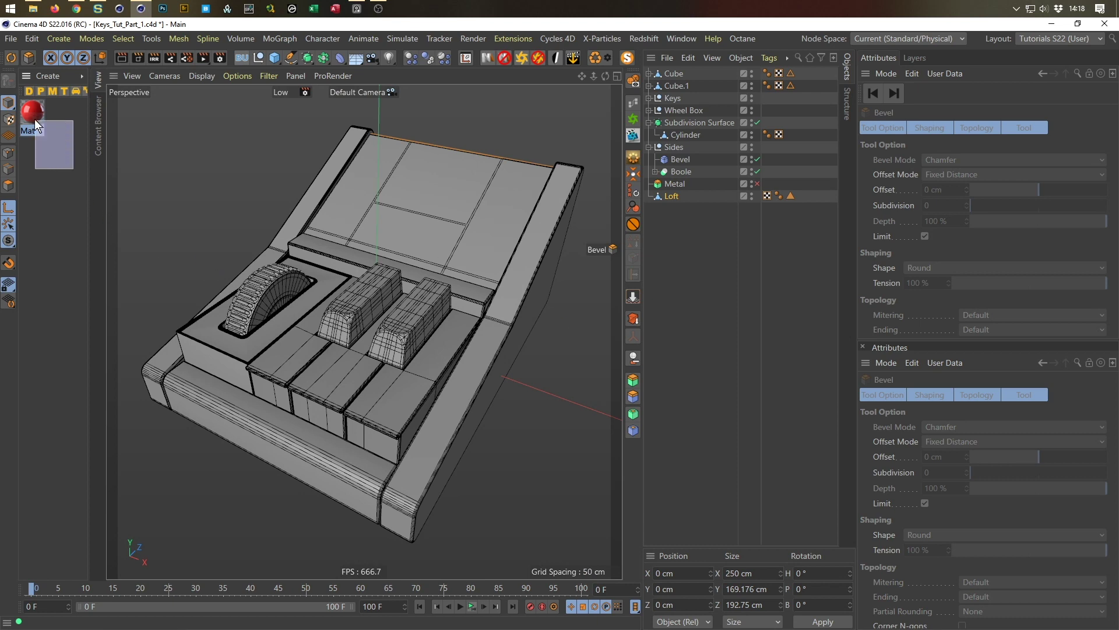
Delete the unused red material from the scene
{"action": "left_click_drag", "start_coordinate": [34, 119], "coordinate": [35, 114]}
{"action": "key", "text": "Delete"}
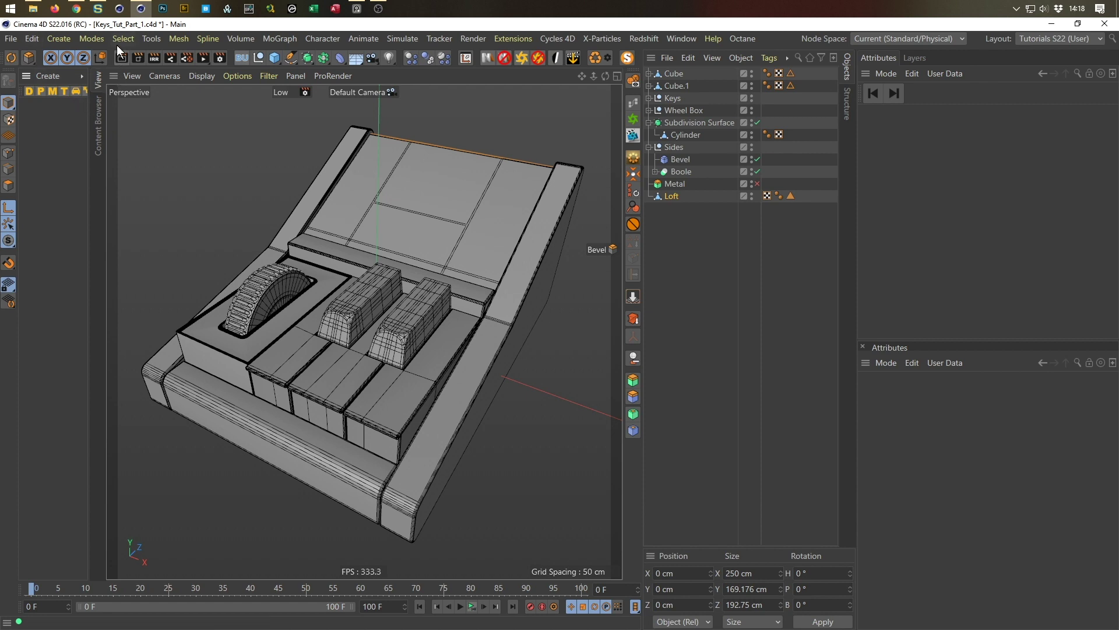
Open the list of automatic backups, widen its window to examine the saved versions, and close it
{"action": "scroll", "coordinate": [617, 58], "scroll_direction": "up", "scroll_amount": 3}
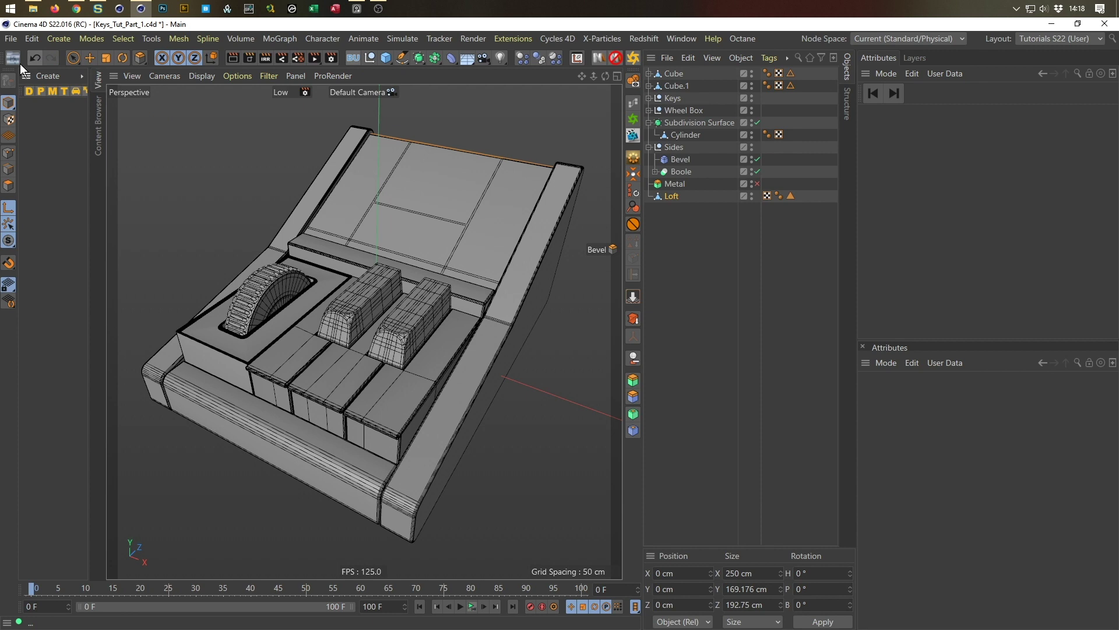
{"action": "left_click", "coordinate": [12, 57]}
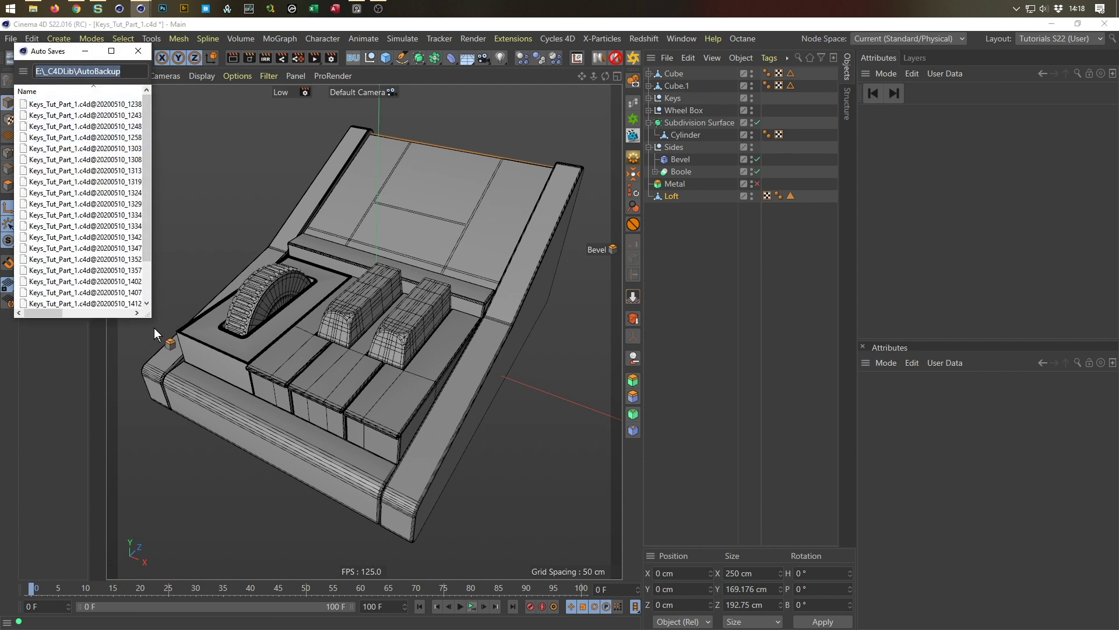
{"action": "left_click_drag", "start_coordinate": [151, 318], "coordinate": [430, 387]}
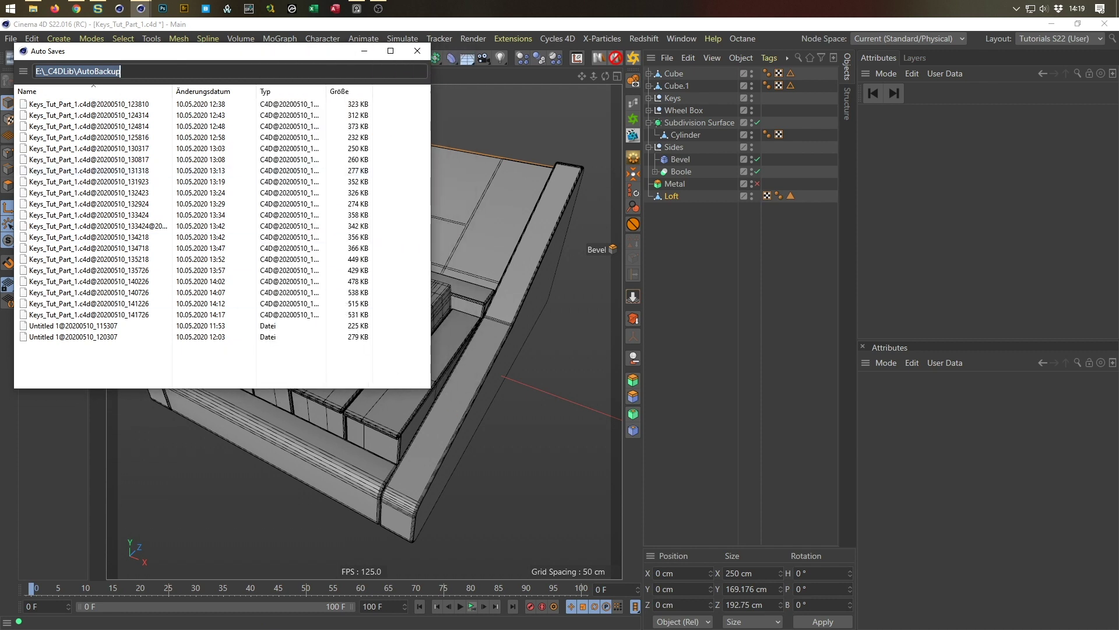
{"action": "left_click", "coordinate": [418, 52]}
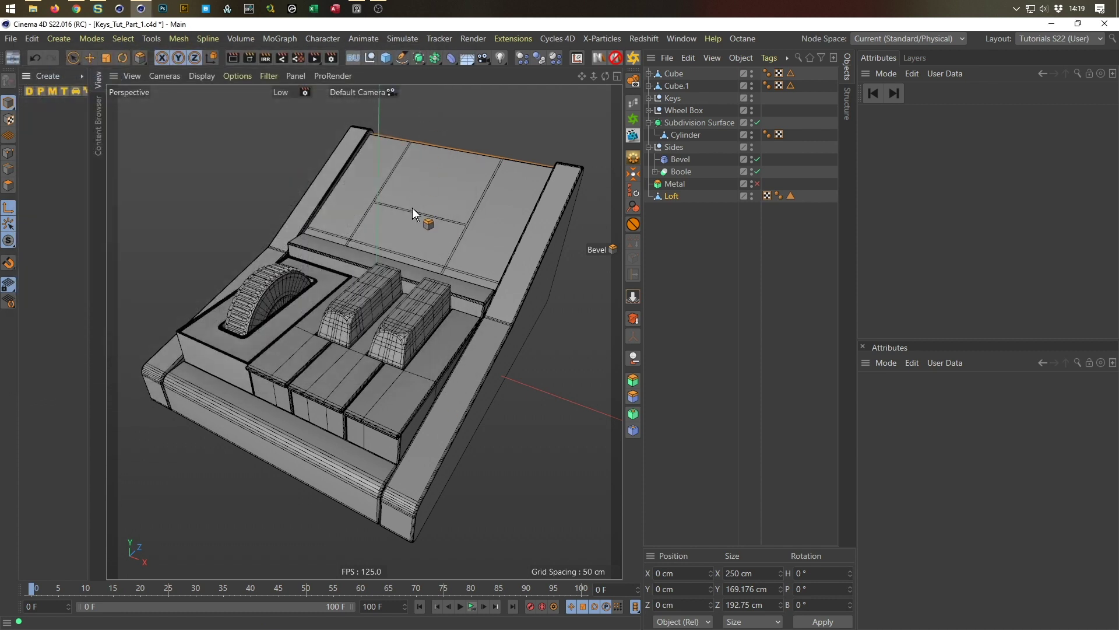